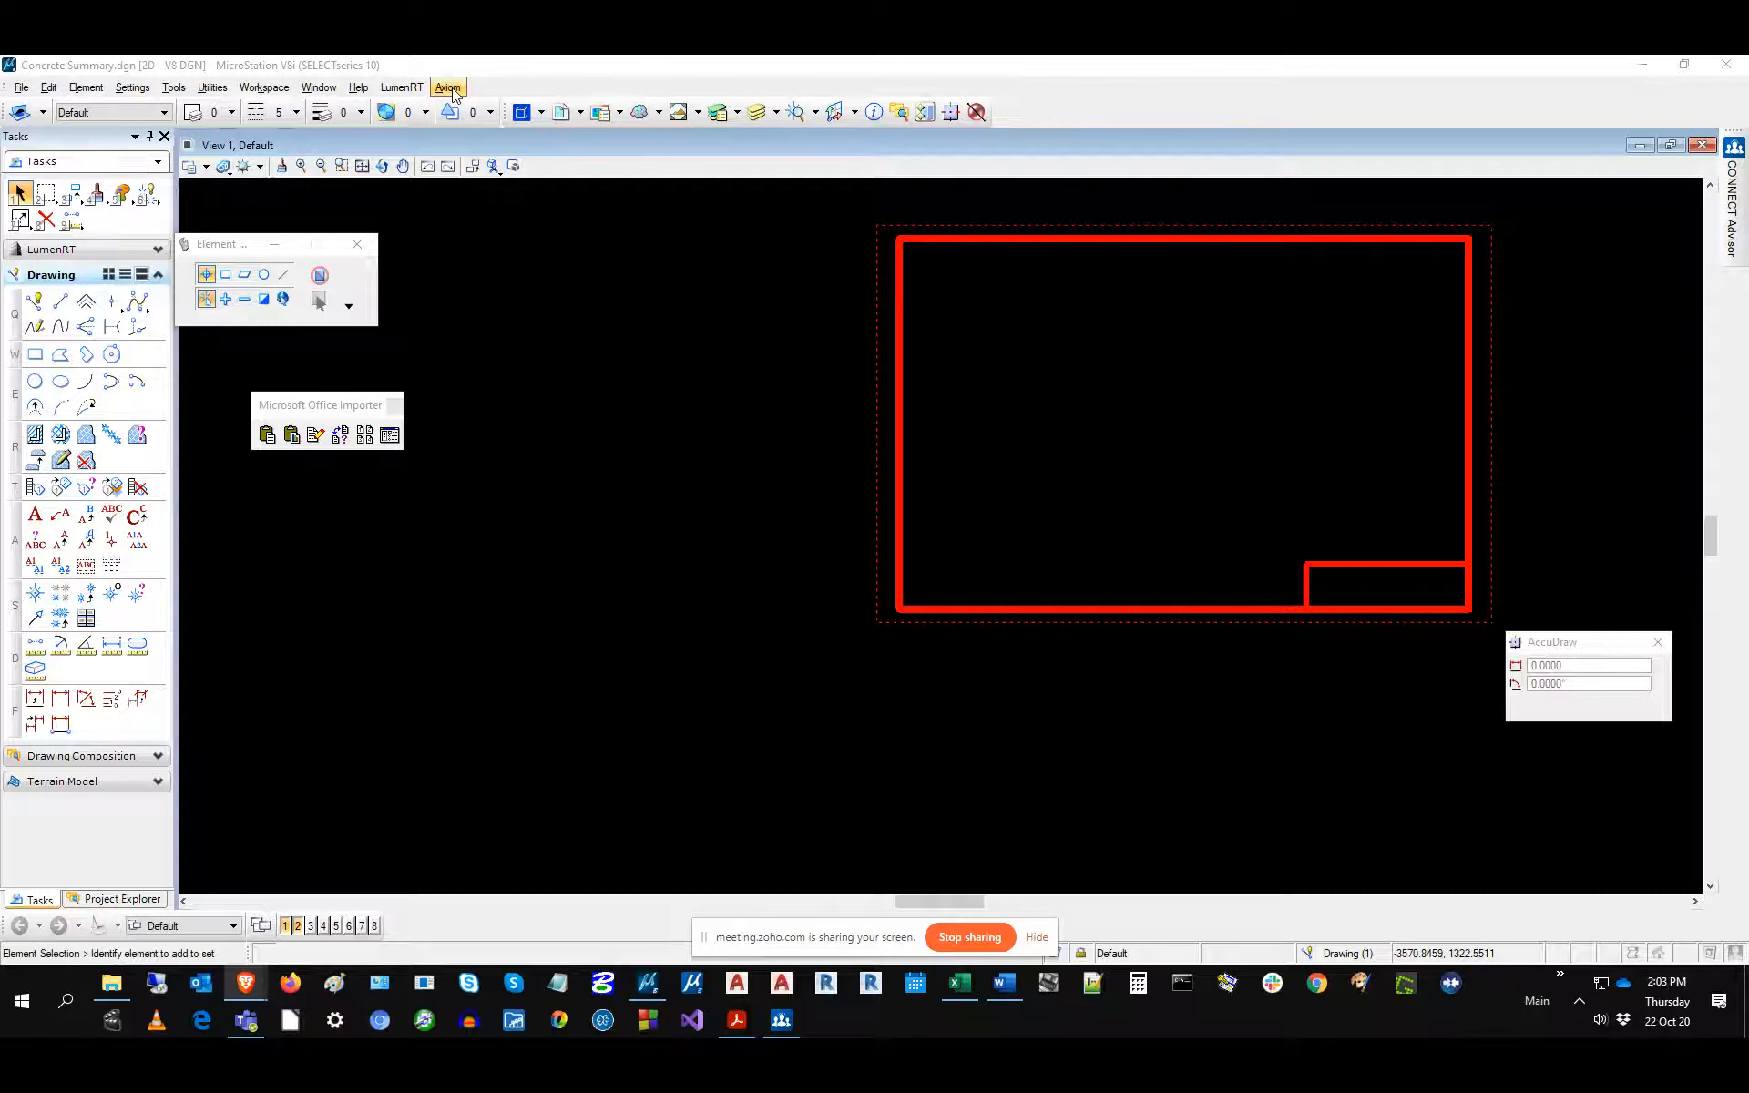
Bring up the list of Axiom products, and move the Microsoft Office Importer toolbar closer to the drawing border.
click(448, 89)
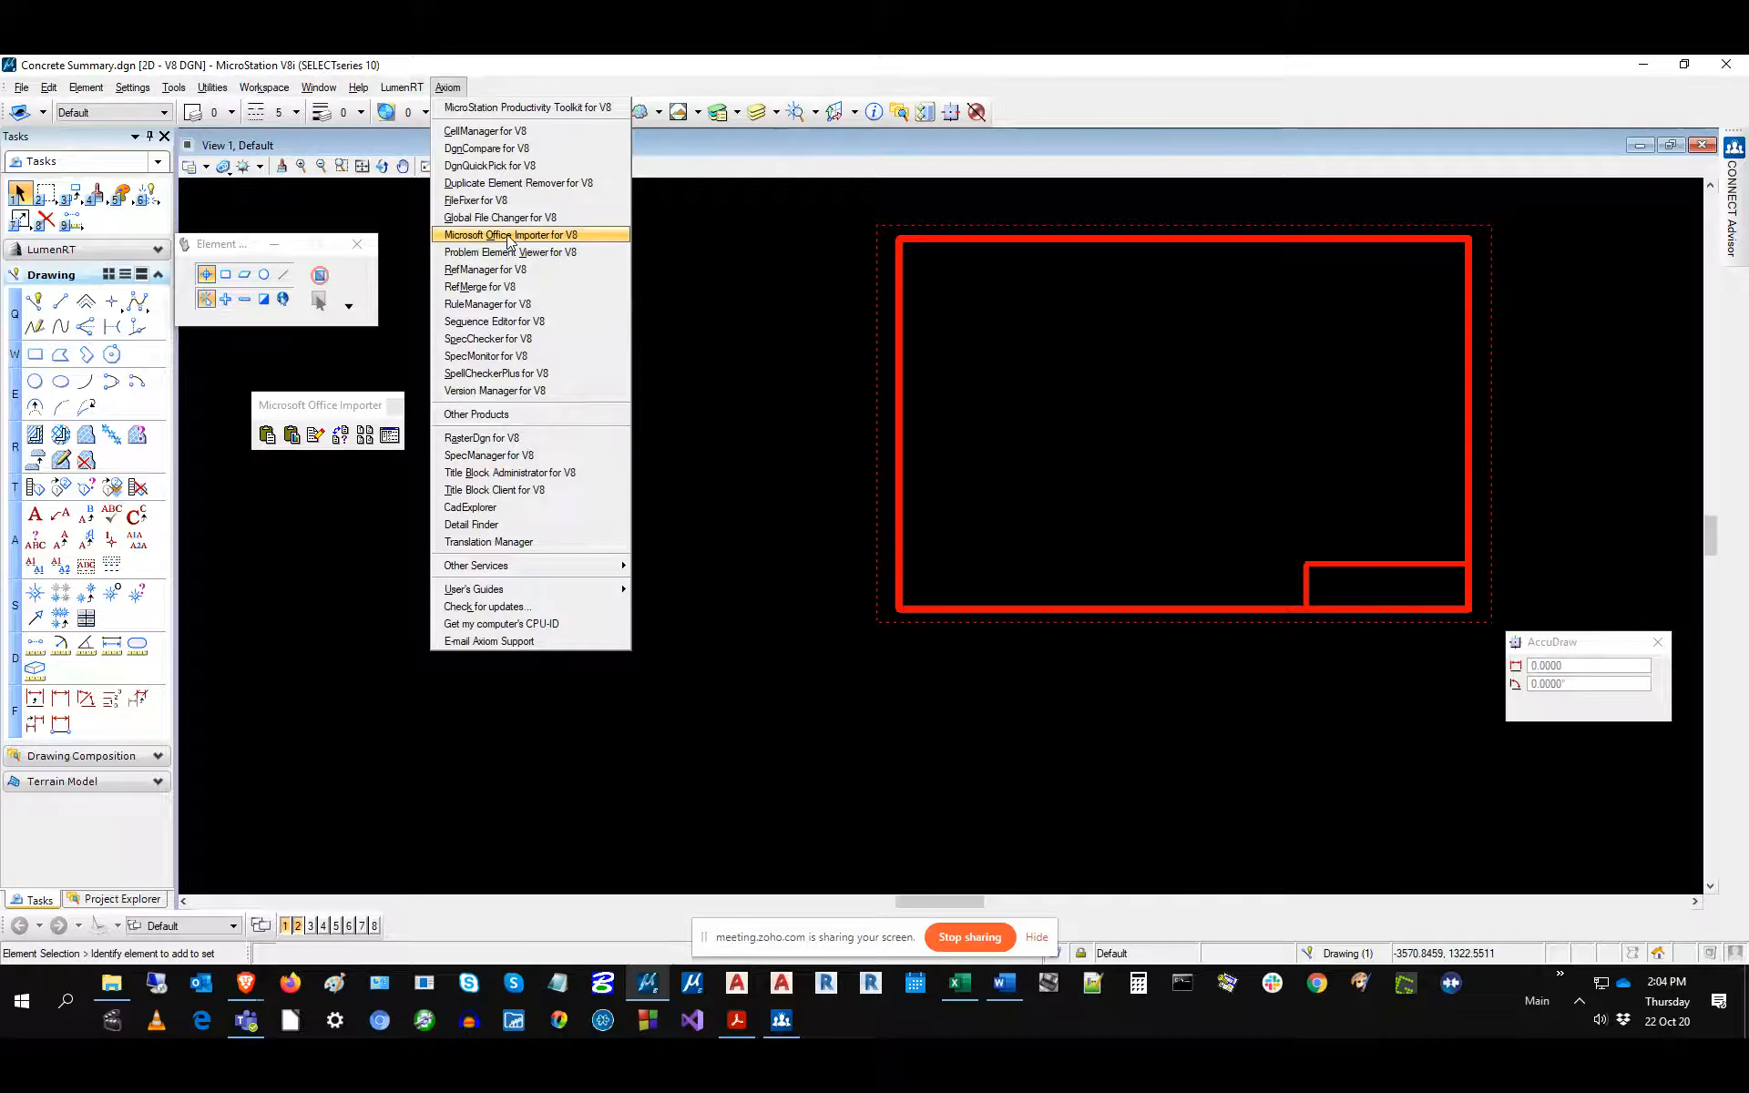
click(344, 405)
drag(343, 405, 720, 498)
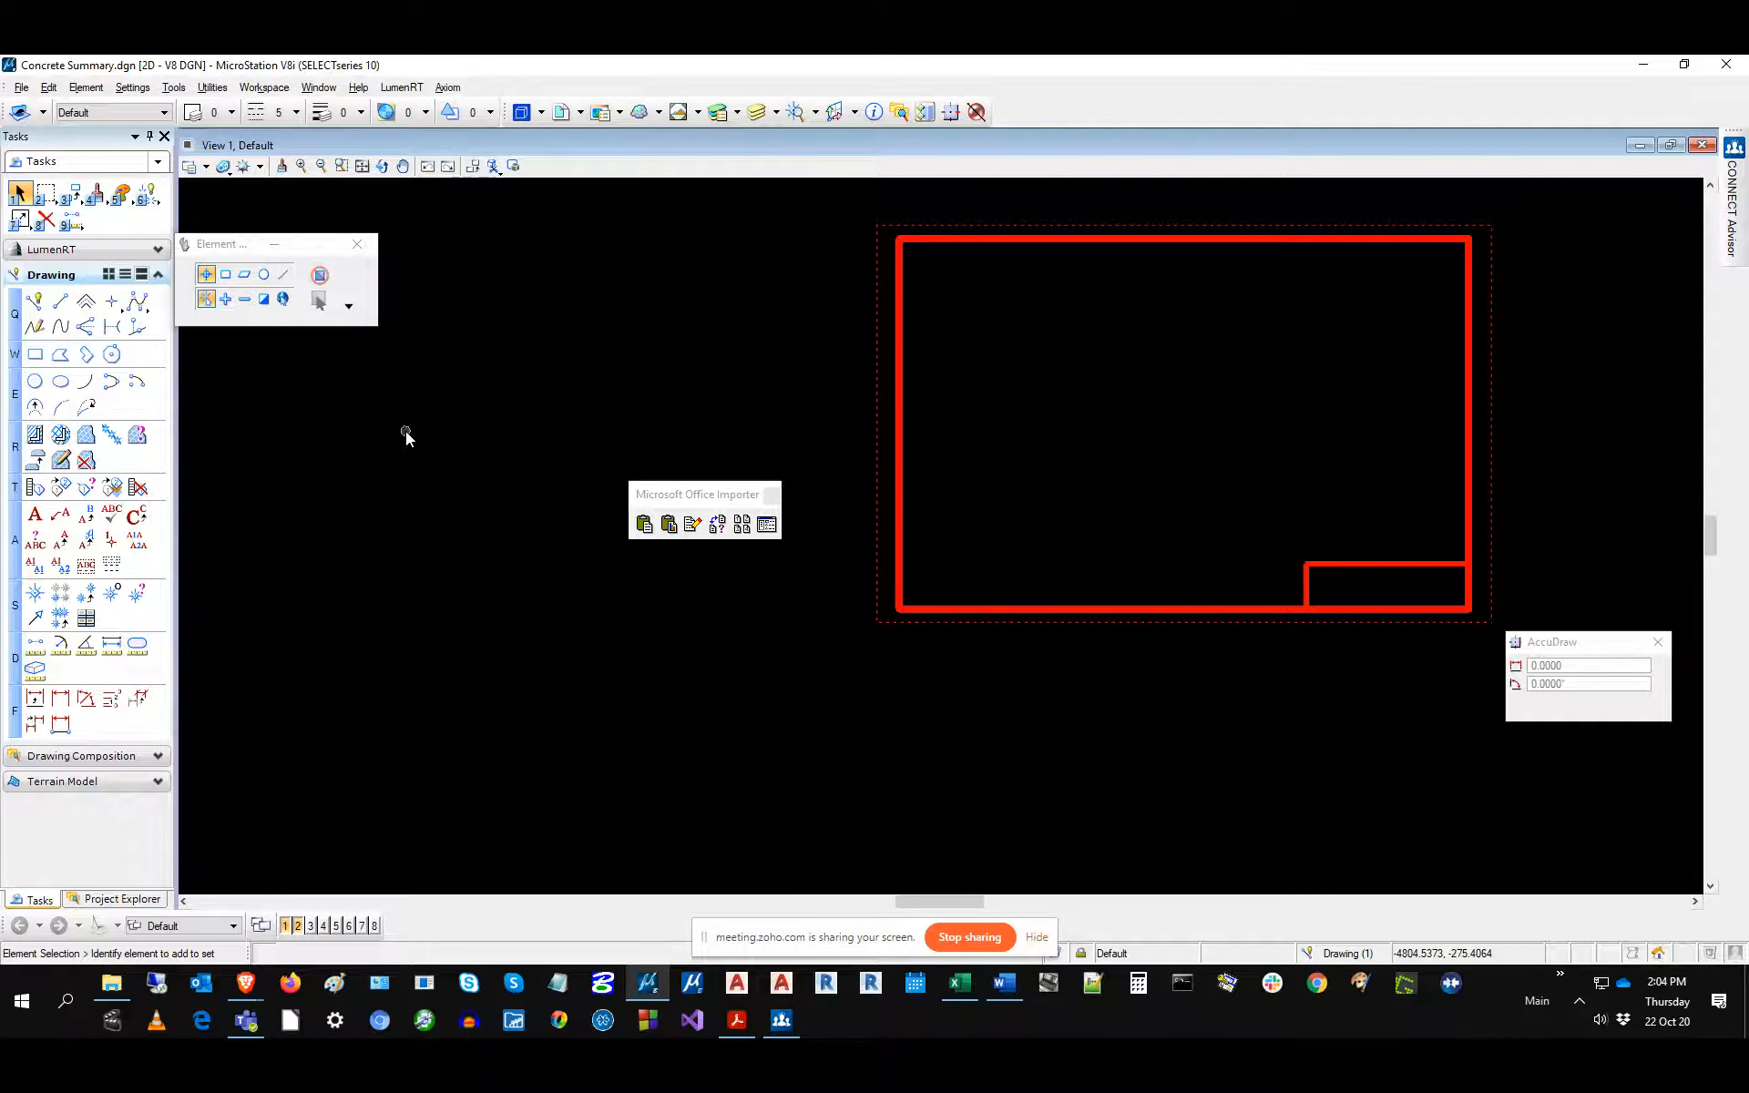
Inspect the office.ma entry of the MS_DGNAPPS variable in the workspace configuration, and leave the configuration without changes.
click(264, 87)
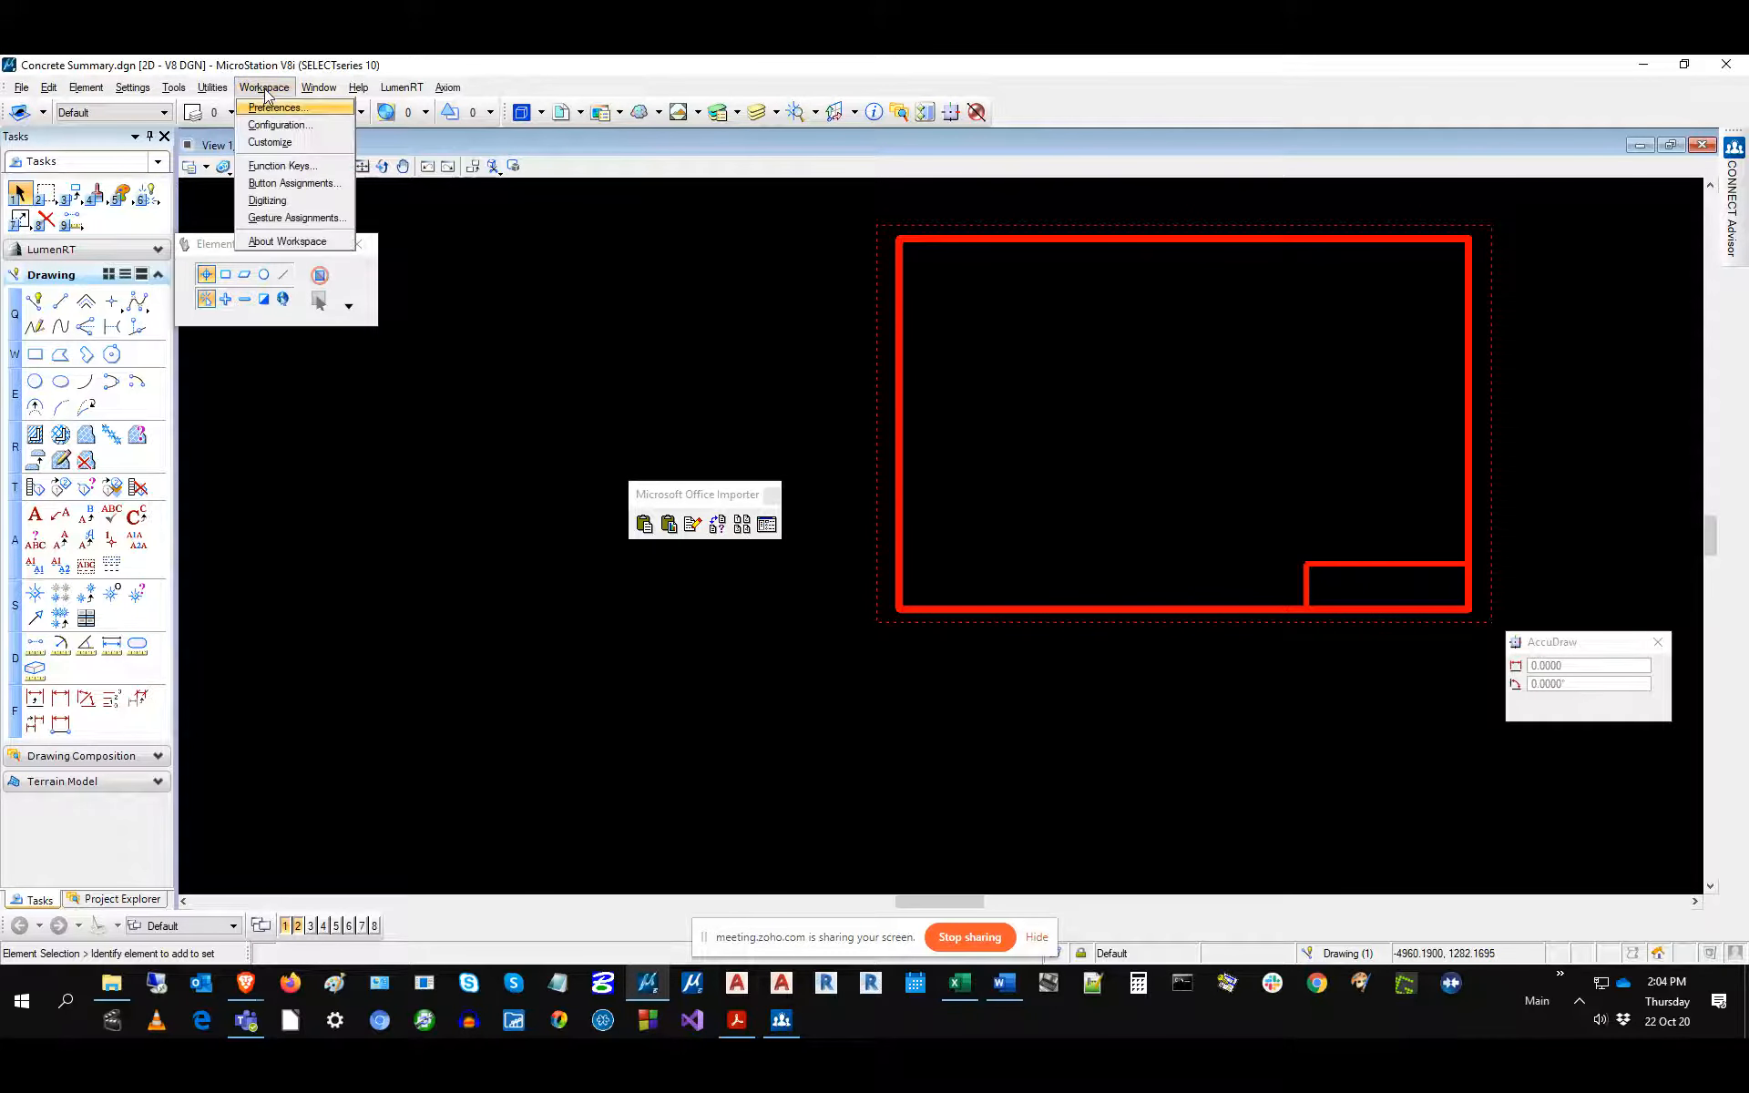
click(282, 147)
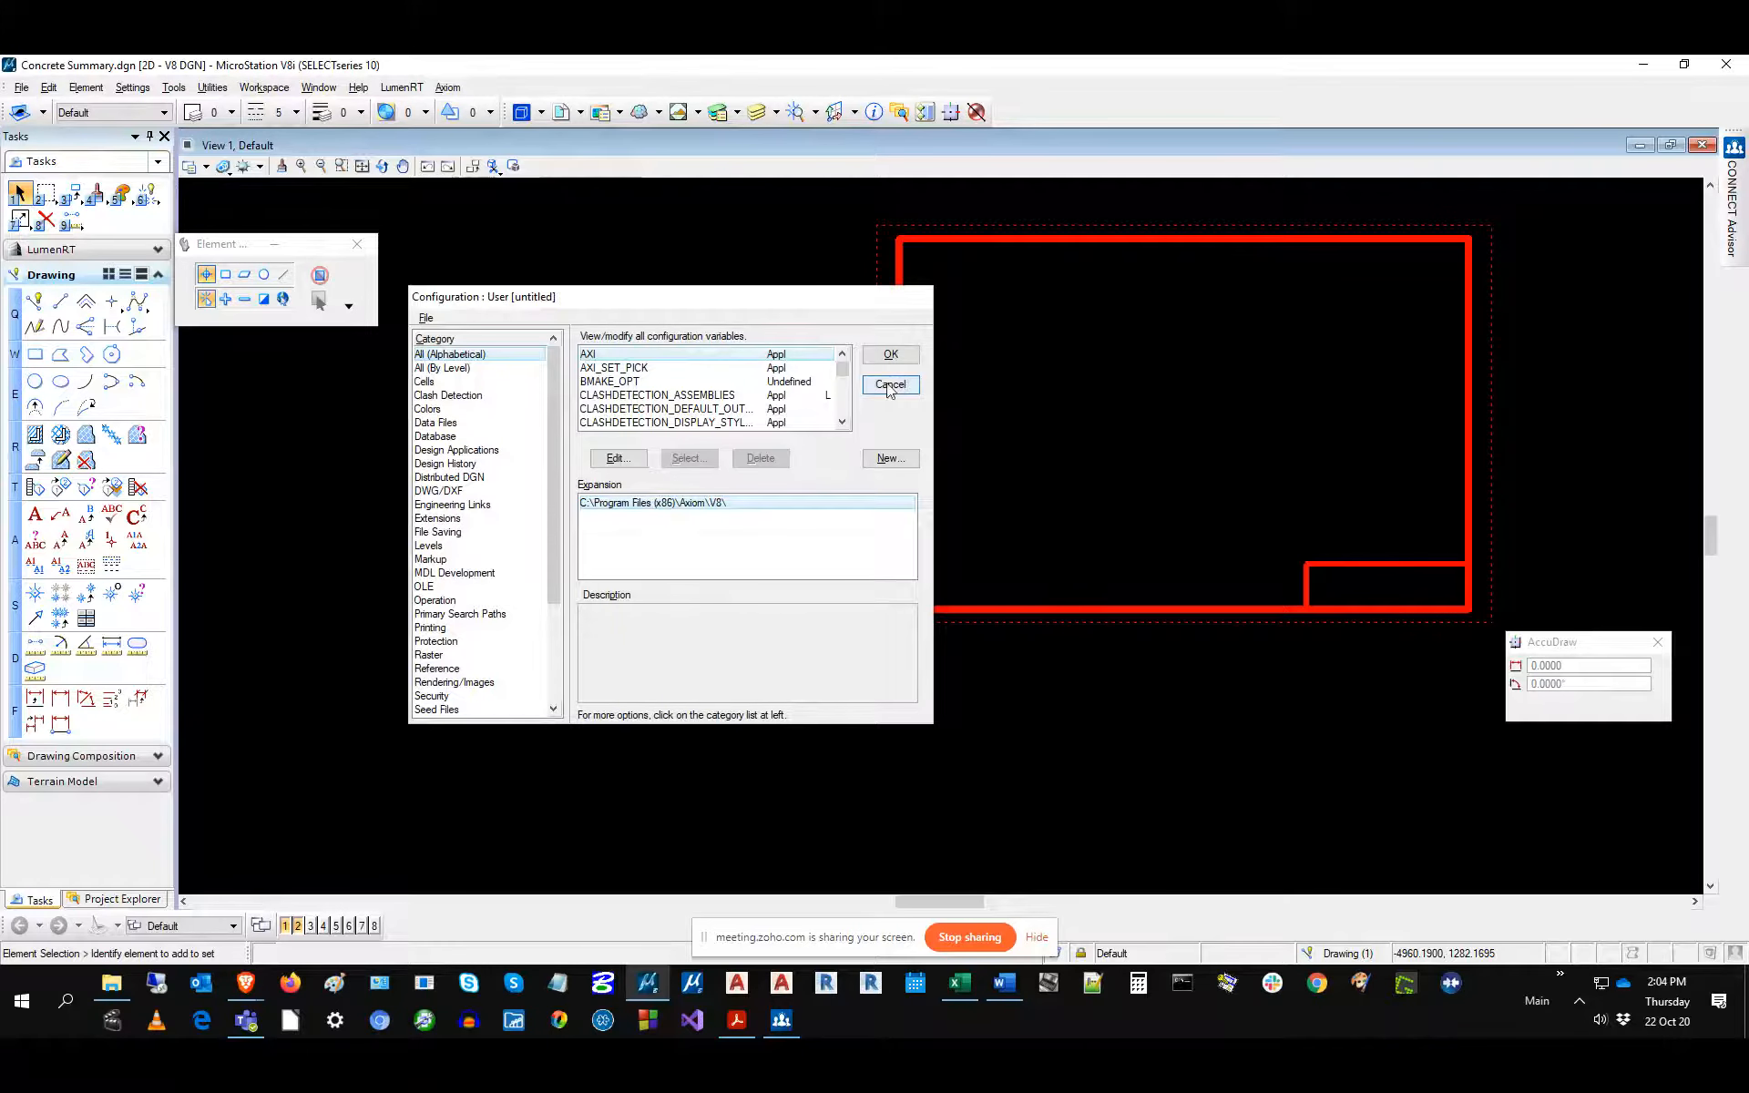
scroll(840, 401, down, 5)
scroll(839, 401, down, 8)
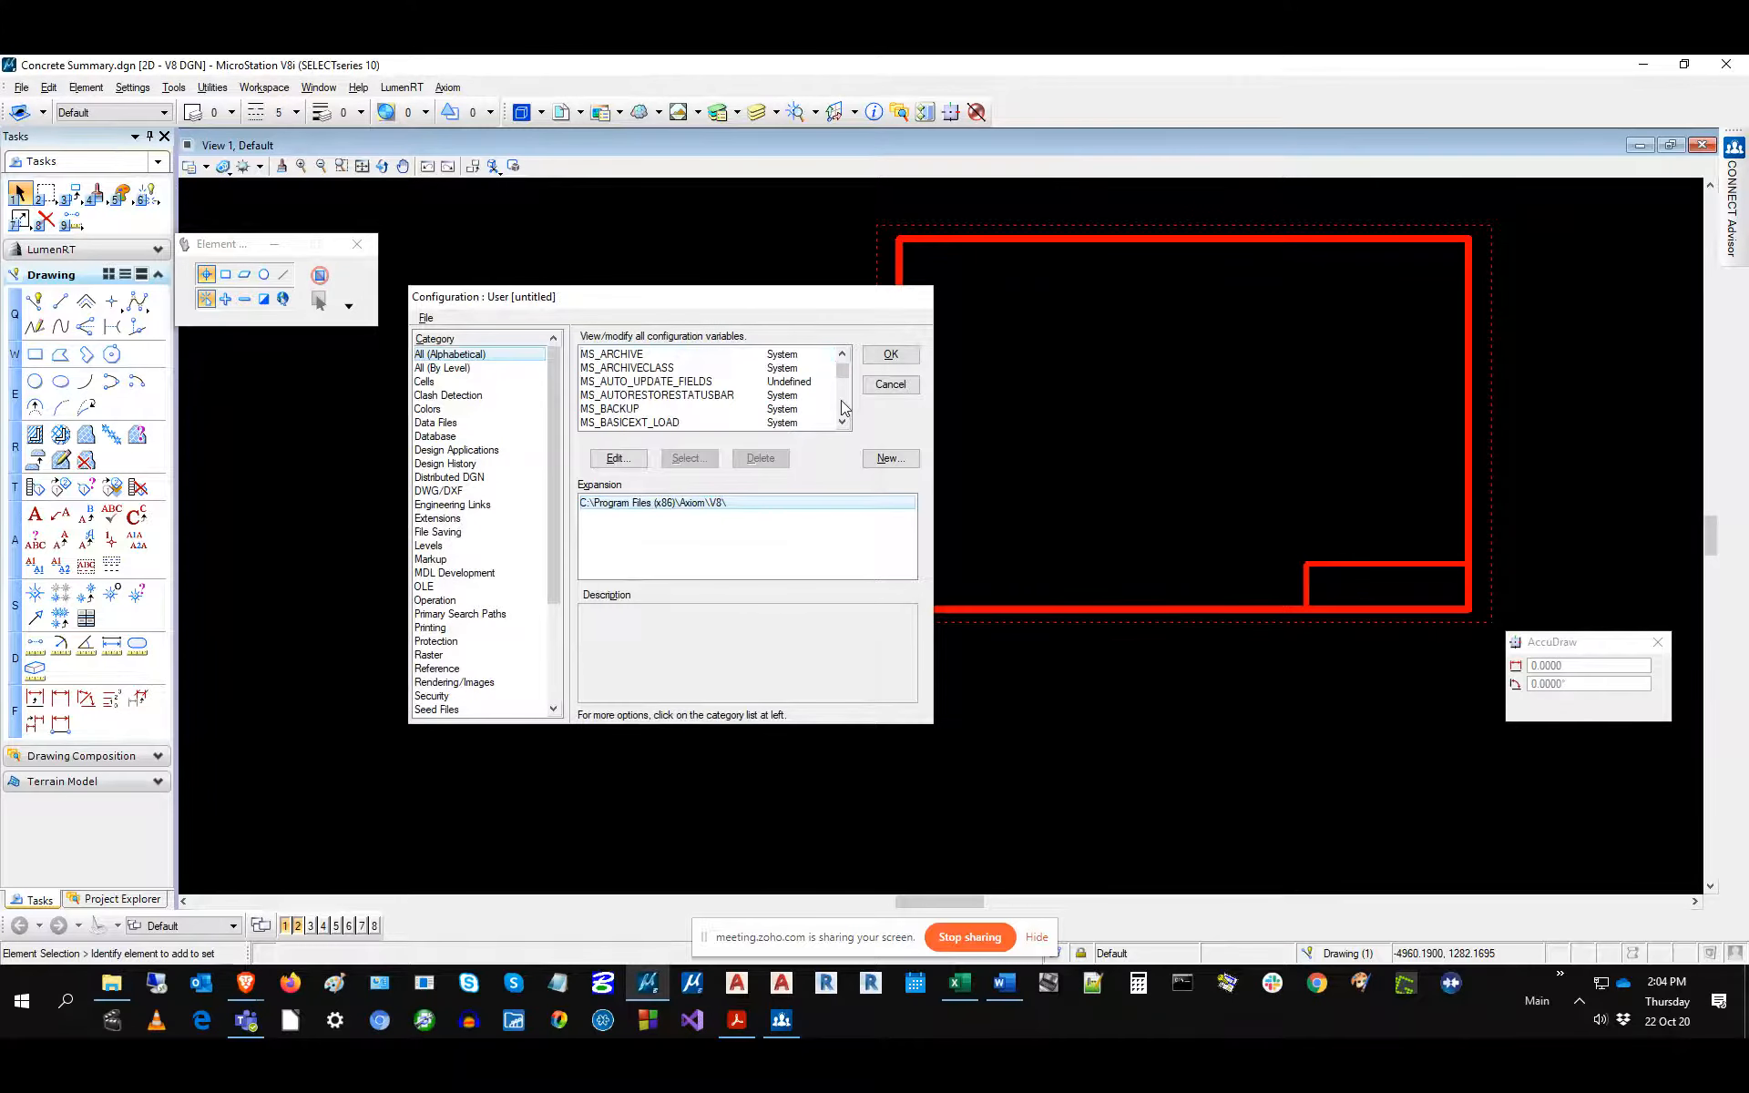
scroll(839, 401, down, 8)
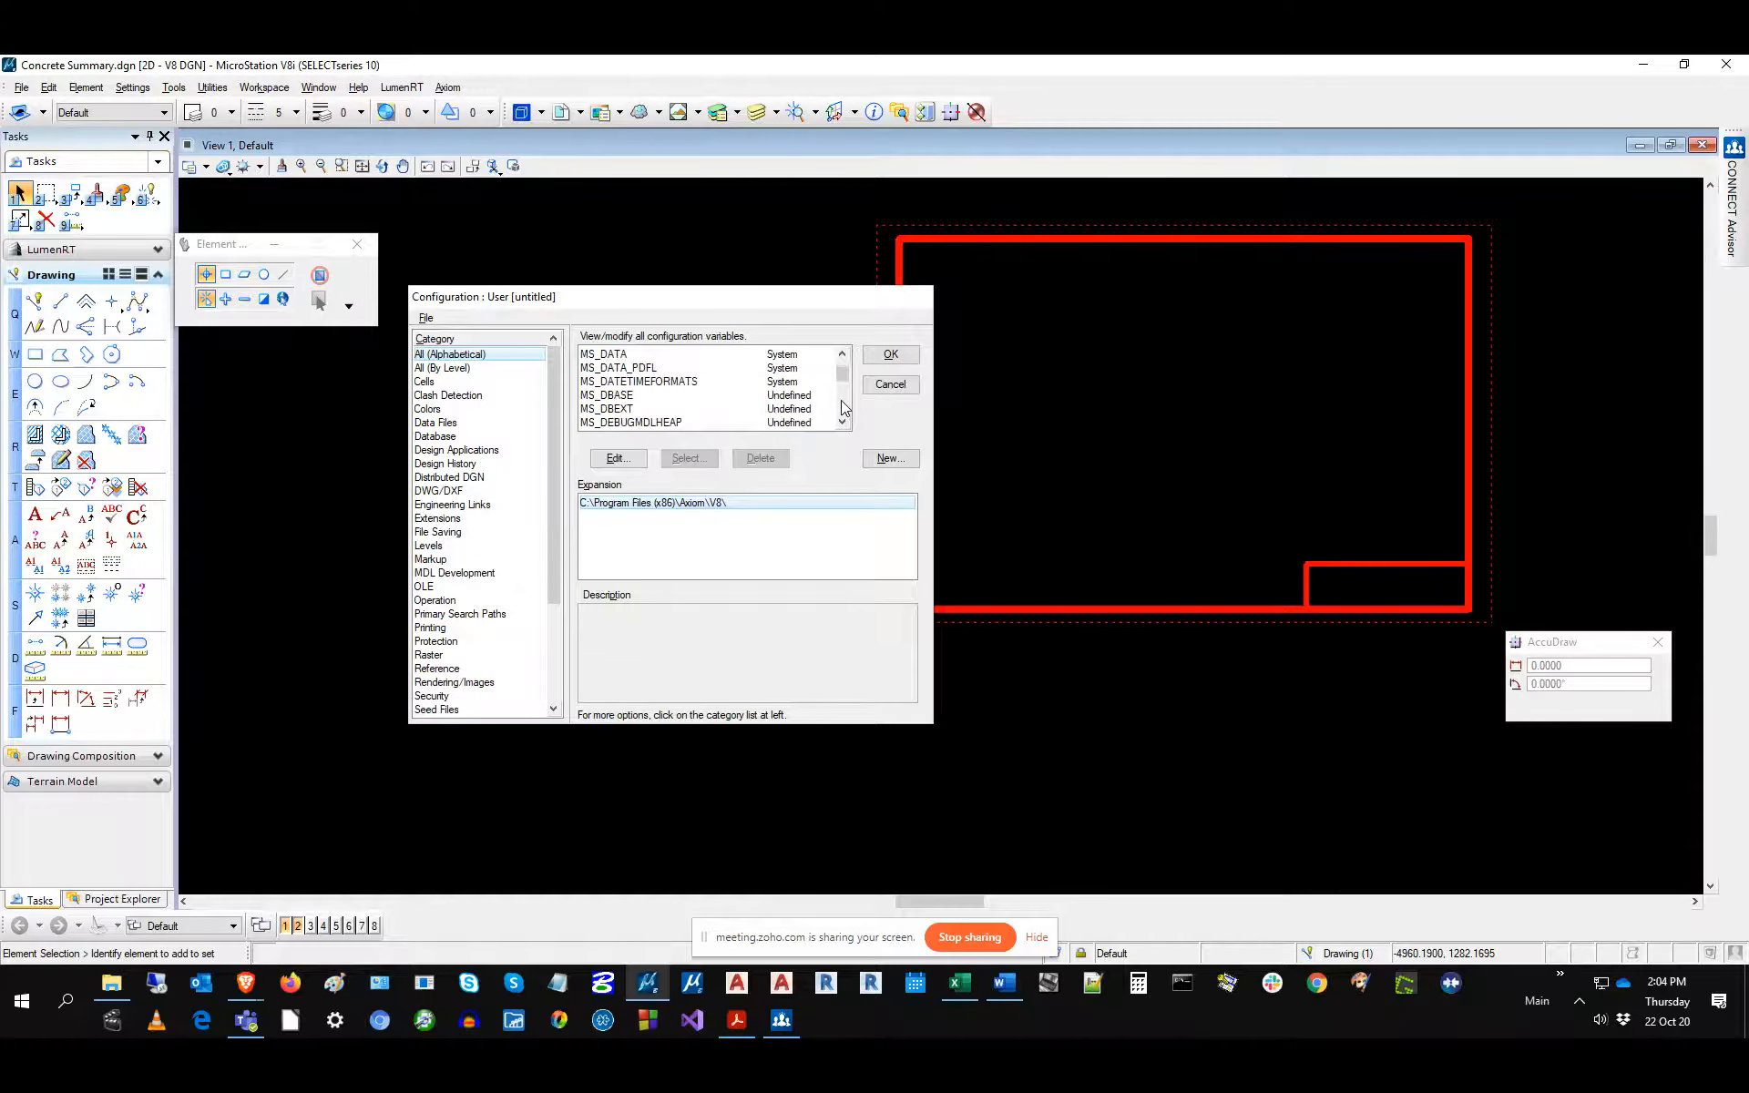
scroll(840, 401, down, 3)
click(615, 368)
click(628, 516)
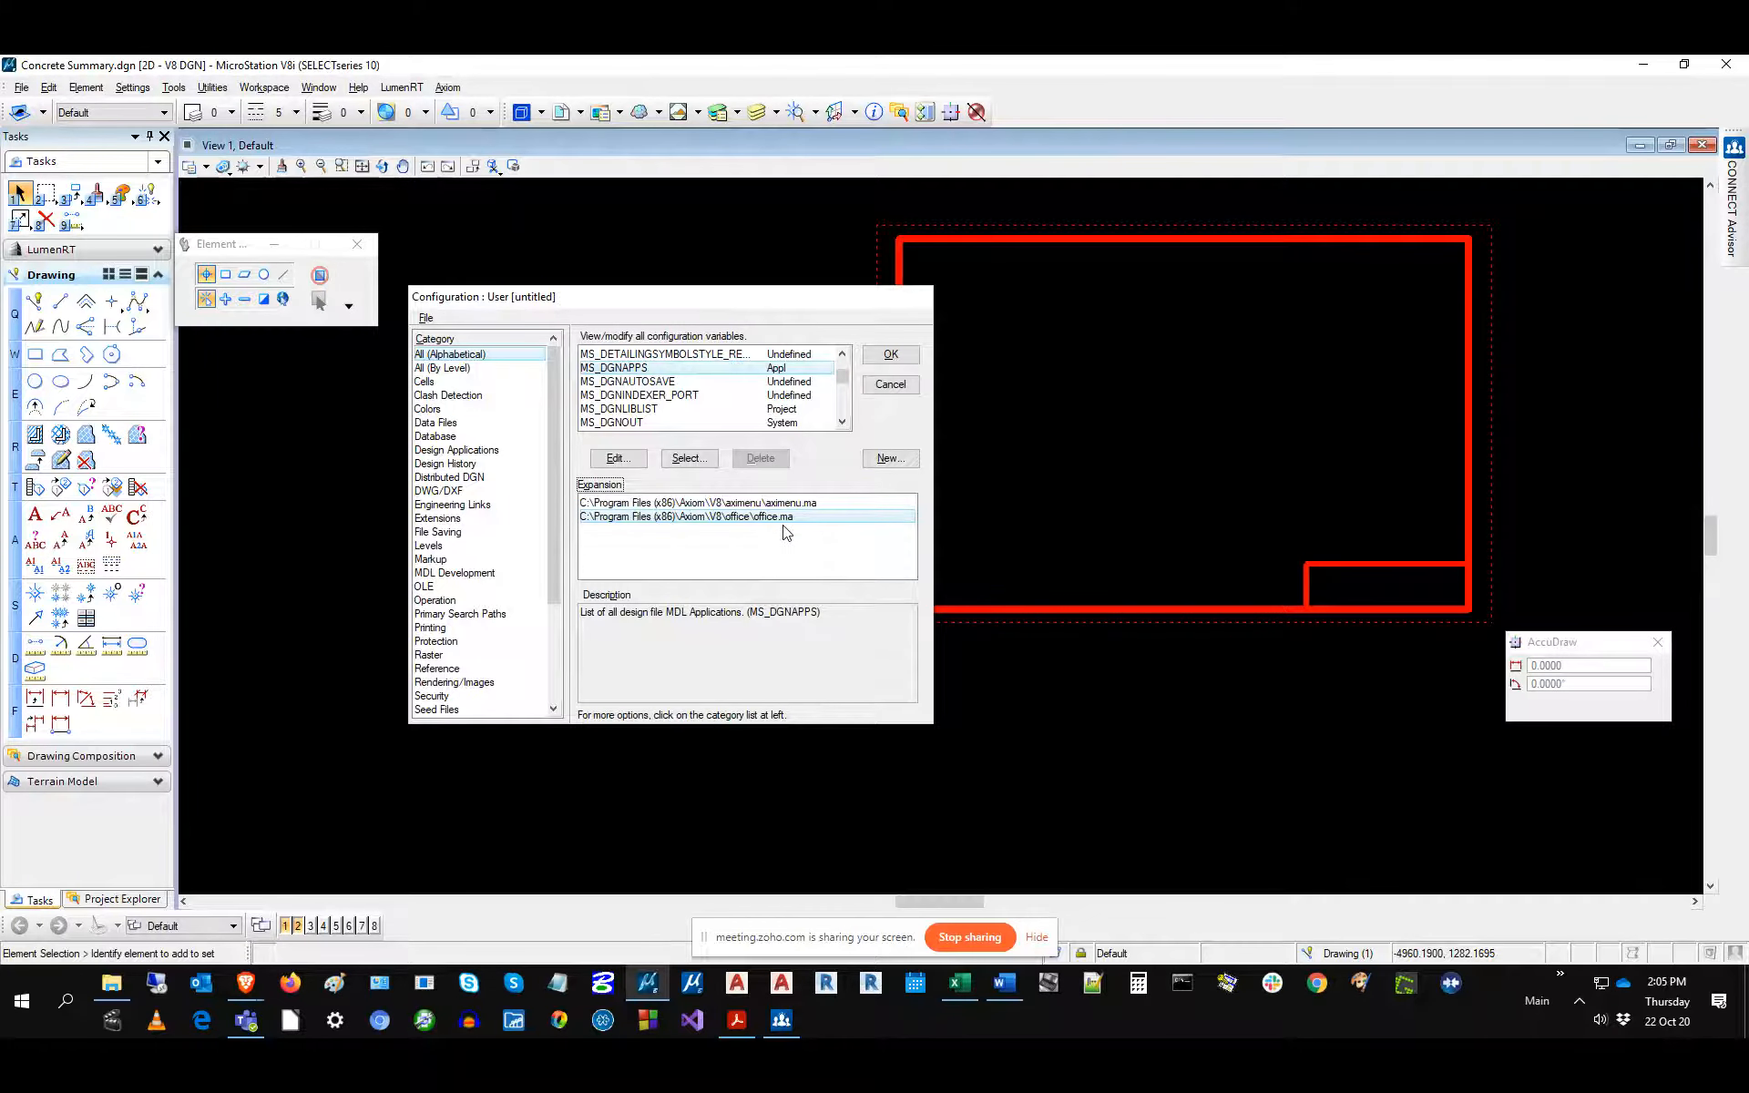
click(889, 384)
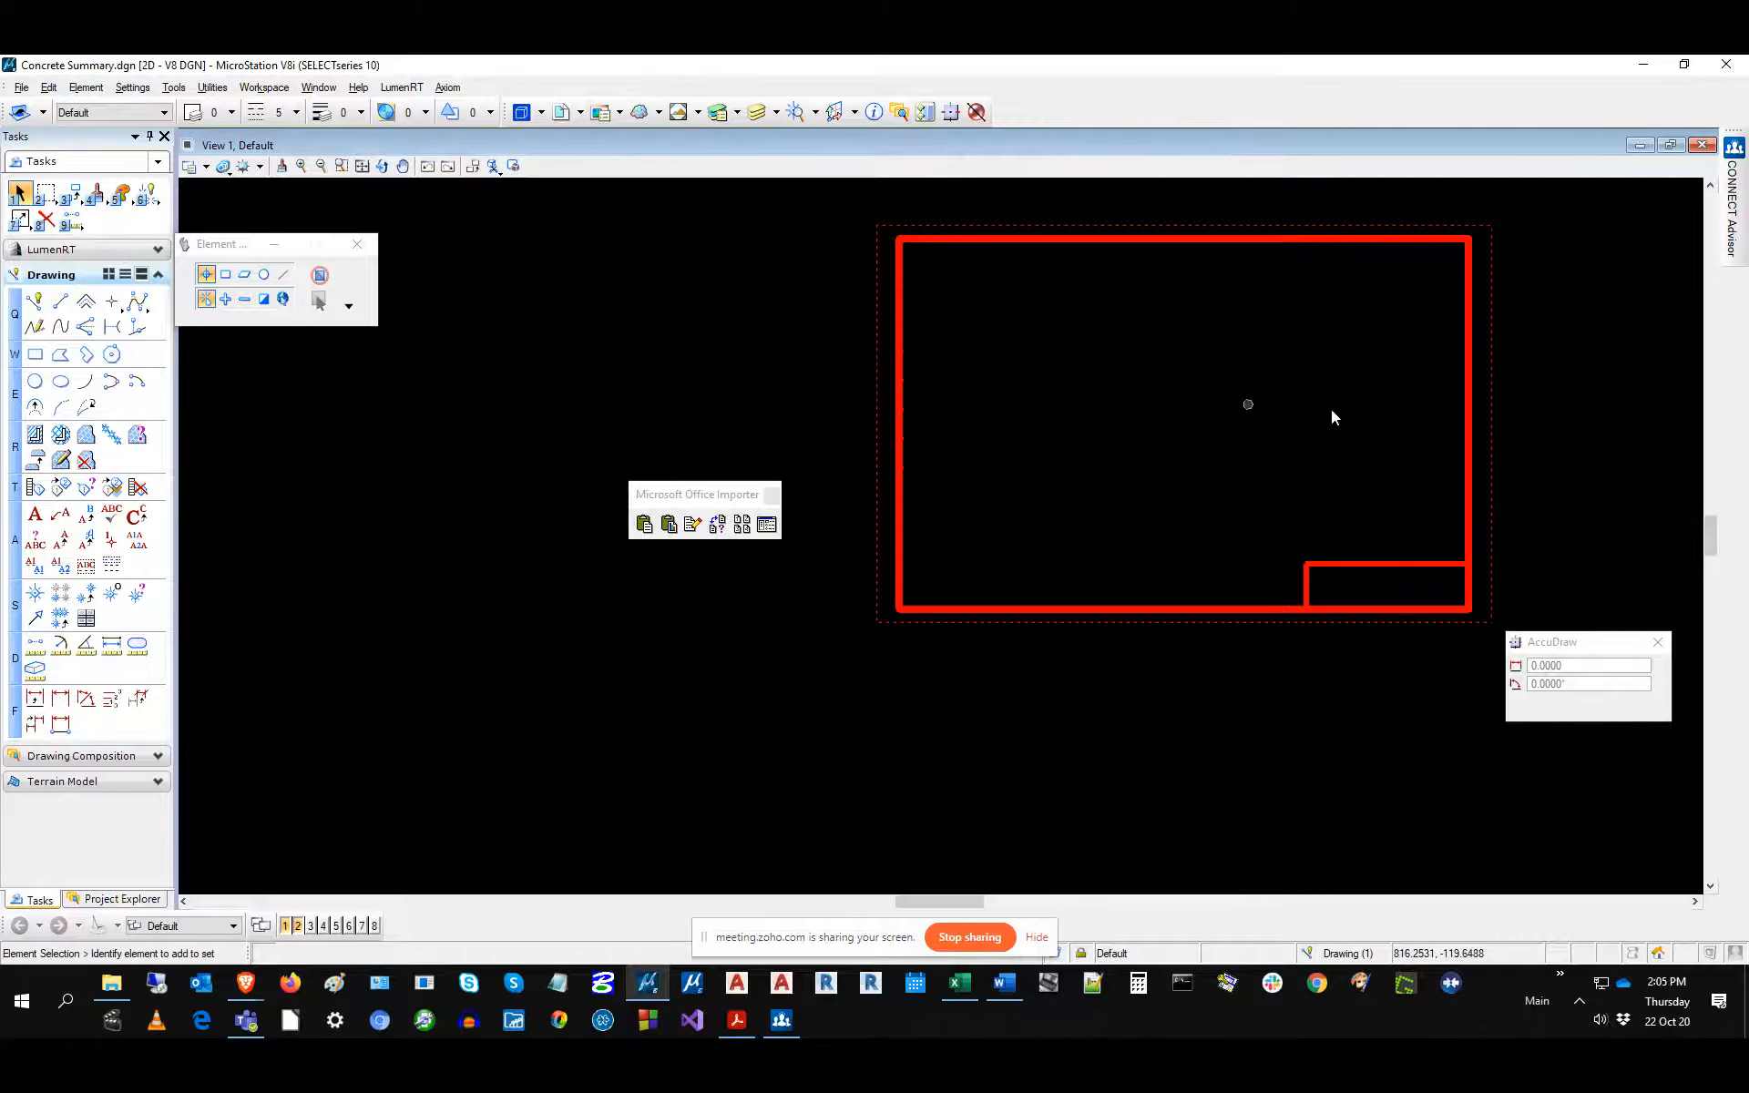
Move the Microsoft Office Importer toolbar beside the element selection settings, and switch to the Concrete Summary.xlsx workbook in Excel.
drag(707, 496, 624, 350)
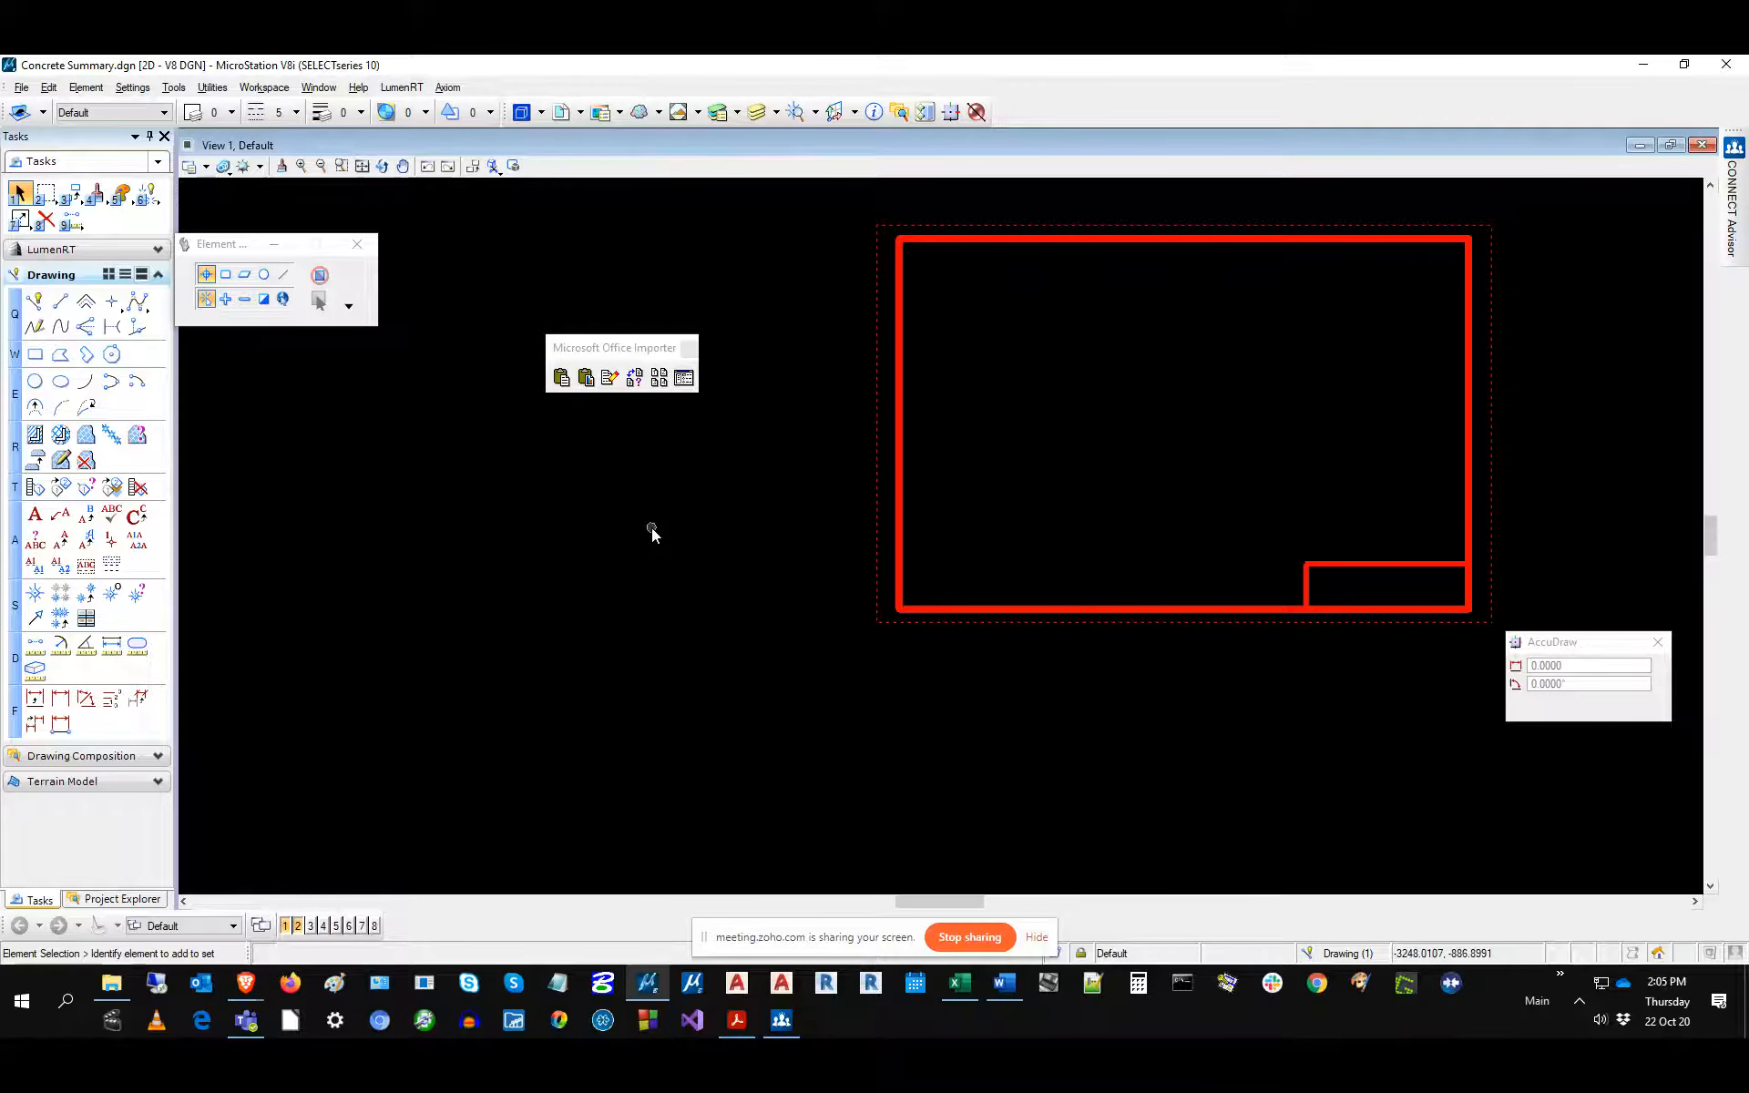
drag(640, 344, 557, 252)
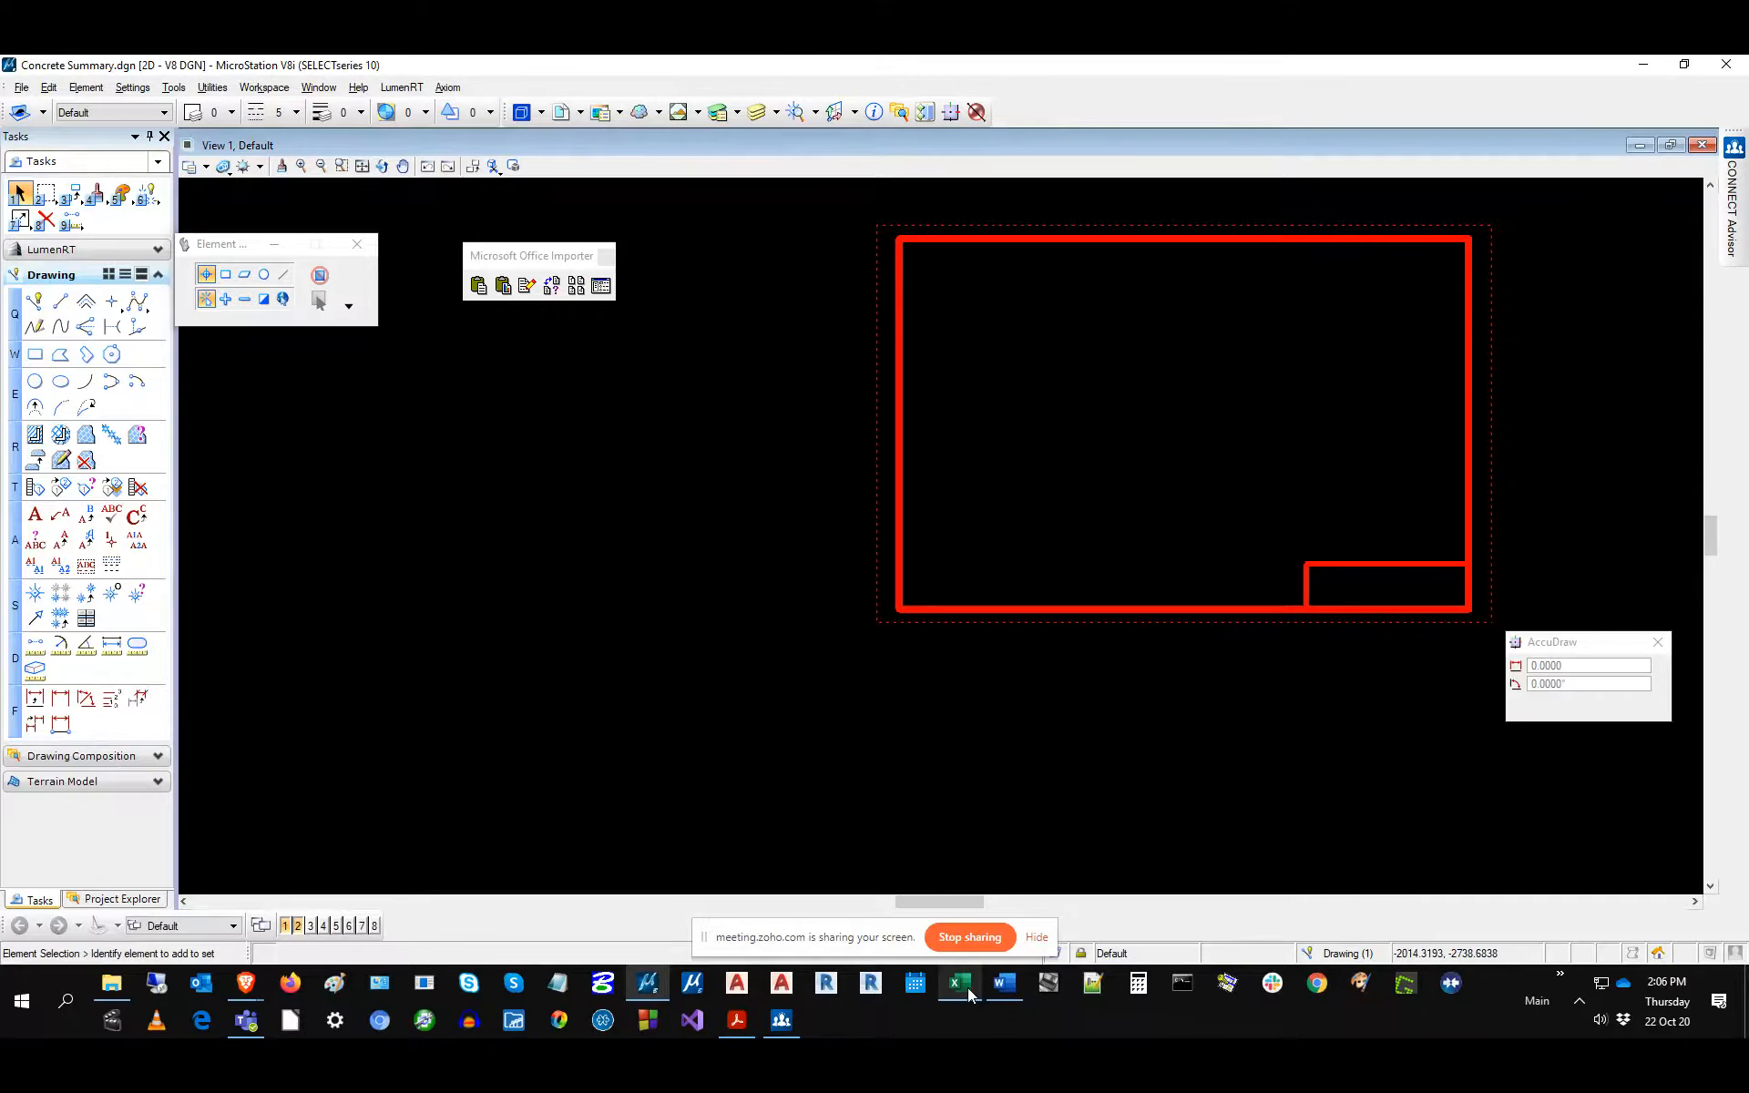
mouse_move(970, 994)
click(959, 888)
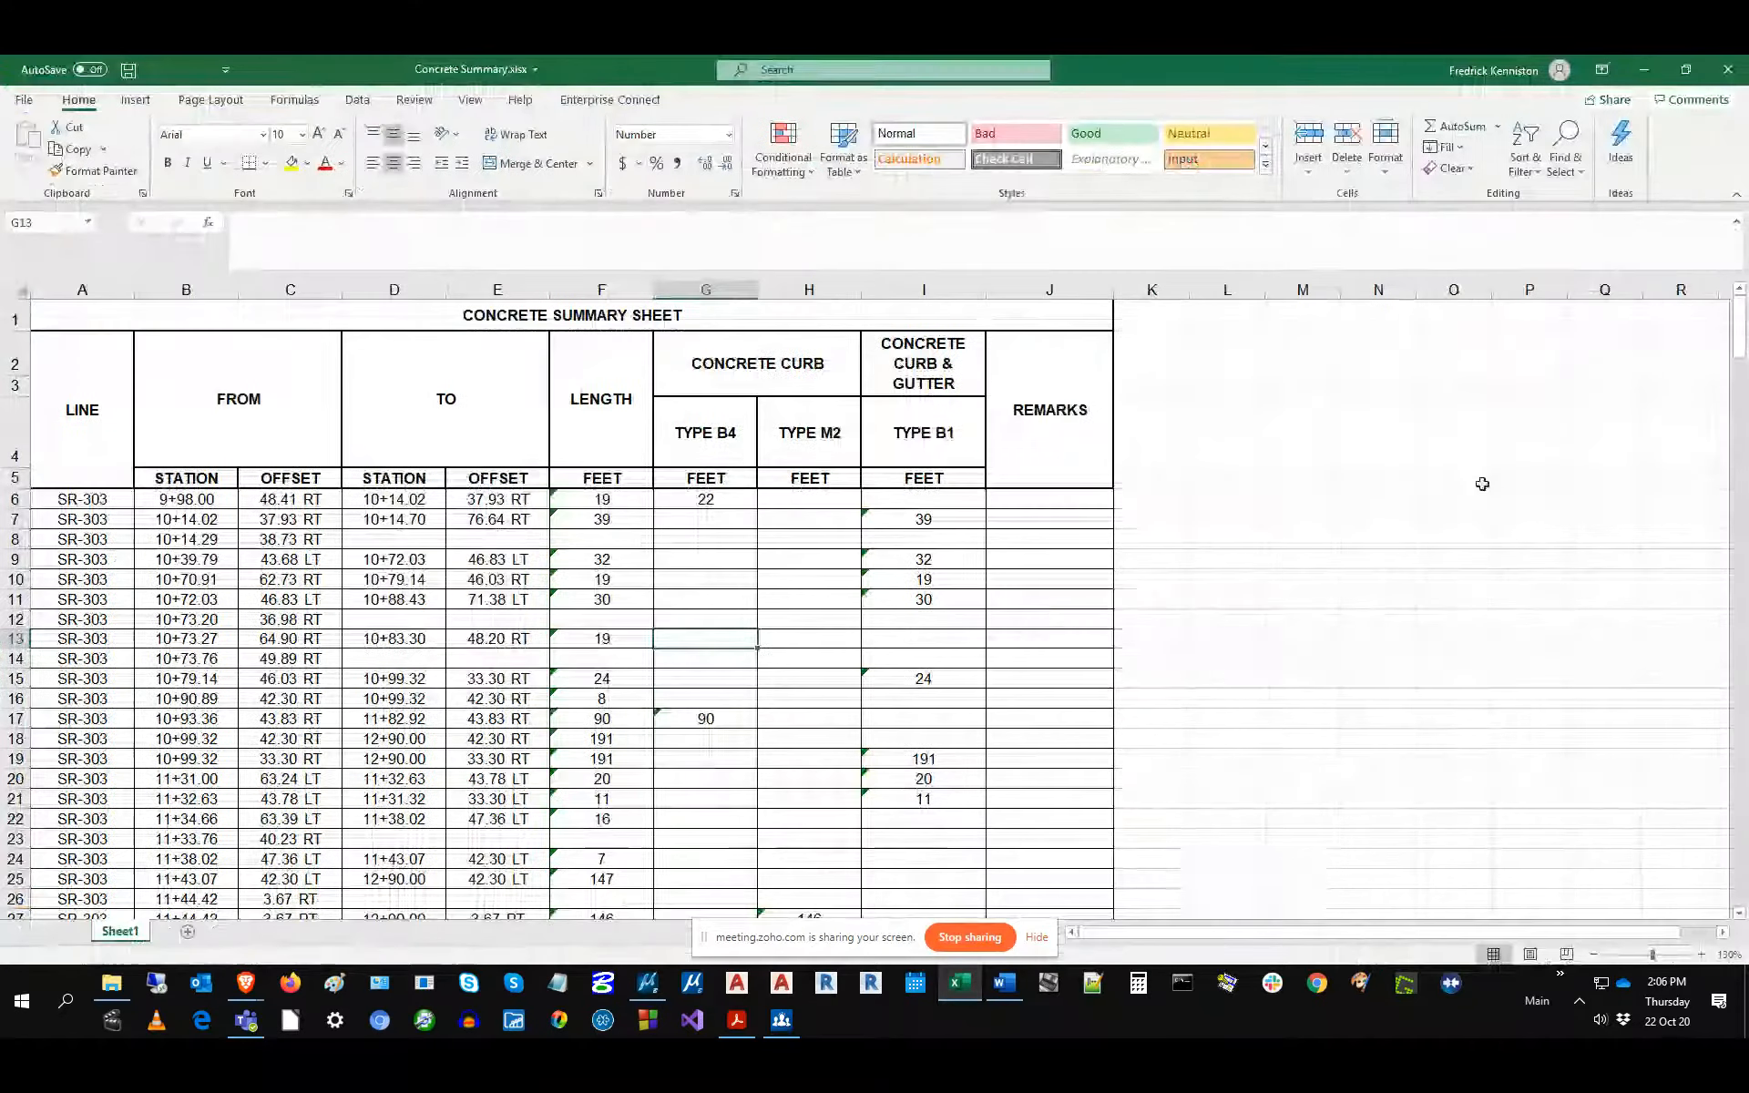
click(1542, 95)
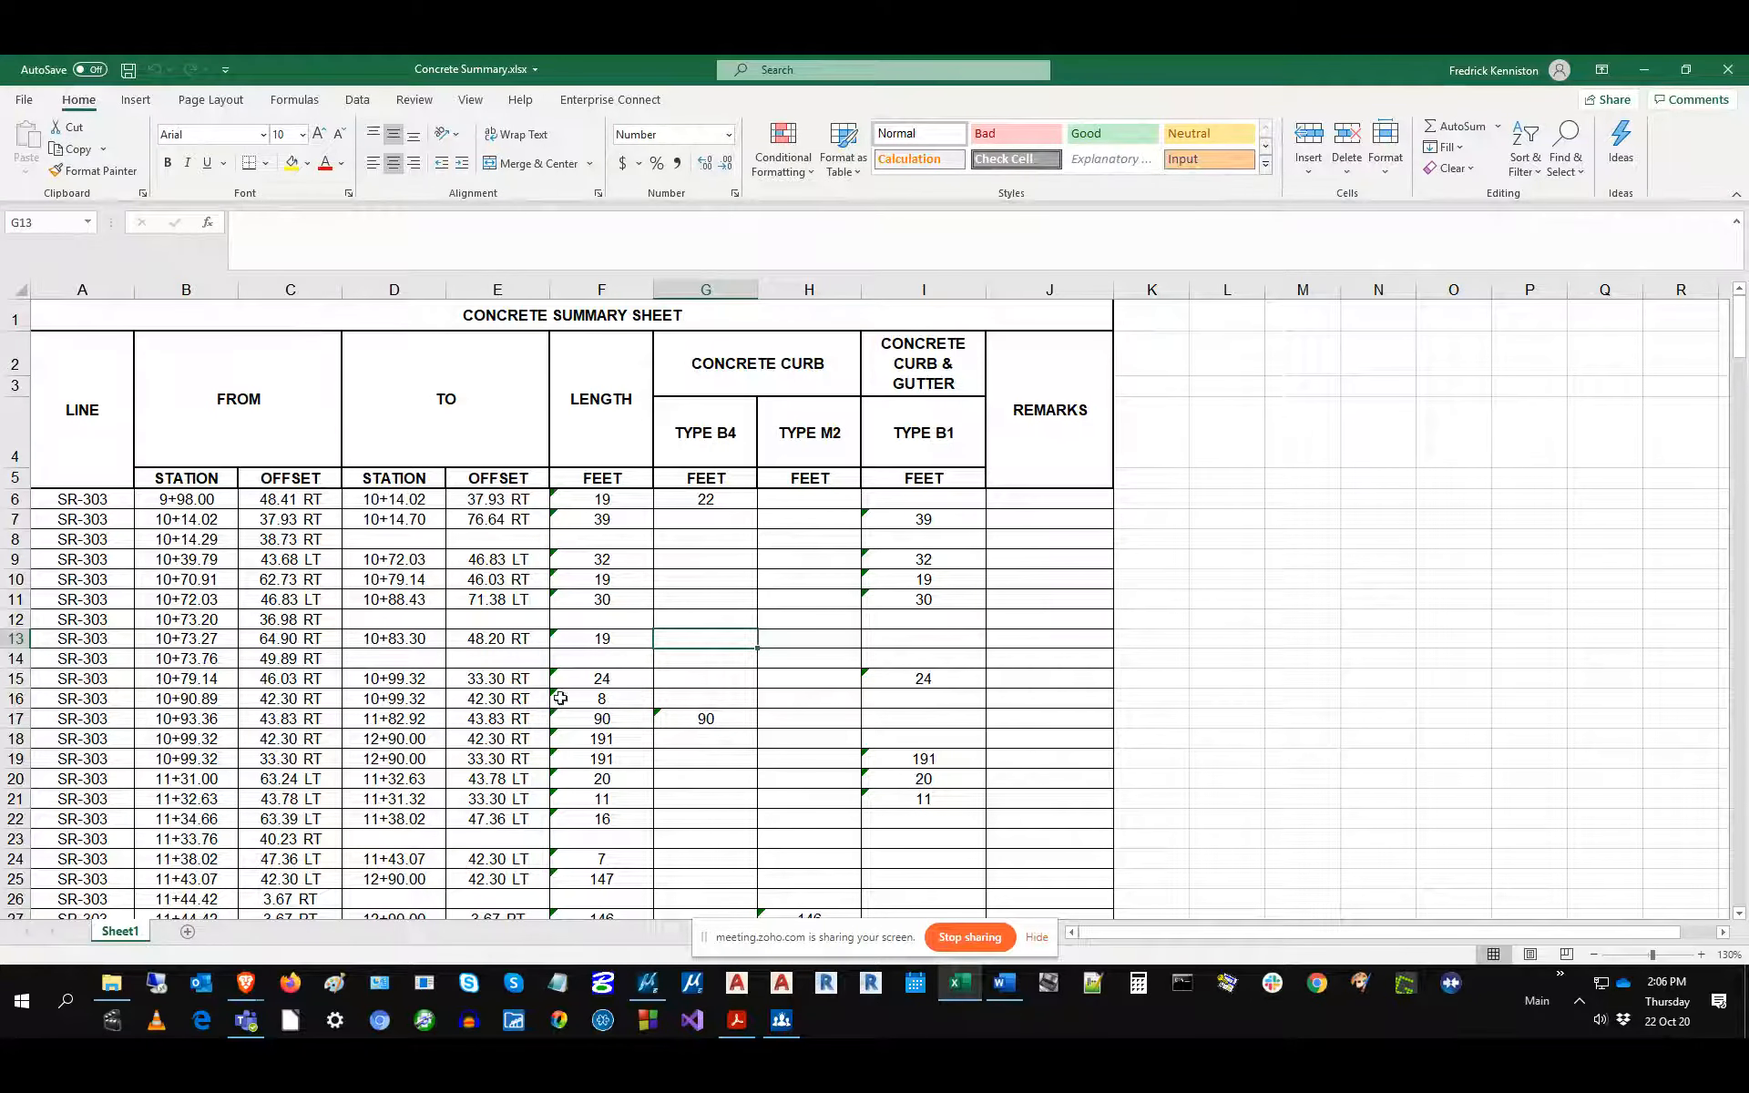
In a new File Explorer window, browse to C:\ProgramData\Axiom\V8\Office\Sample Files.
click(119, 991)
right_click(119, 991)
click(70, 887)
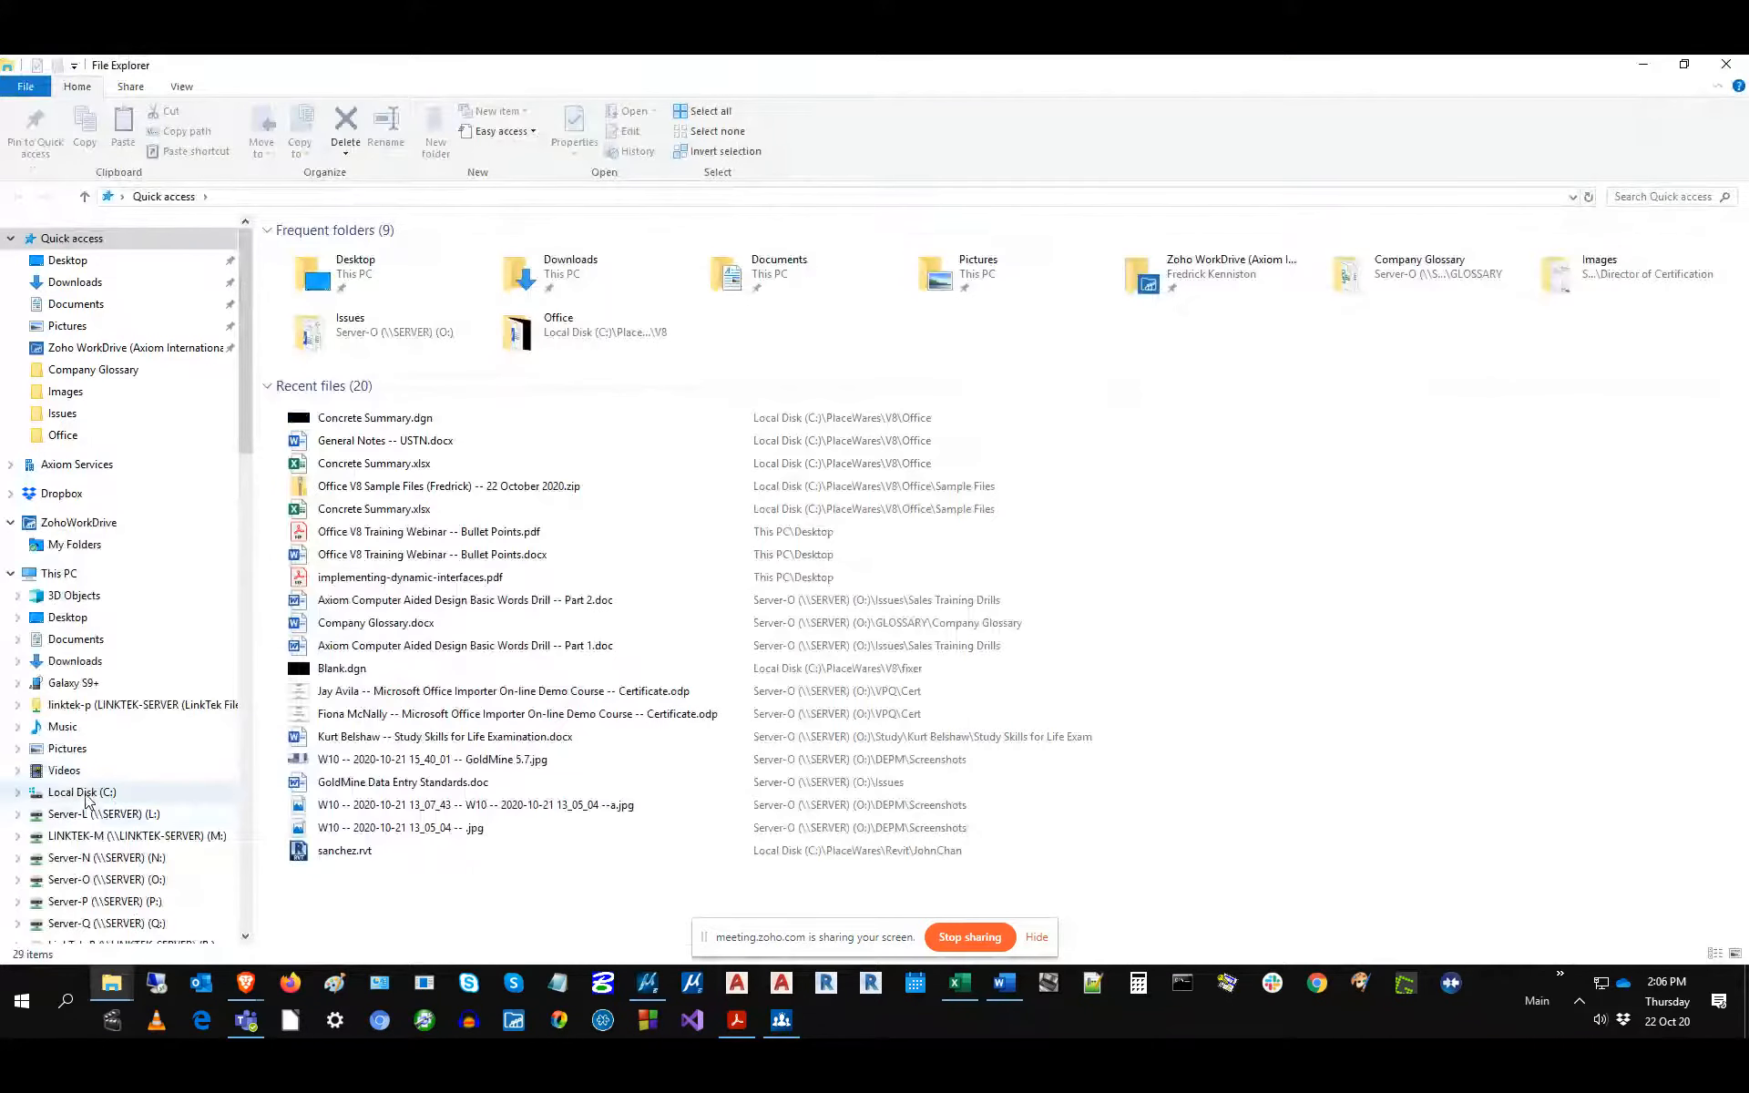
click(84, 792)
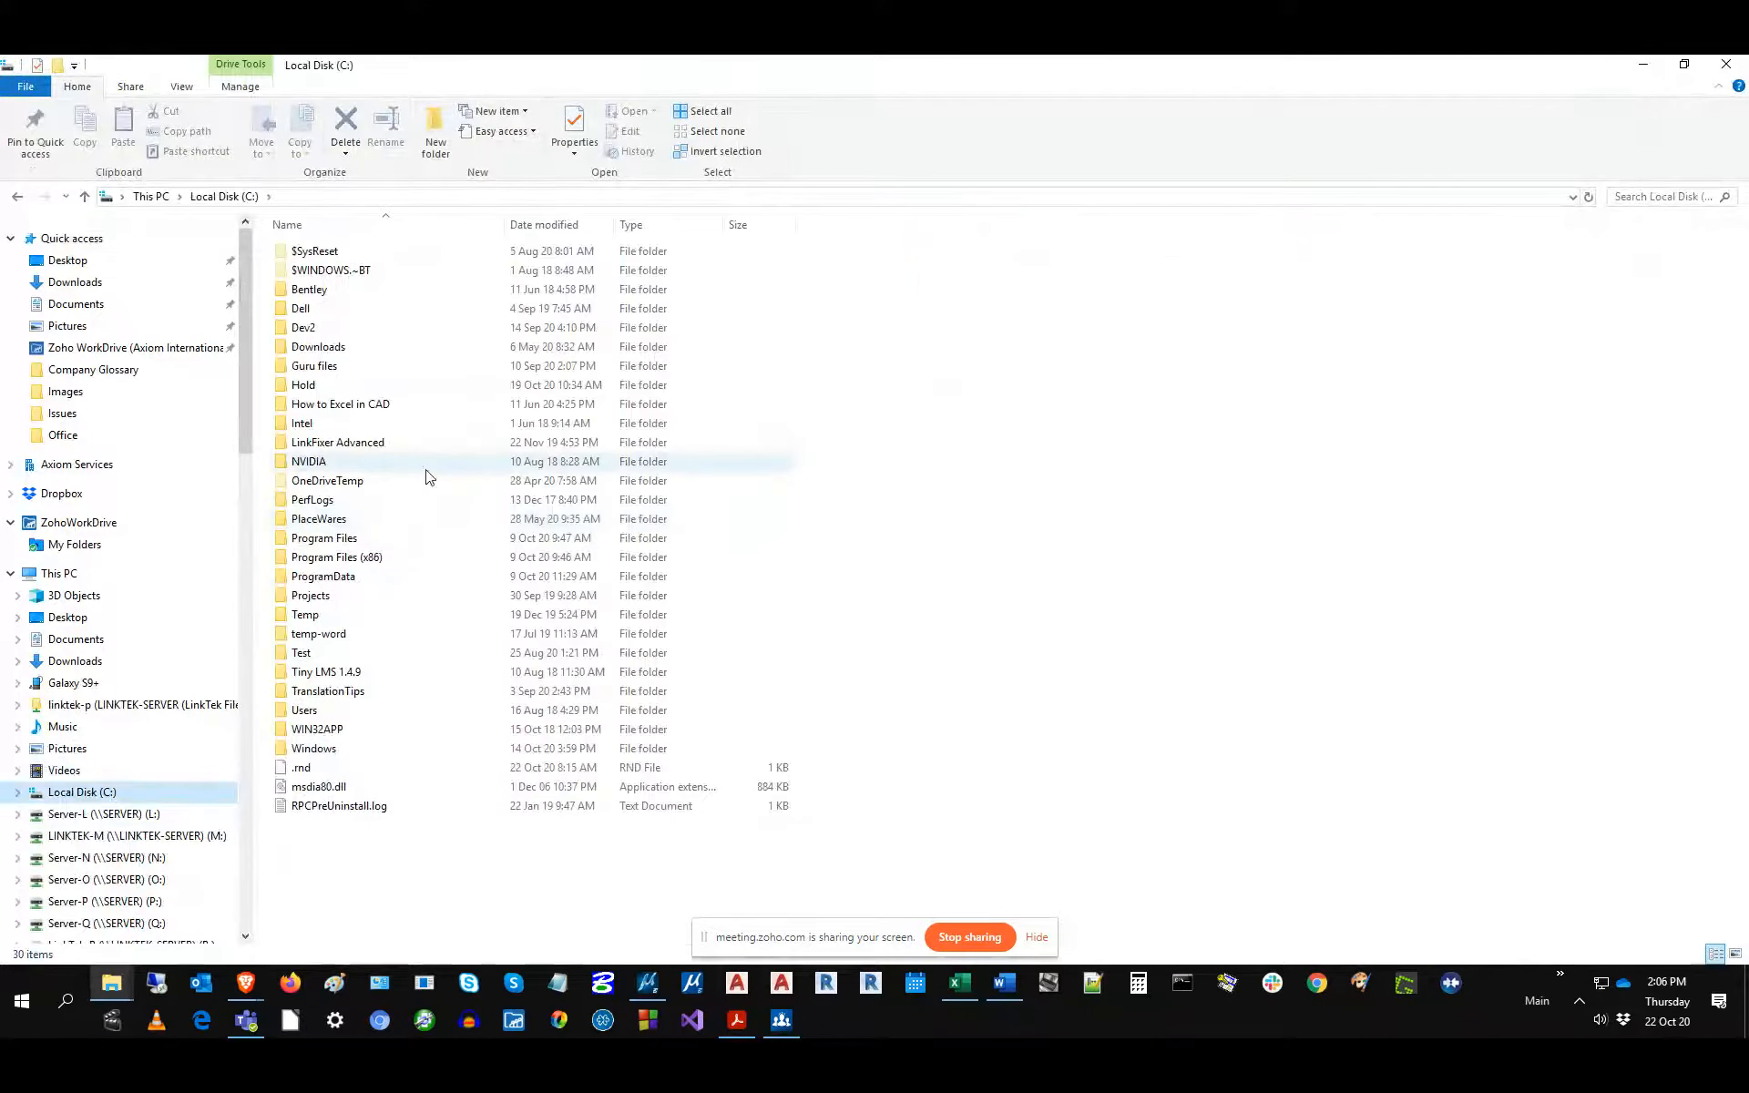
double_click(344, 581)
double_click(310, 309)
click(303, 581)
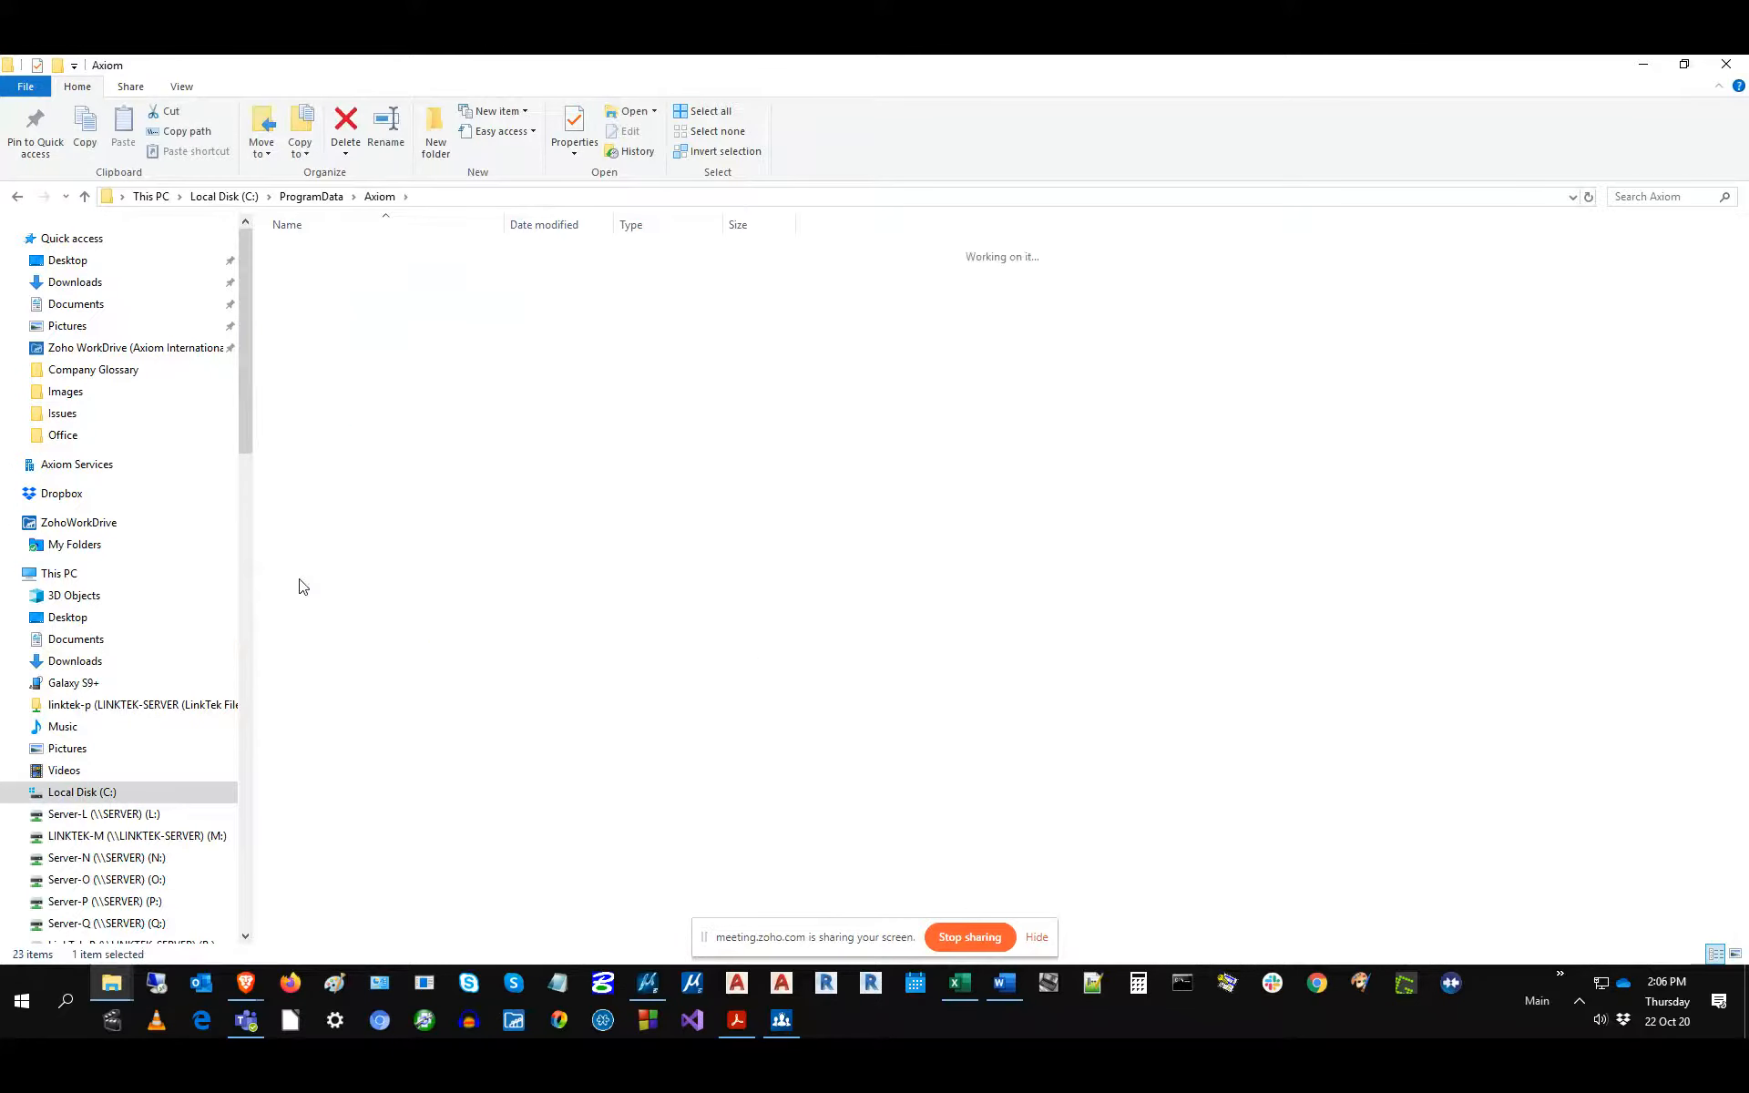
double_click(306, 383)
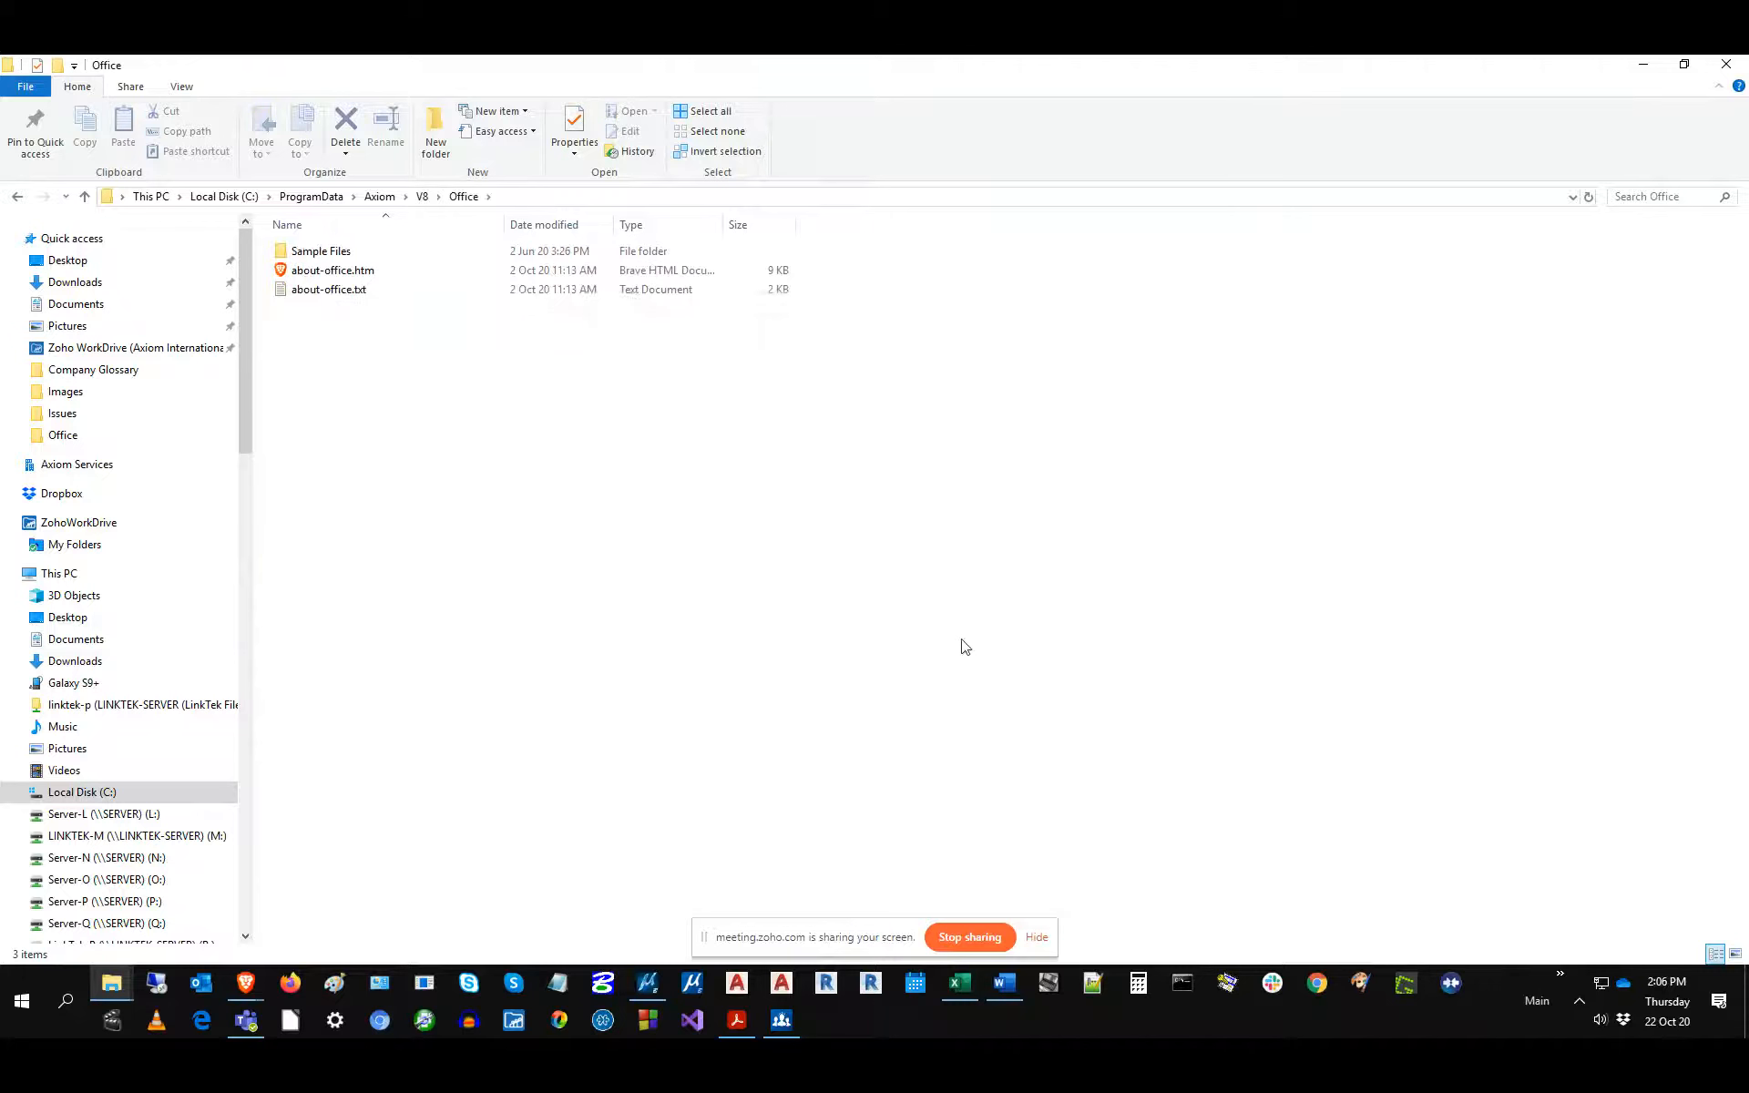
double_click(321, 253)
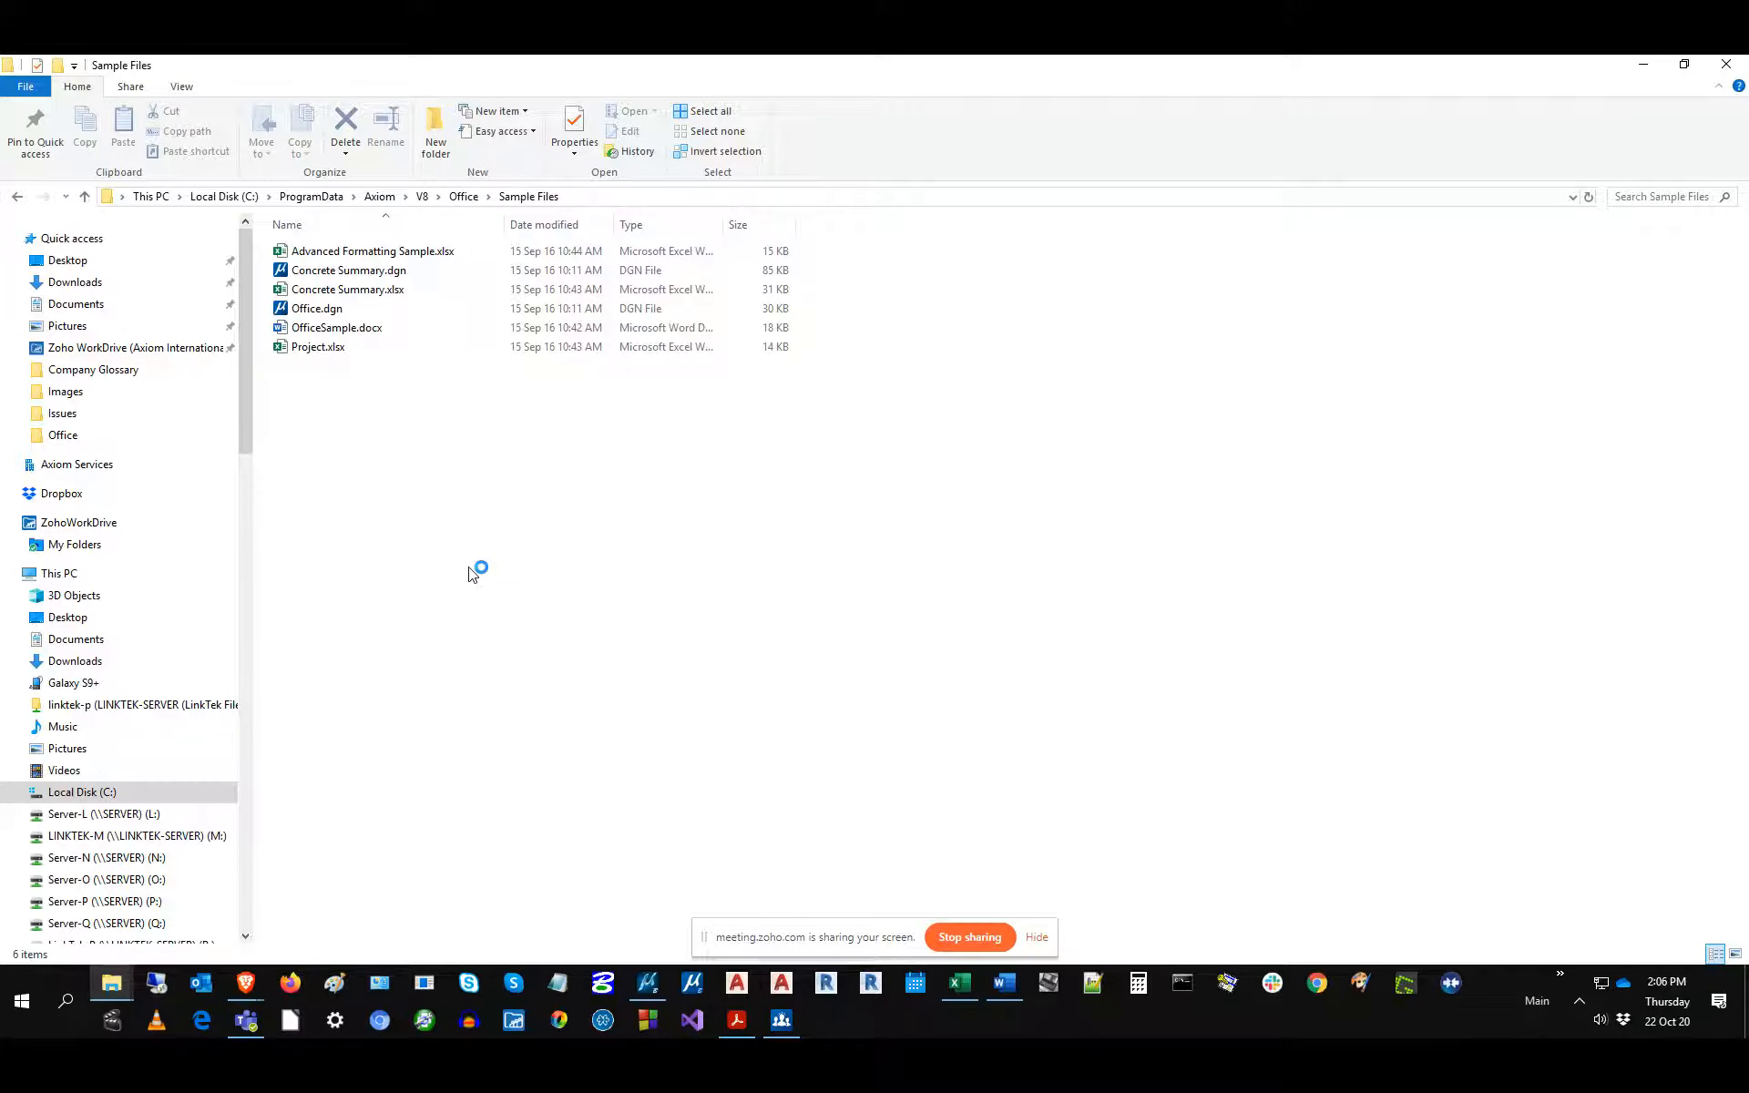
Restore the Sample Files window to a smaller size, and minimize it and Excel to return to MicroStation.
click(1696, 71)
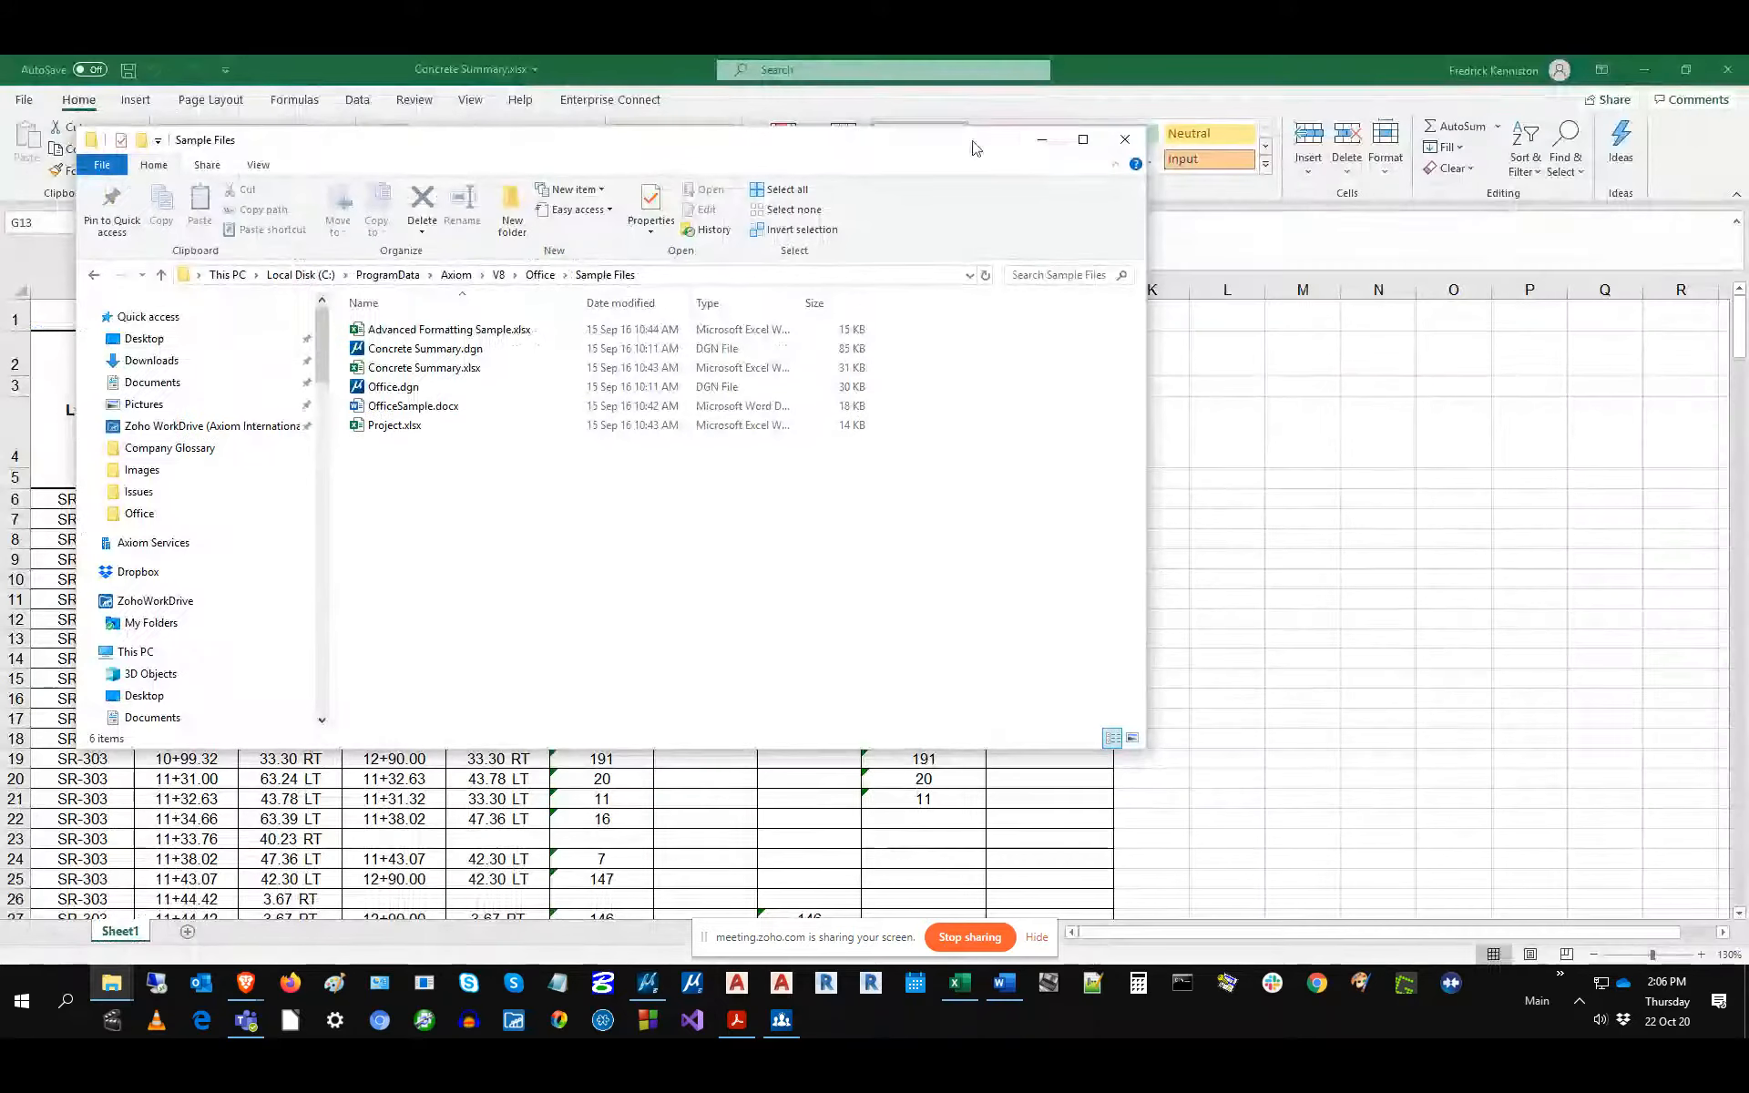
click(1647, 73)
click(1041, 140)
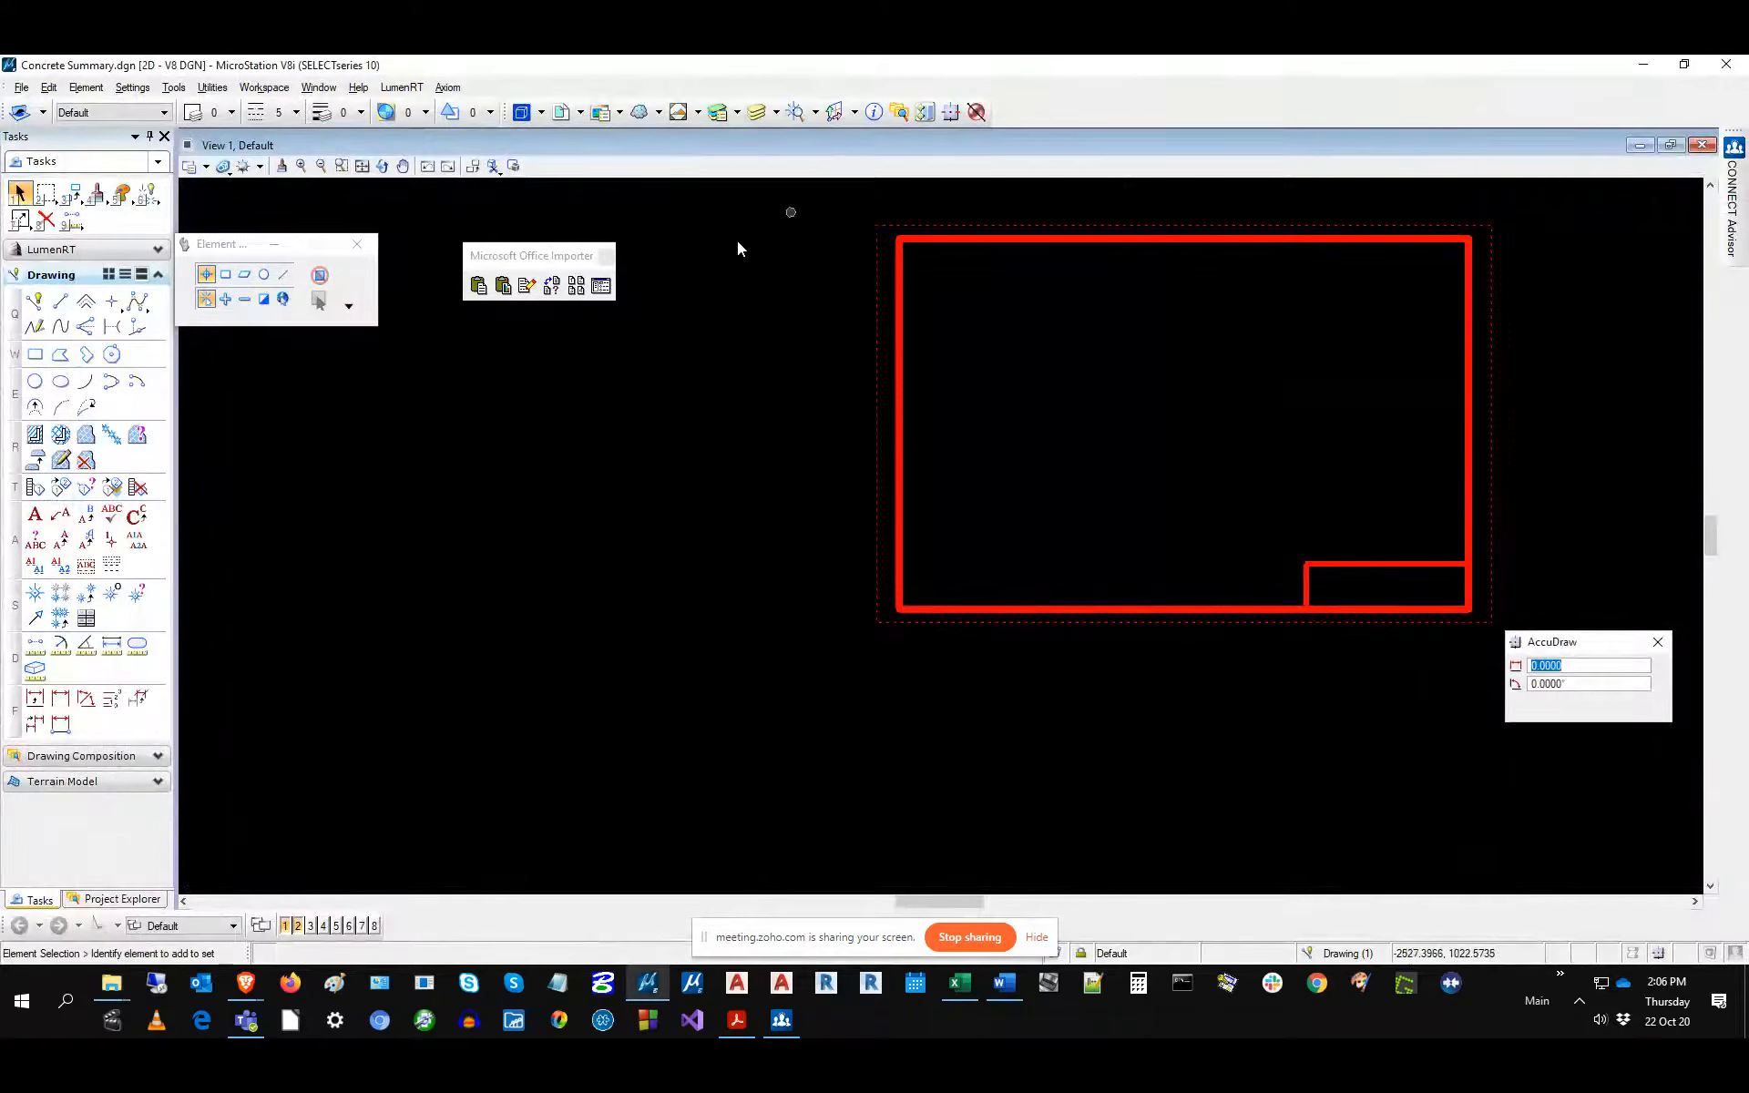
Open the User's Guide from the Microsoft Office Importer settings and highlight the sample files path in Chapter 4 – Quick Start.
click(600, 287)
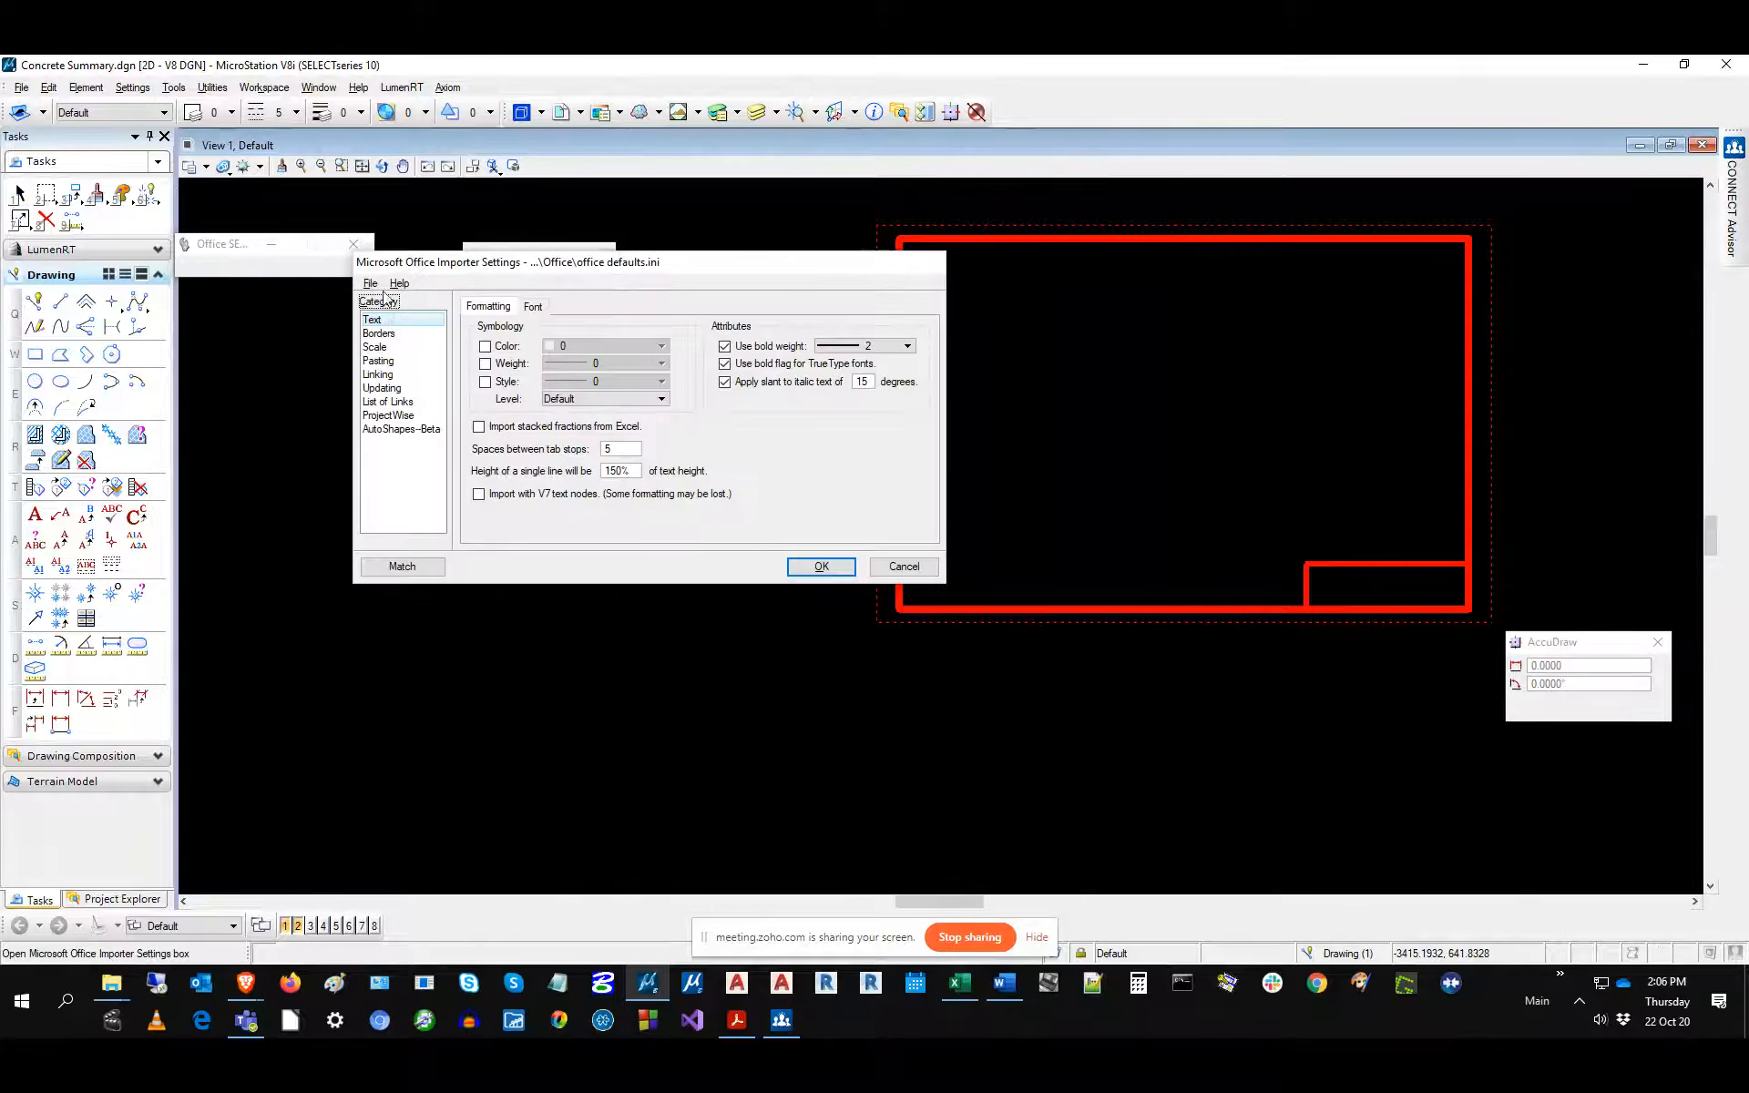
click(399, 284)
click(402, 306)
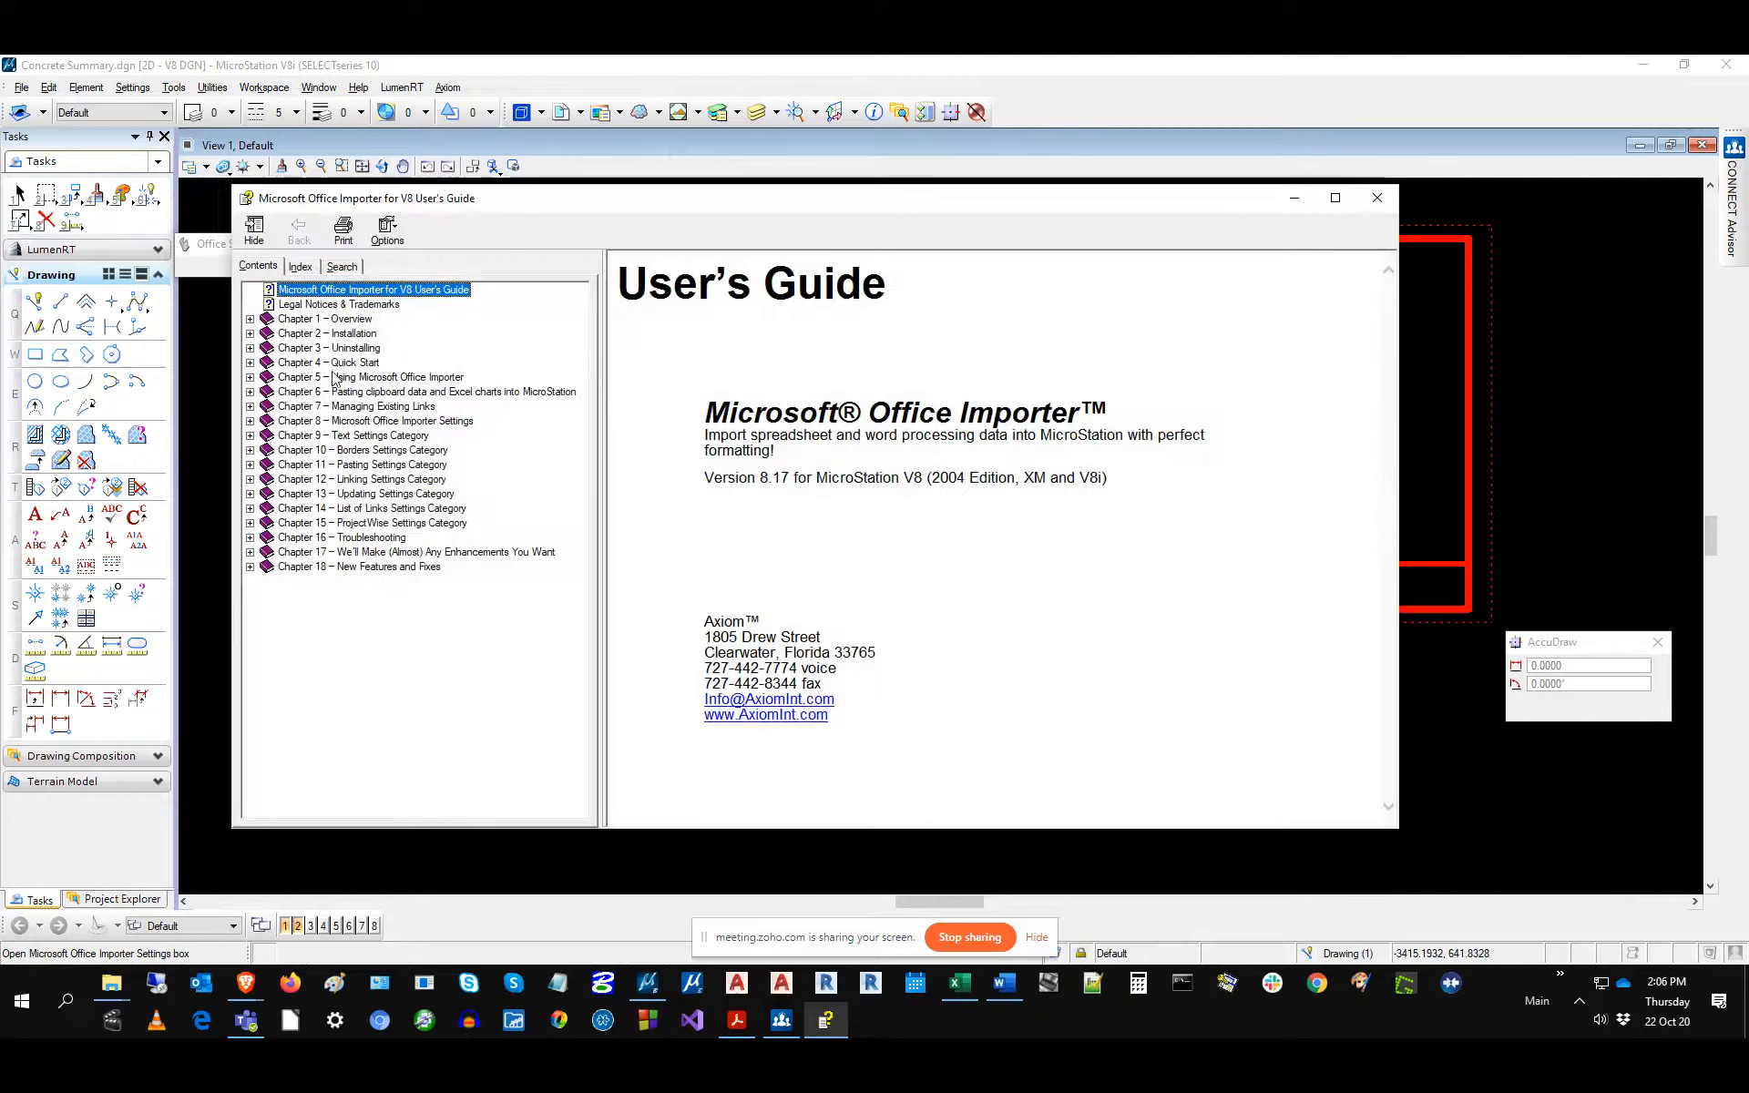
click(335, 362)
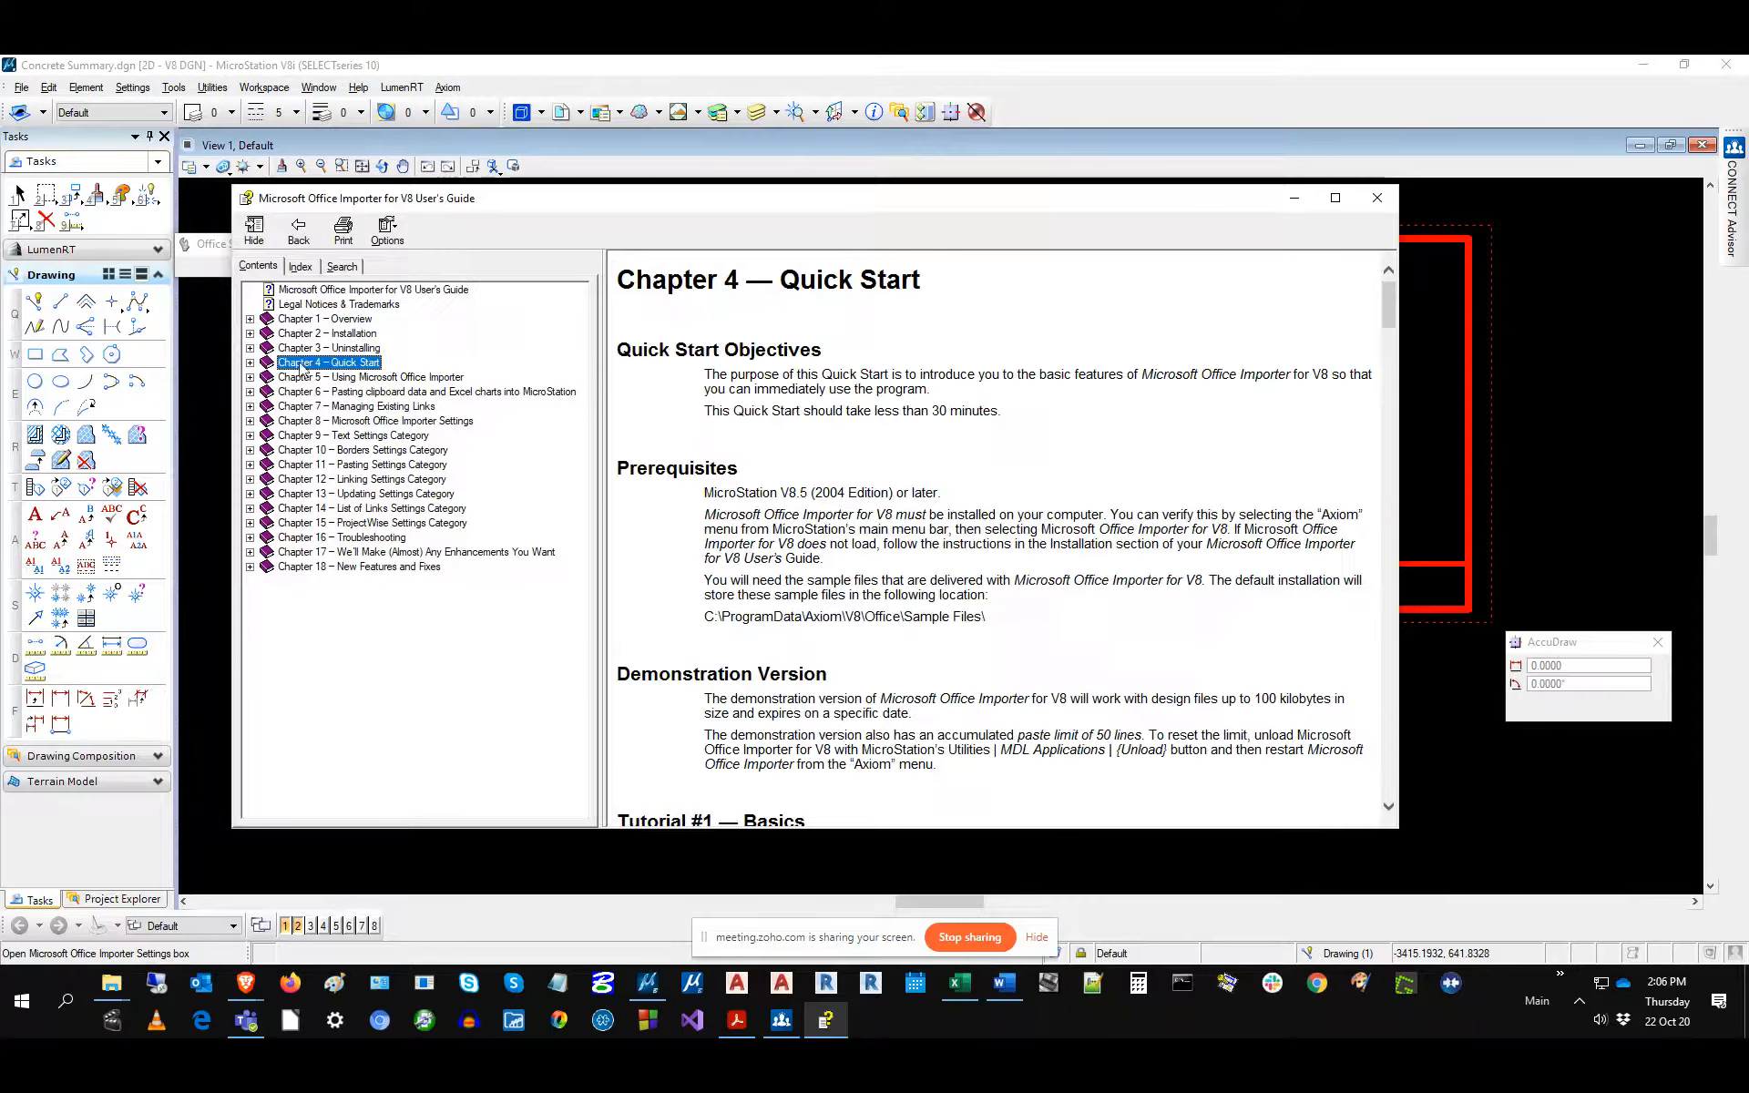
click(249, 363)
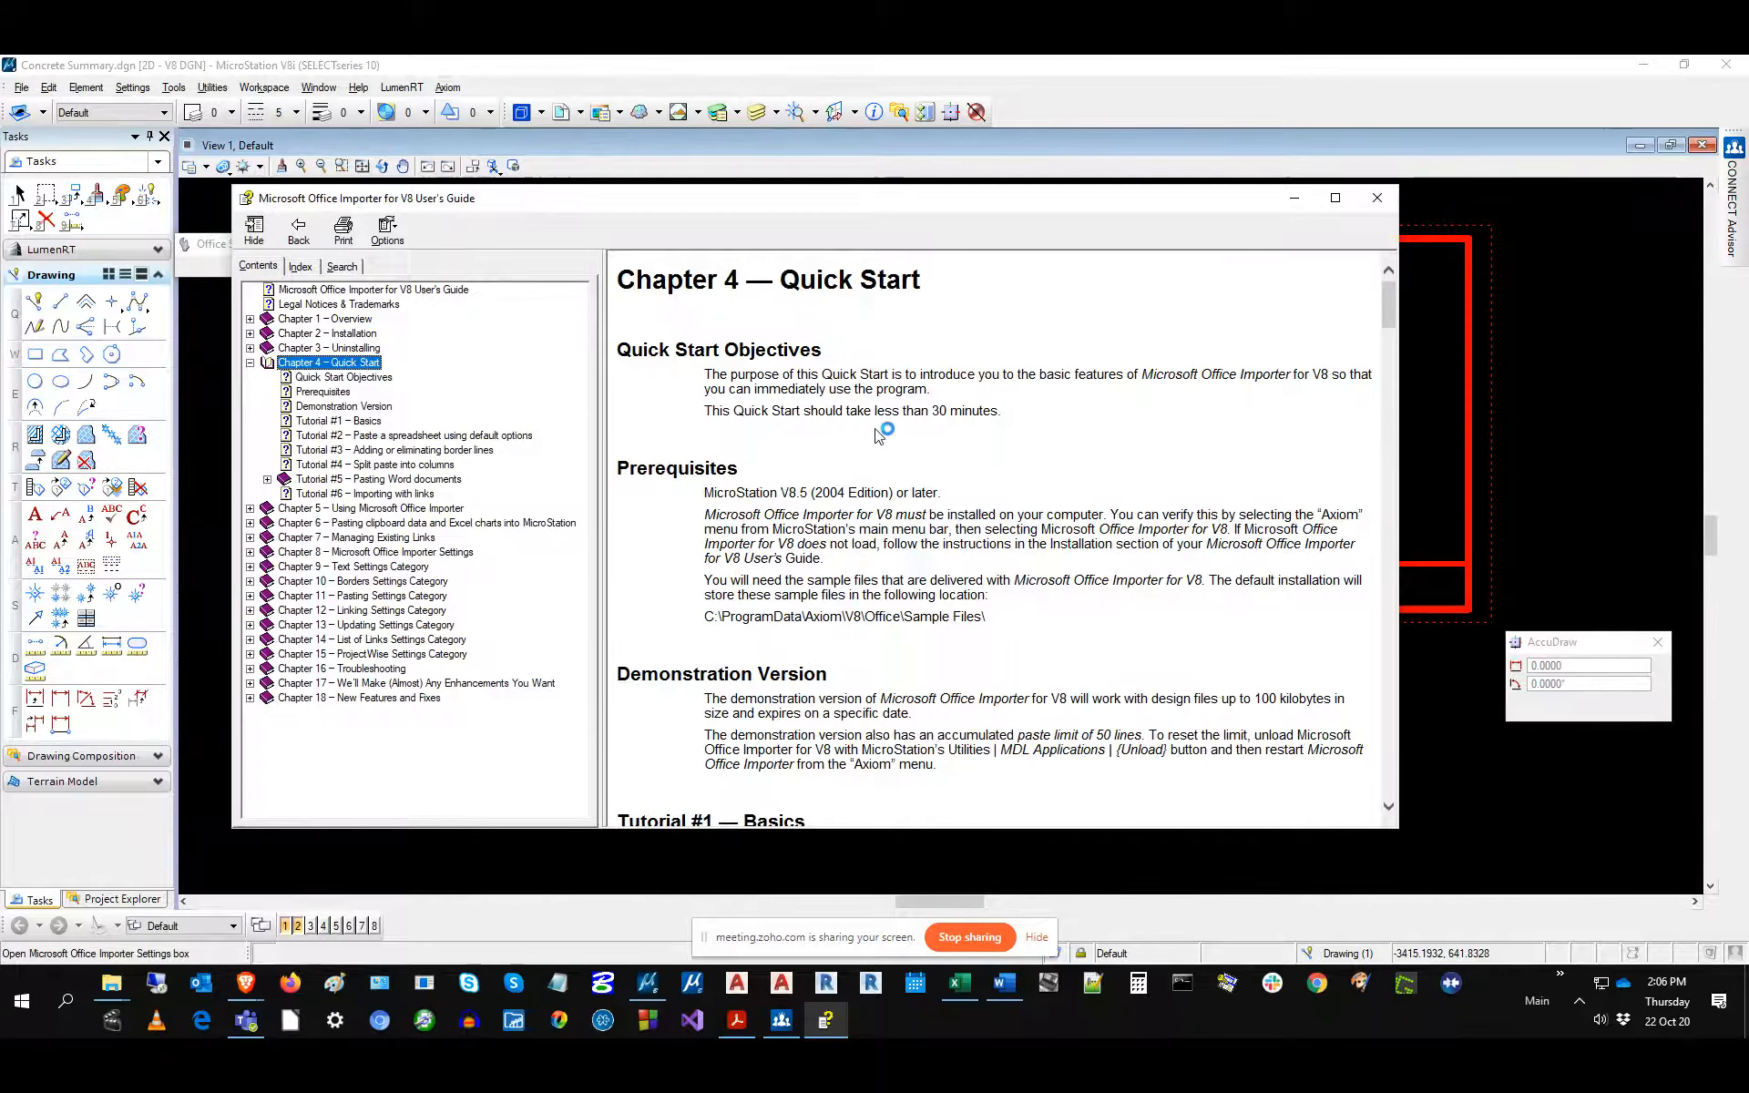
scroll(1002, 450, down, 3)
drag(1006, 449, 703, 446)
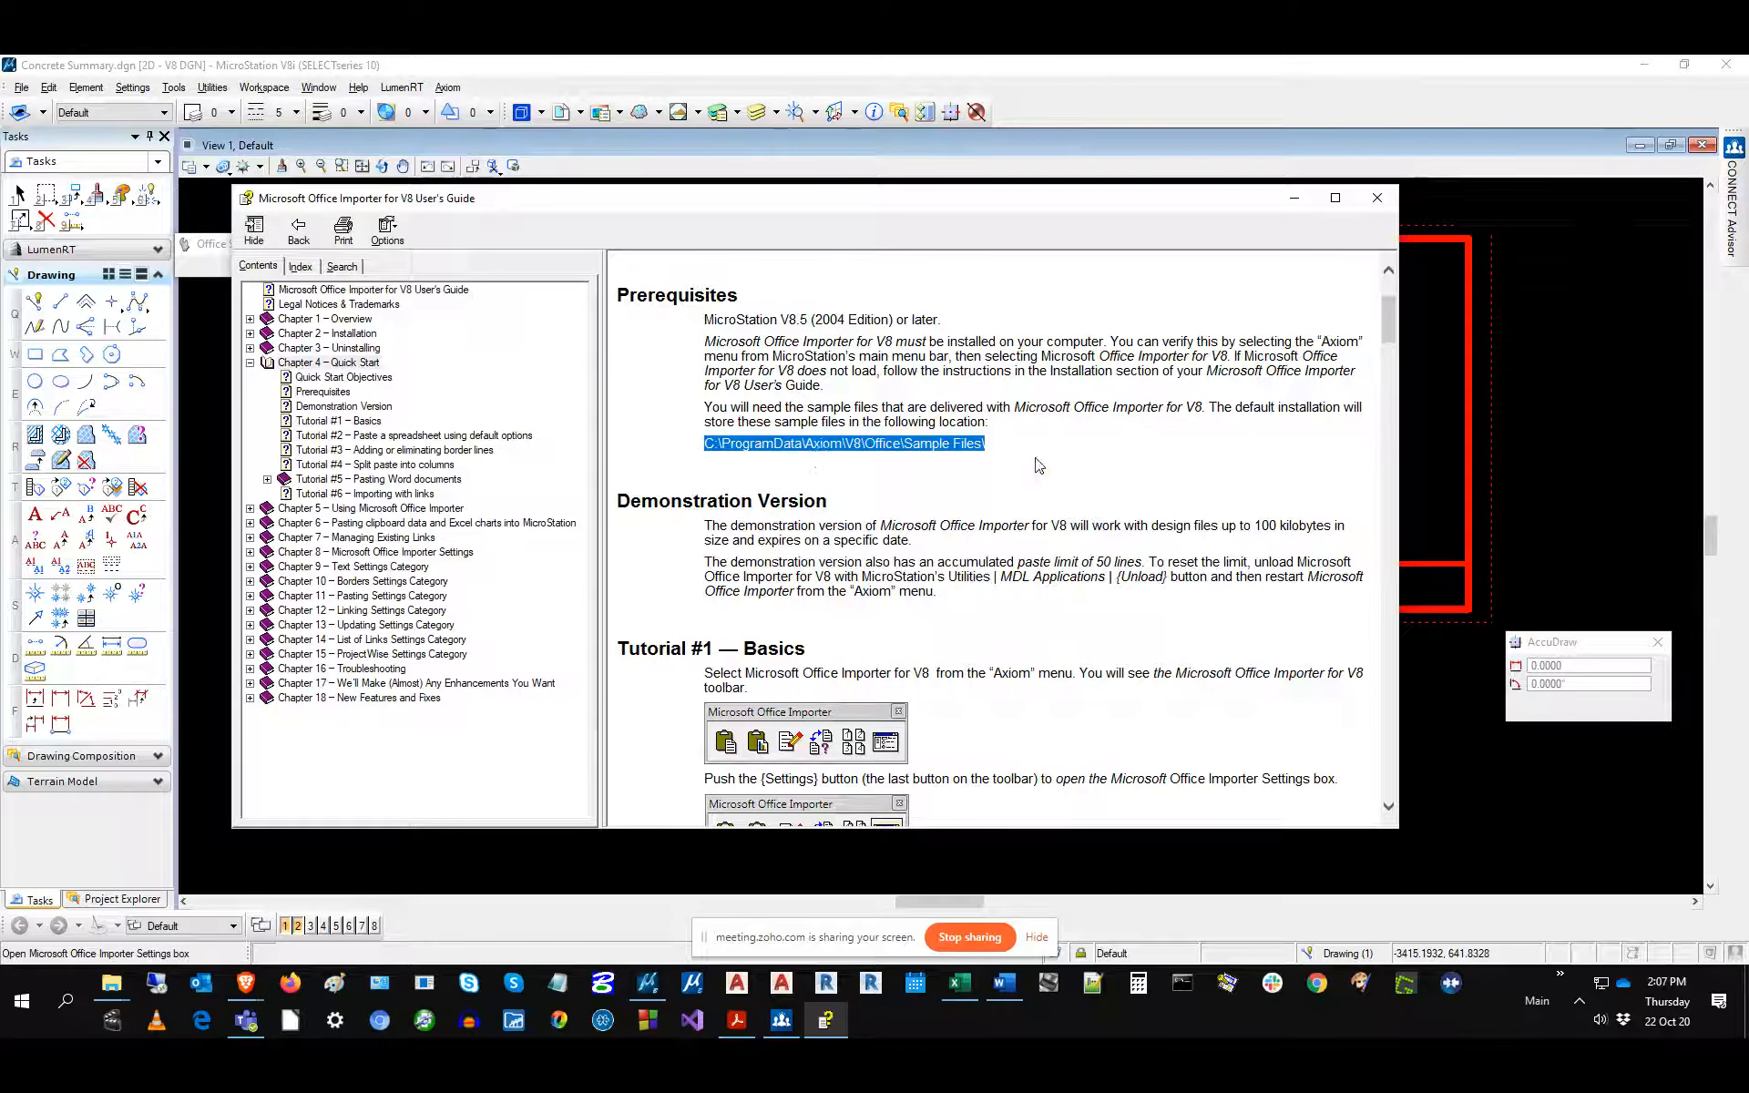
Switch to the Sample Files window in File Explorer and browse to C:\ProgramData\Axiom\V10\Office\Sample Files.
click(116, 992)
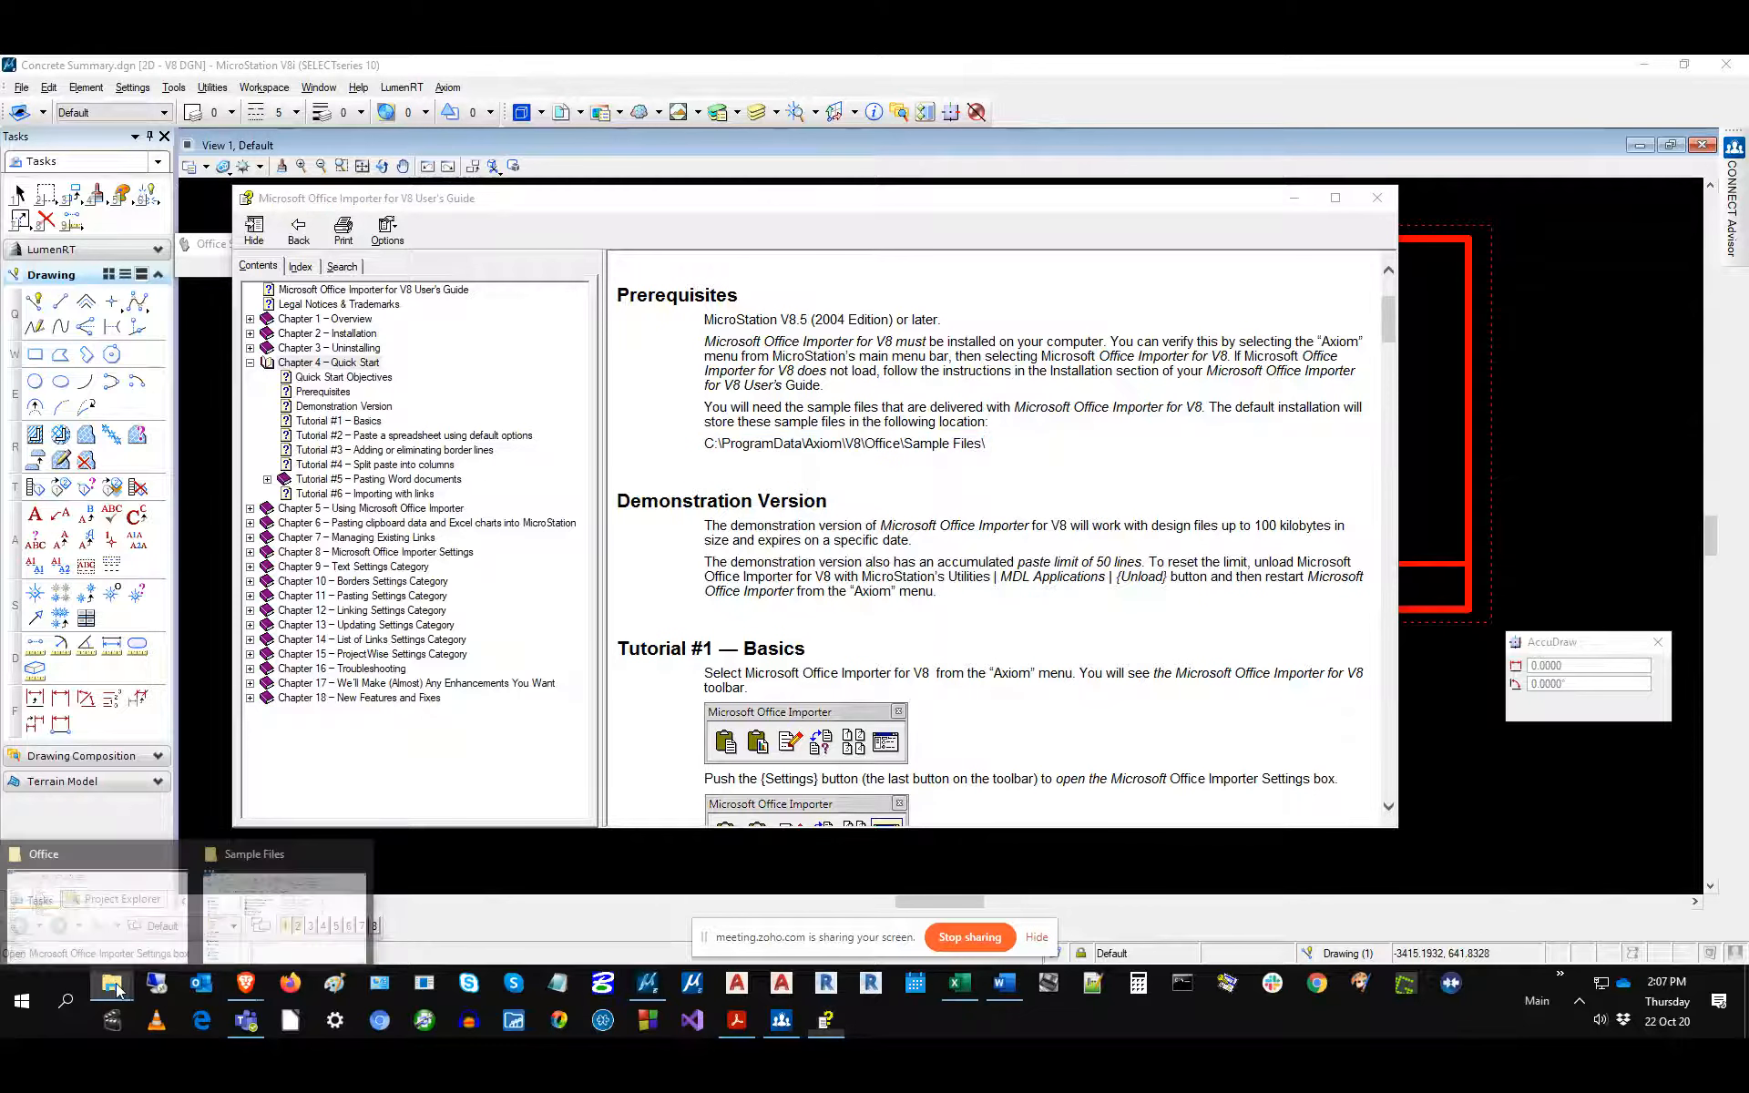
click(292, 906)
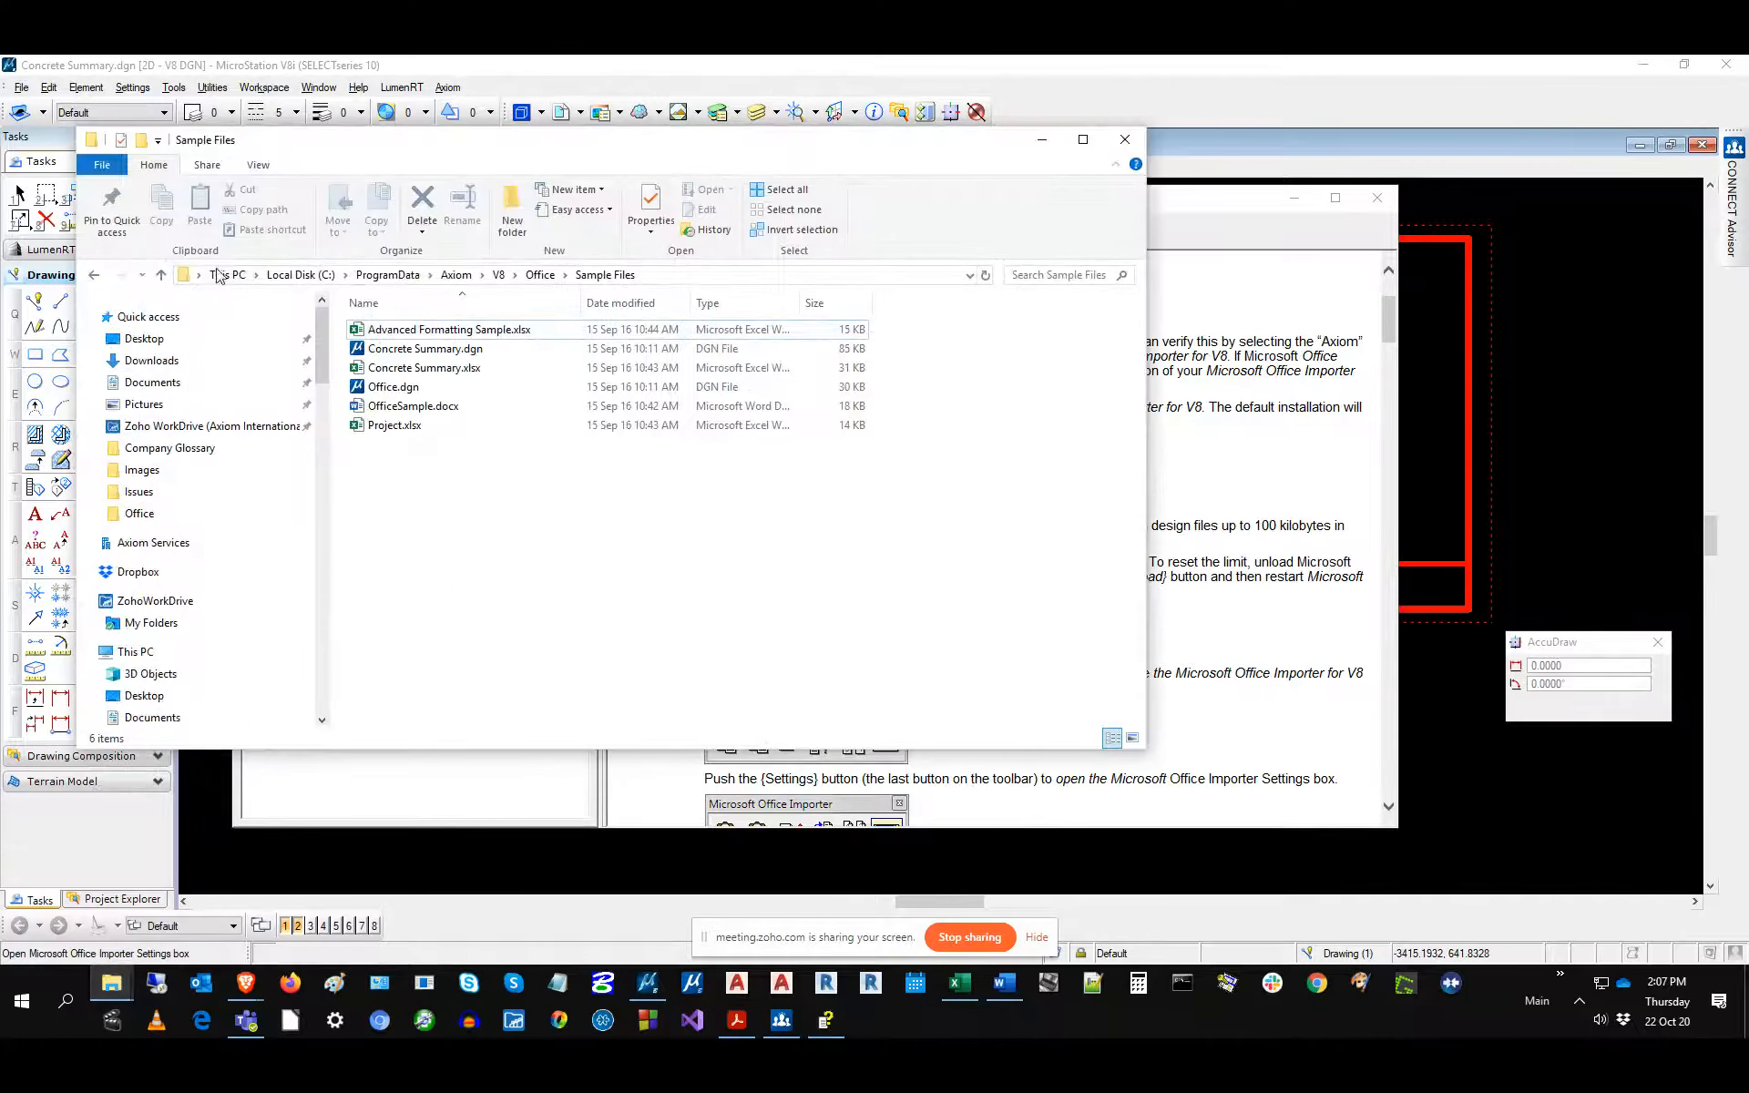
click(161, 274)
click(161, 274)
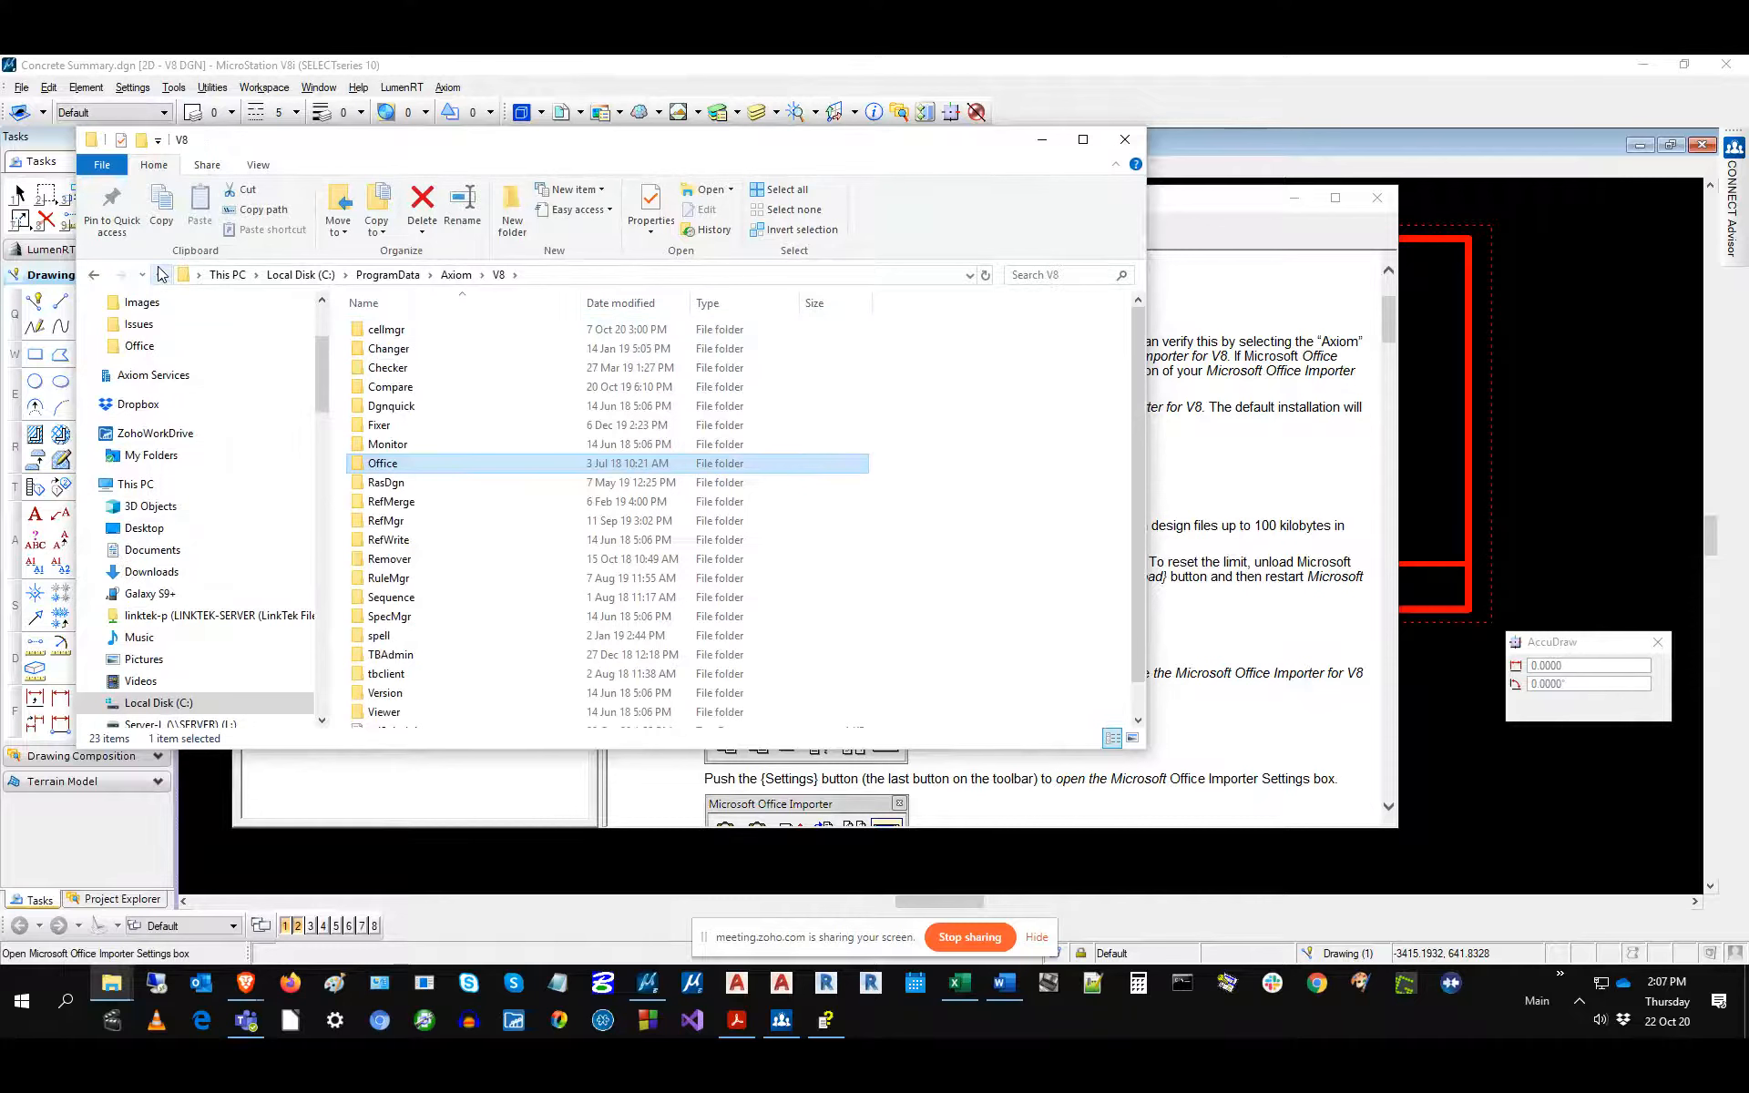
click(161, 274)
click(379, 679)
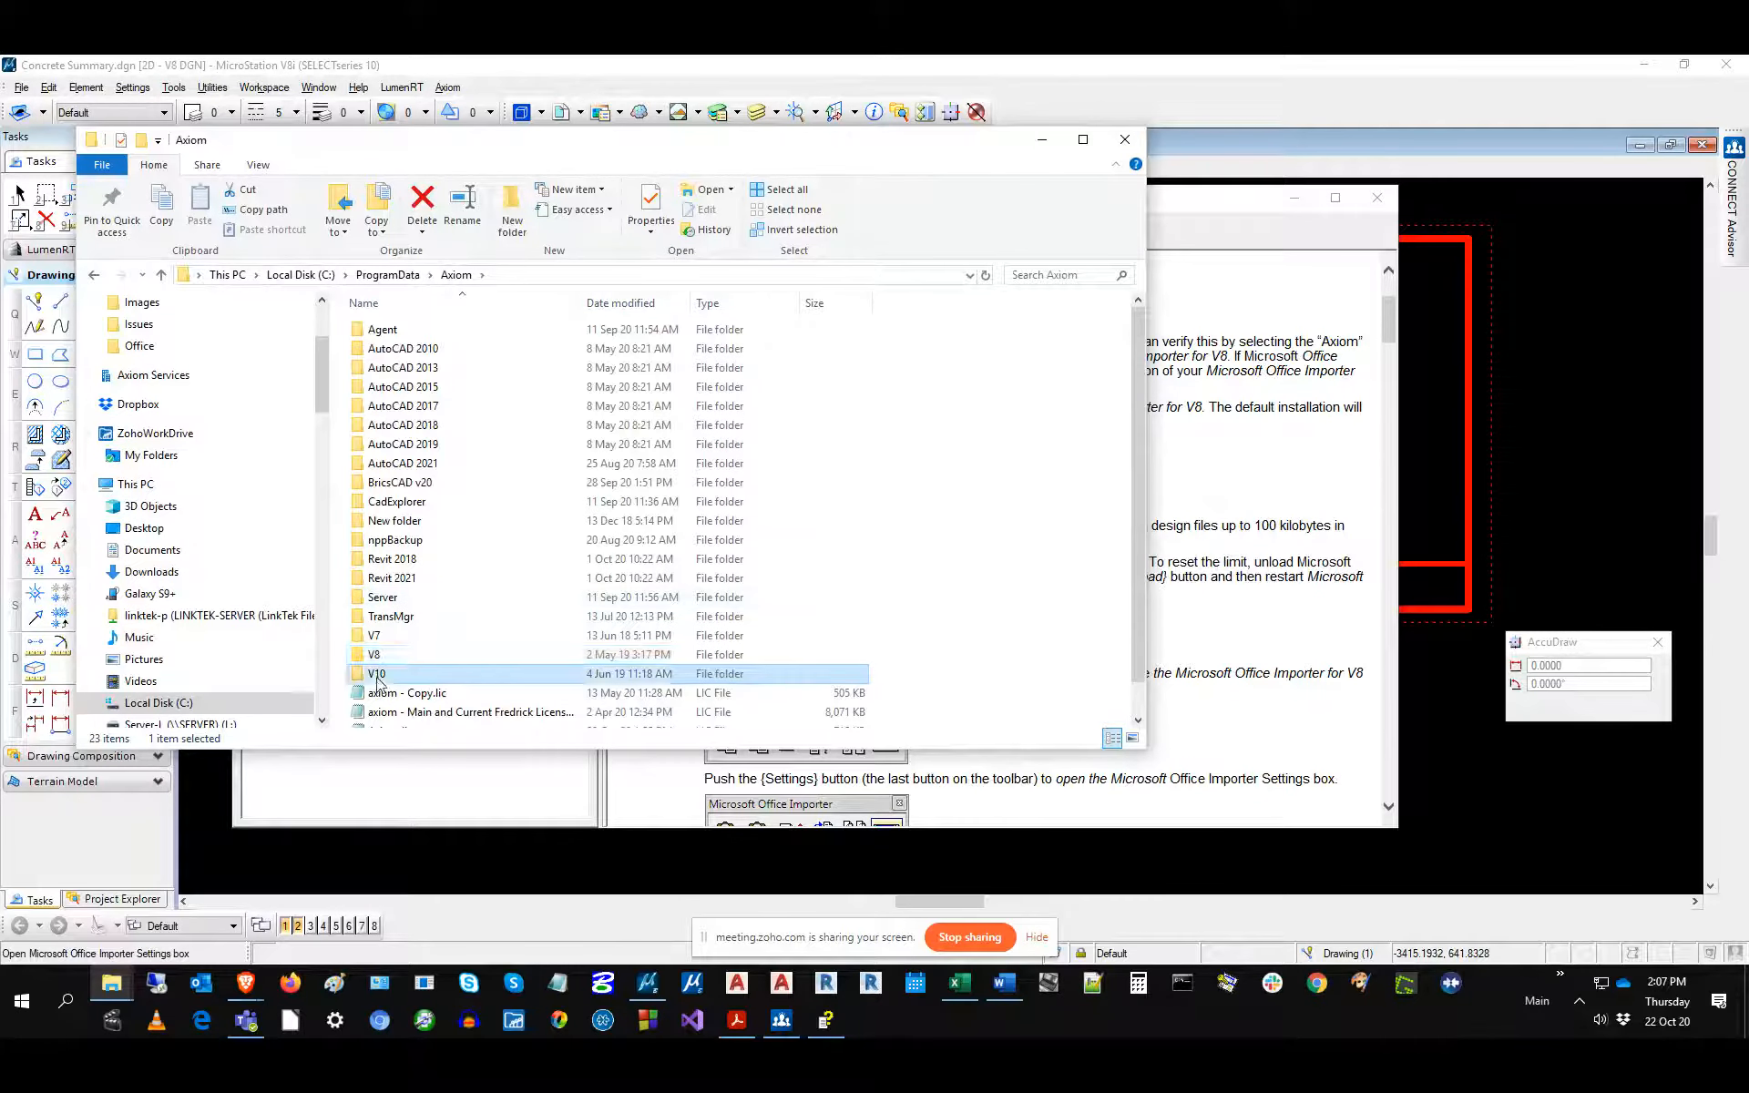
double_click(379, 674)
double_click(395, 427)
double_click(394, 331)
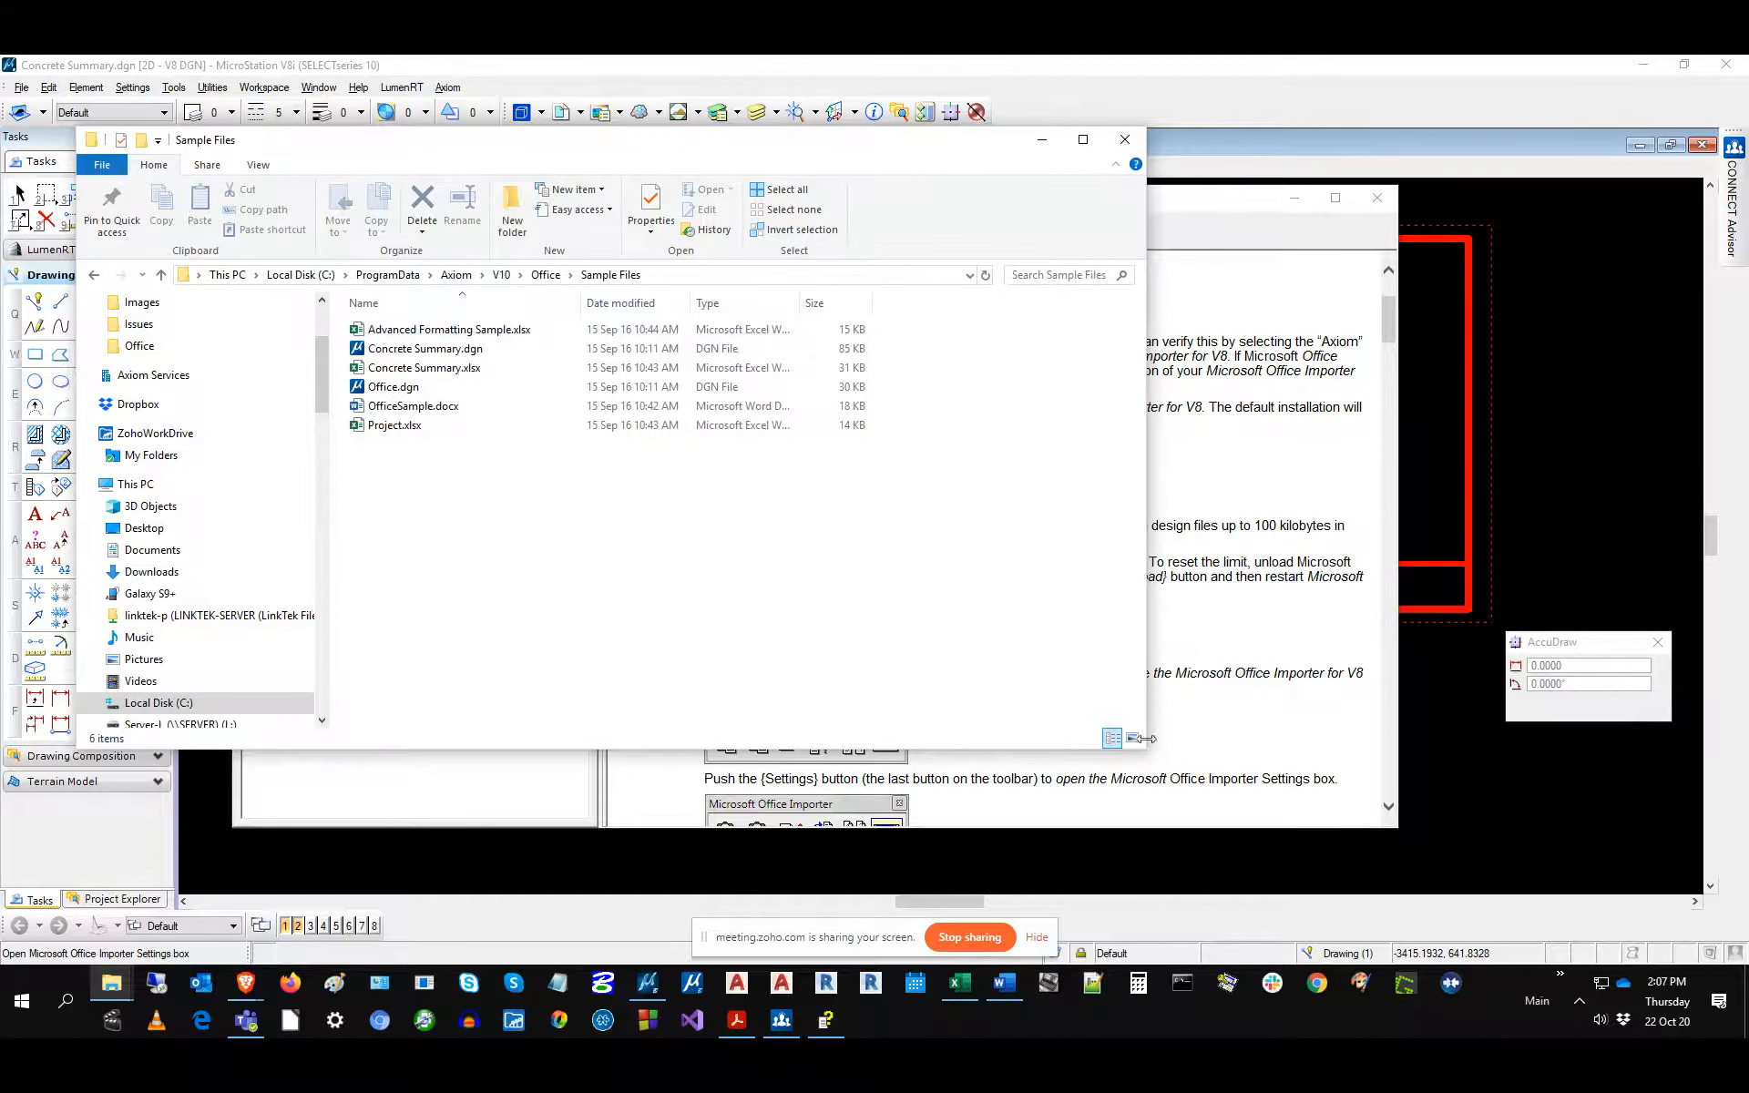
Review the Quick Start tutorials, Chapter 5 and the Chapter 16 troubleshooting topics in the User's Guide, and minimize the guide.
click(1288, 707)
triple_click(1022, 592)
scroll(1022, 588, down, 6)
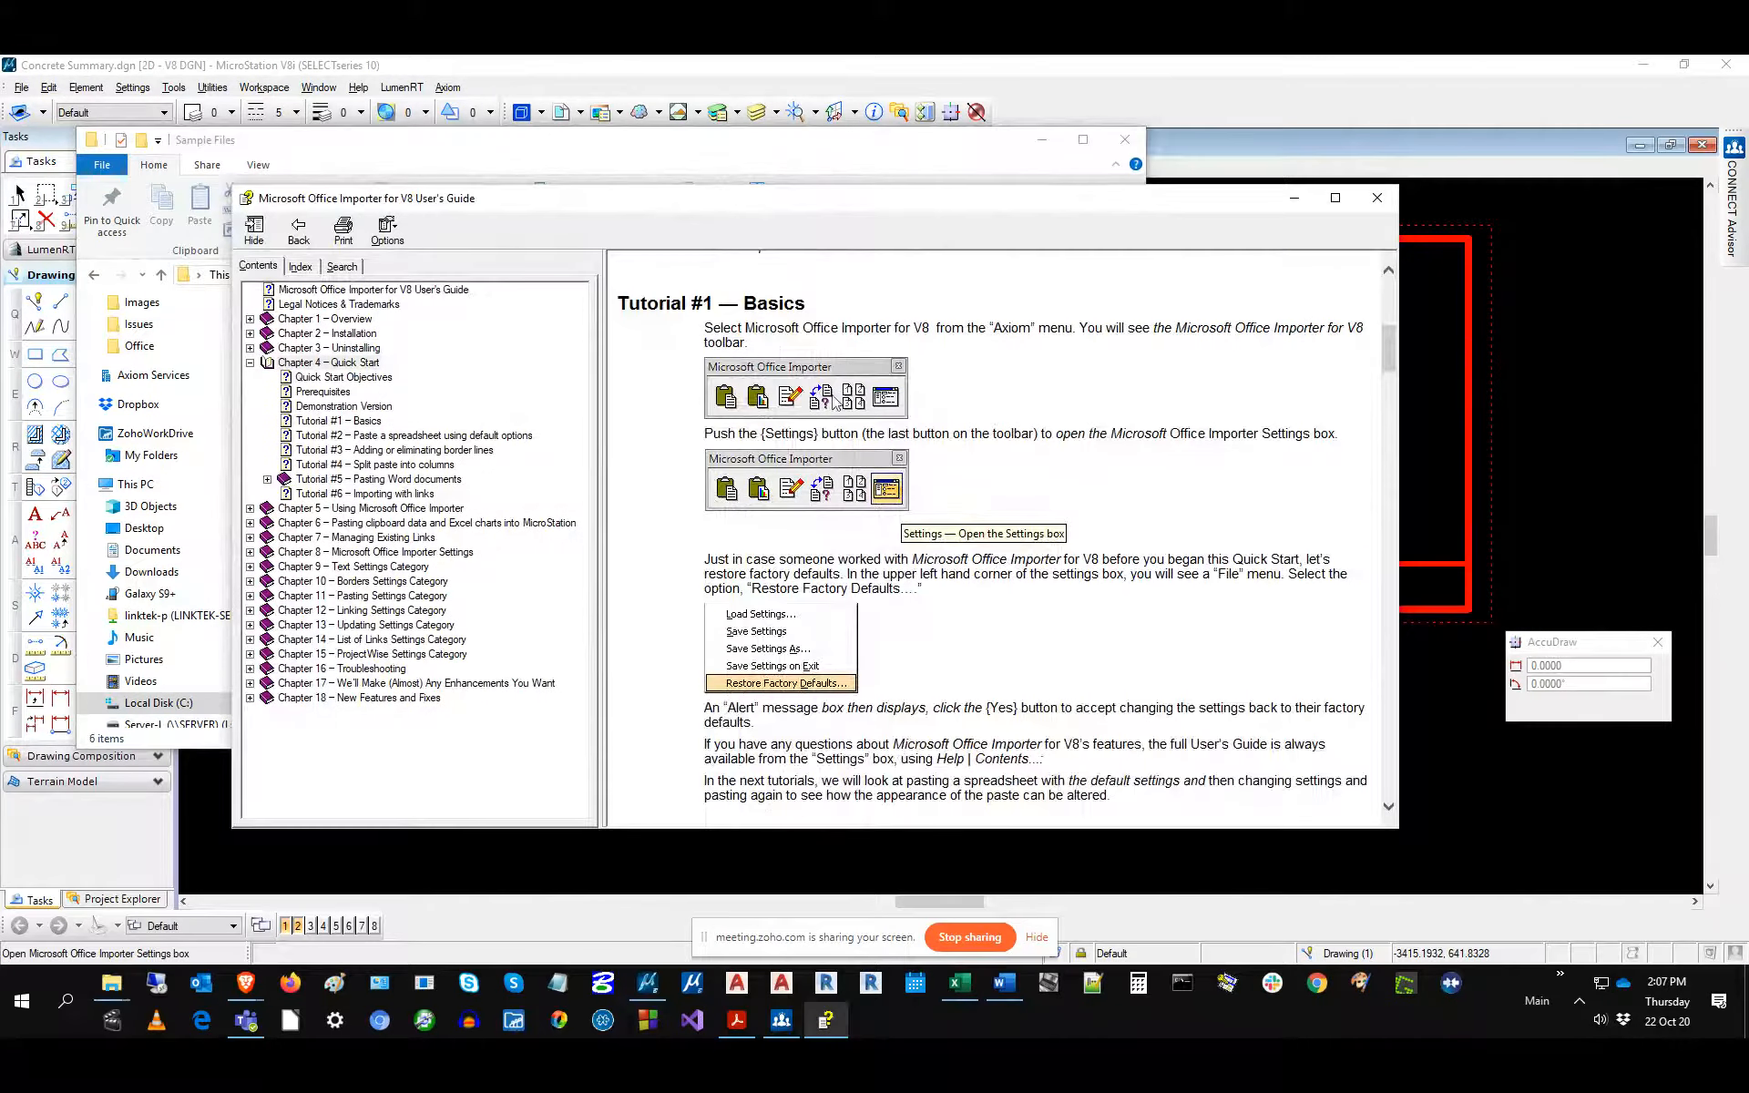
click(337, 422)
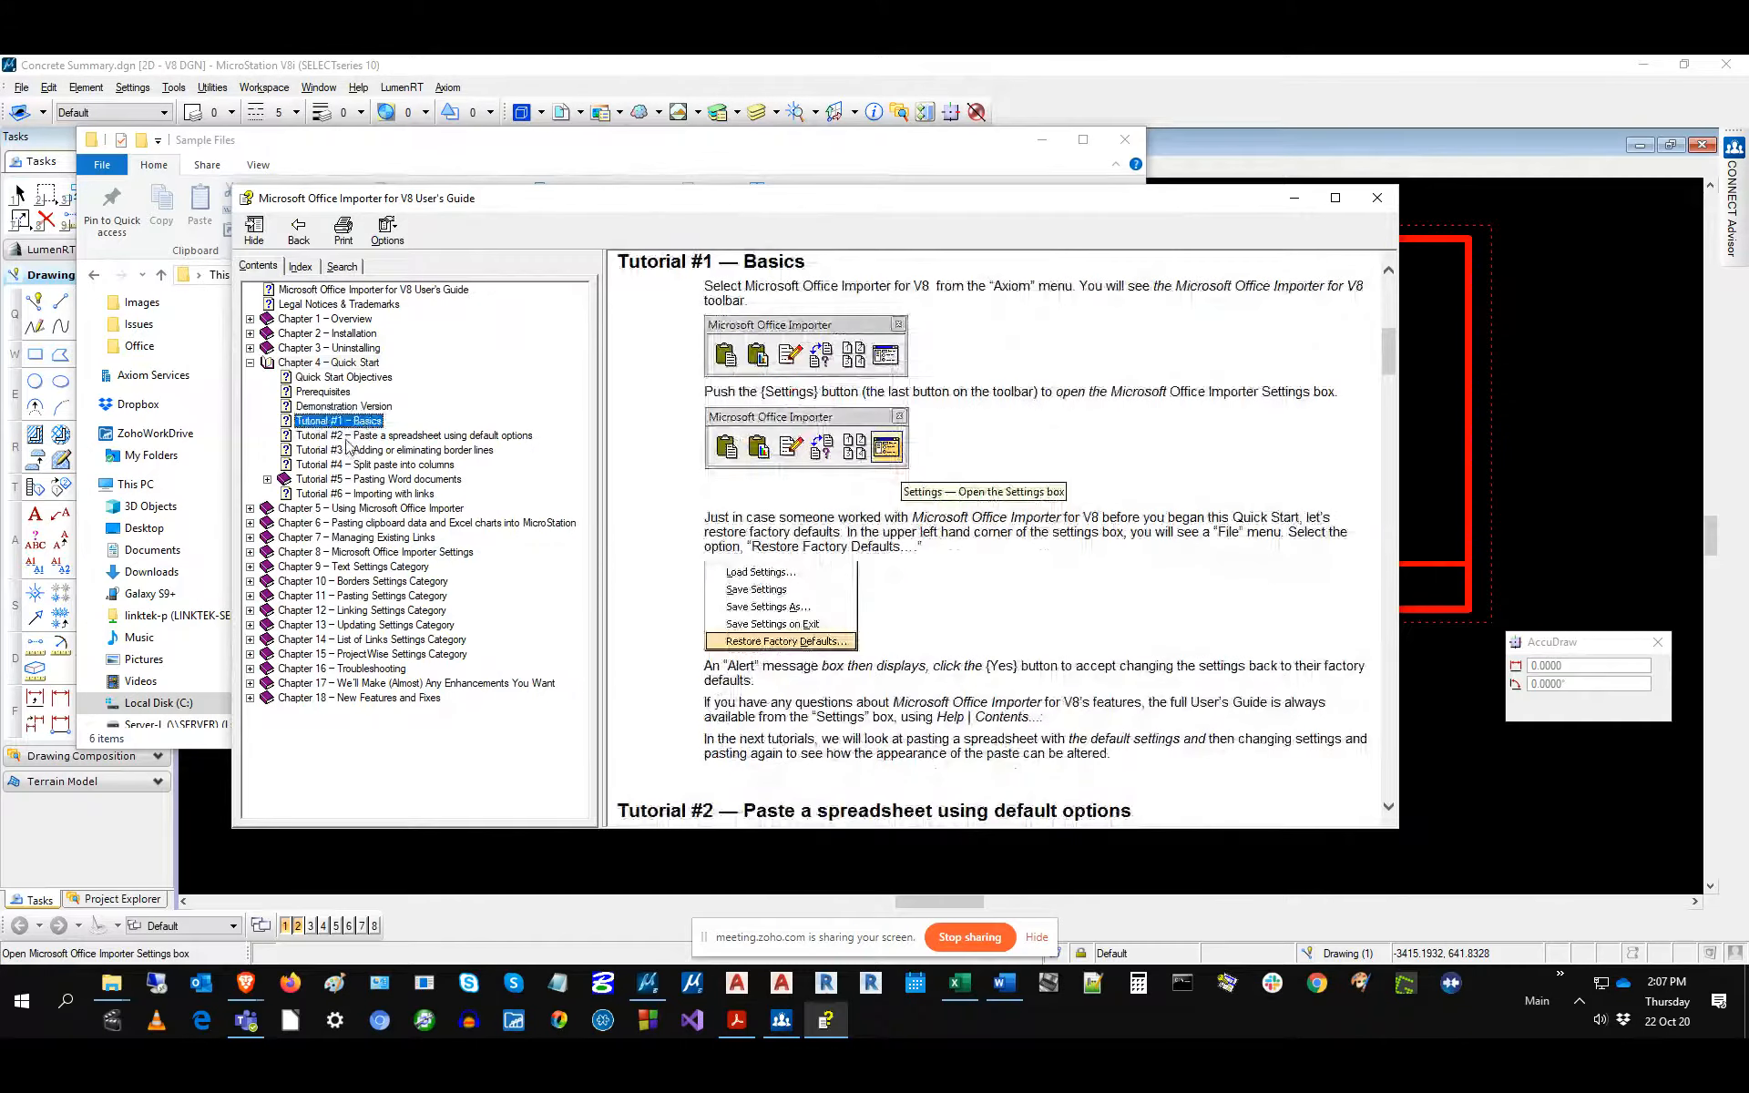
click(348, 436)
click(351, 494)
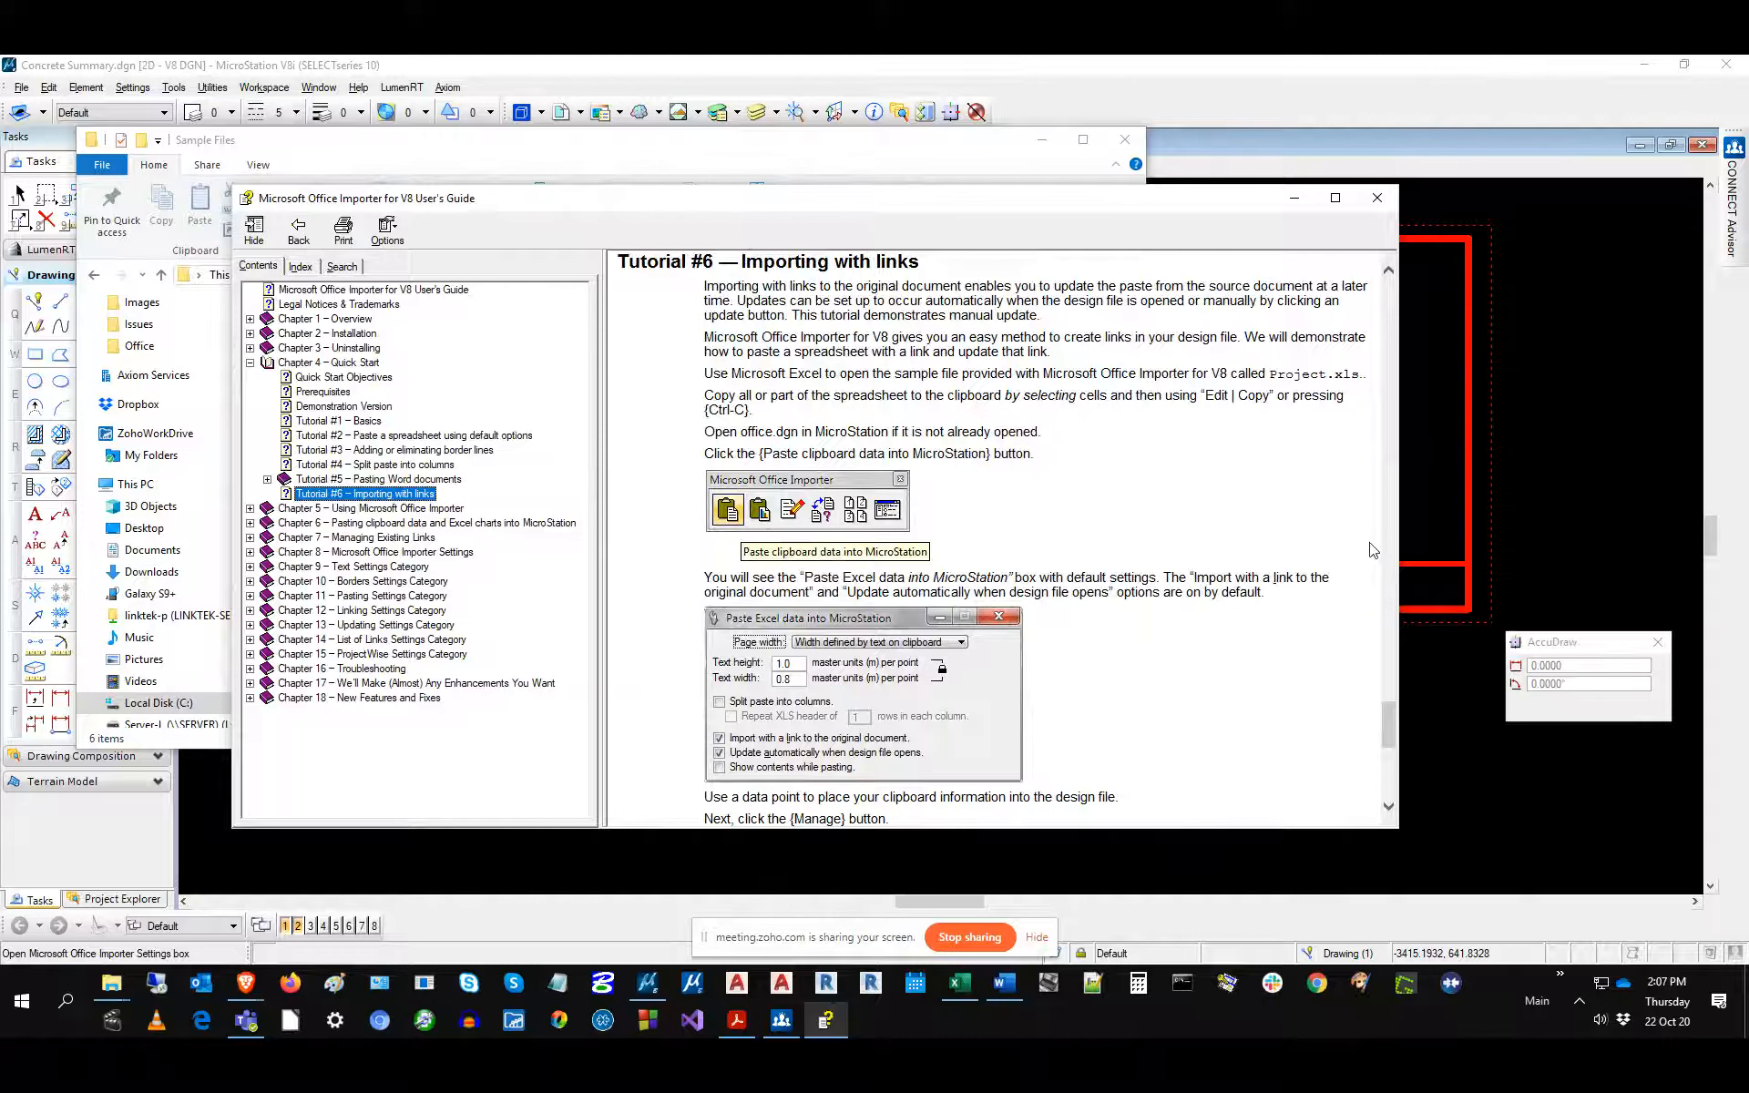
click(400, 510)
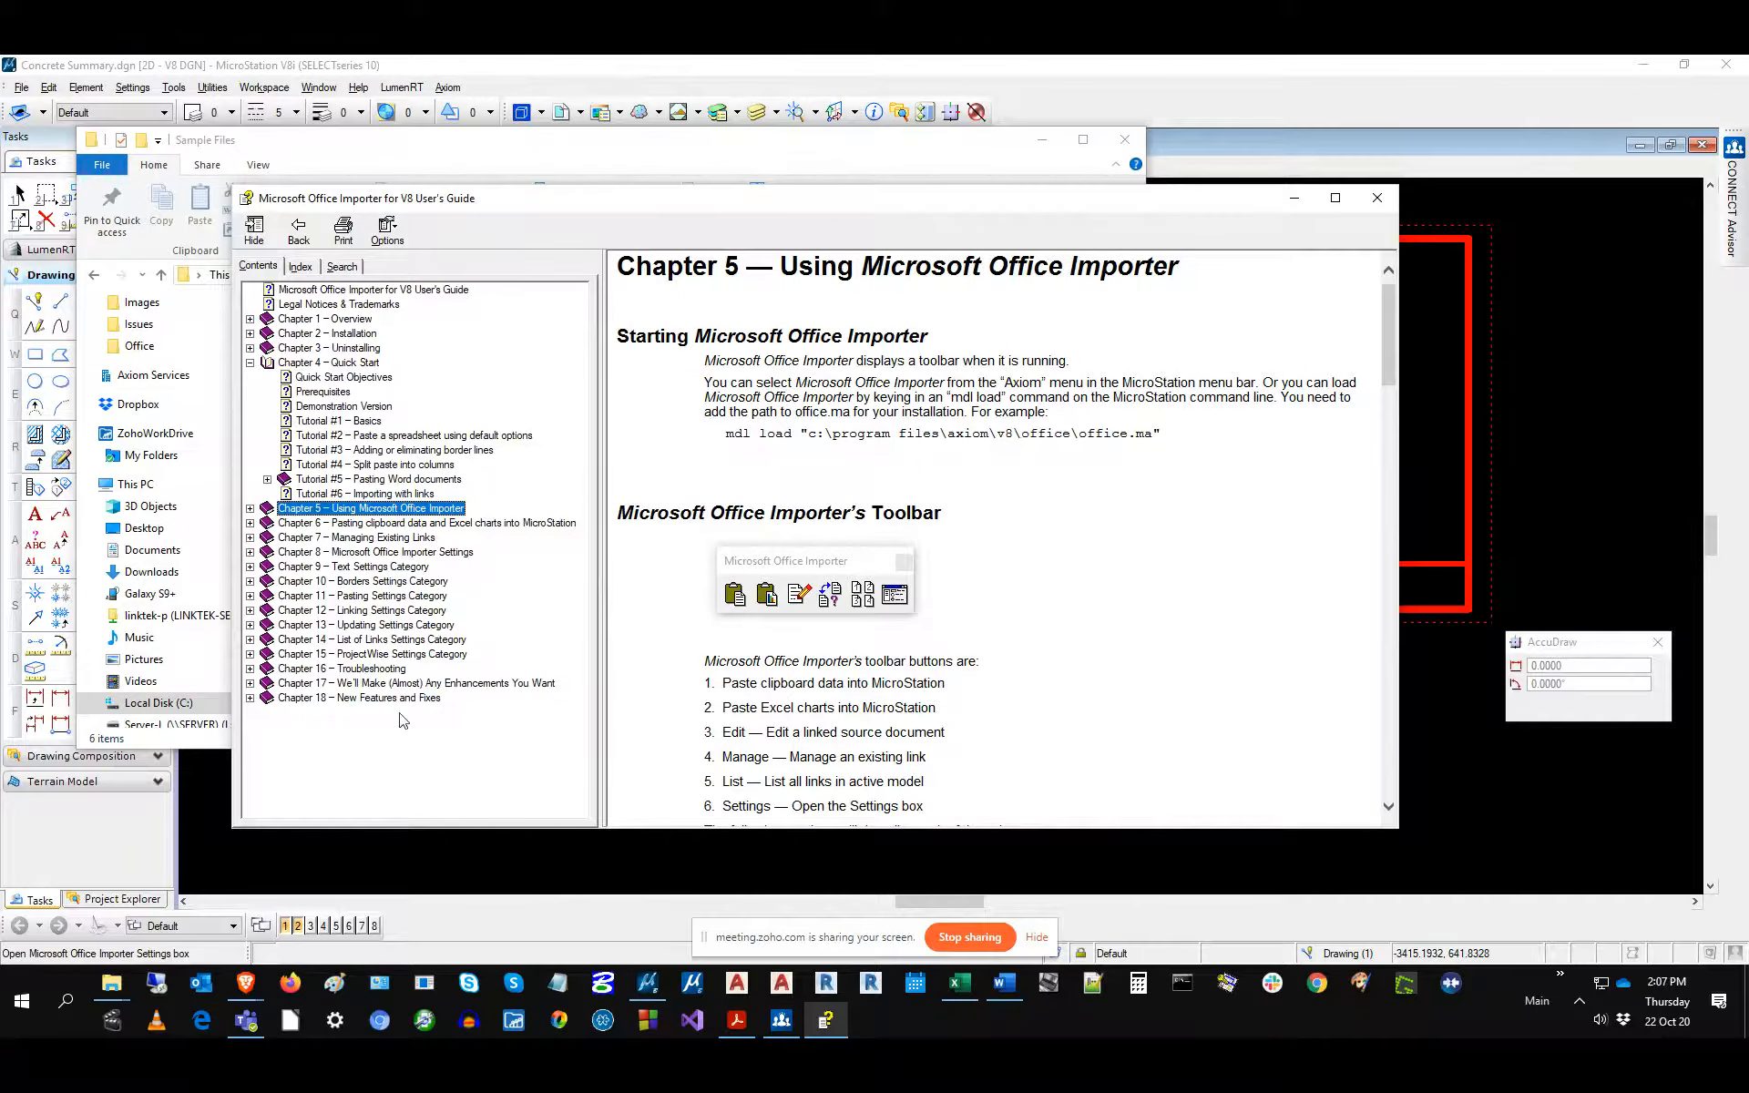
click(342, 669)
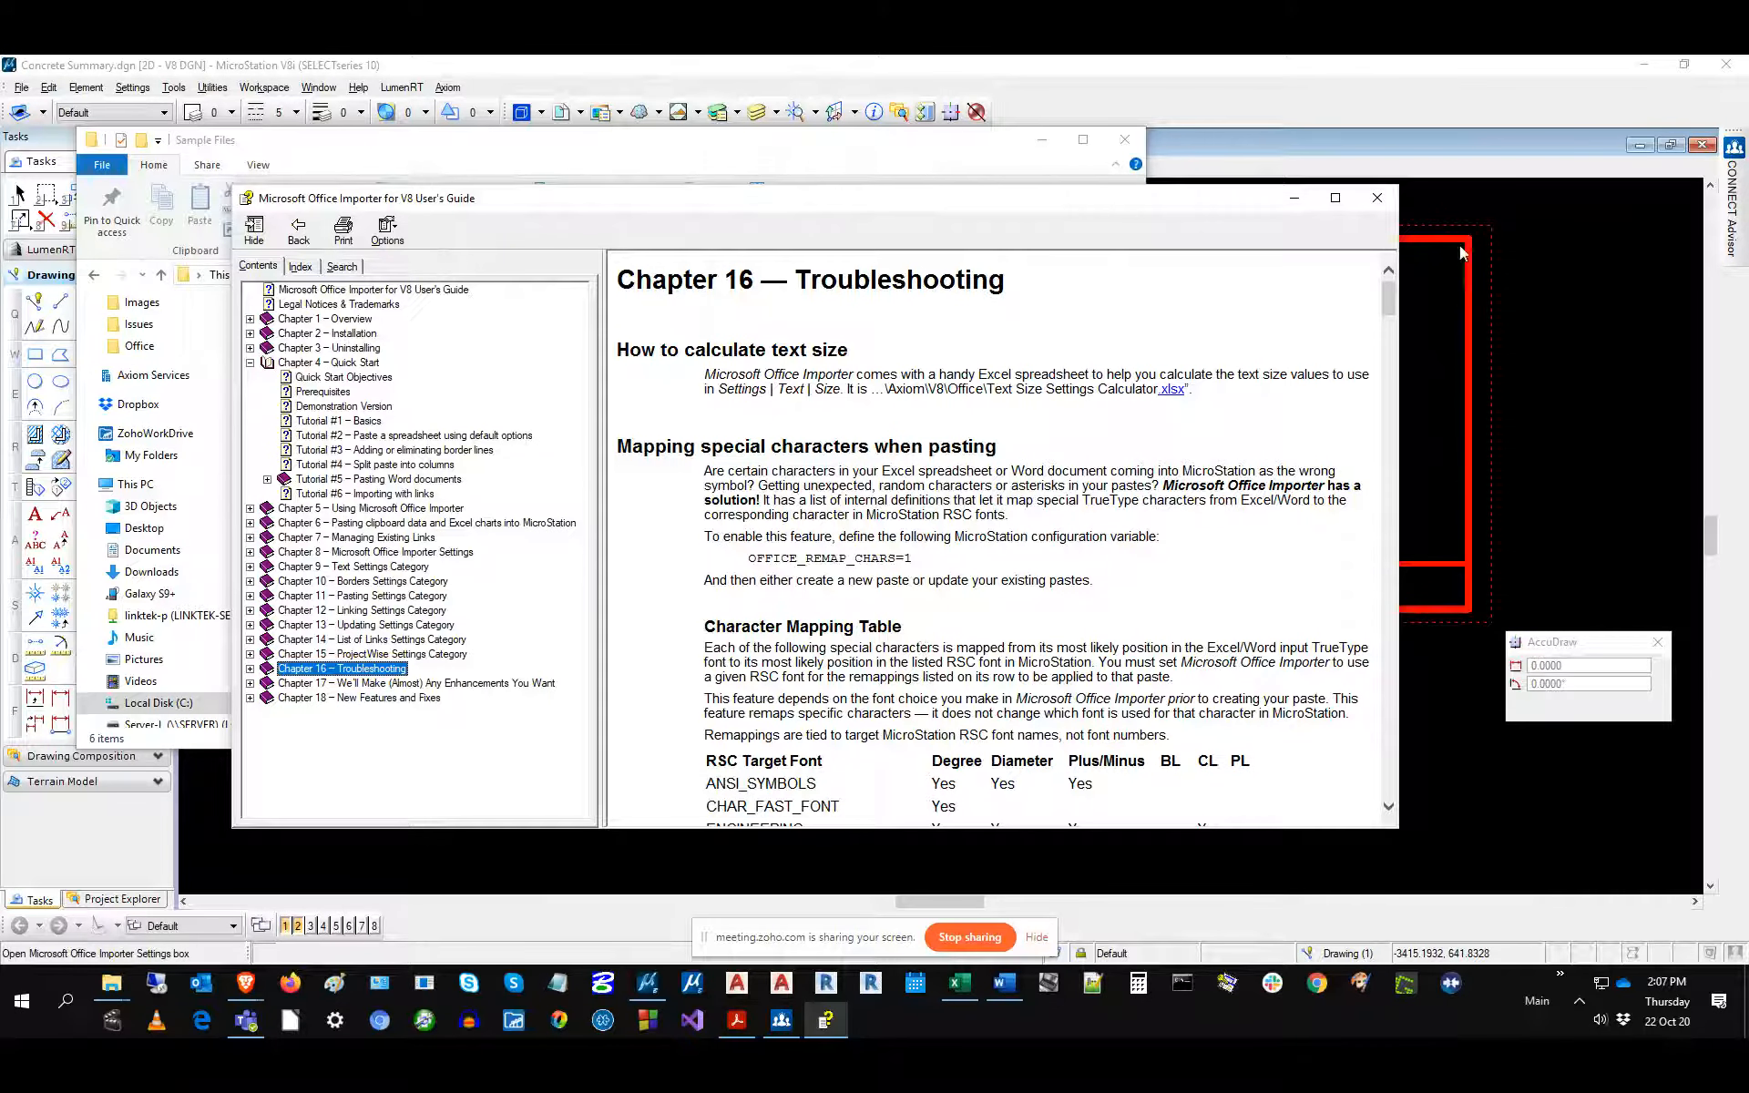
click(1294, 198)
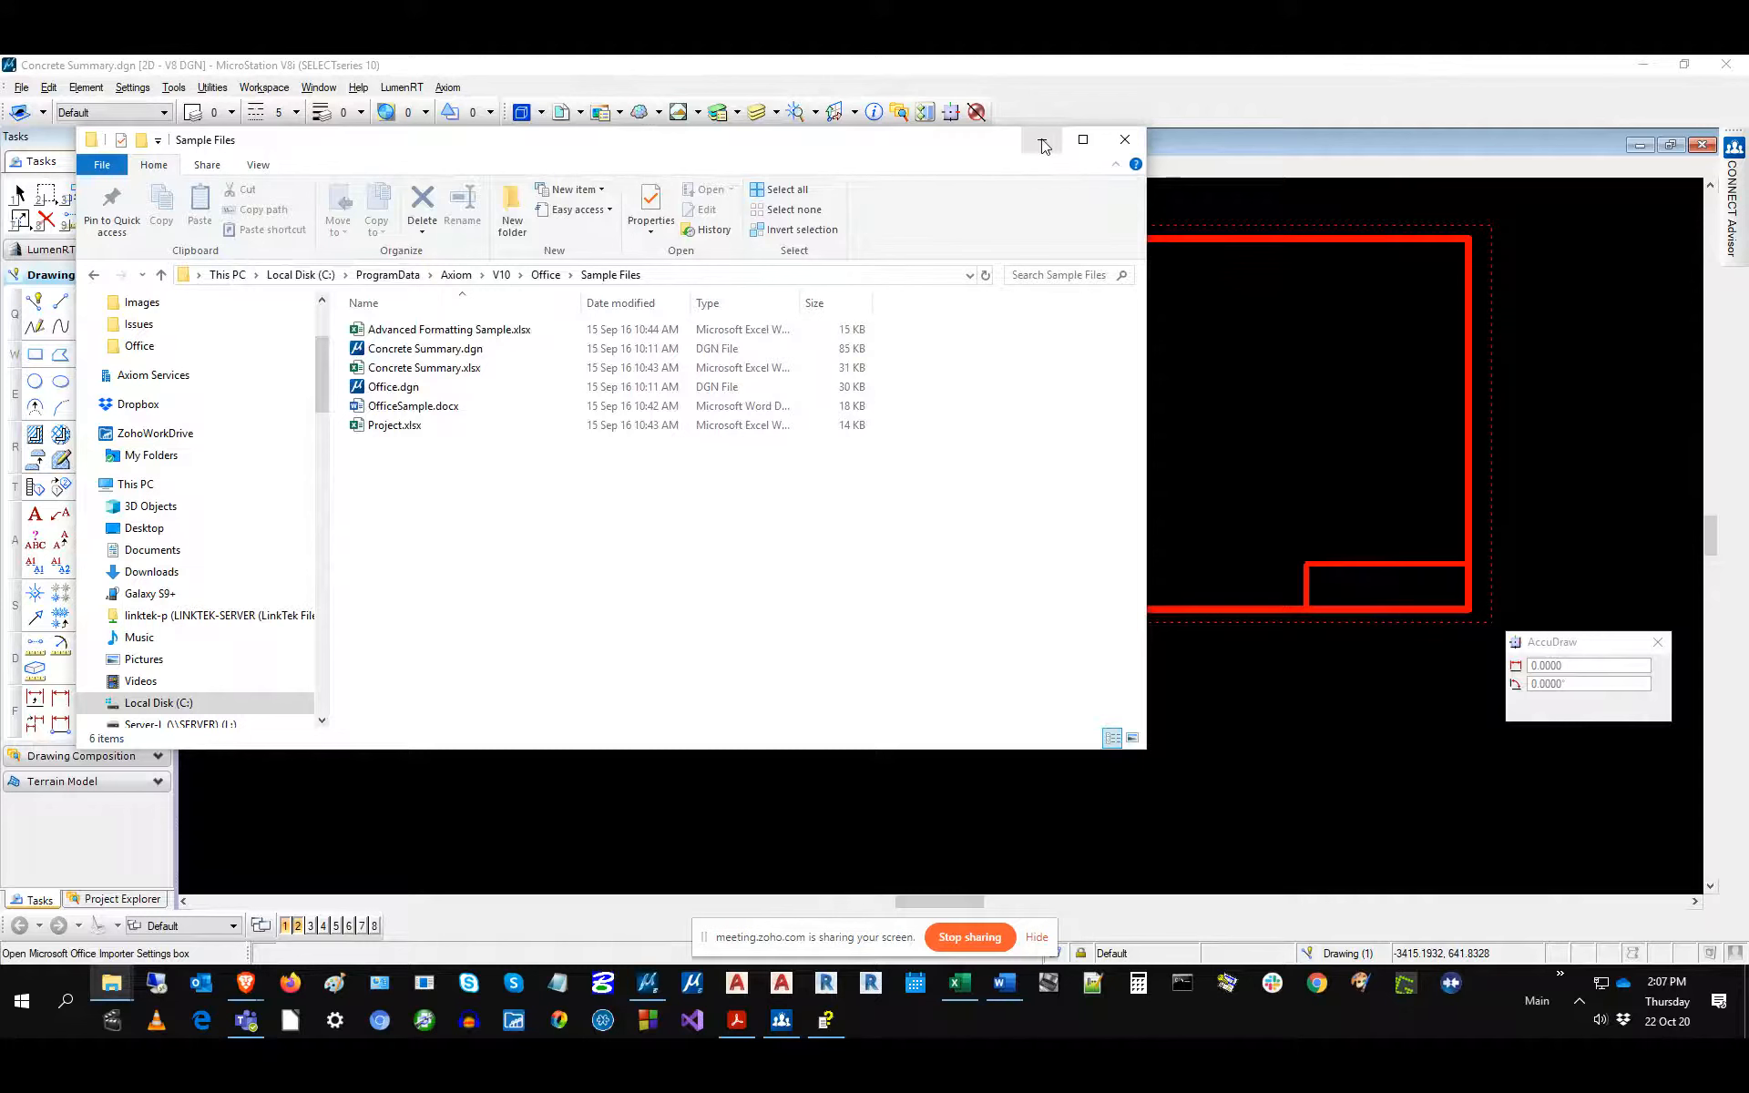
Browse to C:\PlaceWares\V8\Office in File Explorer and select General Notes -- USTN.docx.
click(155, 703)
double_click(407, 598)
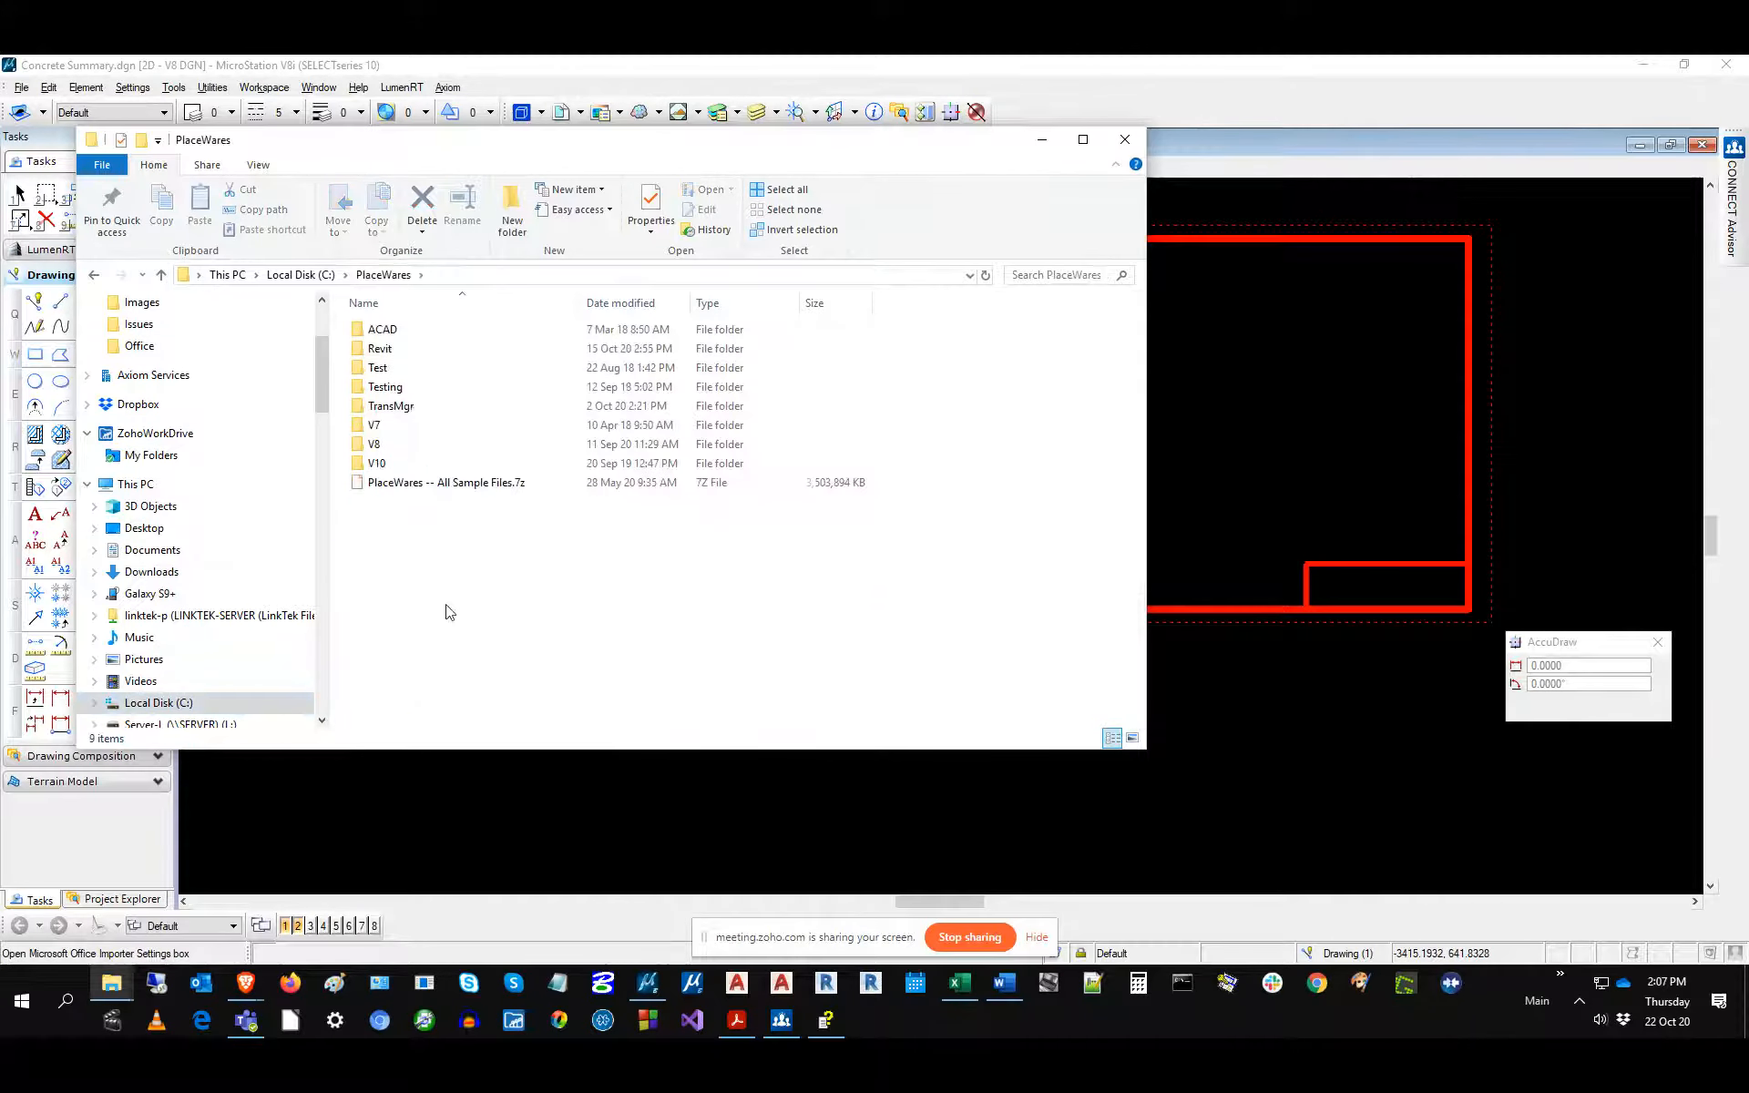
double_click(386, 448)
click(382, 482)
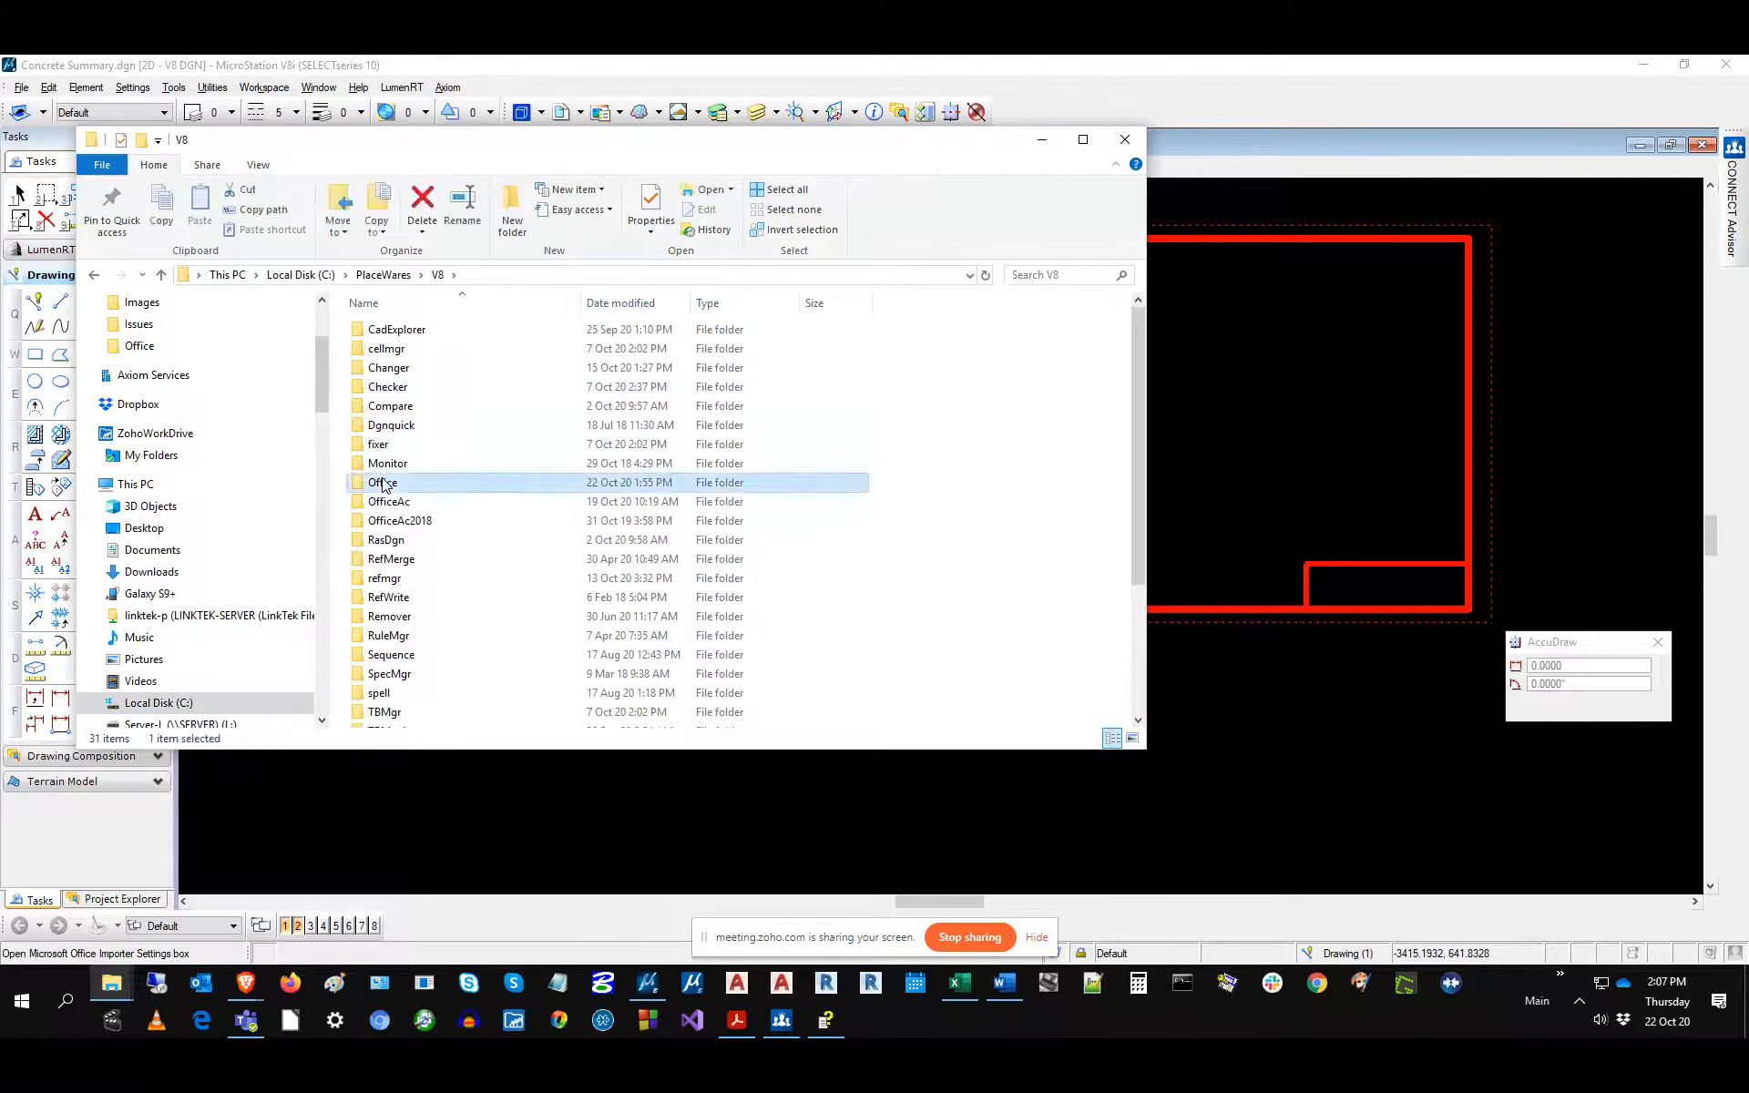
double_click(382, 481)
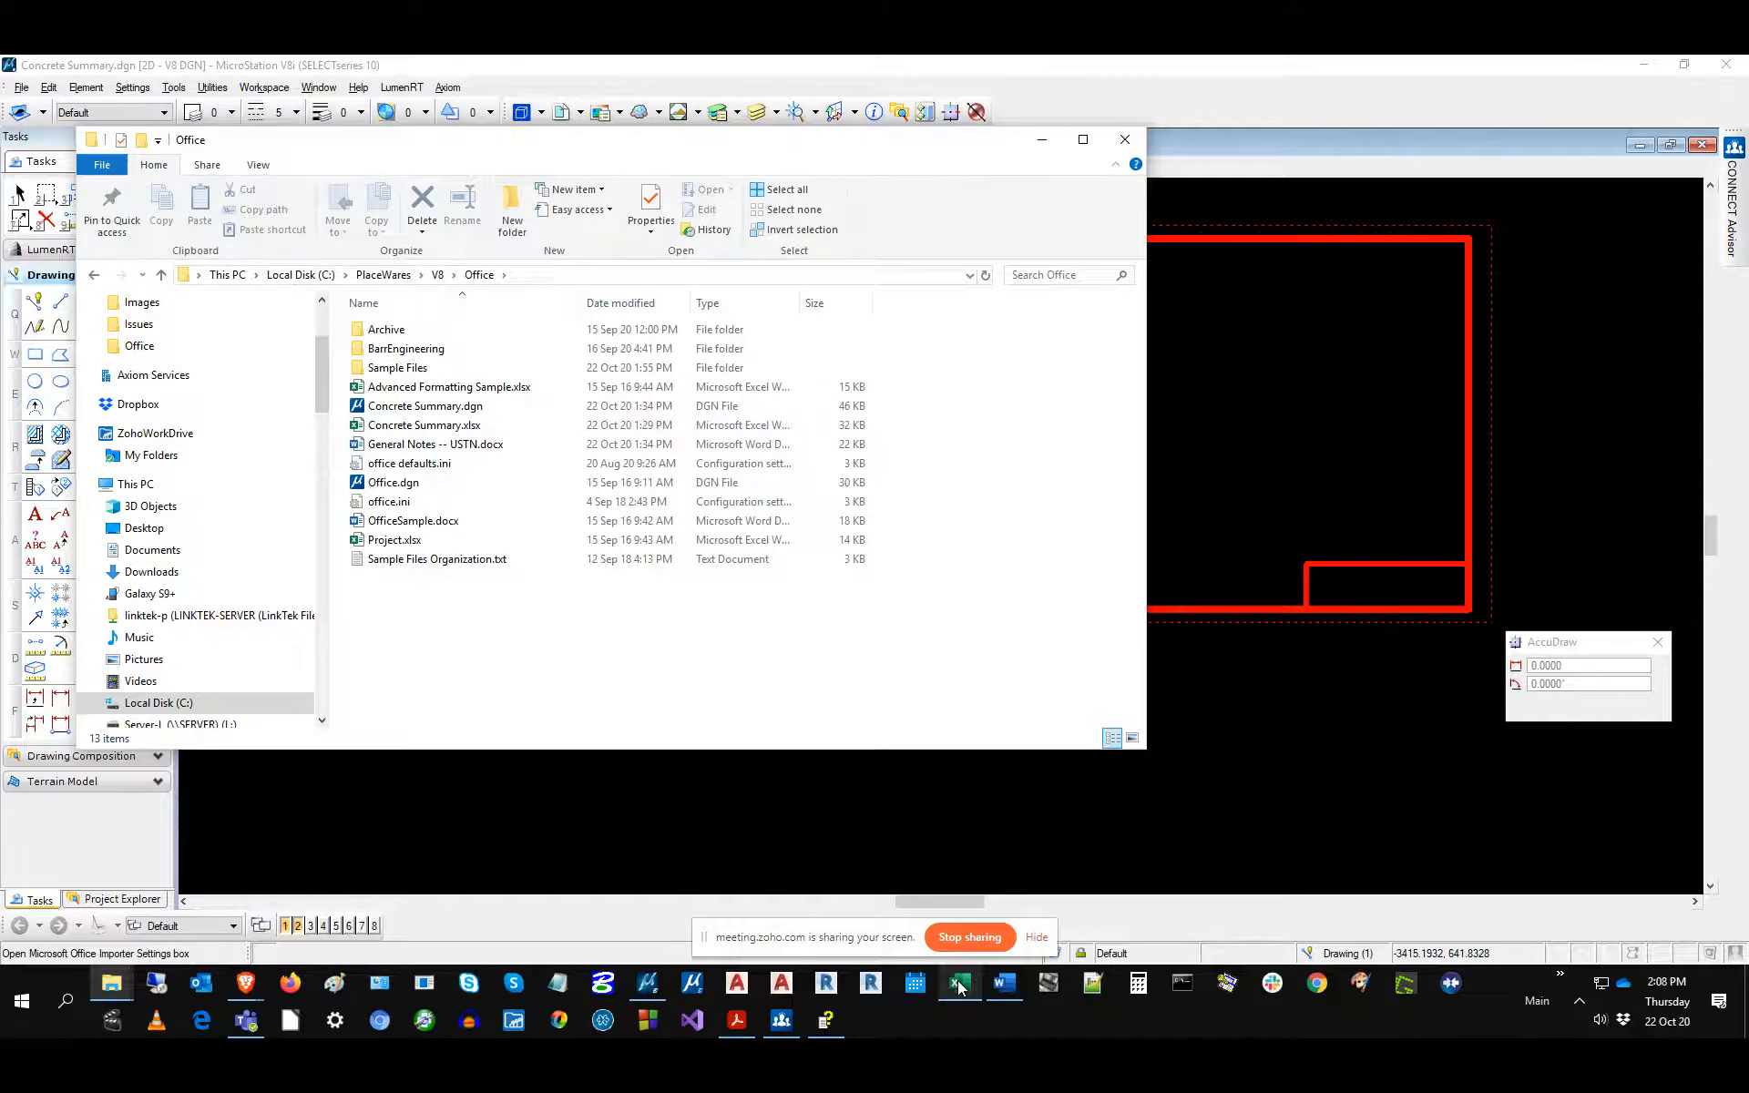
click(499, 428)
click(499, 445)
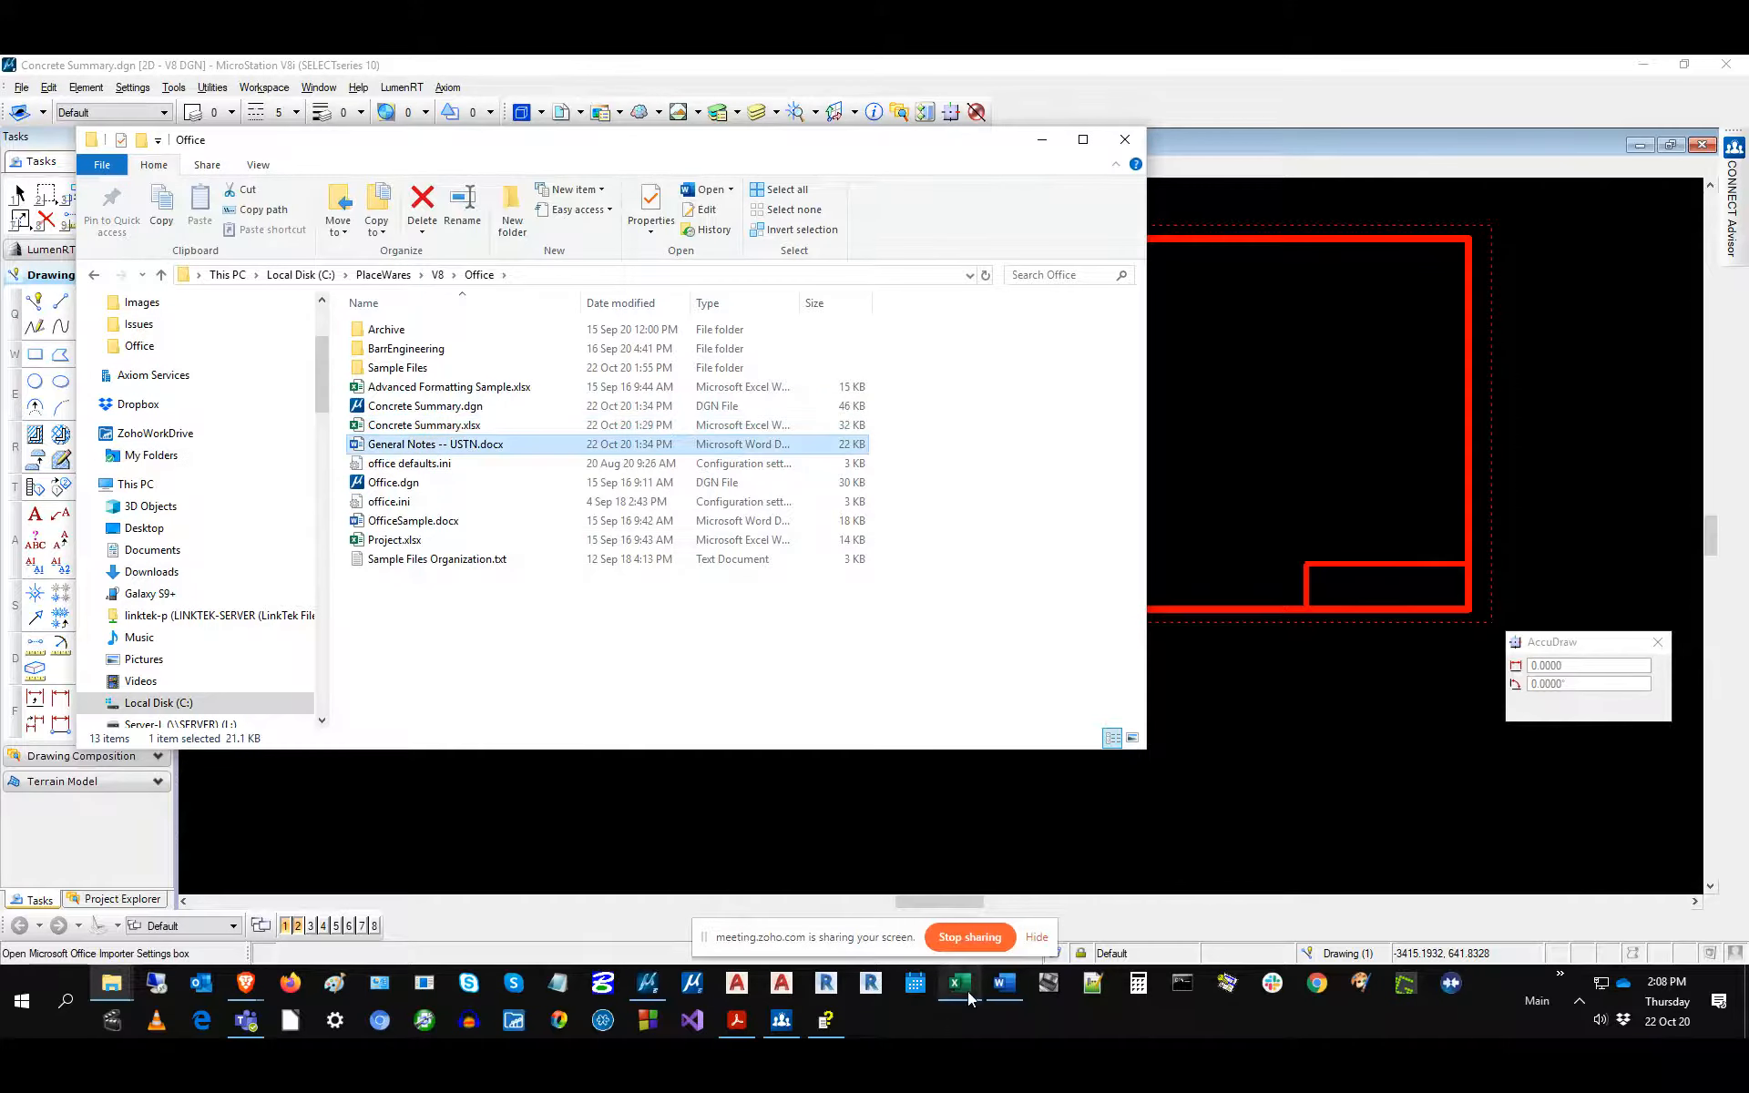
Switch to Excel and copy the range A1:J22 of Concrete Summary.xlsx.
click(958, 983)
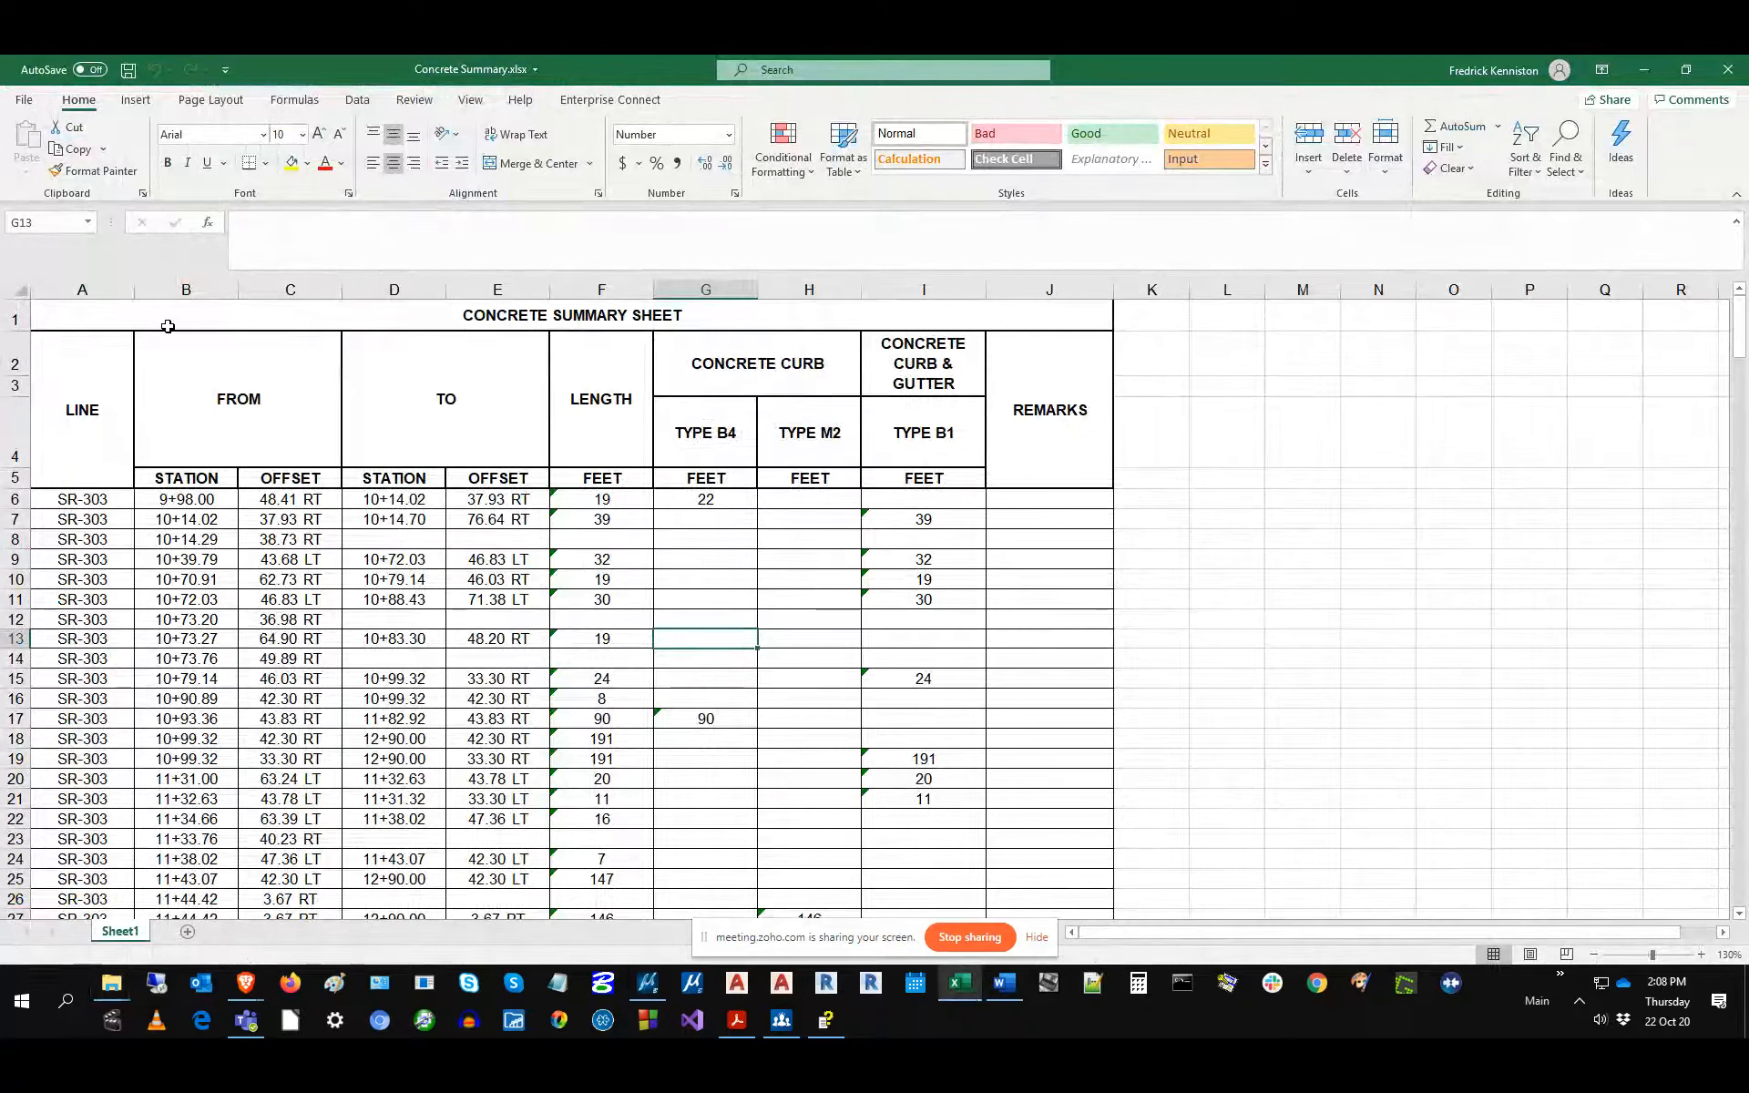
mouse_move(167, 326)
mouse_down()
mouse_move(228, 799)
mouse_move(246, 819)
mouse_up()
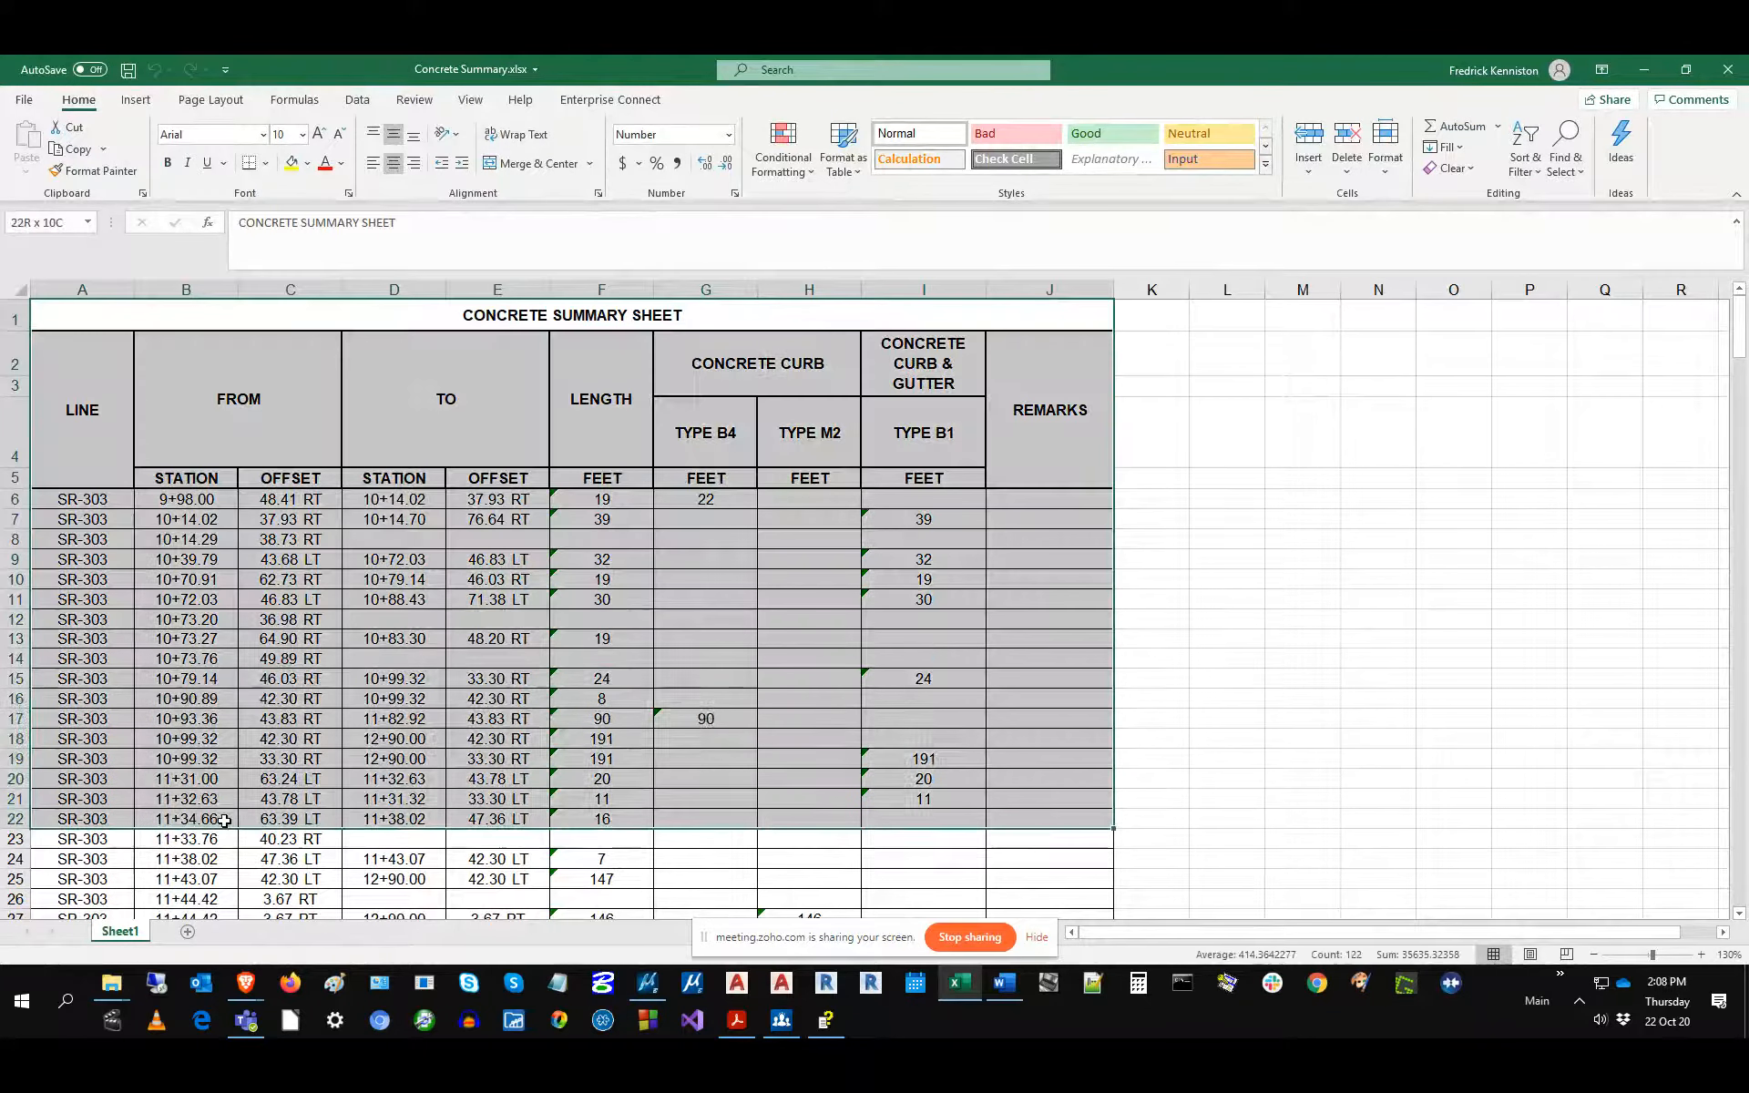
right_click(364, 410)
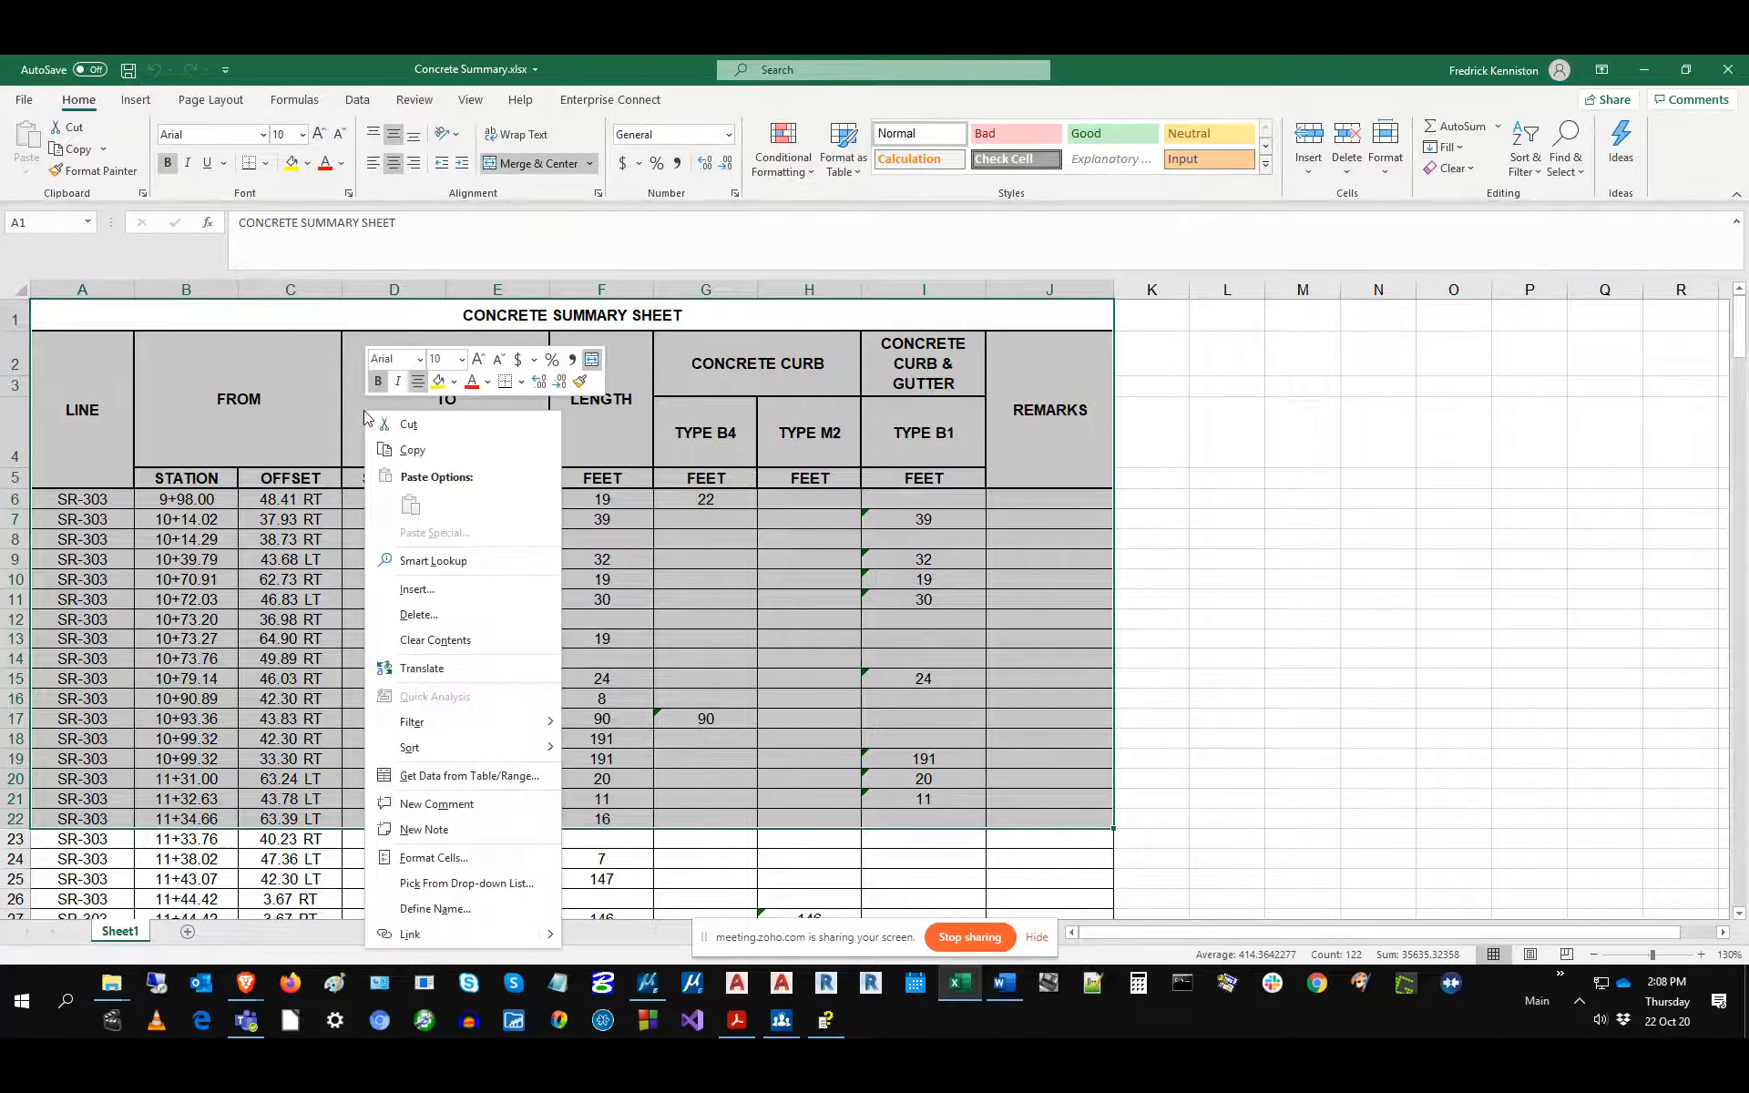
click(412, 450)
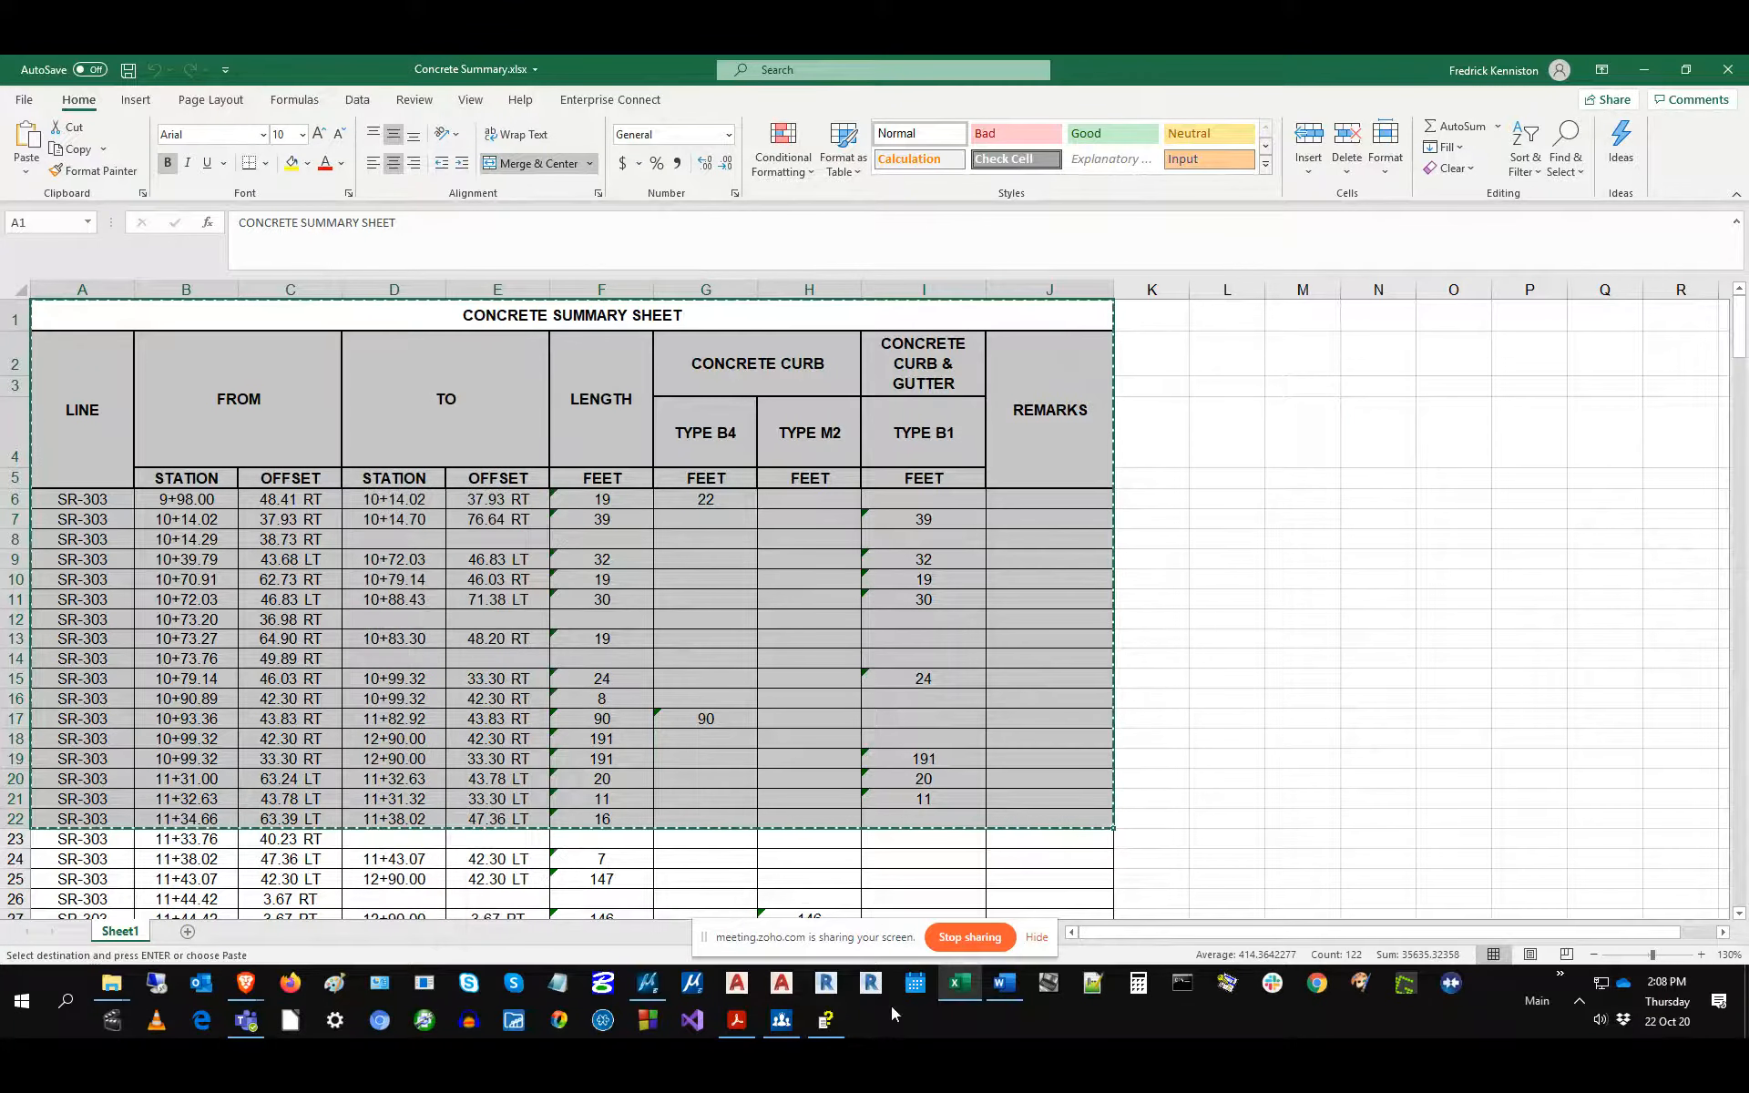
Return to MicroStation, cancel the importer settings, and paste the copied Excel range as a linked table outside the red border, on its left.
click(647, 983)
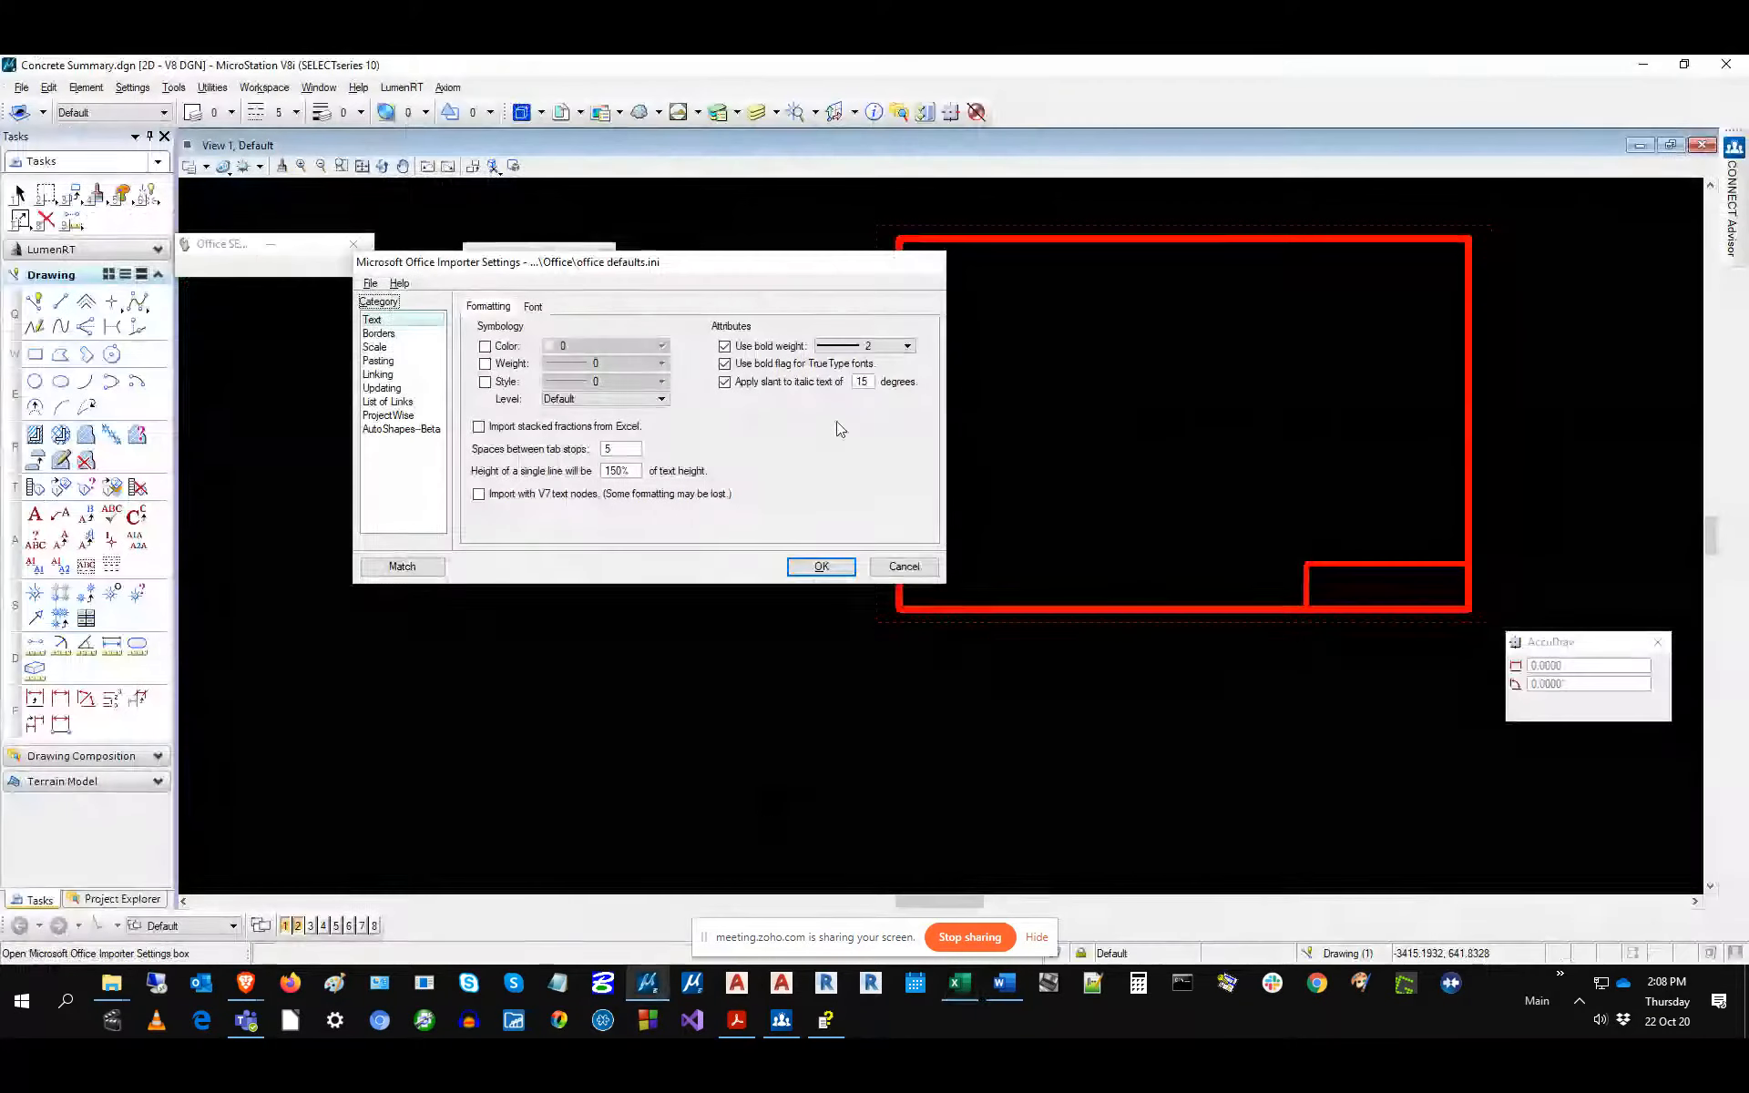
click(903, 566)
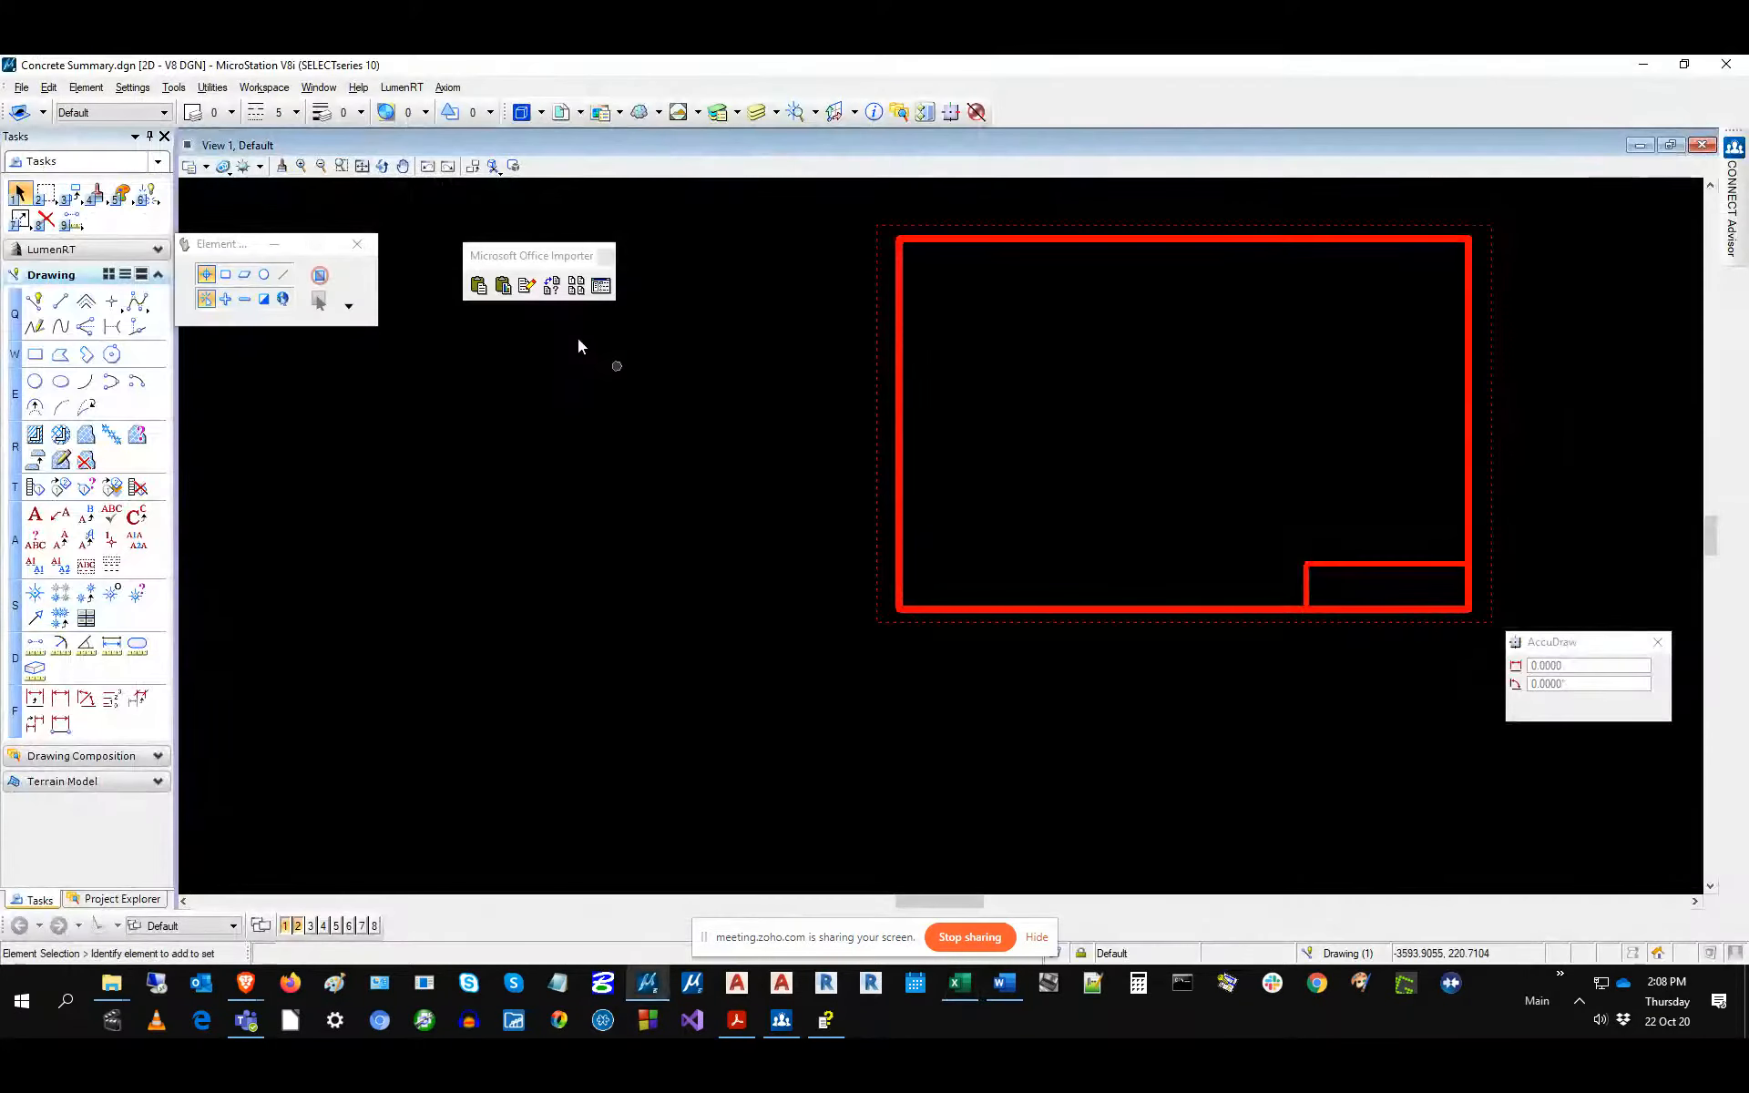
click(476, 286)
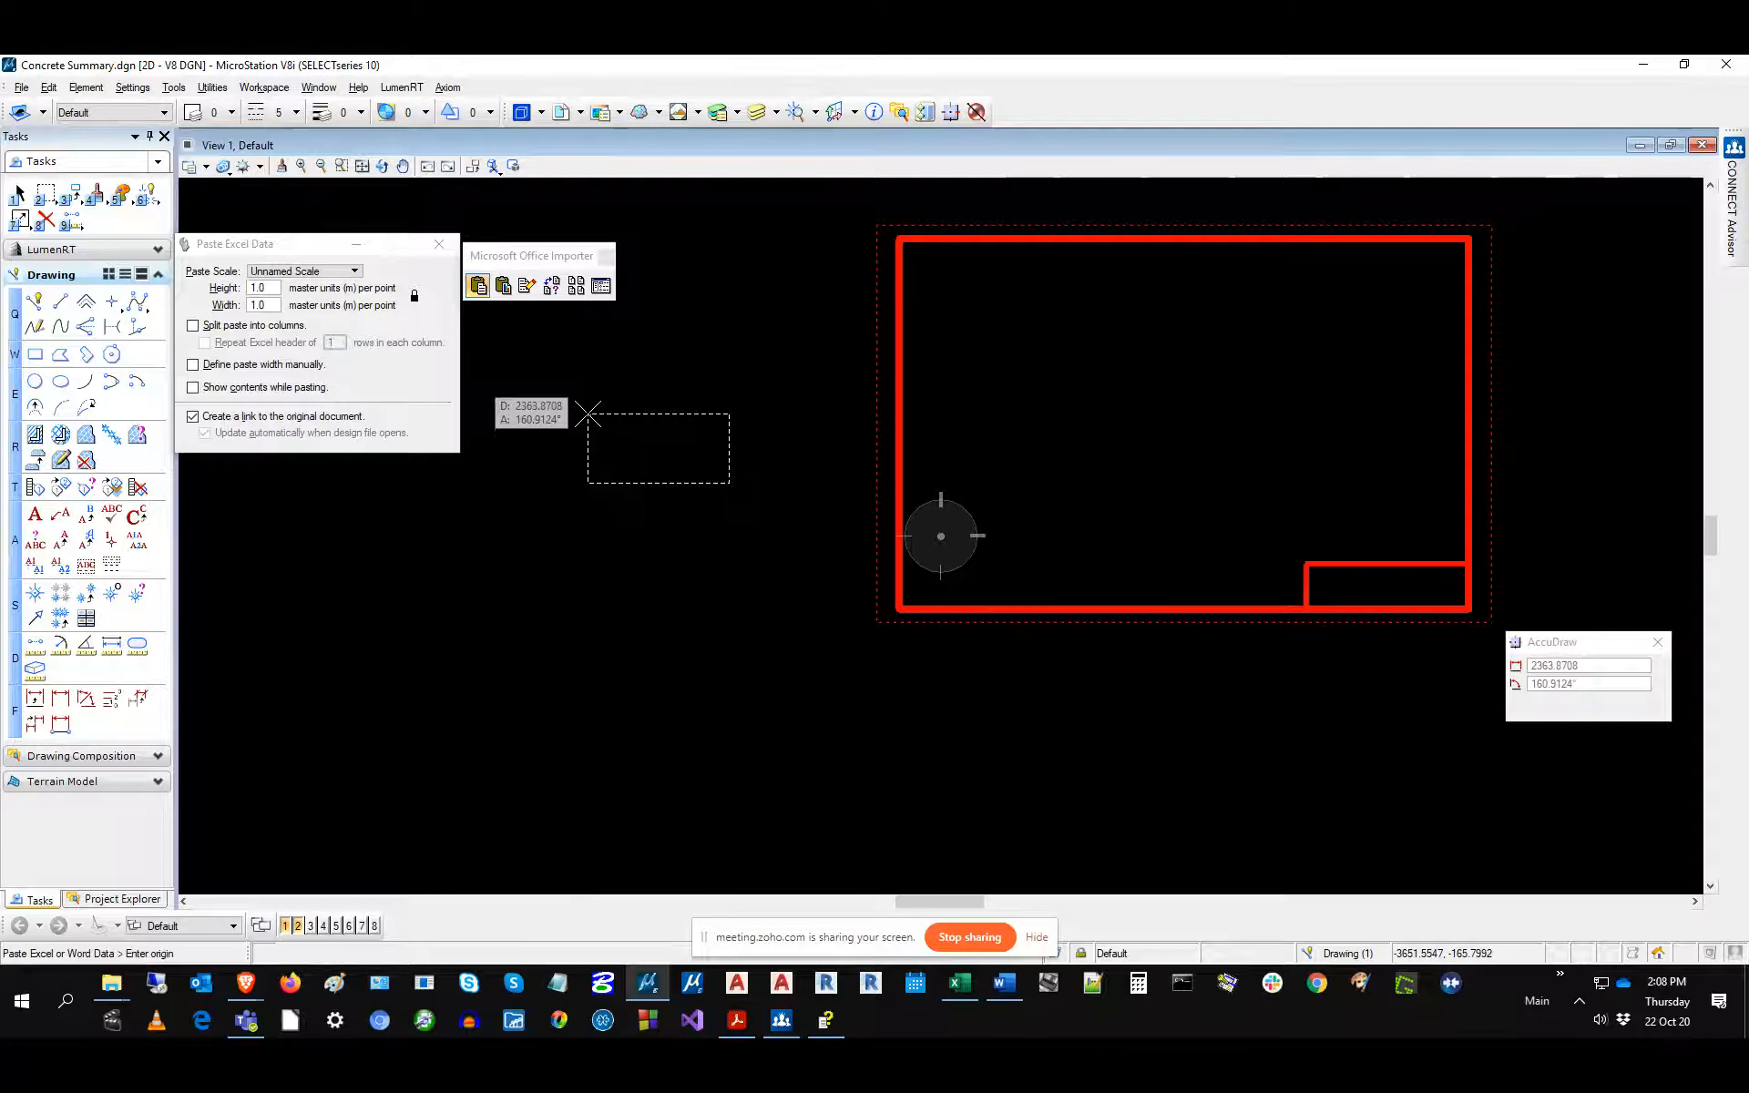
click(587, 415)
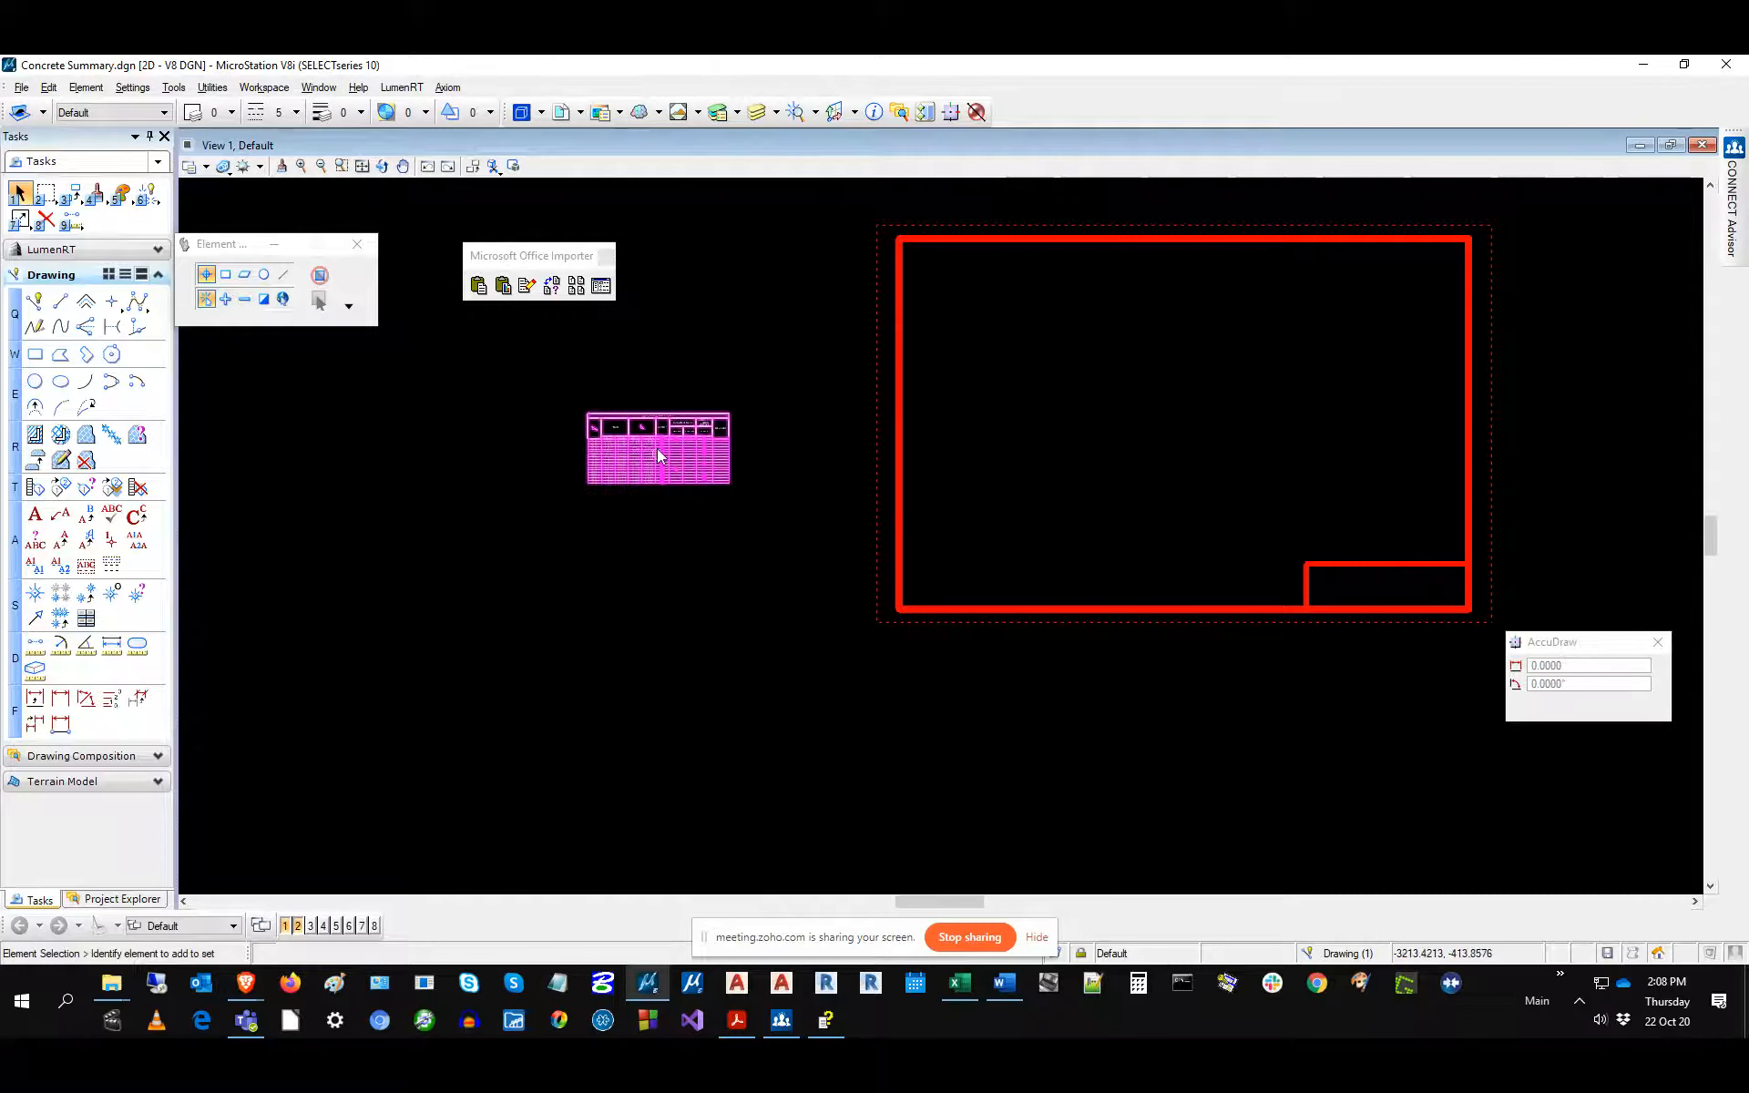
Inspect the pasted Concrete Summary Sheet table up close, move it slightly up and to the right as one element, and deselect it.
scroll(643, 430, up, 2)
scroll(599, 402, up, 3)
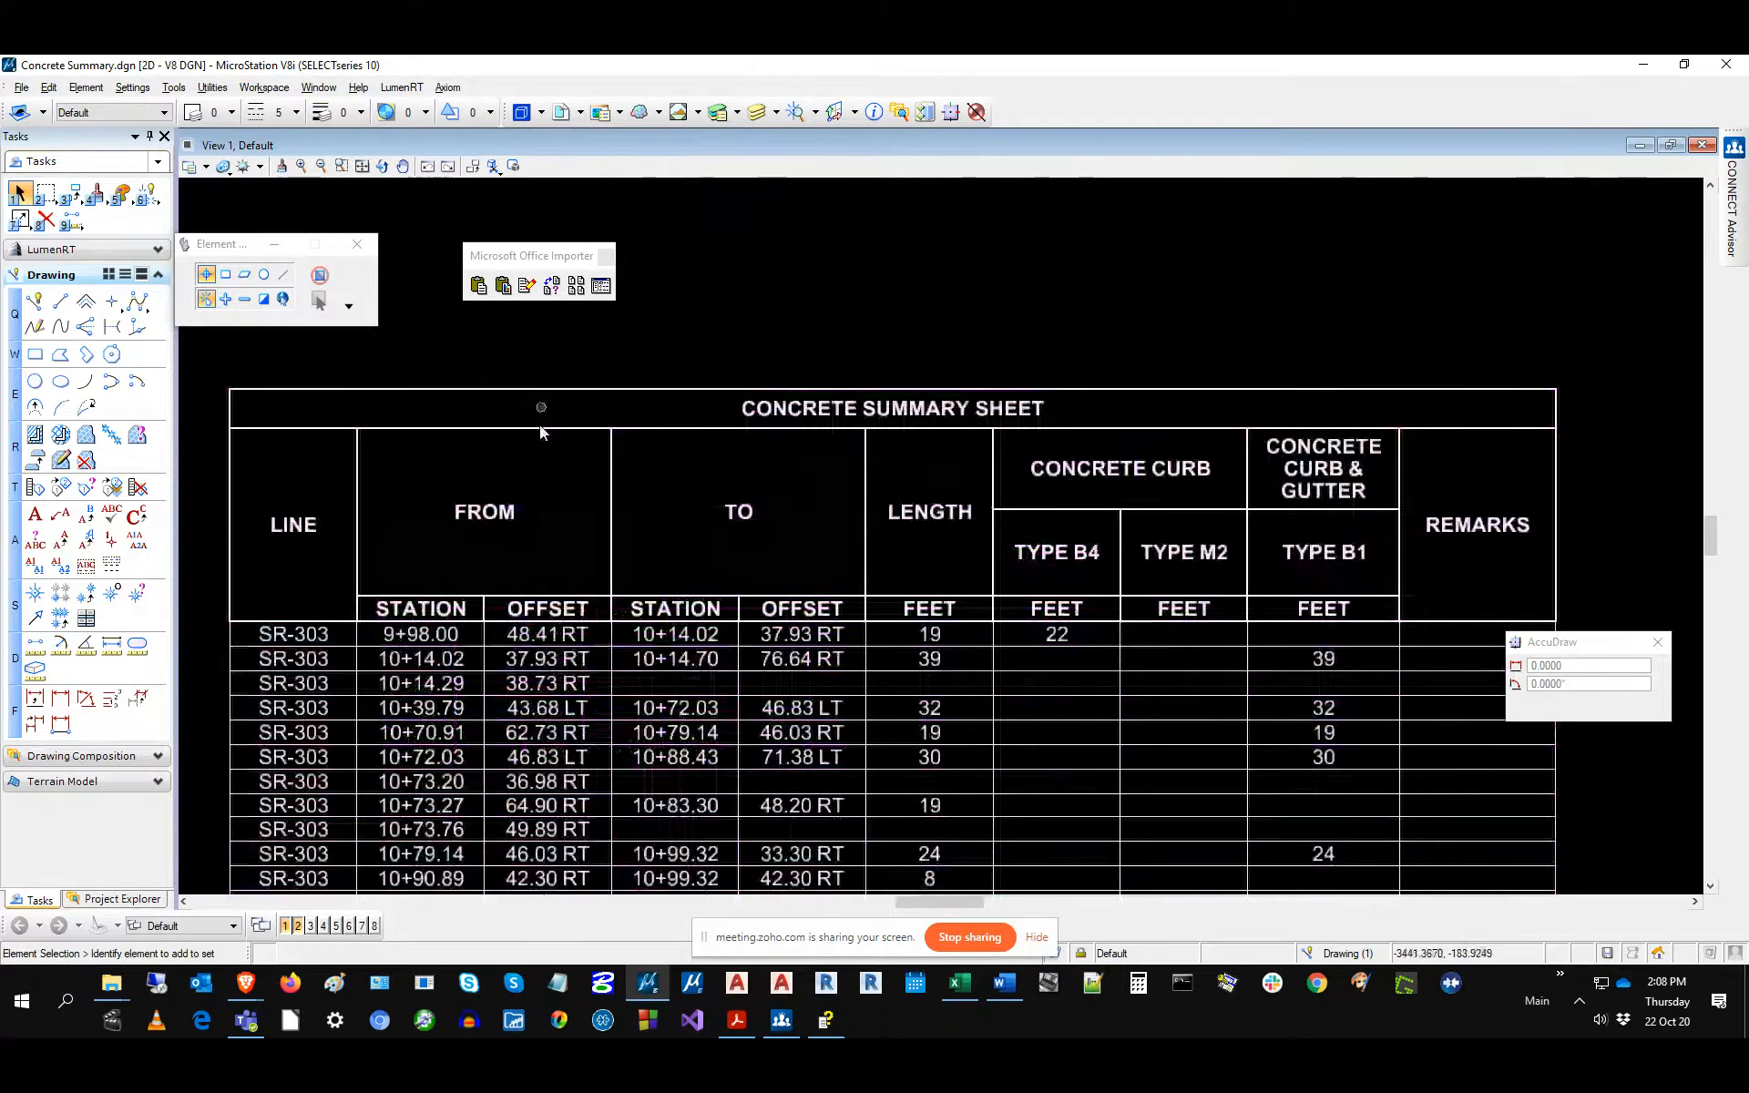
click(1711, 886)
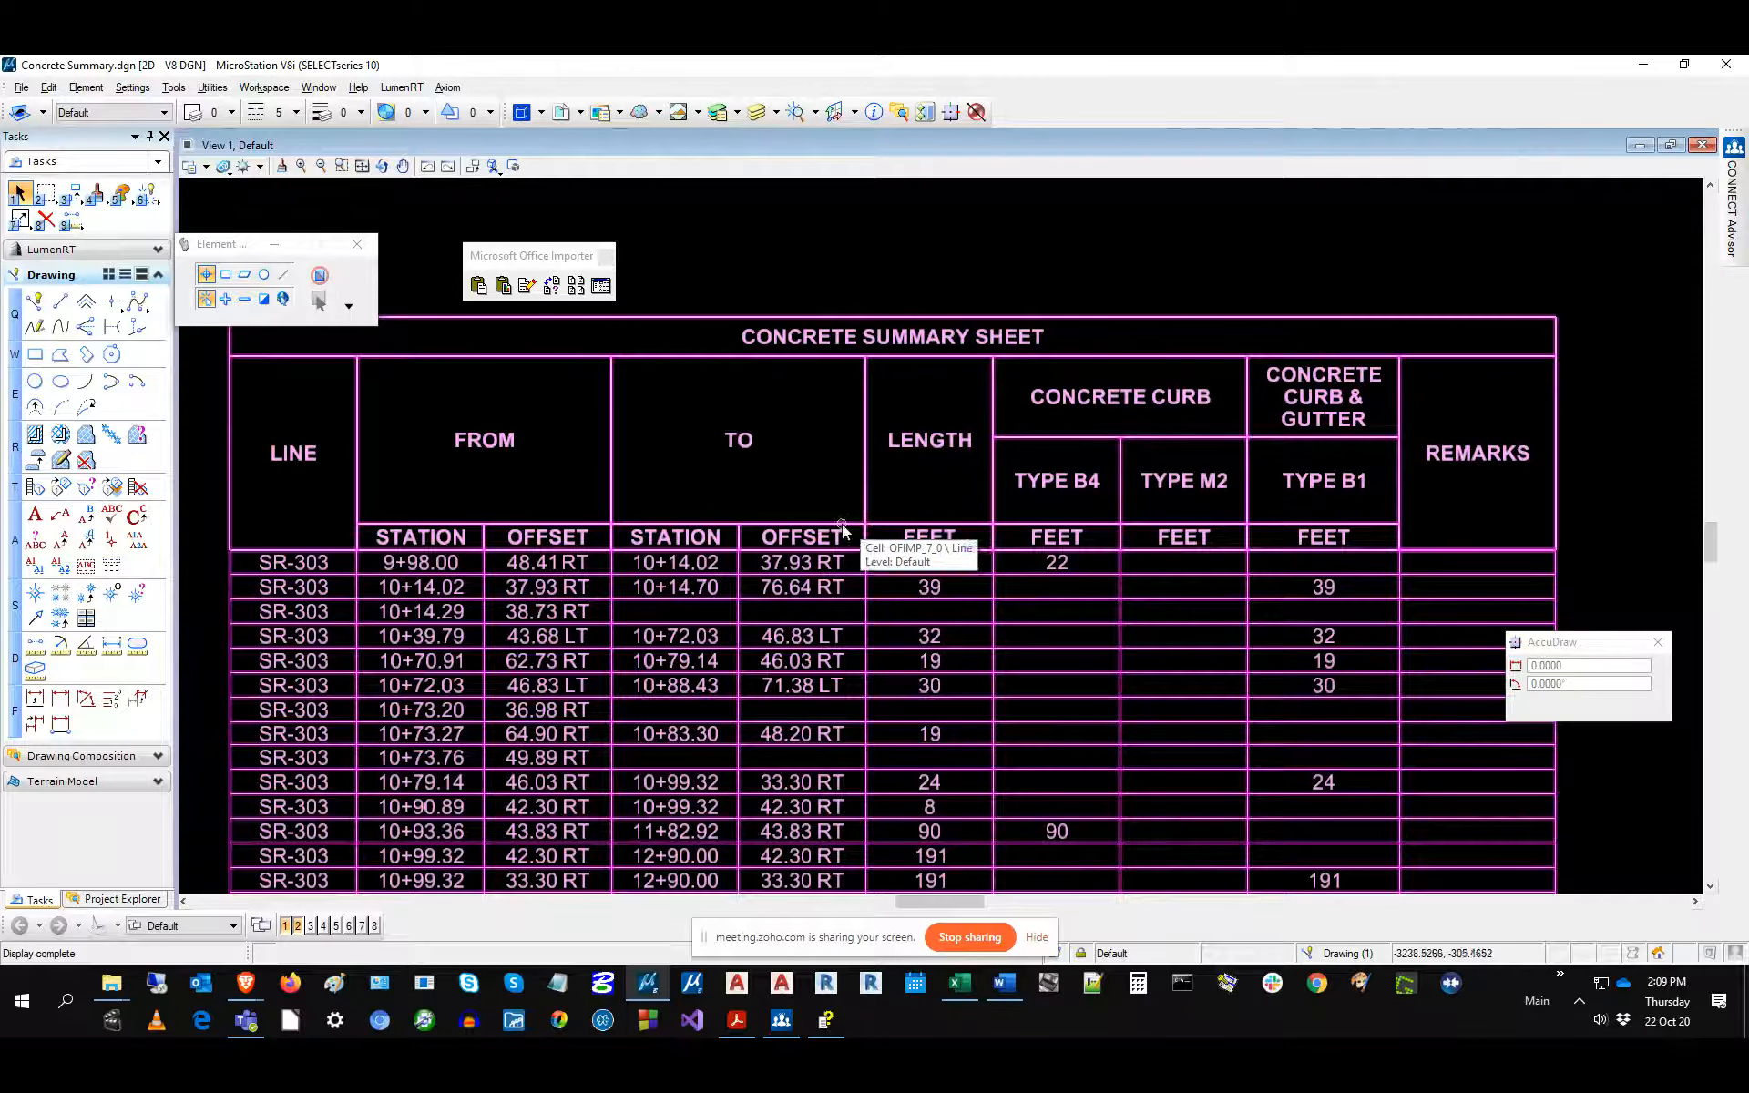
drag(842, 530, 879, 415)
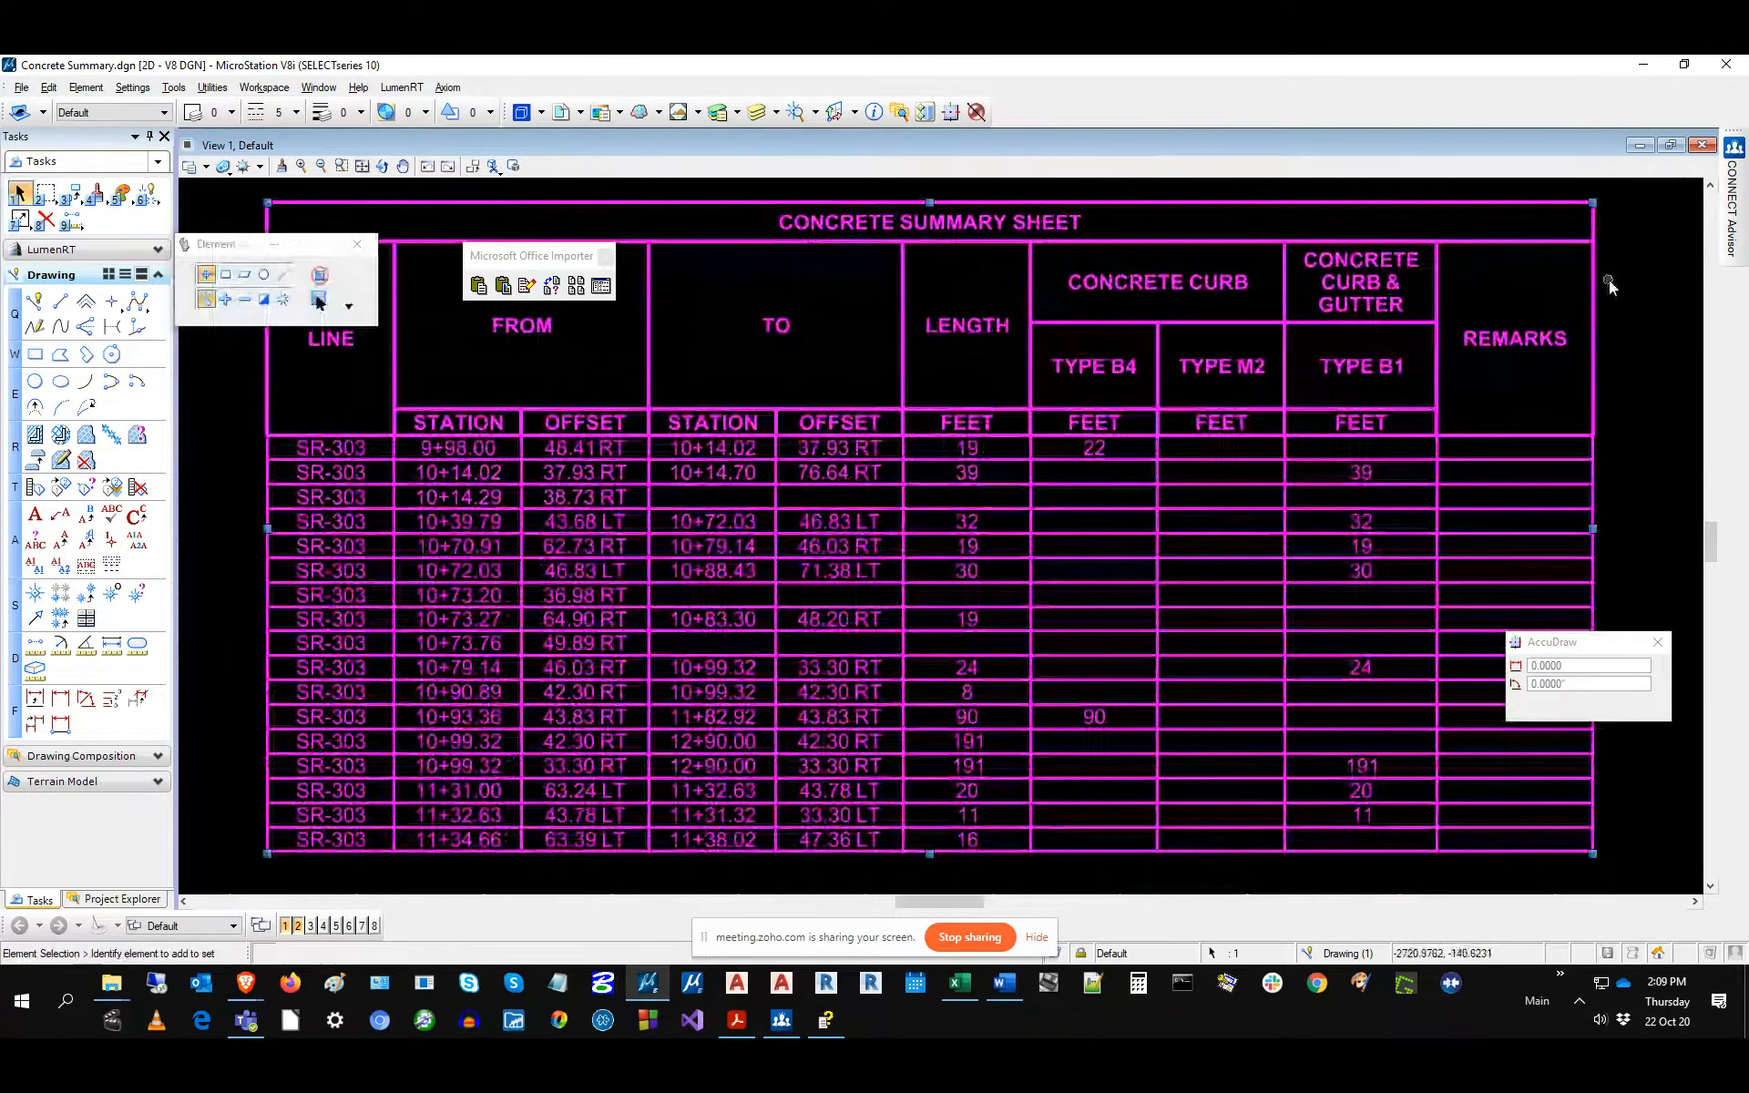
click(1652, 286)
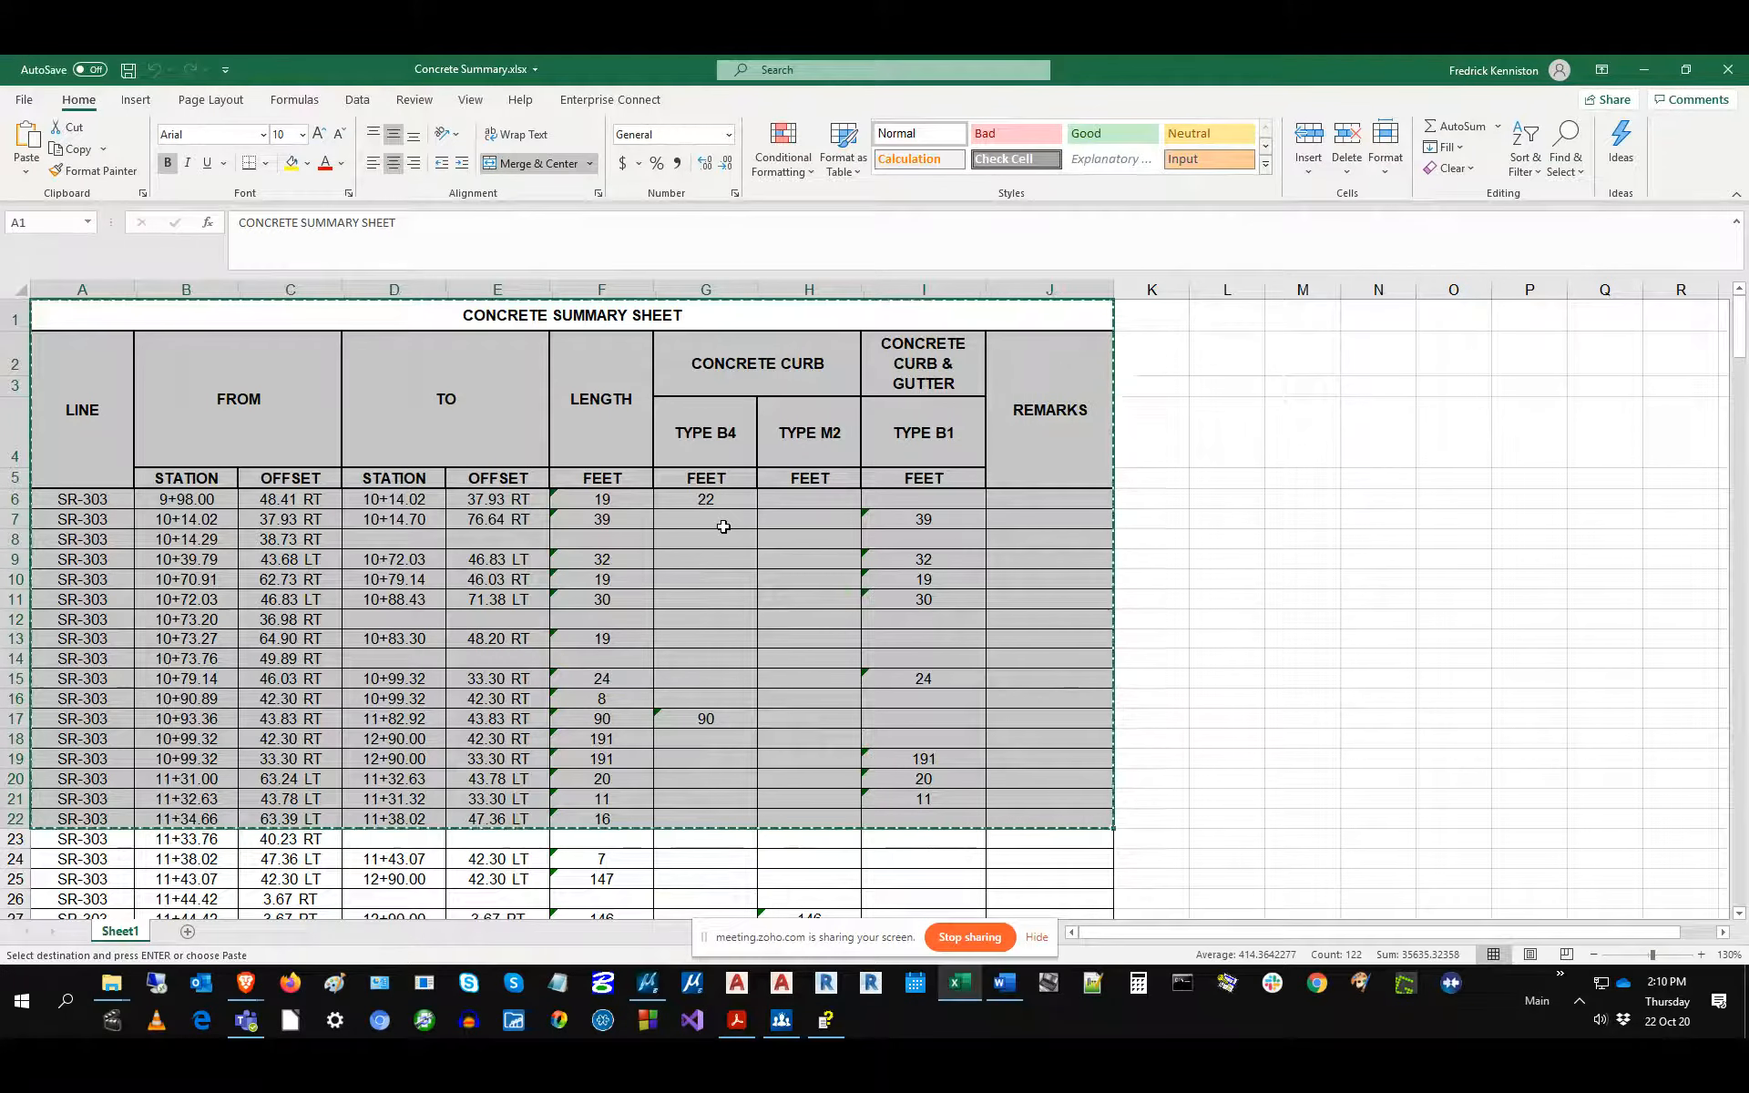
In Concrete Summary.xlsx, colour the text of header rows 1 to 5 red and set cell A6 to 555, saving the workbook.
drag(437, 319, 451, 438)
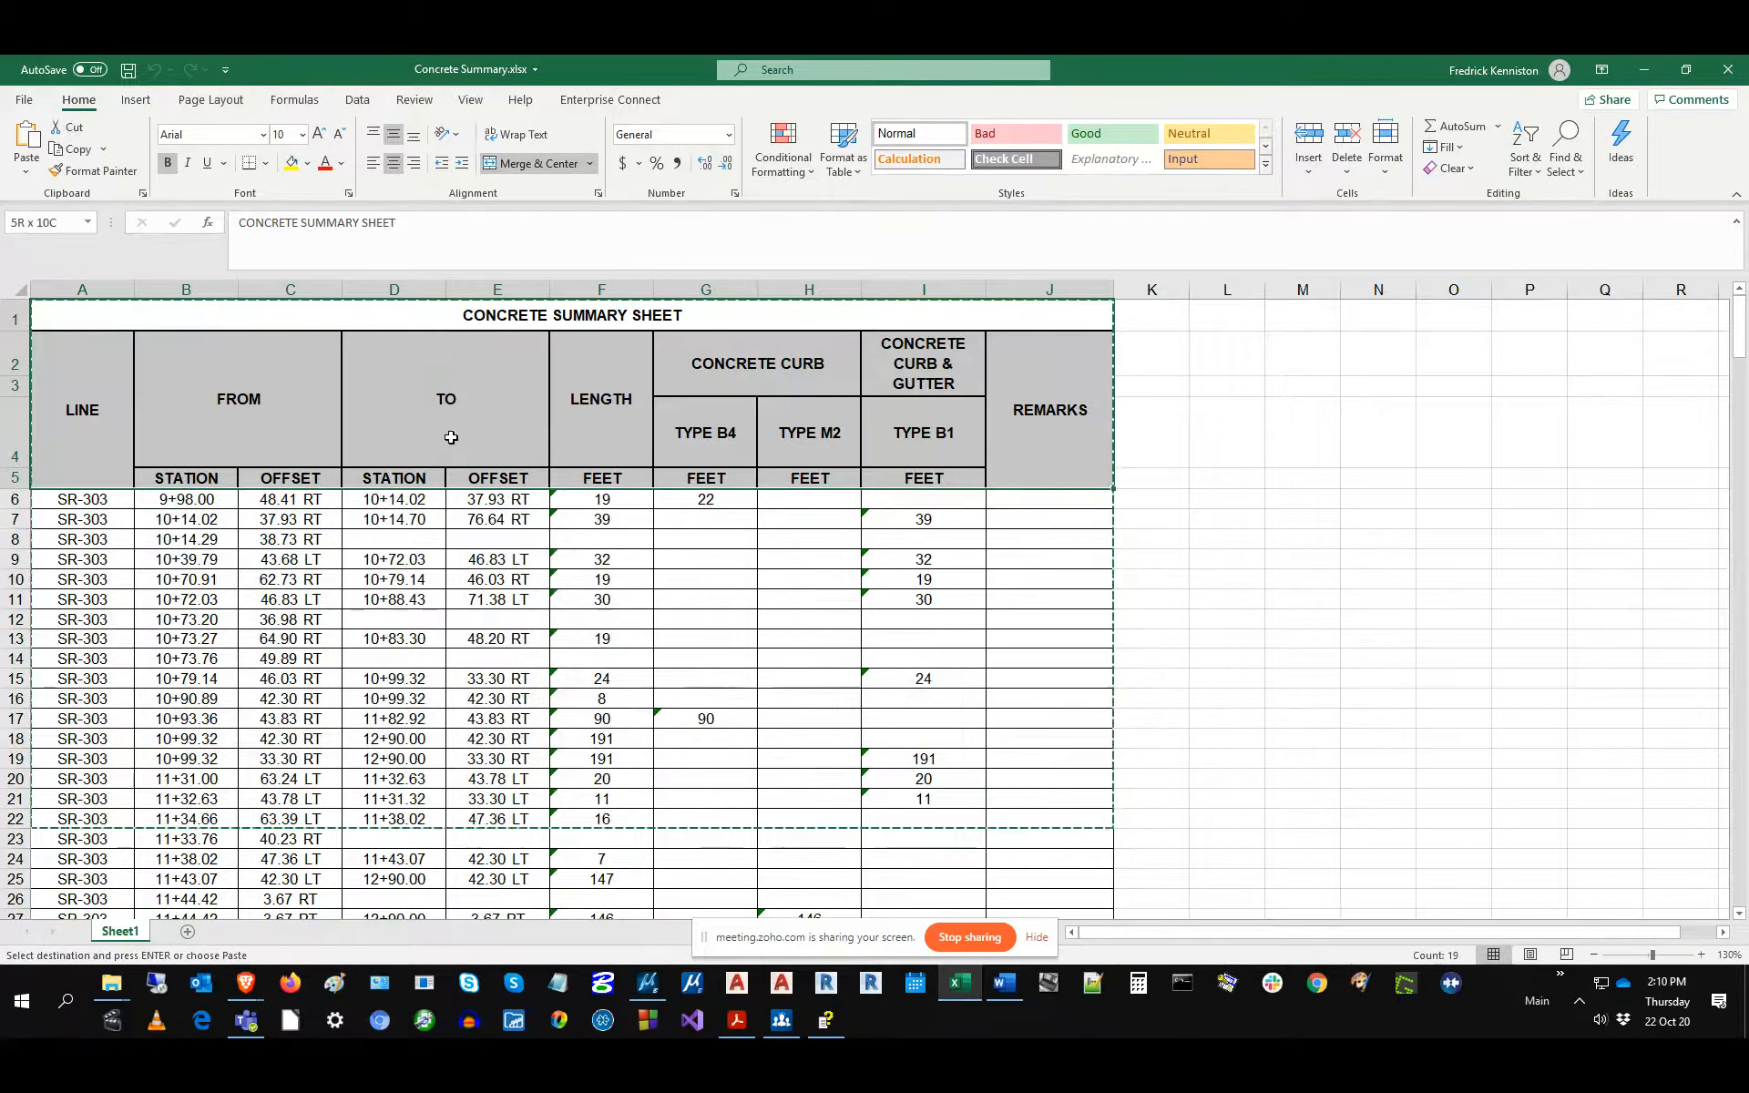
click(325, 164)
click(82, 499)
text(555)
key(Tab)
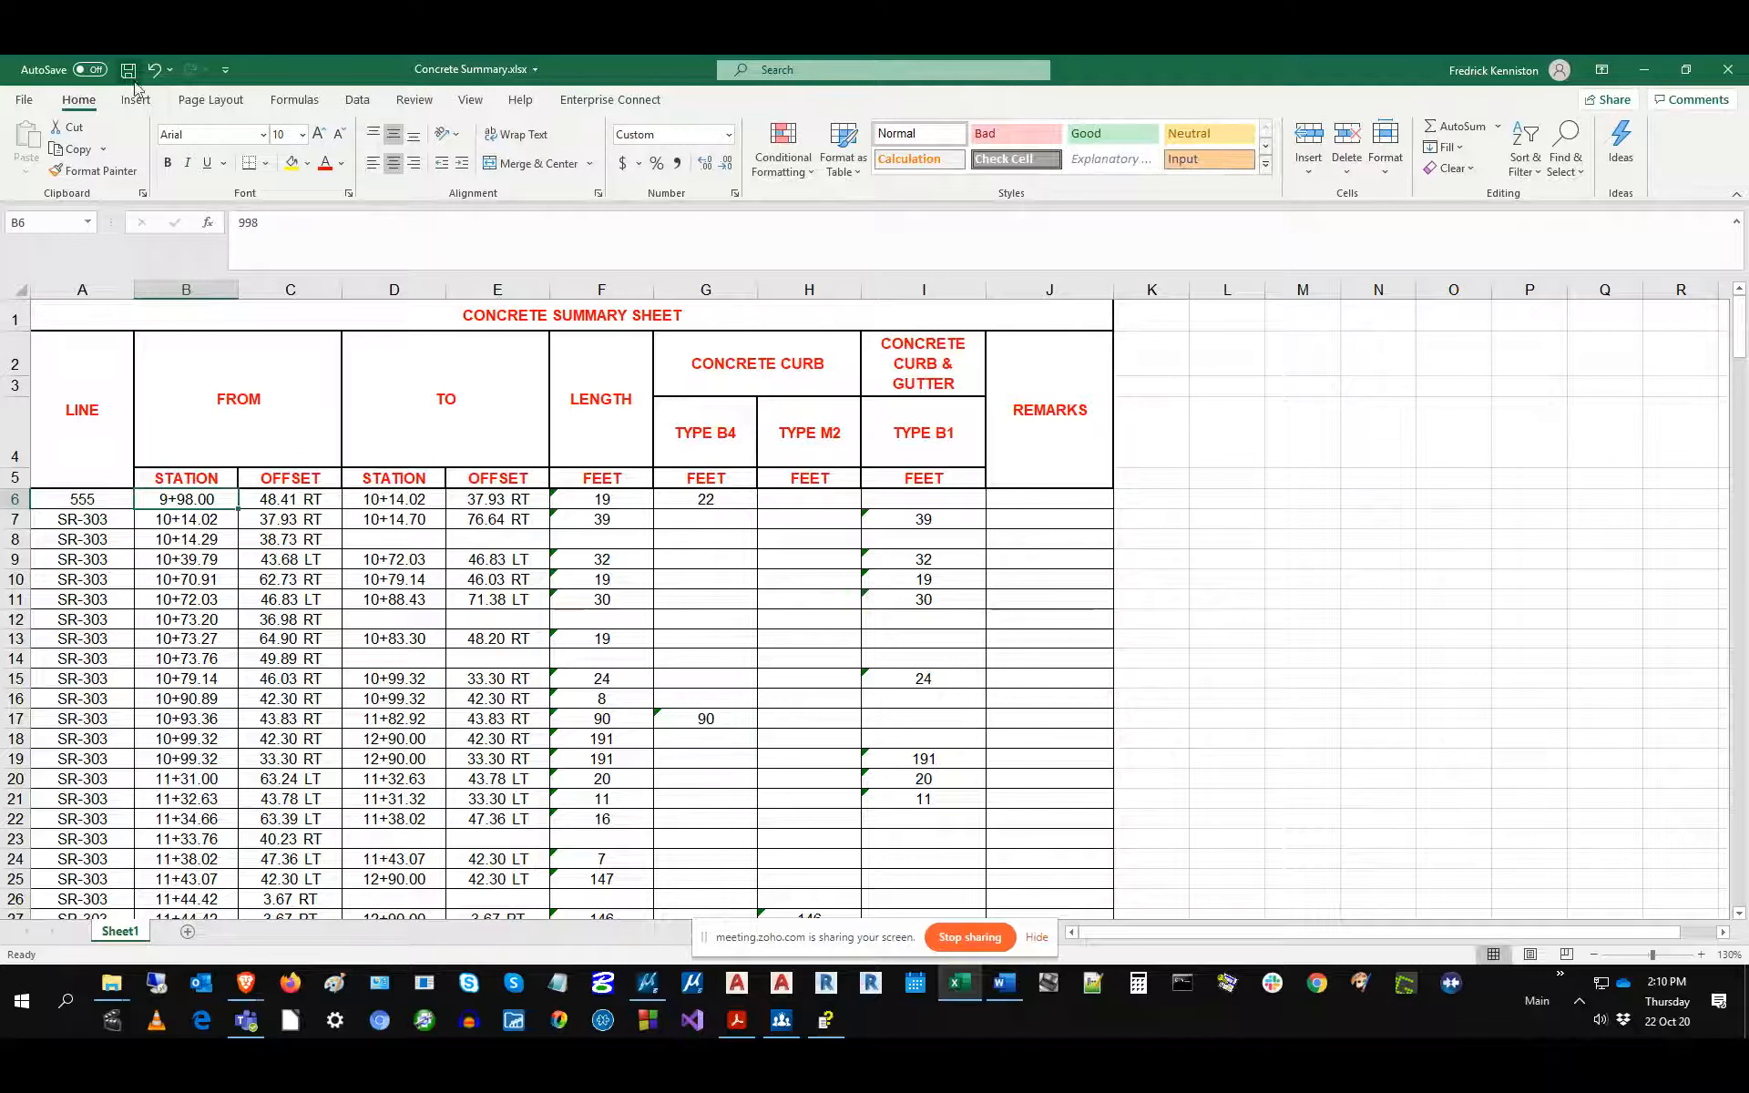
click(129, 72)
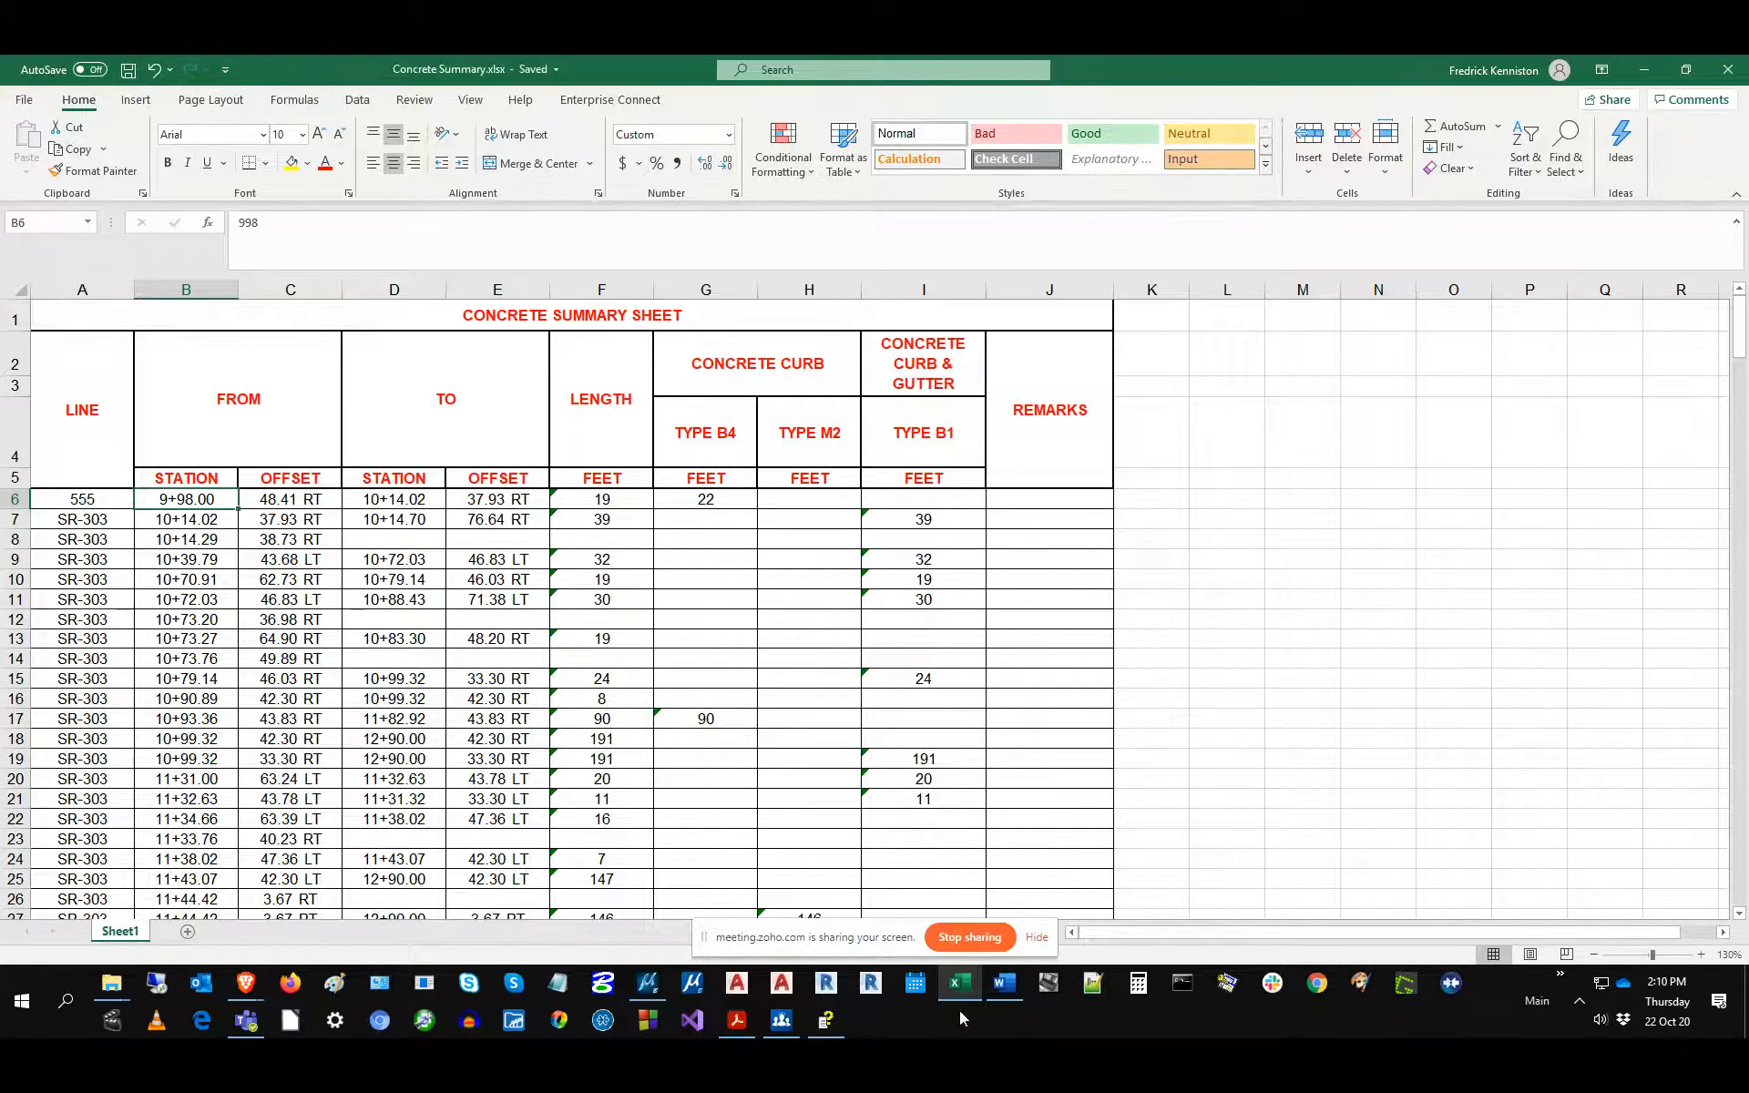
Return to MicroStation and update the pasted table from its source through Manage Microsoft Office Importer Link.
click(658, 993)
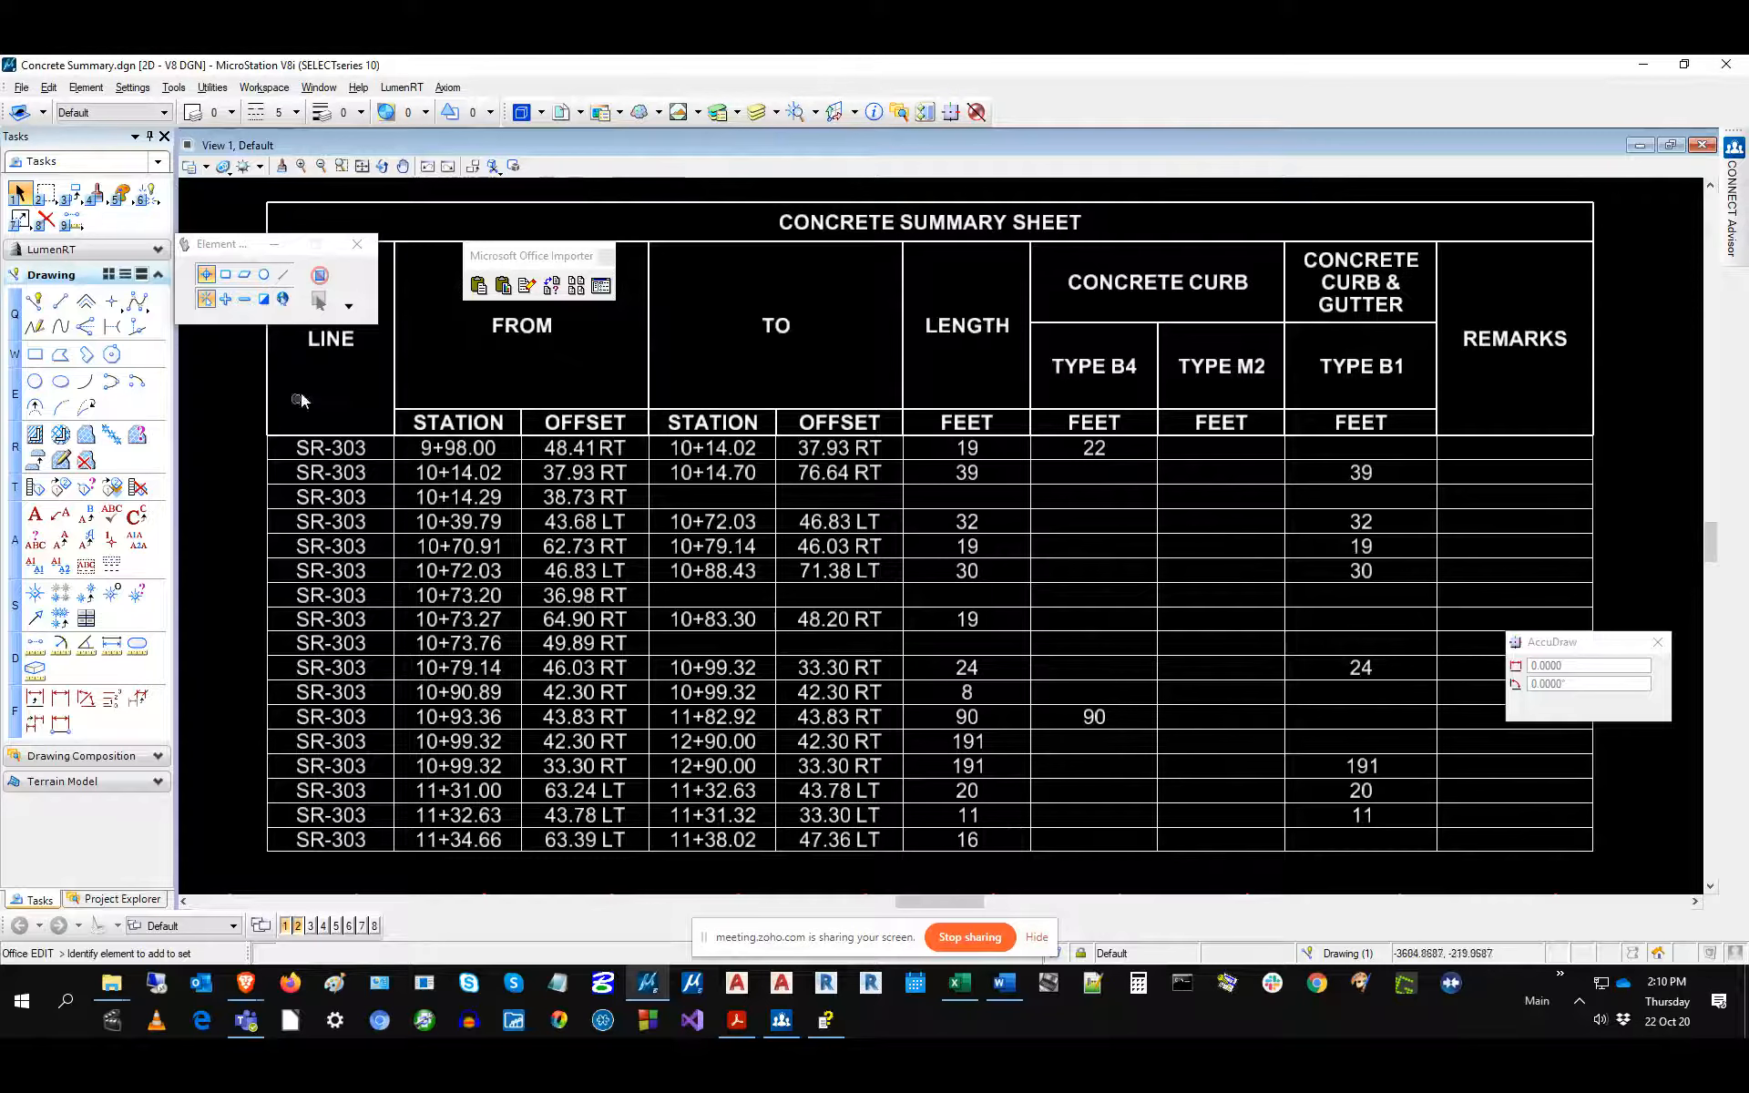
click(552, 290)
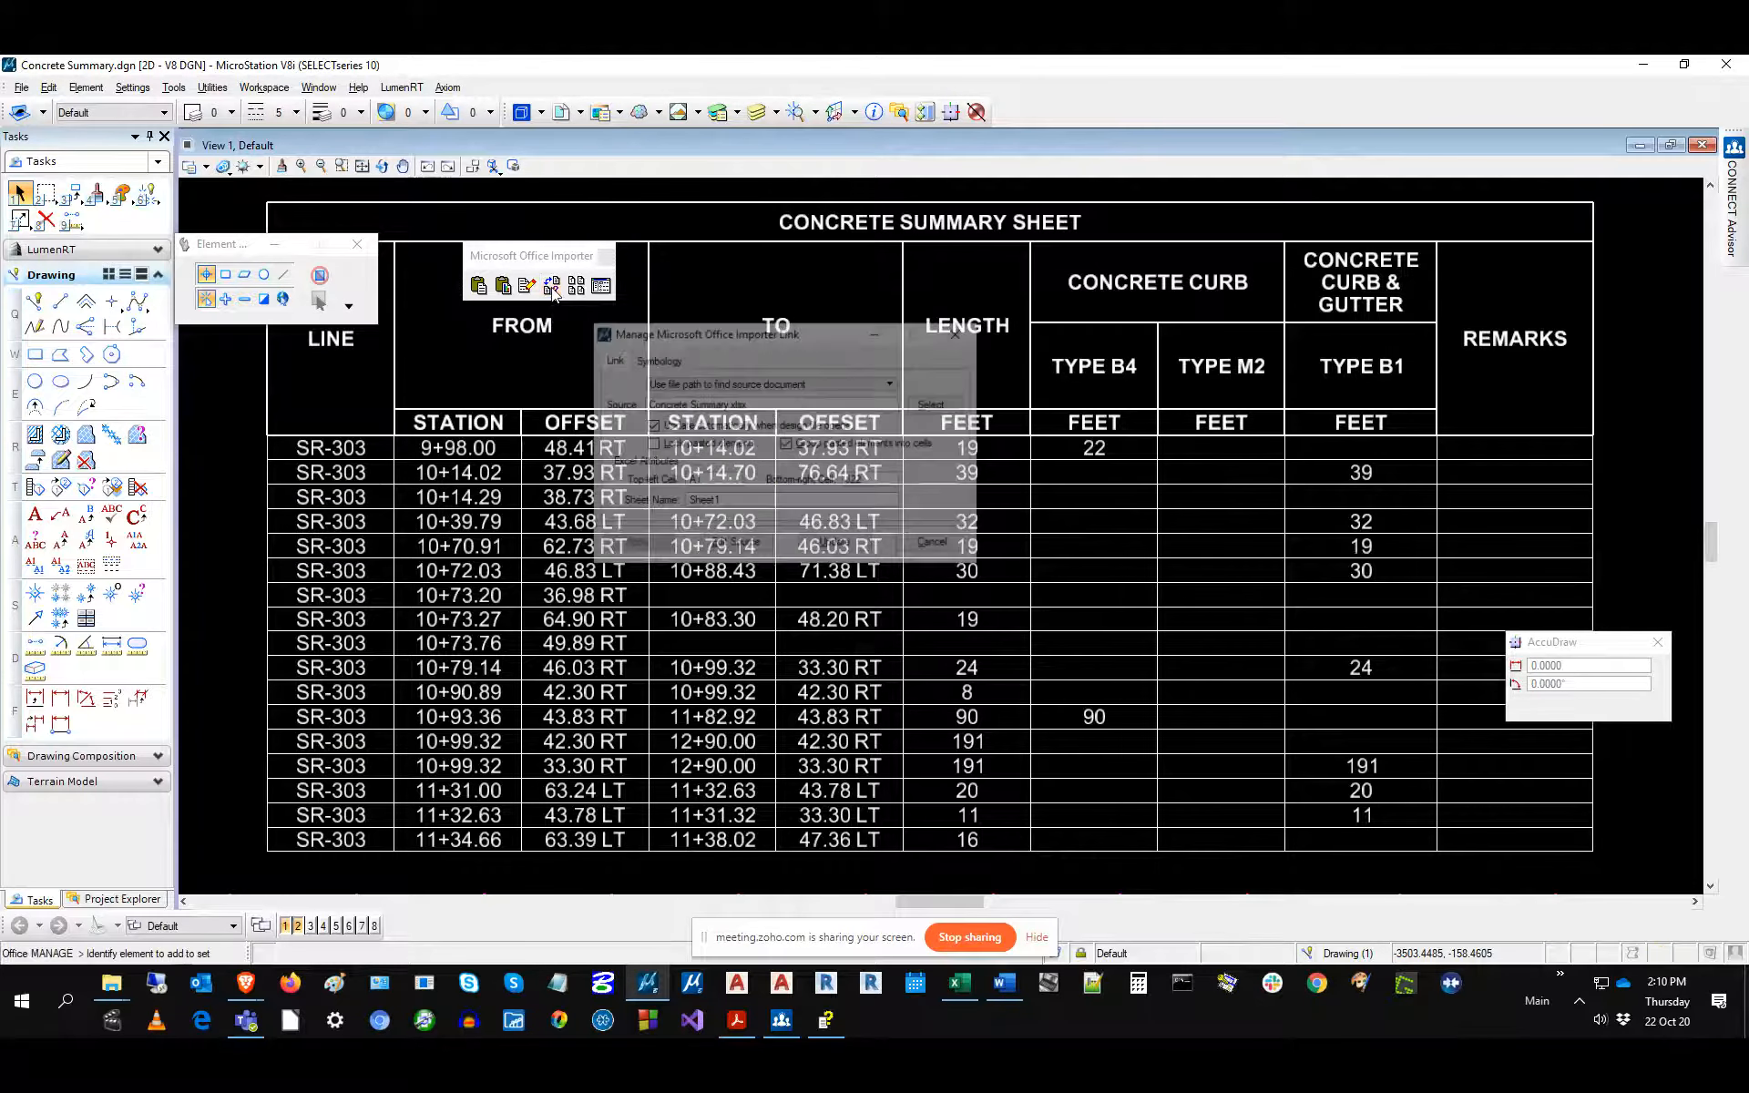
click(836, 545)
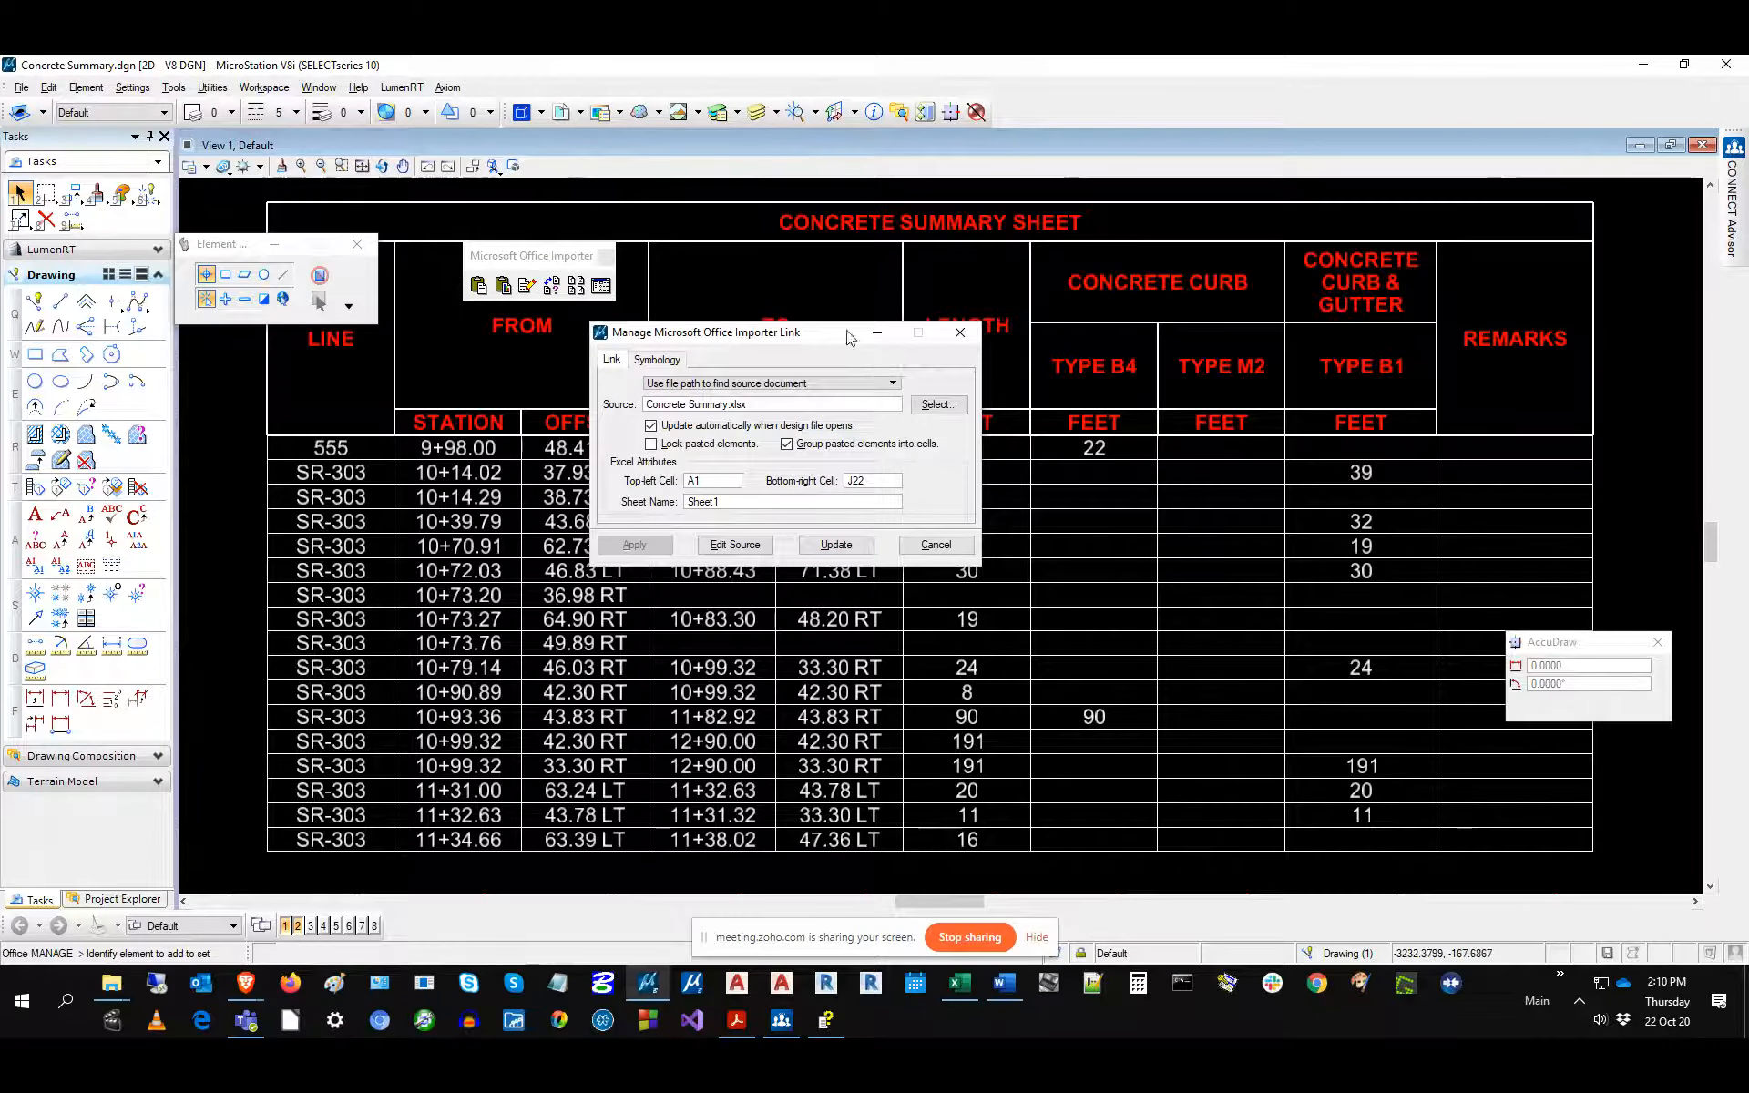
Move the link management dialog clear of the table headers and review the link's source document, opening the source file selection and cancelling it.
drag(840, 346, 905, 501)
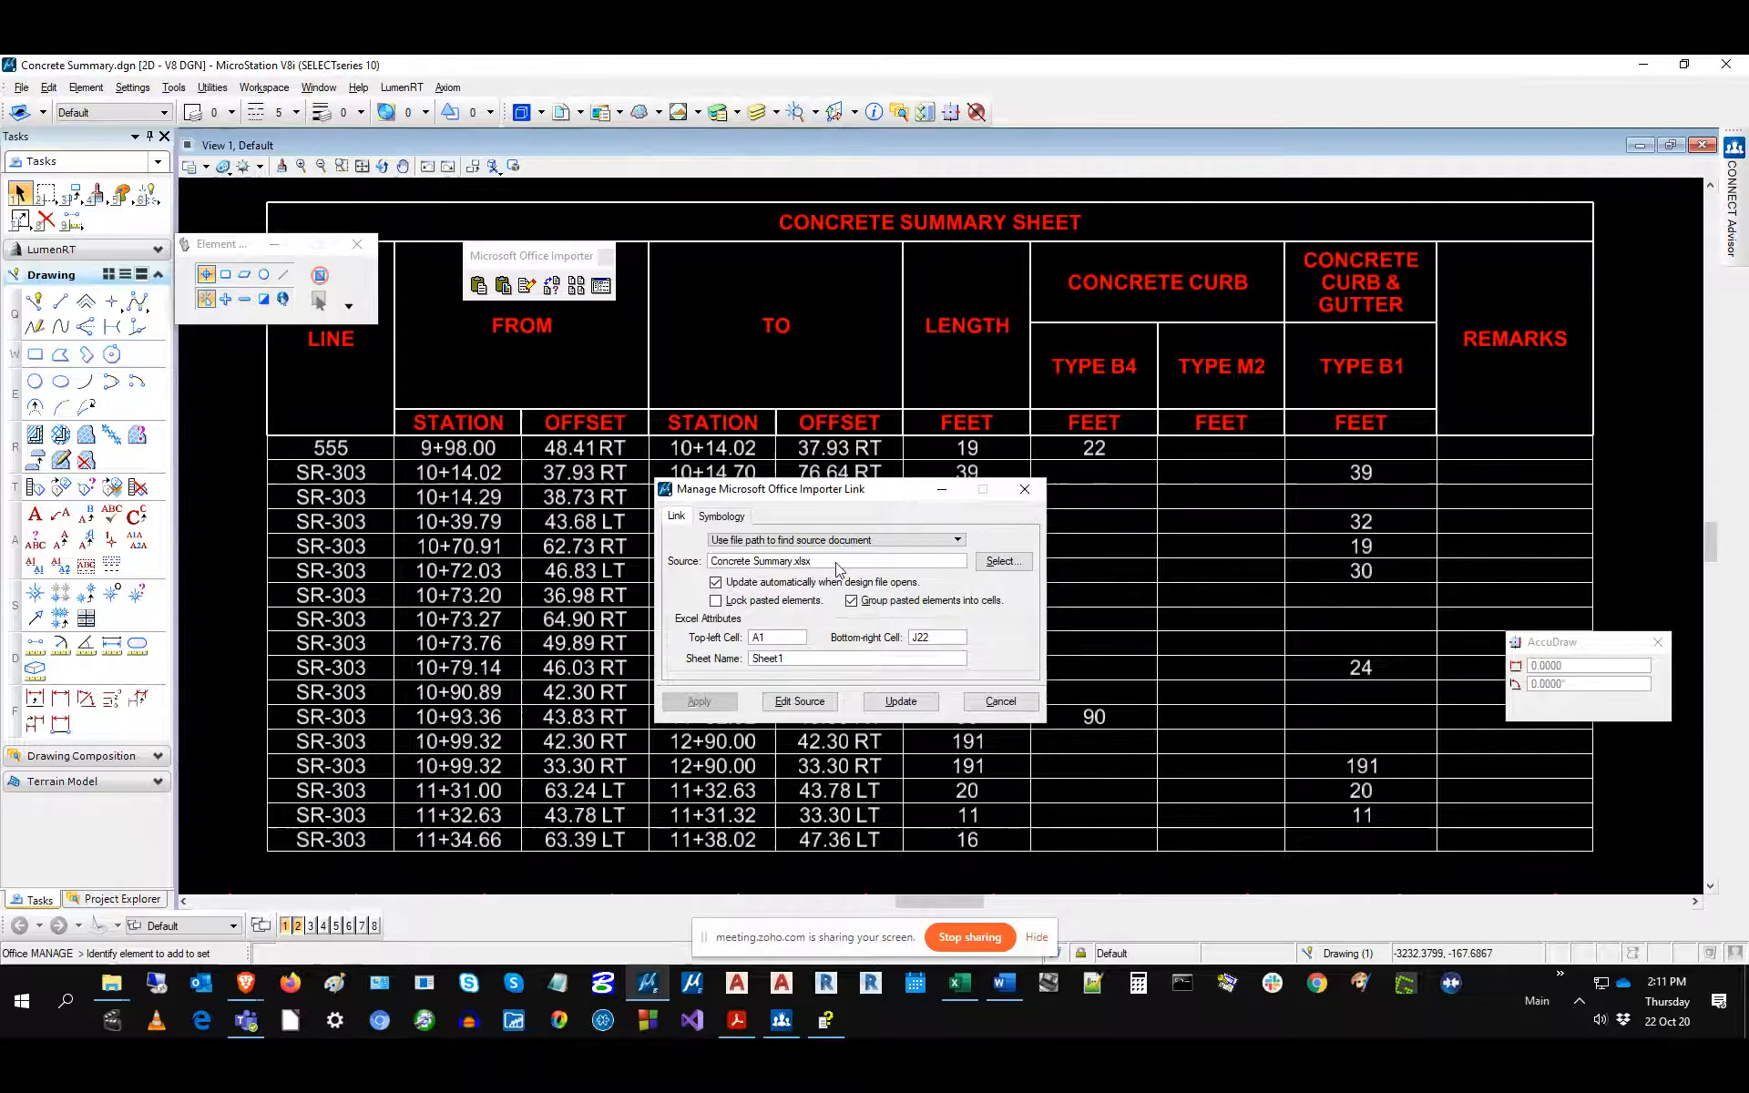
drag(836, 563, 703, 566)
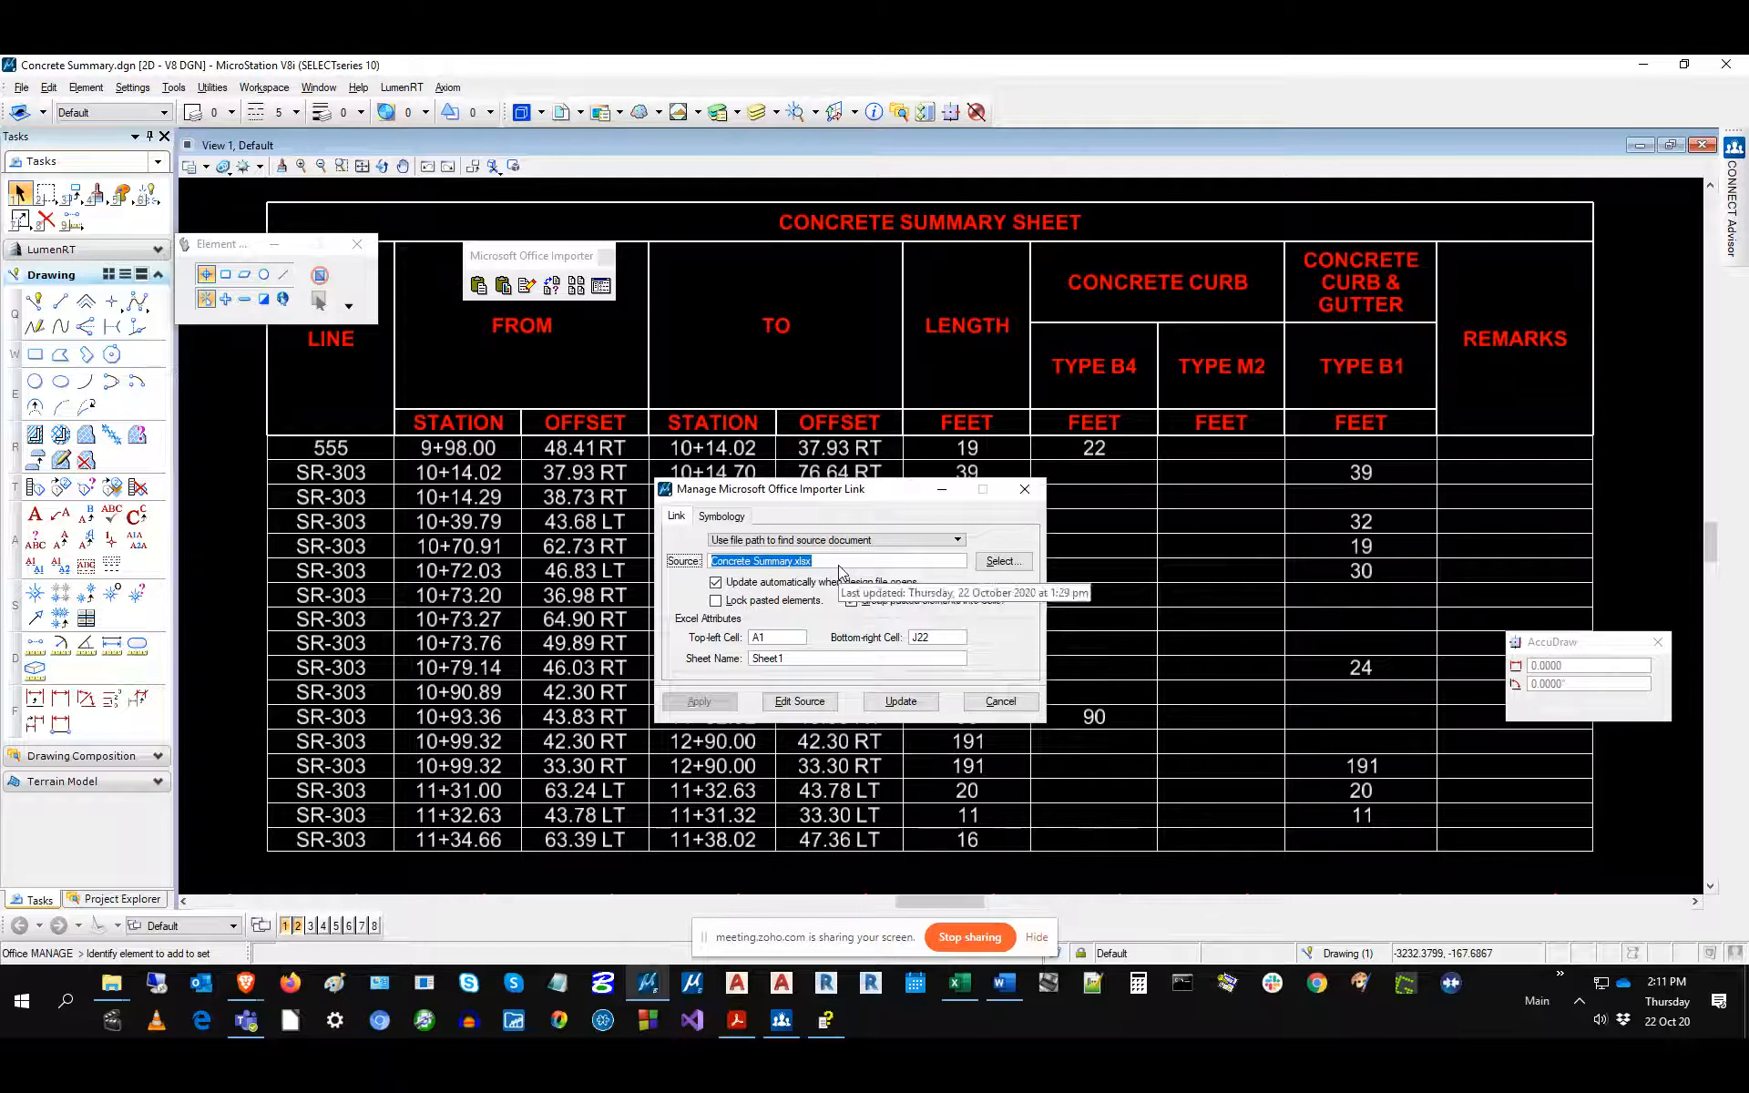
click(993, 562)
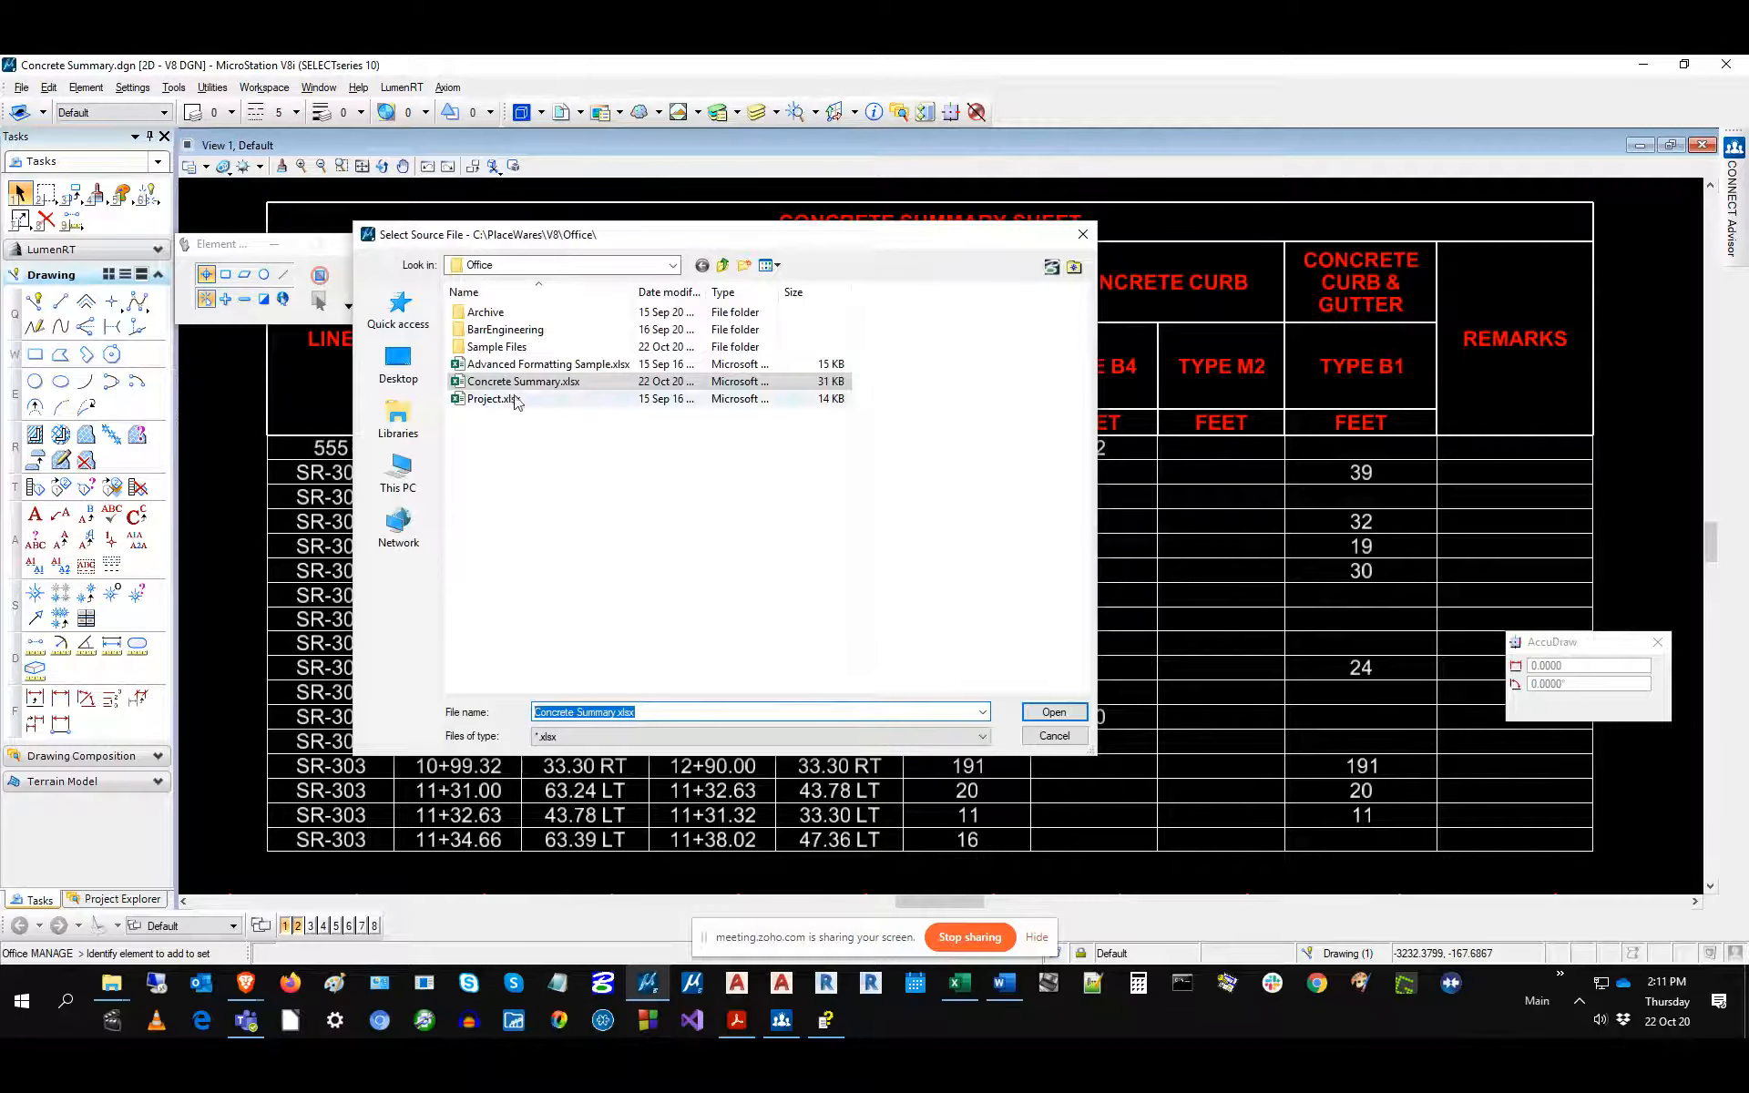
click(1055, 736)
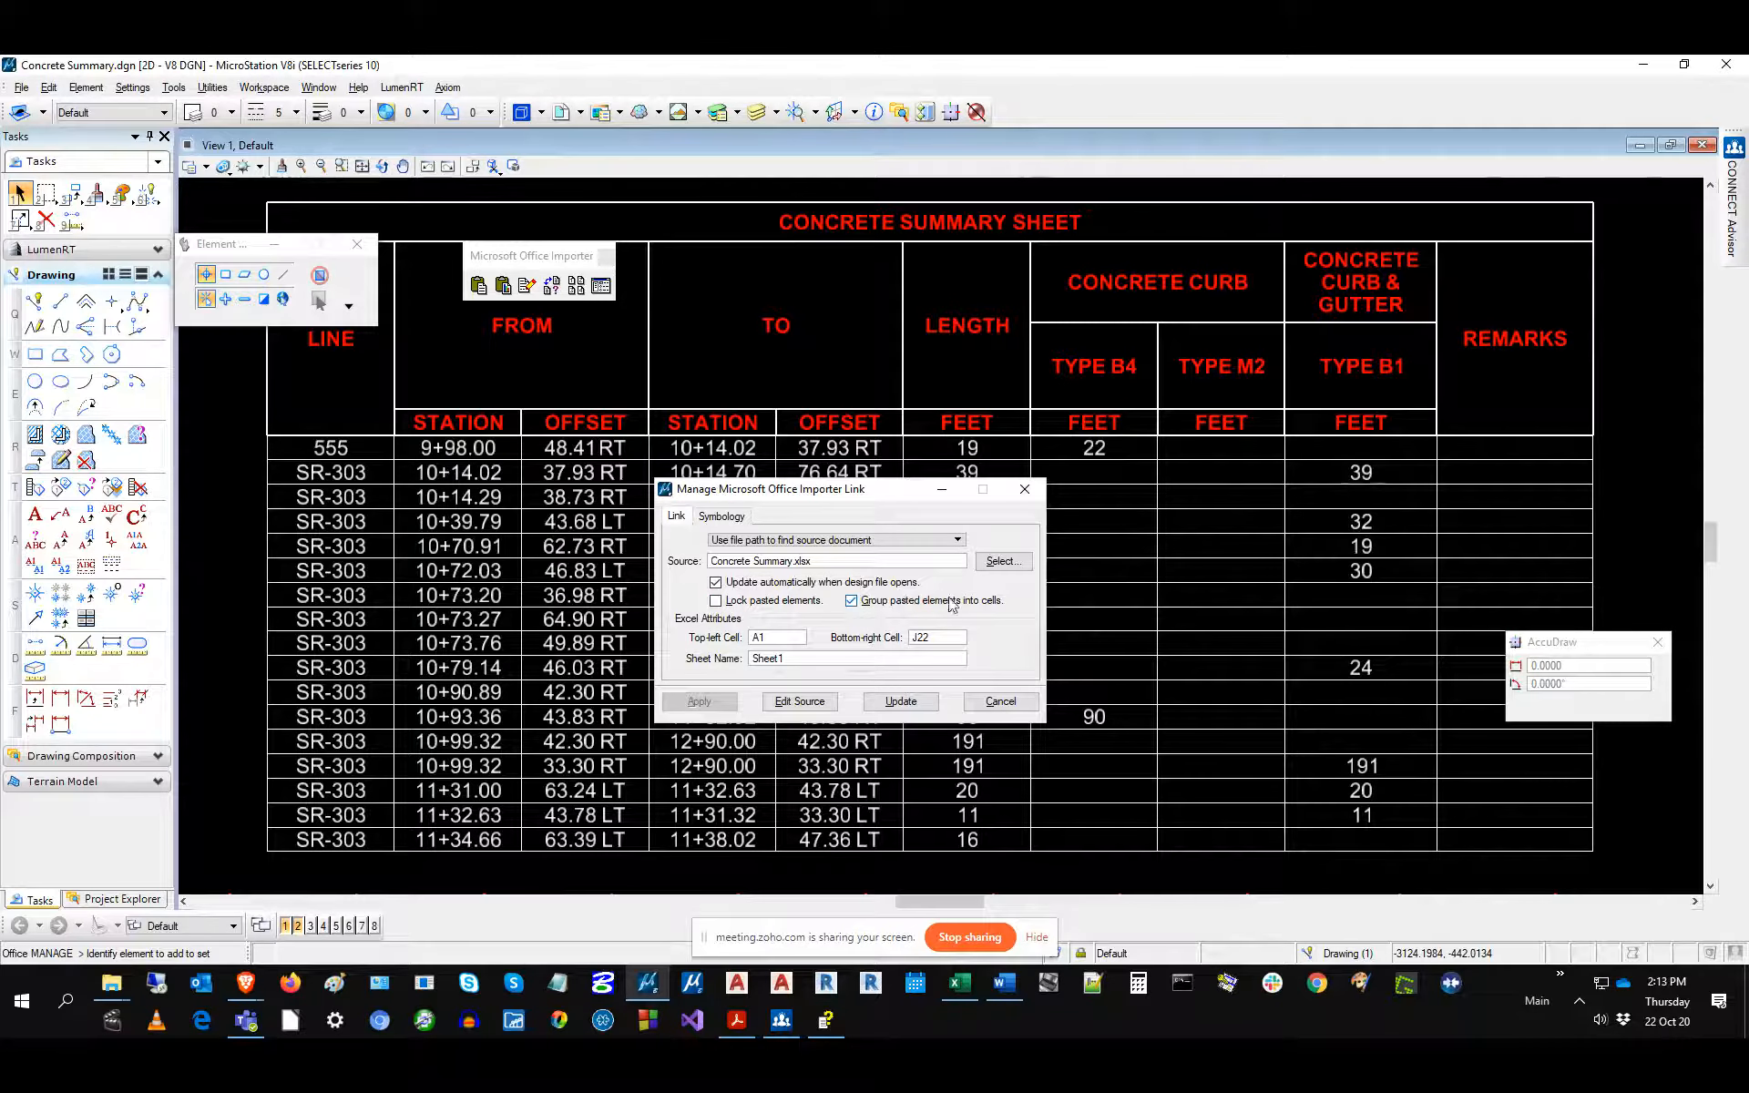
Review the link's option for grouping pasted elements into cells and its top-left and bottom-right cell settings.
click(852, 602)
click(771, 640)
key(Tab)
click(945, 638)
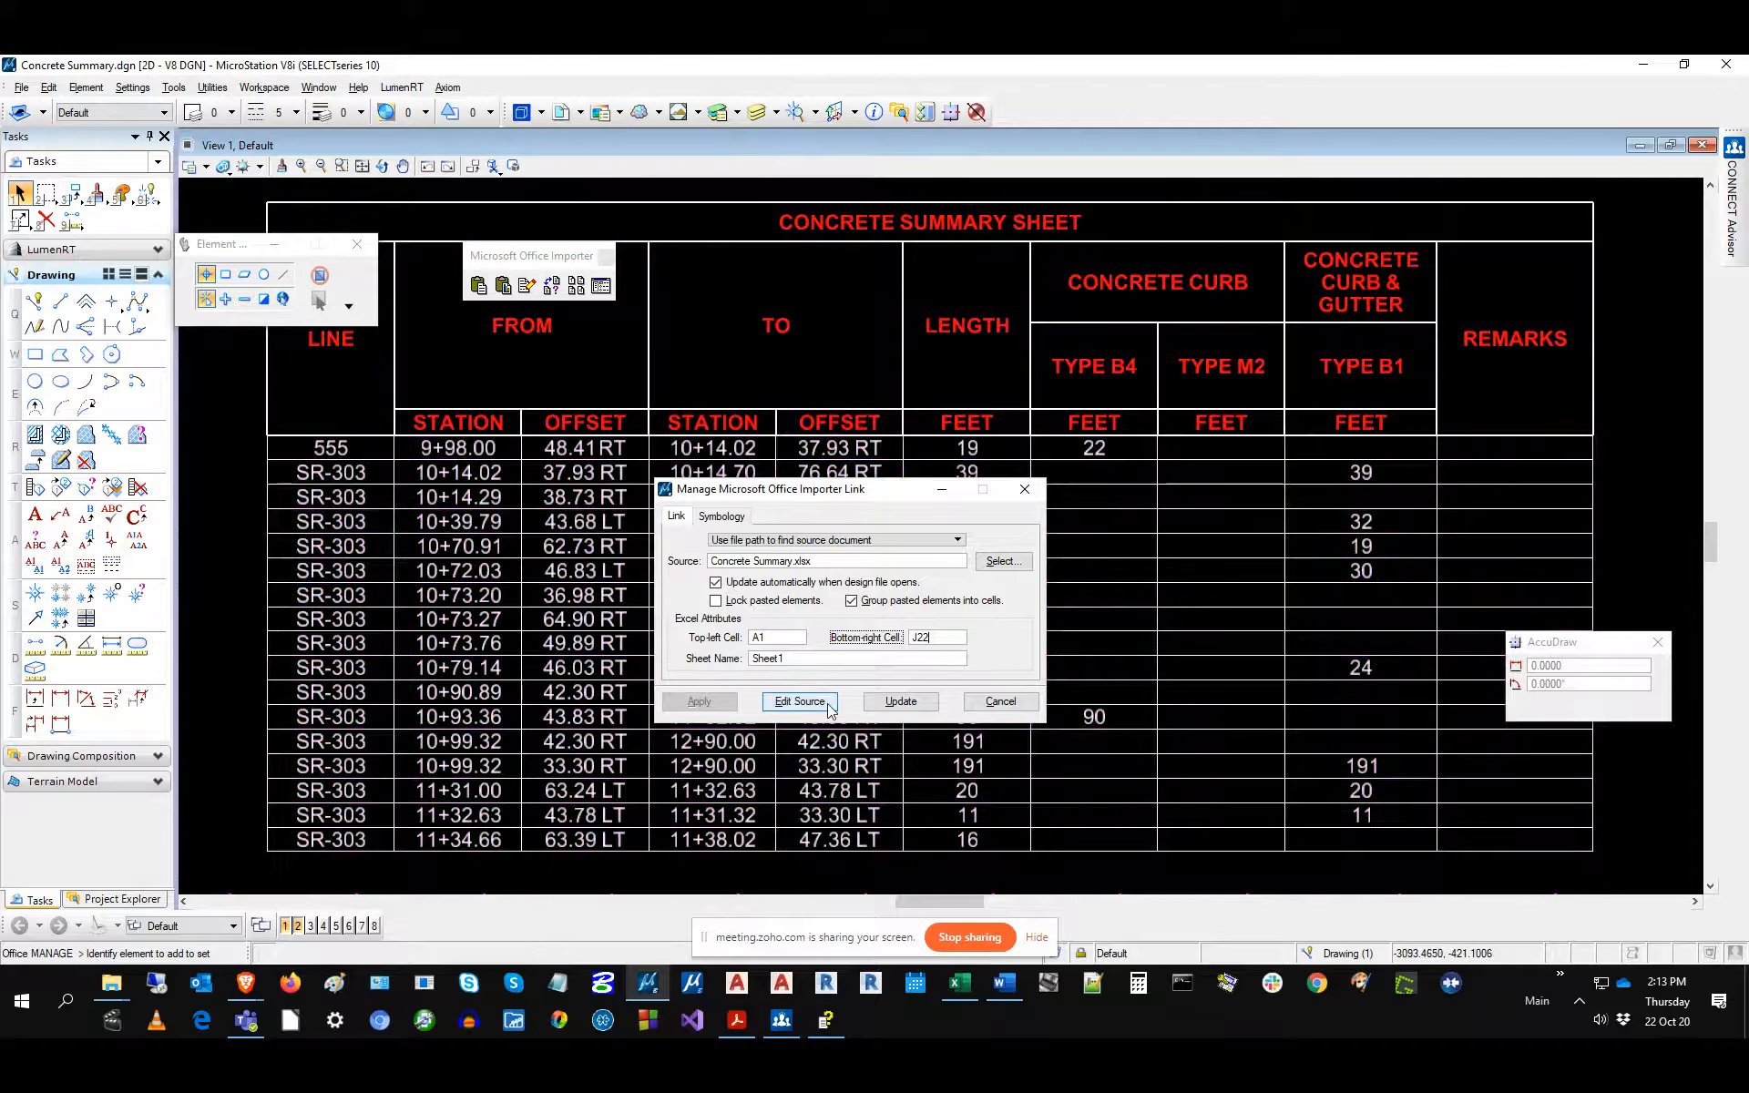
Open the link's source workbook for editing, insert a new column before column B, and save the workbook.
click(799, 700)
click(191, 289)
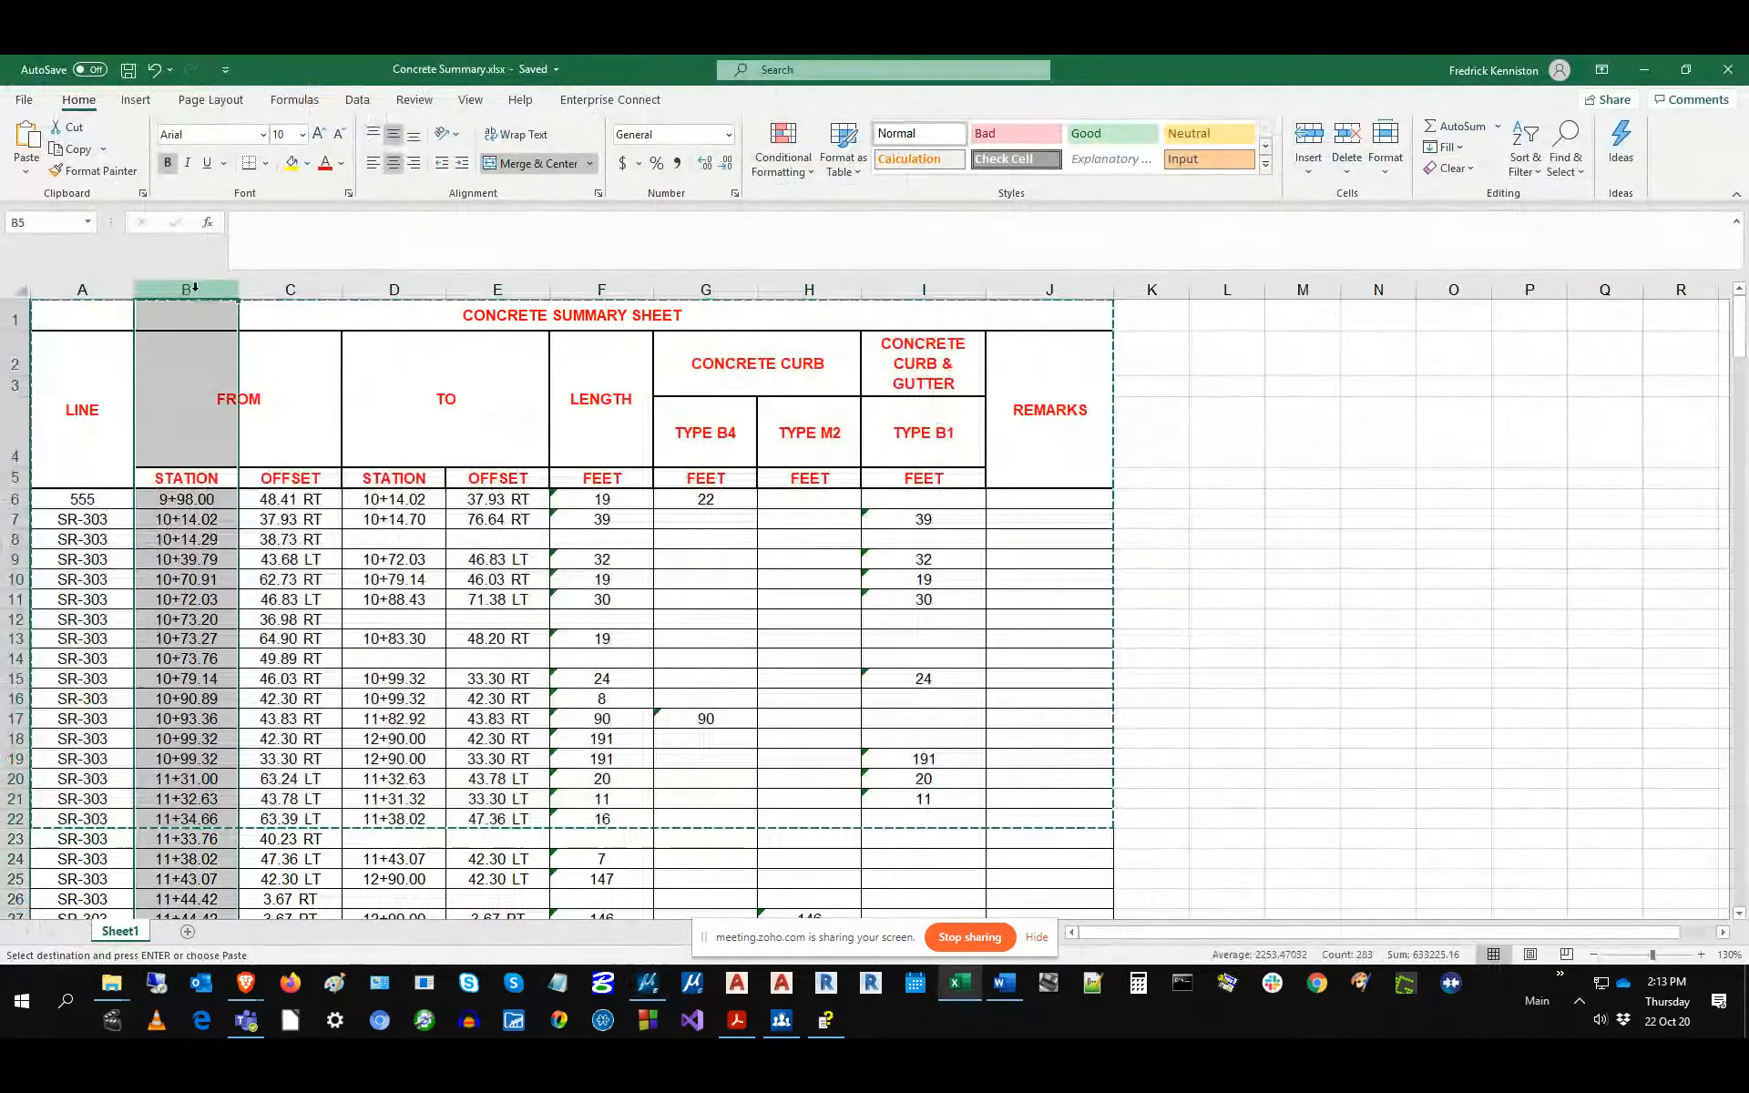
right_click(197, 292)
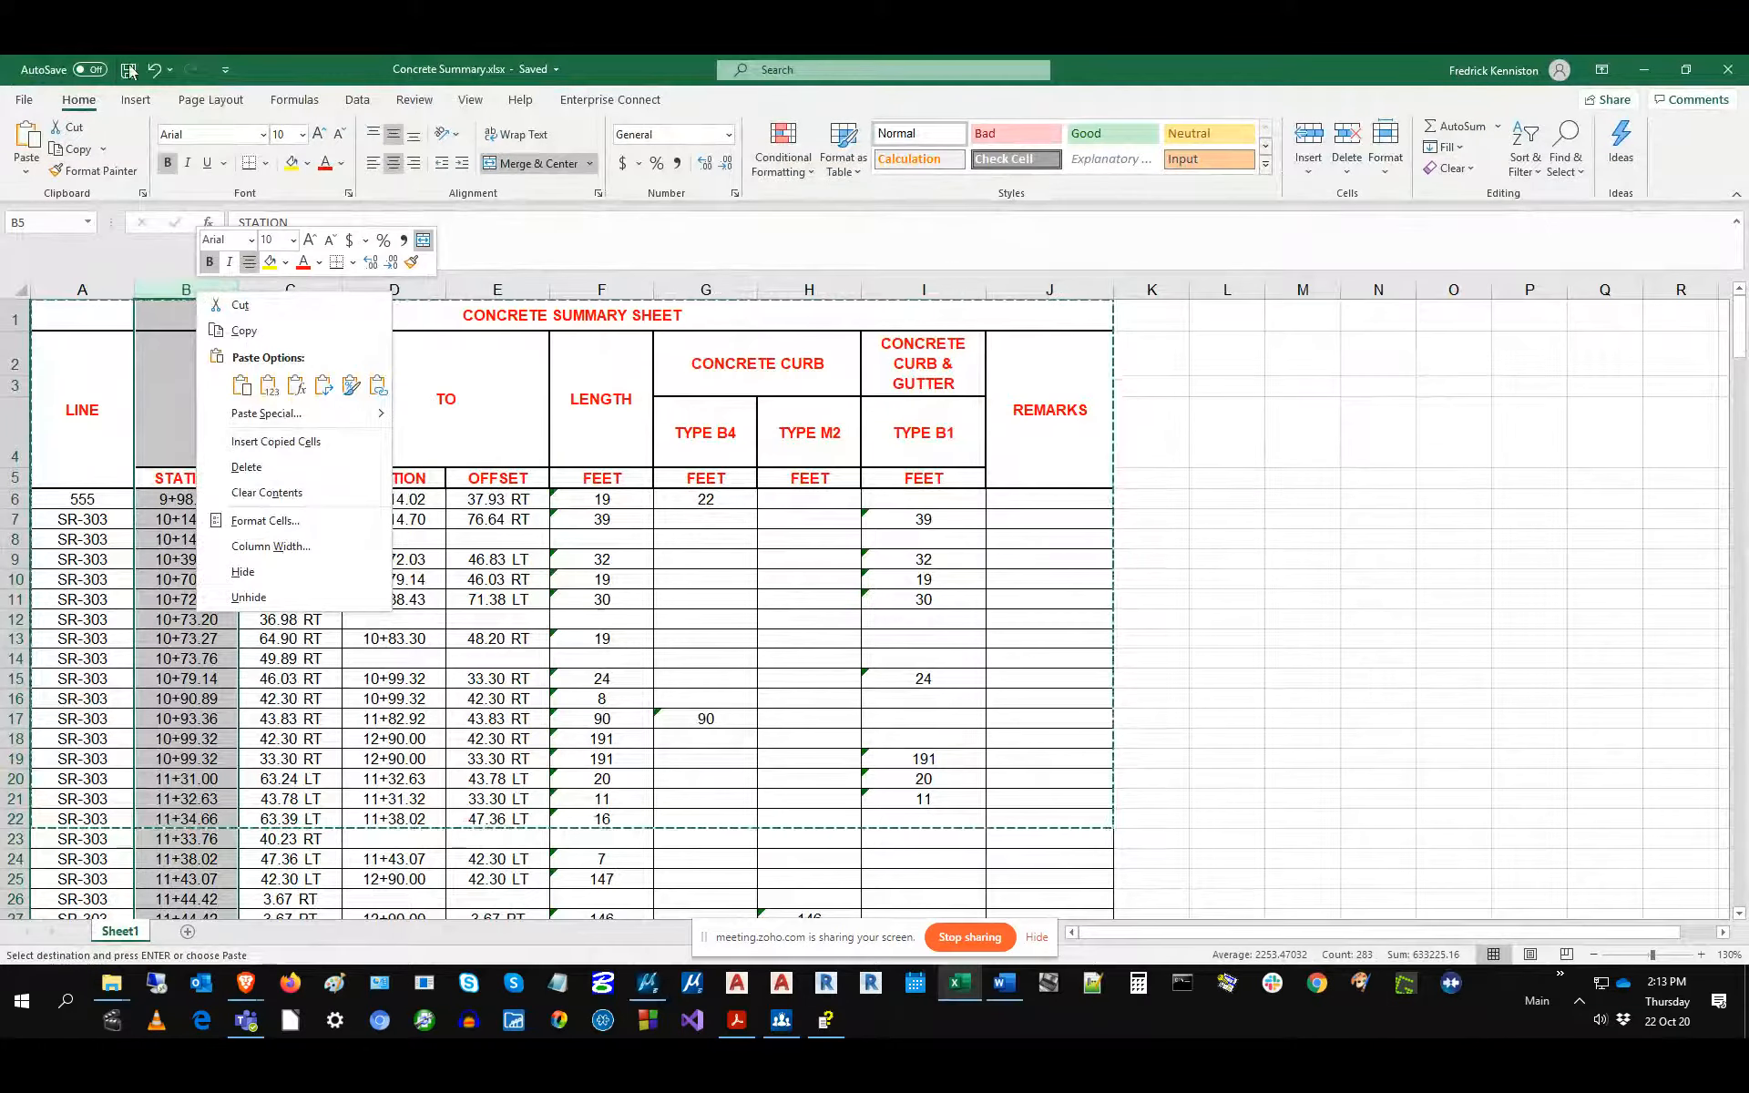
key(Escape)
key(Escape)
right_click(187, 290)
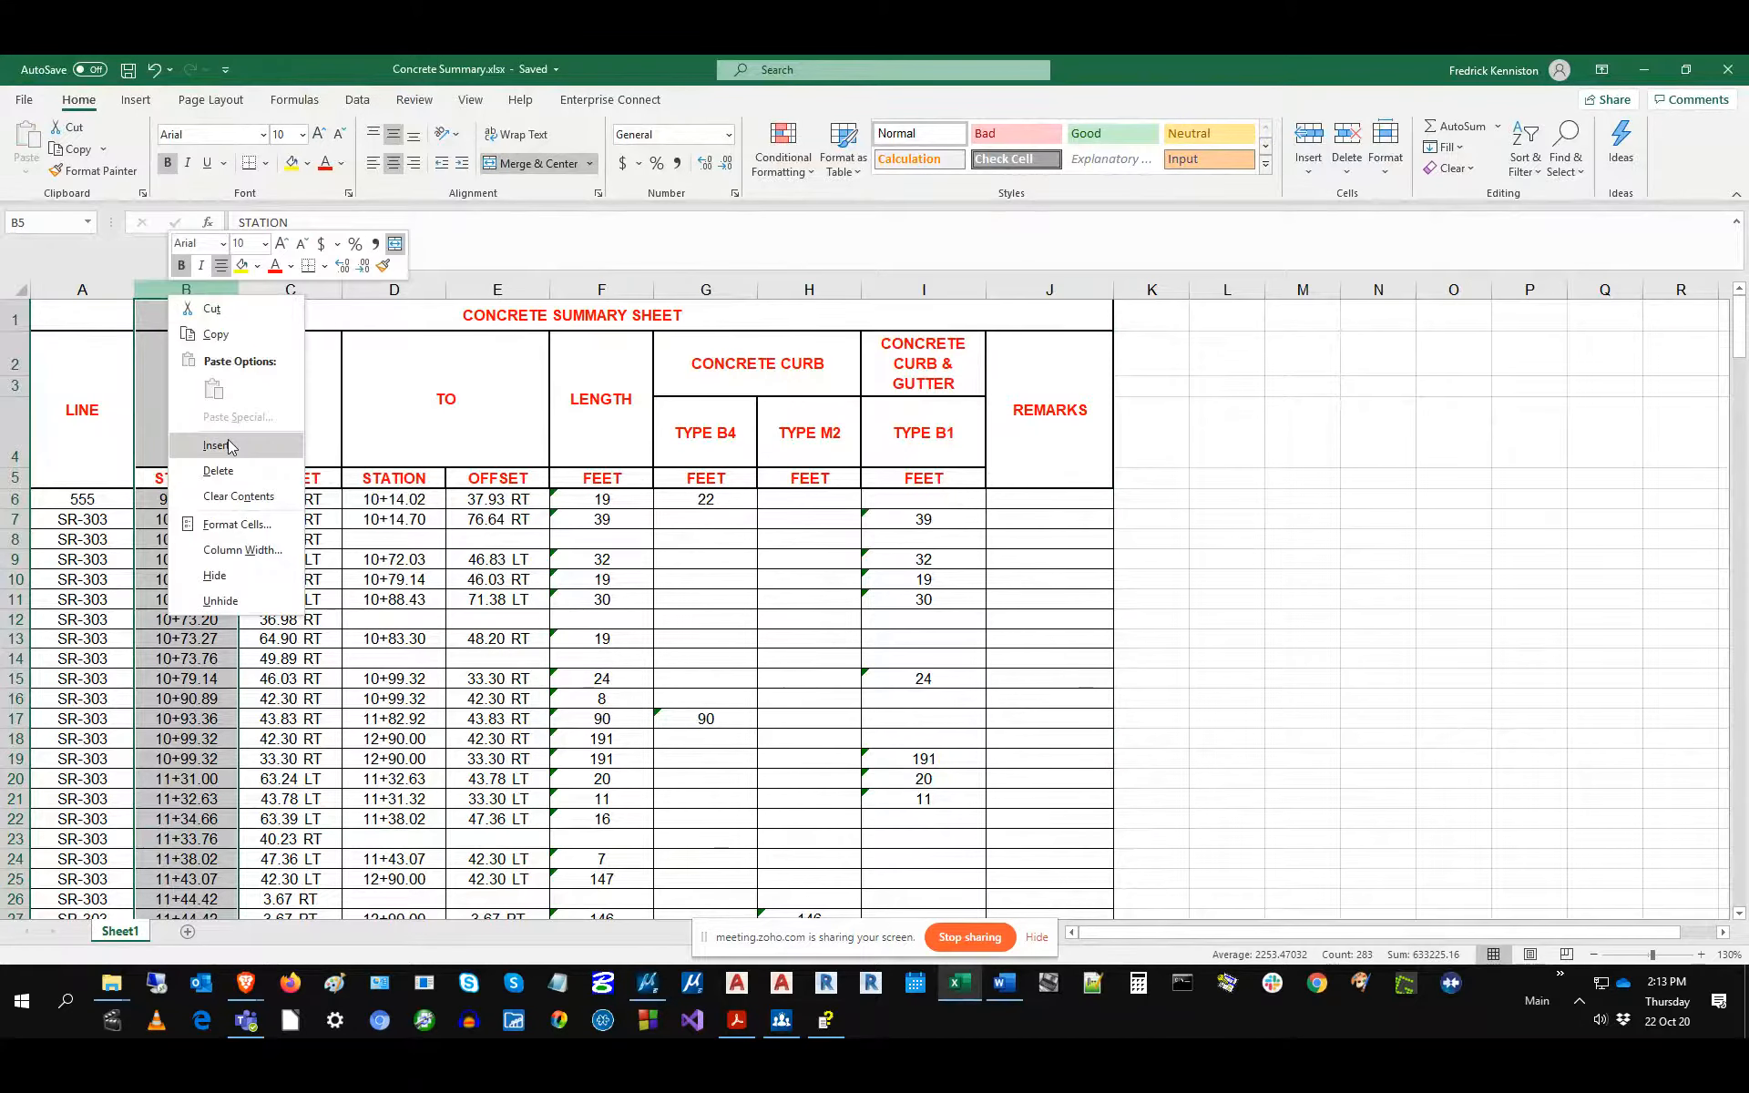
click(211, 439)
click(129, 69)
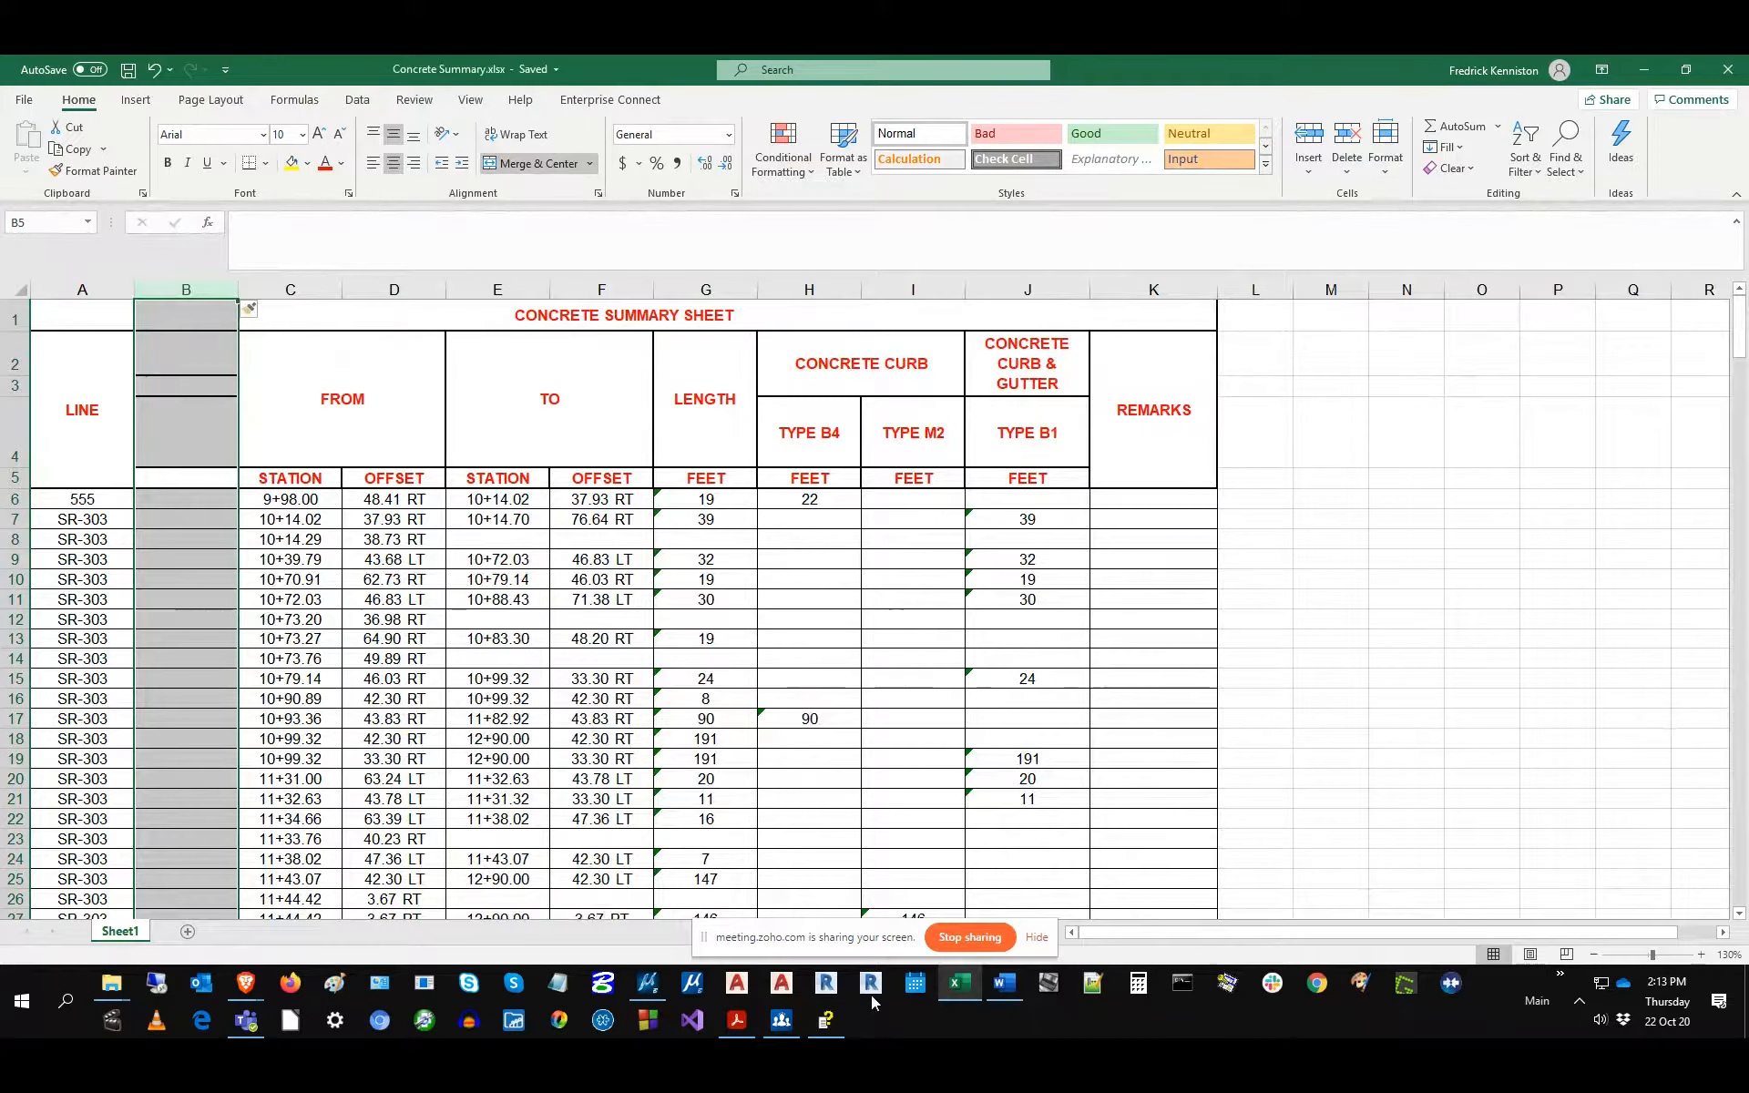
Switch back to MicroStation and update the pasted table from its edited source workbook.
click(654, 985)
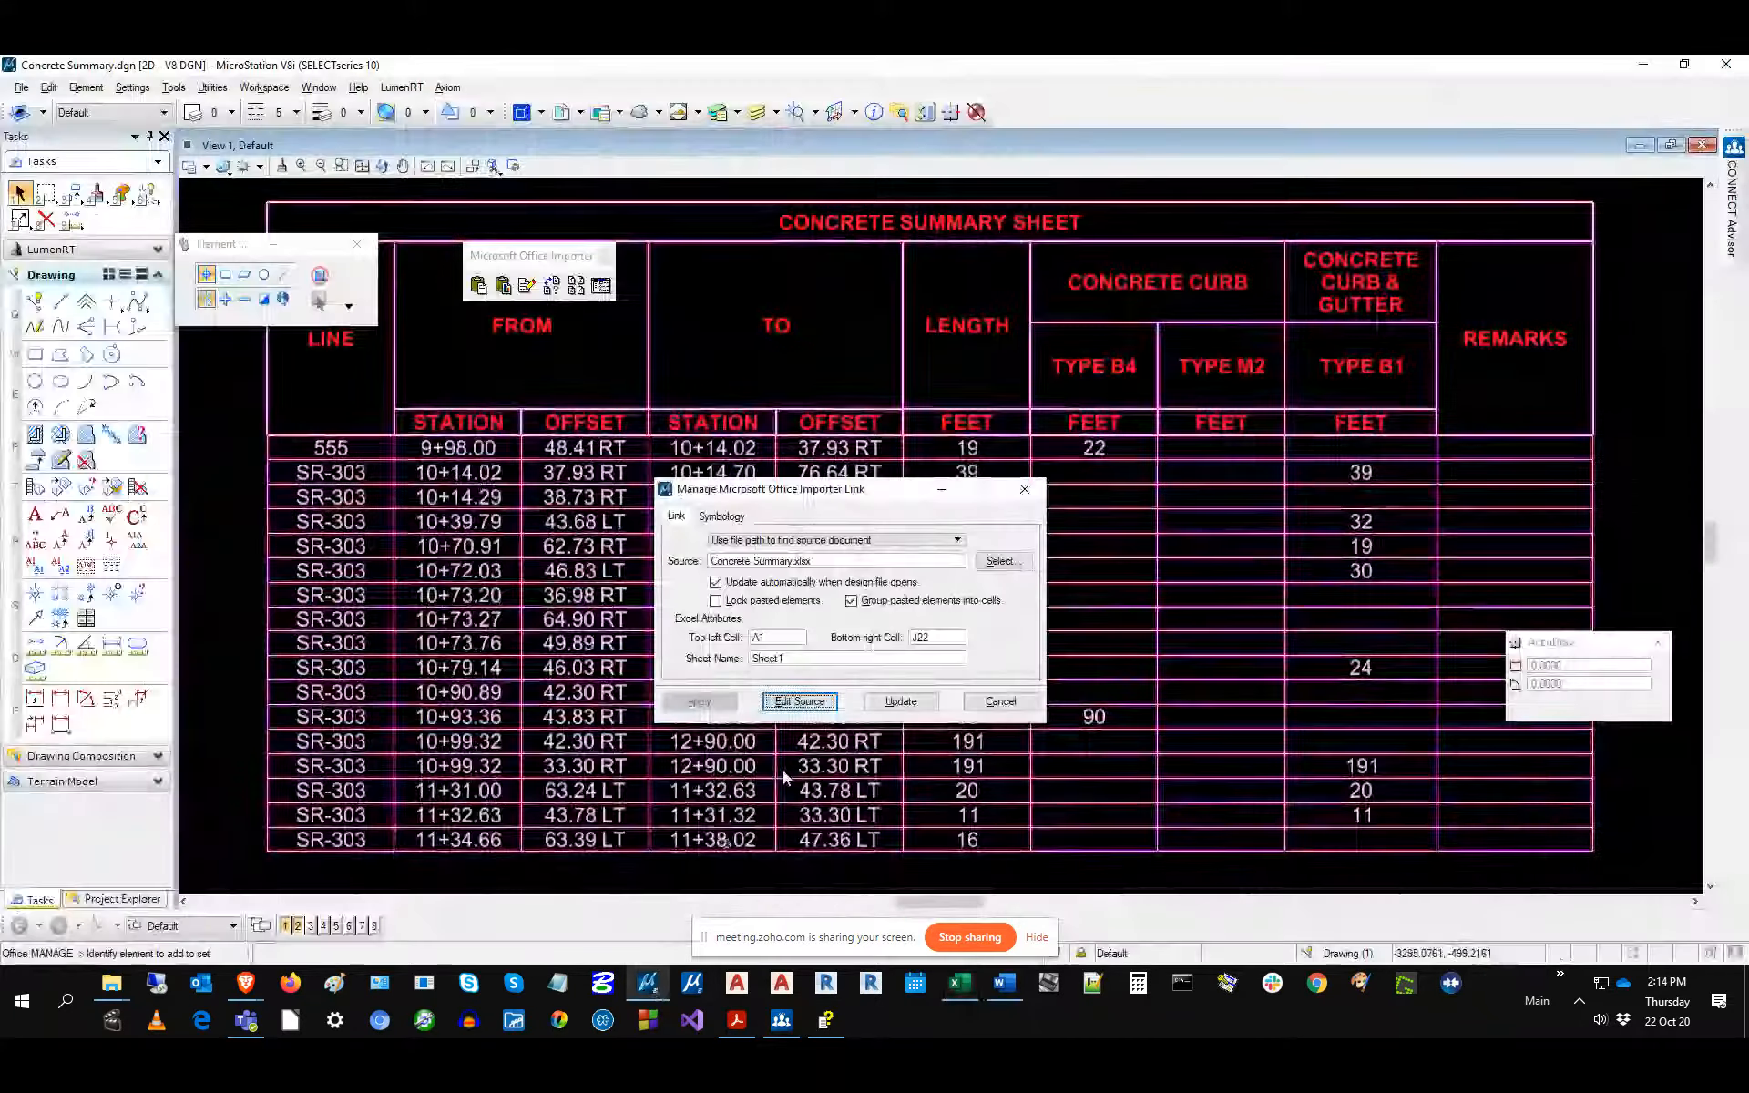
click(873, 708)
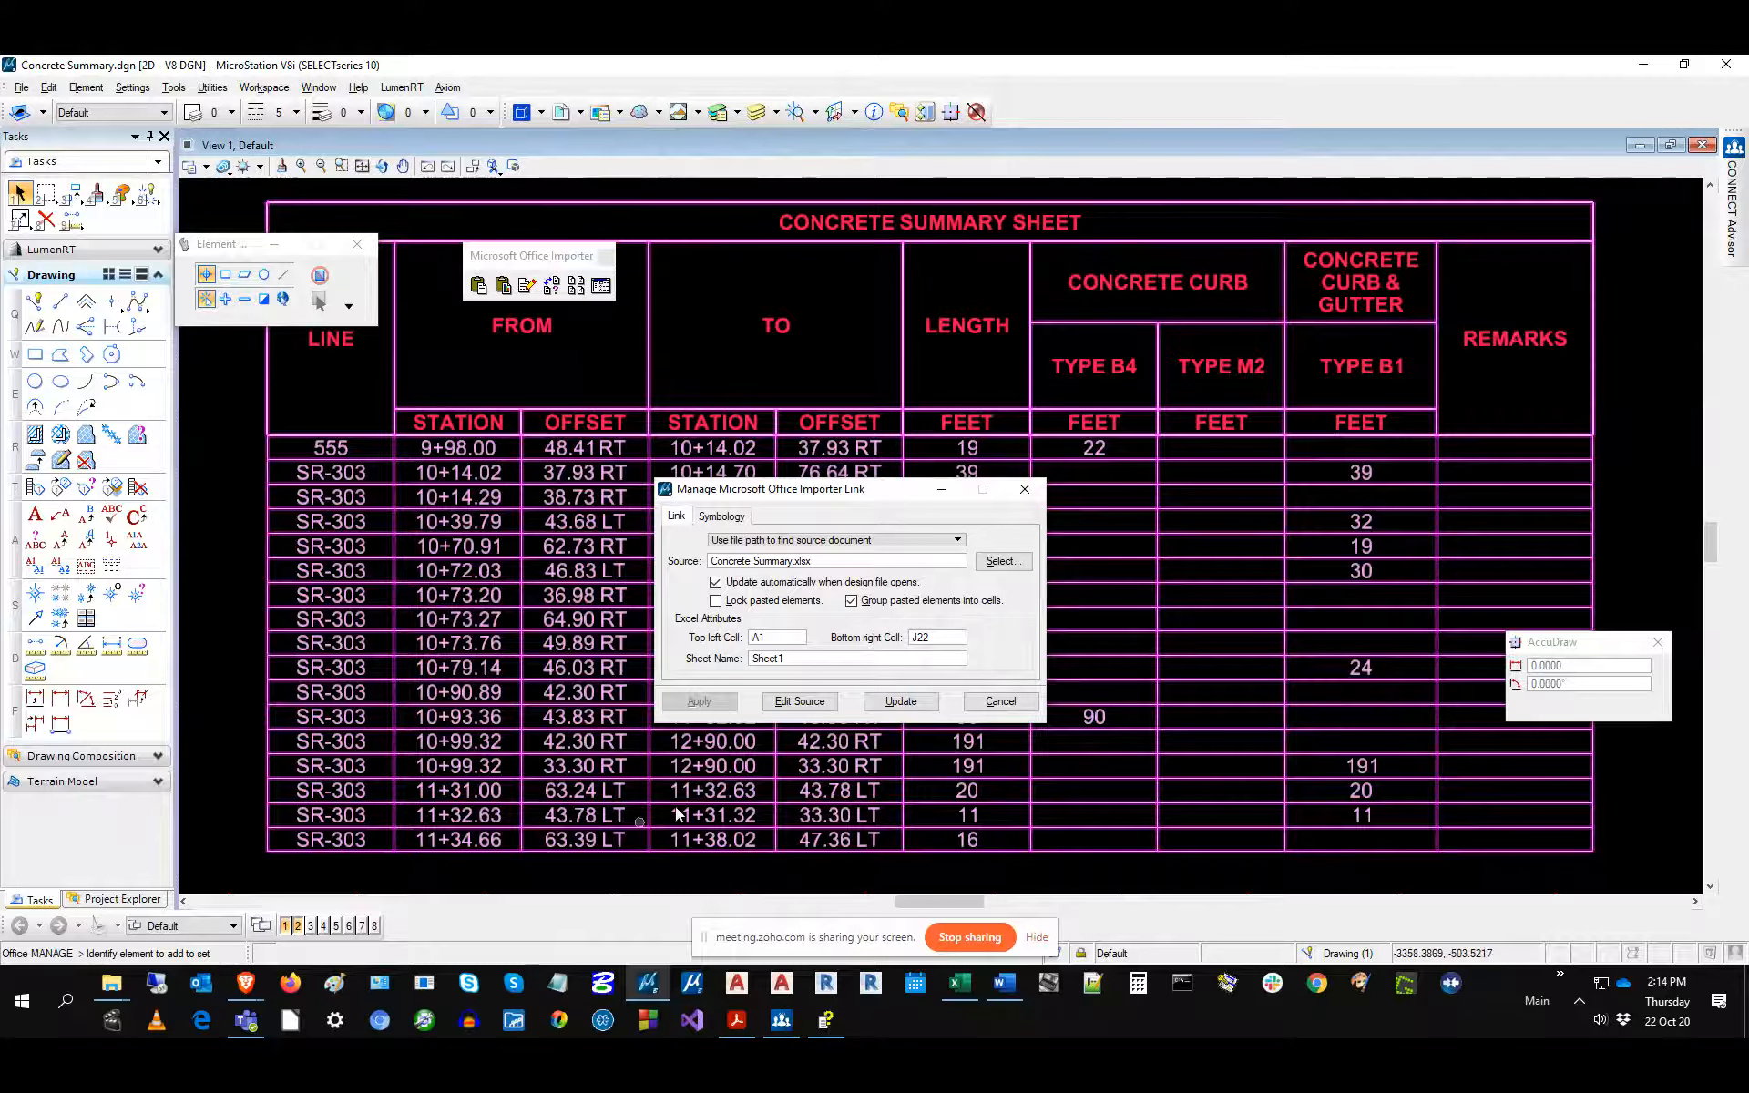
click(898, 702)
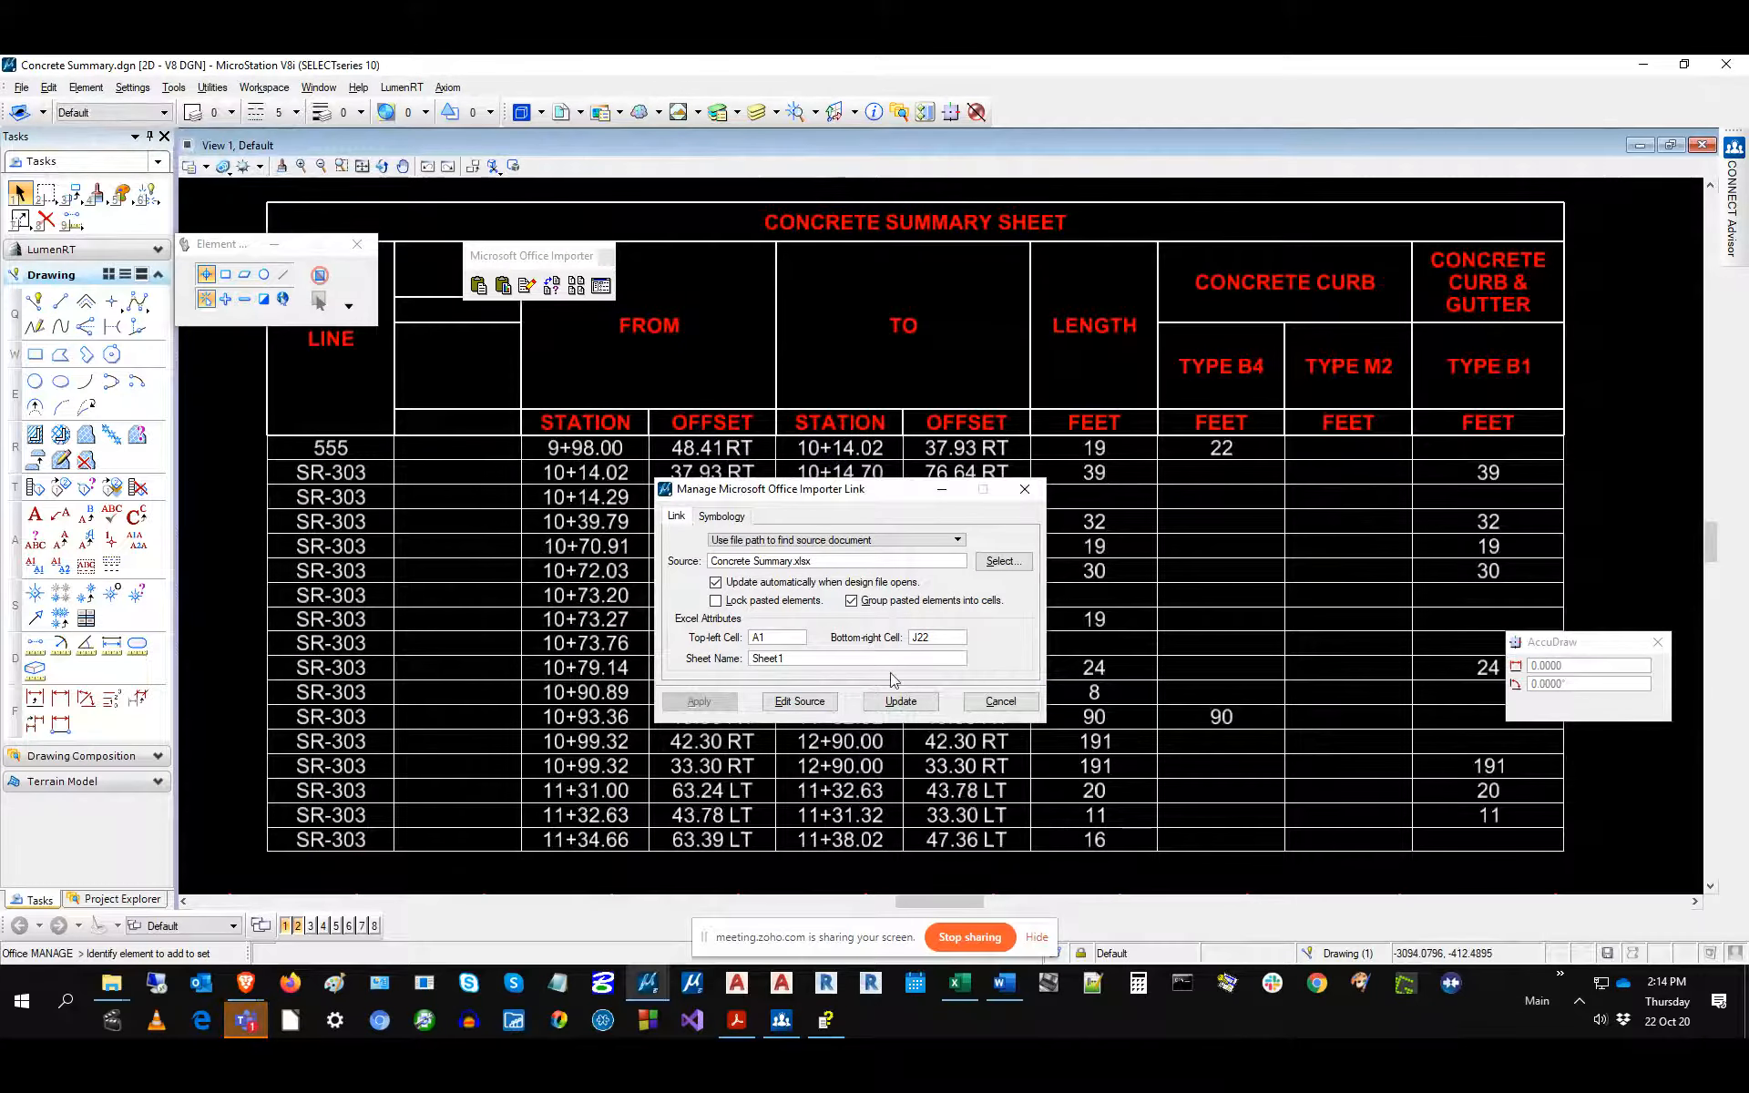
Set the link's bottom-right cell to k22, apply it to the pasted table, and close the link management dialog.
click(919, 637)
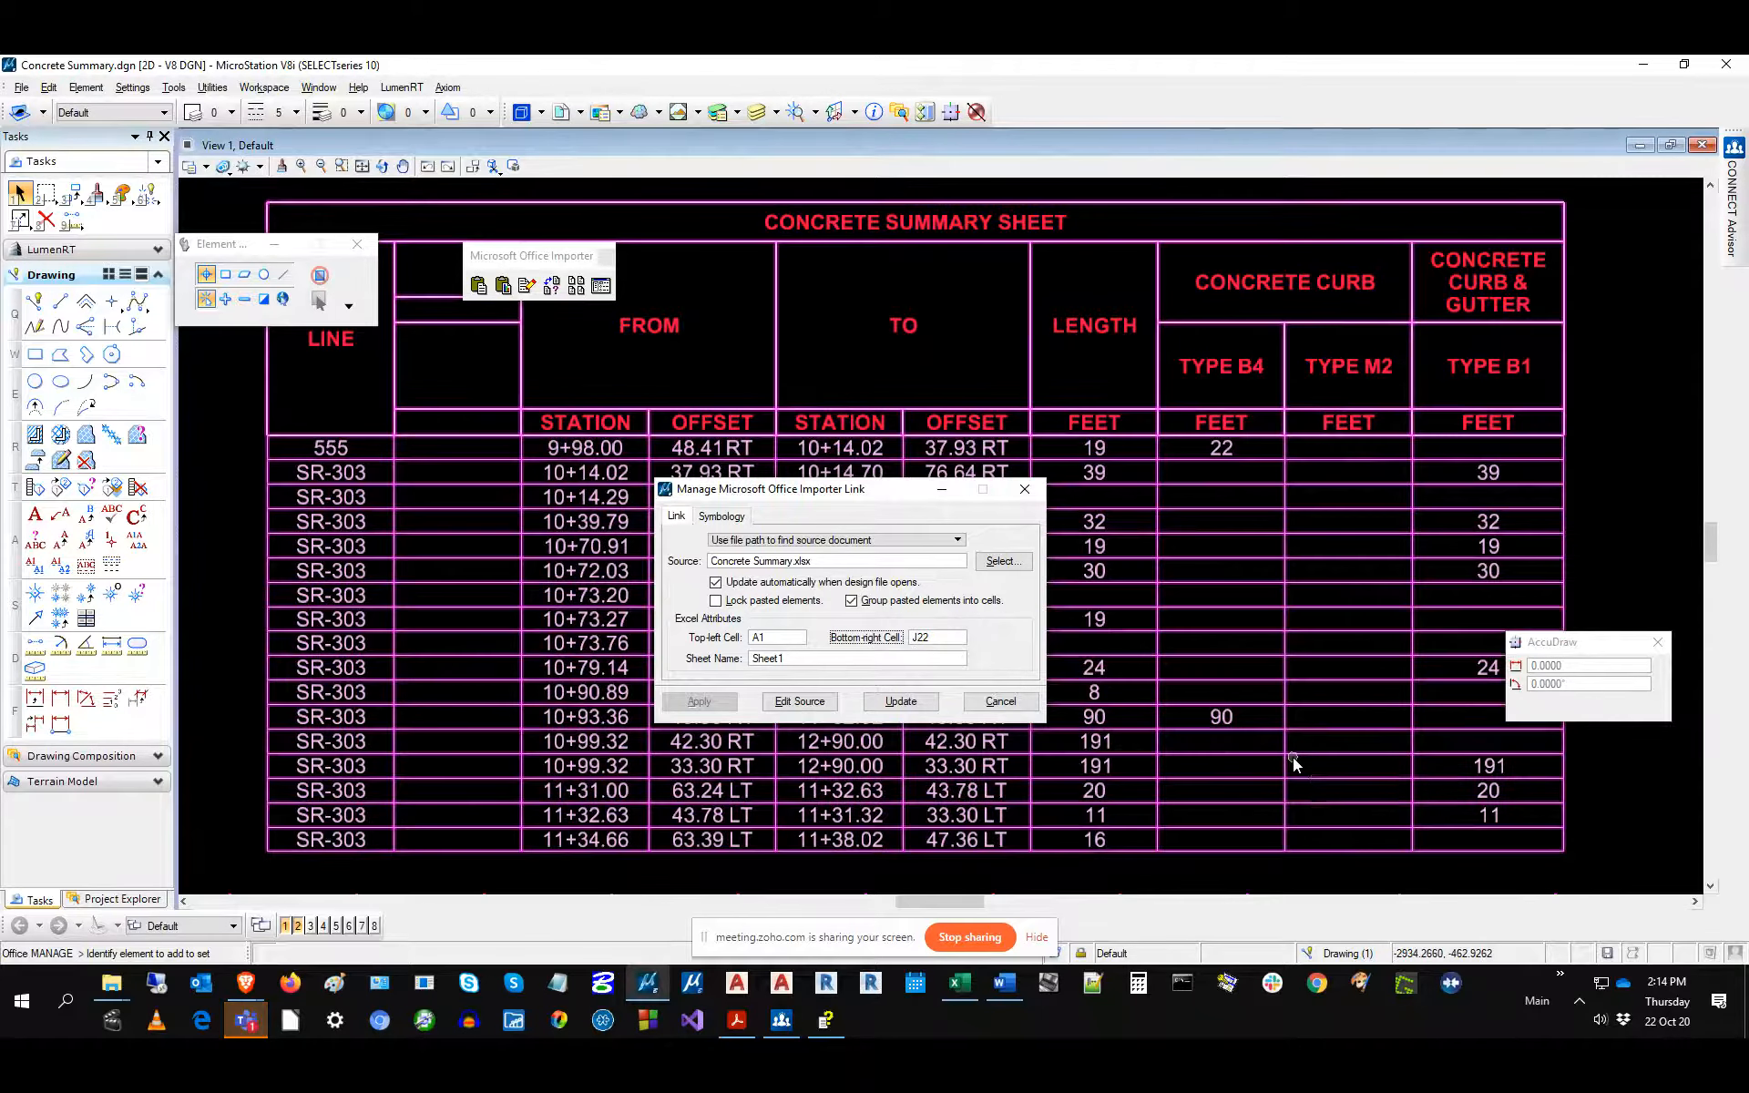
key(BackSpace)
text(k)
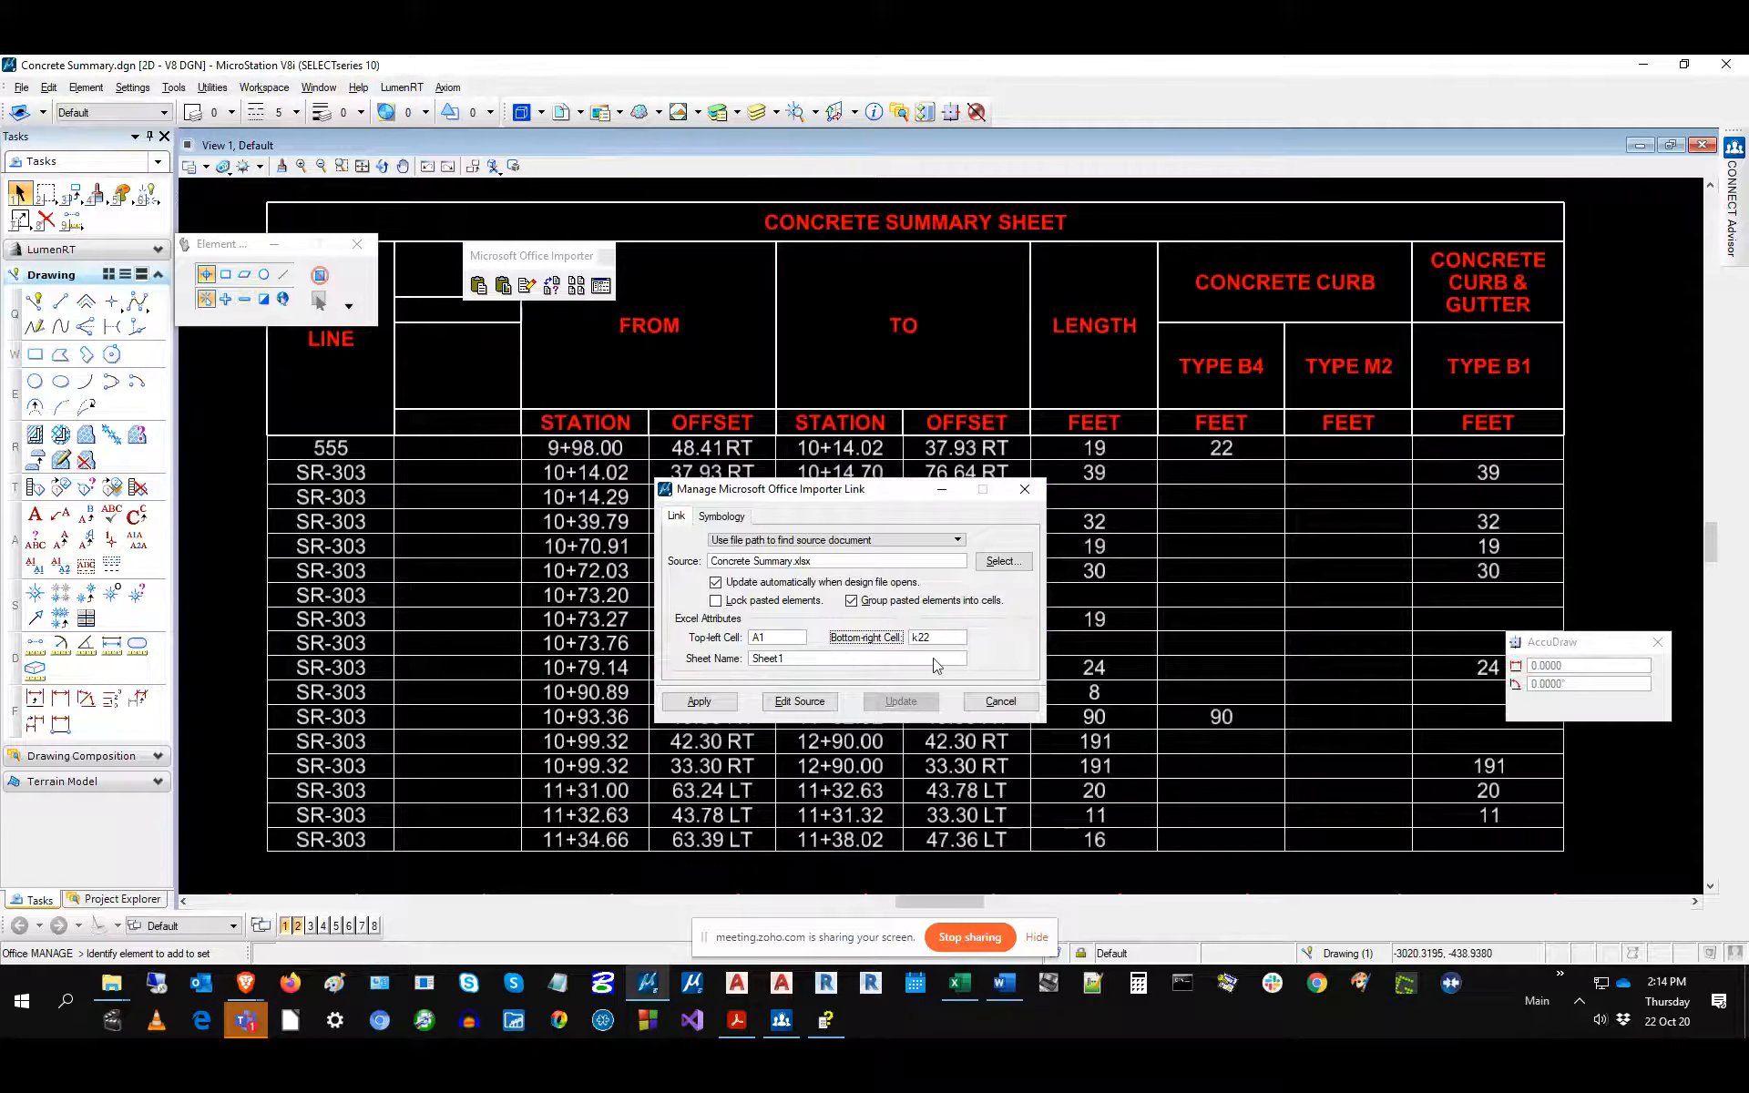
key(Tab)
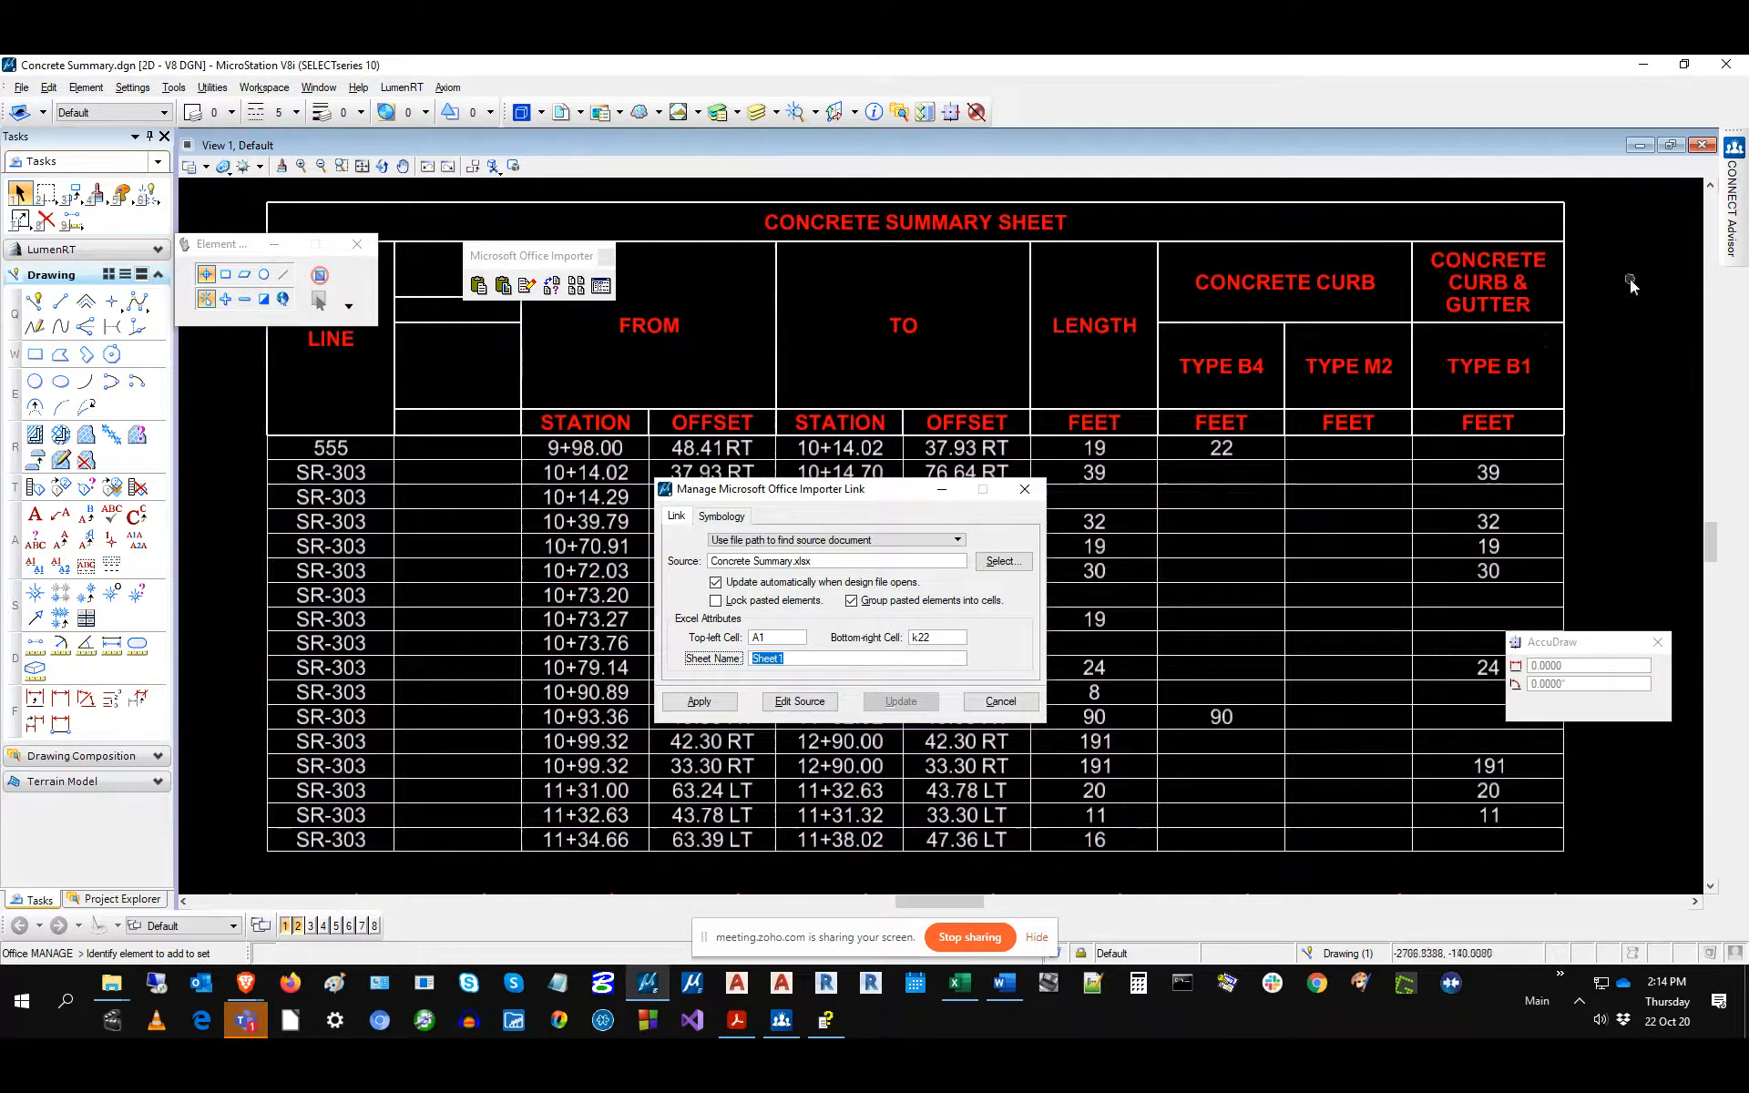
click(700, 702)
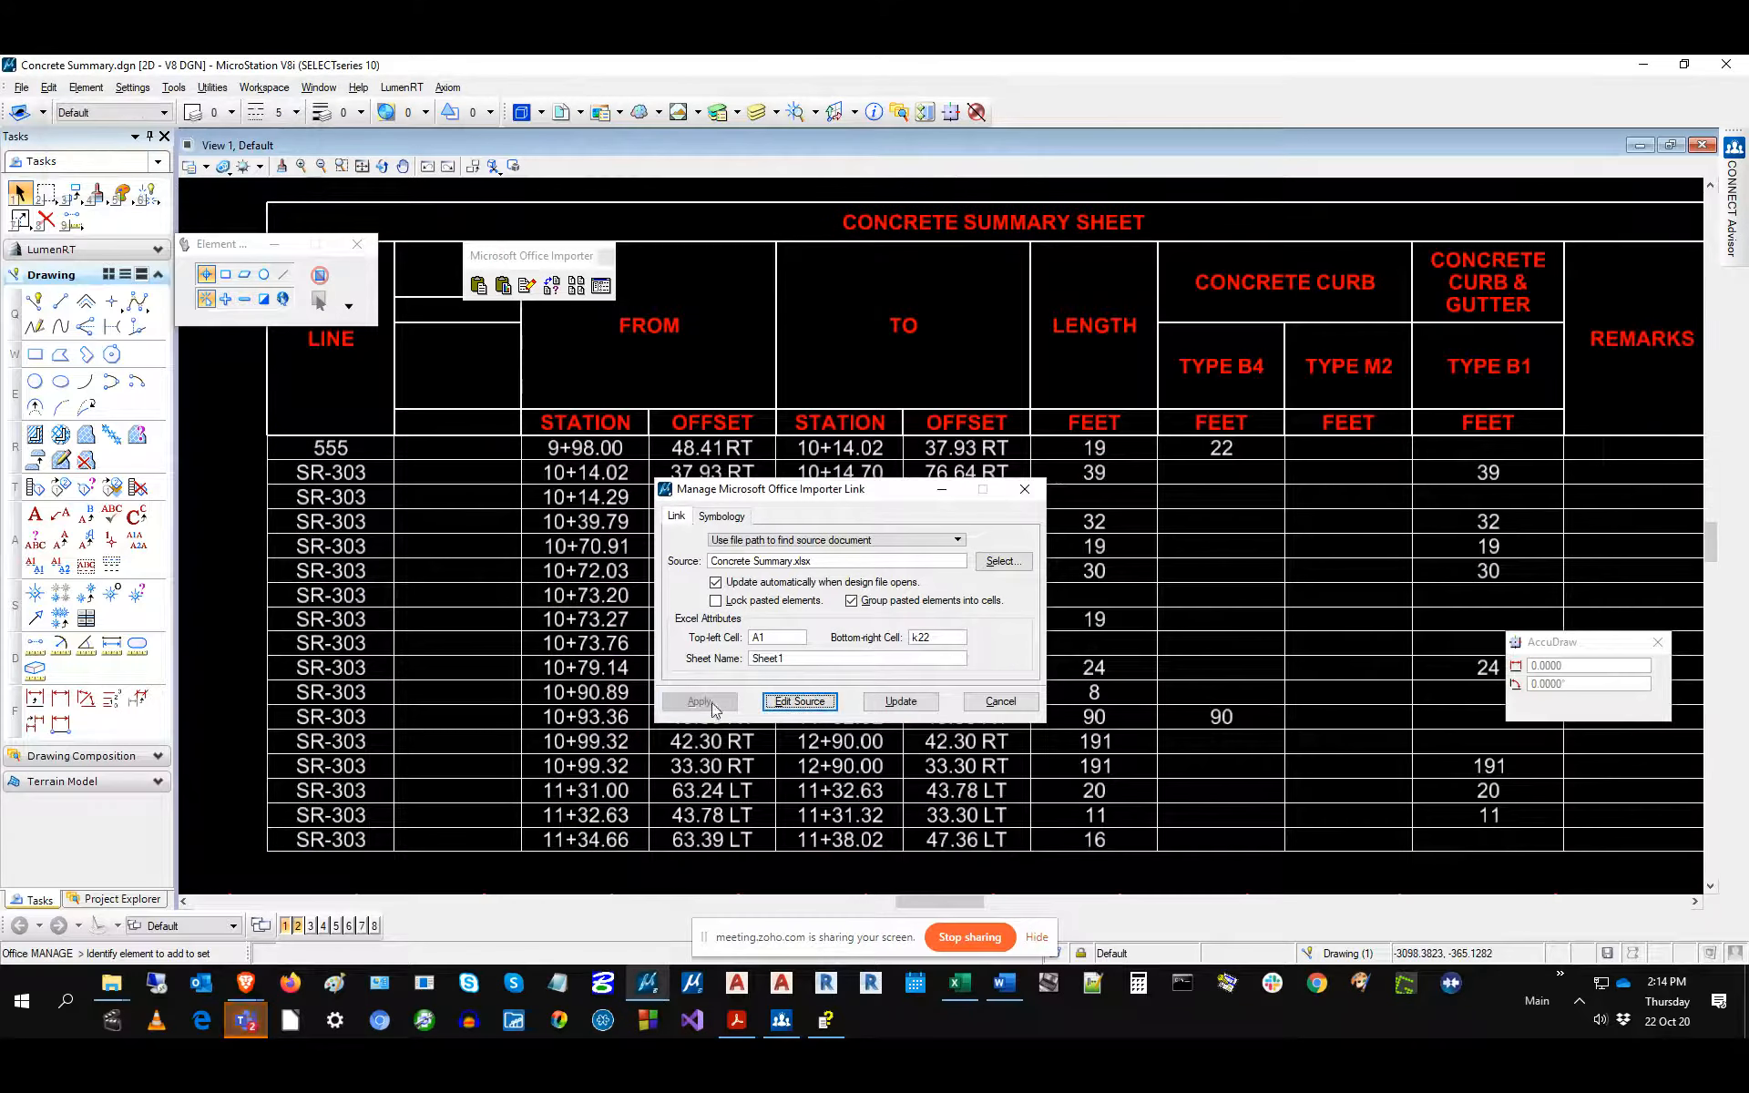
click(1694, 902)
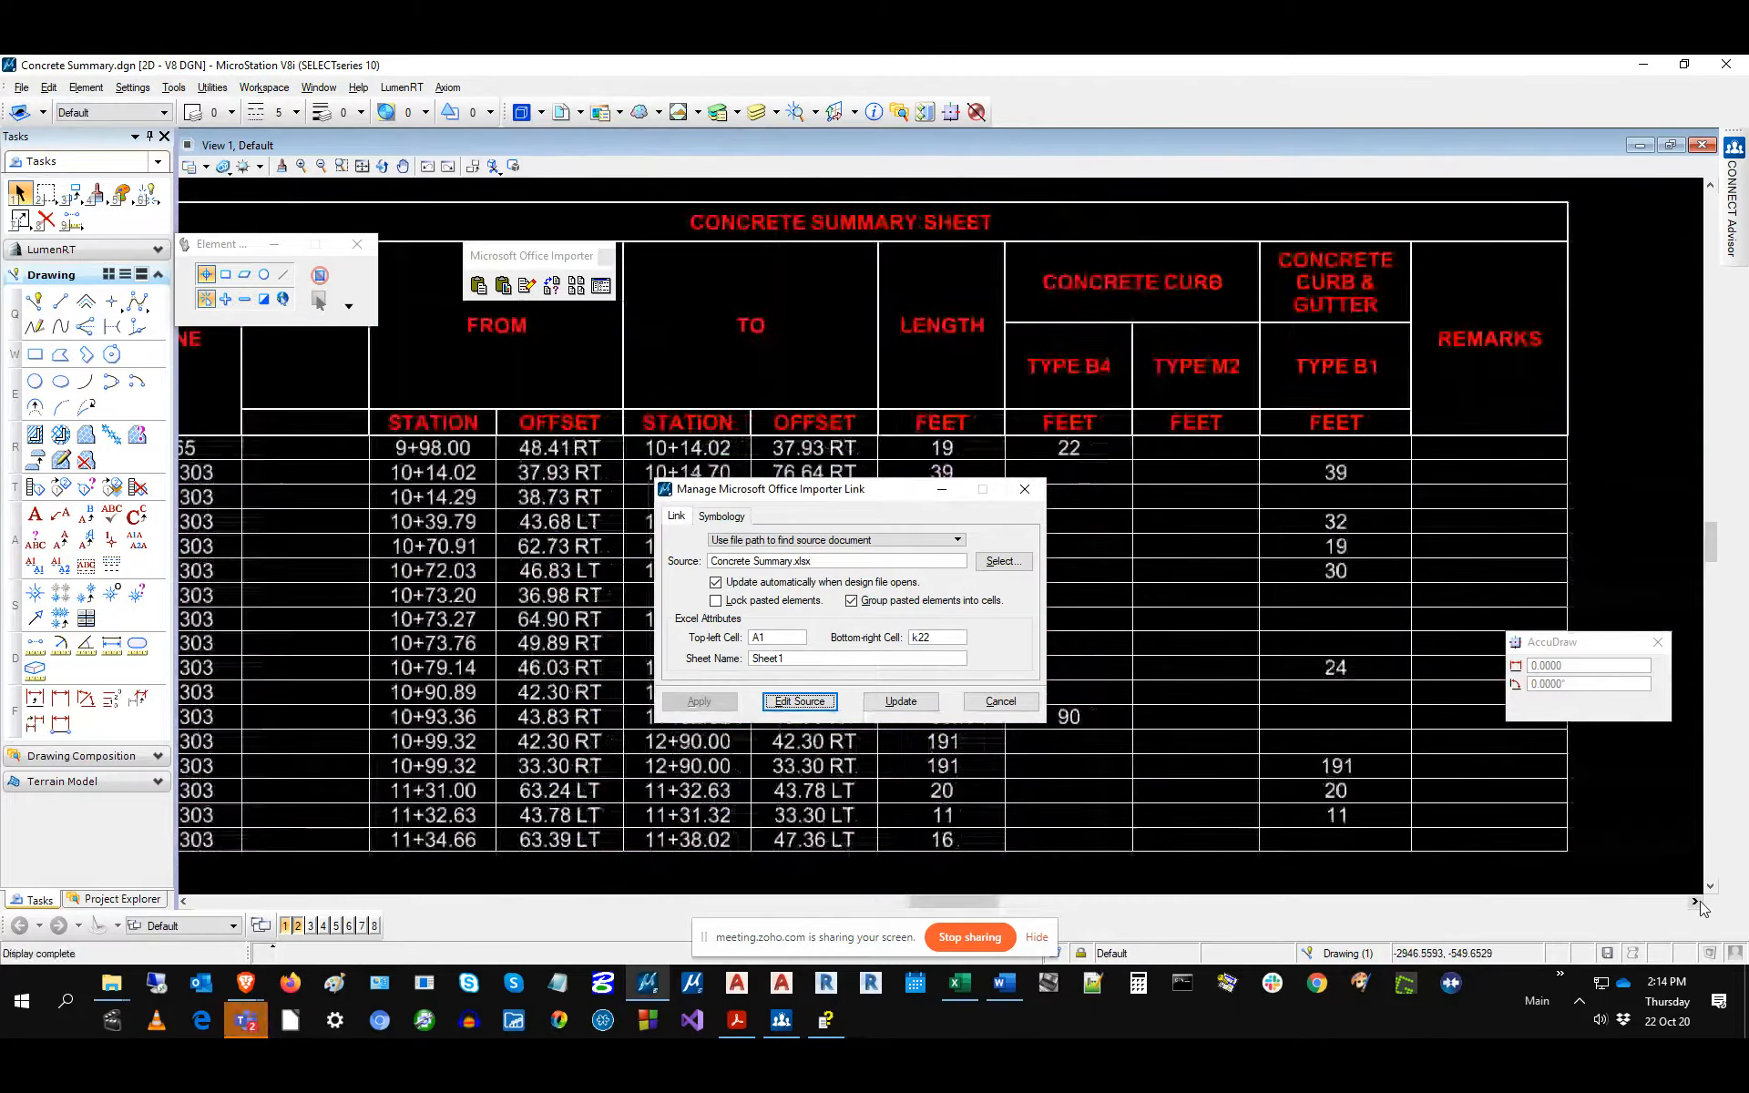
click(943, 637)
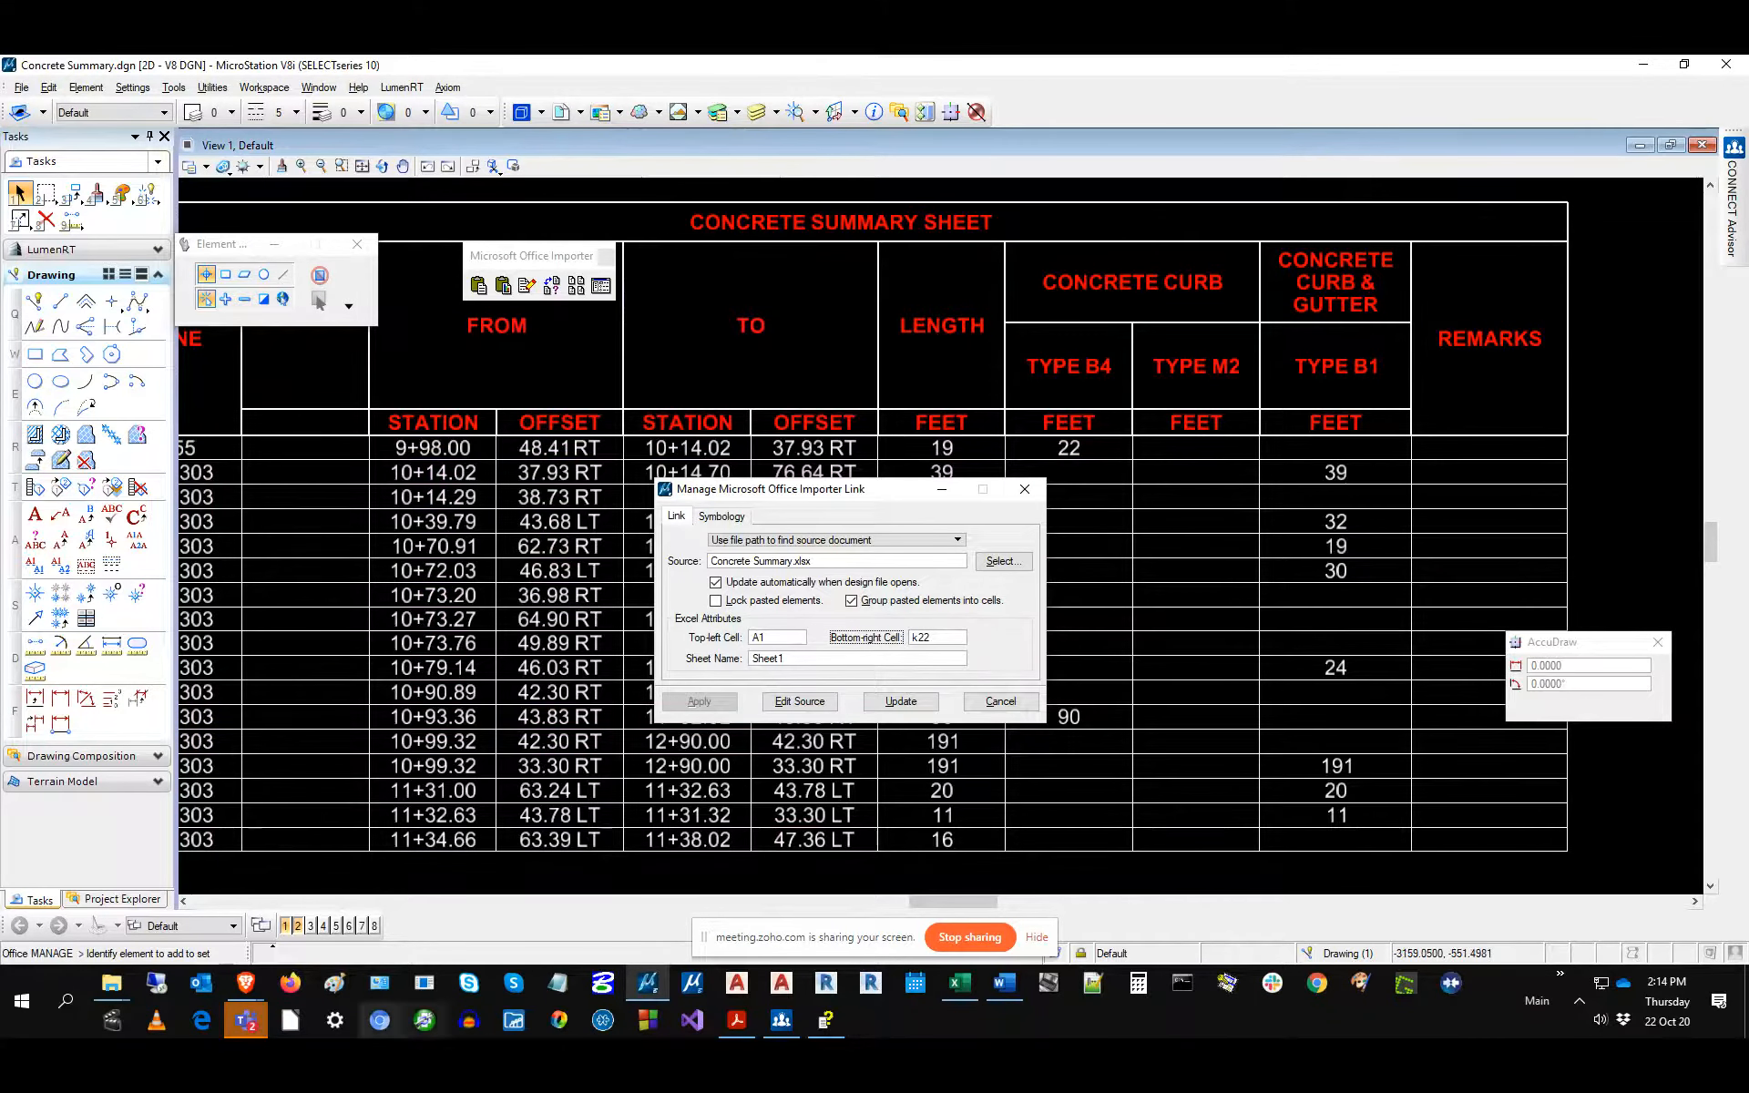
click(246, 1020)
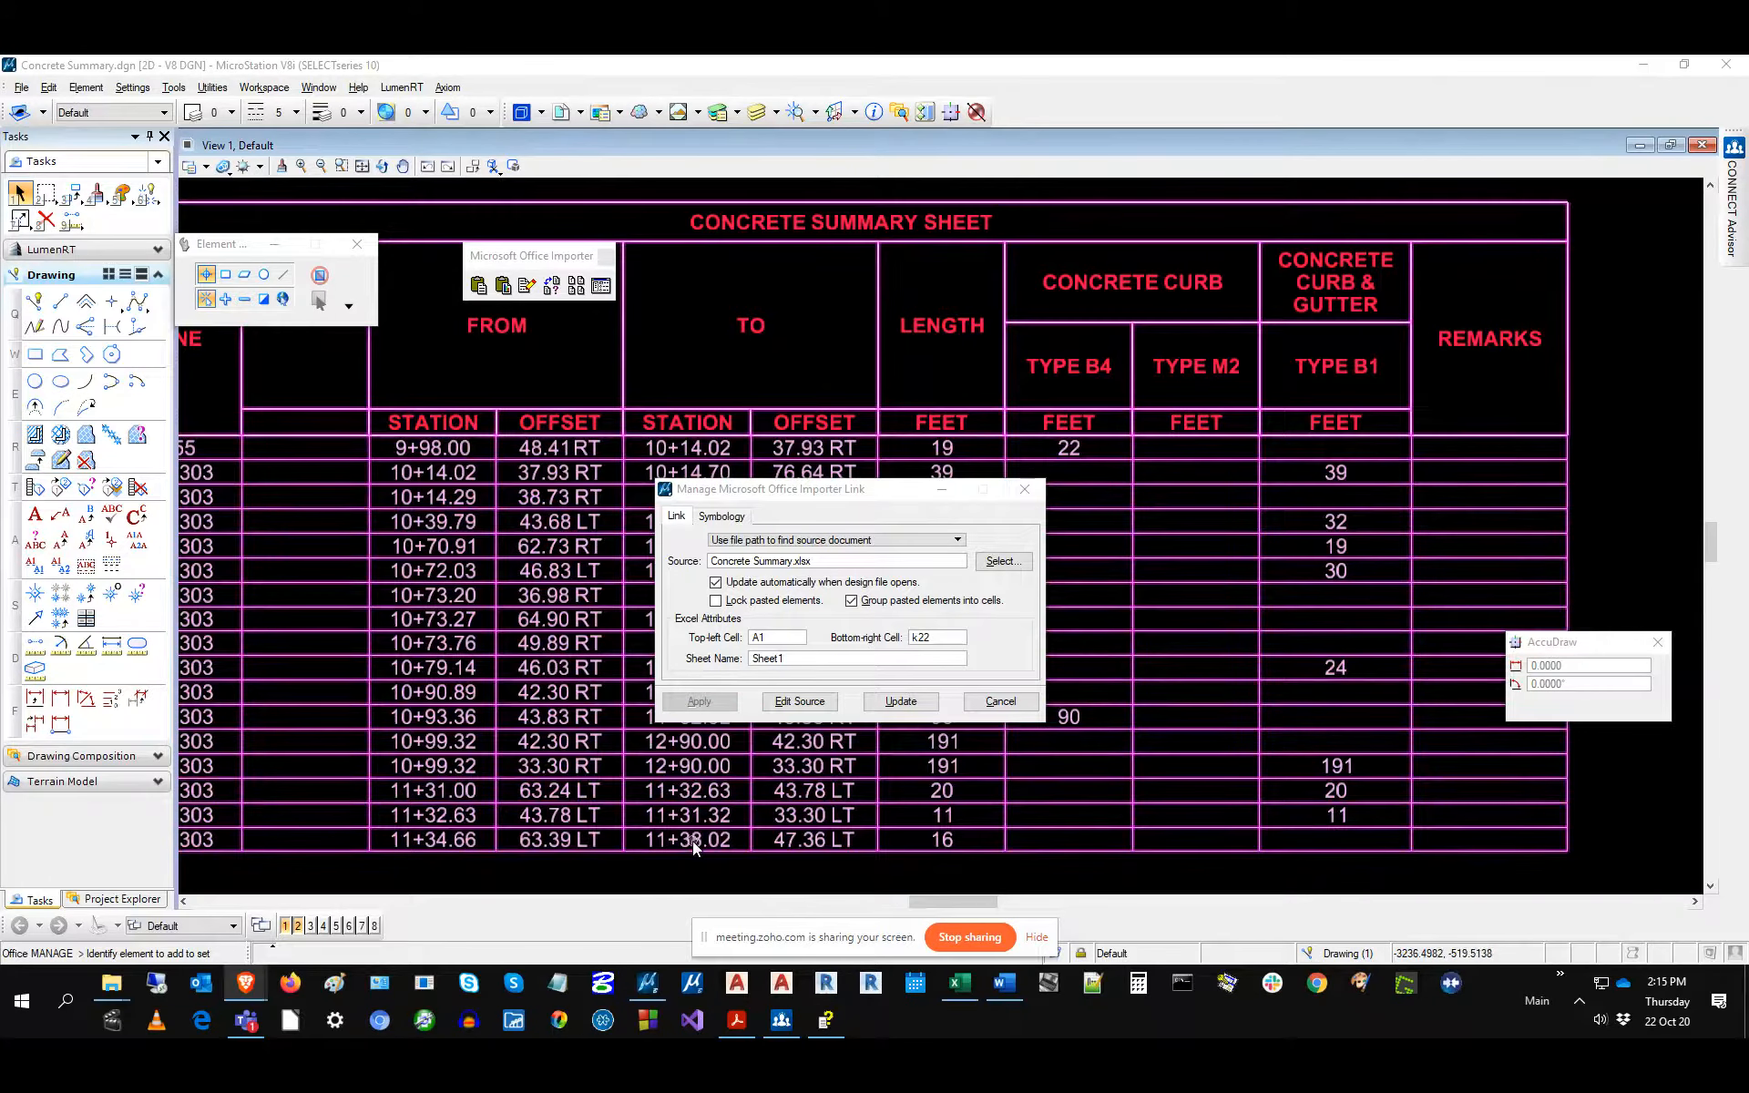
click(1001, 702)
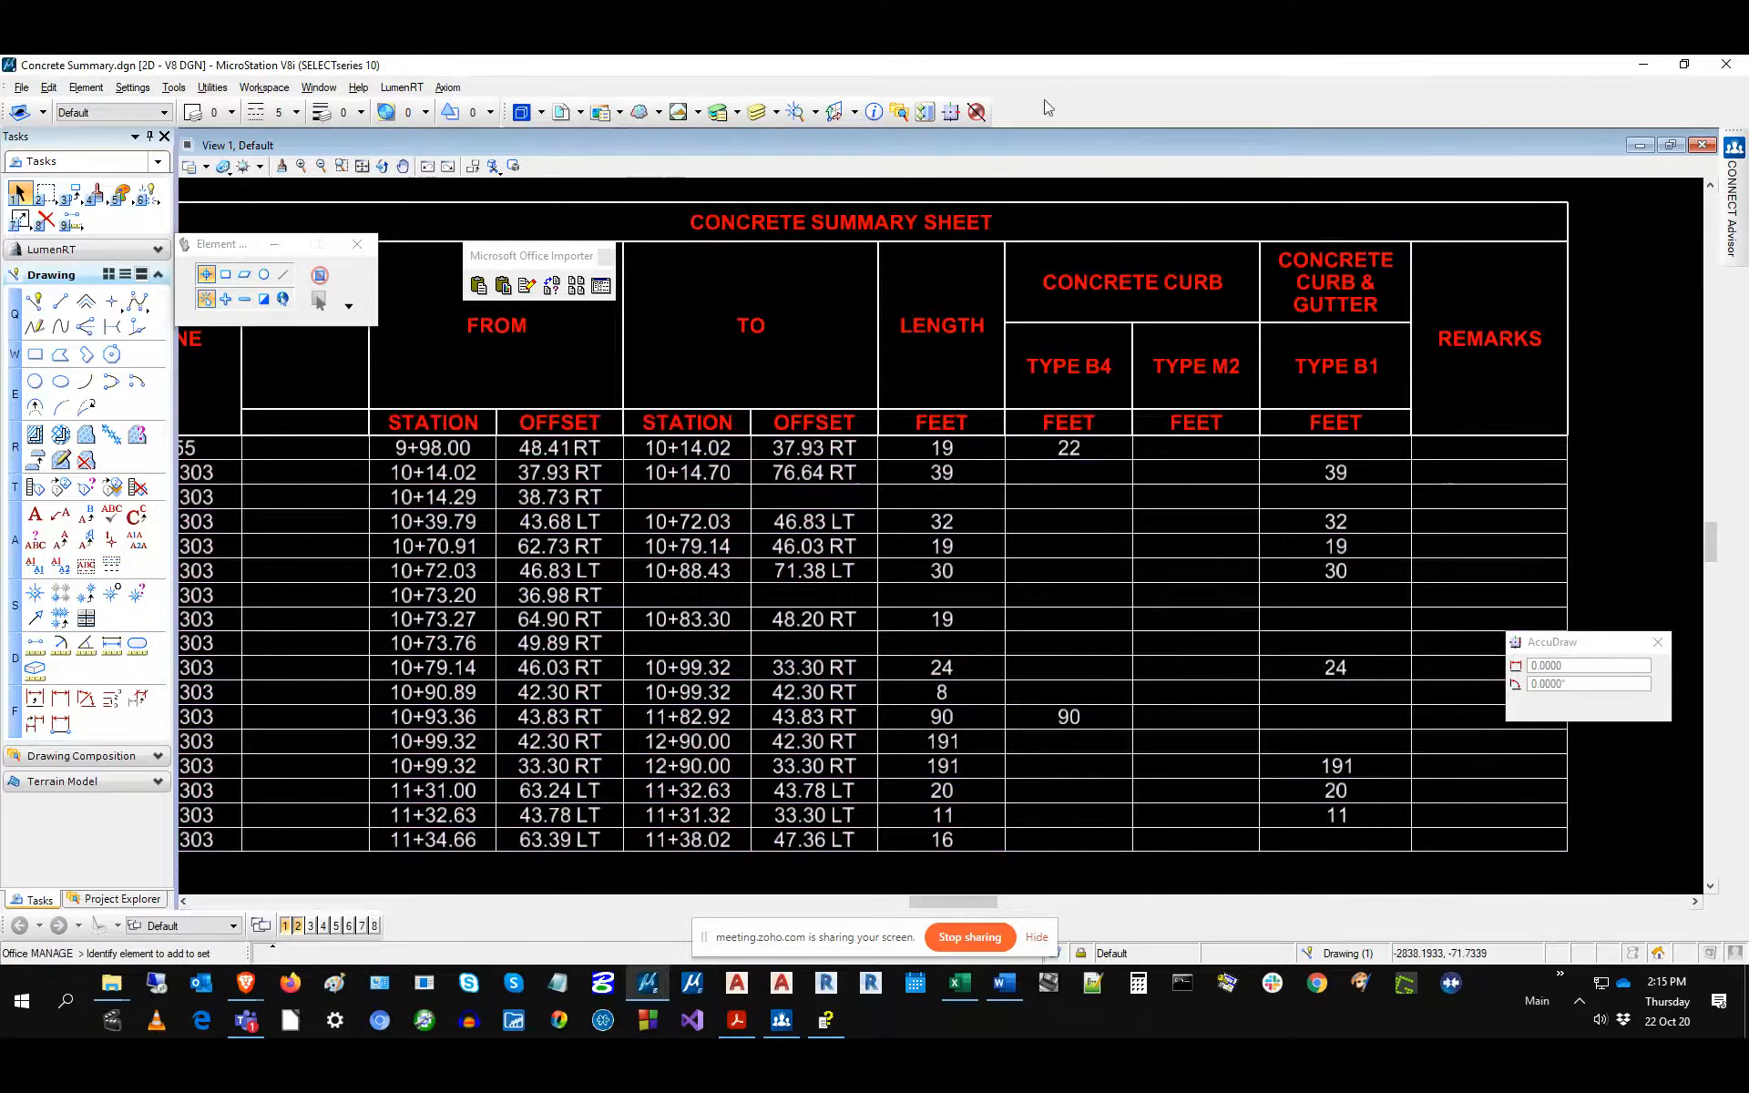
Examine the pasted table's upper-left corner and review the Constructions display setting in the view attributes.
click(361, 166)
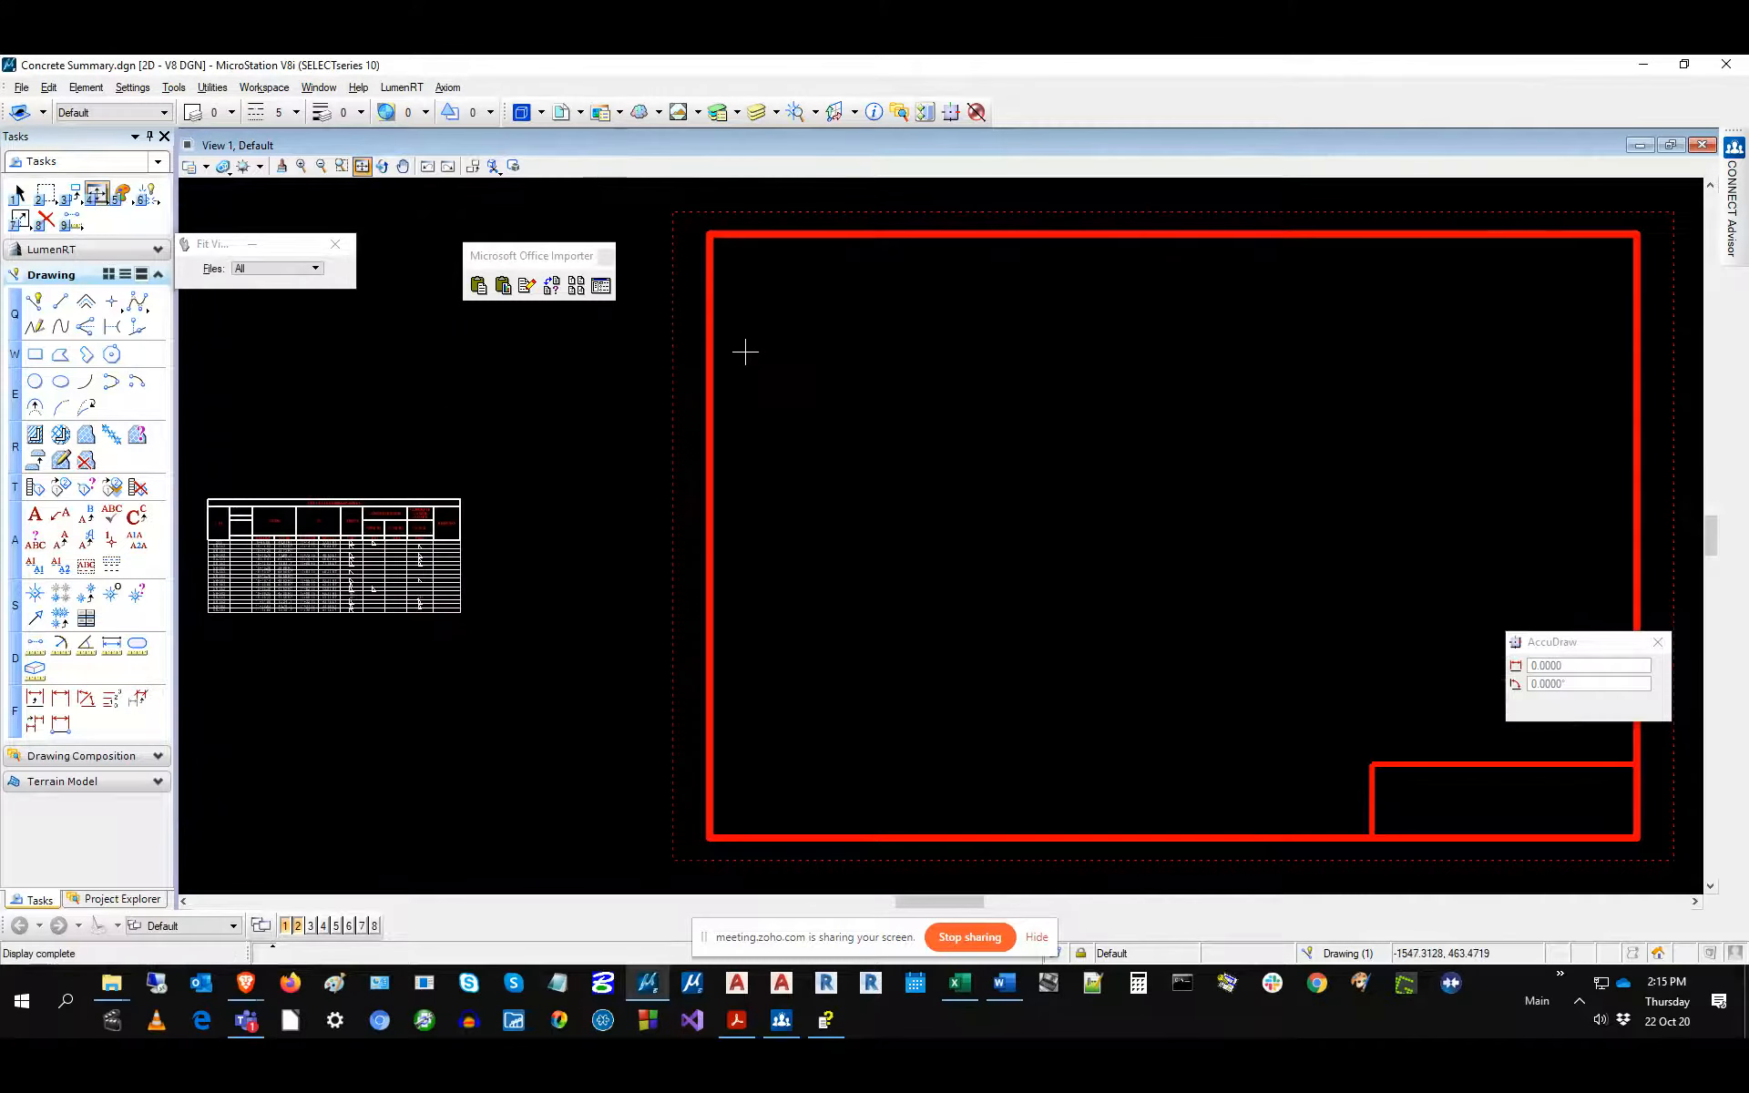
click(185, 901)
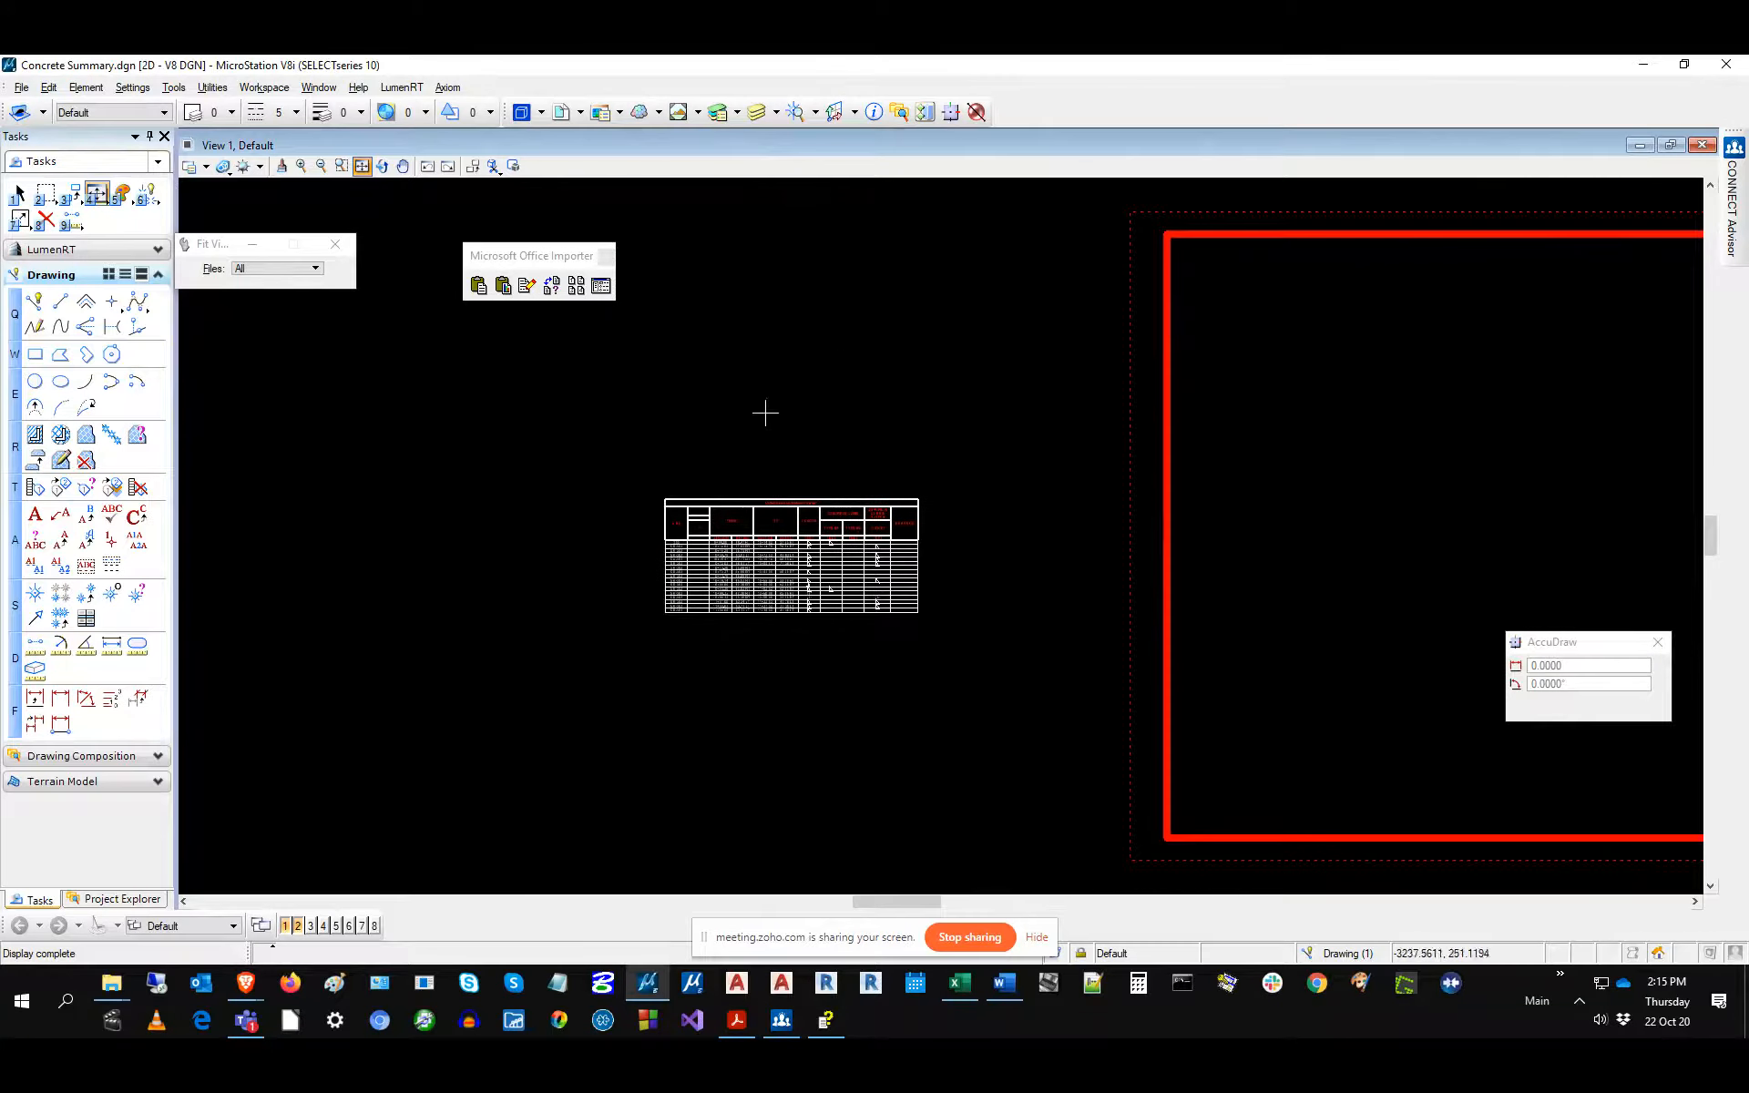
scroll(668, 476, up, 2)
scroll(694, 523, up, 2)
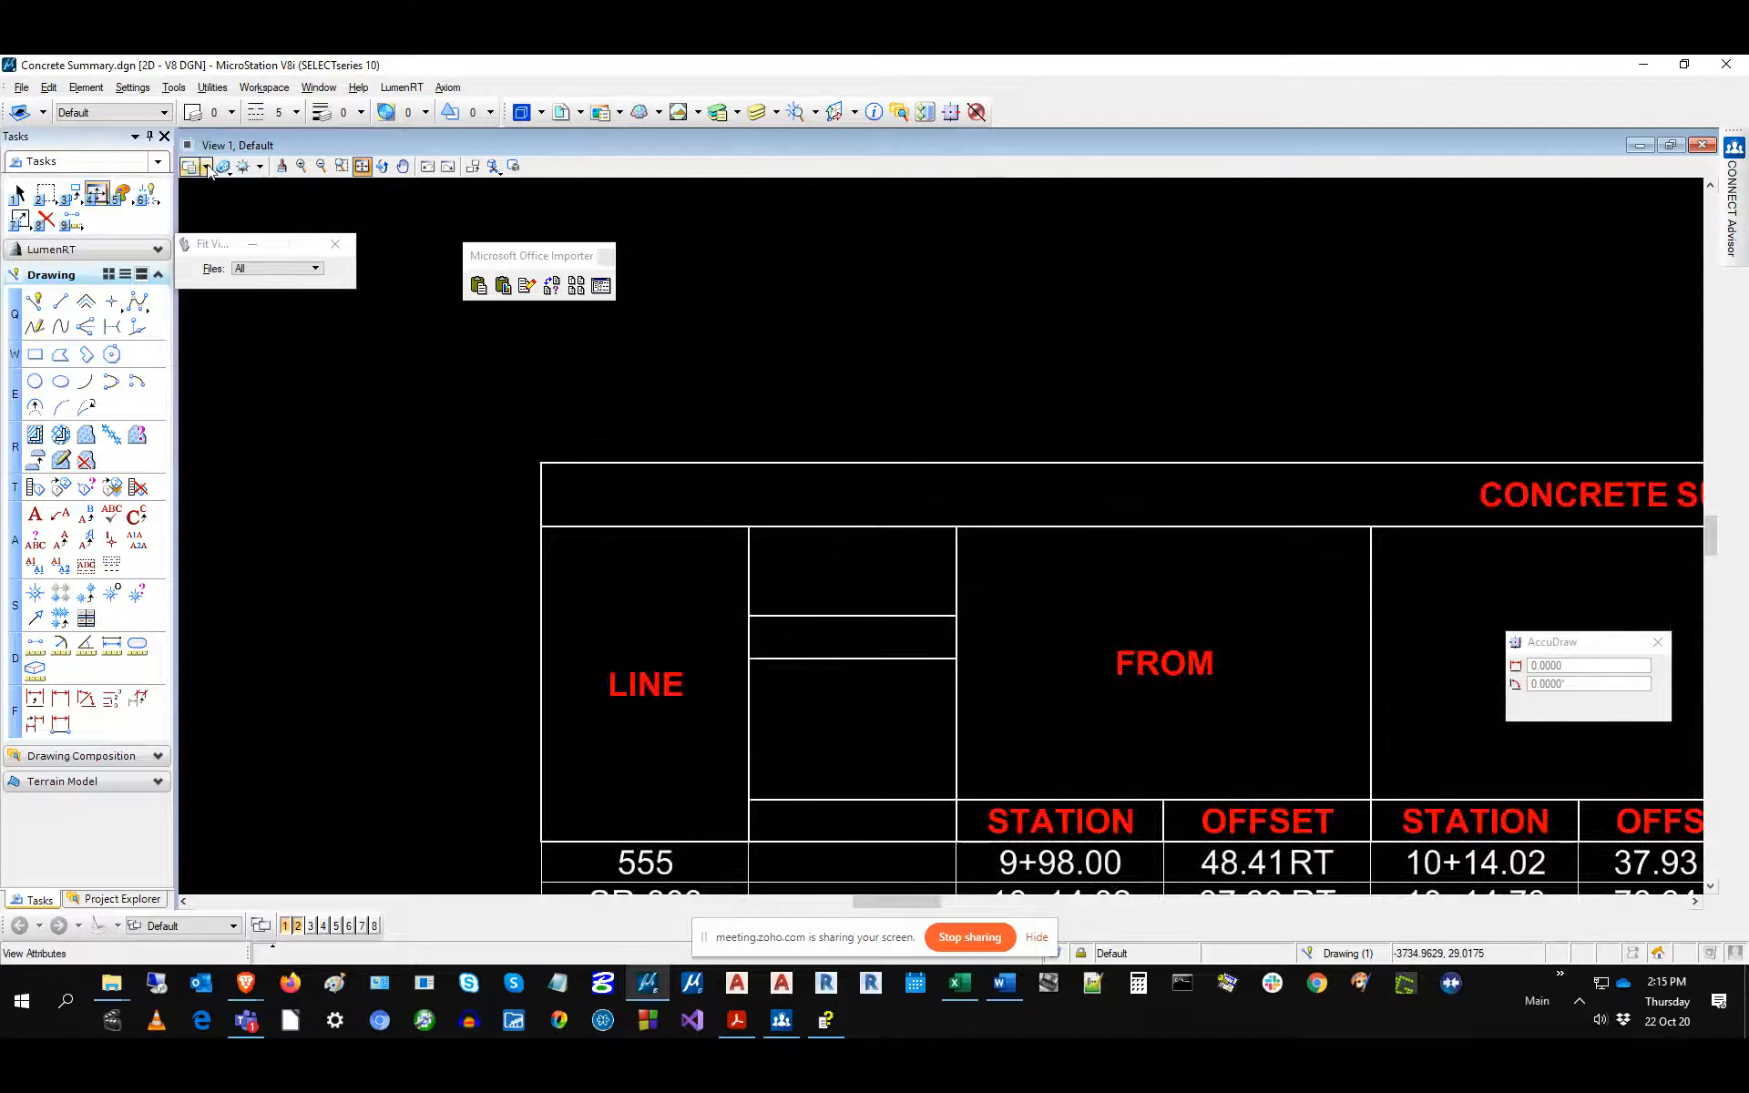
click(191, 146)
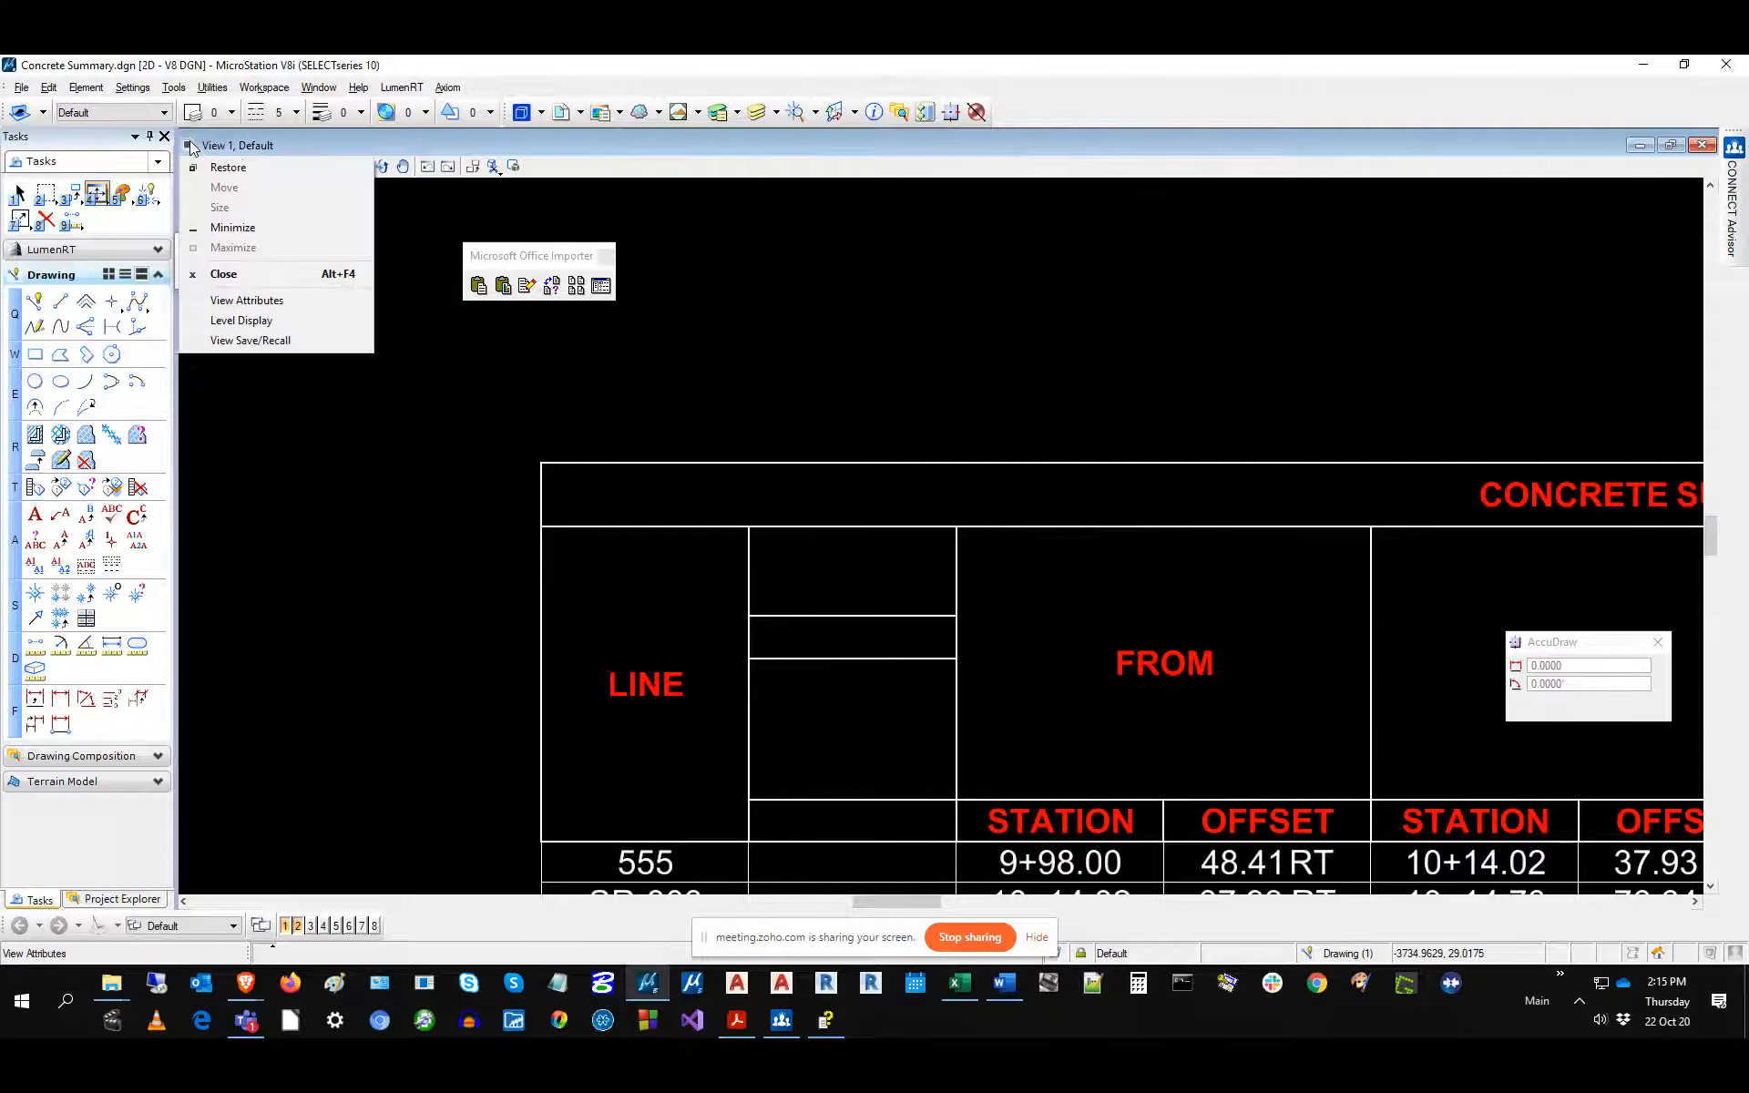
click(244, 301)
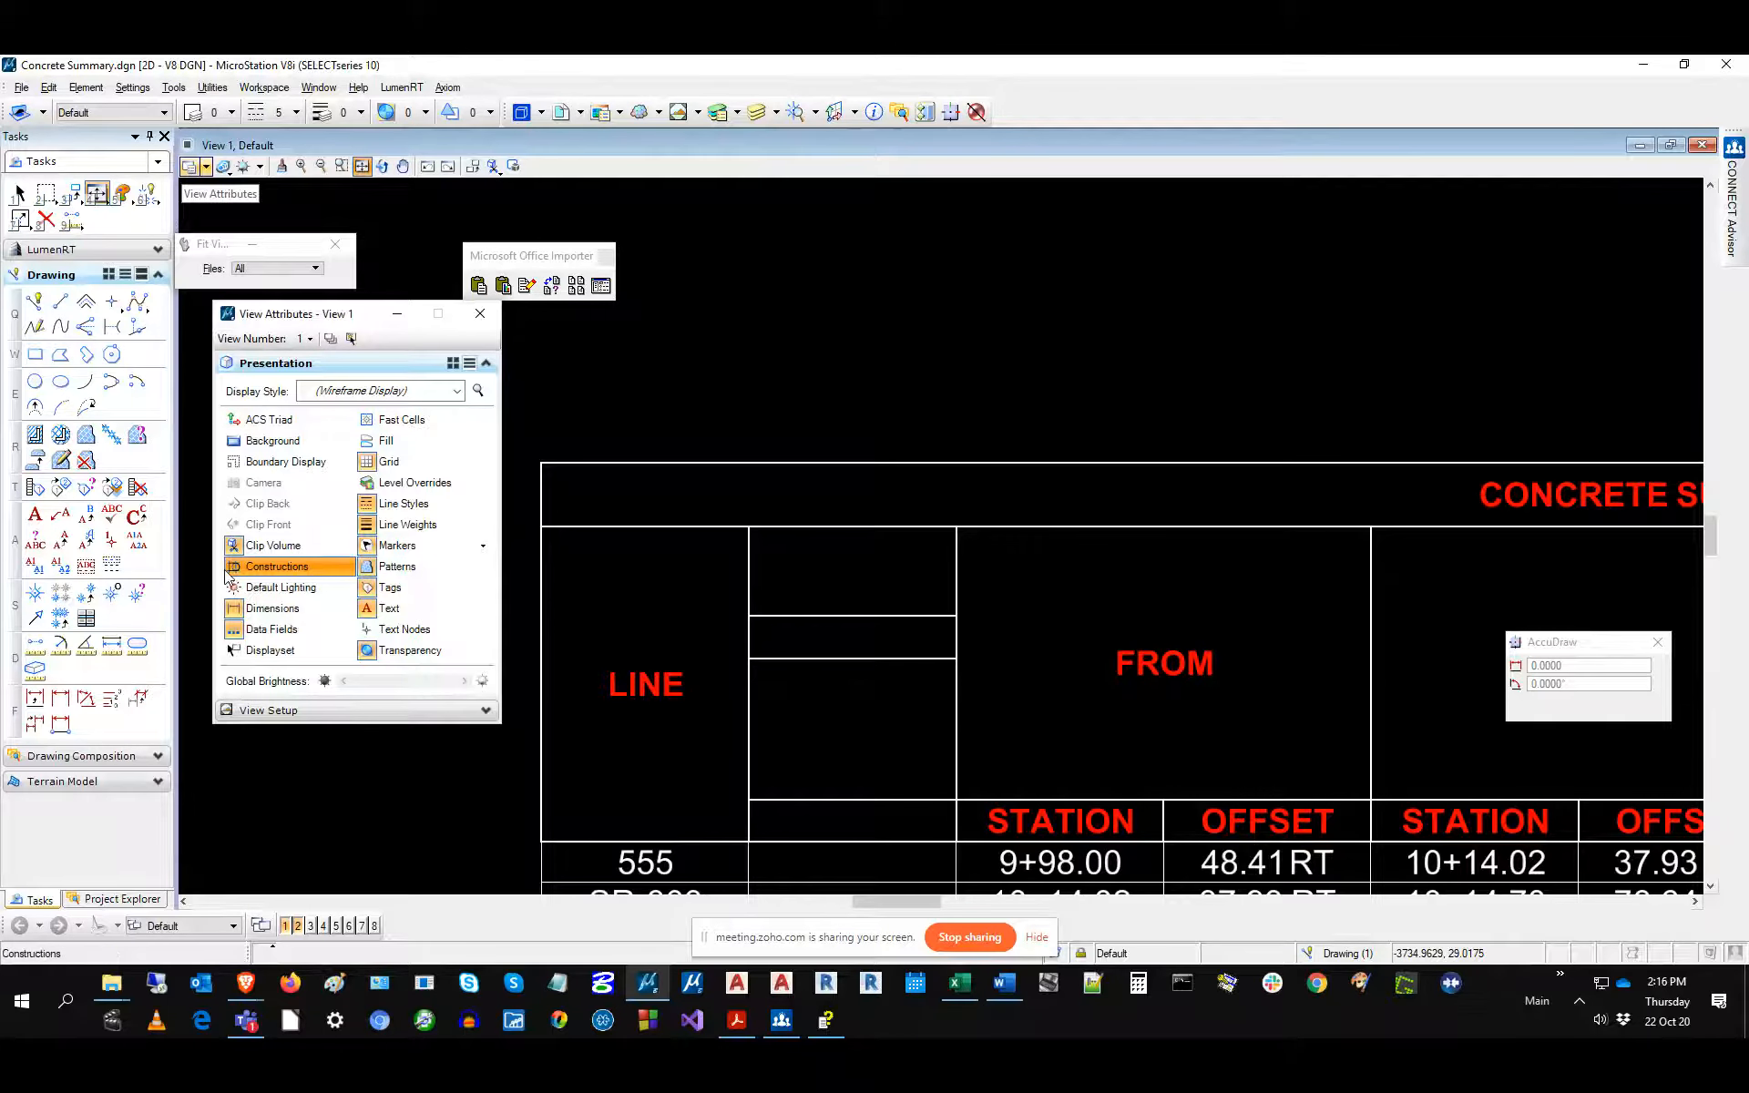
click(491, 319)
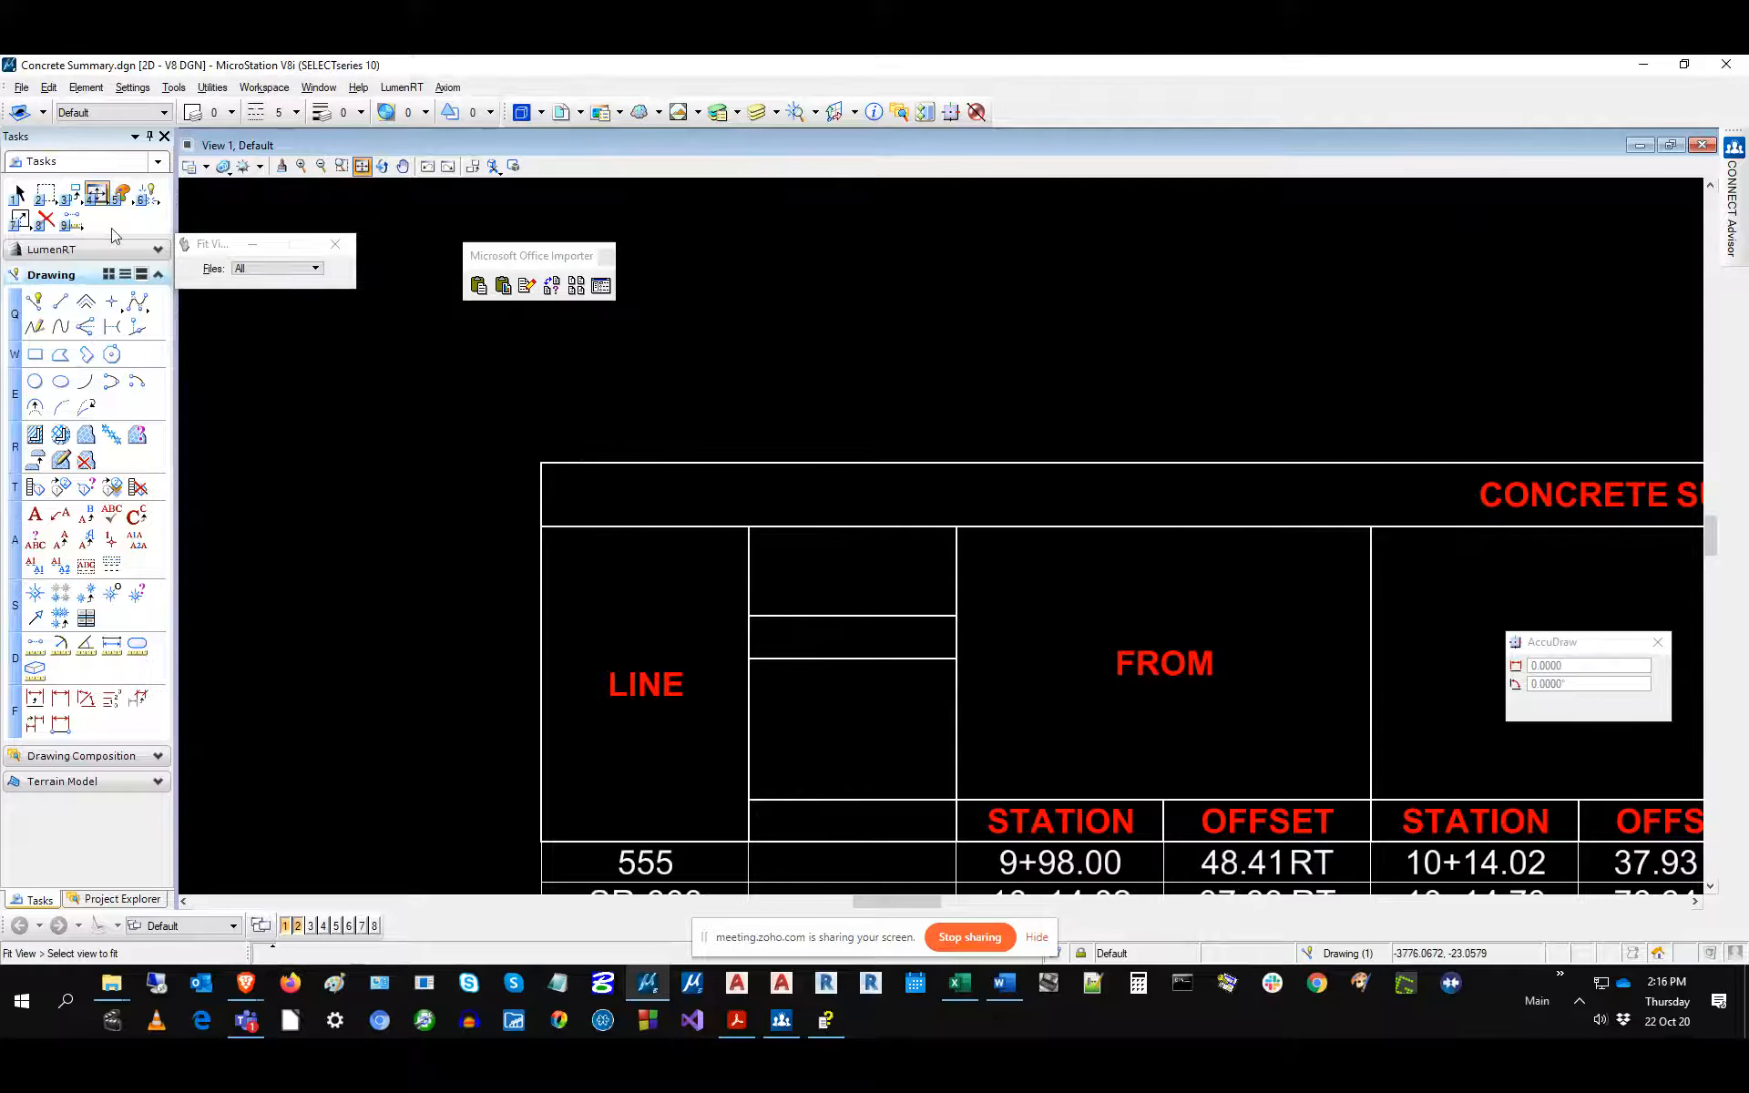
Select the pasted table and break its cell apart with the key-in drop complex.
click(19, 193)
click(576, 463)
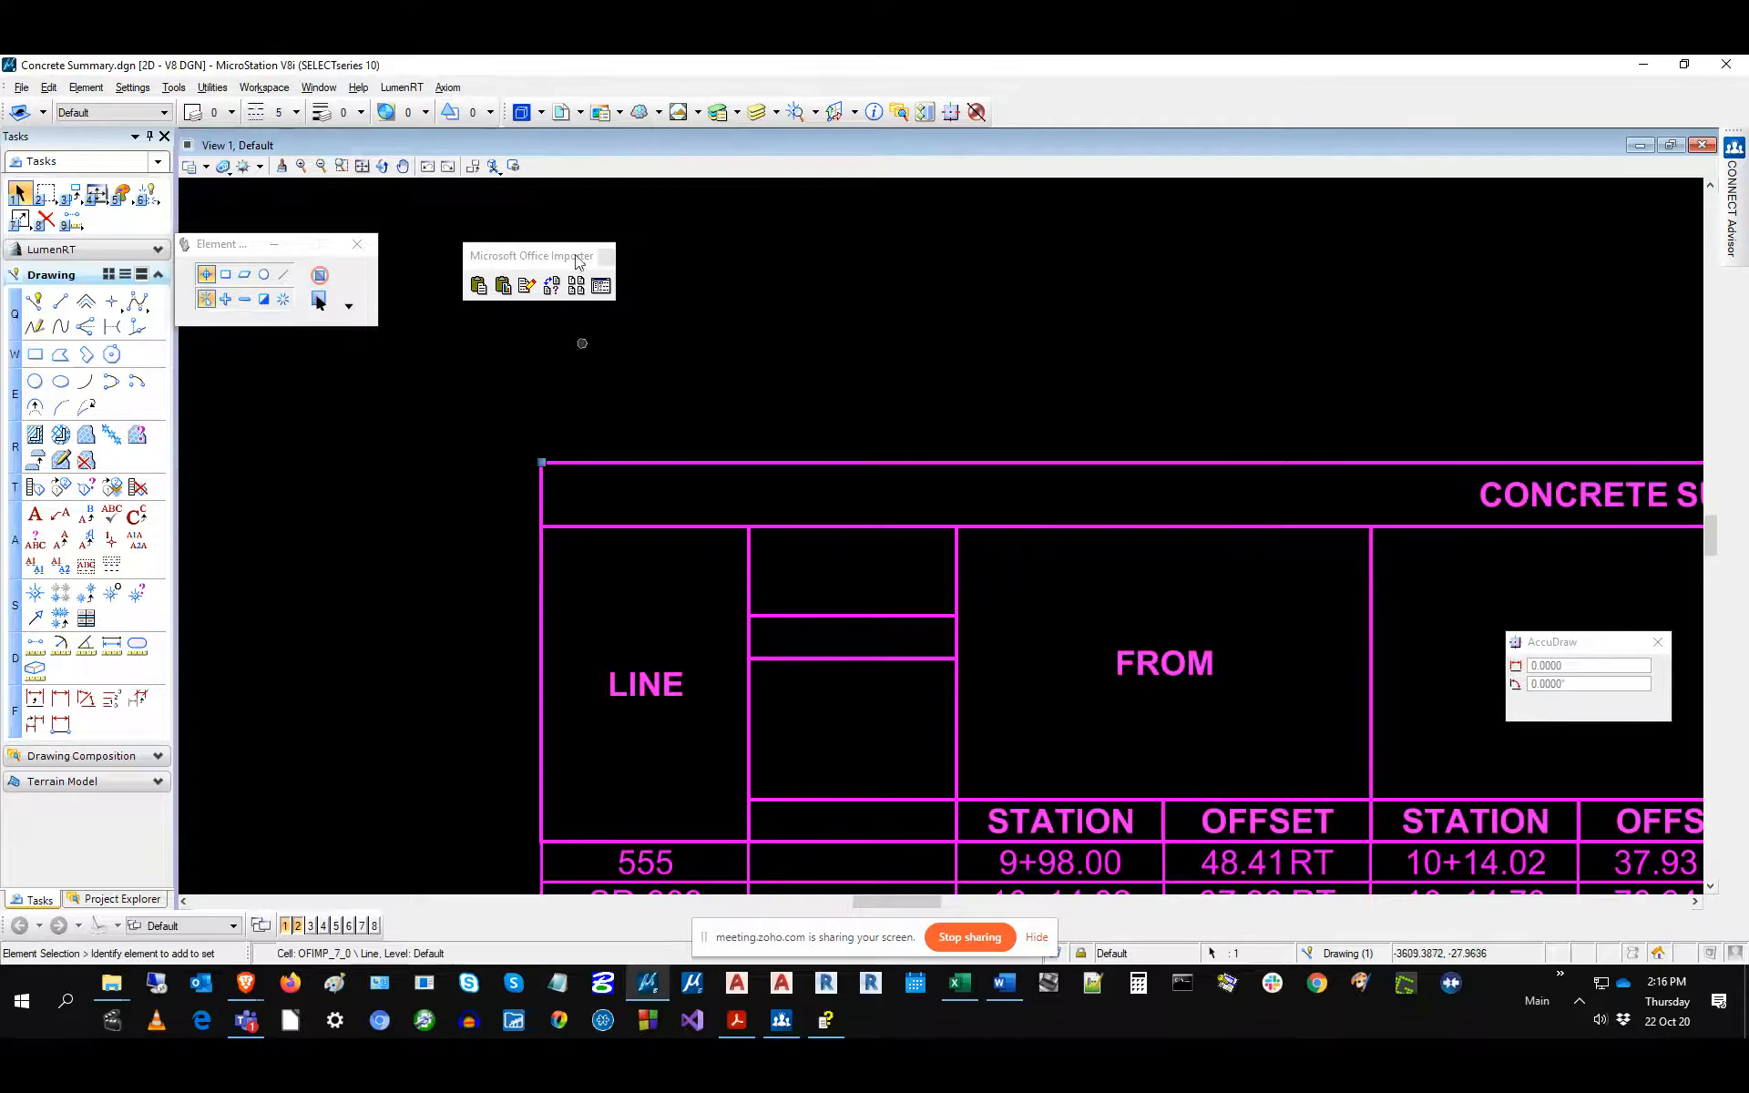
click(212, 87)
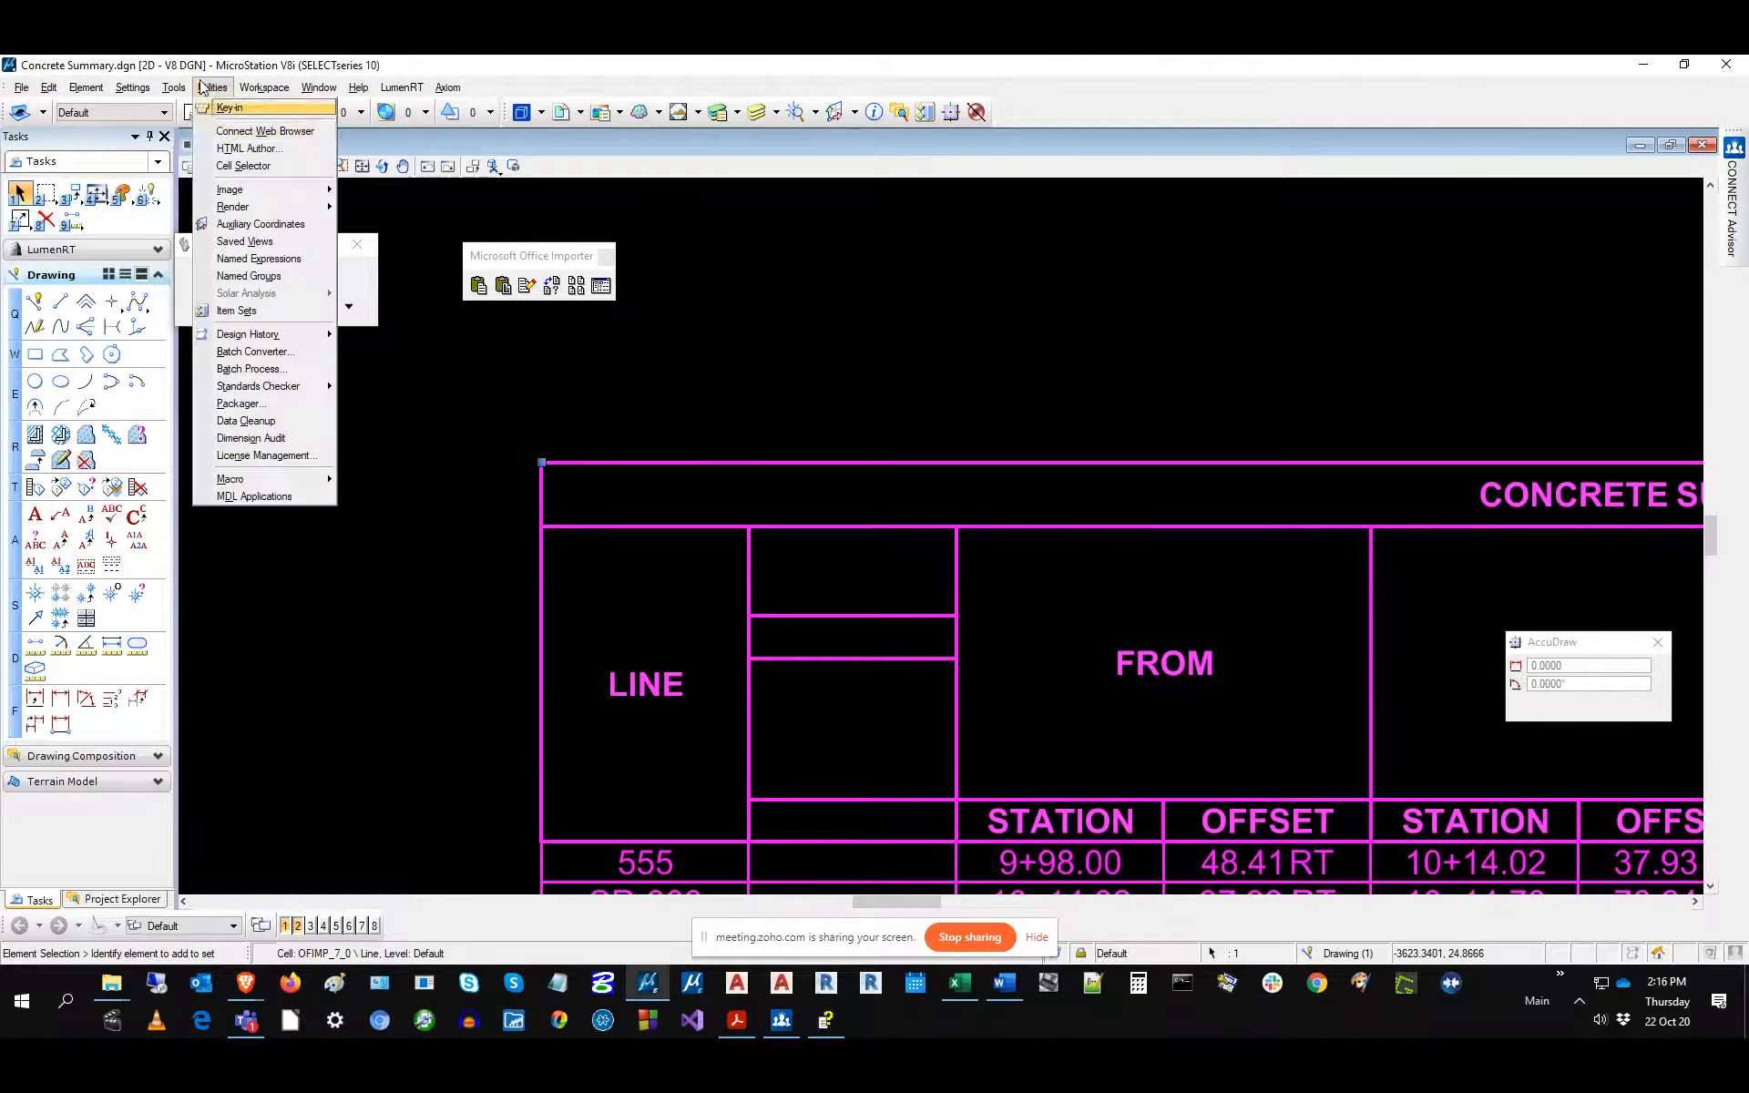
click(227, 108)
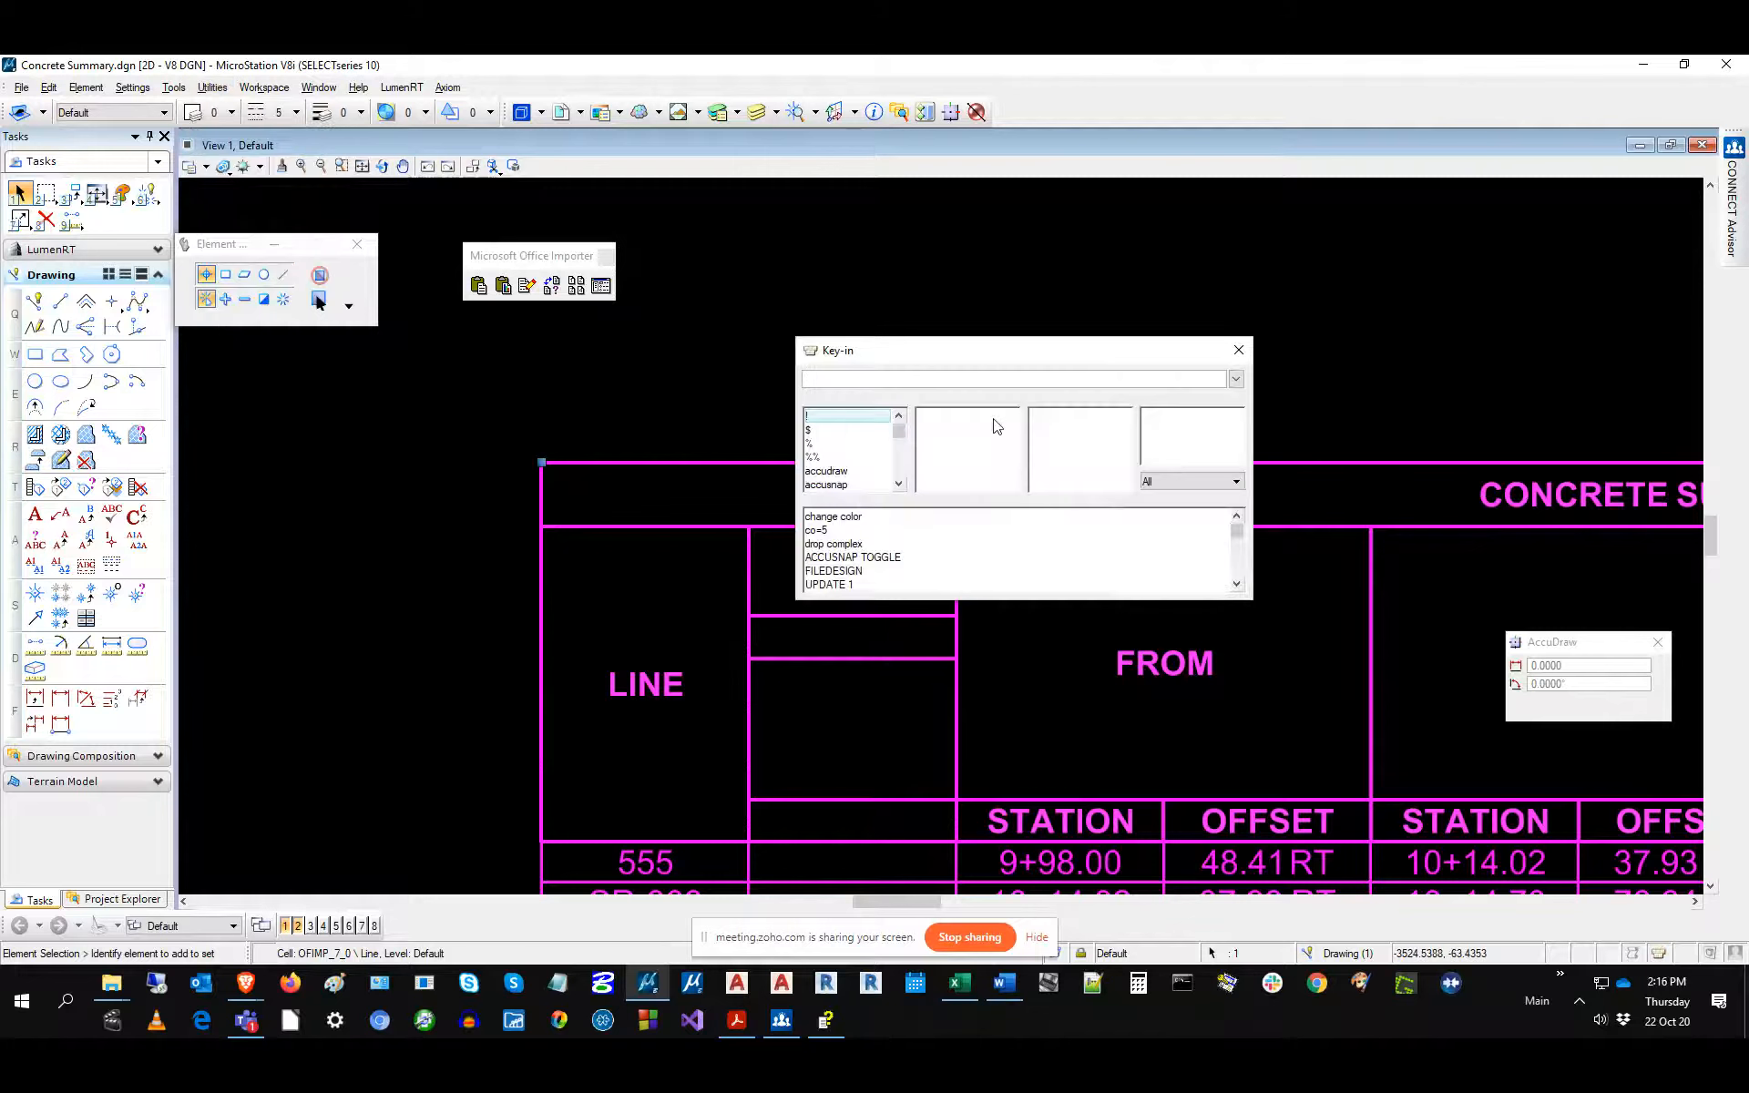
text(drop complx)
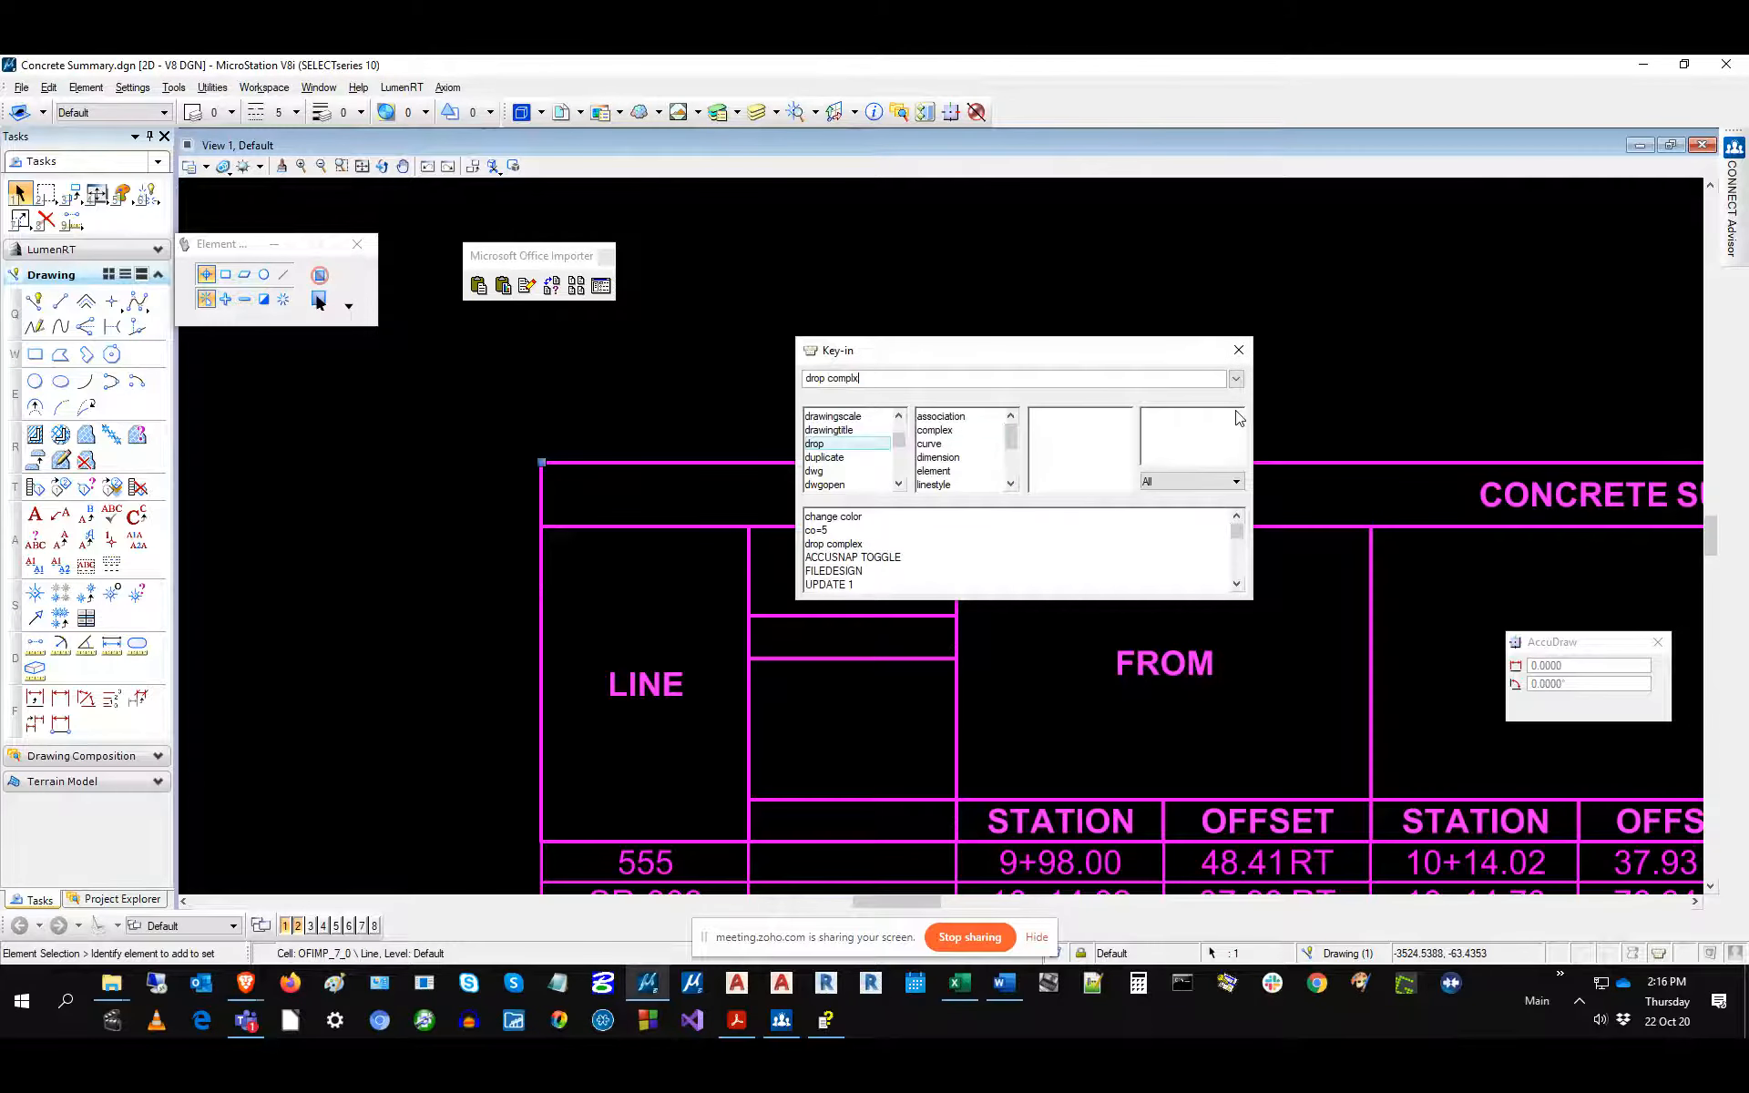
key(BackSpace)
text(ex)
key(Return)
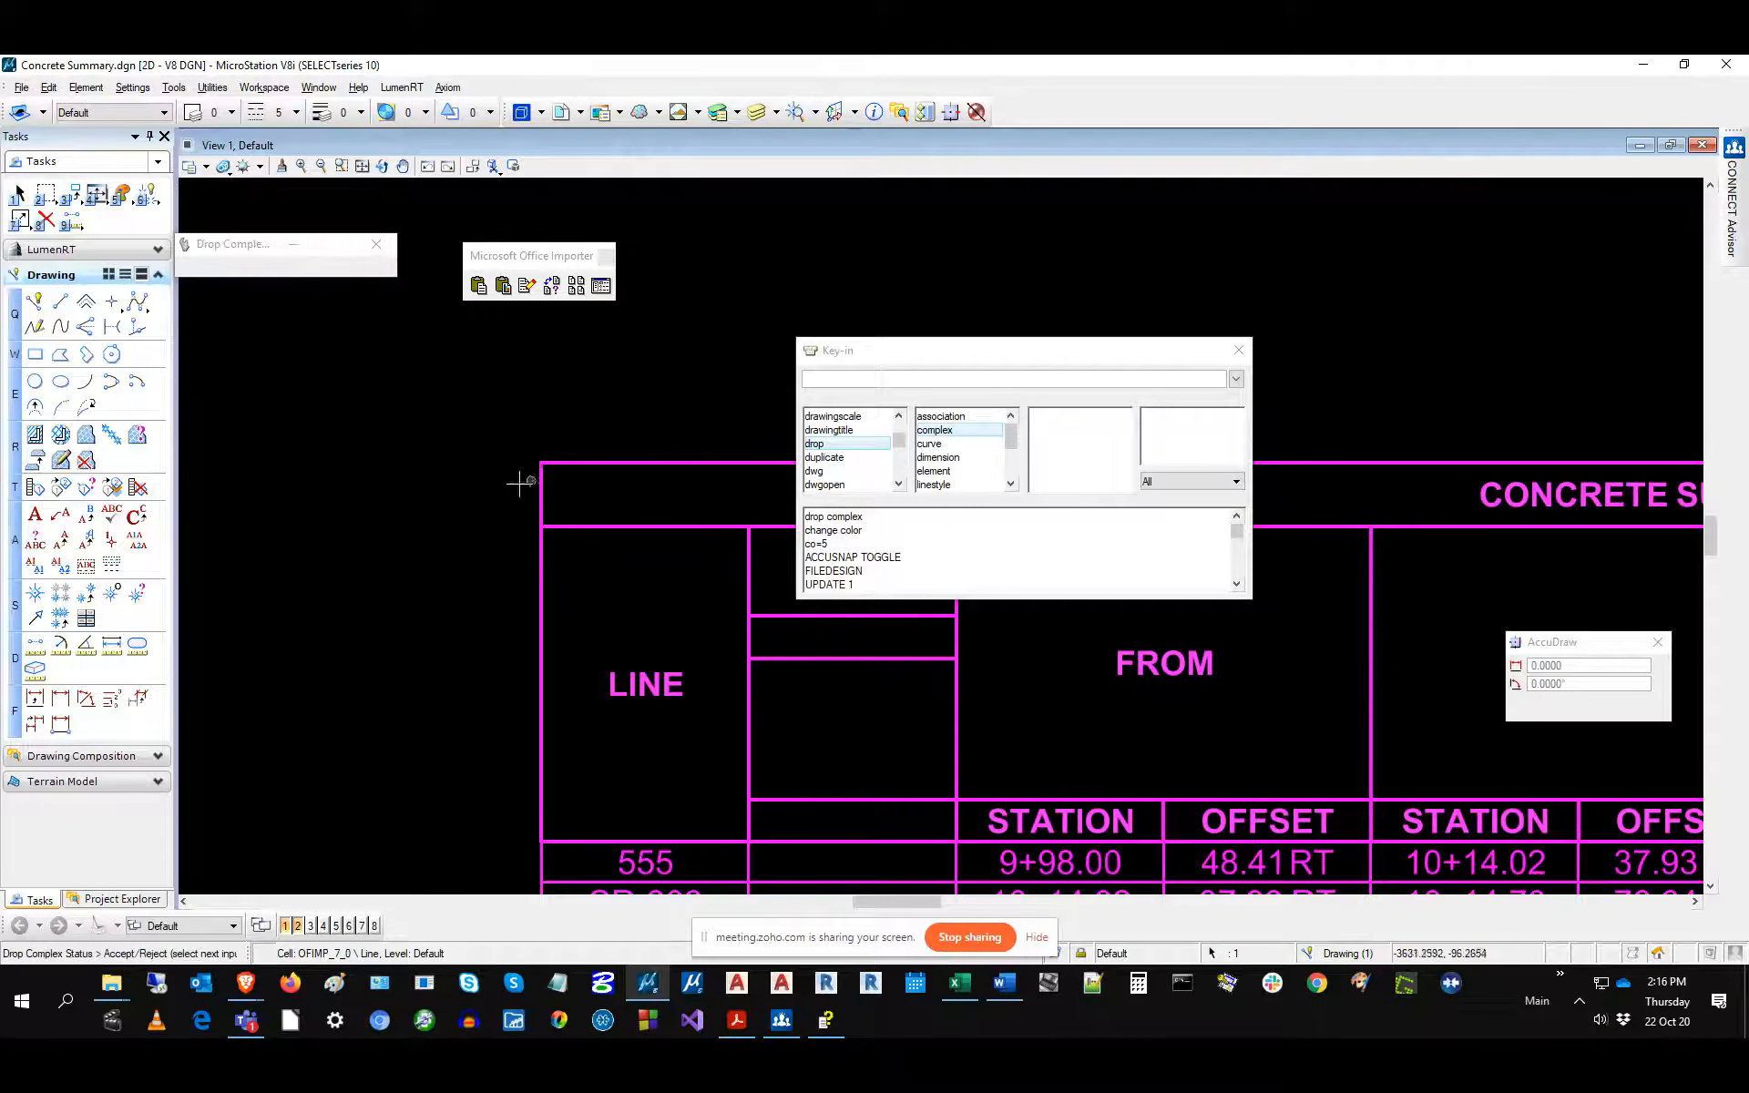
click(475, 488)
Move the table's upper and left border lines away from their shared corner and select the point there.
click(549, 464)
drag(550, 464, 553, 447)
scroll(595, 622, up, 5)
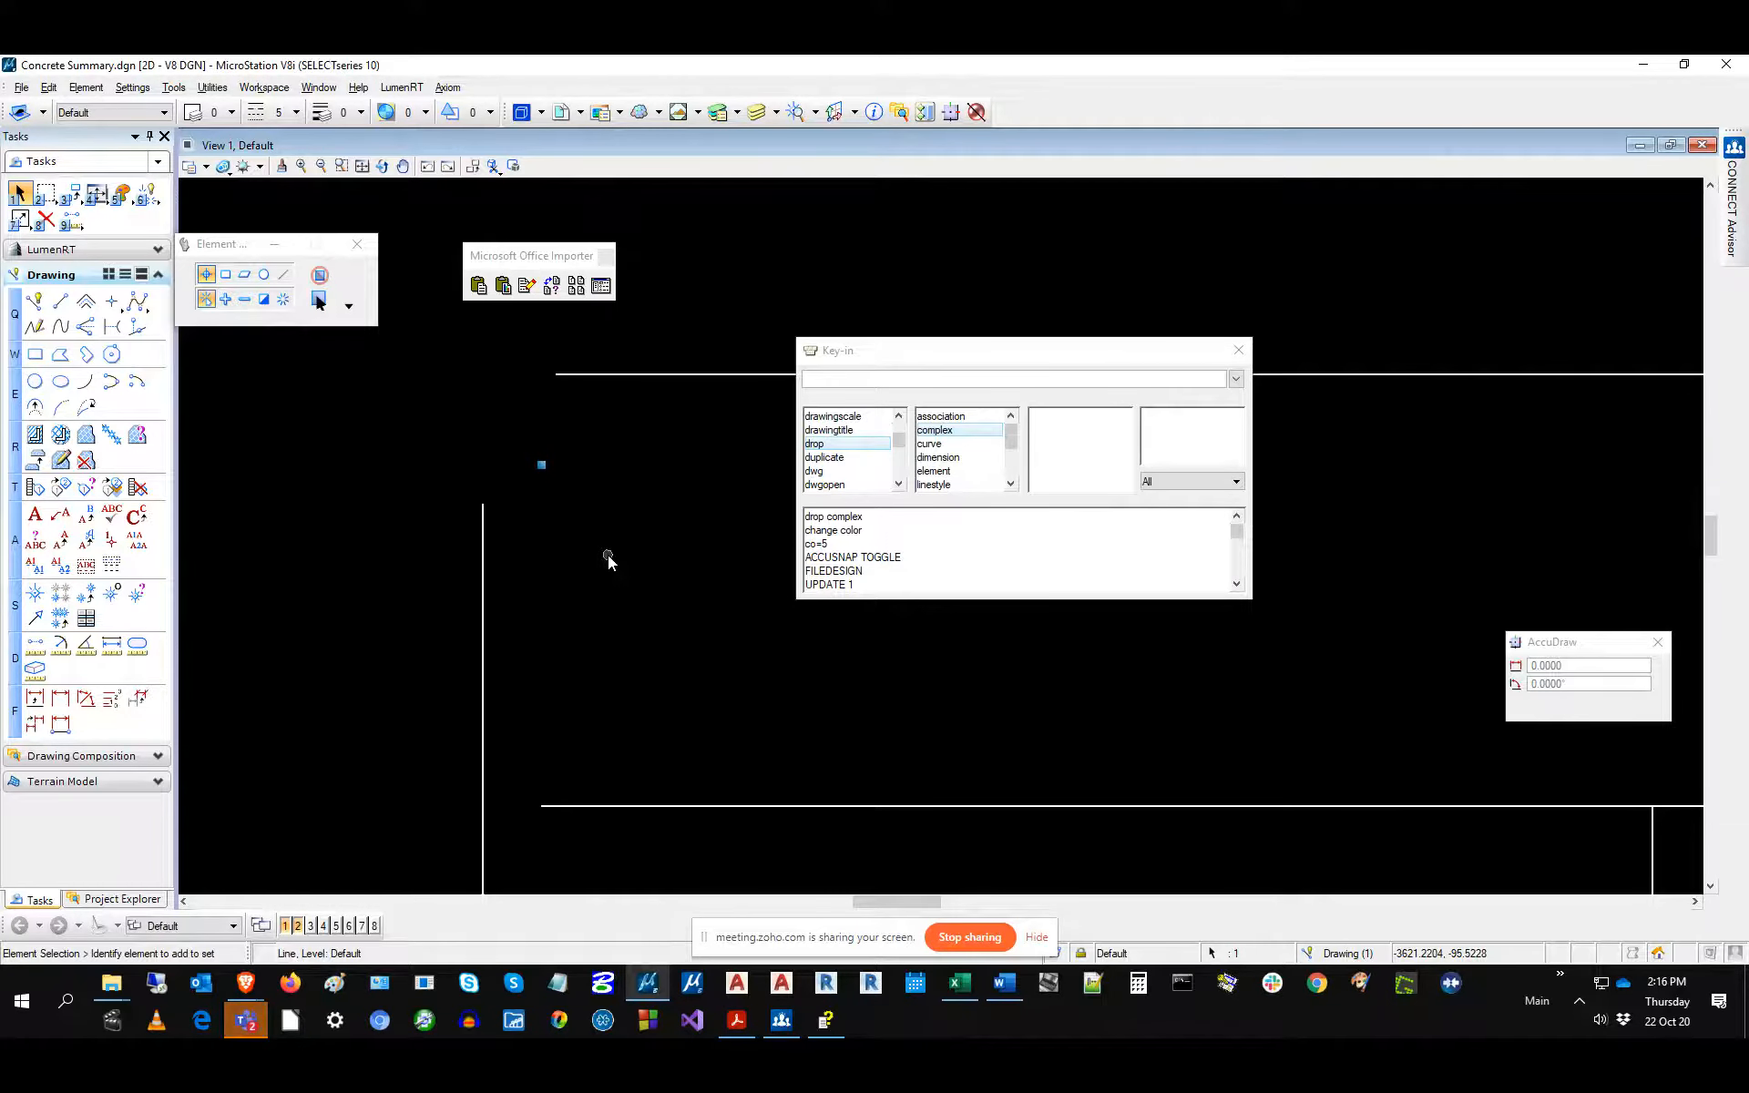
Inspect the corner point's element information, including its start and end coordinates, and check the drawing's list of Microsoft Office Importer links.
right_click(542, 468)
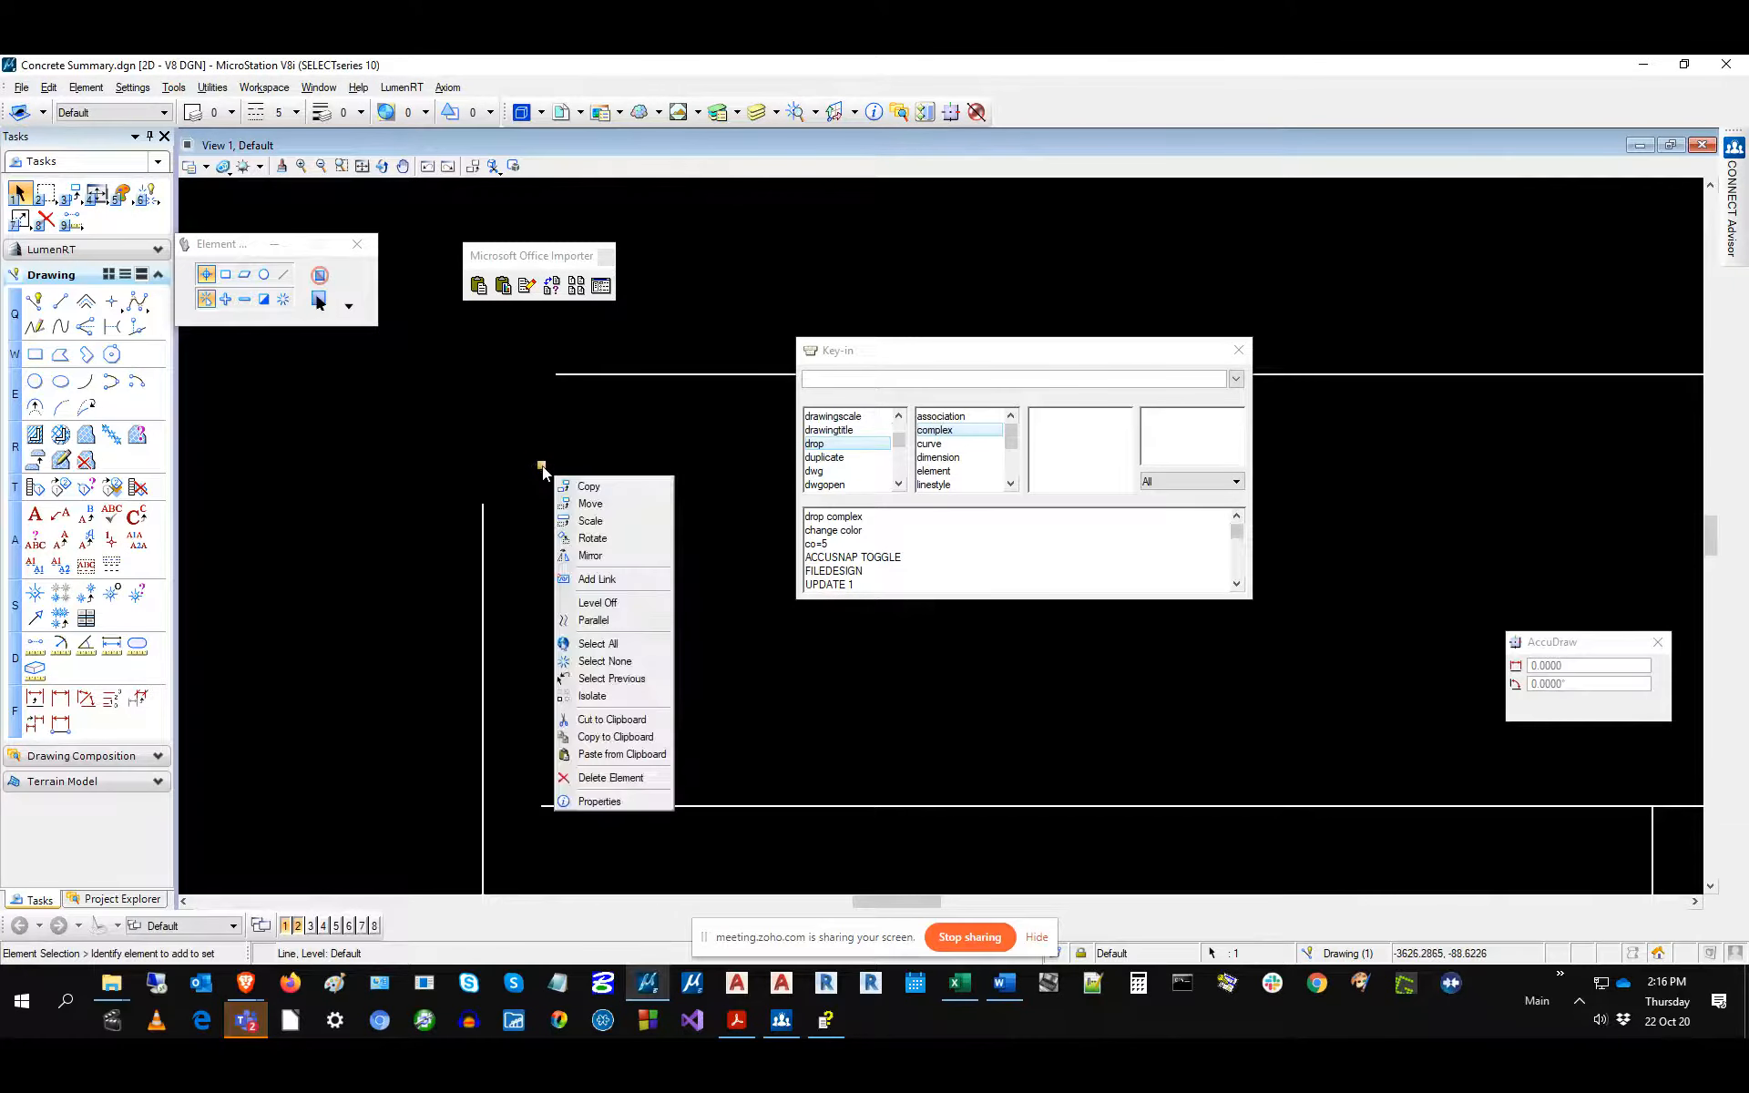
click(632, 805)
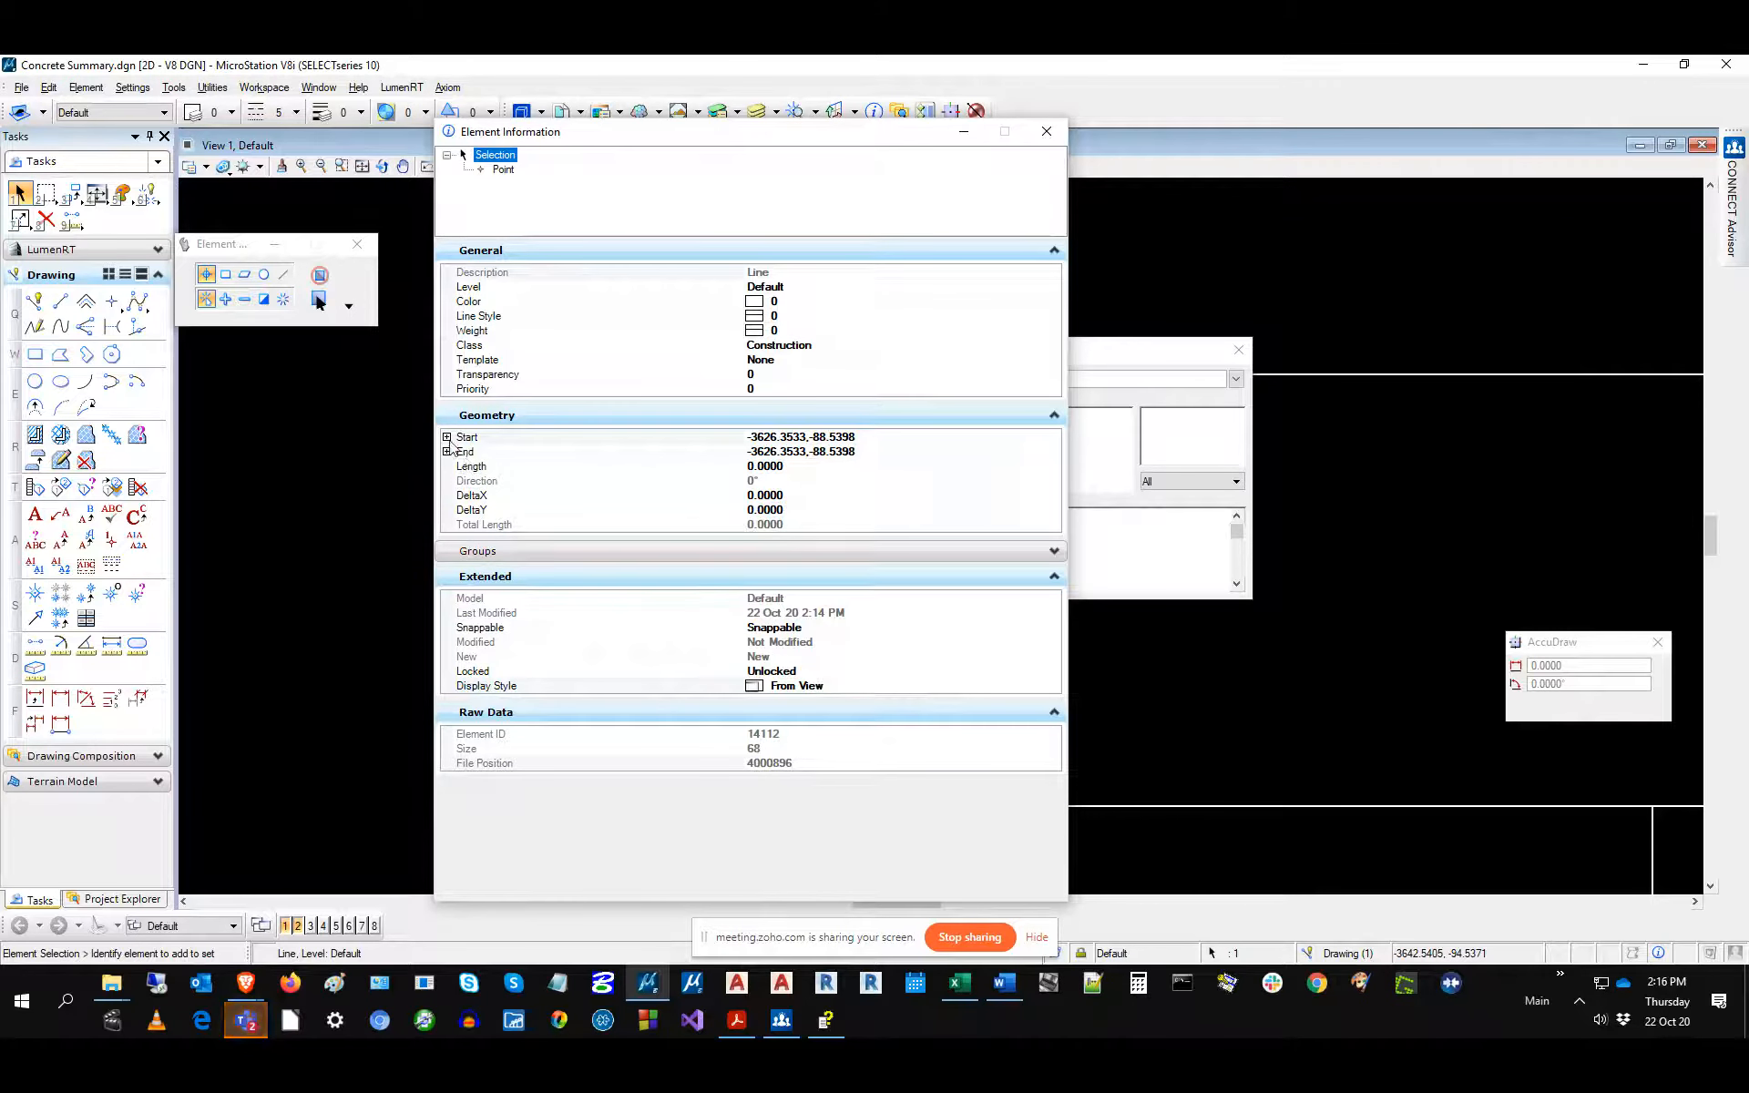
click(447, 438)
click(447, 481)
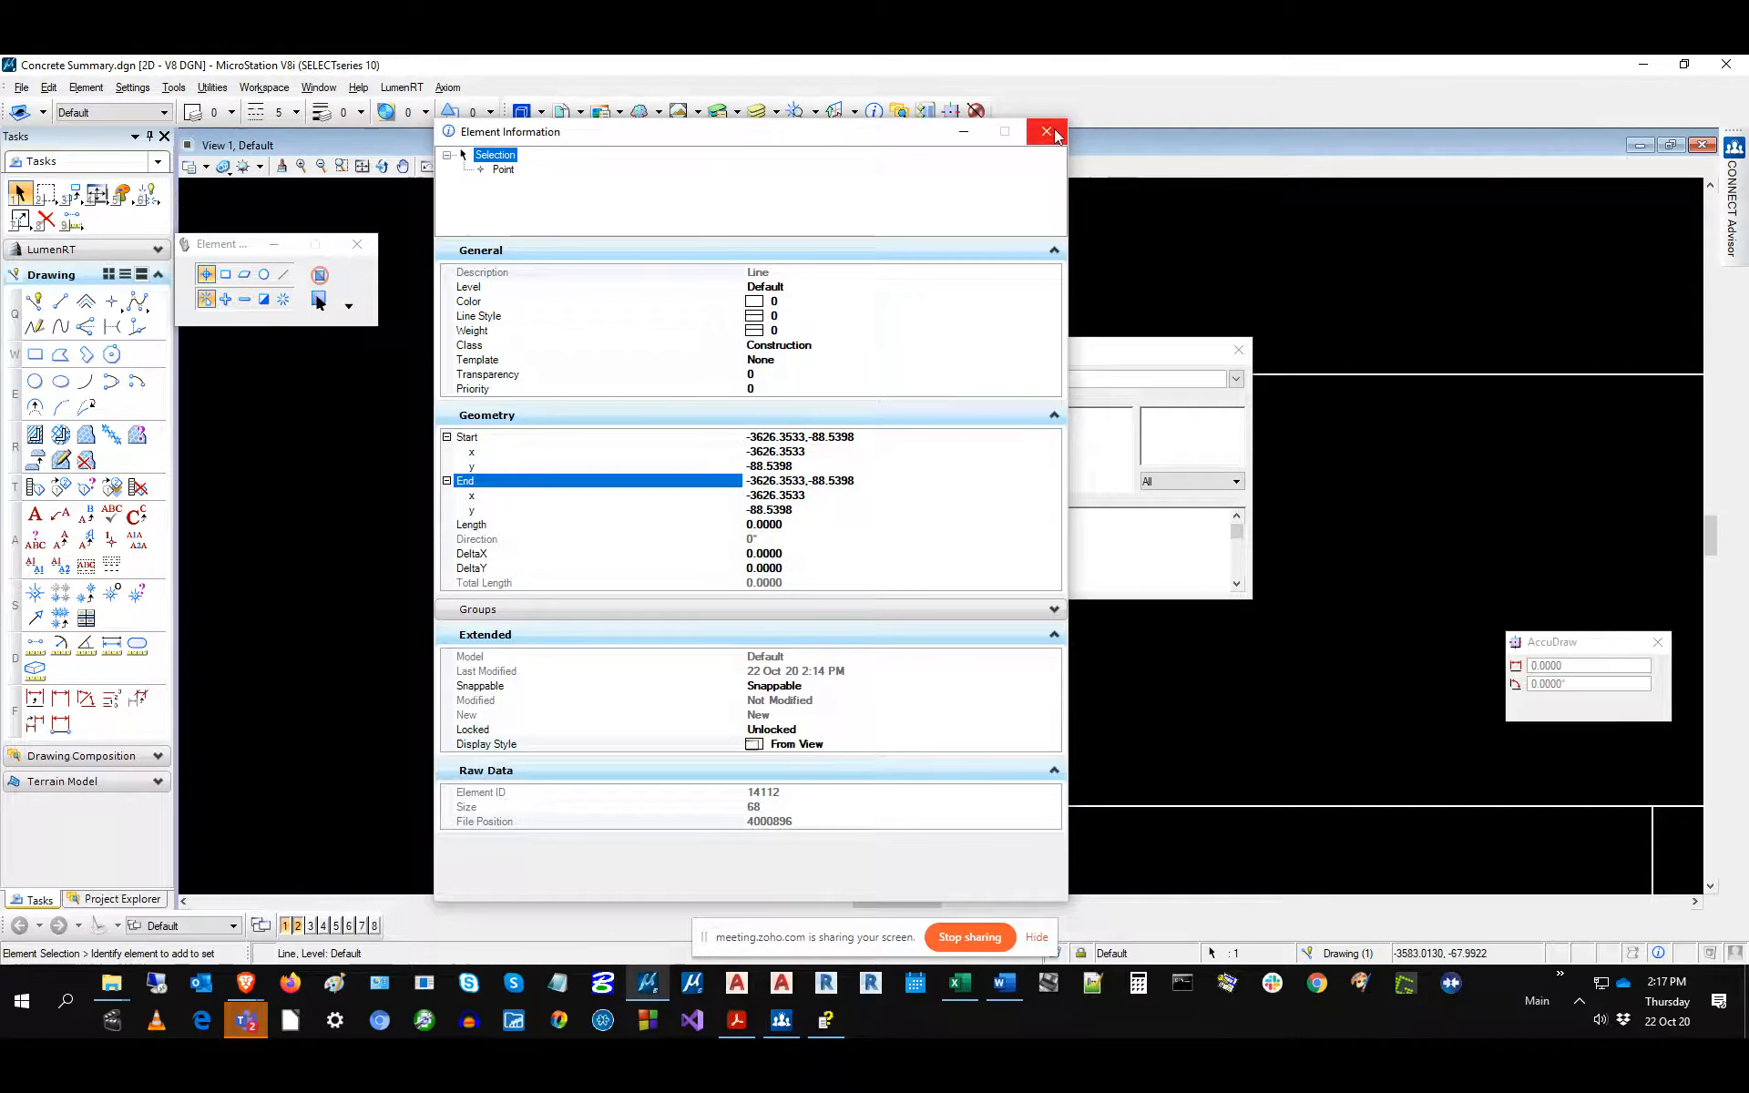
click(503, 170)
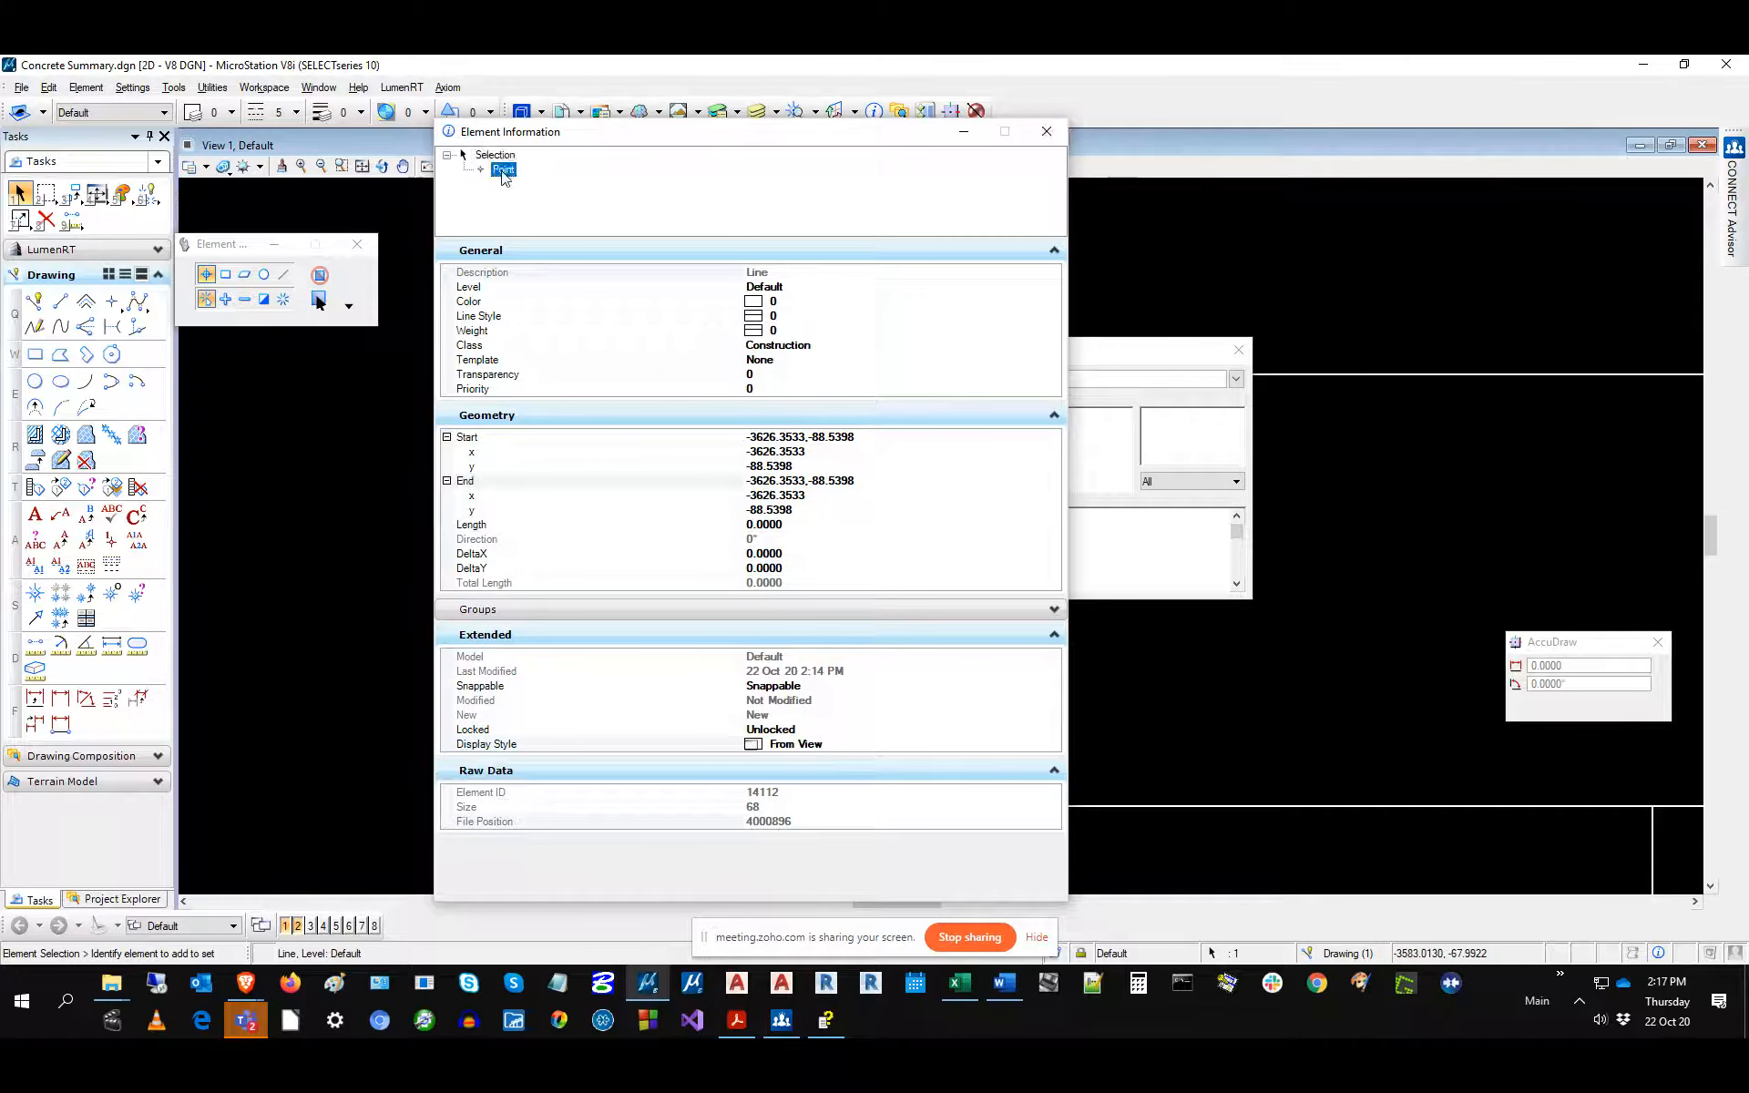
click(1045, 131)
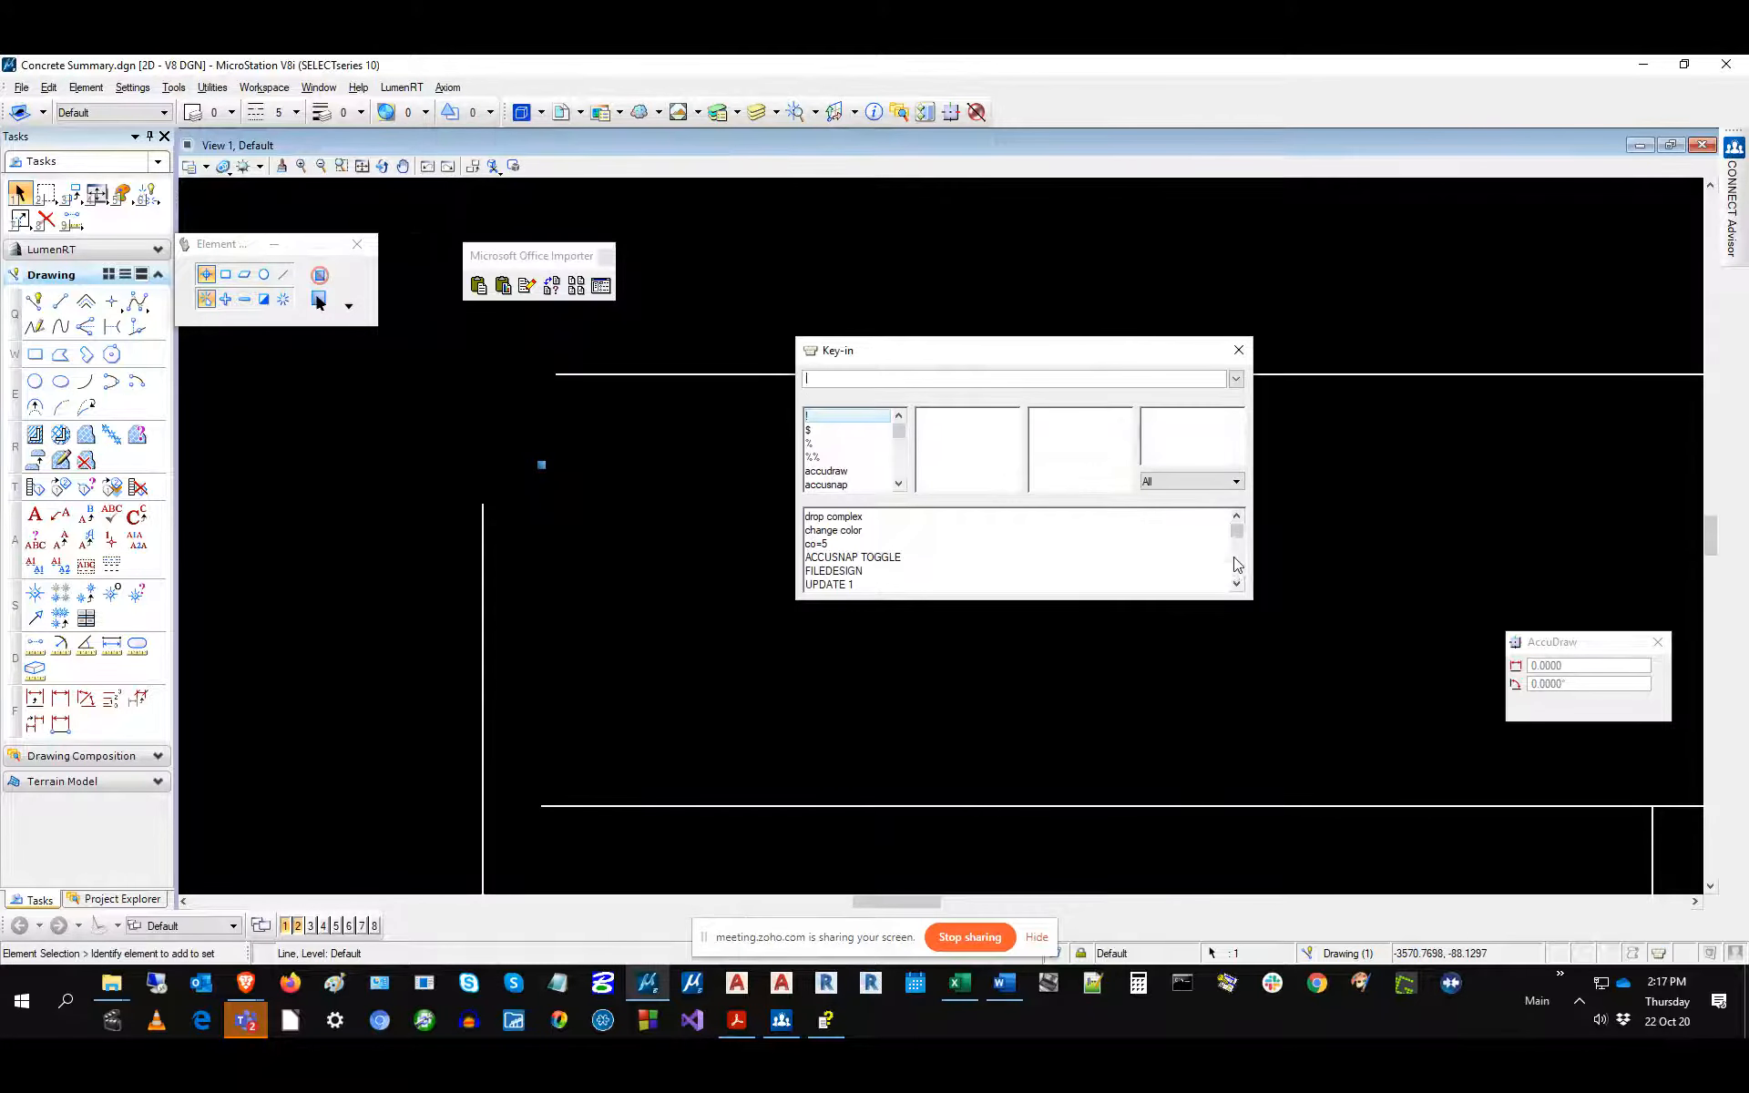
click(575, 286)
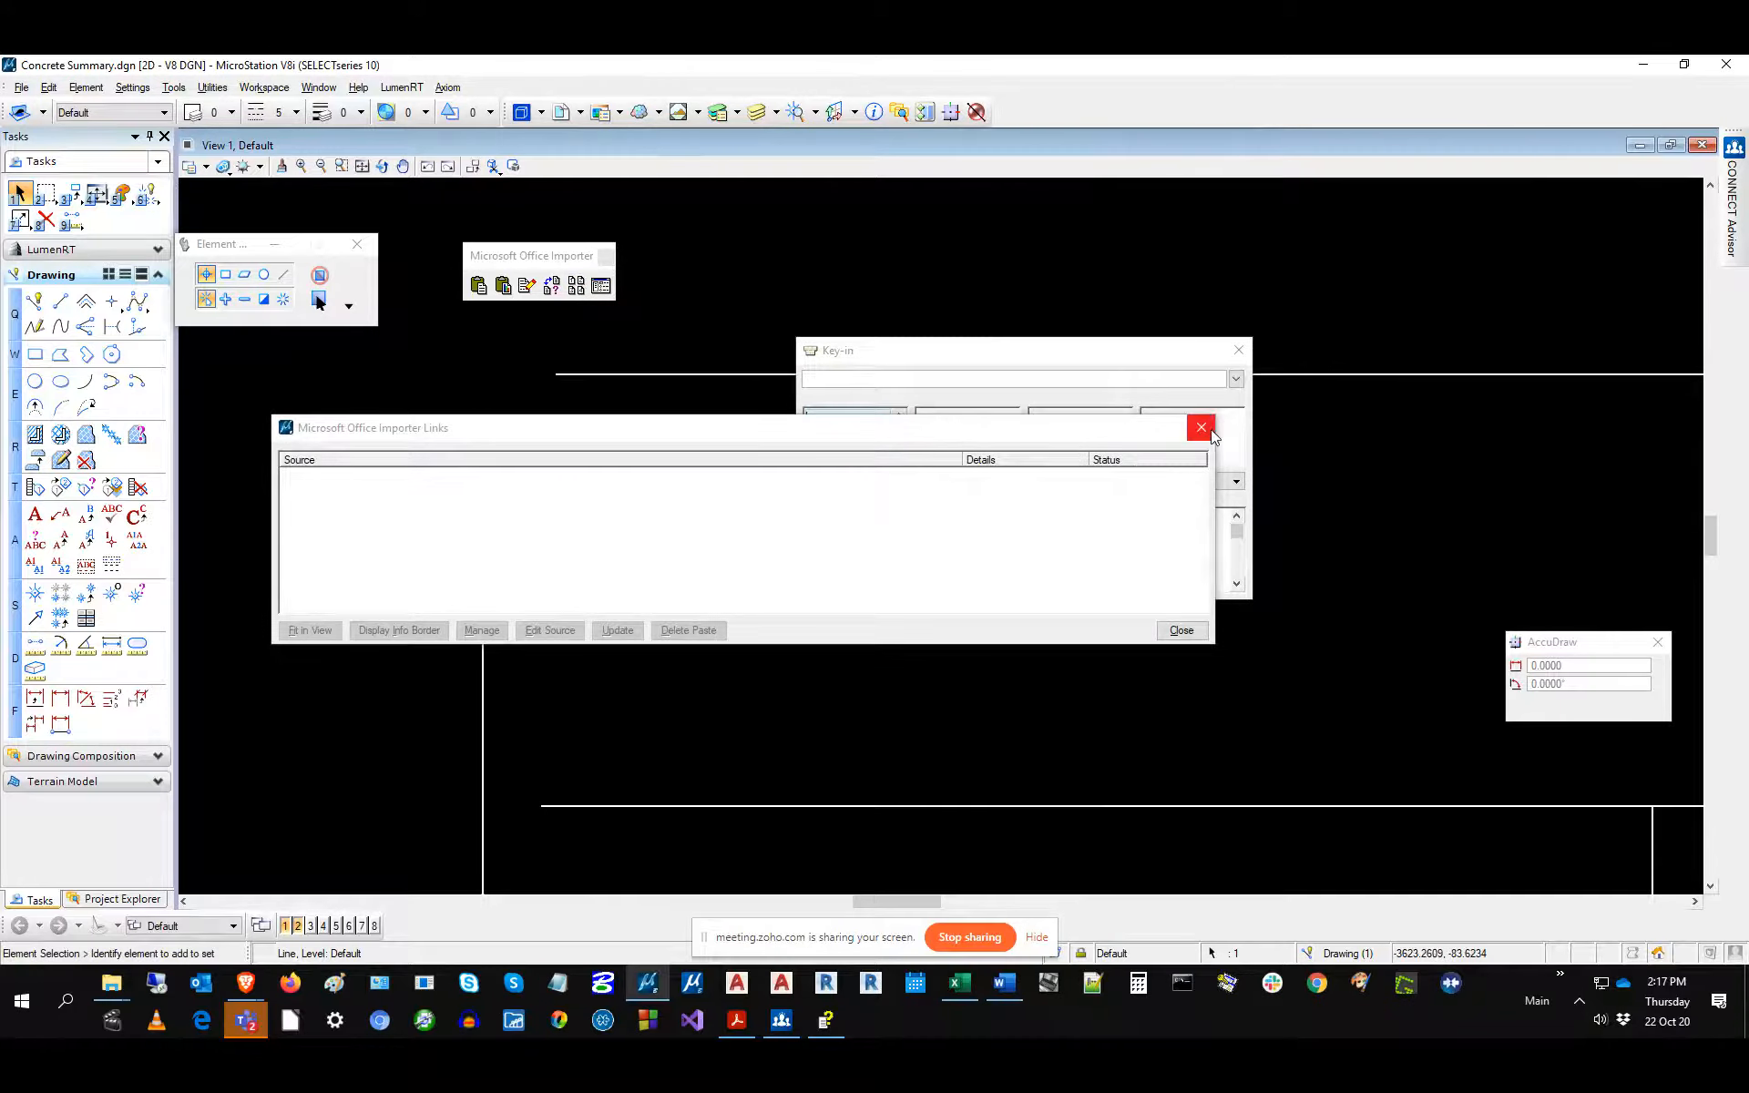
click(1201, 427)
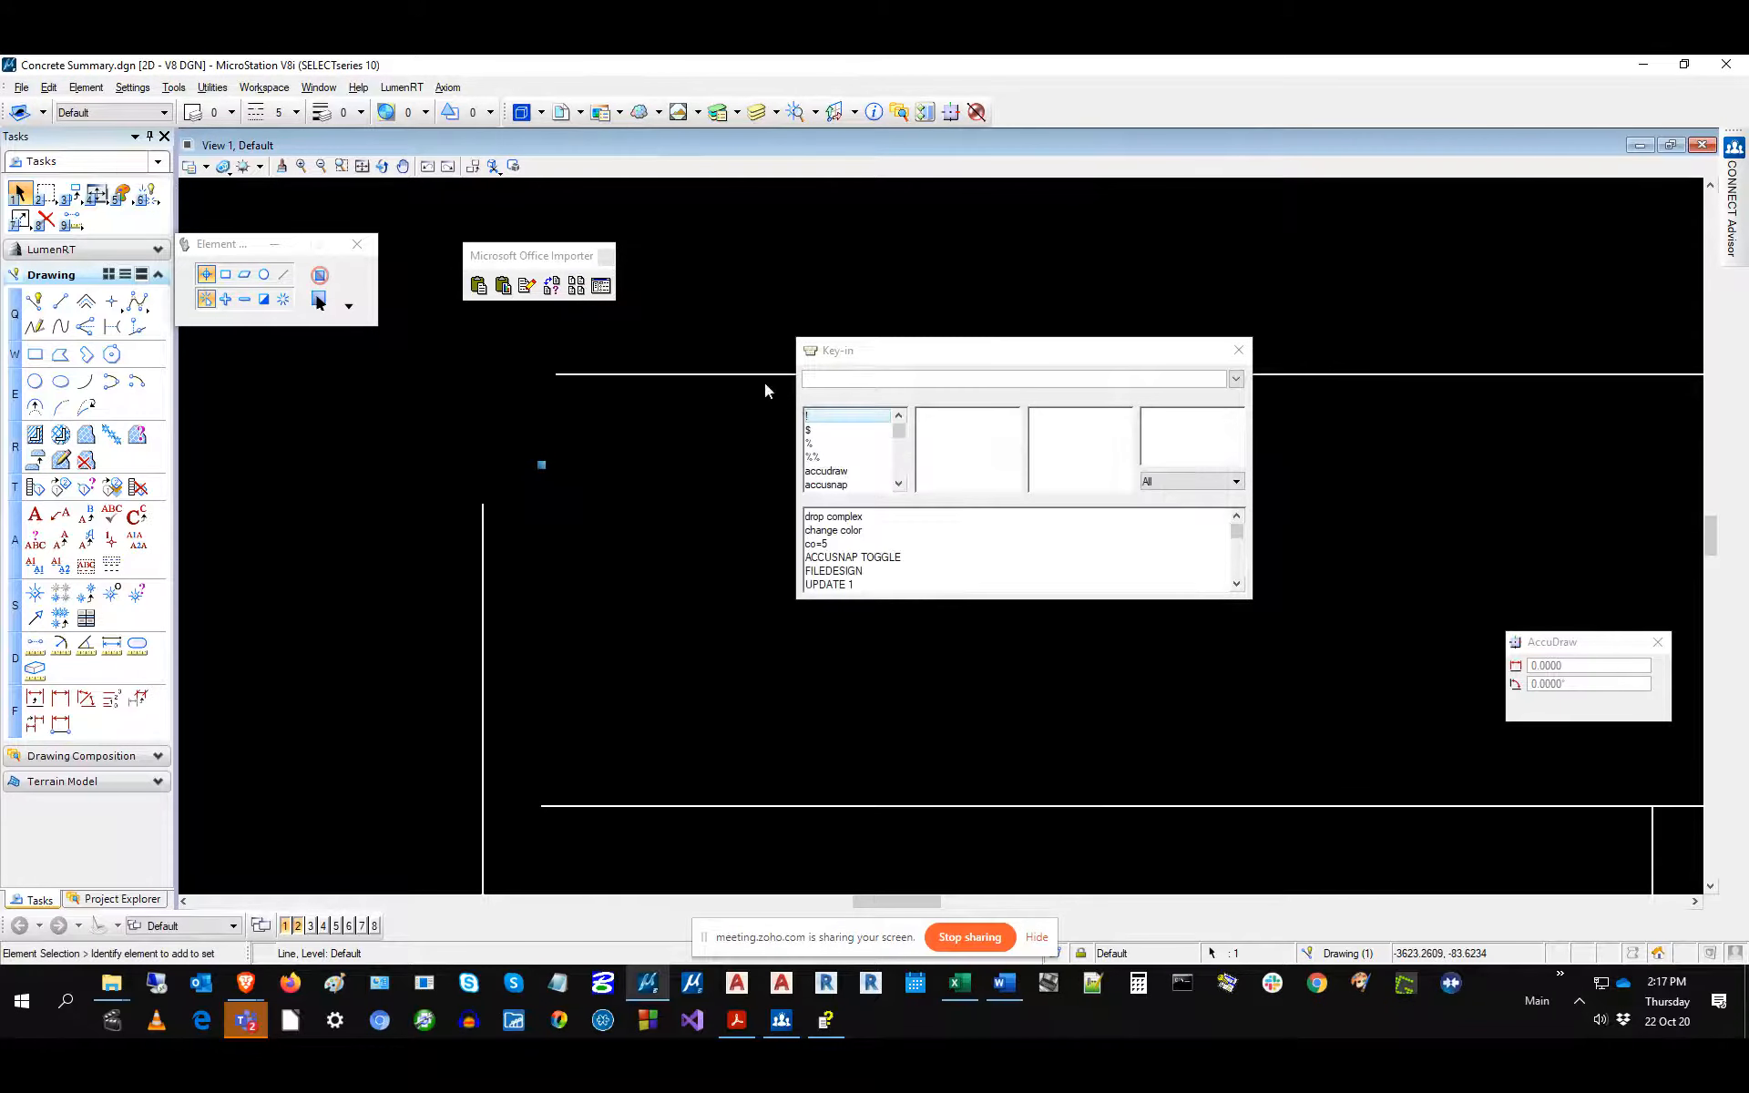
Undo the border line moves and the Drop Complex operation on the table.
click(48, 87)
click(45, 107)
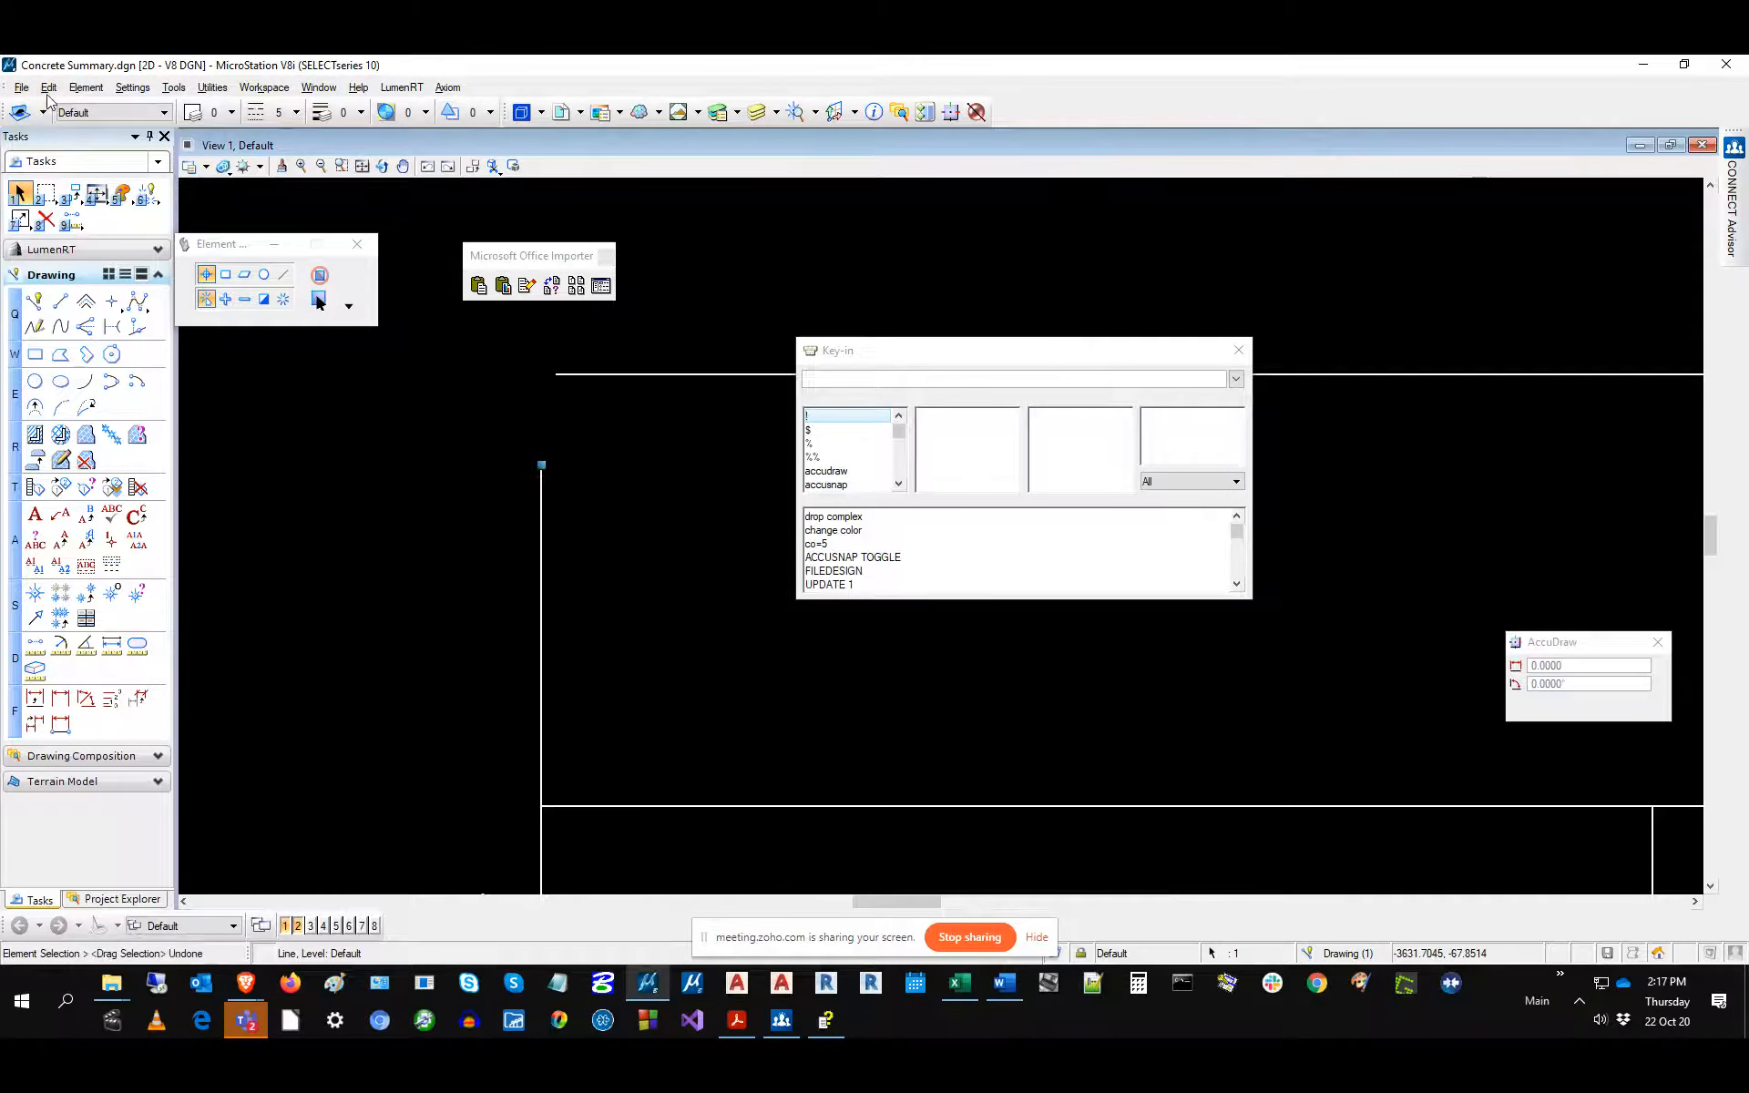
click(49, 88)
click(50, 107)
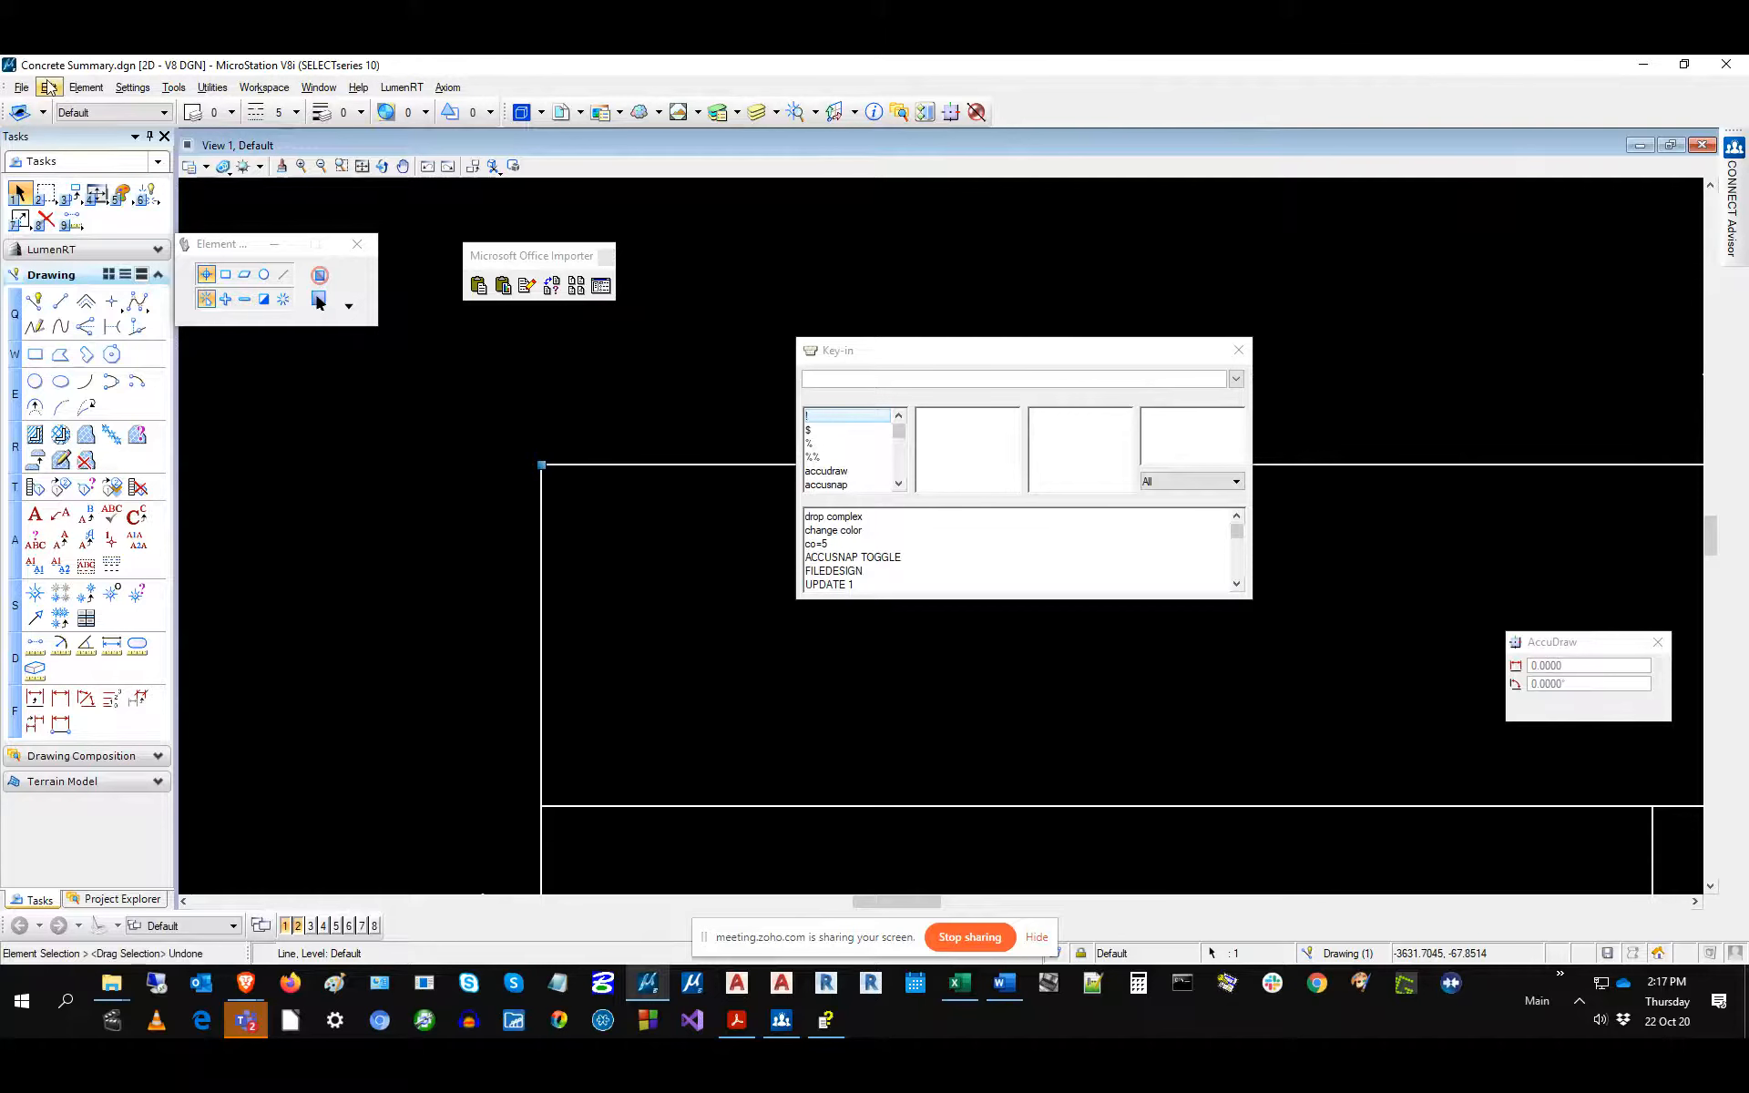
click(48, 87)
click(55, 106)
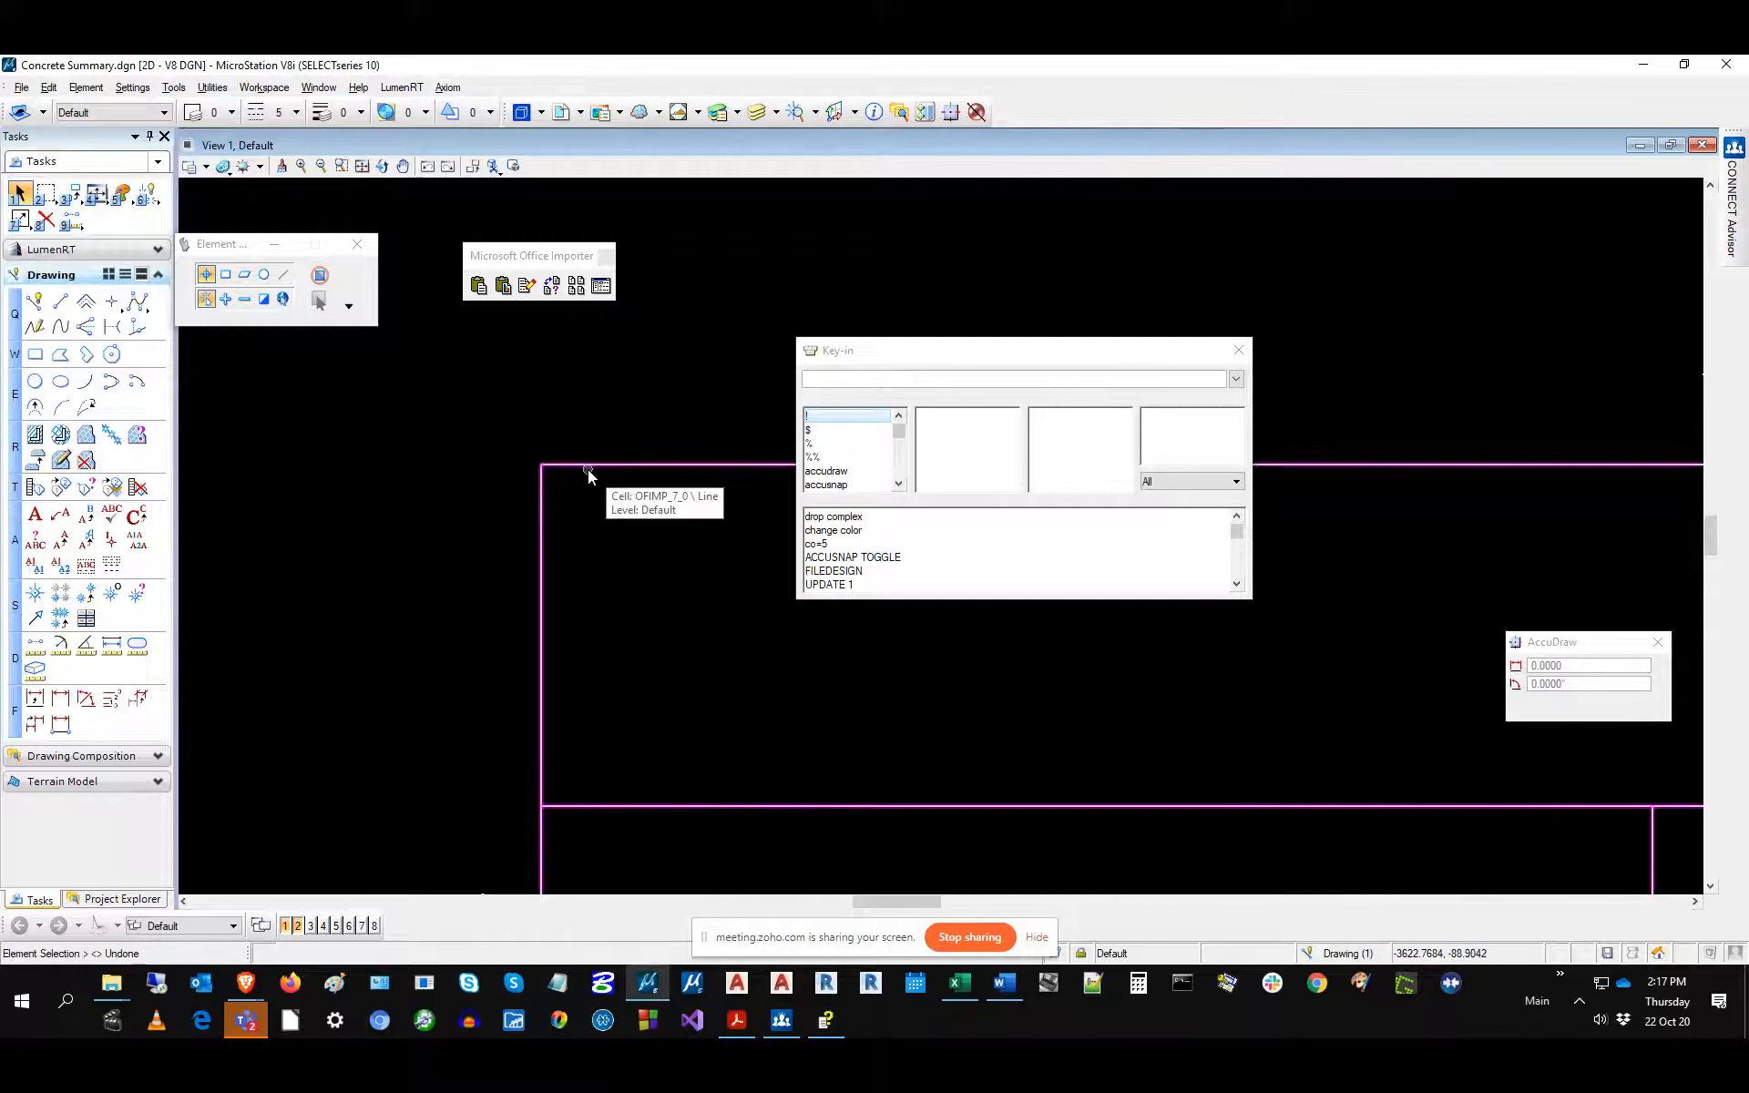
Clear the table selection, display the info border of the Concrete Summary.xlsx link, and close the key-in window.
click(230, 276)
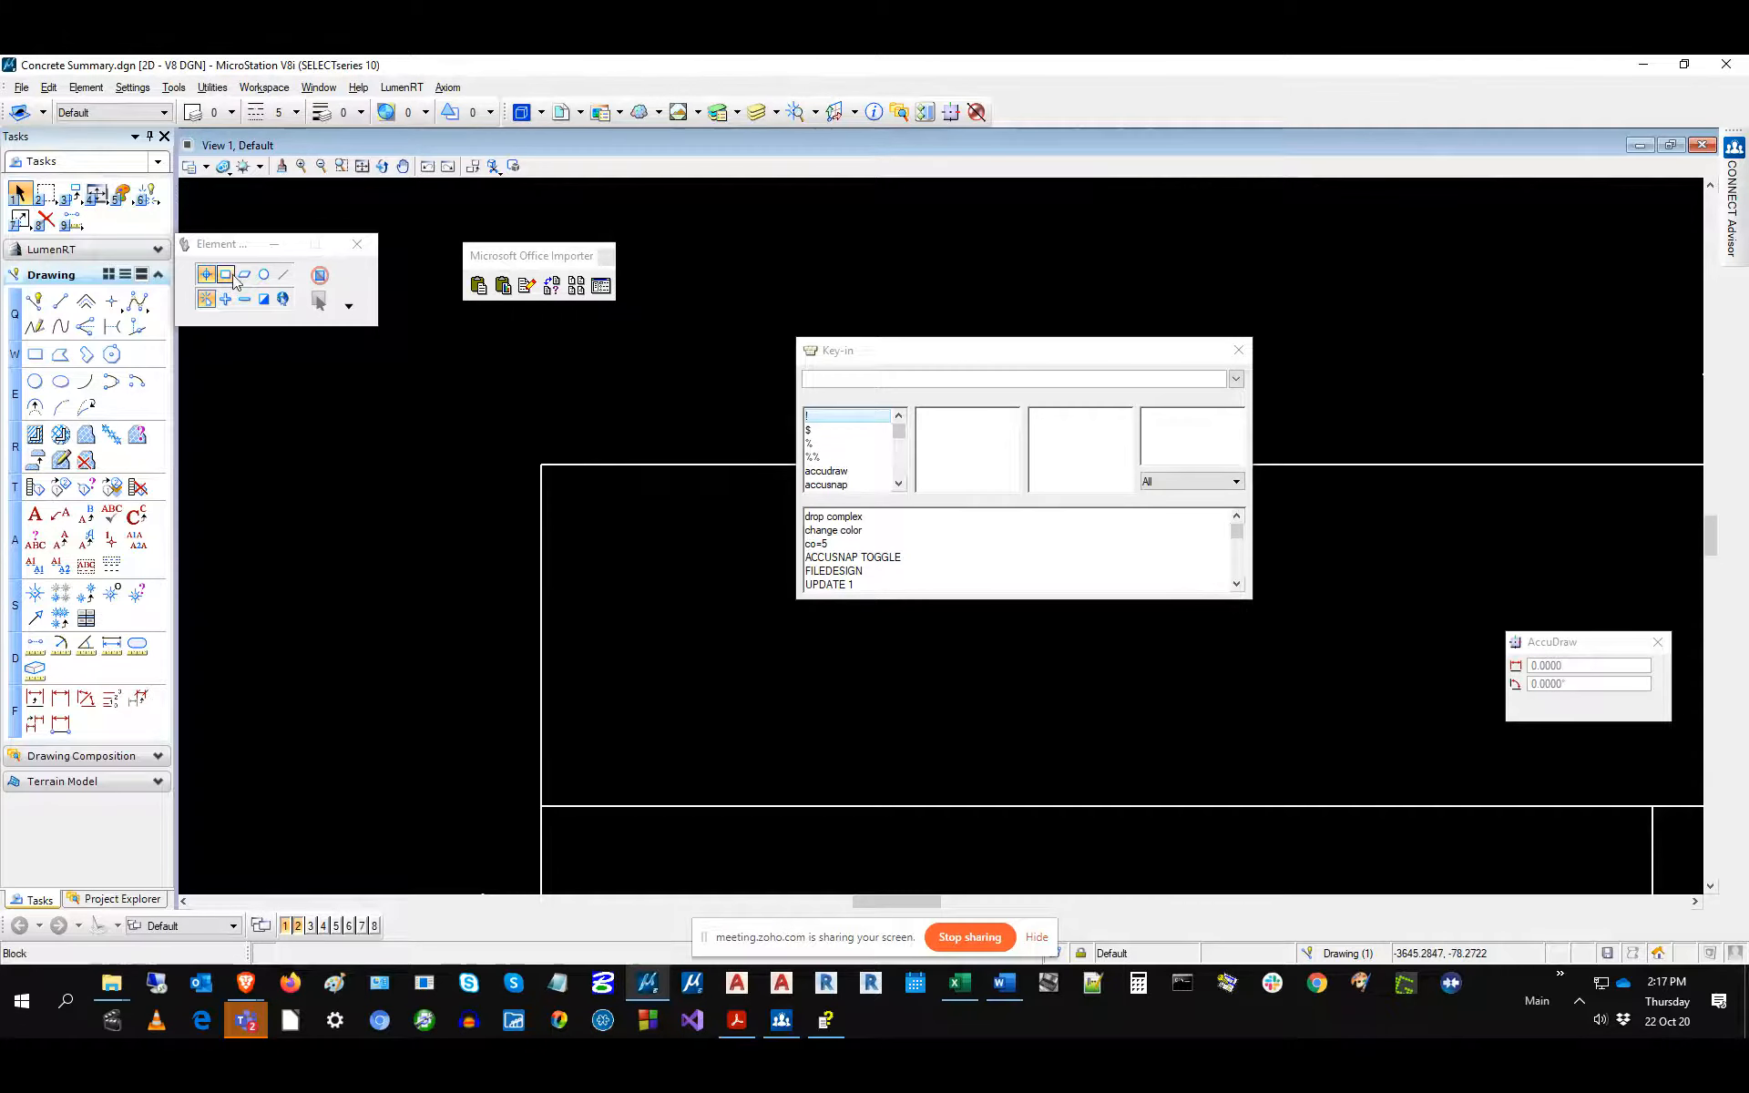
click(567, 286)
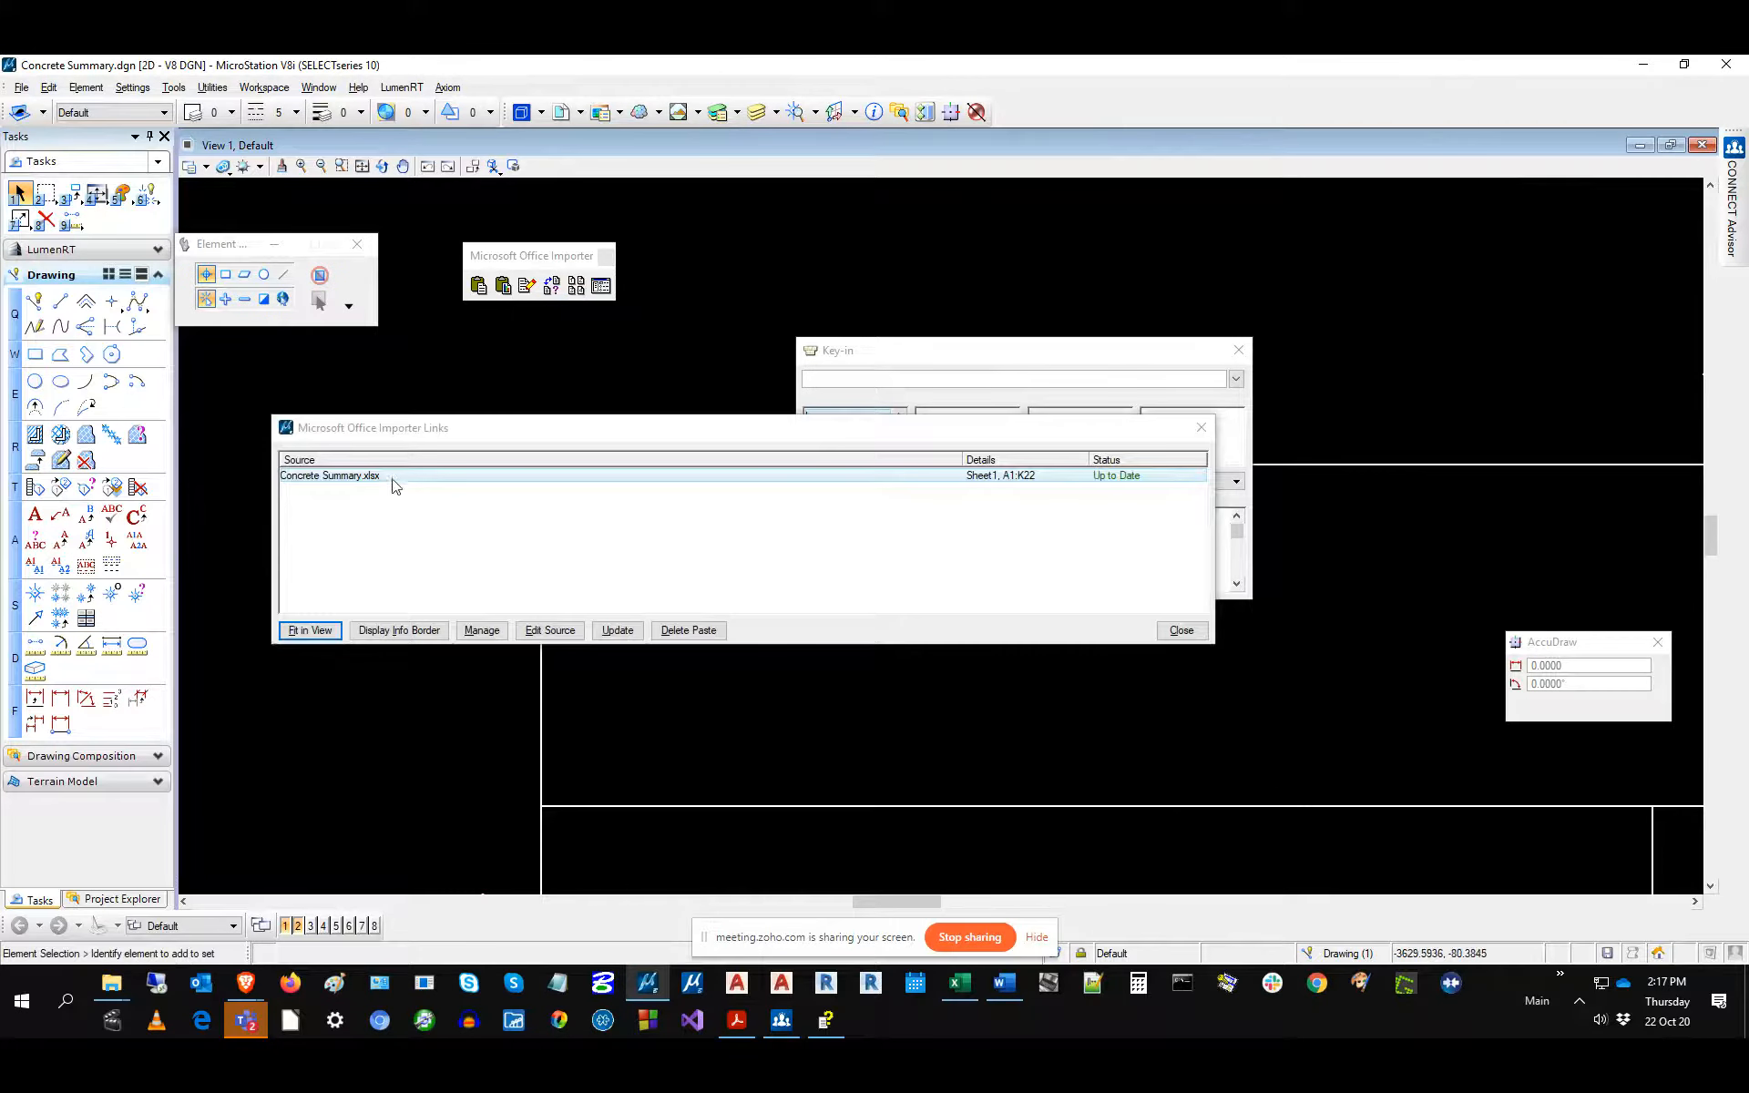
click(385, 631)
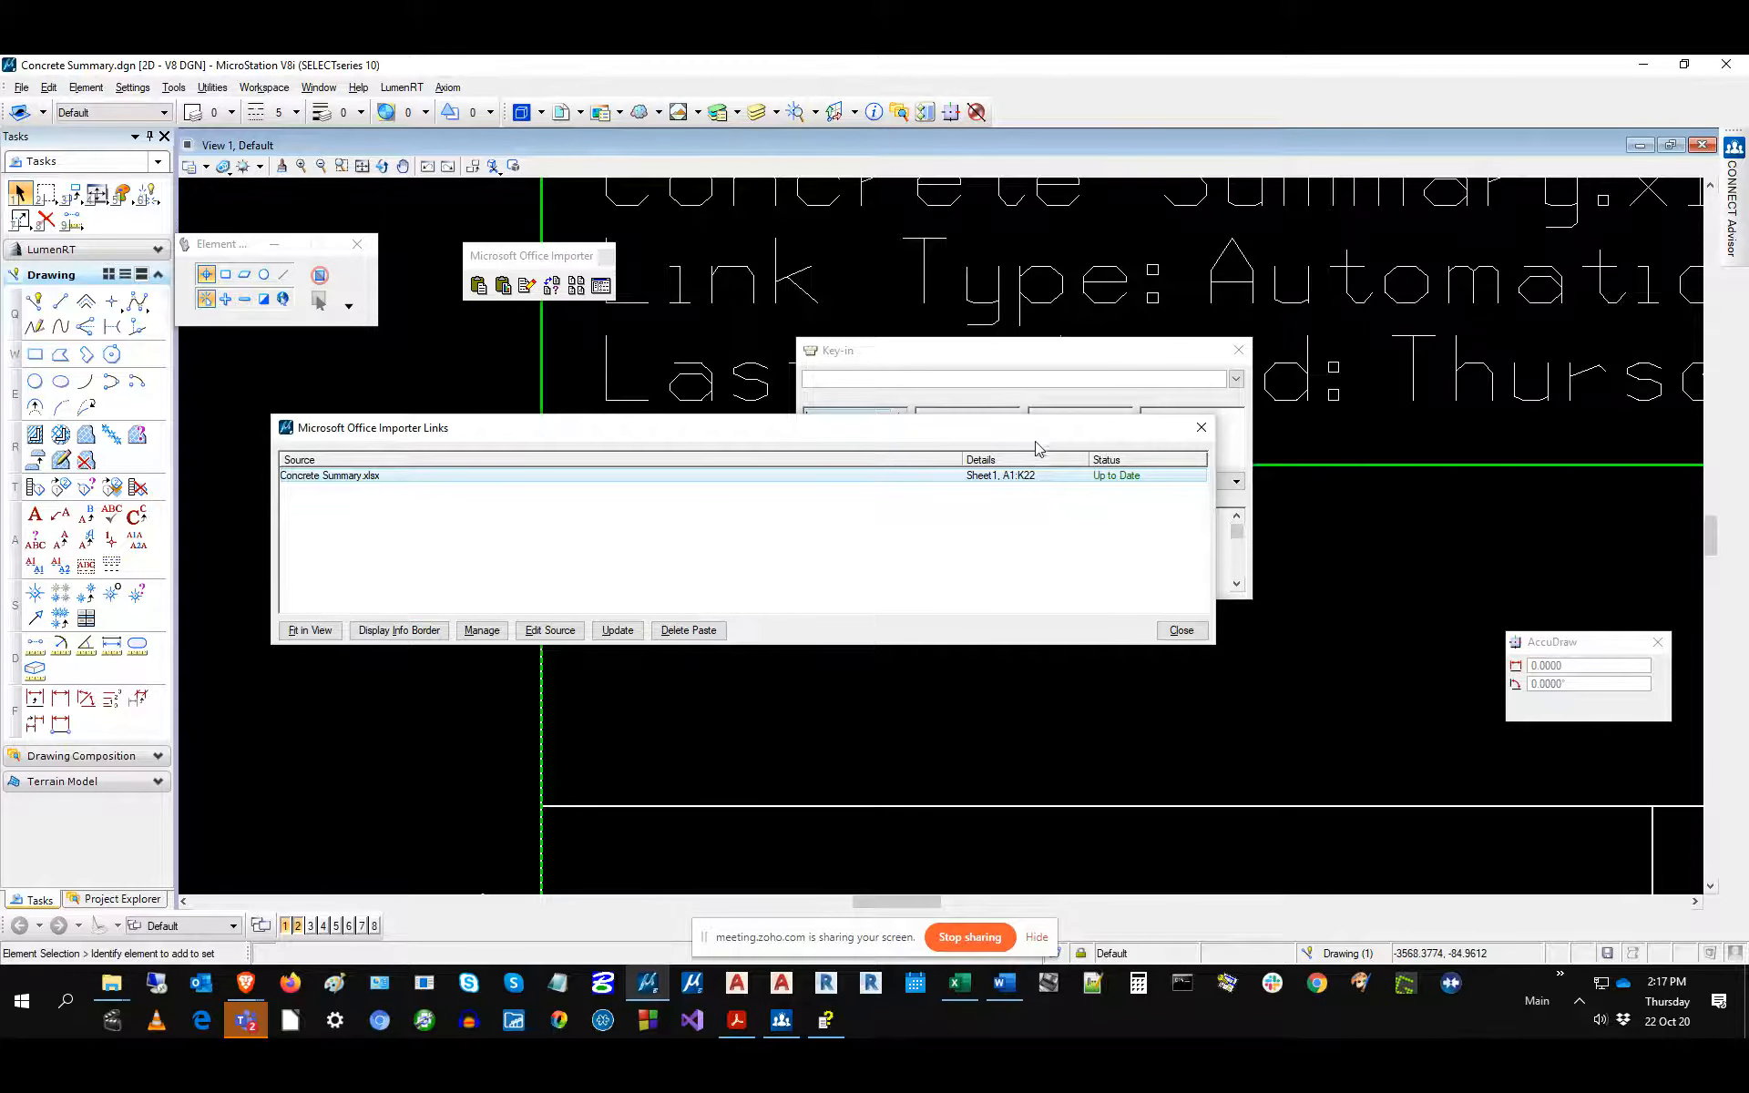
drag(1038, 434, 1079, 541)
scroll(1377, 430, down, 4)
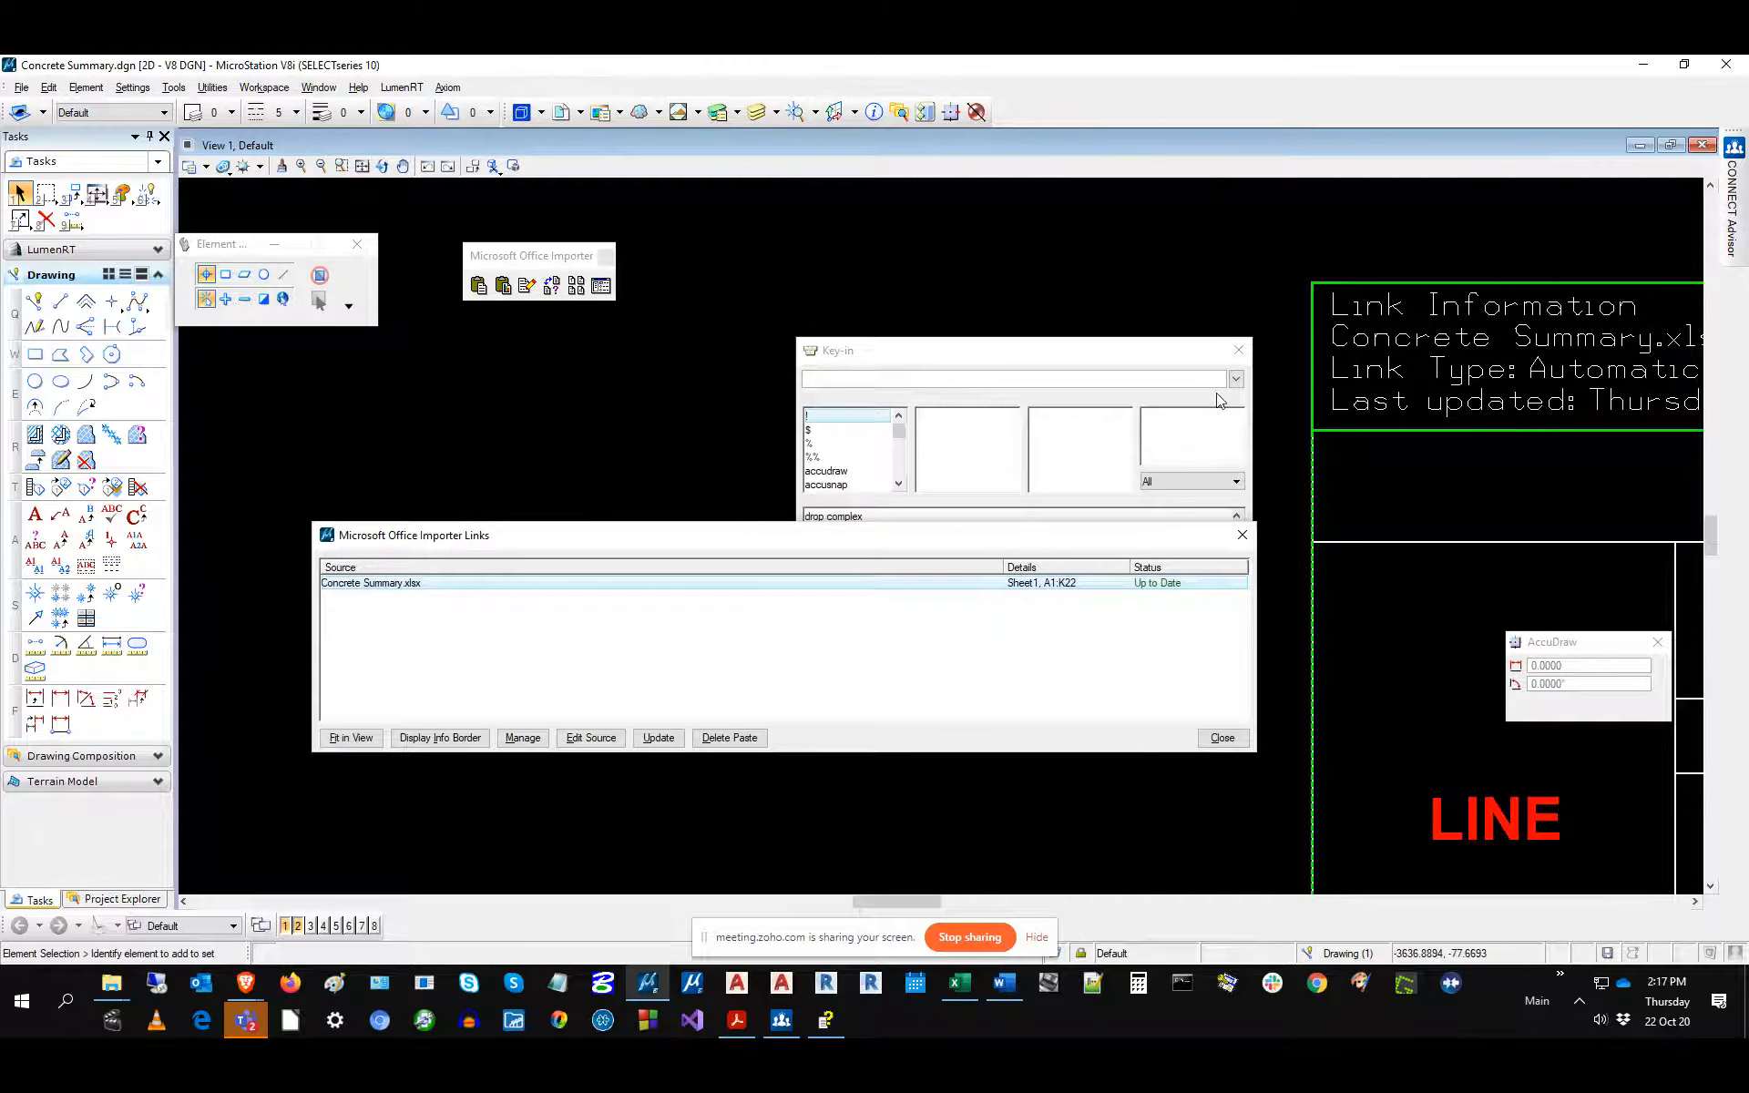
click(1237, 349)
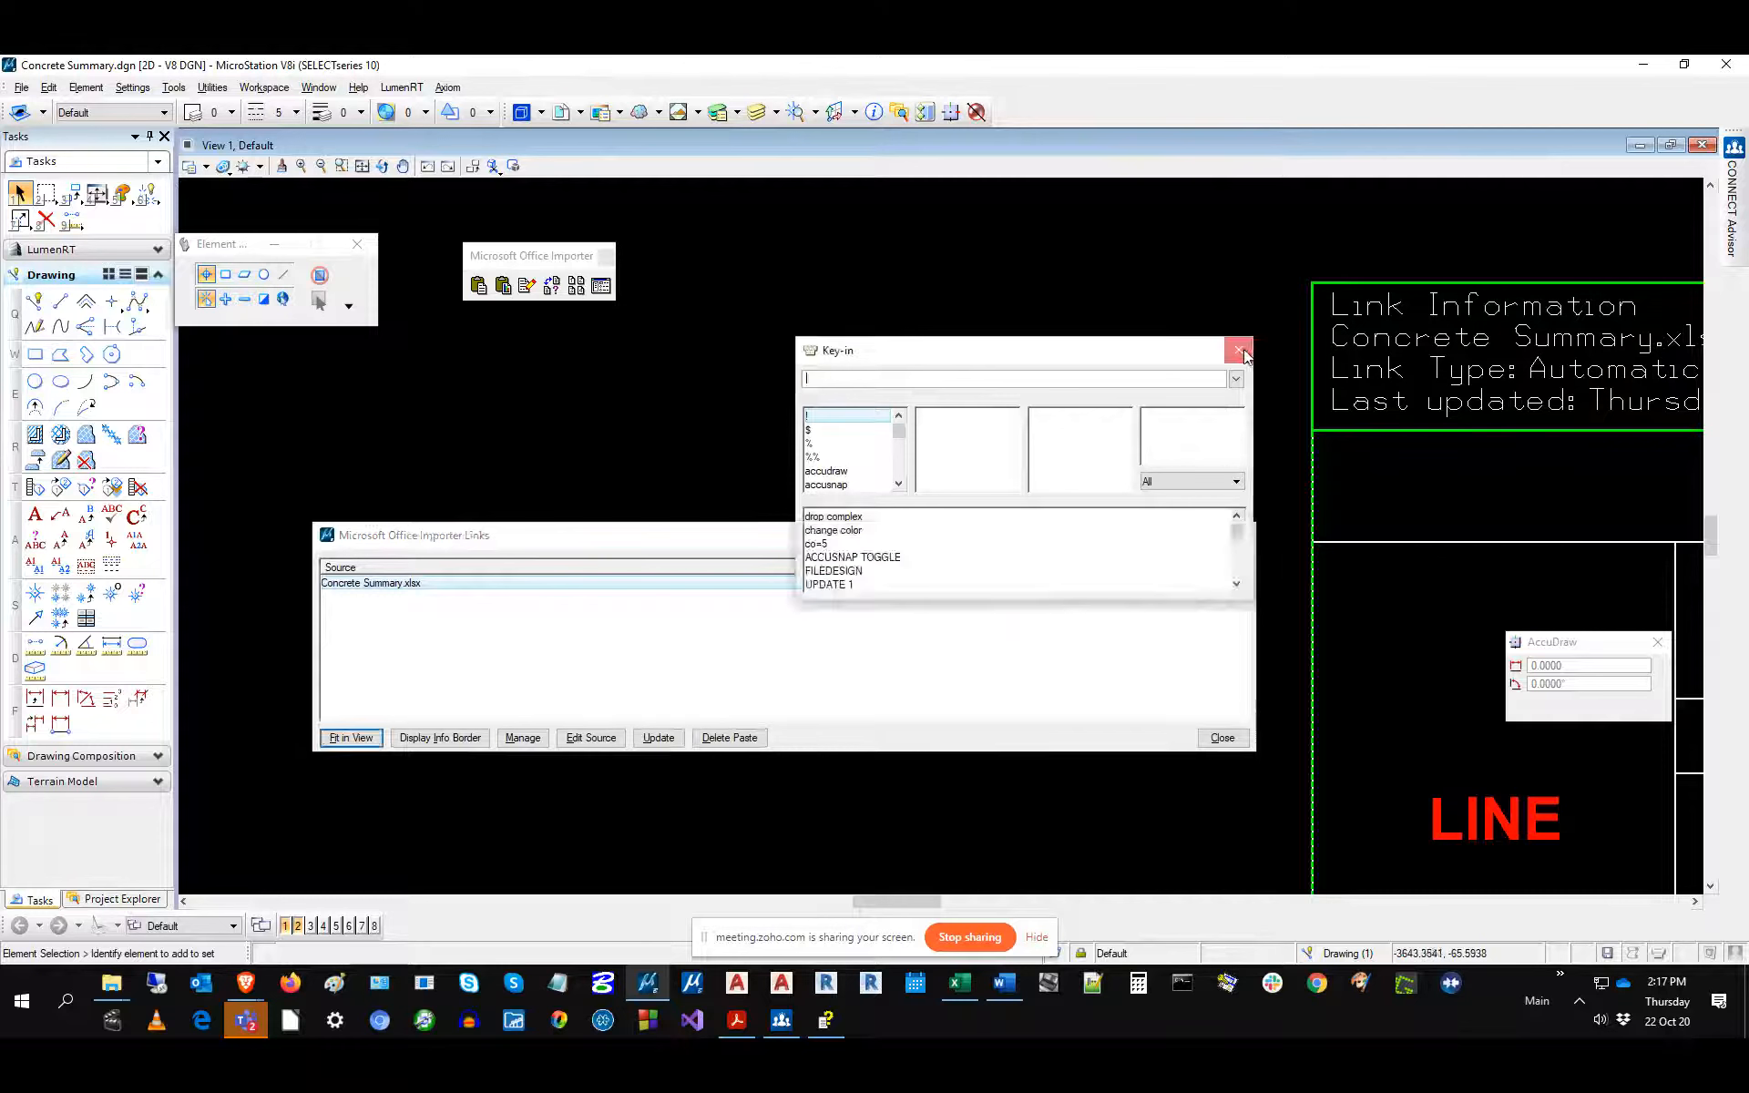
Move the open windows off the pasted table and read the source file, link type and last update in its info border.
click(362, 166)
drag(514, 543, 1457, 512)
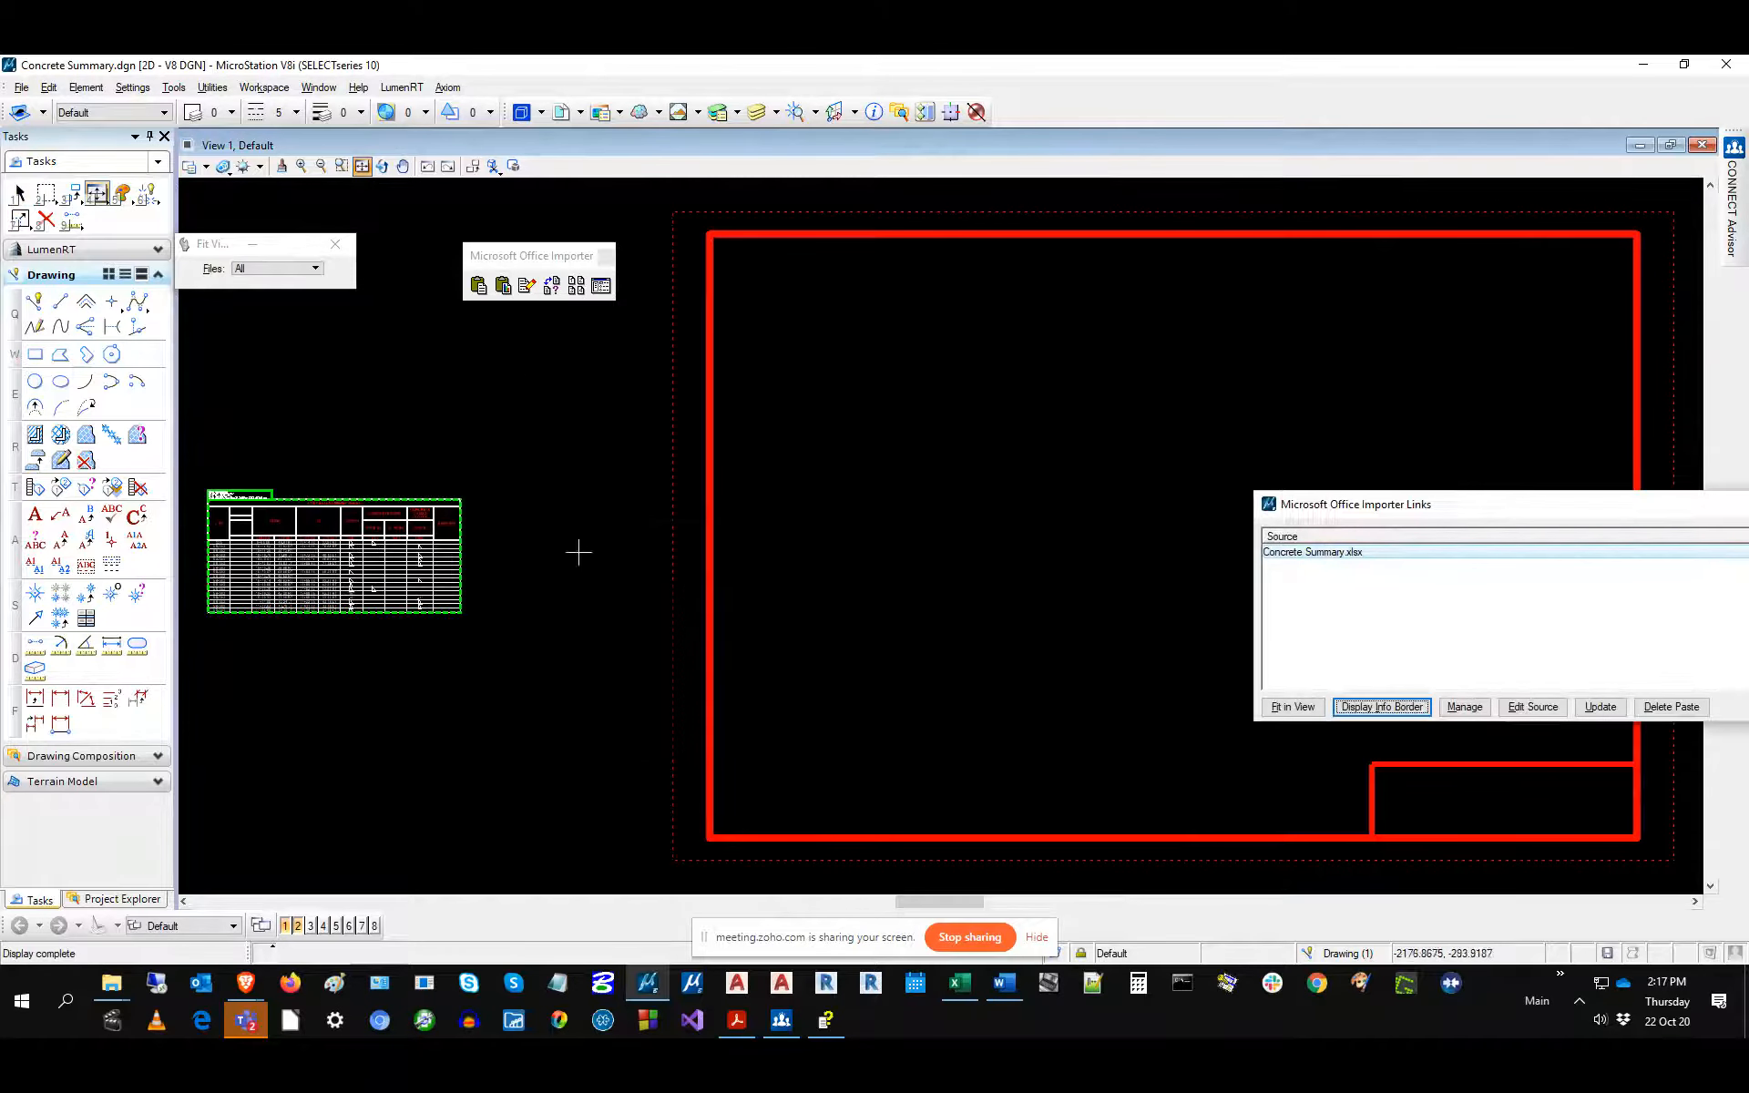
scroll(193, 548, up, 2)
scroll(193, 547, up, 2)
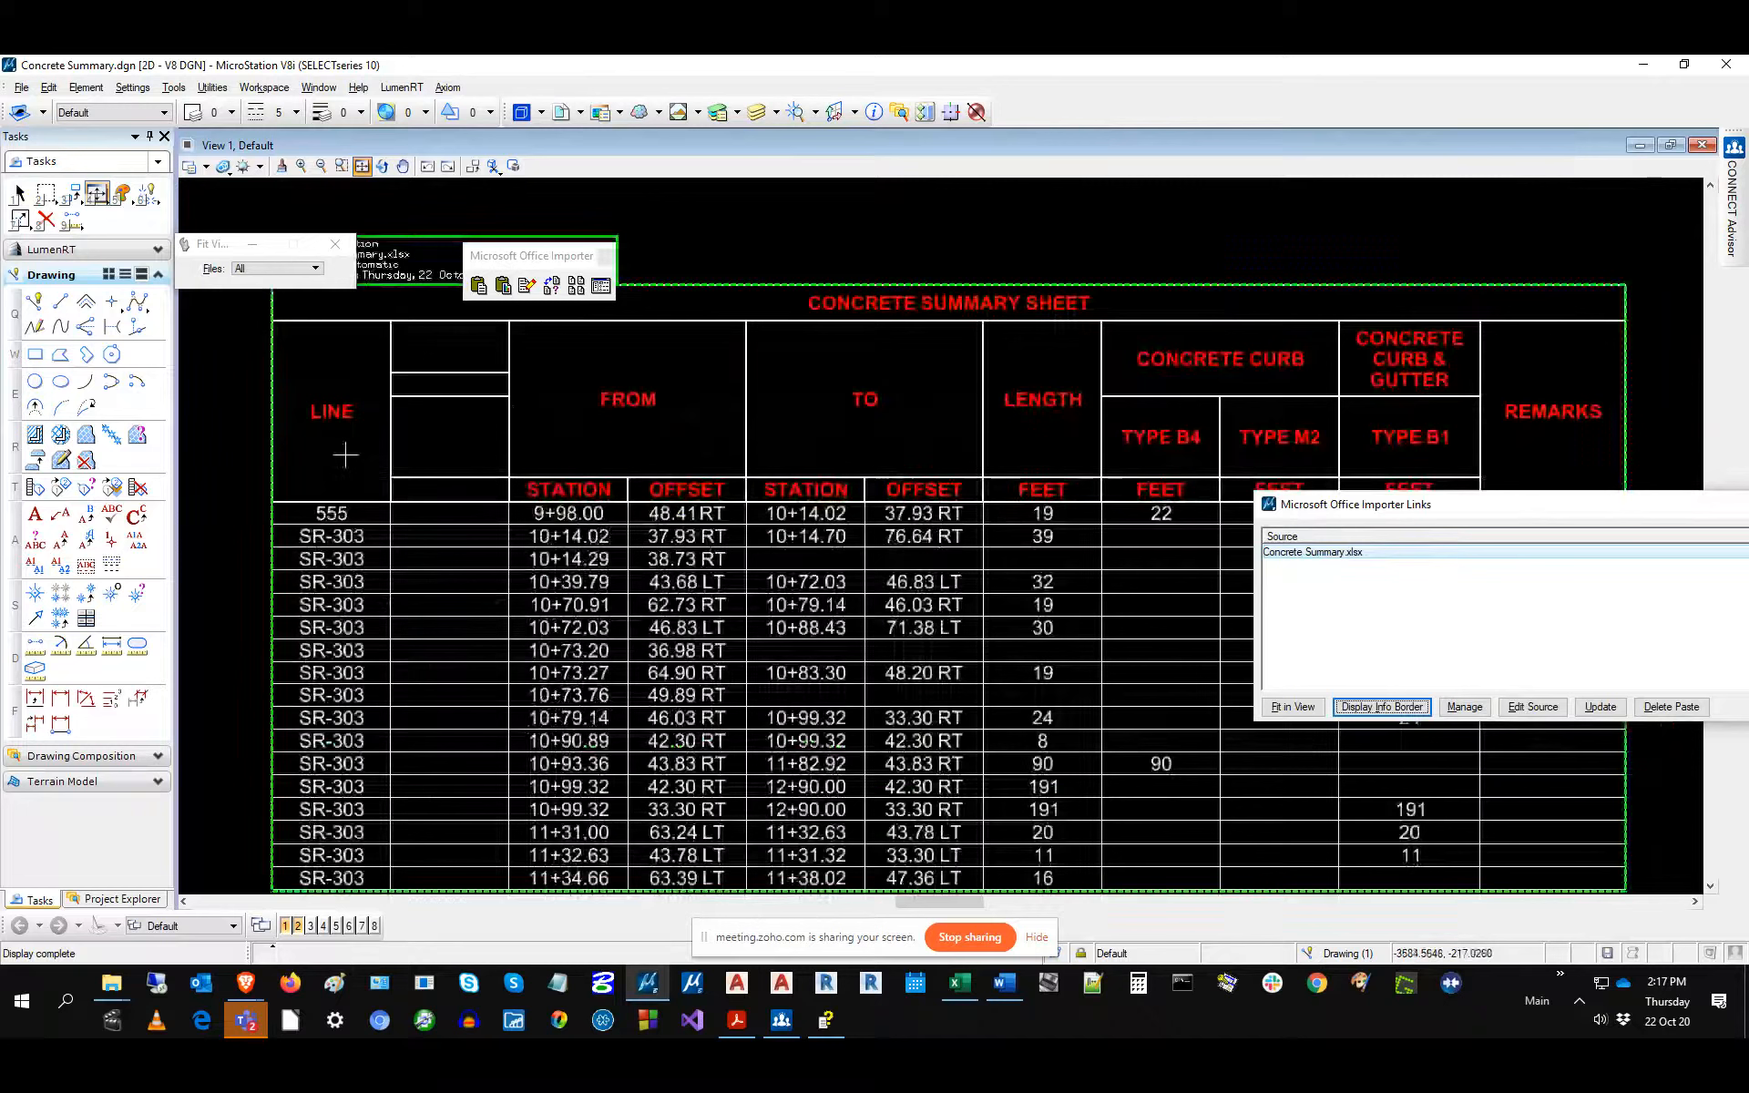
drag(218, 248, 197, 550)
drag(580, 247, 885, 215)
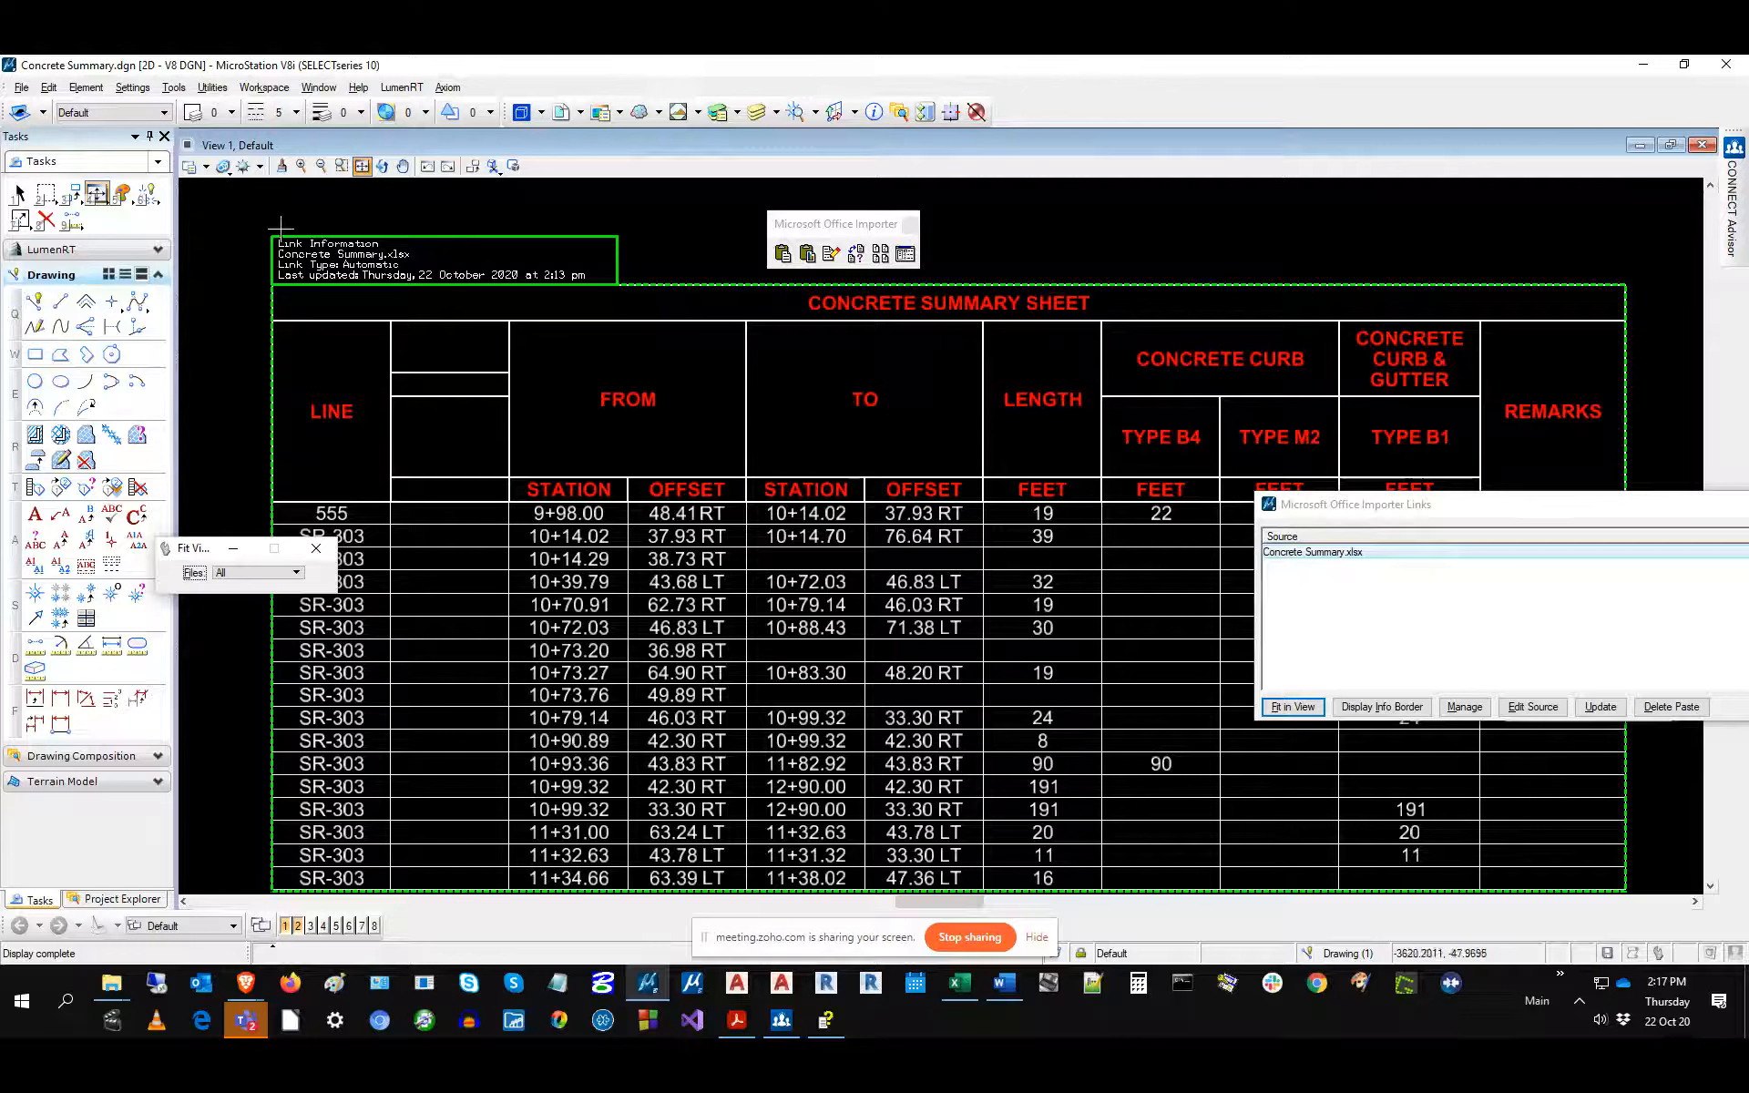
scroll(271, 228, up, 2)
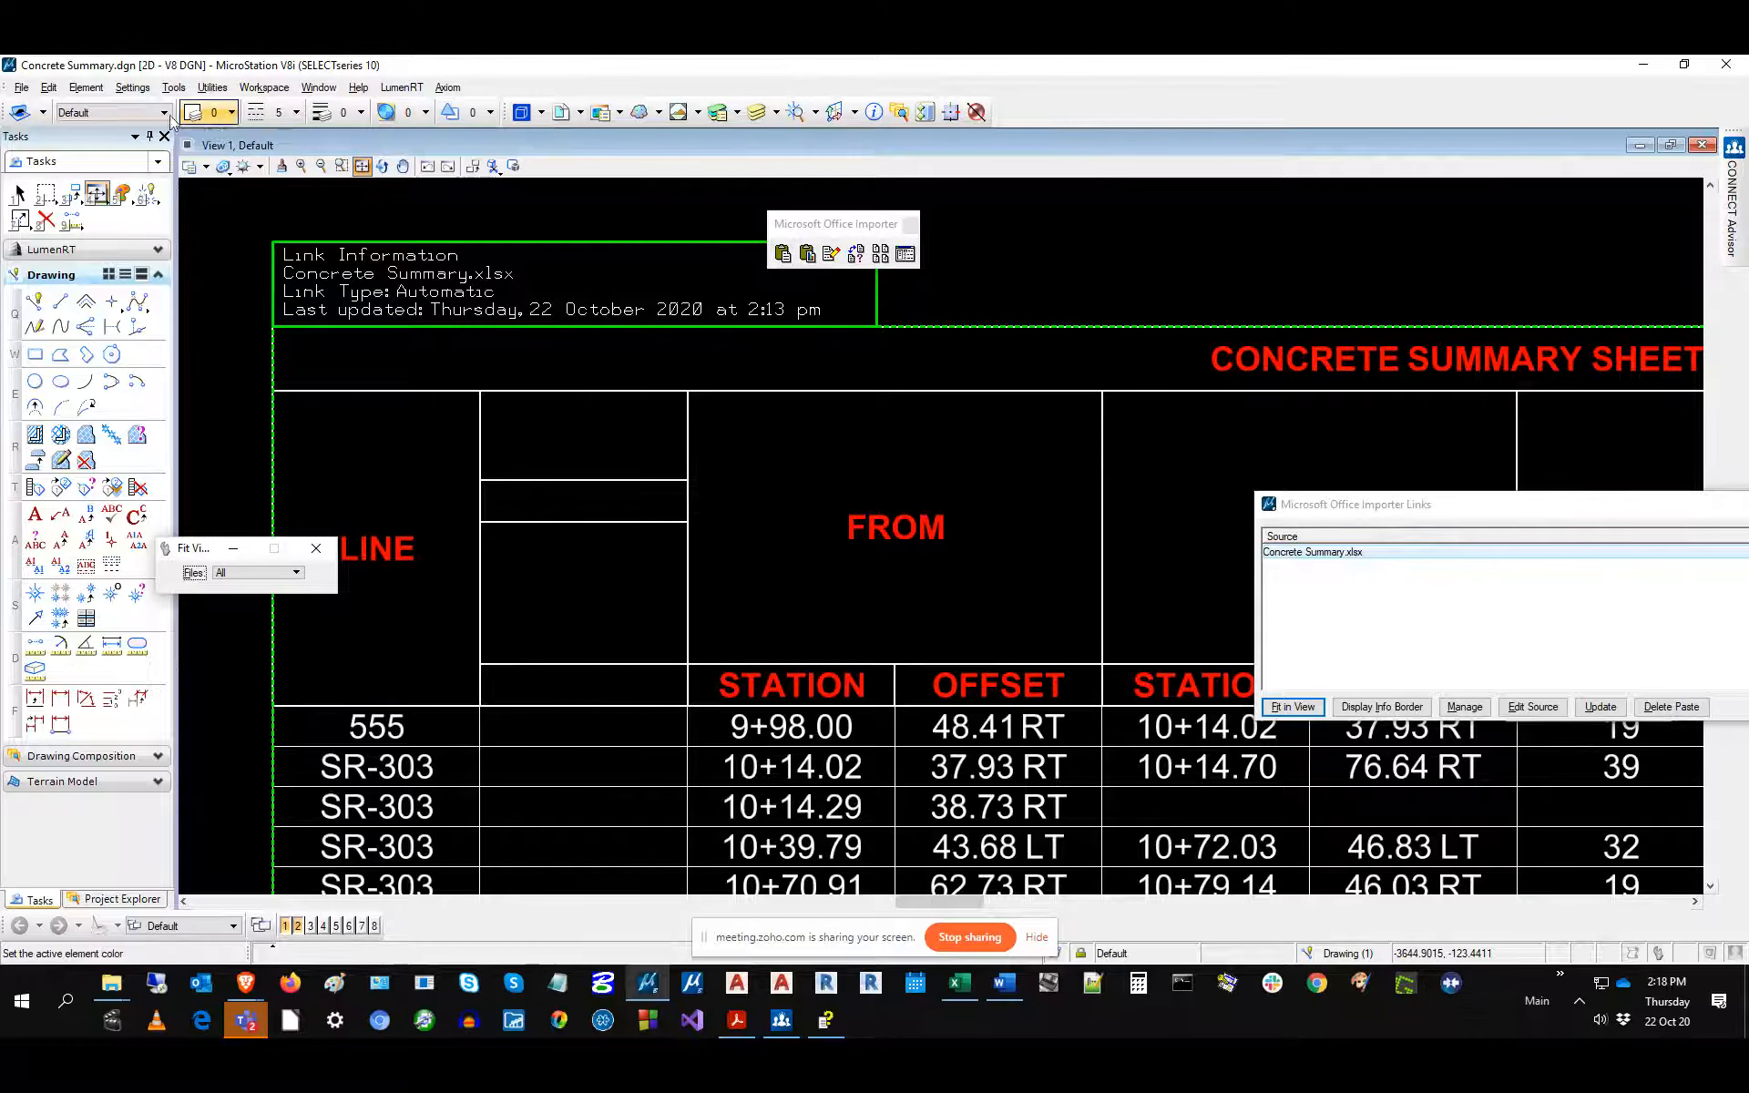
Examine the tags in the drawing's office_ole_link tag set, and close the tag set window and the importer's links list.
click(102, 86)
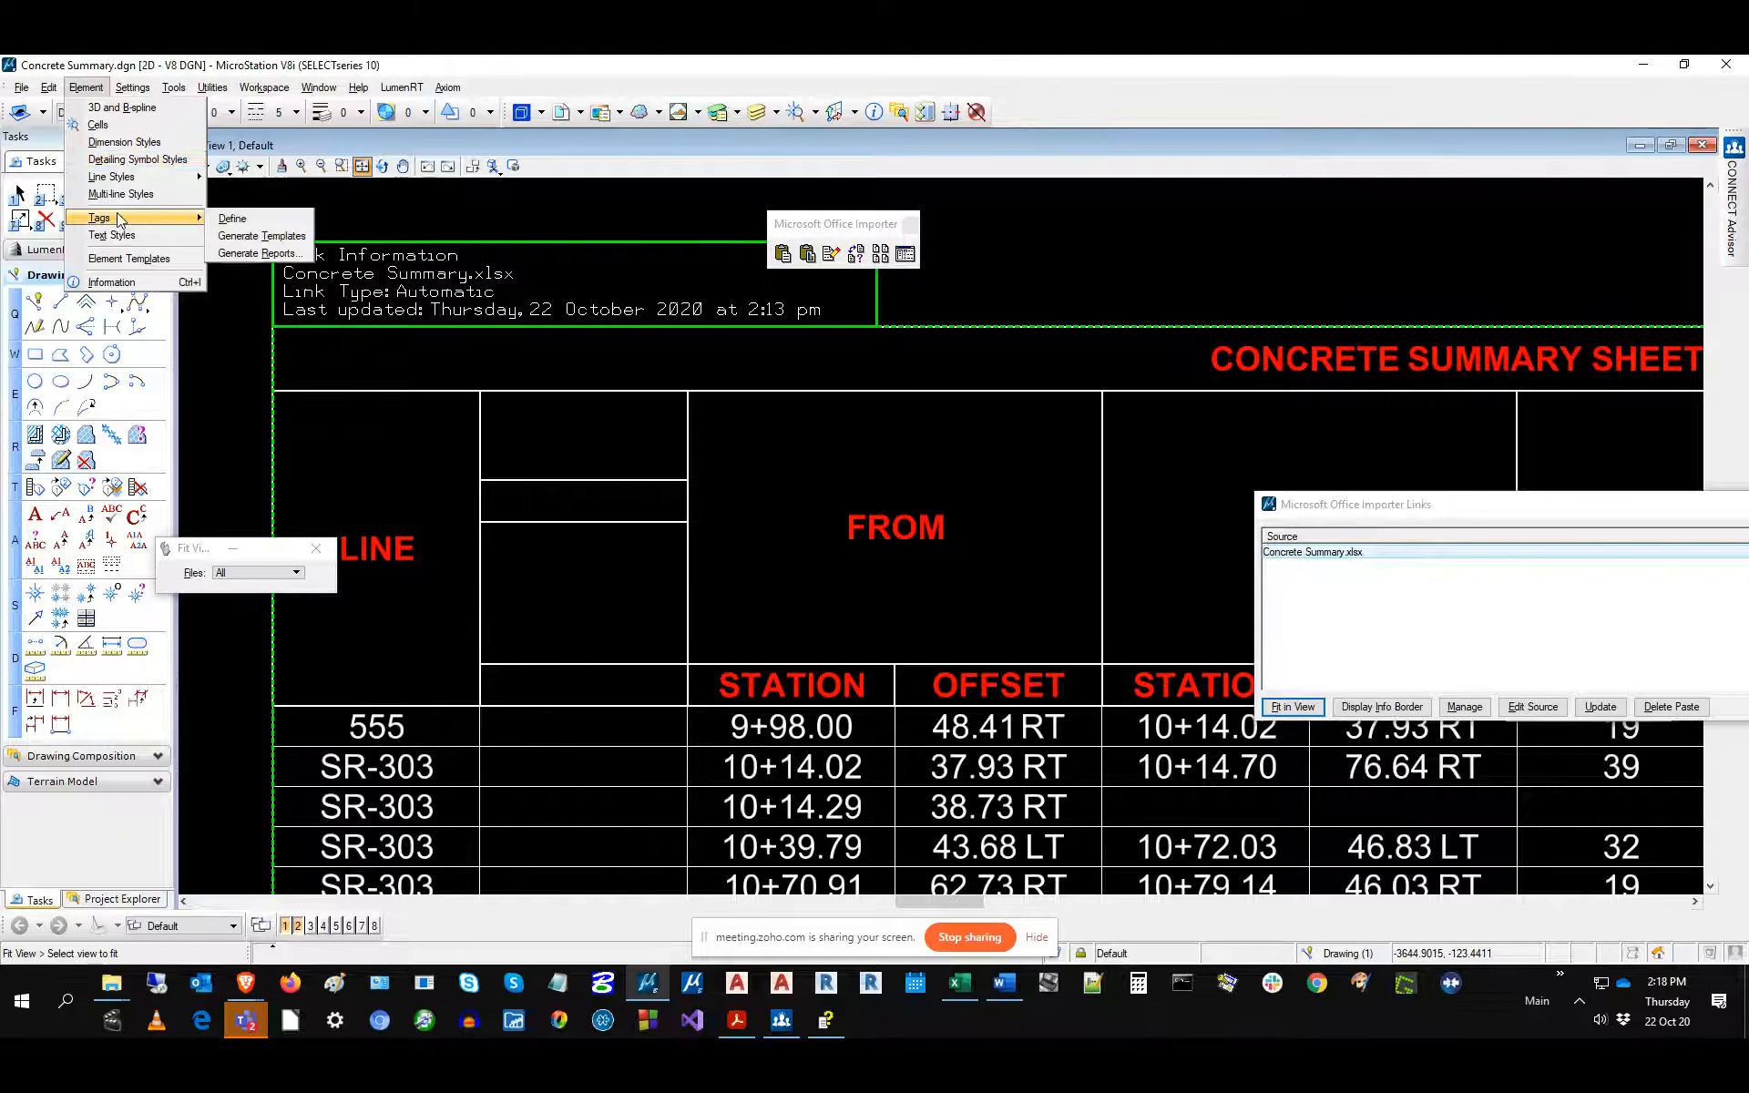
mouse_move(178, 222)
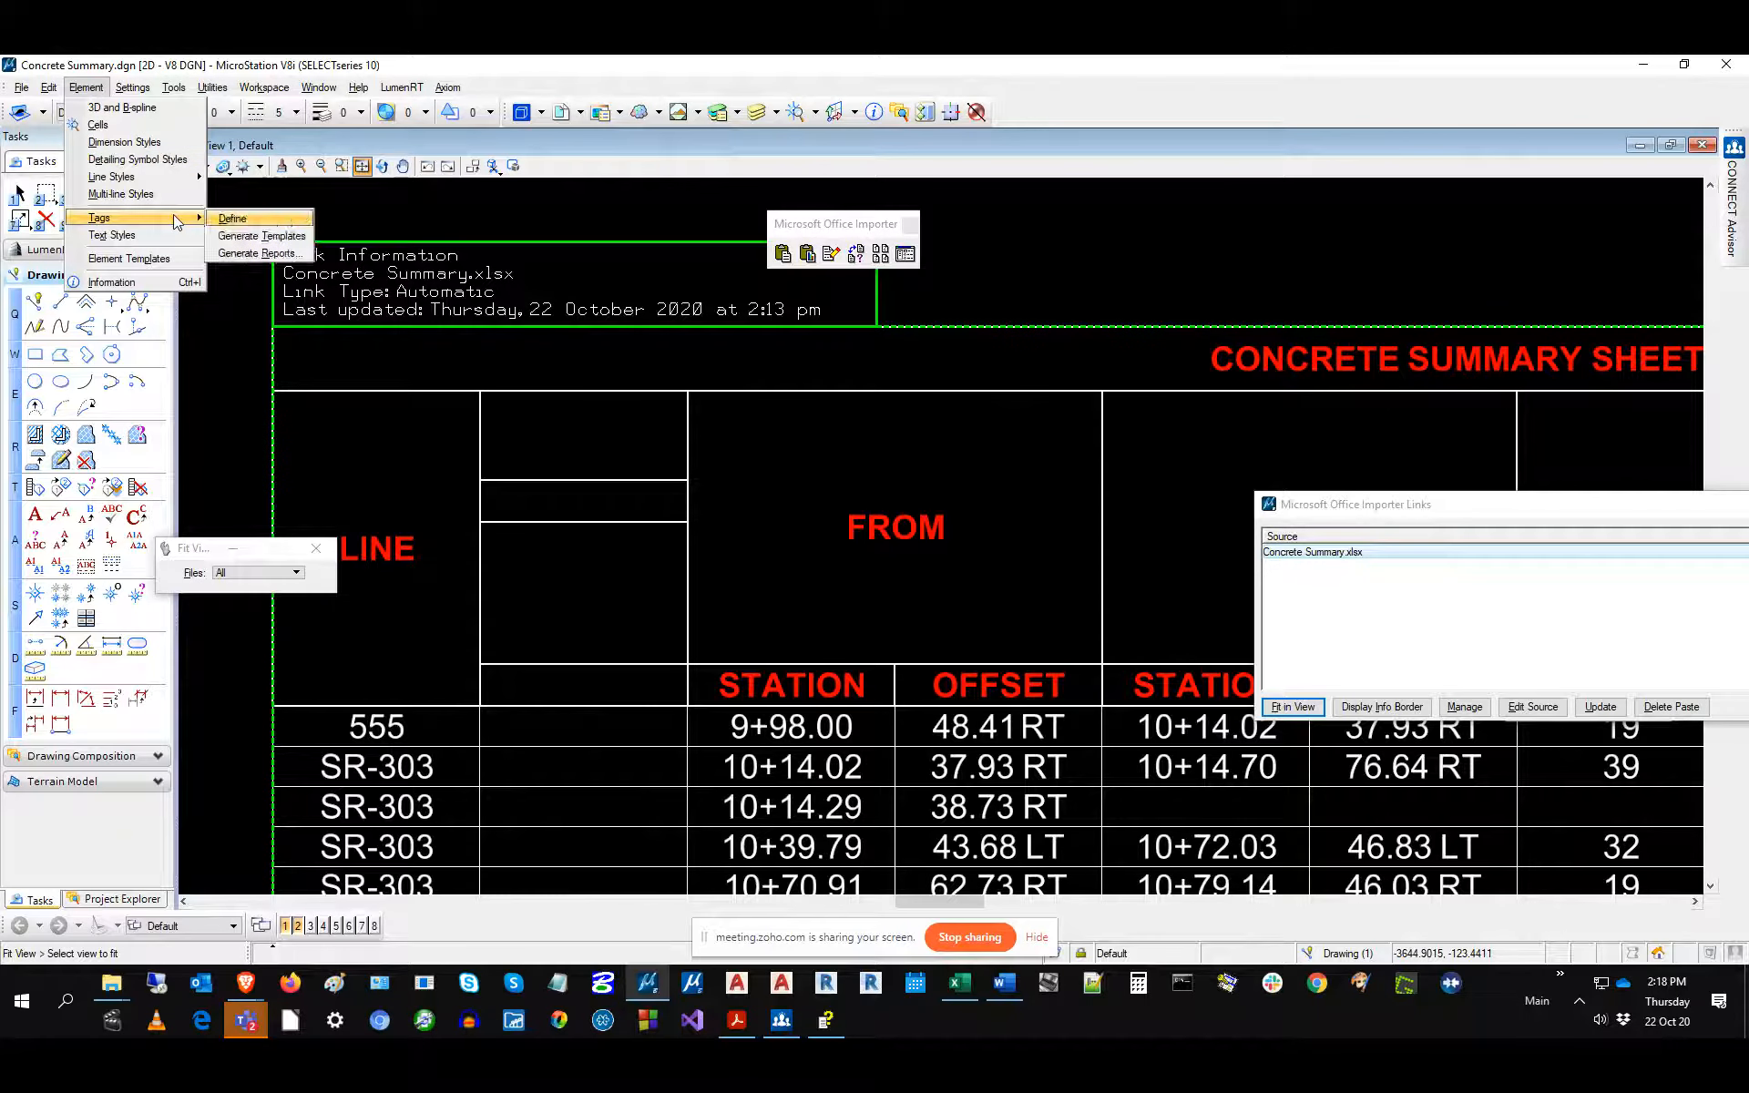
click(244, 220)
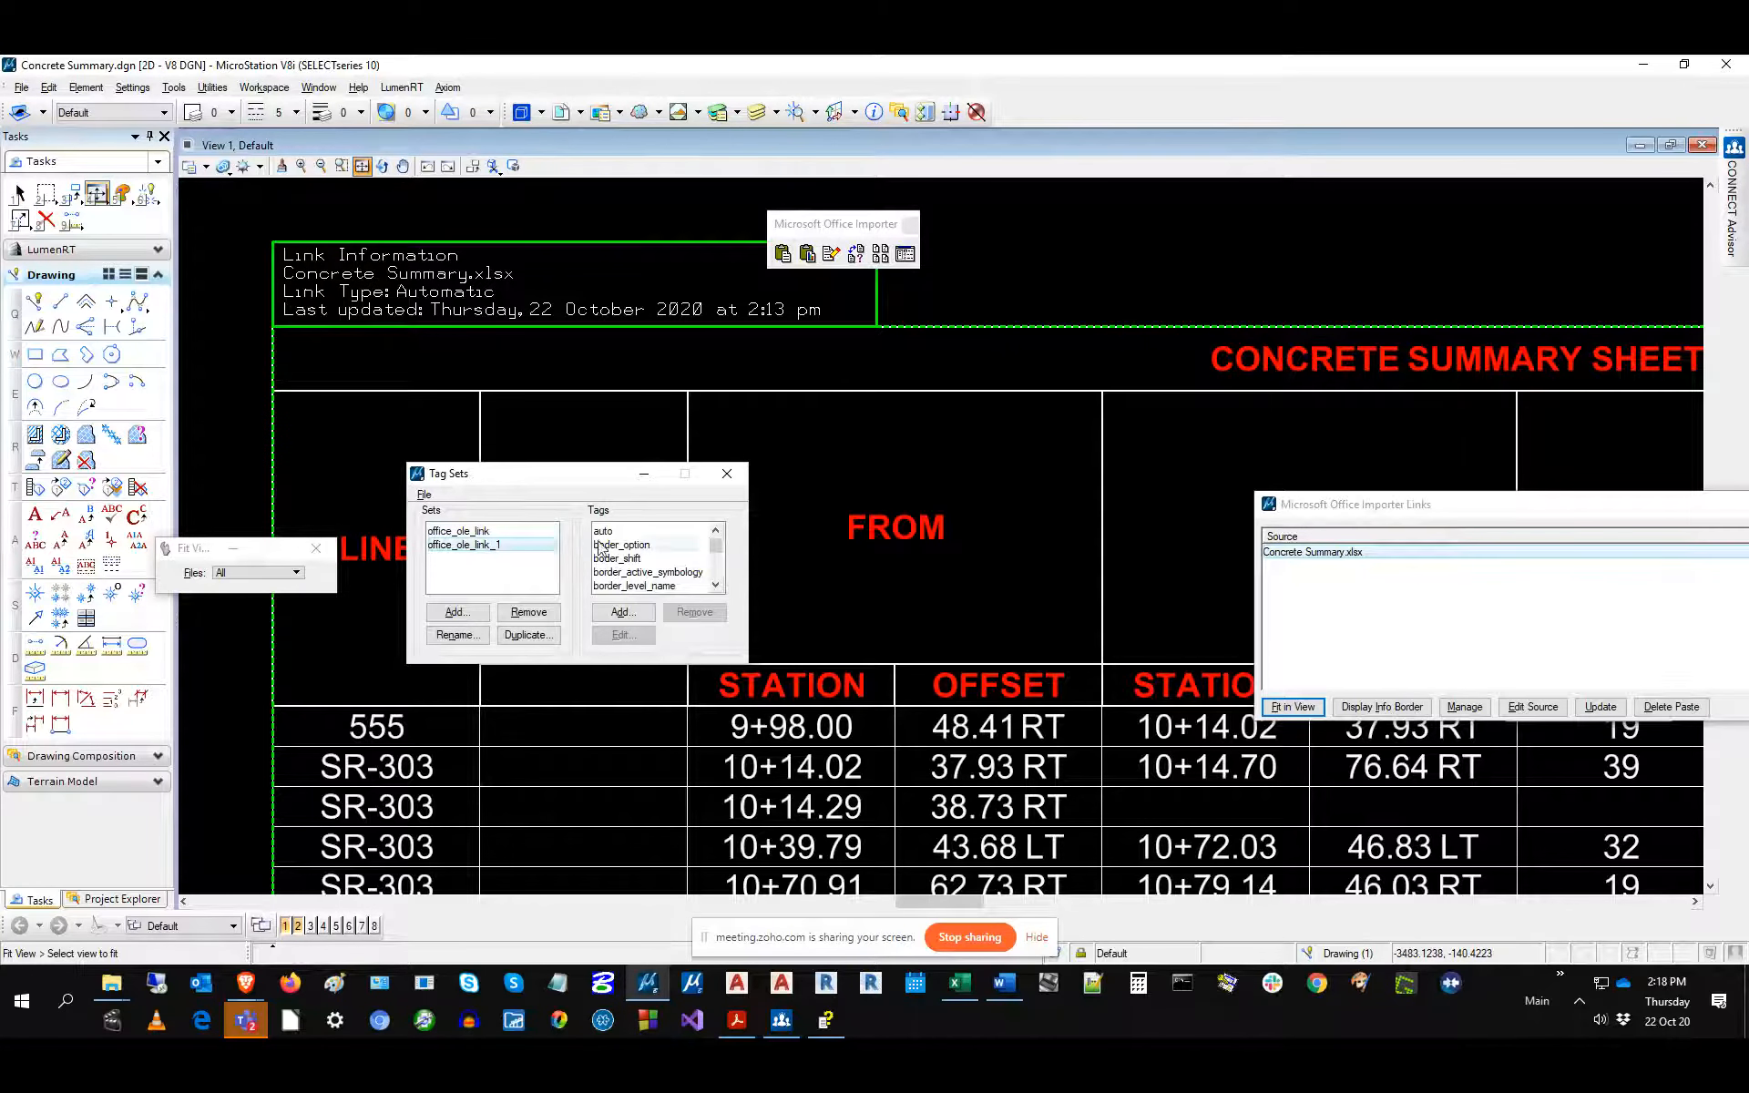
click(517, 532)
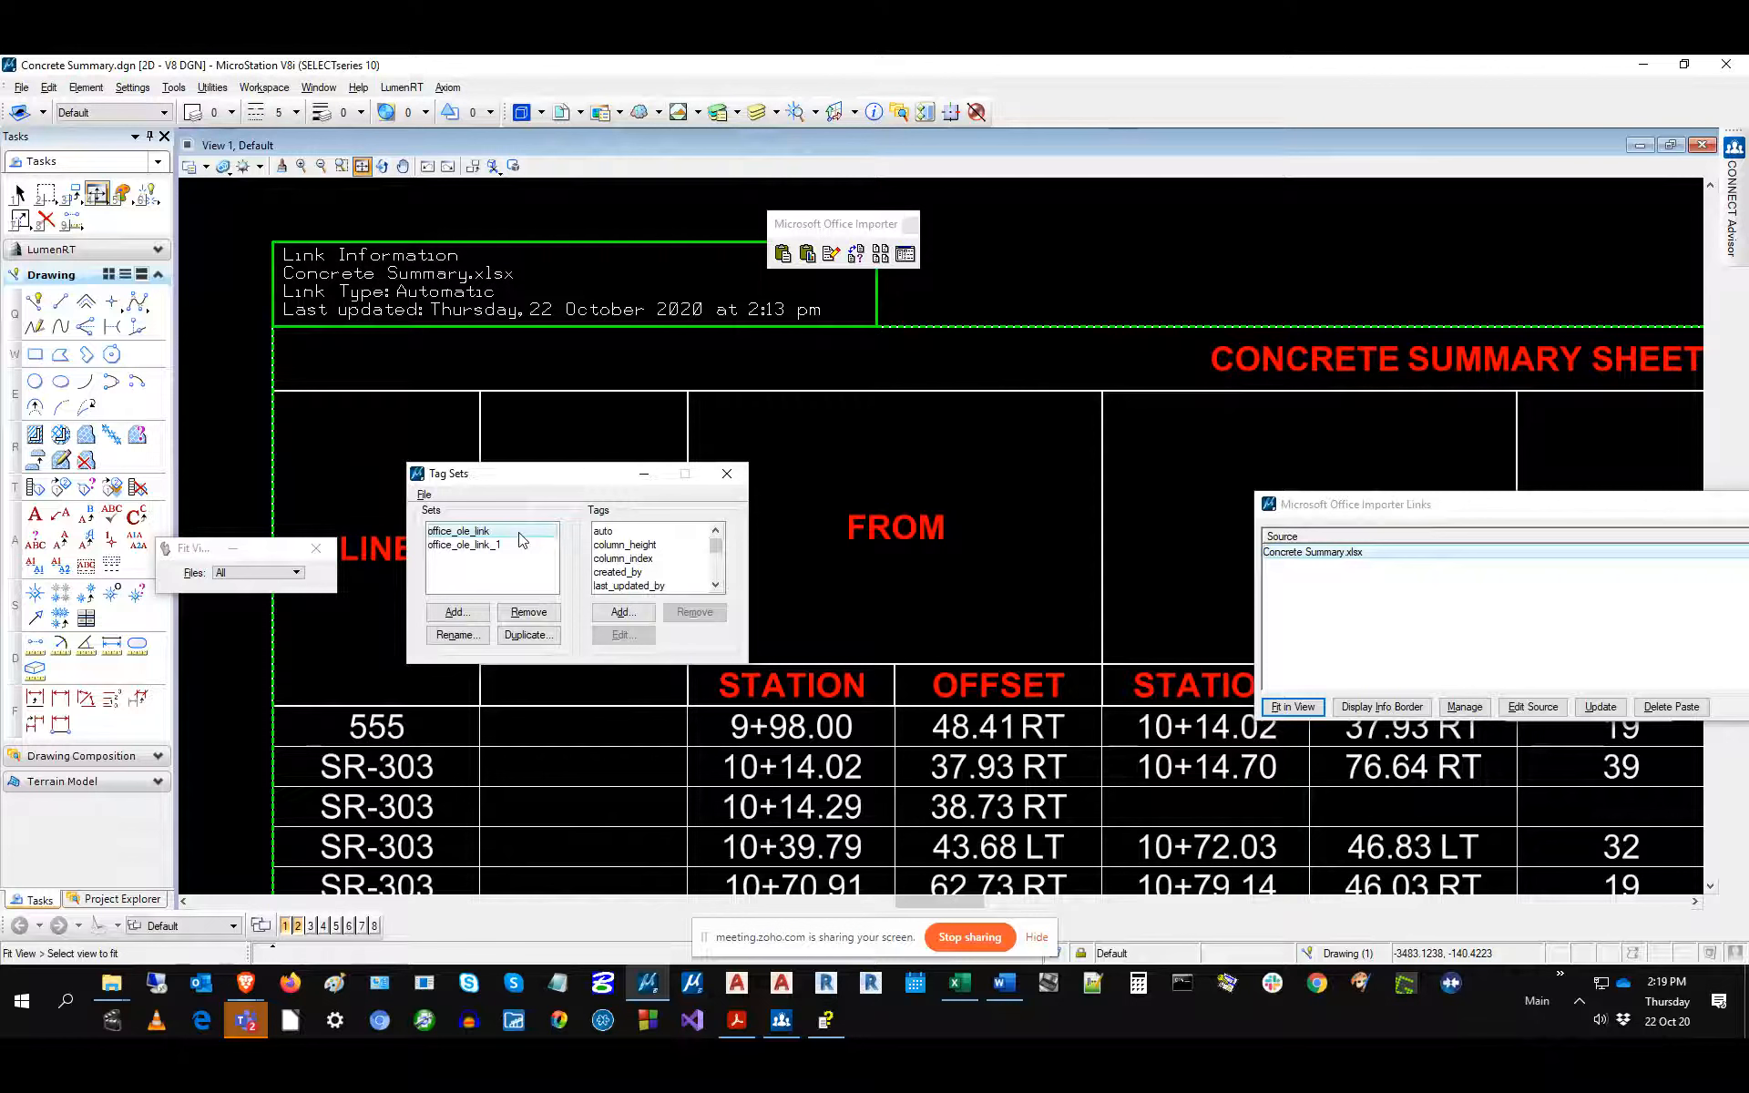
click(736, 477)
drag(1636, 514, 1047, 446)
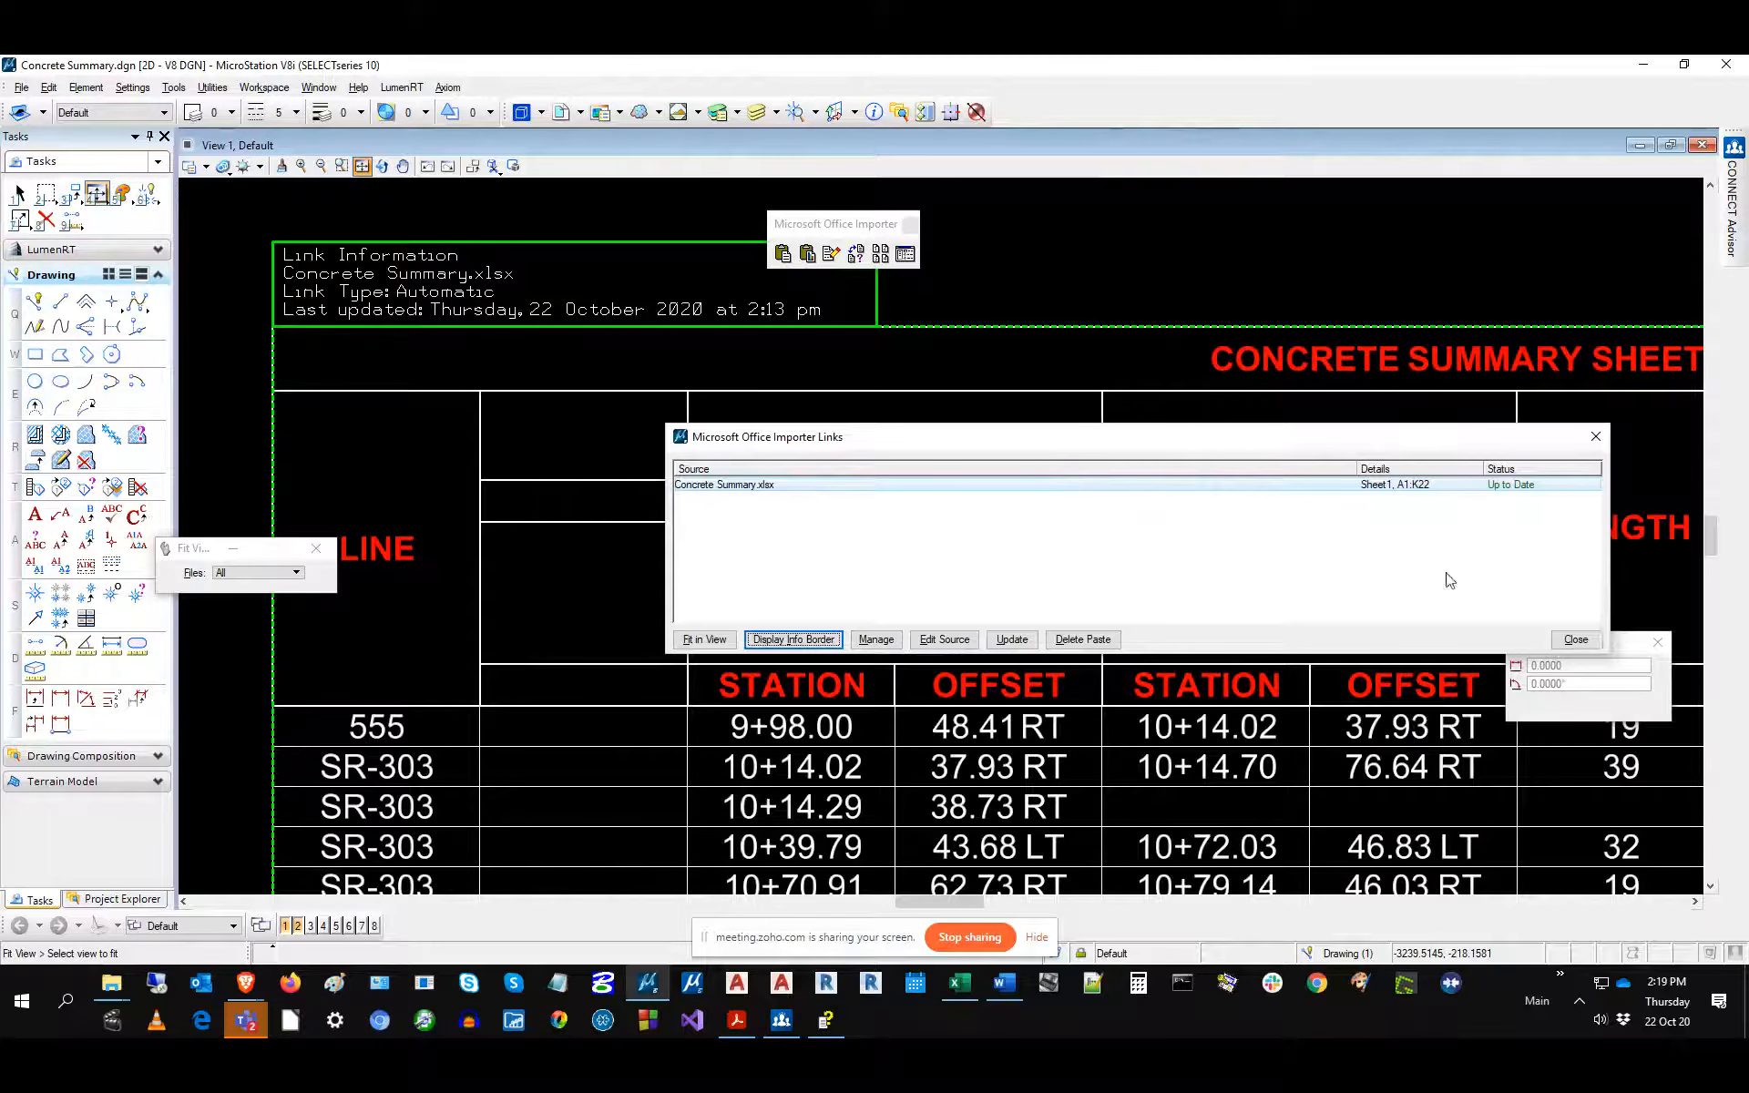
click(1573, 640)
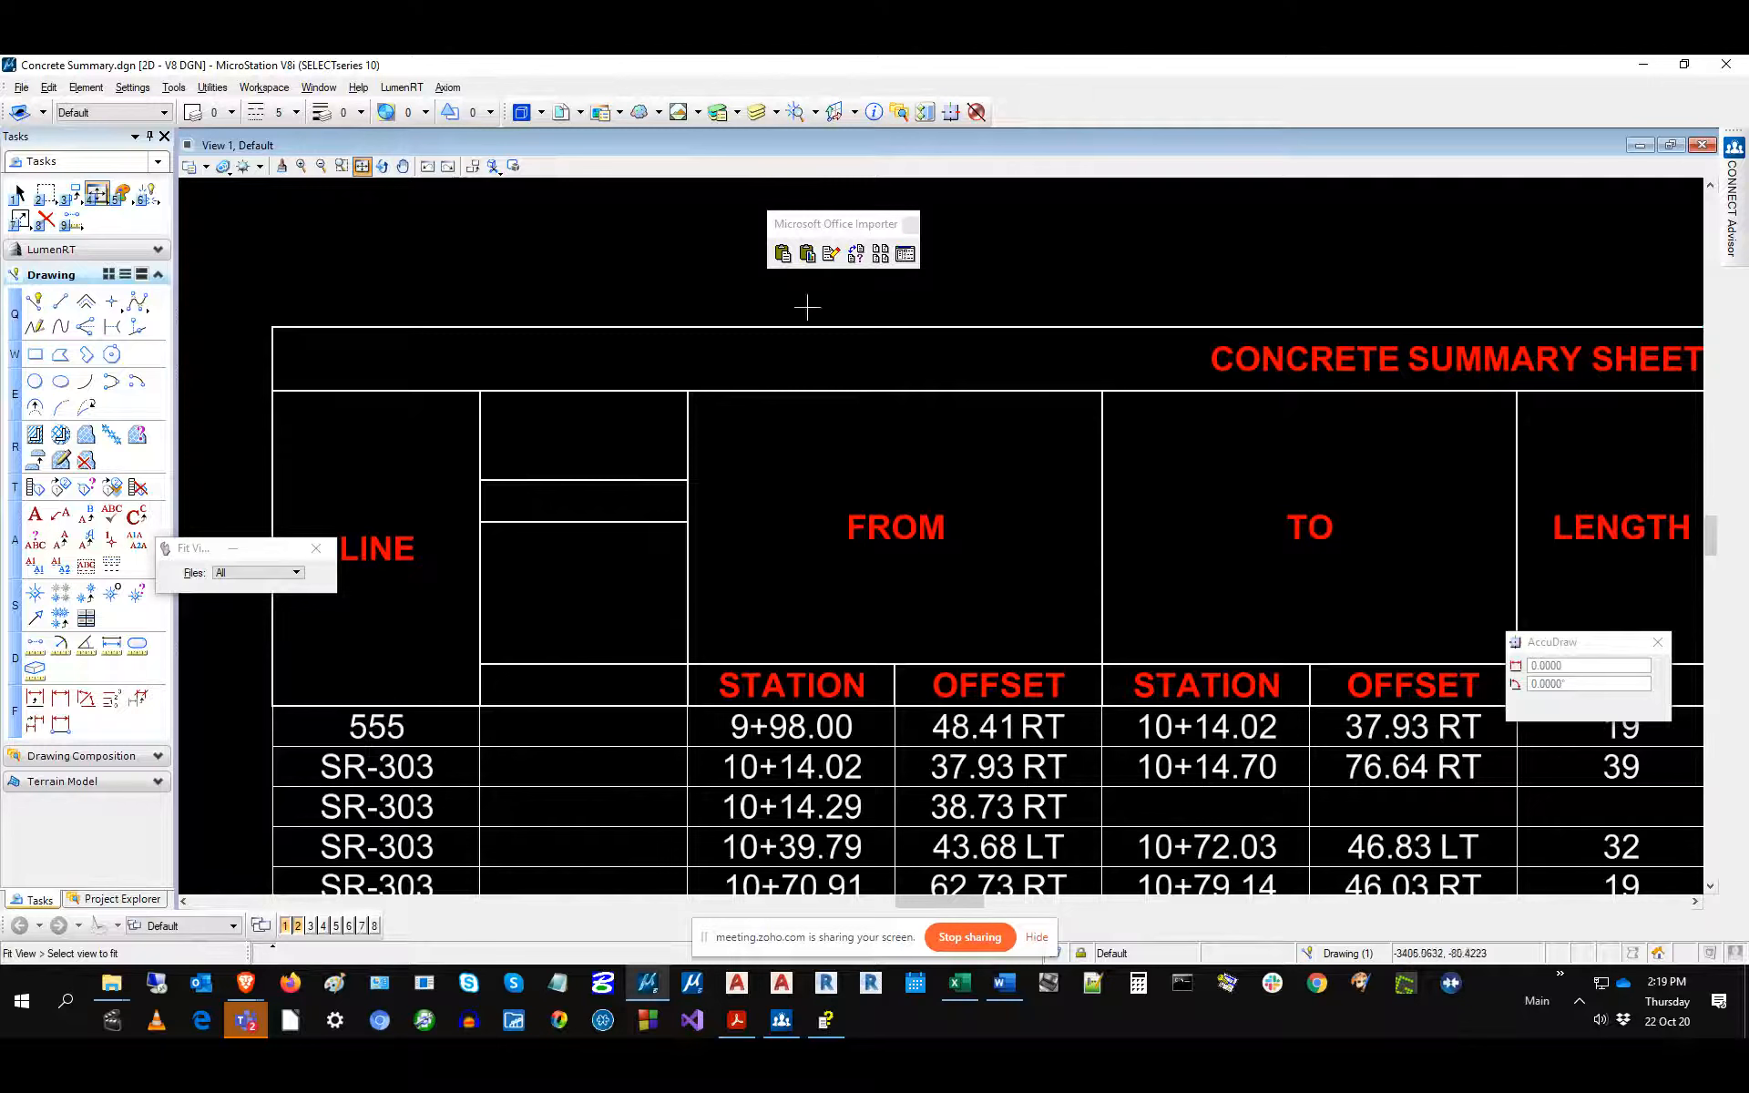
Bring the empty area of the drawing below the concrete summary table into view.
click(49, 87)
click(674, 290)
click(364, 168)
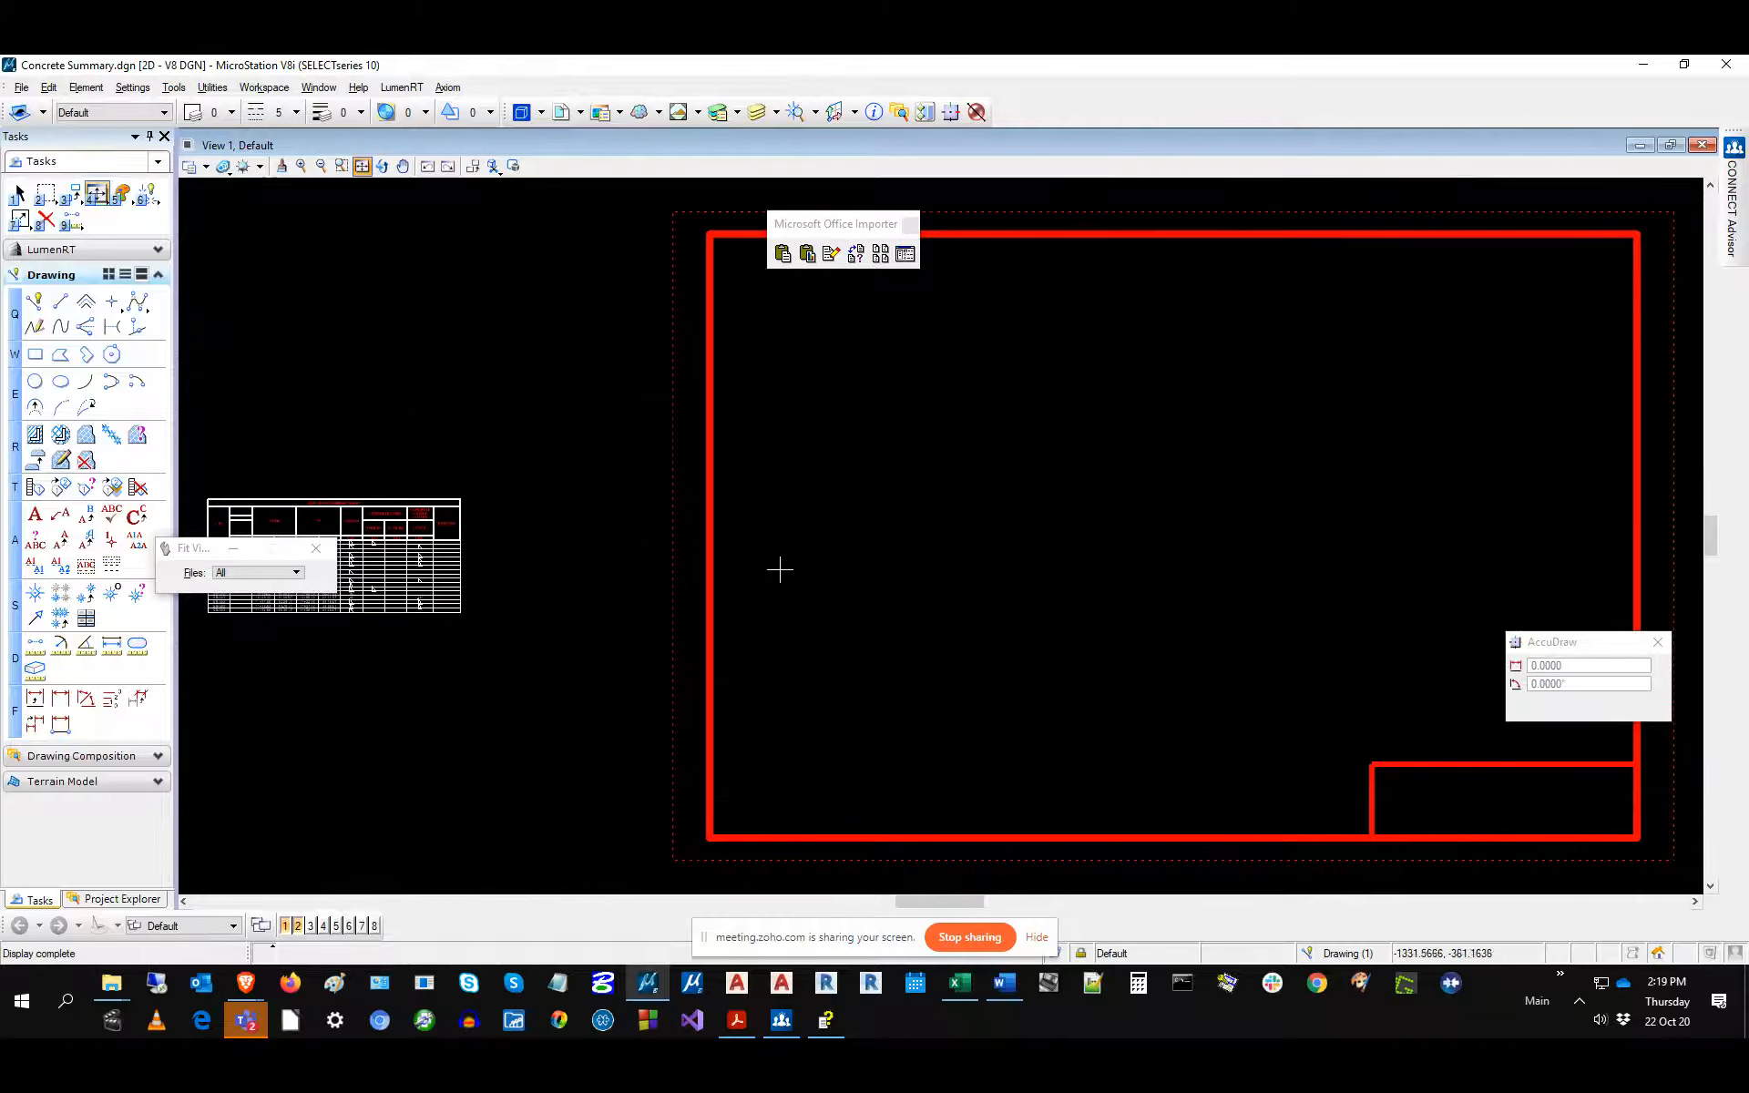
scroll(215, 609, up, 5)
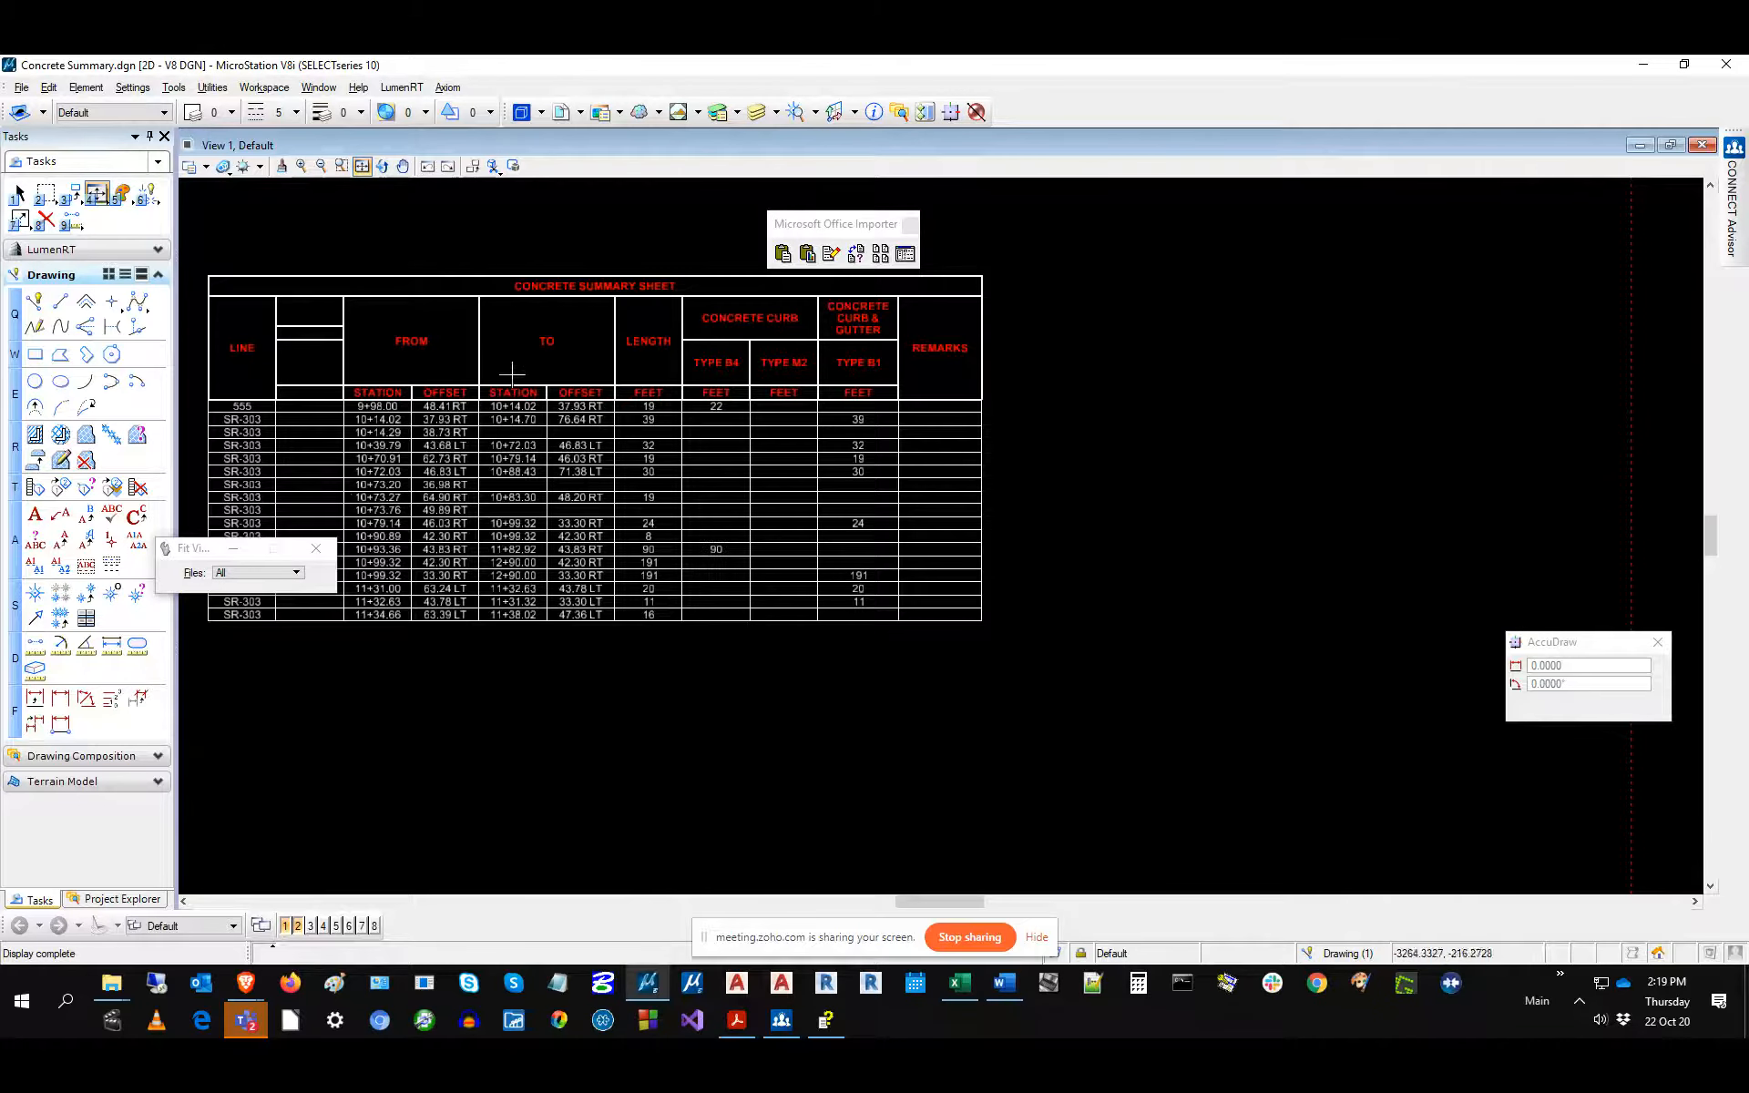
click(1711, 869)
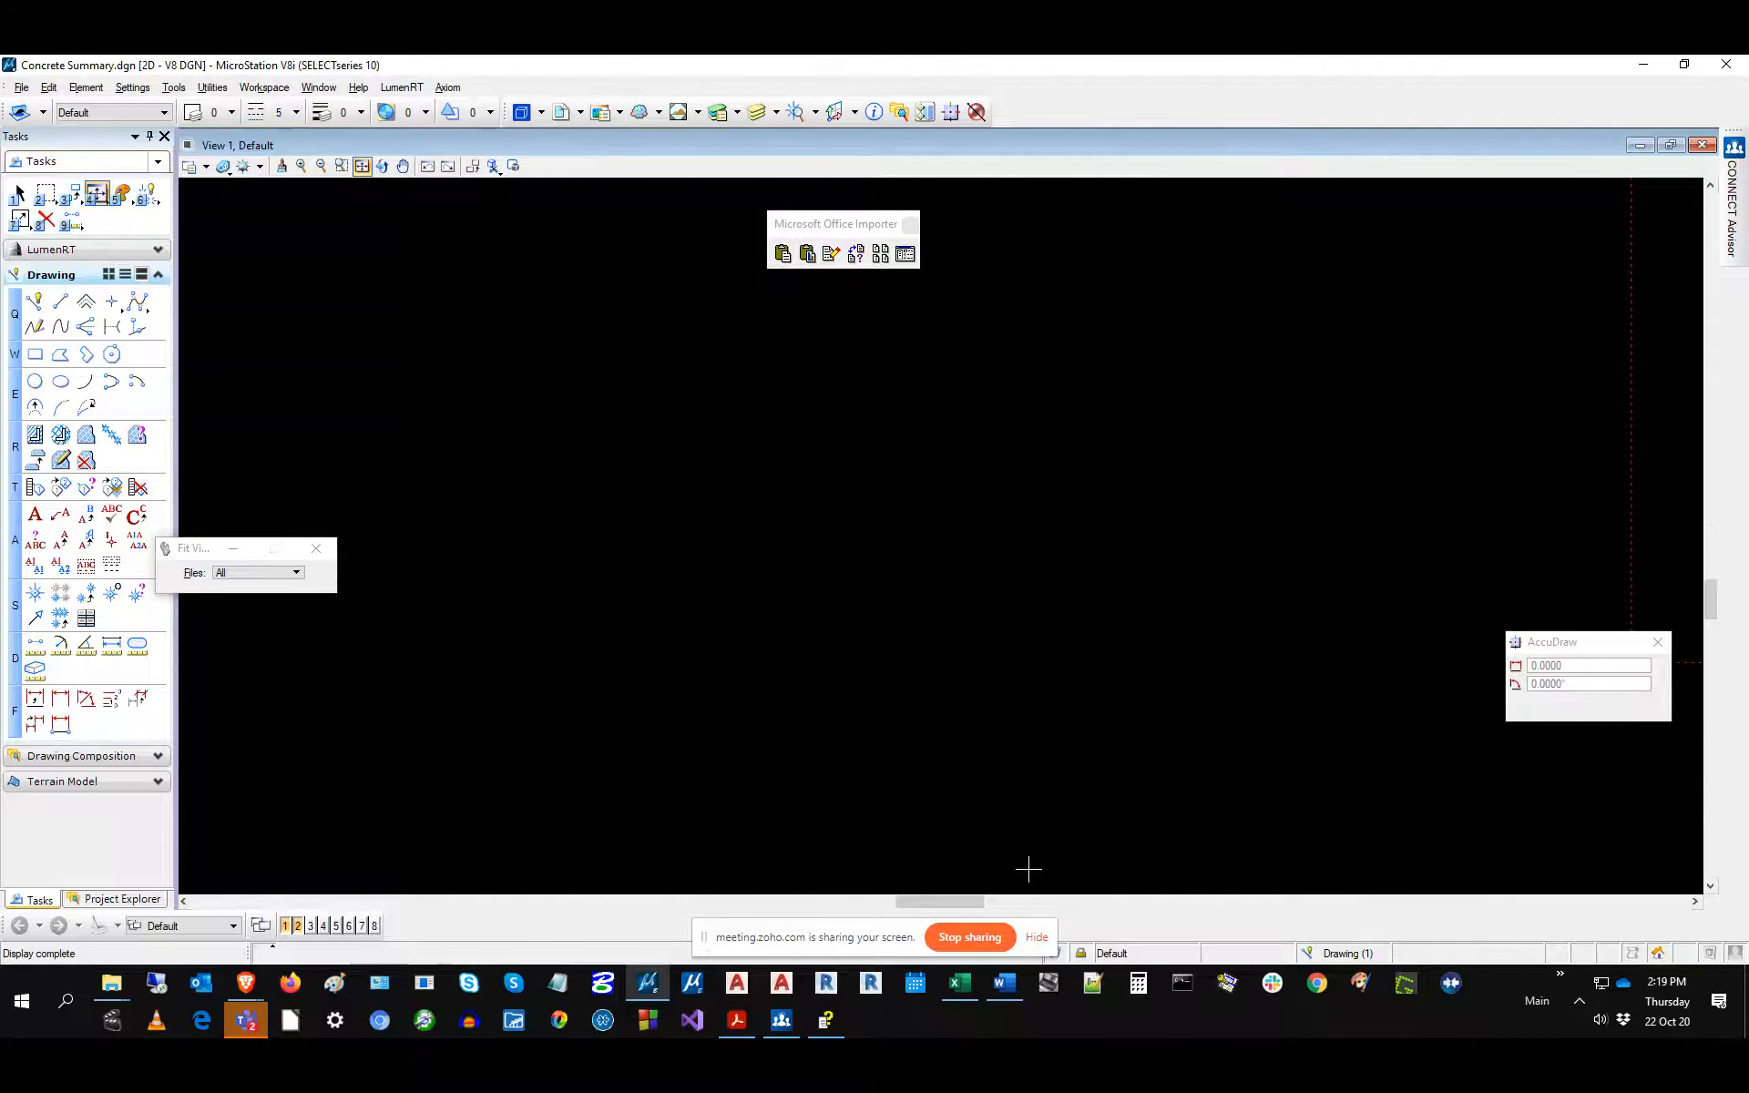
Switch to General Notes -- USTN.docx in Word and copy everything from the title through the first paragraph below the table.
click(1003, 985)
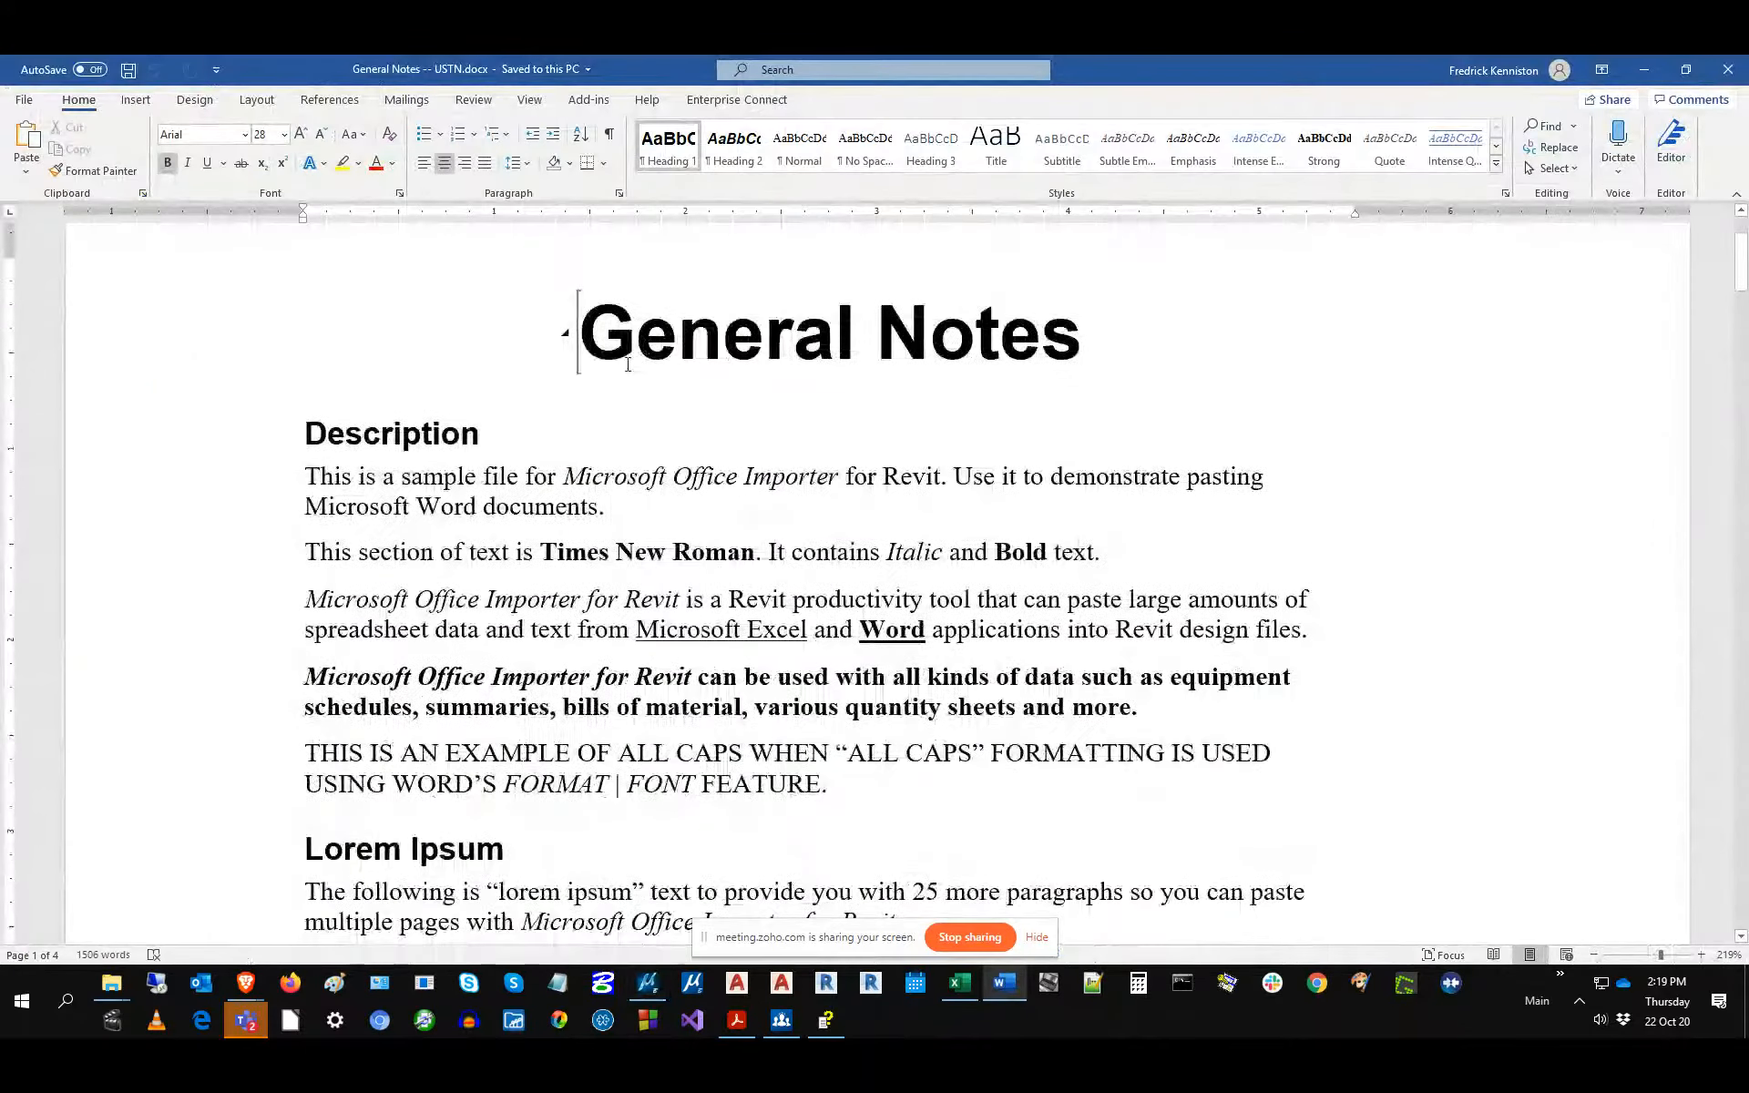
scroll(807, 487, down, 5)
scroll(807, 487, down, 20)
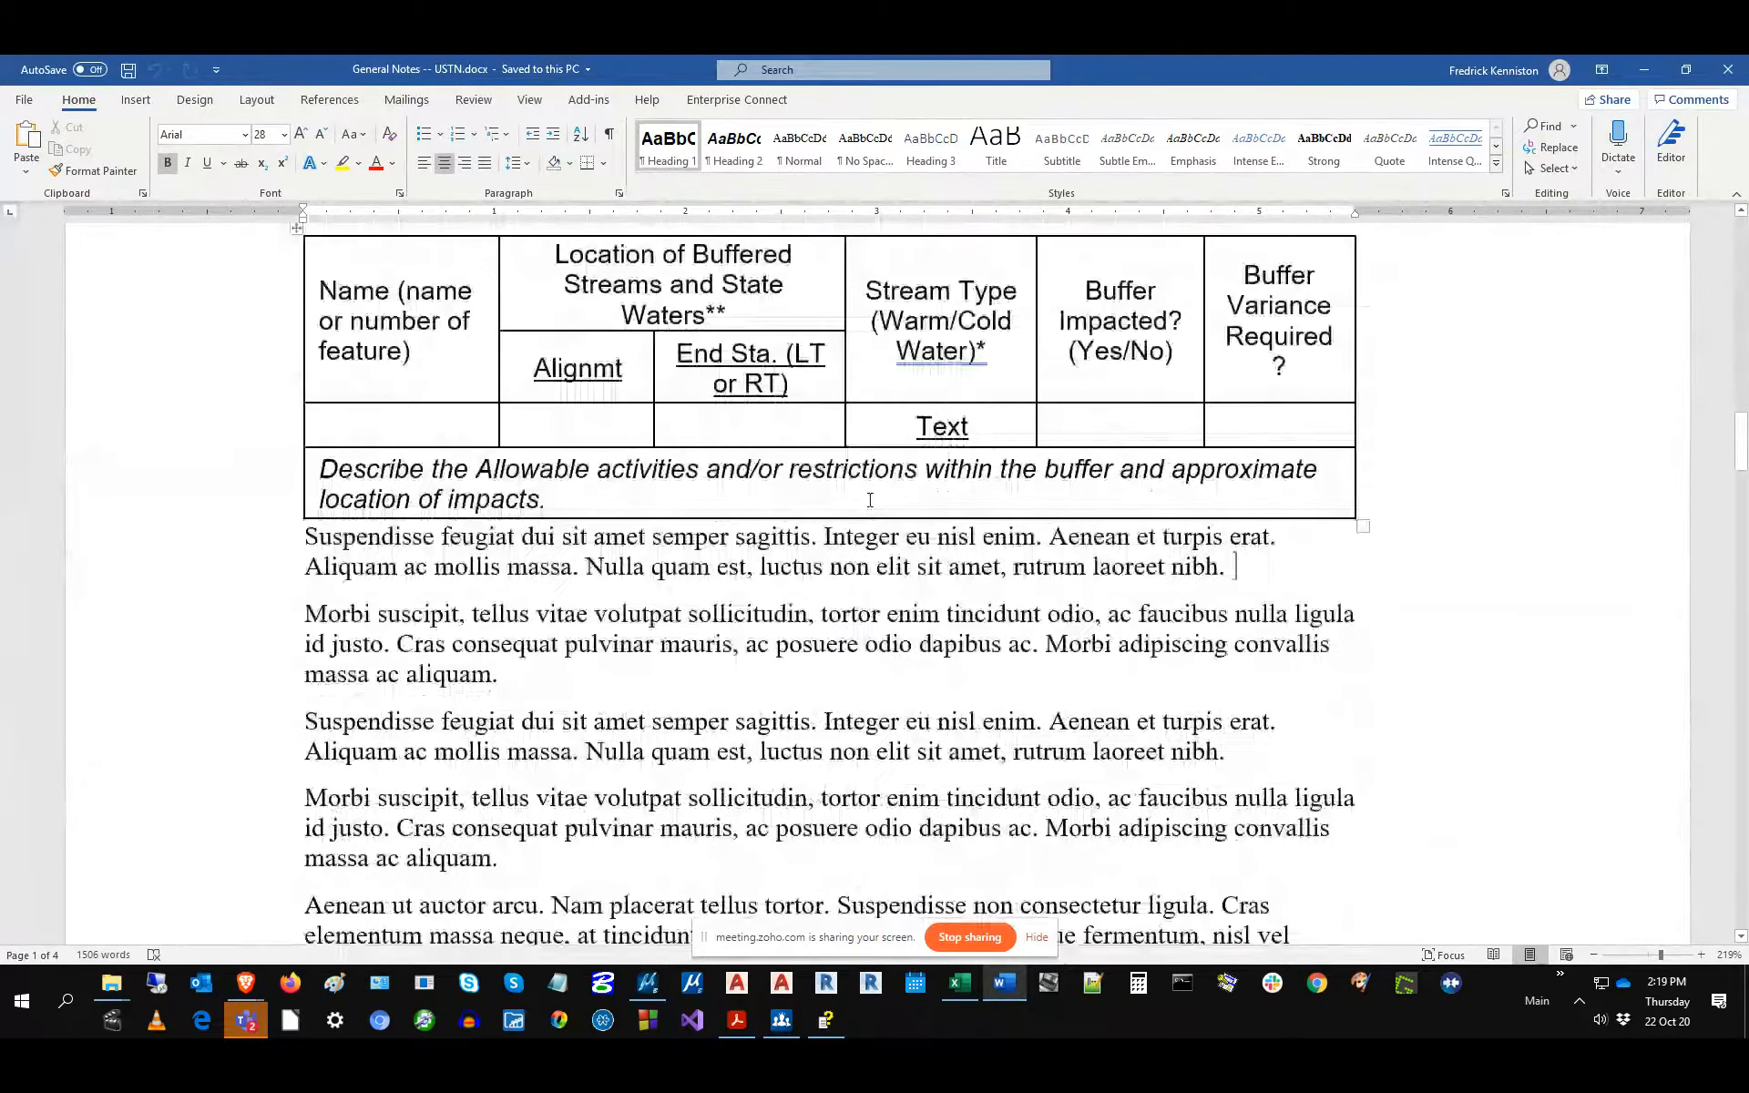
scroll(869, 500, down, 1)
shift+click(1266, 530)
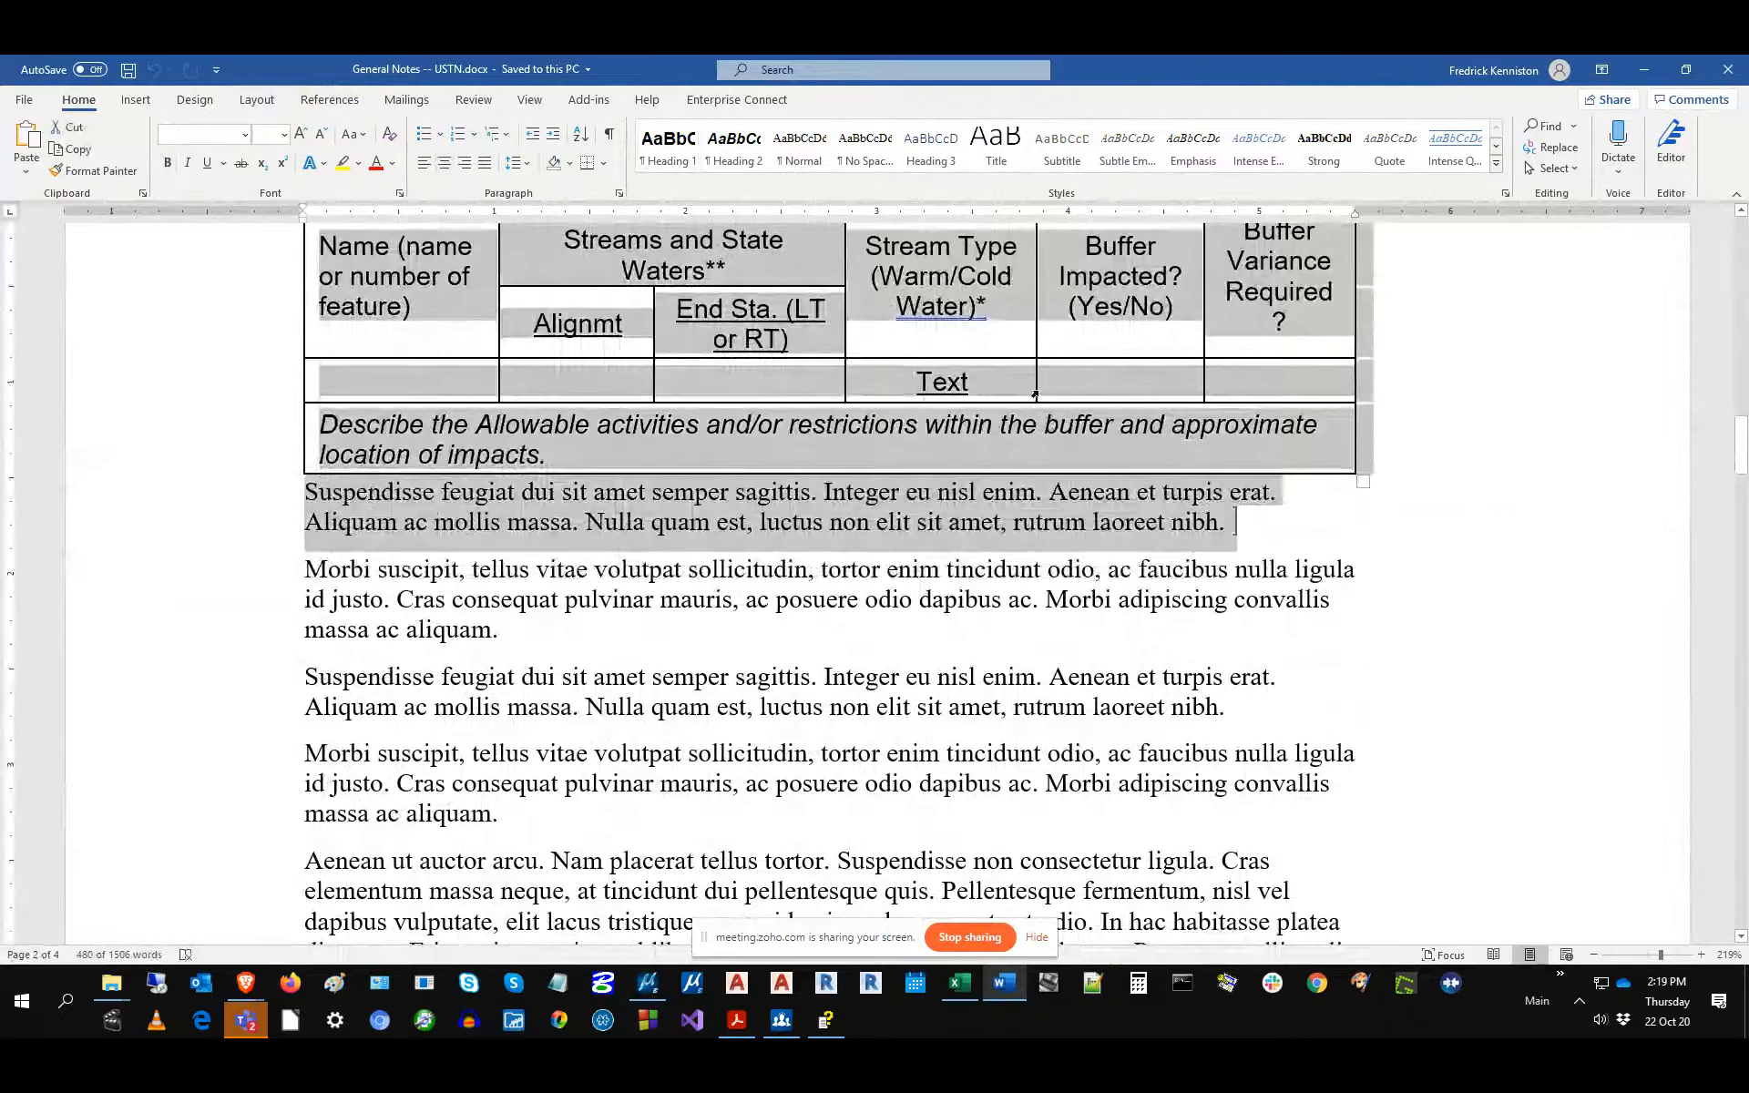
right_click(1037, 392)
click(1106, 459)
Review the selected Word content, including its headings, text formatting, numbered and bulleted lists, and table.
scroll(1123, 483, up, 15)
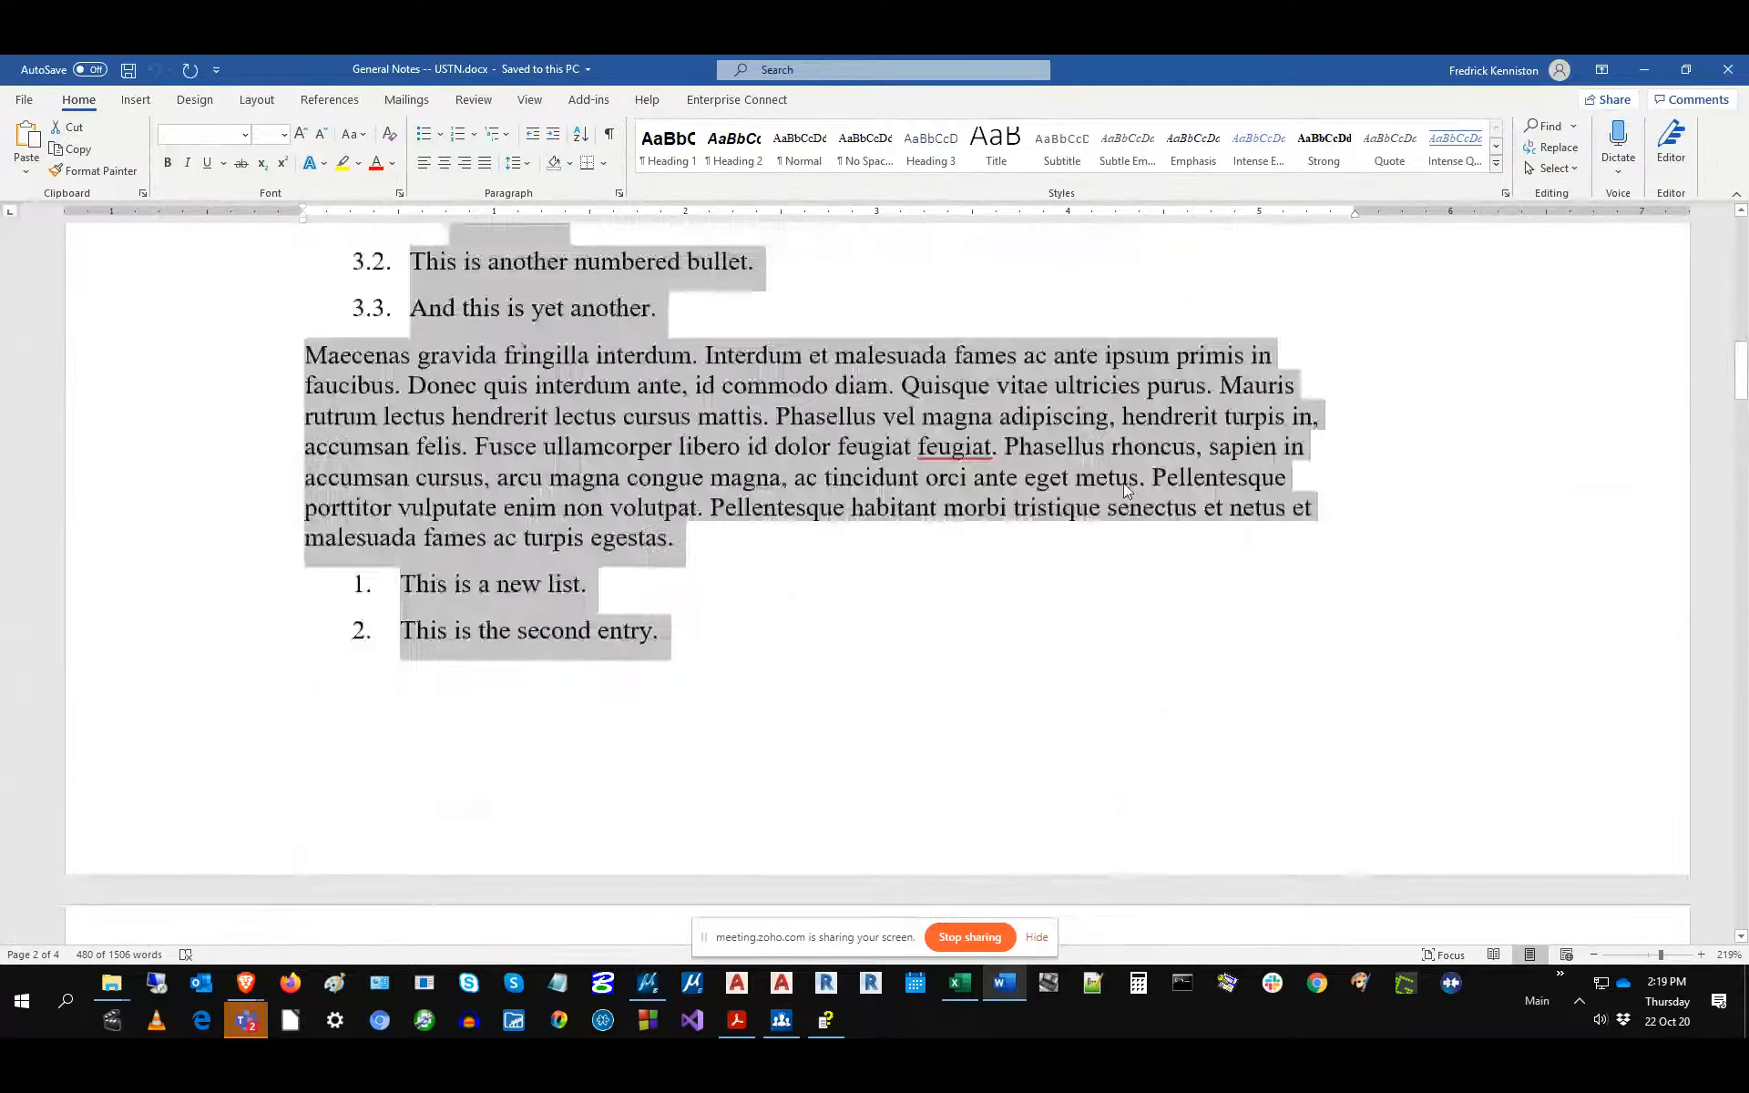
scroll(1126, 491, up, 10)
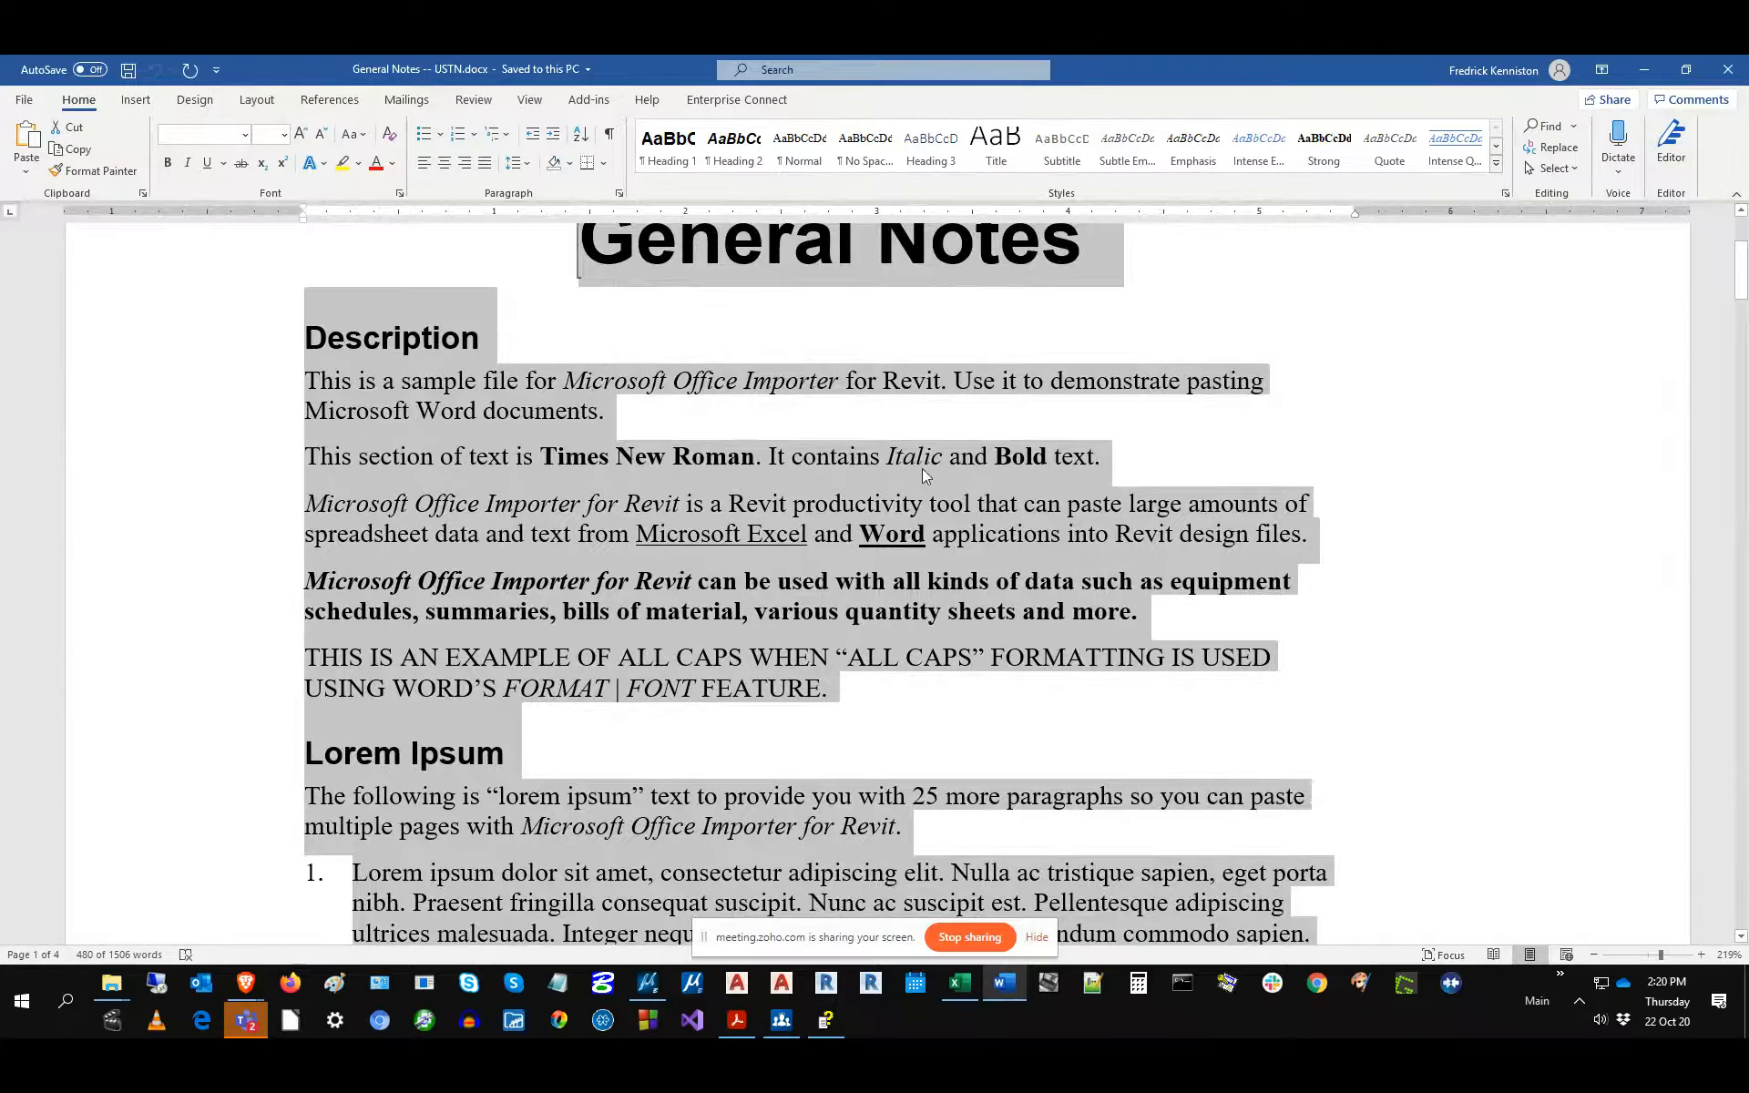
scroll(1083, 496, up, 1)
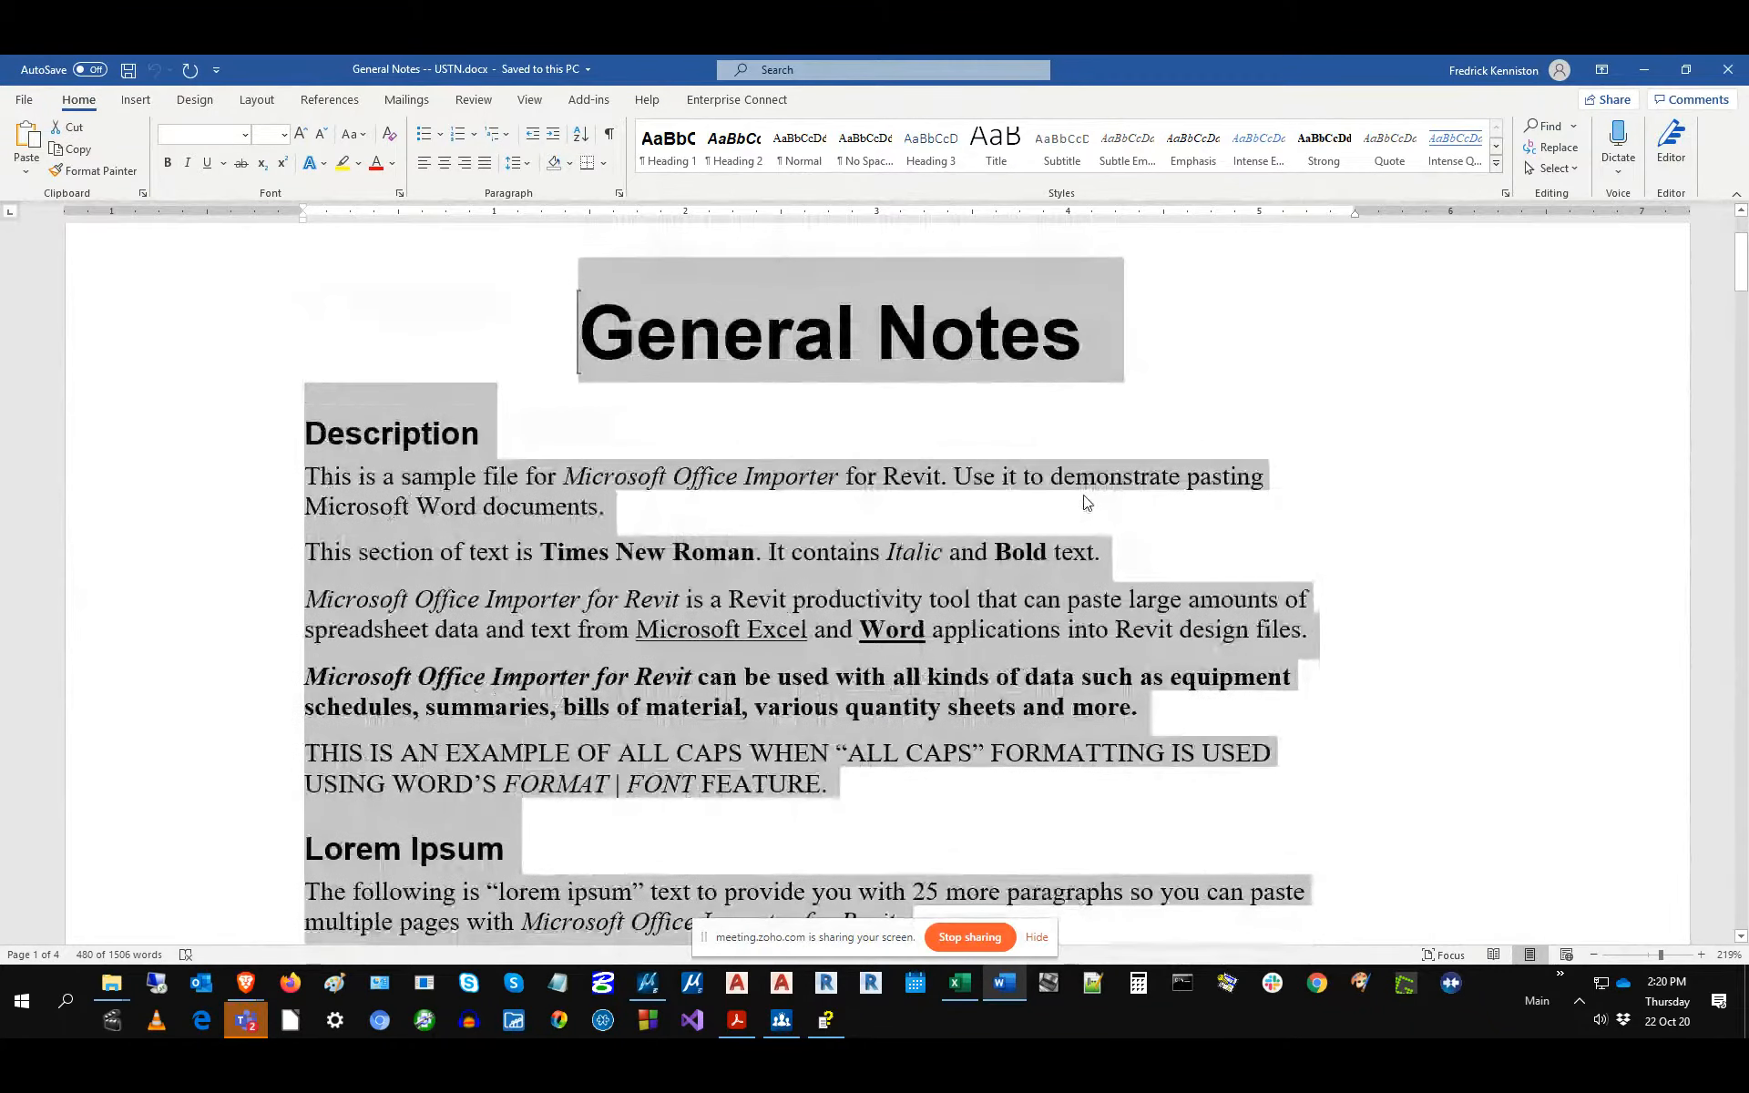
scroll(834, 527, down, 1)
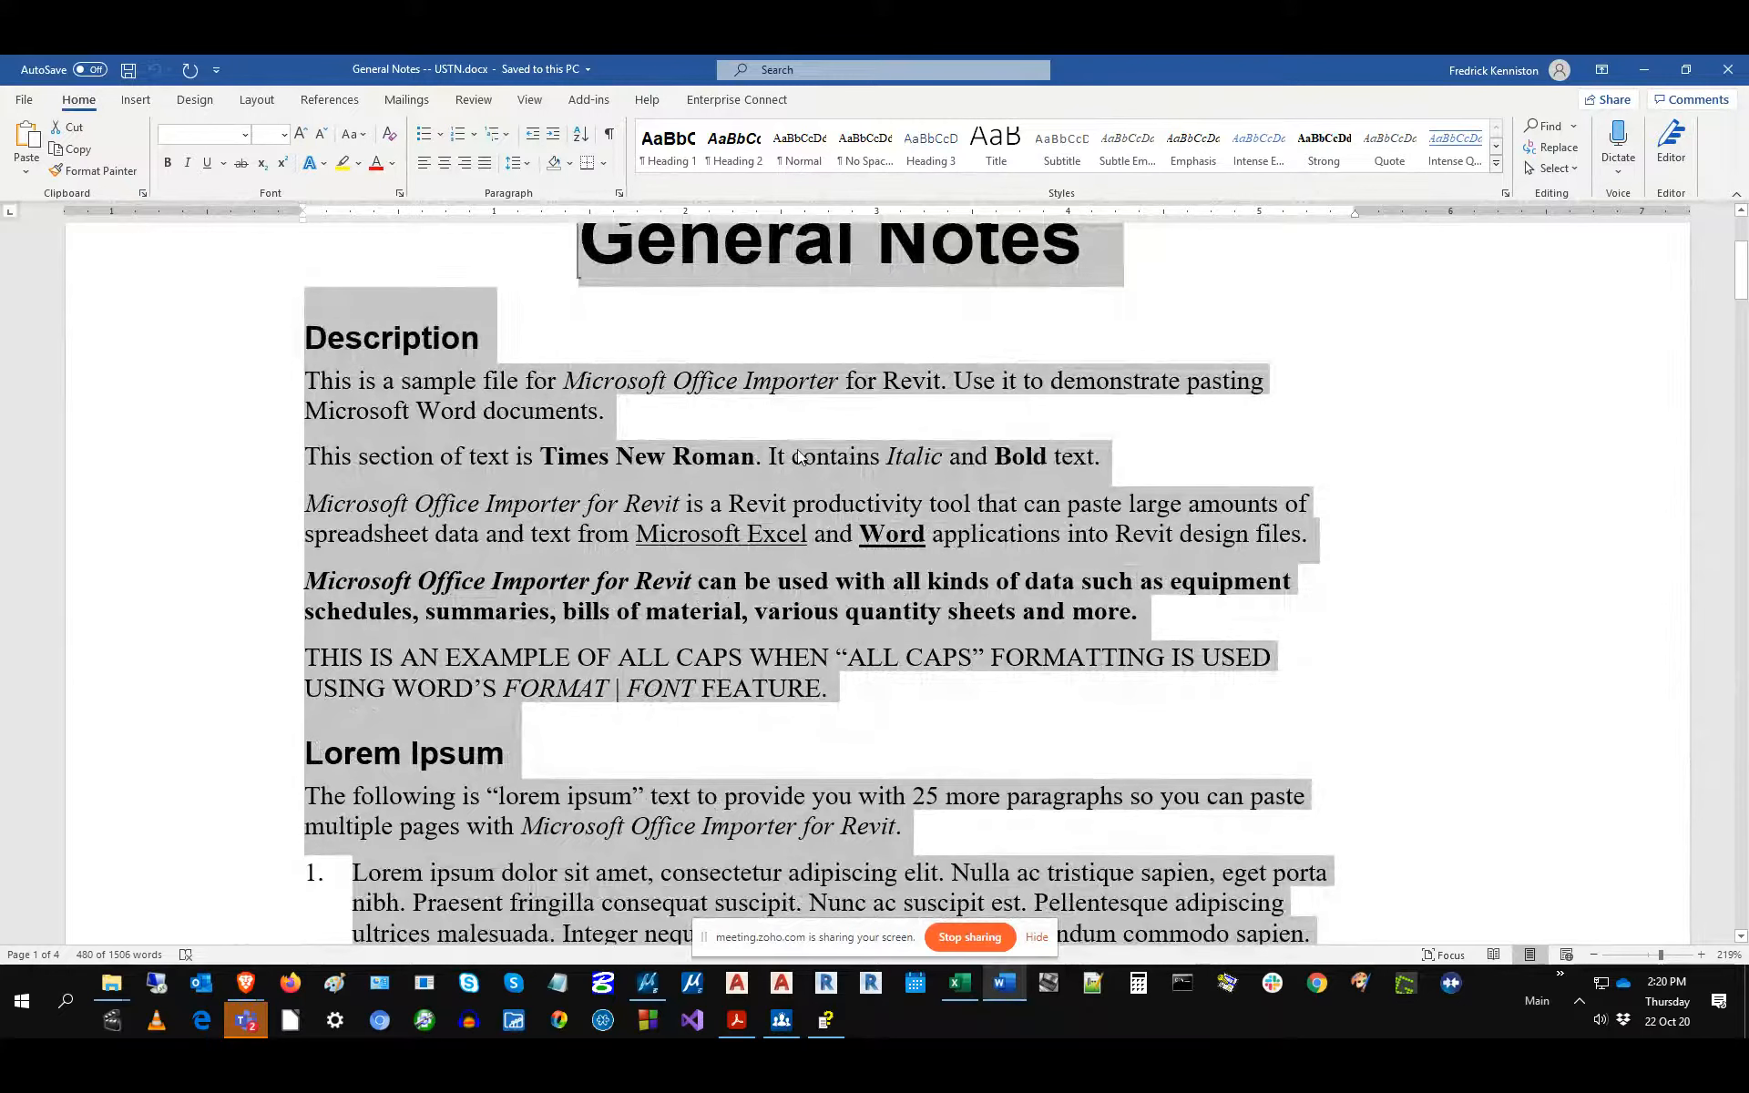
scroll(792, 464, down, 7)
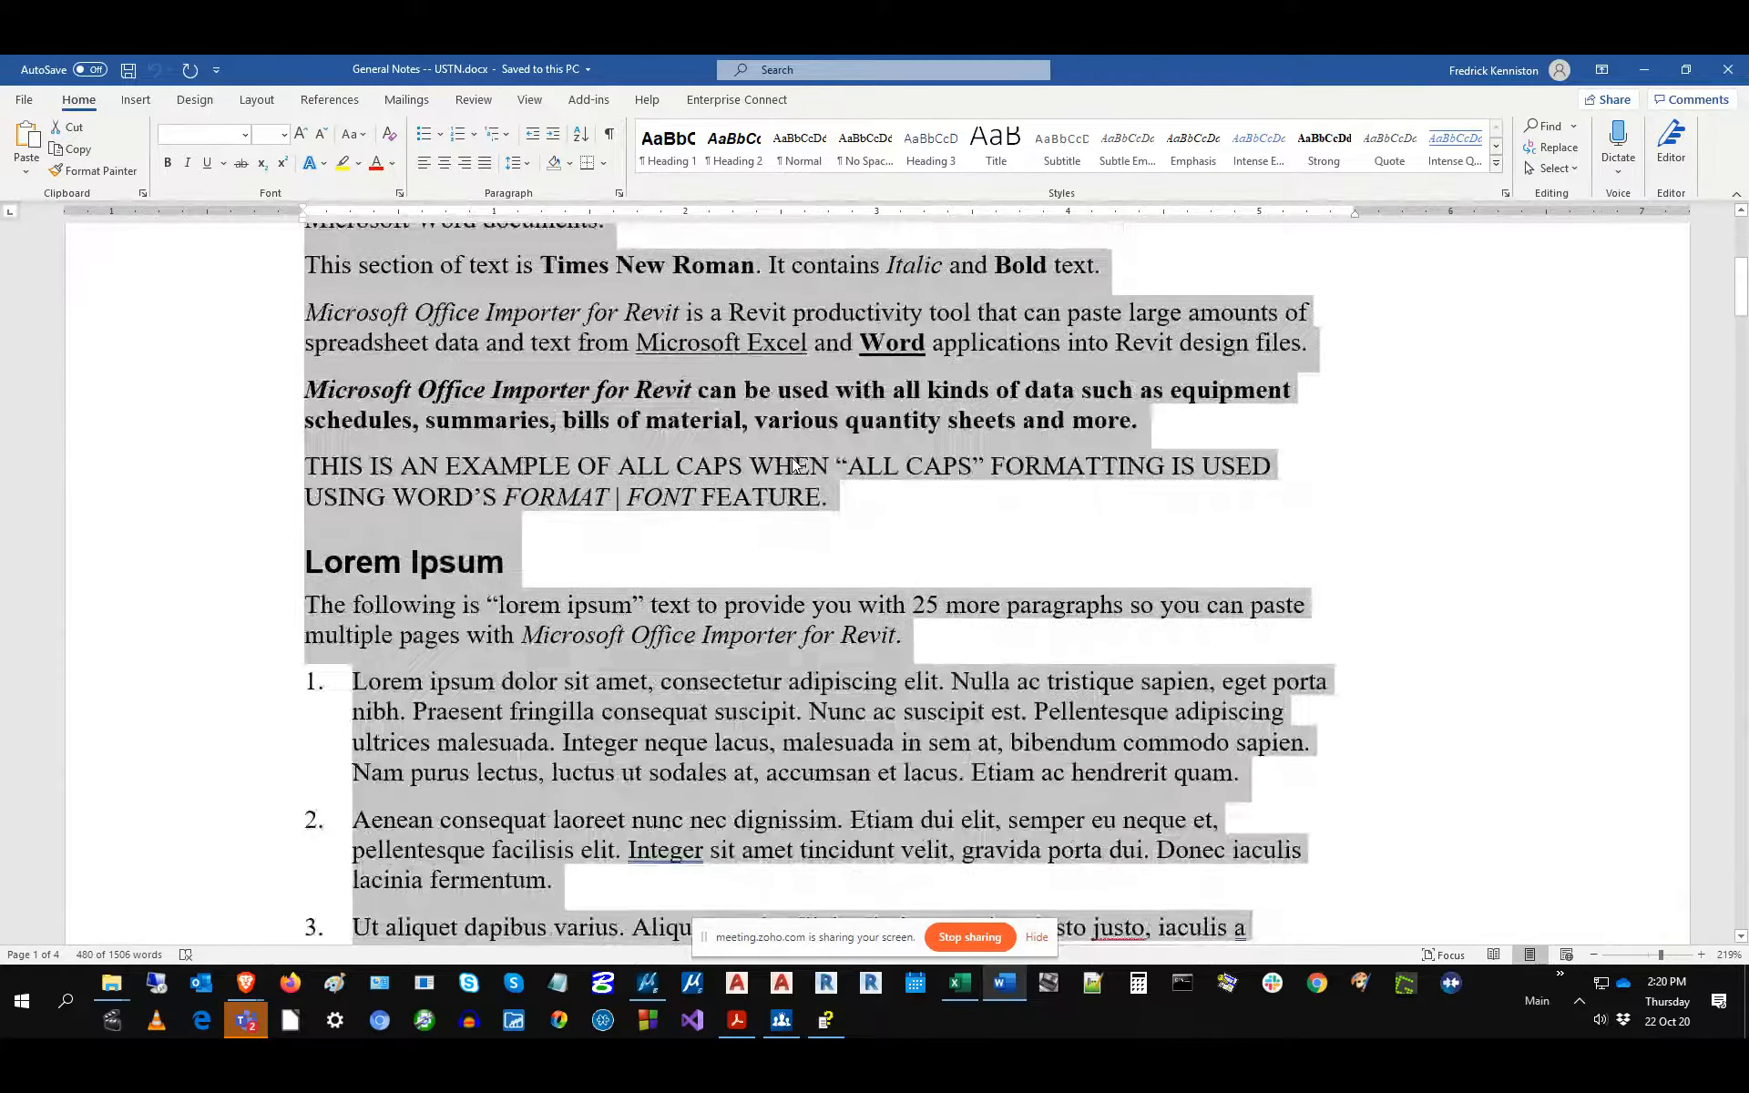
scroll(792, 464, down, 2)
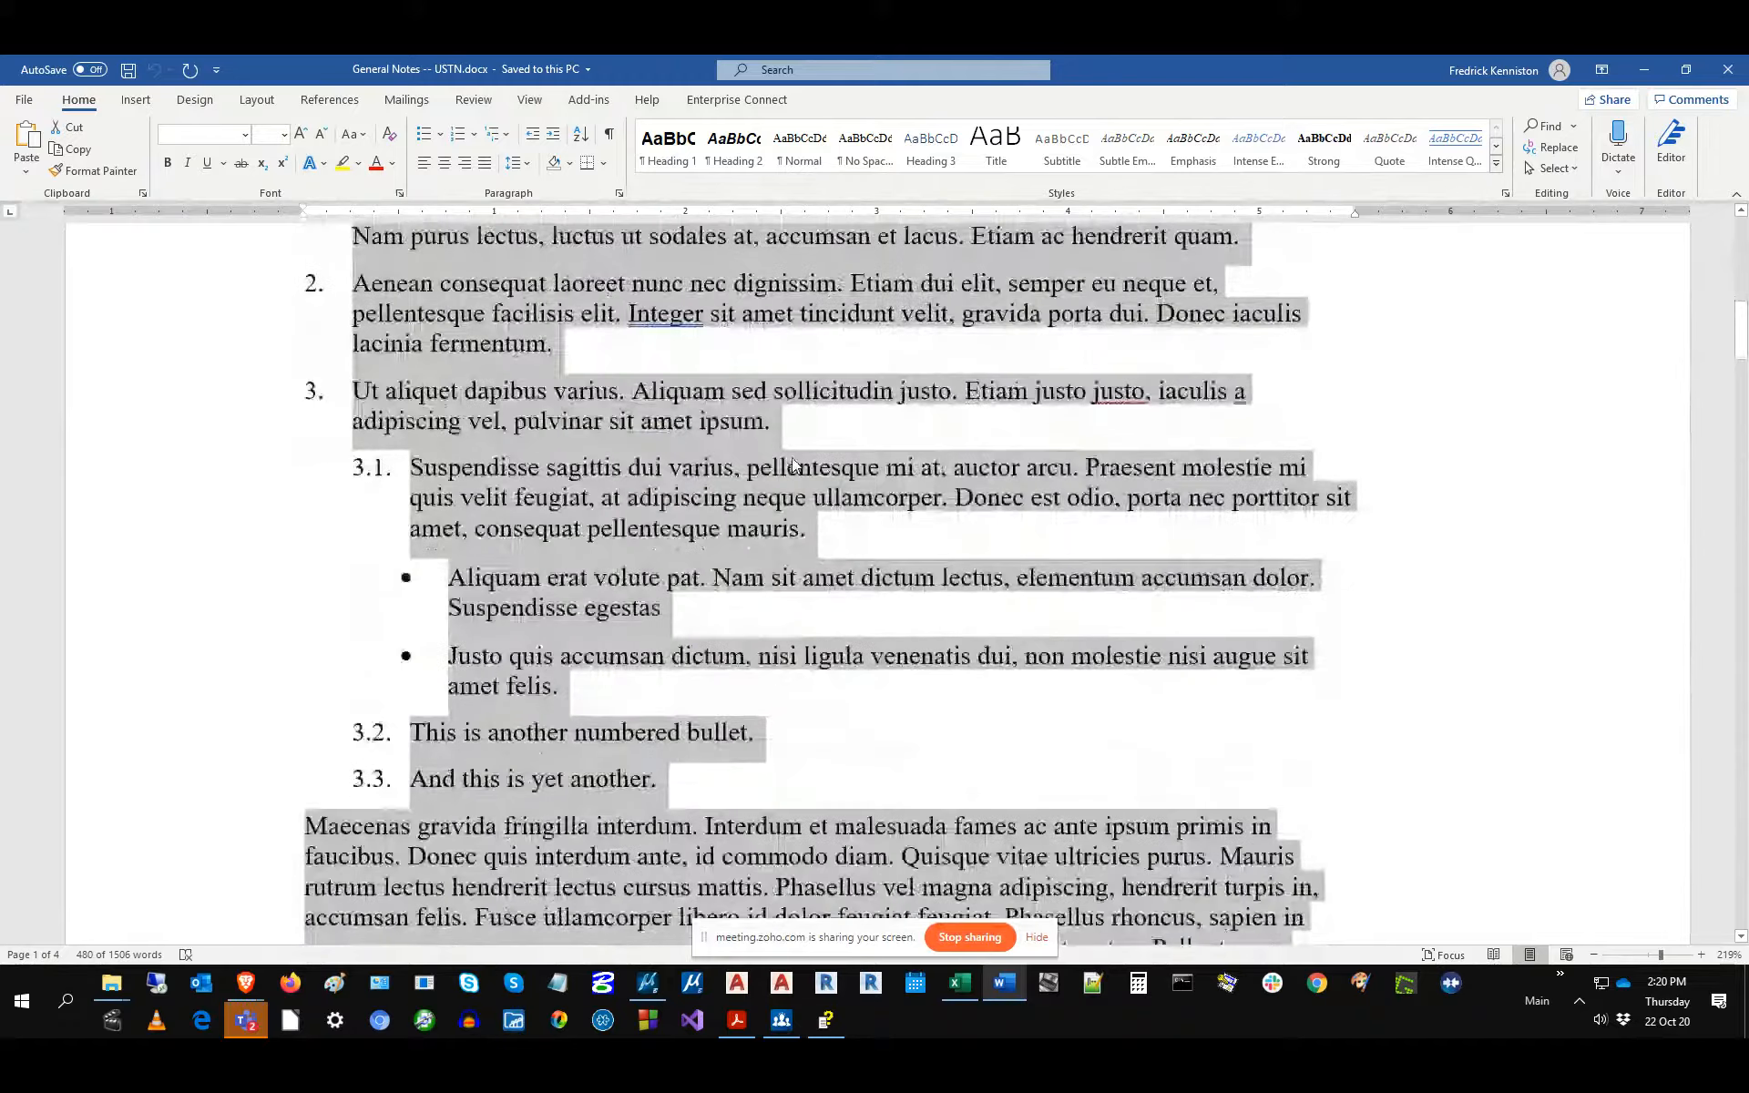
scroll(431, 471, down, 1)
scroll(430, 470, down, 13)
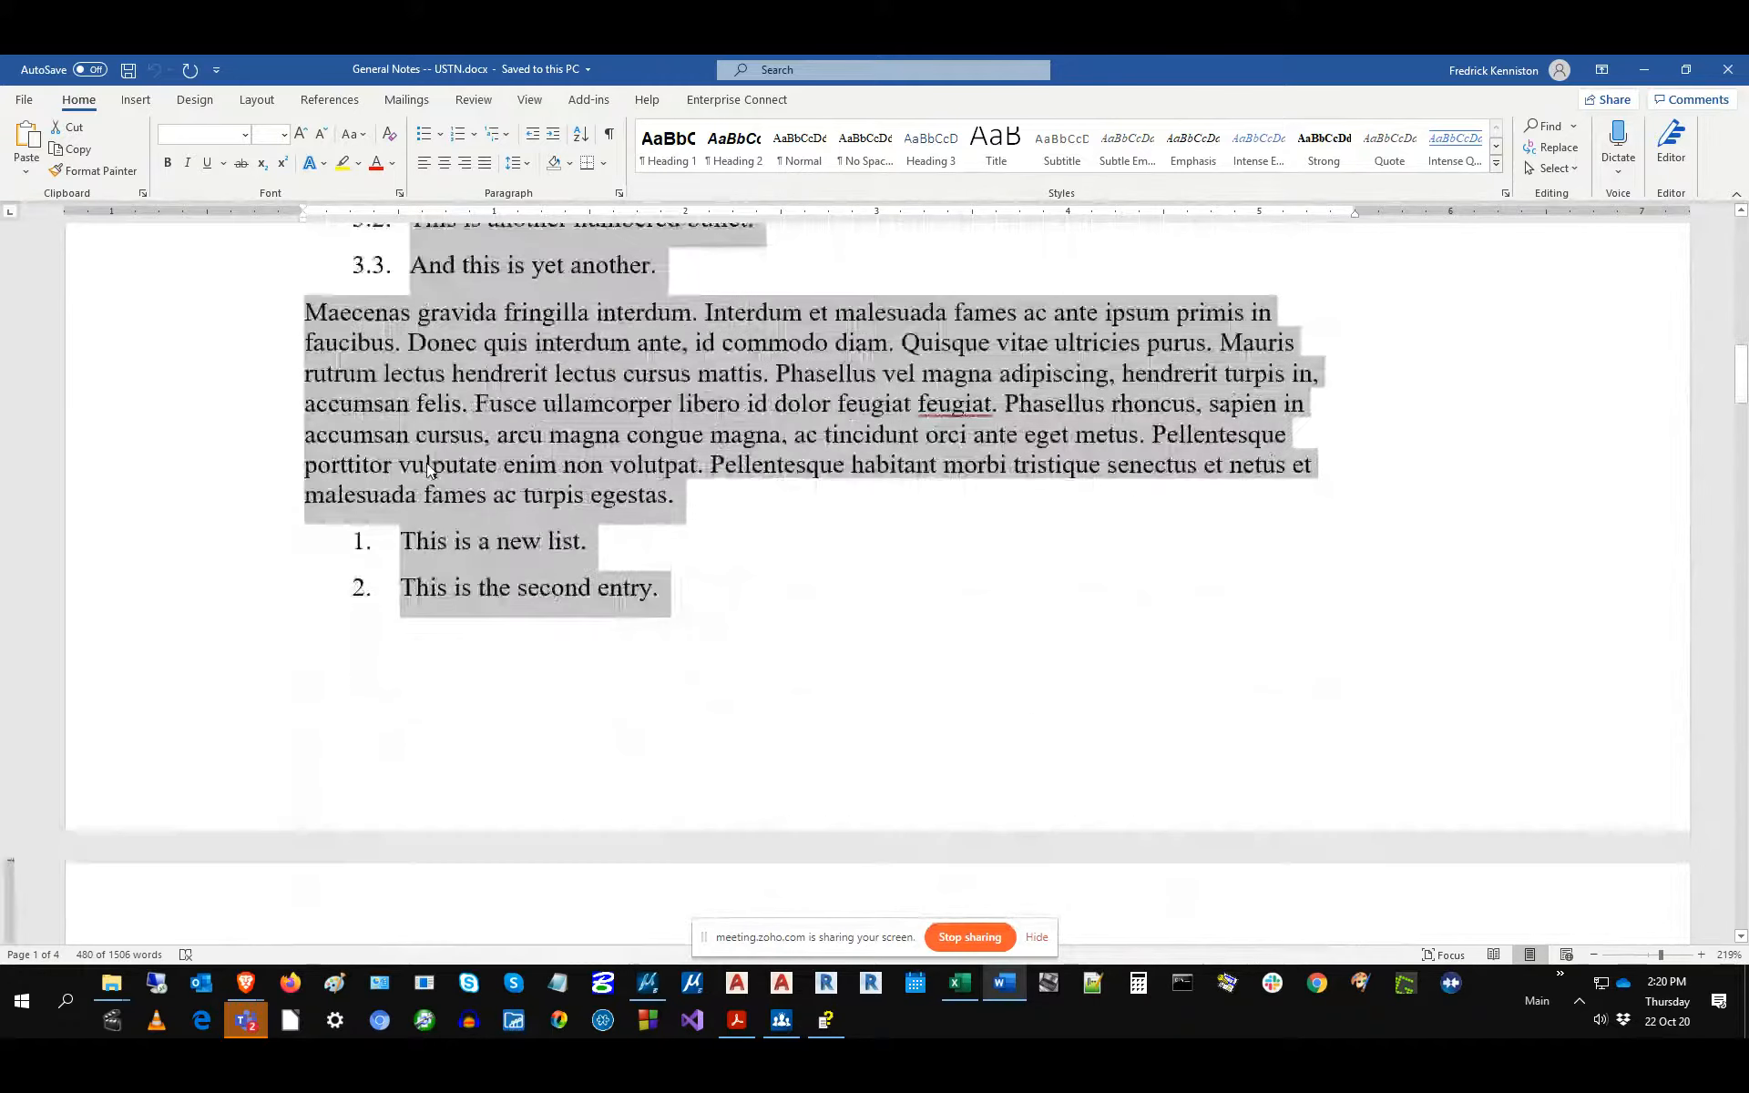
scroll(426, 463, down, 1)
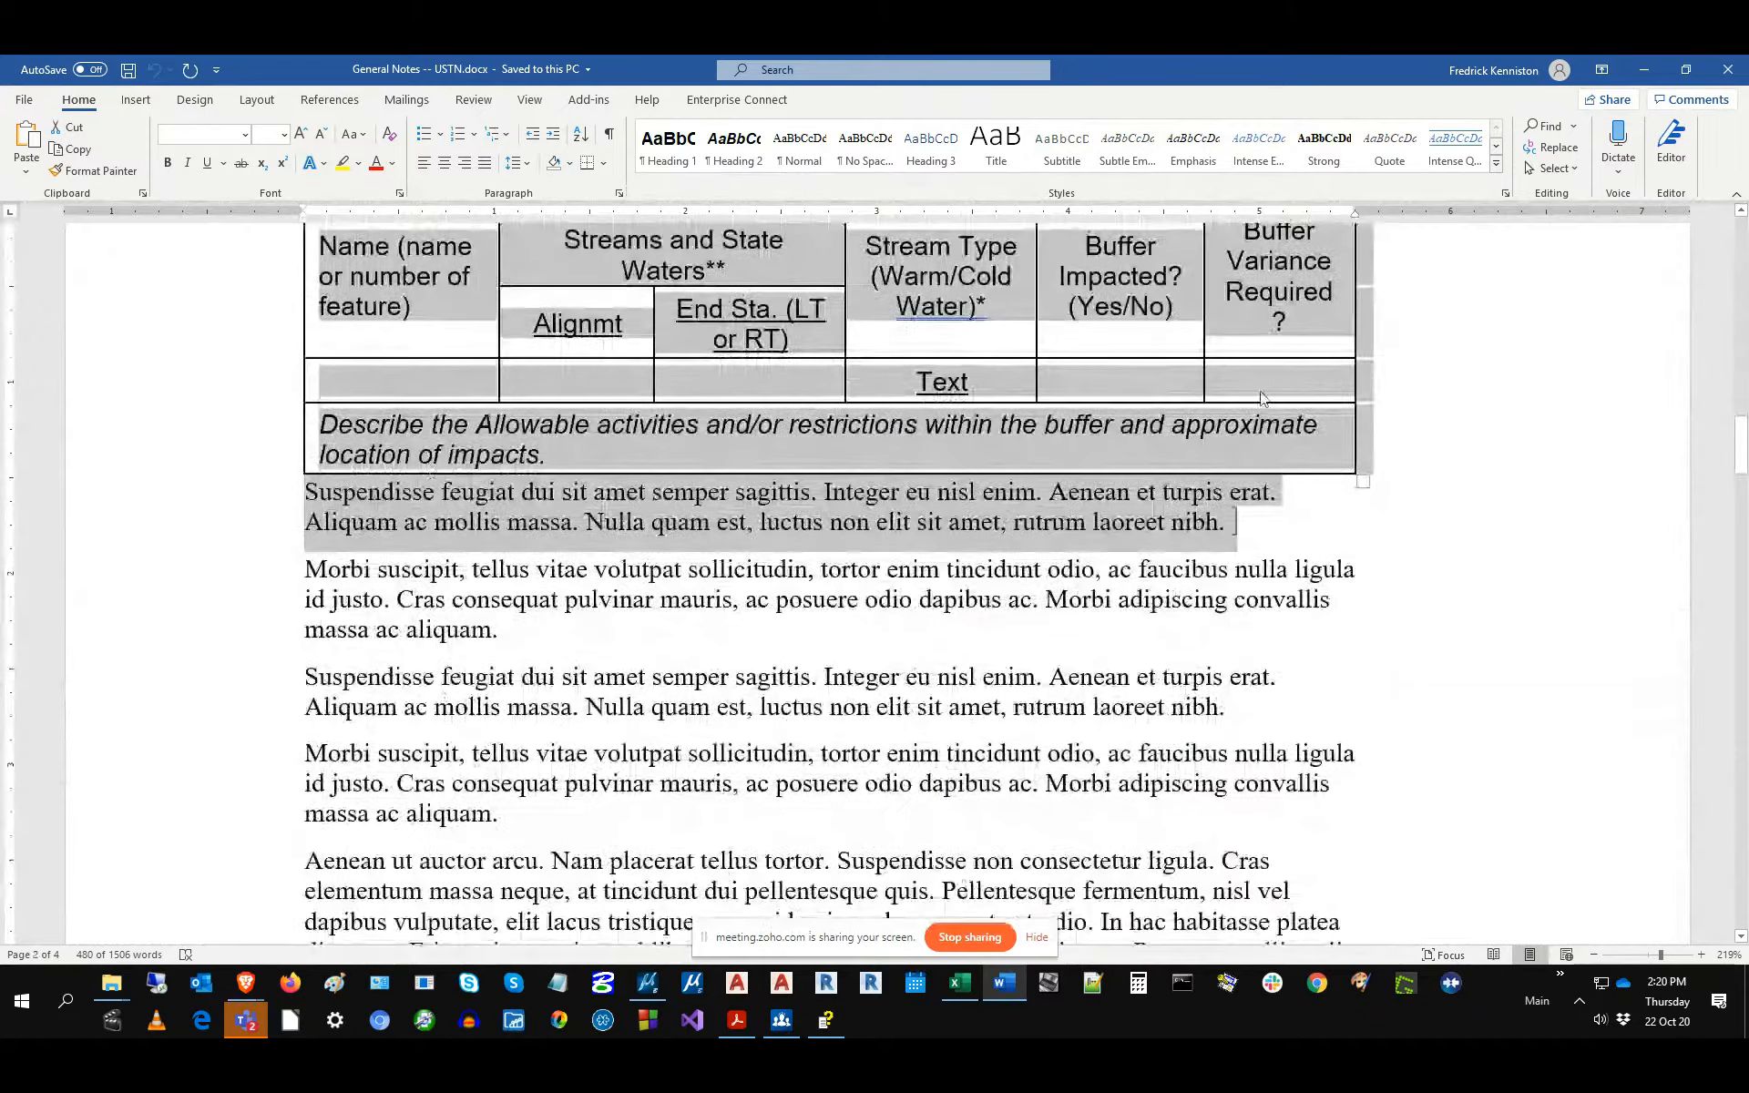
Copy the Word selection again, switch to MicroStation, and paste it below the concrete summary table with a link to the original document.
right_click(1018, 428)
click(1117, 478)
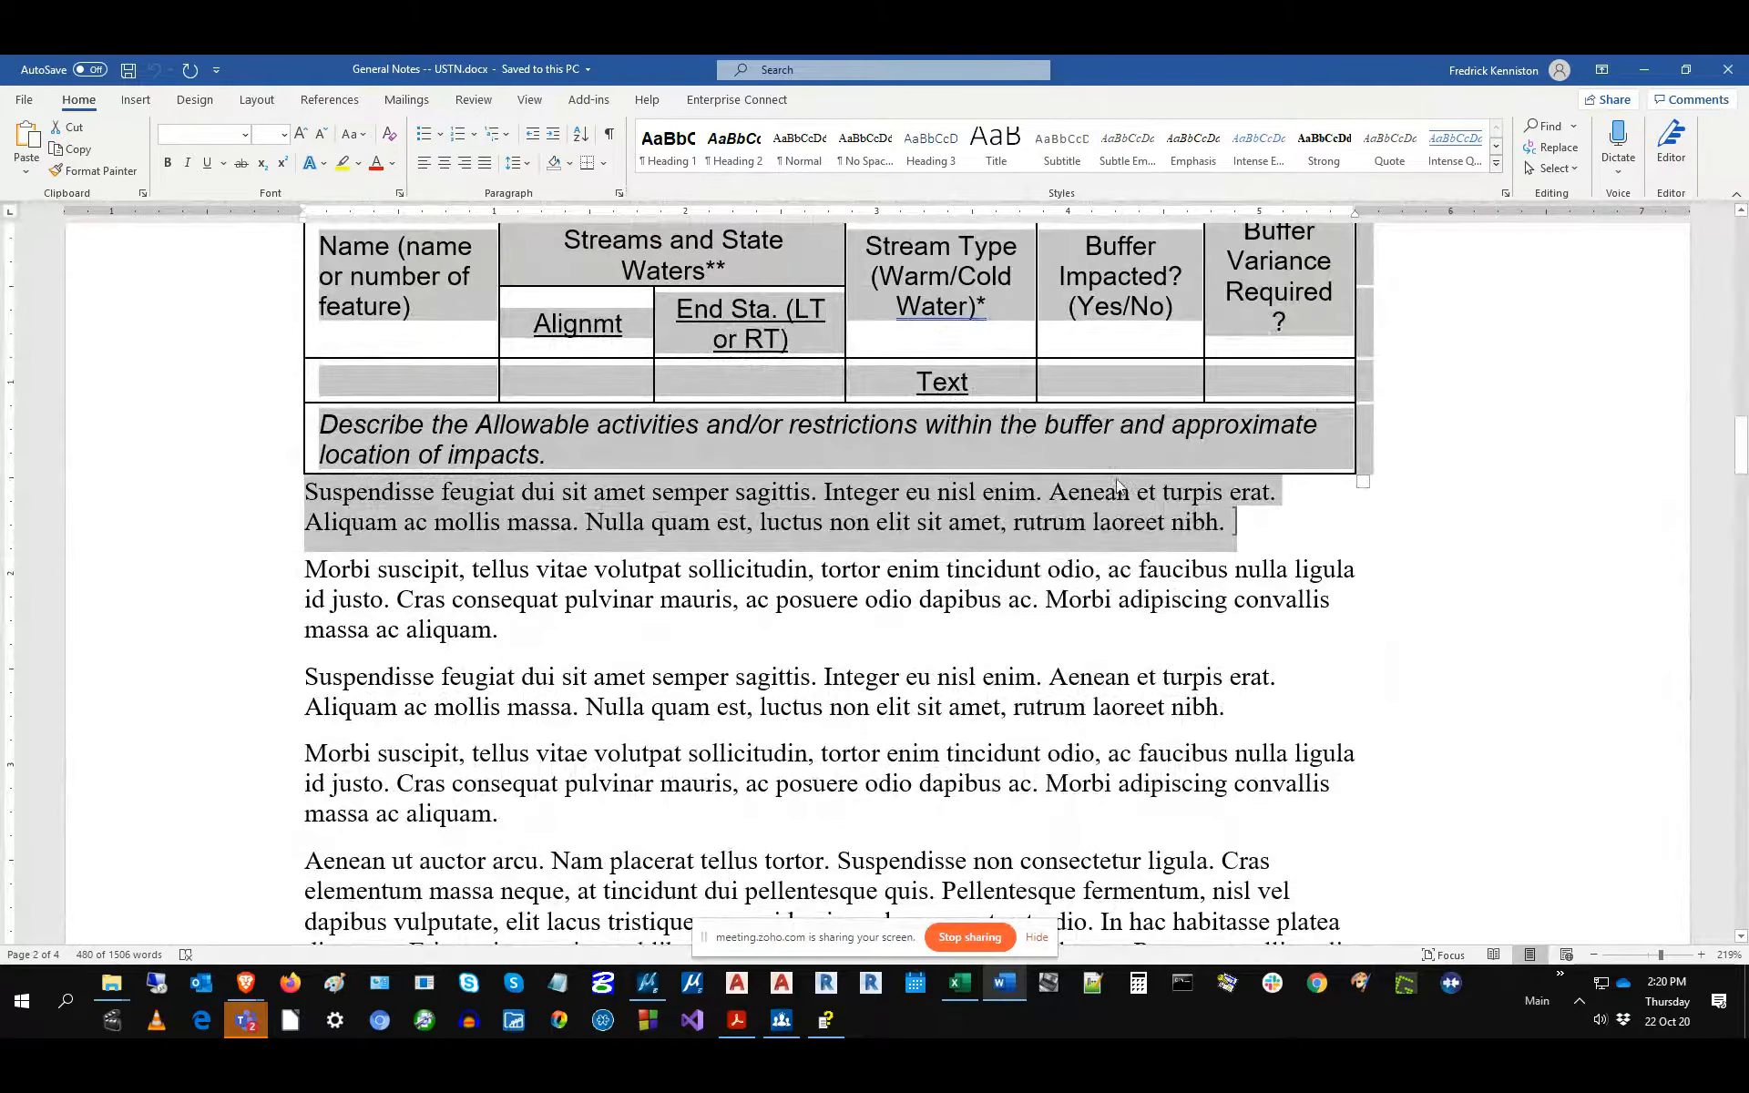
click(663, 991)
click(782, 257)
scroll(565, 355, down, 3)
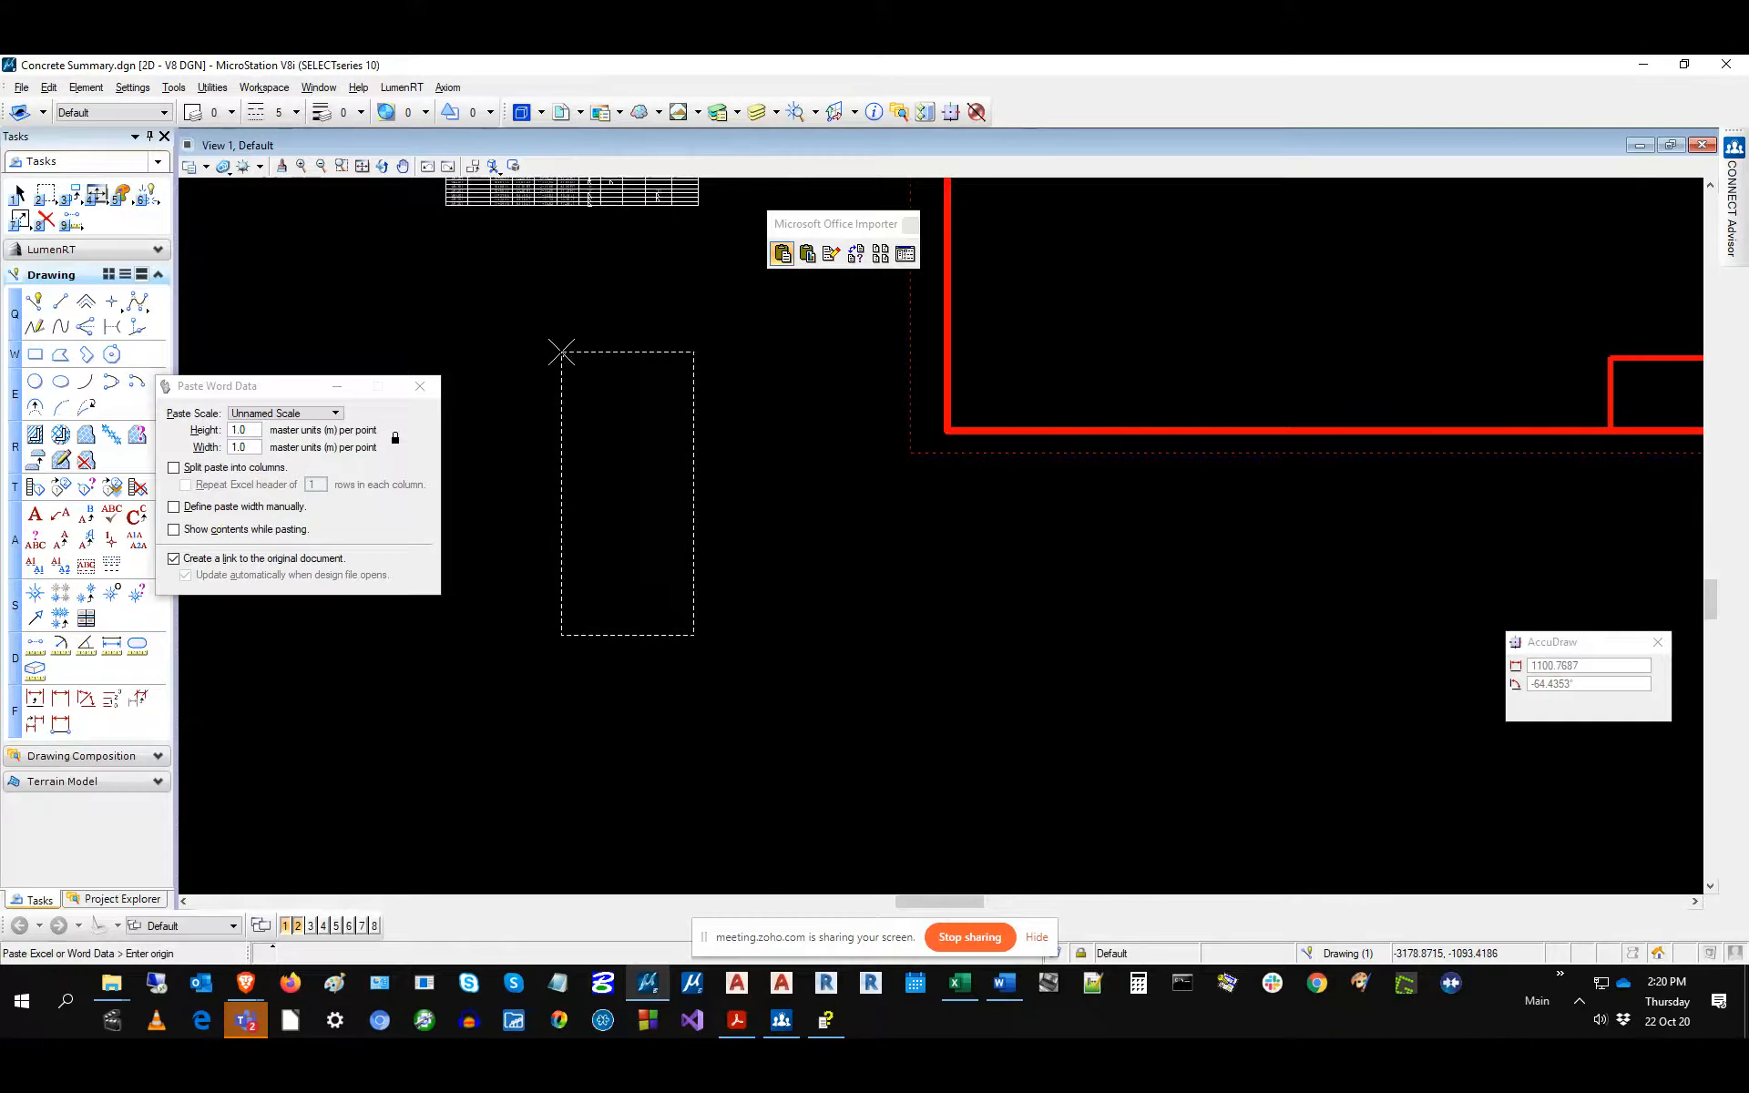
click(584, 500)
Examine the pasted General Notes in the drawing from the title down to the table and the closing paragraph.
scroll(588, 506, up, 5)
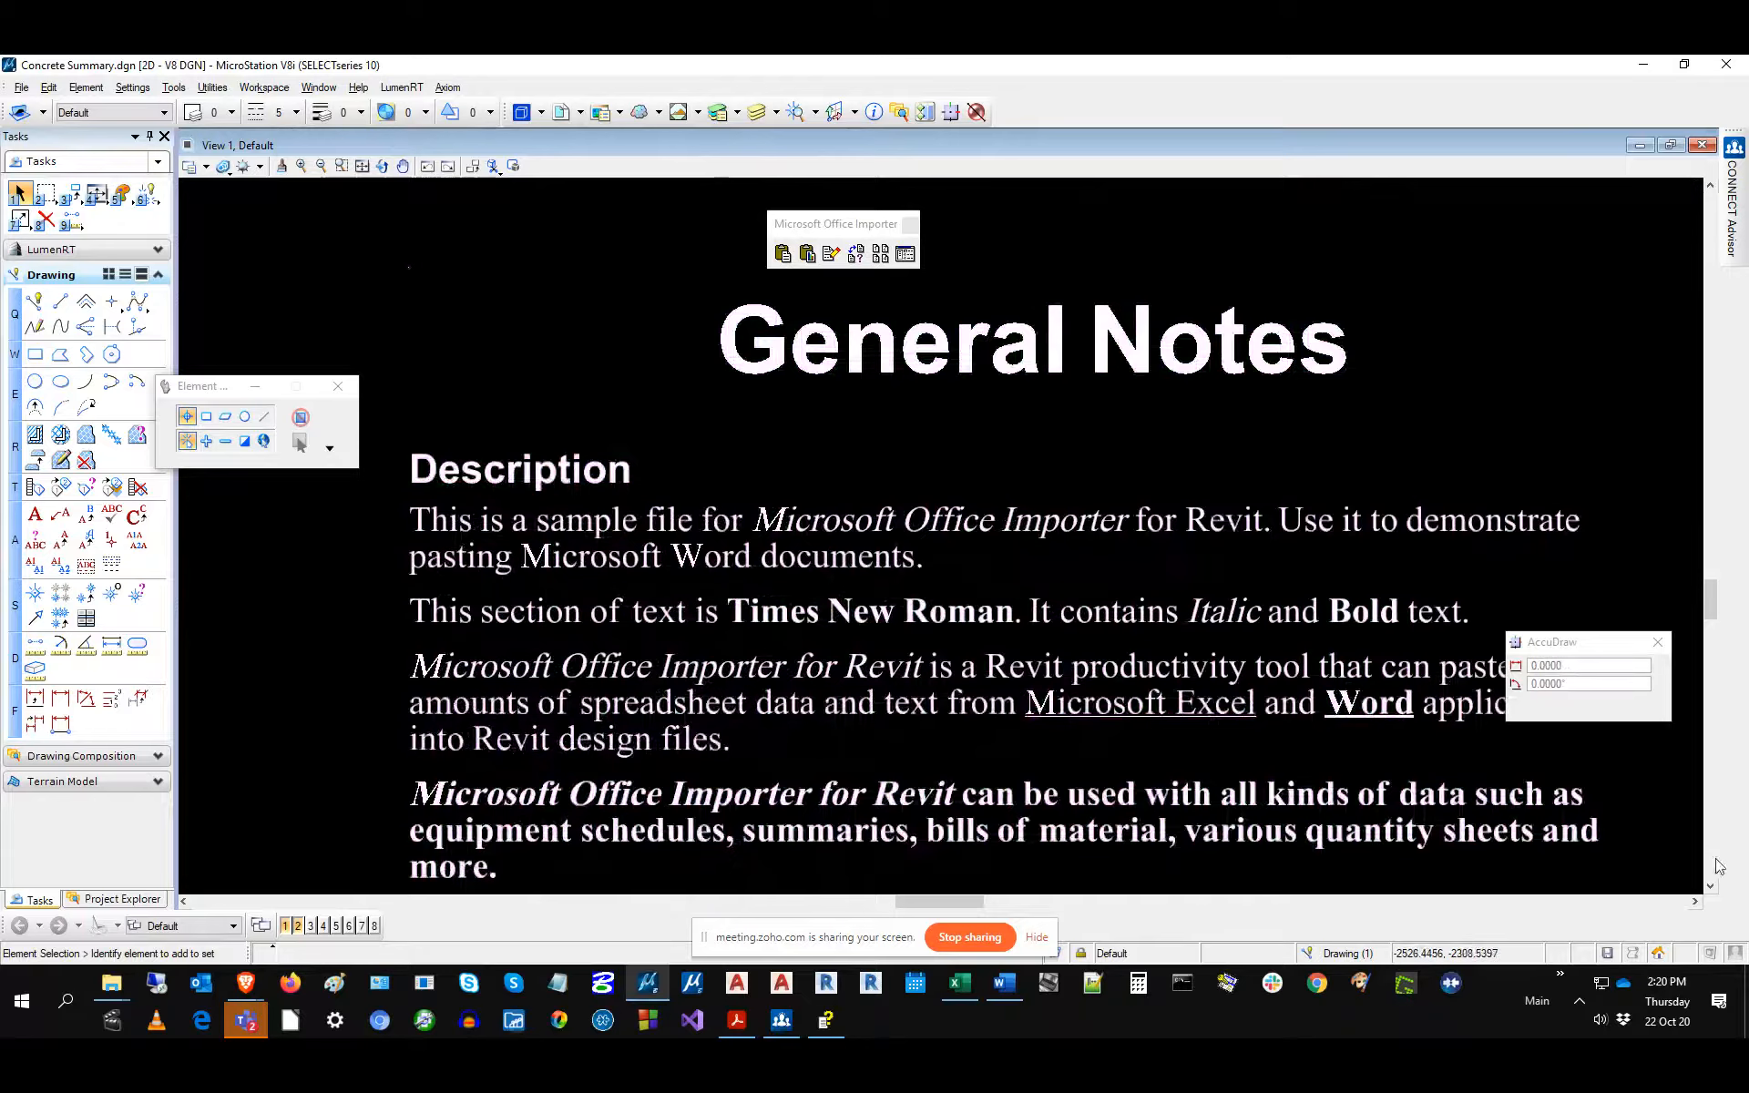
click(1710, 886)
click(1710, 885)
click(1711, 885)
click(1710, 885)
click(1711, 885)
click(1710, 886)
click(1710, 885)
click(1710, 885)
click(1710, 885)
click(1711, 885)
click(1710, 885)
click(1711, 885)
click(1710, 886)
click(1710, 885)
click(1711, 885)
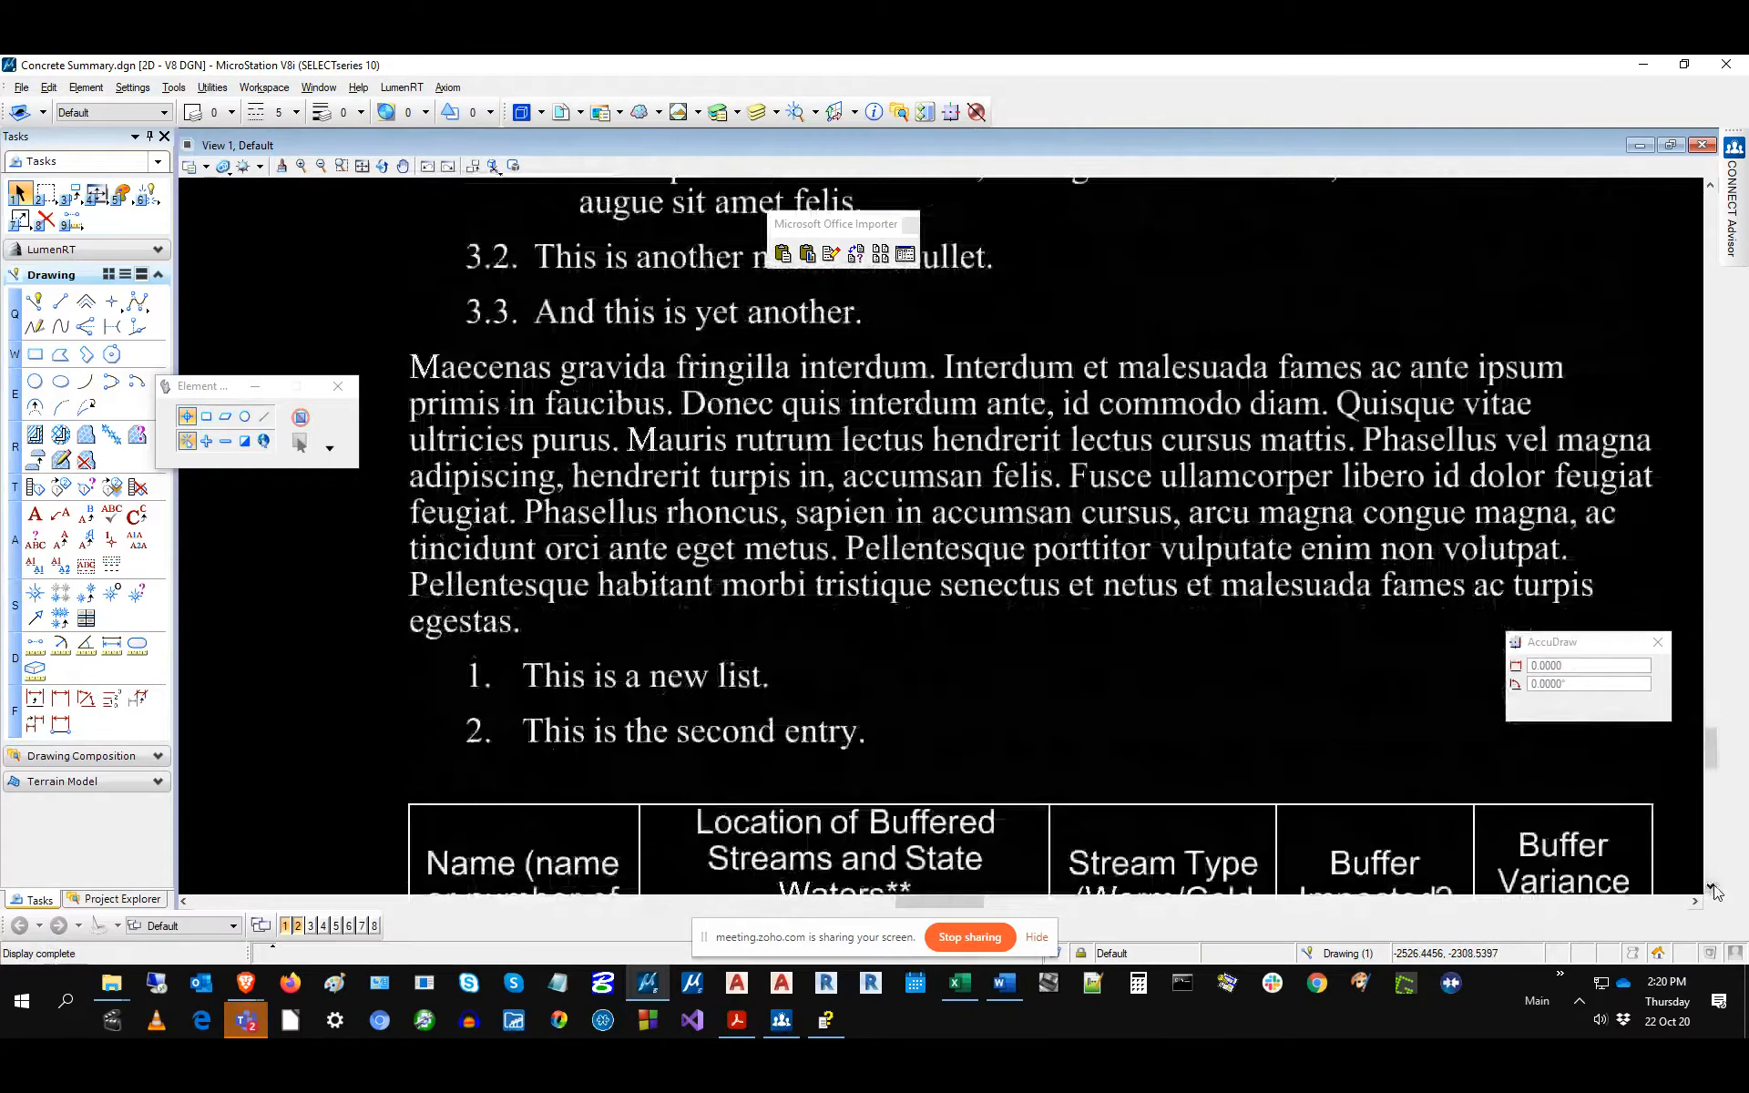
click(1710, 886)
click(1710, 885)
click(1710, 886)
click(1711, 885)
click(1710, 885)
click(1710, 885)
click(1710, 885)
click(1710, 885)
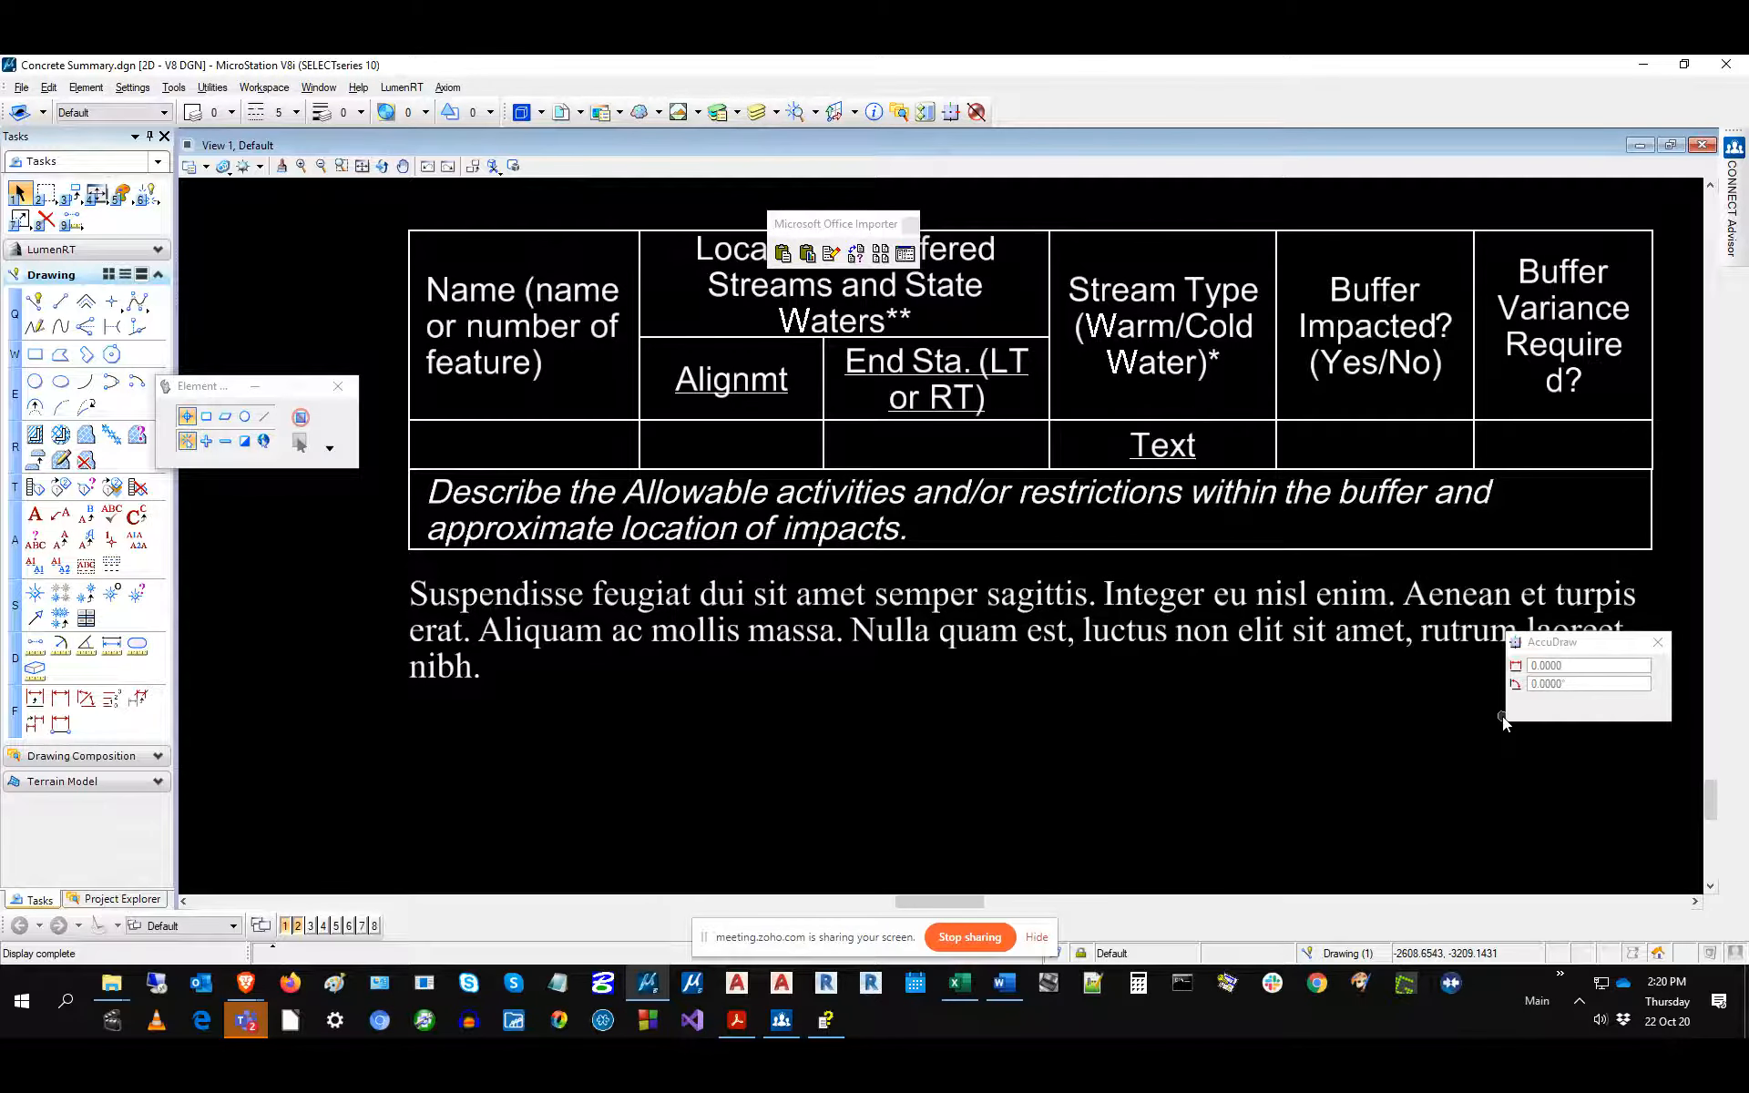
Switch to General Notes -- USTN.docx in Word and inspect the list of bookmarks defined in the document.
click(1002, 983)
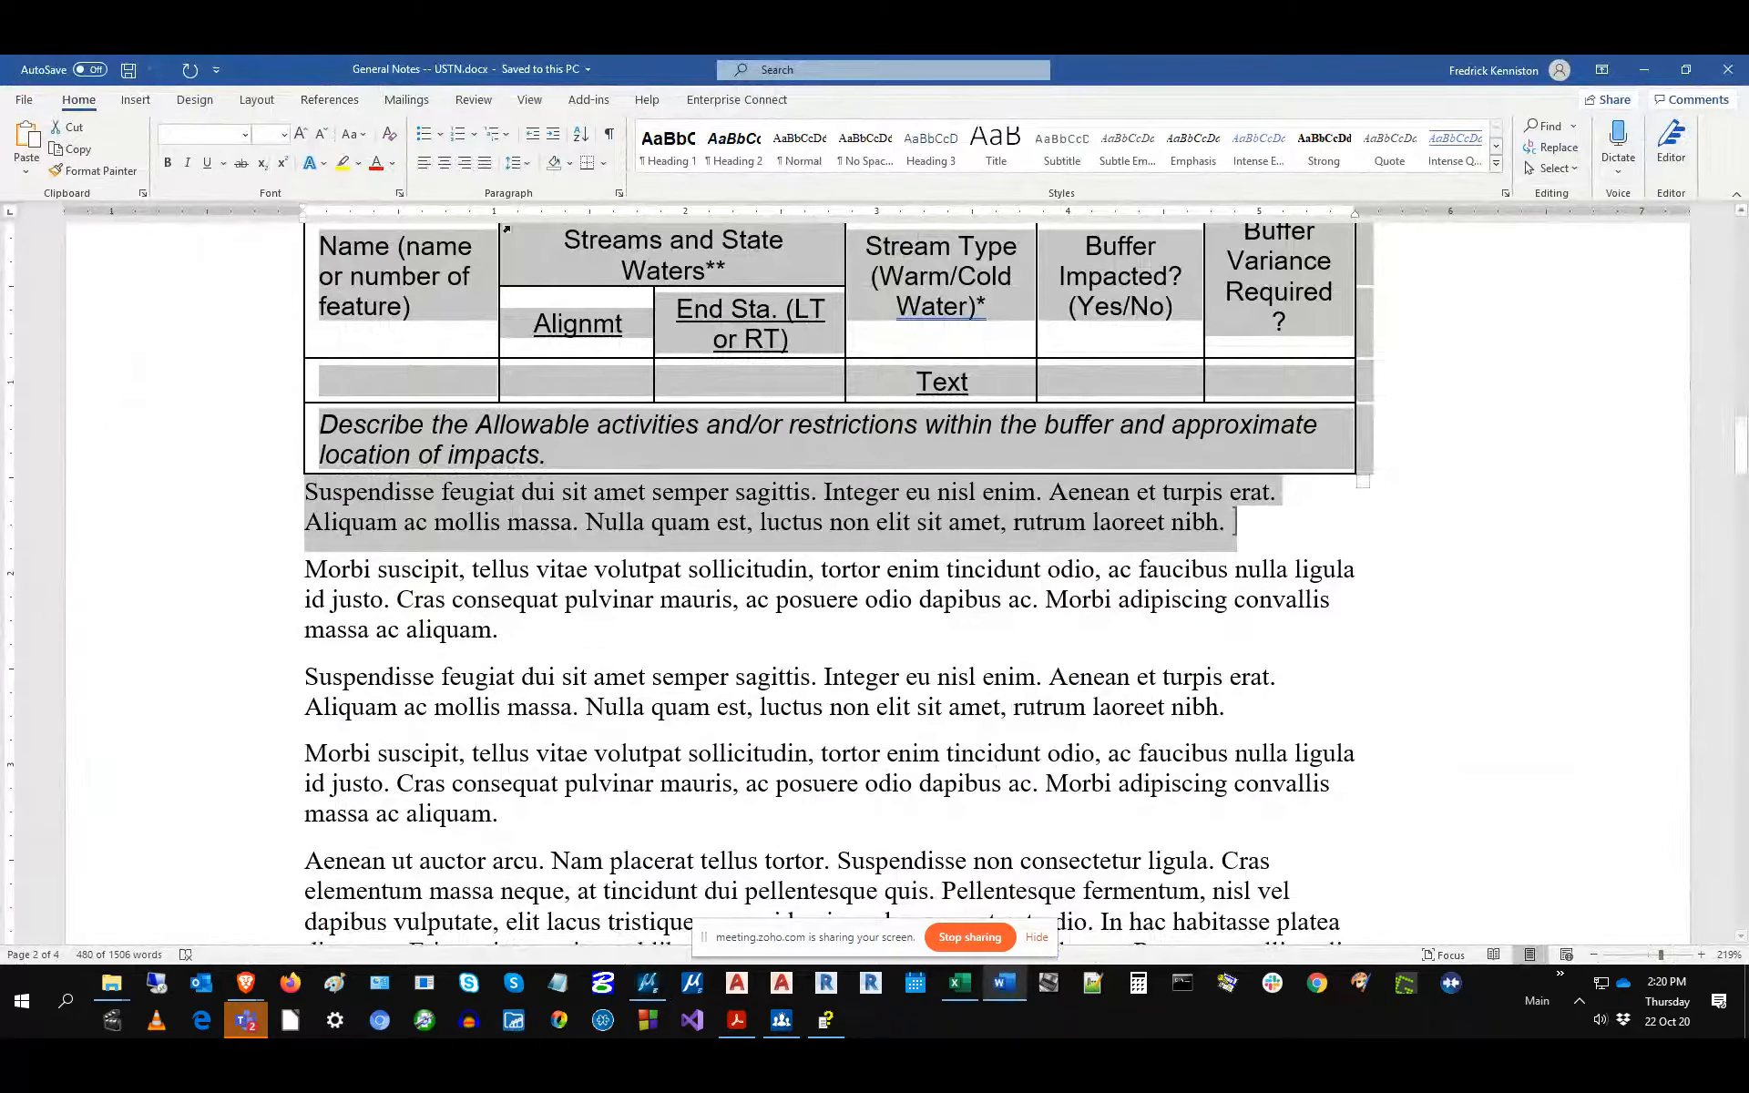
click(256, 99)
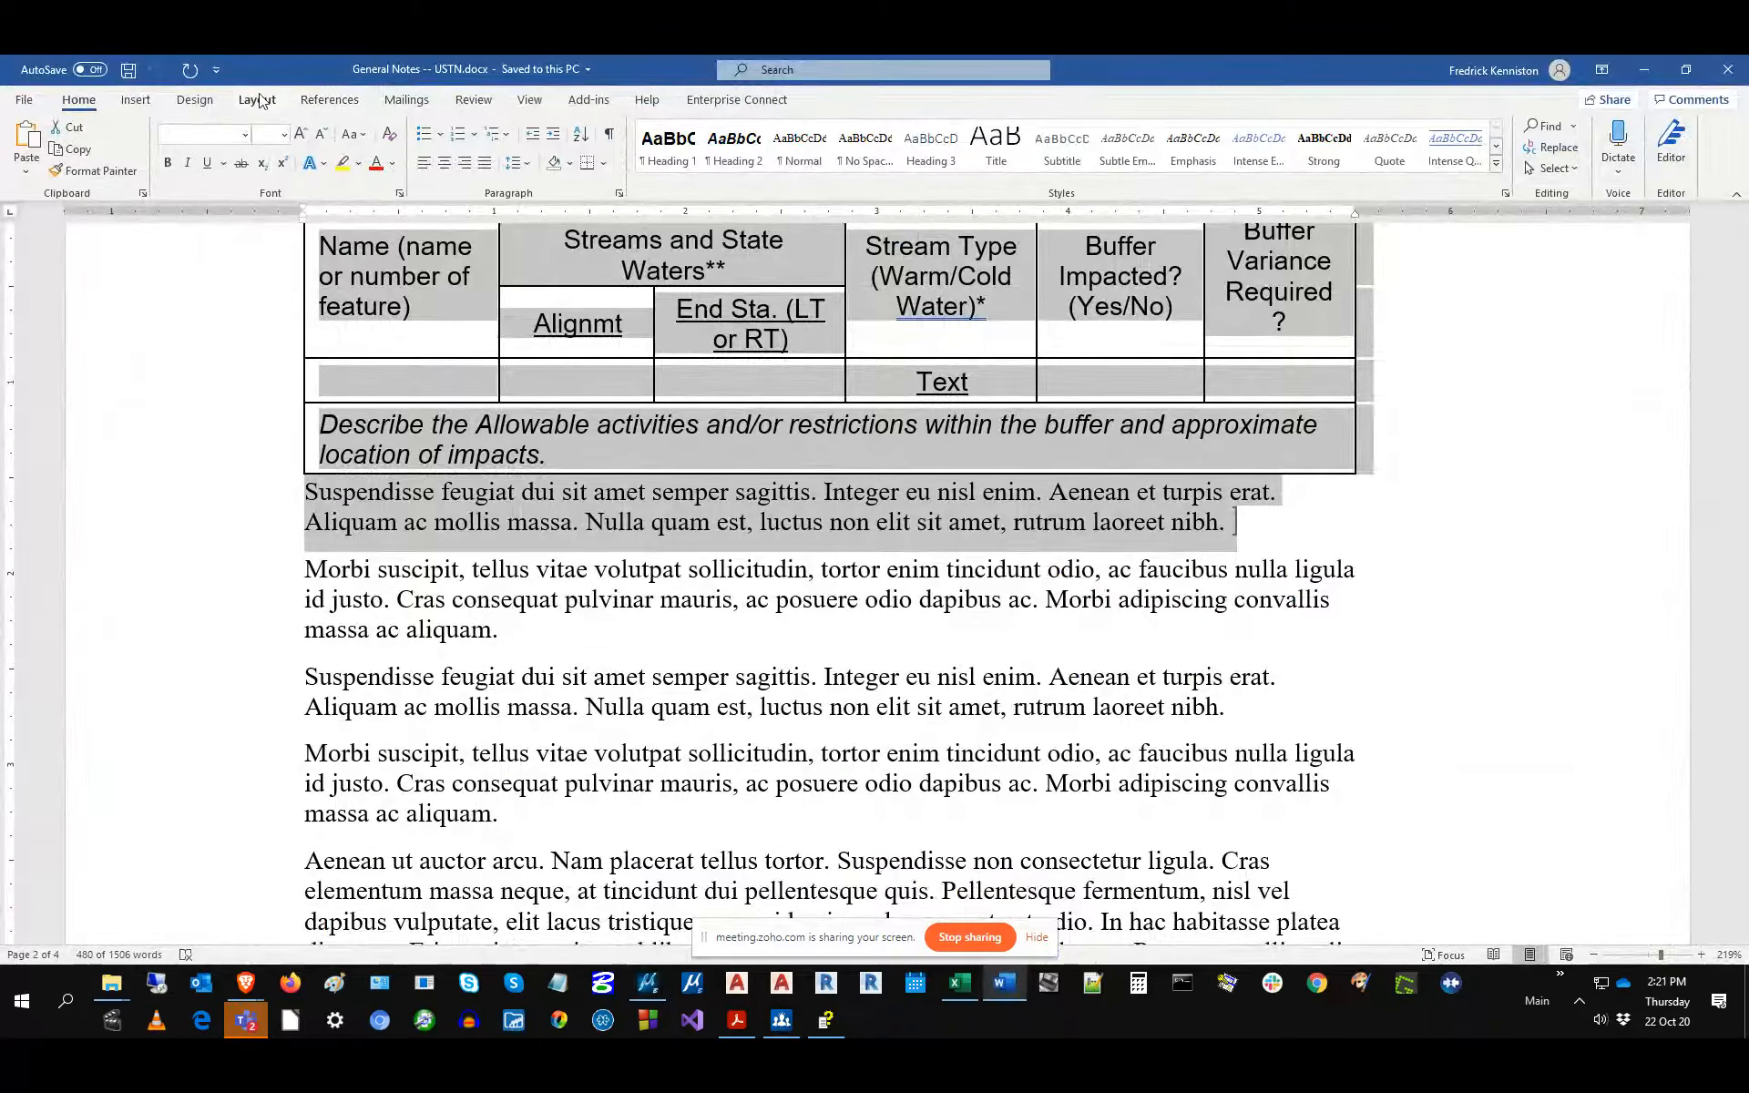
click(136, 101)
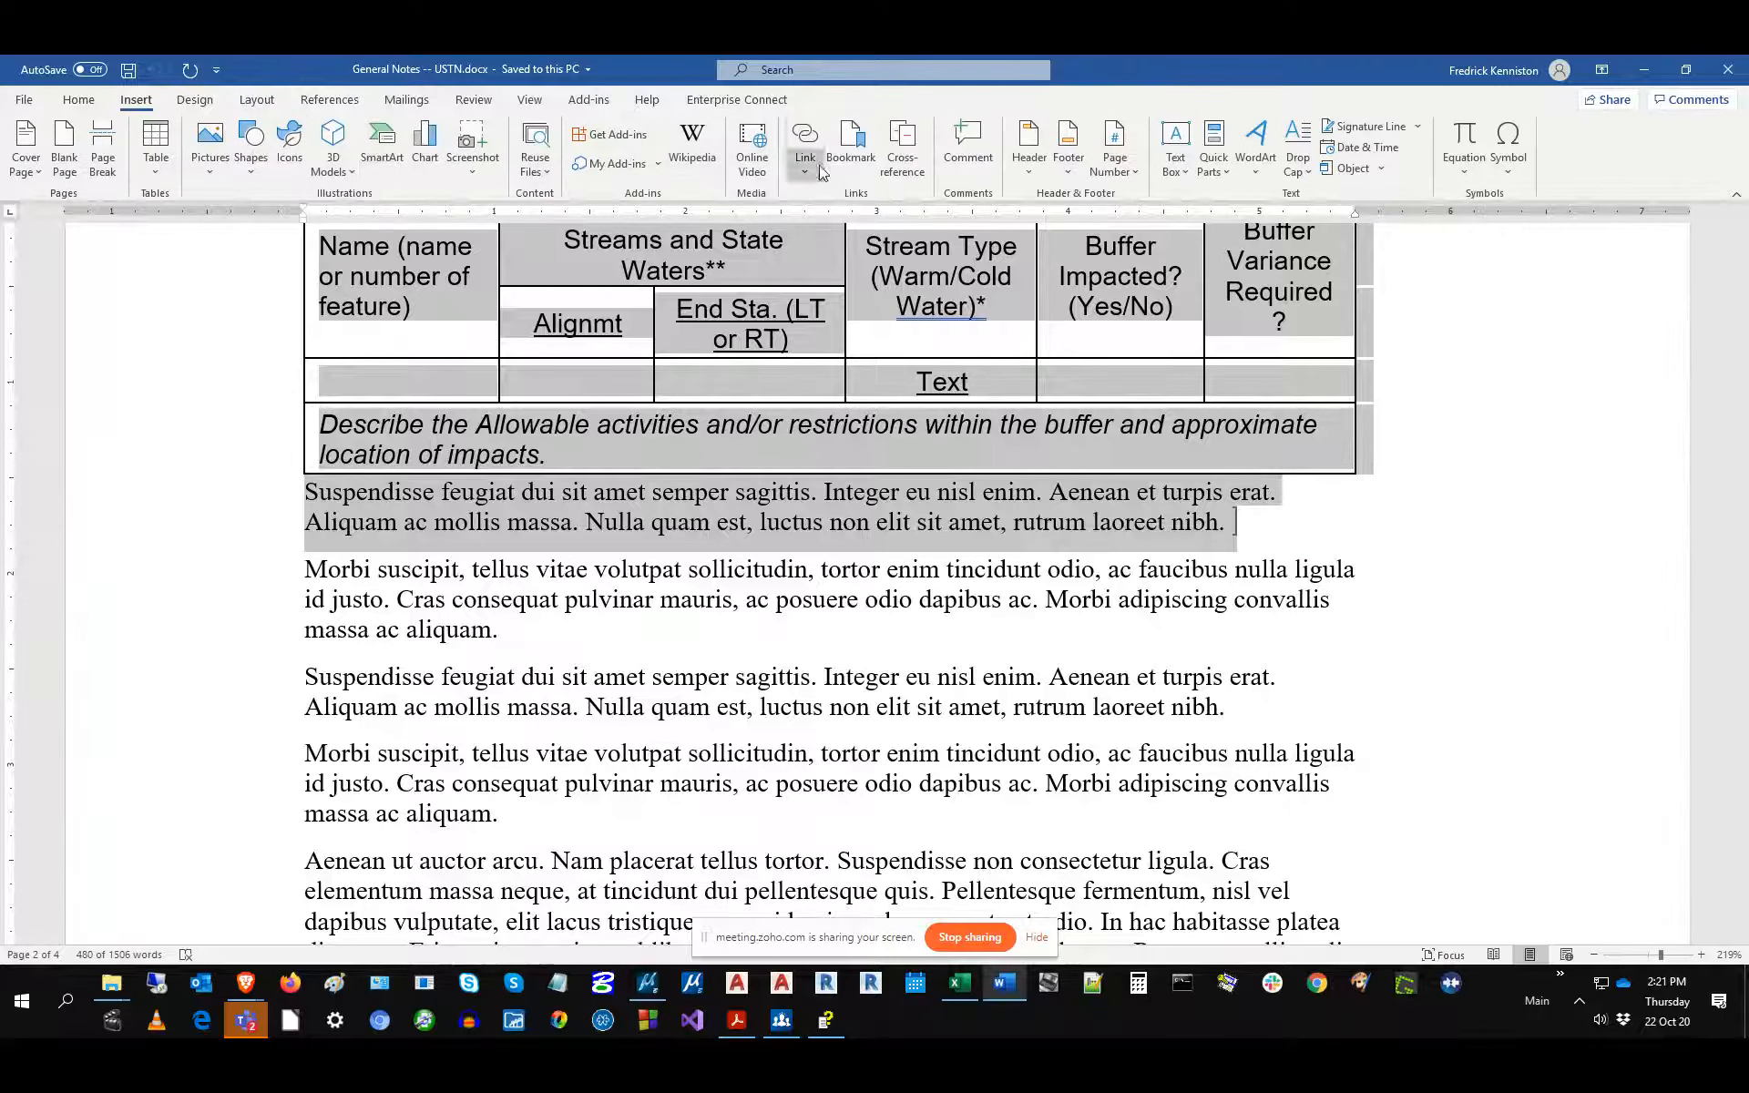
click(851, 145)
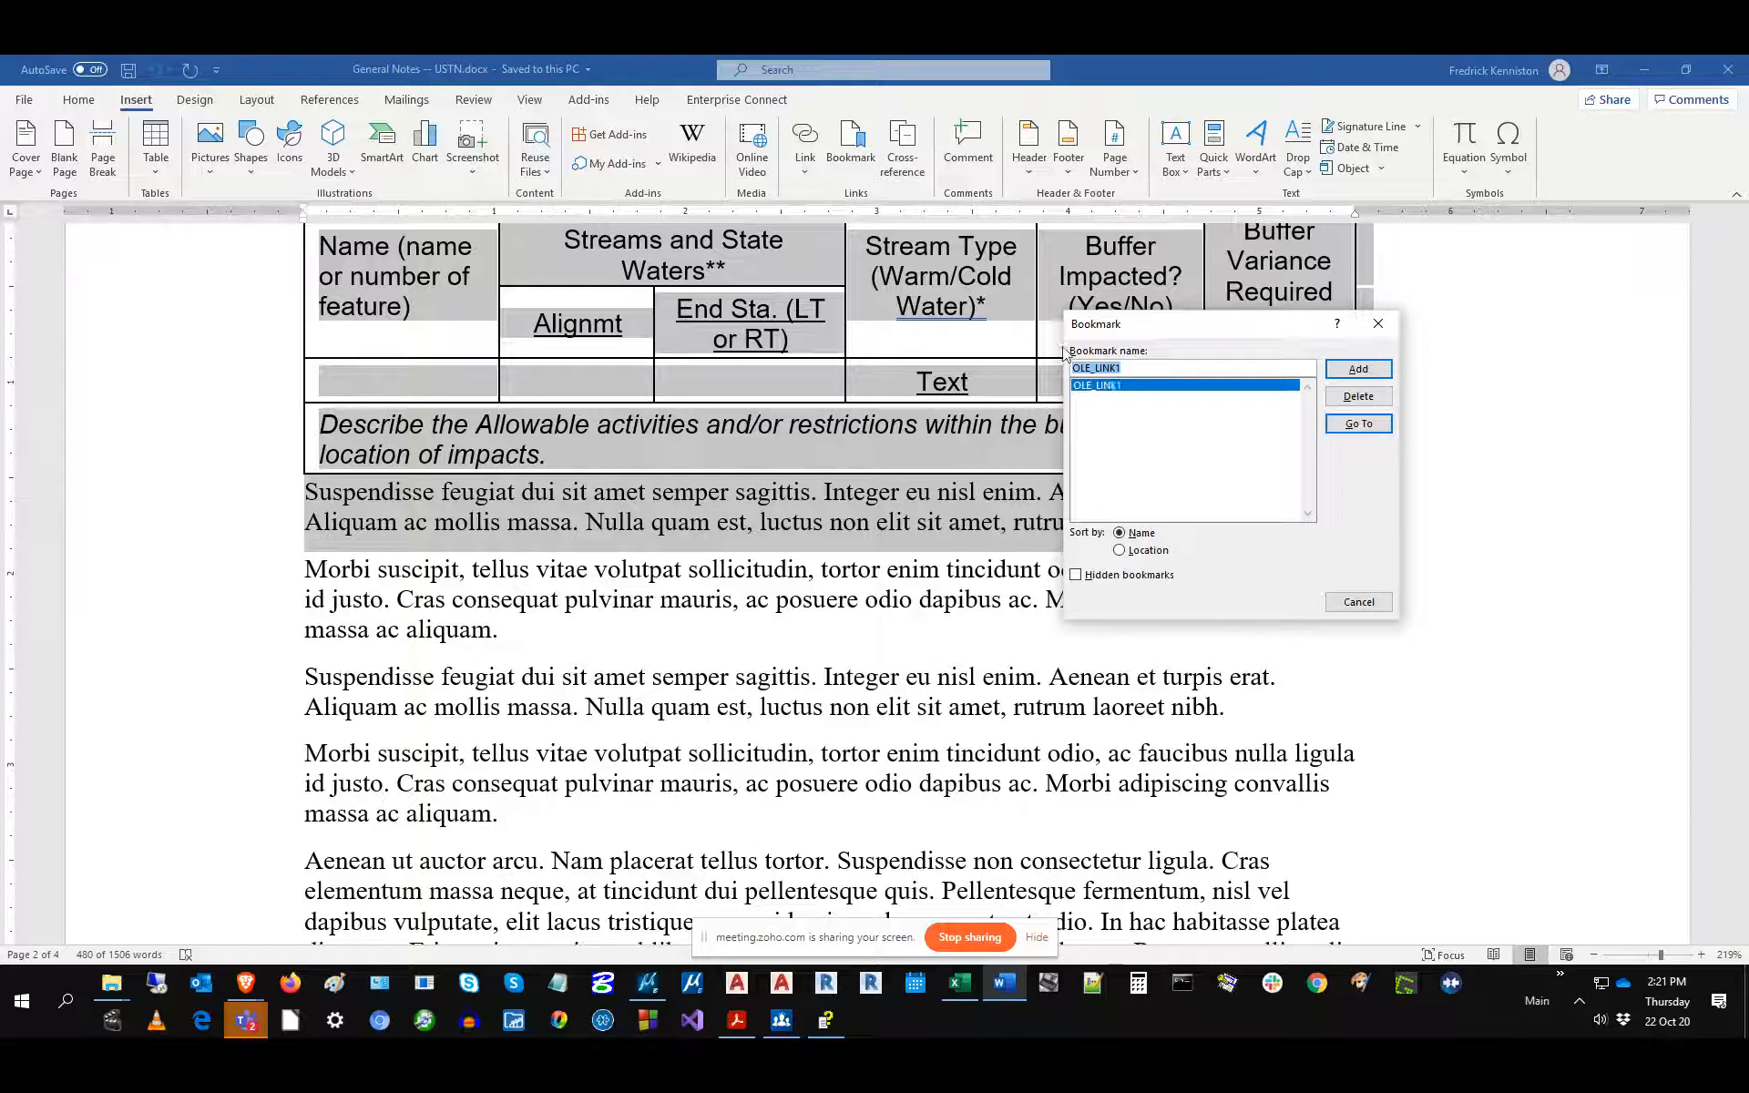
click(1361, 602)
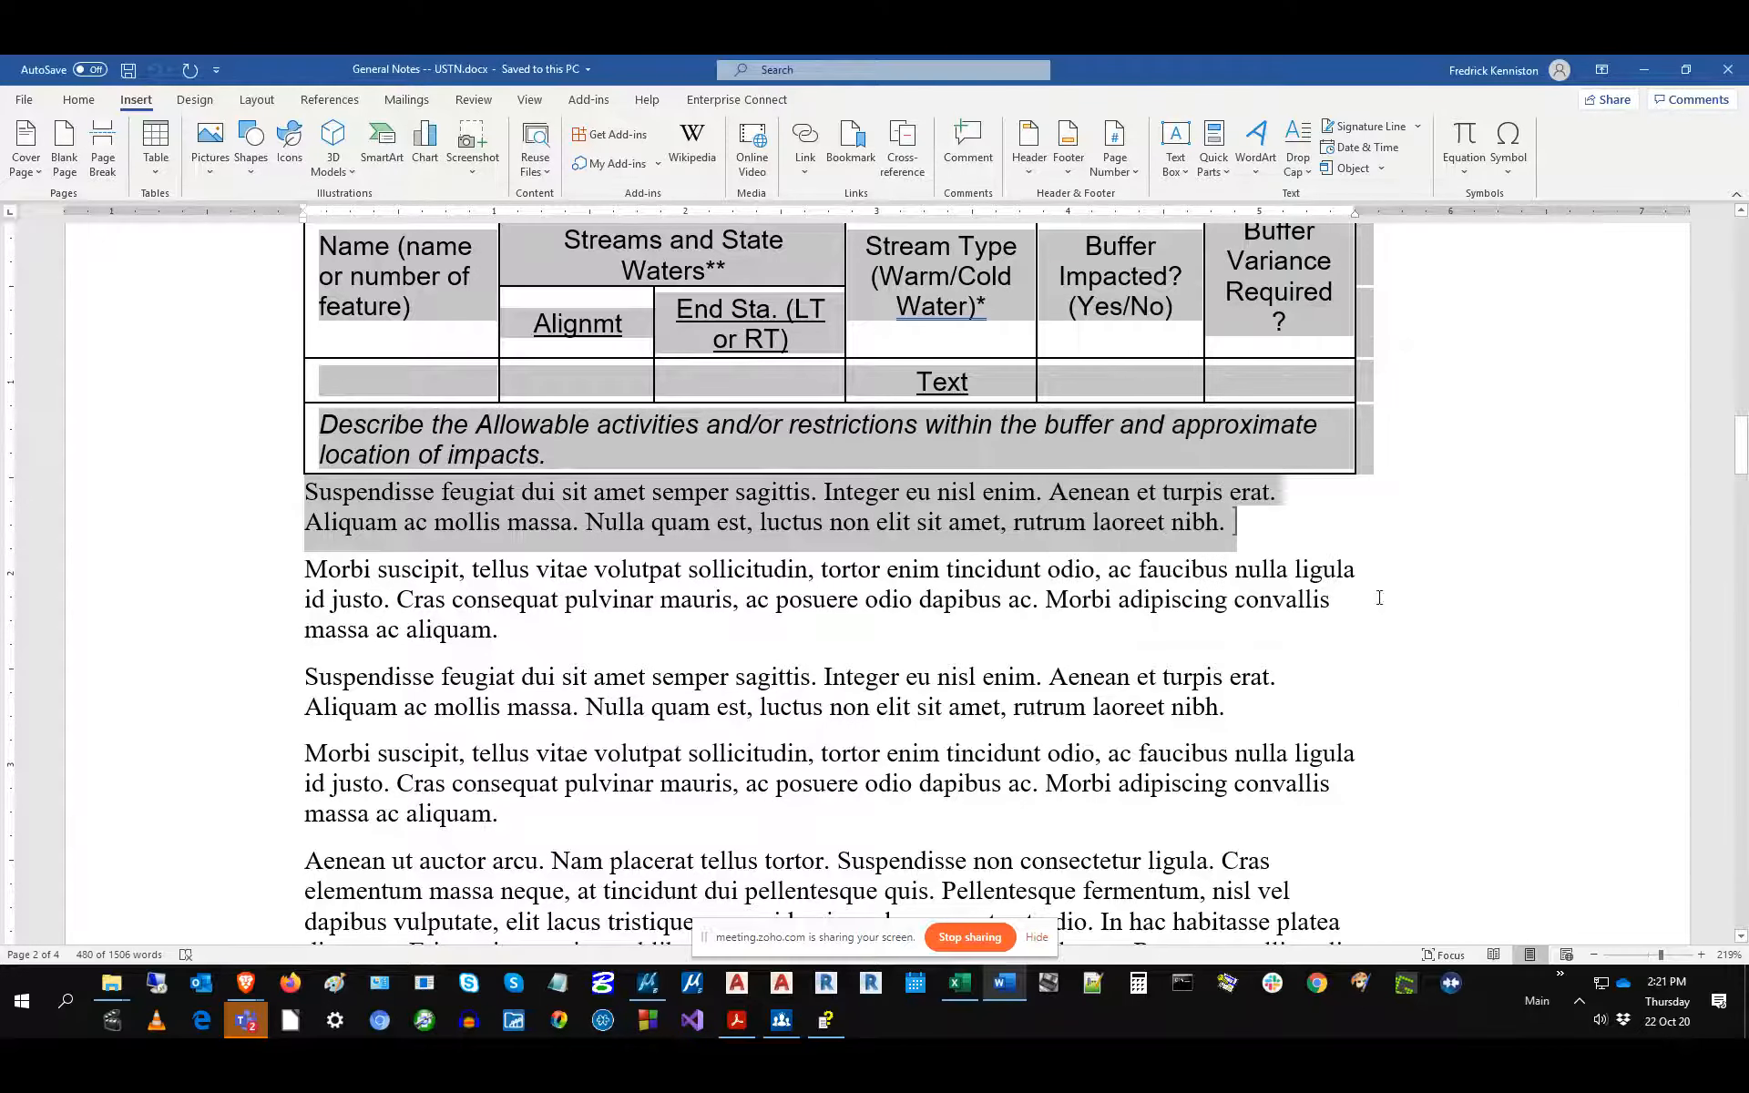
Examine the bookmark's closing bracket at the end of the first paragraph below the table.
click(1259, 531)
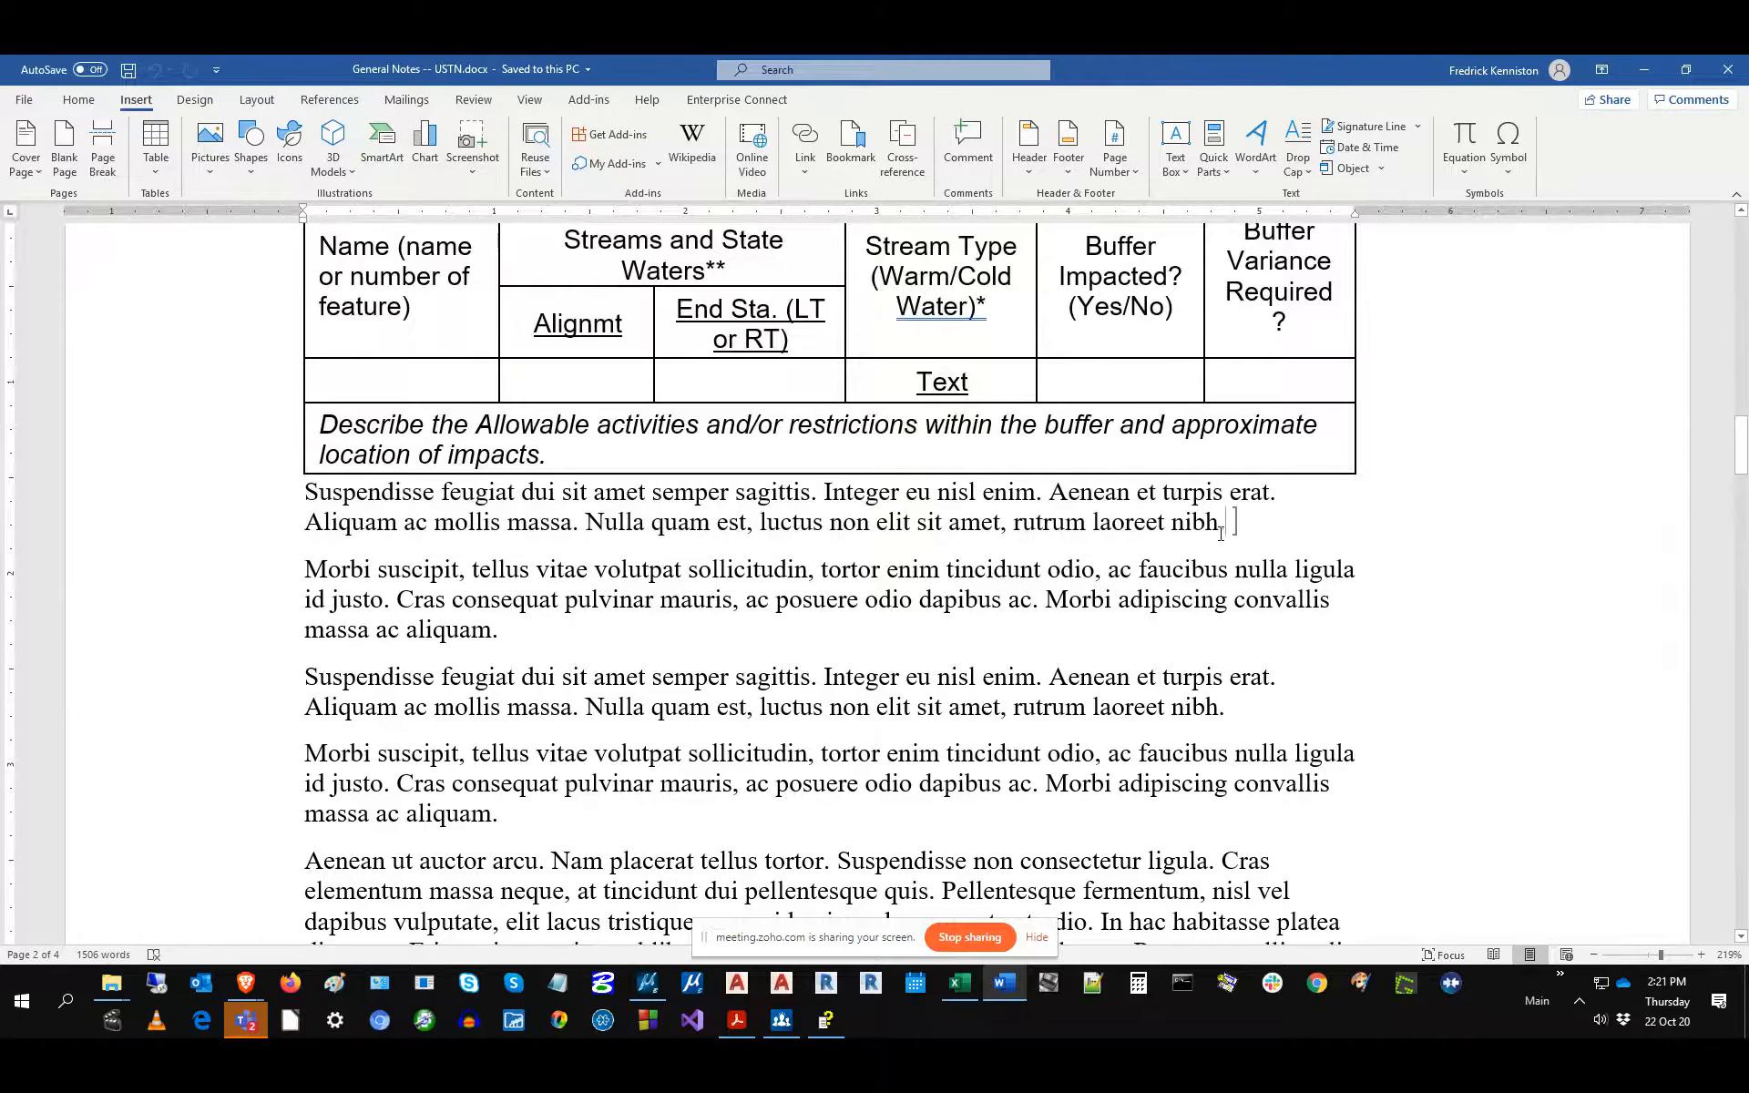
scroll(1221, 538, up, 2)
ctrl+scroll(1218, 728, up, 4)
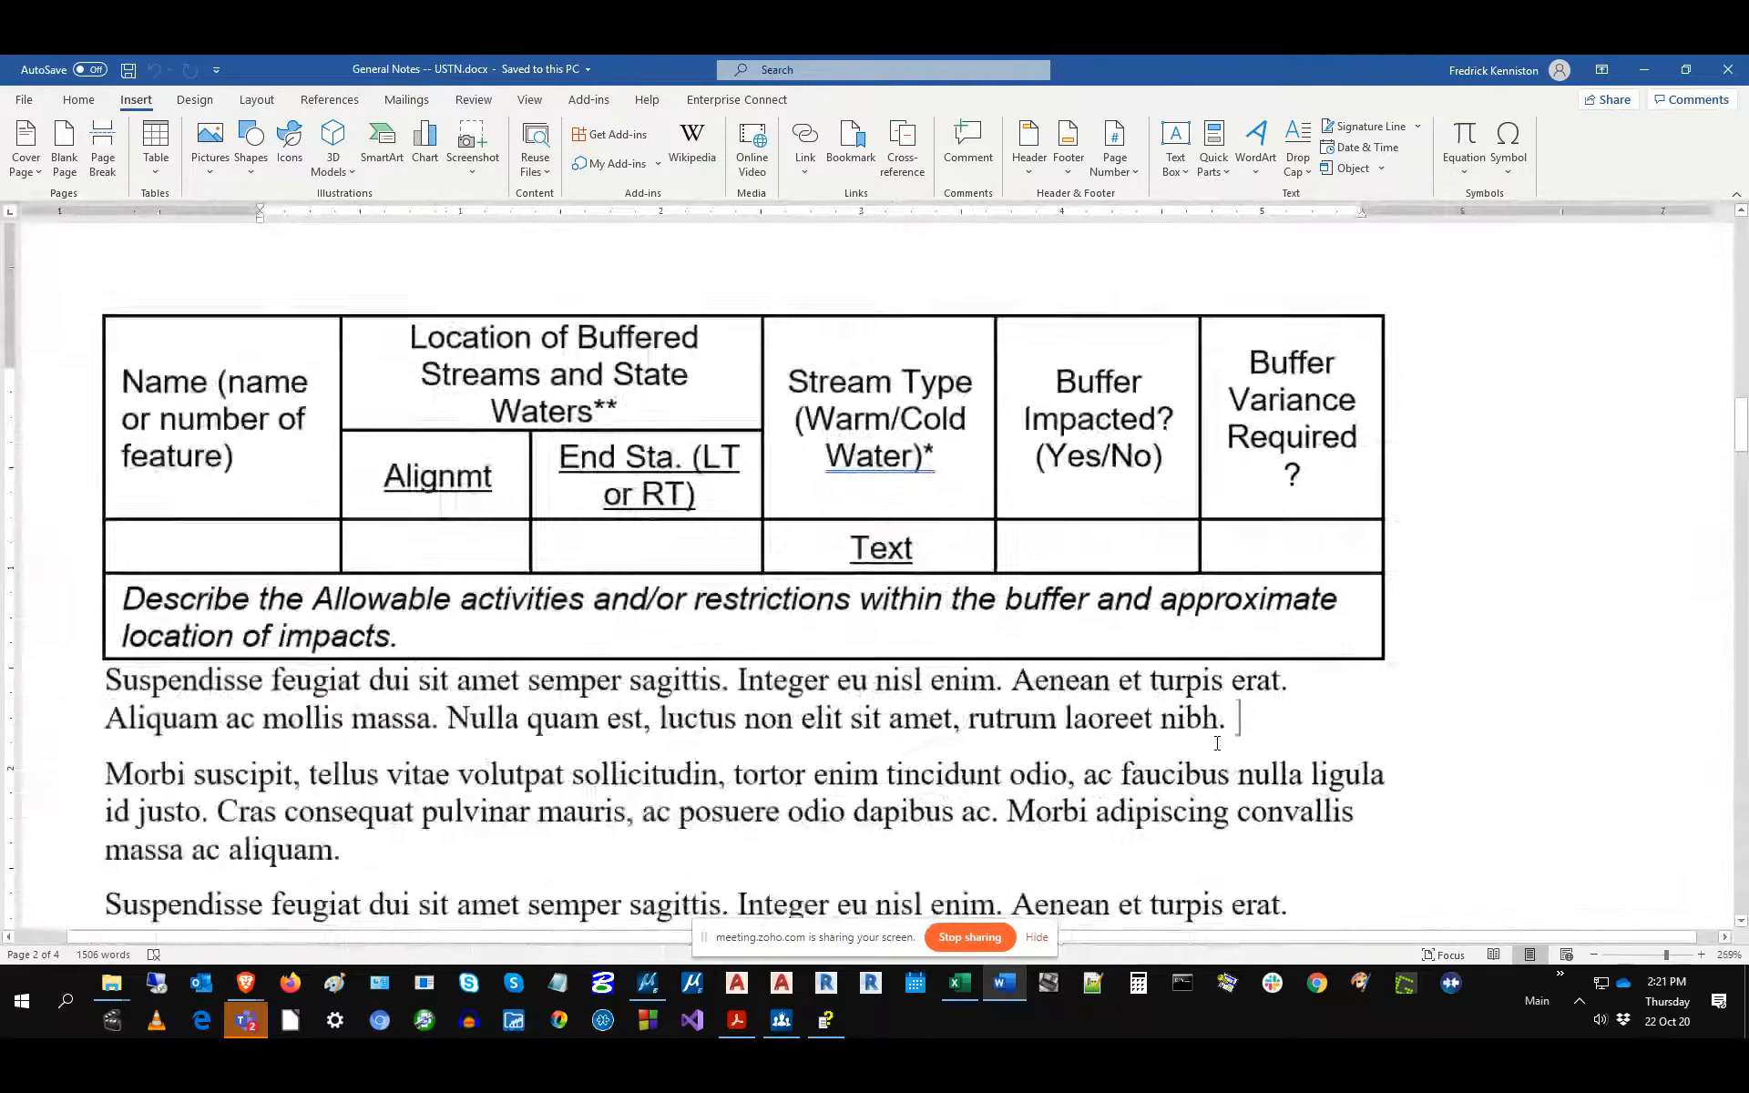
ctrl+scroll(1217, 743, up, 1)
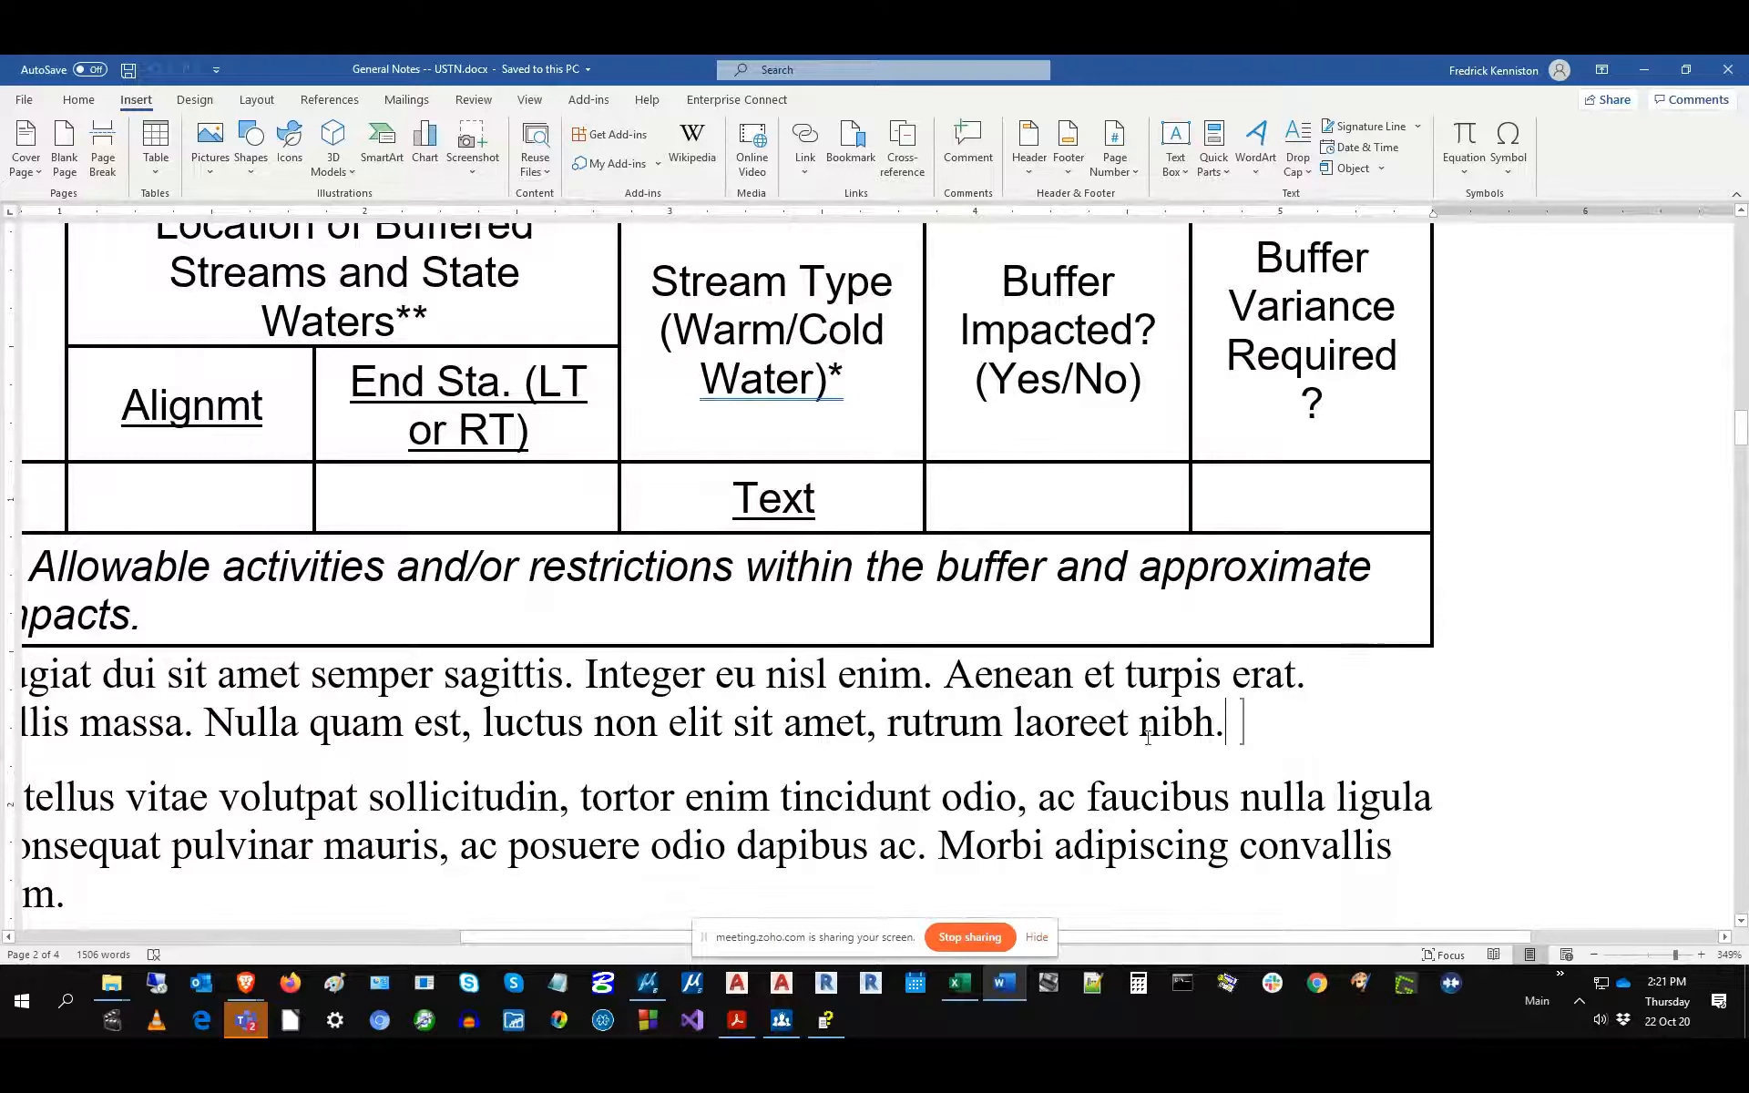
drag(1234, 733, 1261, 726)
click(1283, 760)
ctrl+scroll(1257, 754, up, 15)
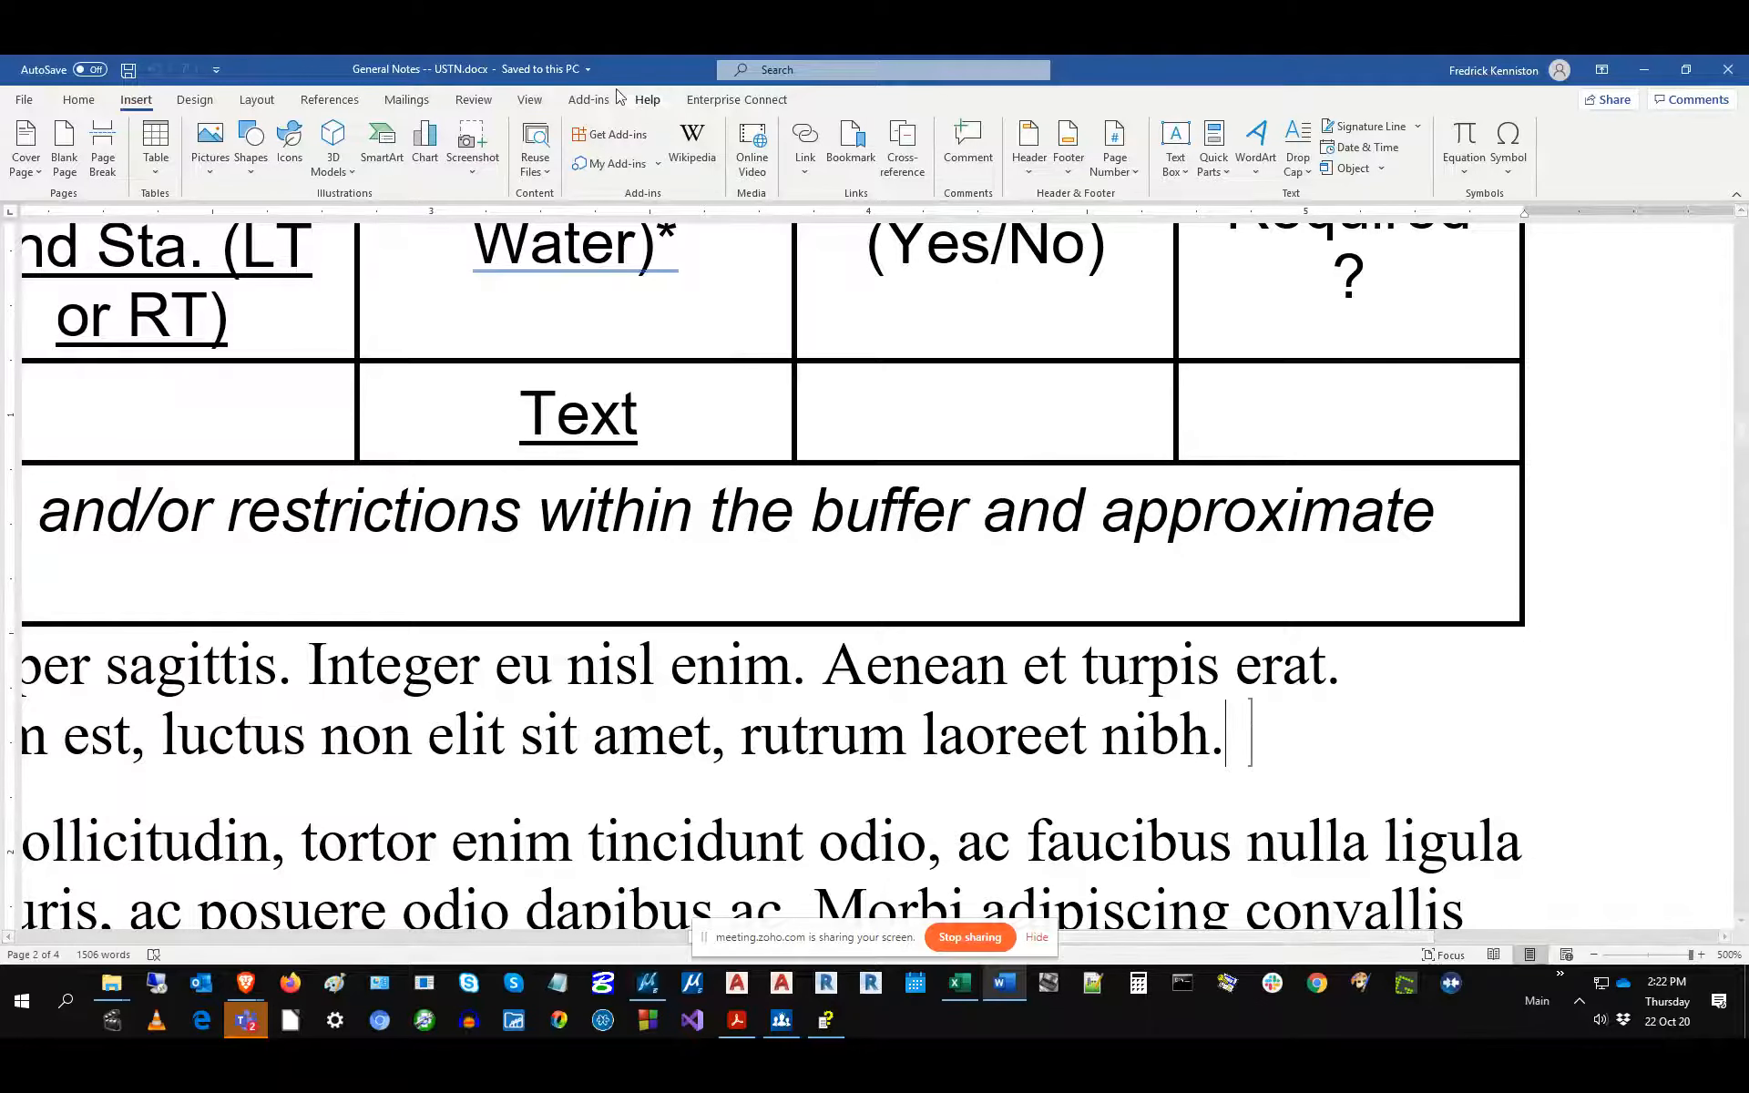
Show the paragraph marks and other hidden formatting symbols in the Word document.
click(79, 100)
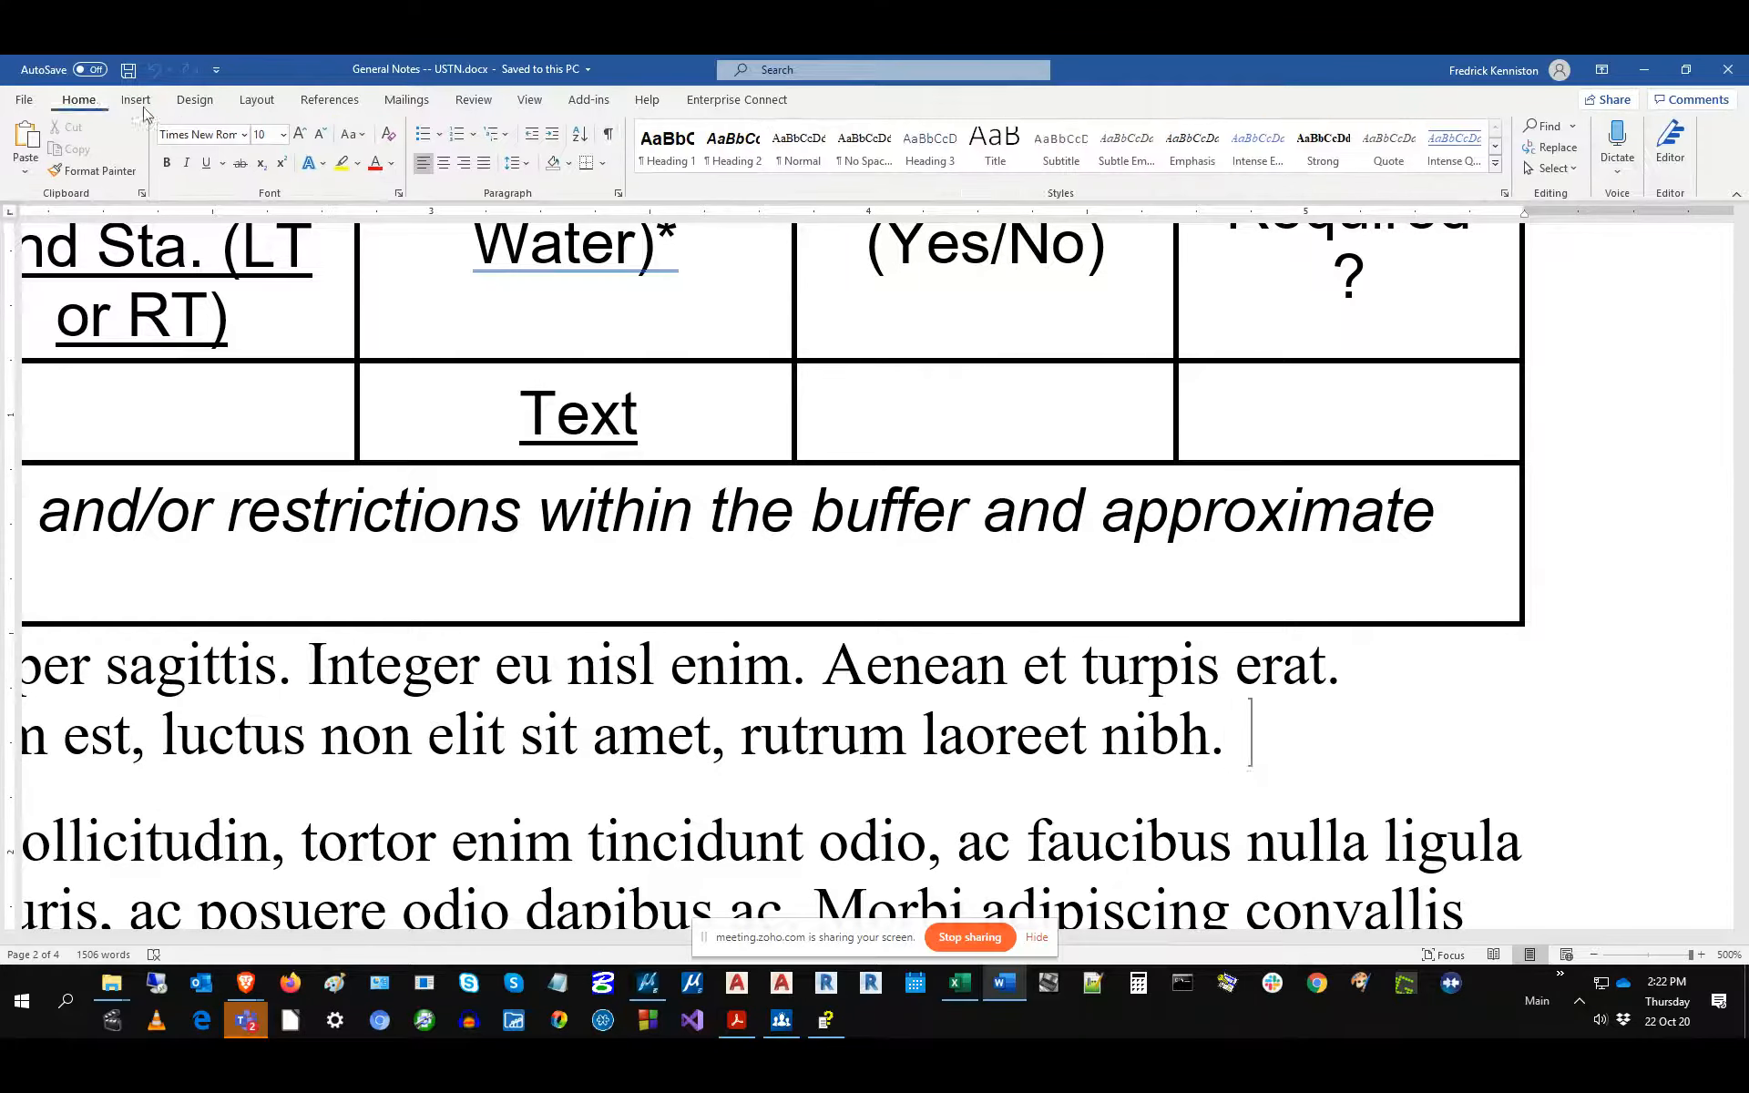
click(612, 143)
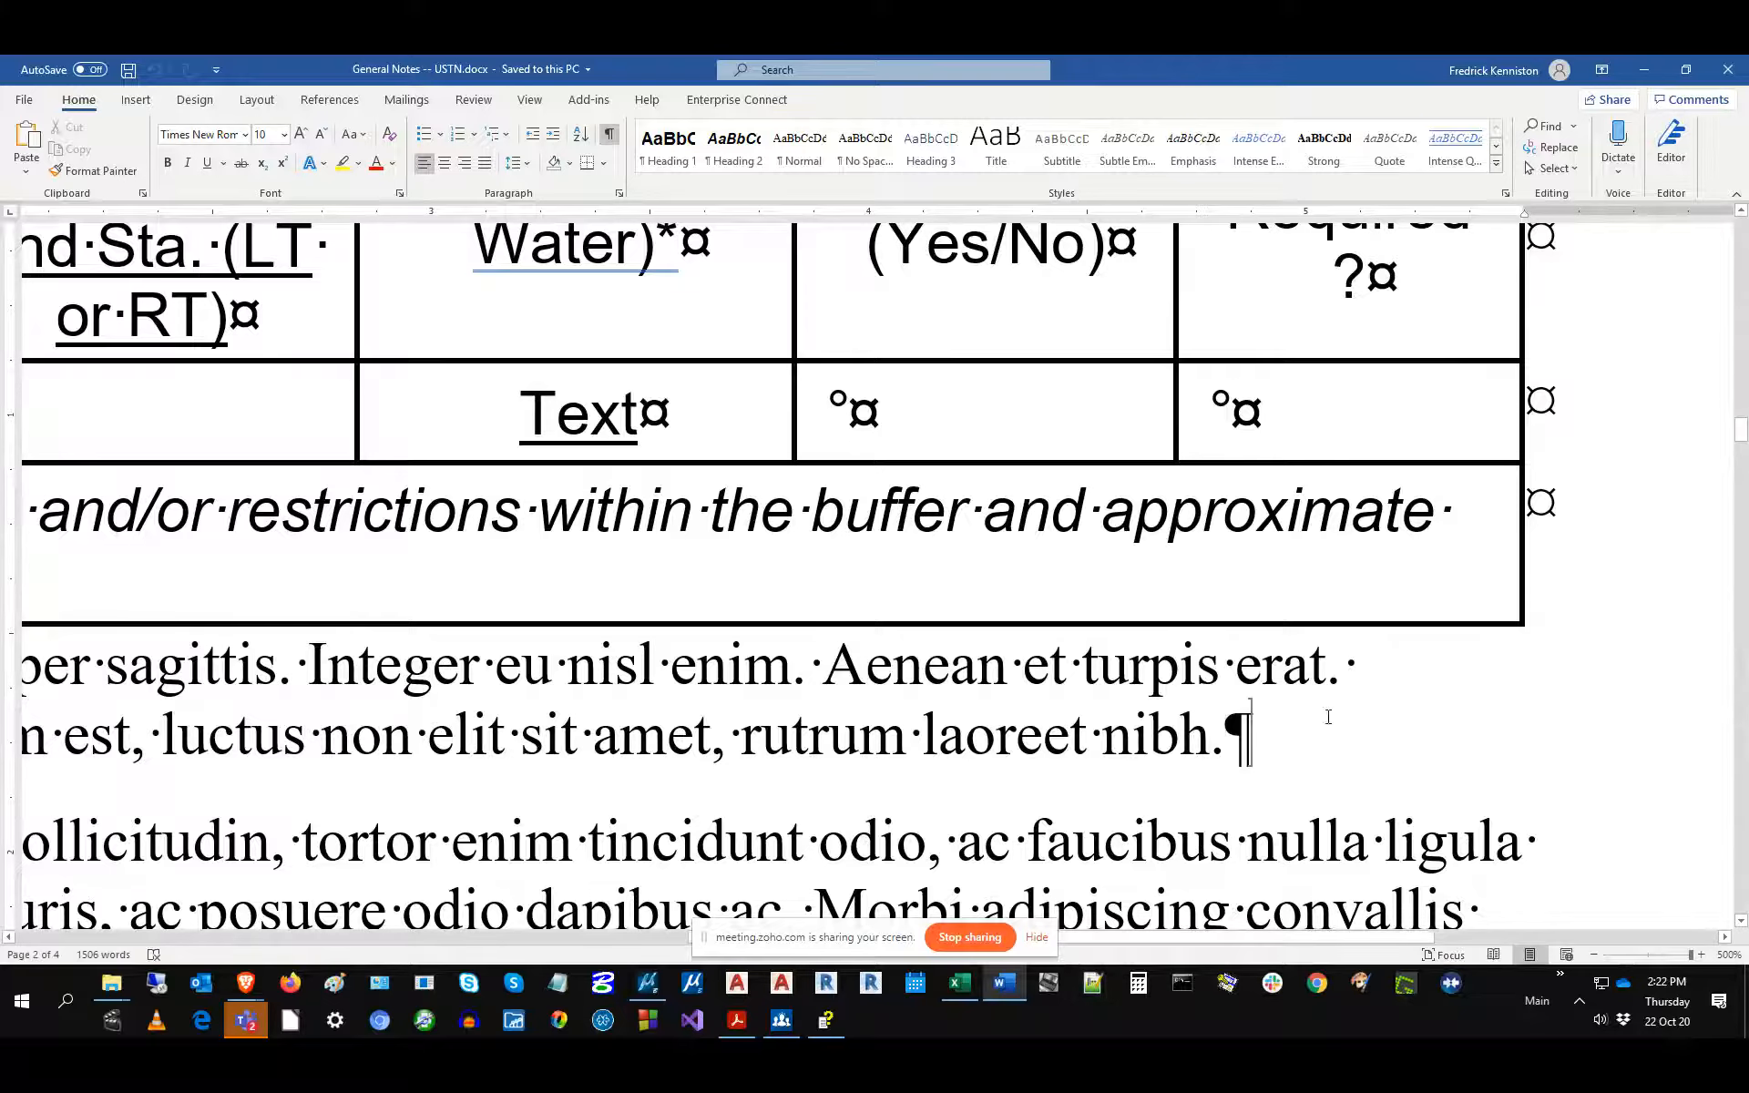
ctrl+scroll(753, 726, down, 1)
ctrl+scroll(753, 726, down, 20)
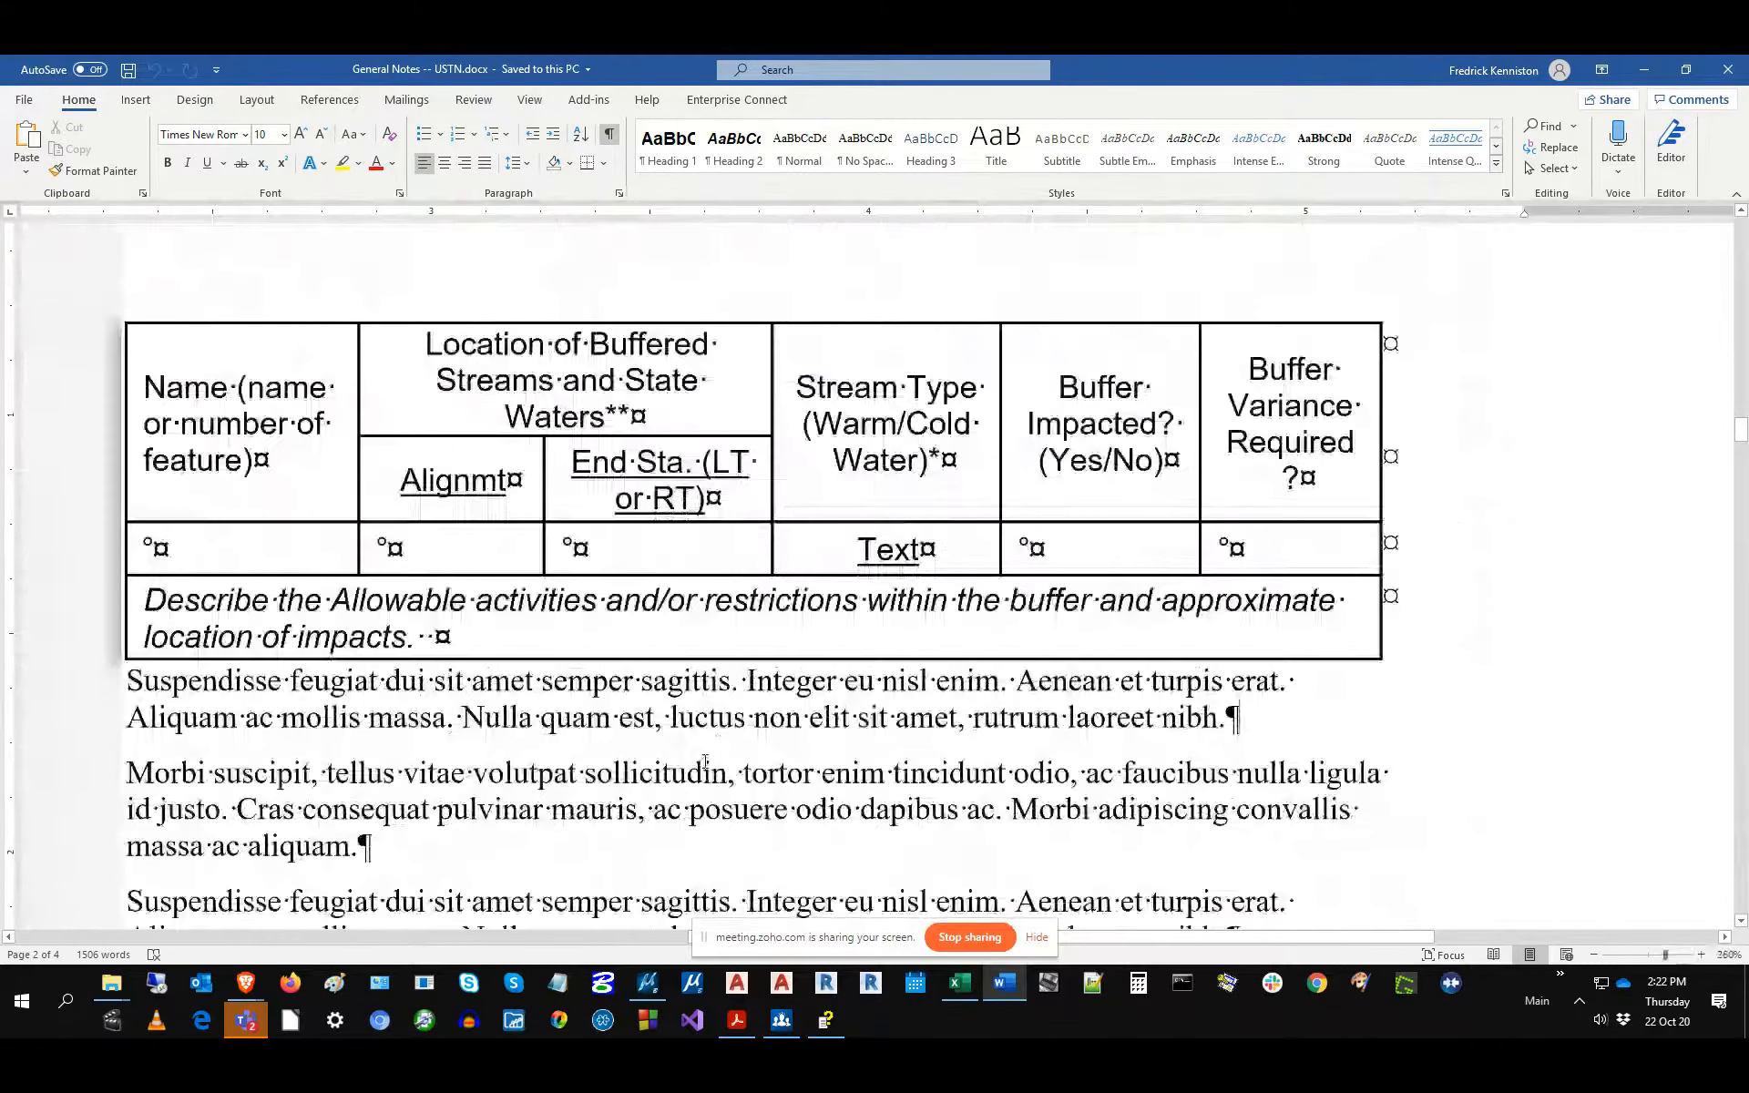
ctrl+scroll(705, 762, down, 4)
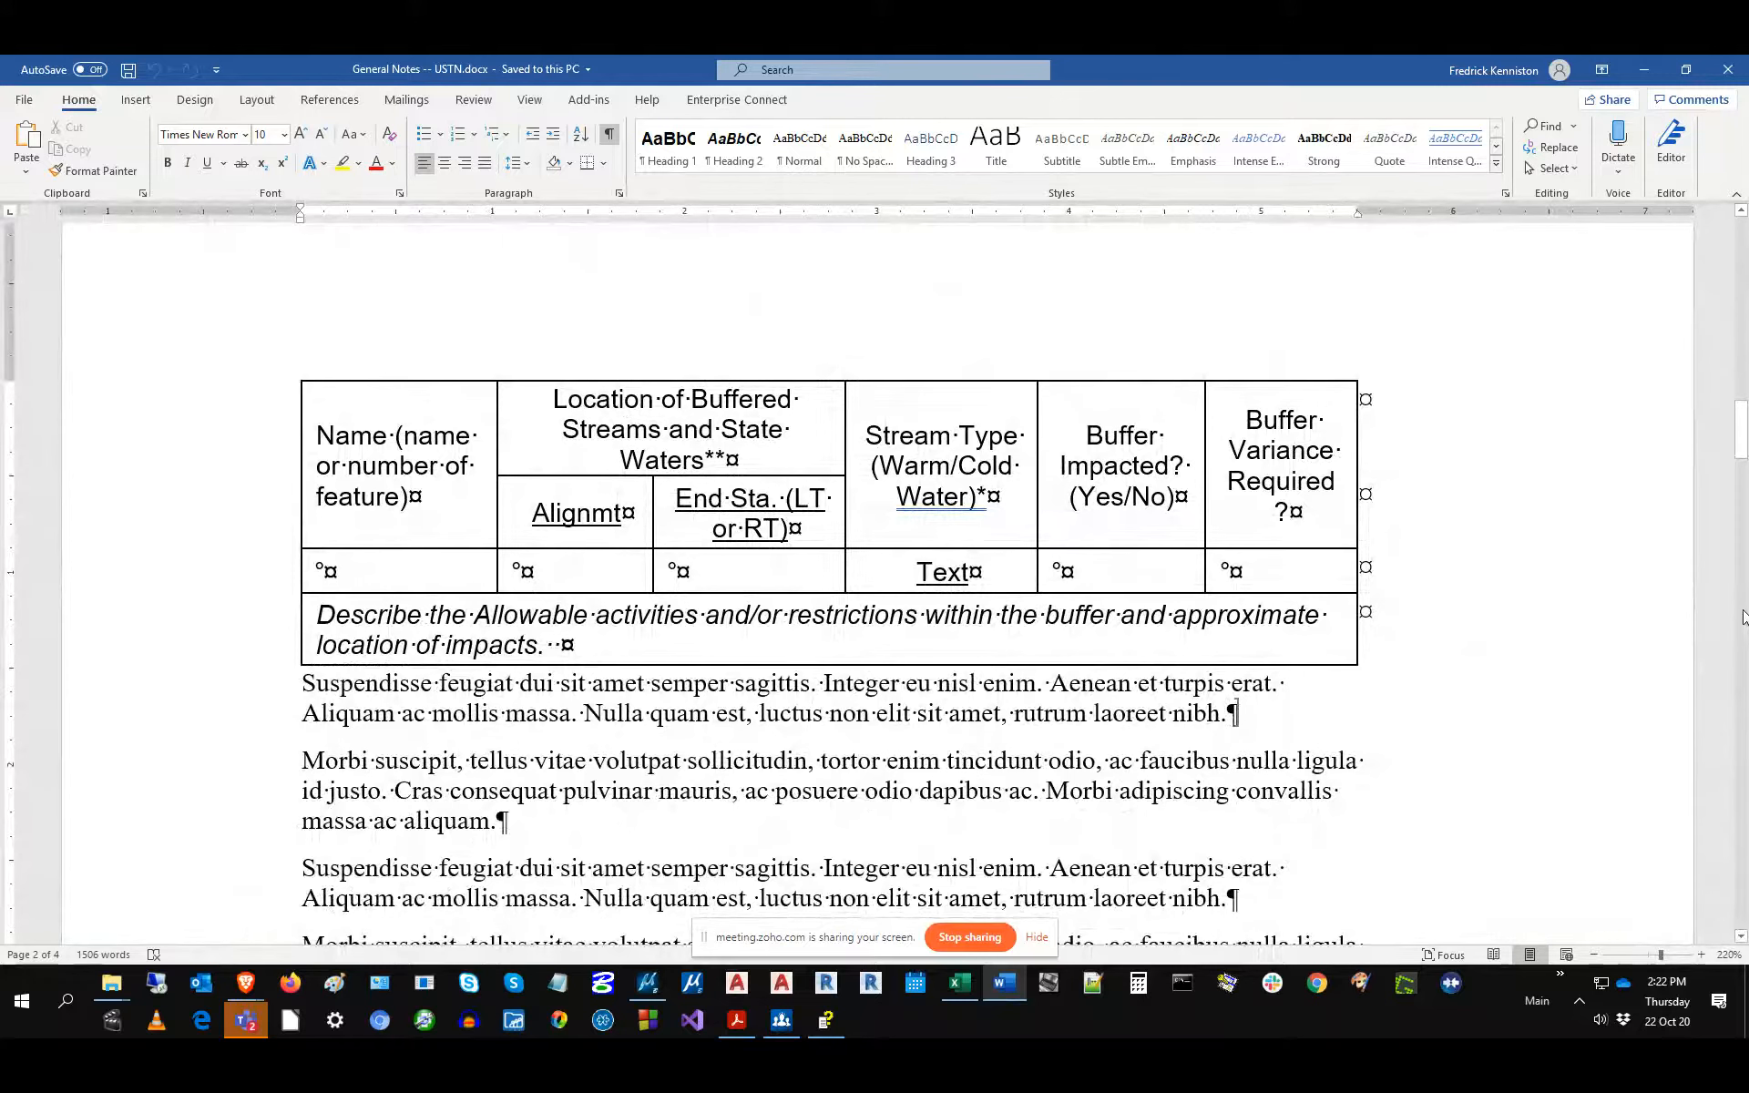
Add a paragraph reading "This is a new part of the paste." after the bookmarked paragraph below the table, and save the document.
key(Return)
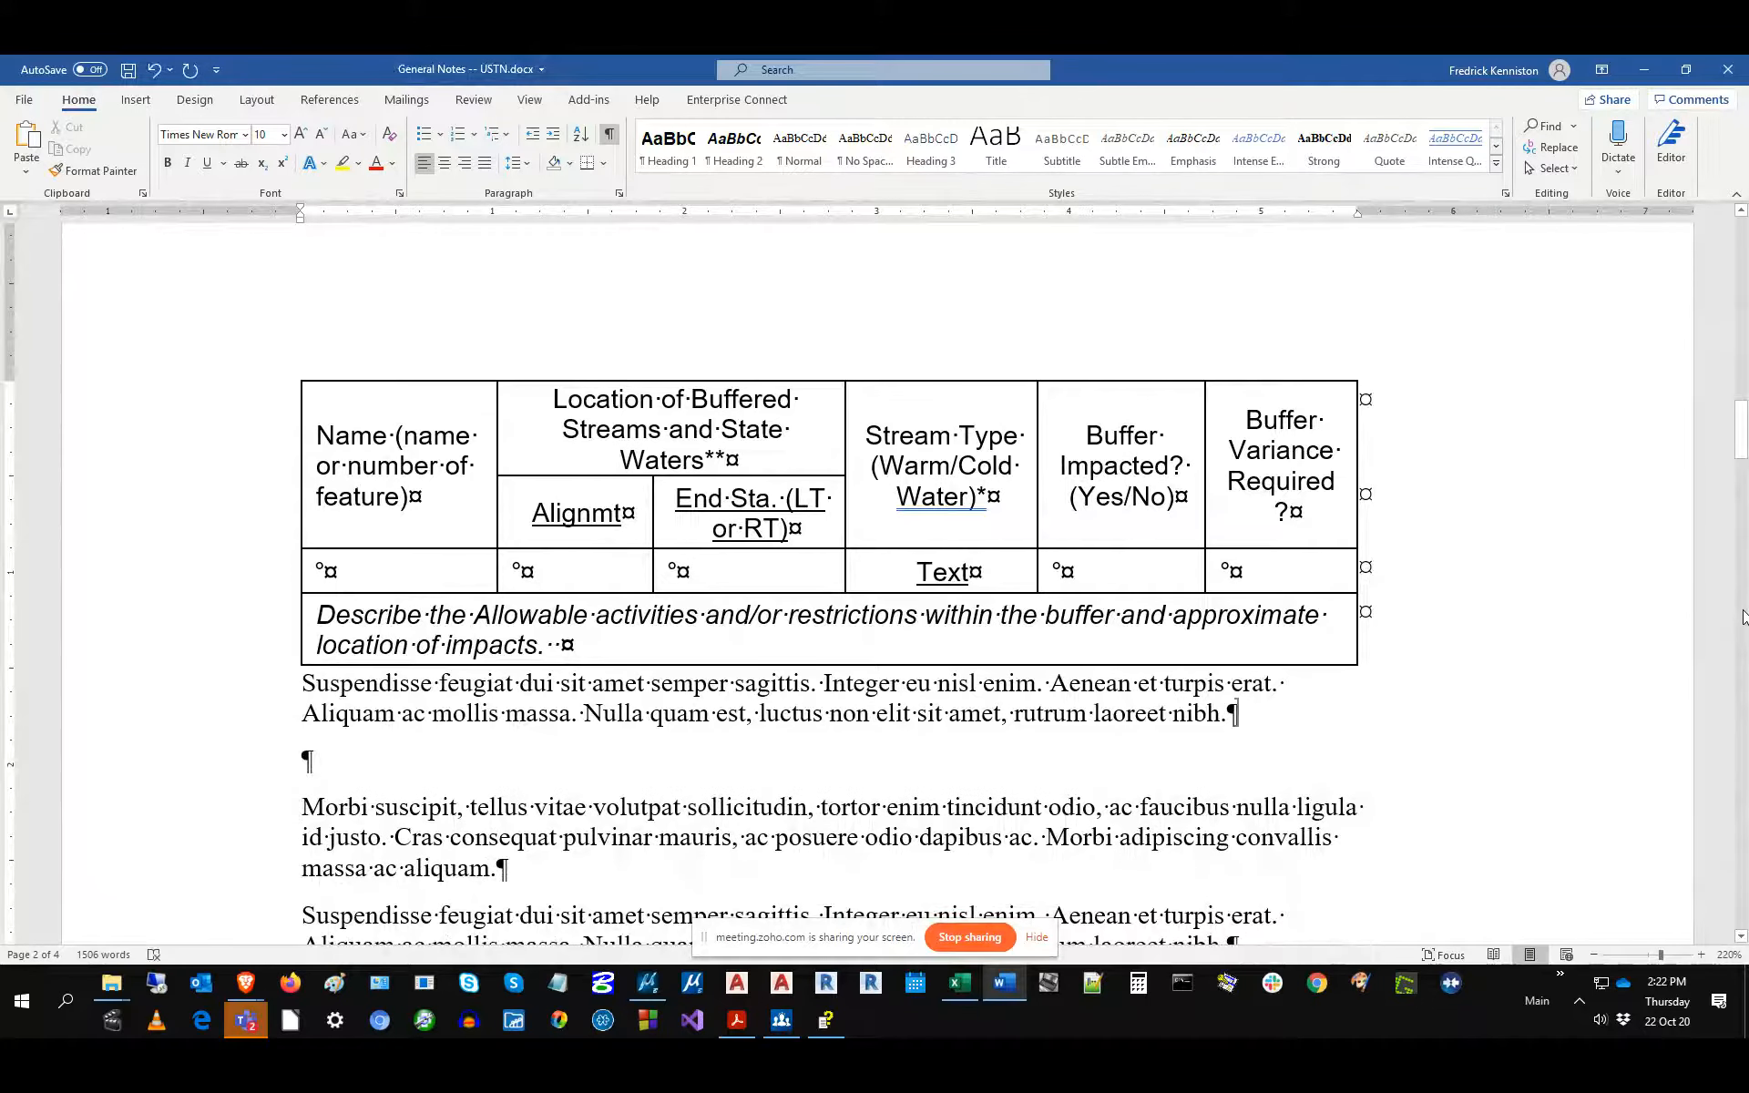
text(Thsi is new)
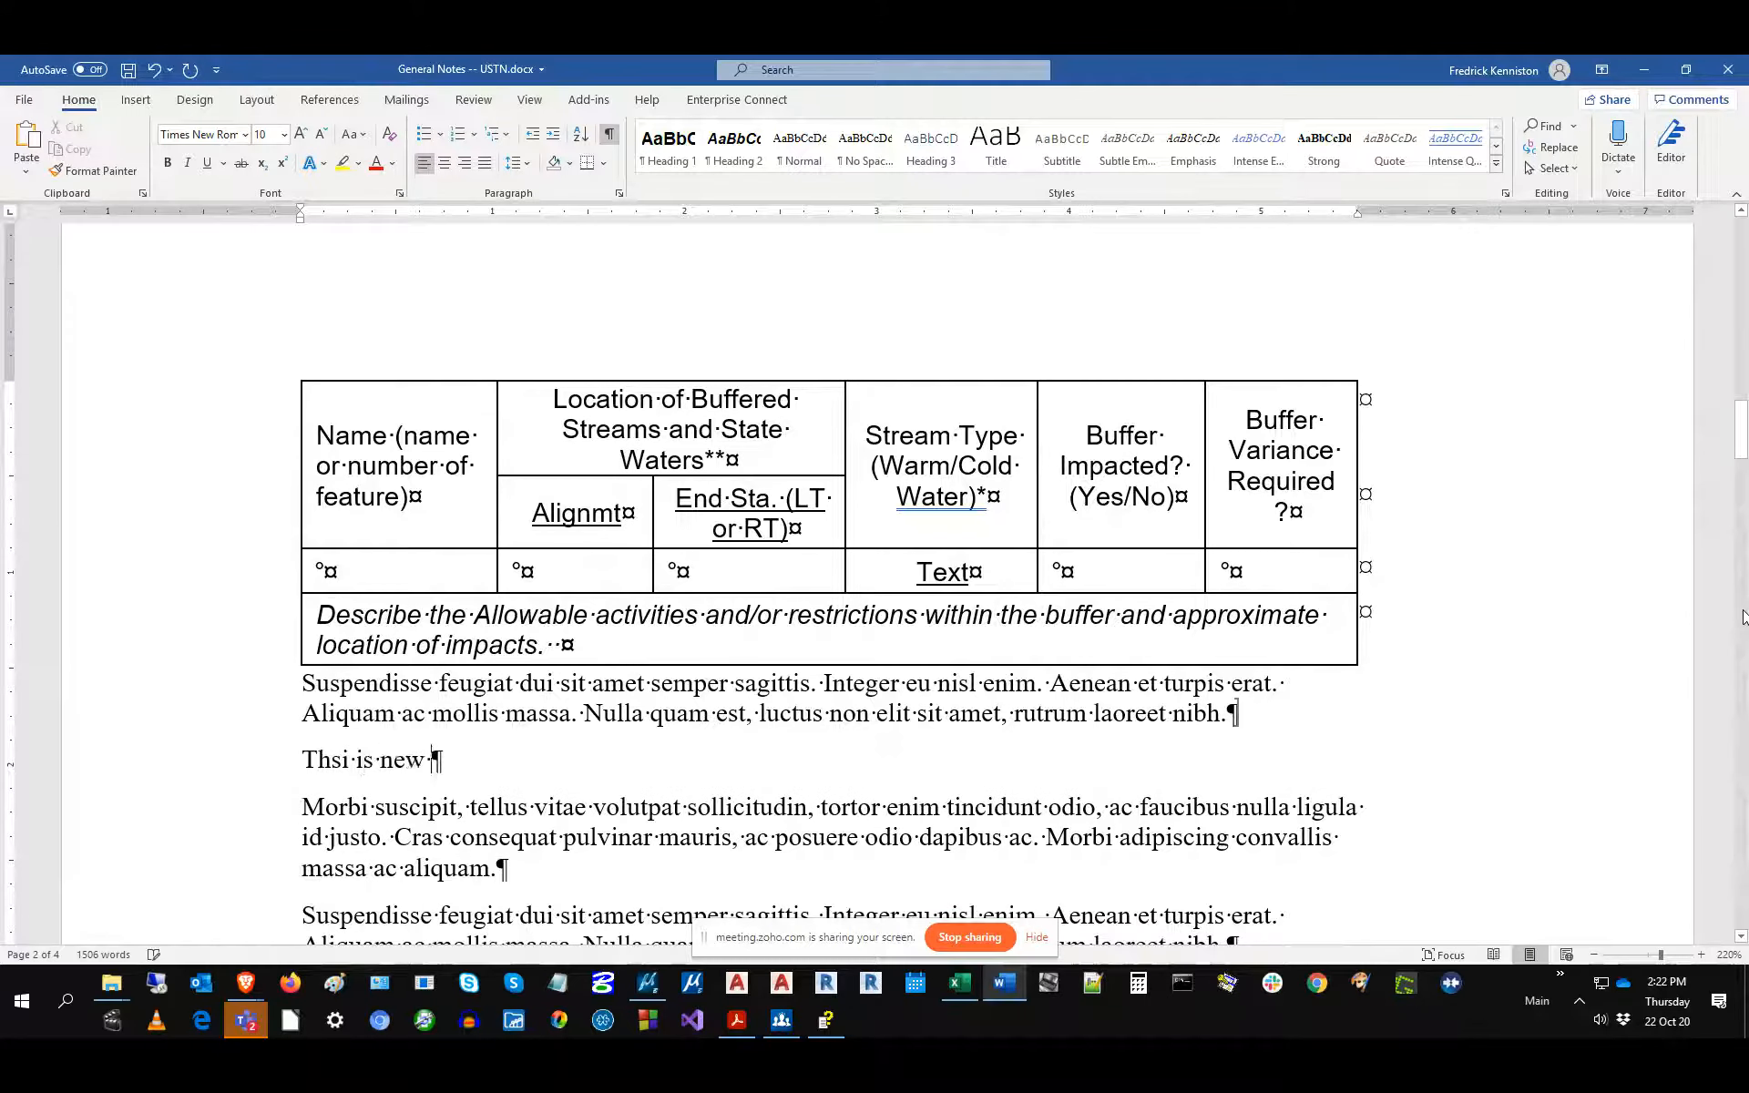
key(BackSpace)
key(BackSpace)
key(BackSpace)
key(BackSpace)
key(BackSpace)
key(BackSpace)
key(BackSpace)
key(BackSpace)
key(BackSpace)
key(BackSpace)
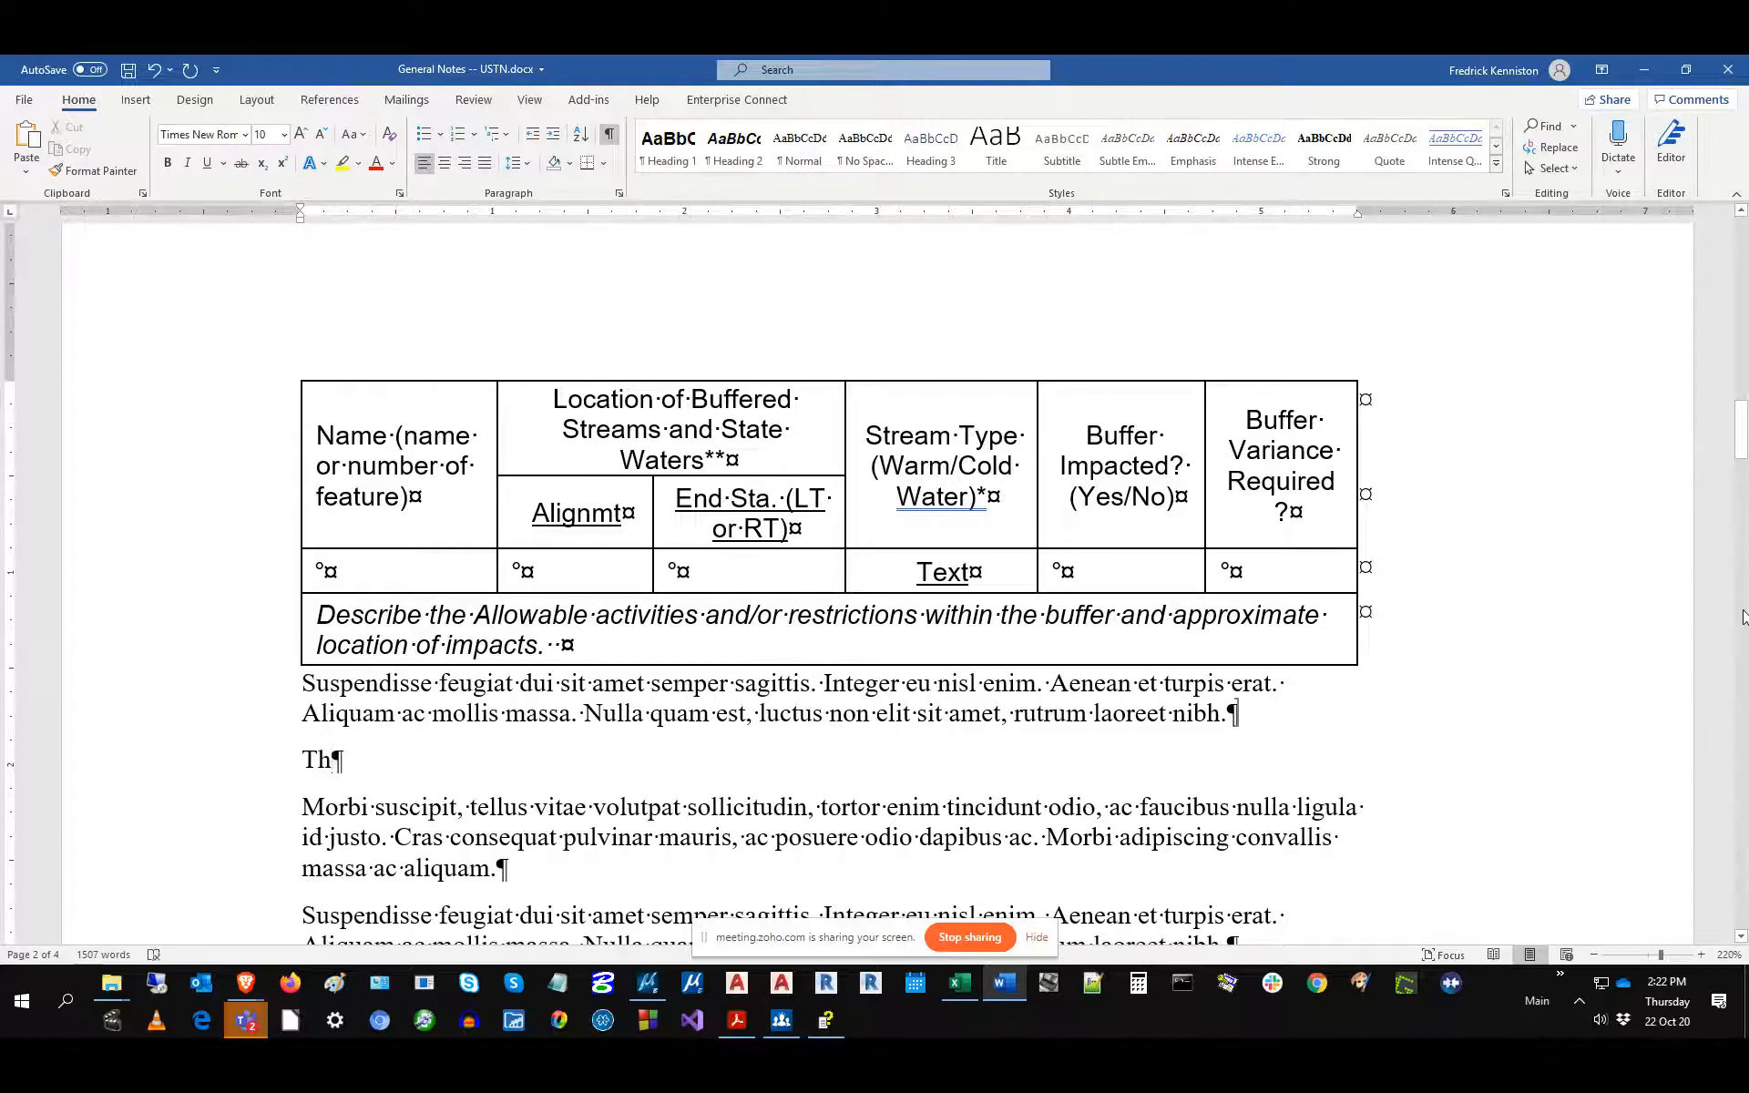
text(is is a new part of the paste.)
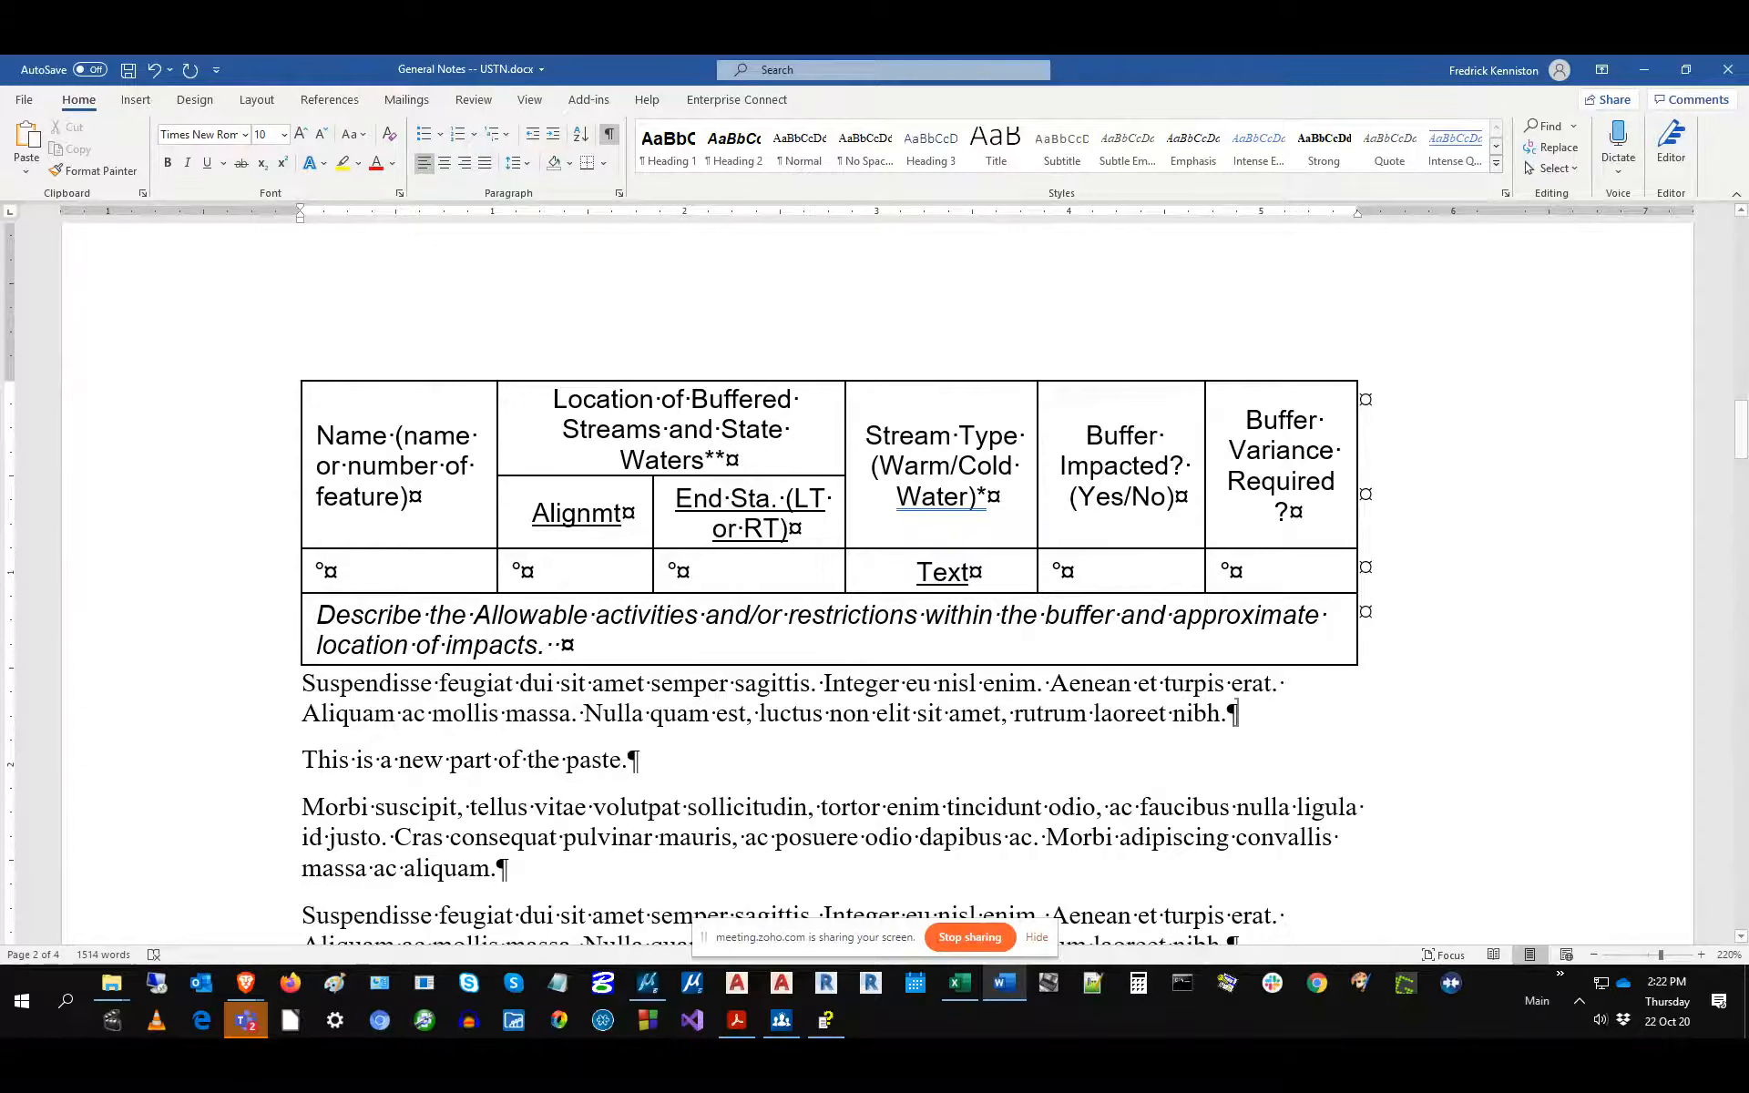
click(128, 69)
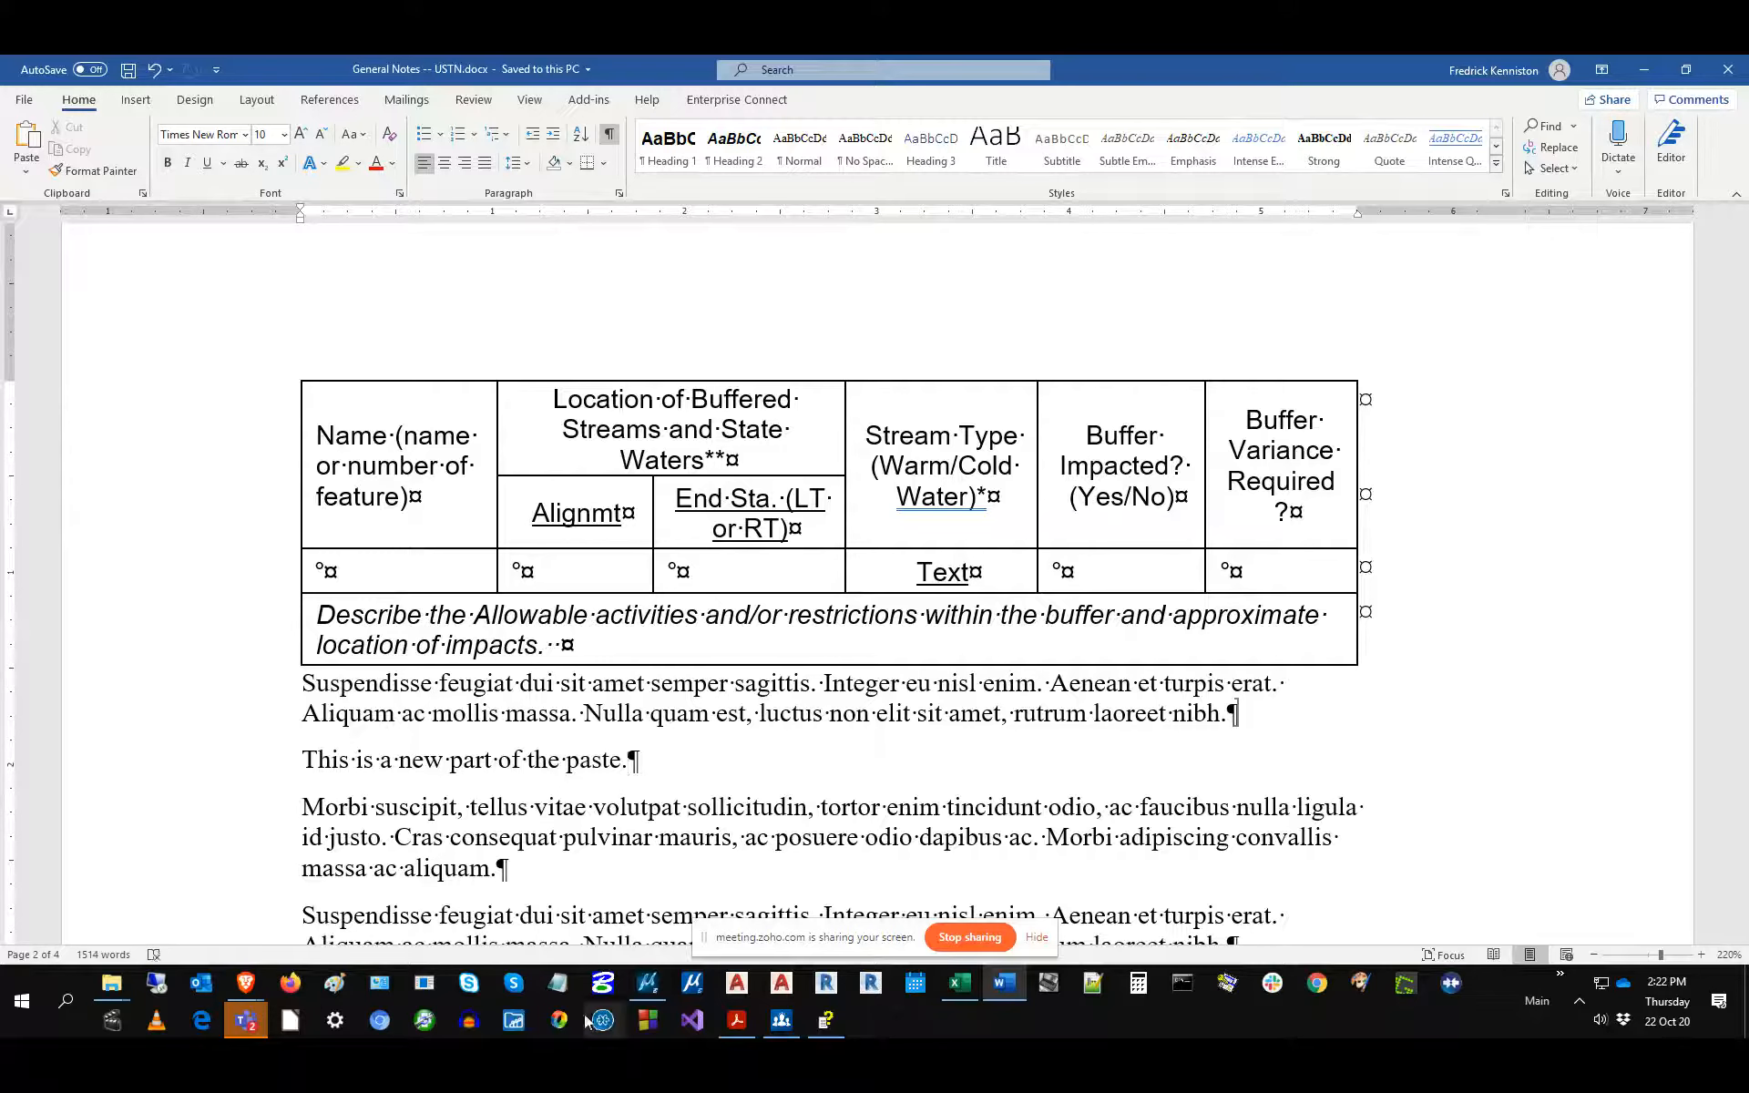
Switch to MicroStation and update the pasted General Notes from its linked Word document through the link manager.
click(646, 982)
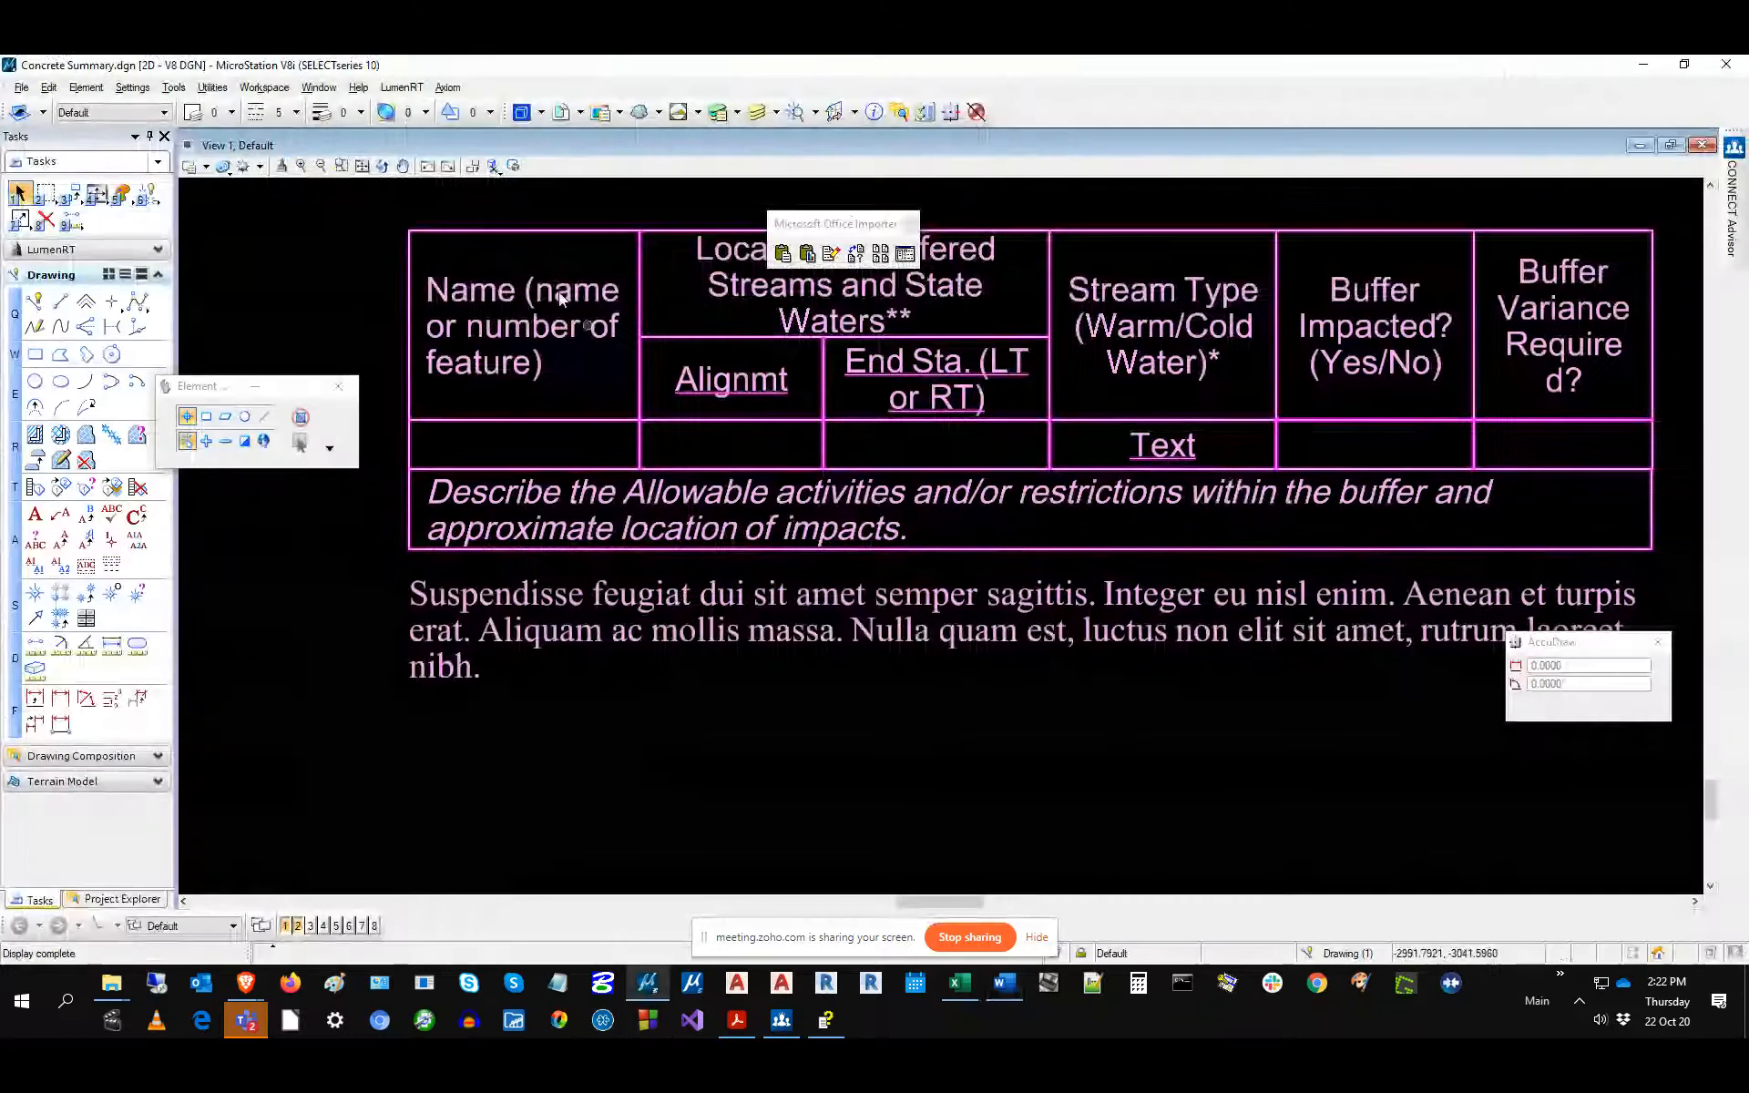
click(855, 255)
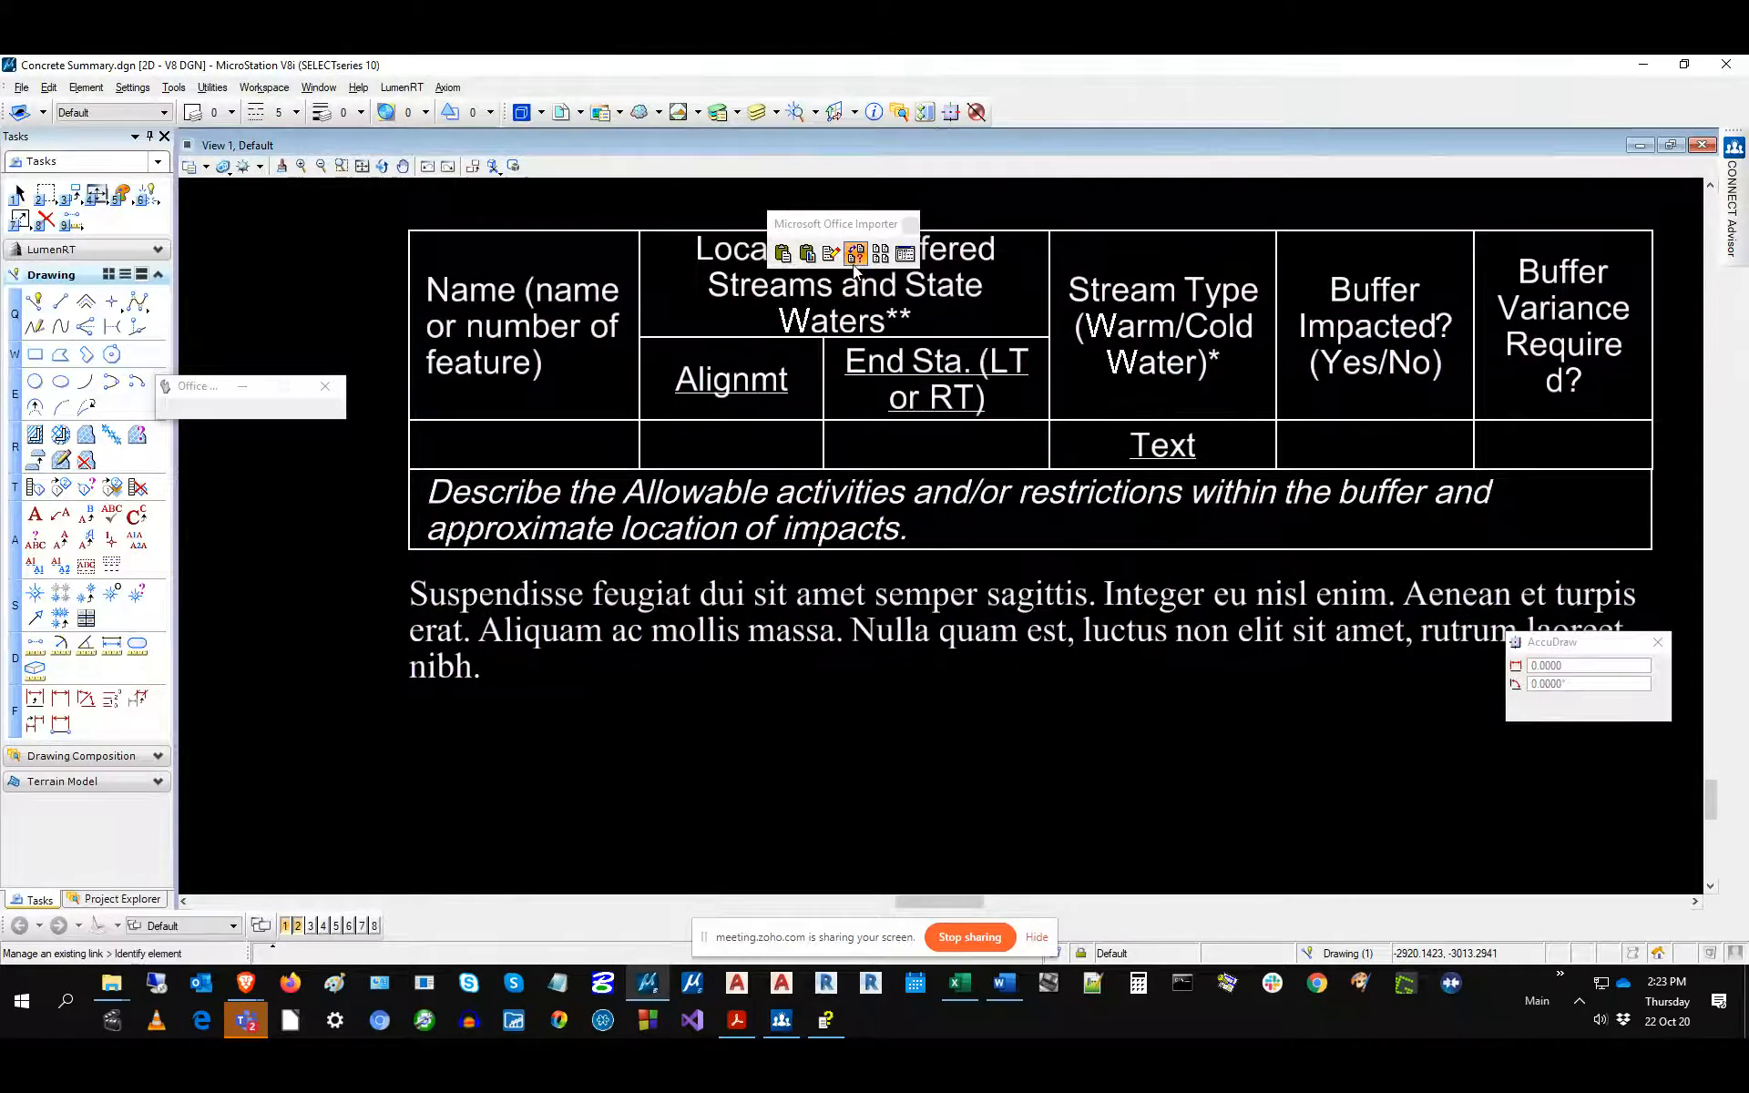
click(876, 485)
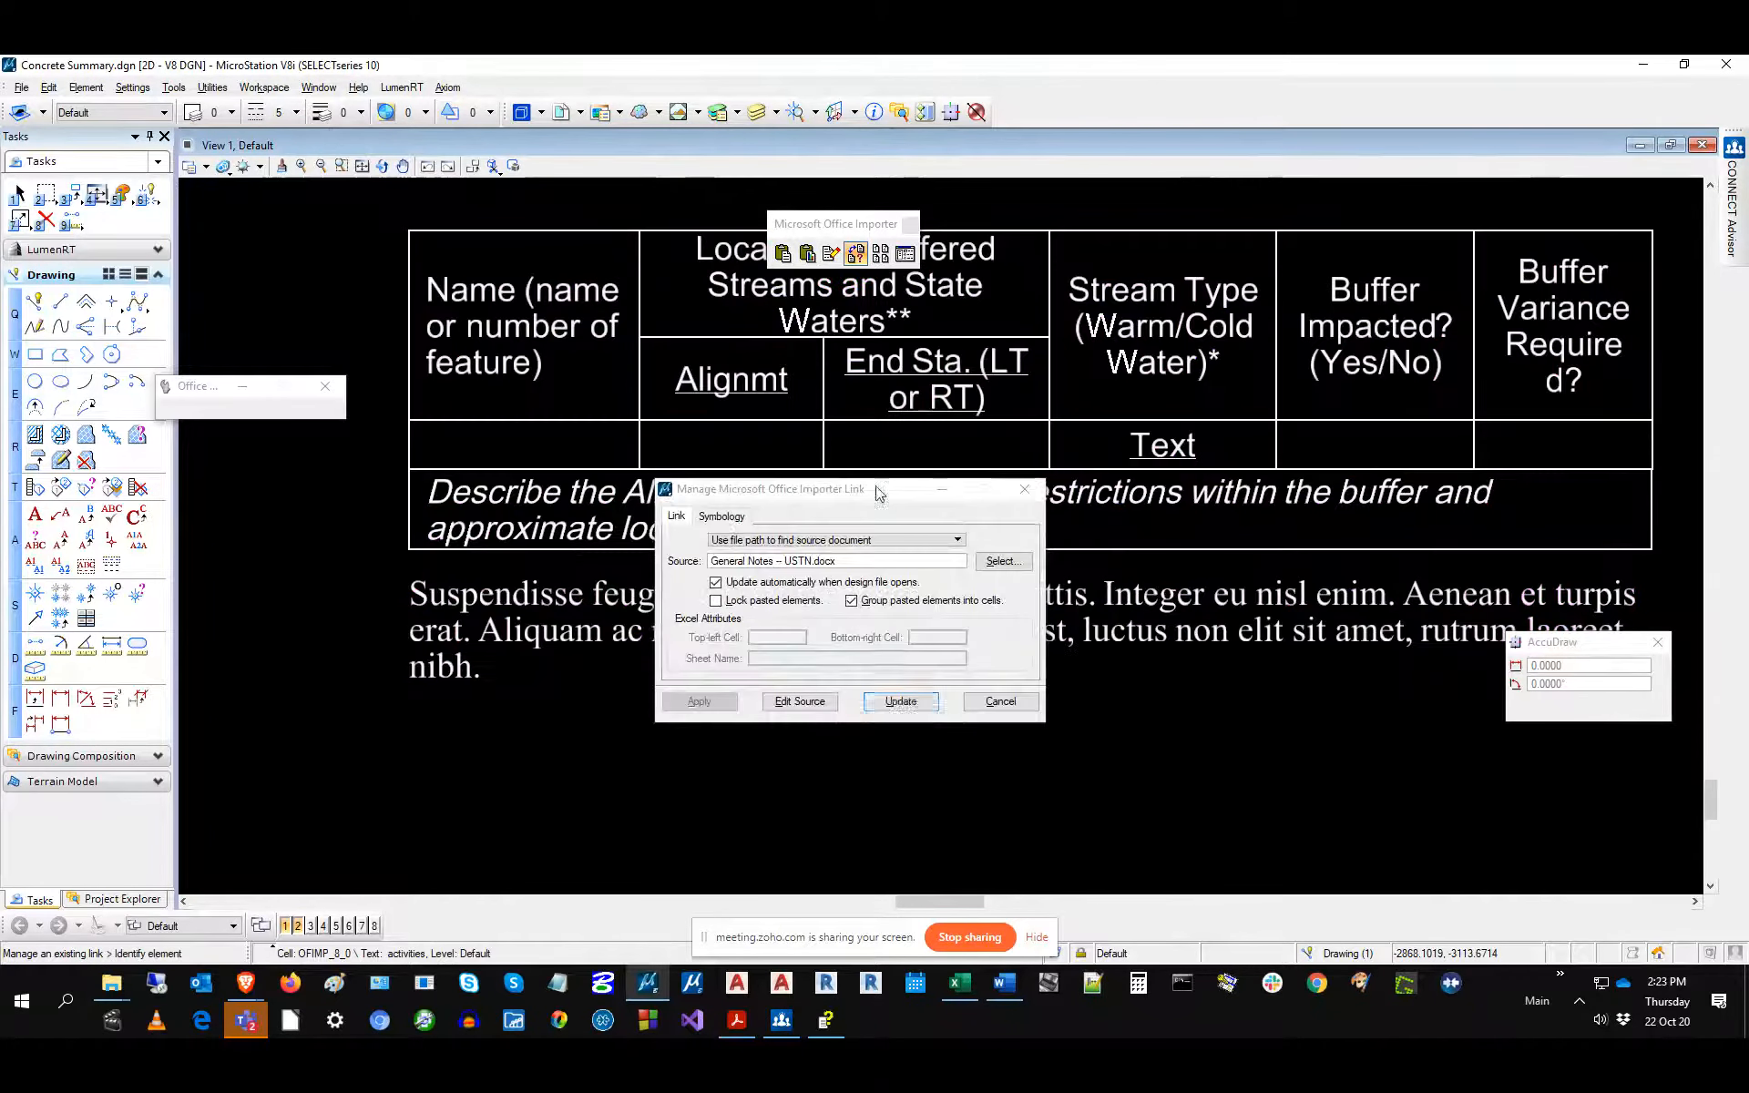
click(901, 701)
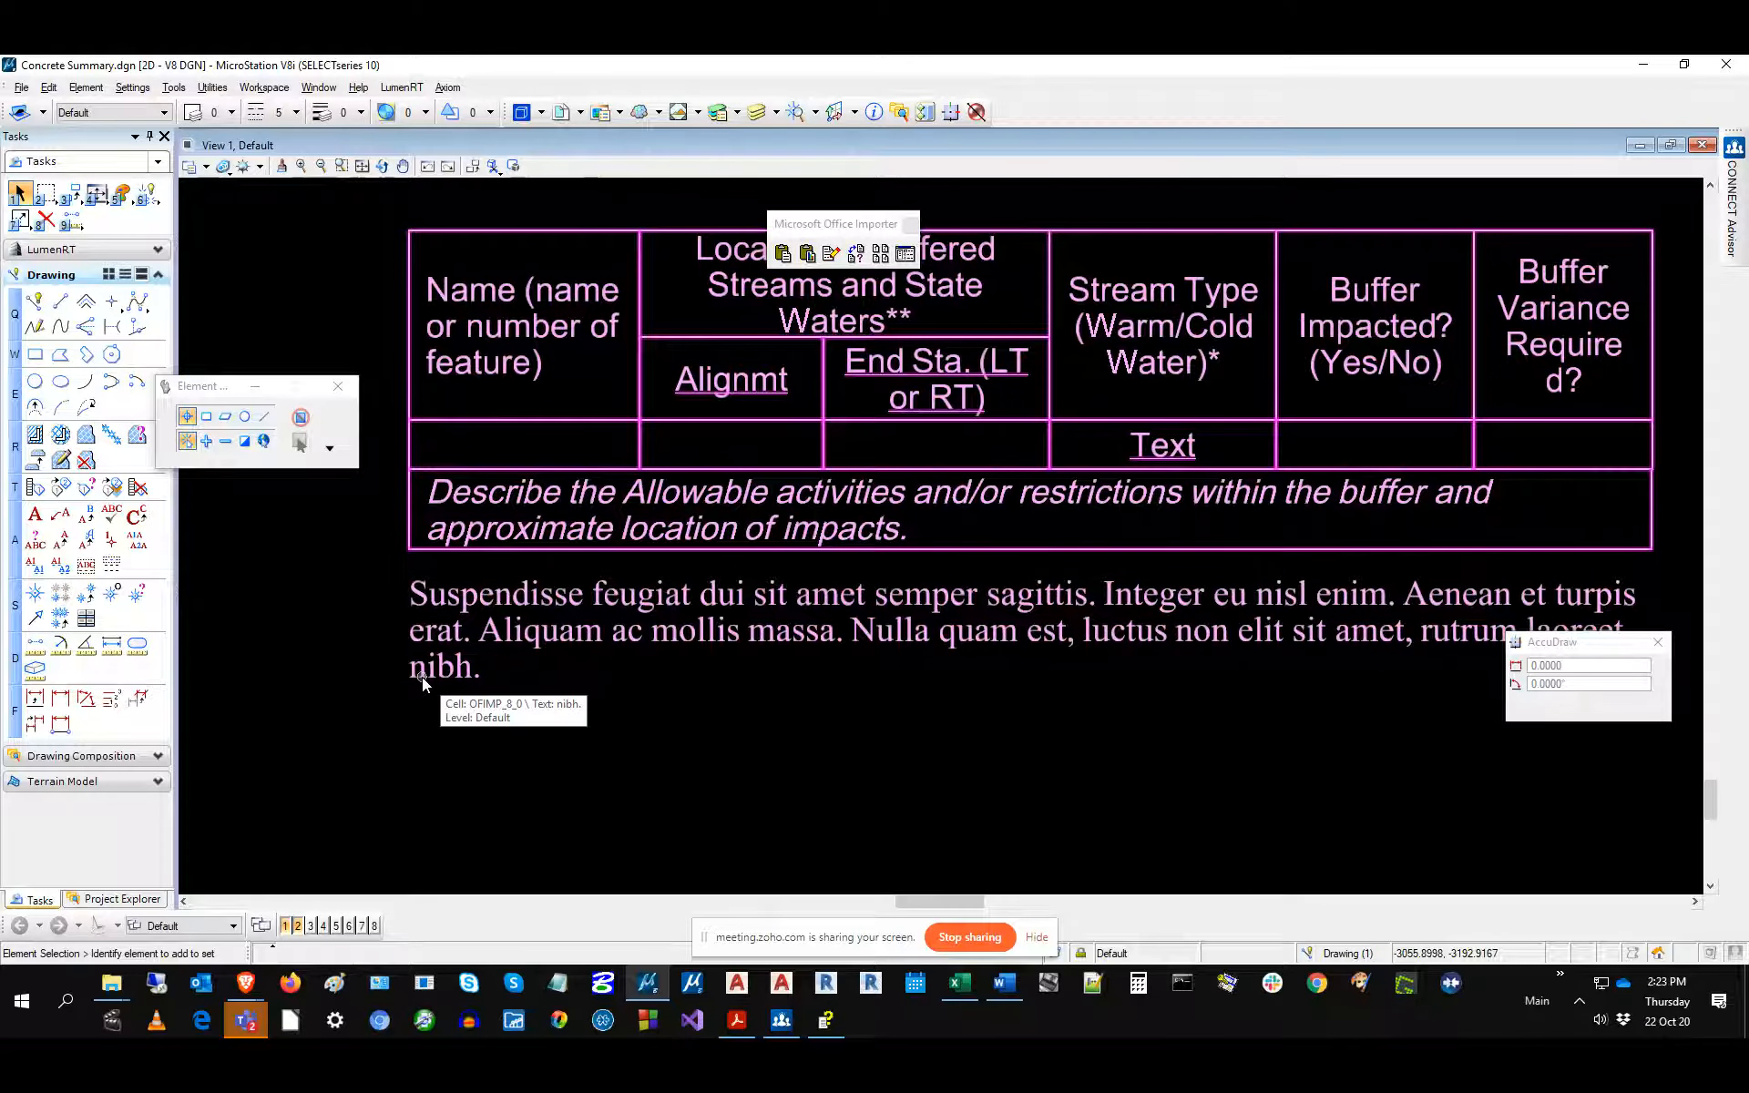
Return to Word, insert two paragraph breaks before the bookmark's closing bracket, add "Add the new data here." on the first new line, and save.
click(1003, 983)
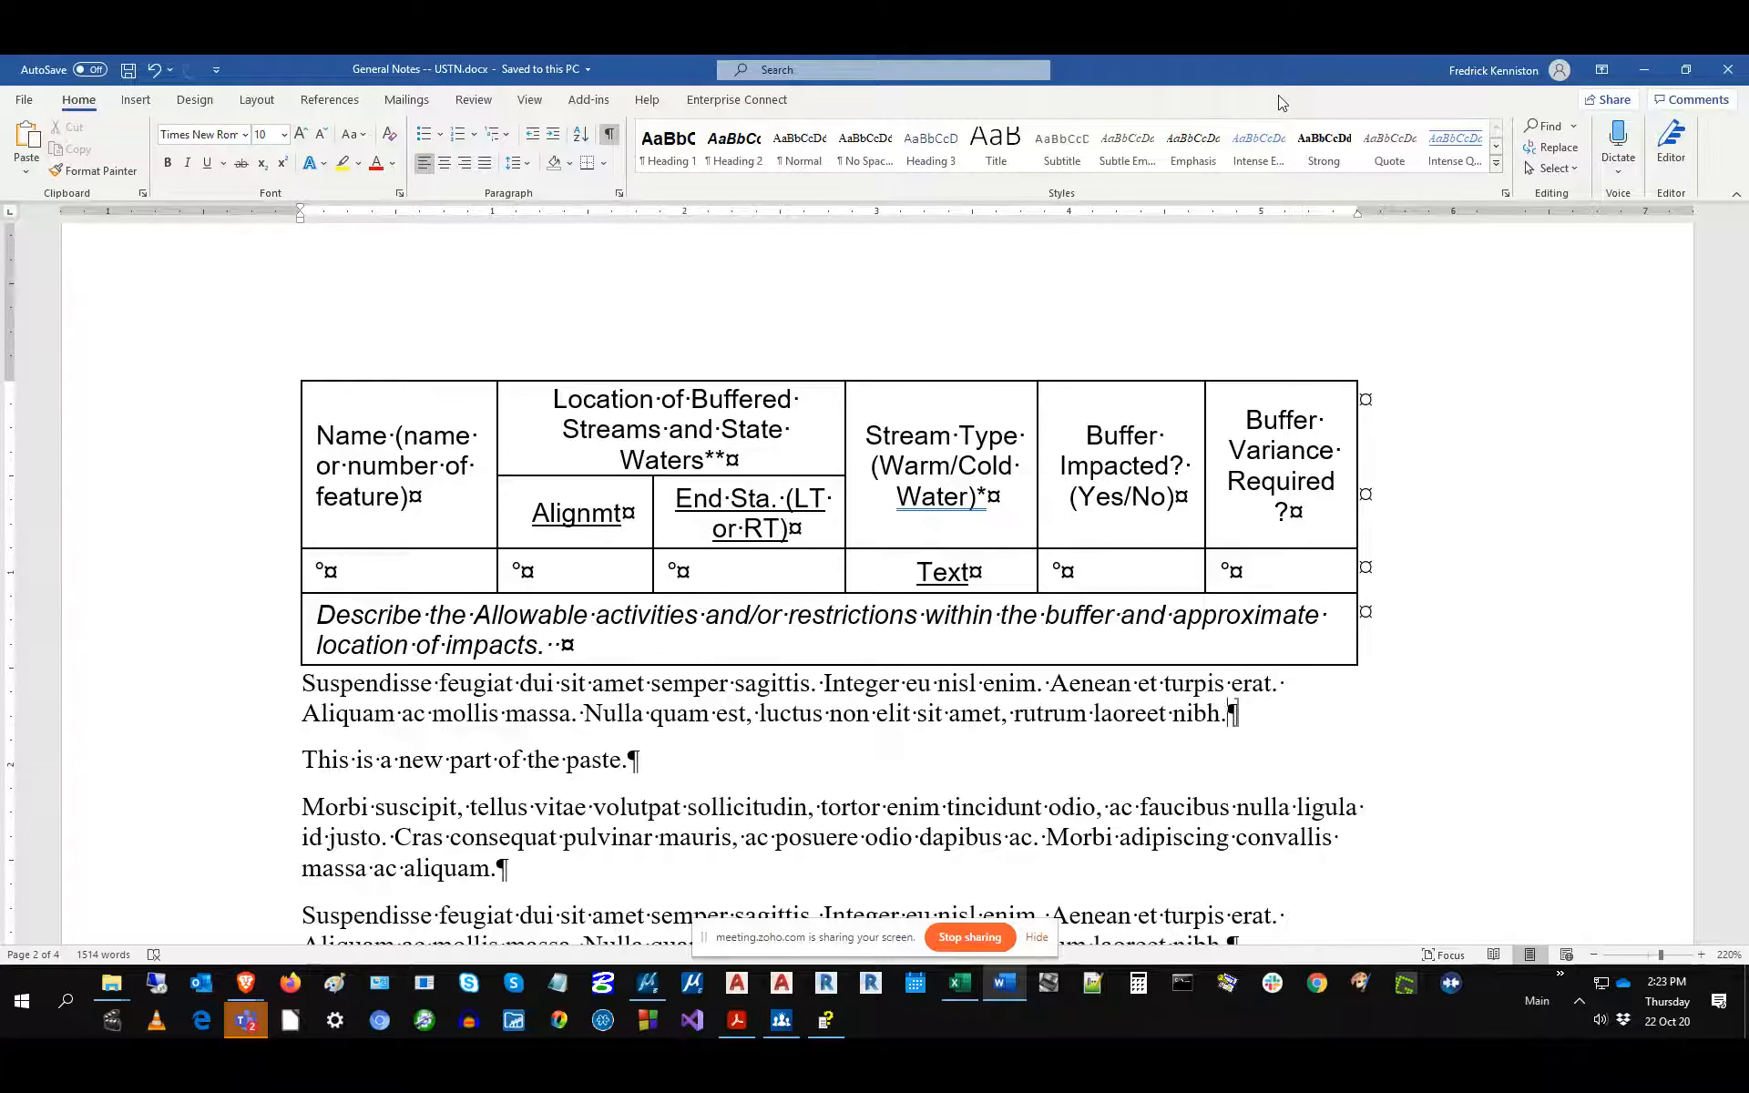
key(Return)
key(Return)
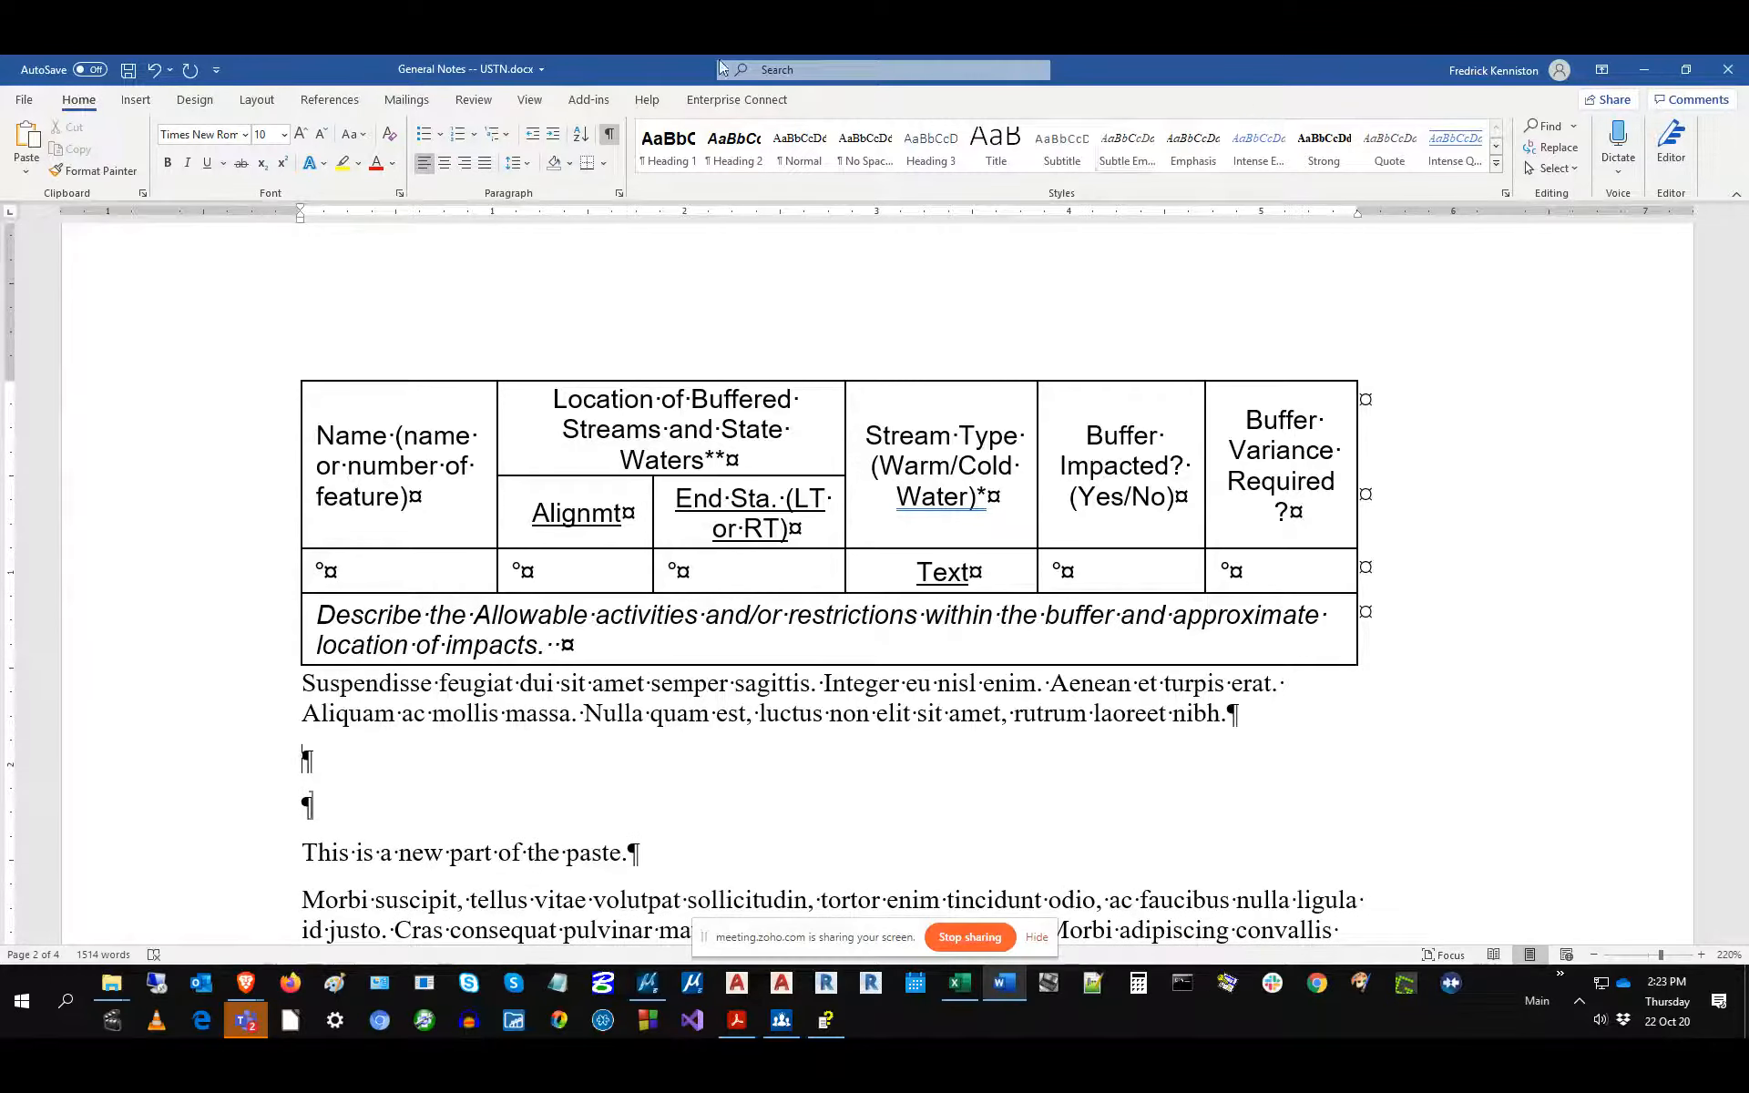
text(Add the new data here.)
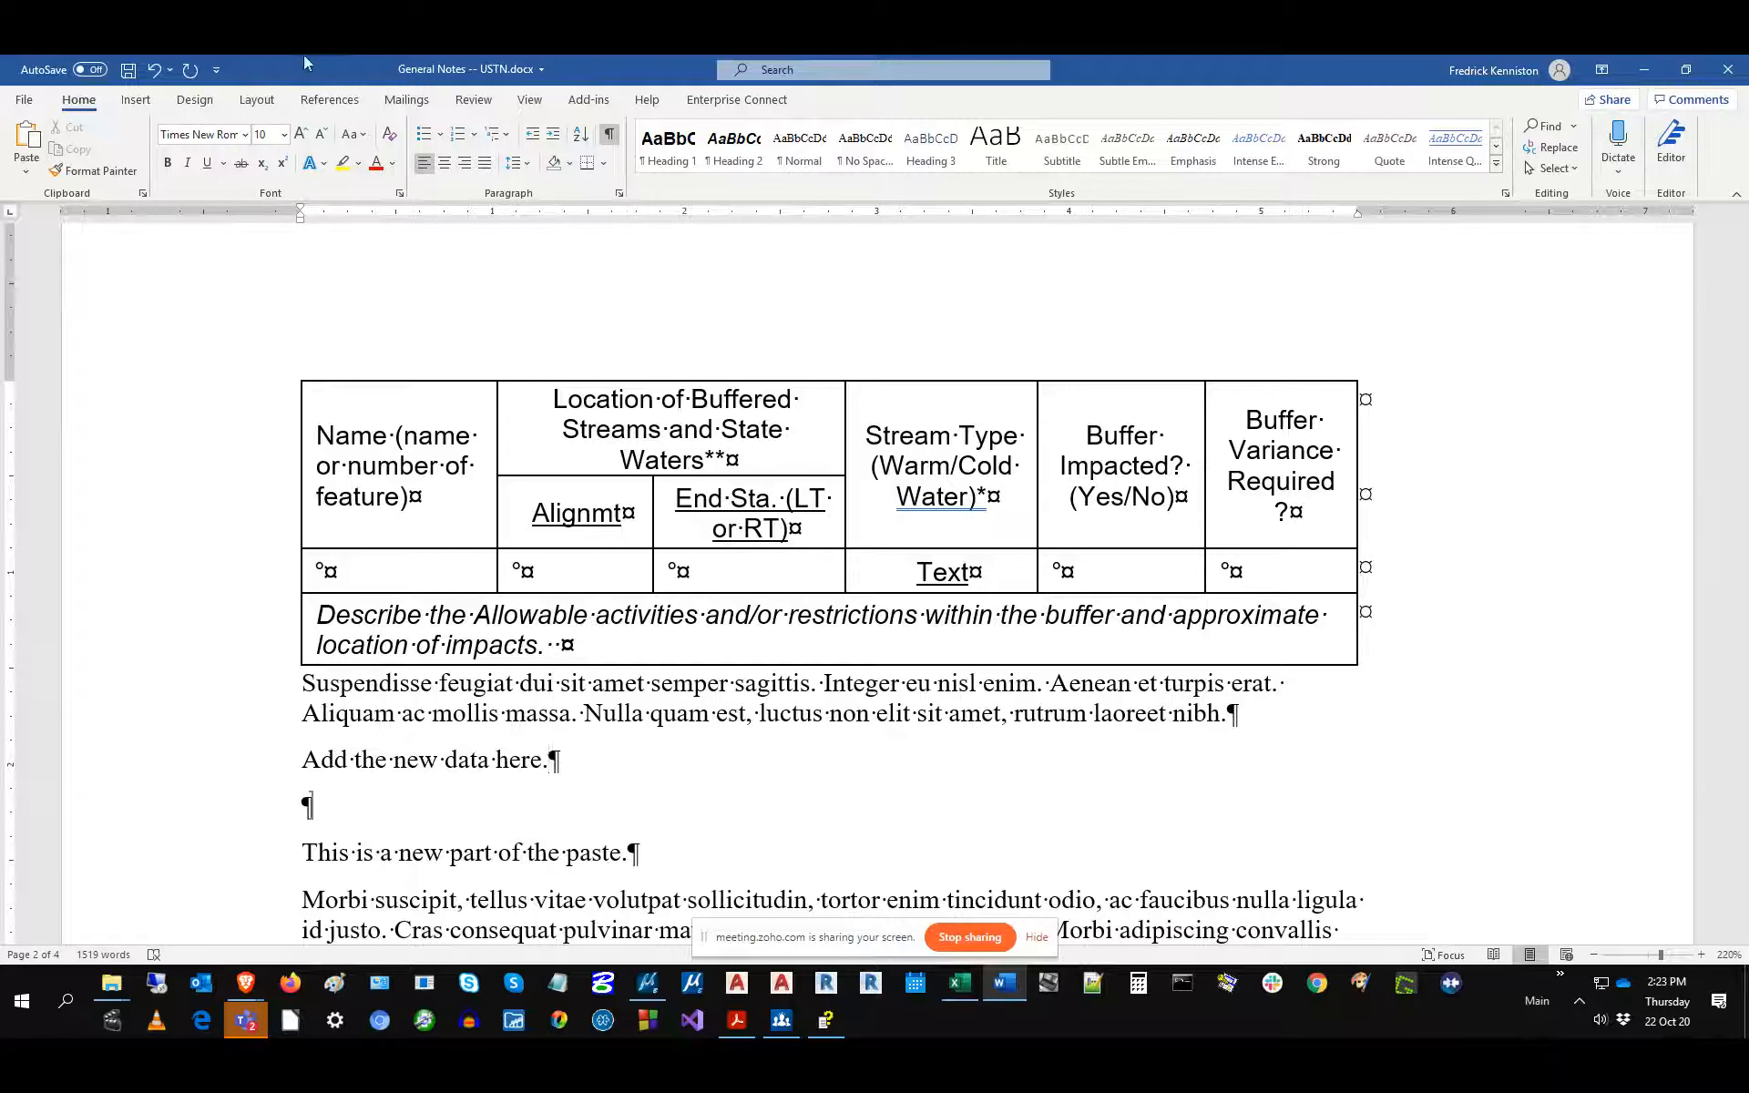
click(128, 71)
click(307, 794)
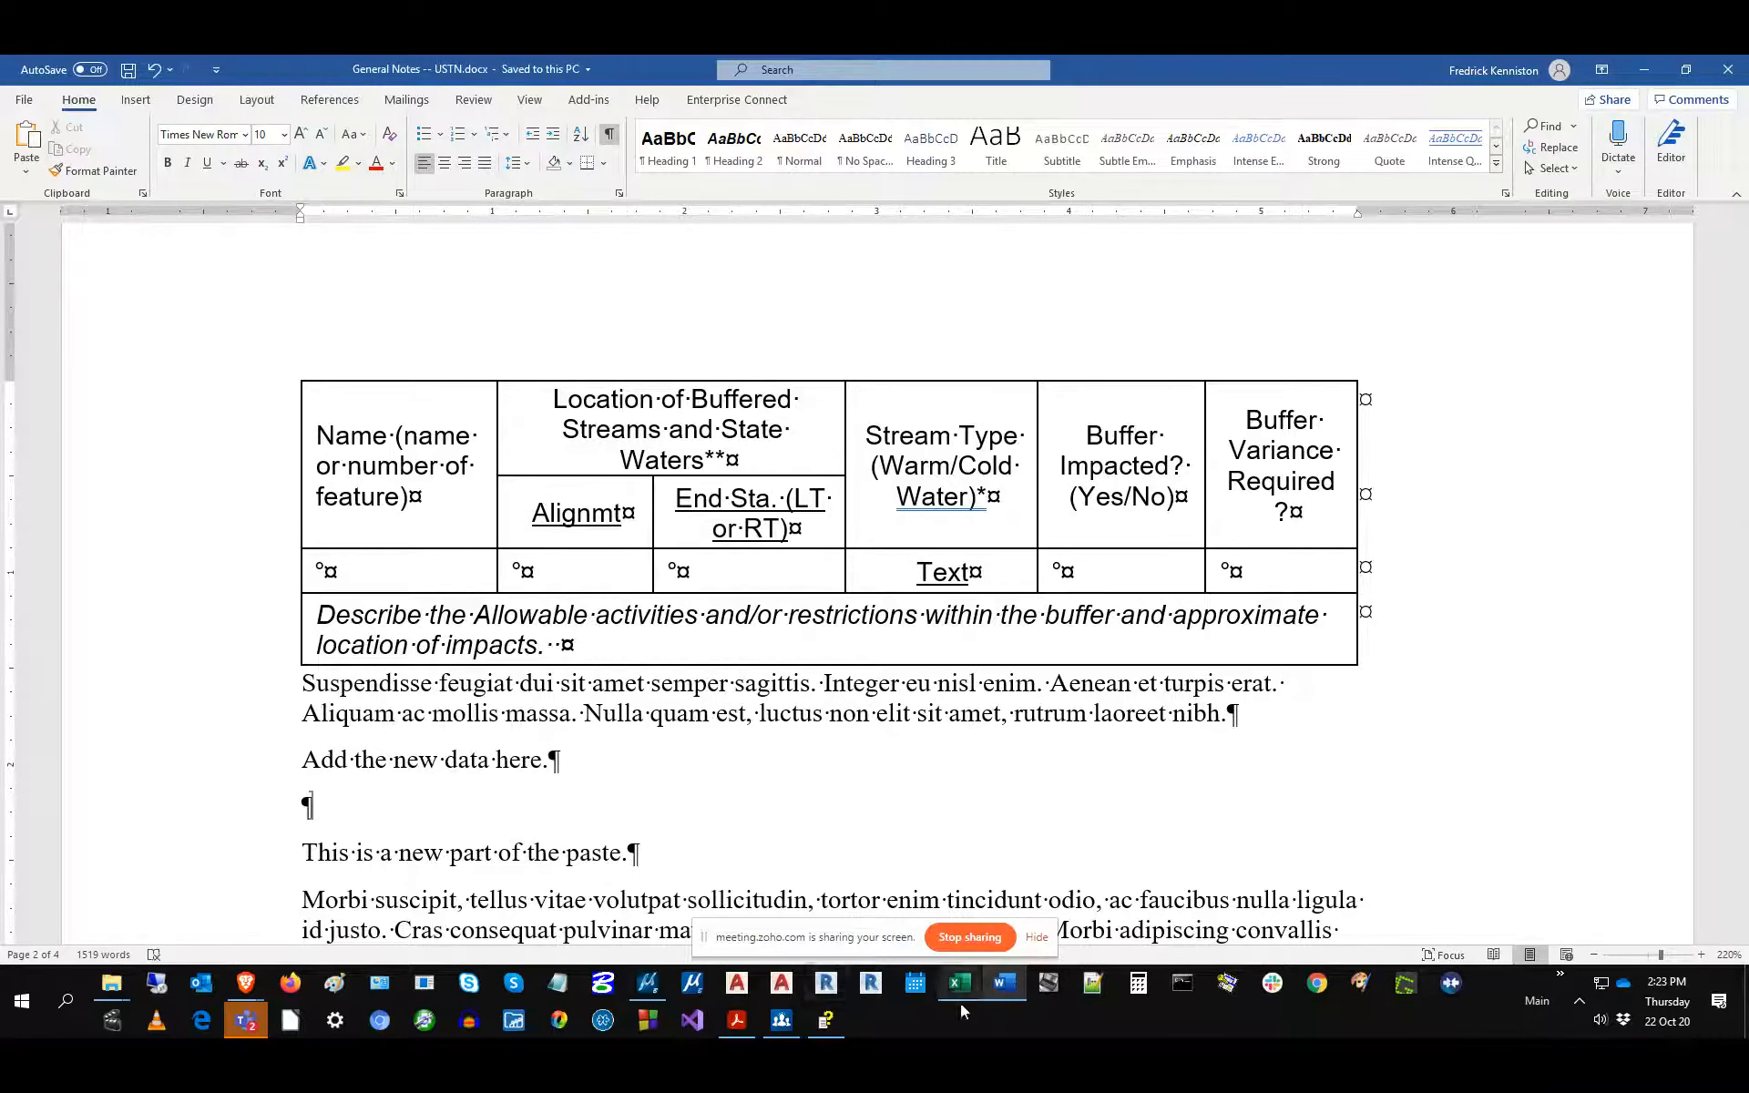
Switch back to MicroStation and update the General Notes link again to bring in the text added inside the bookmark.
click(658, 985)
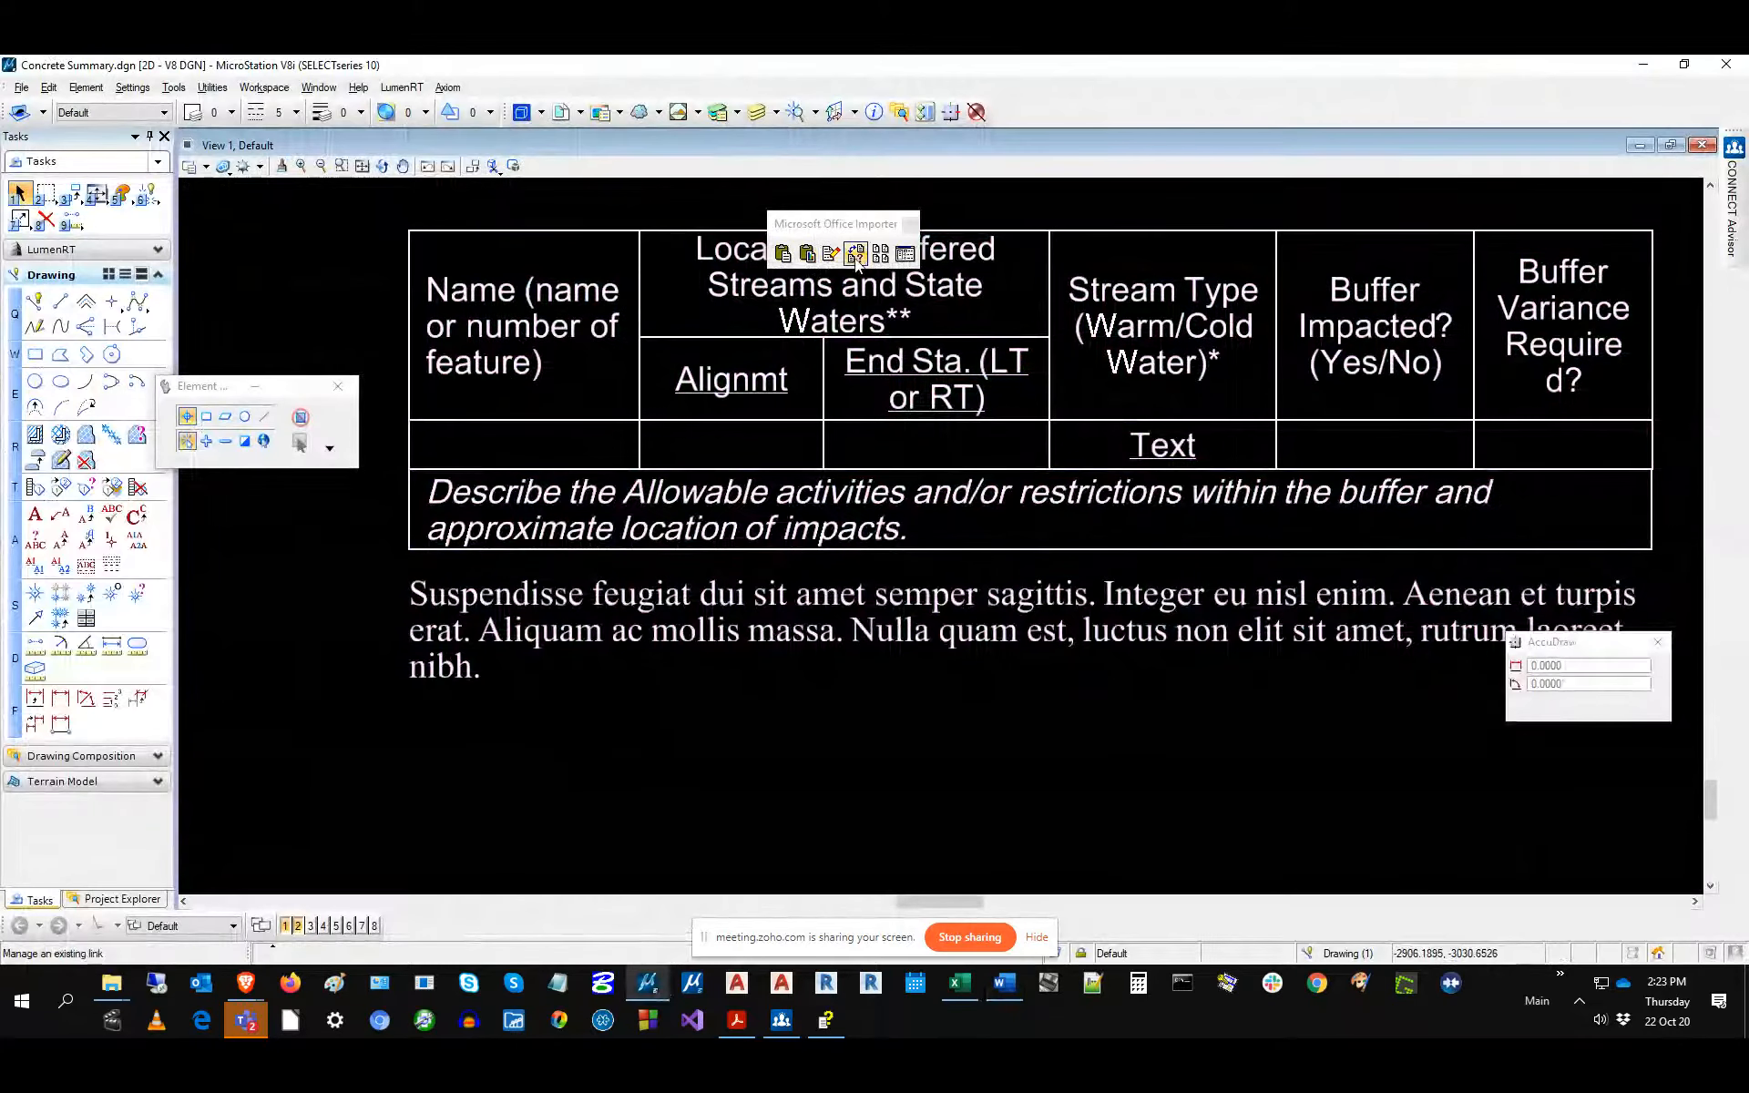
click(856, 258)
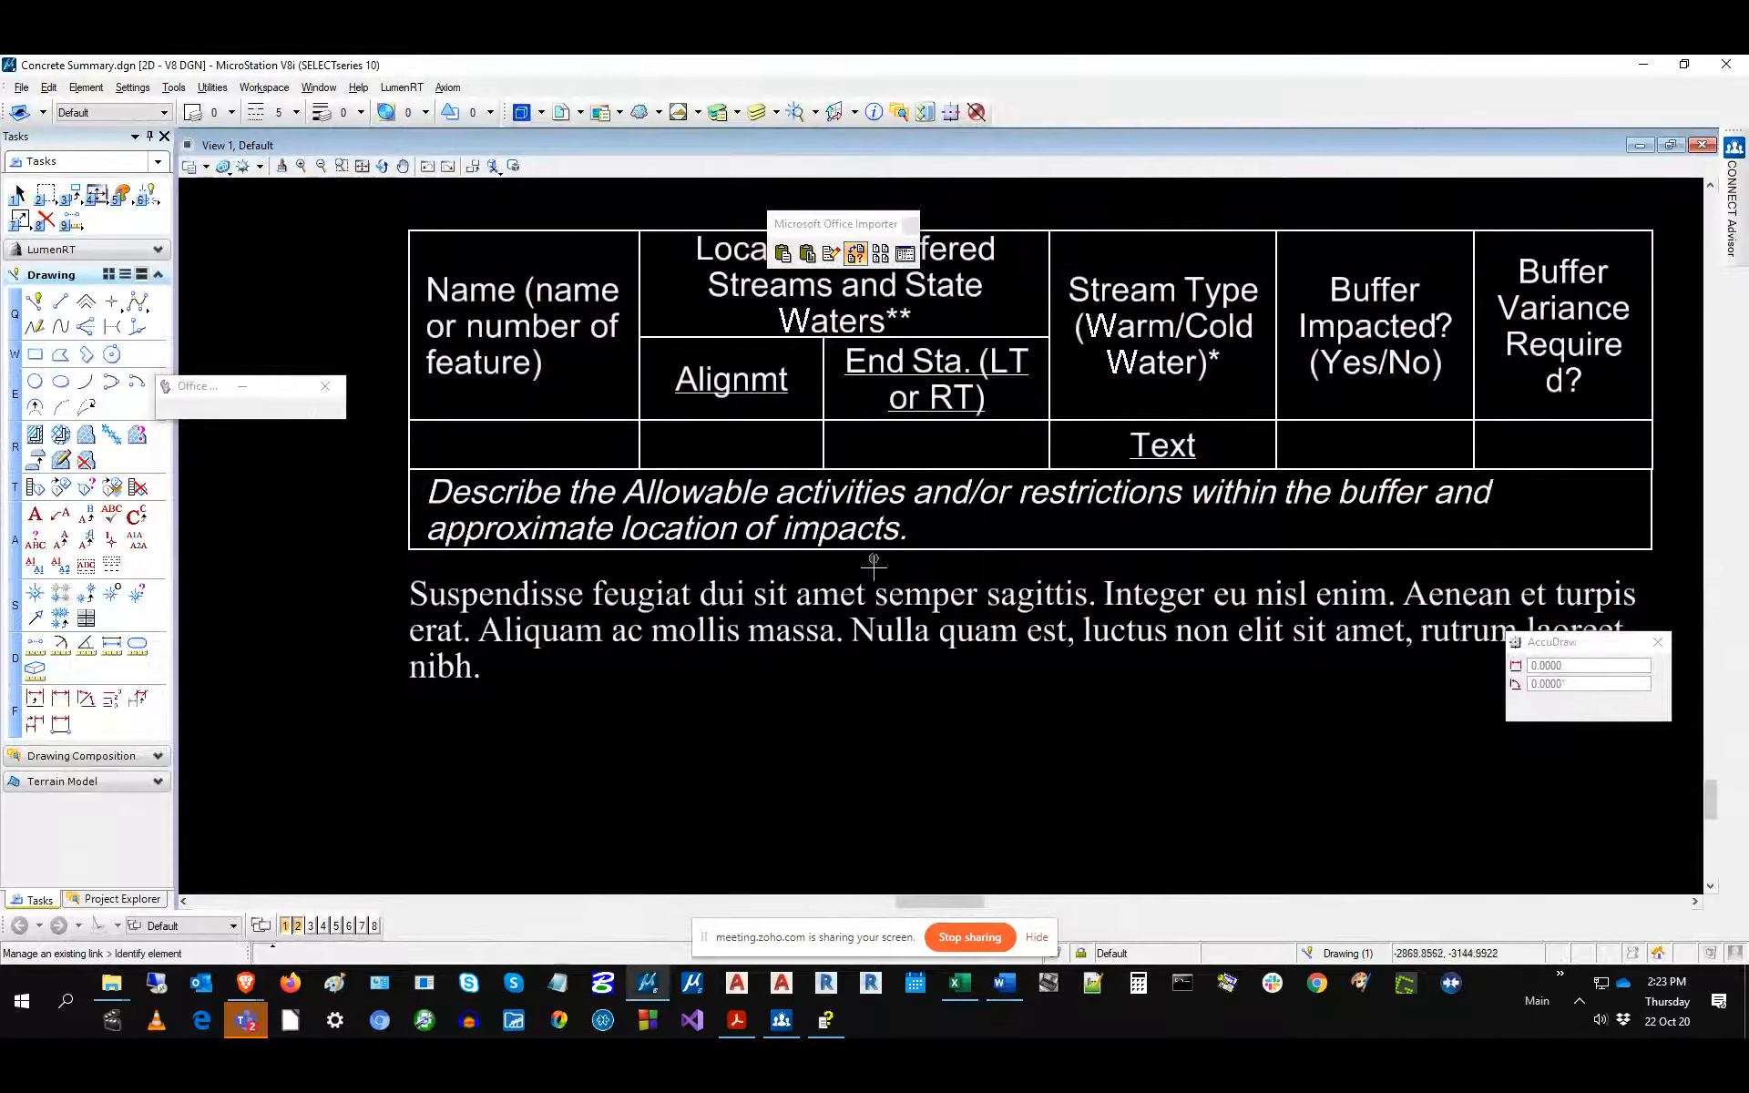
click(871, 624)
click(900, 701)
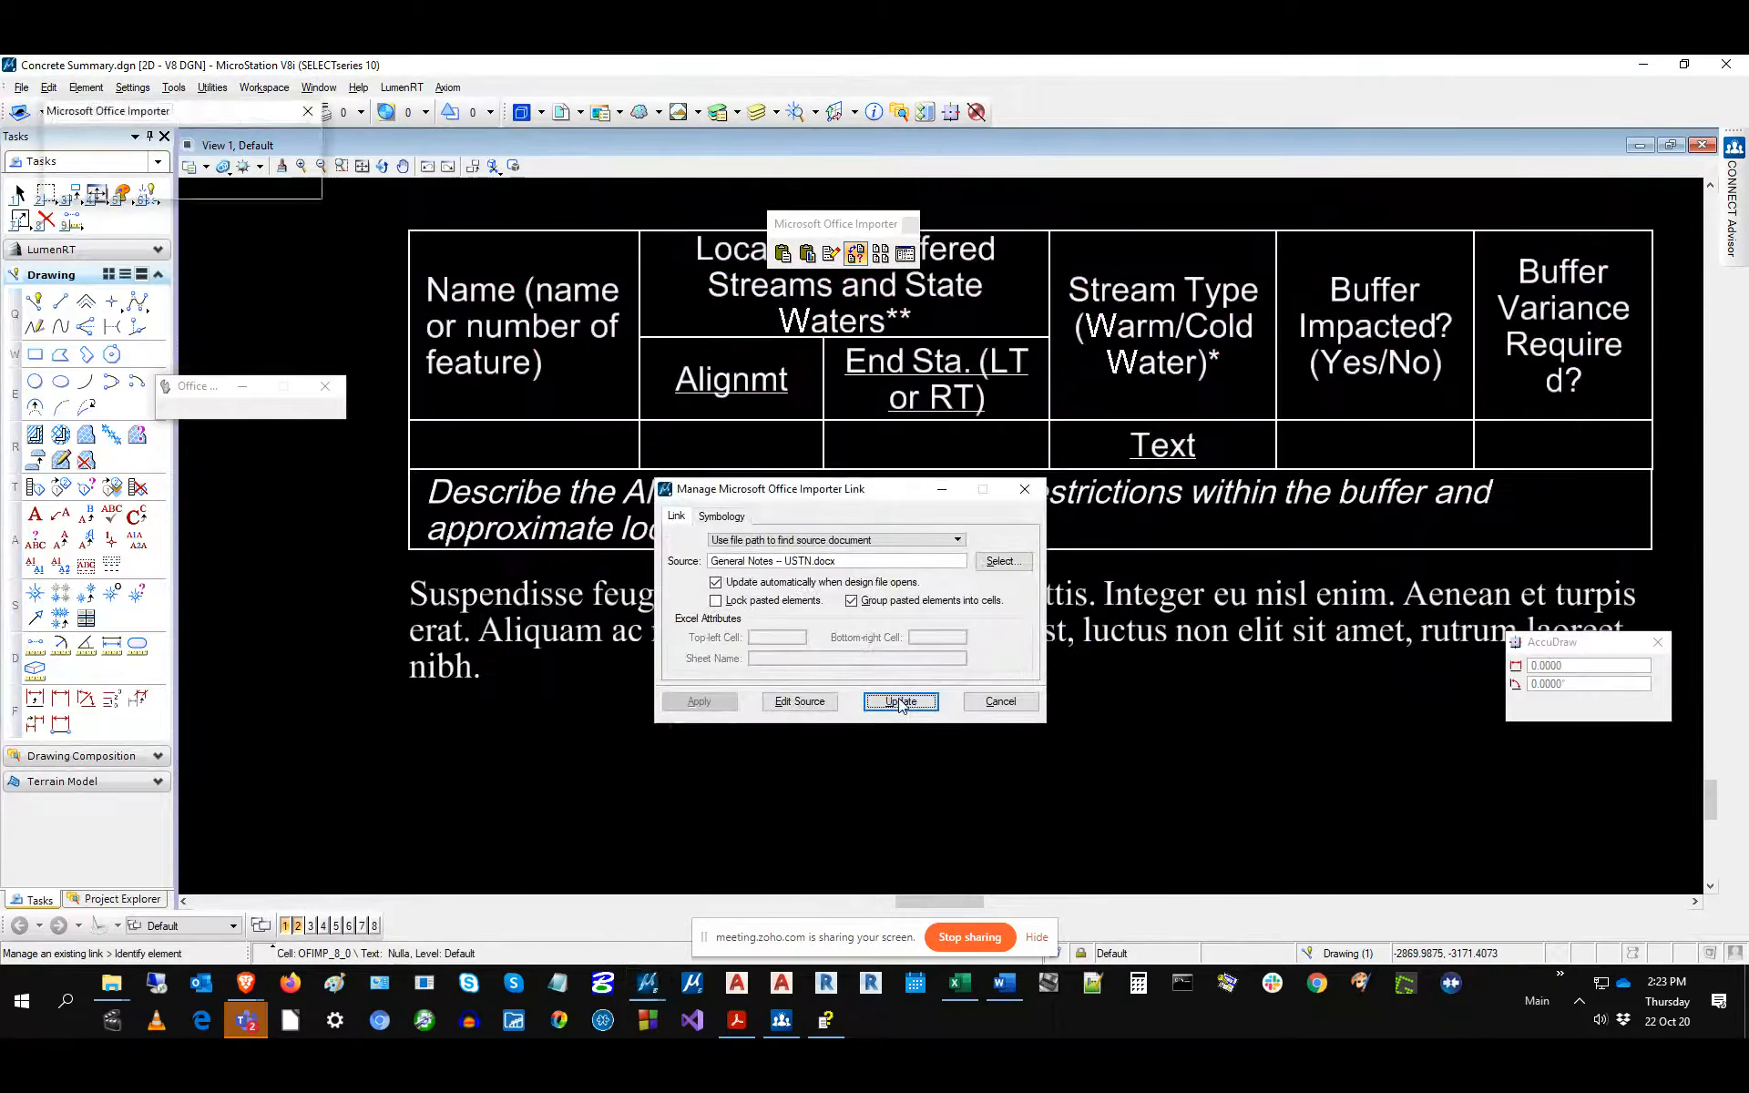
click(982, 704)
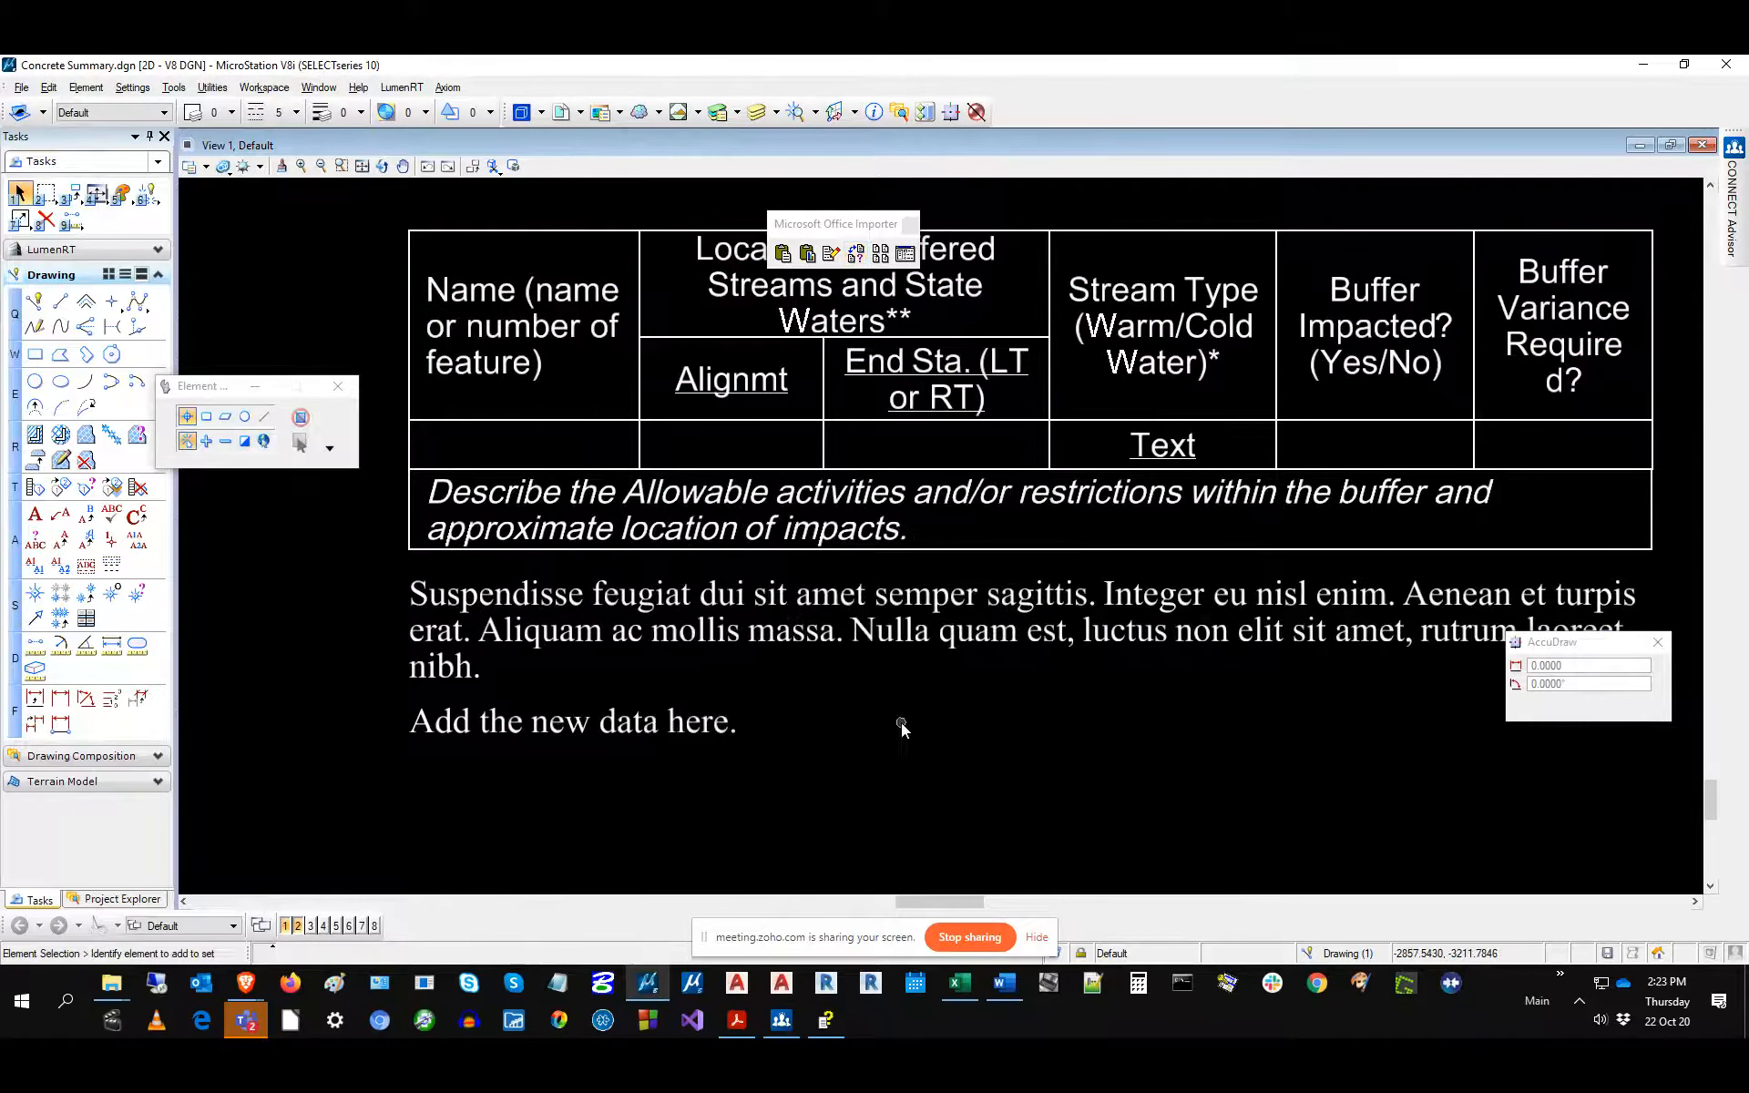
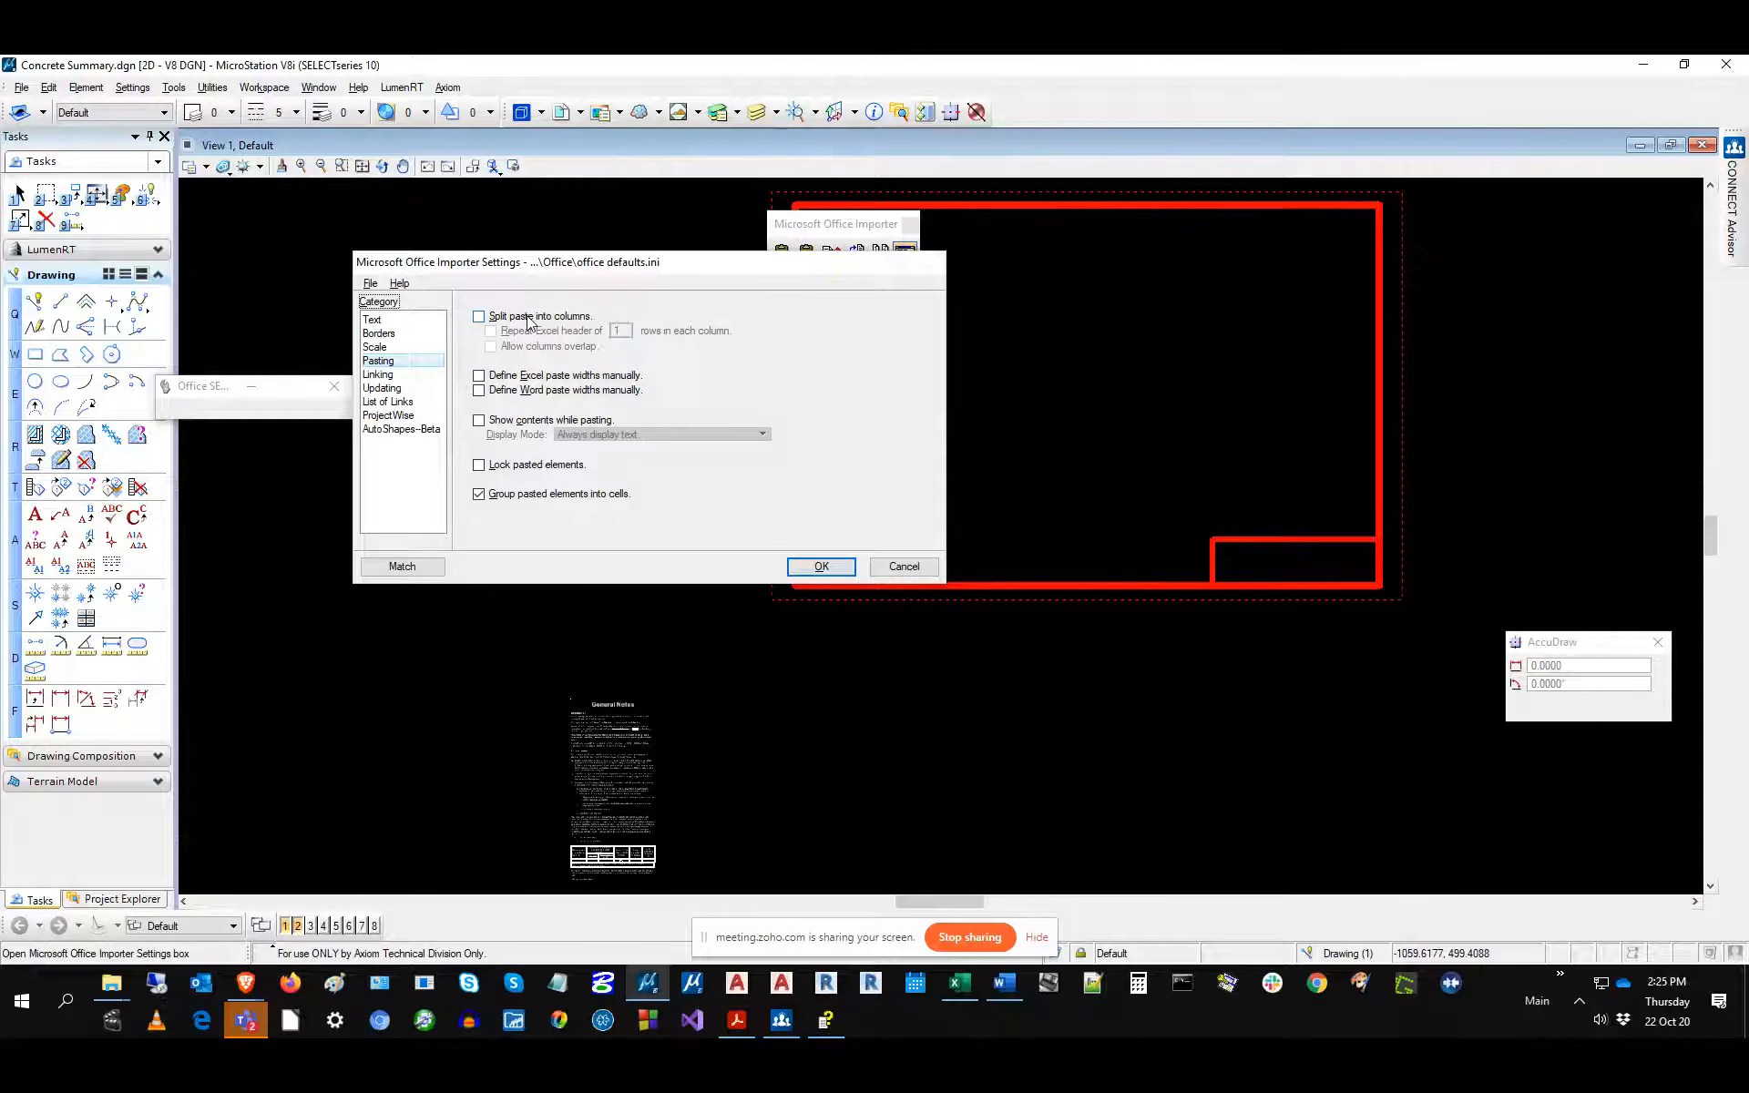
Set the importer to split pastes into columns and repeat an Excel header of 5 rows in each column, and save the settings.
click(528, 317)
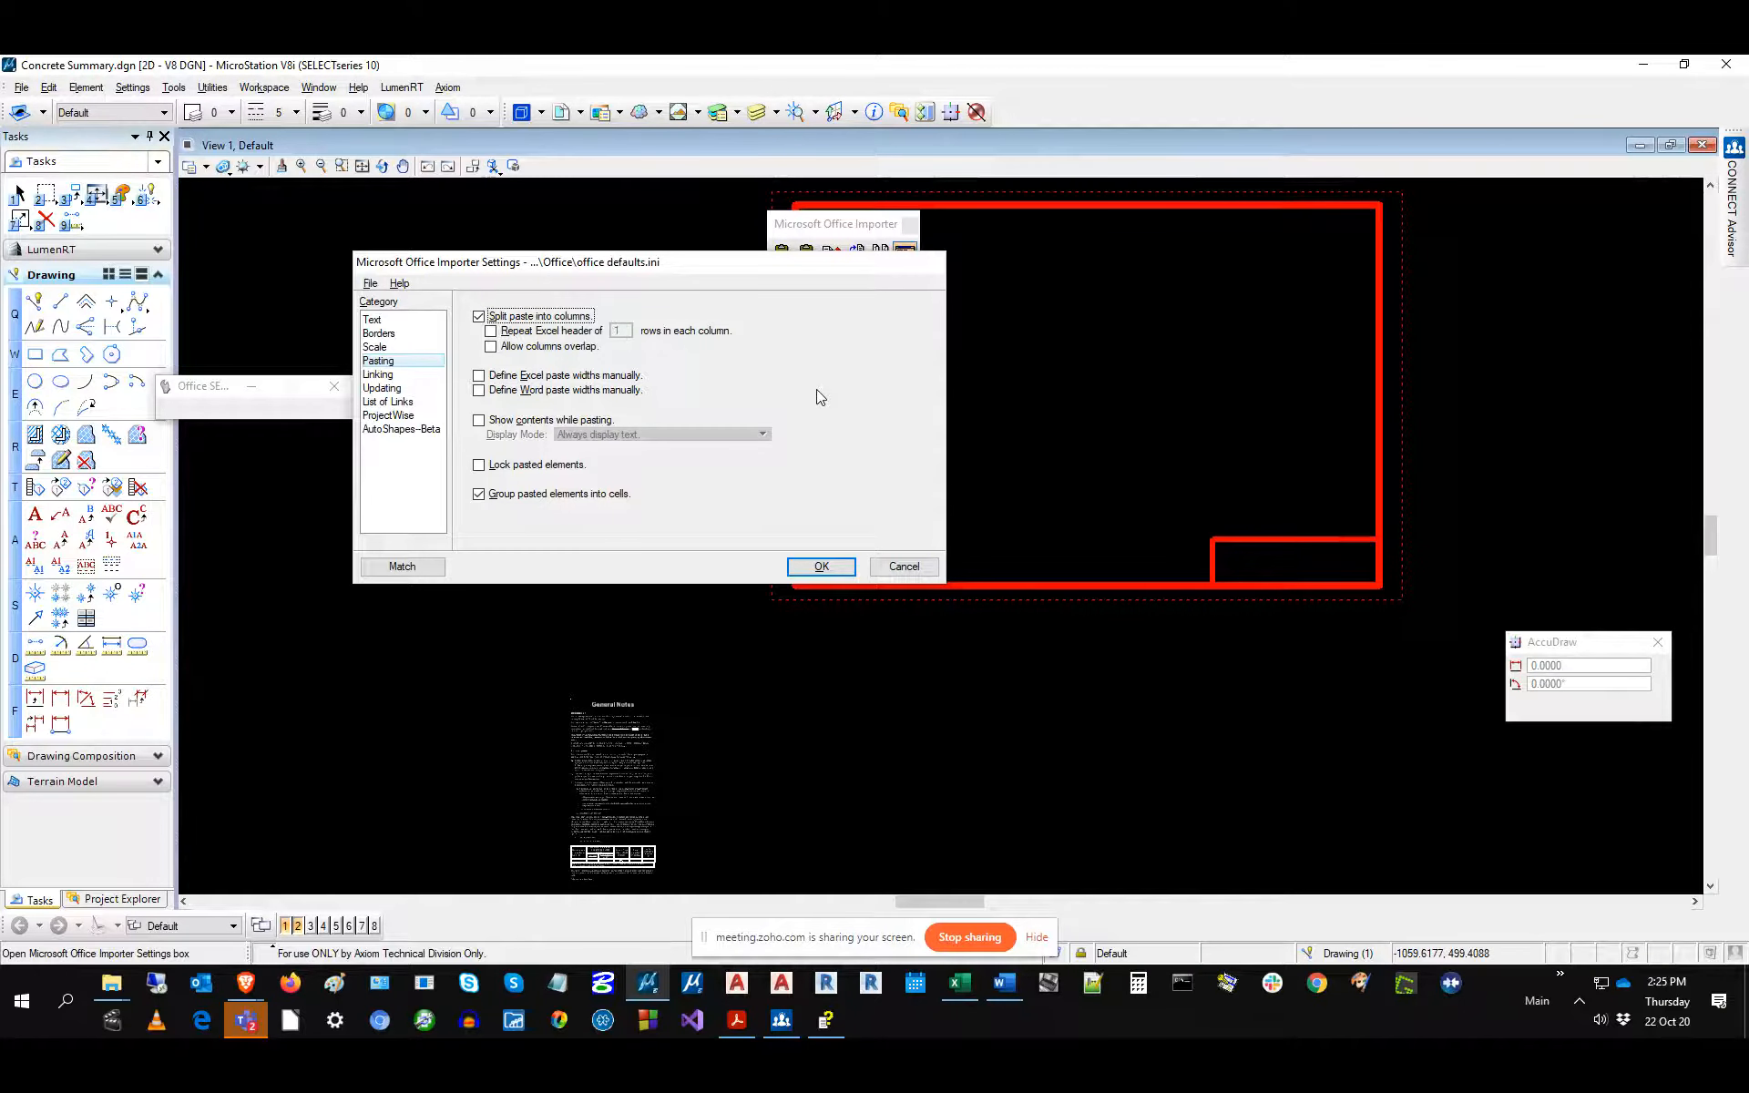
click(547, 333)
click(631, 332)
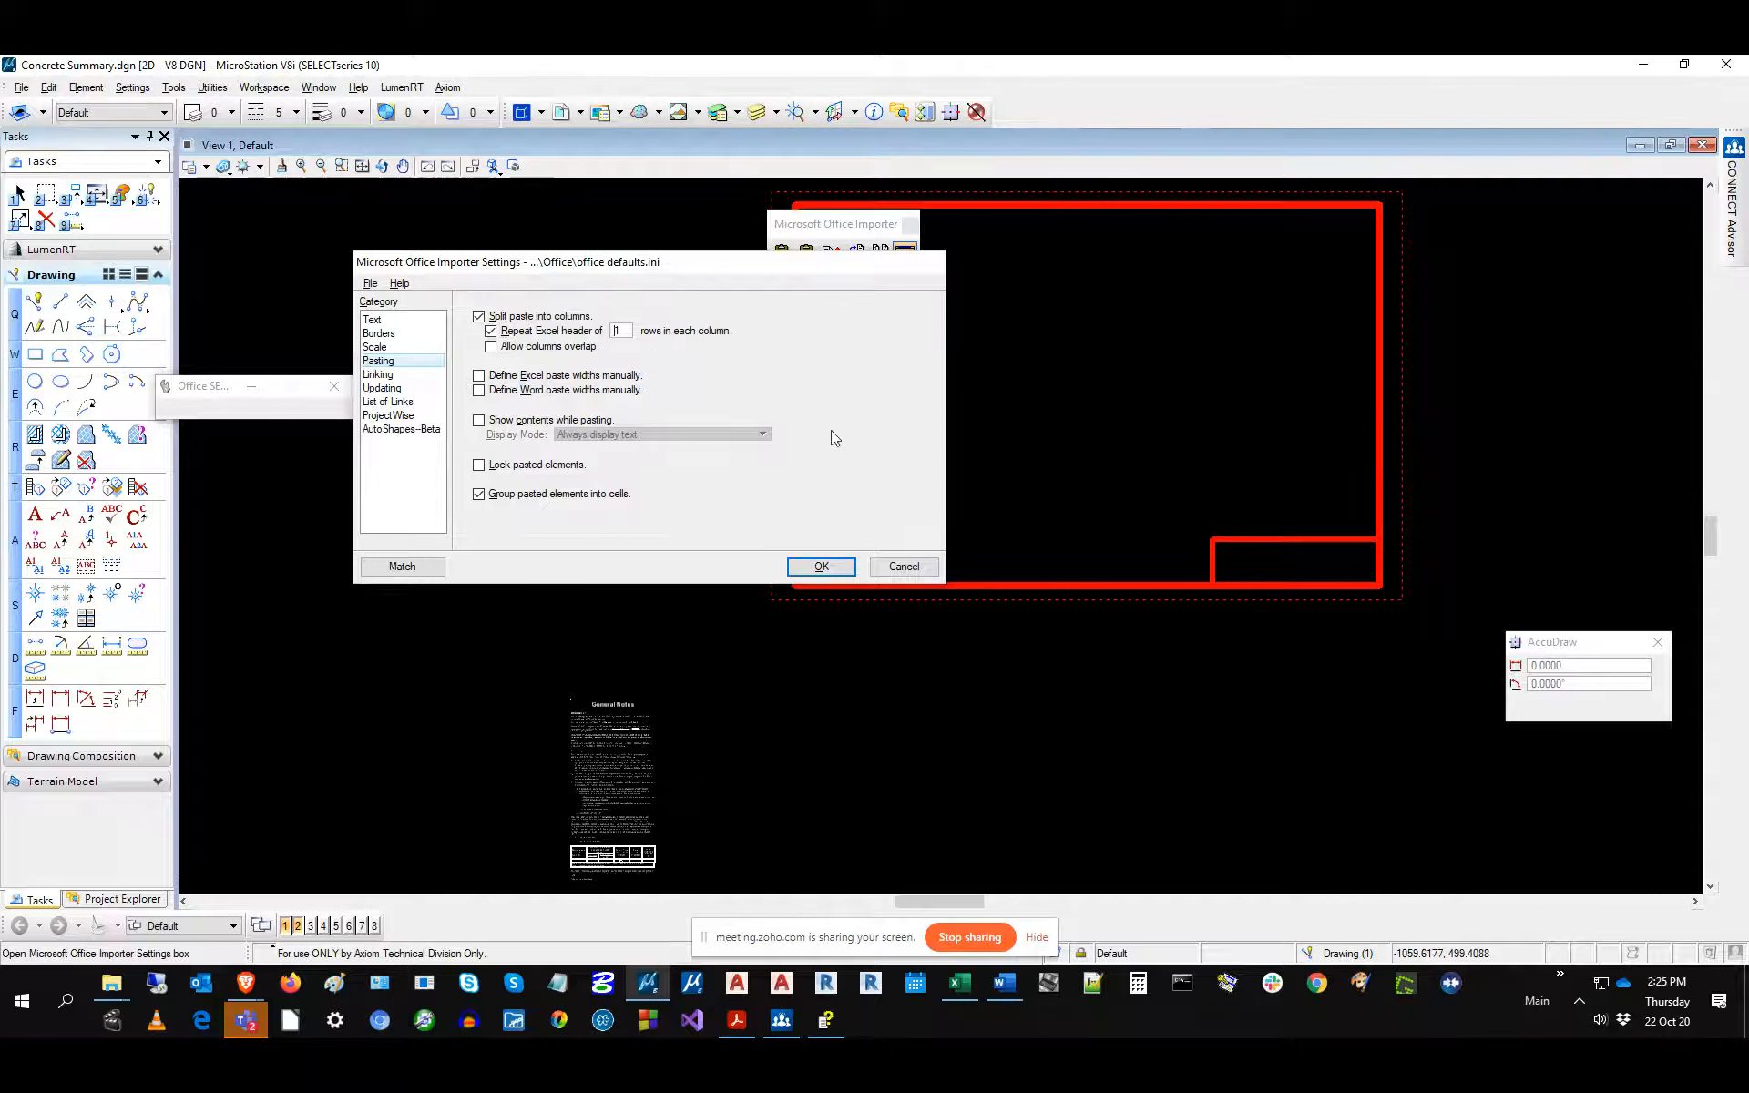
key(Tab)
click(627, 335)
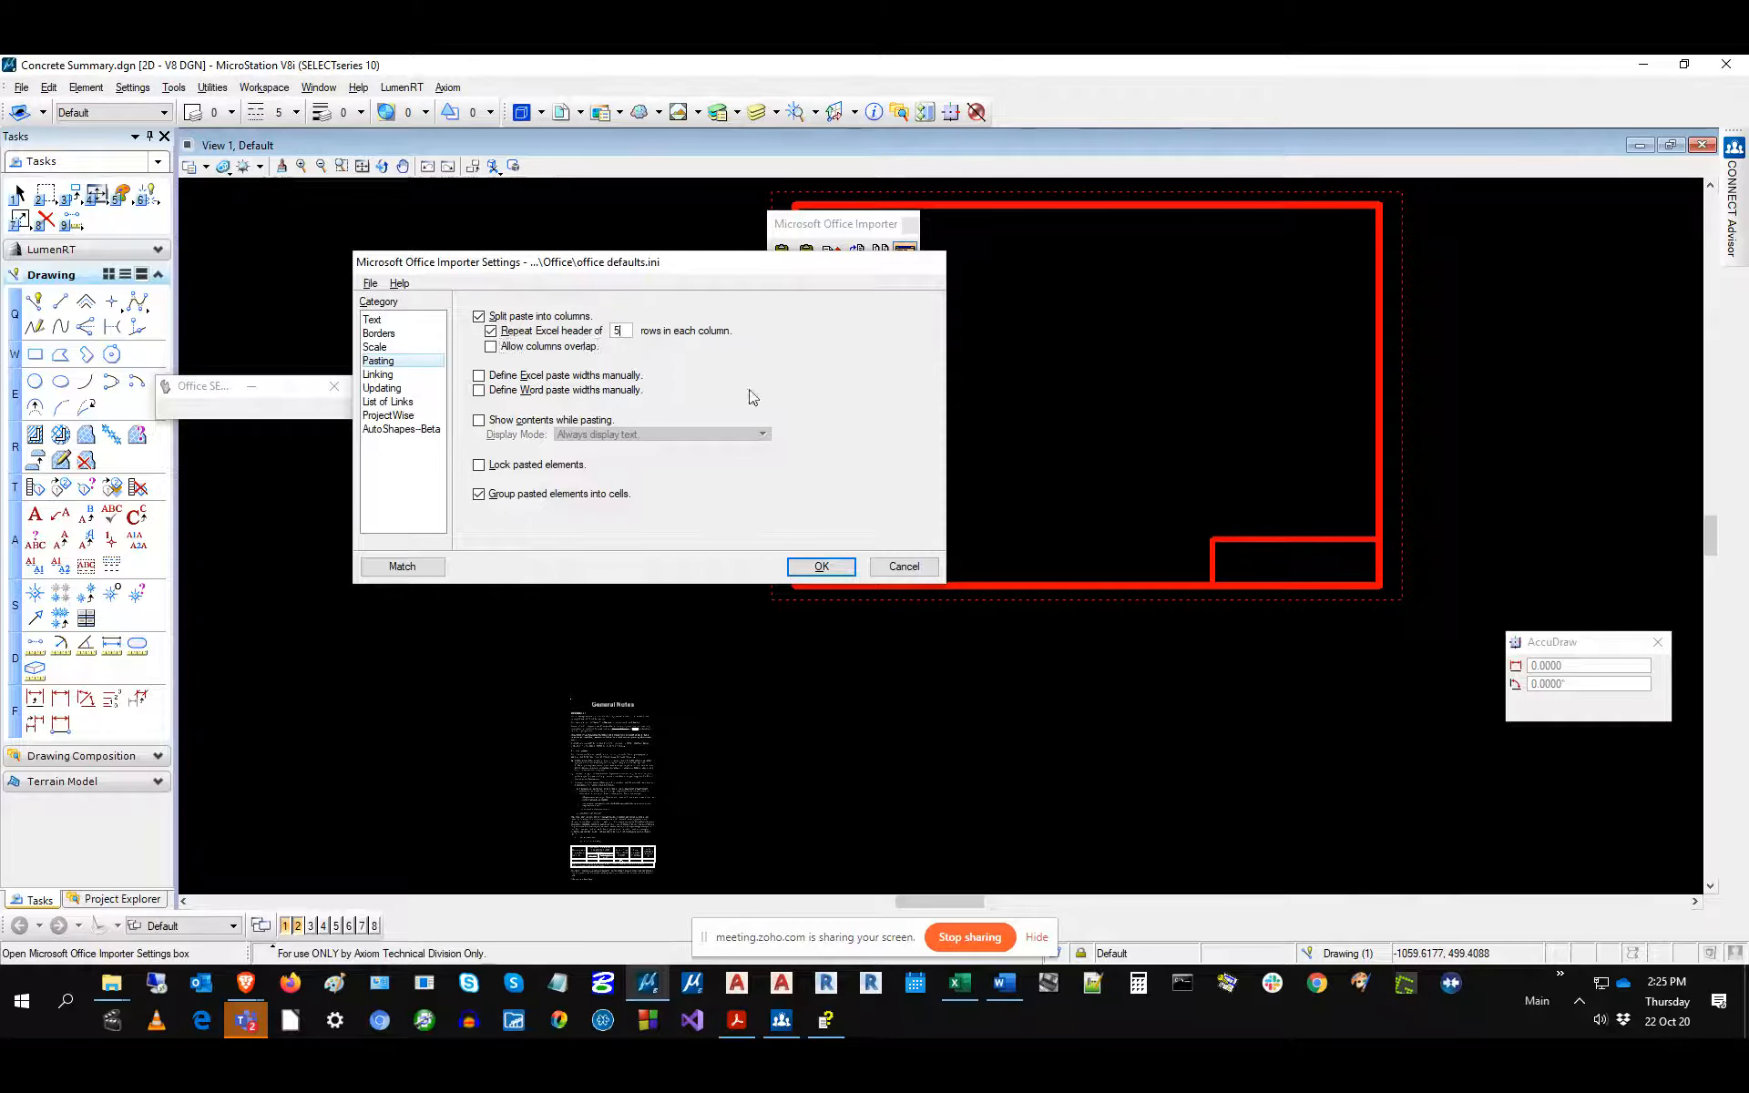
click(369, 284)
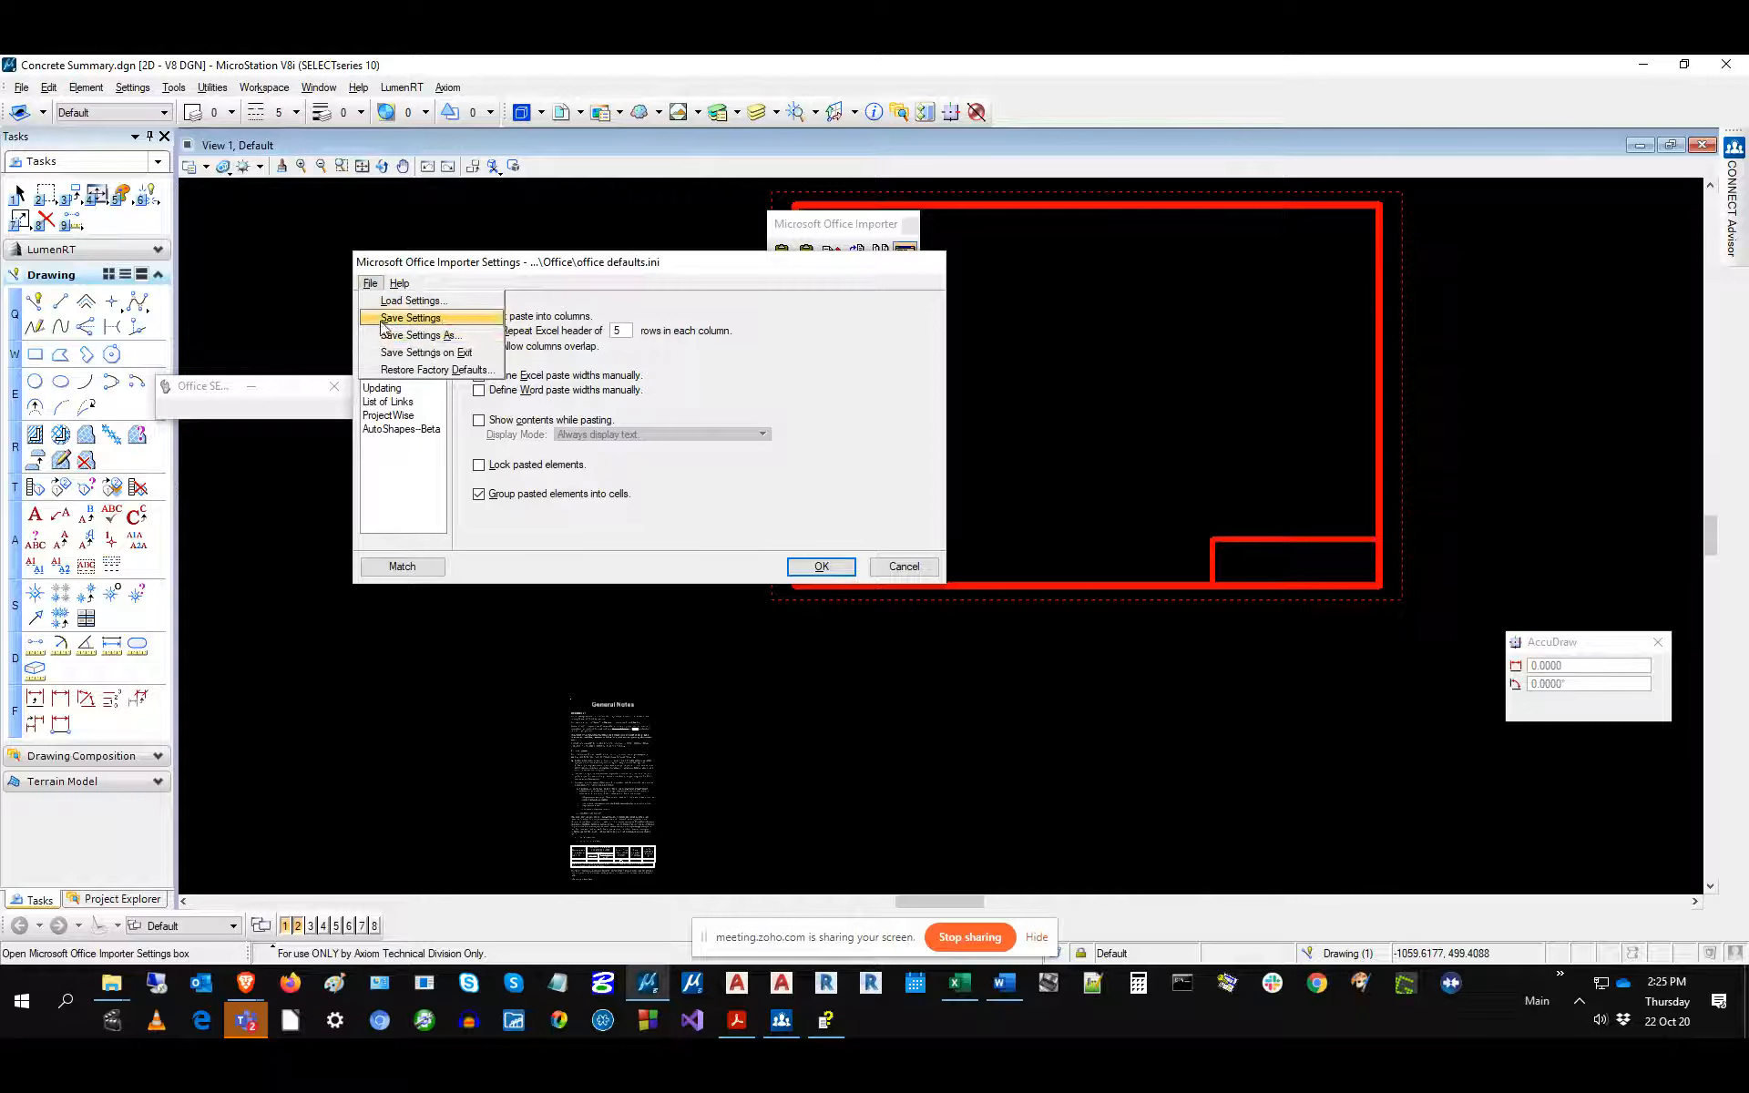
click(410, 318)
click(823, 567)
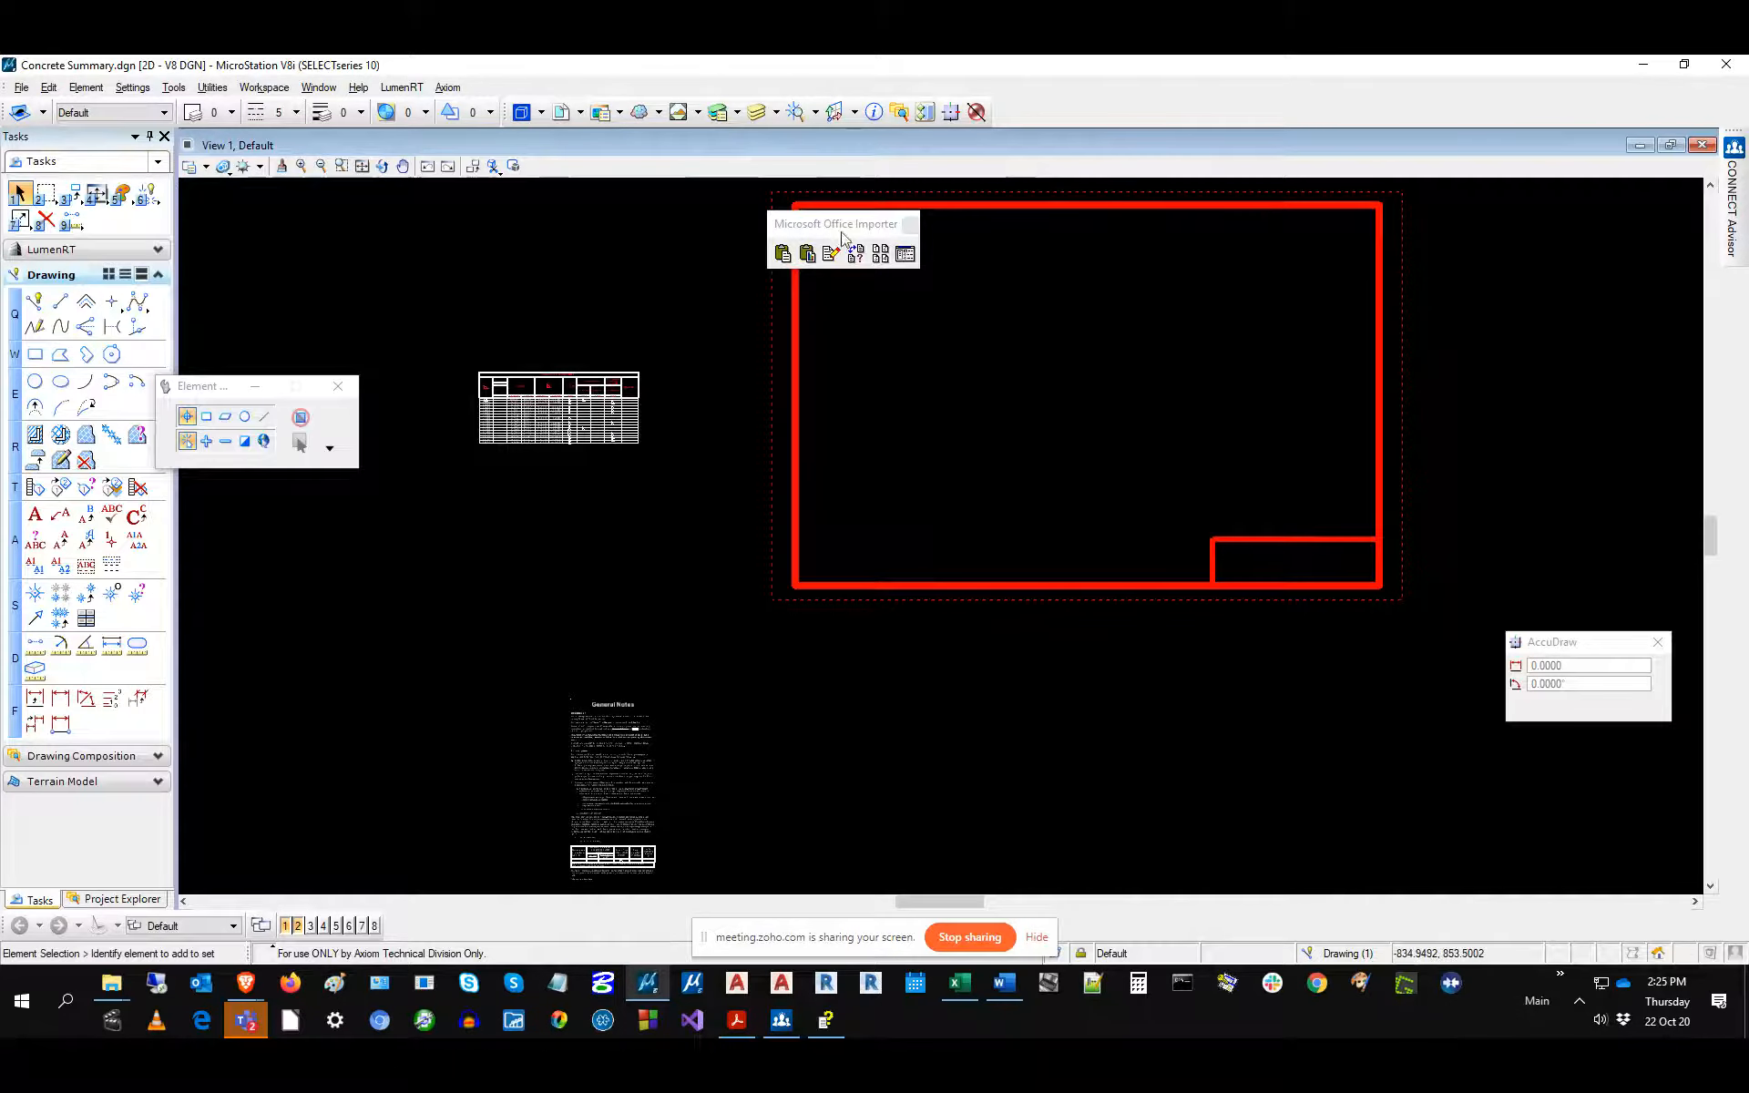
Switch to Excel, undo the blank column insertion in Concrete Summary.xlsx, save the workbook, and copy the entire sheet.
drag(824, 223, 508, 222)
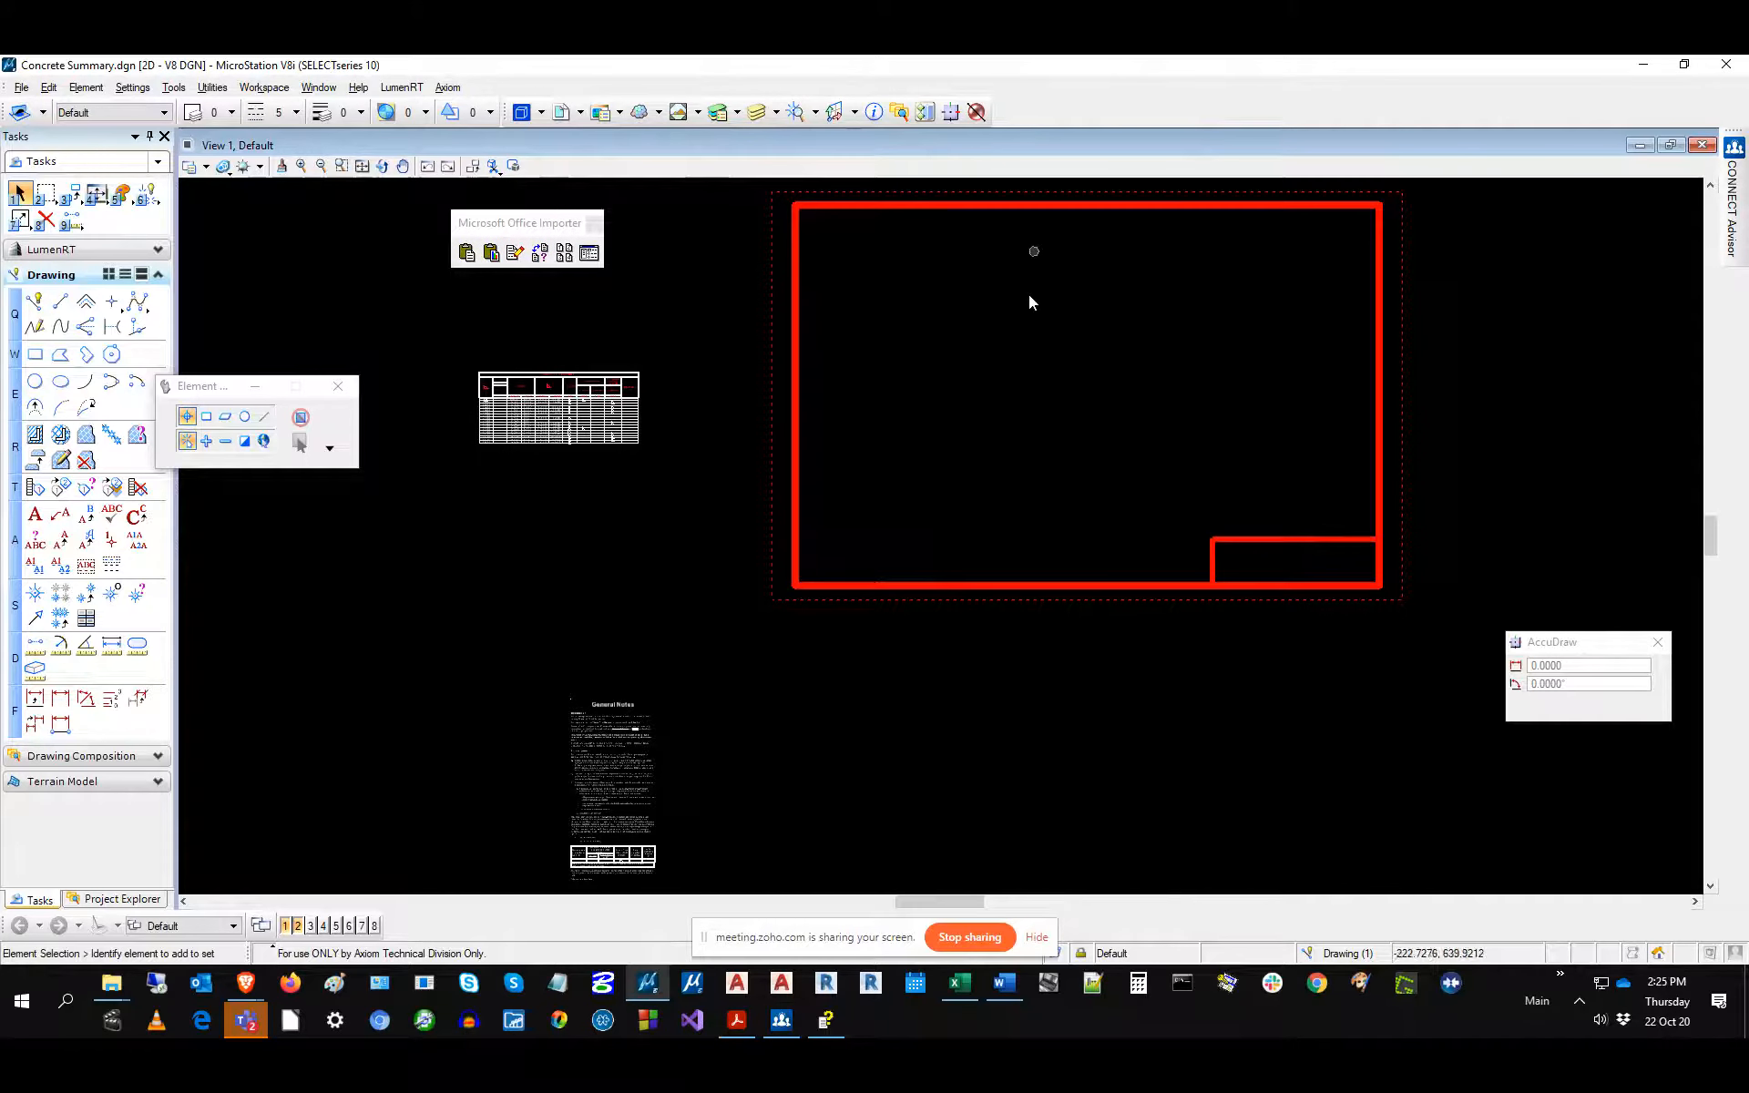
click(969, 980)
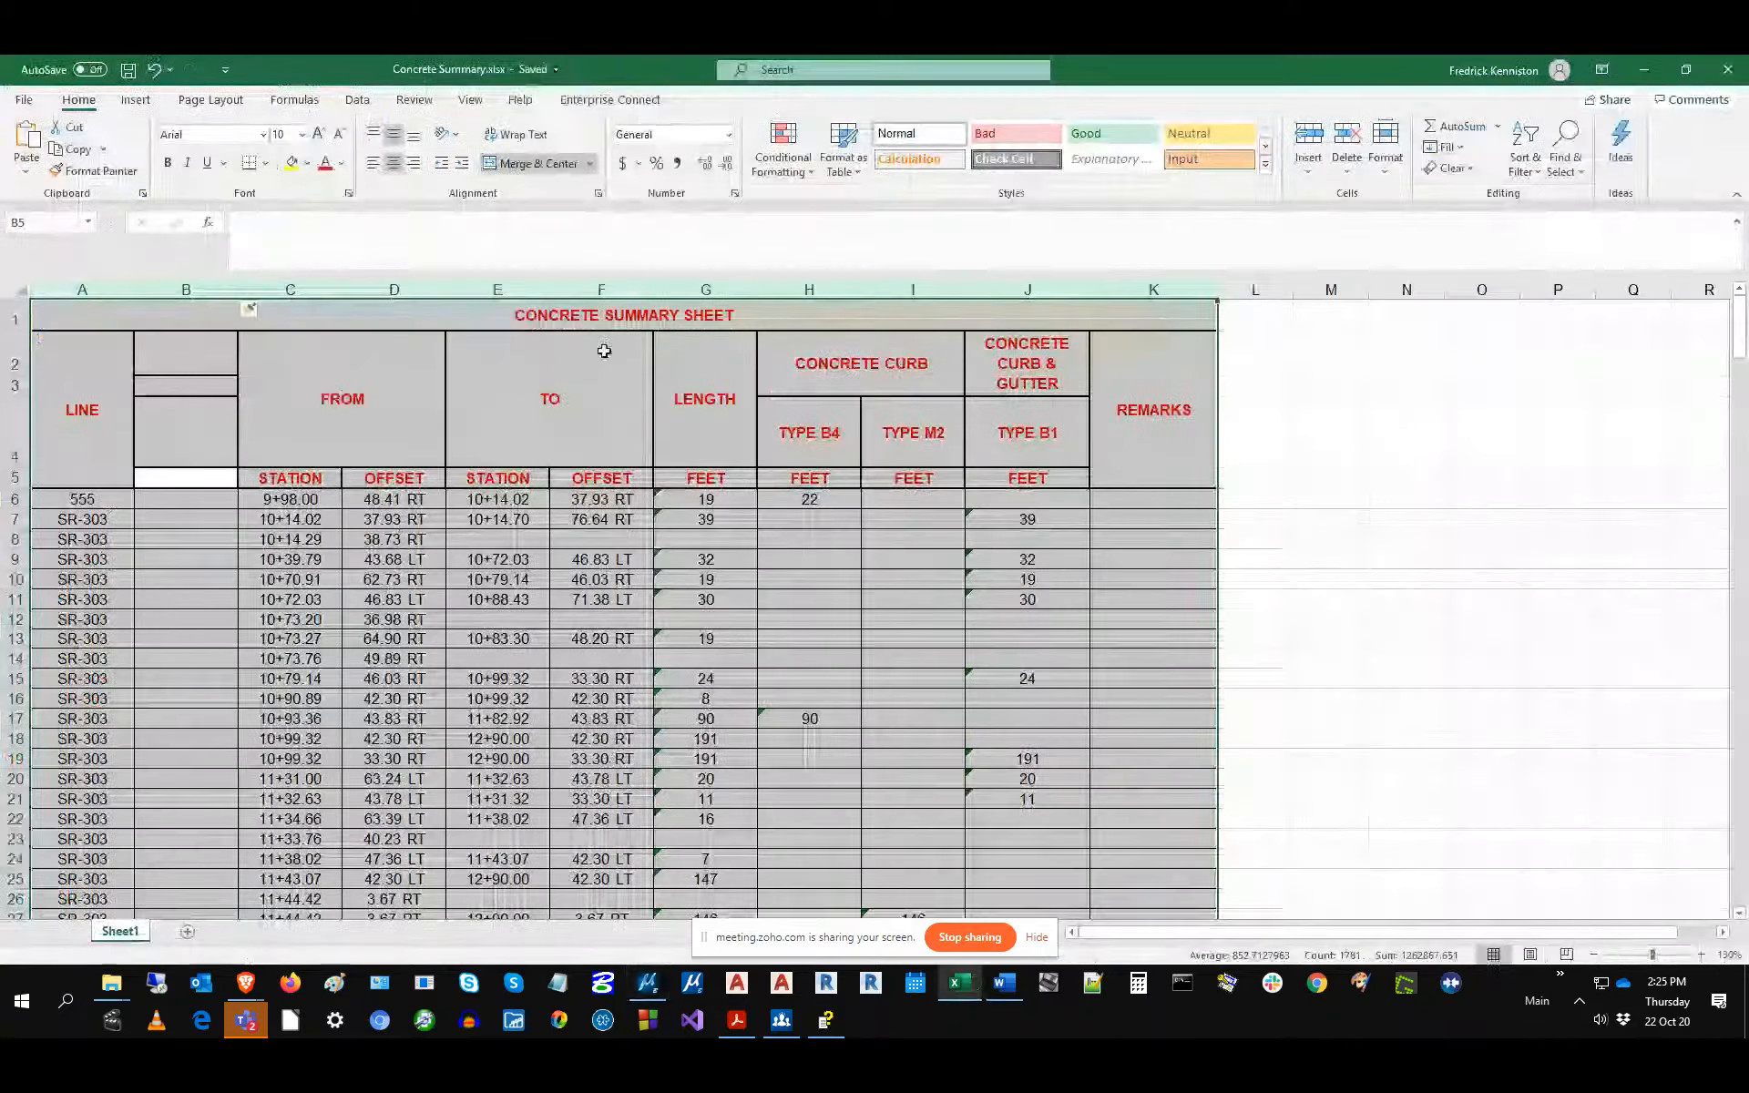
click(154, 69)
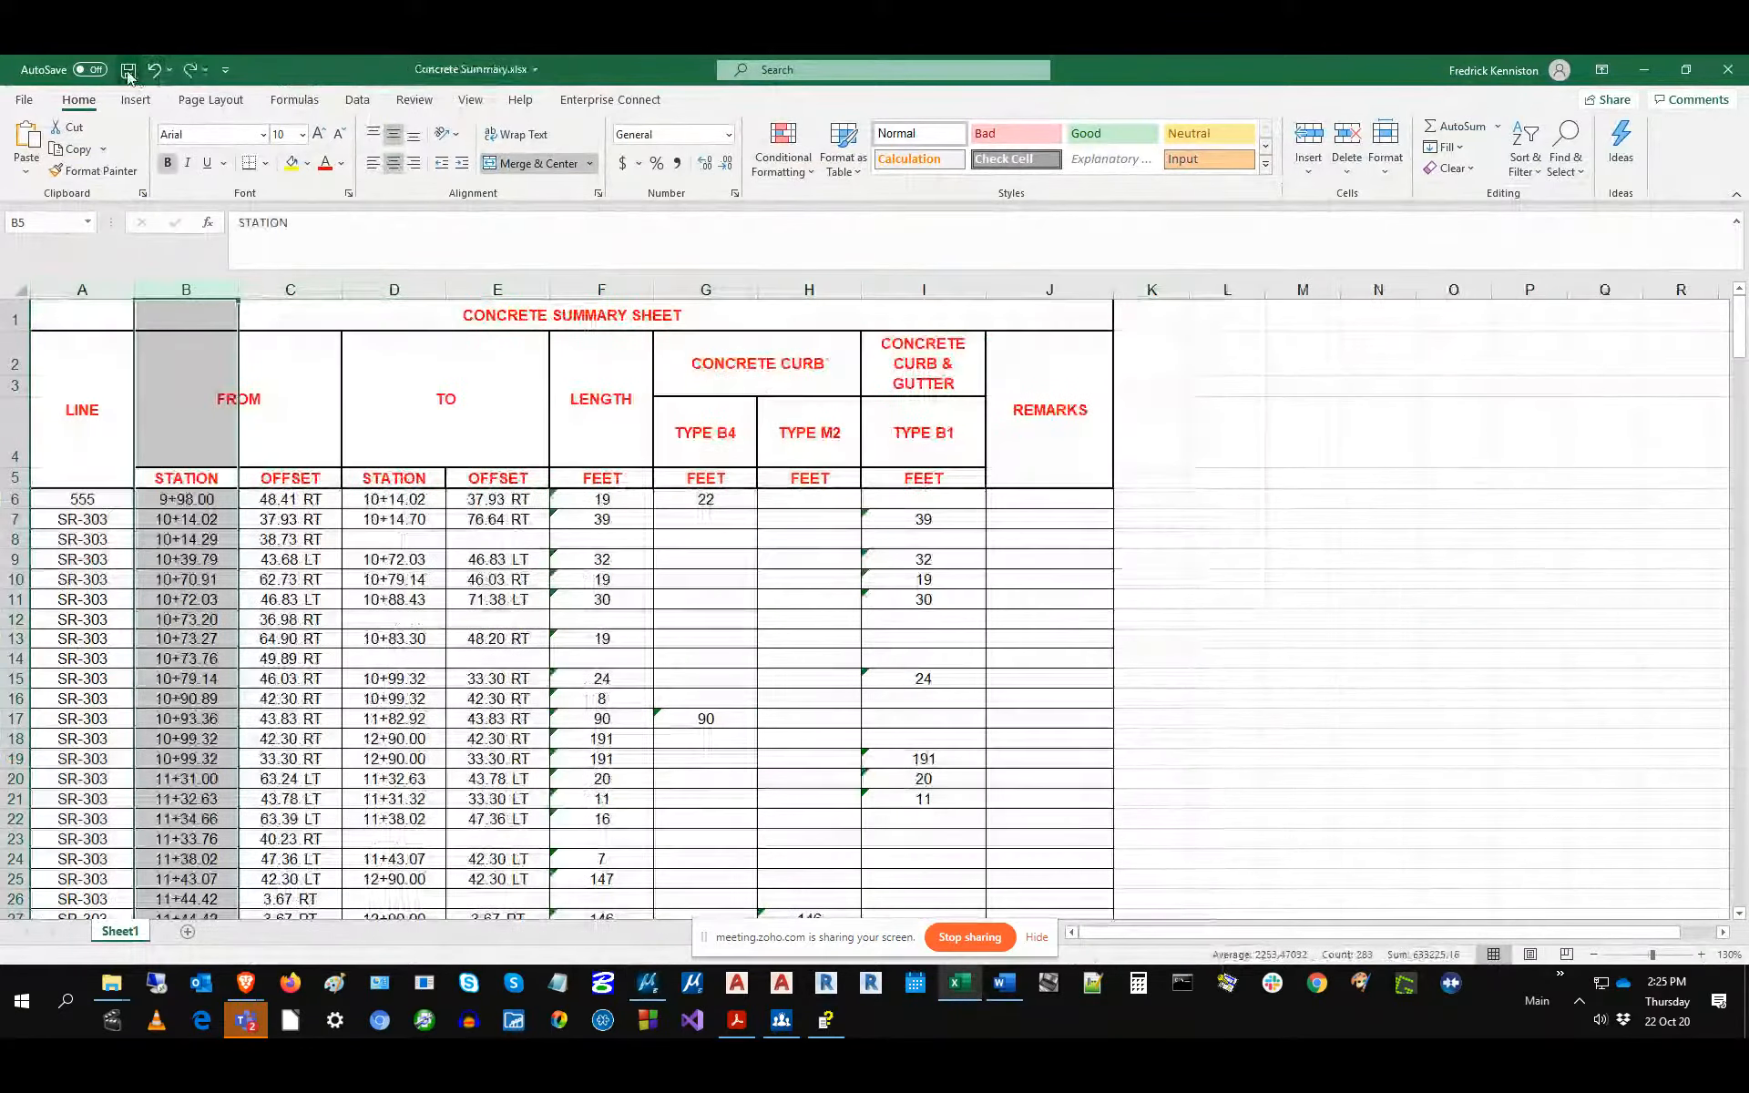
click(21, 288)
right_click(116, 384)
click(162, 429)
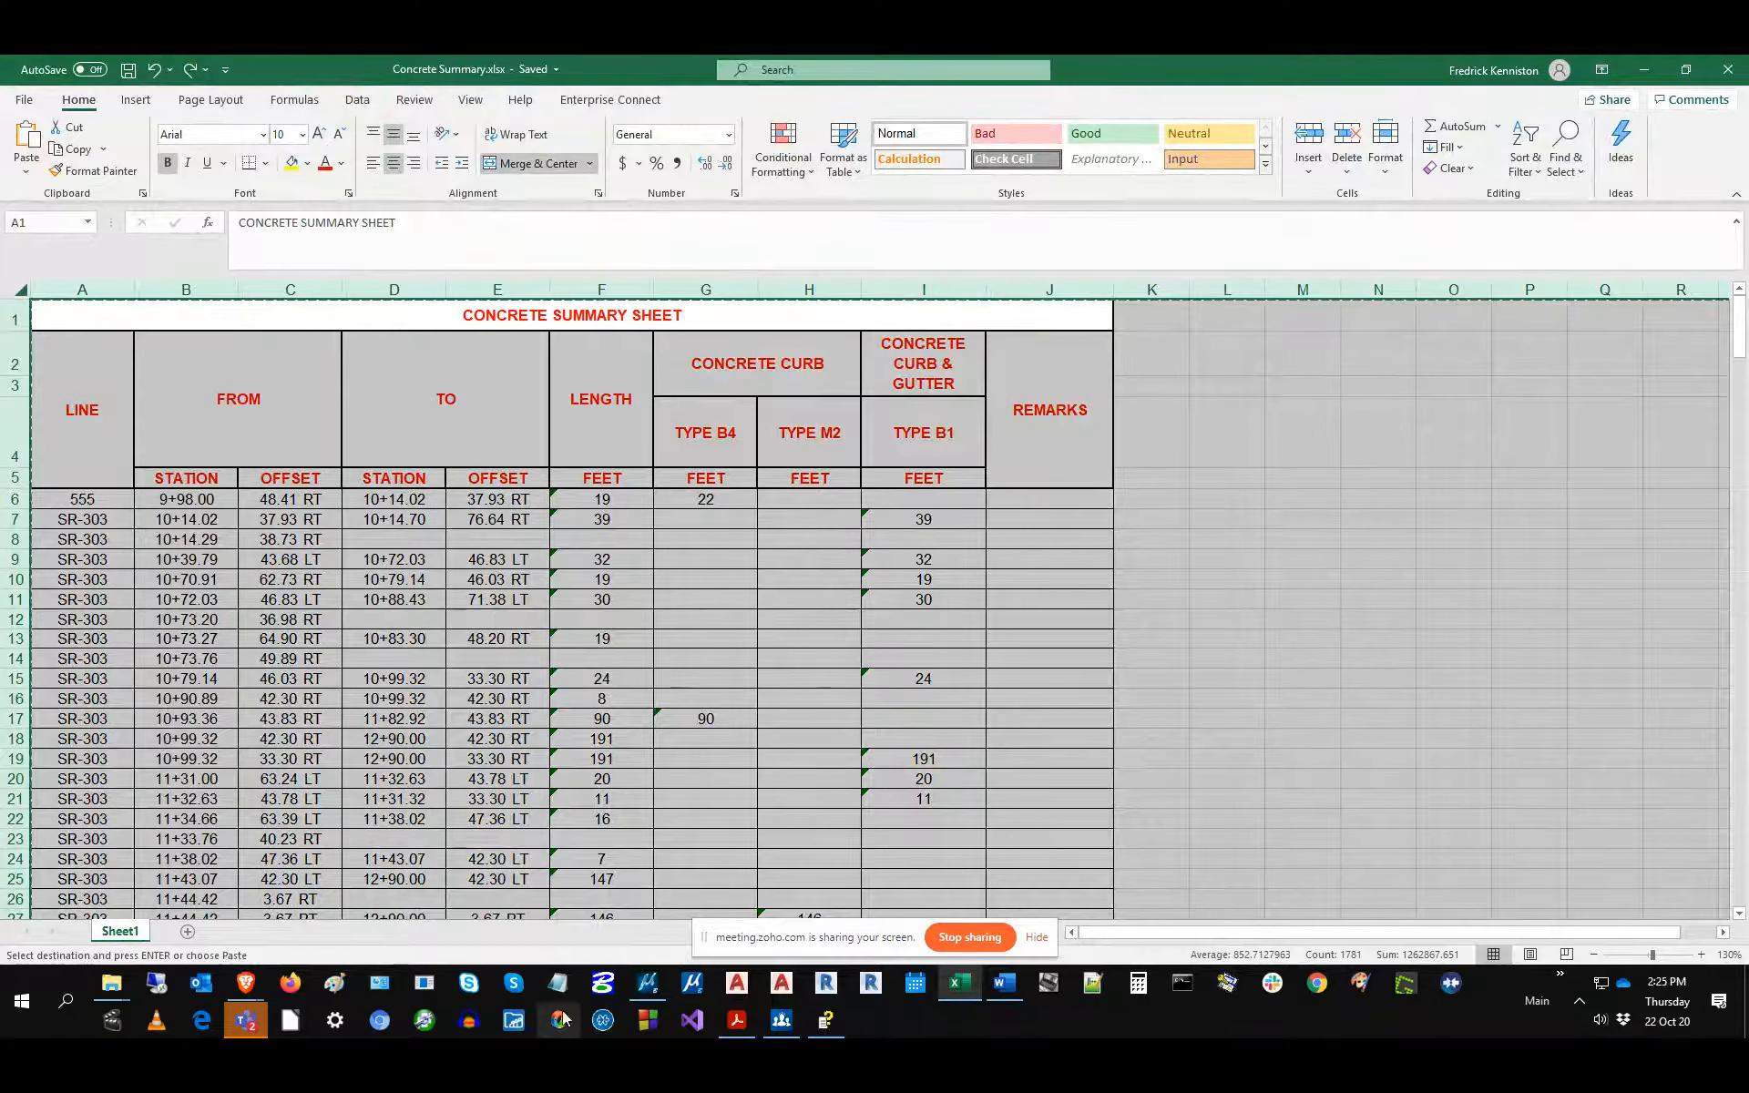
Switch to MicroStation and paste the linked Excel data as split columns from the upper-left inside corner of the red sheet border.
click(654, 989)
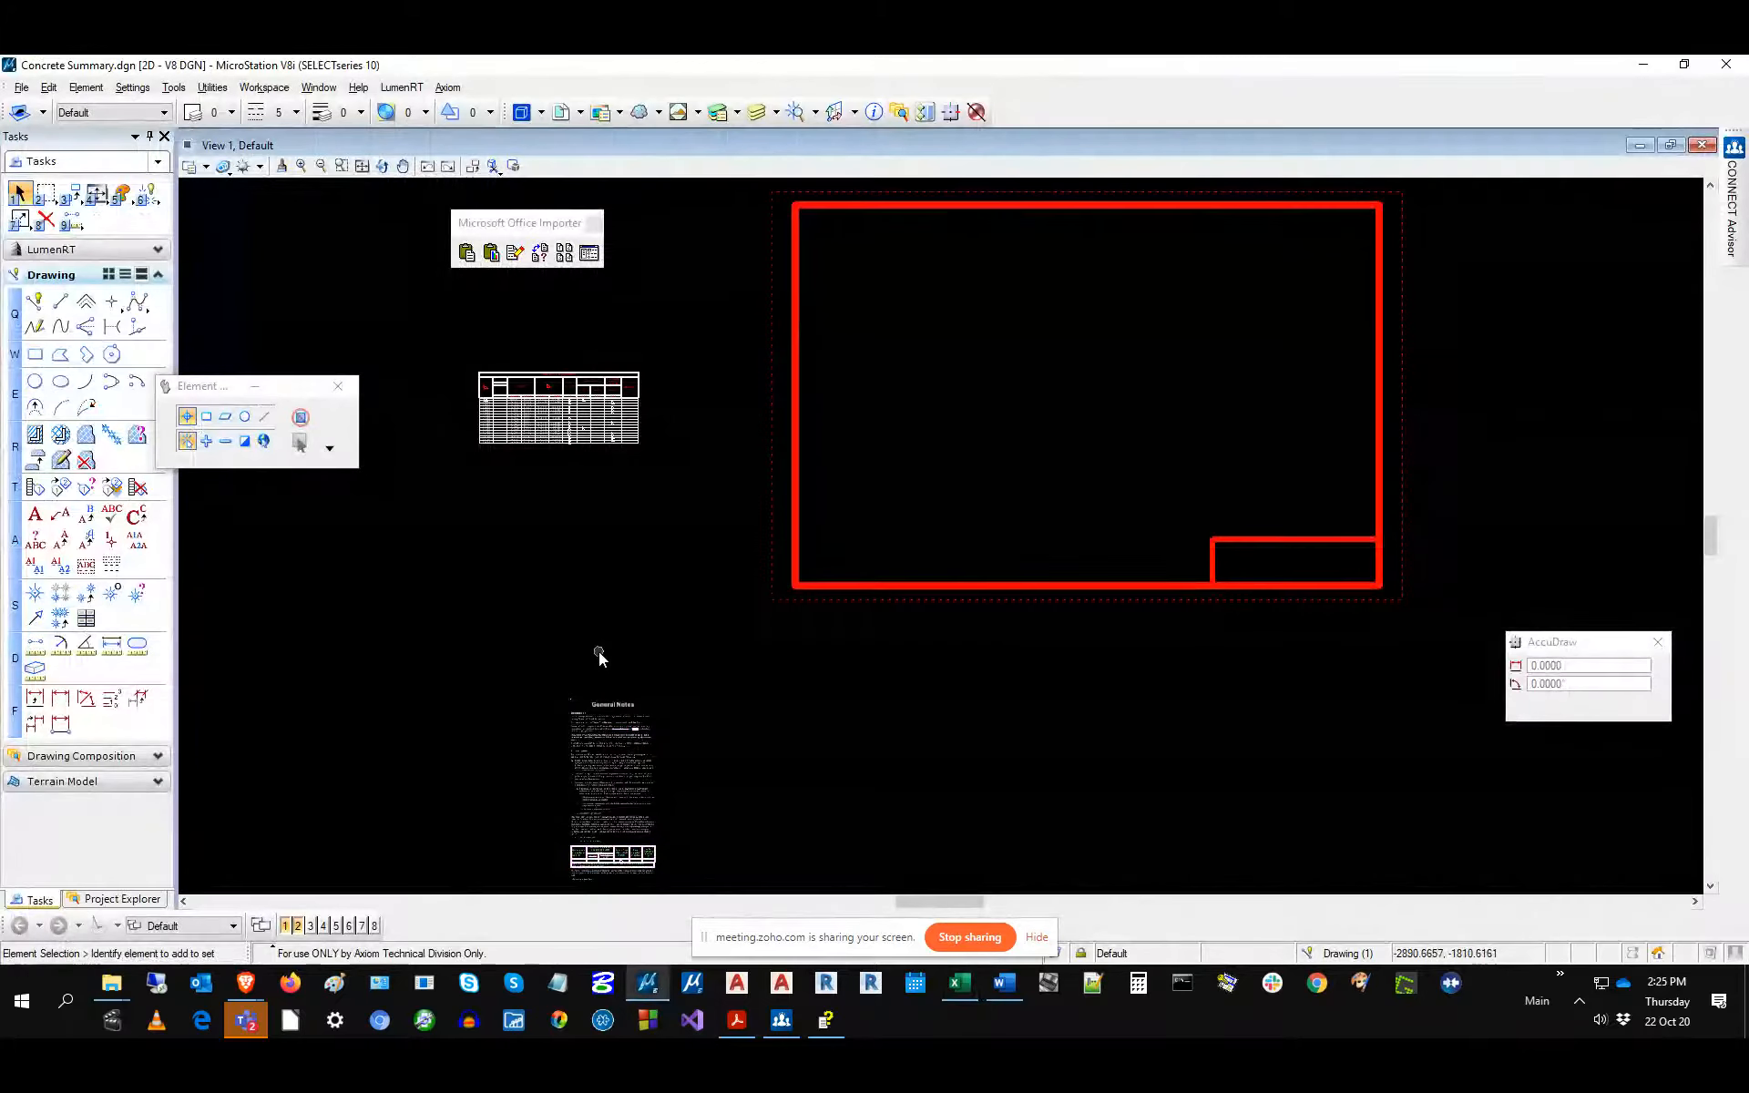
click(467, 254)
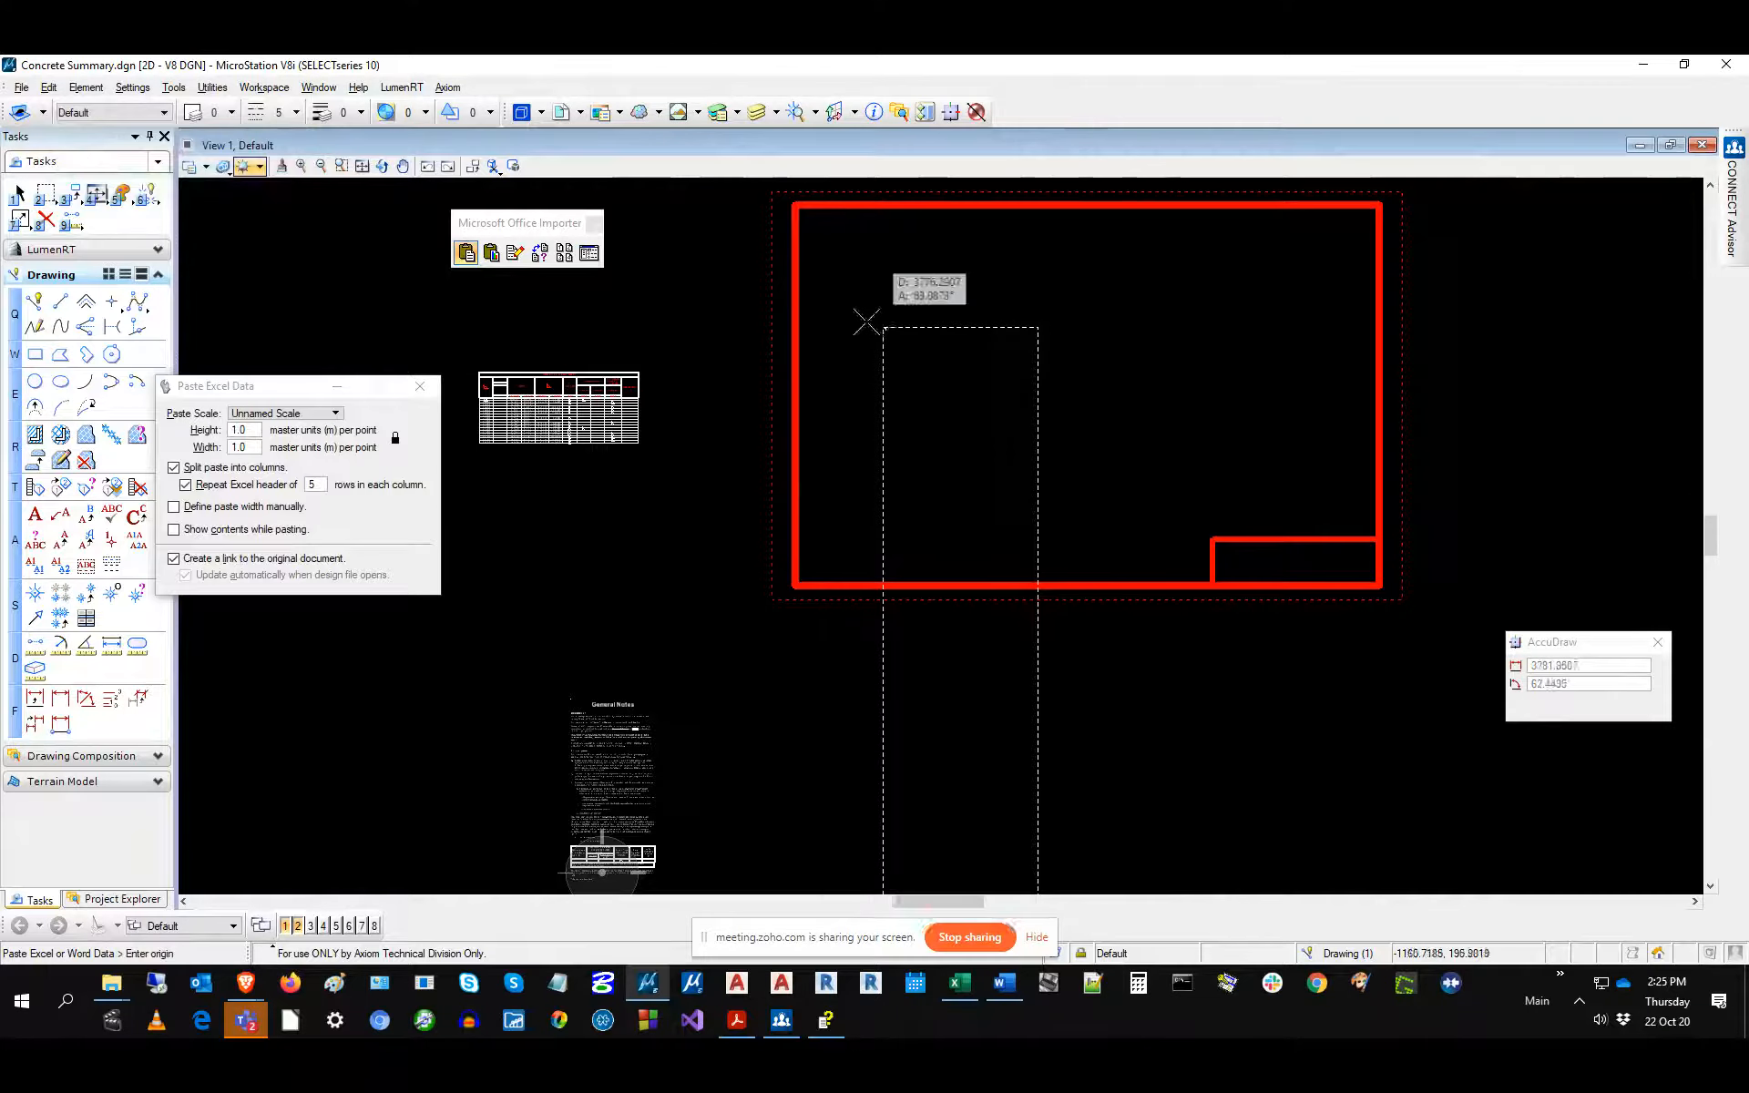
click(809, 218)
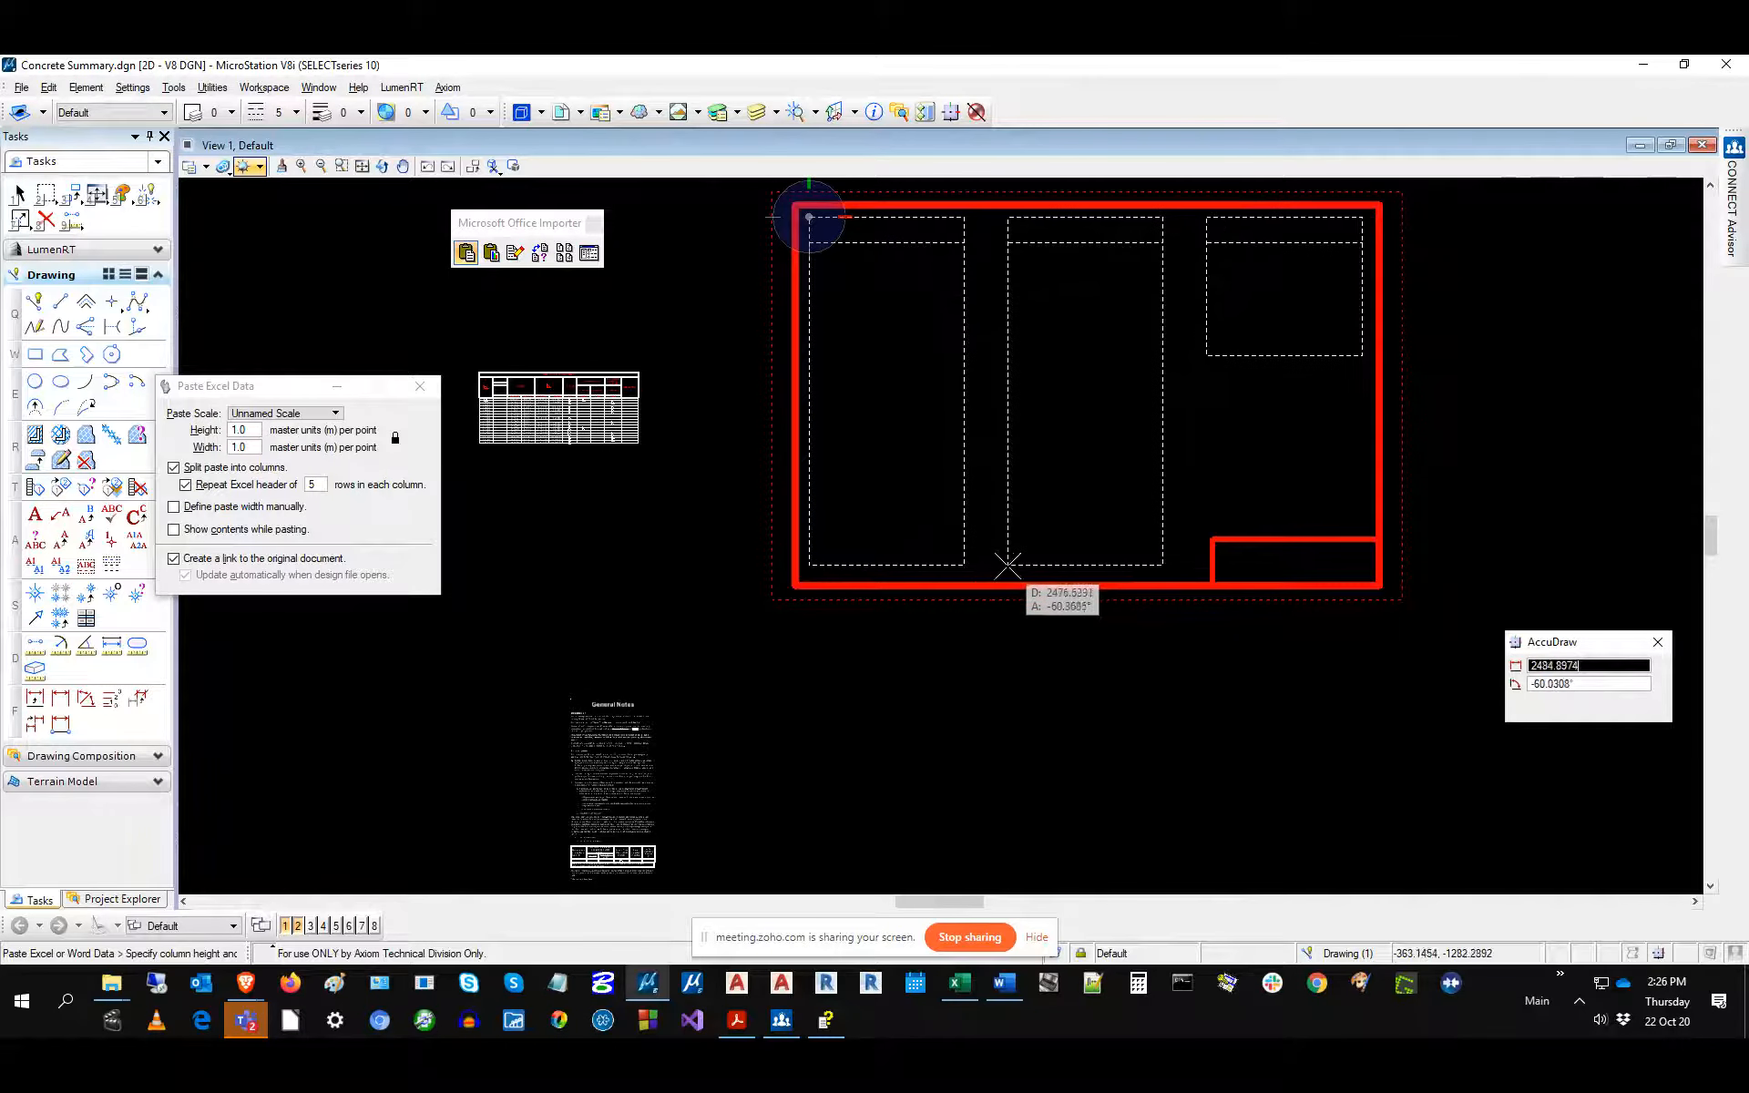
click(1007, 565)
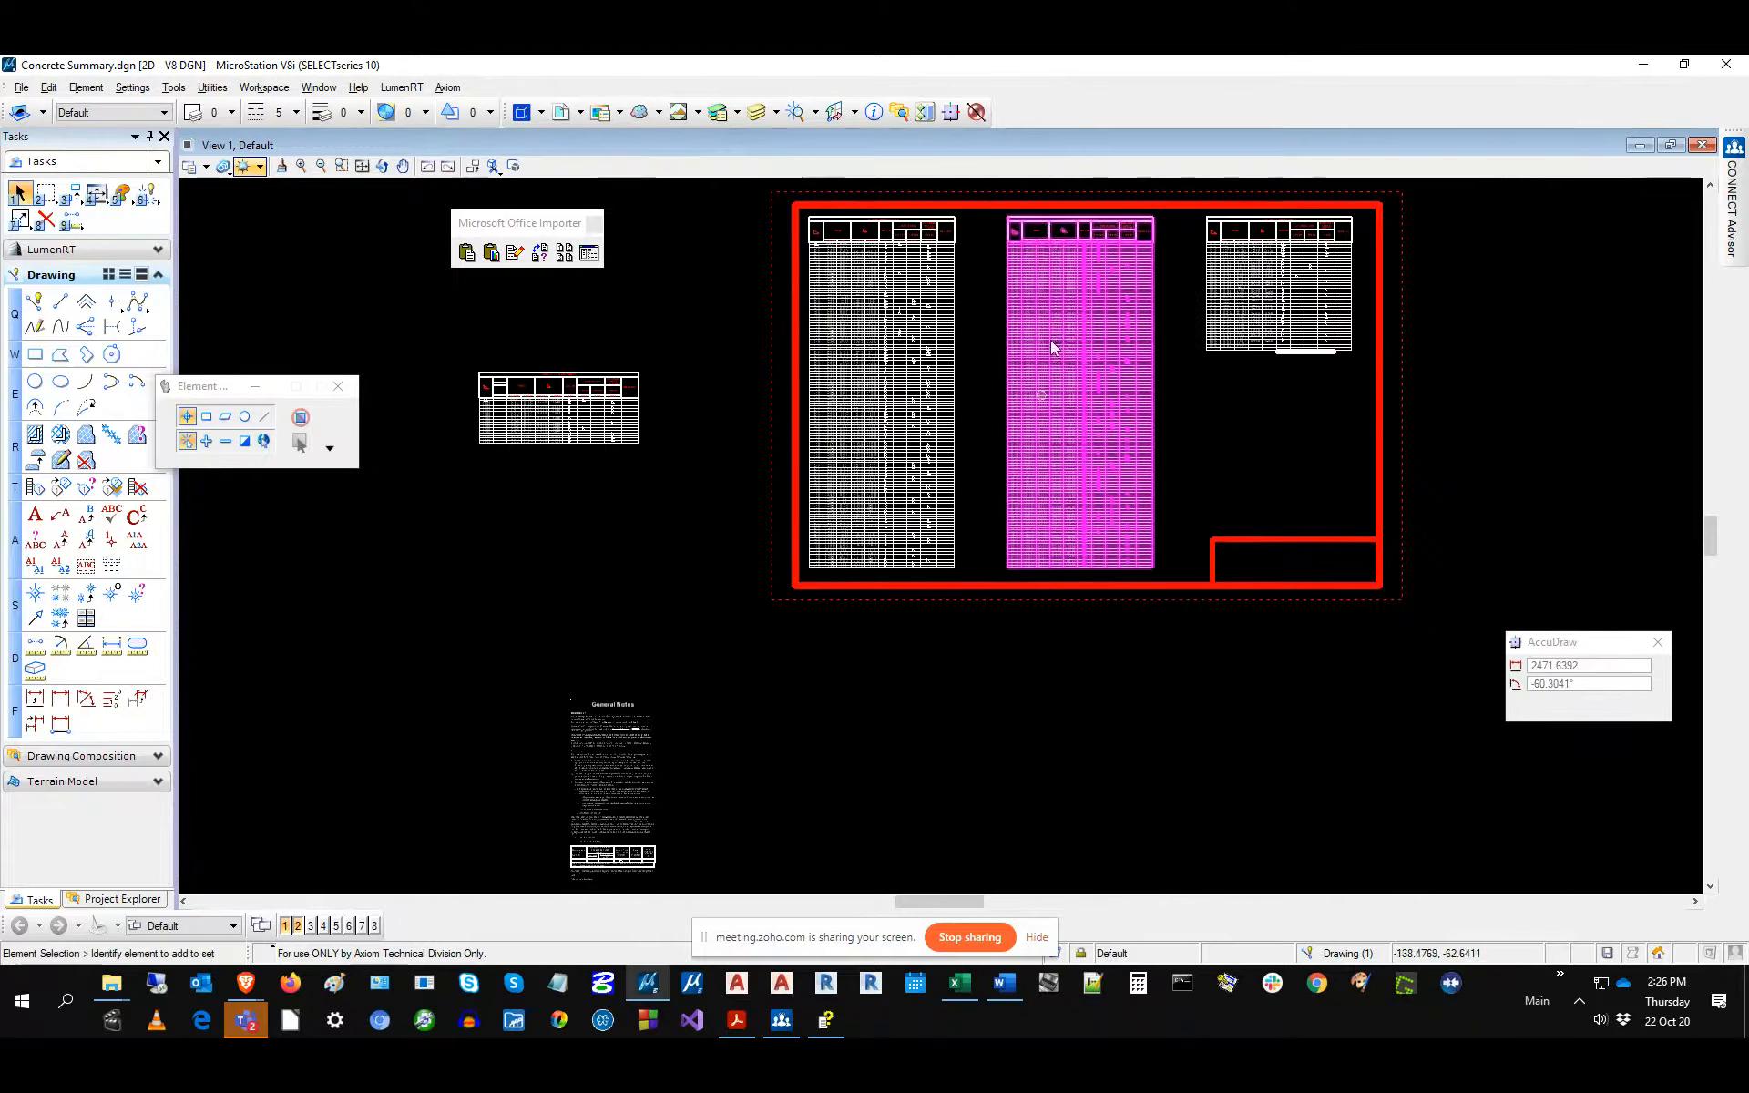
Examine the repeated header rows on the second and third columns of the split concrete summary table.
scroll(1042, 217, up, 4)
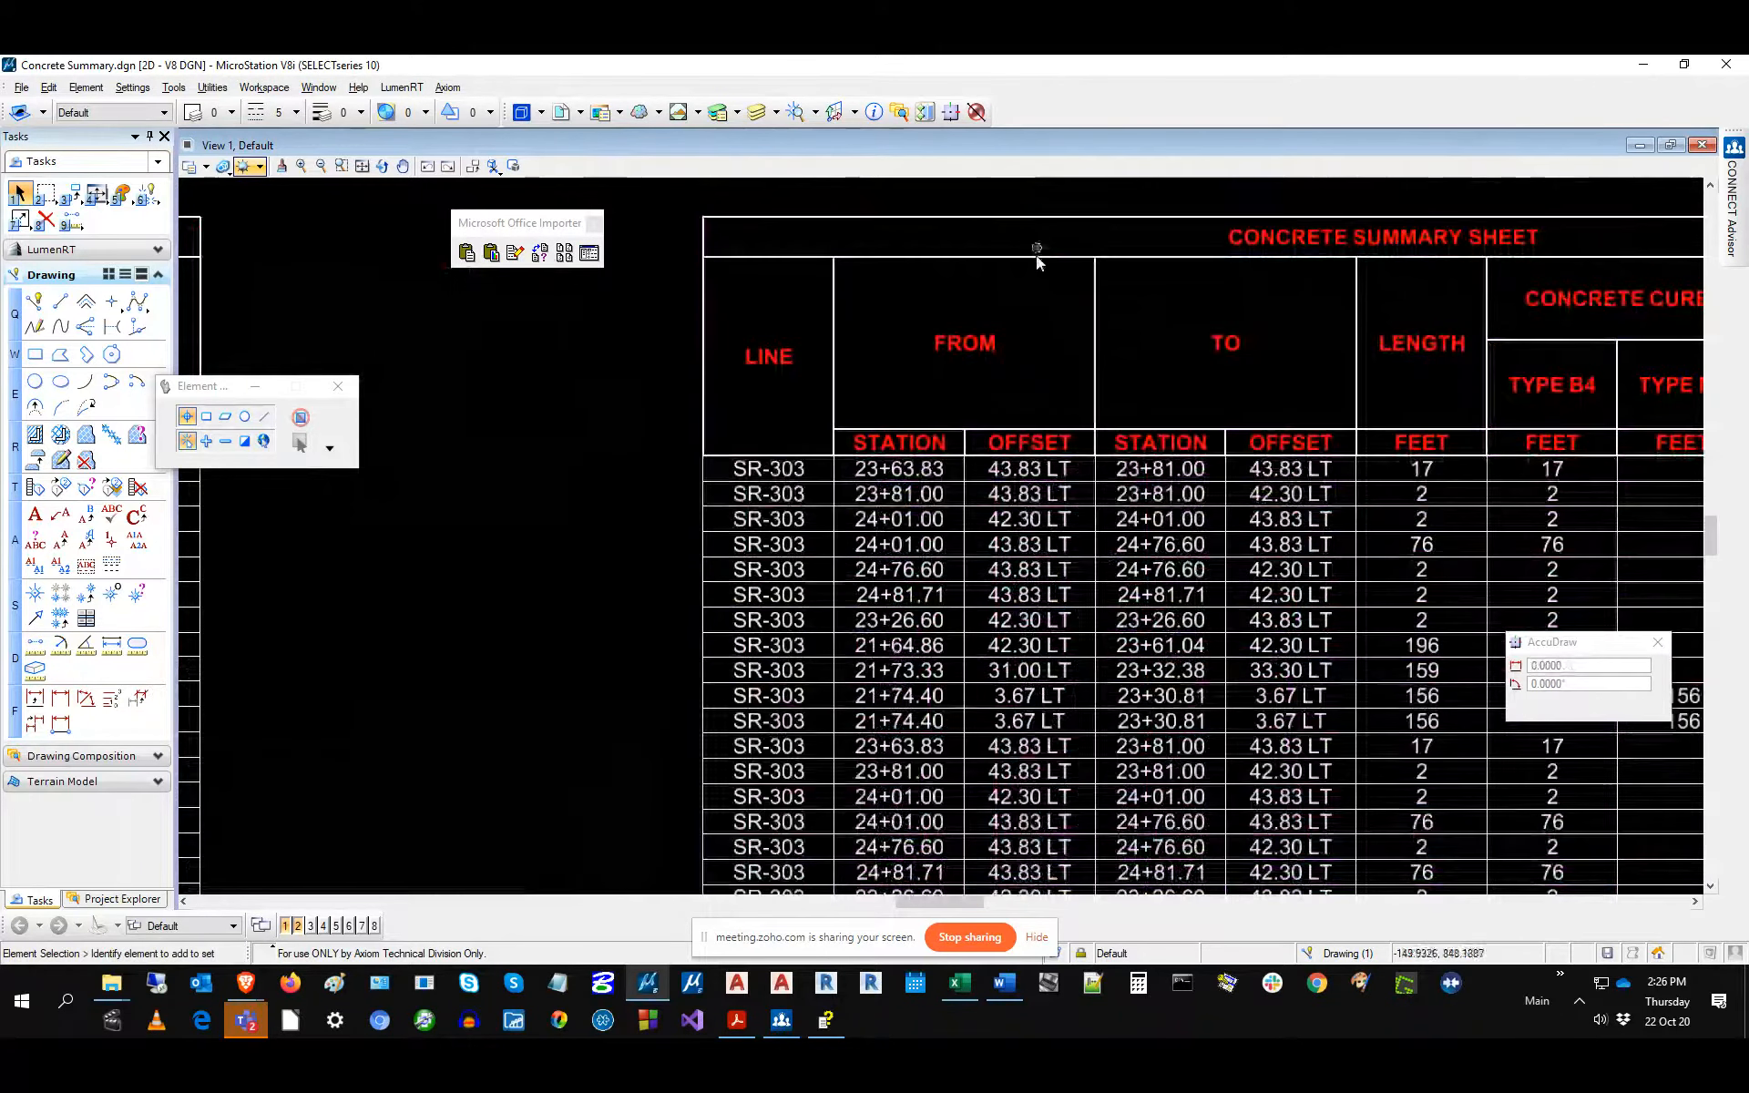
click(1695, 902)
click(1697, 903)
click(1697, 903)
click(1697, 903)
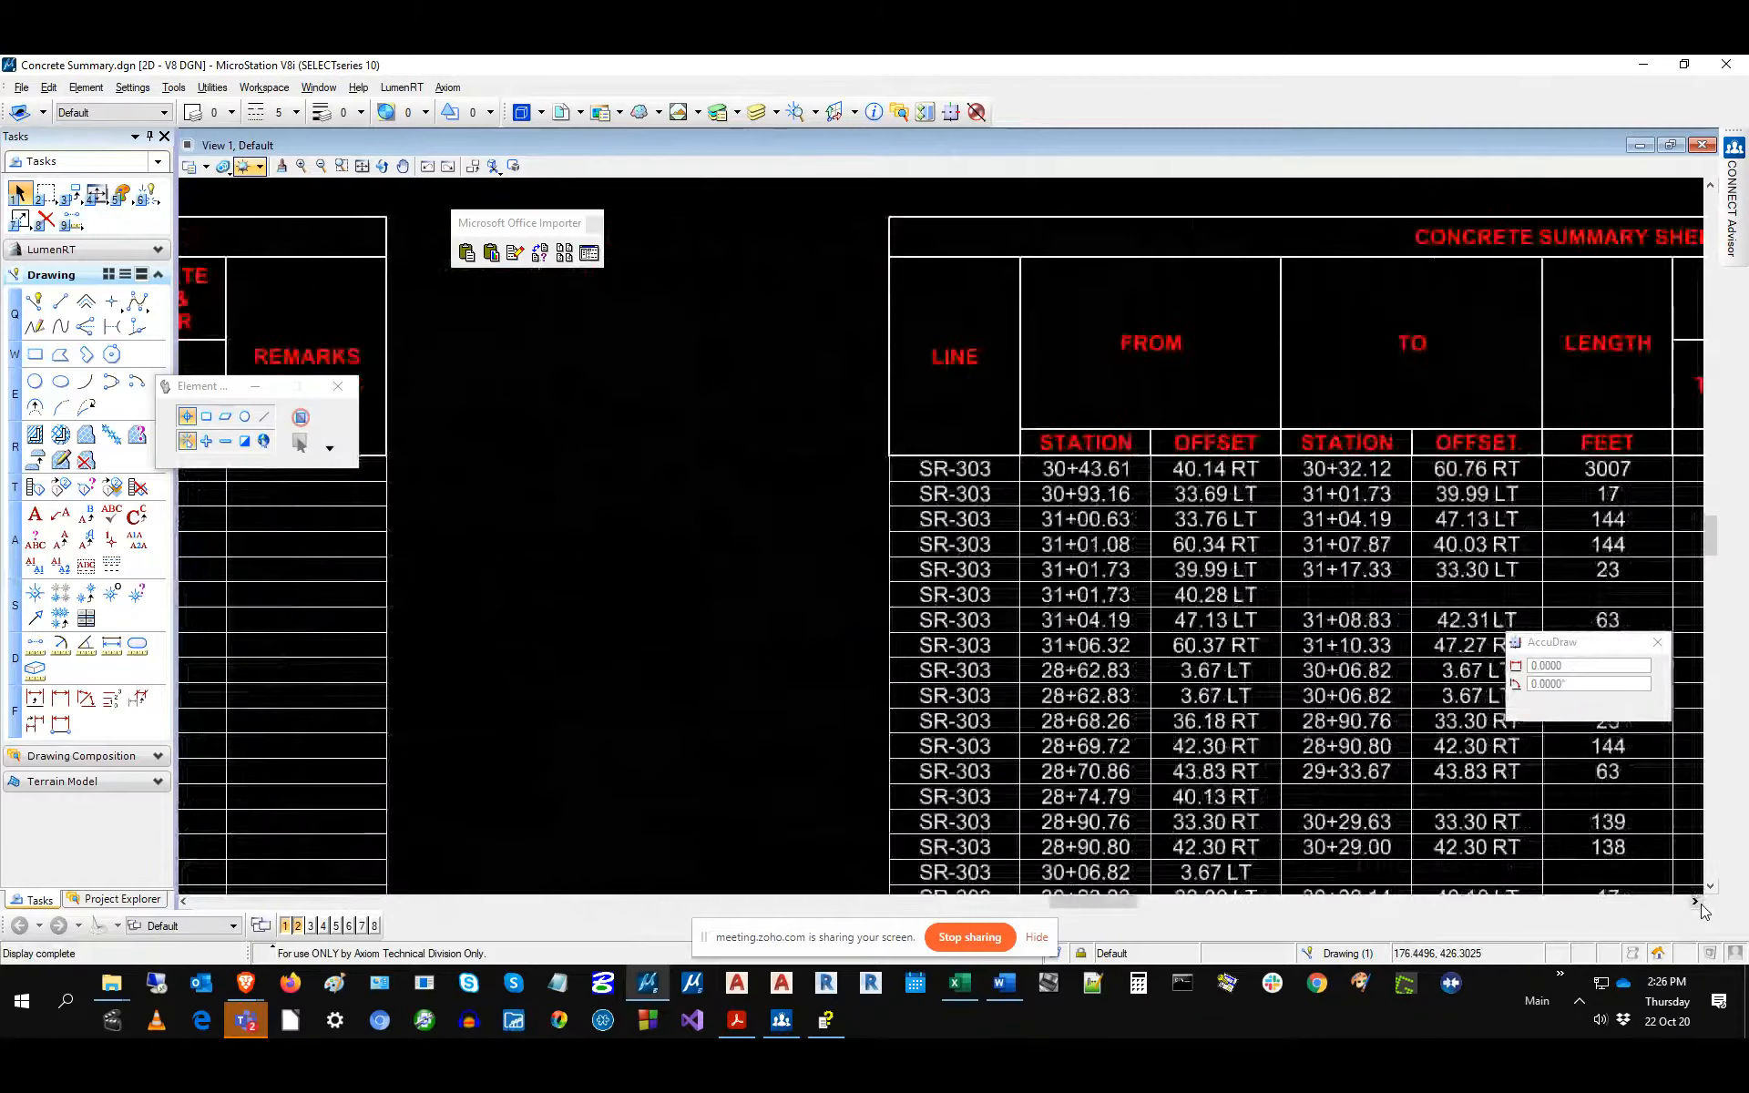
click(1697, 903)
click(1697, 903)
click(1697, 903)
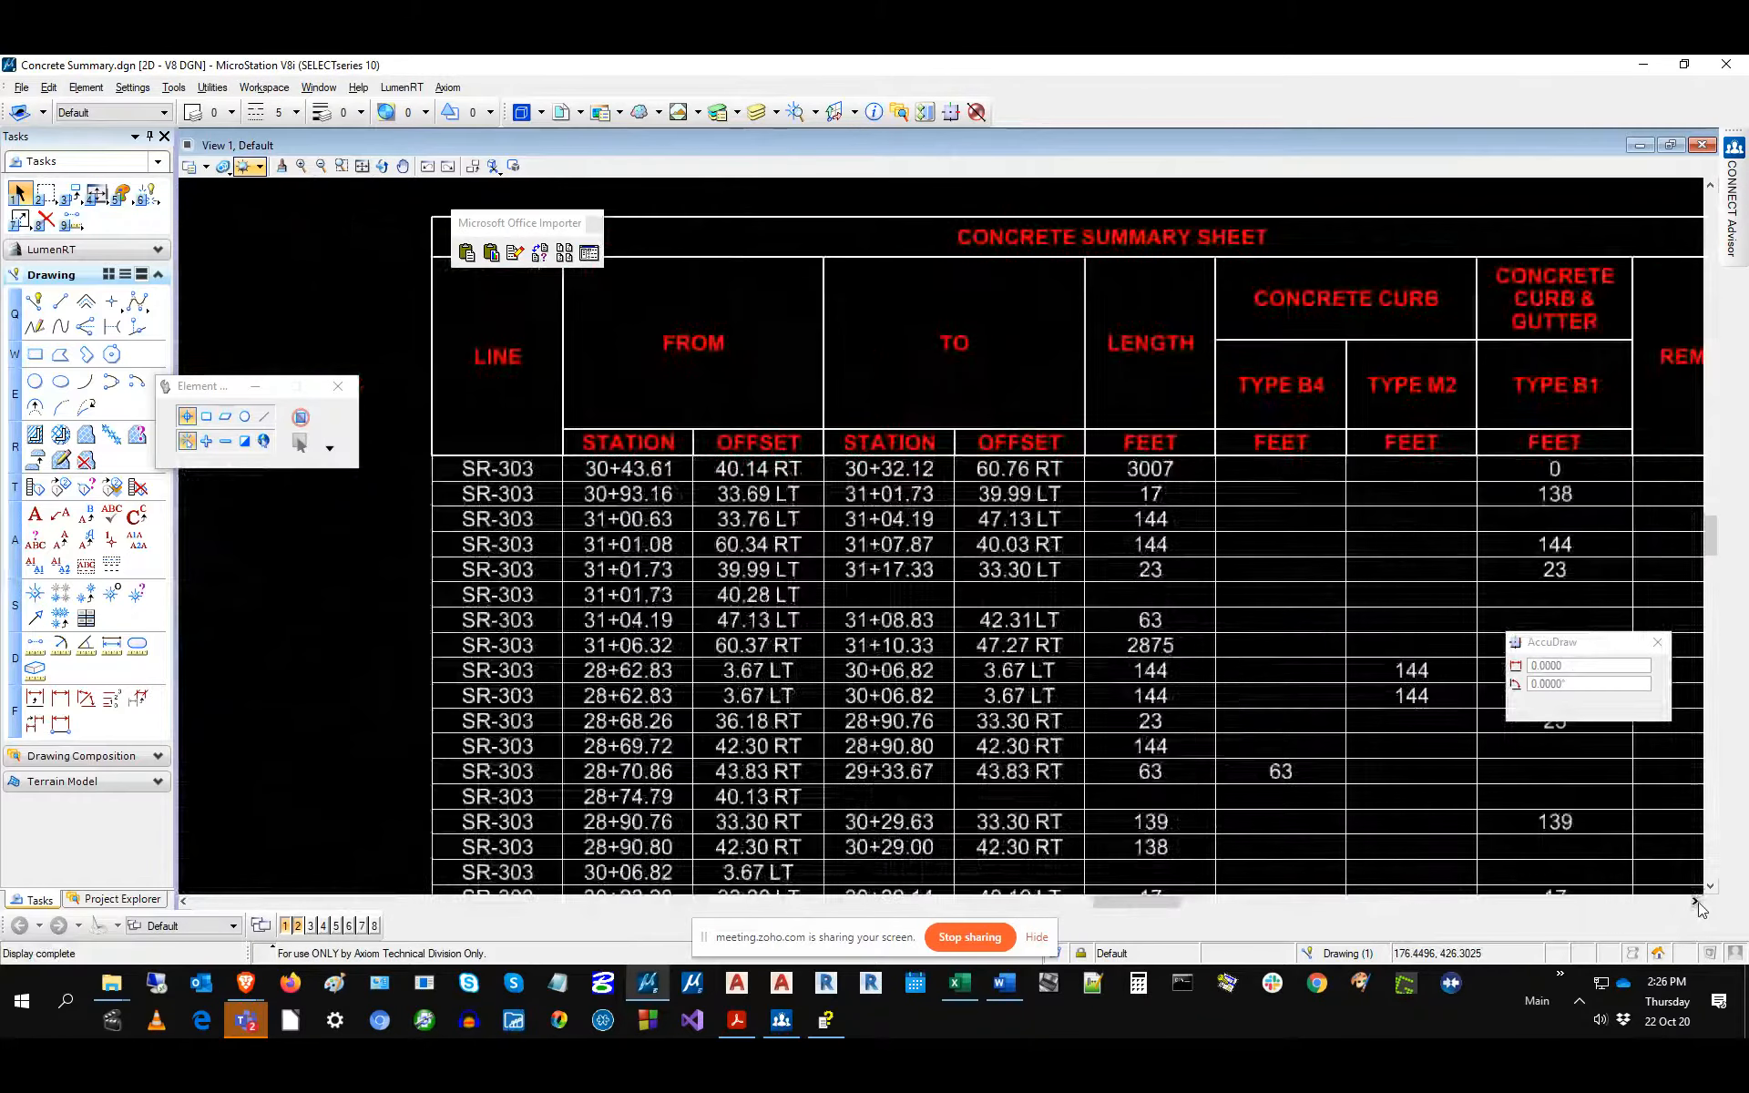
click(362, 166)
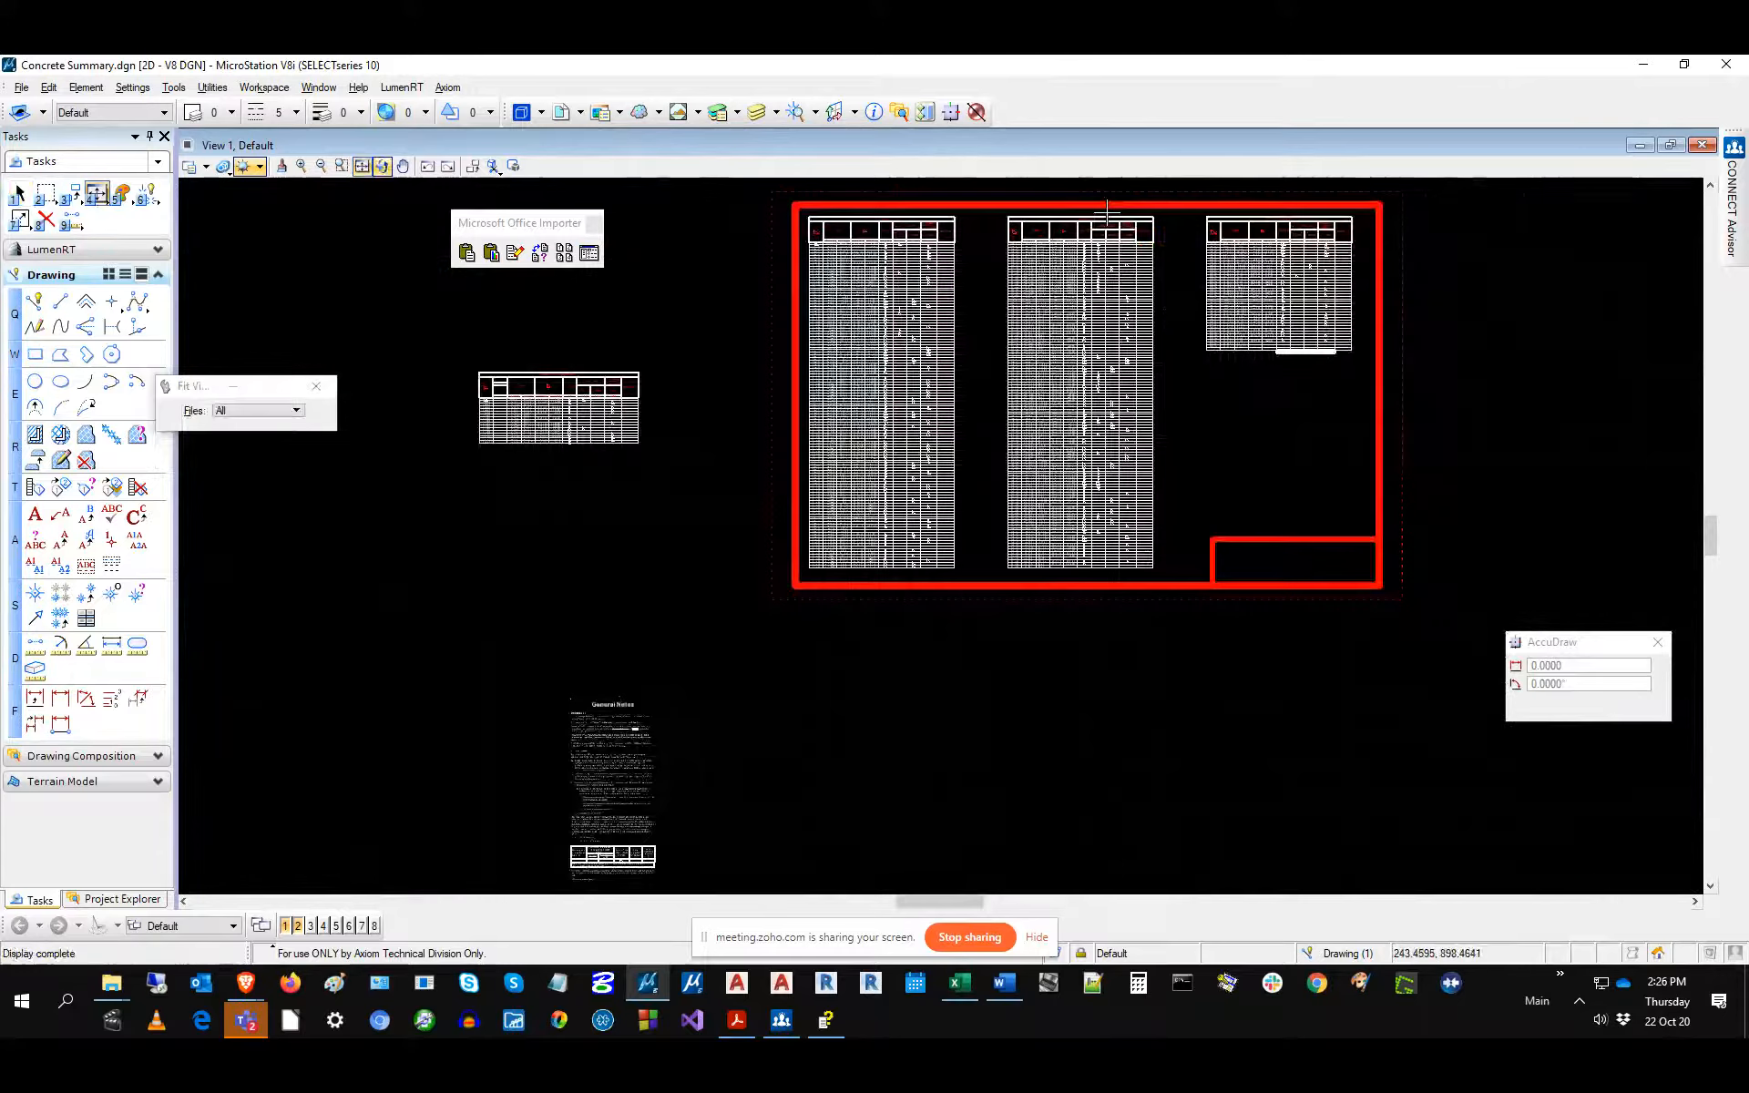
Move the second column of the concrete summary table close beside the first column, keeping their top edges roughly level.
scroll(1099, 206, up, 2)
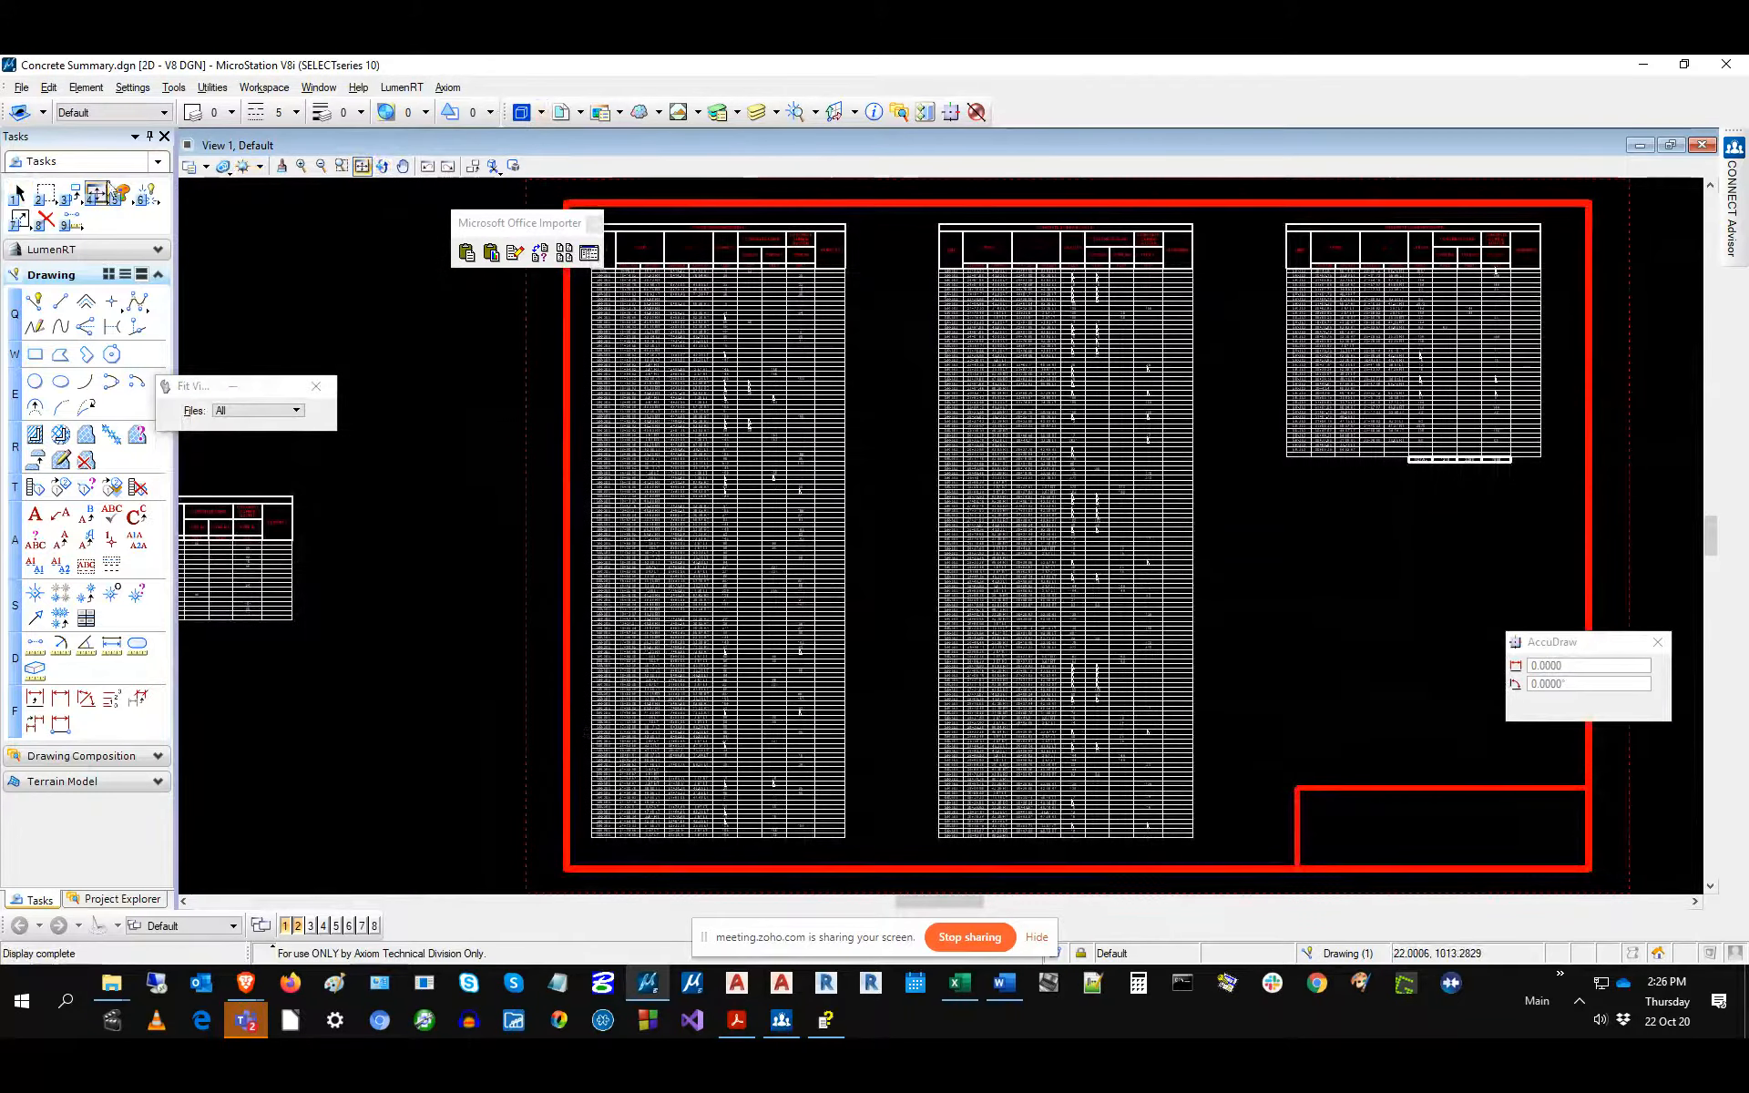
click(18, 195)
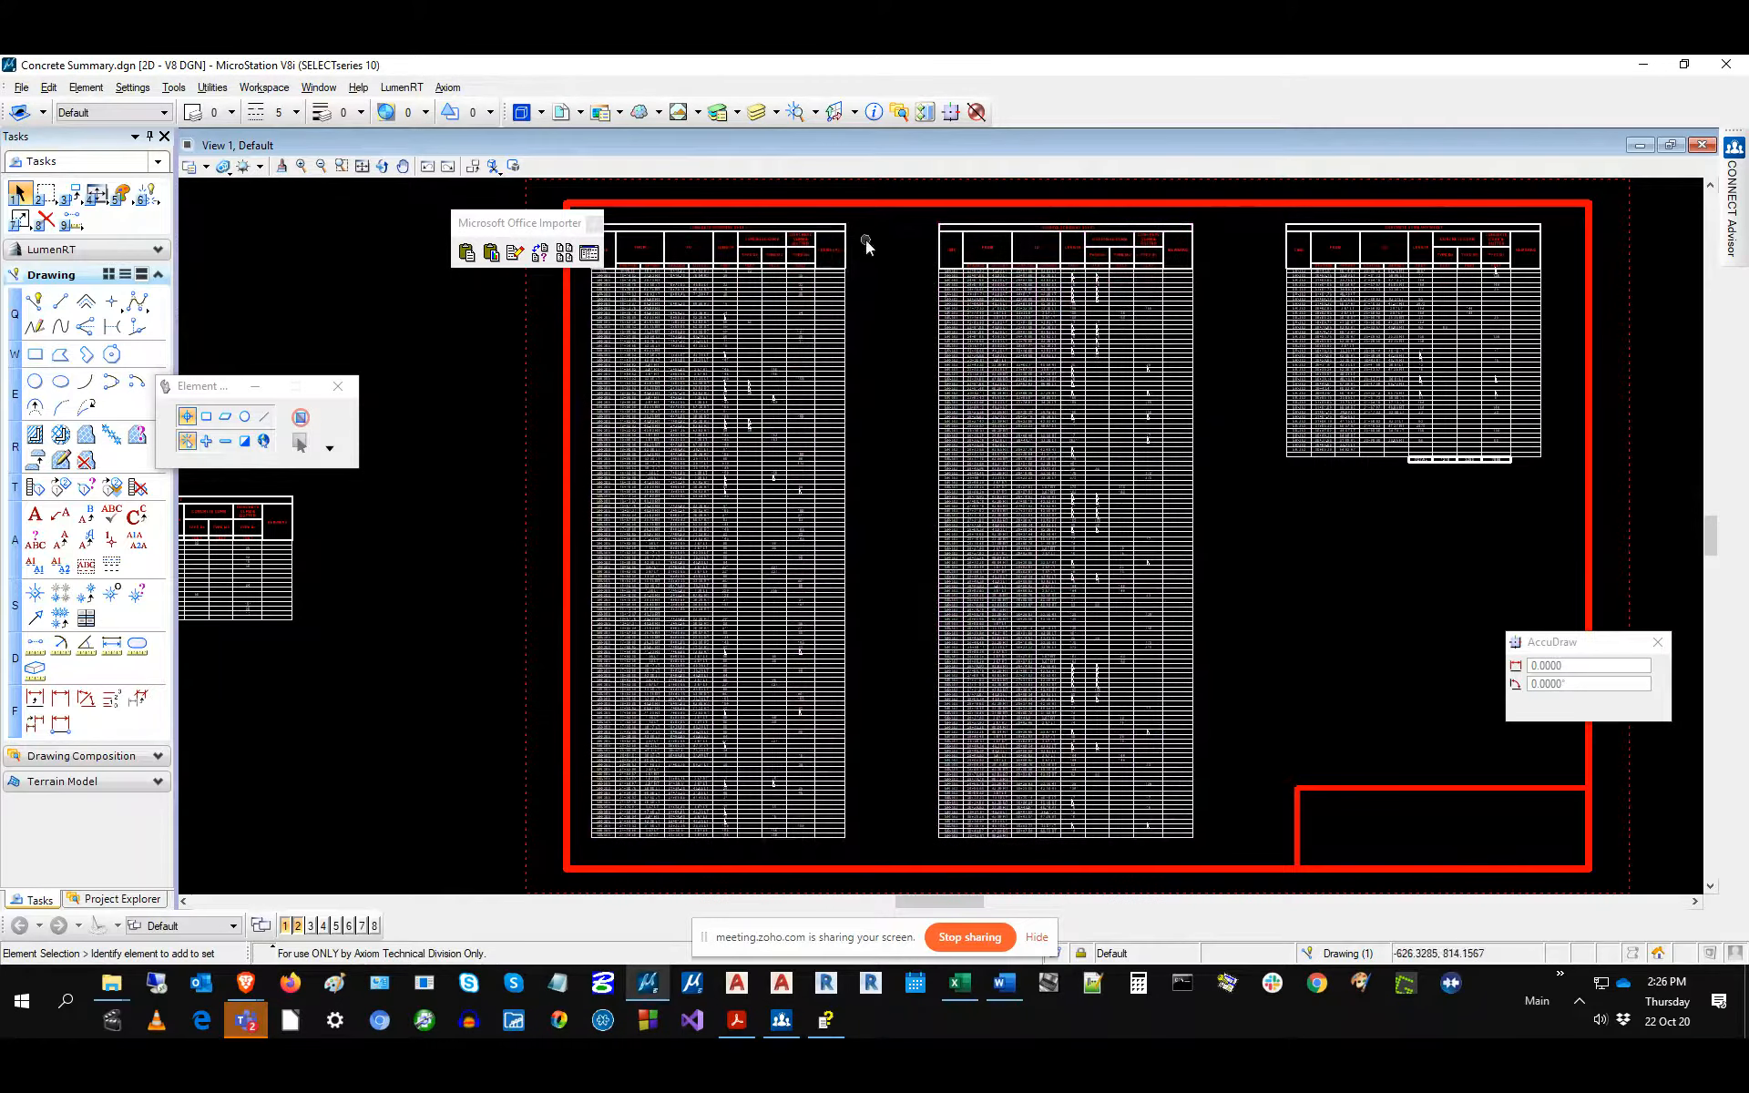
scroll(867, 237, up, 5)
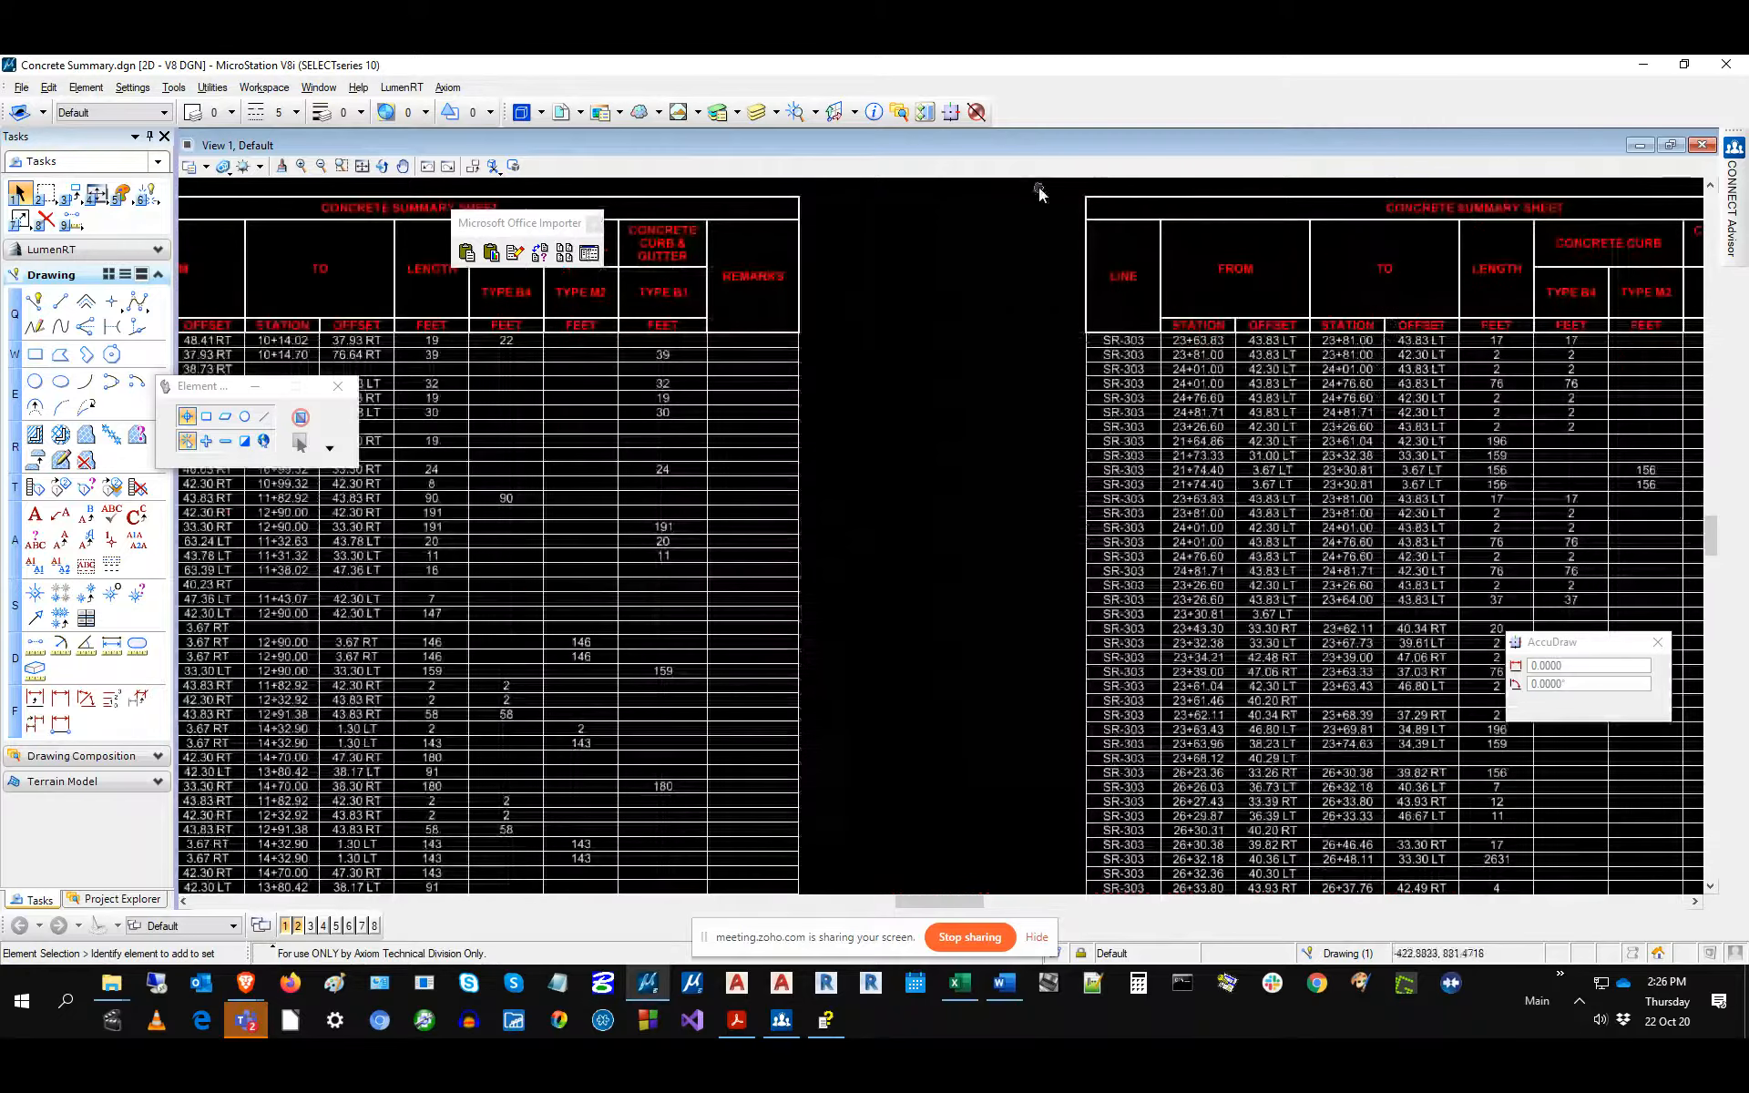
click(1111, 207)
drag(1111, 208, 859, 205)
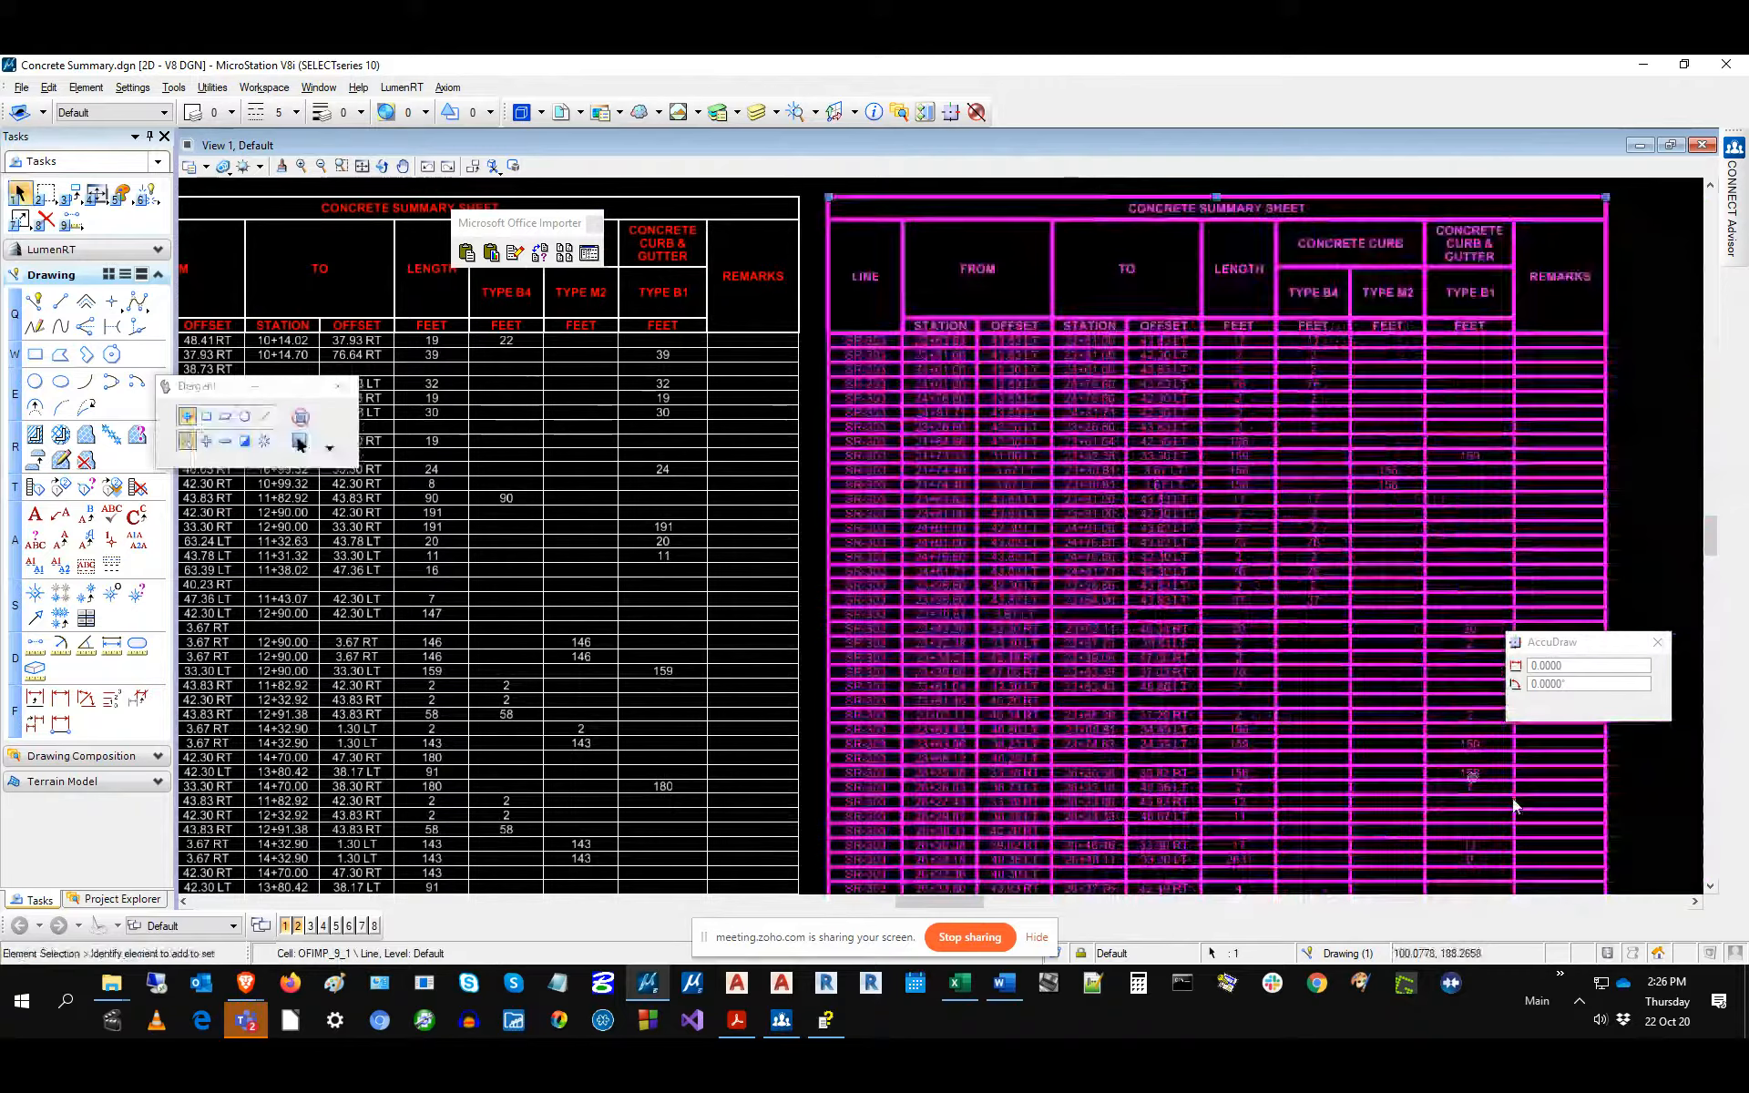
Move the third column of the concrete summary table close beside the second column and check the arrangement within the sheet border.
click(1694, 902)
click(1694, 902)
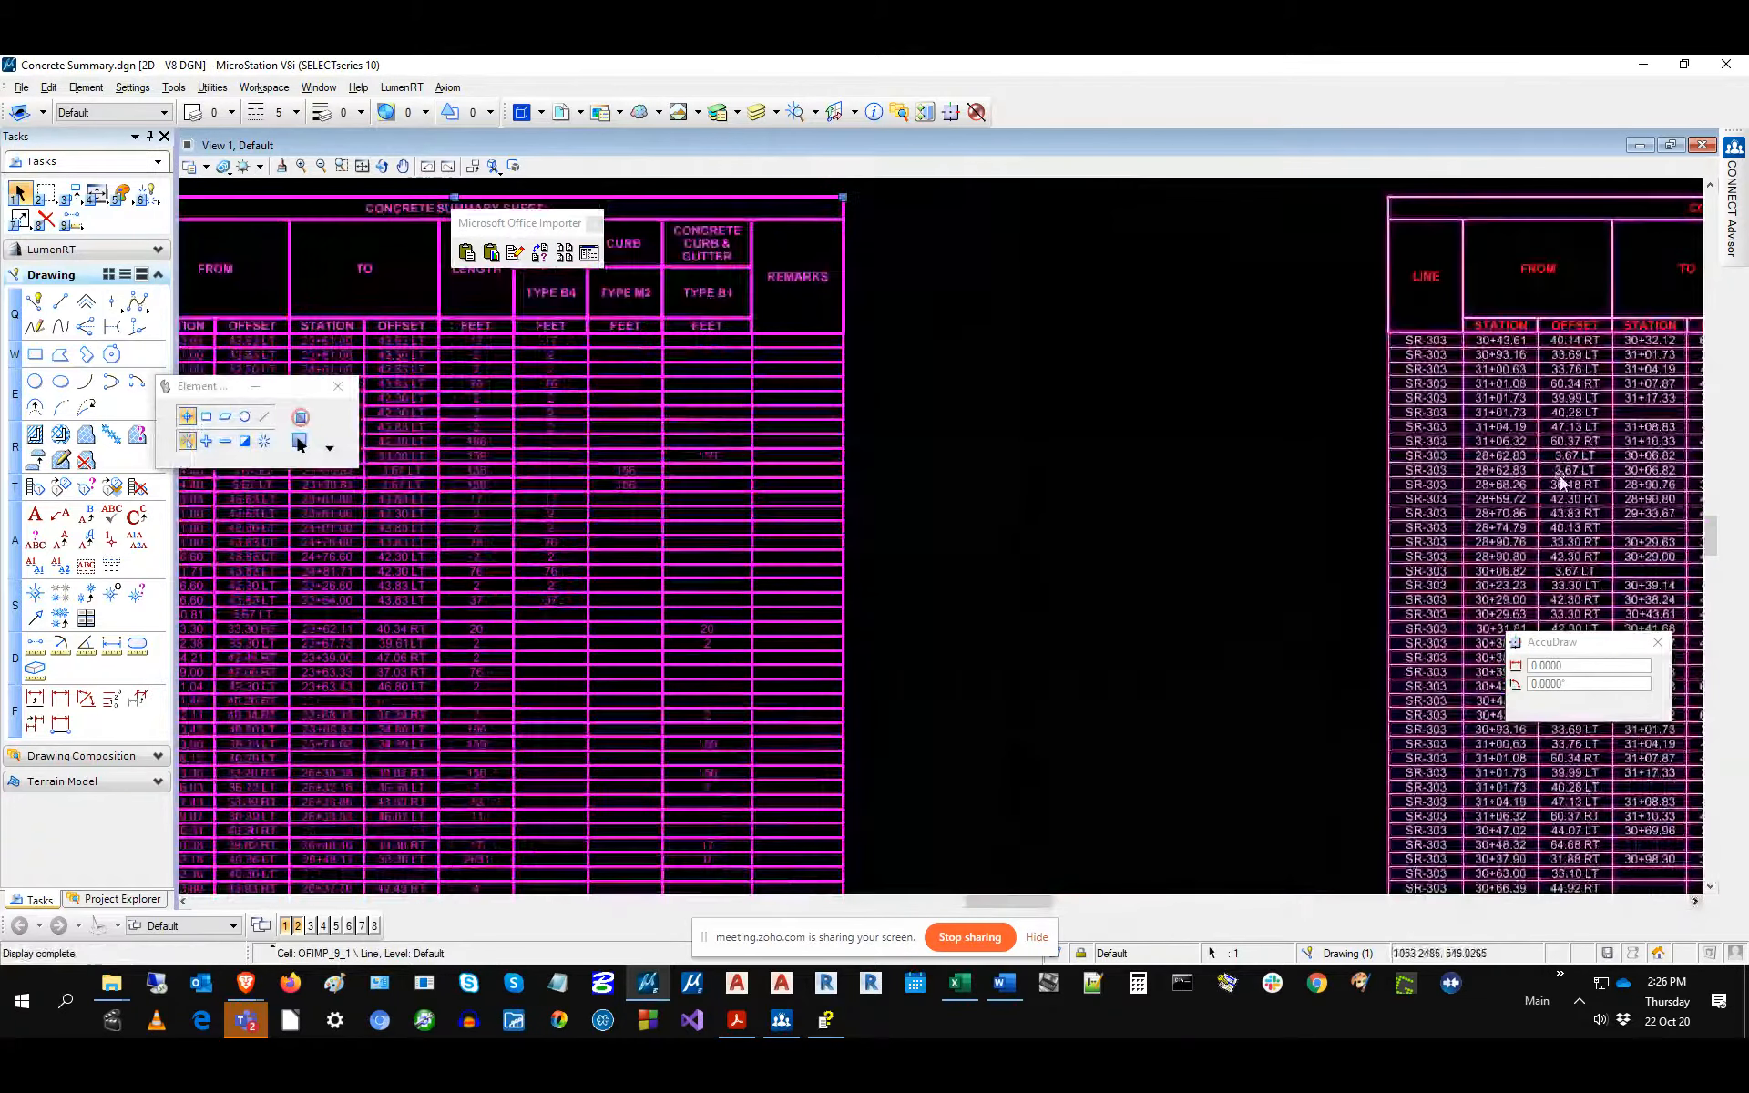
drag(1481, 205, 960, 199)
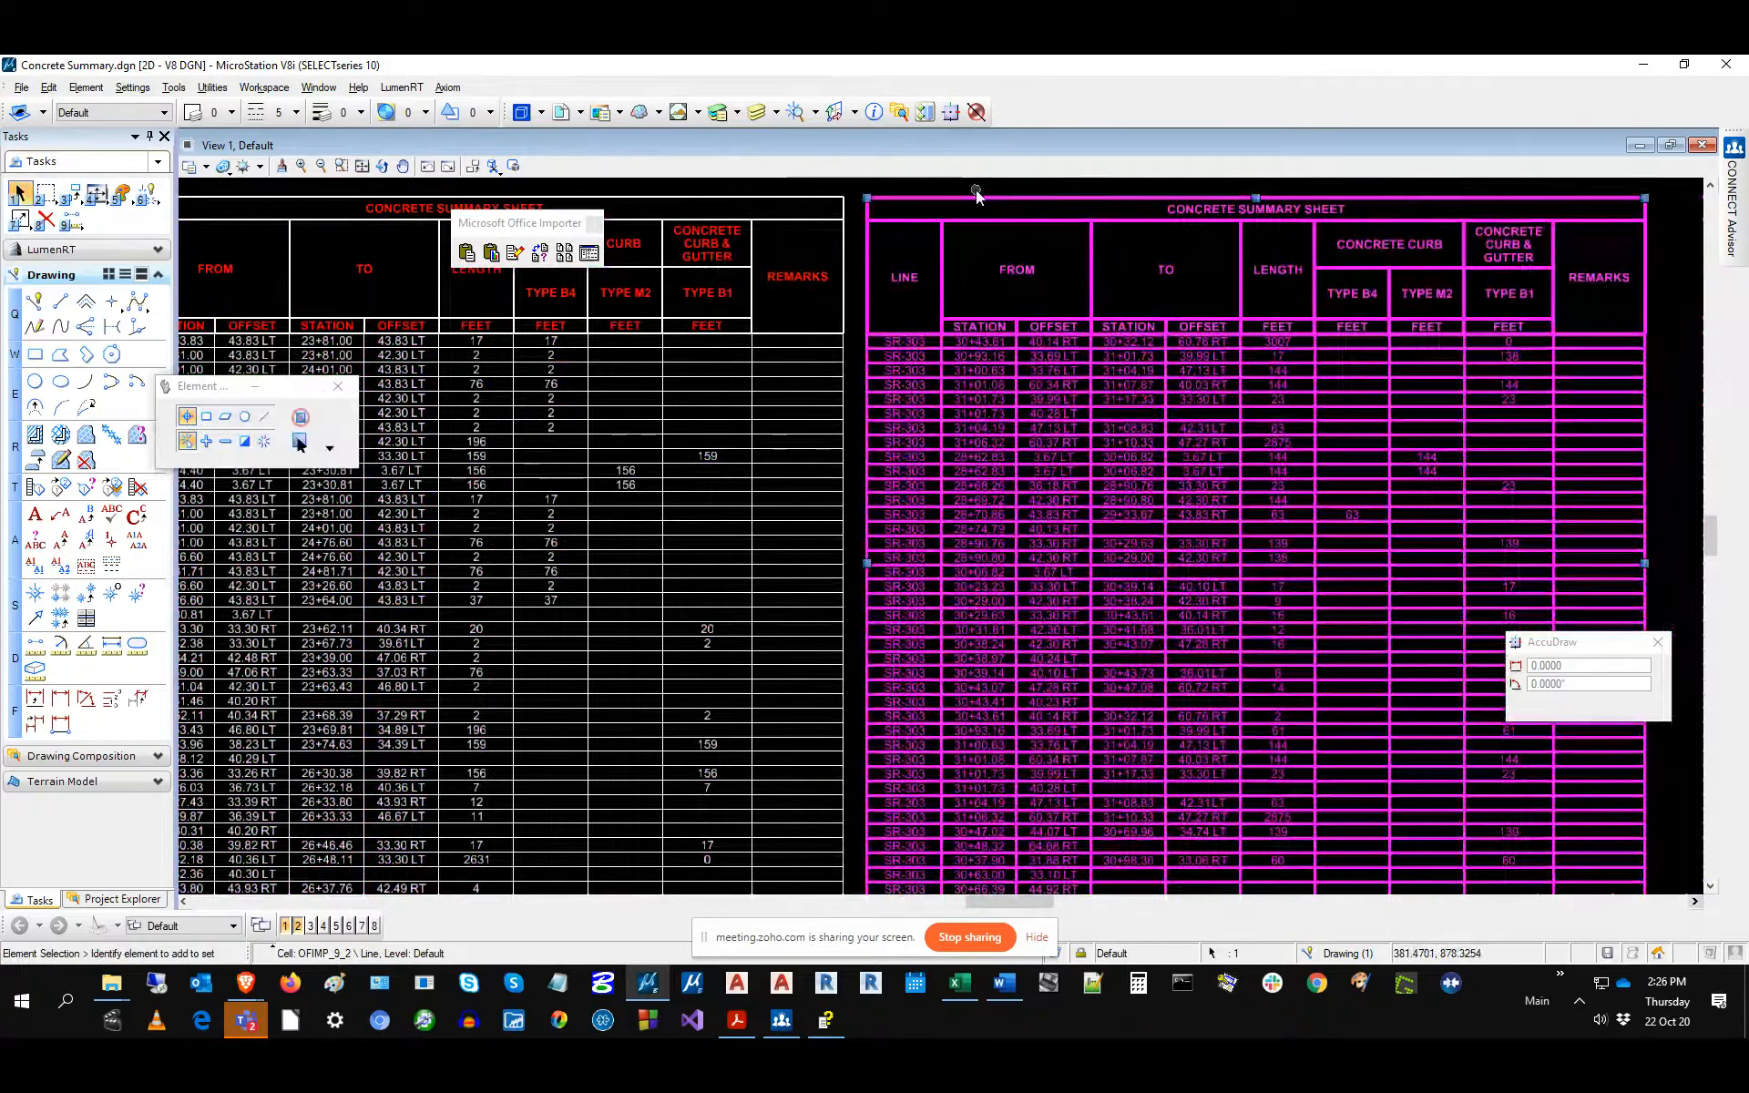
click(976, 190)
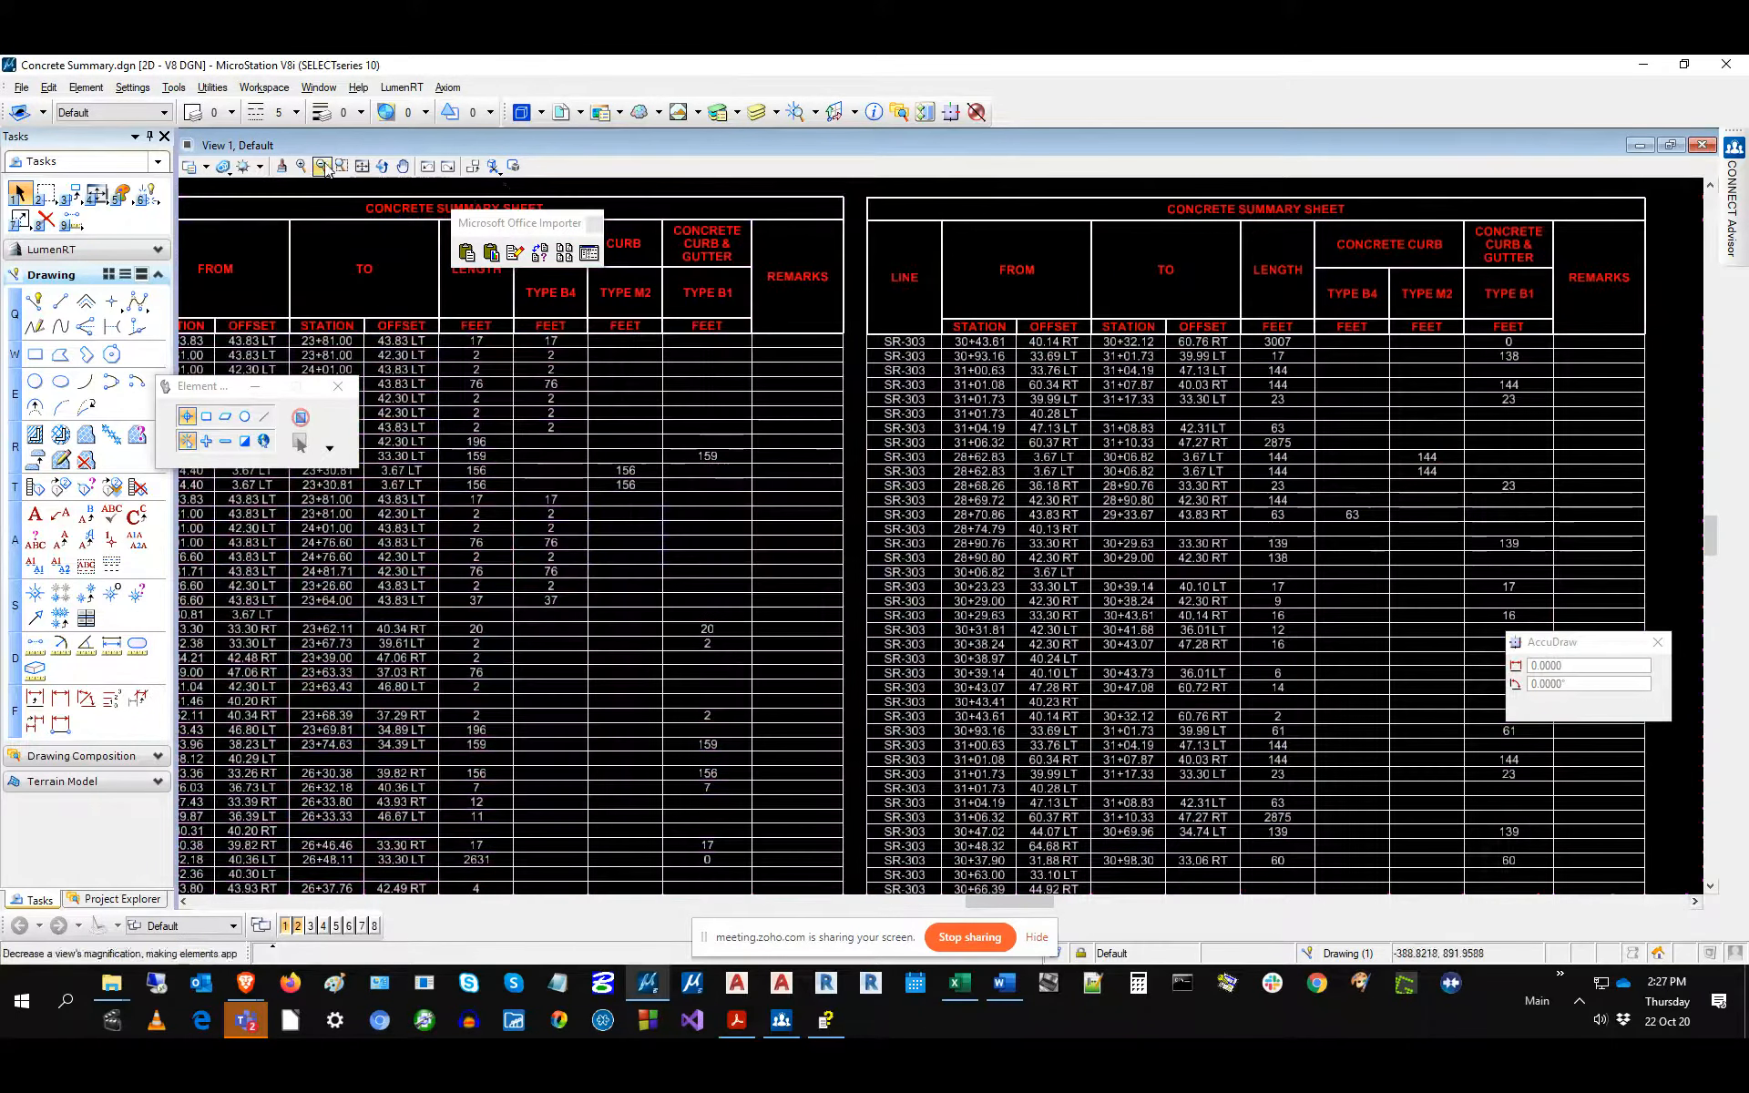
click(362, 166)
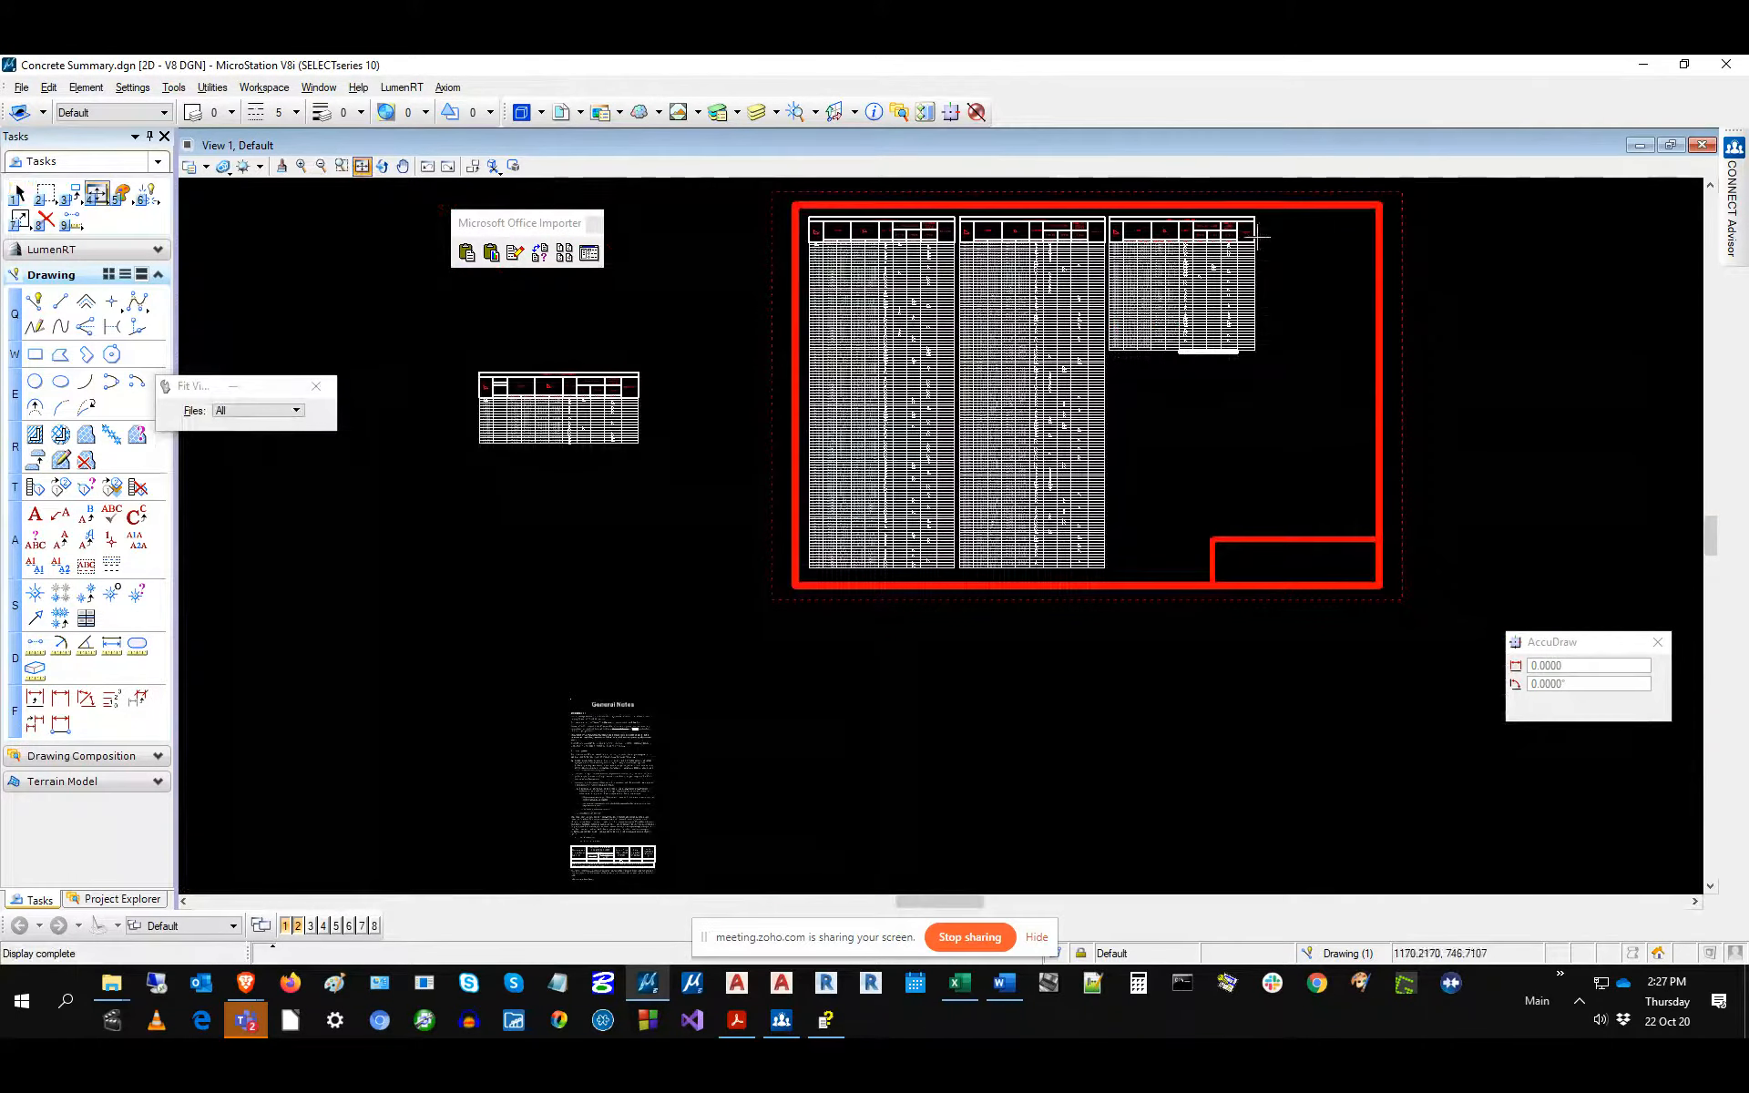
scroll(1257, 235, up, 2)
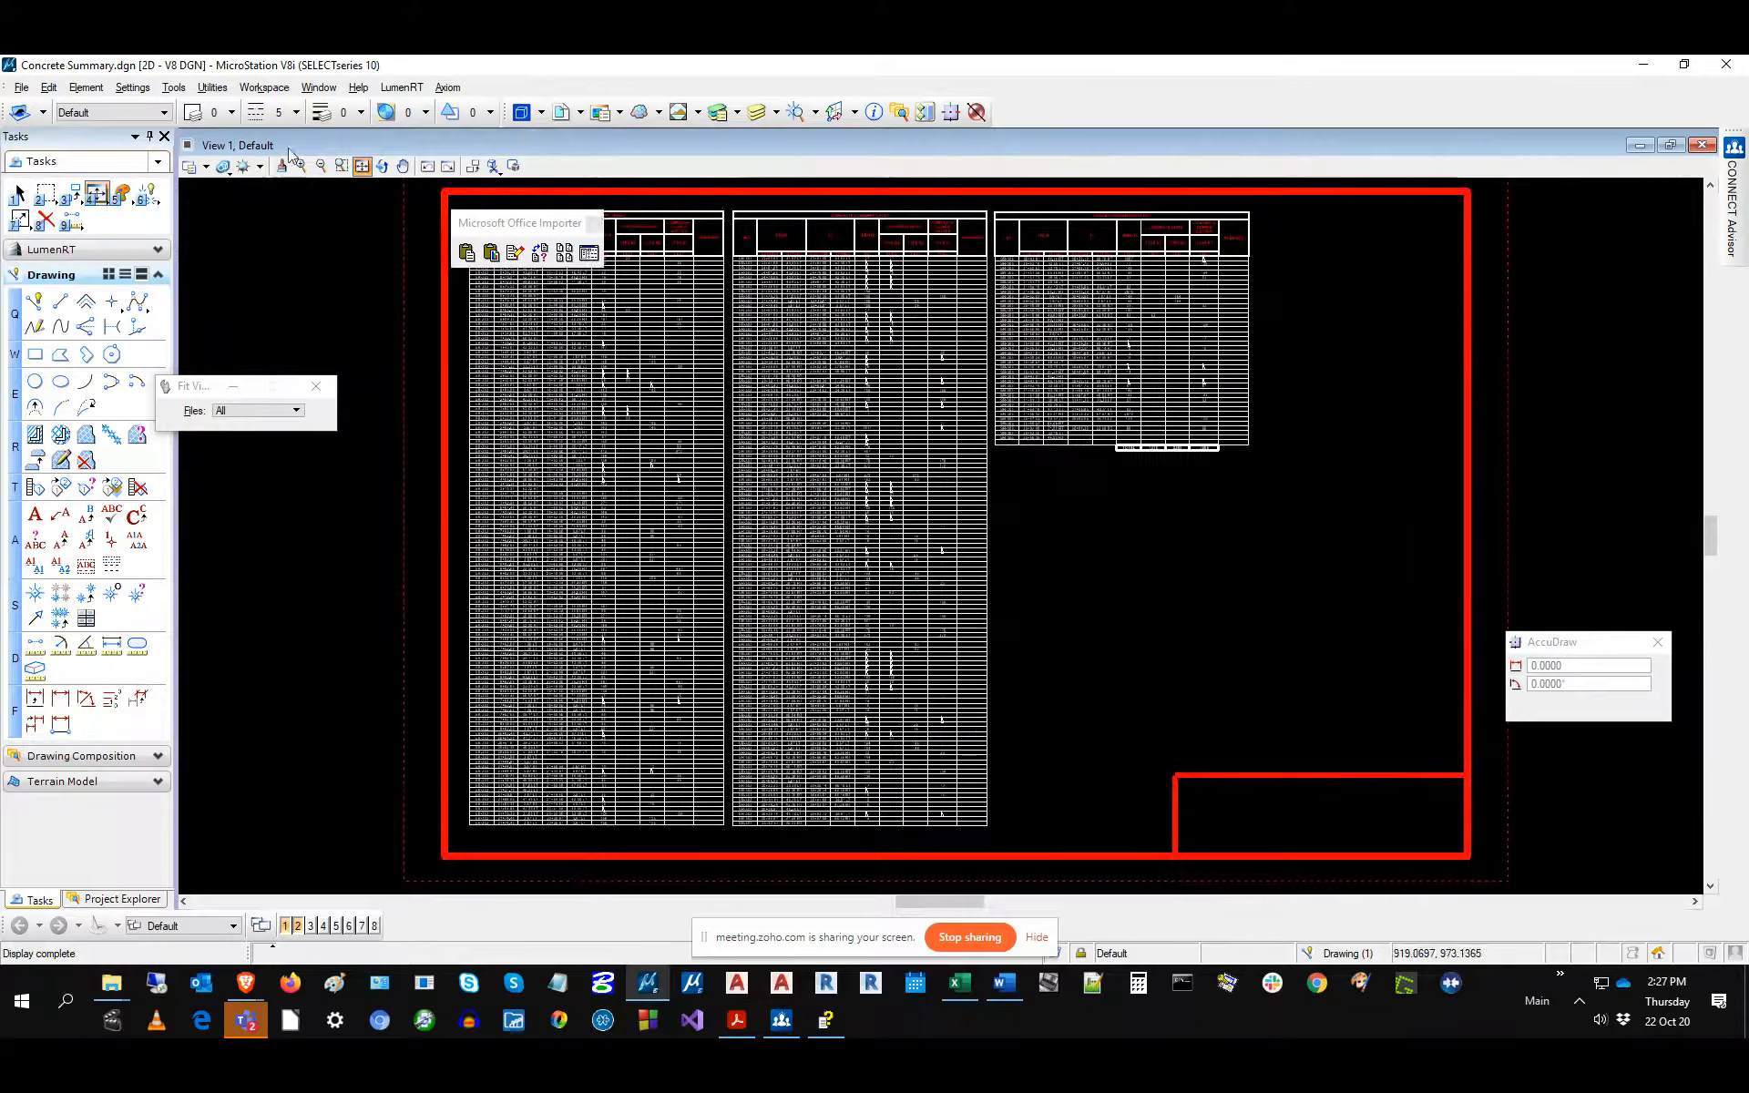
click(18, 194)
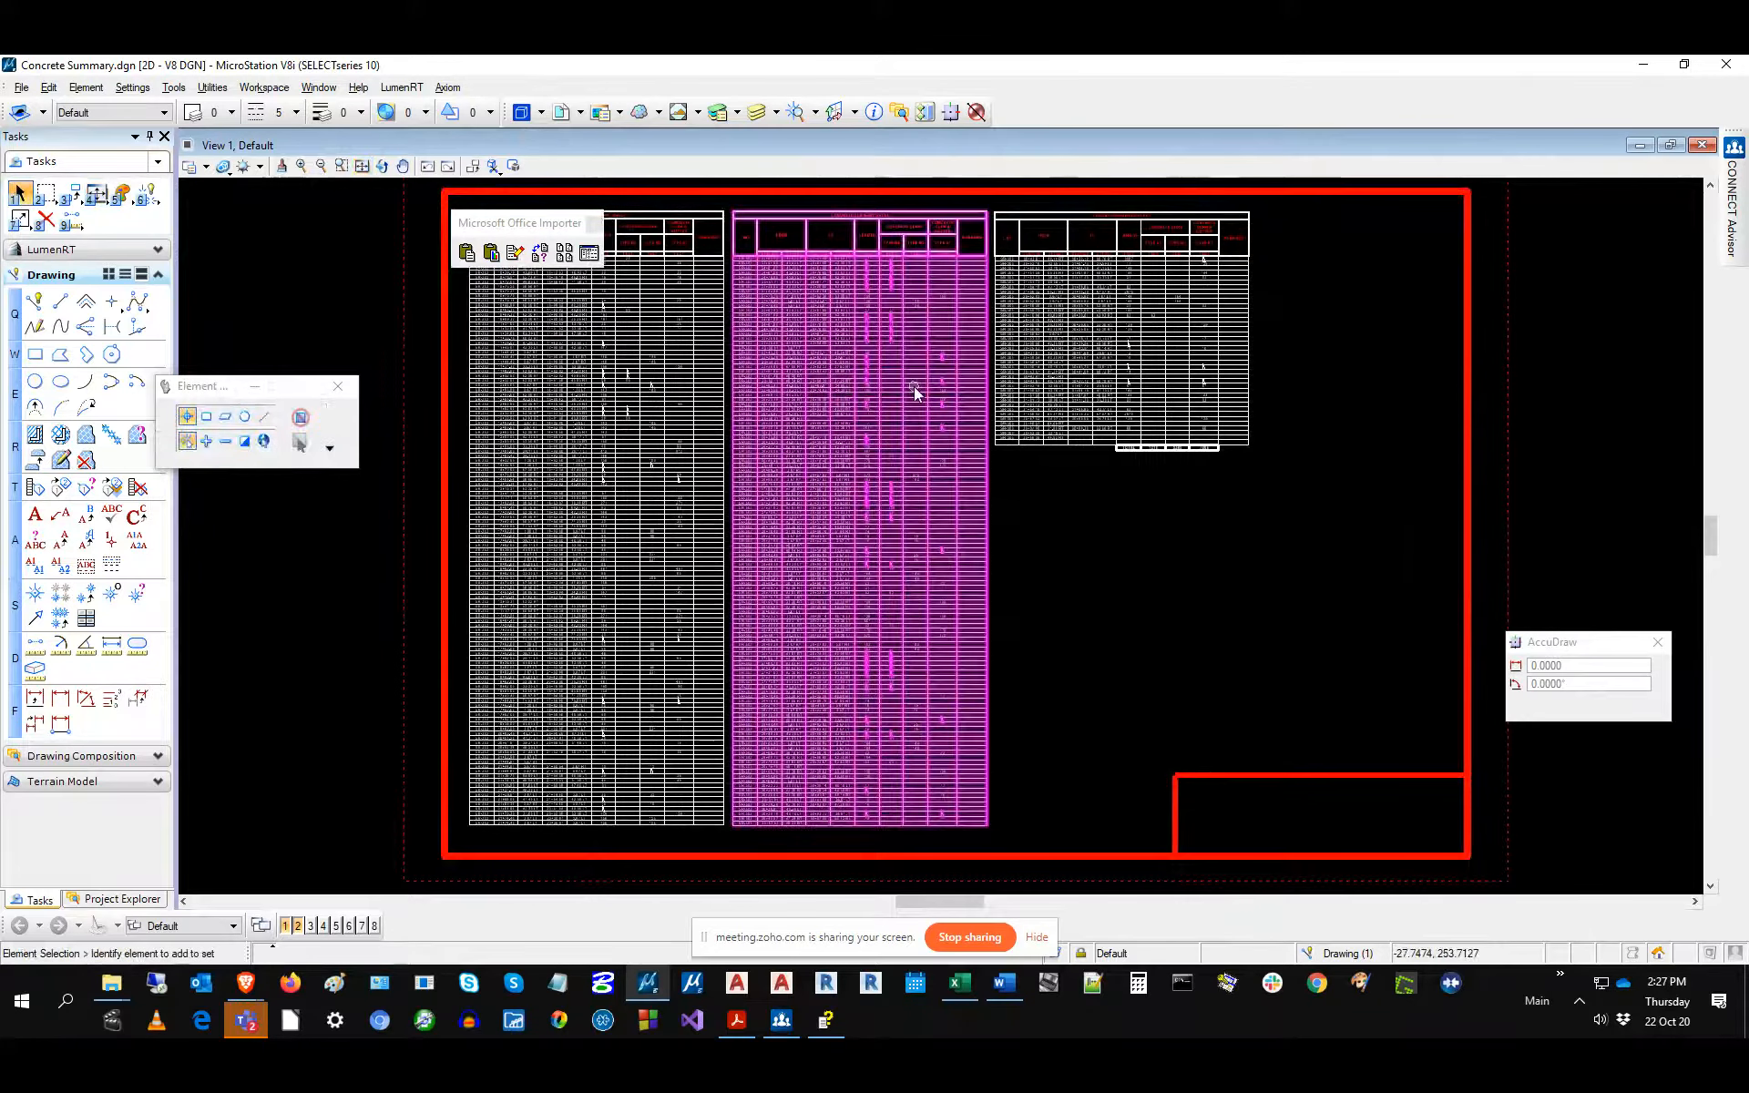
click(1201, 352)
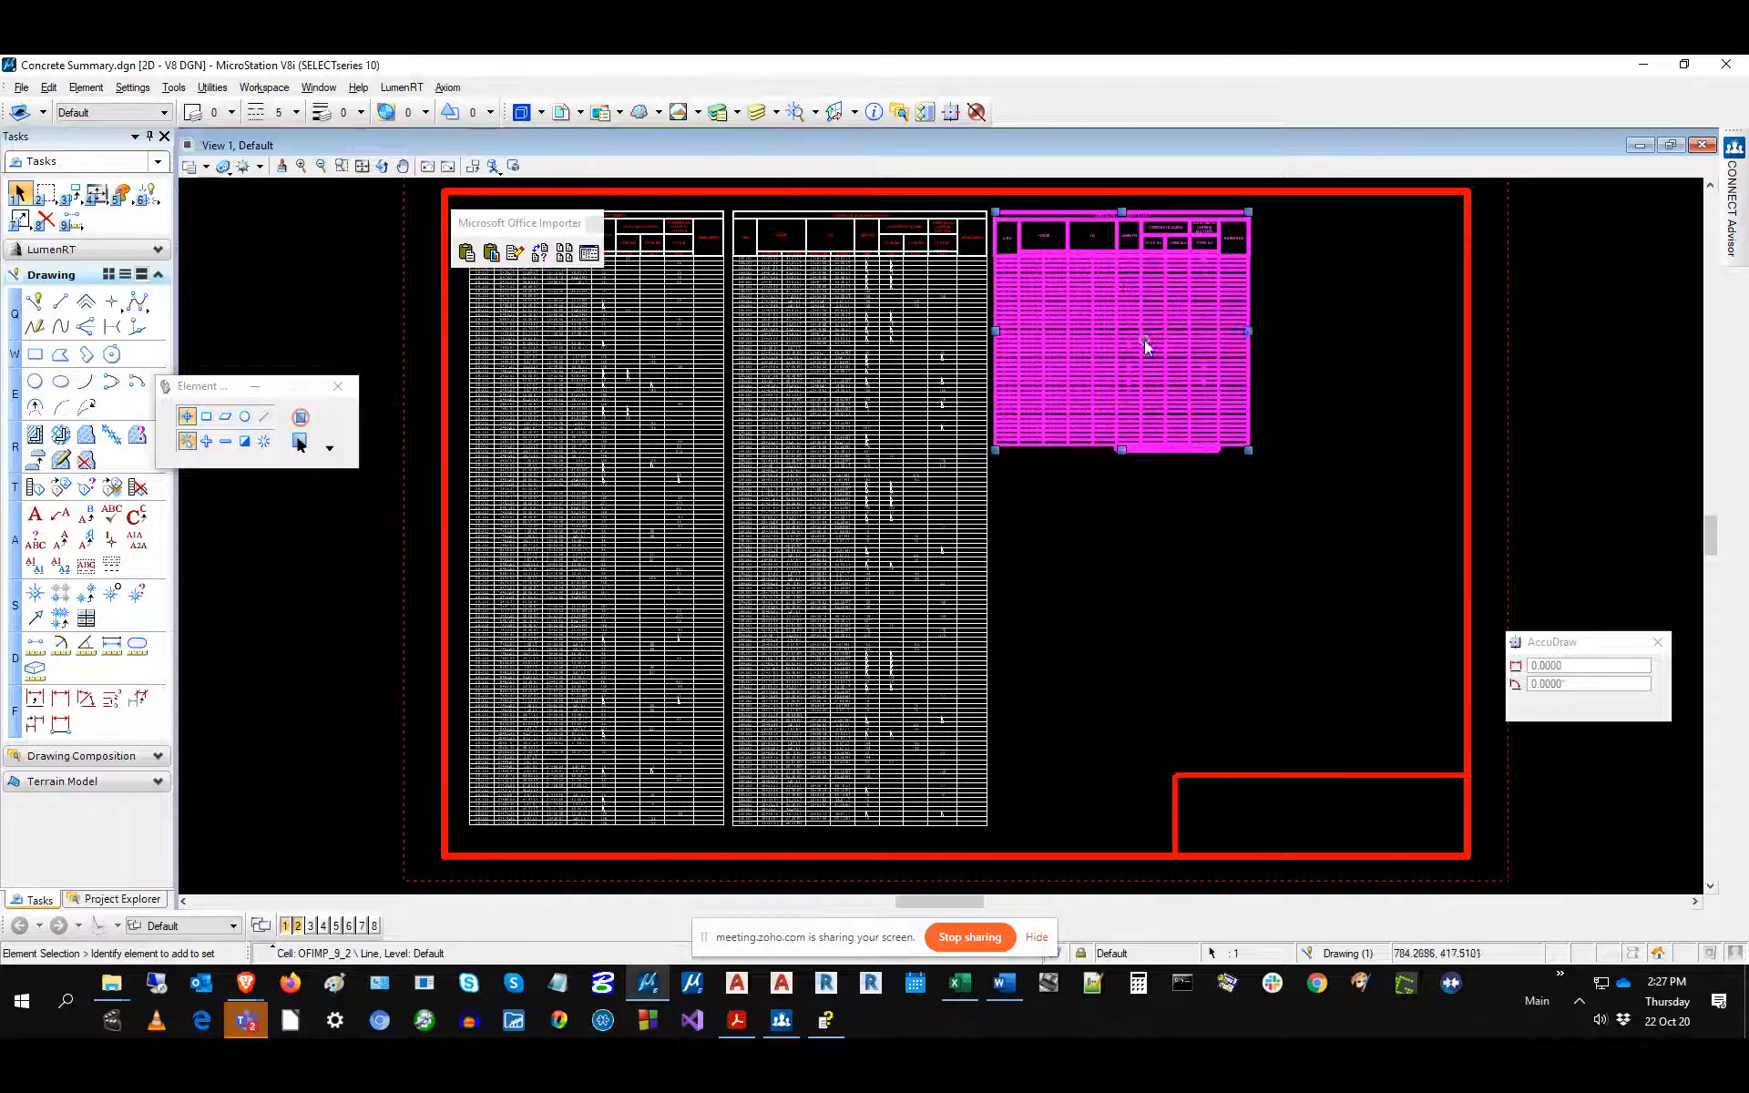
Switch to the General Notes document in Word, remove the empty paragraph below "Add the new data here.", and save the document.
click(1717, 852)
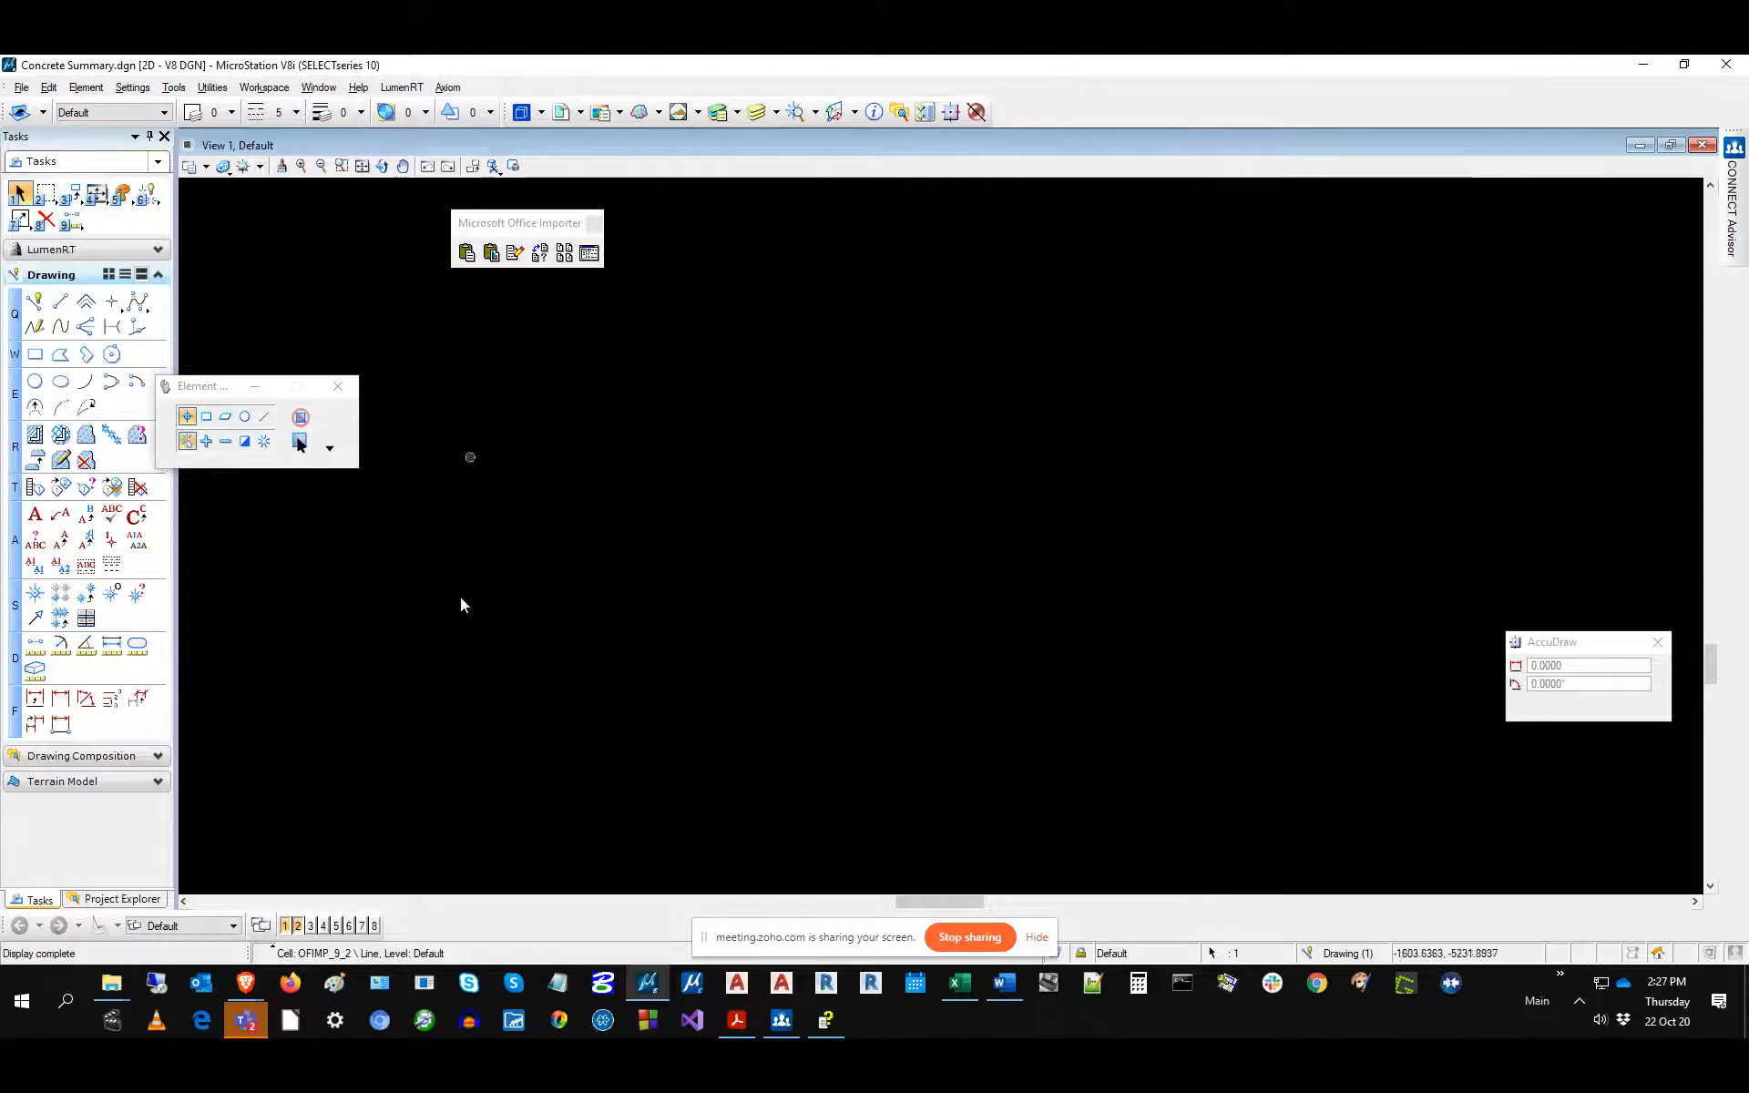
click(1004, 984)
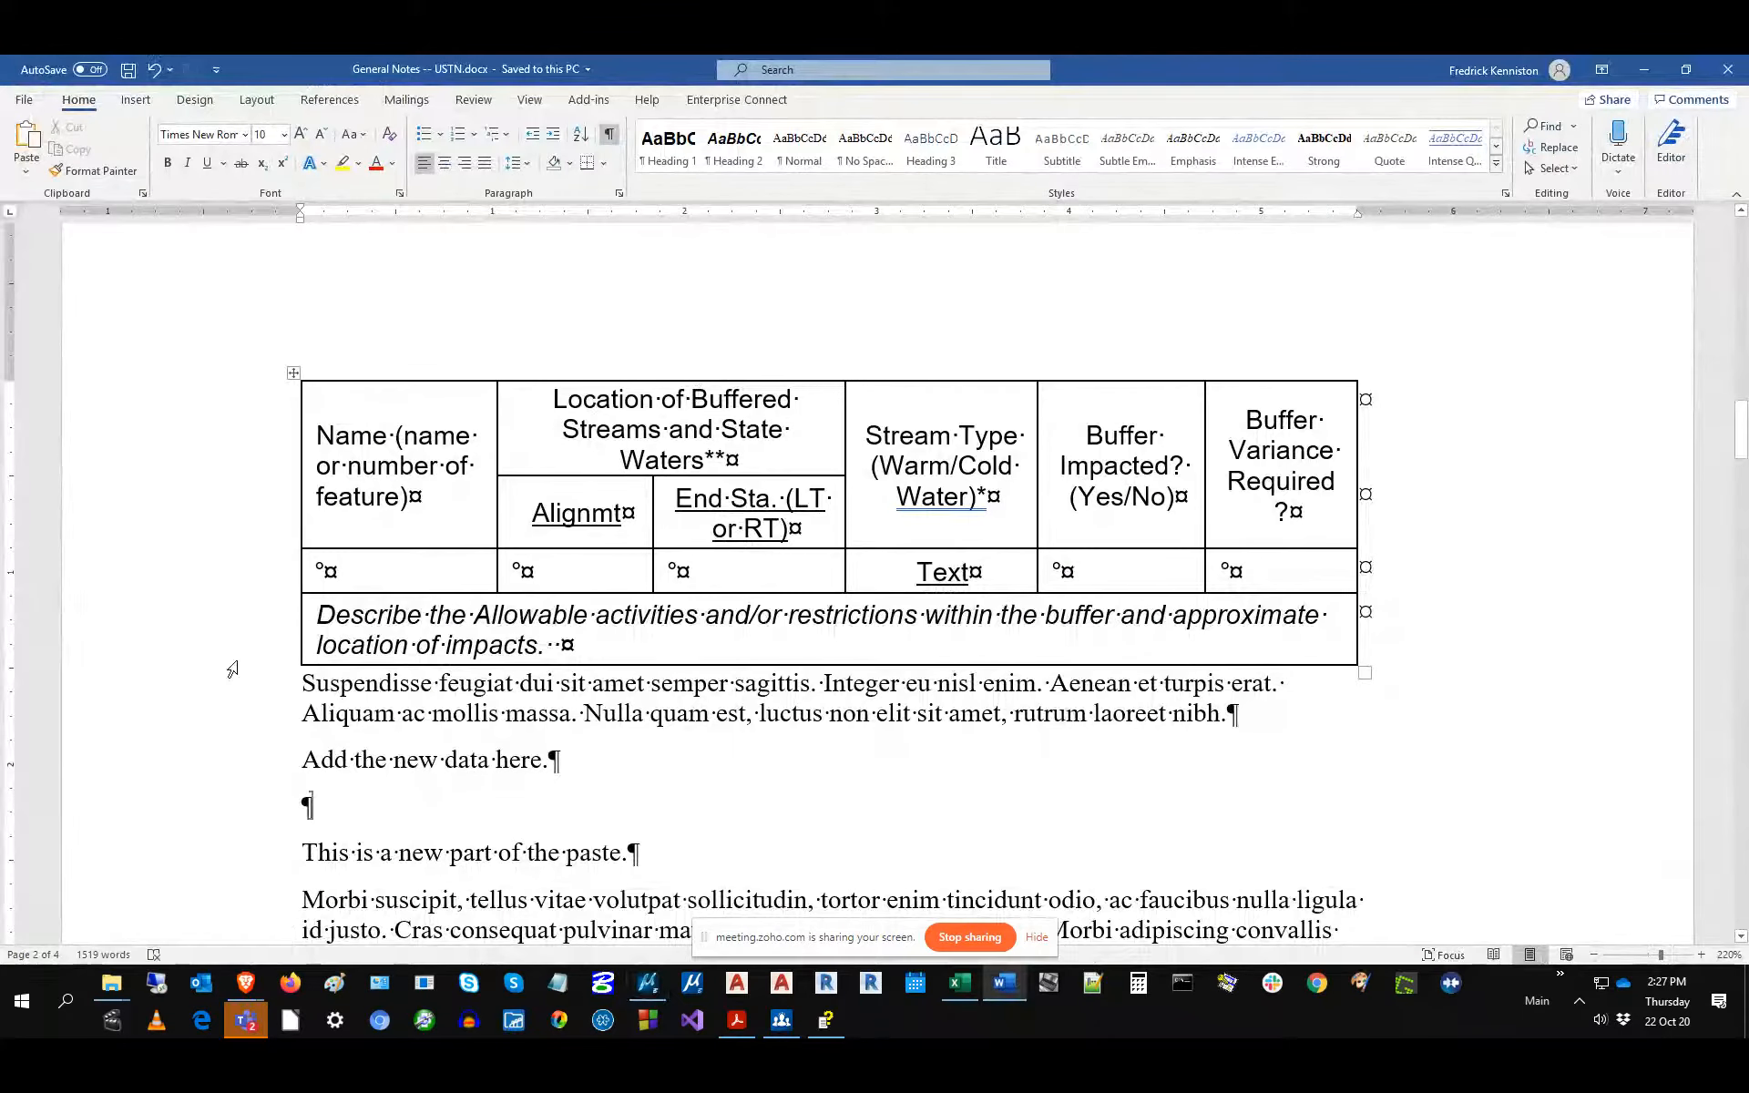
key(Delete)
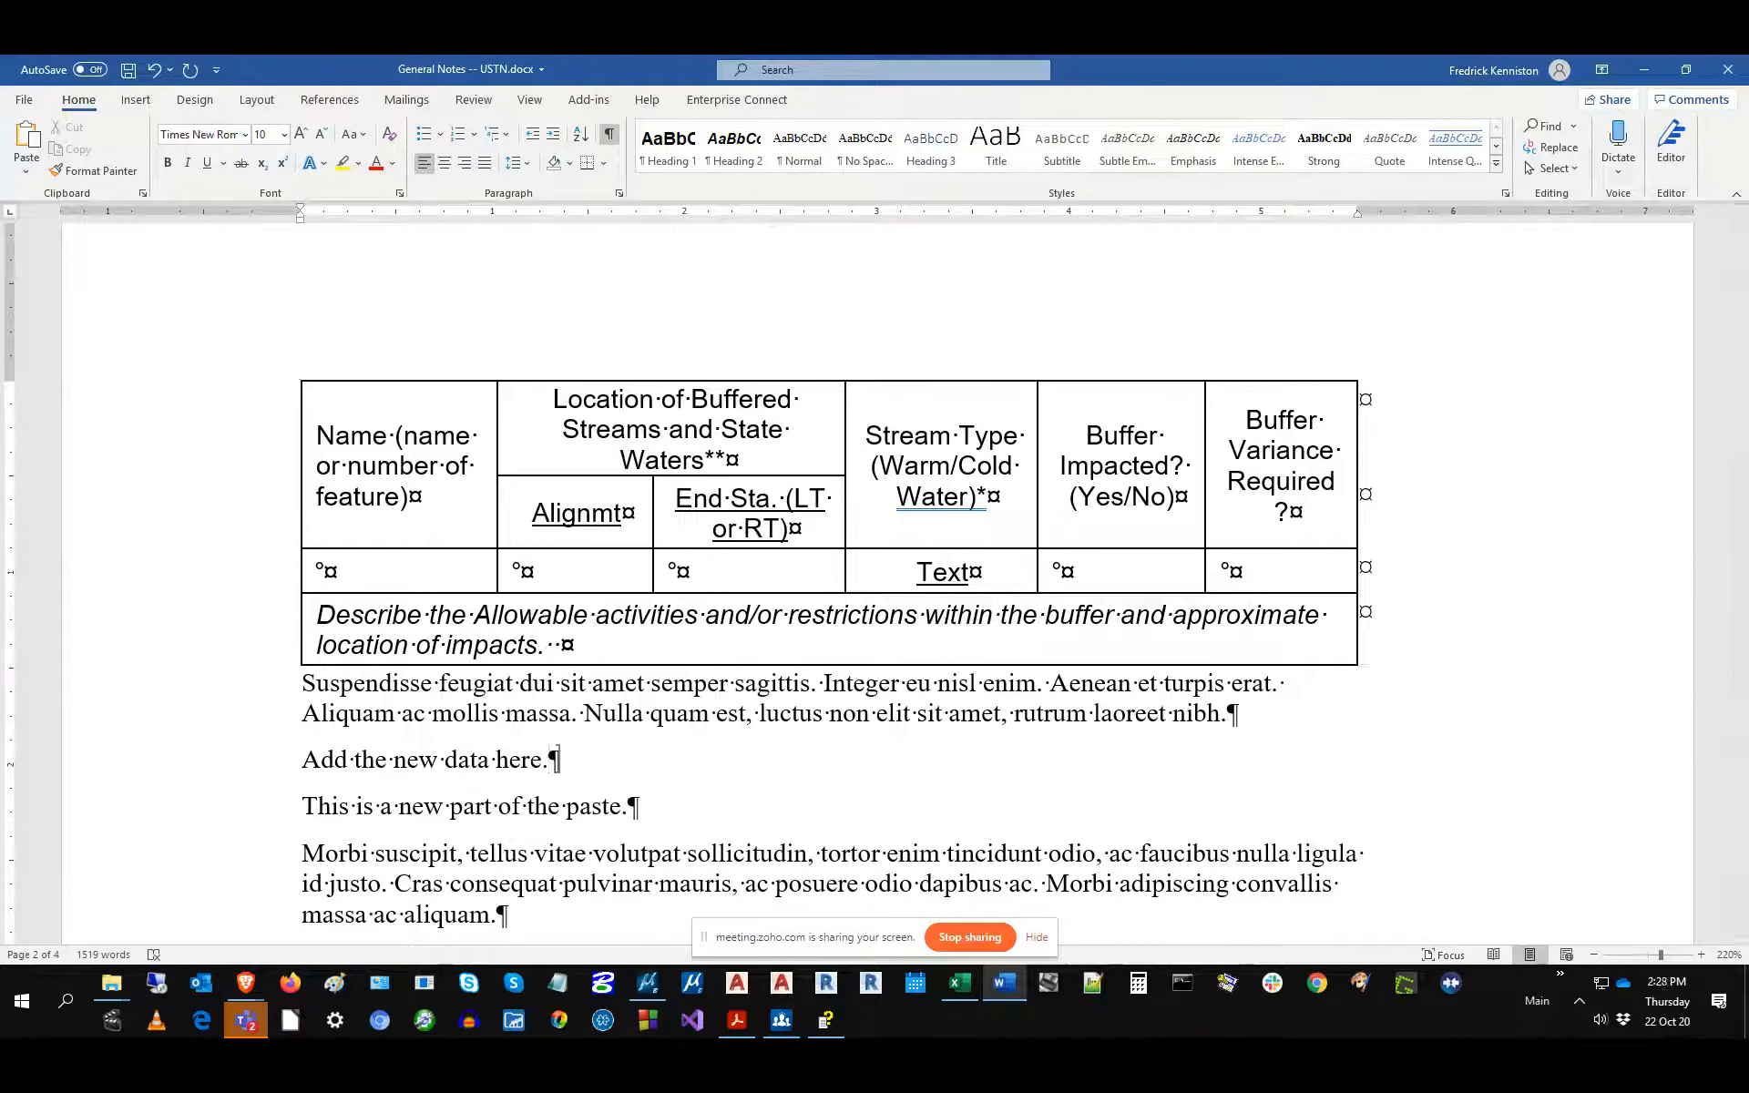
click(129, 69)
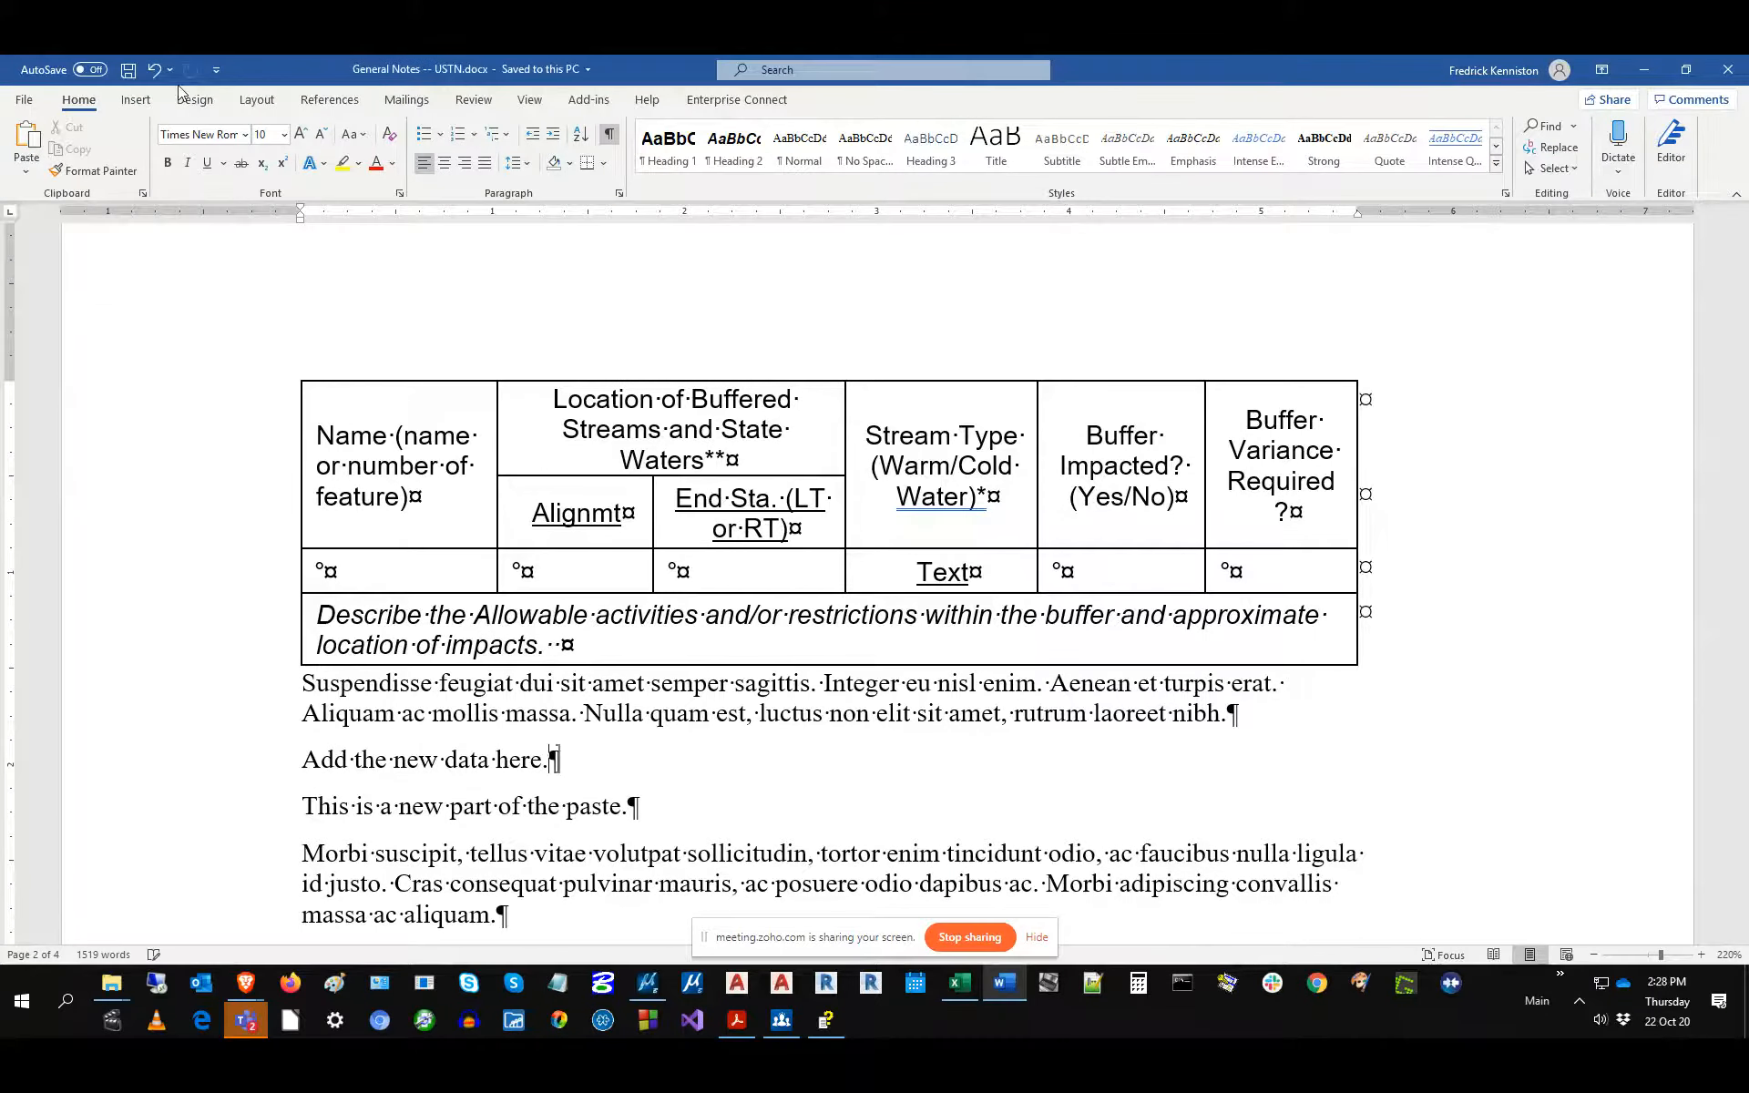
Select and copy the entire General Notes document in Word, and switch to MicroStation.
key(ctrl+a)
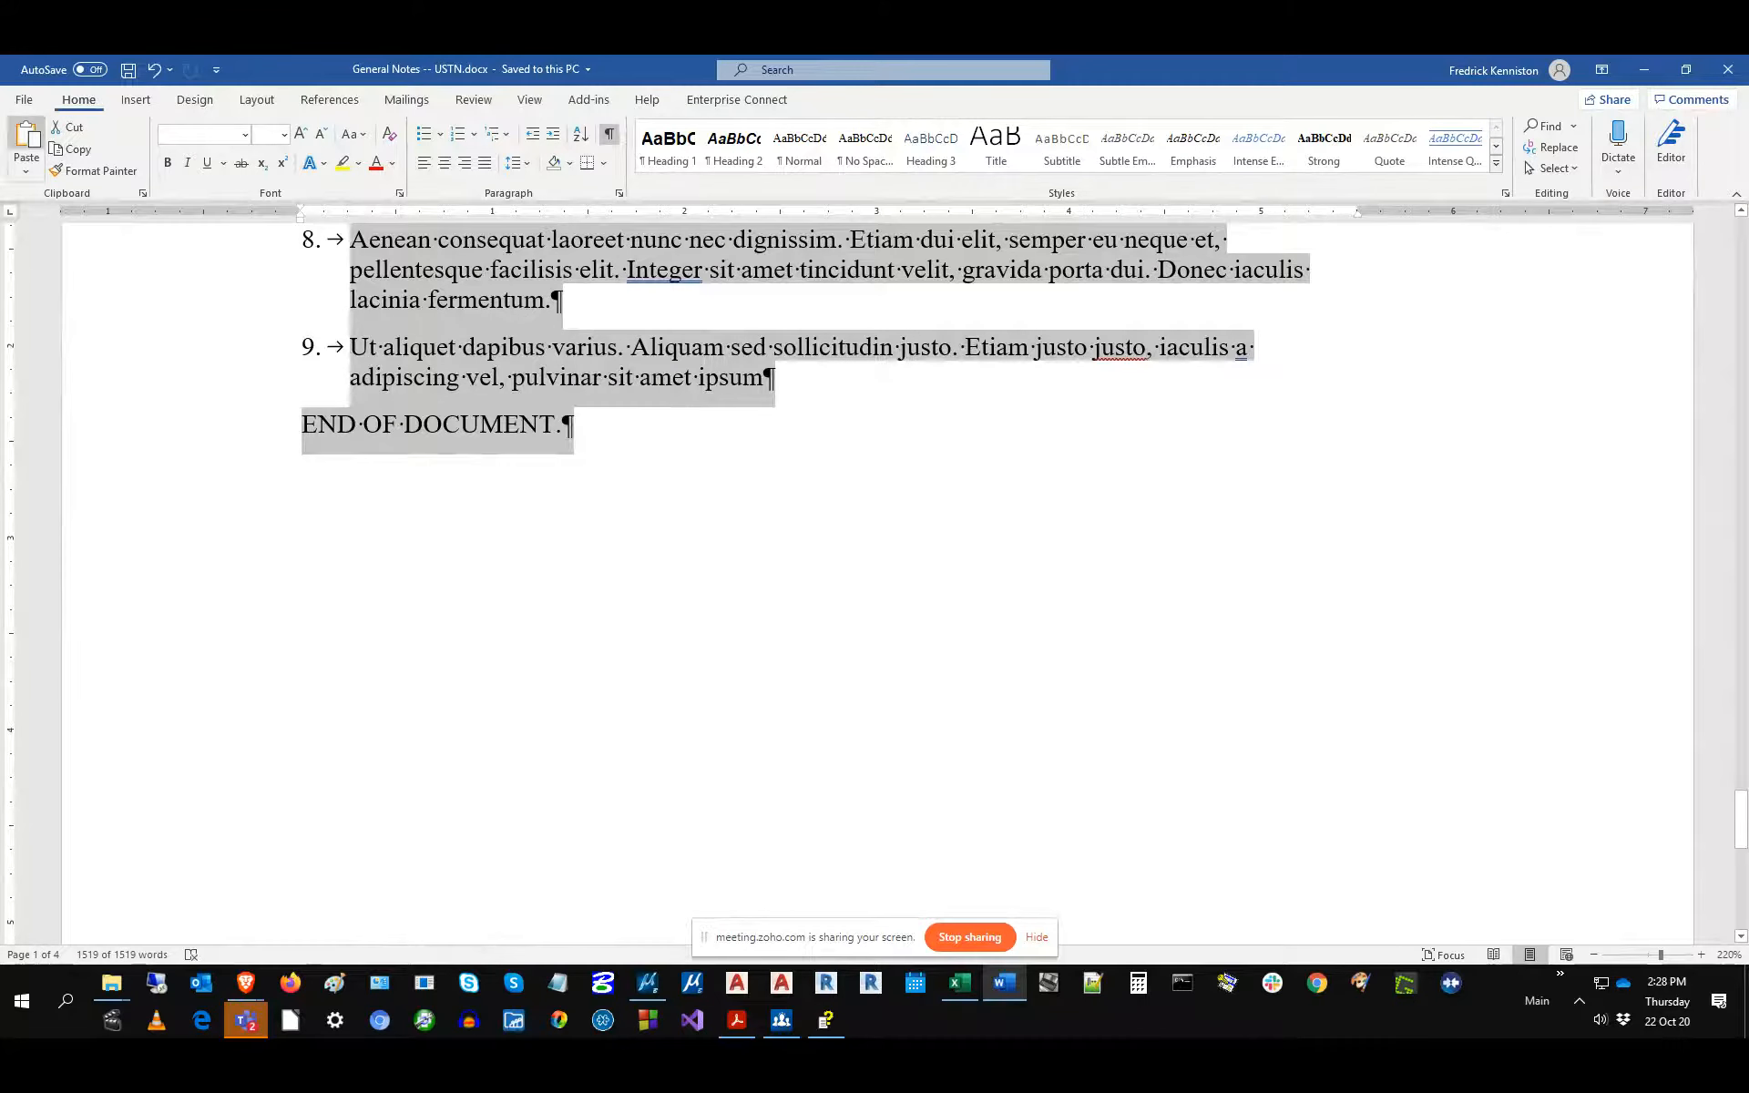
right_click(438, 369)
click(586, 434)
click(648, 983)
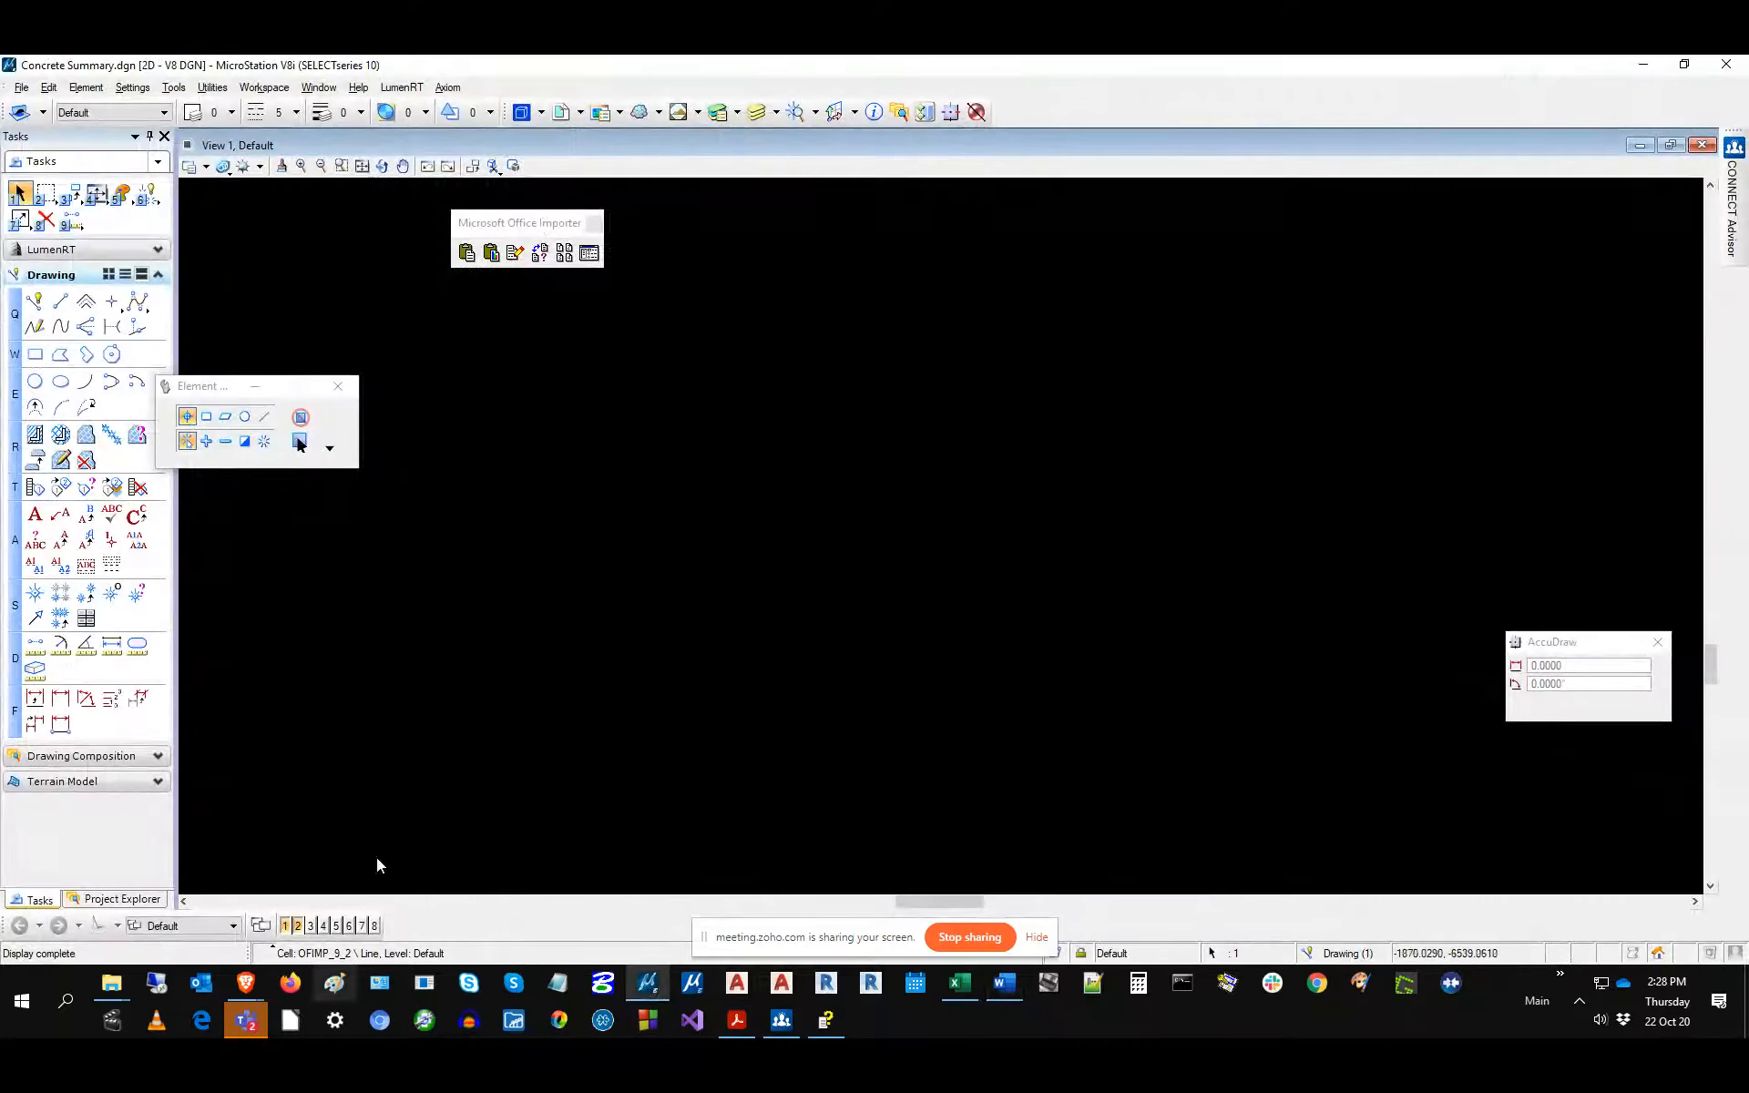
Paste the copied General Notes content as linked Word data split into columns in the empty drawing area.
click(466, 254)
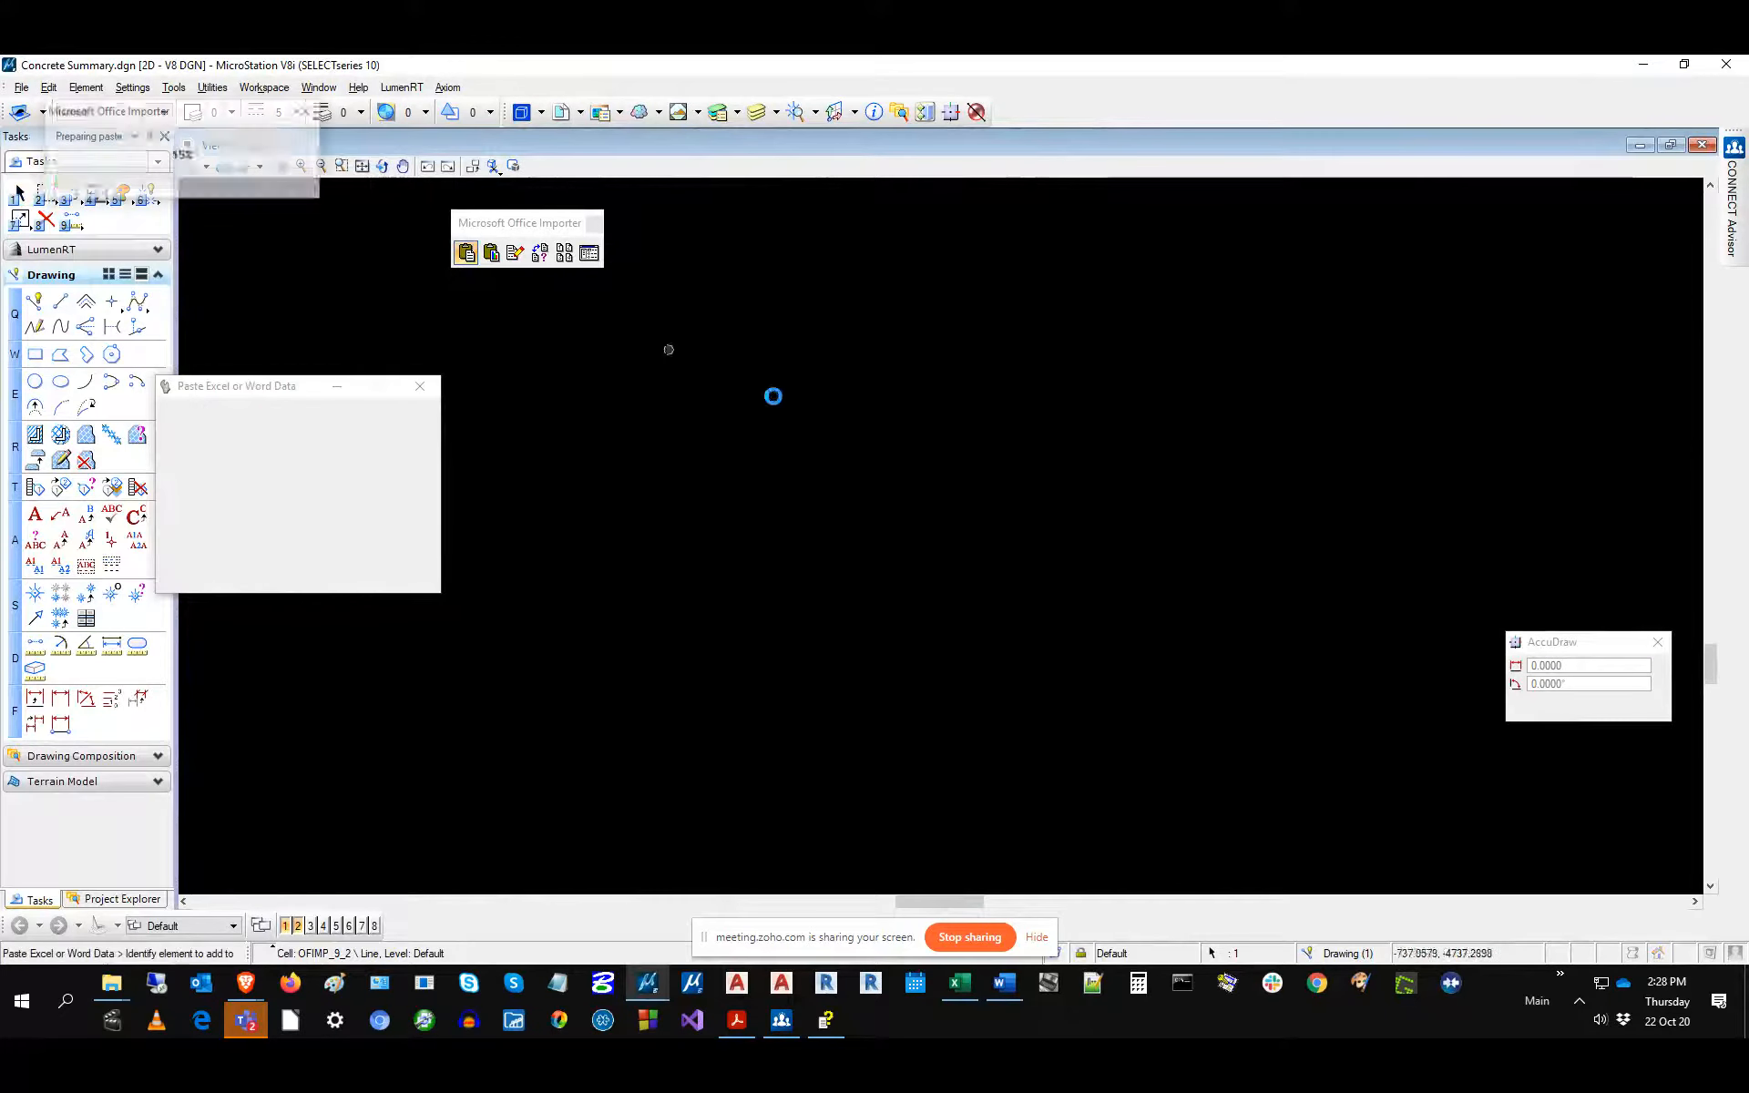
click(592, 338)
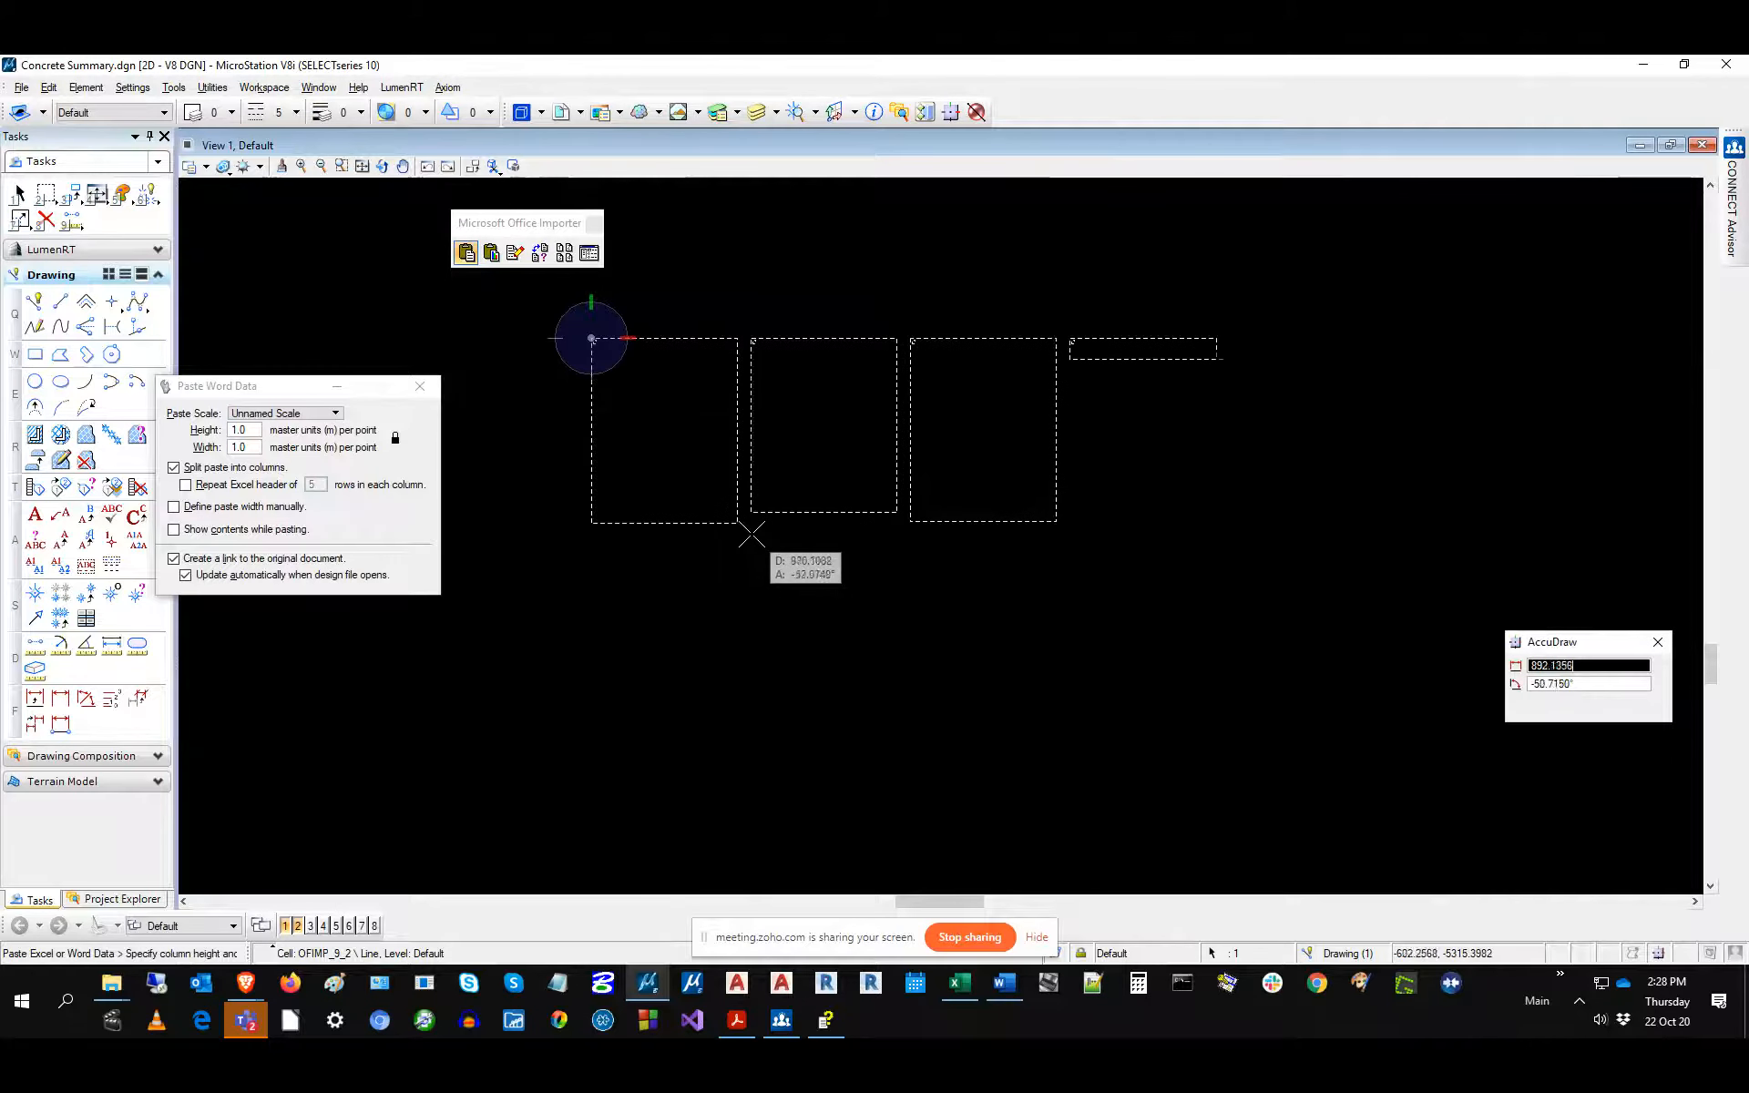
click(763, 574)
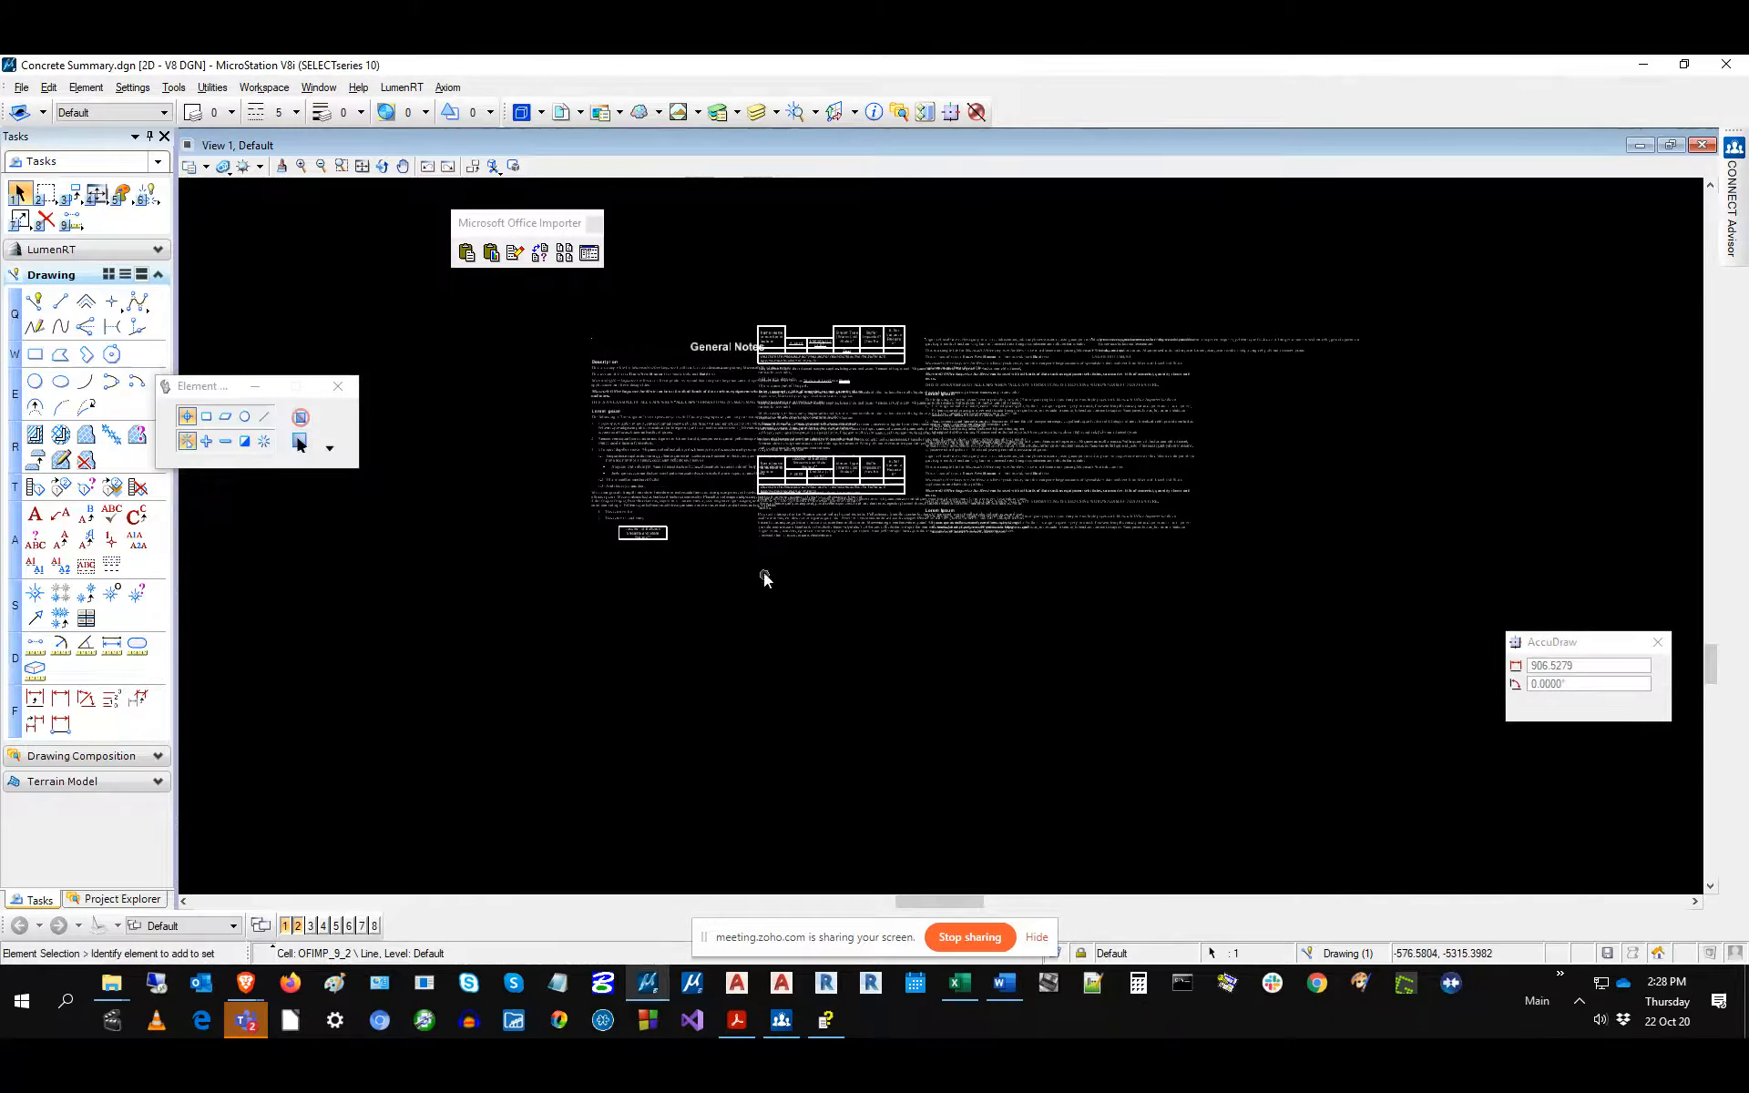
Undo the Word data paste and try to paste the same clipboard content again.
click(48, 88)
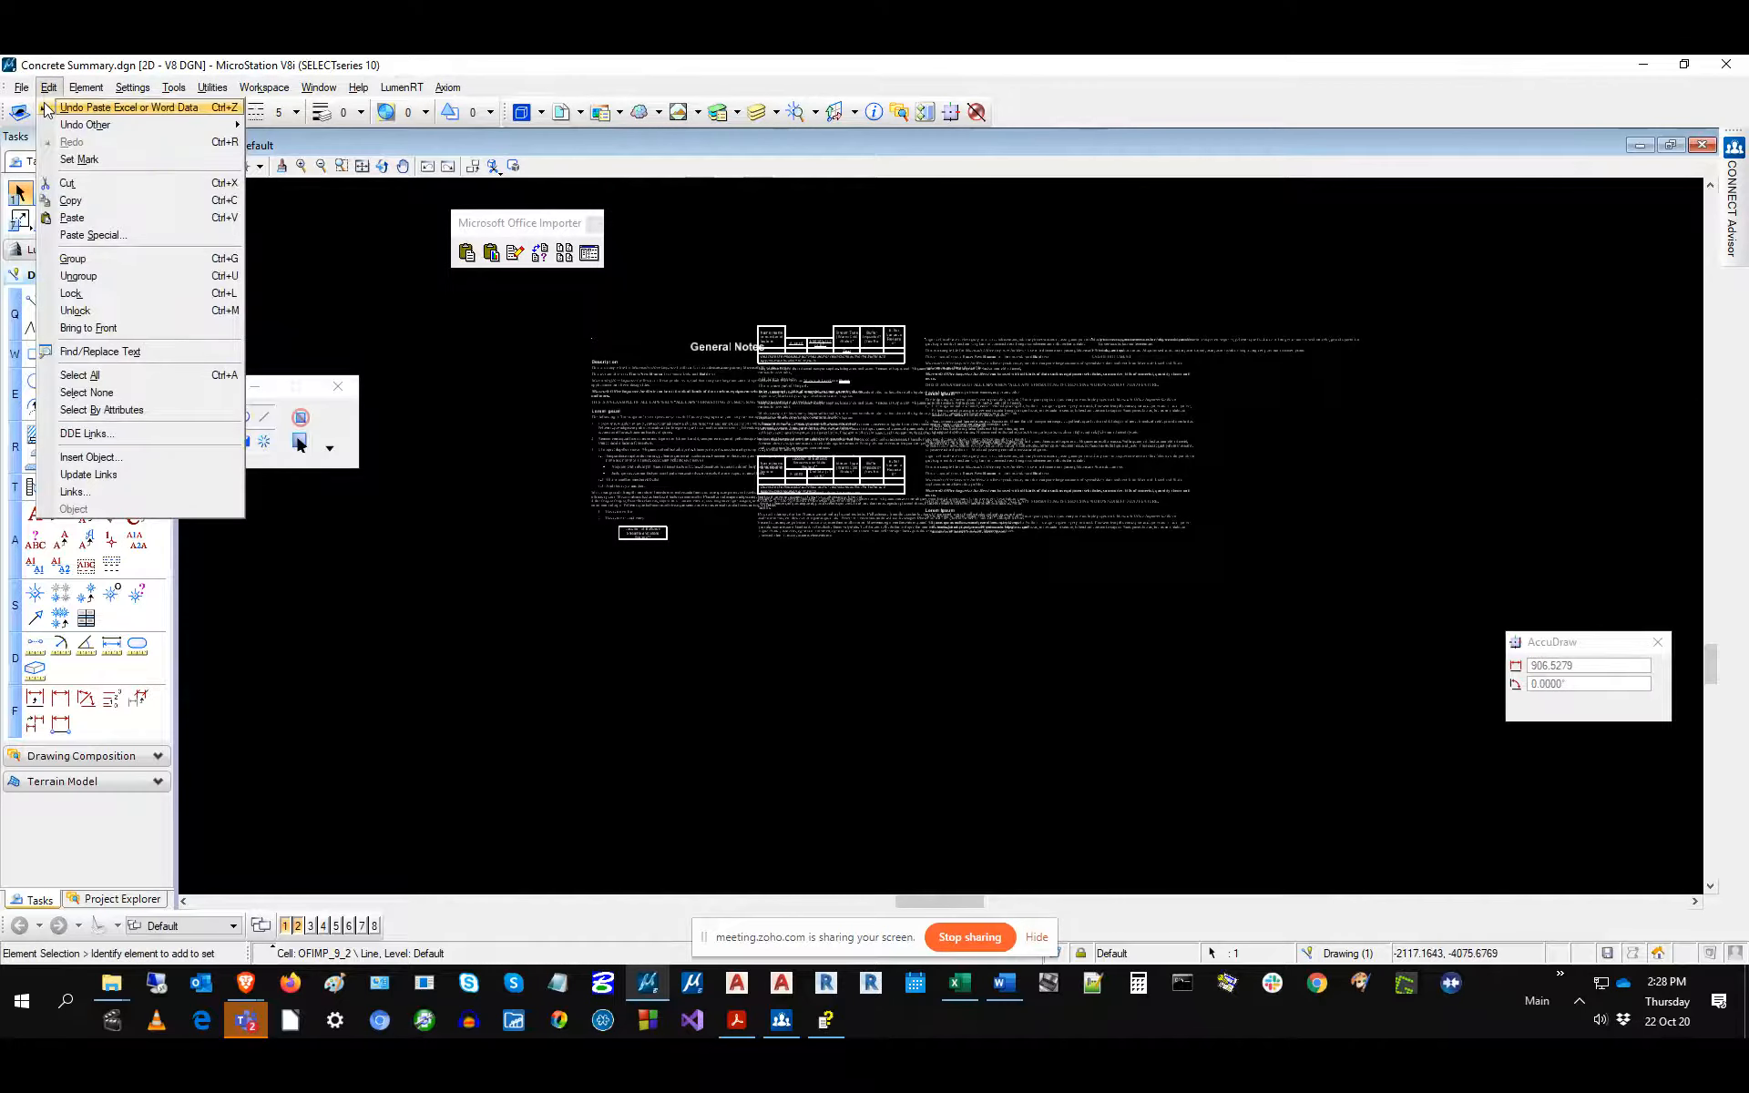
click(45, 108)
click(467, 252)
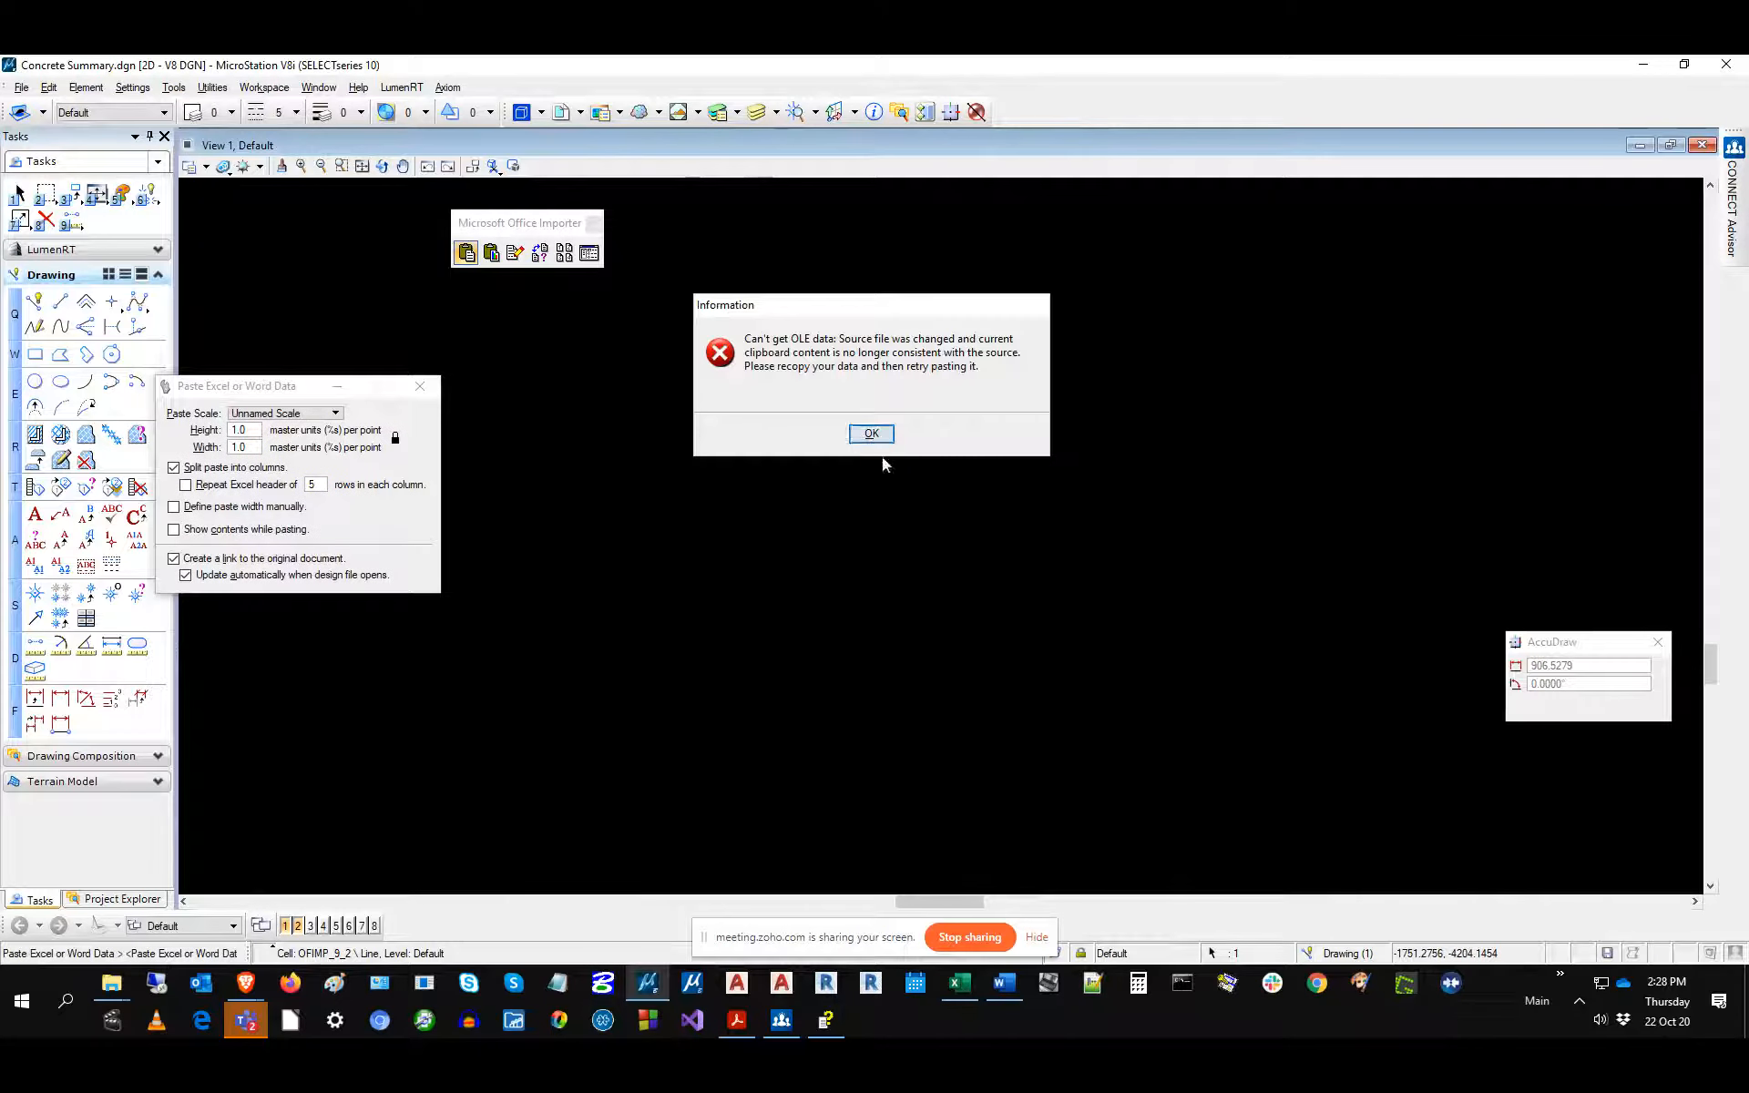
click(871, 434)
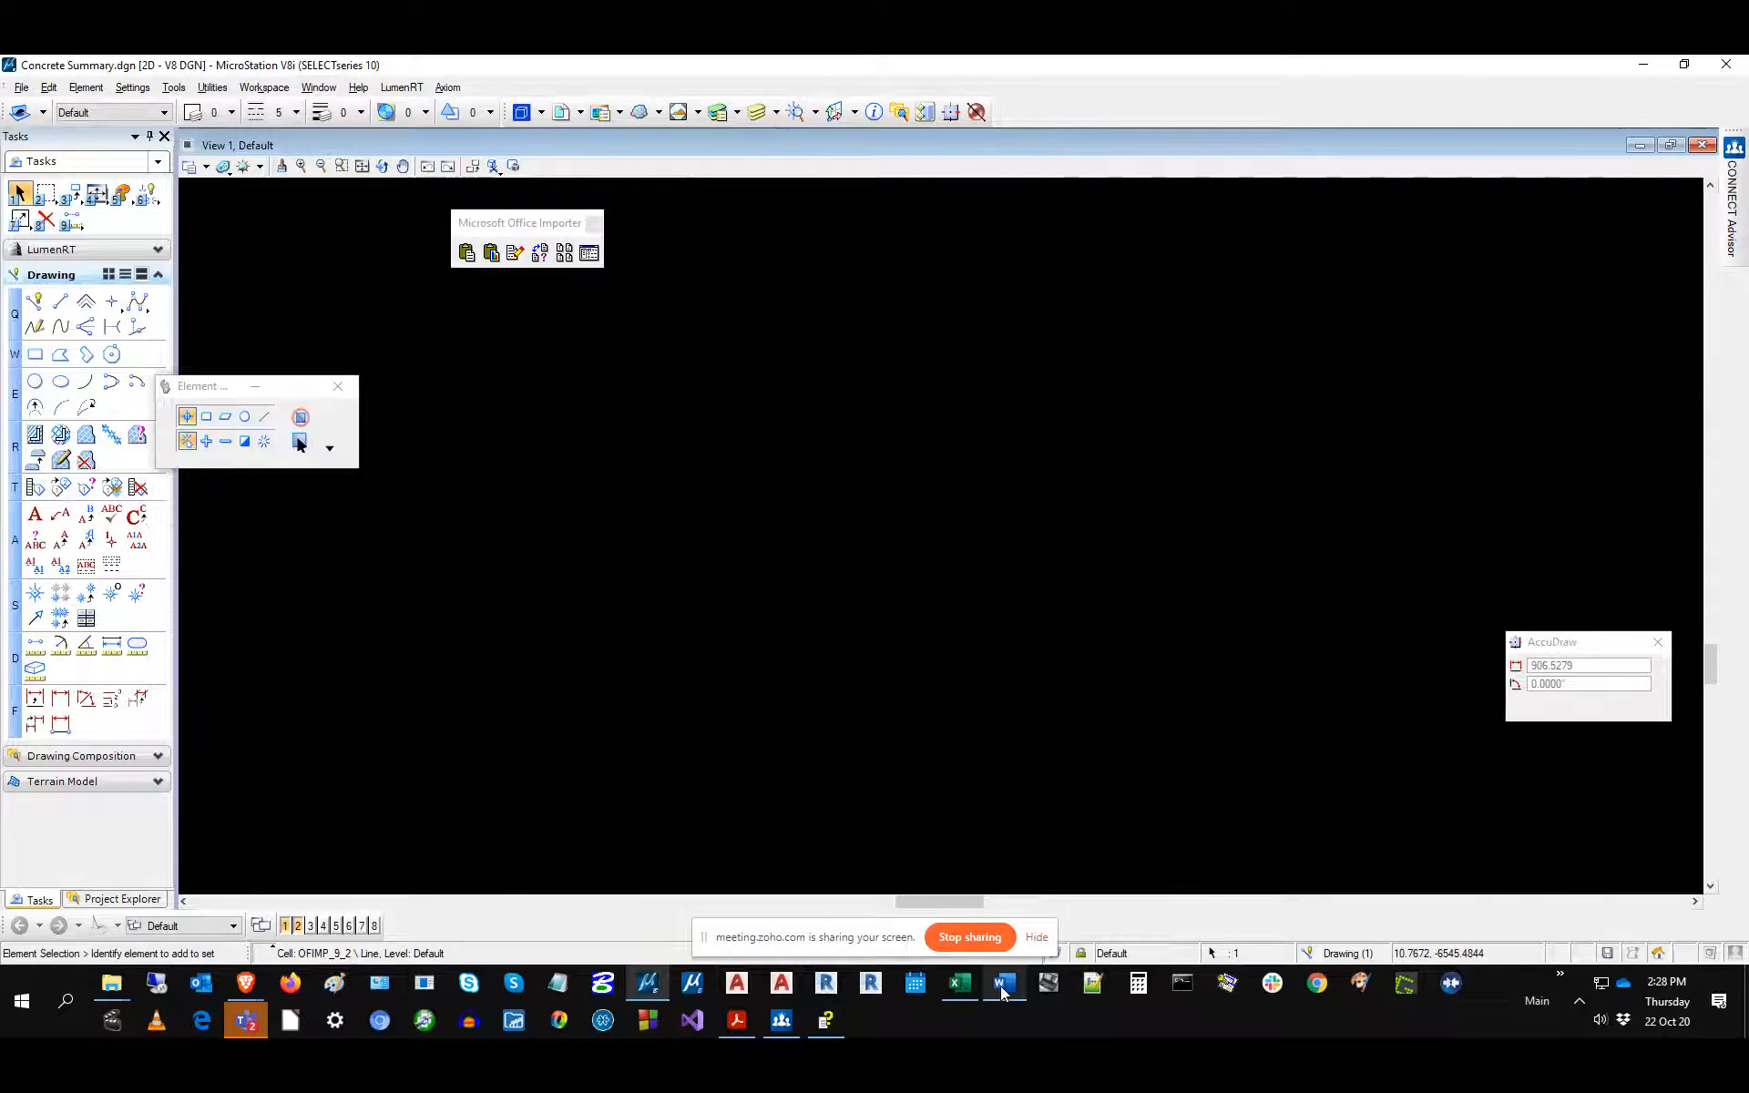
Recopy the selected General Notes content in Word and paste it into MicroStation as linked data split into columns in the empty area.
click(1001, 990)
right_click(636, 307)
click(702, 343)
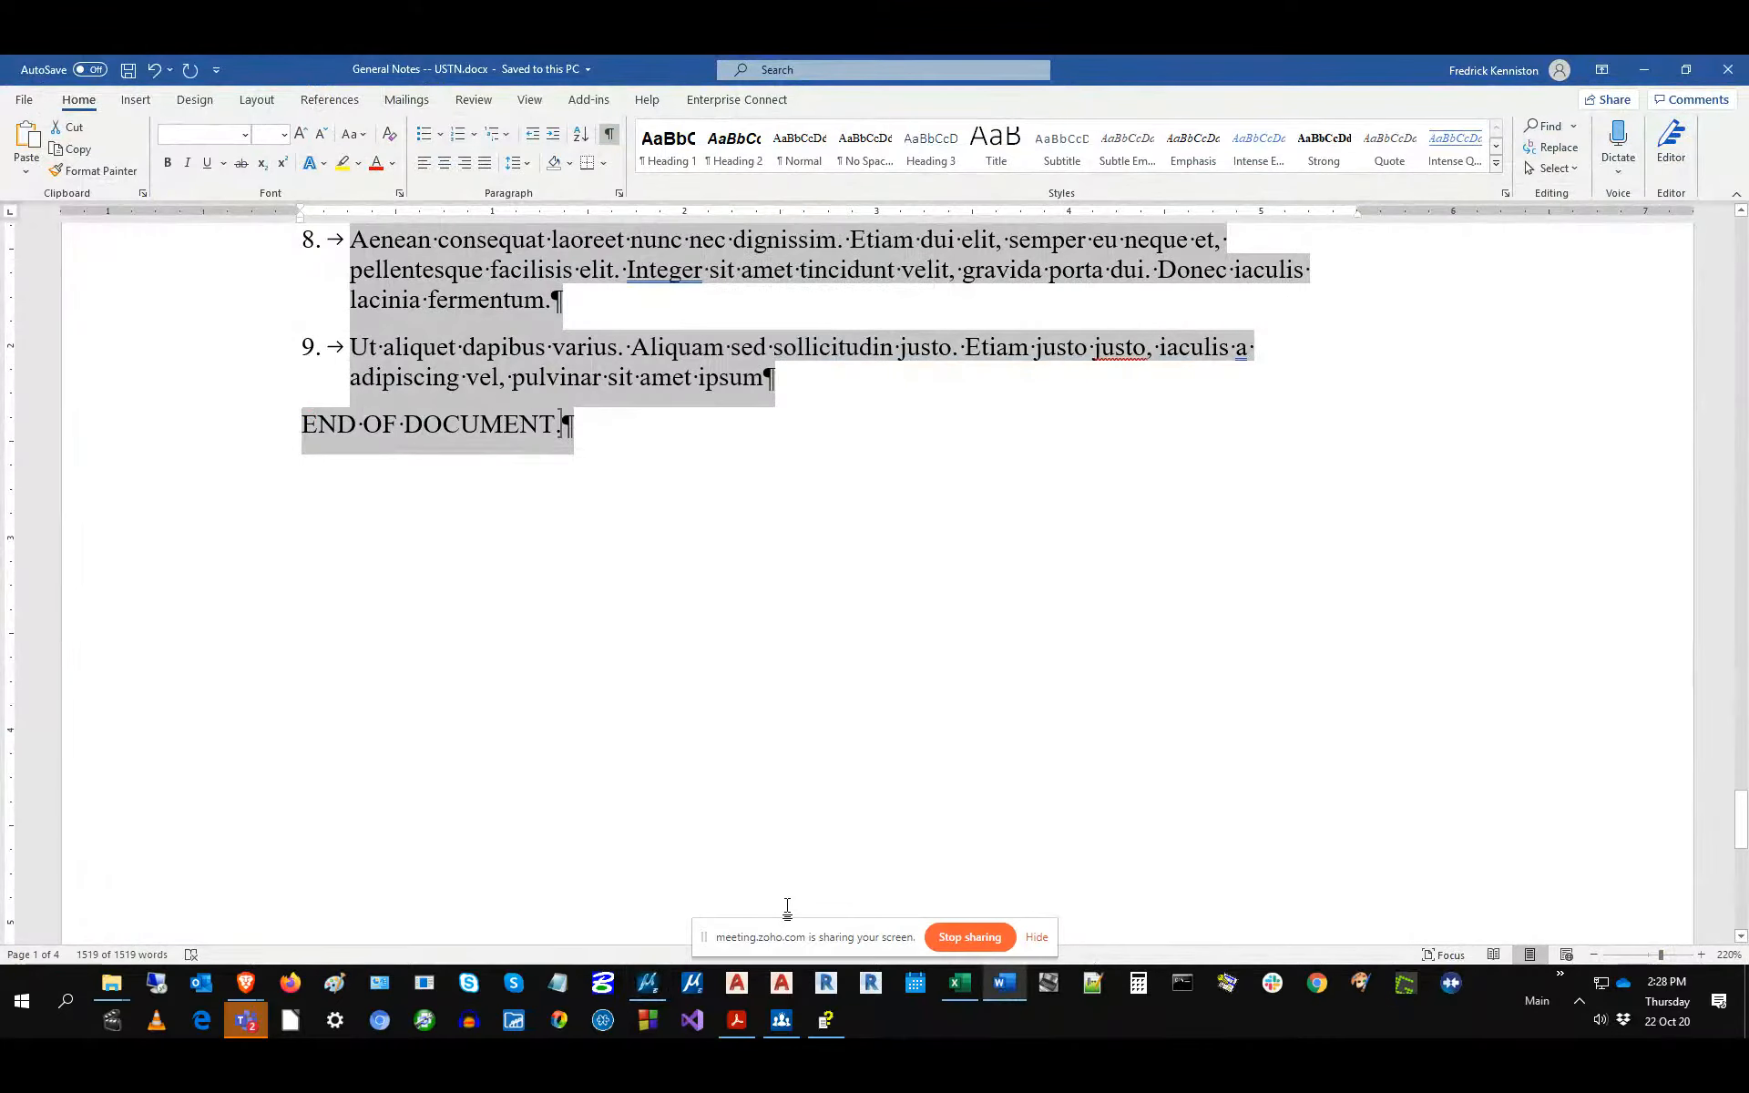
click(658, 991)
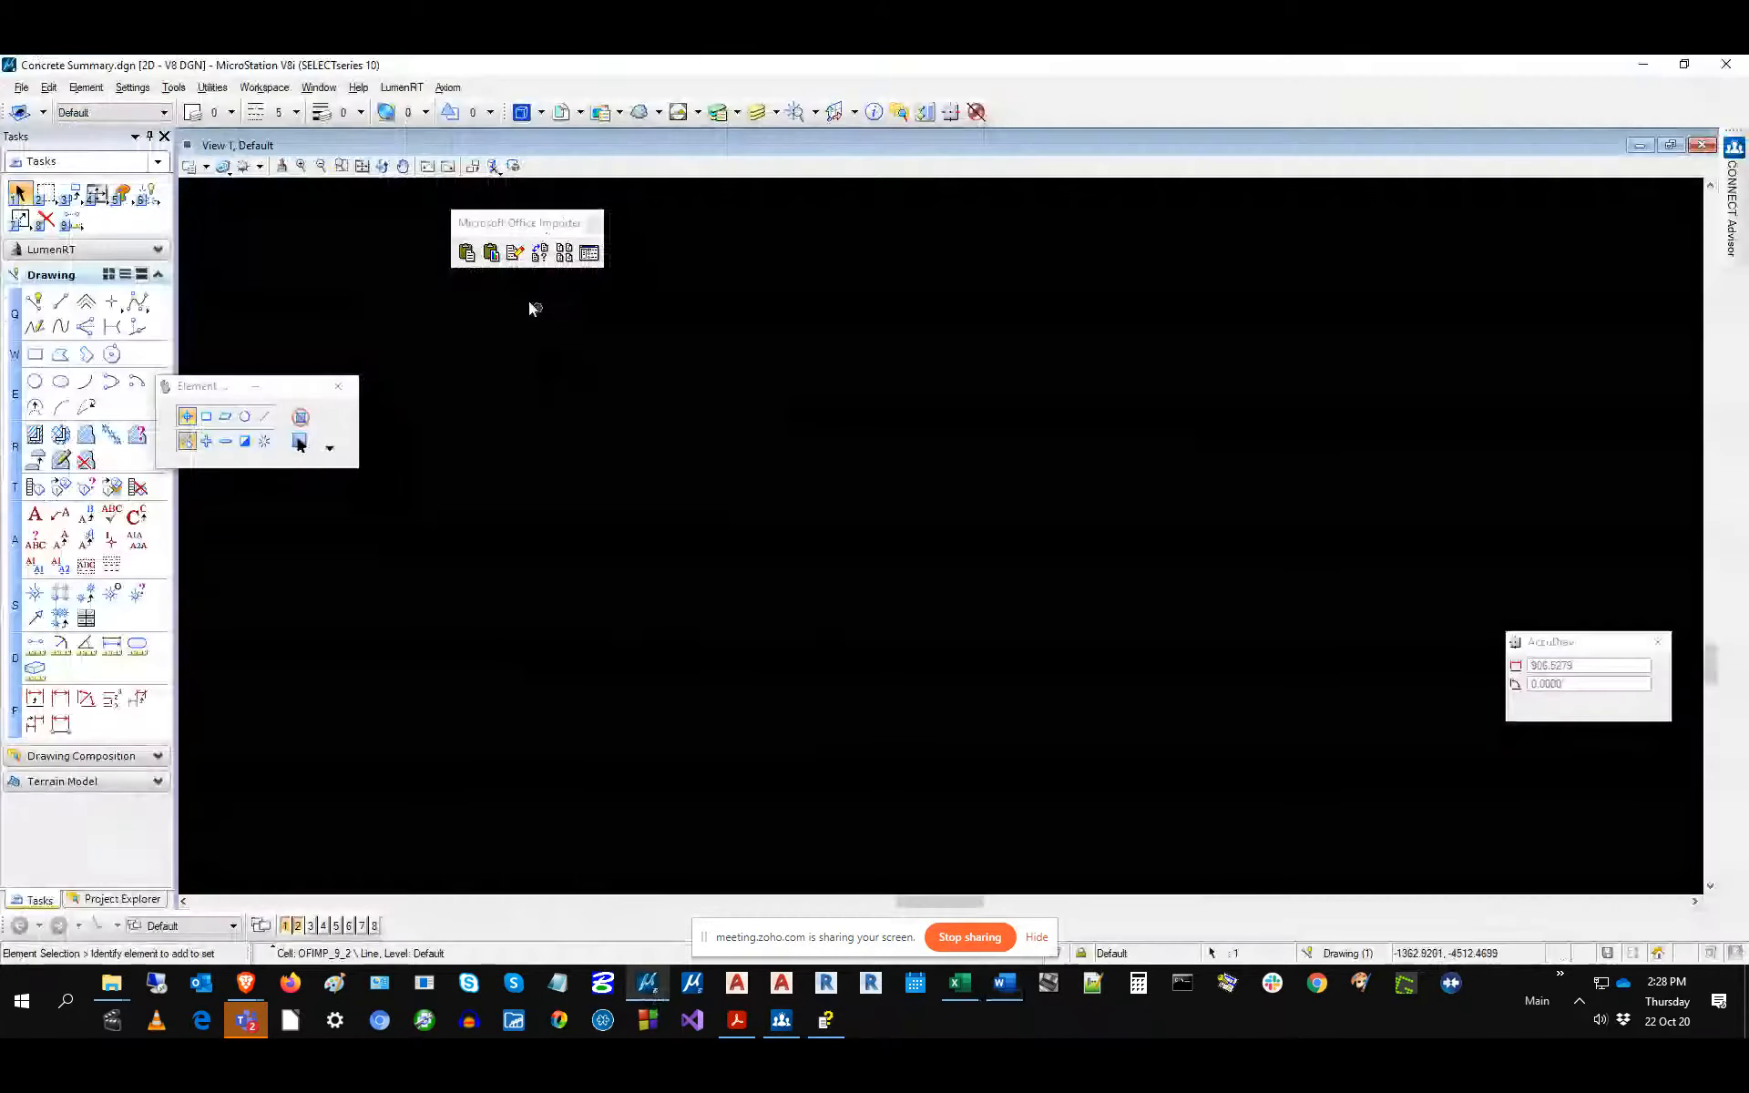
click(471, 258)
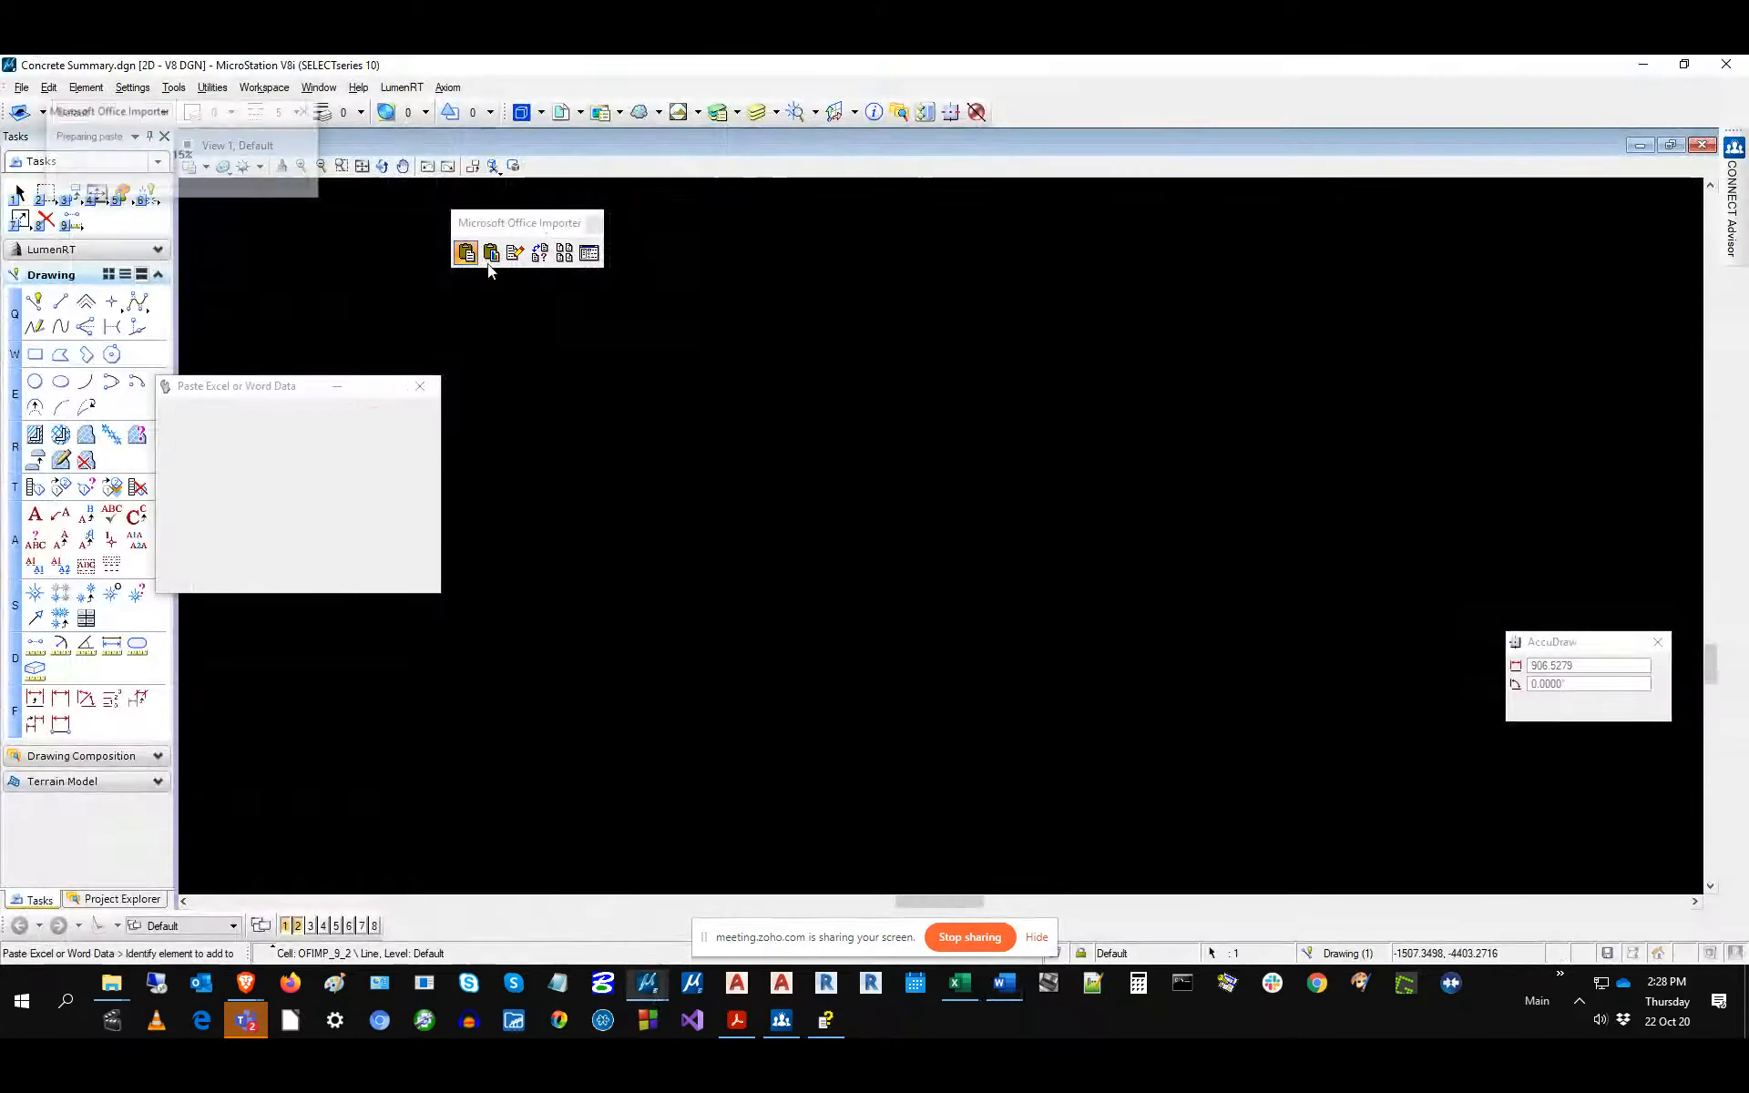
click(580, 317)
click(748, 510)
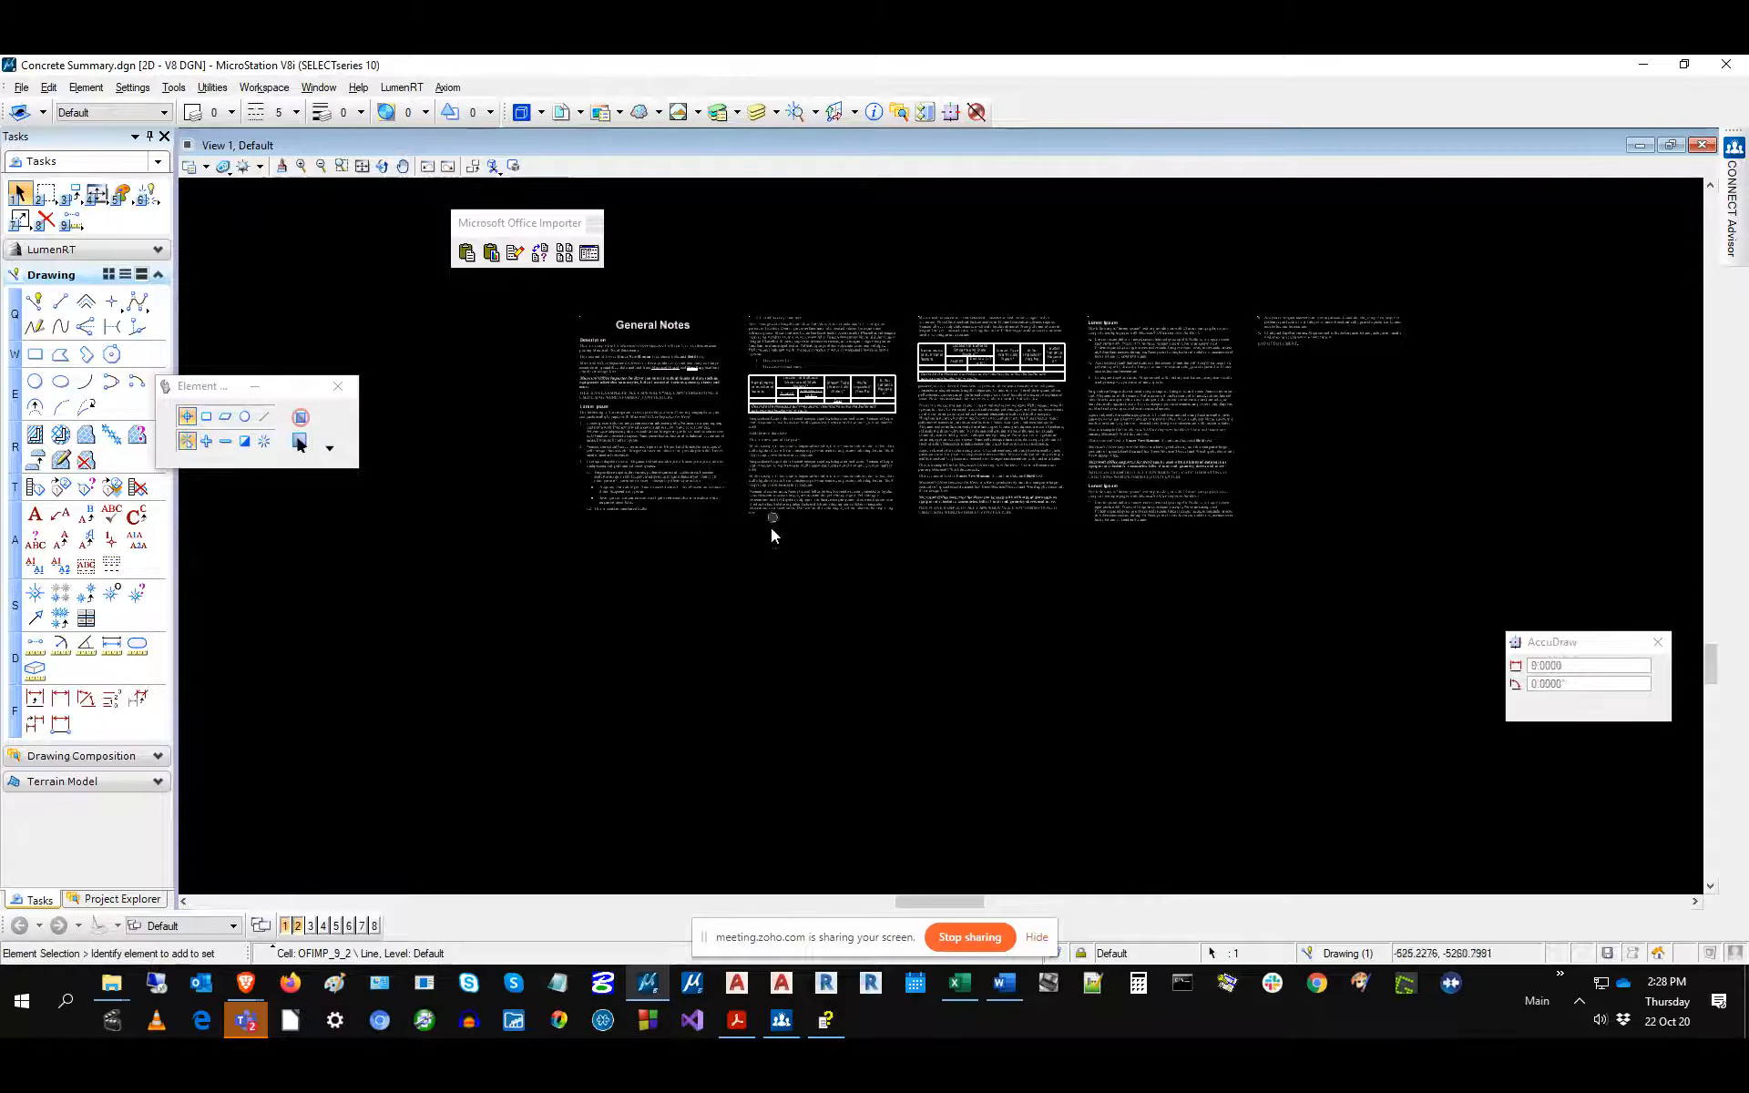
Draw a horizontal SmartLine along the bottom of the pasted General Notes columns, extending past the first column.
click(35, 301)
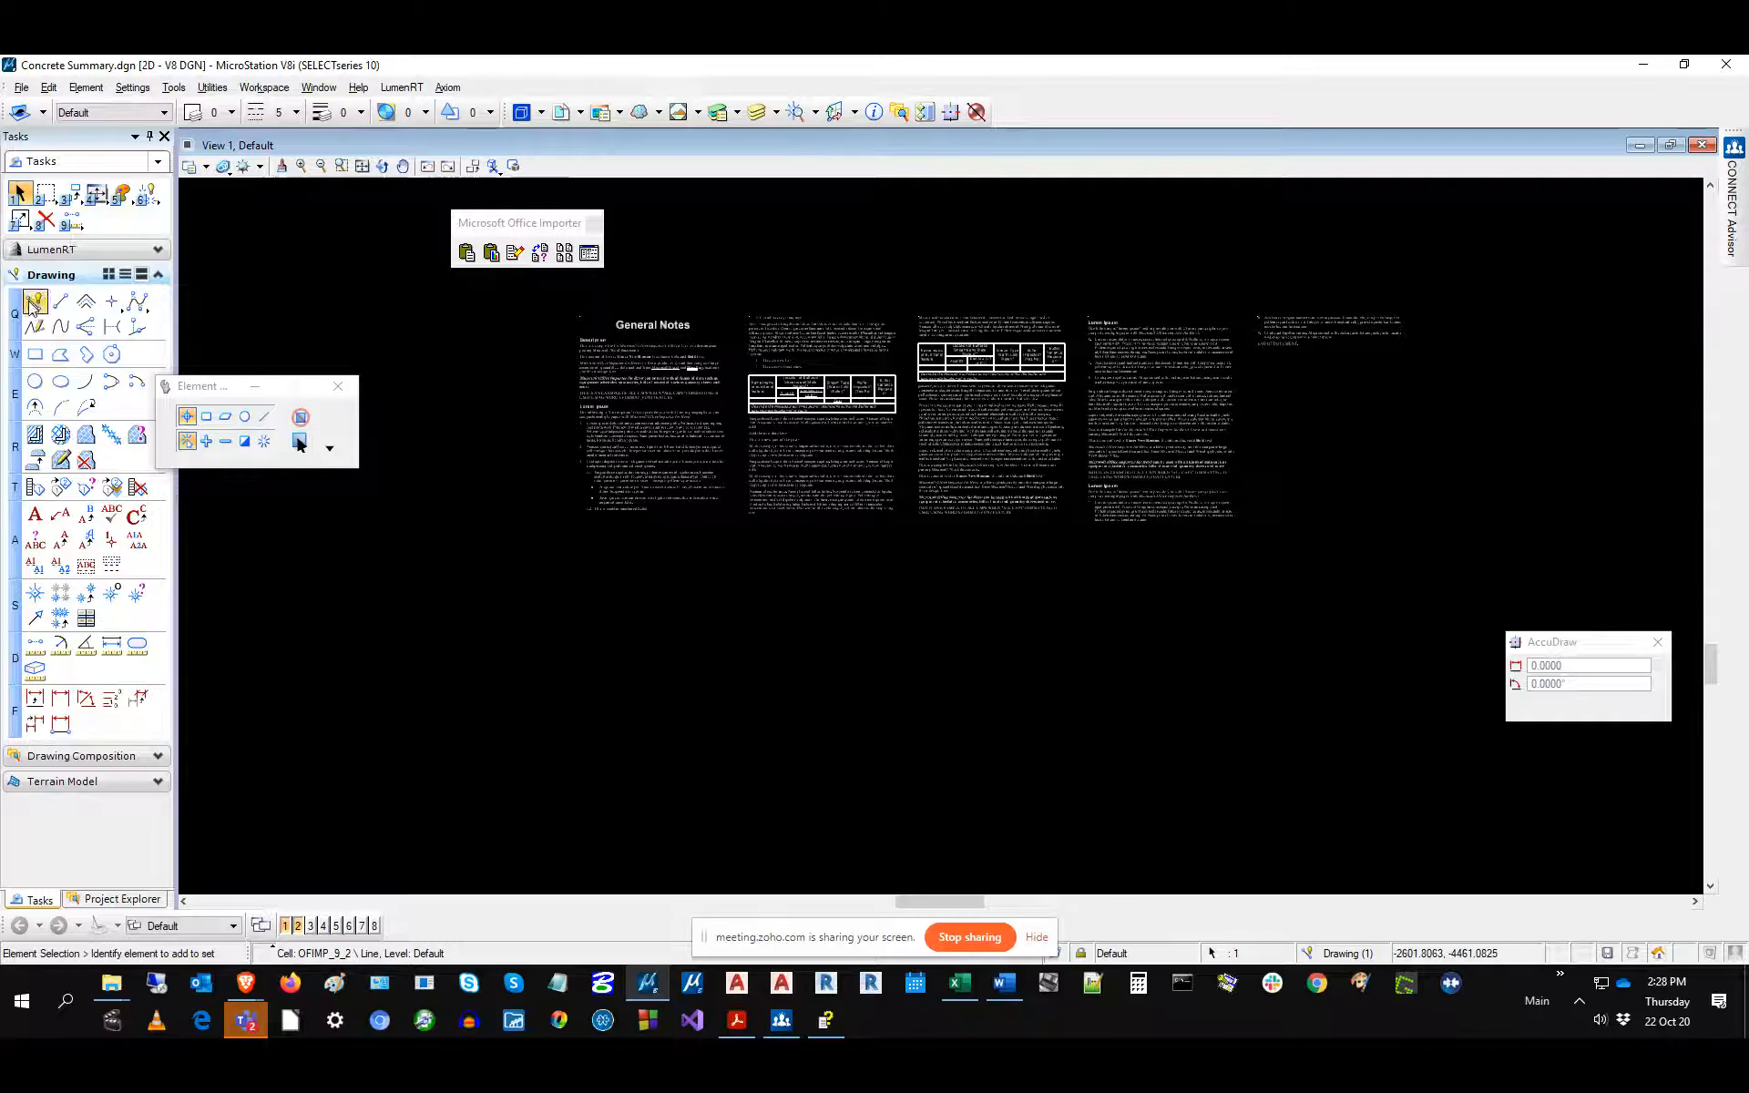
click(1257, 526)
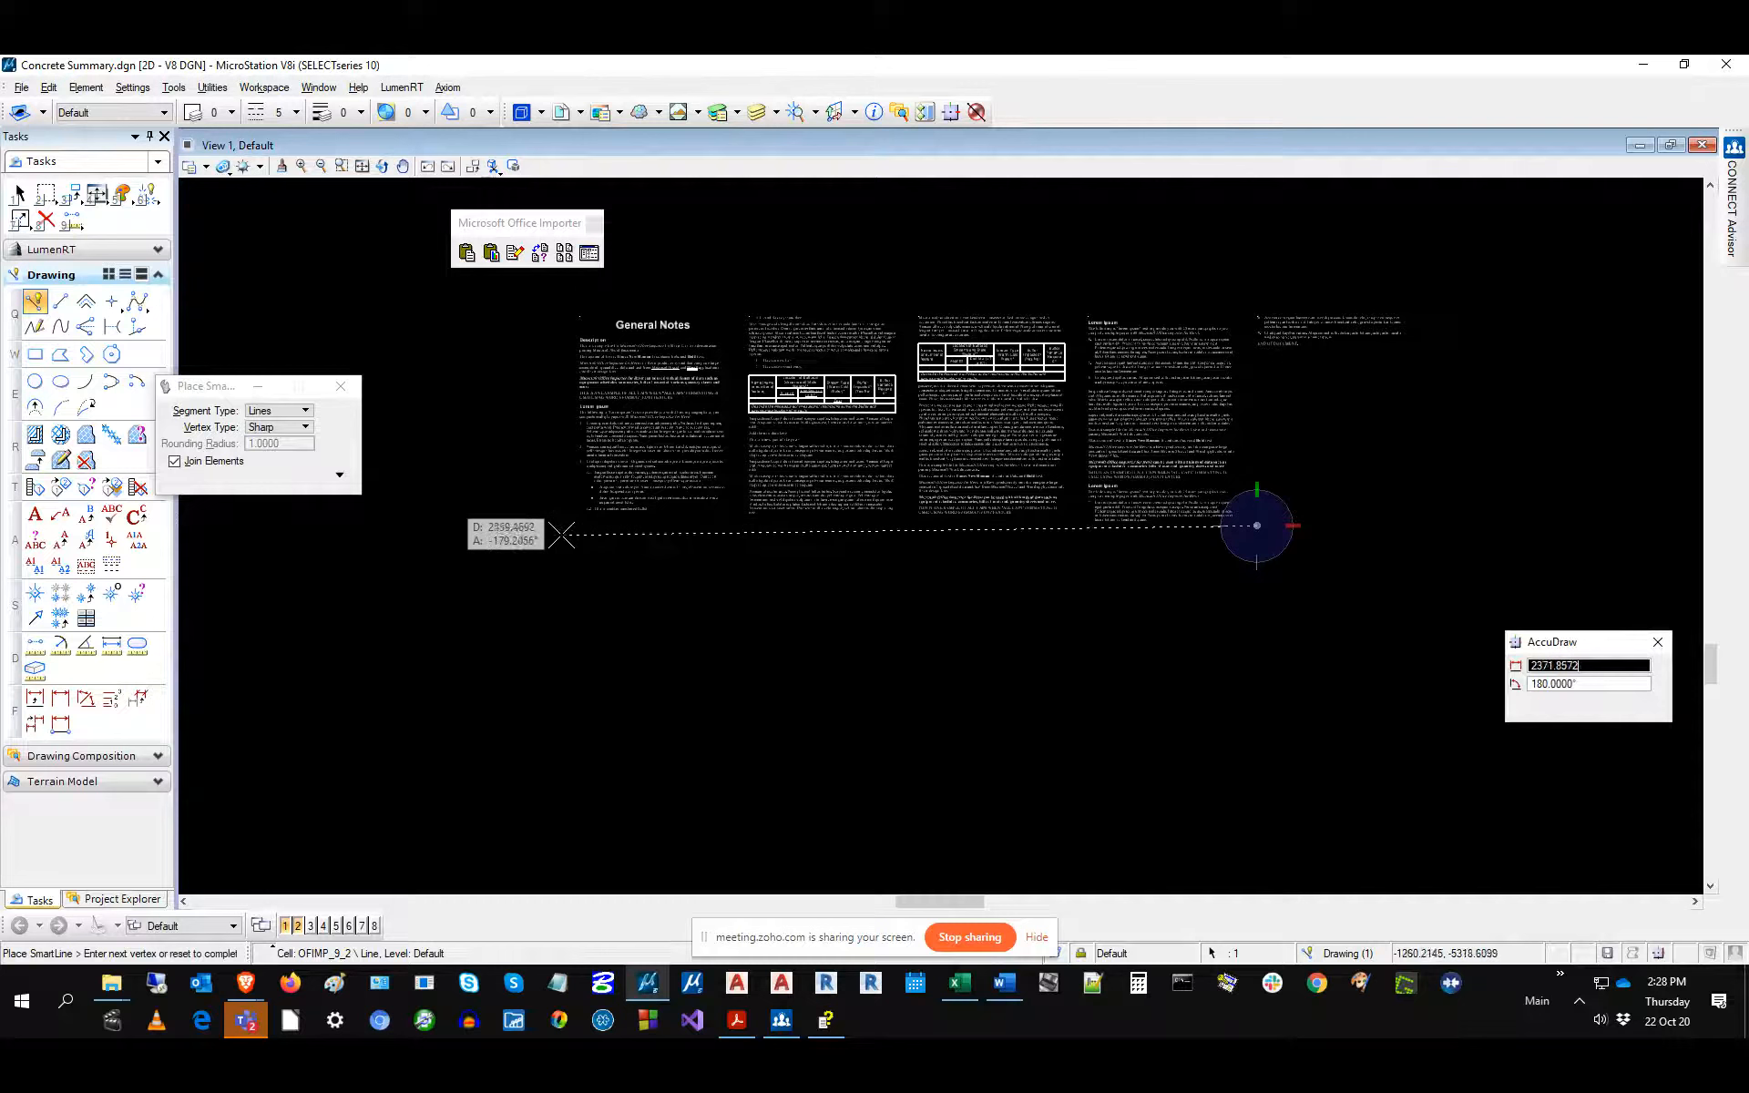
click(514, 527)
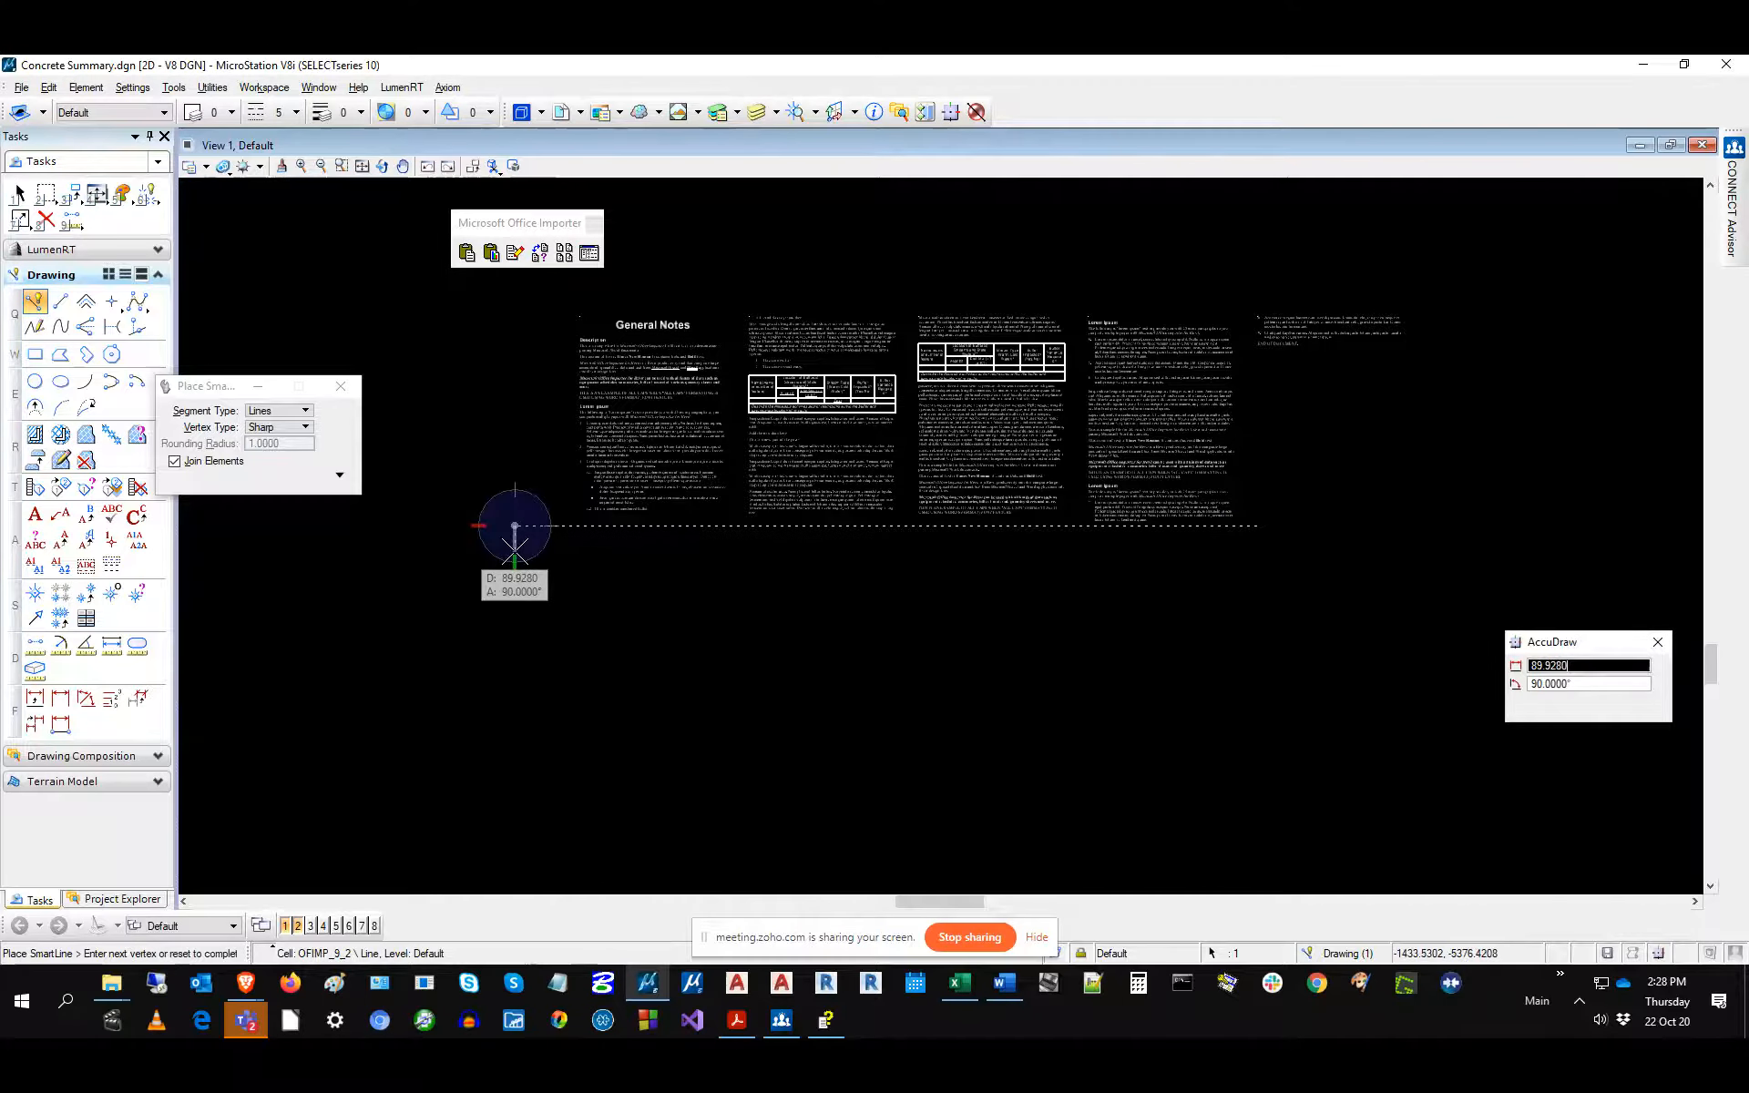
right_click(514, 527)
Examine where the text of each General Notes column ends relative to the horizontal line.
scroll(584, 517, up, 2)
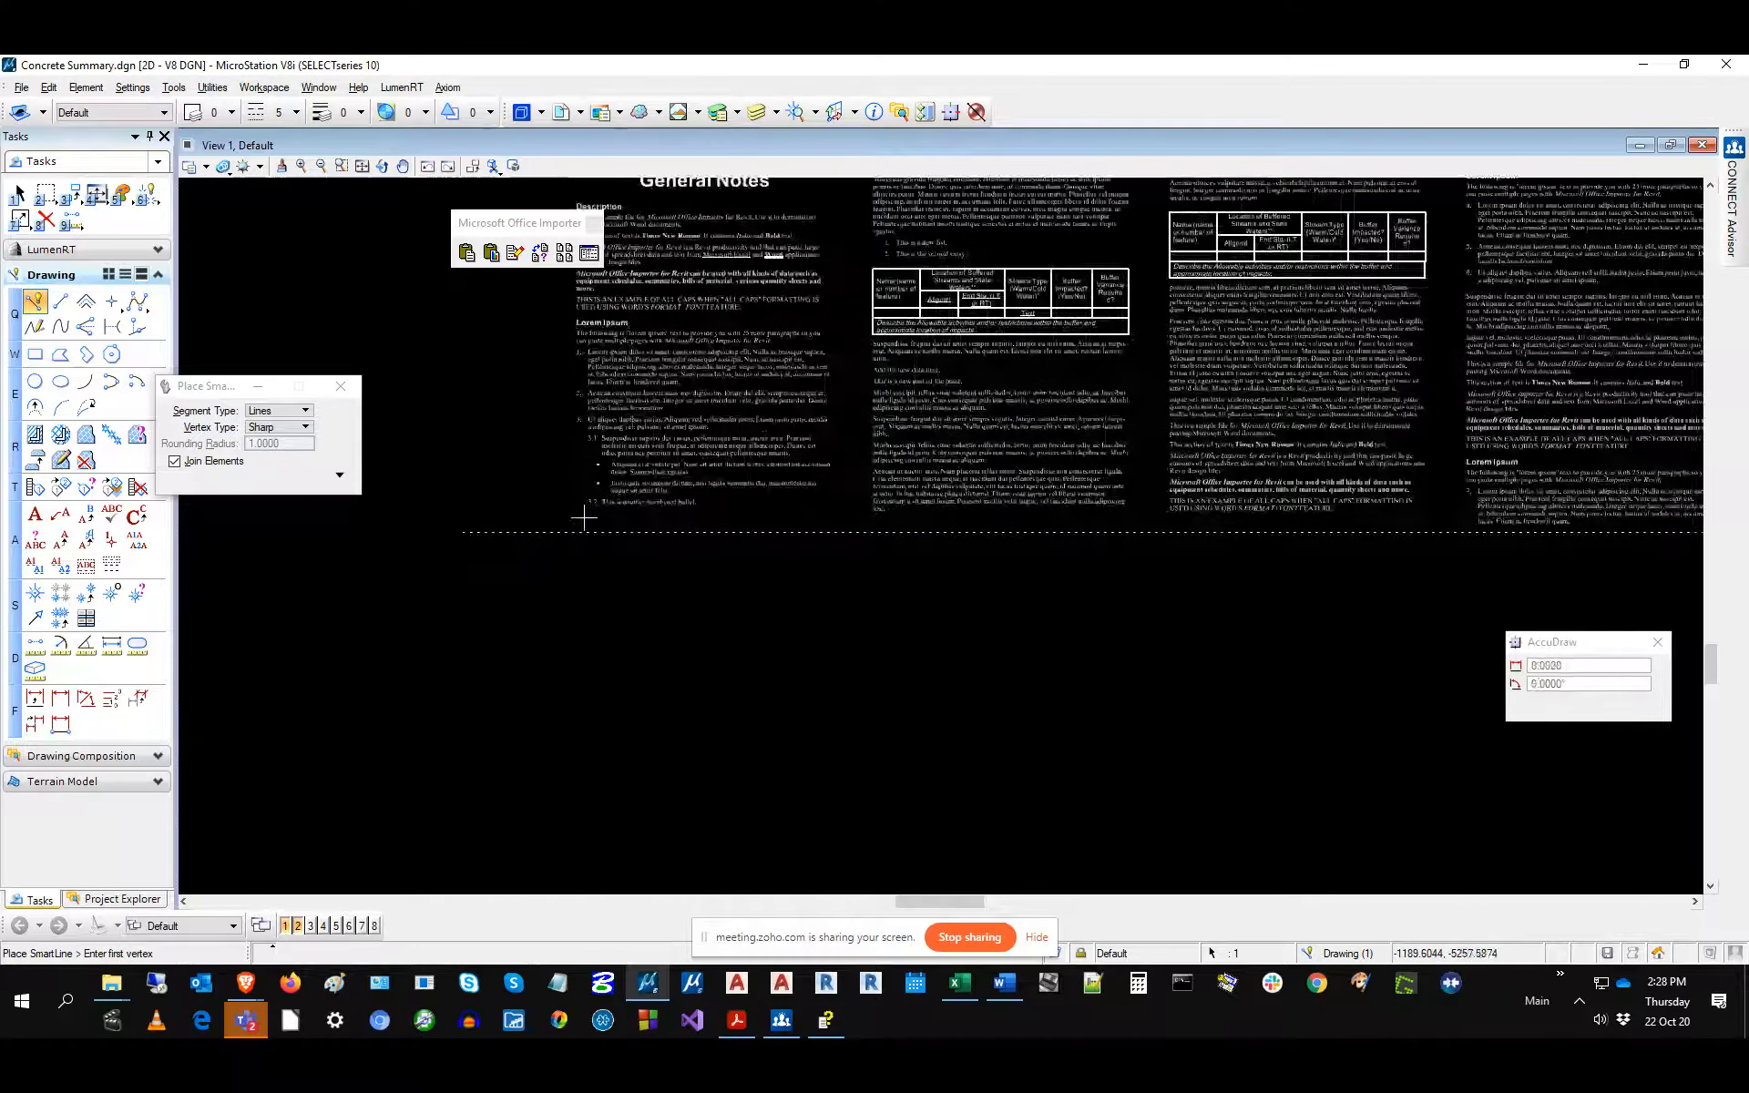
scroll(584, 517, up, 3)
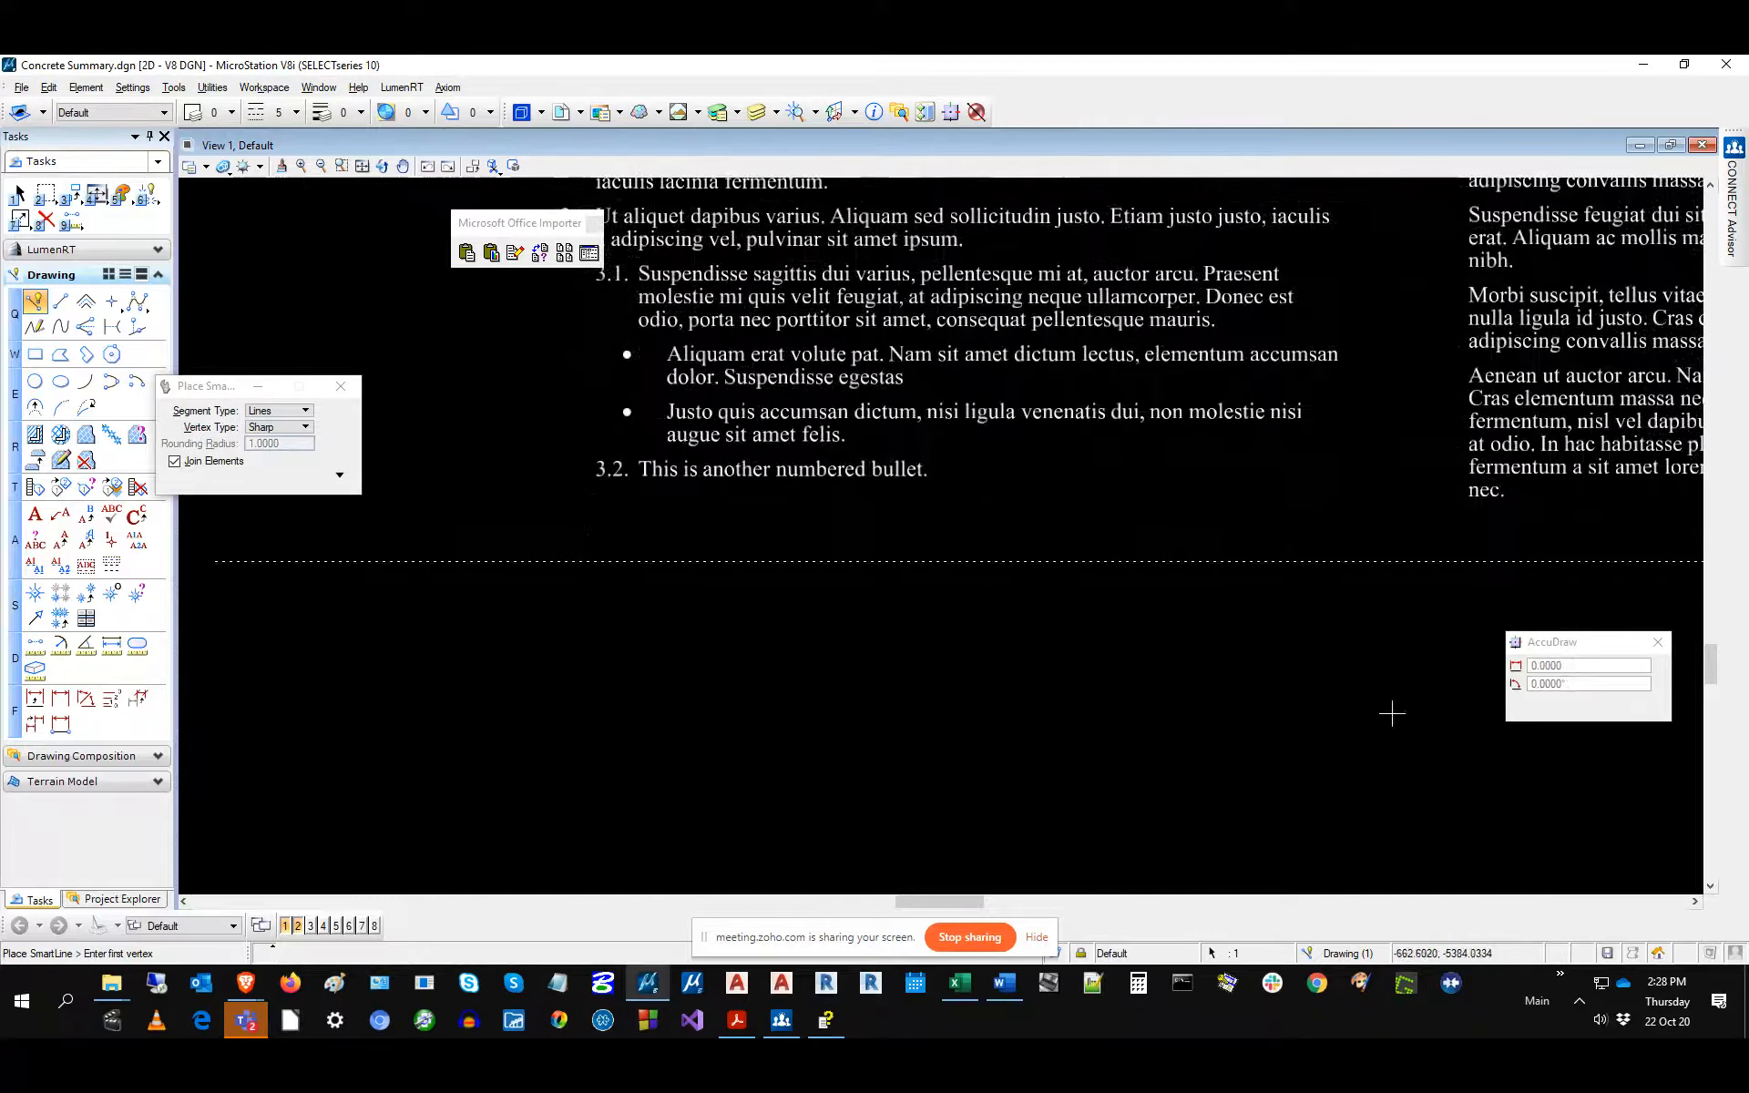
click(1694, 902)
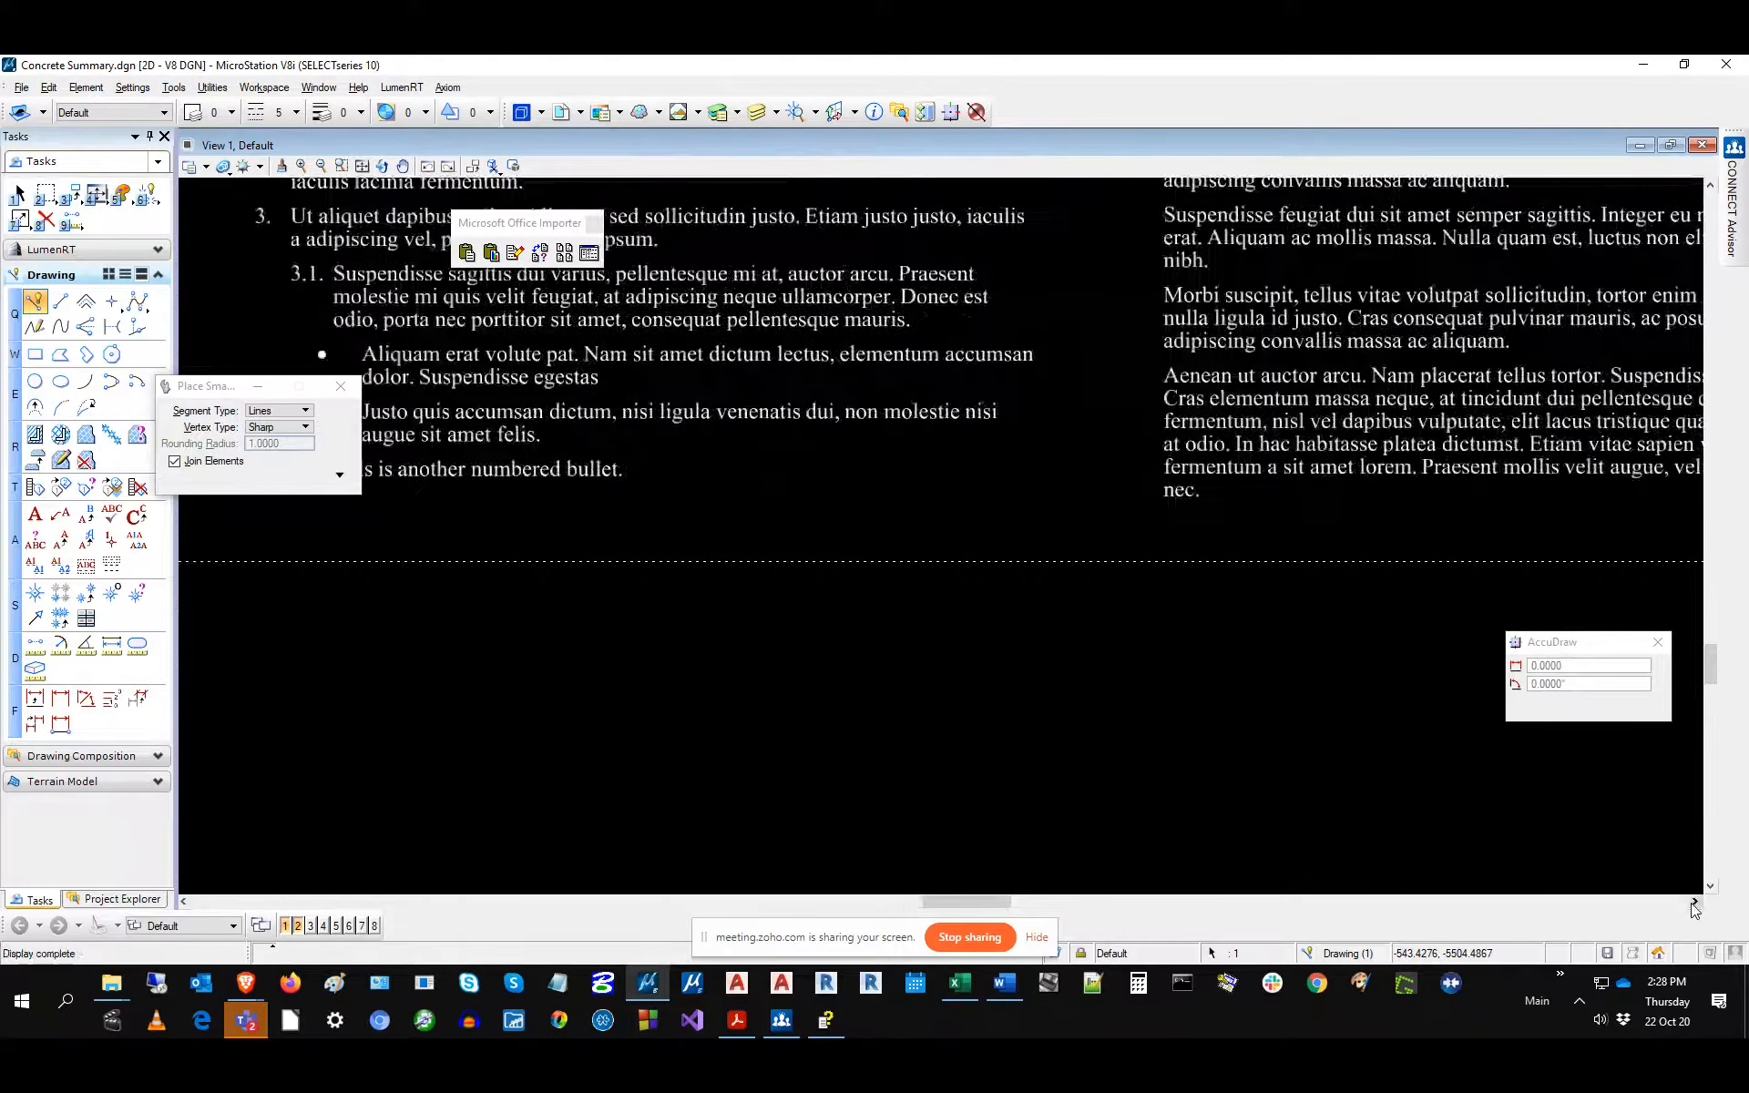
click(1694, 902)
click(1694, 902)
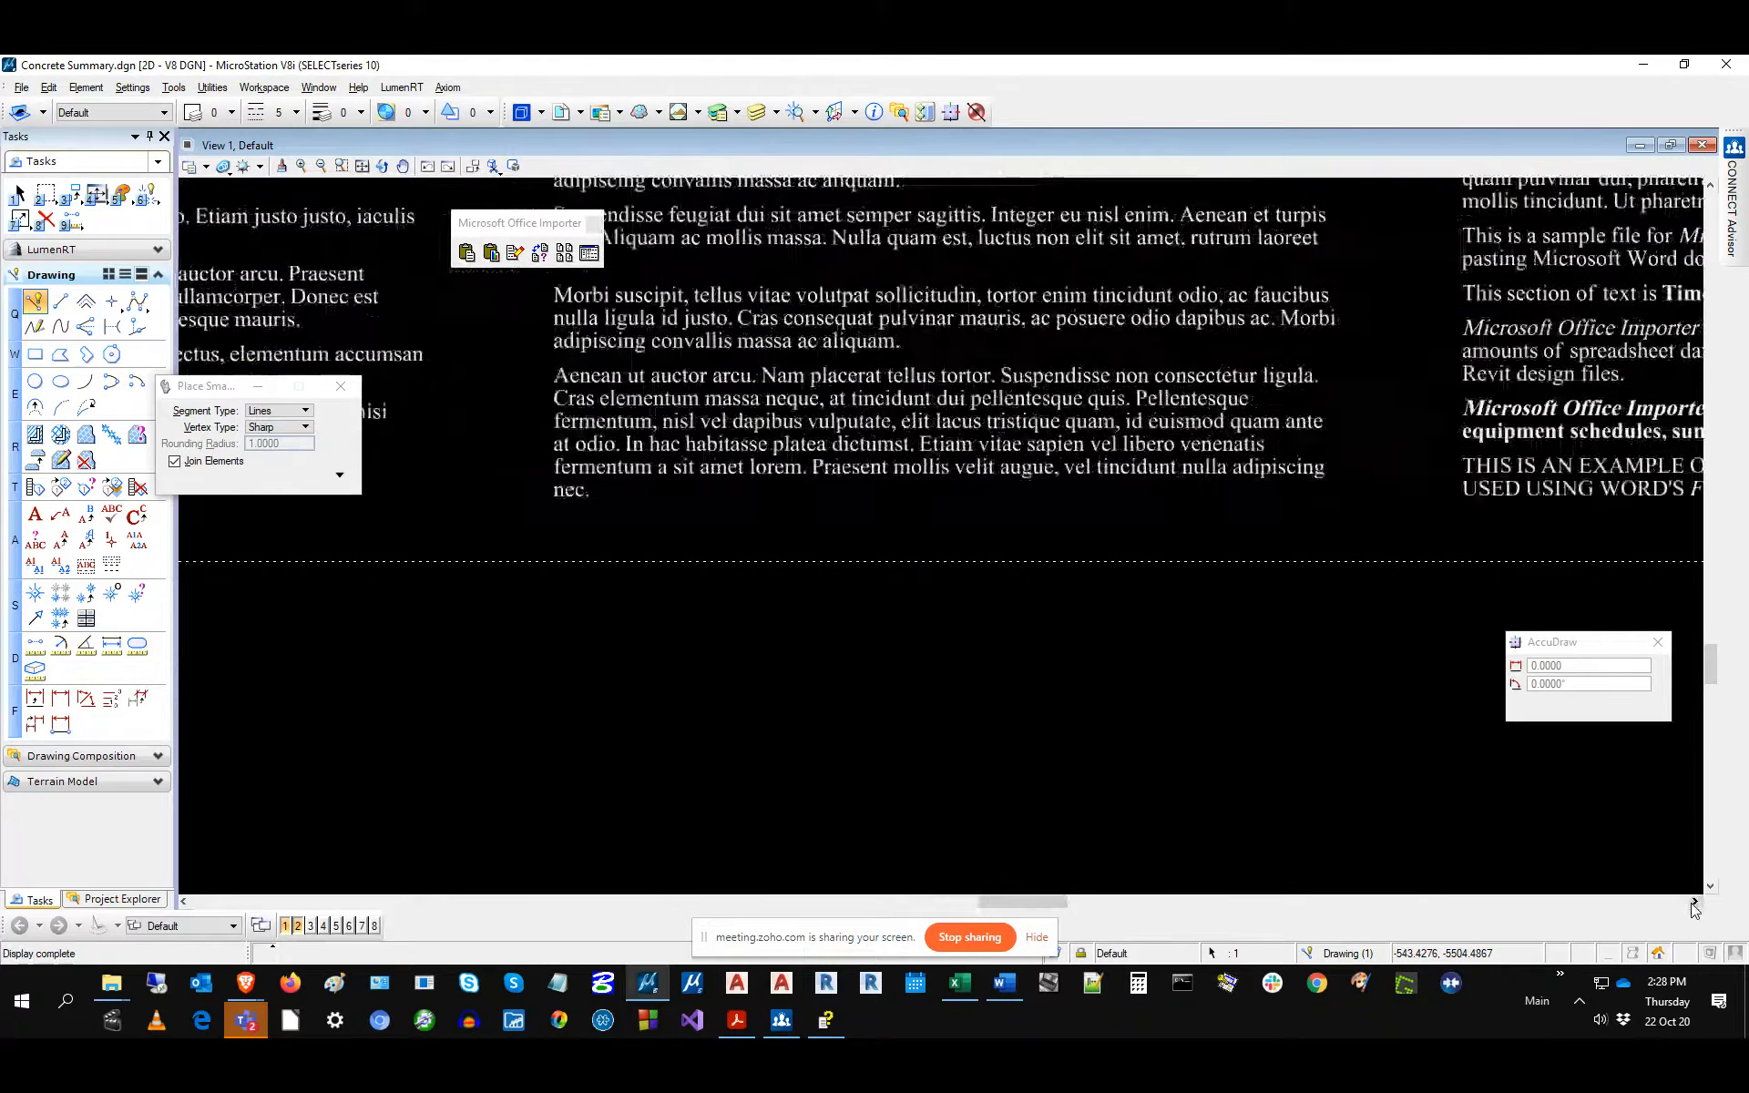
click(1694, 902)
click(1694, 902)
click(1694, 901)
click(1694, 902)
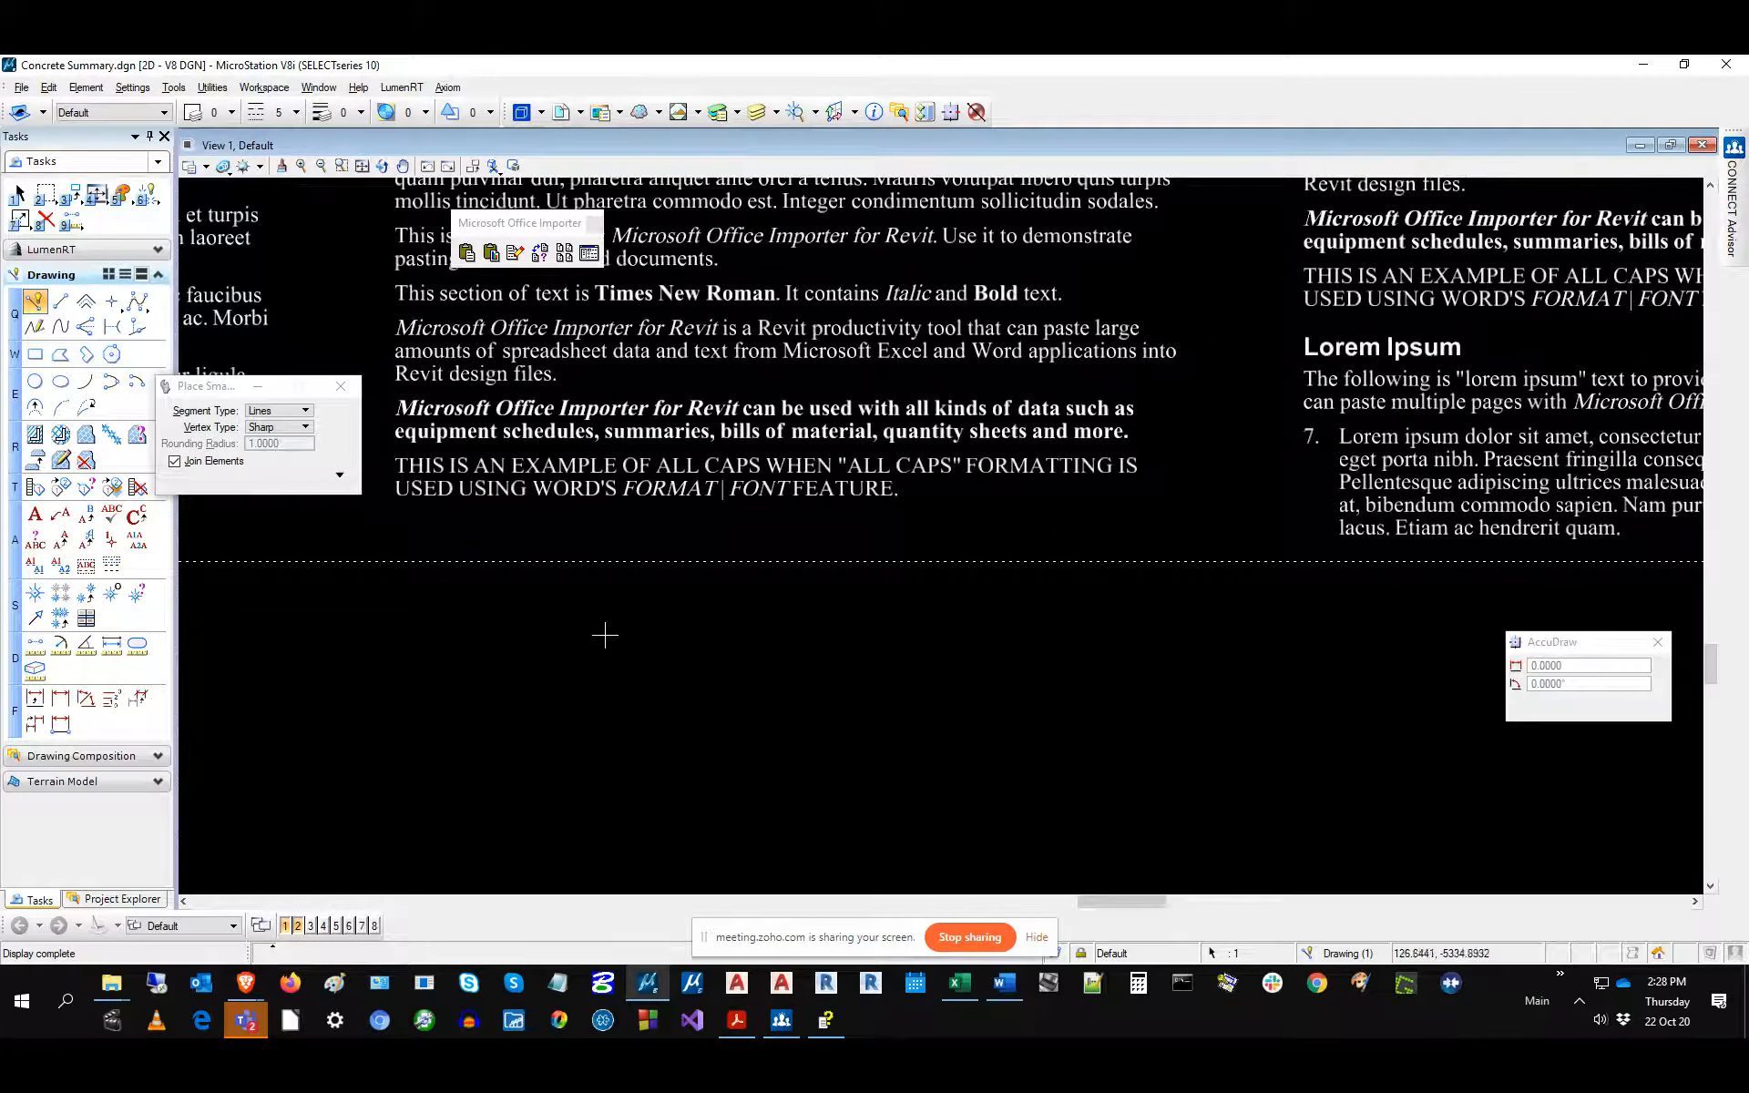
Fit the whole drawing in view and examine how the General Notes text and tables are divided across the columns.
click(362, 166)
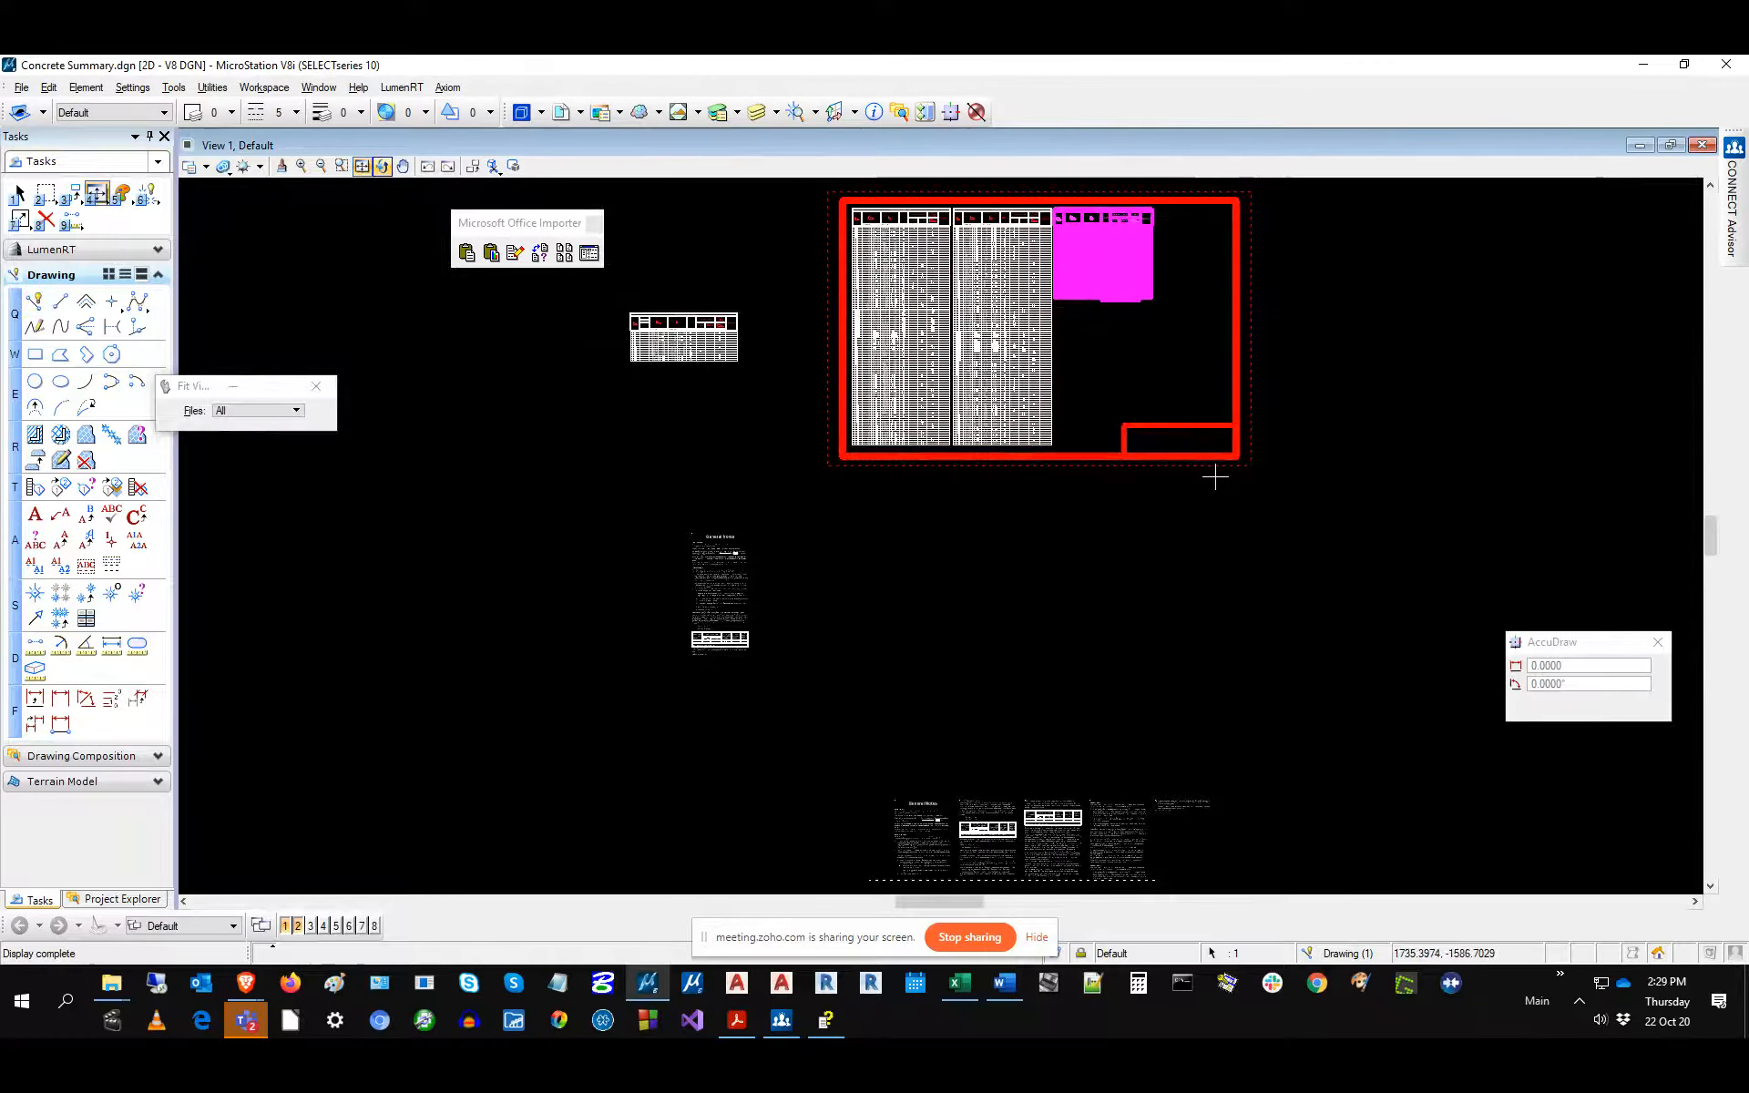
click(1711, 887)
click(1711, 887)
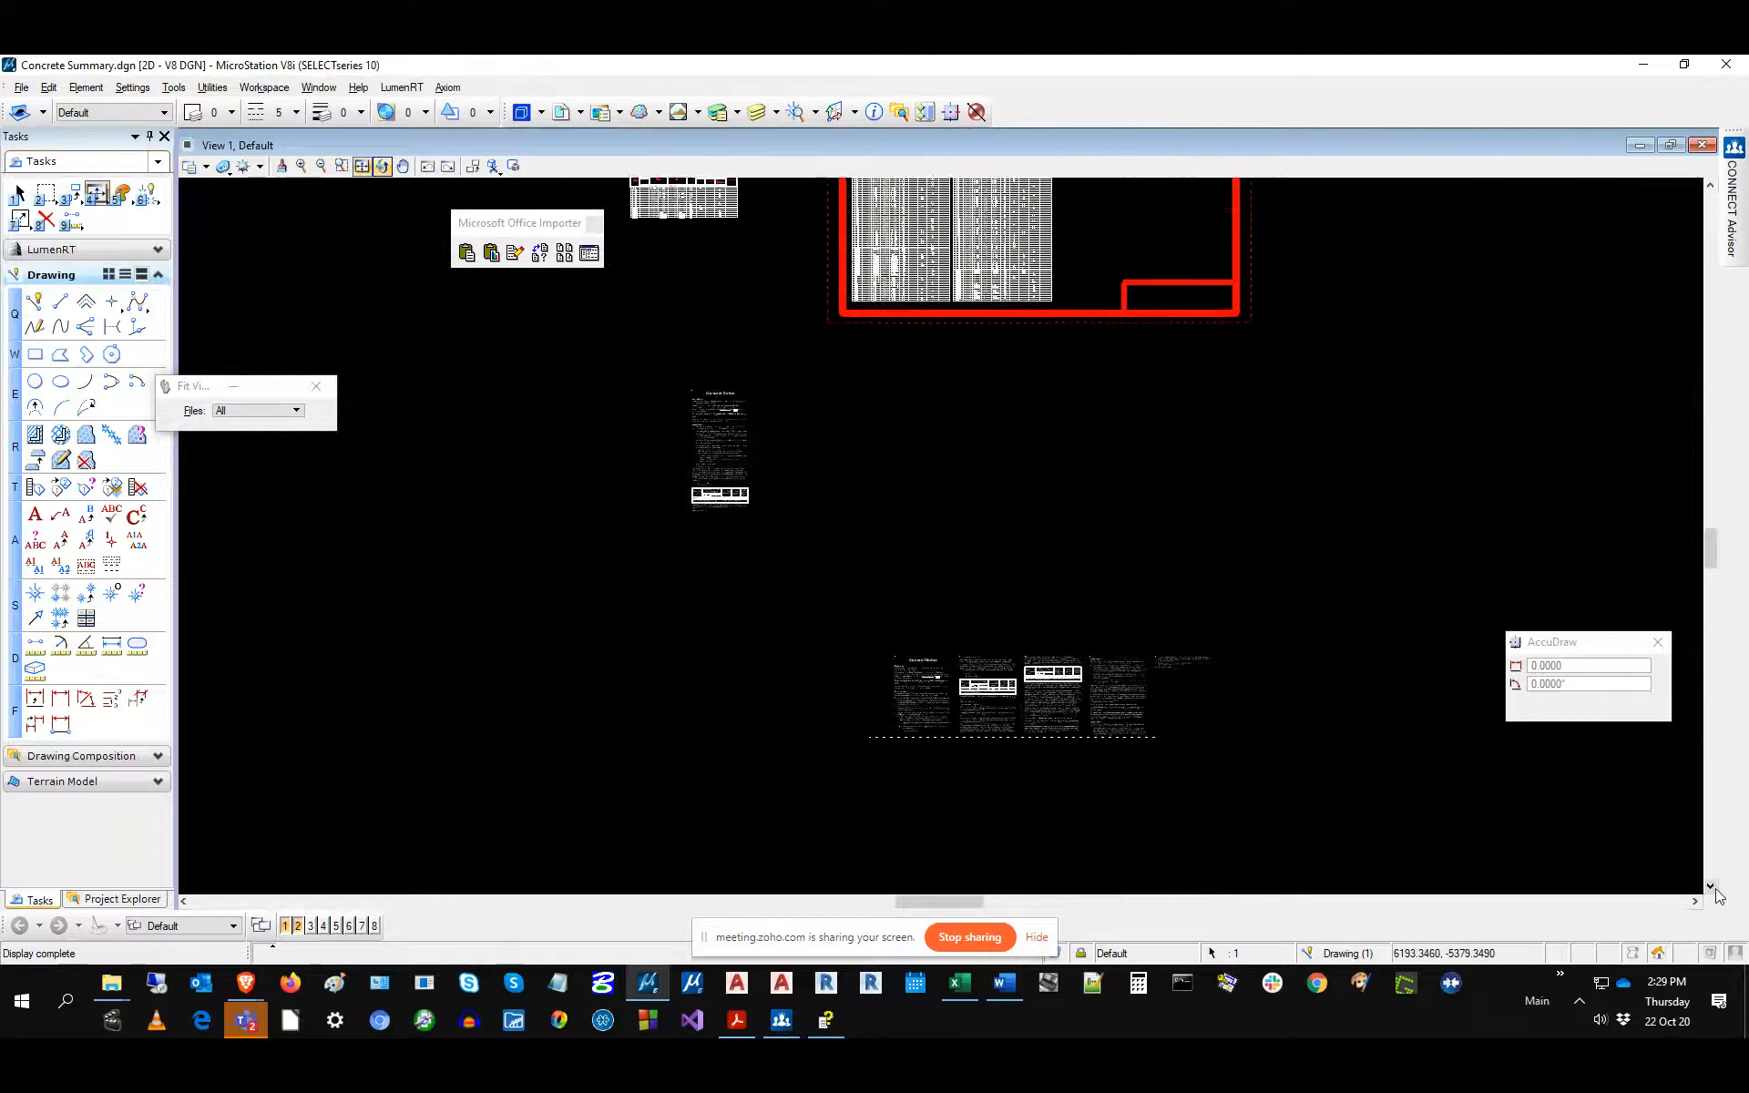
click(1711, 887)
click(1712, 887)
click(1711, 887)
click(1711, 887)
scroll(1102, 383, up, 3)
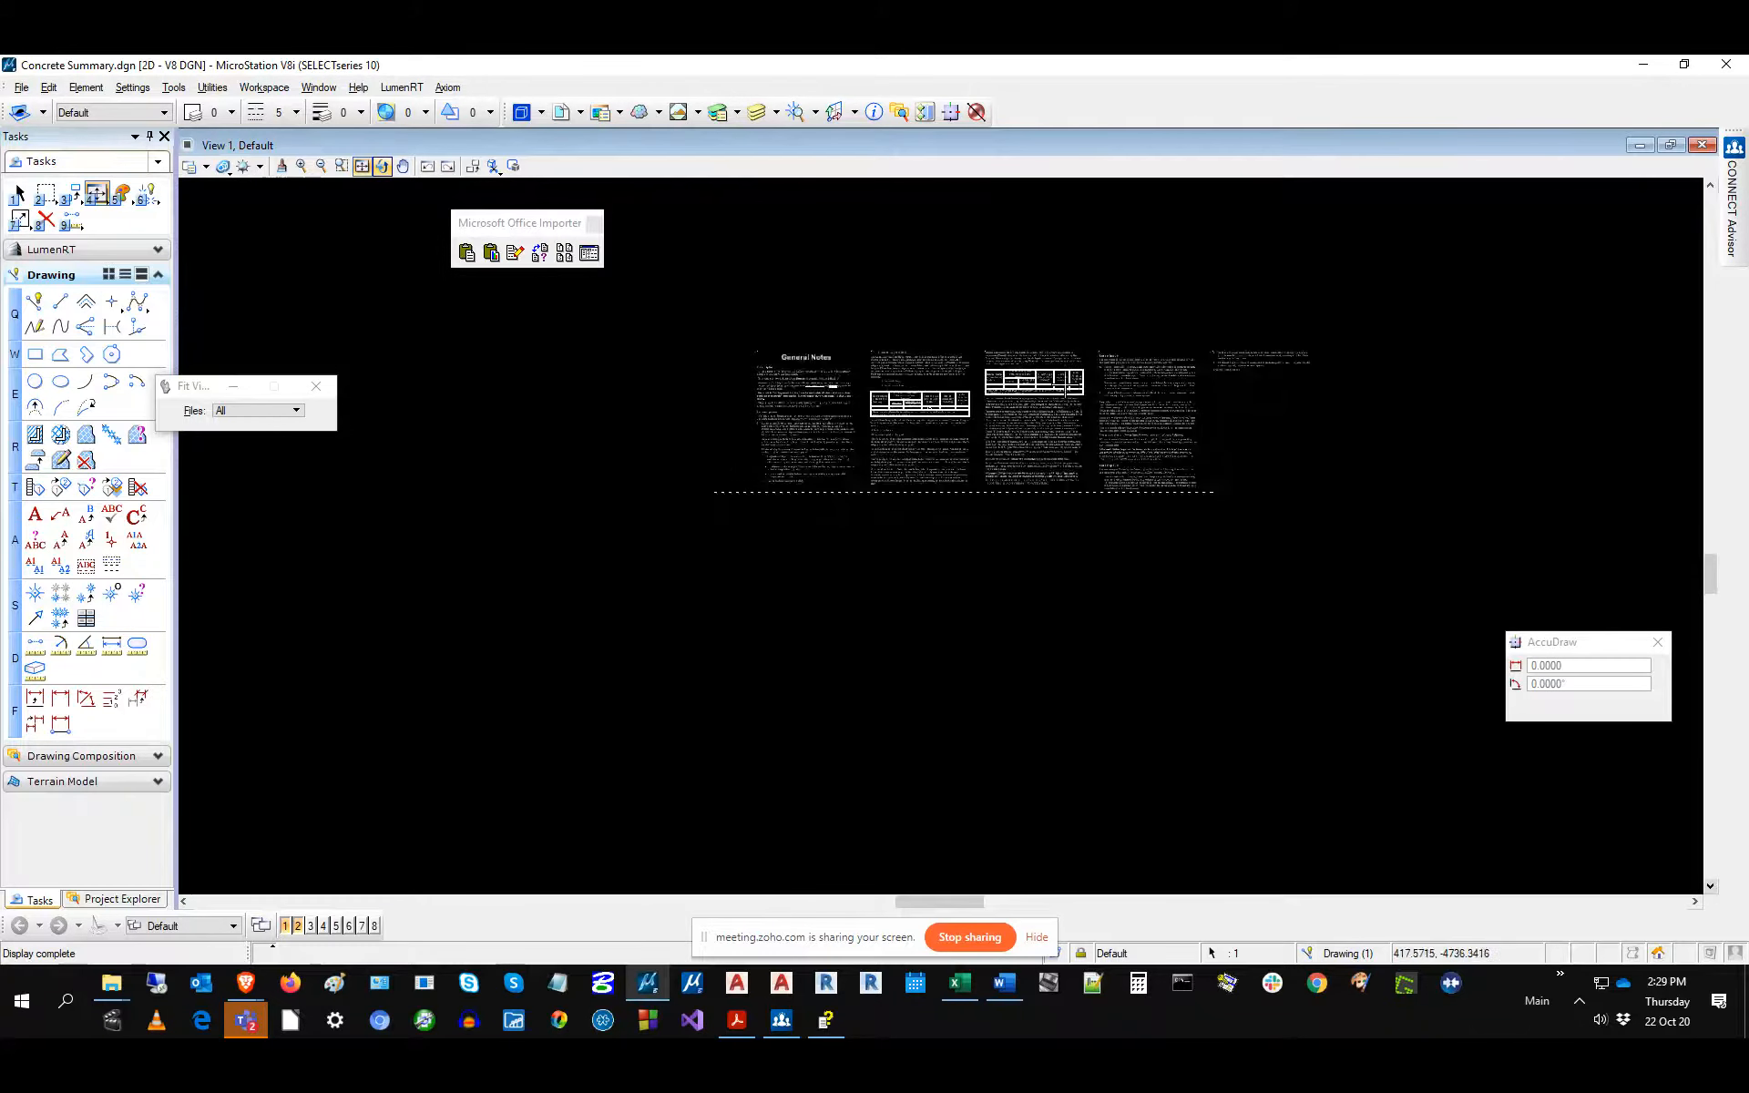
scroll(986, 393, up, 2)
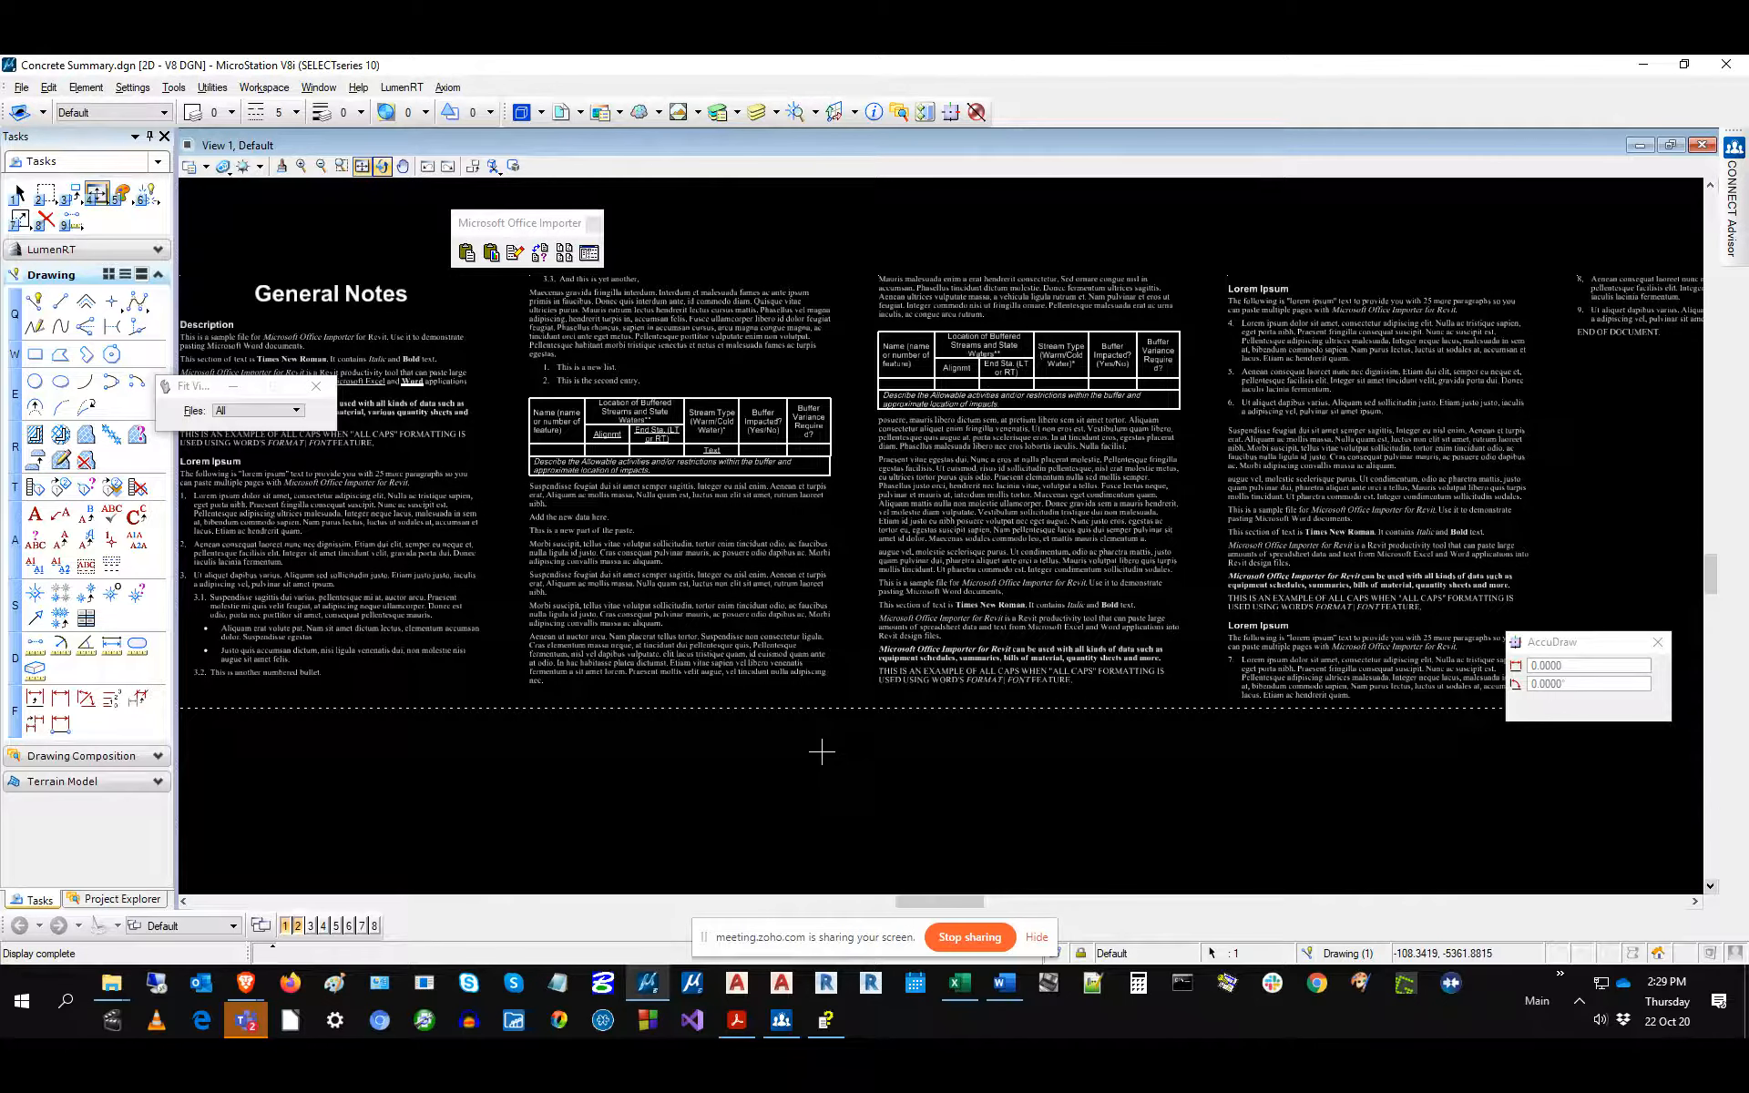
click(18, 193)
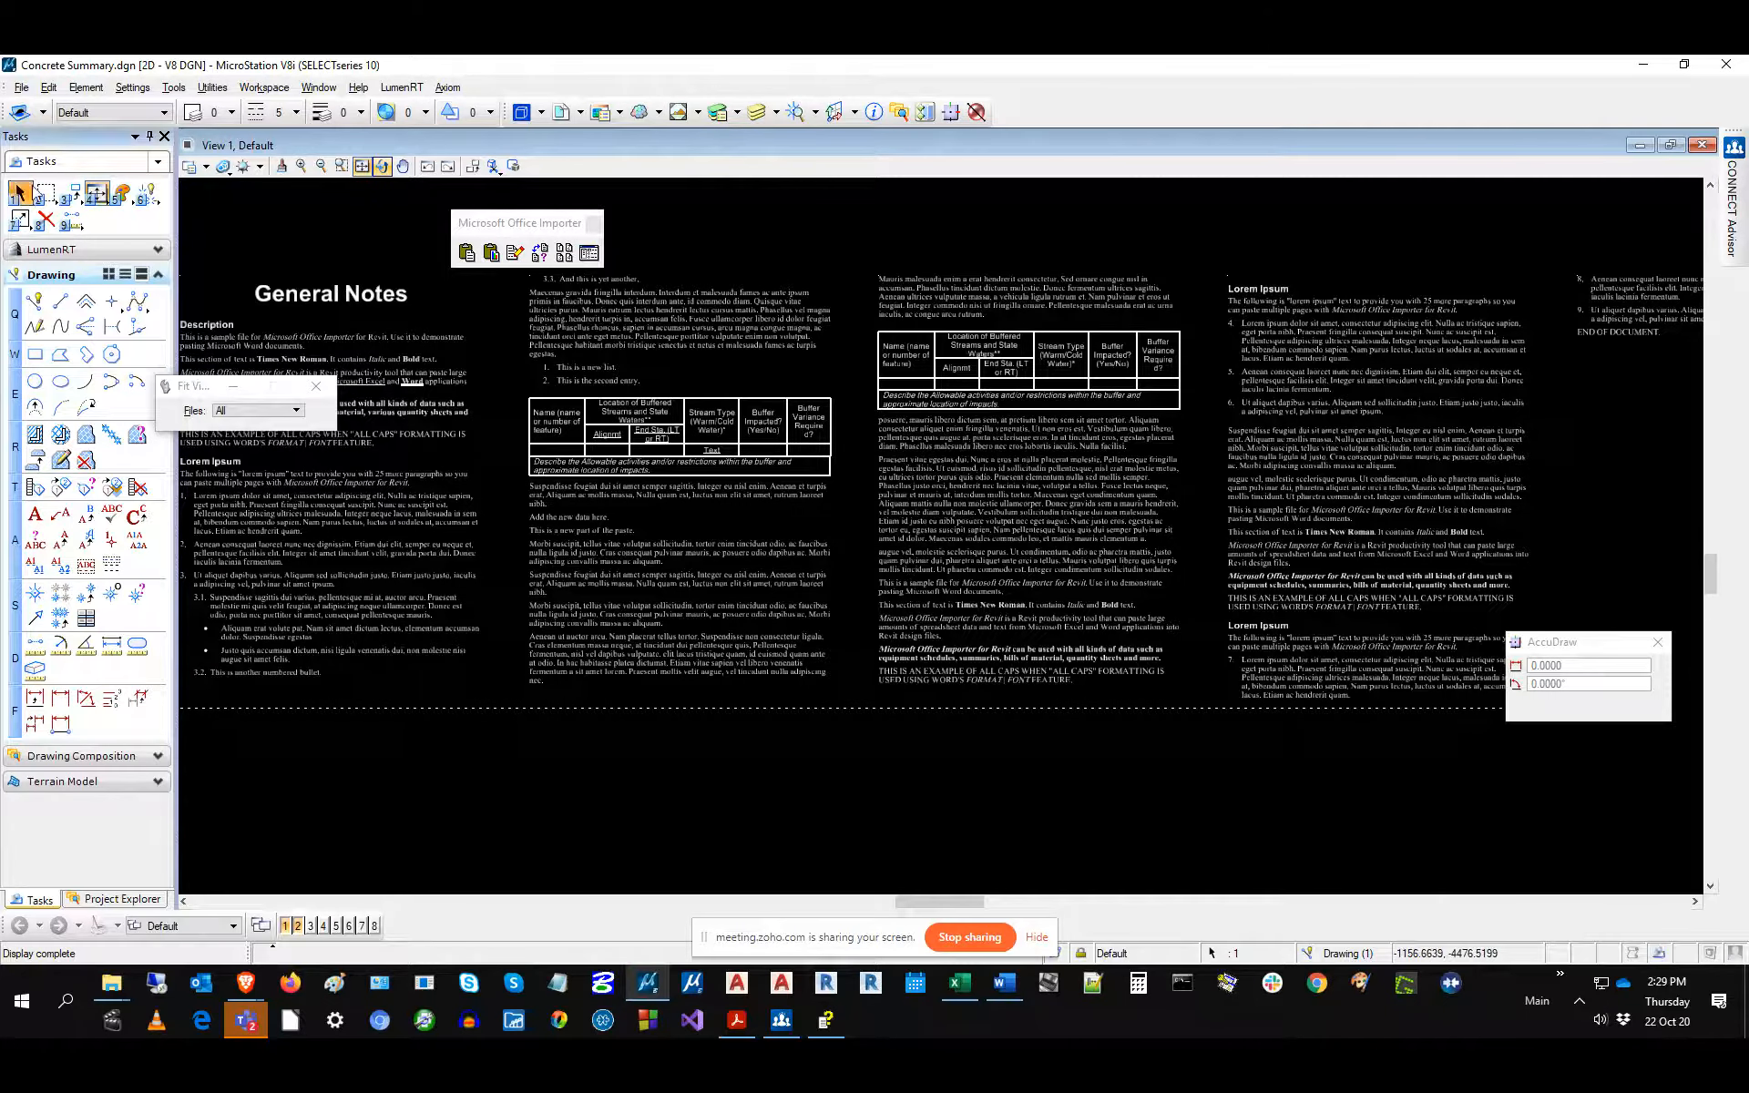
click(341, 707)
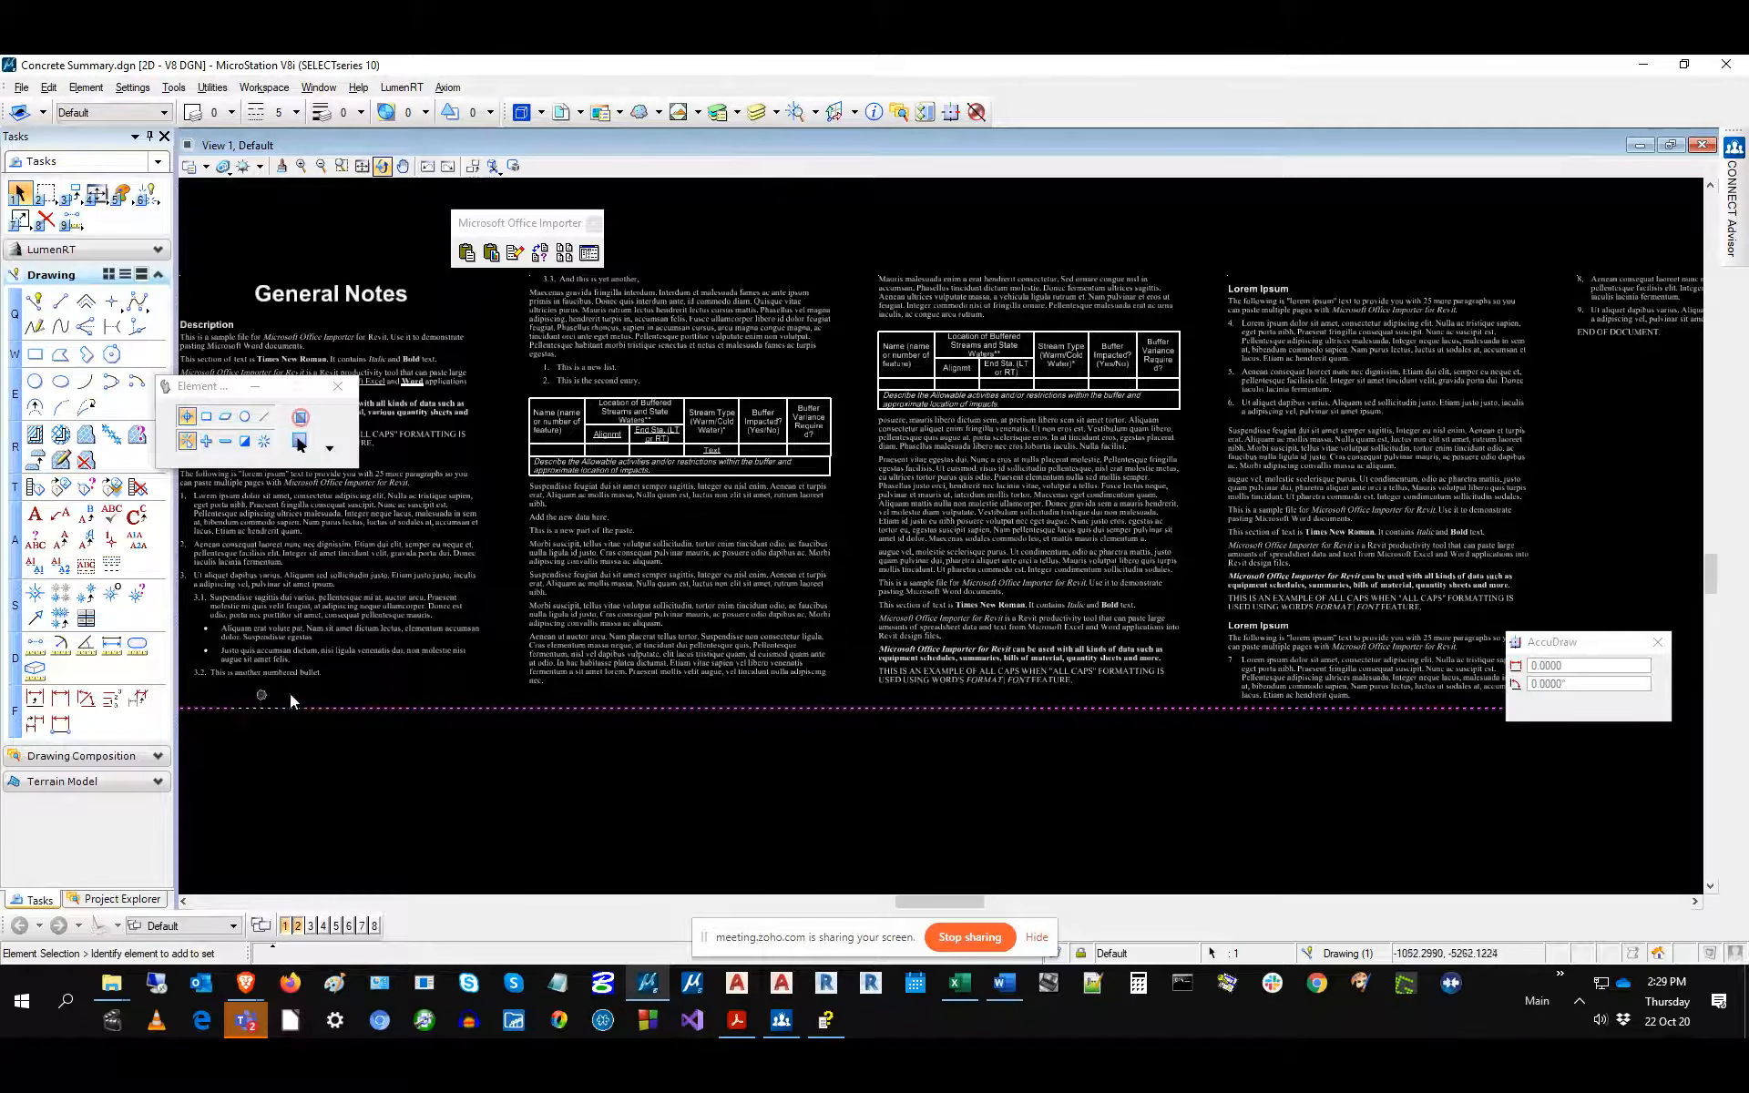
click(561, 394)
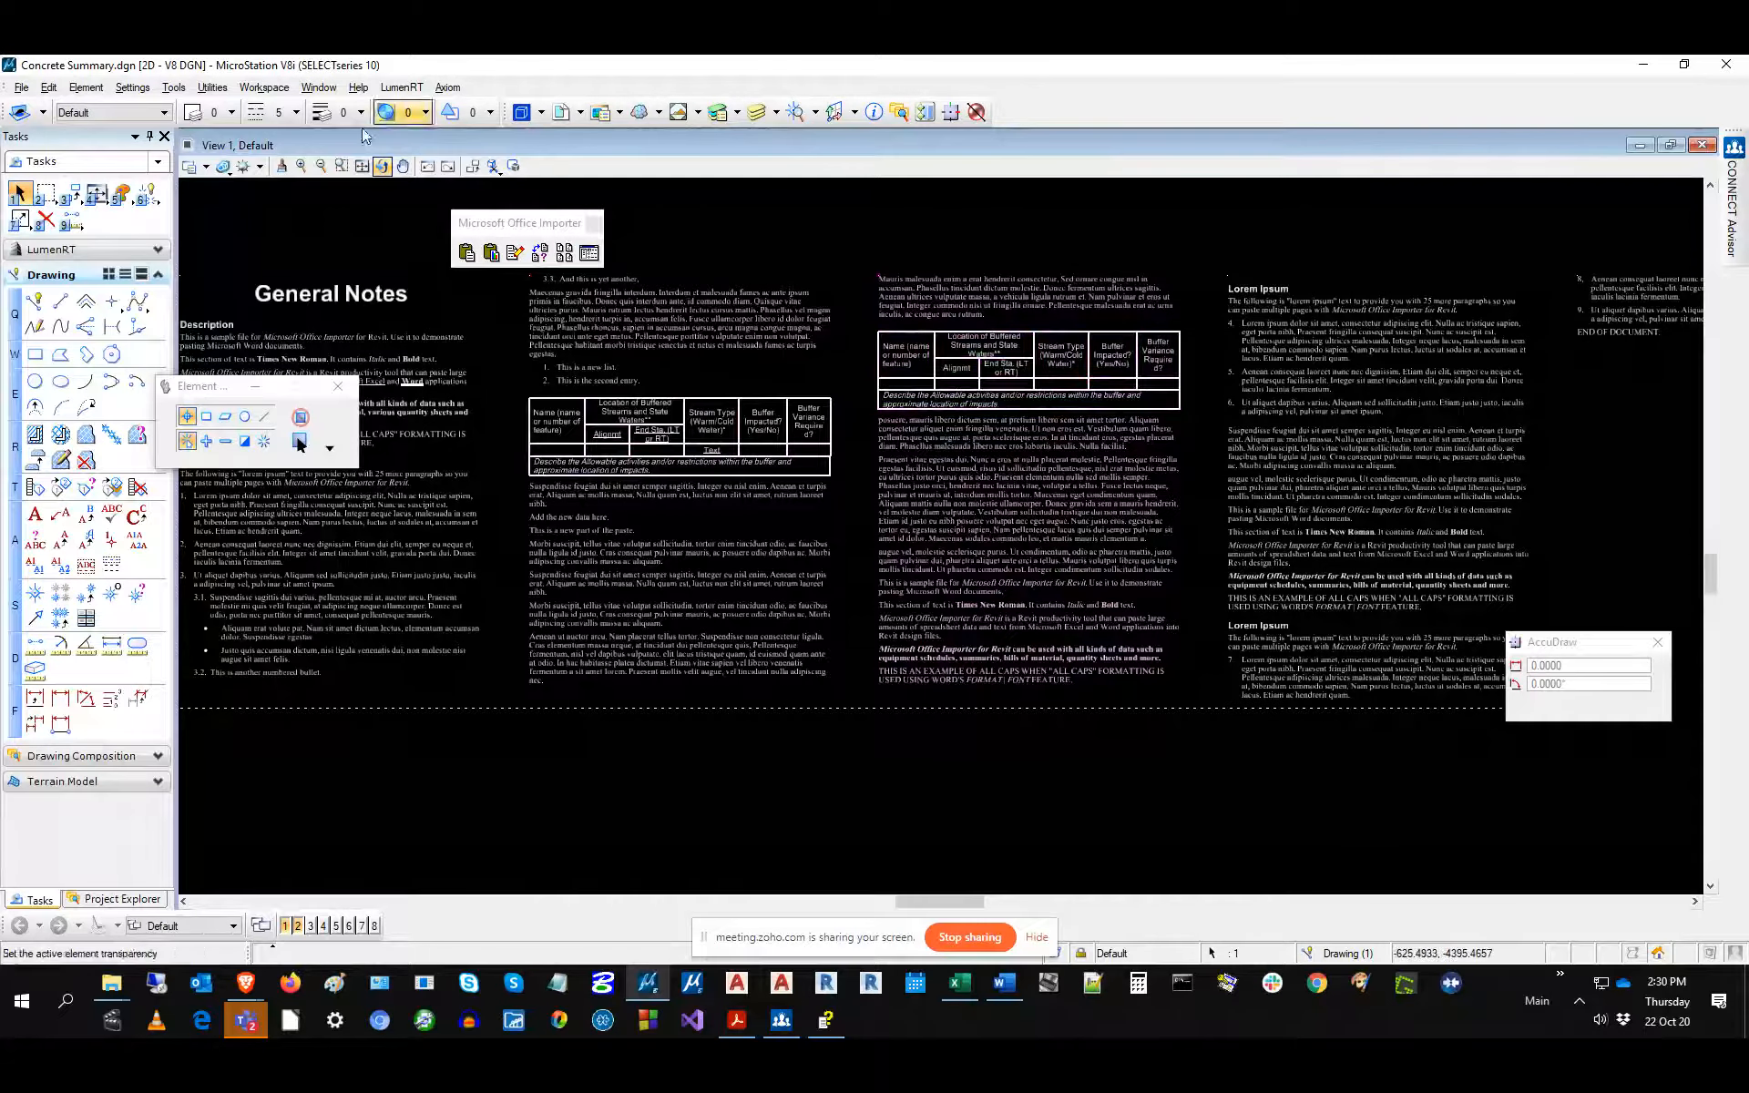
Open the Microsoft Office Importer links list and fit each linked Excel and Word paste in view in turn.
click(360, 167)
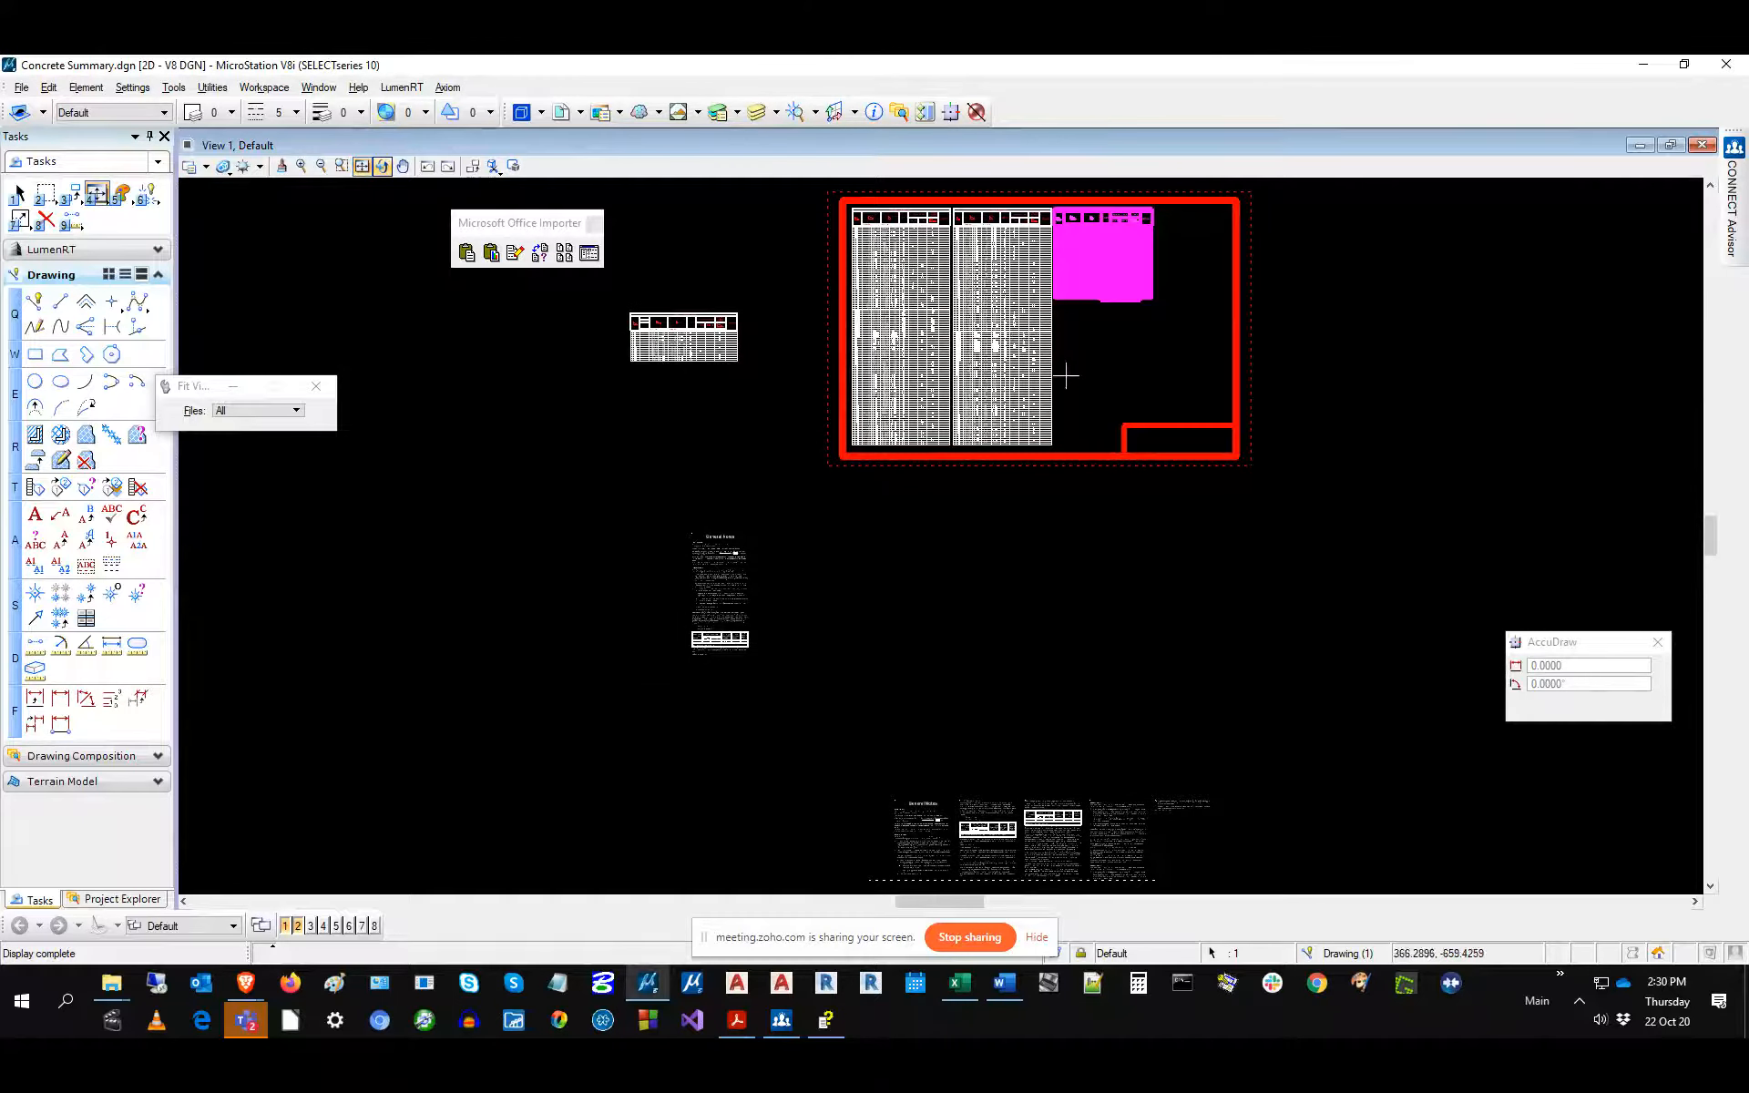
click(564, 258)
drag(1102, 451, 880, 354)
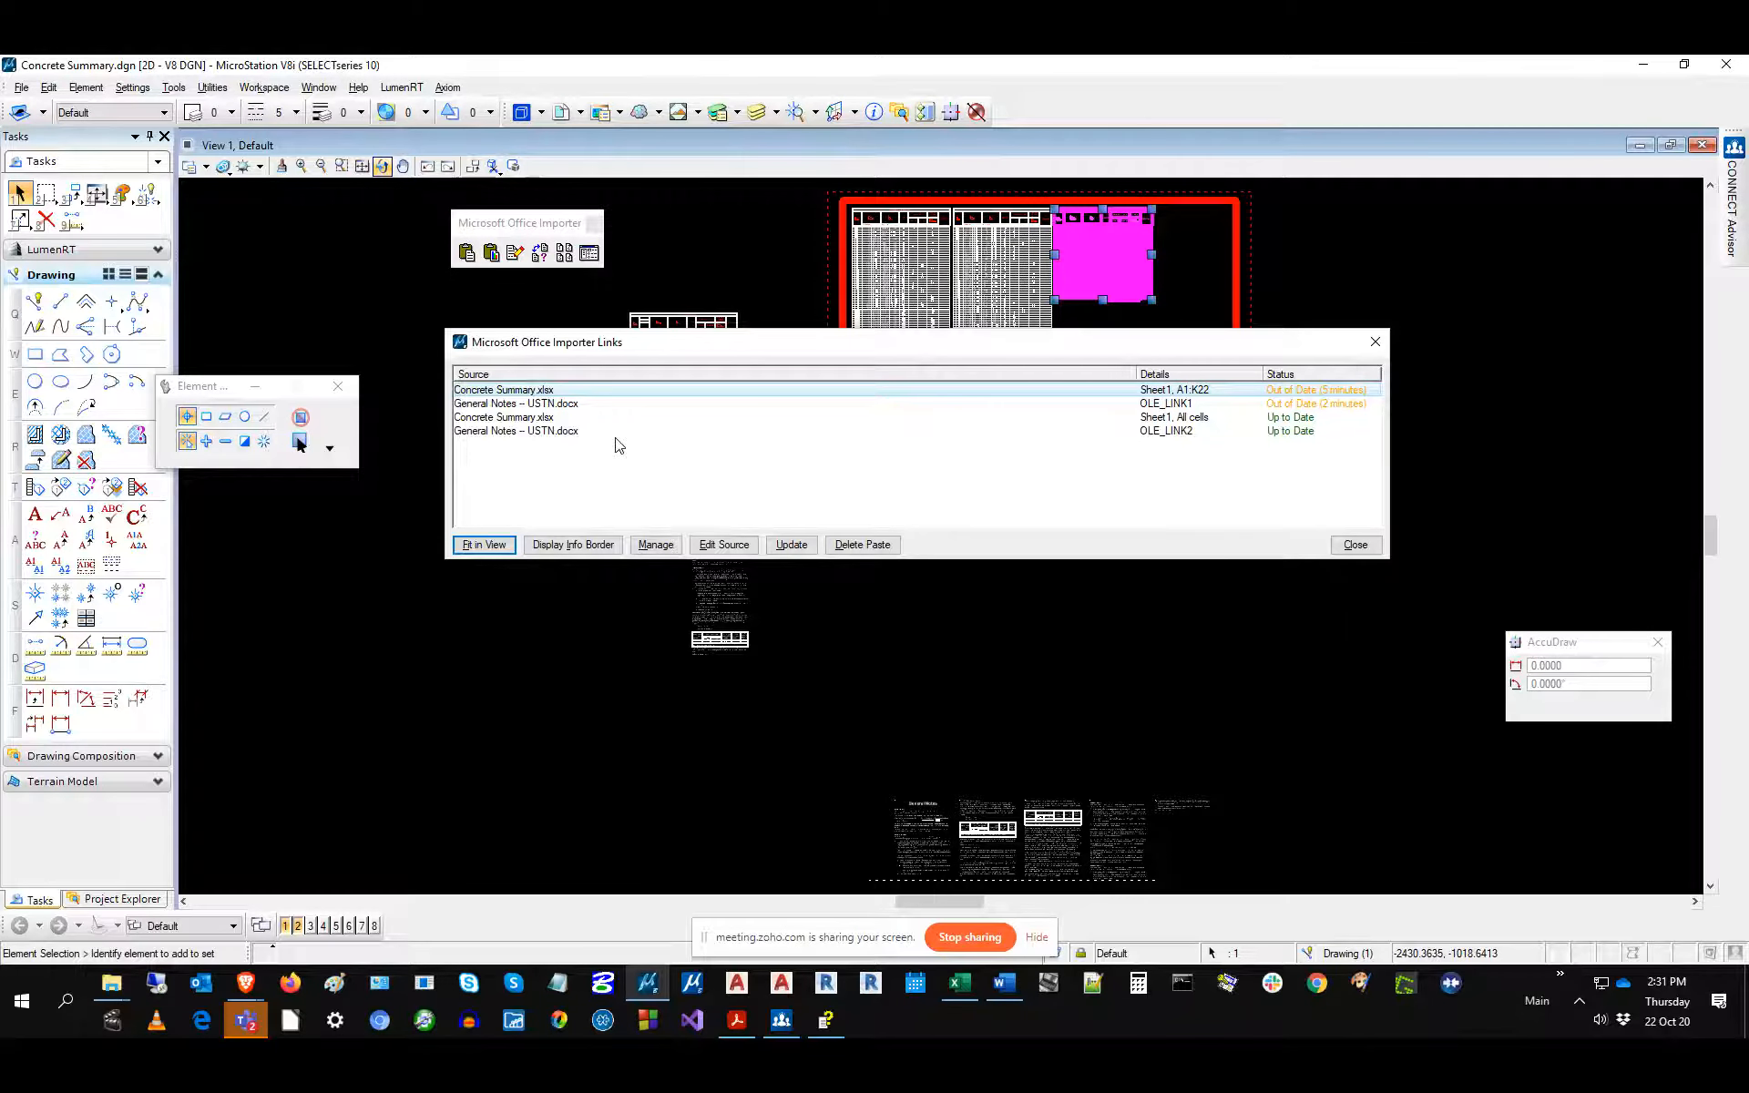
click(518, 391)
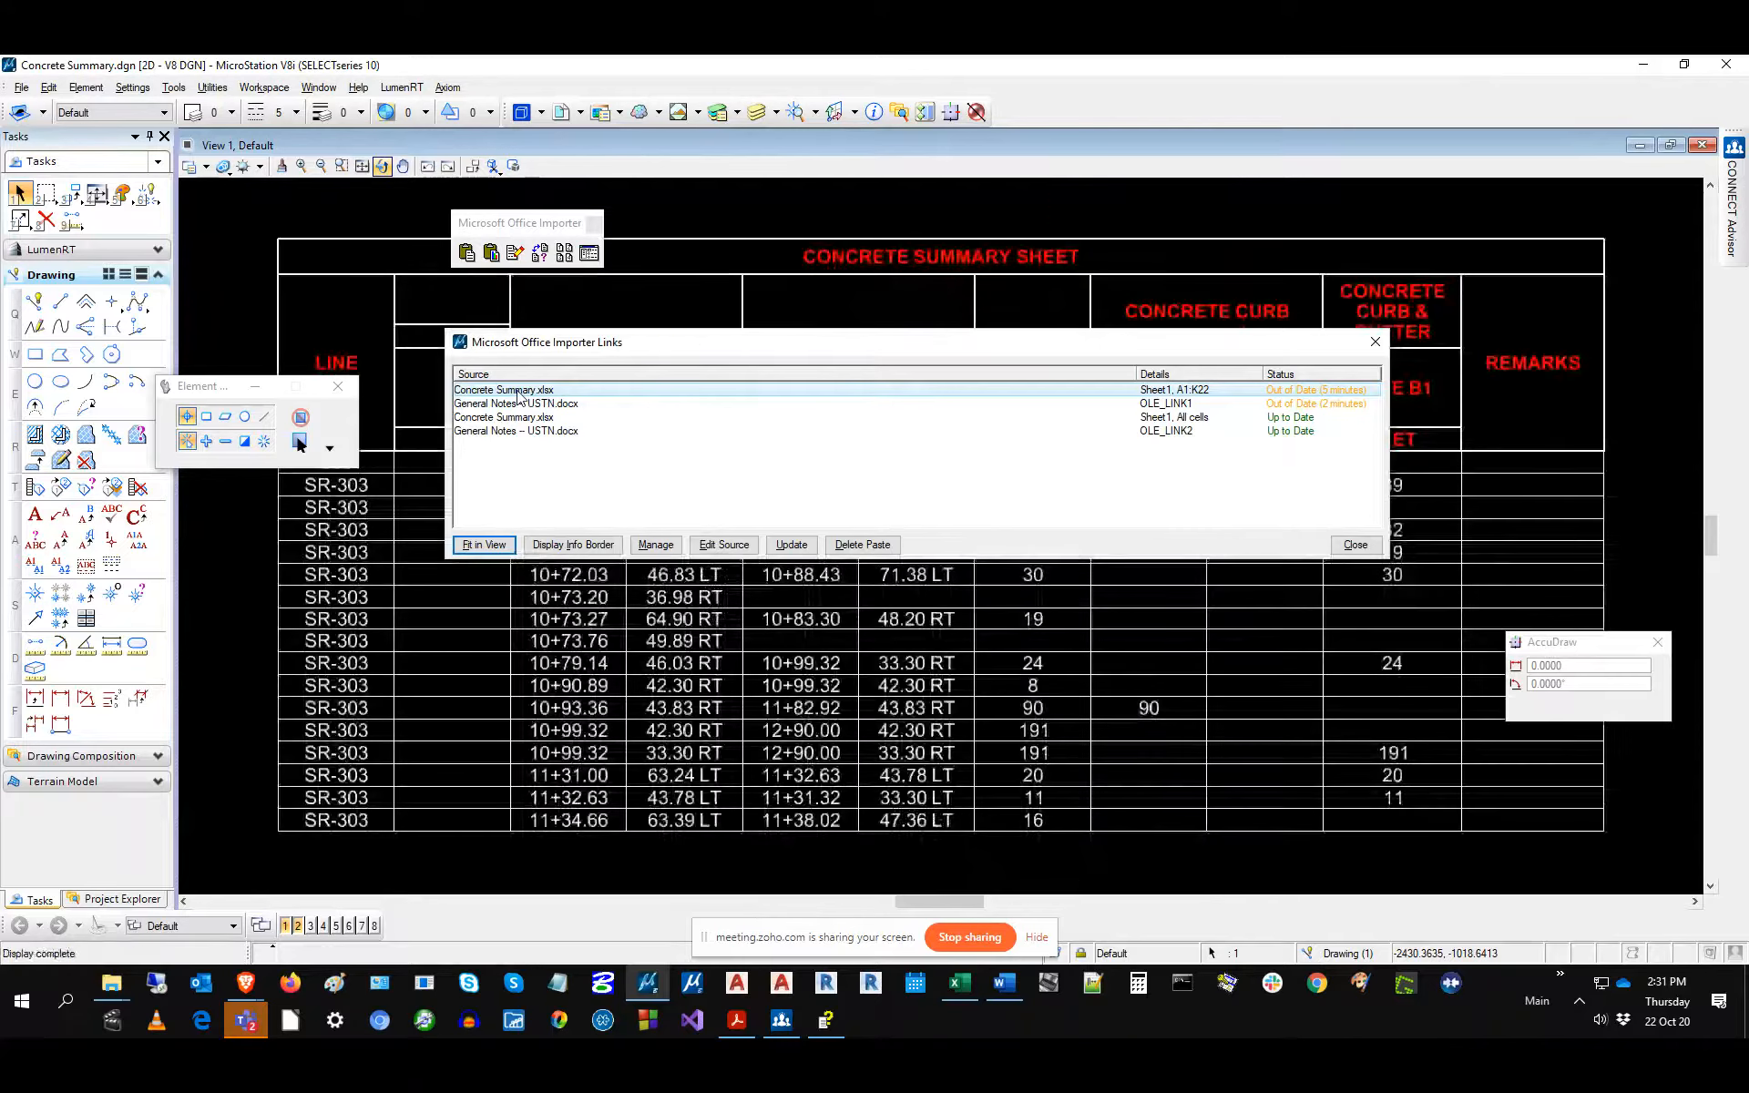
click(513, 405)
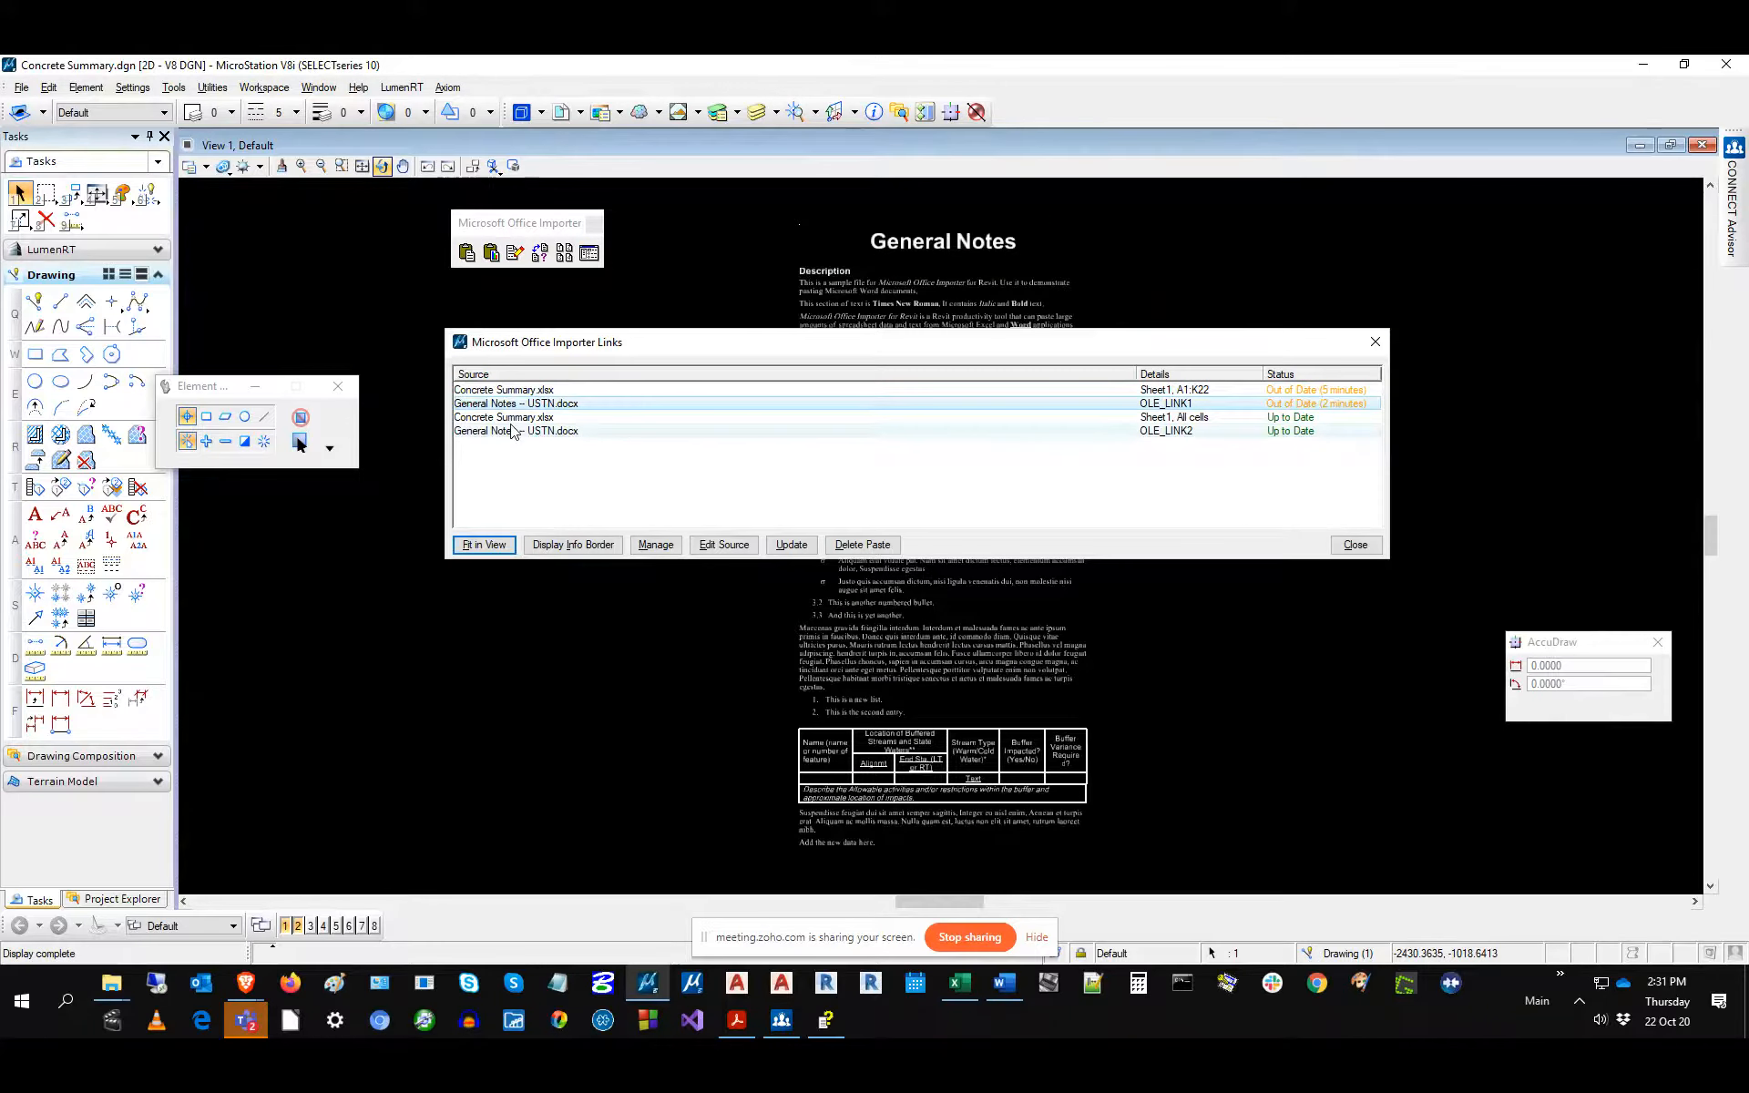
click(511, 418)
click(507, 432)
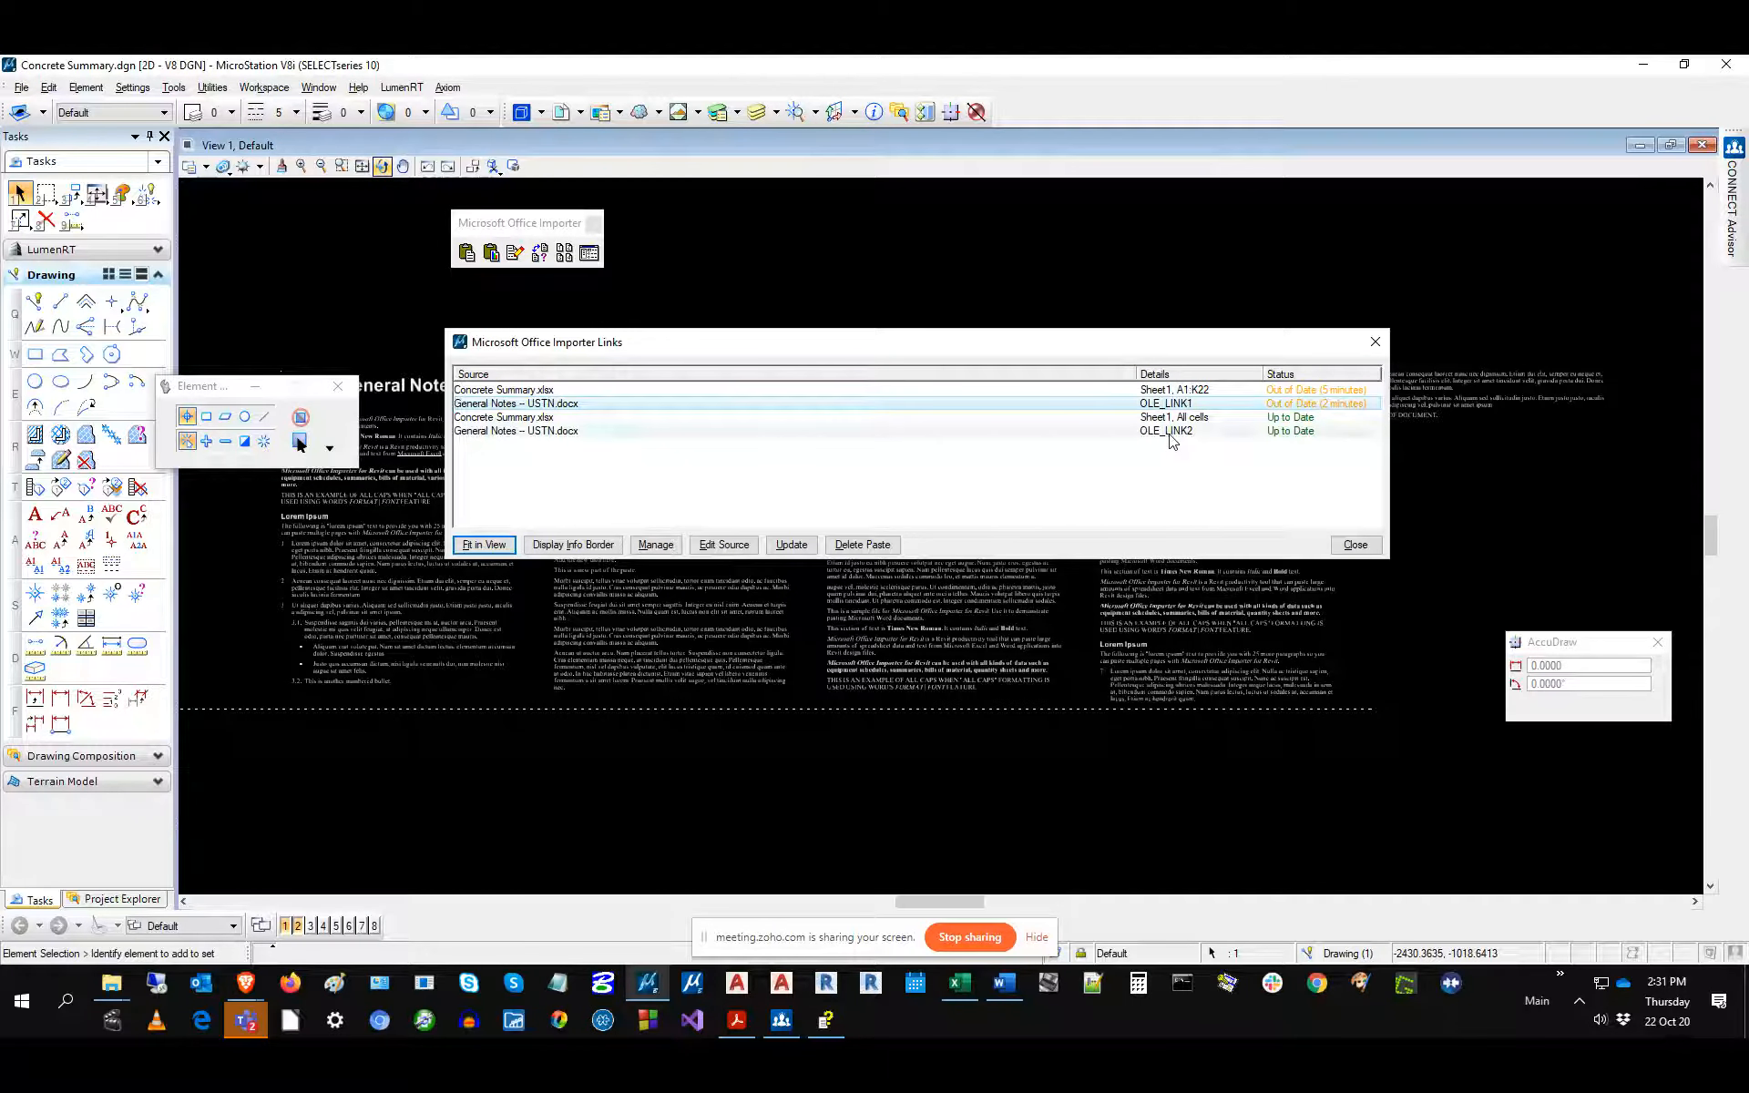
Update the out-of-date Concrete Summary.xlsx link for Sheet1, A1:K22 and the General Notes link OLE_LINK1 together.
click(1194, 391)
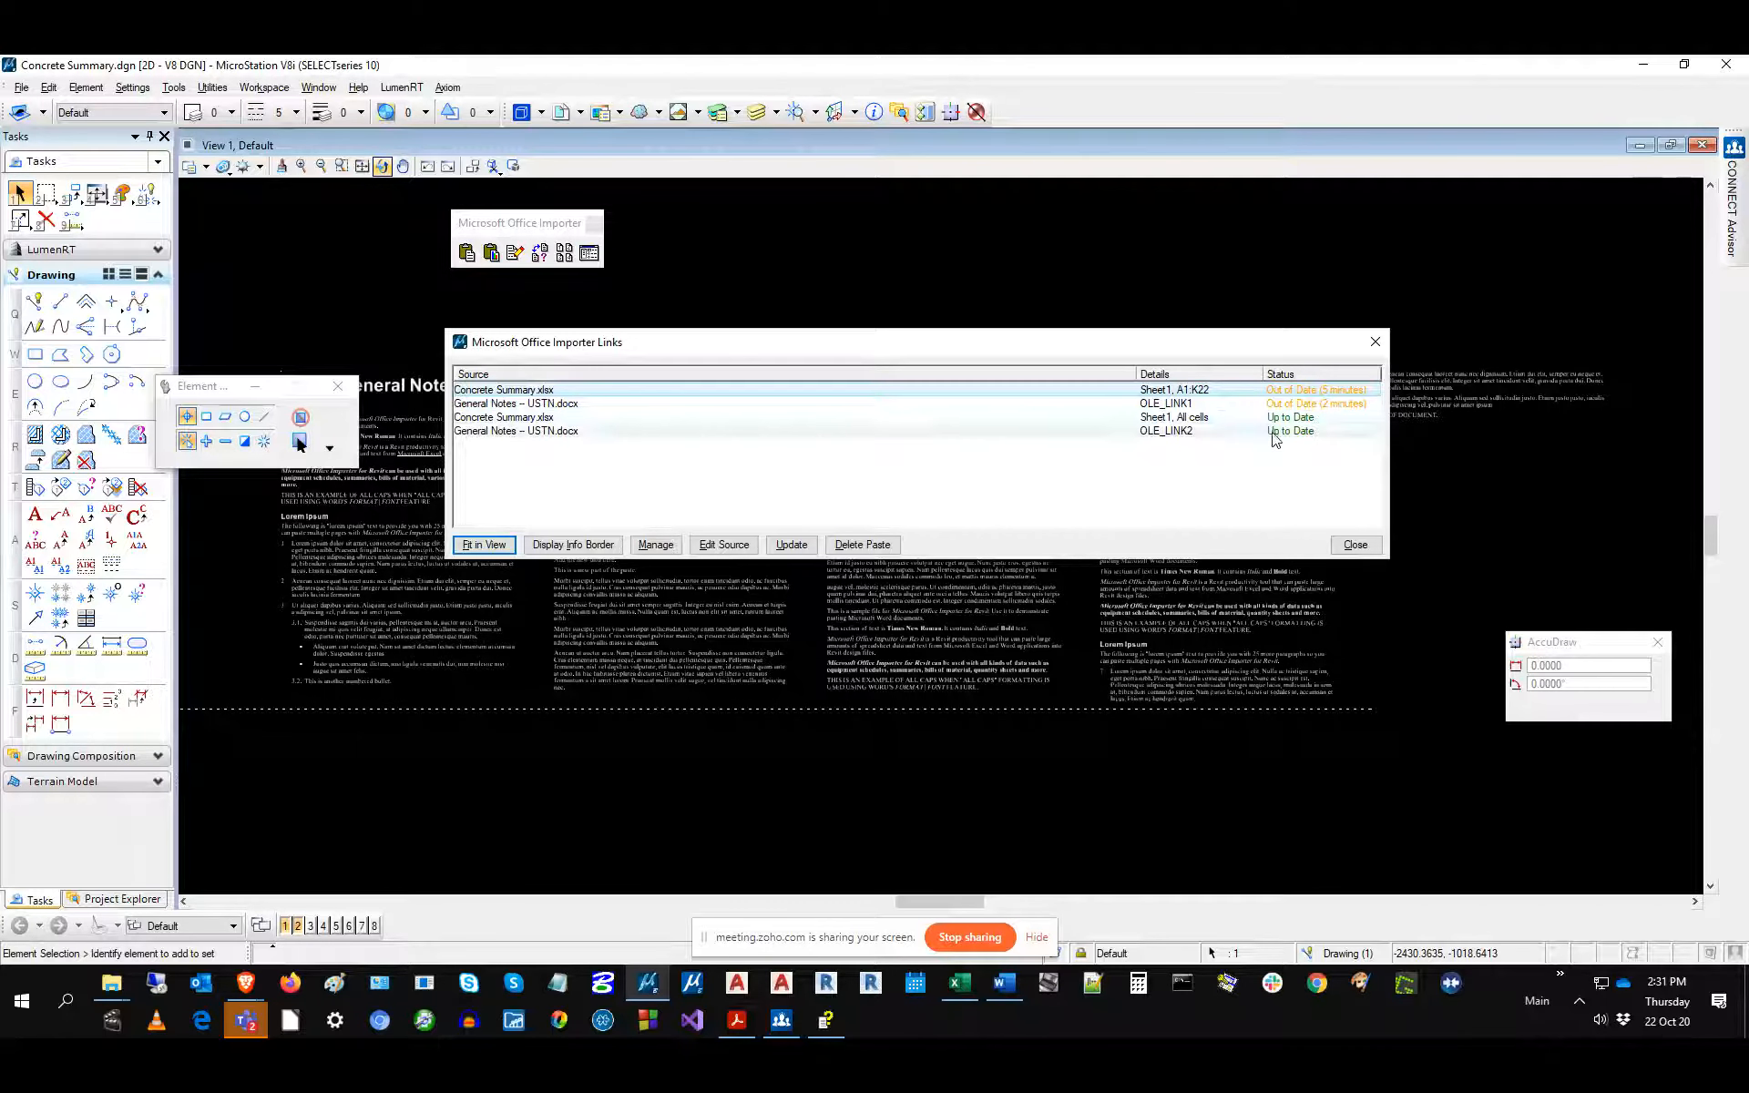
ctrl+click(1348, 403)
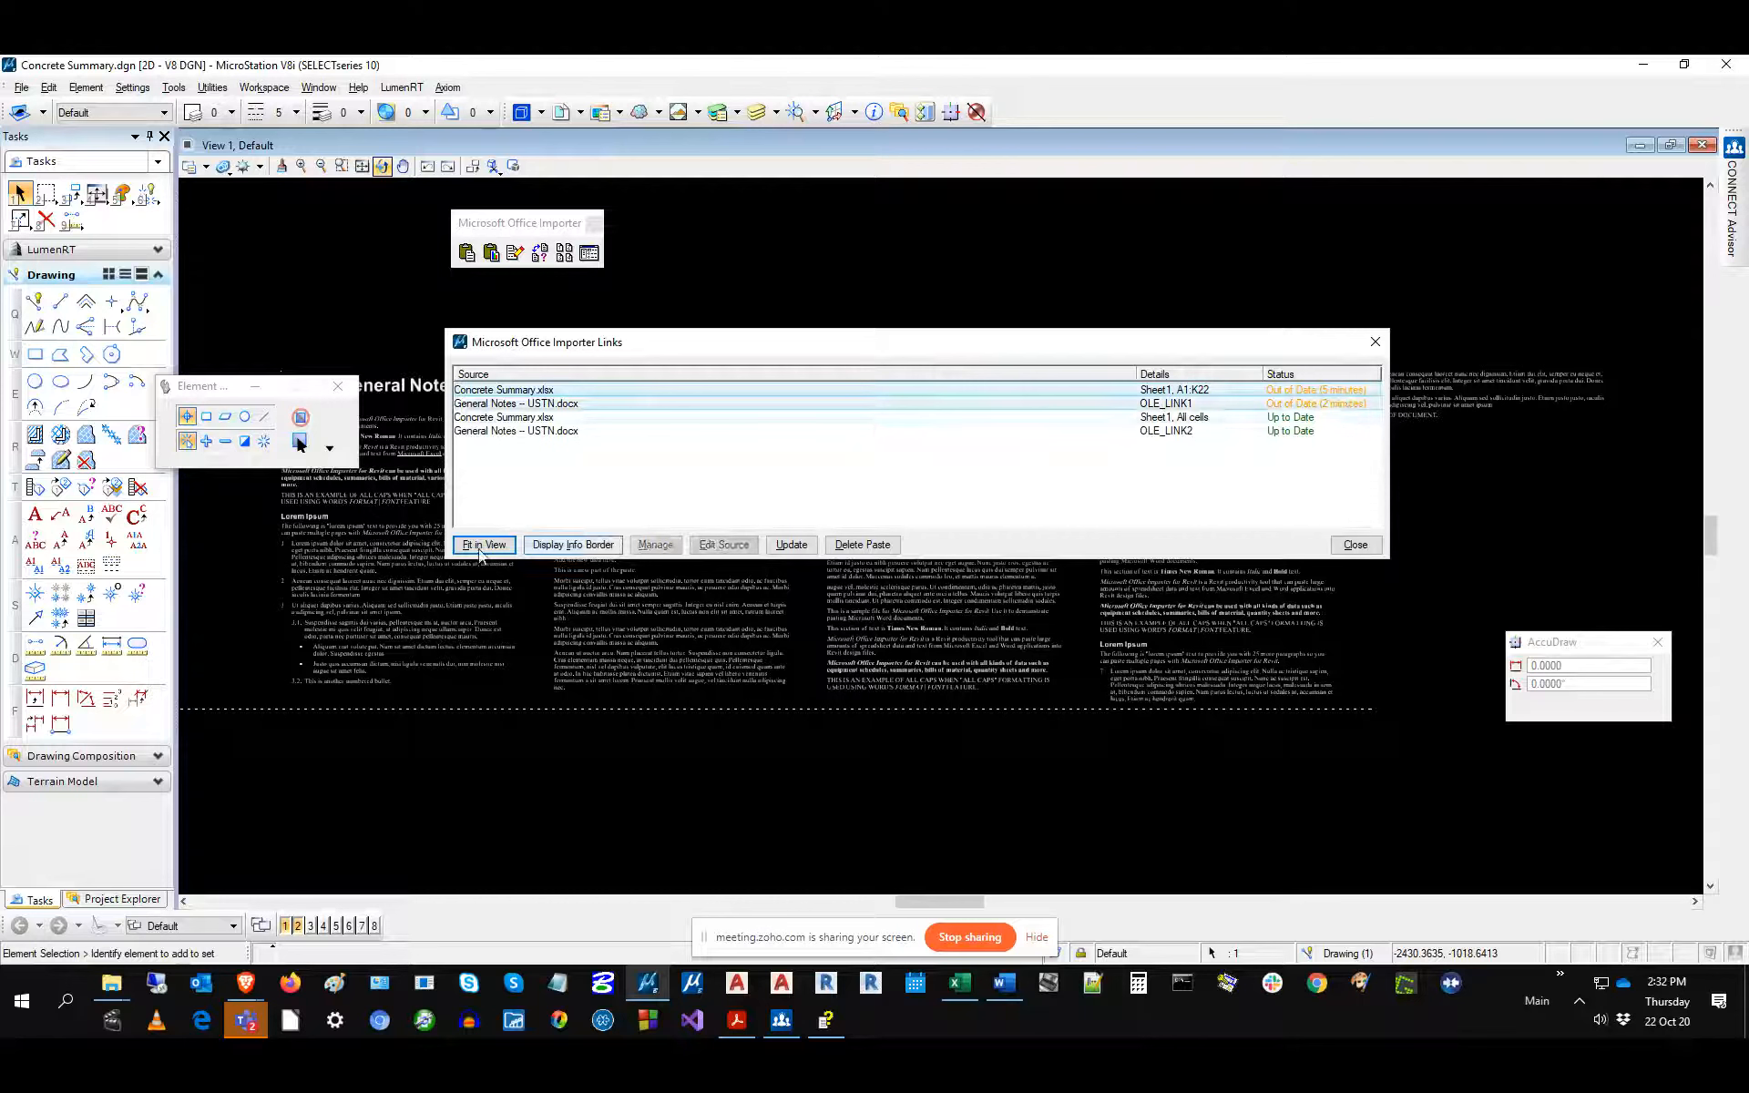
click(791, 544)
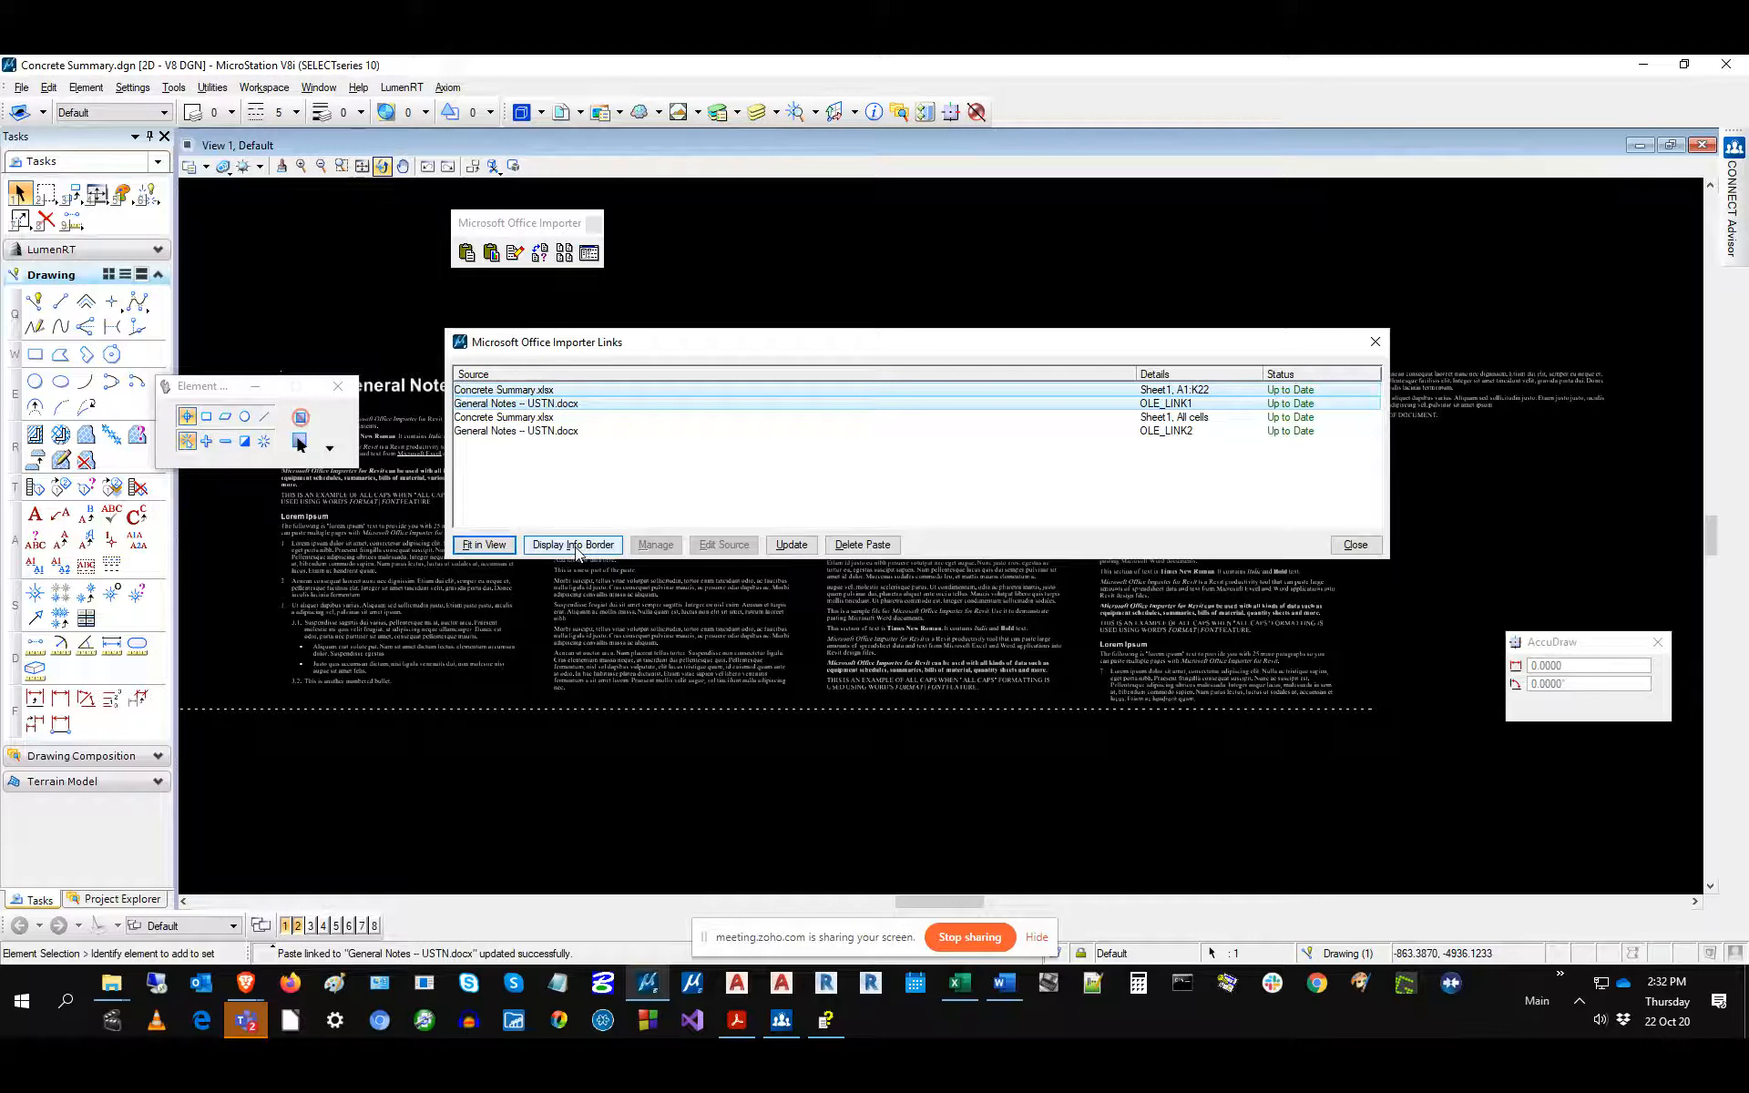
click(555, 417)
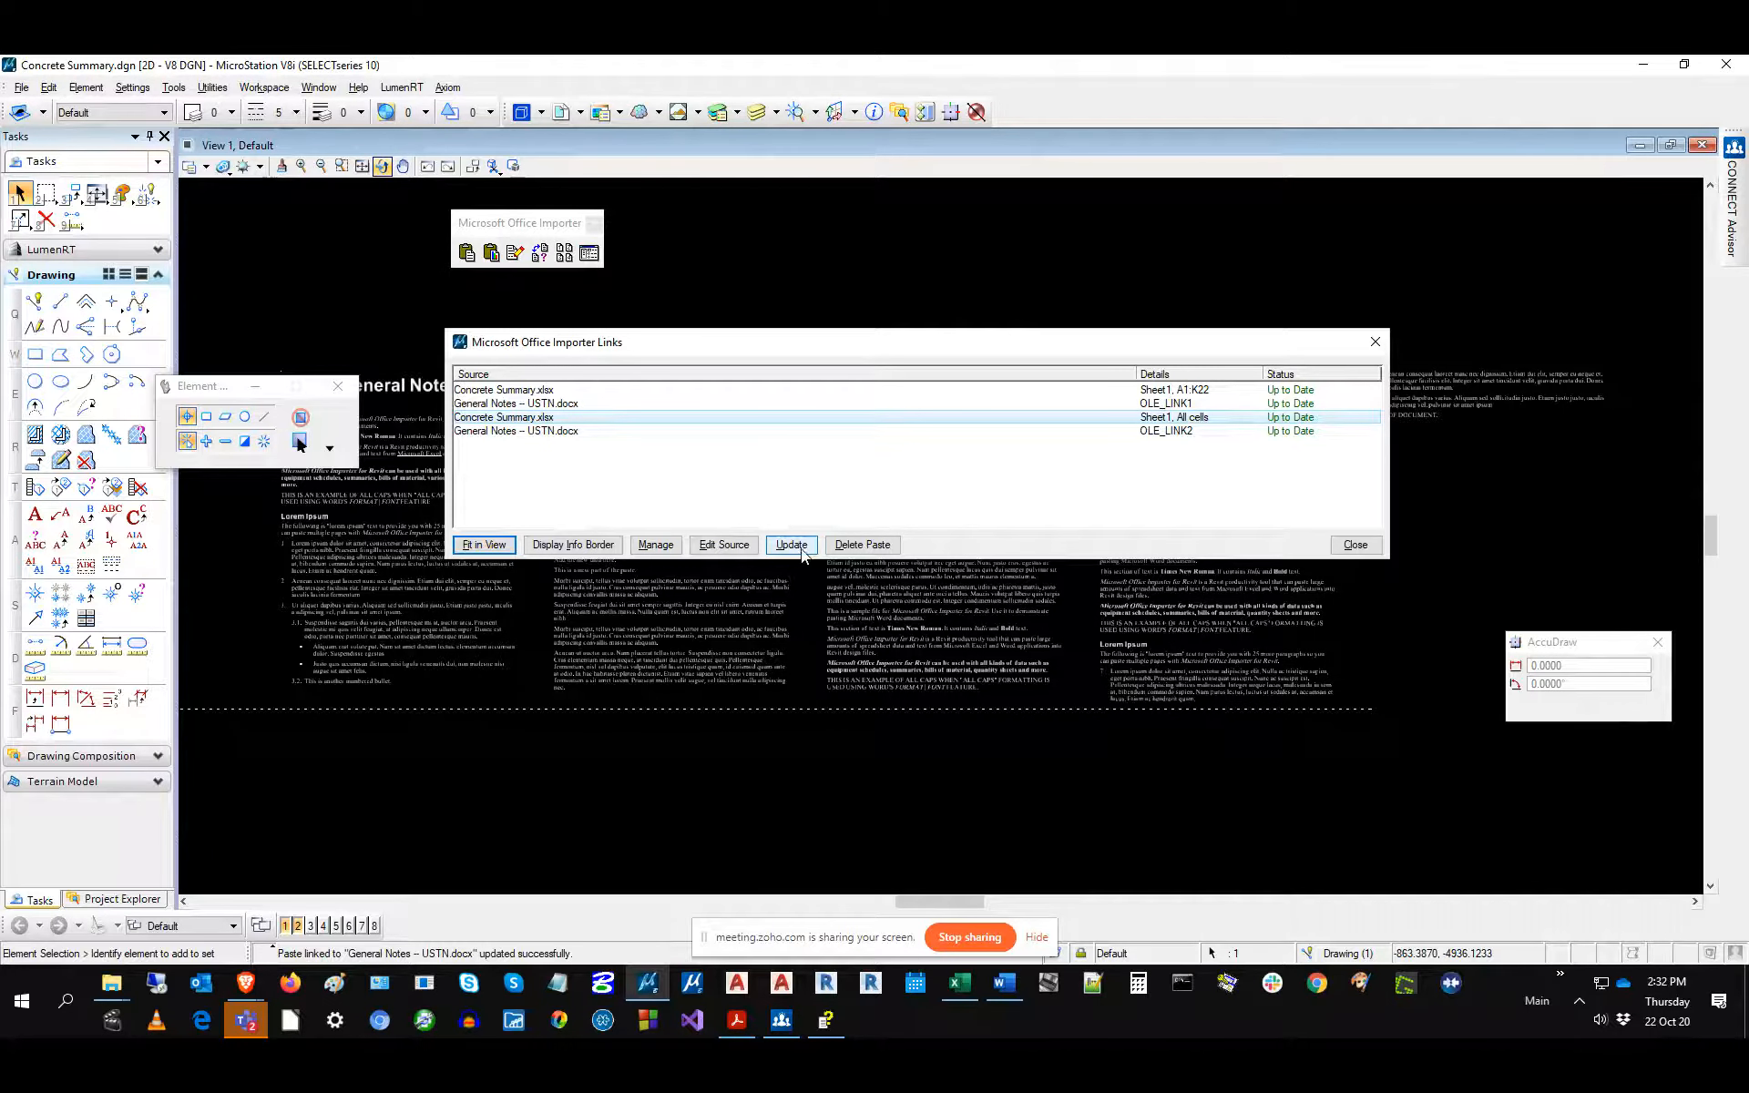
click(547, 432)
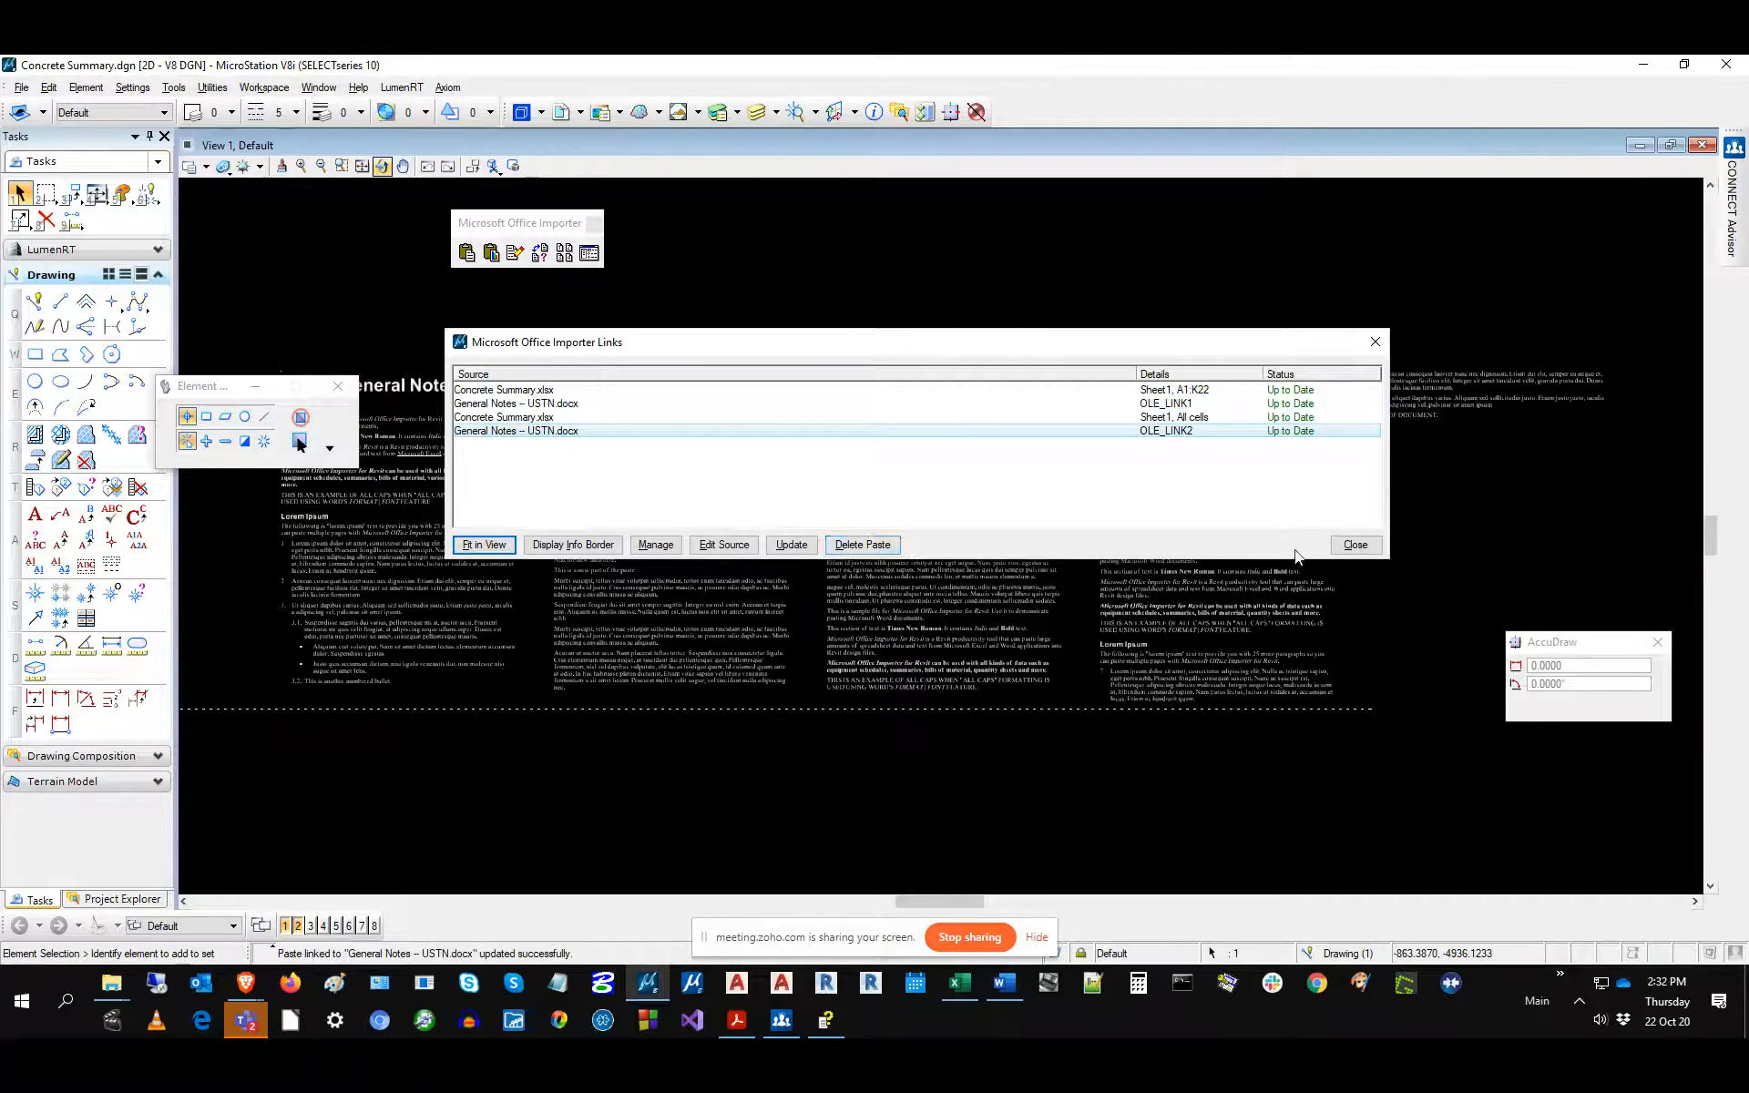
Close the list of links and open the font options for text in the Microsoft Office Importer settings.
click(1366, 546)
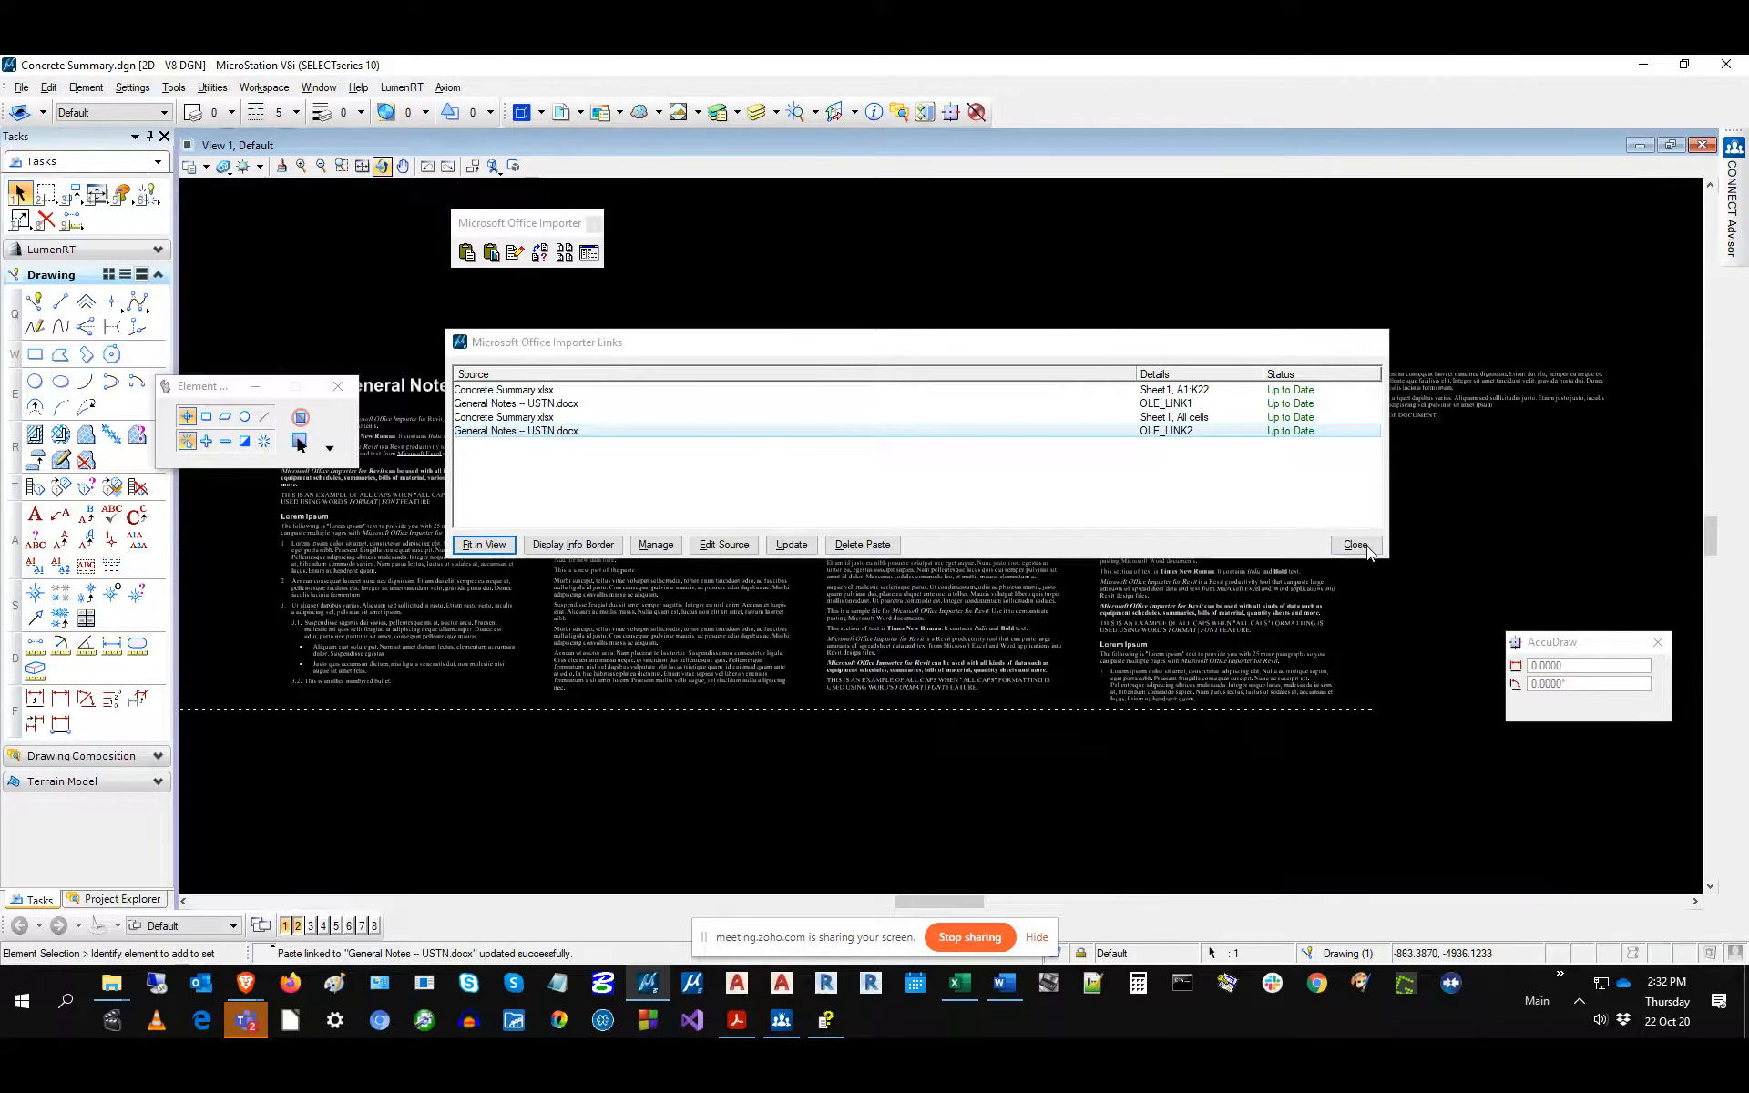
click(590, 253)
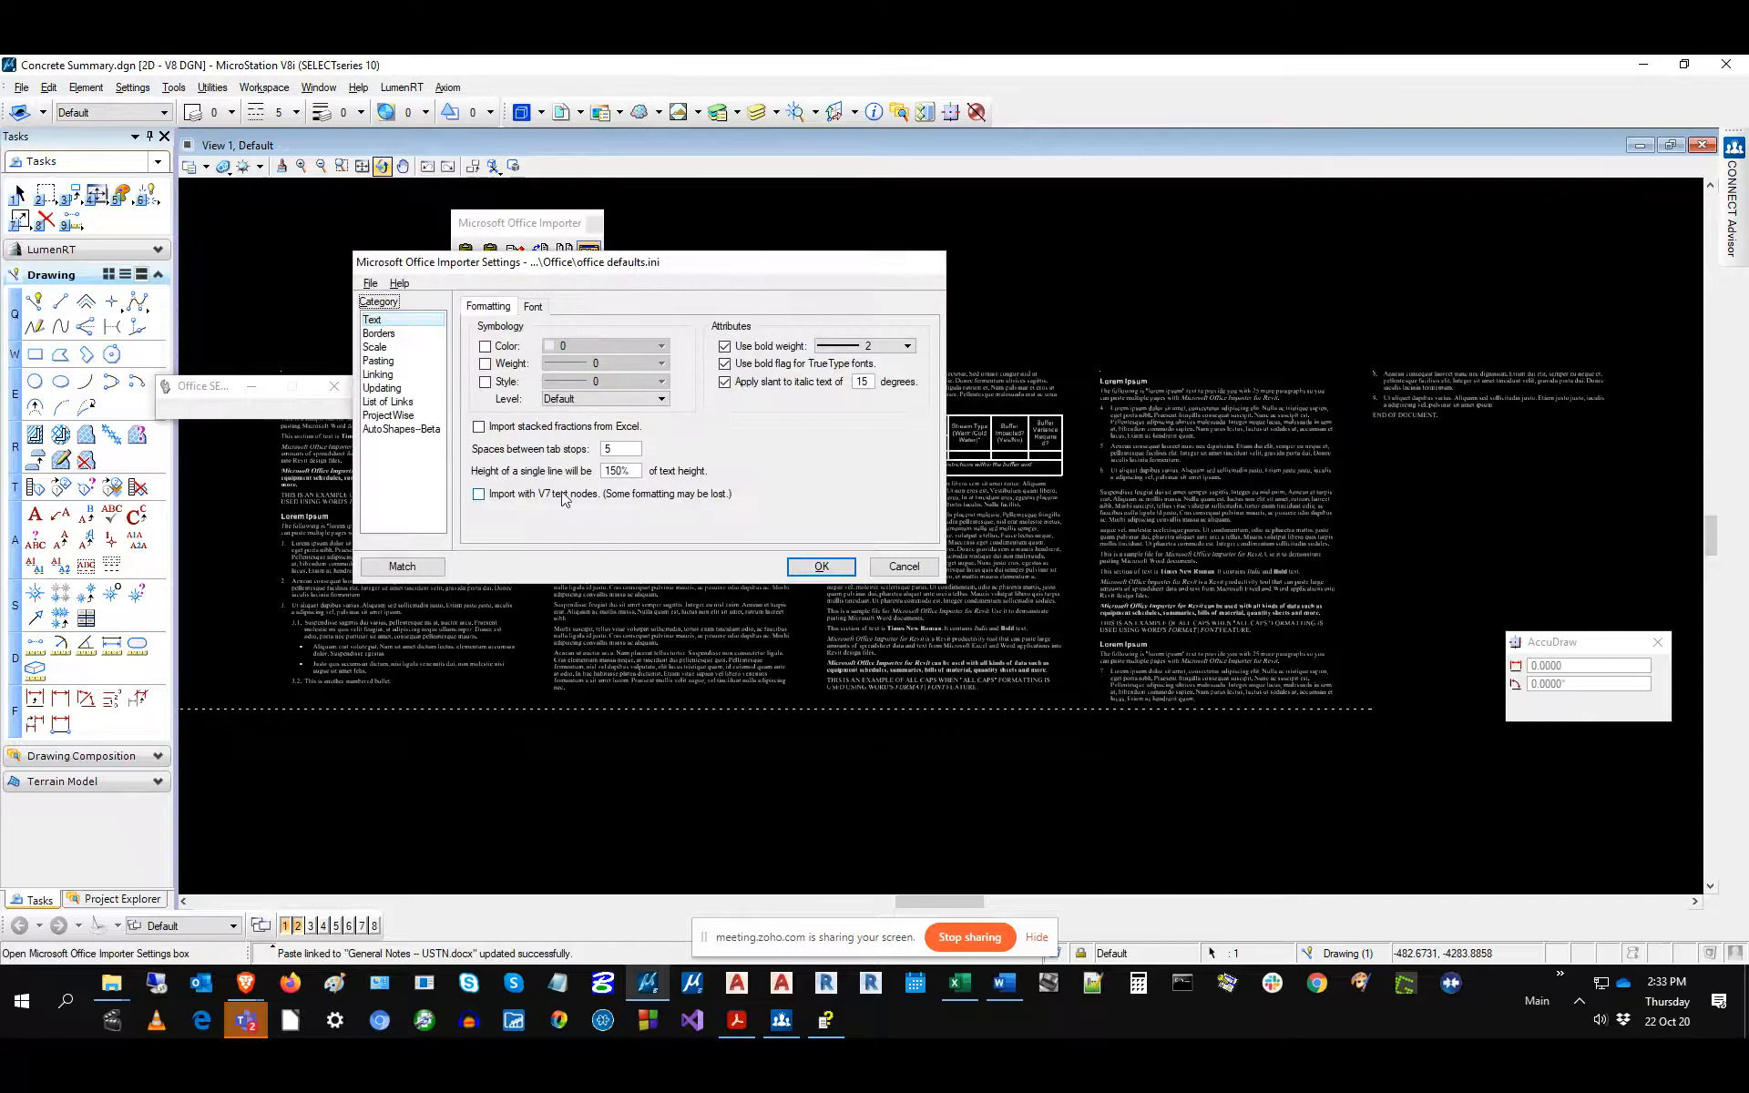
click(533, 307)
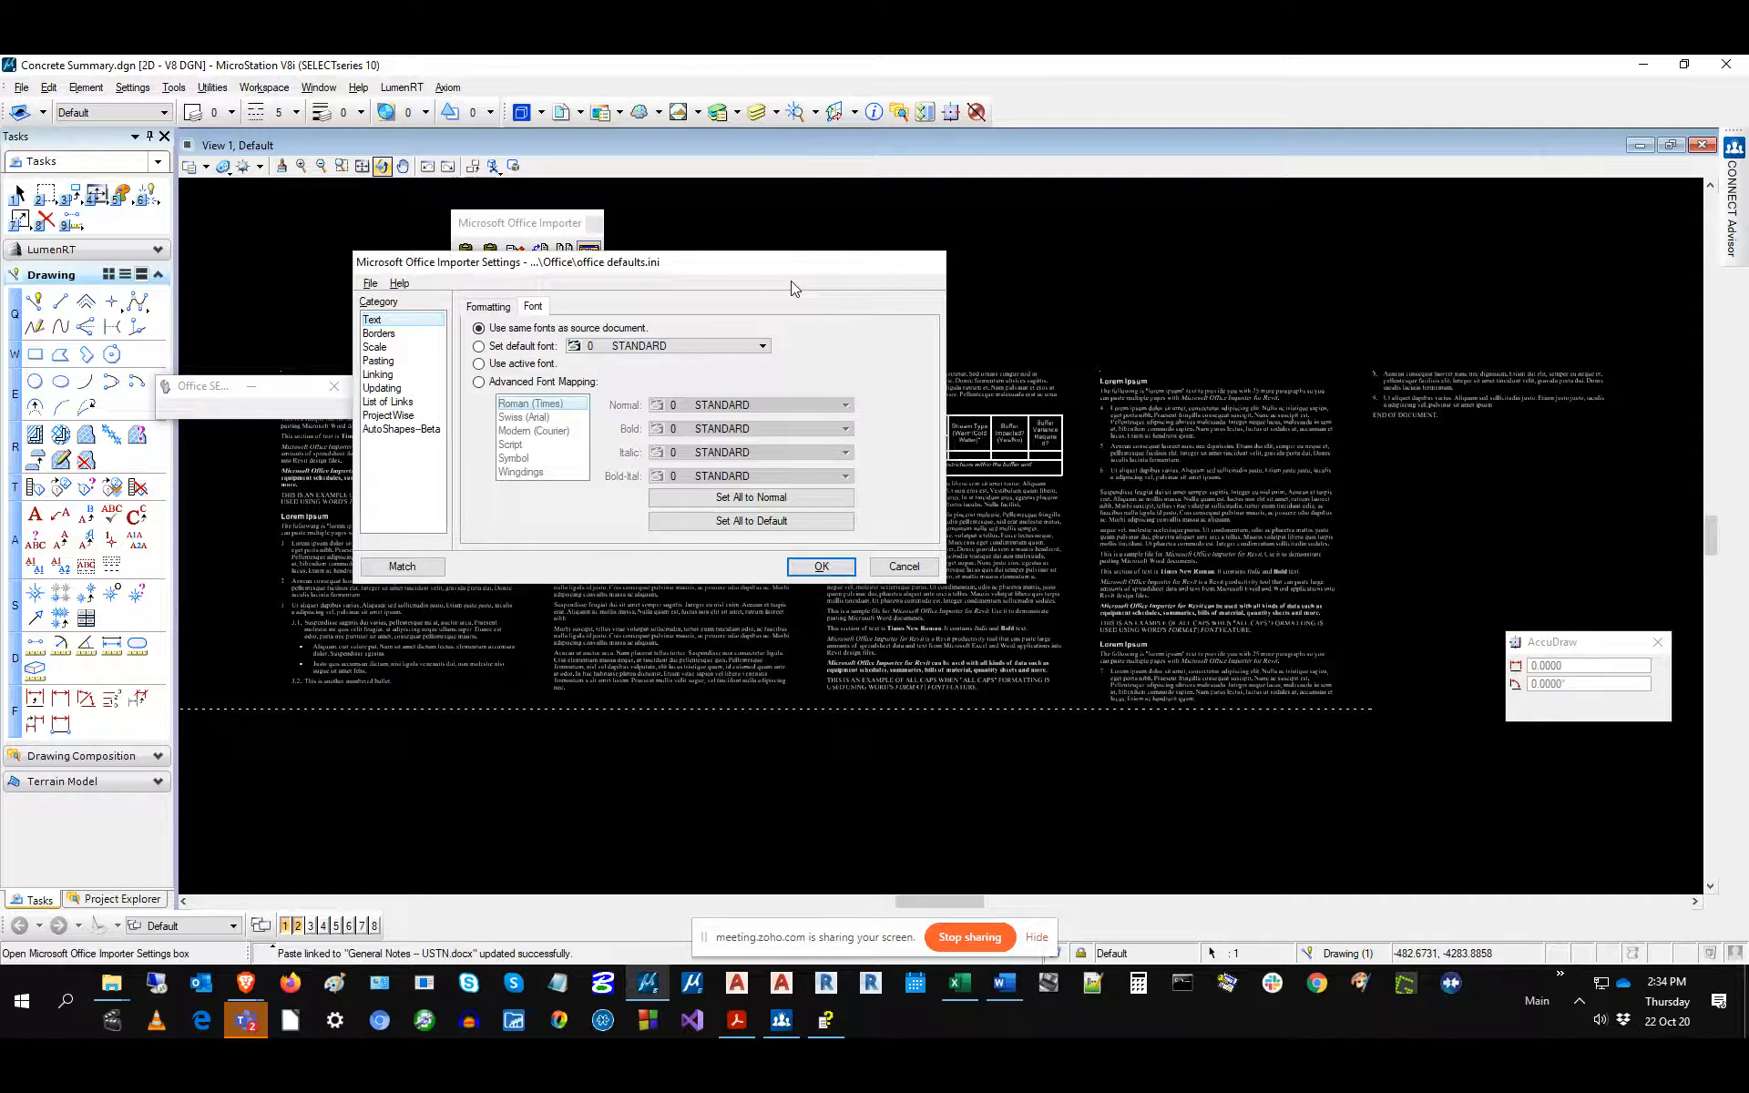
Save the current importer settings to a new settings file named Project0001 in the Office folder.
click(370, 286)
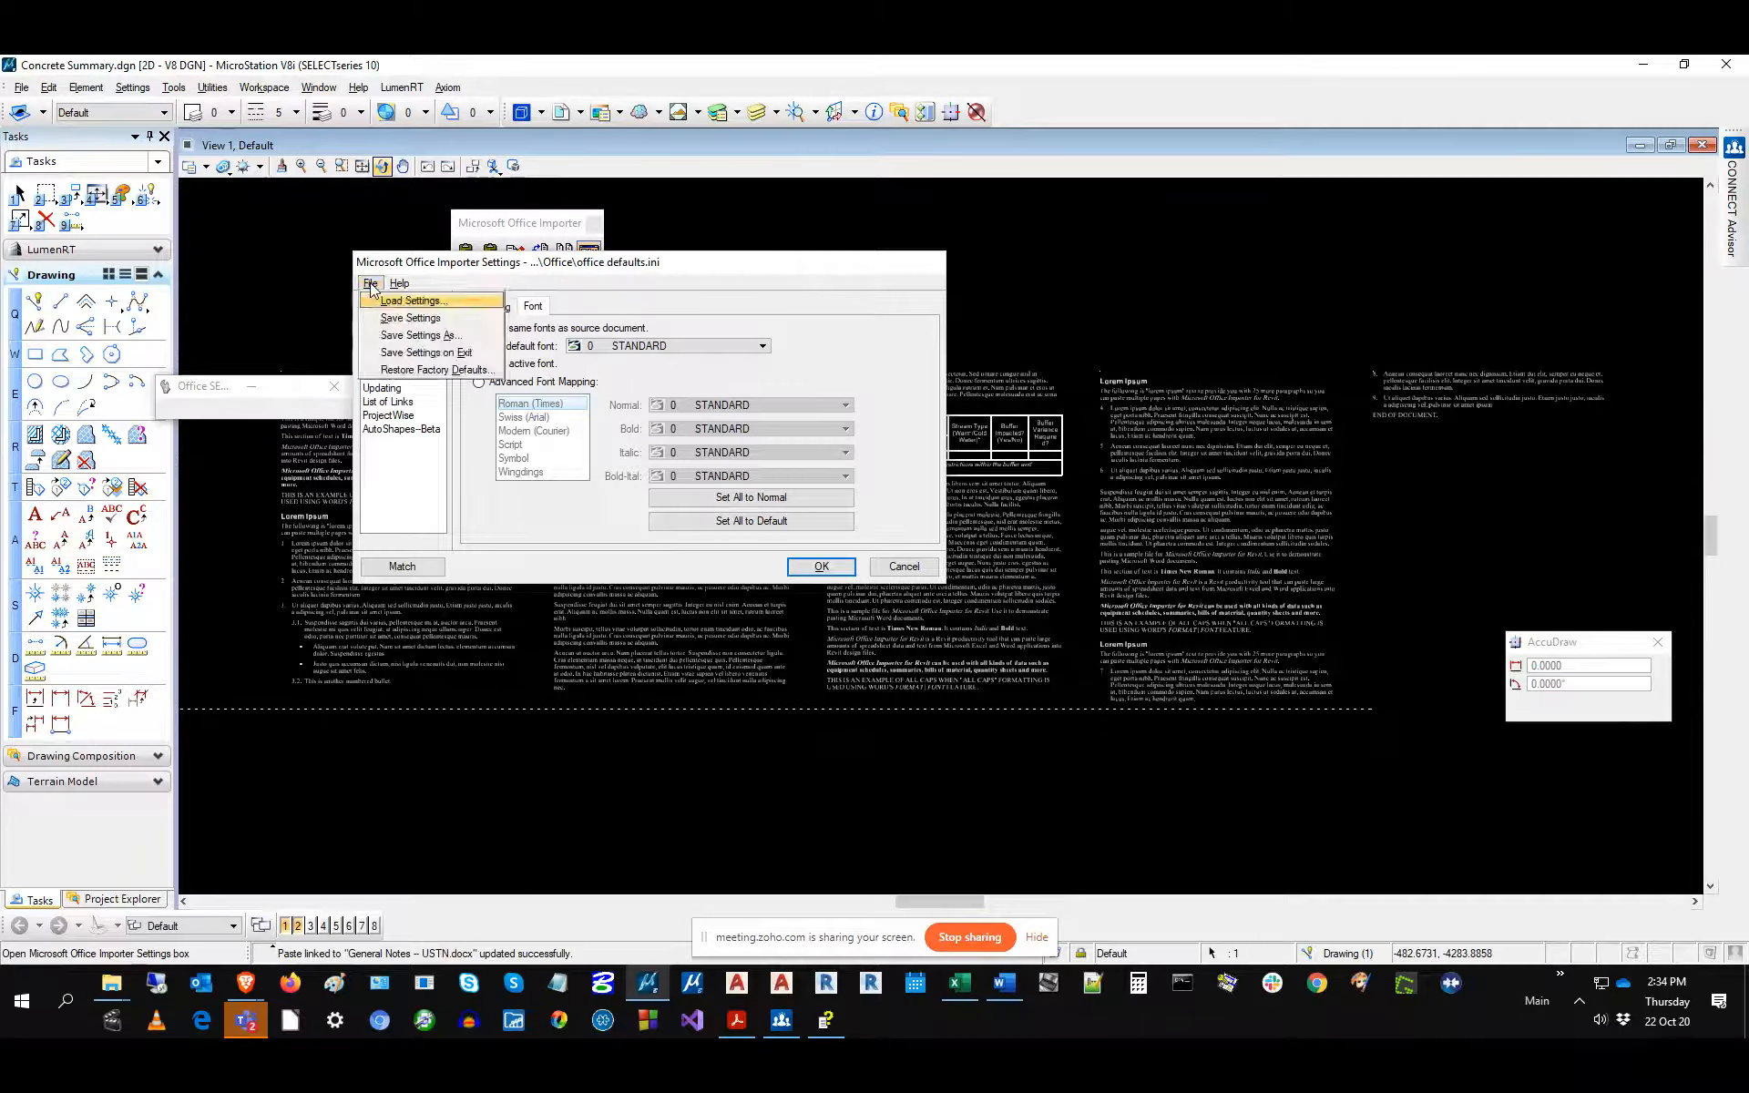
click(409, 342)
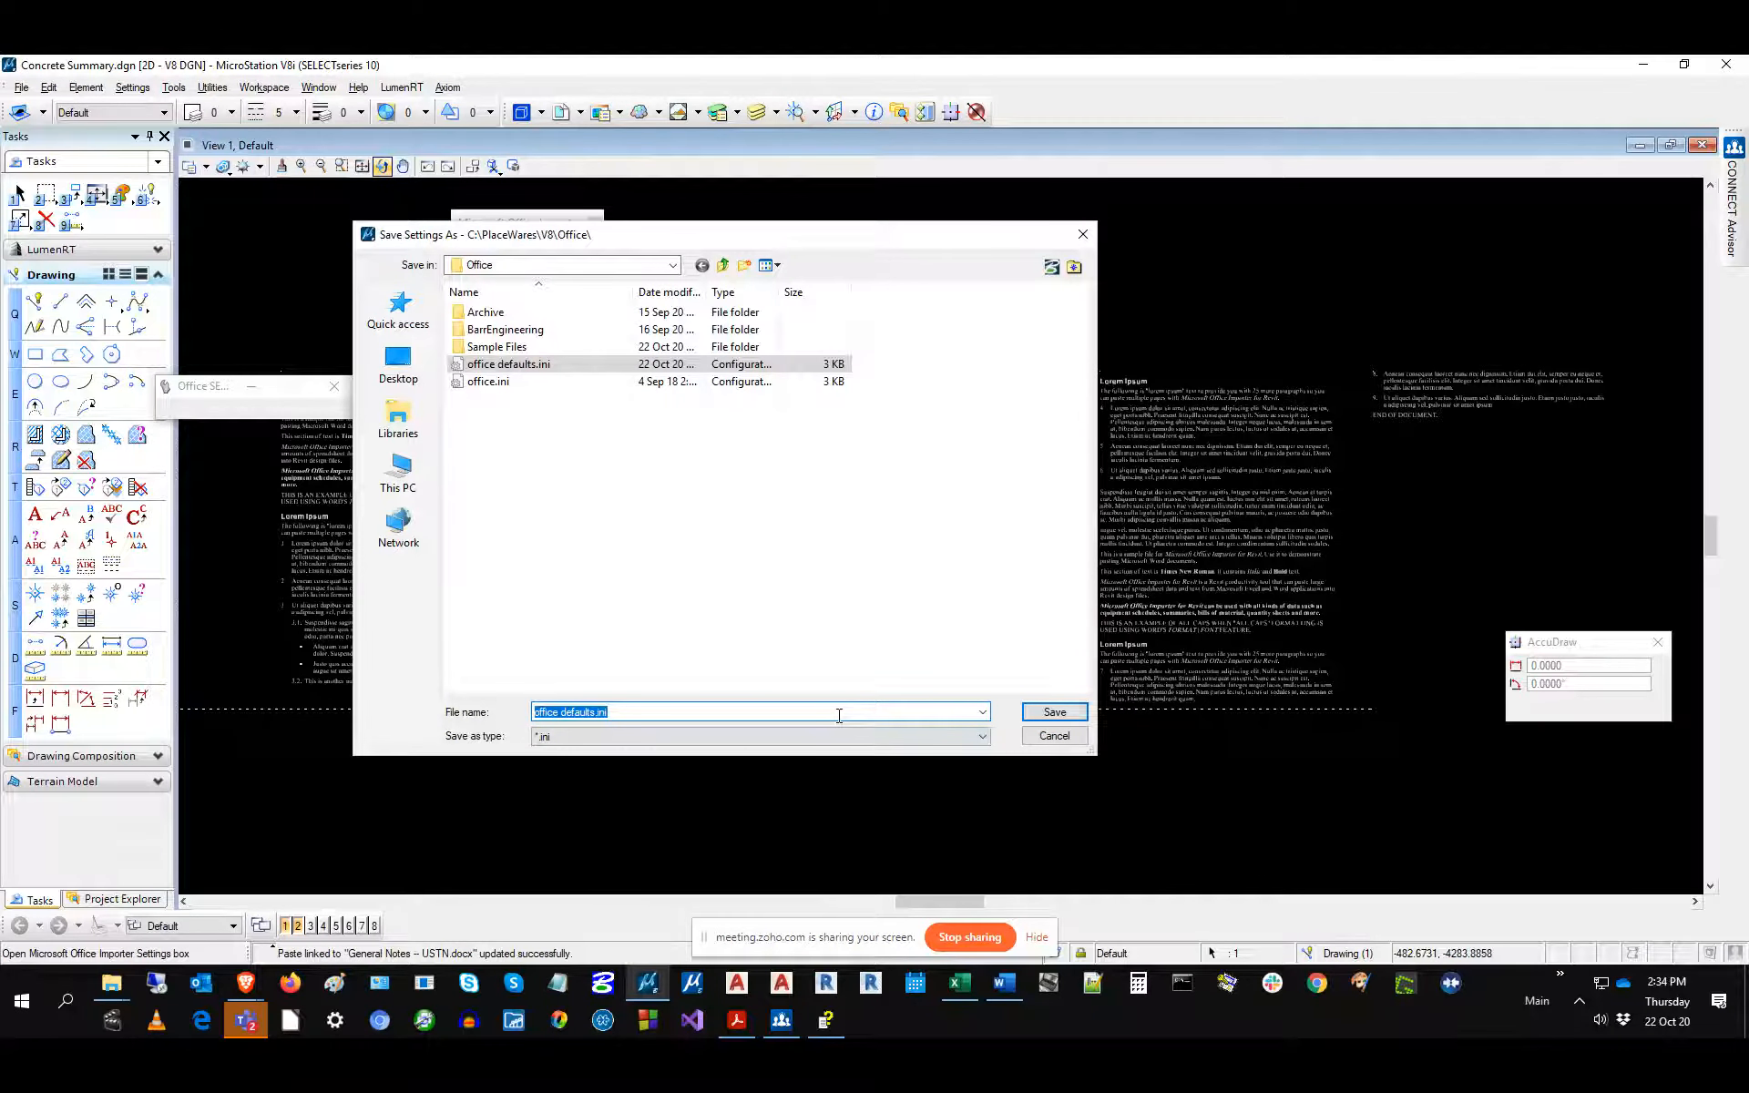
text(Project)
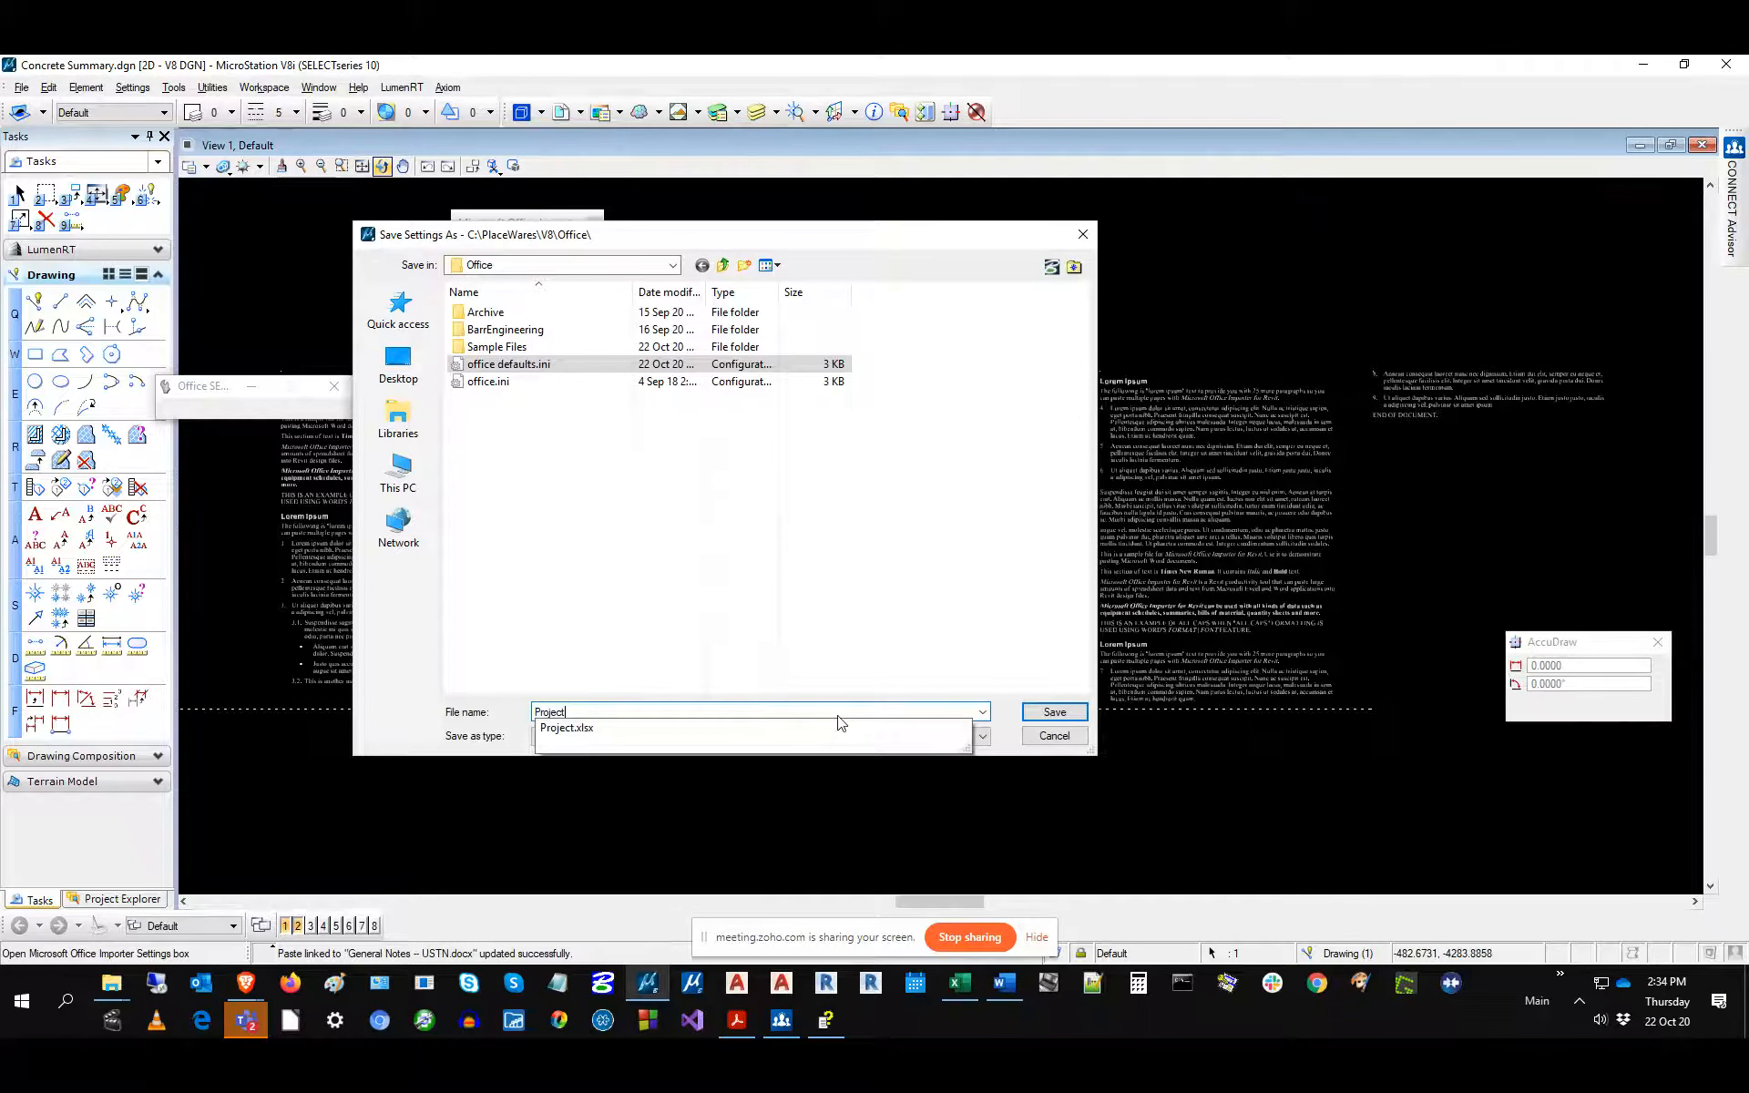
text(0001)
key(Return)
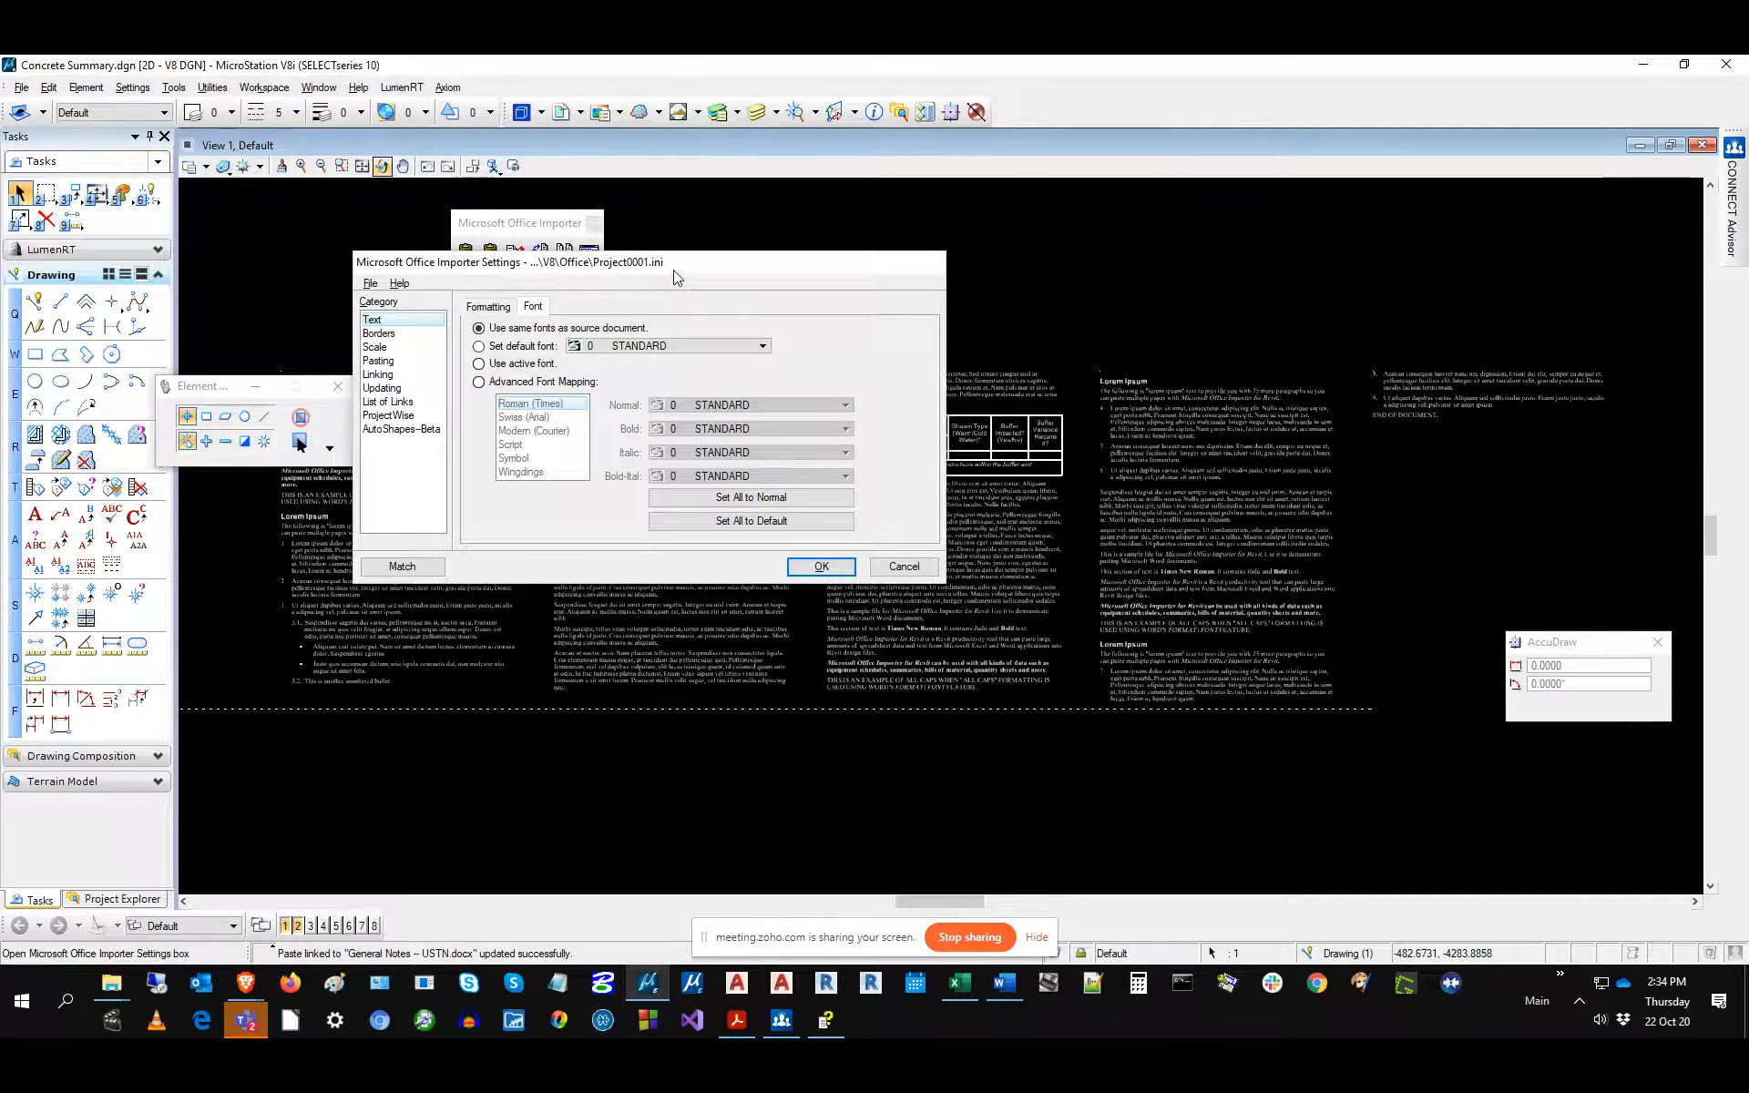
Load the importer settings from the office defaults.ini file.
click(369, 283)
click(409, 301)
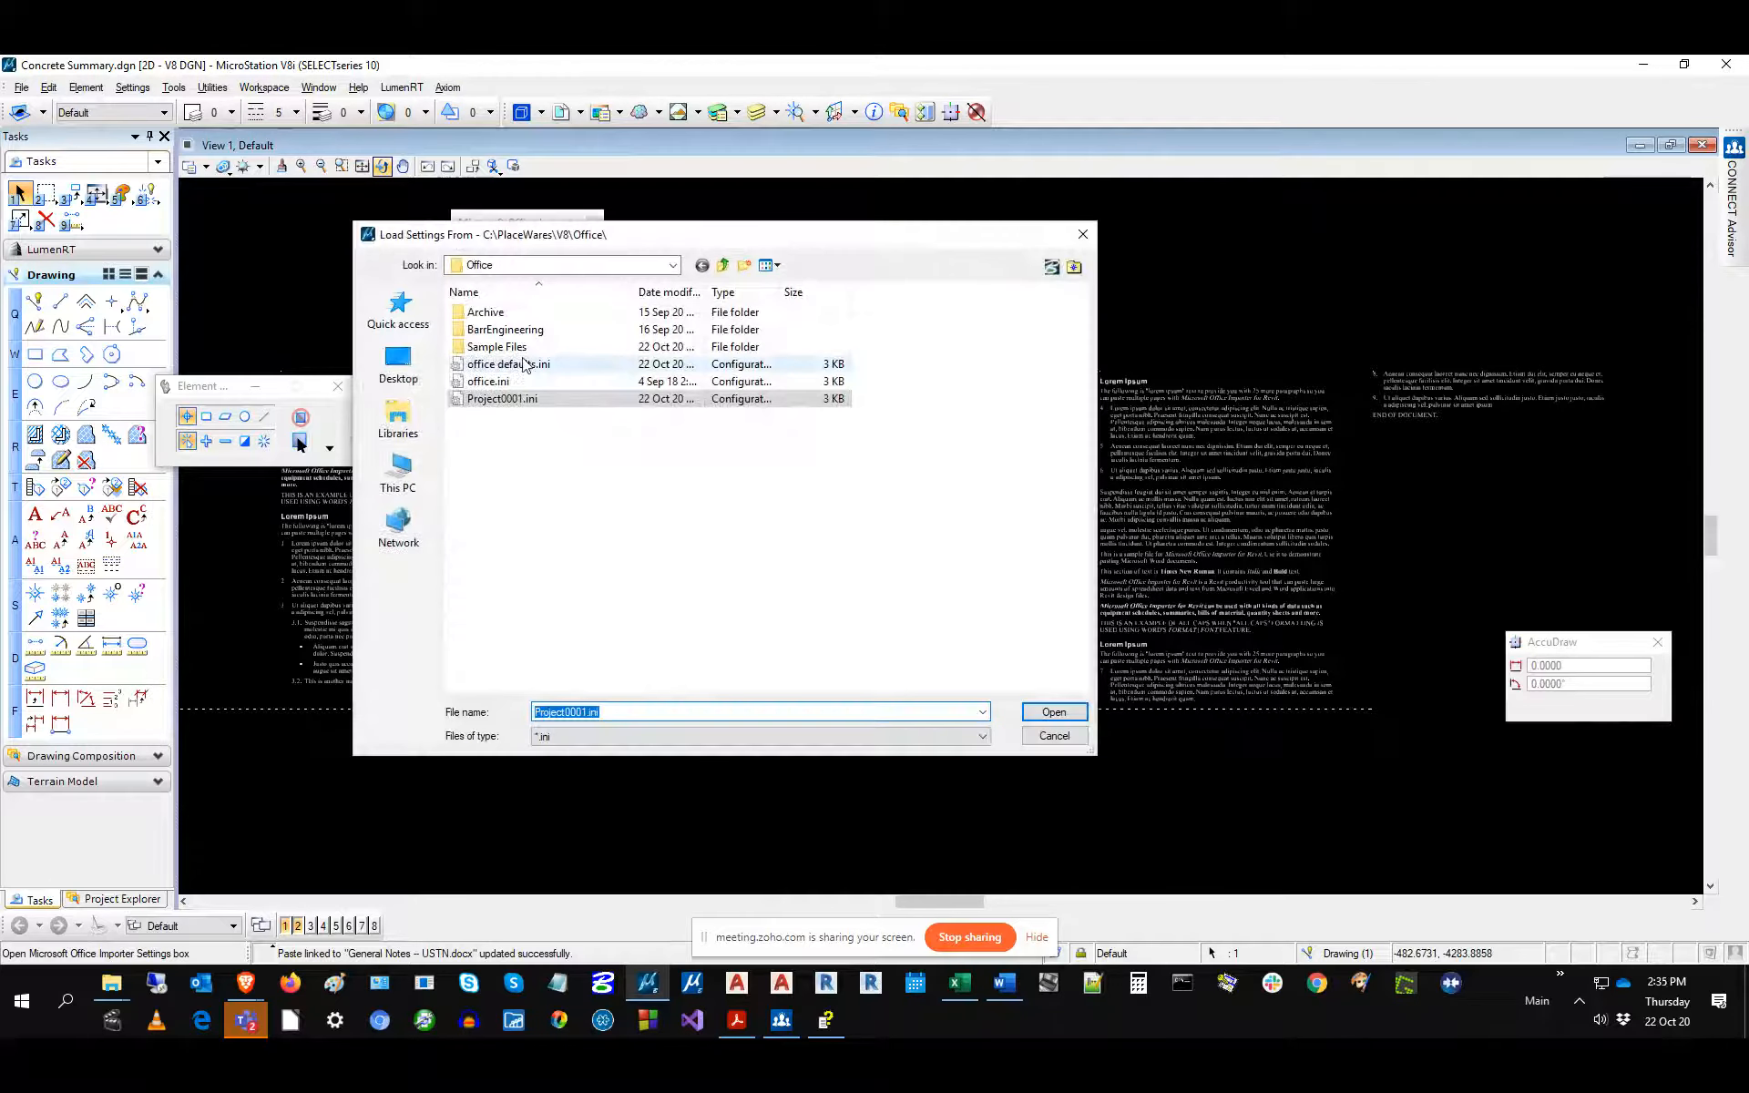
click(511, 364)
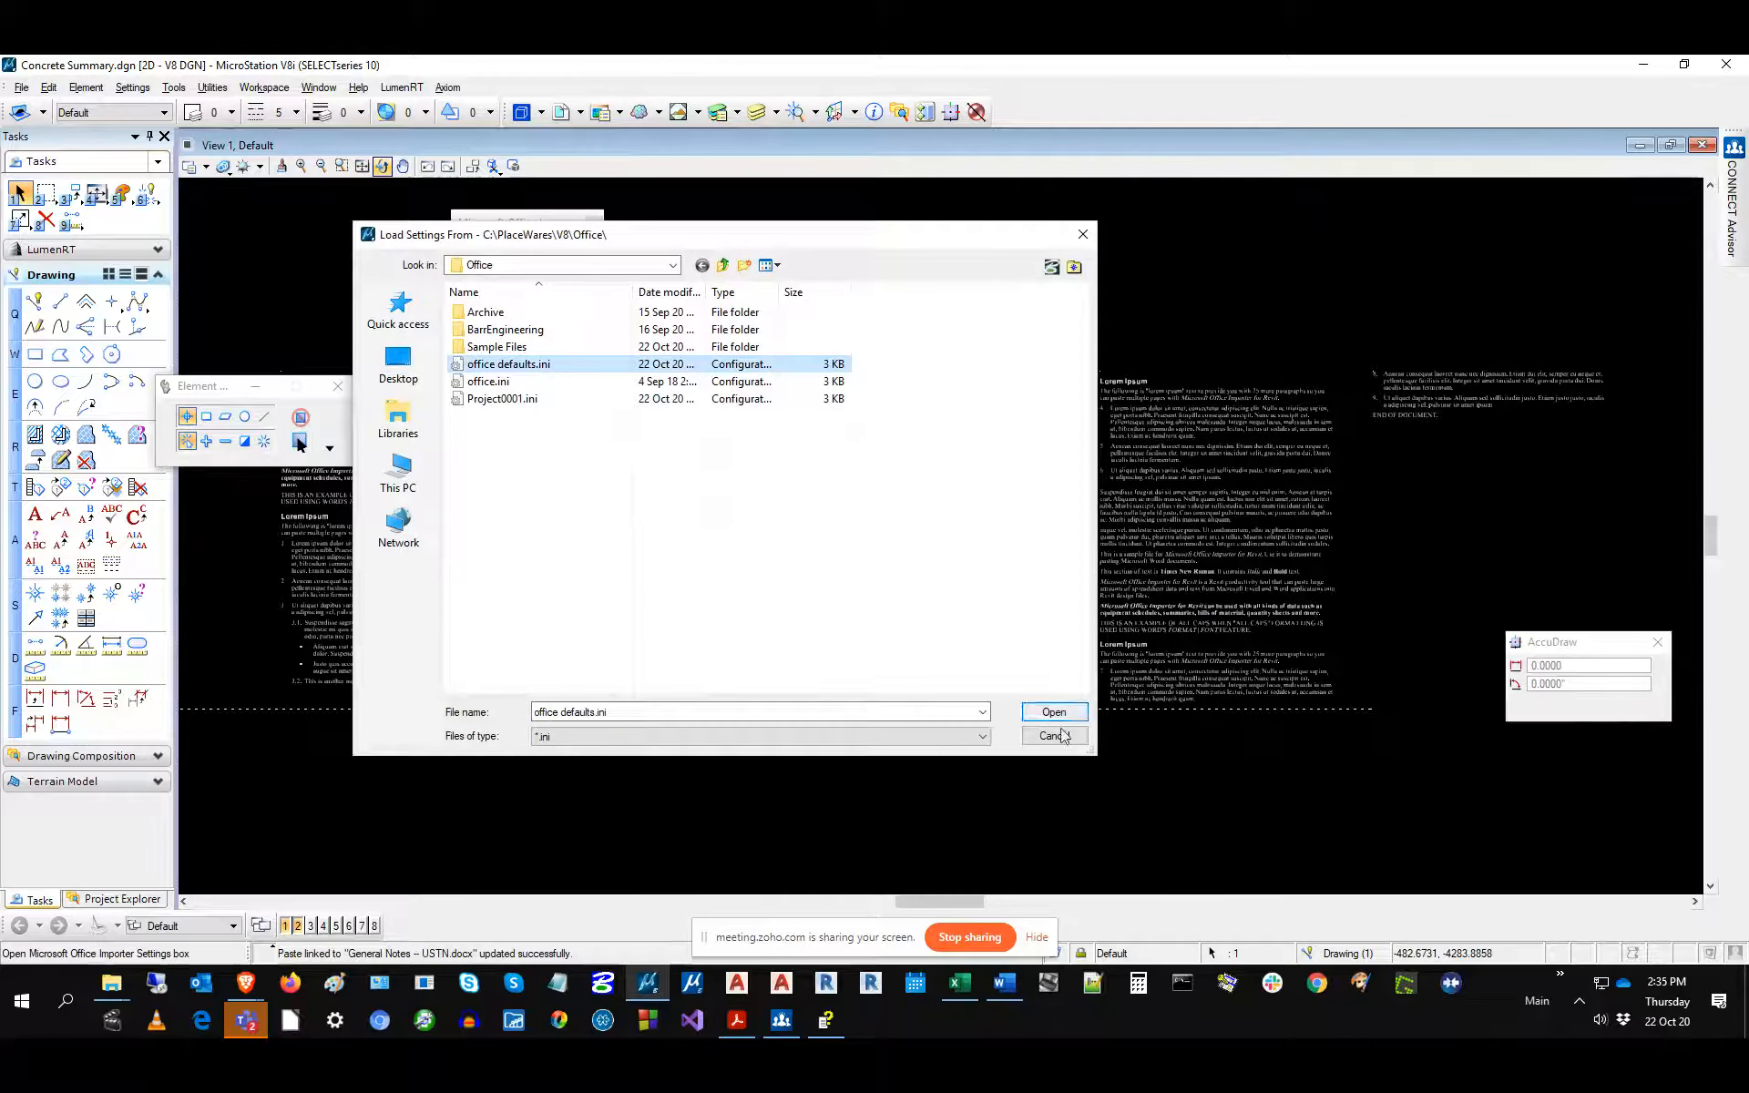
click(1053, 712)
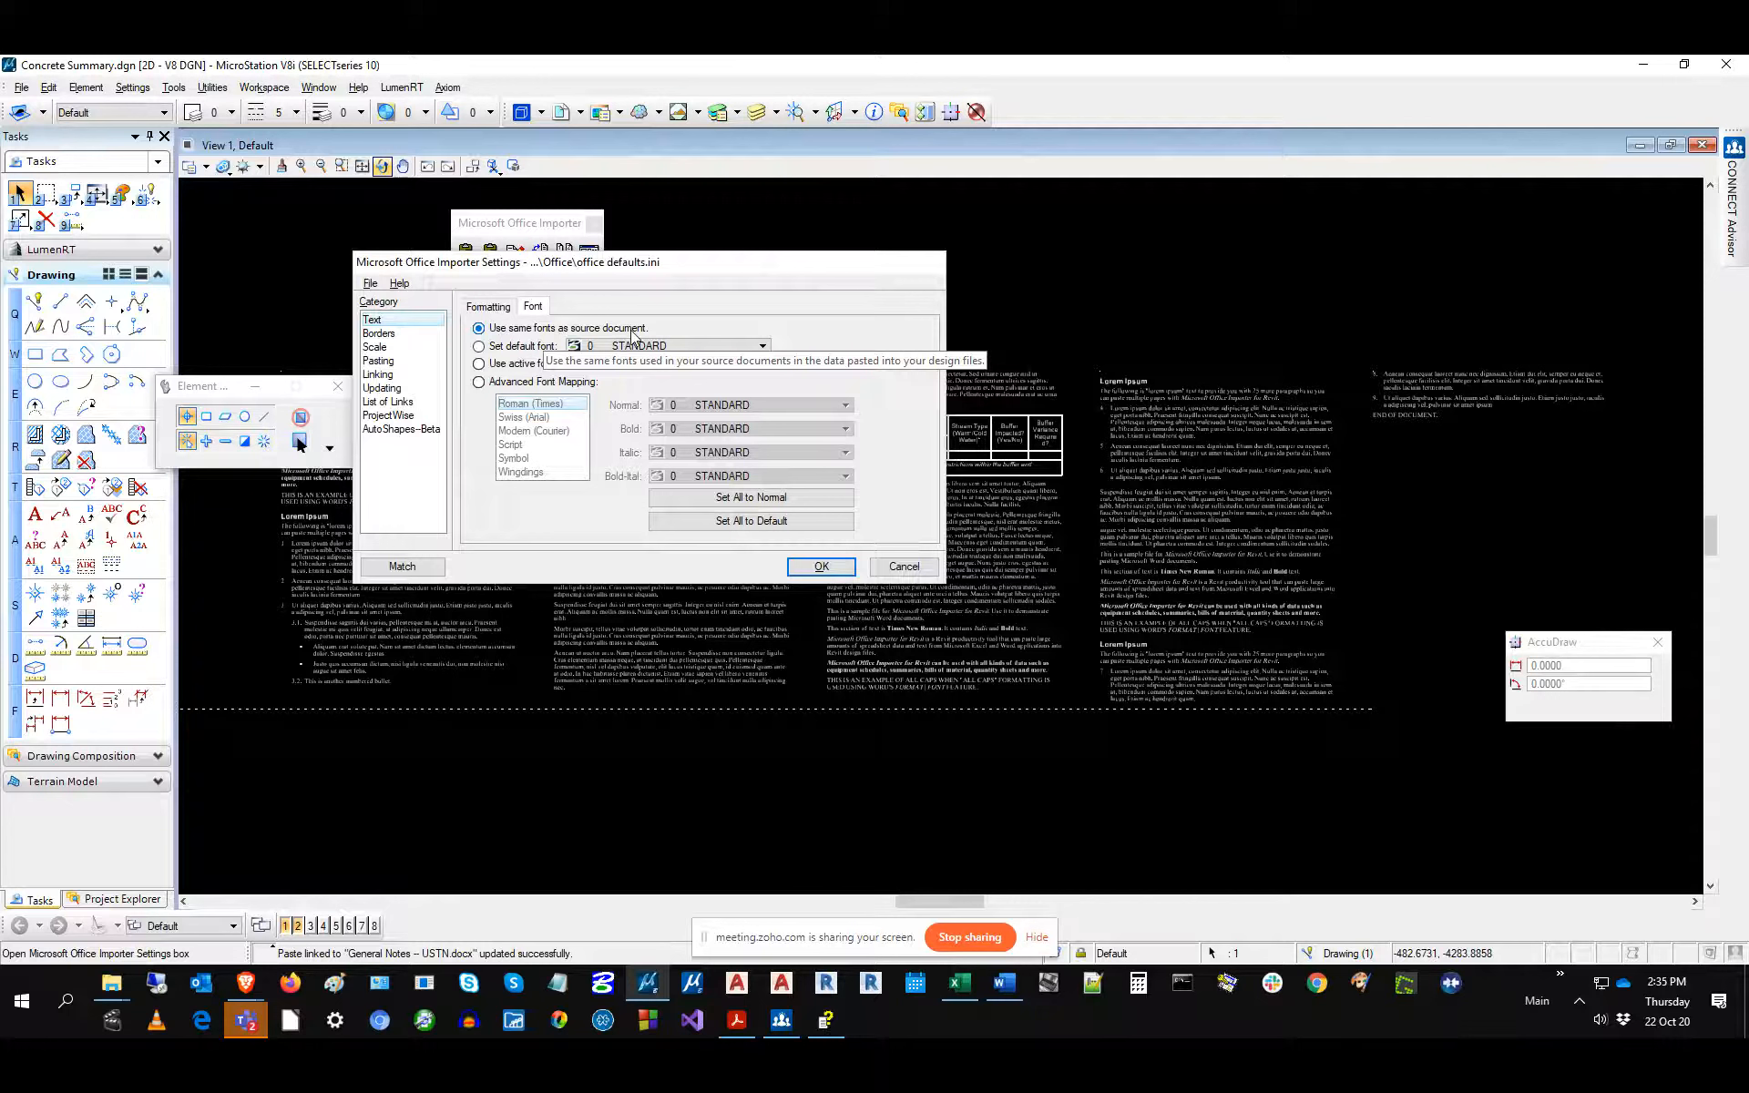
Make imported text use a set default font and choose font 3 ENGINEERING for it.
click(501, 346)
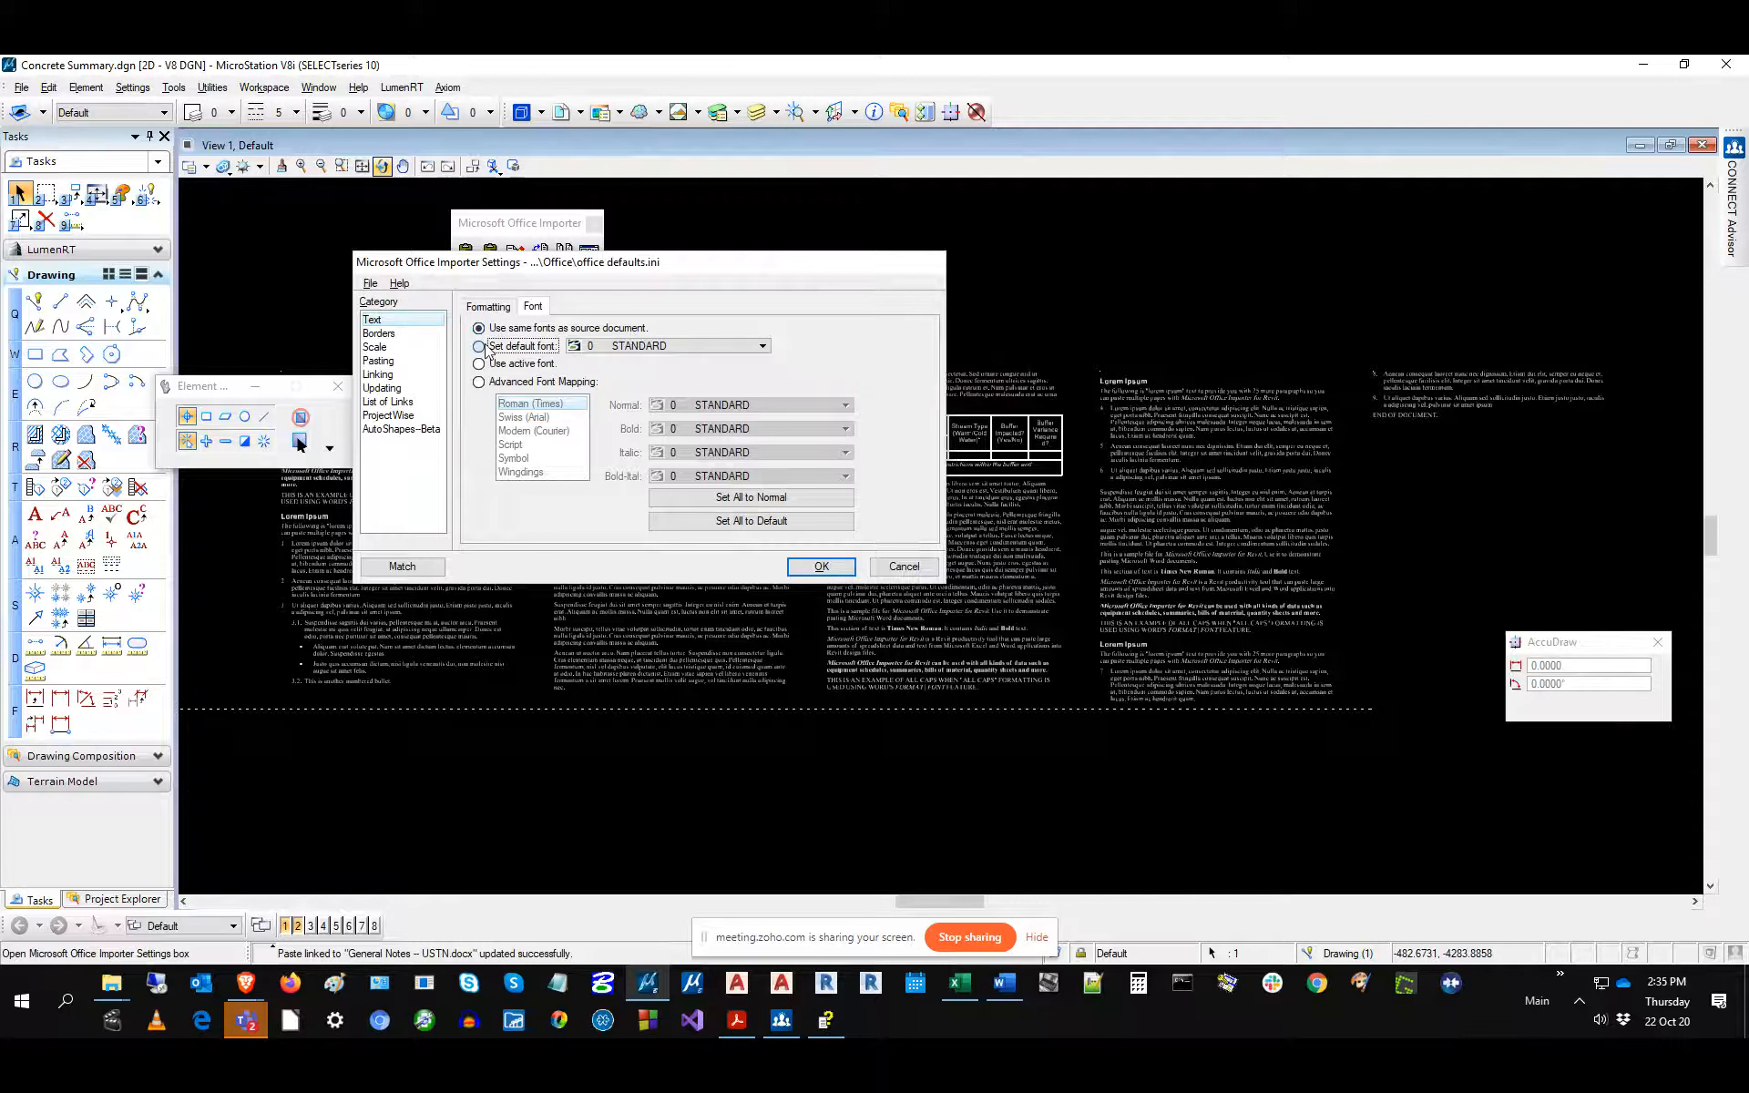
click(761, 346)
scroll(790, 378, up, 5)
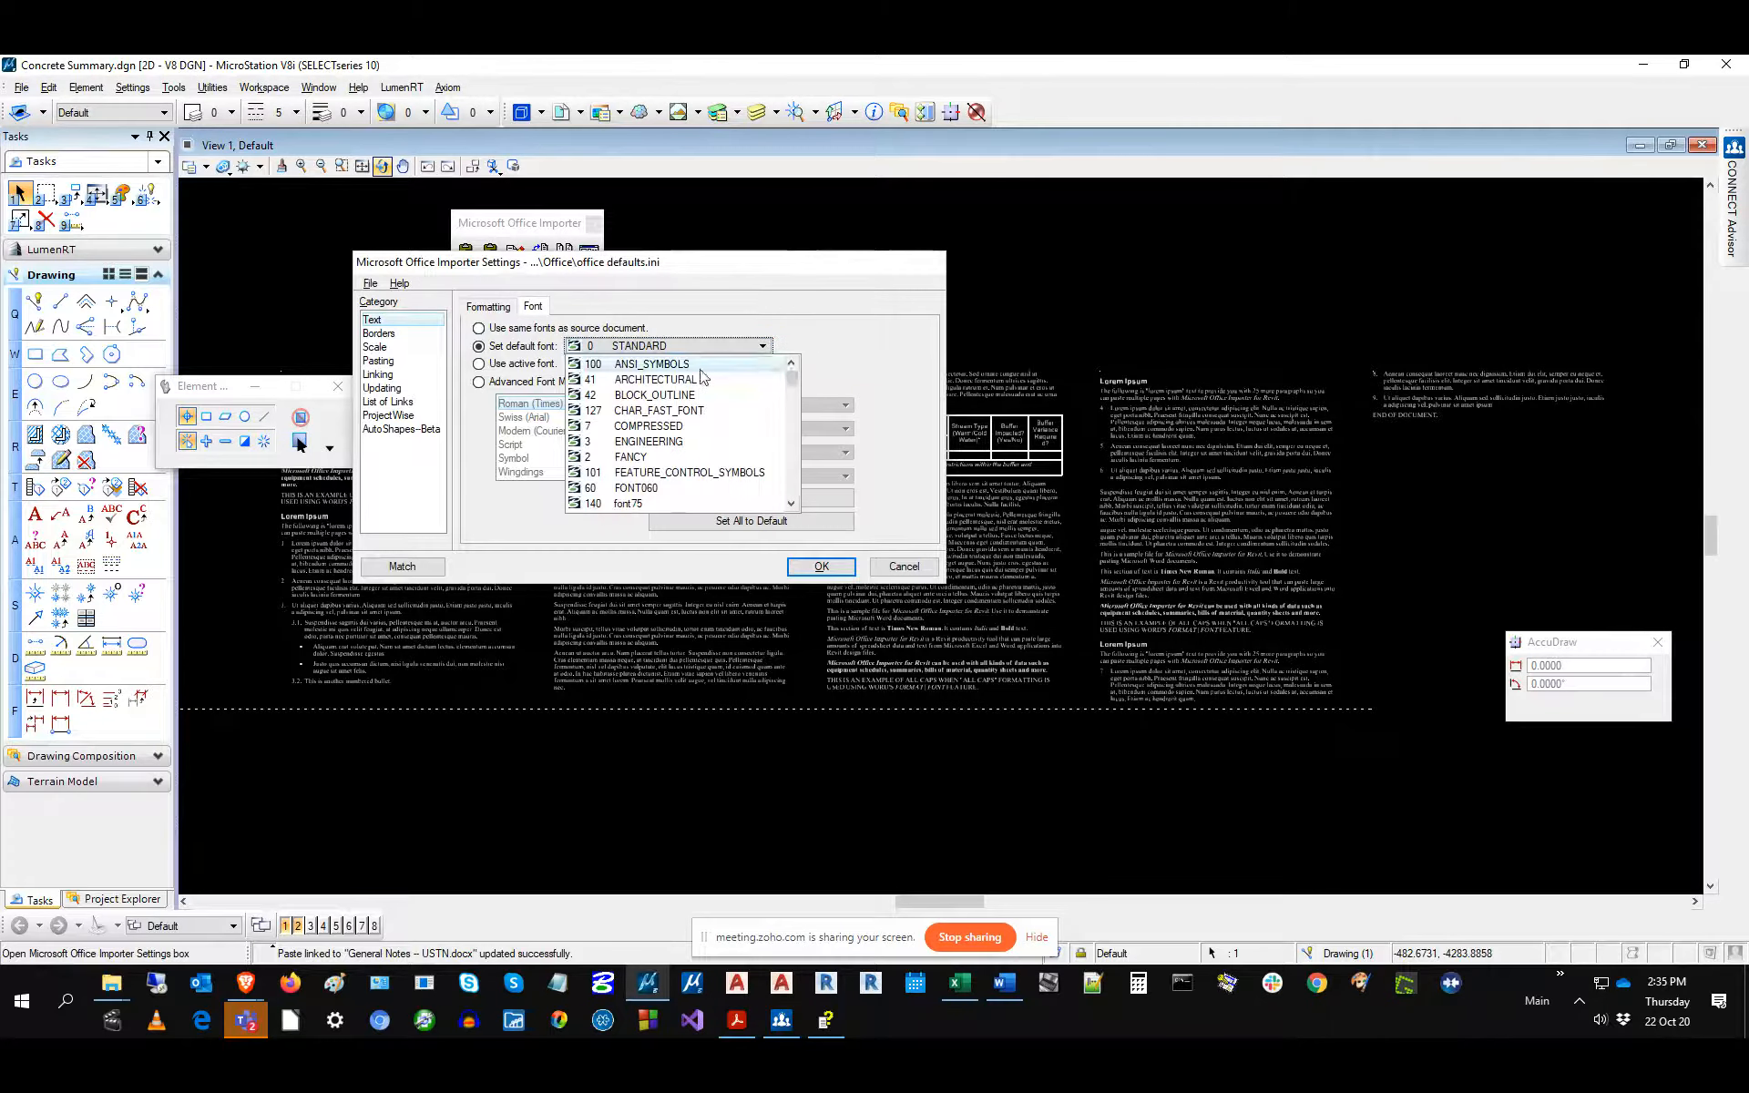
scroll(699, 377, down, 6)
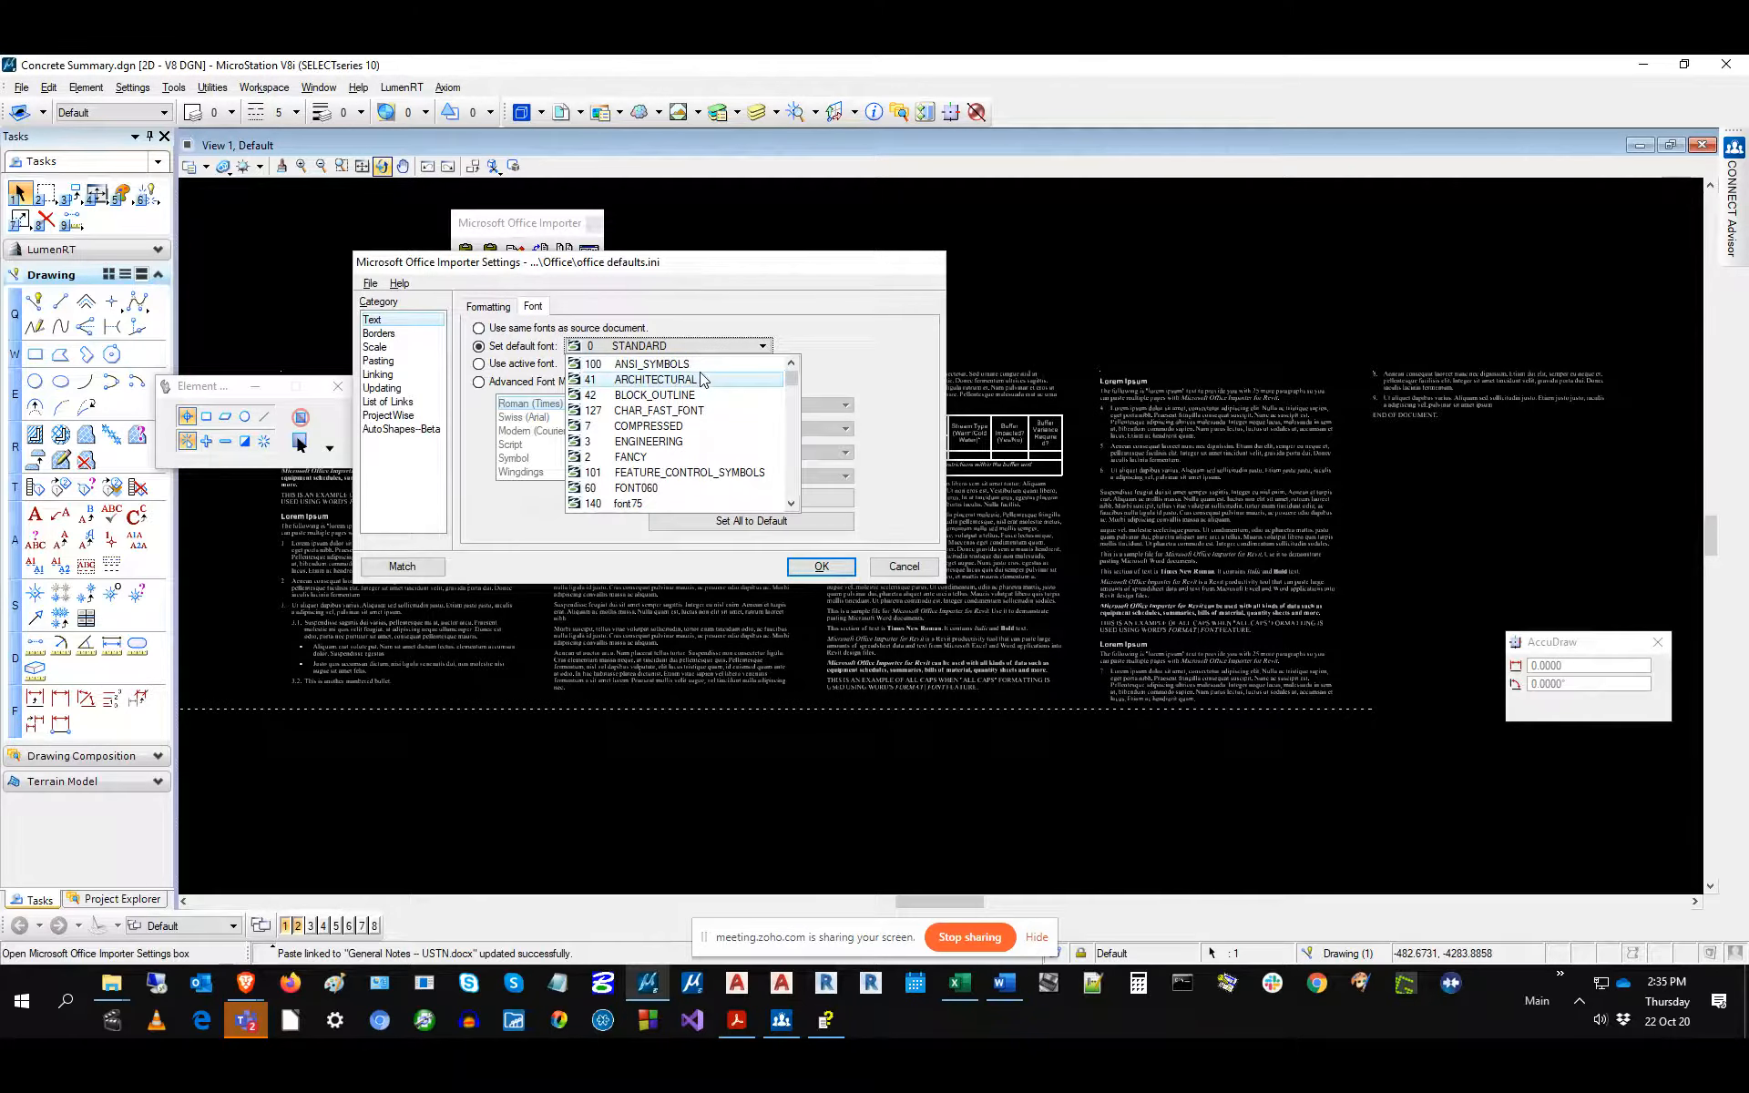
scroll(700, 379, down, 3)
drag(794, 386, 798, 506)
scroll(671, 439, up, 5)
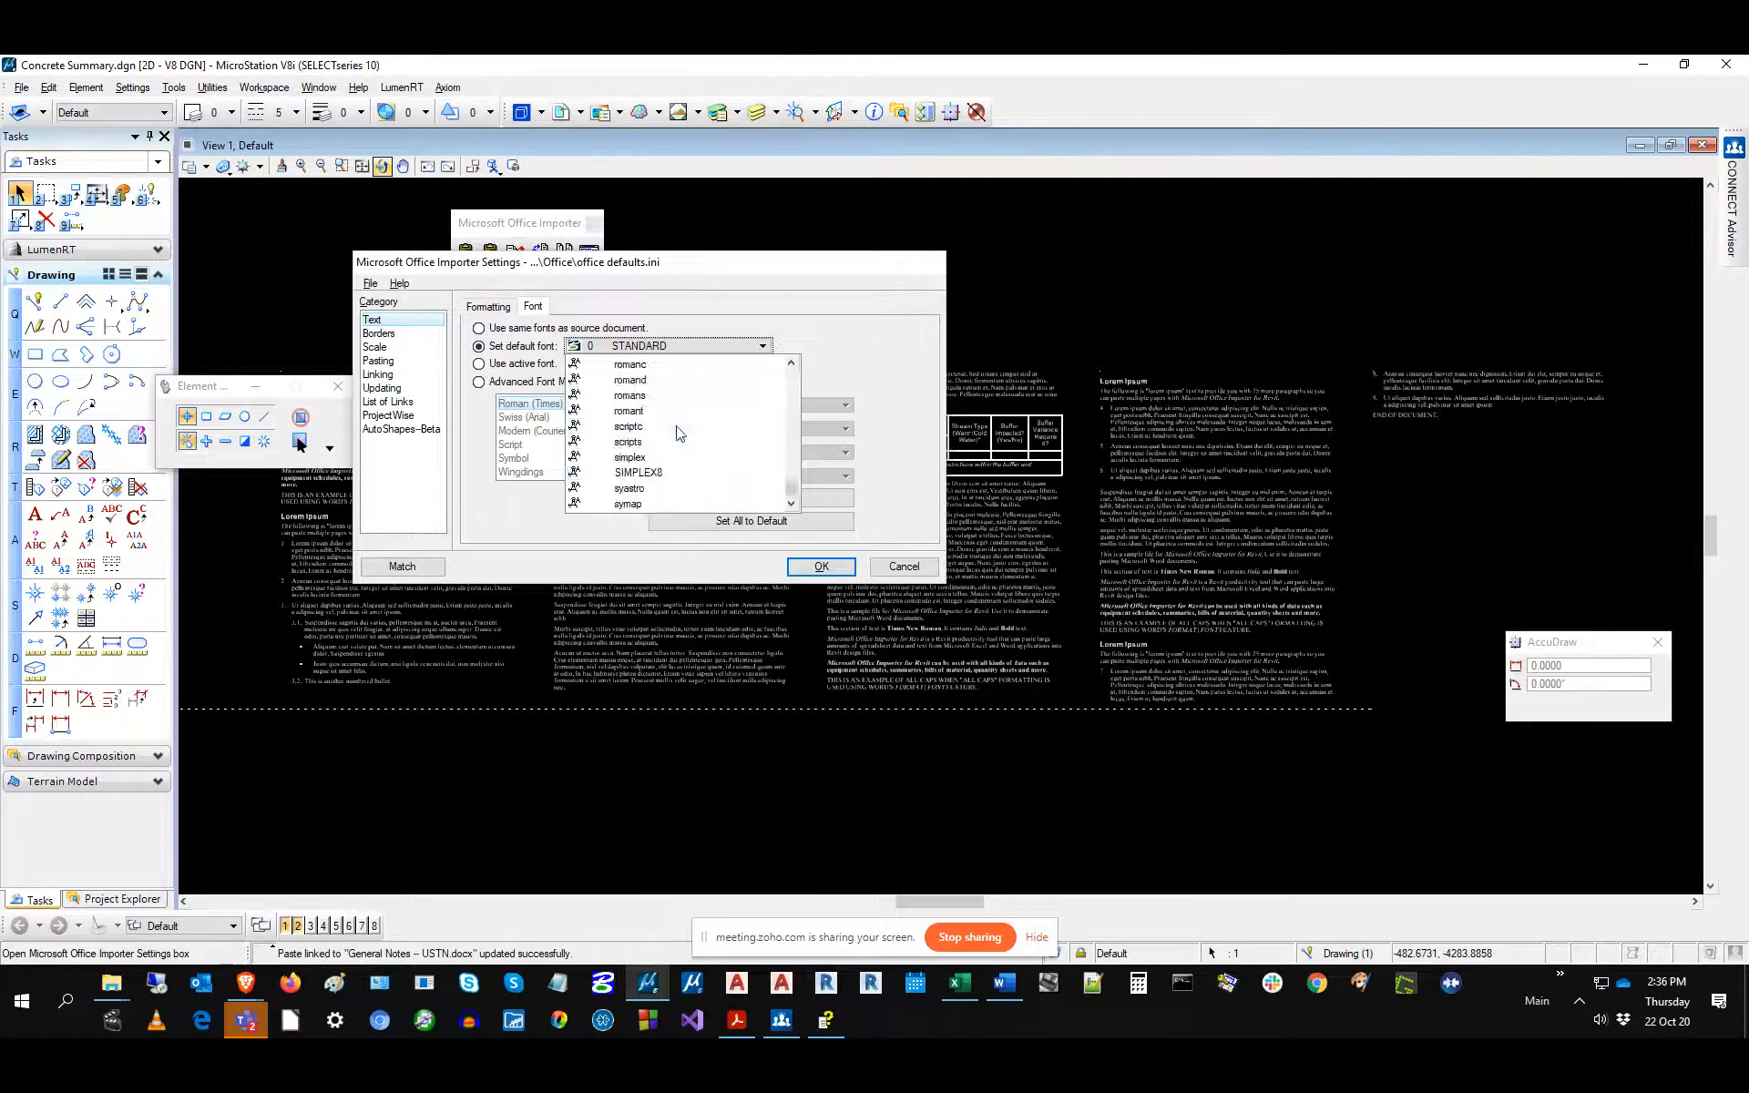
click(855, 330)
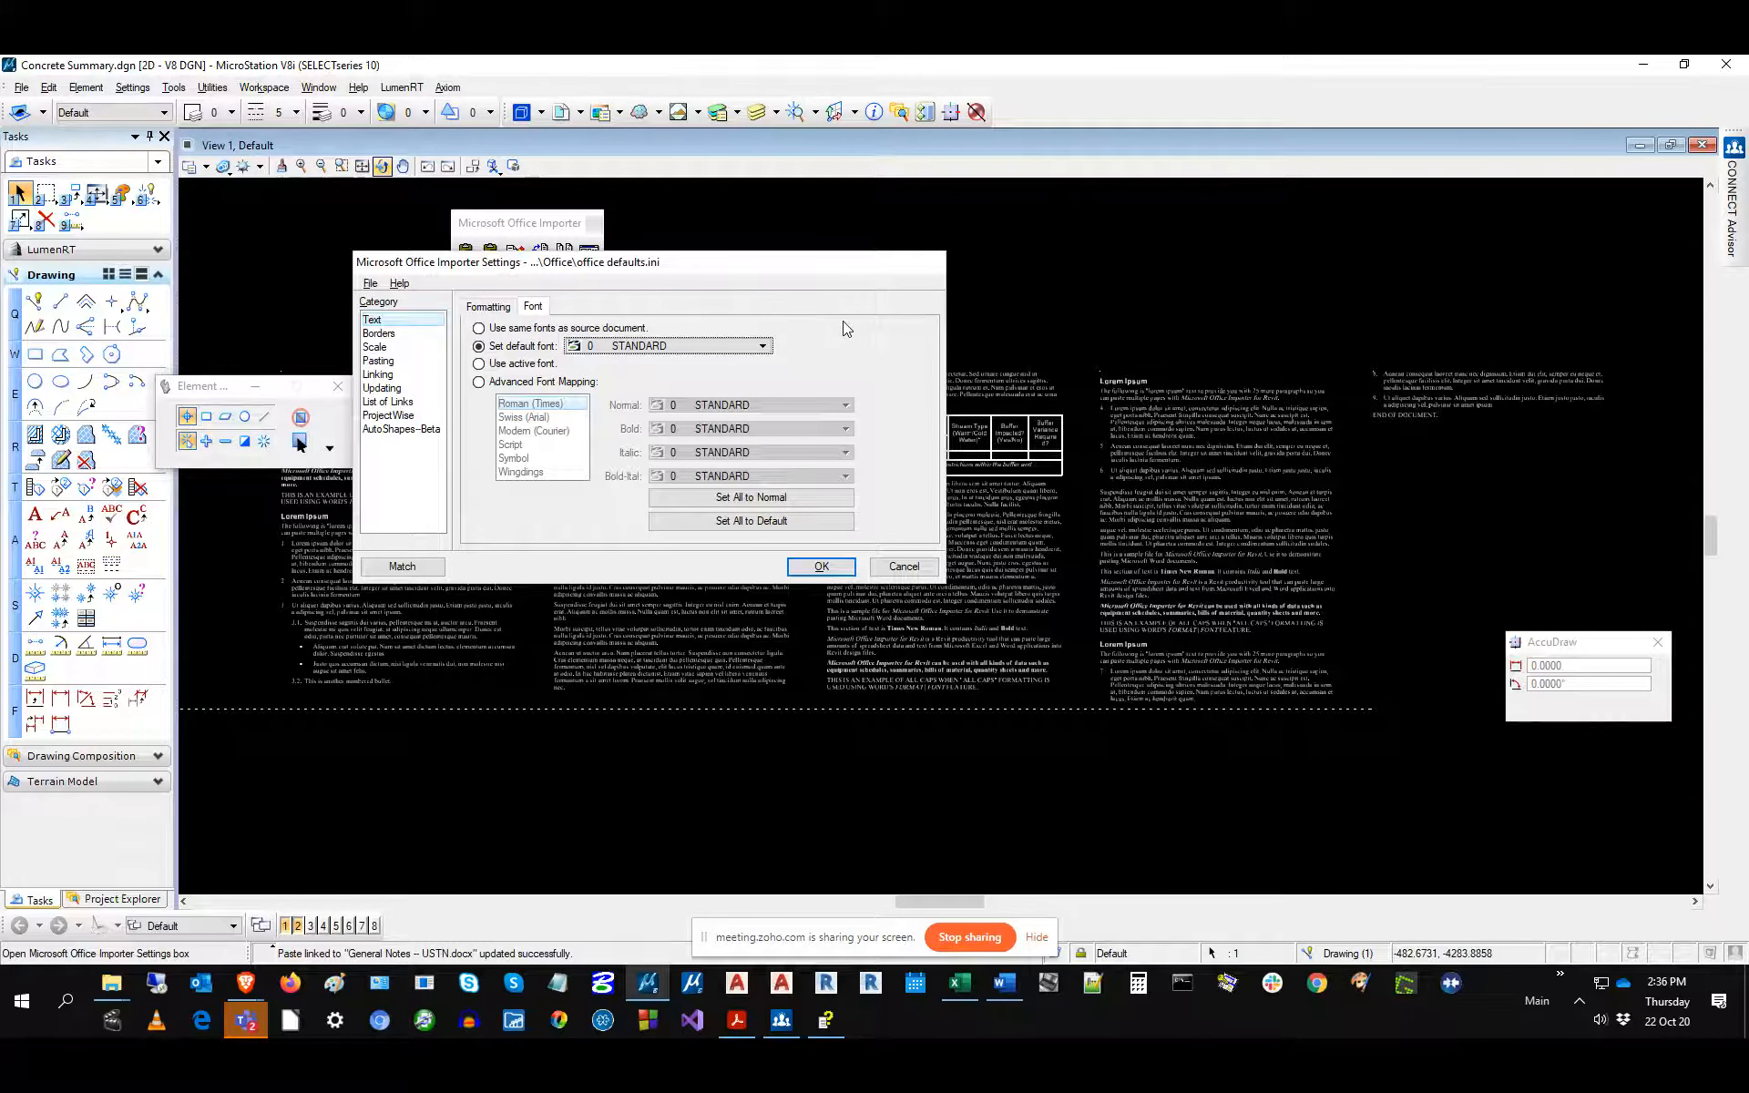
click(738, 348)
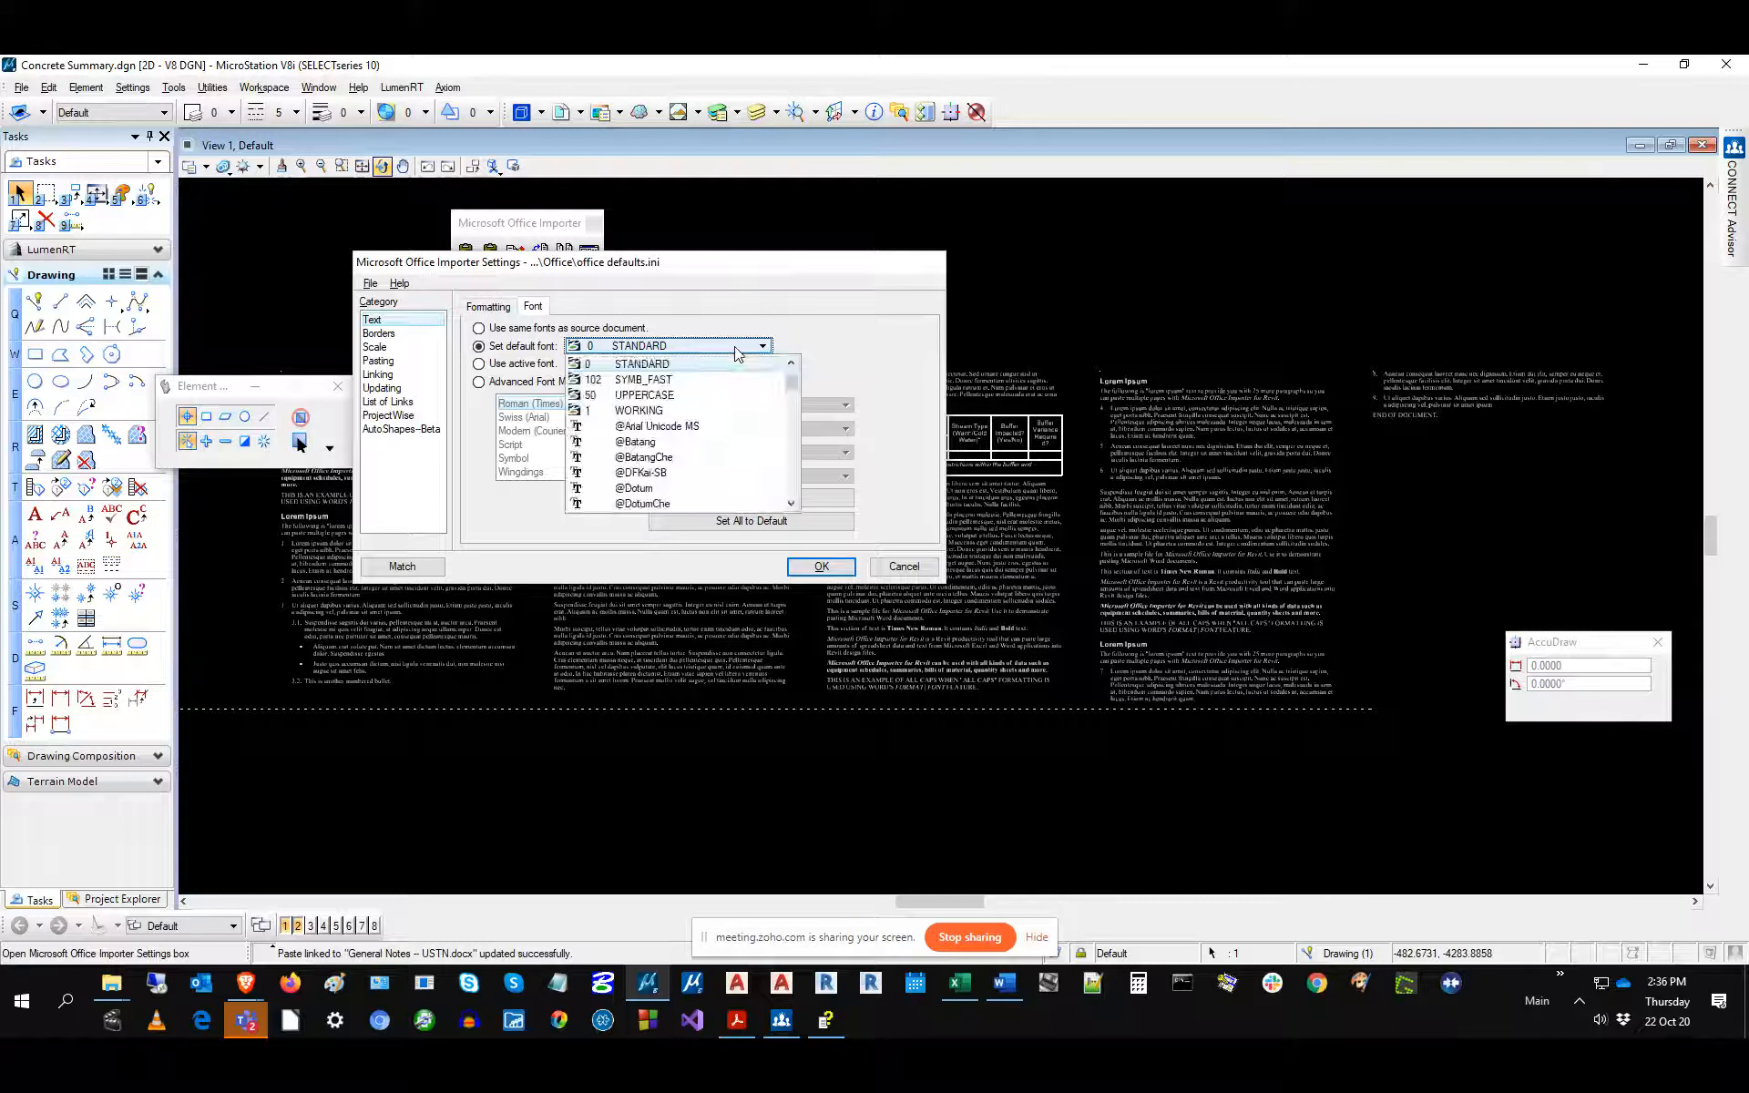
scroll(705, 428, up, 5)
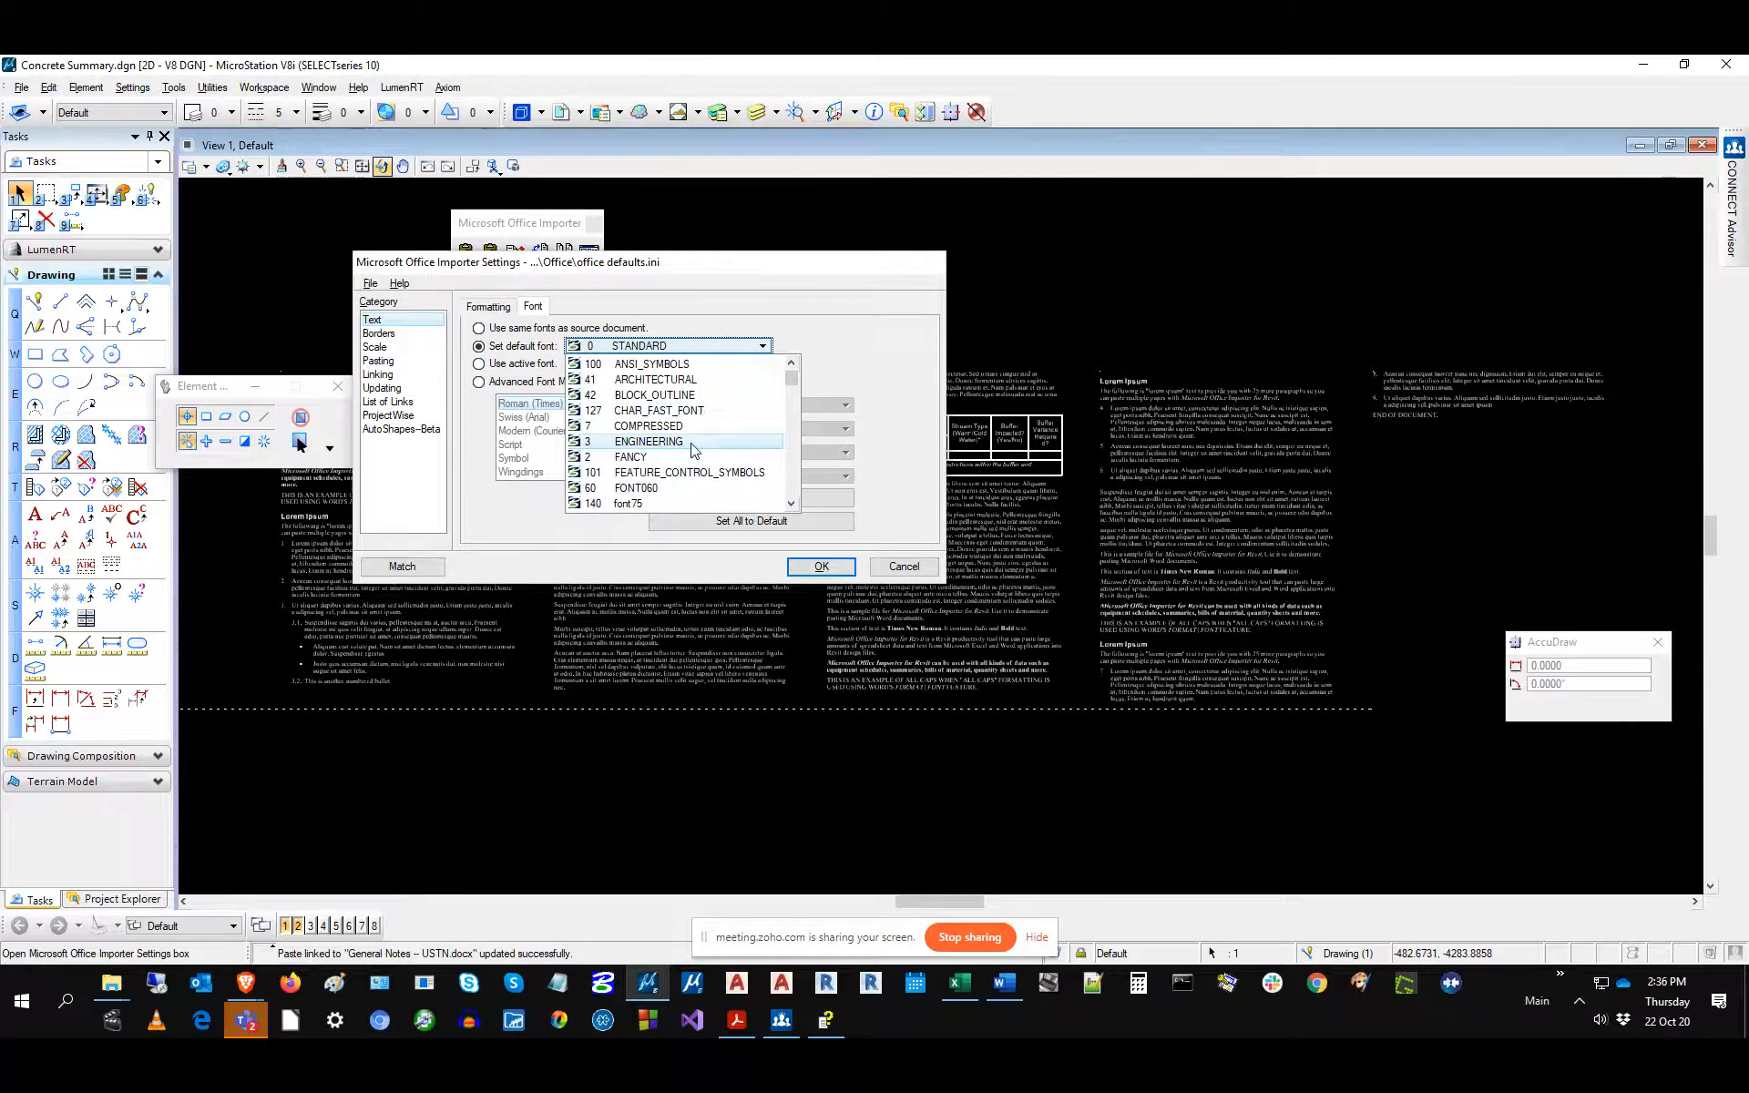
click(692, 443)
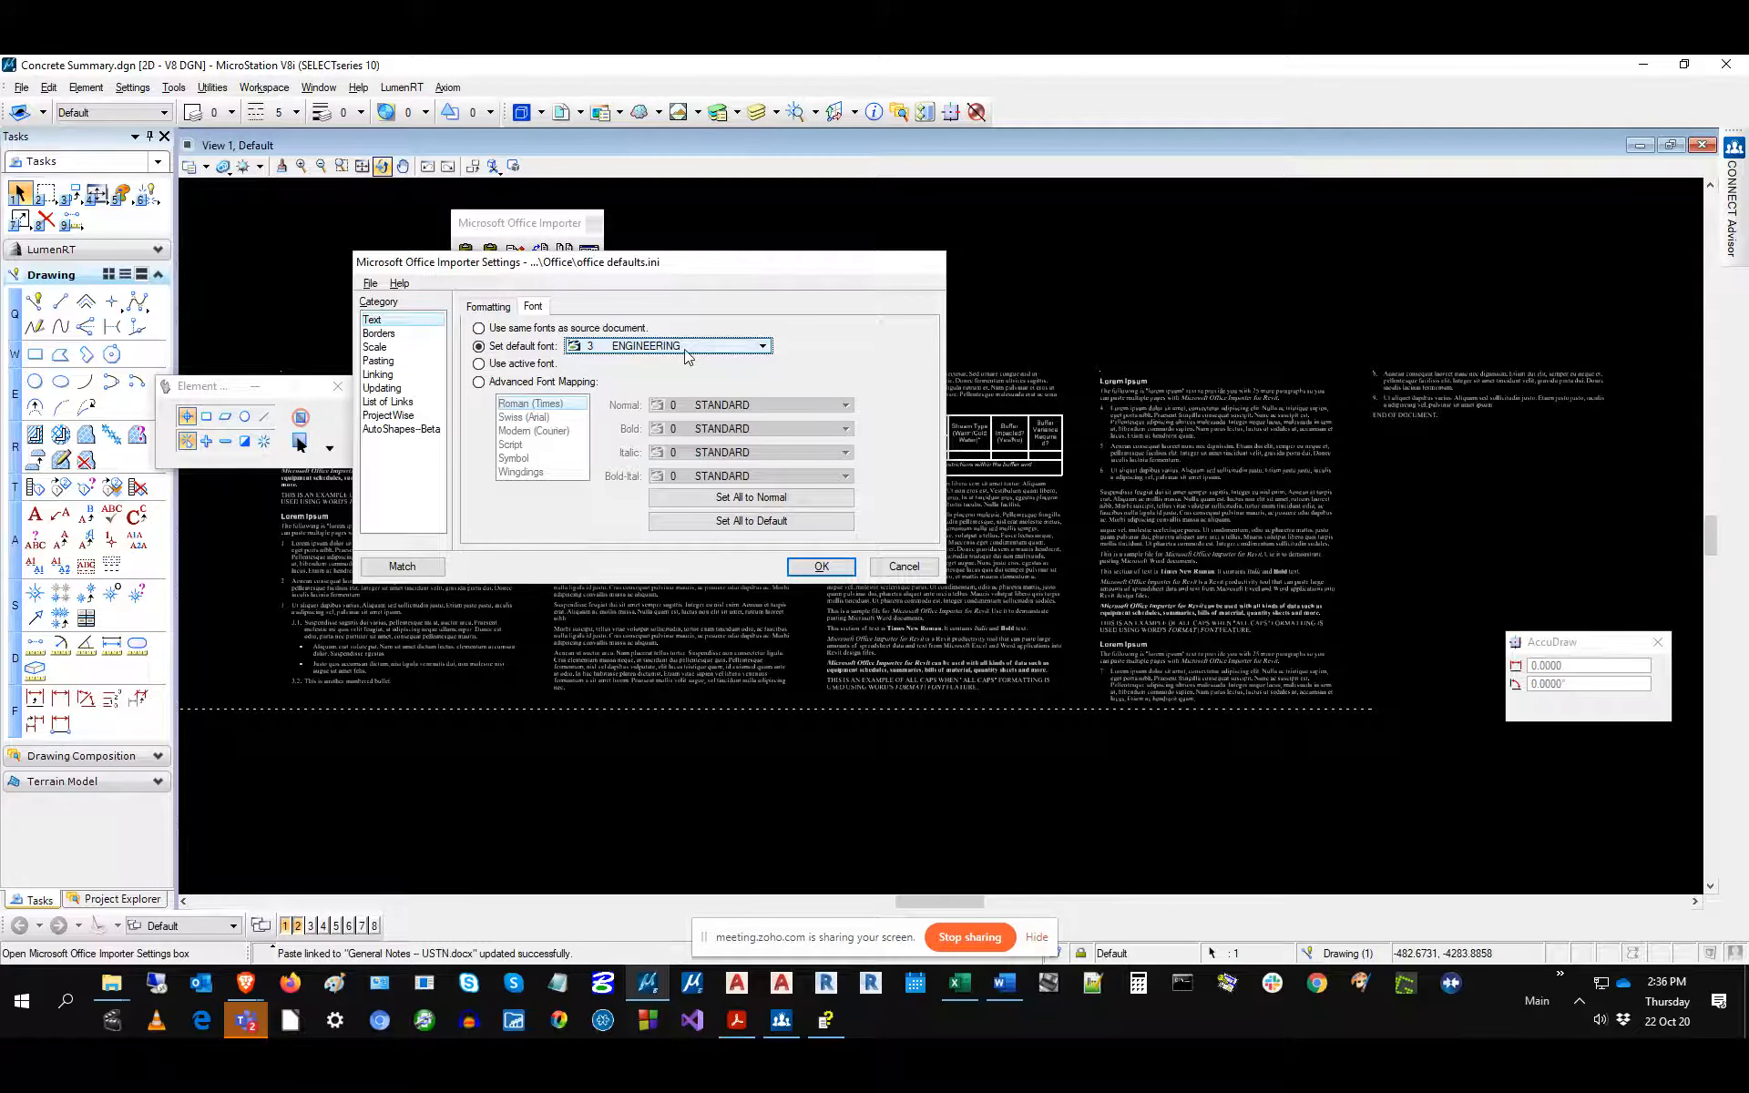
Examine the height and width values of the Unnamed Scale rule and the fields of its text size calculator.
click(382, 347)
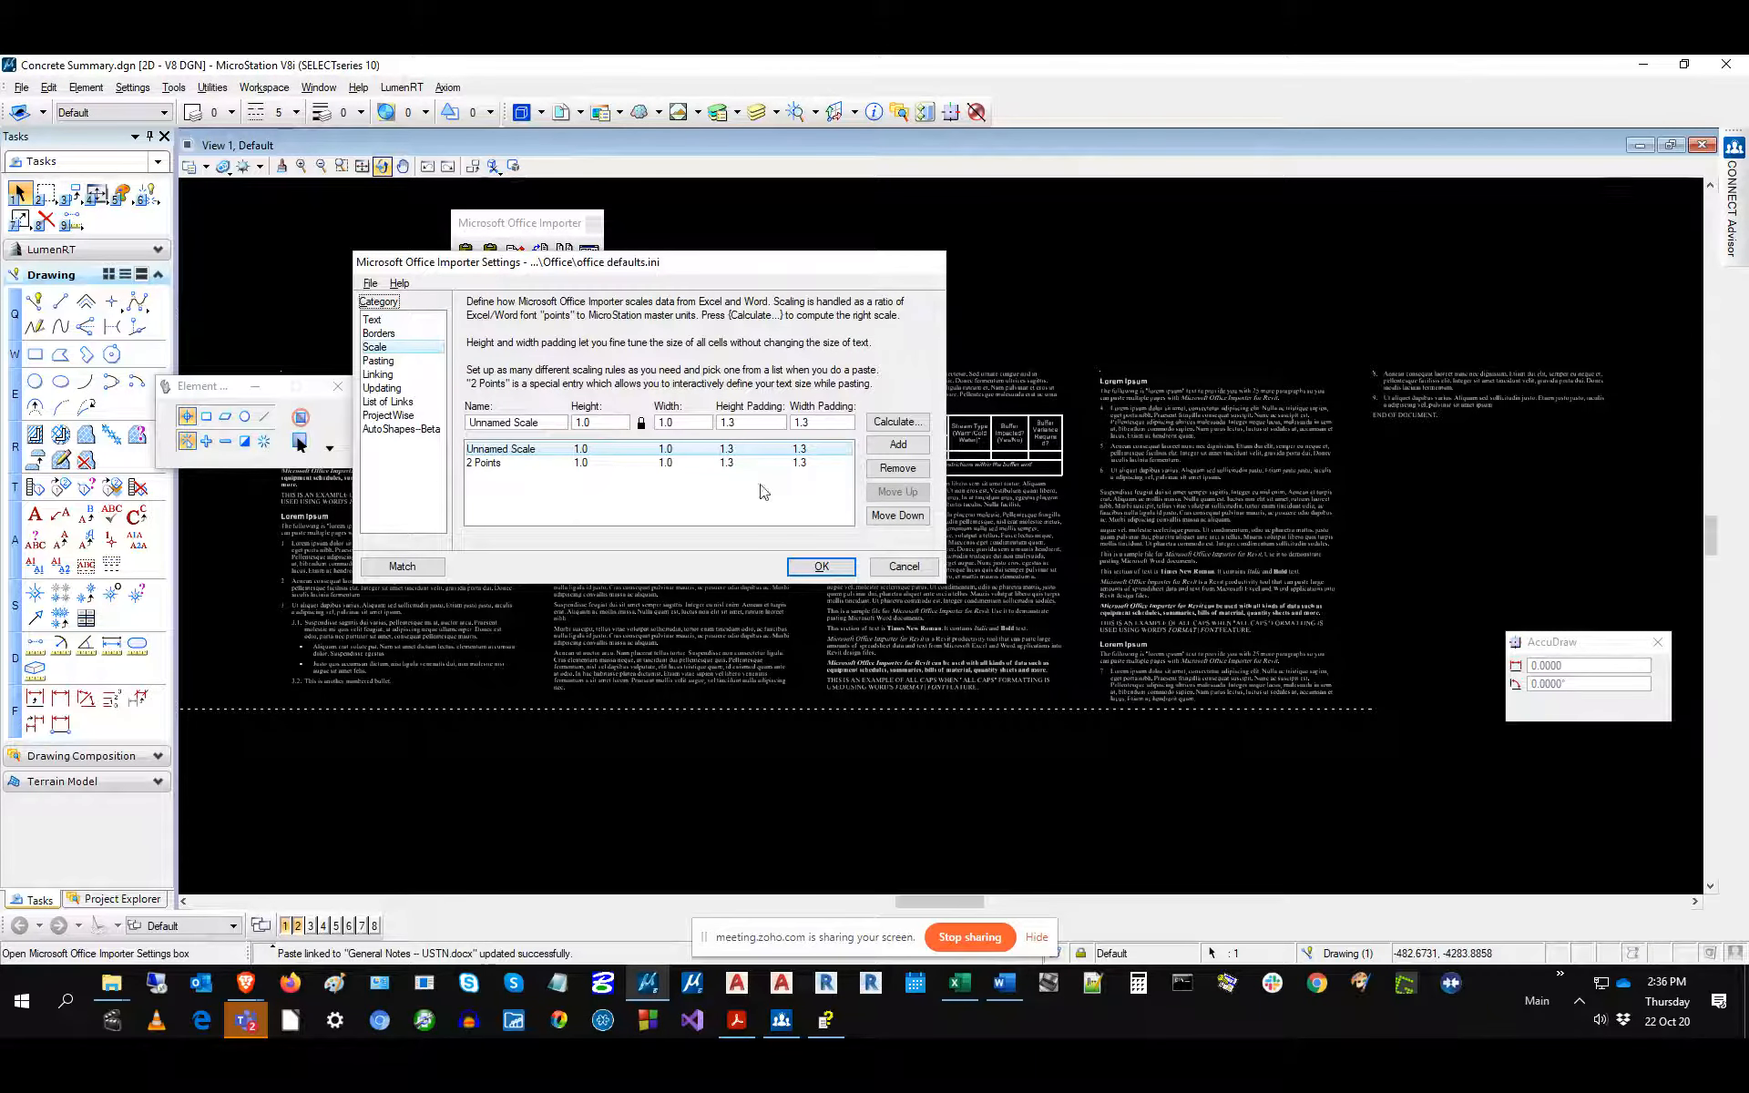
click(387, 322)
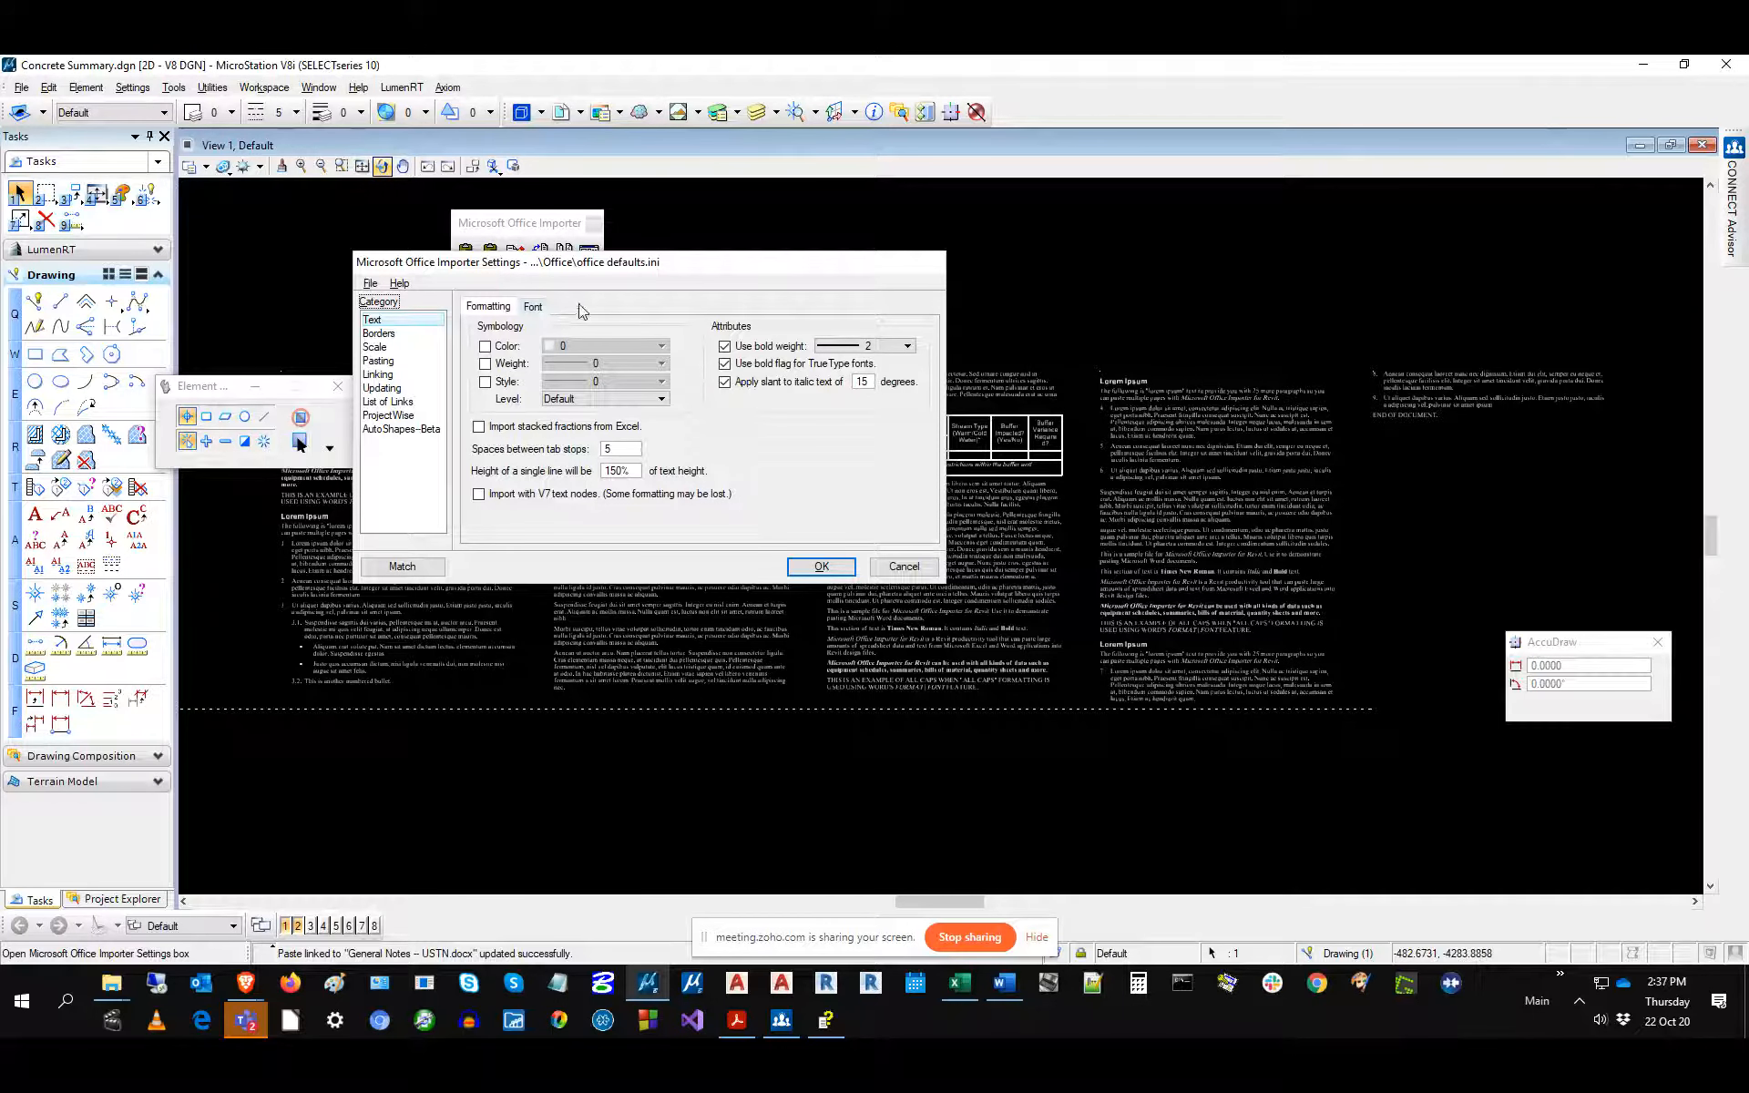
click(376, 347)
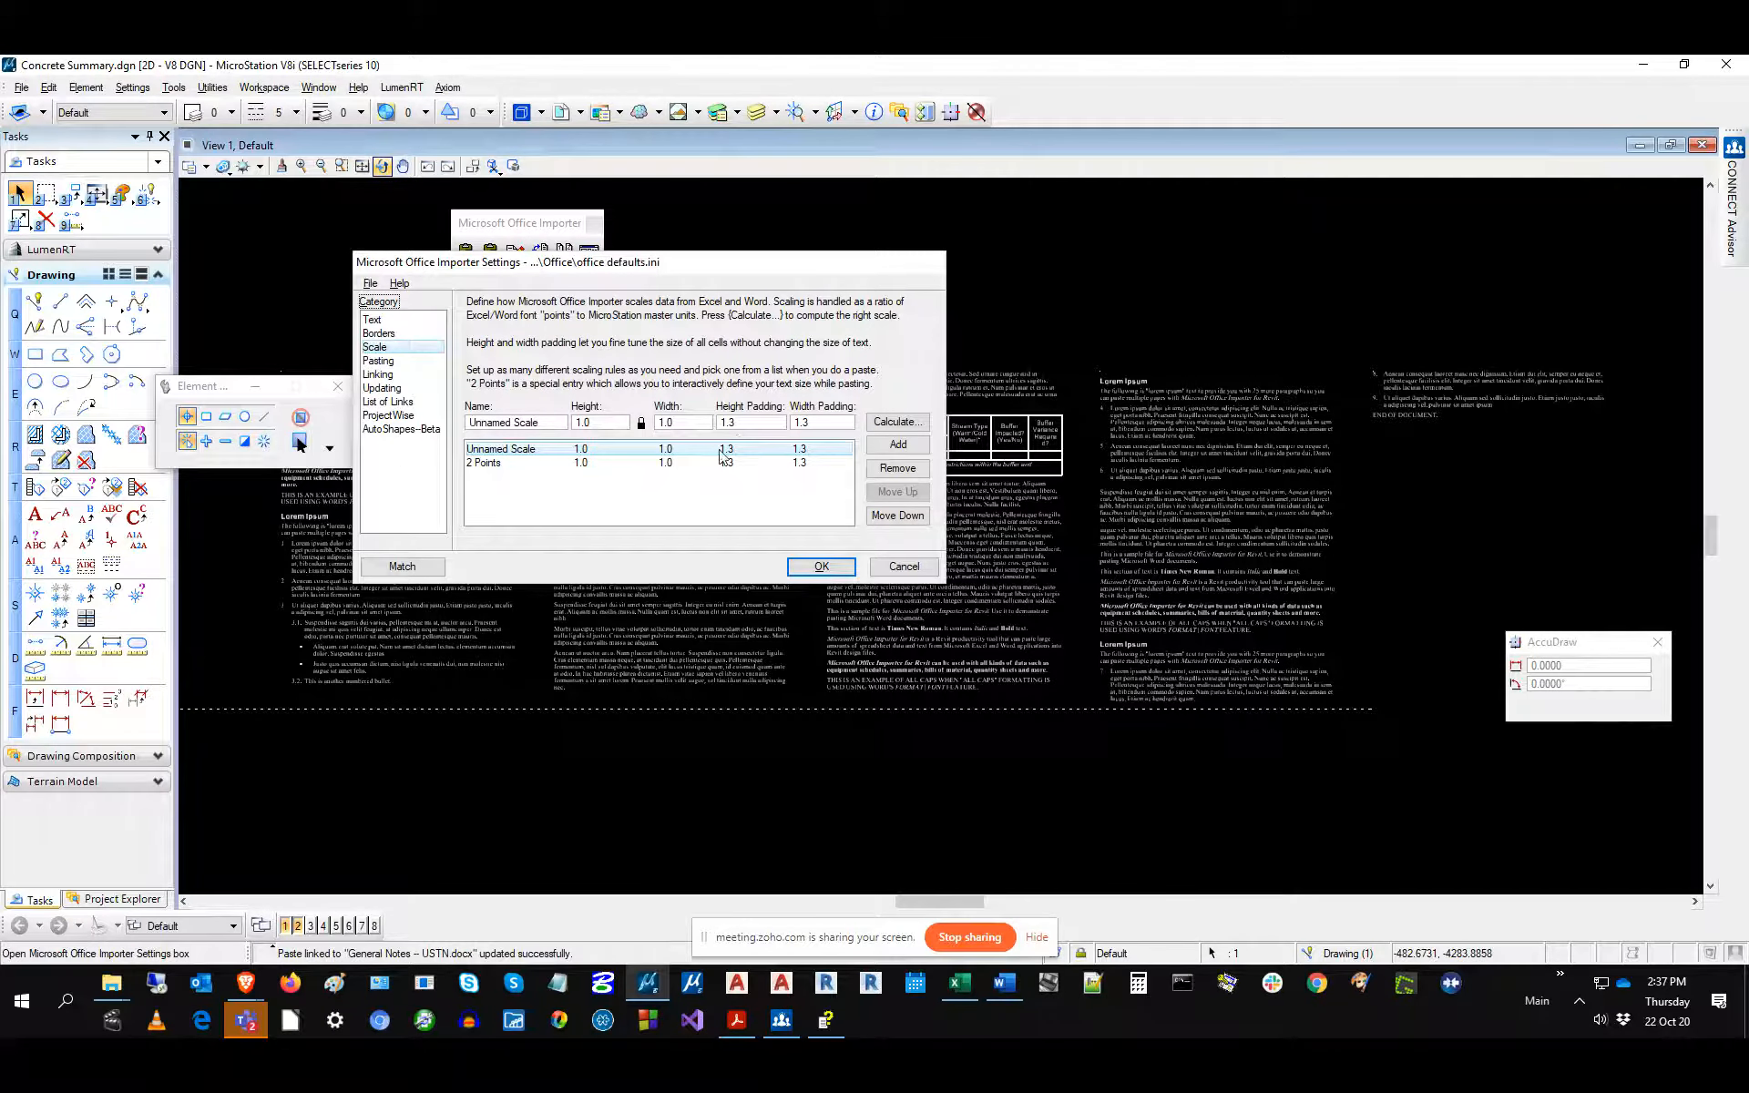
click(527, 452)
click(596, 428)
click(678, 426)
double_click(678, 424)
click(897, 422)
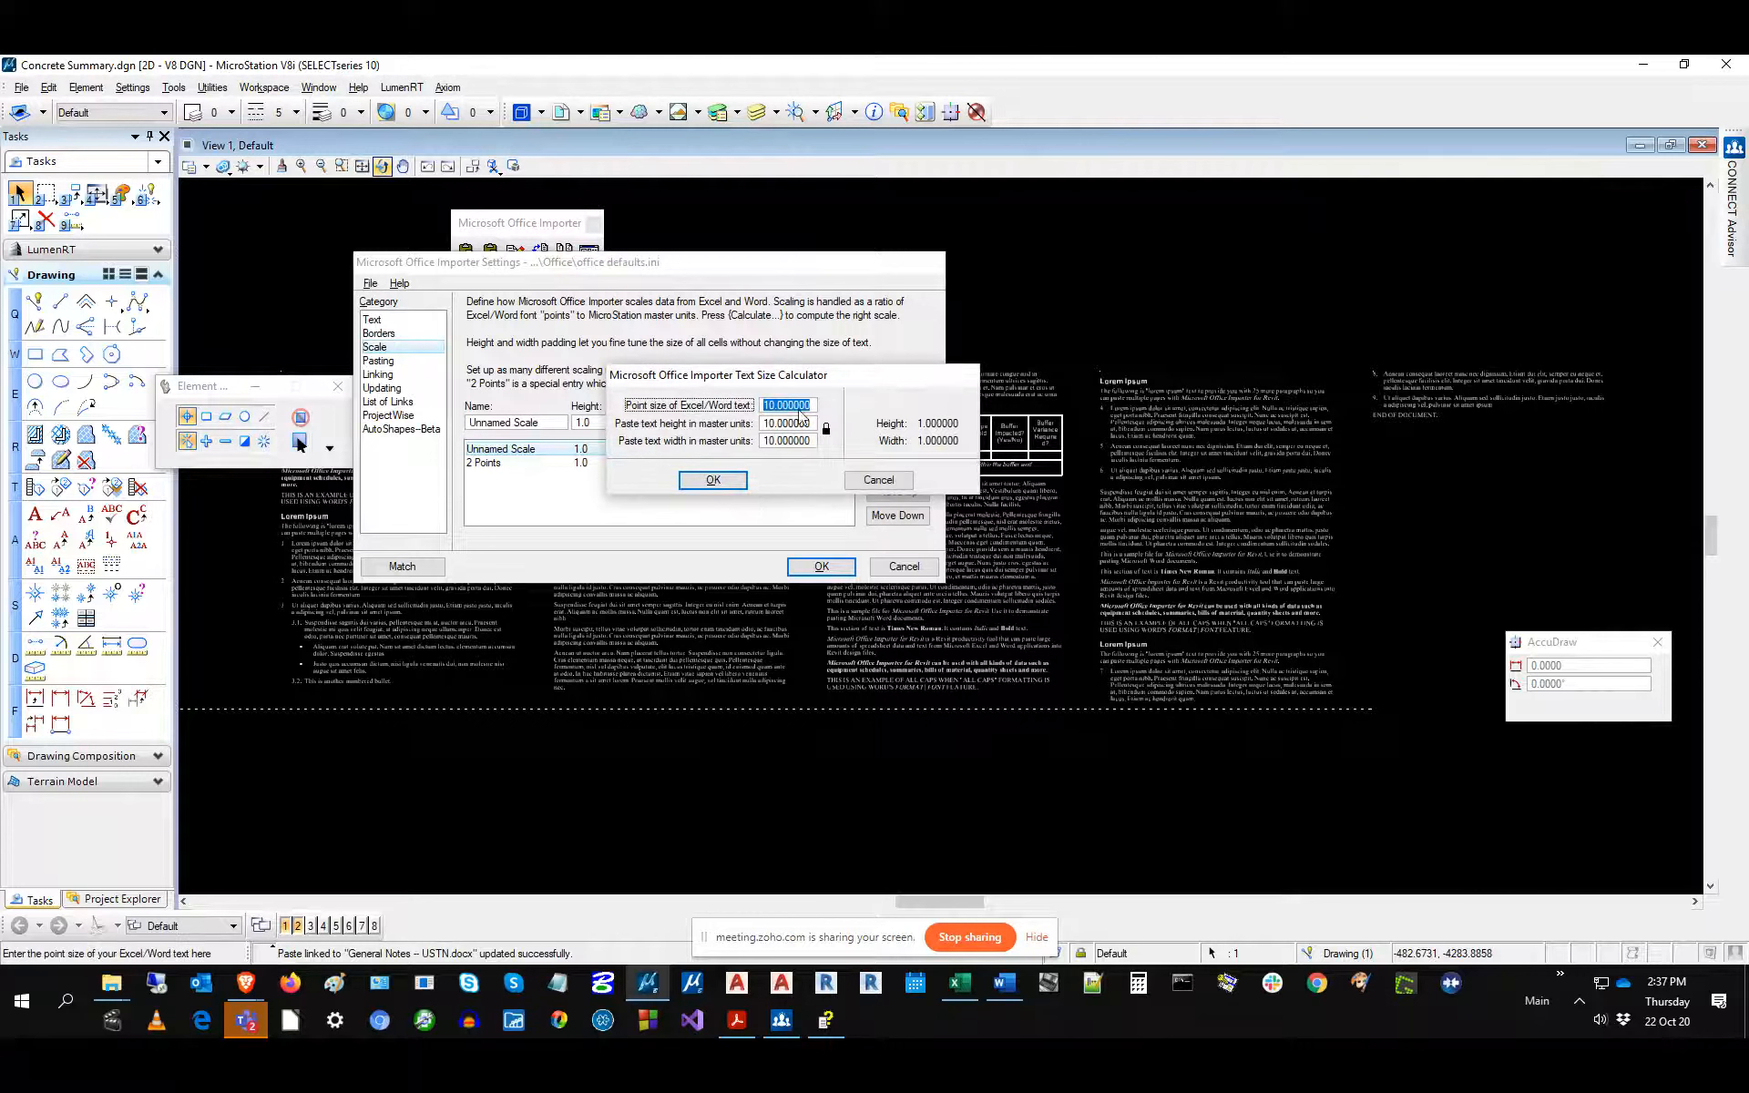
click(799, 410)
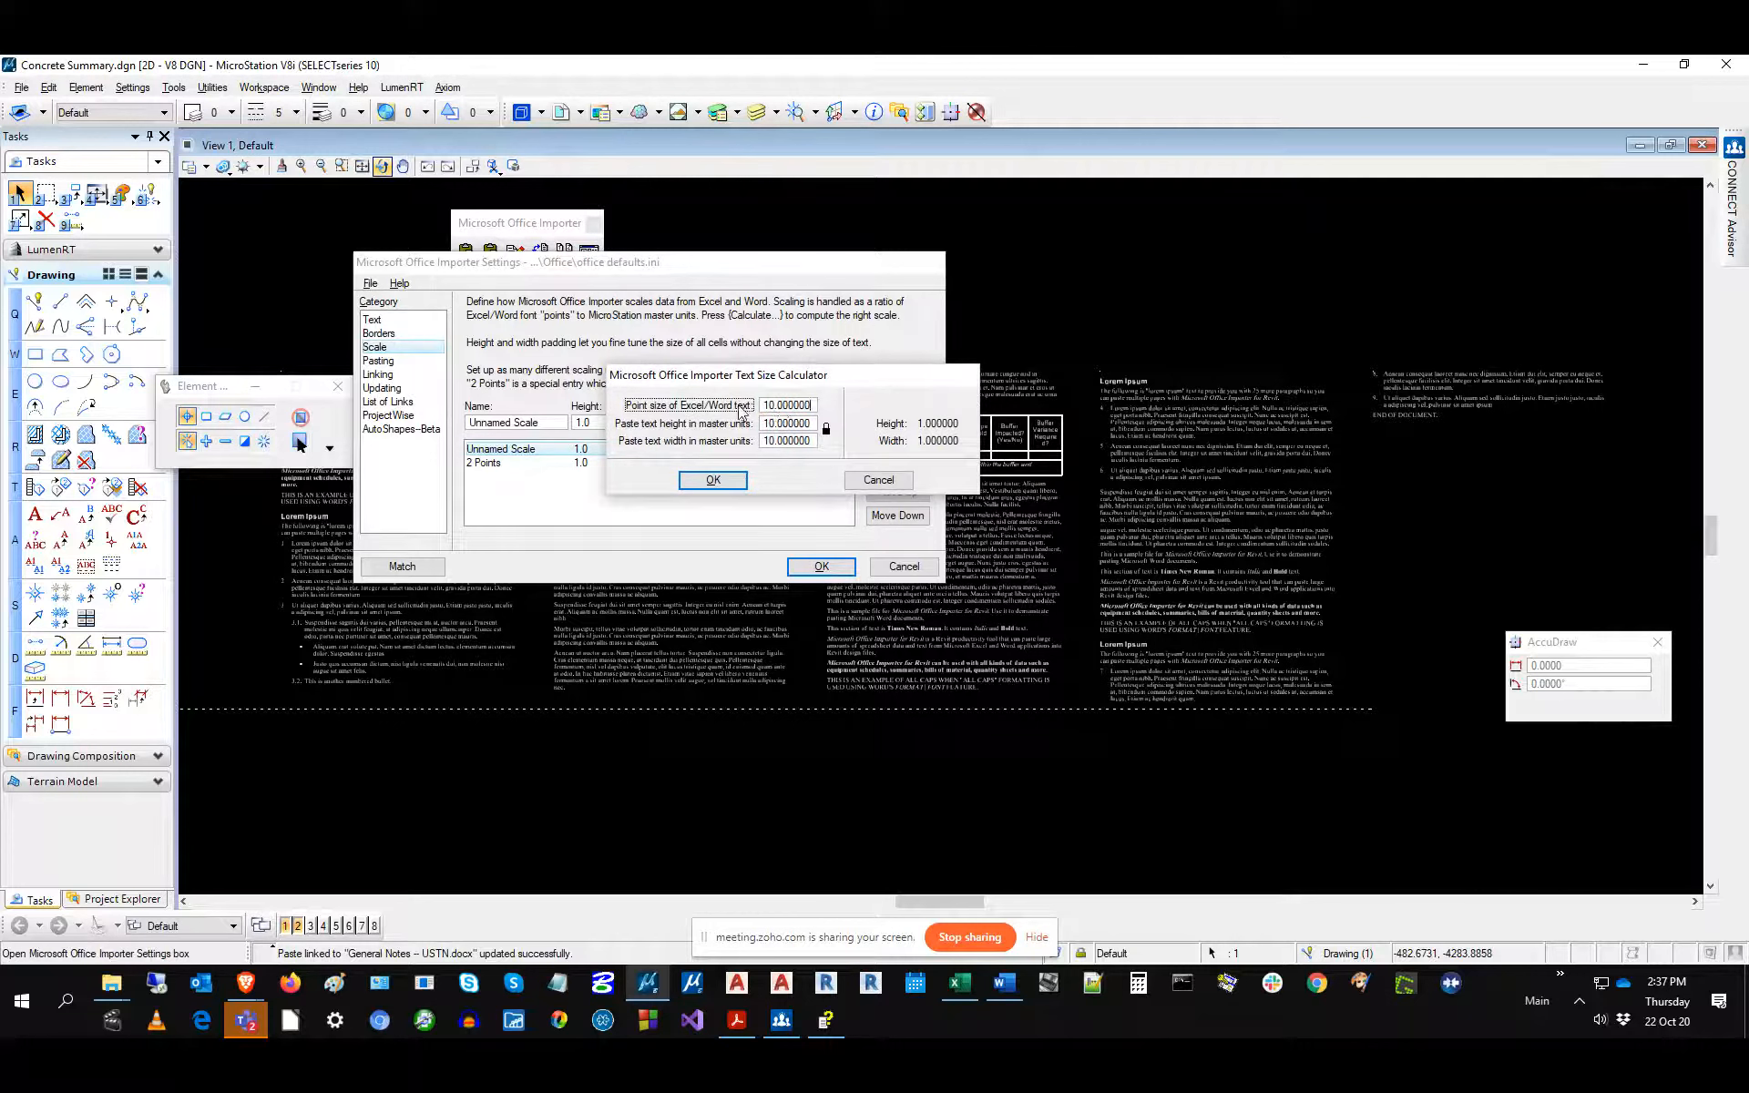
key(ctrl+a)
click(813, 440)
click(811, 408)
click(810, 425)
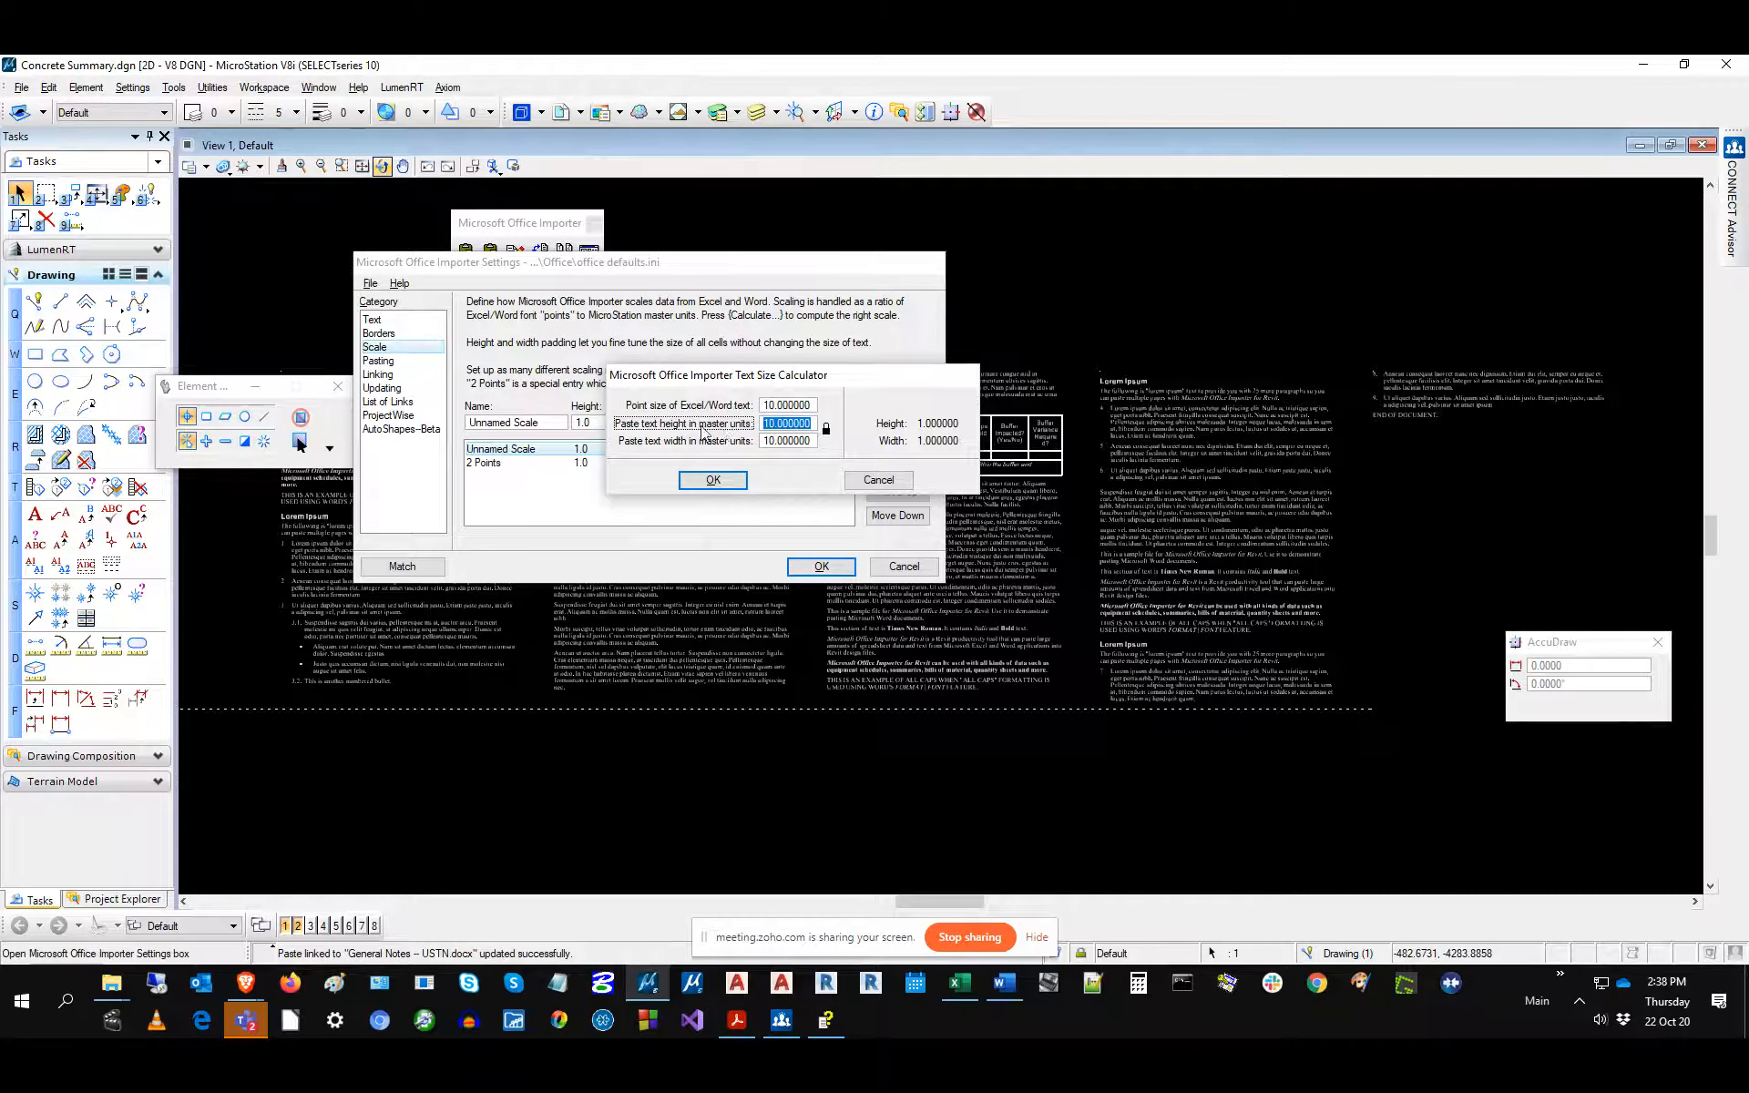
click(880, 480)
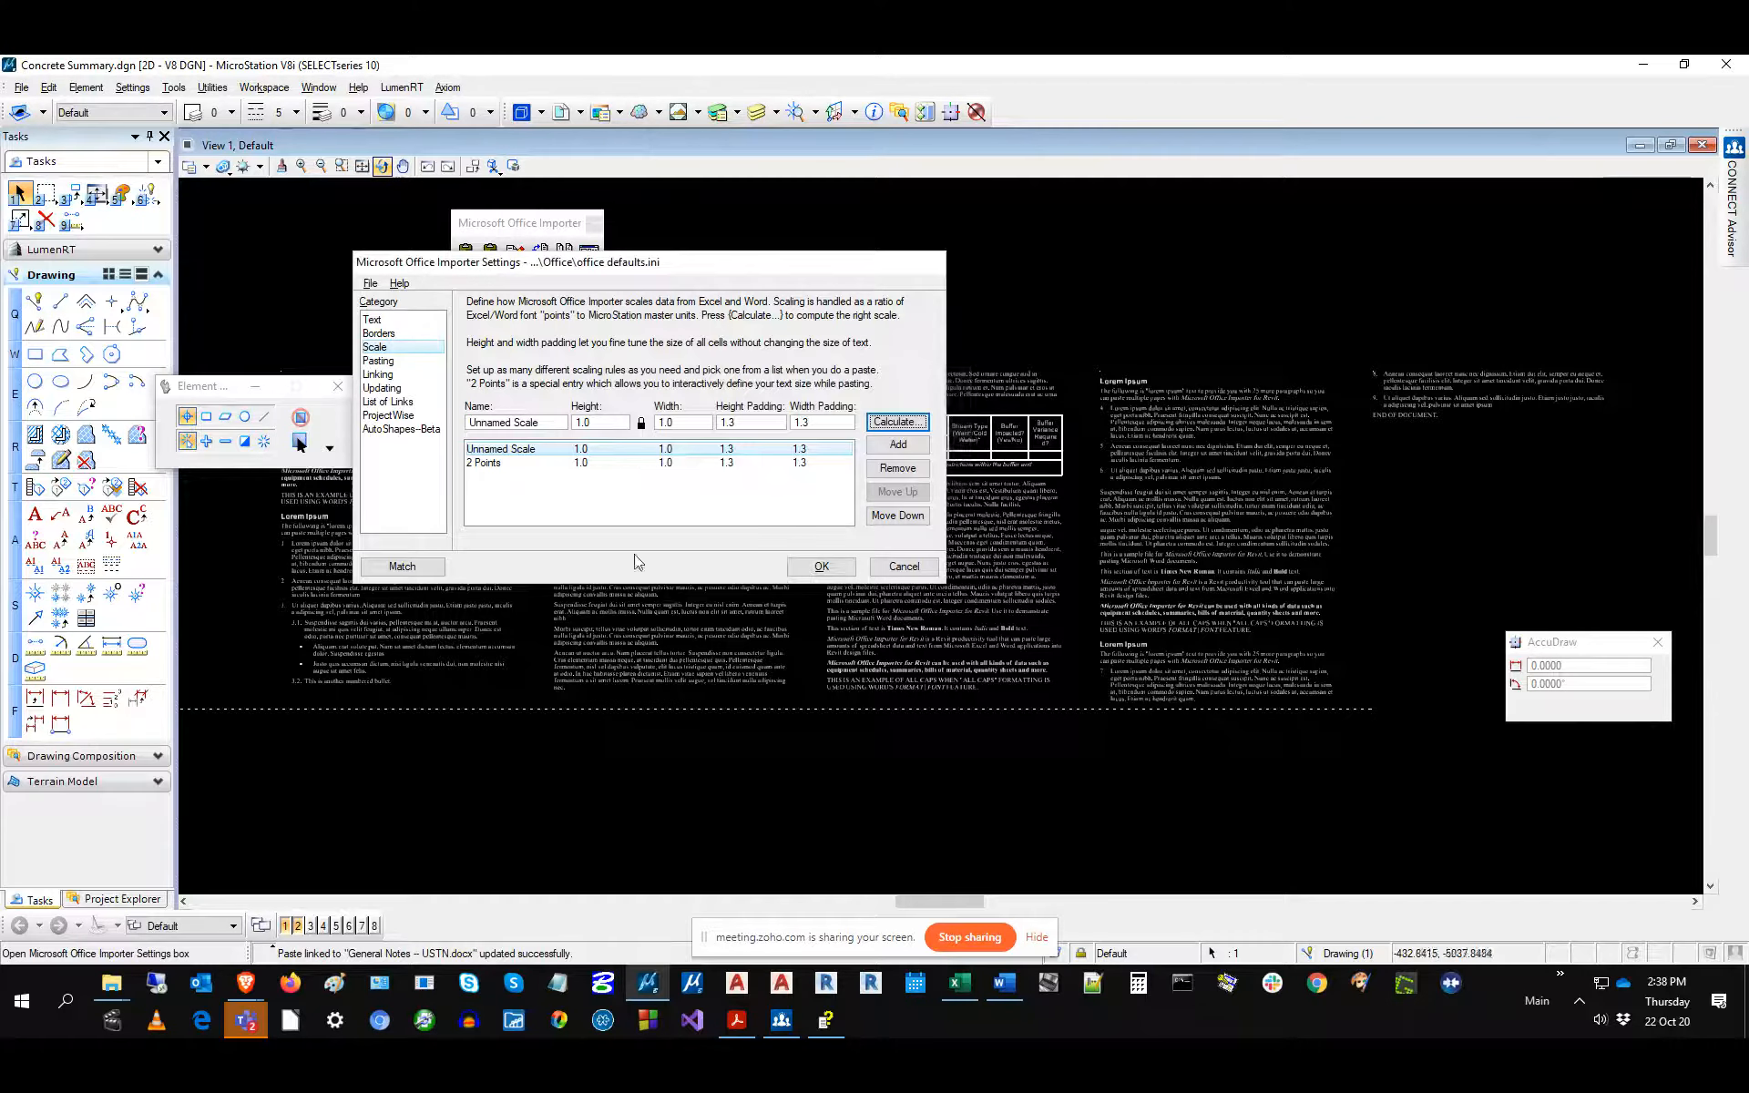
Add a scaling rule and calculate its scale for an Excel/Word text size of 12 points.
click(882, 450)
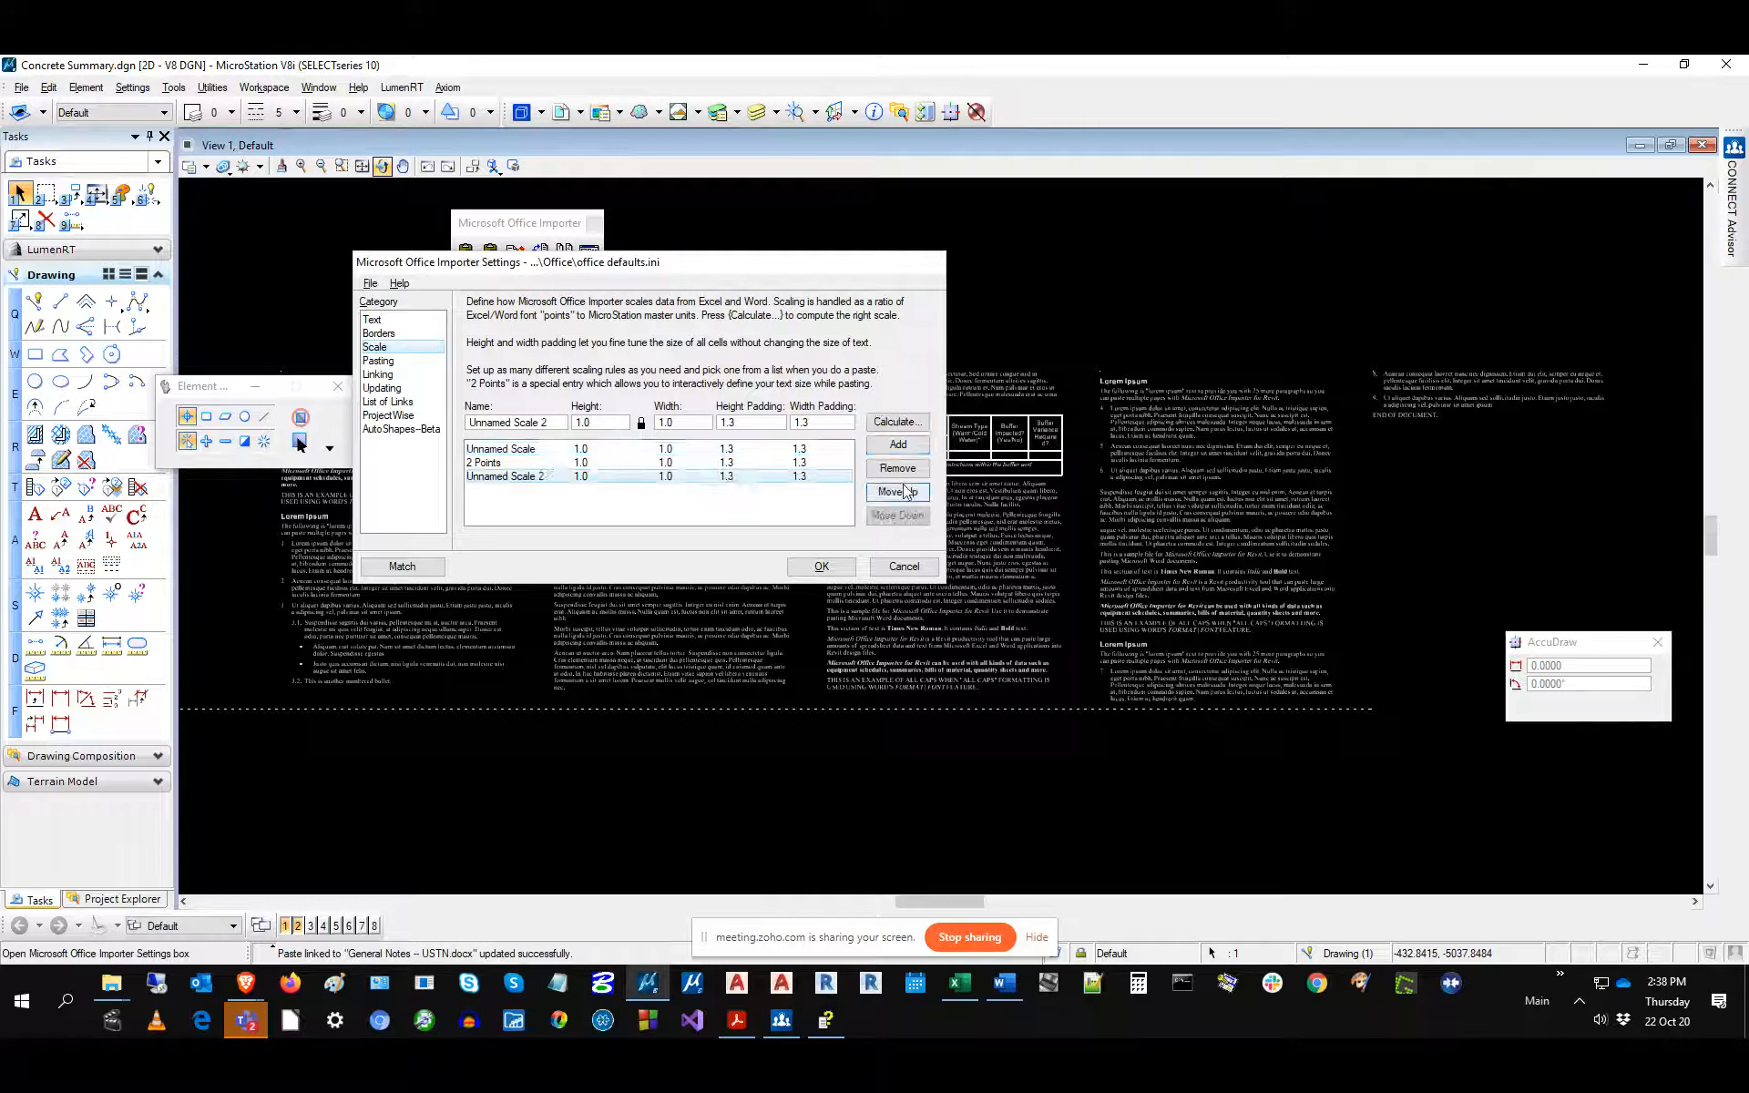
click(896, 424)
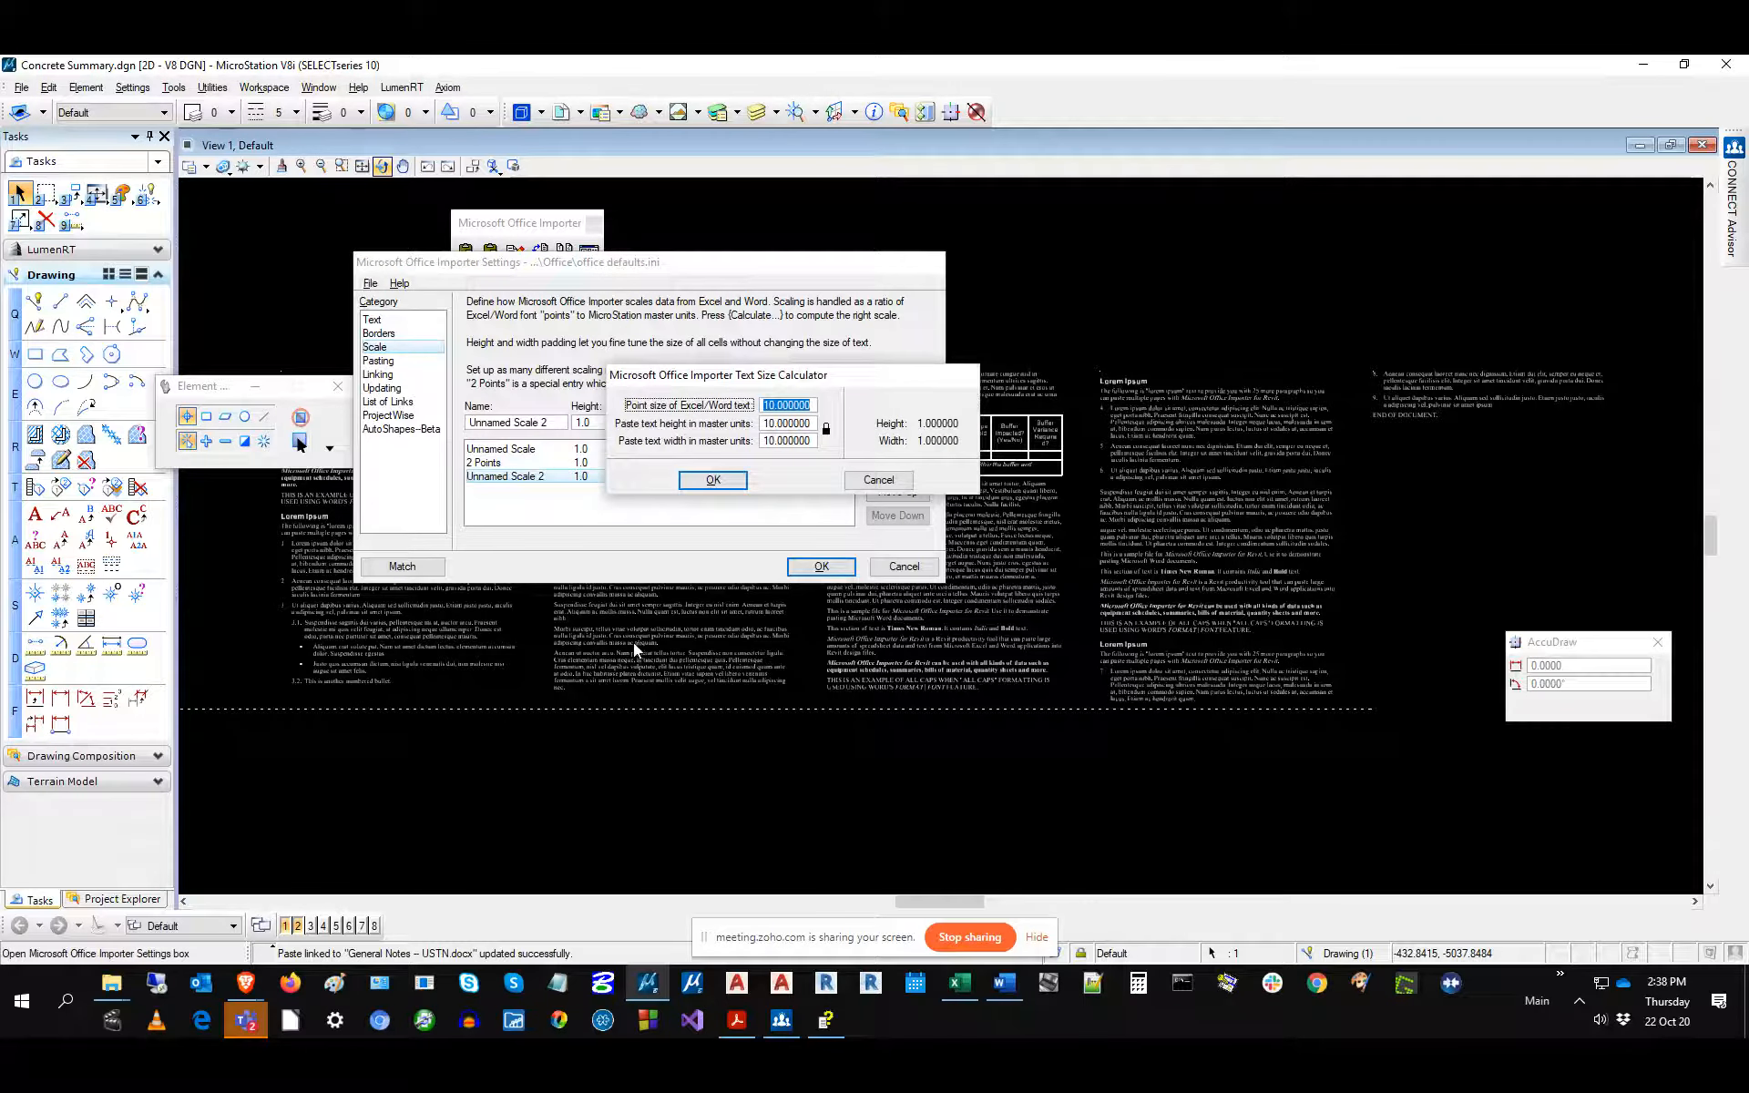
text(12)
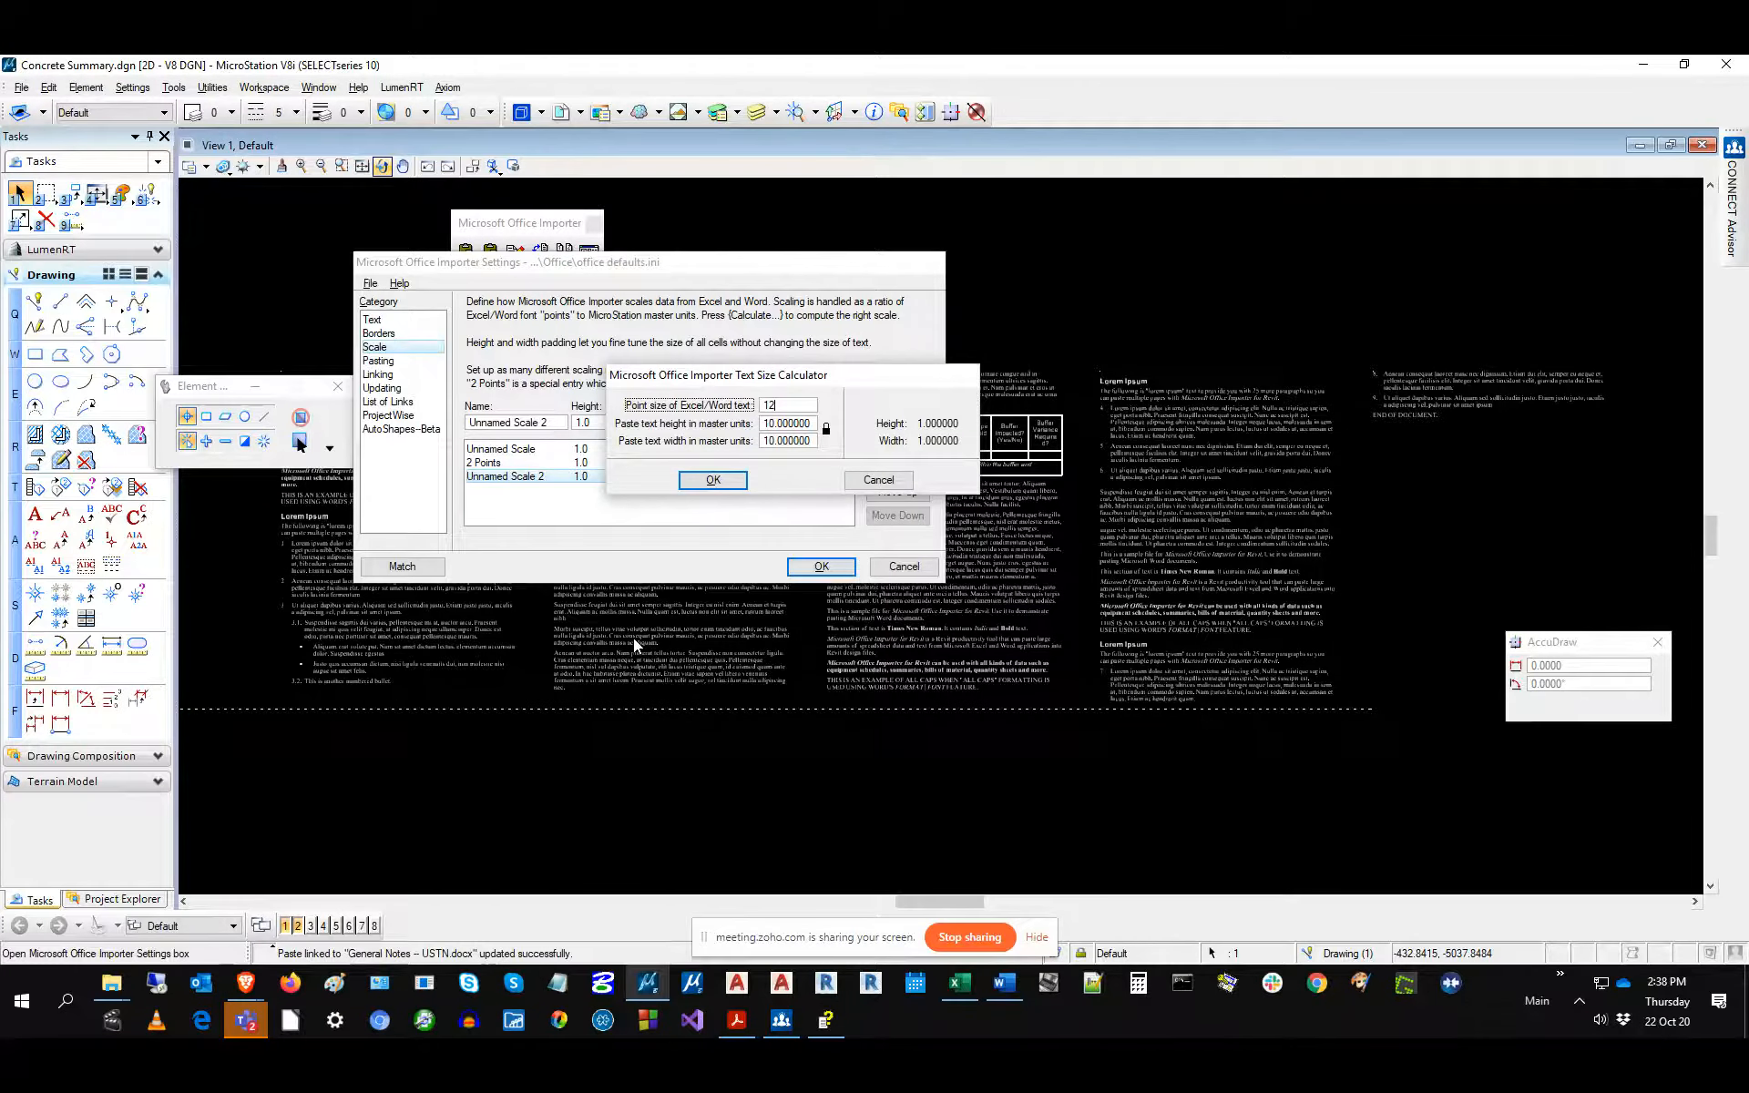
key(Tab)
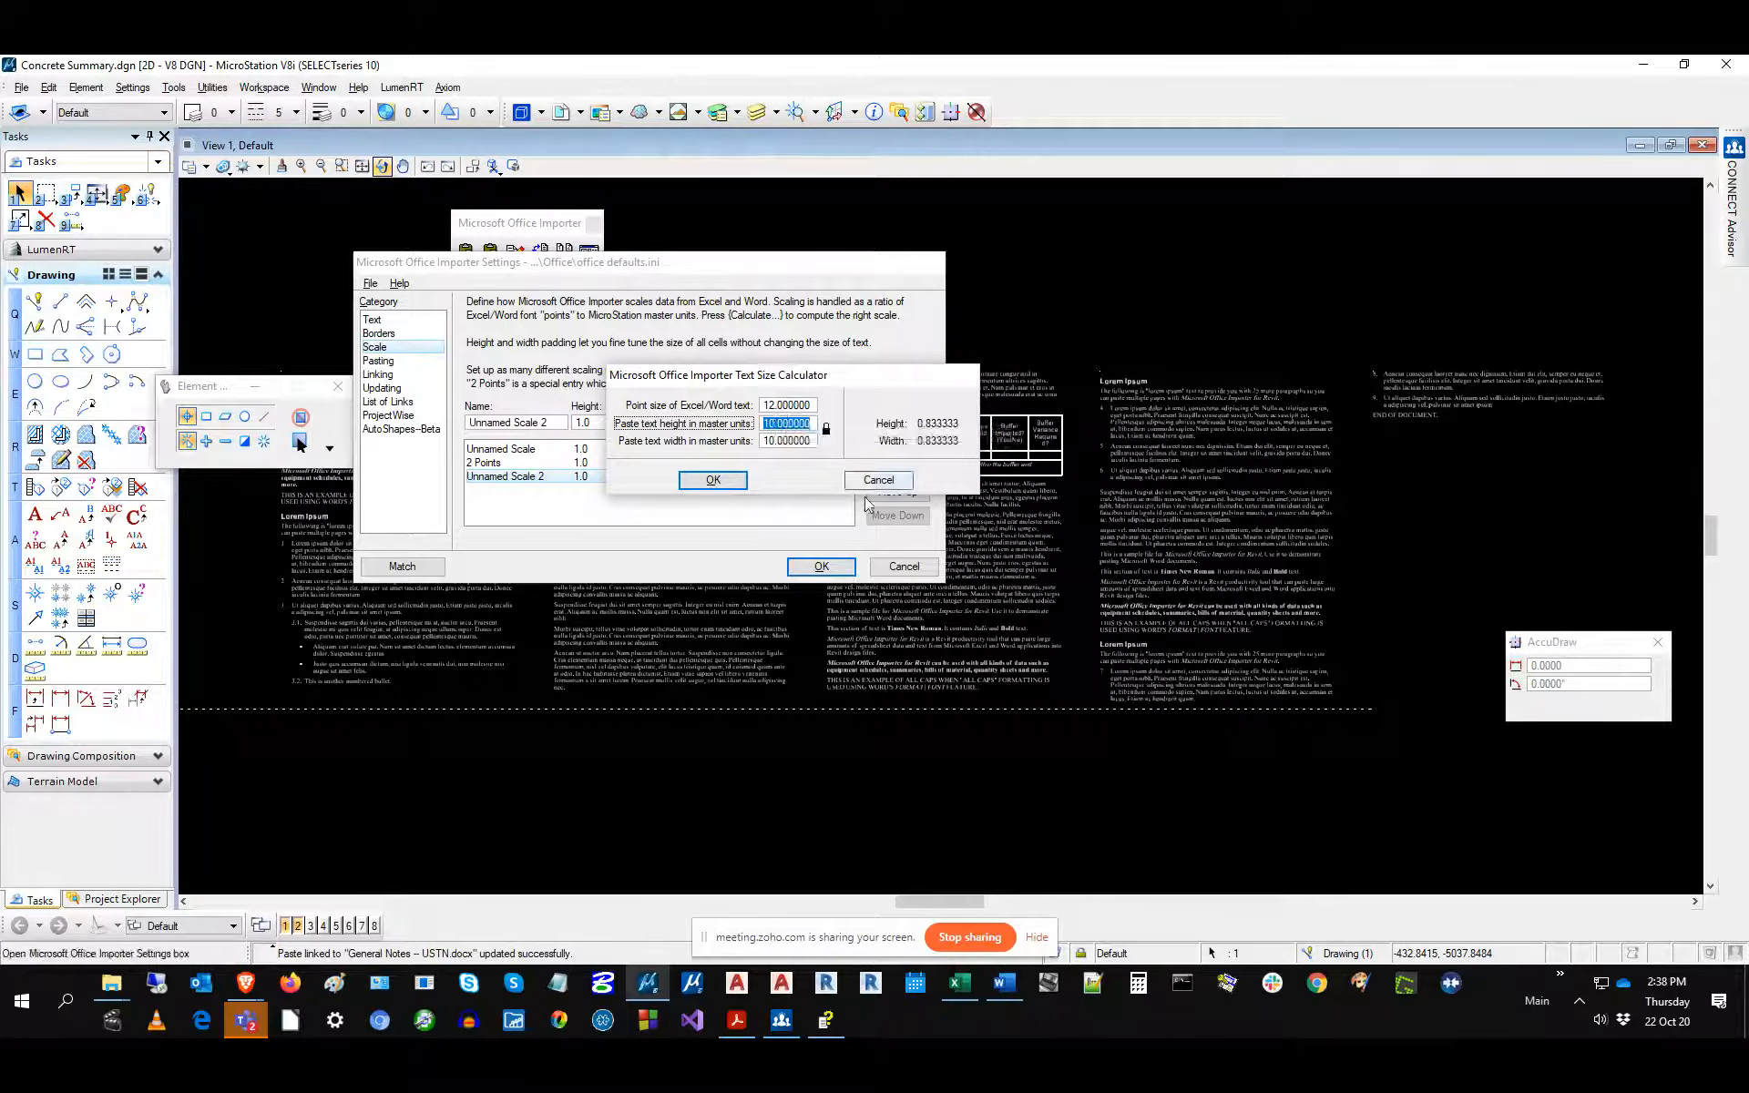
click(713, 480)
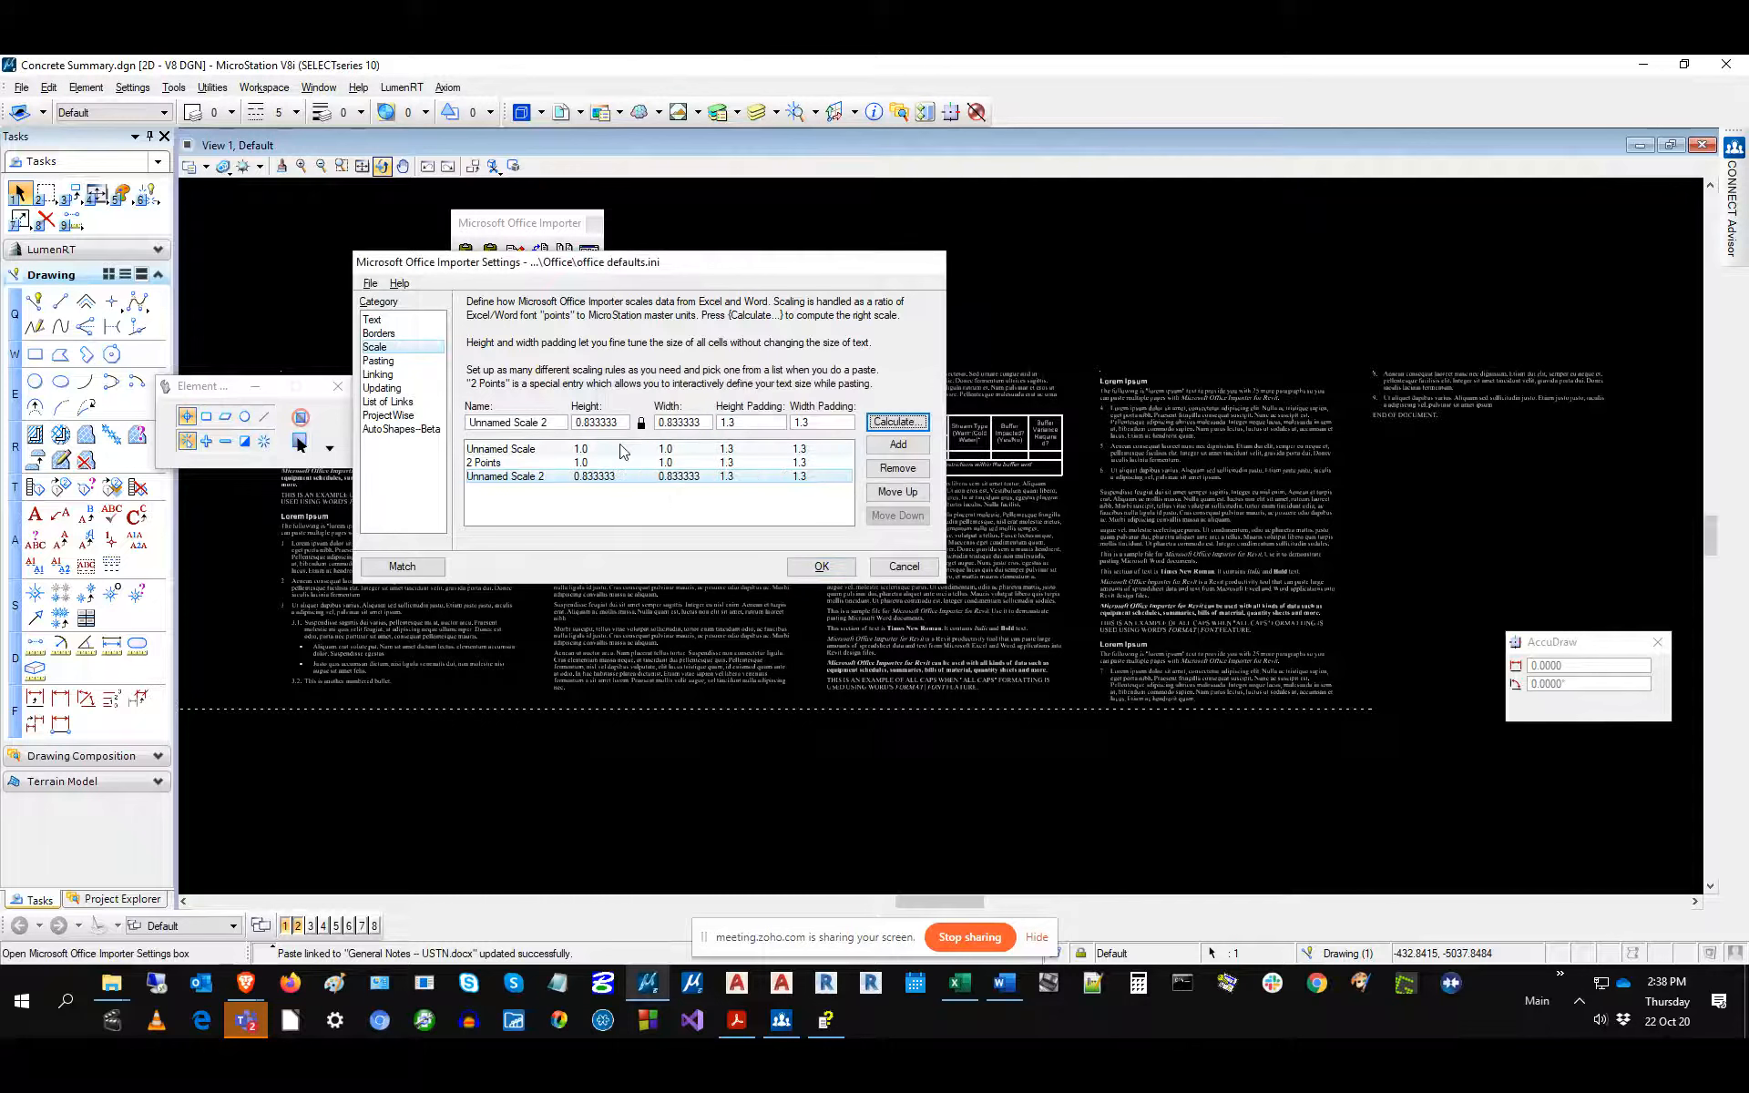
Name the newly added scaling rule 12 pt.
click(550, 431)
text(12 pct)
key(BackSpace)
key(BackSpace)
text(t)
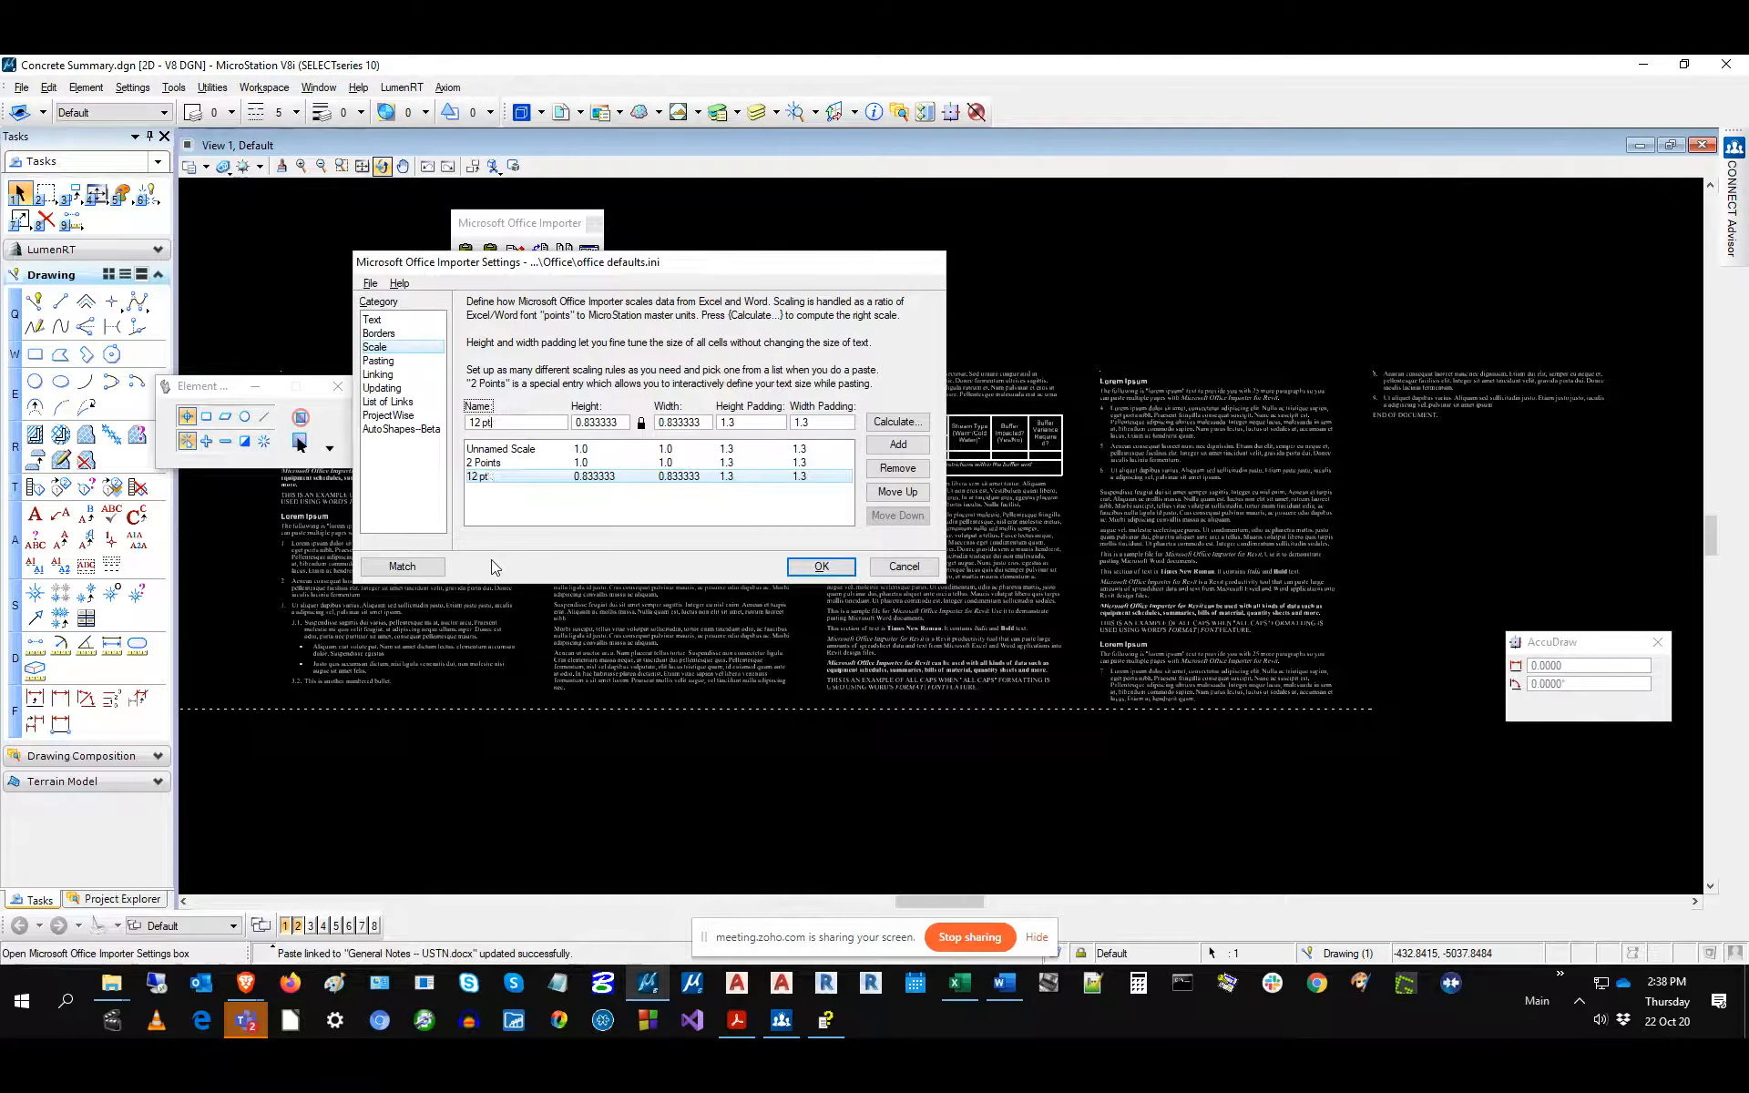
Save the changes to the current settings file and accept the importer settings.
click(370, 283)
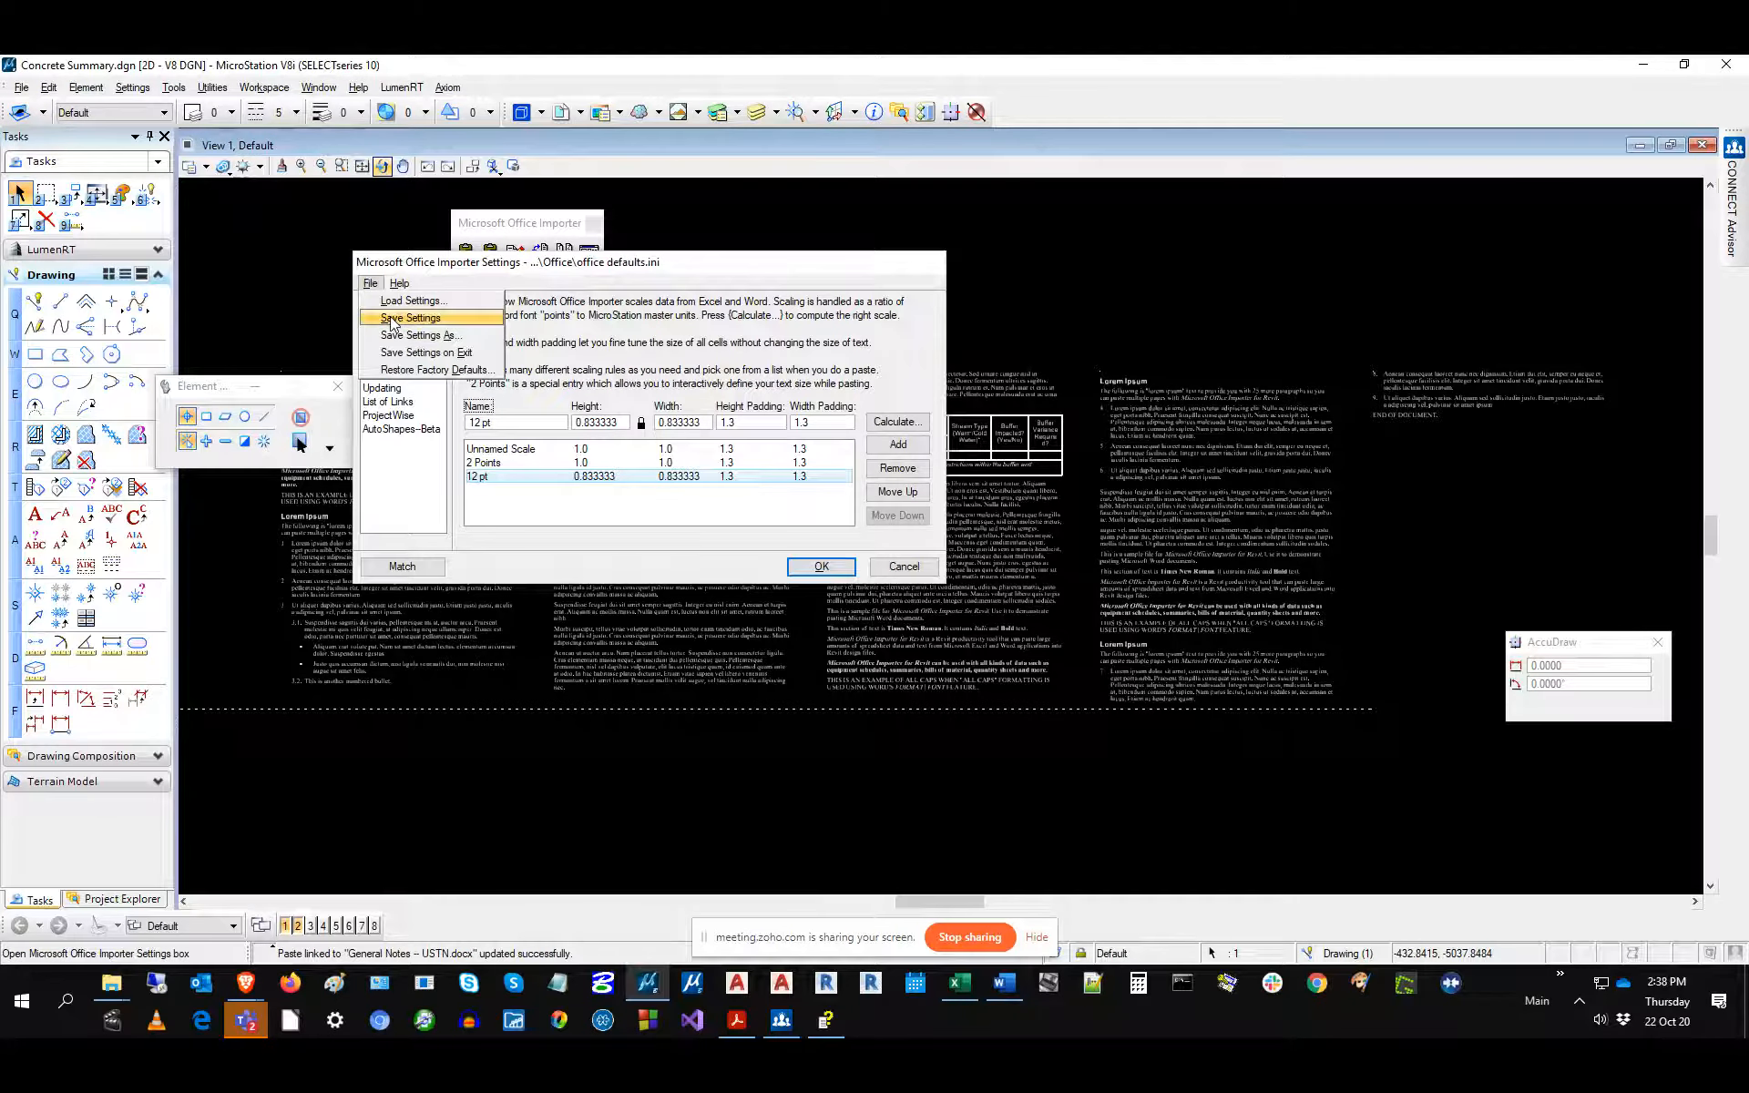
click(409, 318)
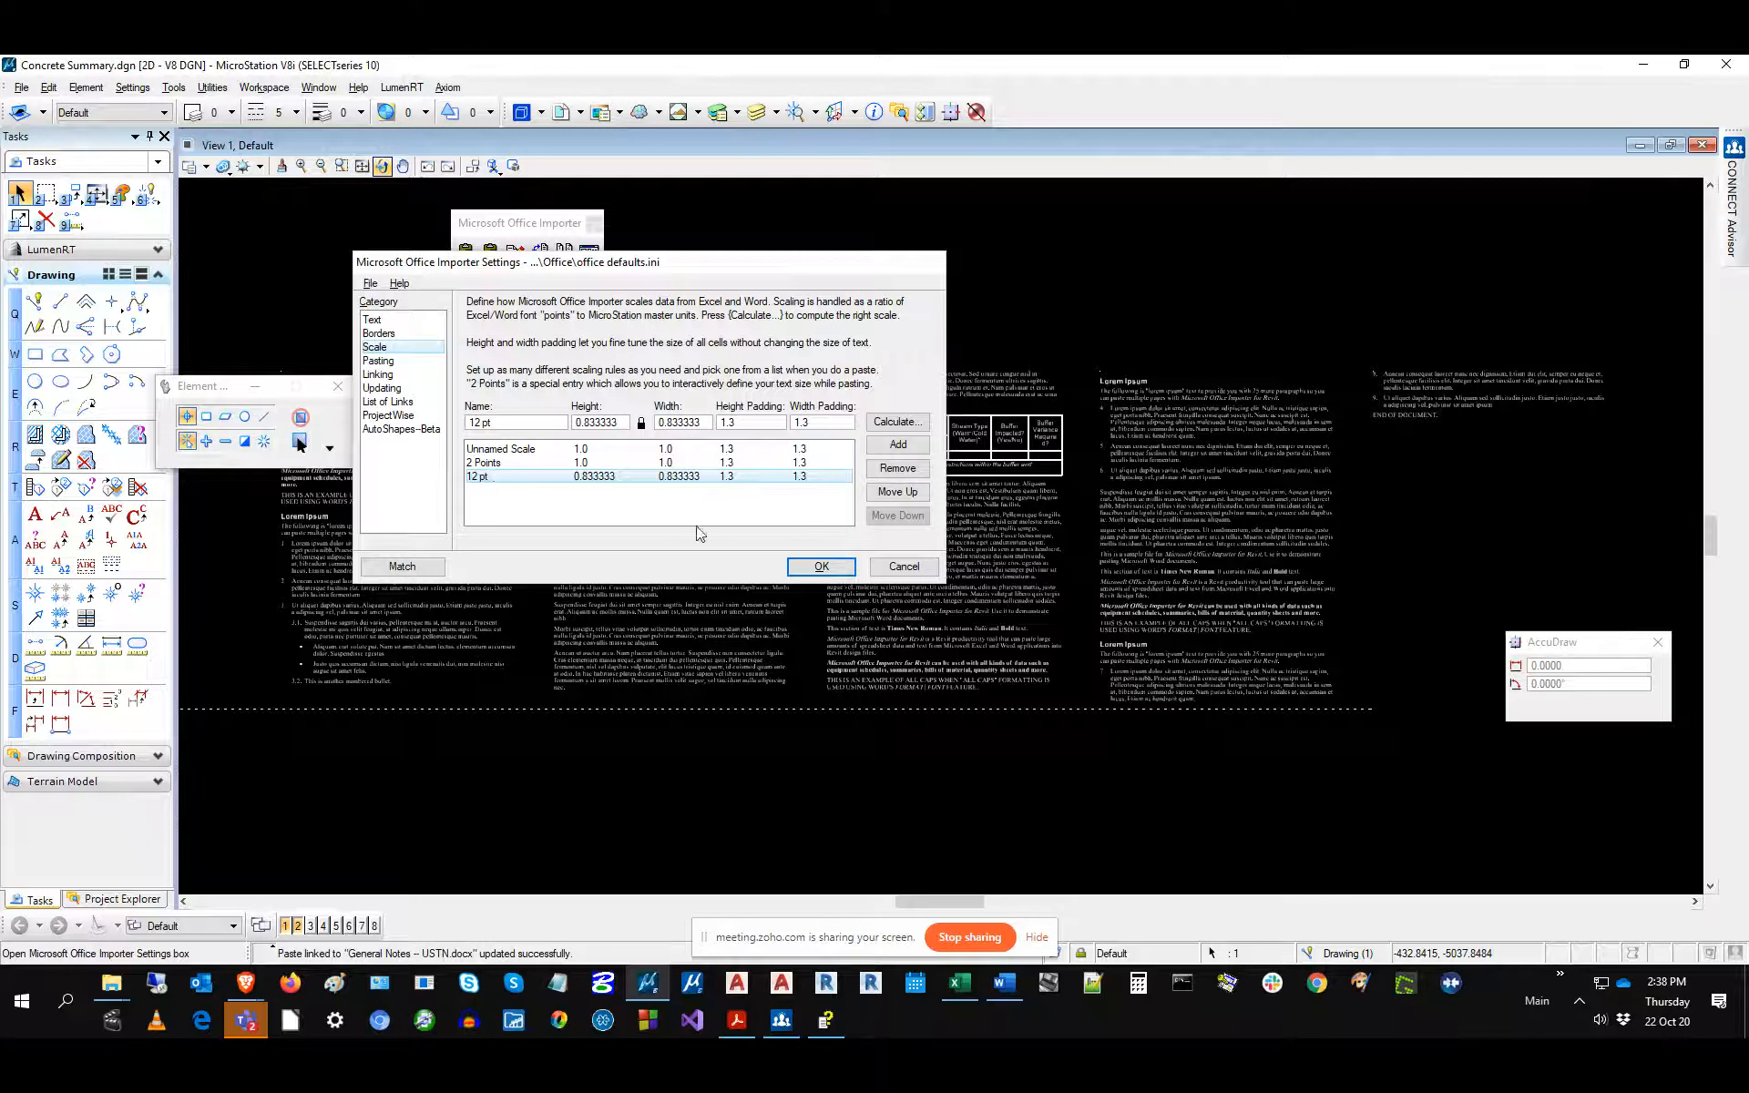
click(822, 566)
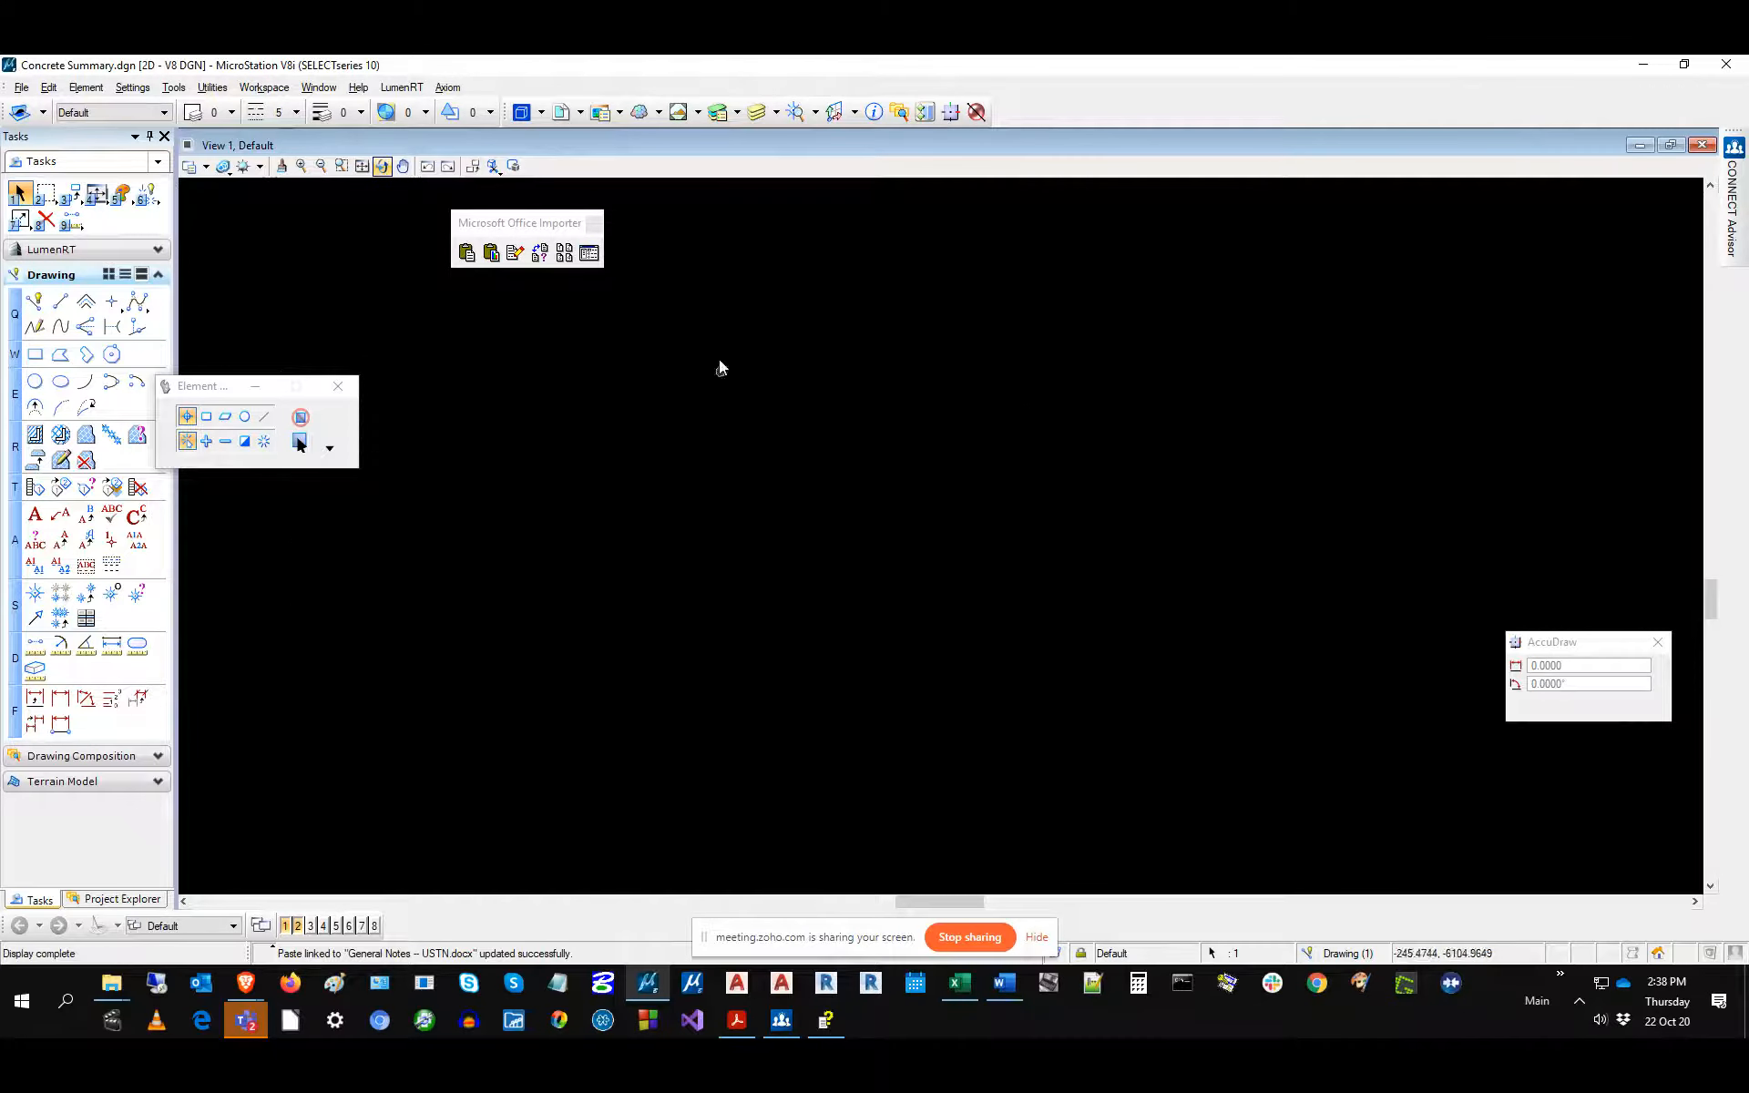
Turn off splitting pastes into columns in the importer's pasting settings, save the settings file and accept.
click(589, 253)
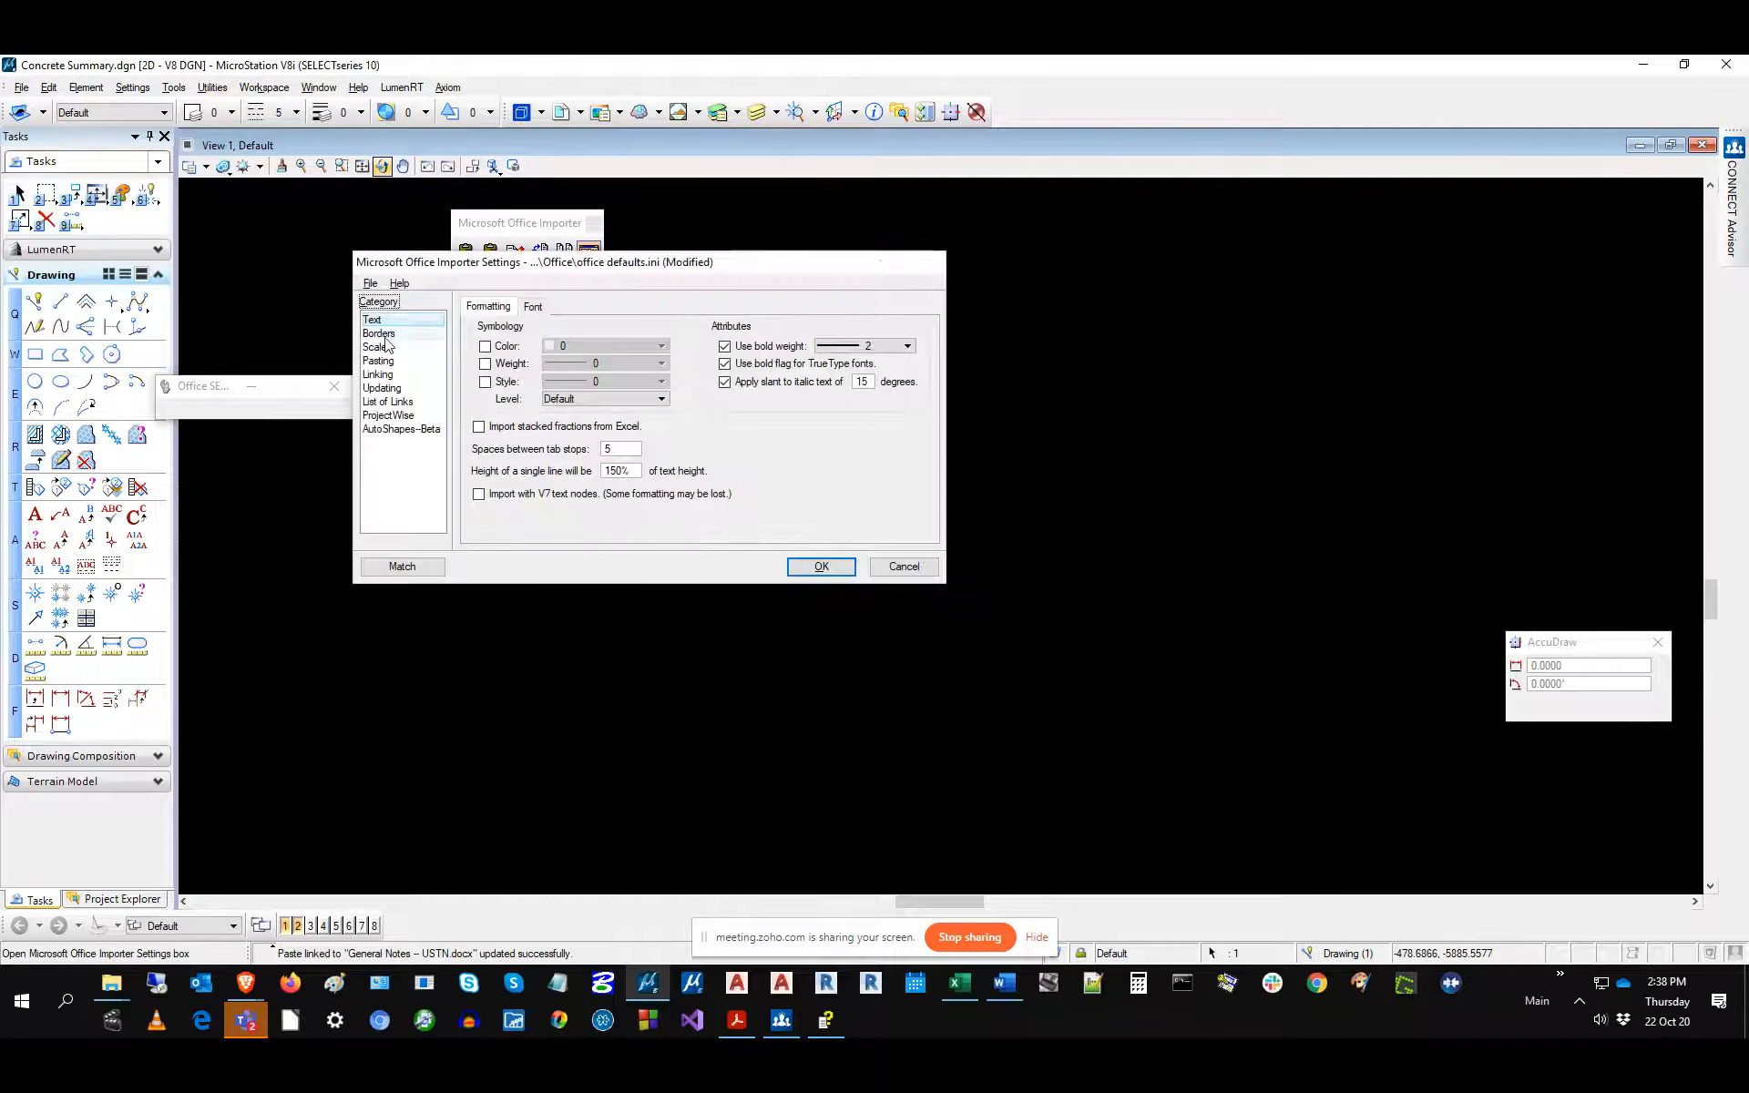
click(378, 361)
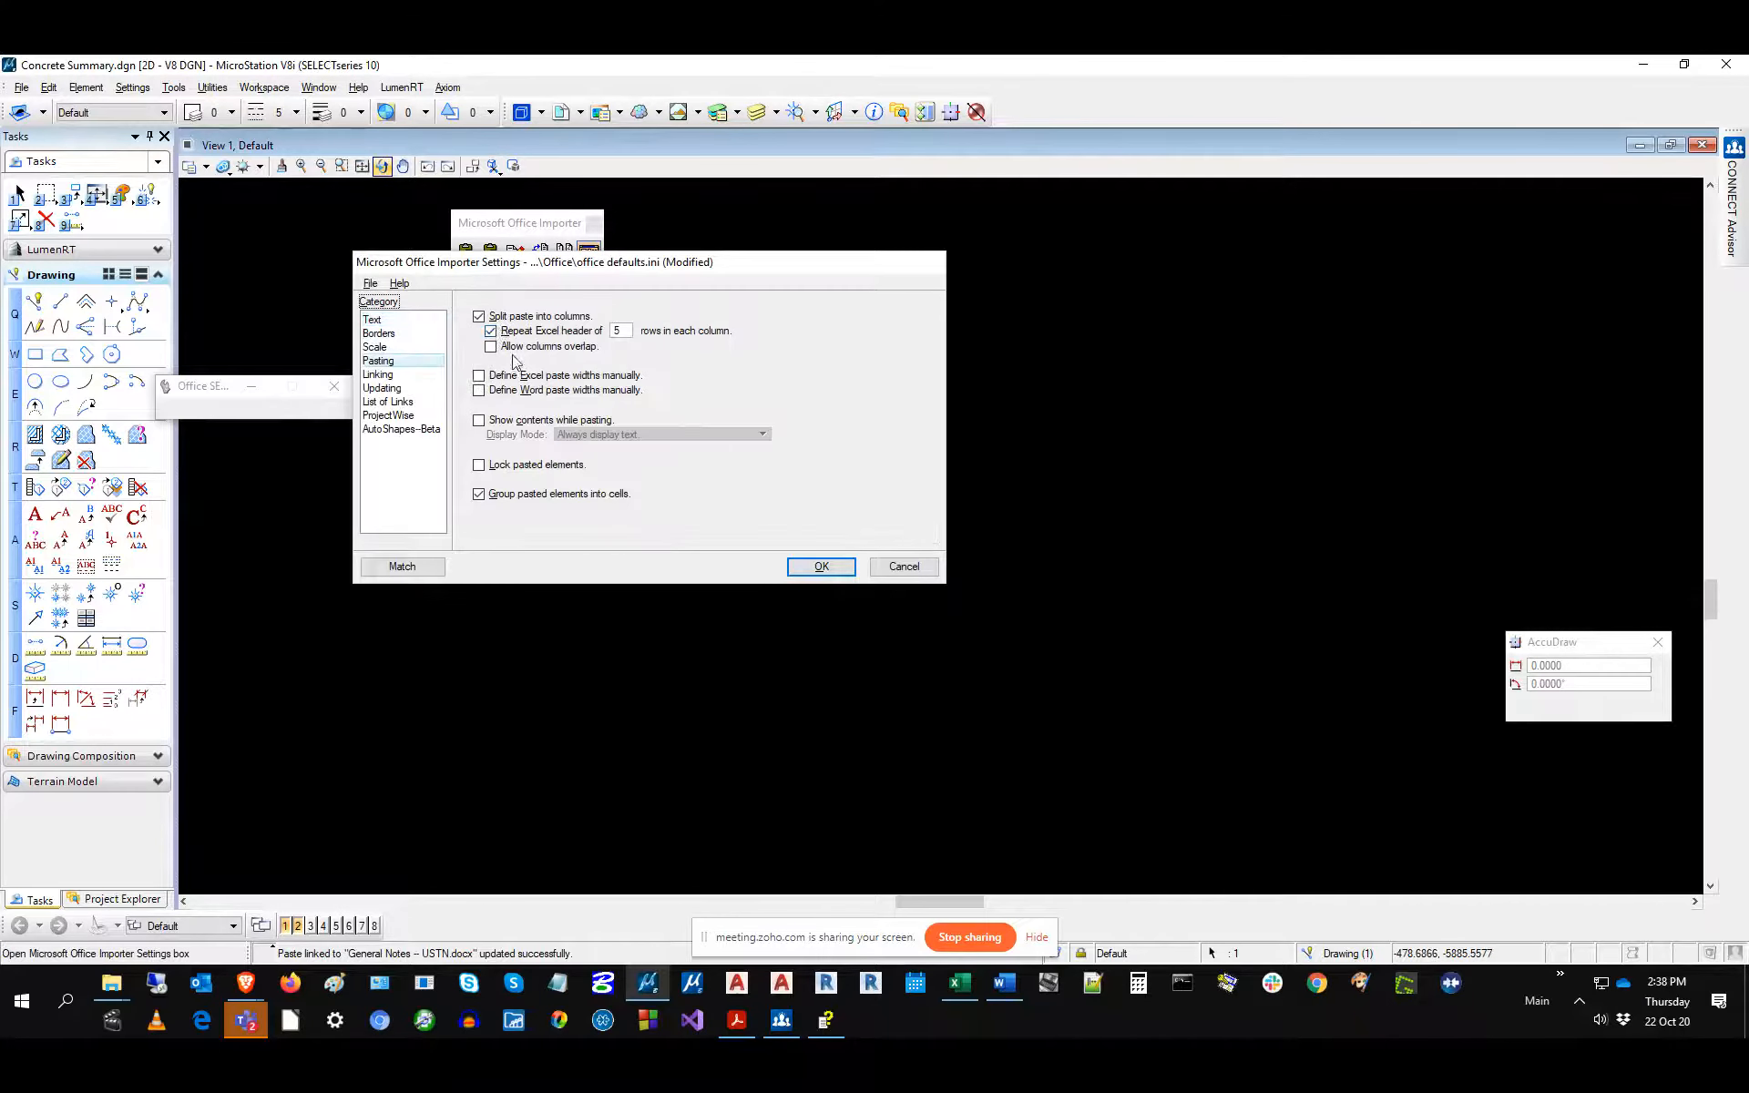
click(480, 317)
click(370, 284)
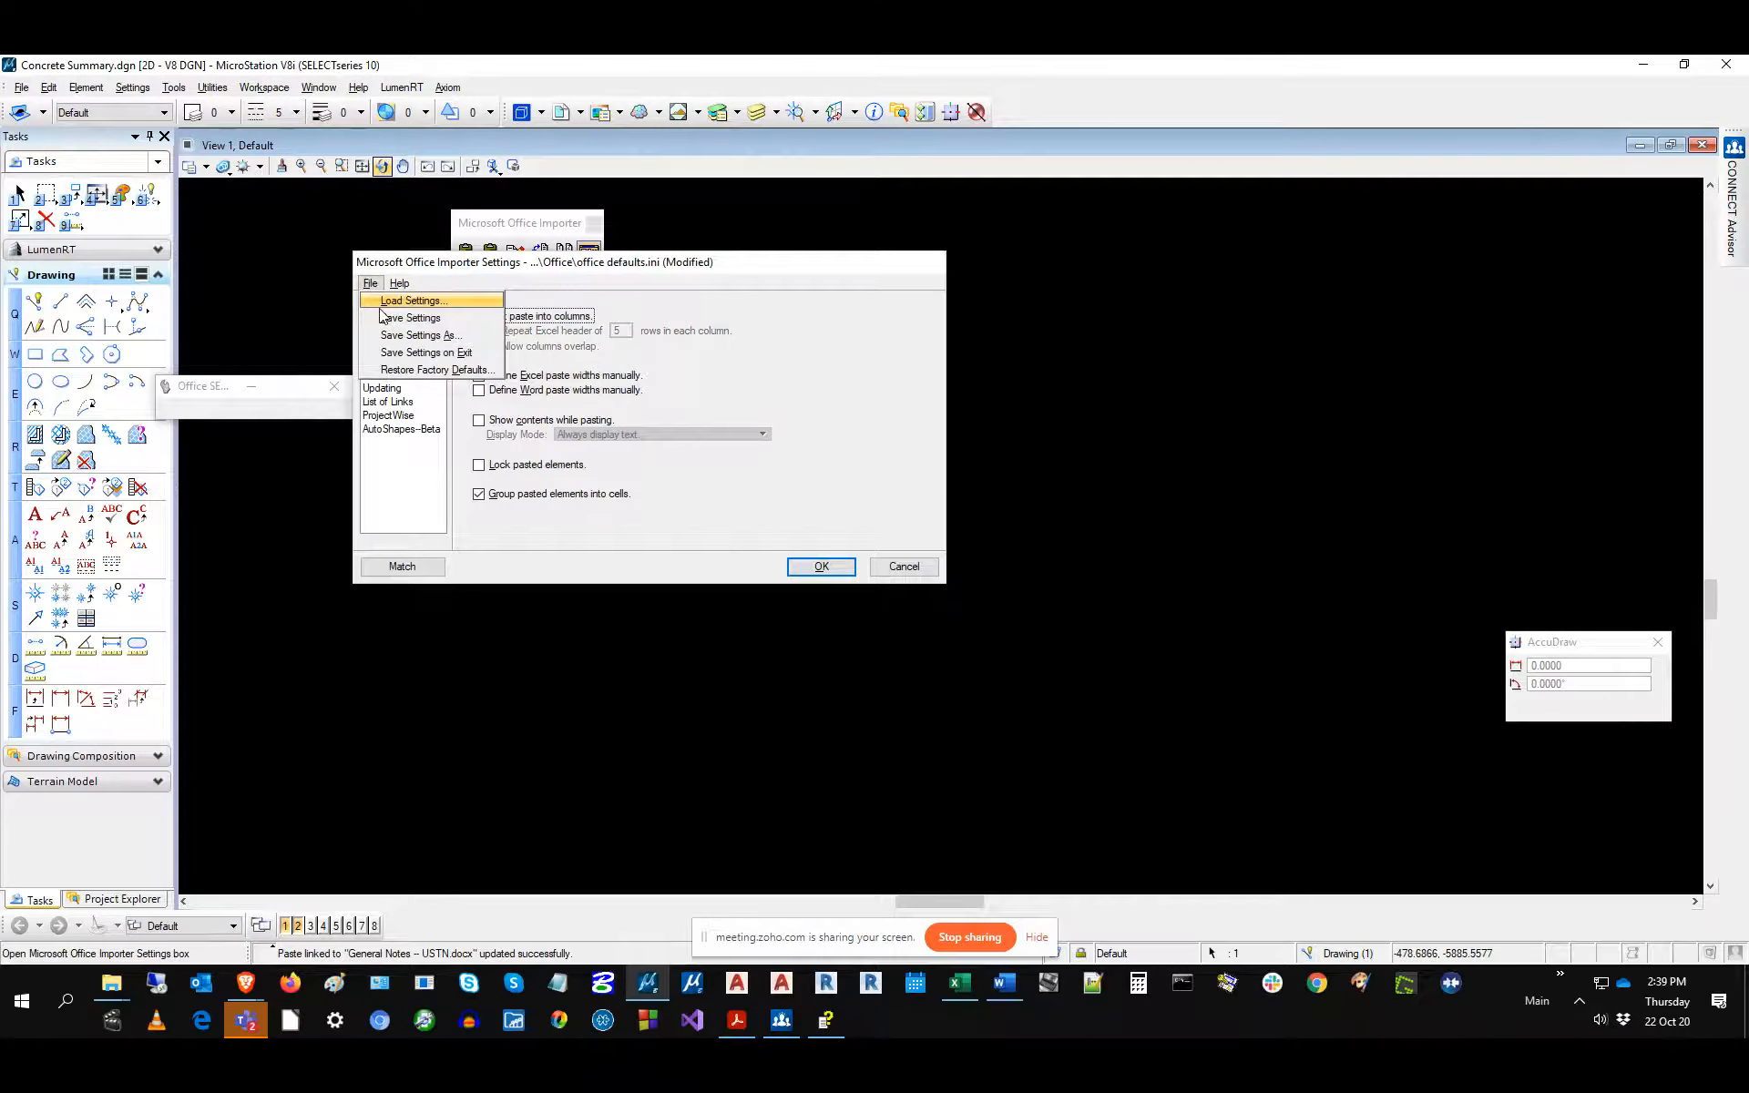
click(410, 318)
click(820, 567)
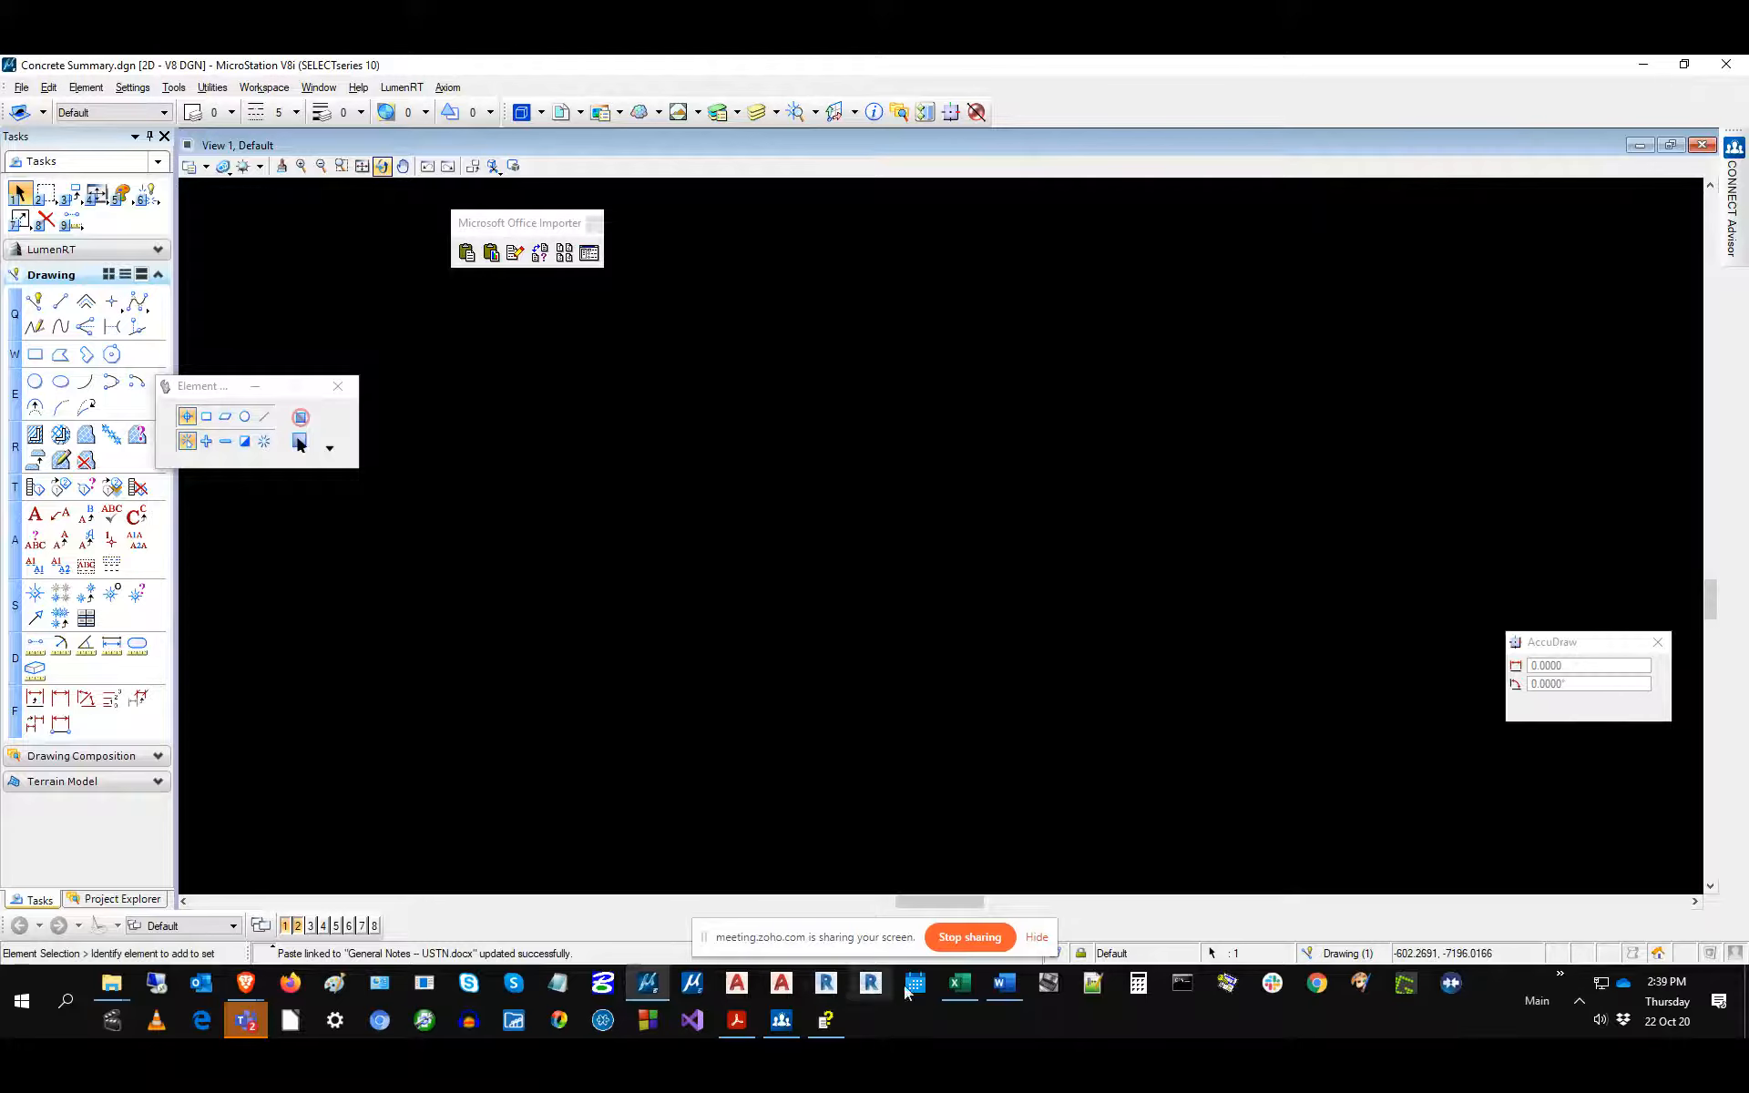
Switch to Excel and copy the range A1:J18 of the concrete summary sheet.
click(952, 988)
drag(261, 315, 284, 671)
right_click(316, 486)
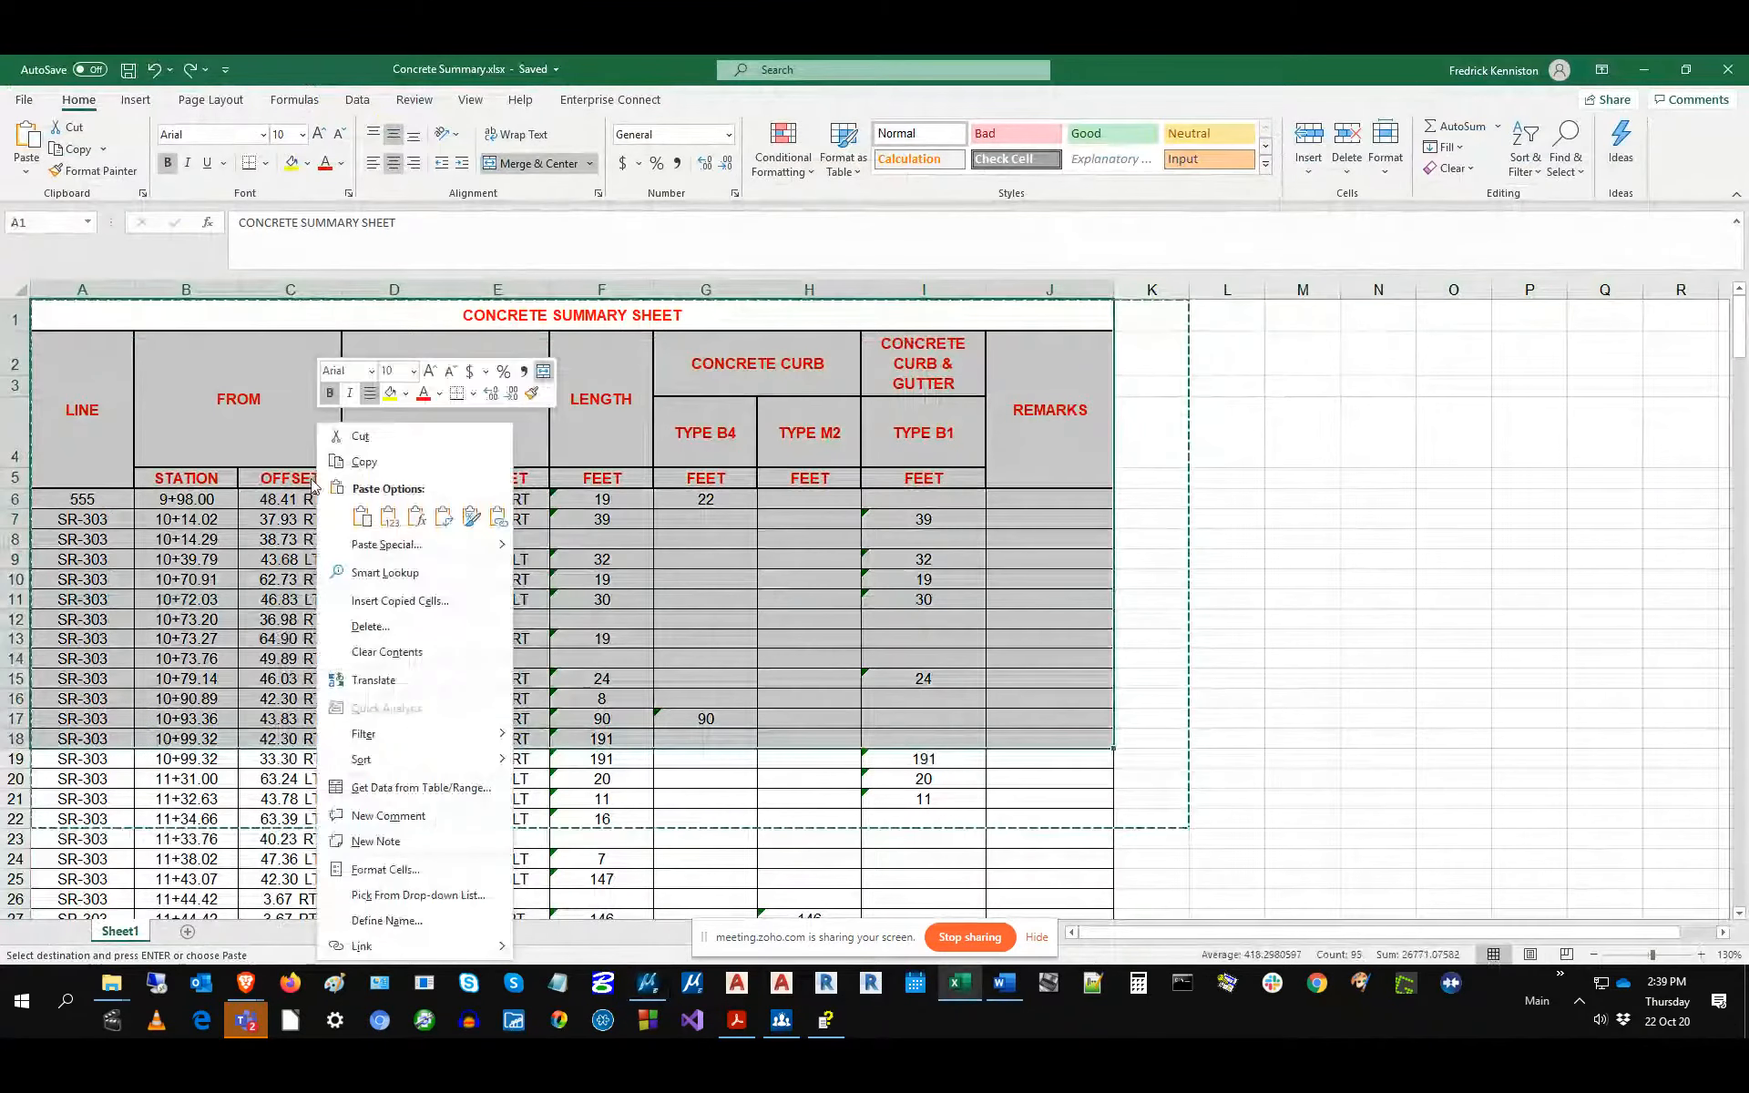
click(369, 469)
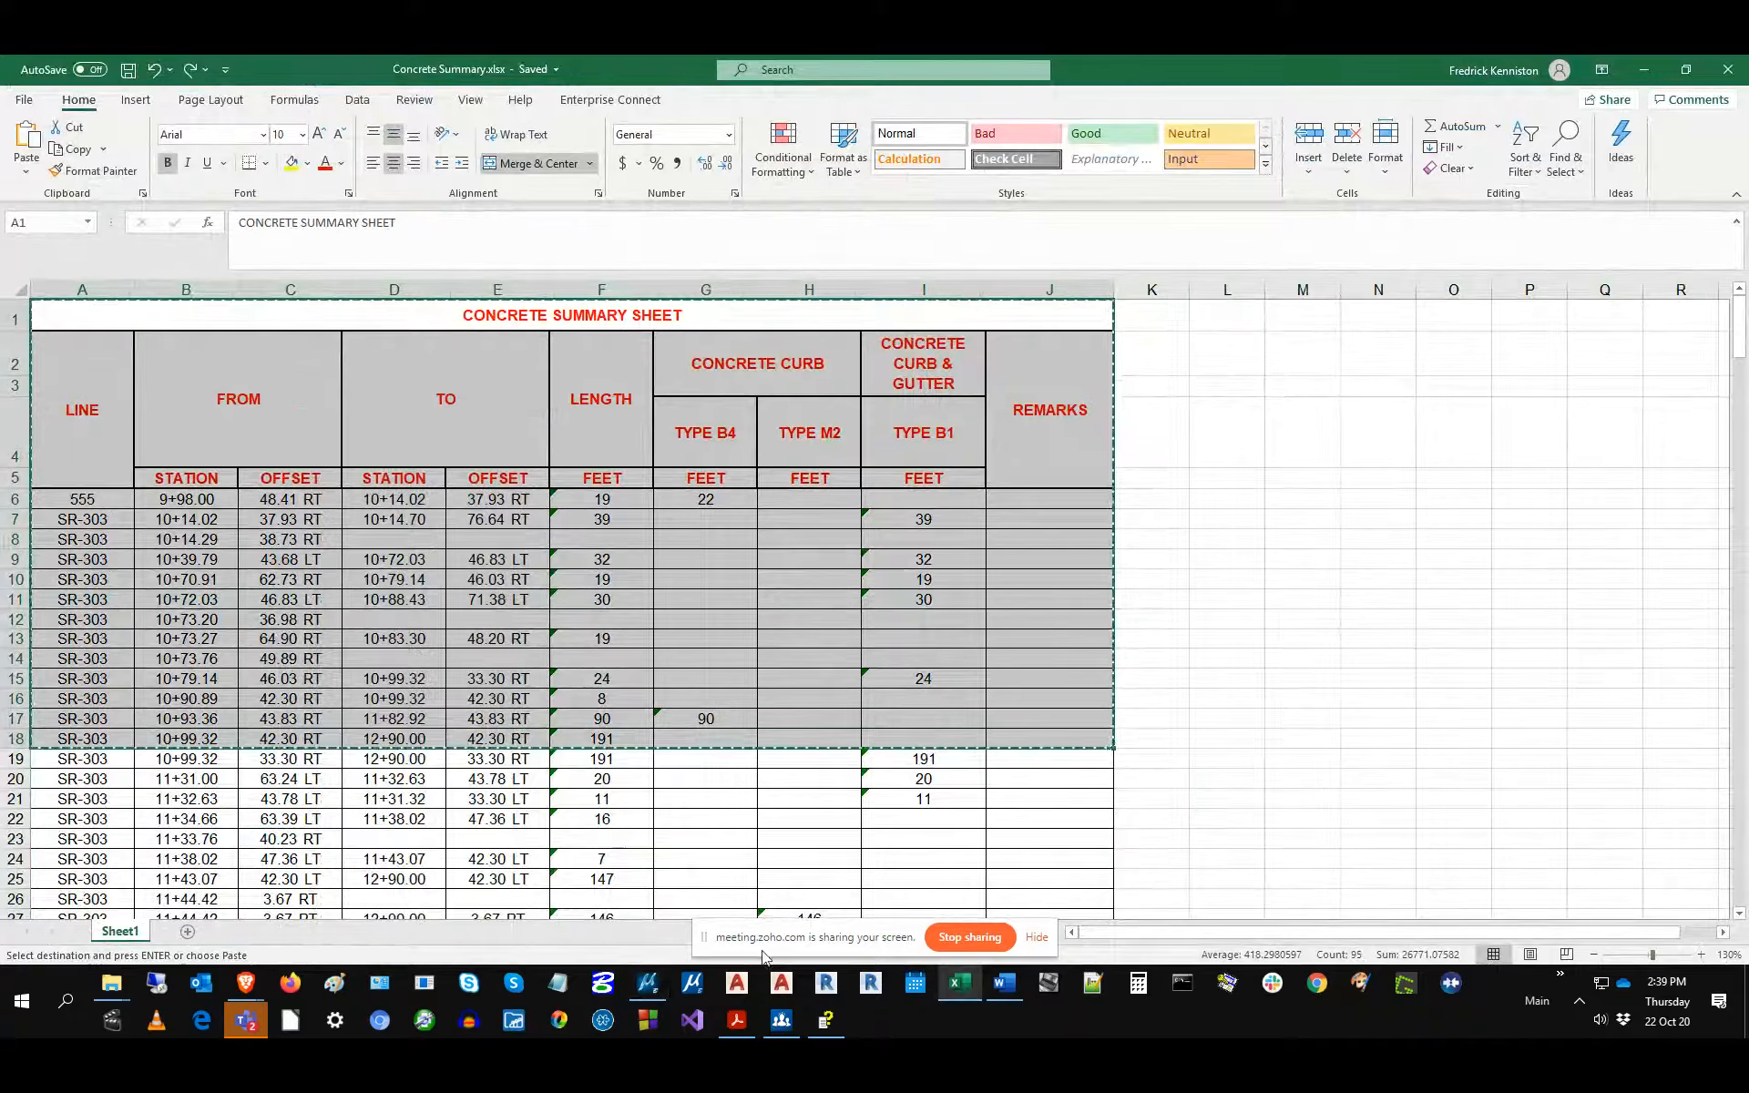
Switch to MicroStation and paste the copied Excel range into the empty drawing area using the 12 pt paste scale.
click(647, 982)
click(466, 253)
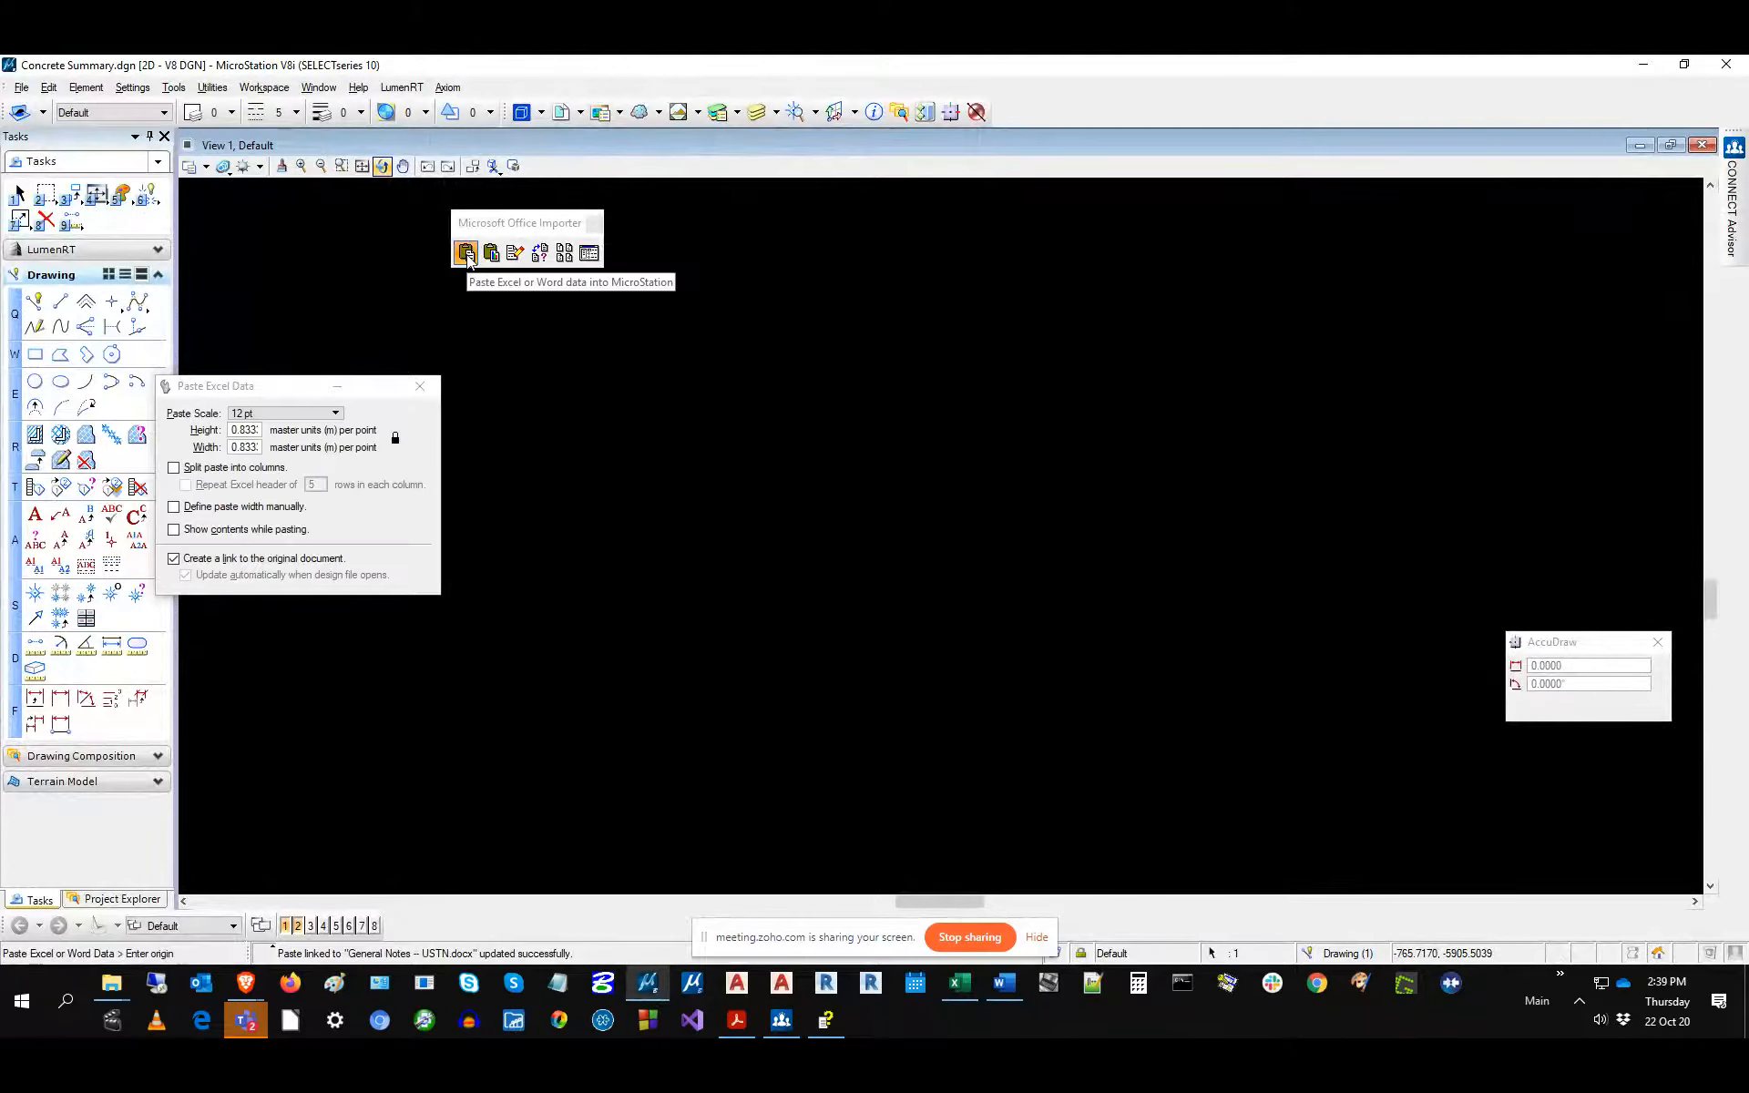
drag(235, 394, 296, 393)
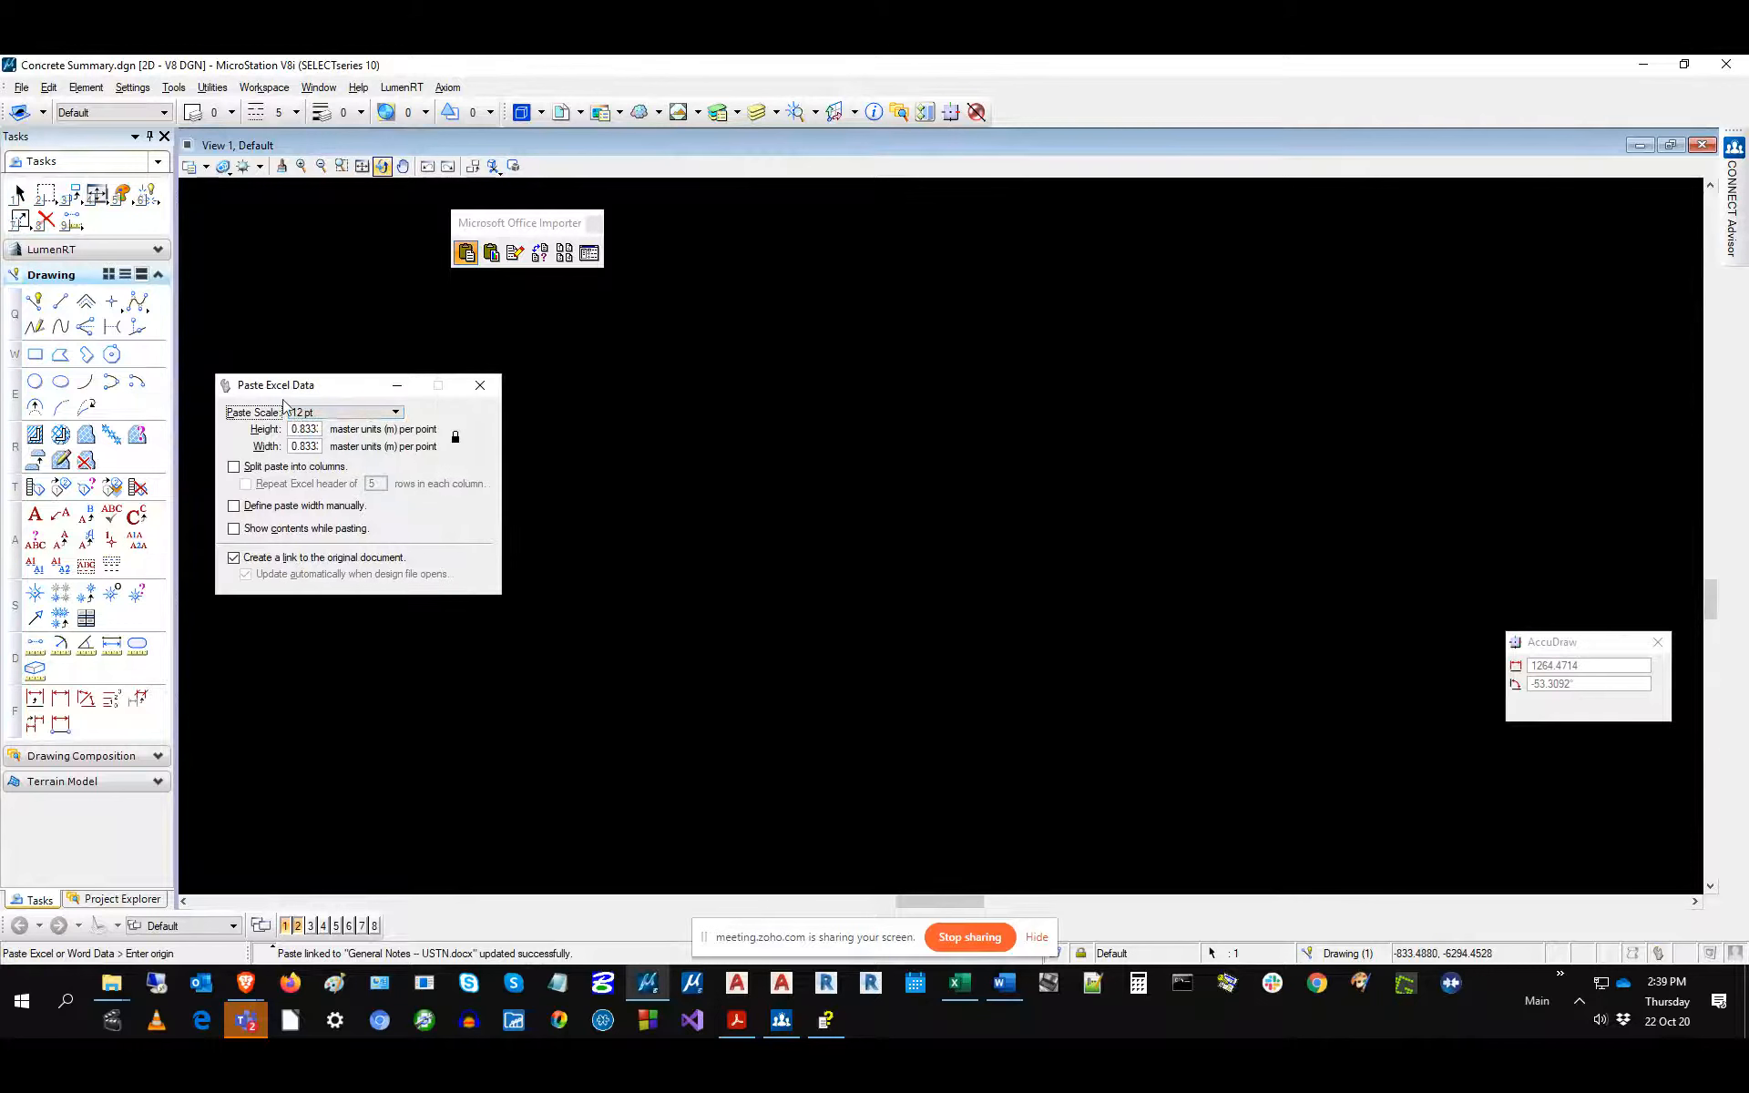
click(328, 417)
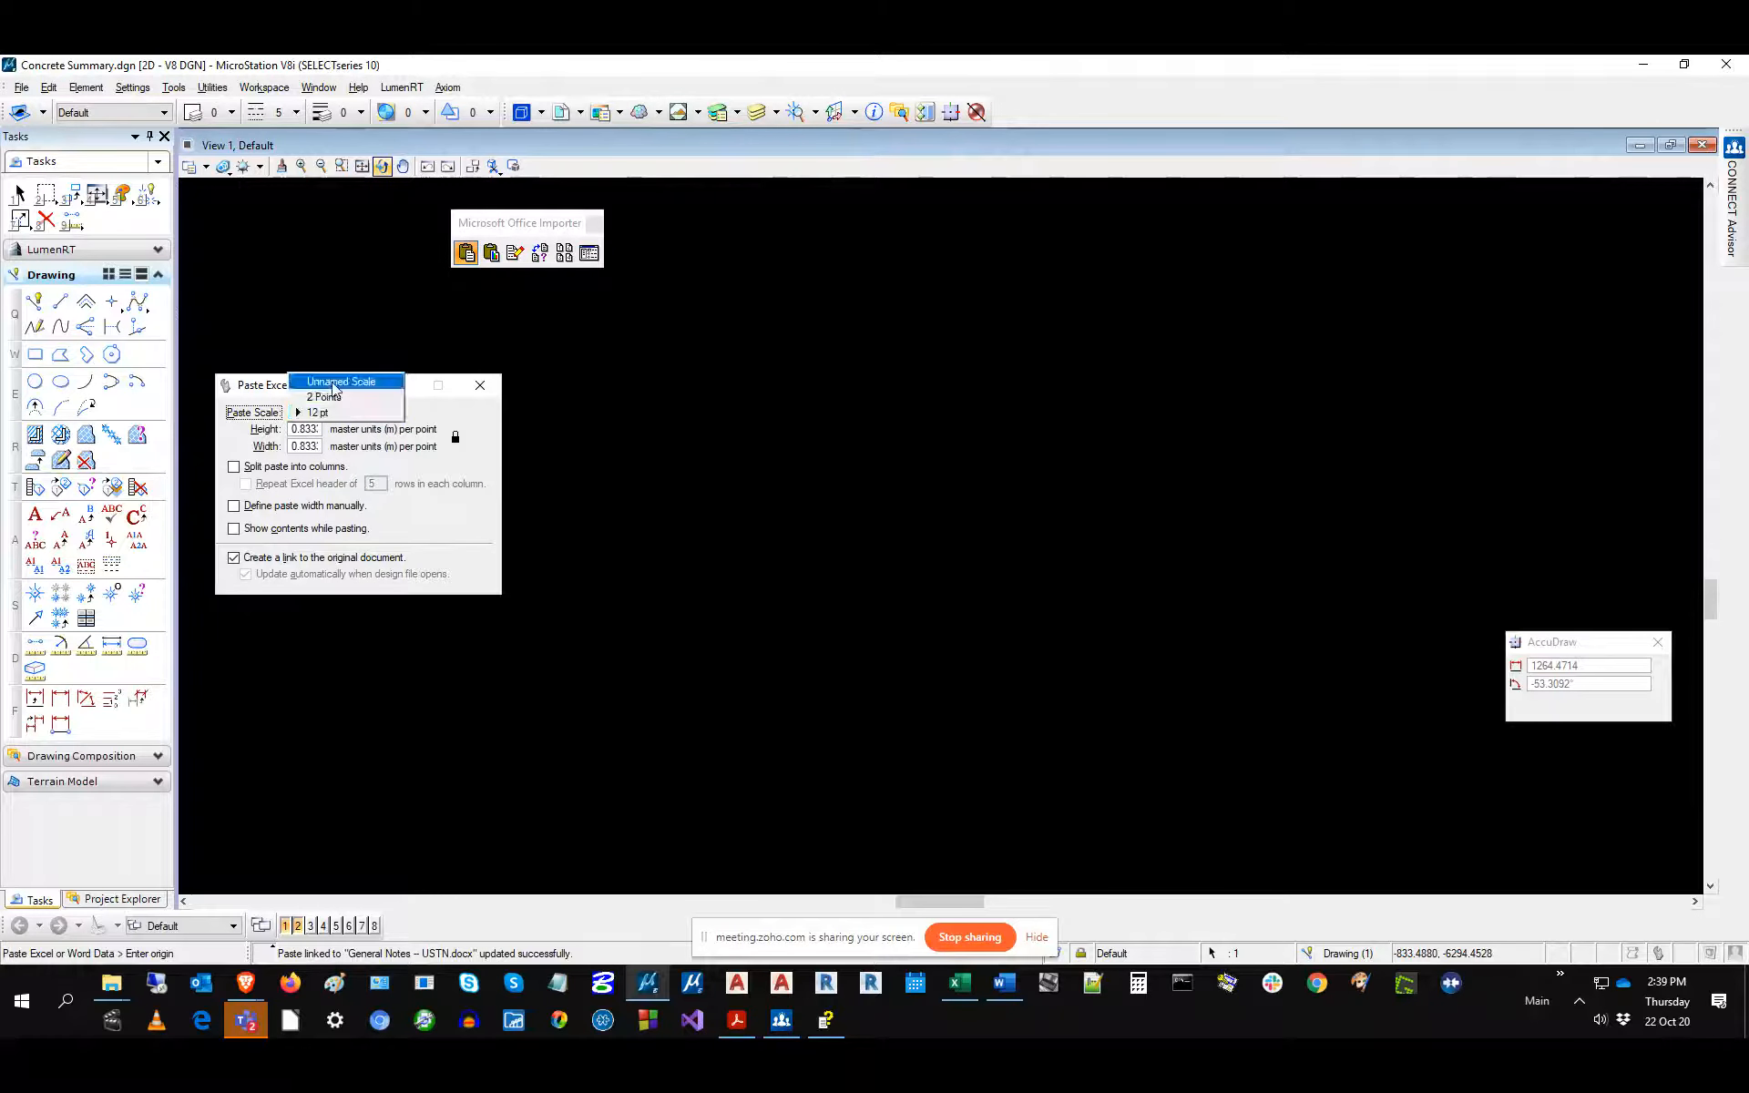
click(333, 384)
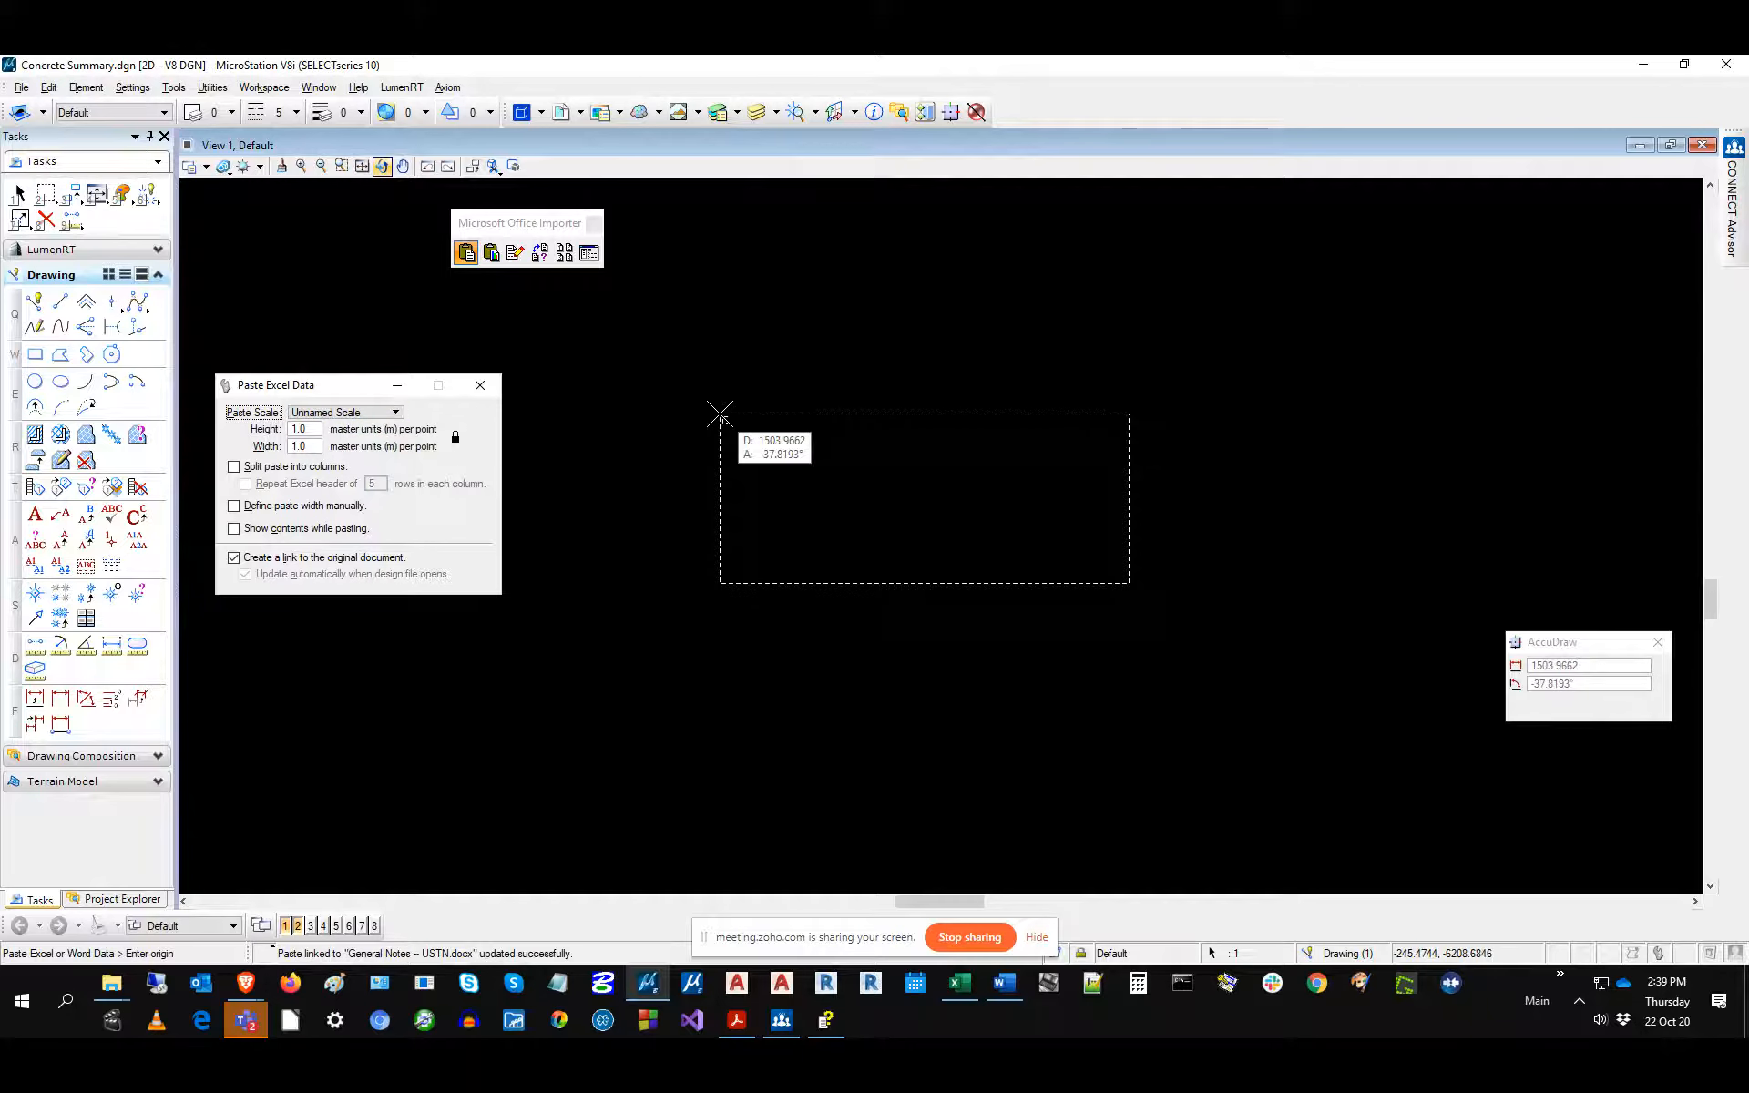
click(366, 413)
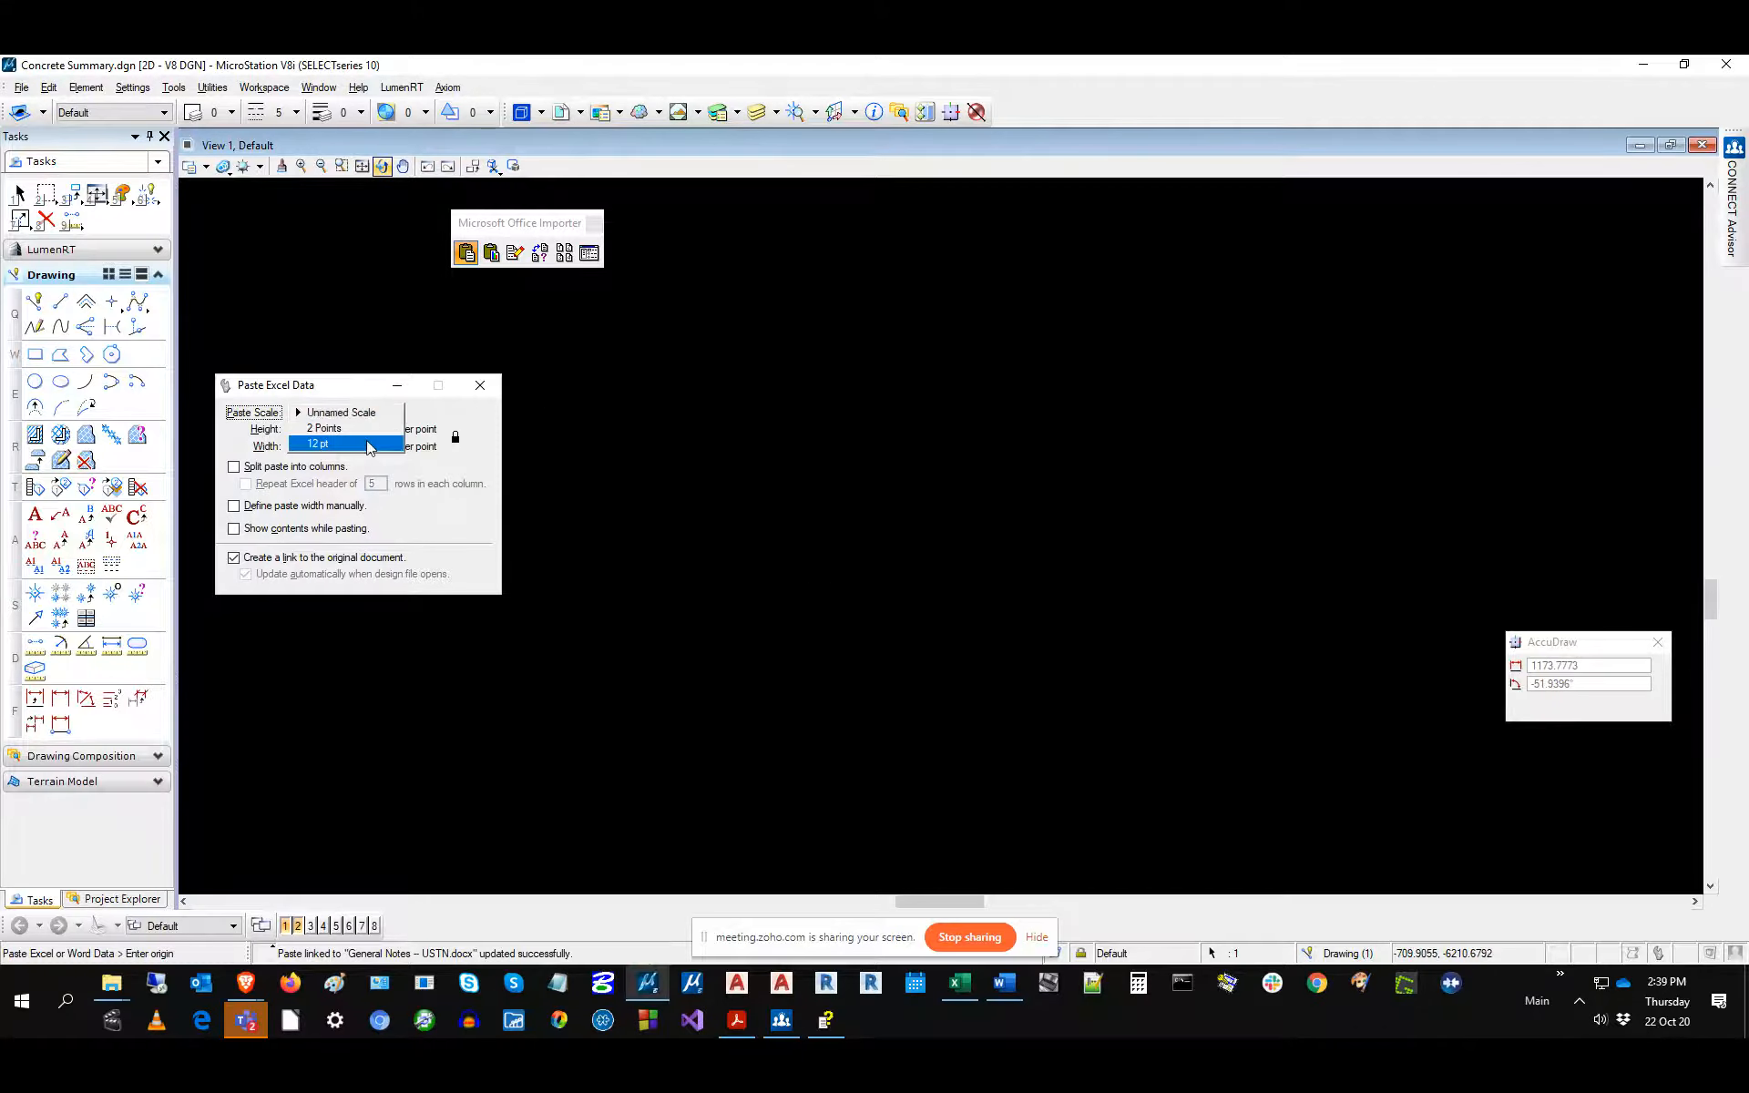
click(369, 444)
click(716, 396)
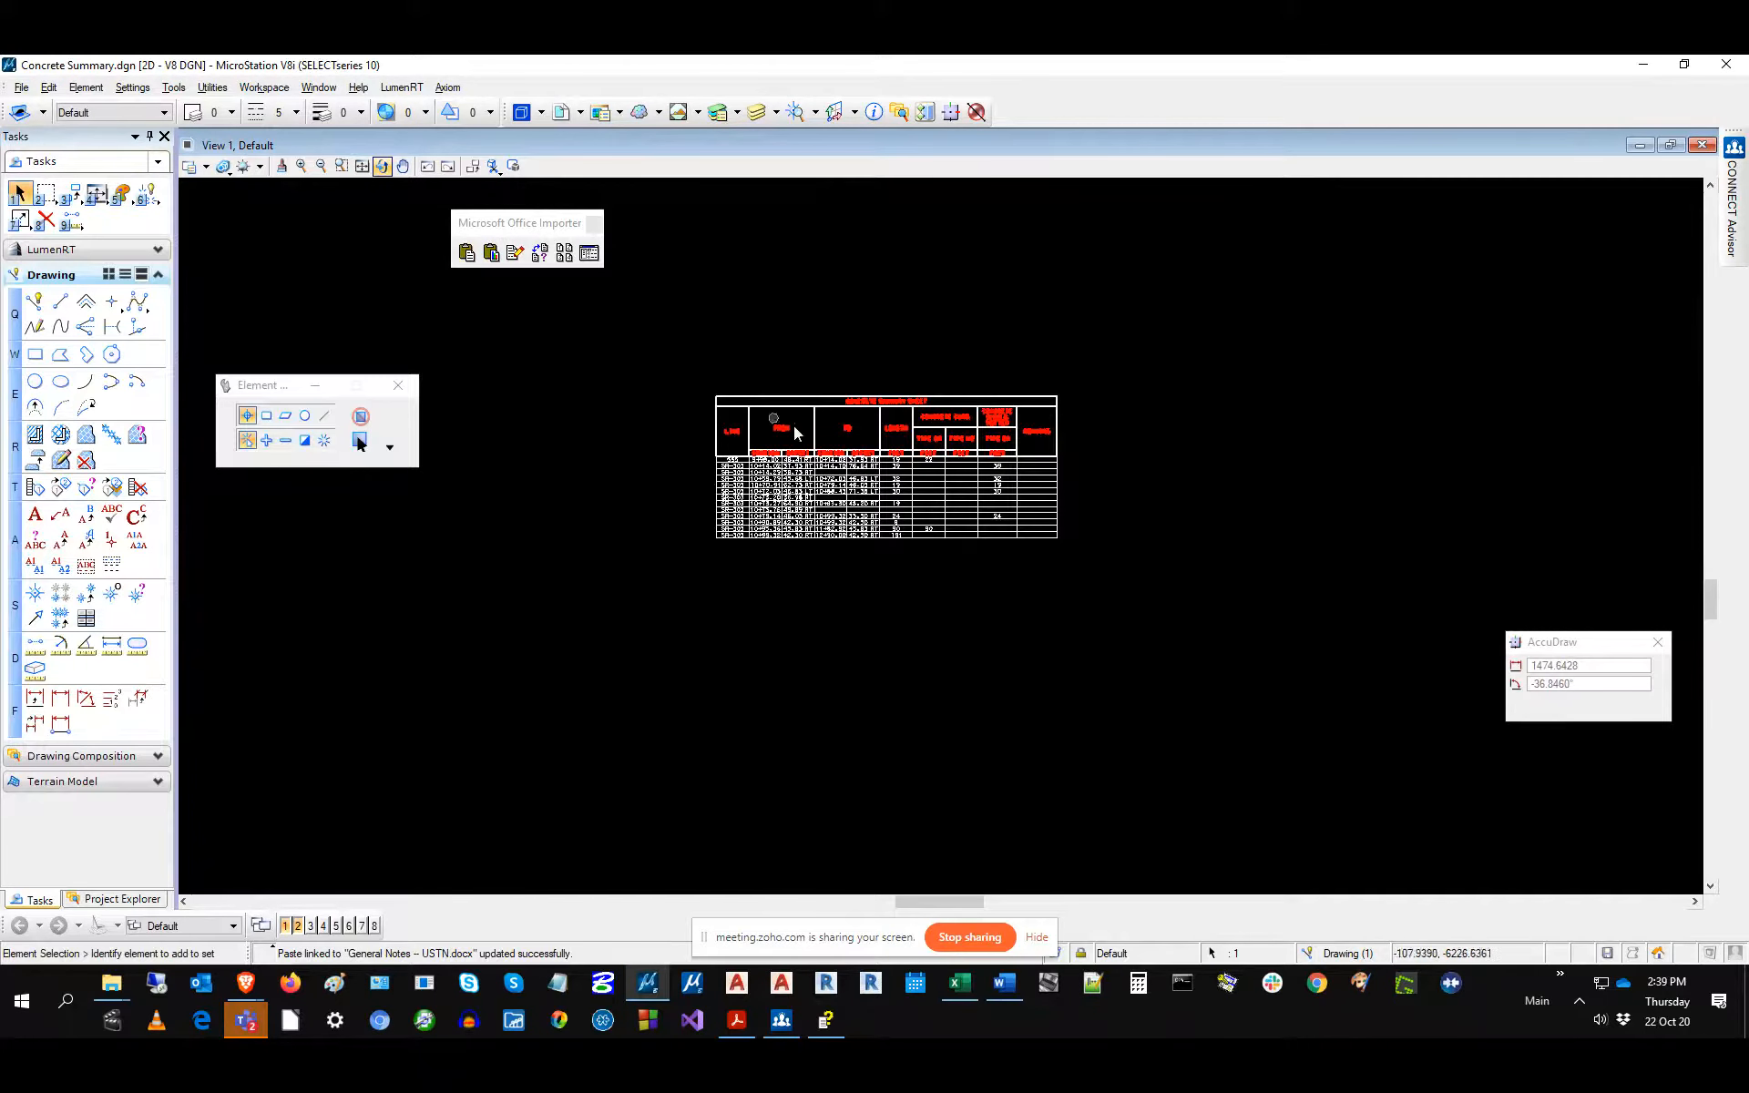
scroll(811, 419, up, 5)
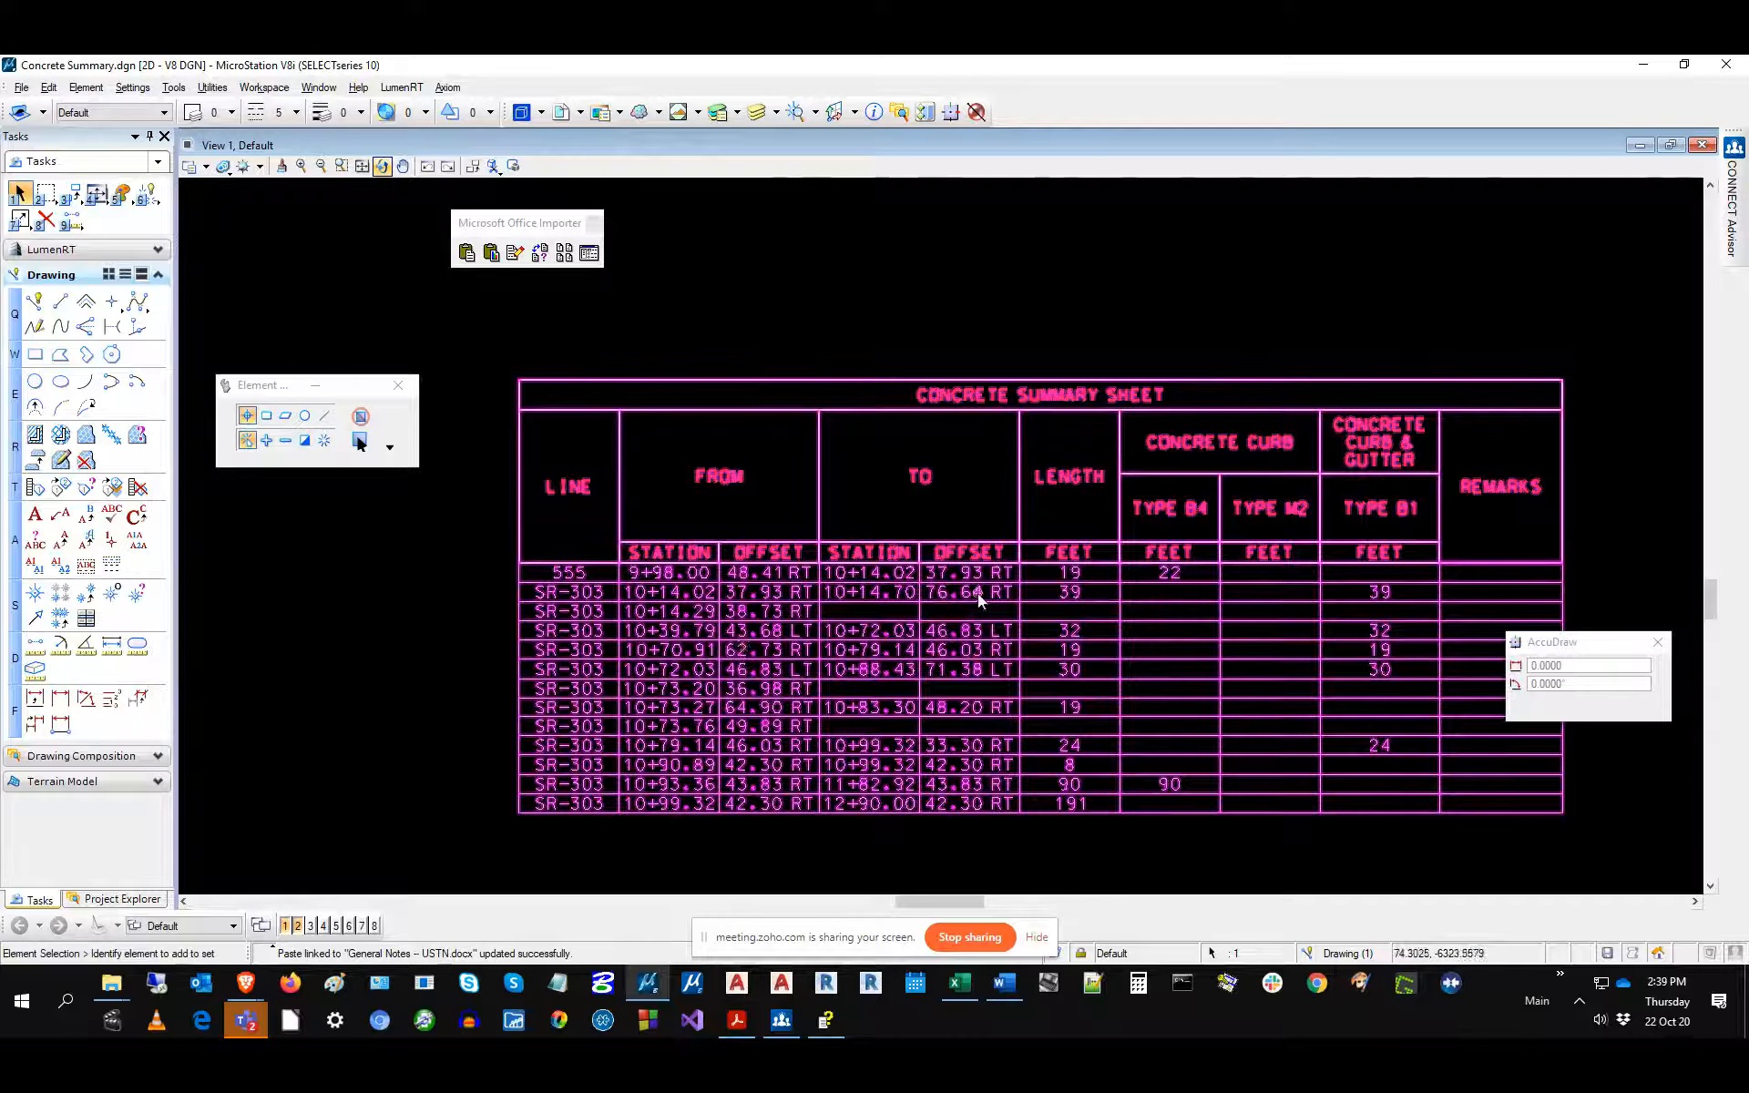
scroll(976, 593, down, 3)
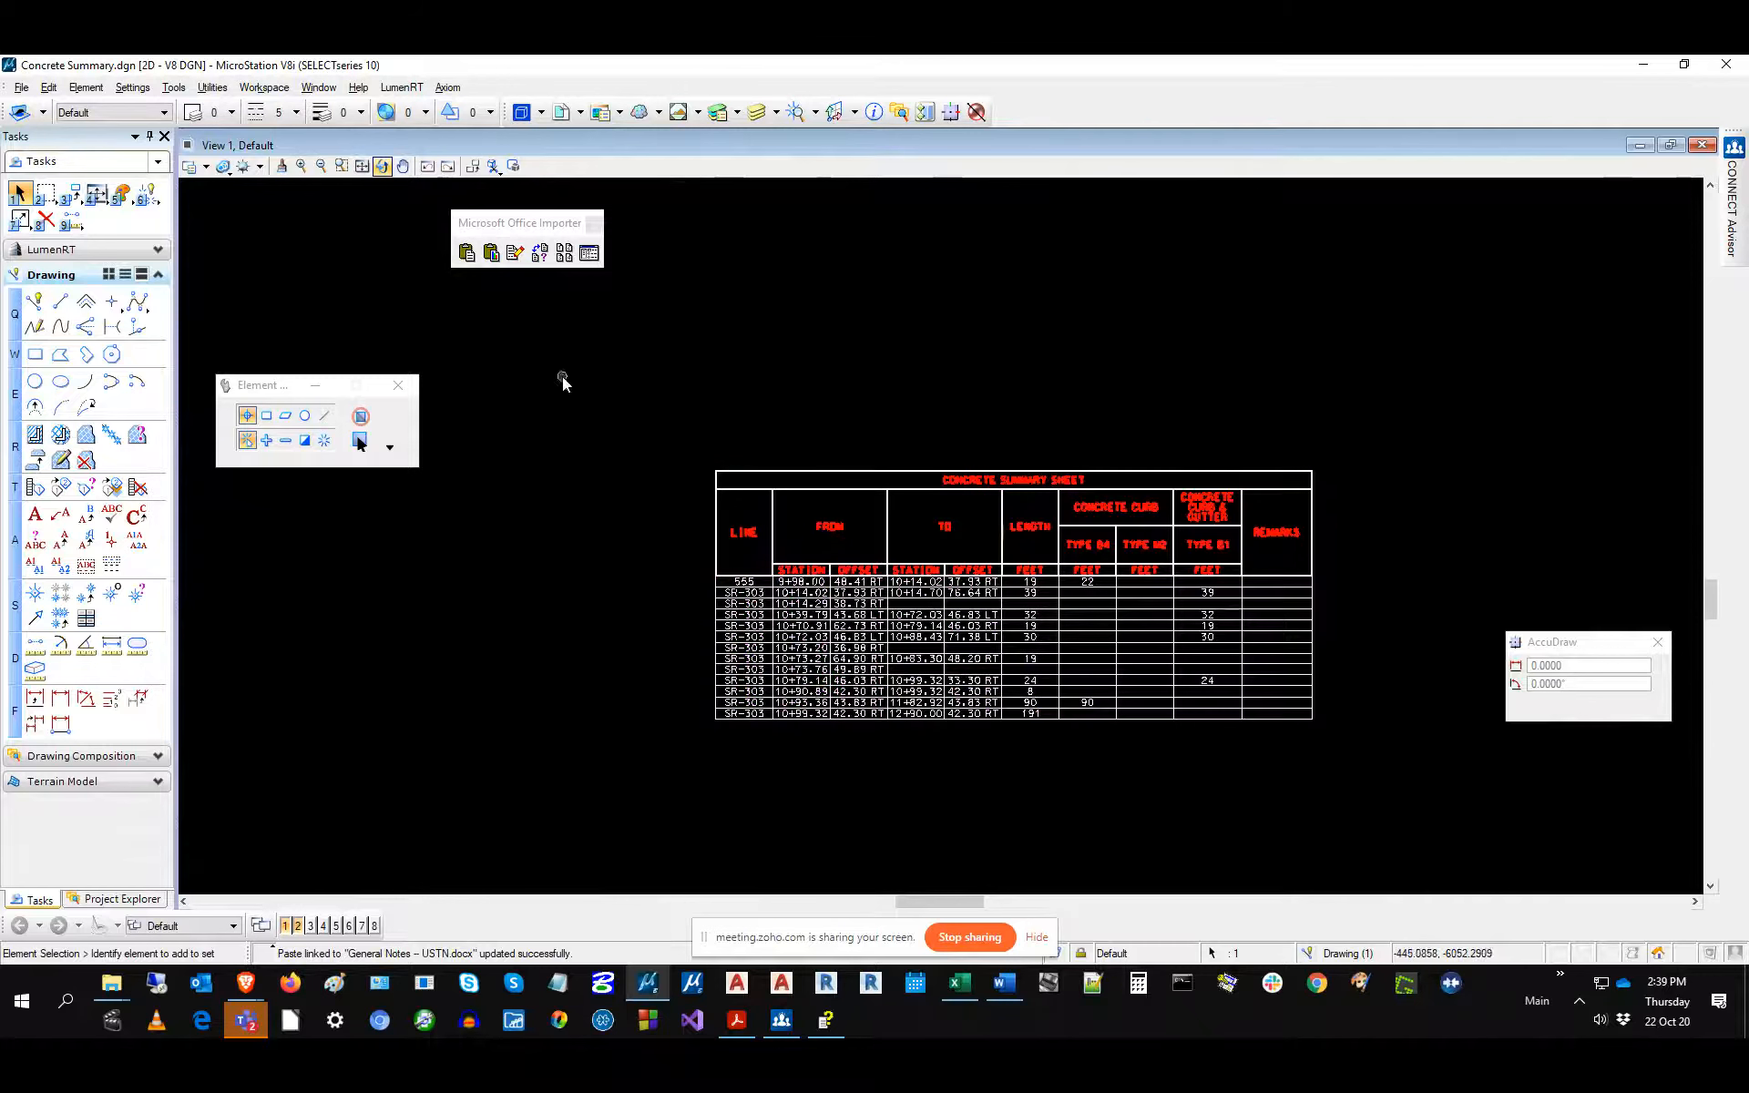
Review the importer's default font and scaling rules, then save the current settings file and accept the settings.
click(590, 254)
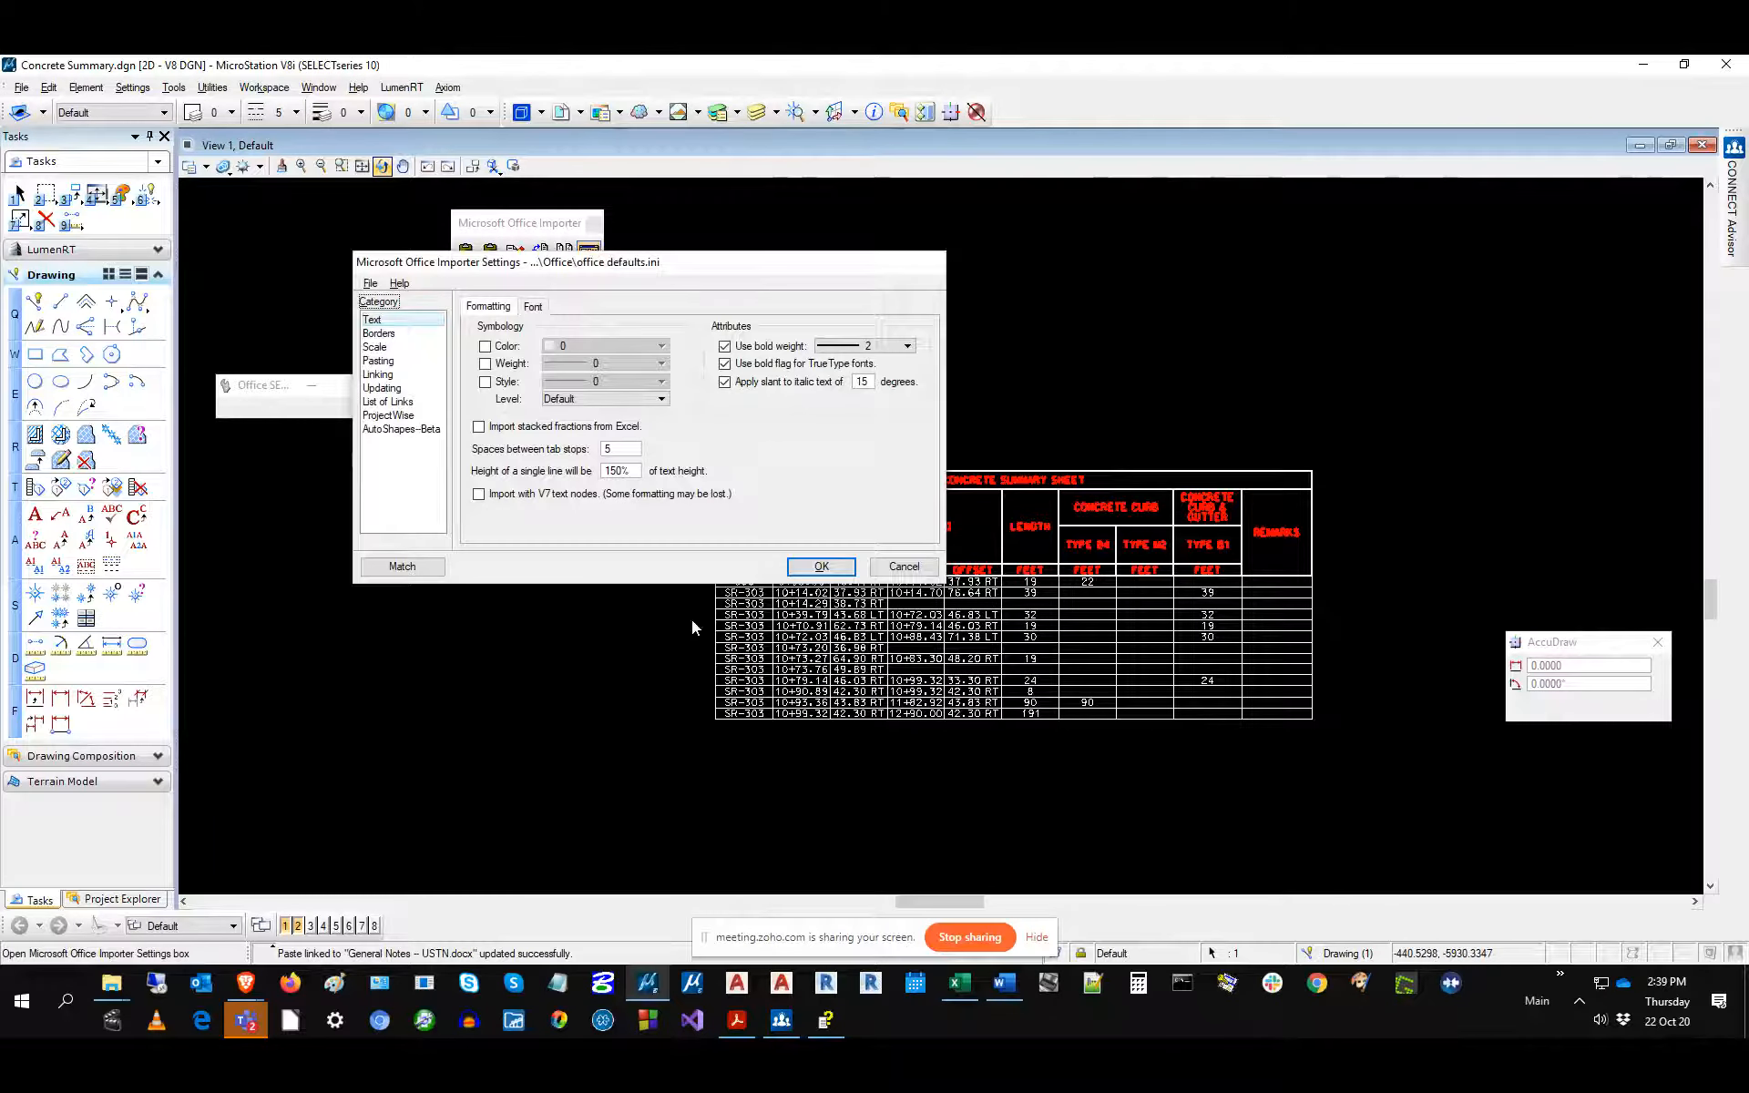
click(532, 307)
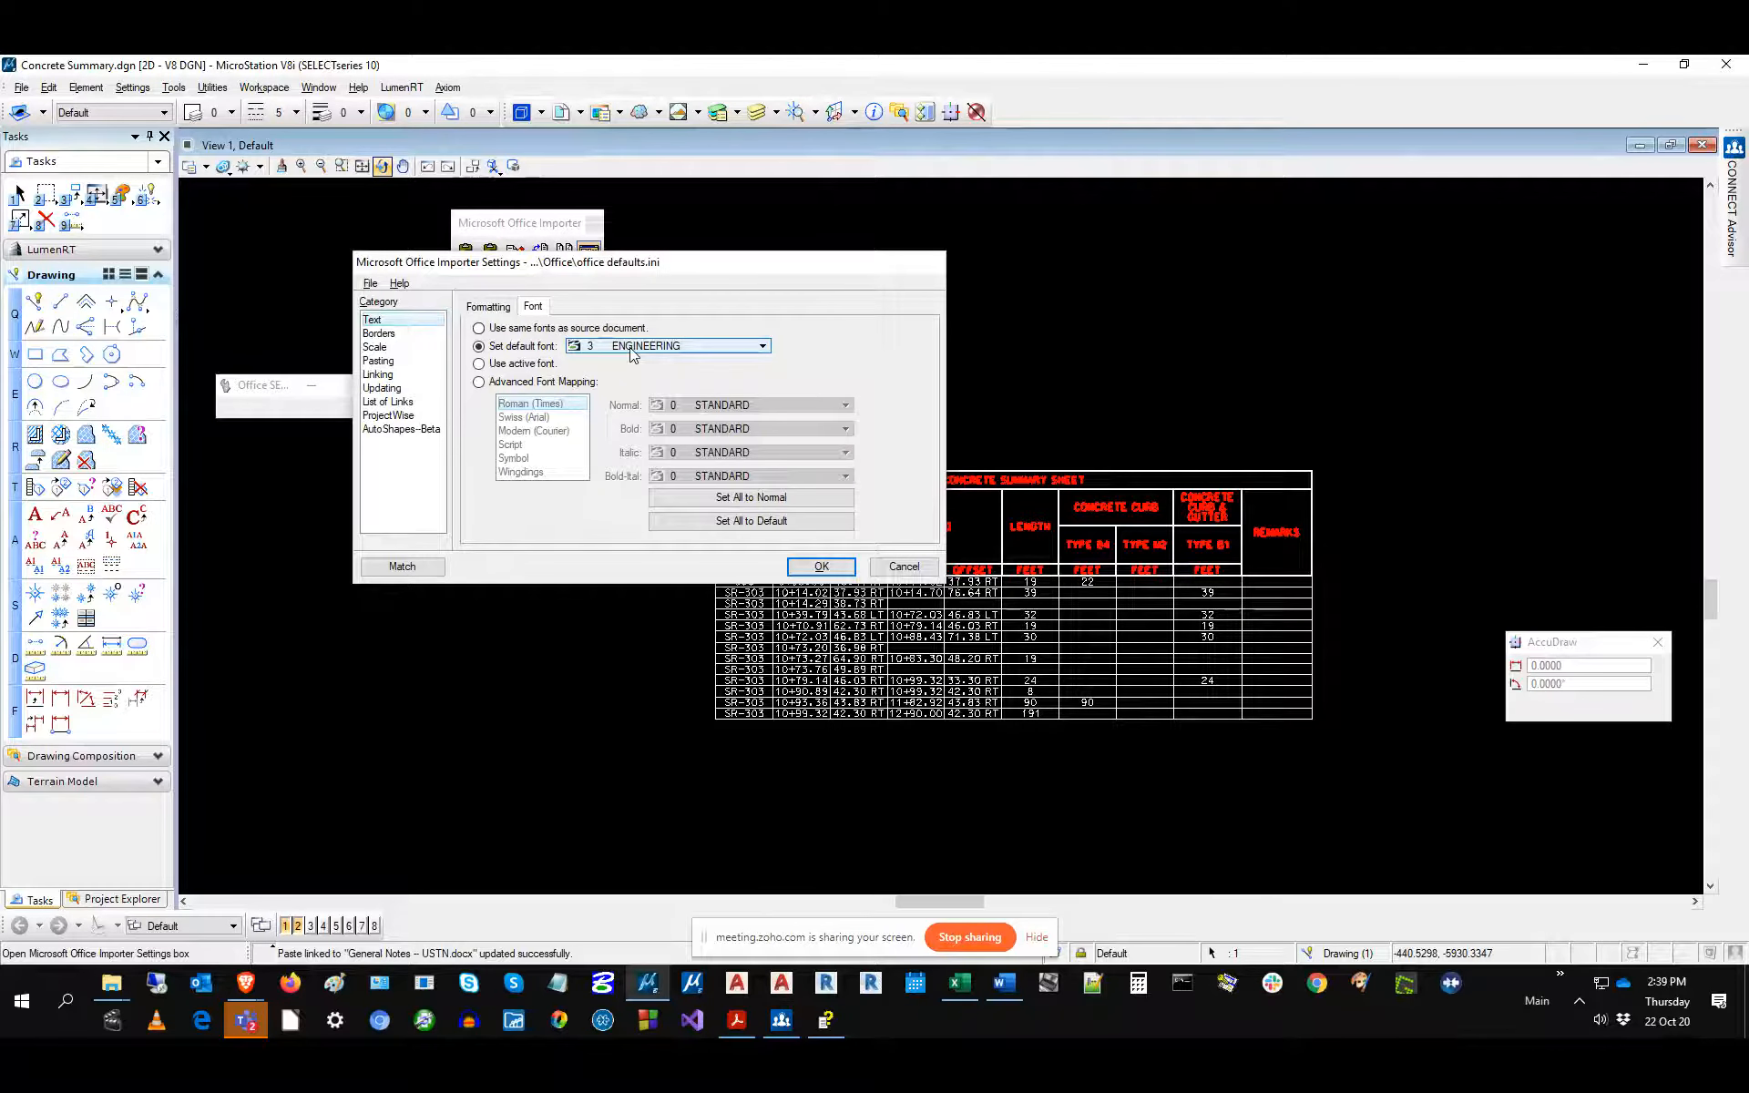
click(374, 347)
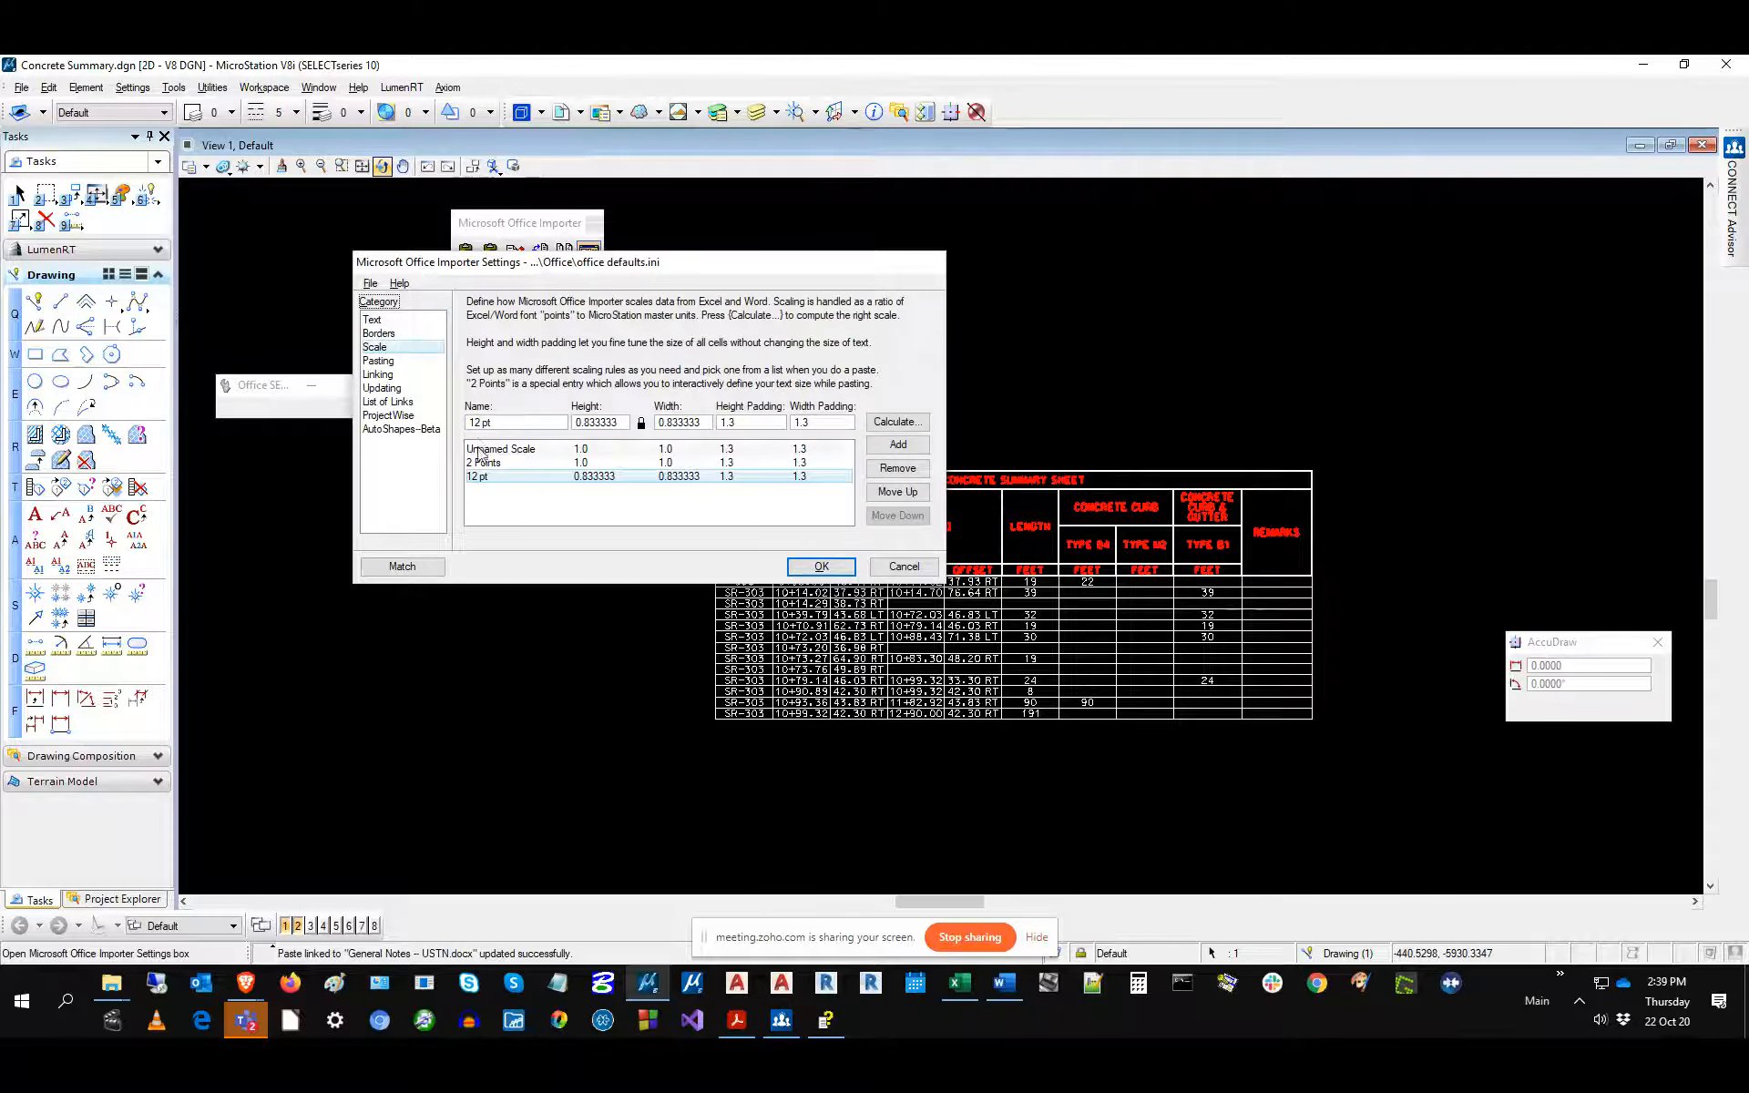
click(371, 284)
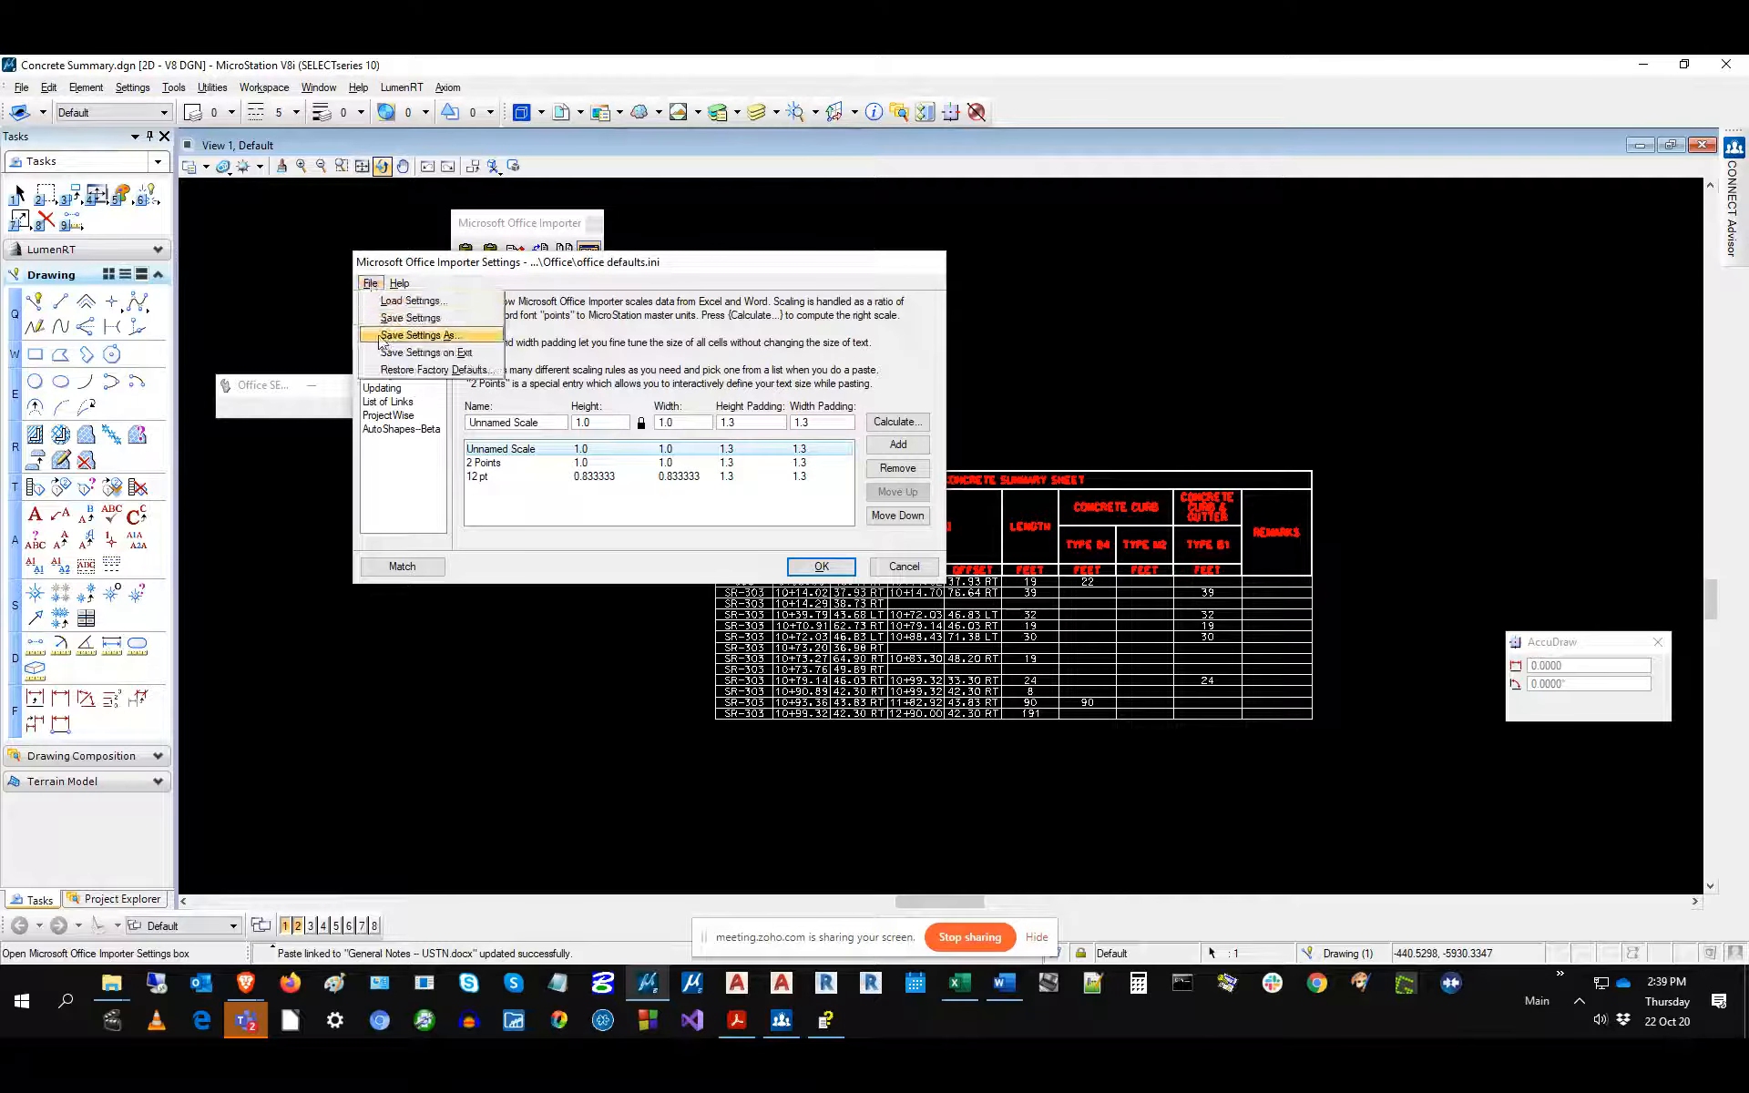
click(407, 318)
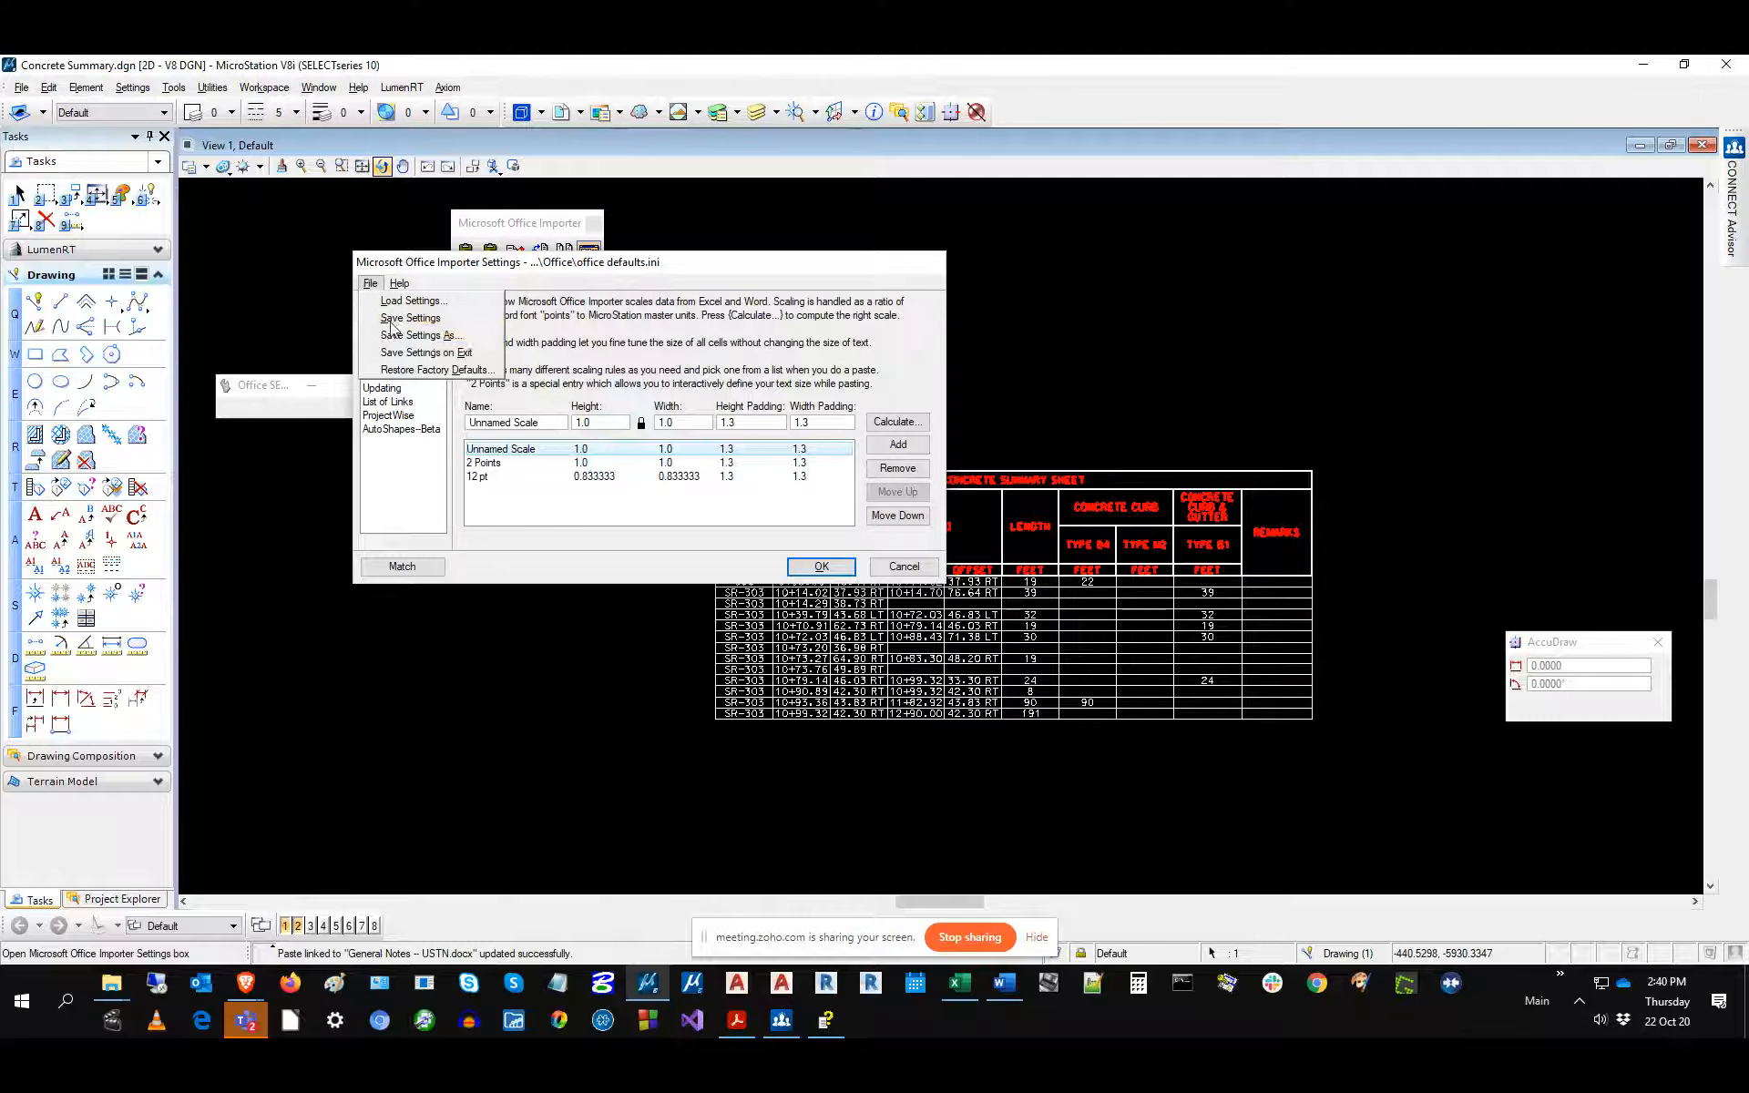
click(813, 566)
Switch to Excel and copy the range A1:J23 of the concrete summary sheet.
click(1695, 902)
click(1694, 902)
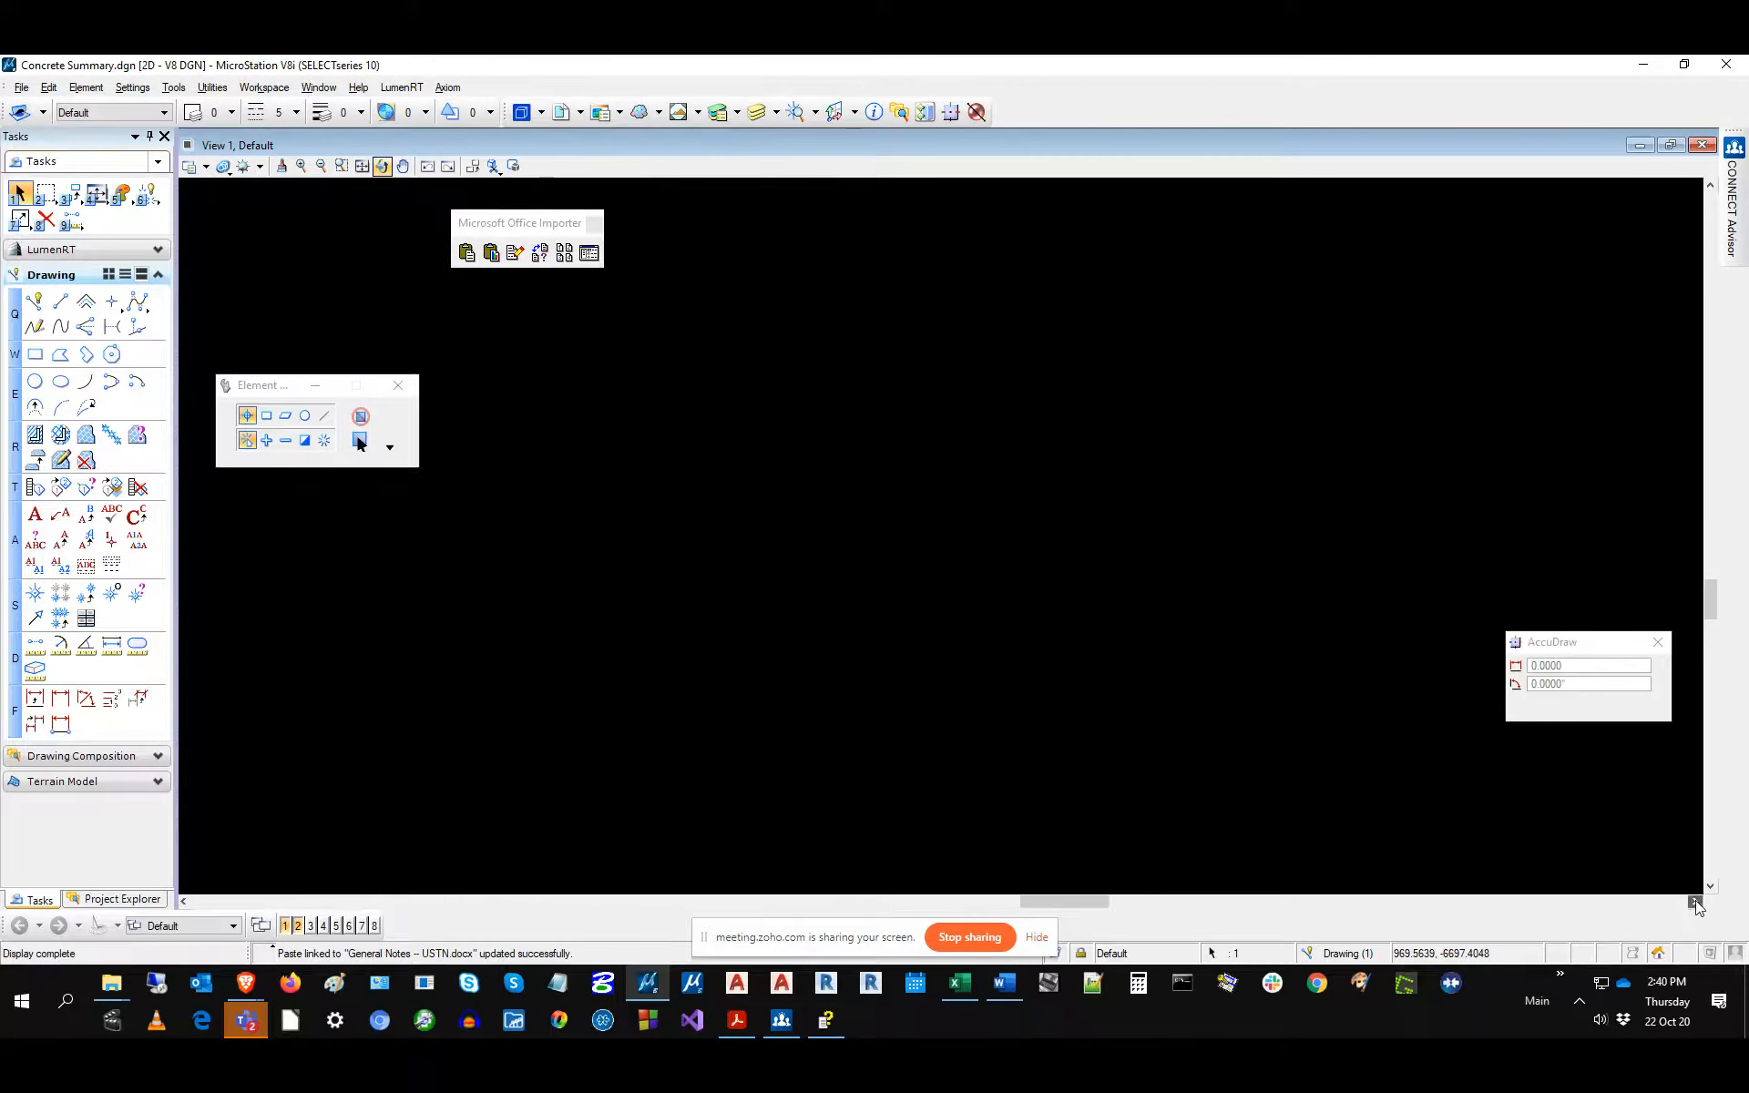
click(964, 987)
drag(241, 314, 242, 839)
click(196, 134)
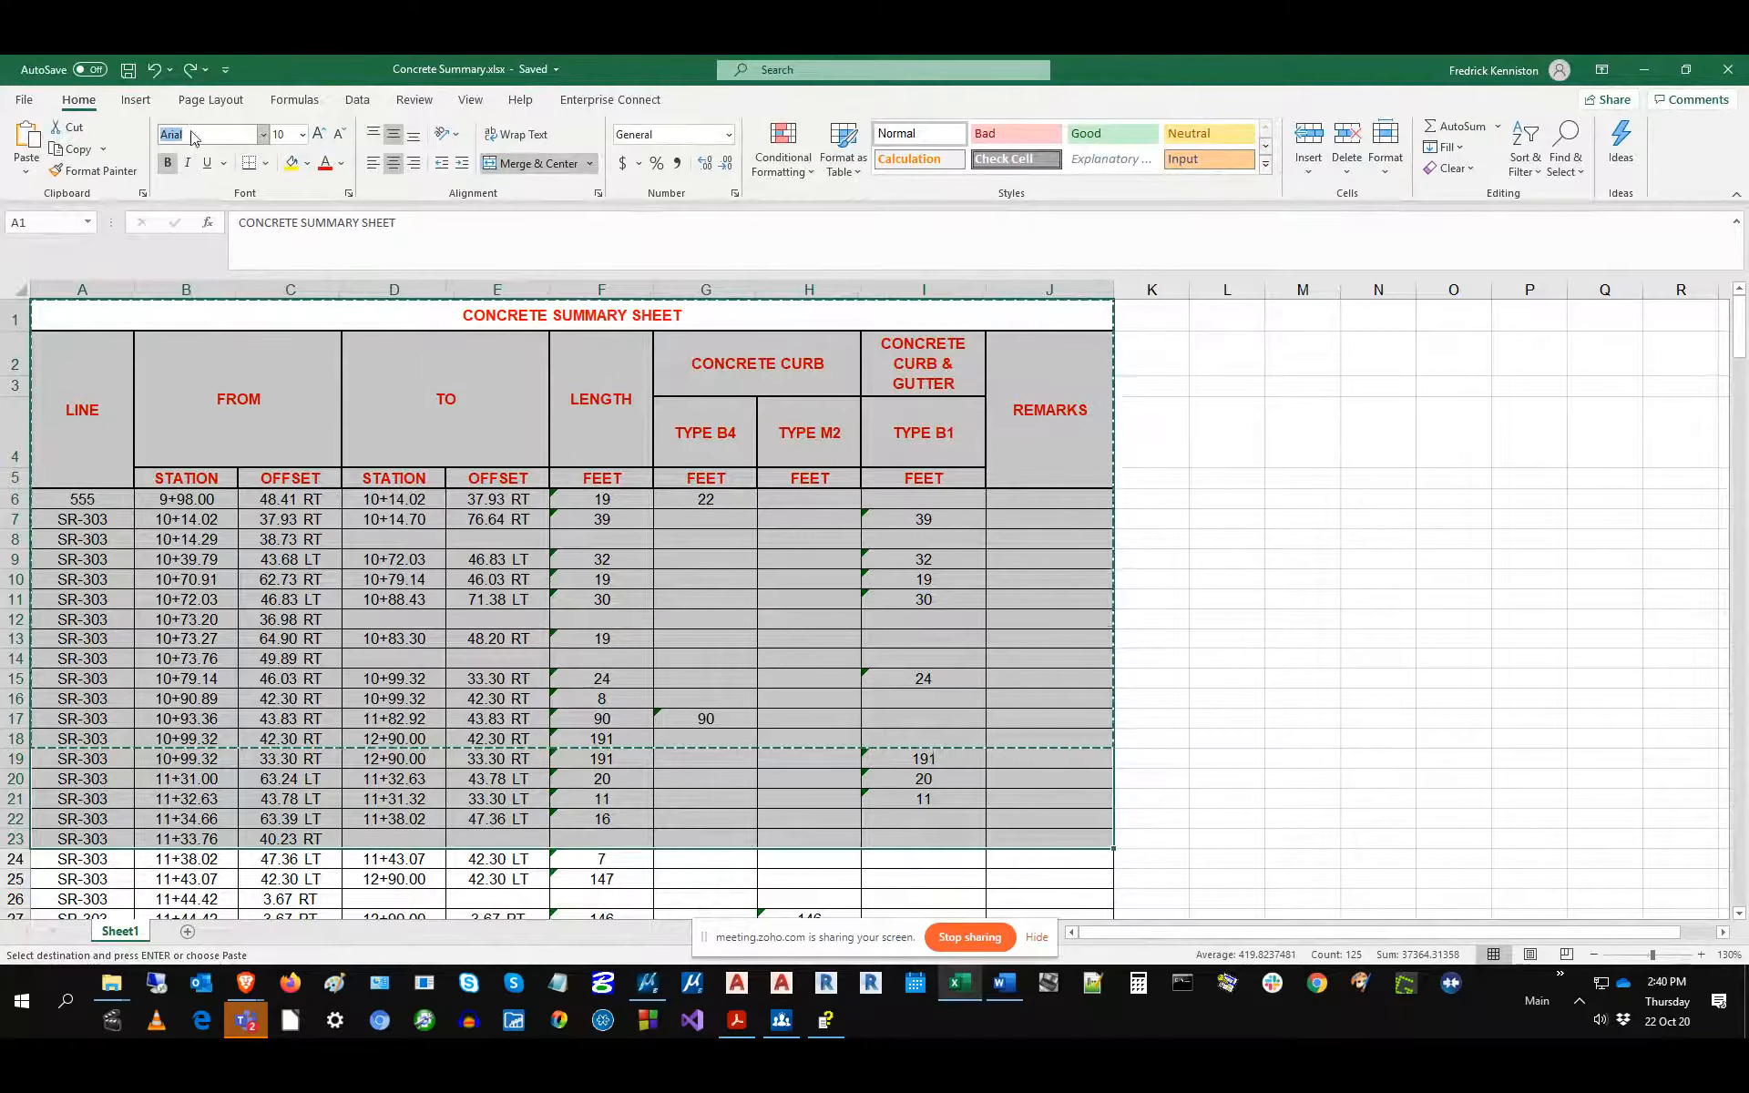
right_click(109, 319)
click(157, 358)
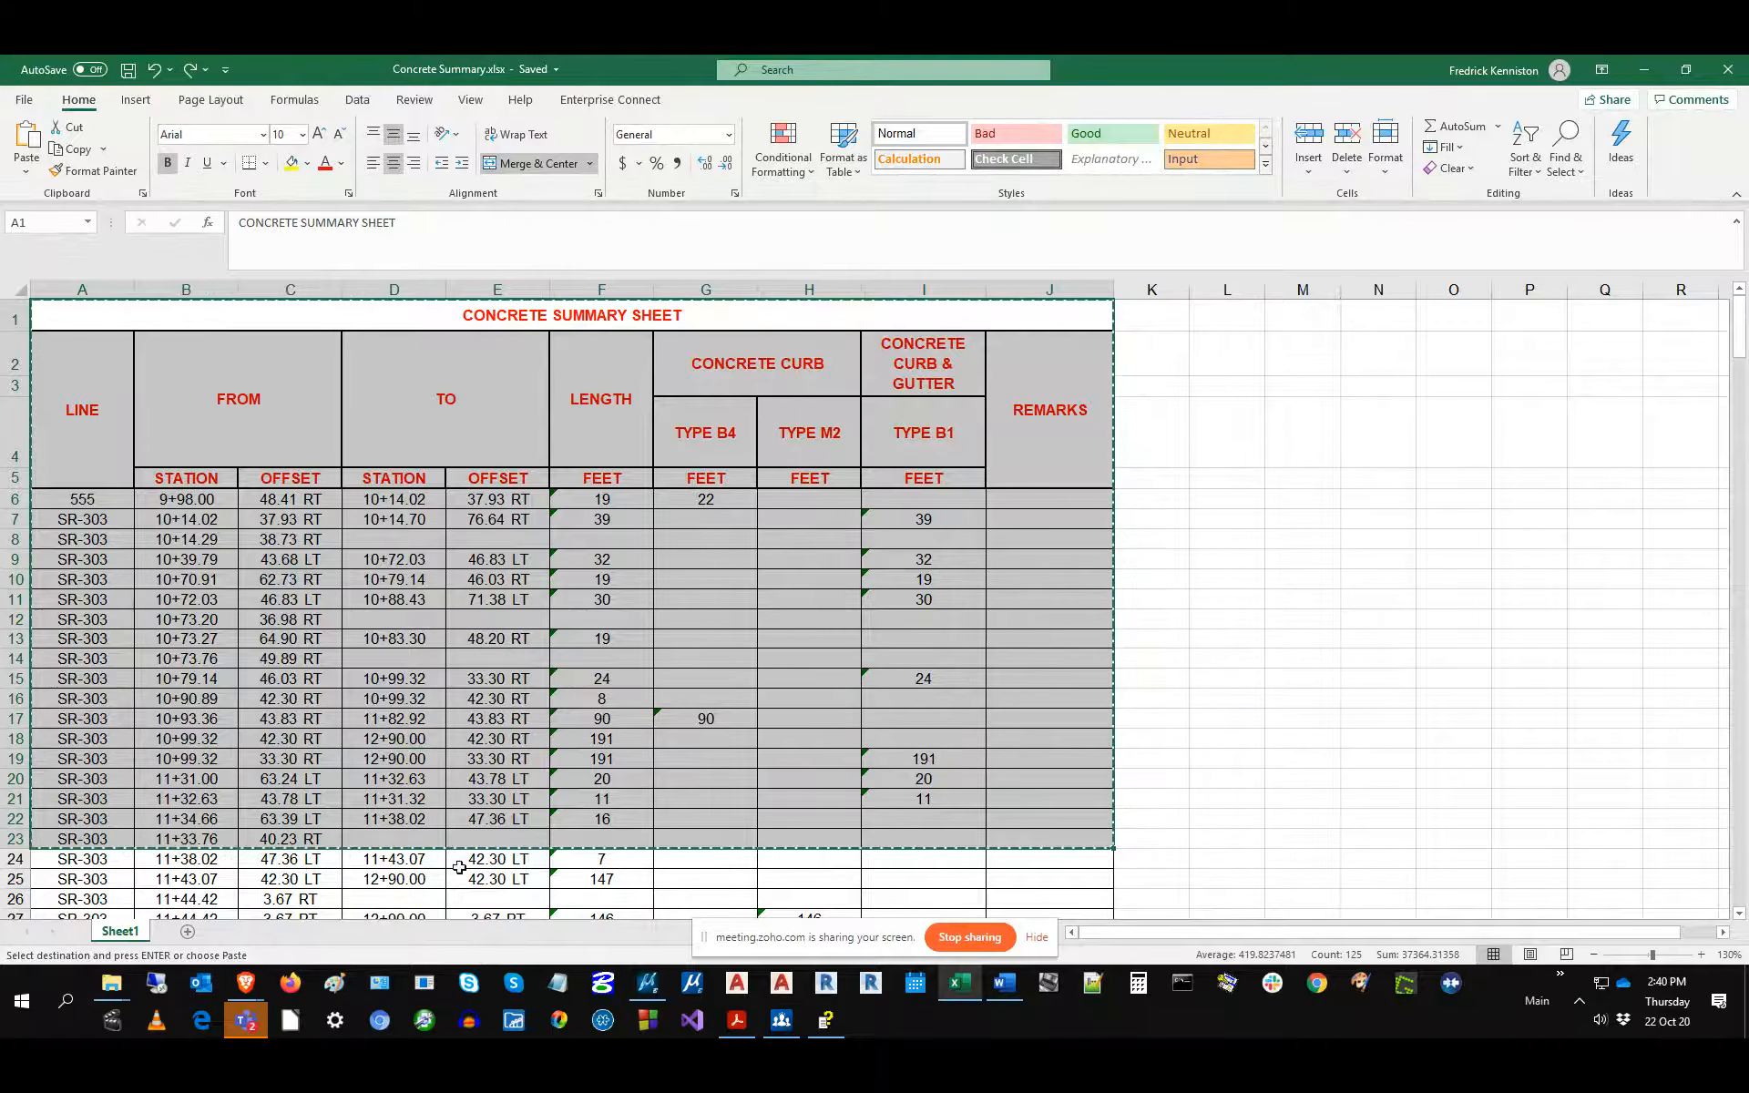
Switch to MicroStation and paste the copied Excel range into the empty area beside the previous table.
click(647, 981)
click(466, 252)
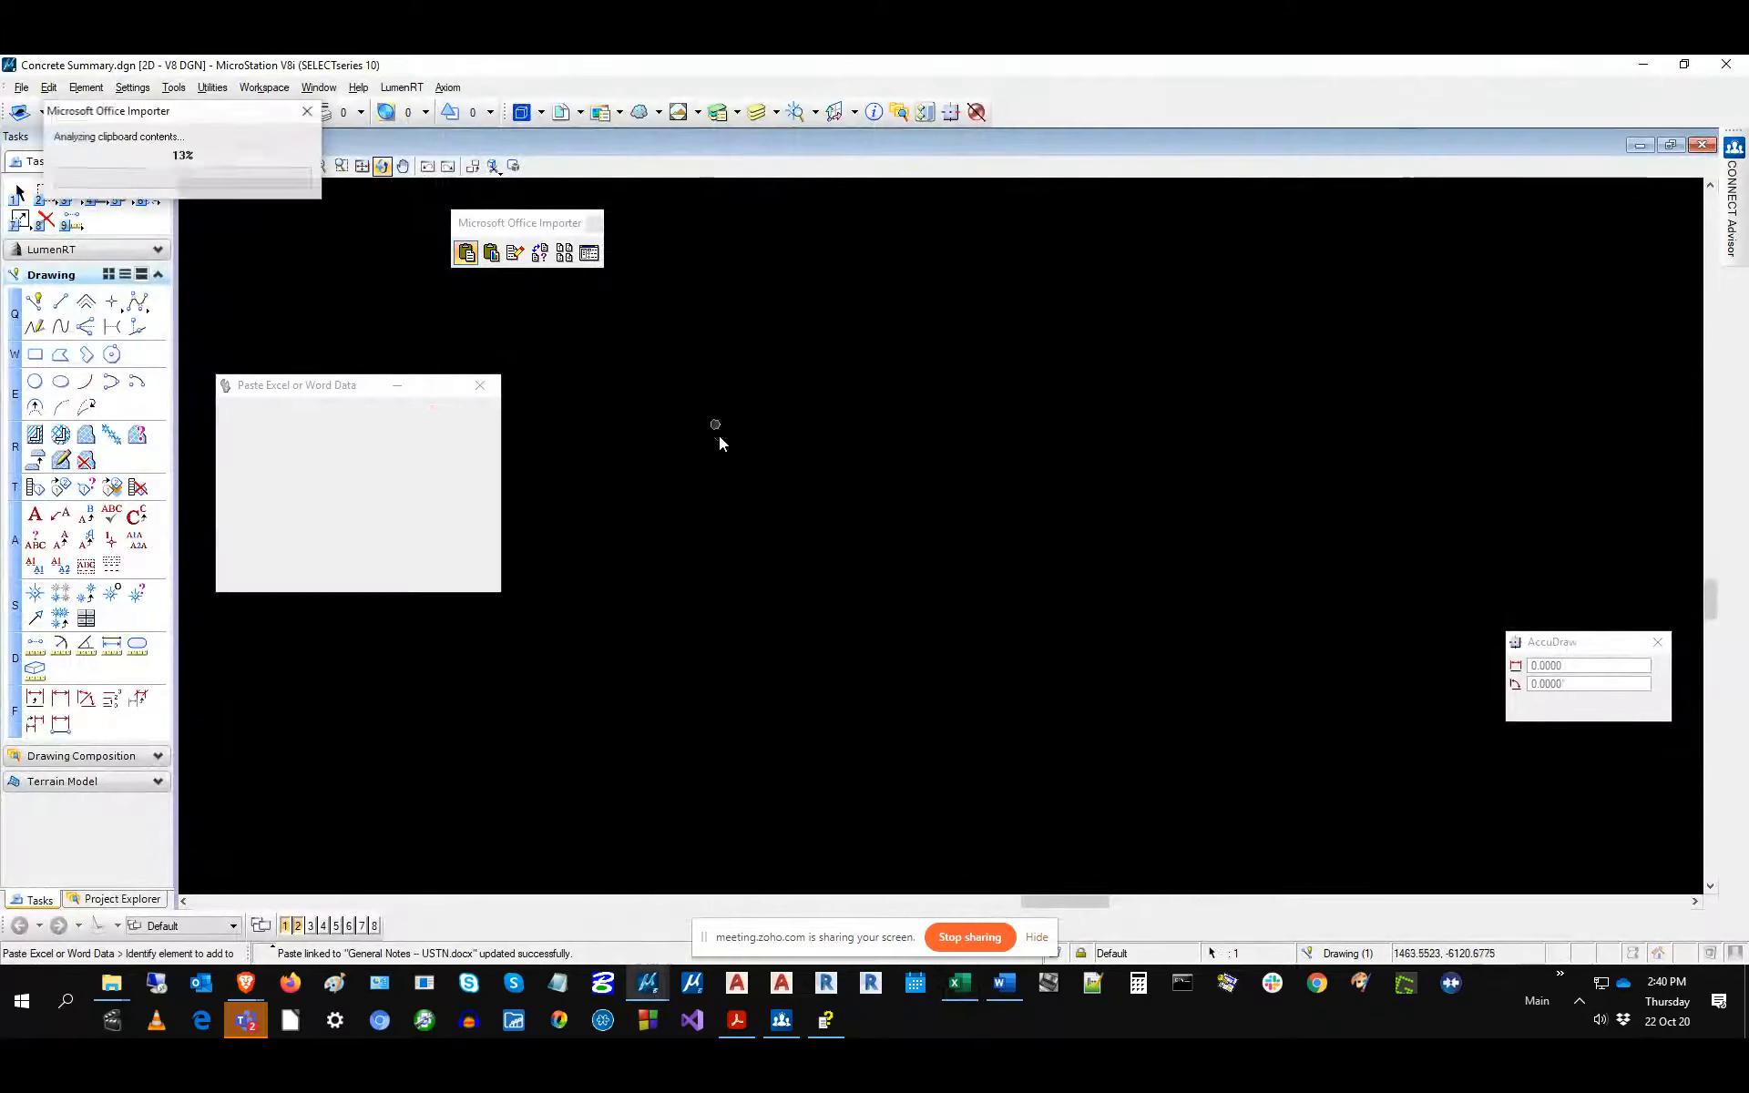
click(588, 344)
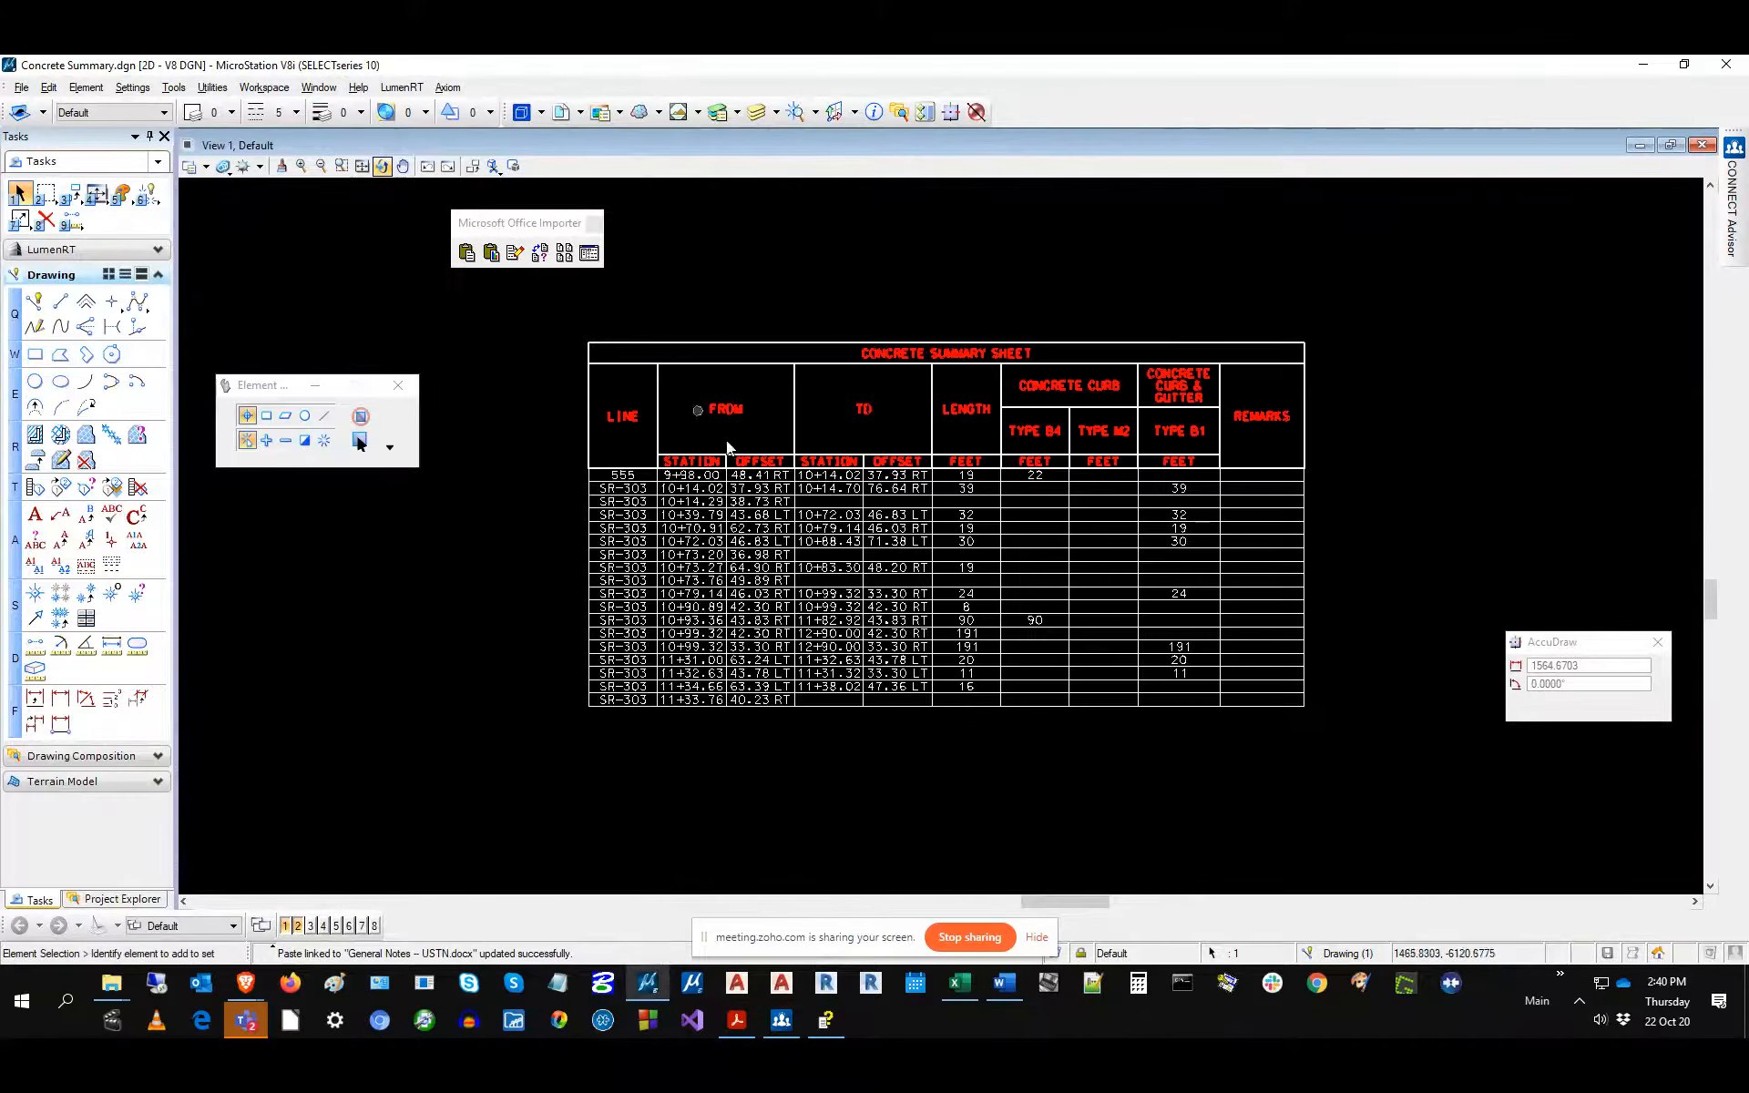
Compare the text font of the newly pasted concrete summary table with that of the earlier pasted table.
scroll(757, 486, up, 5)
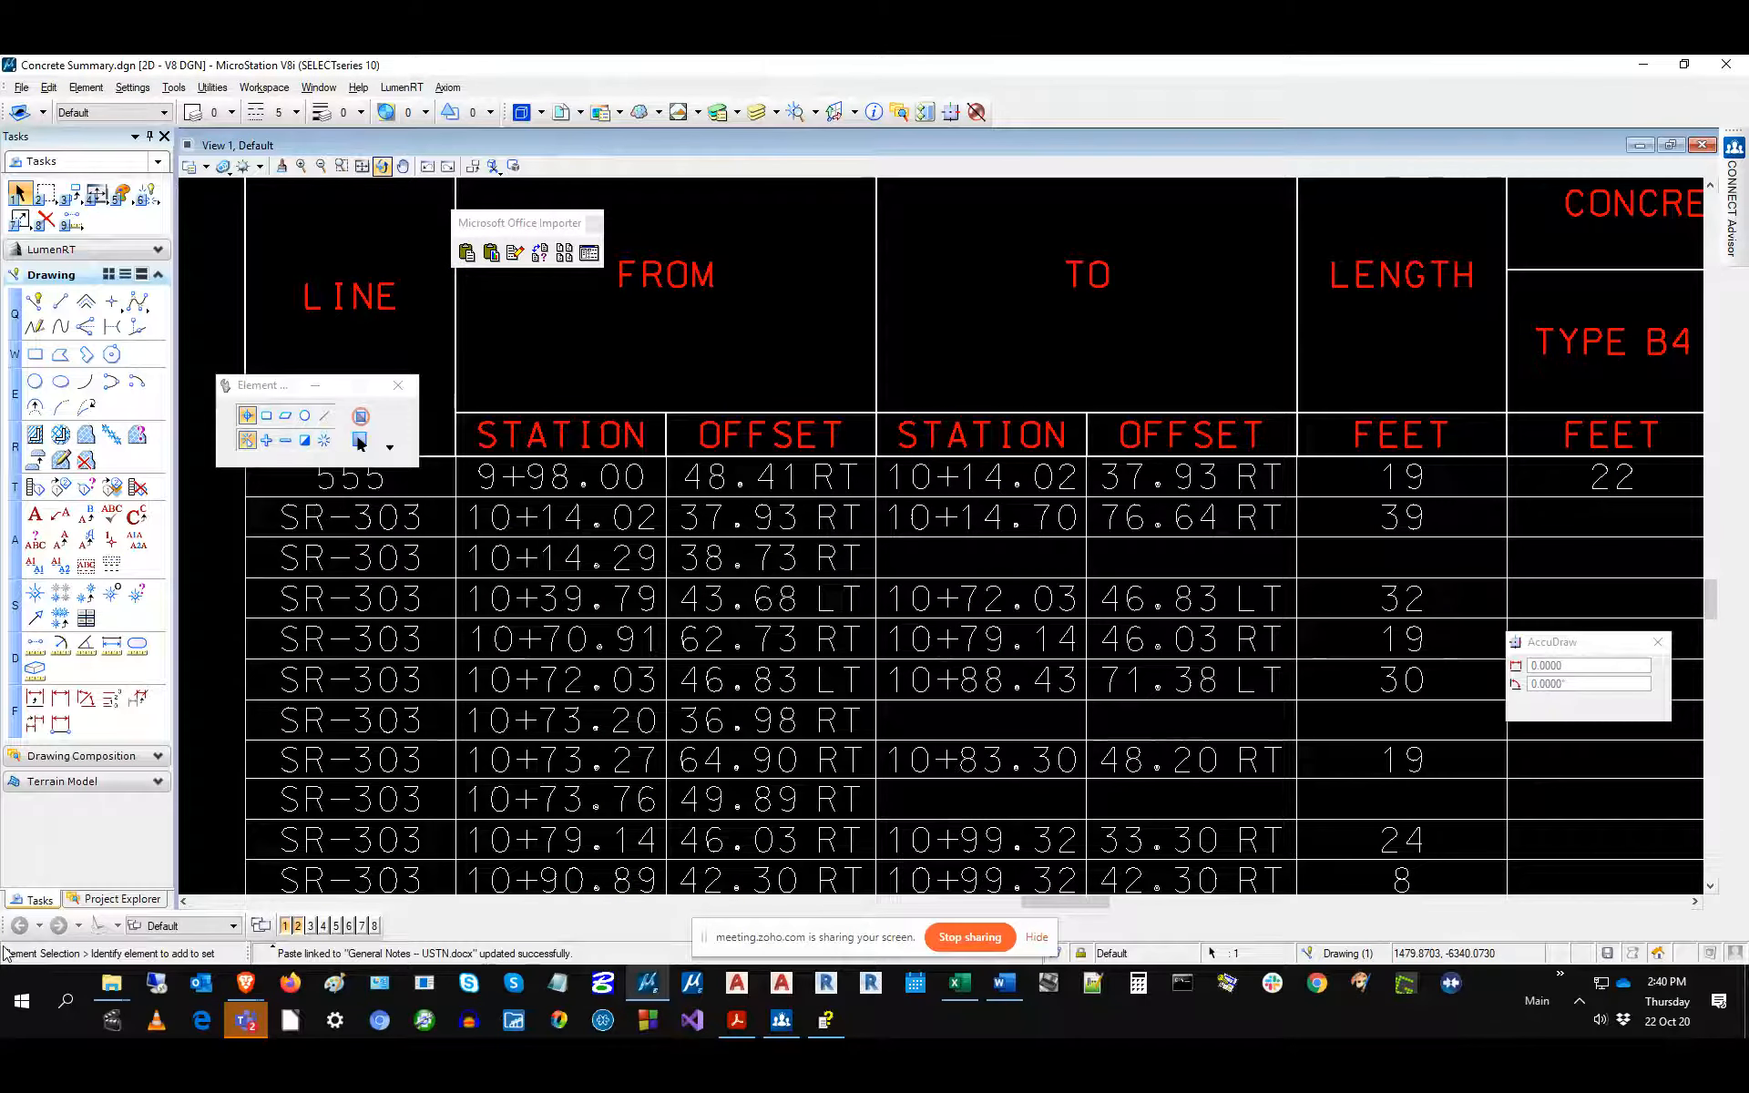
click(363, 166)
scroll(697, 289, up, 2)
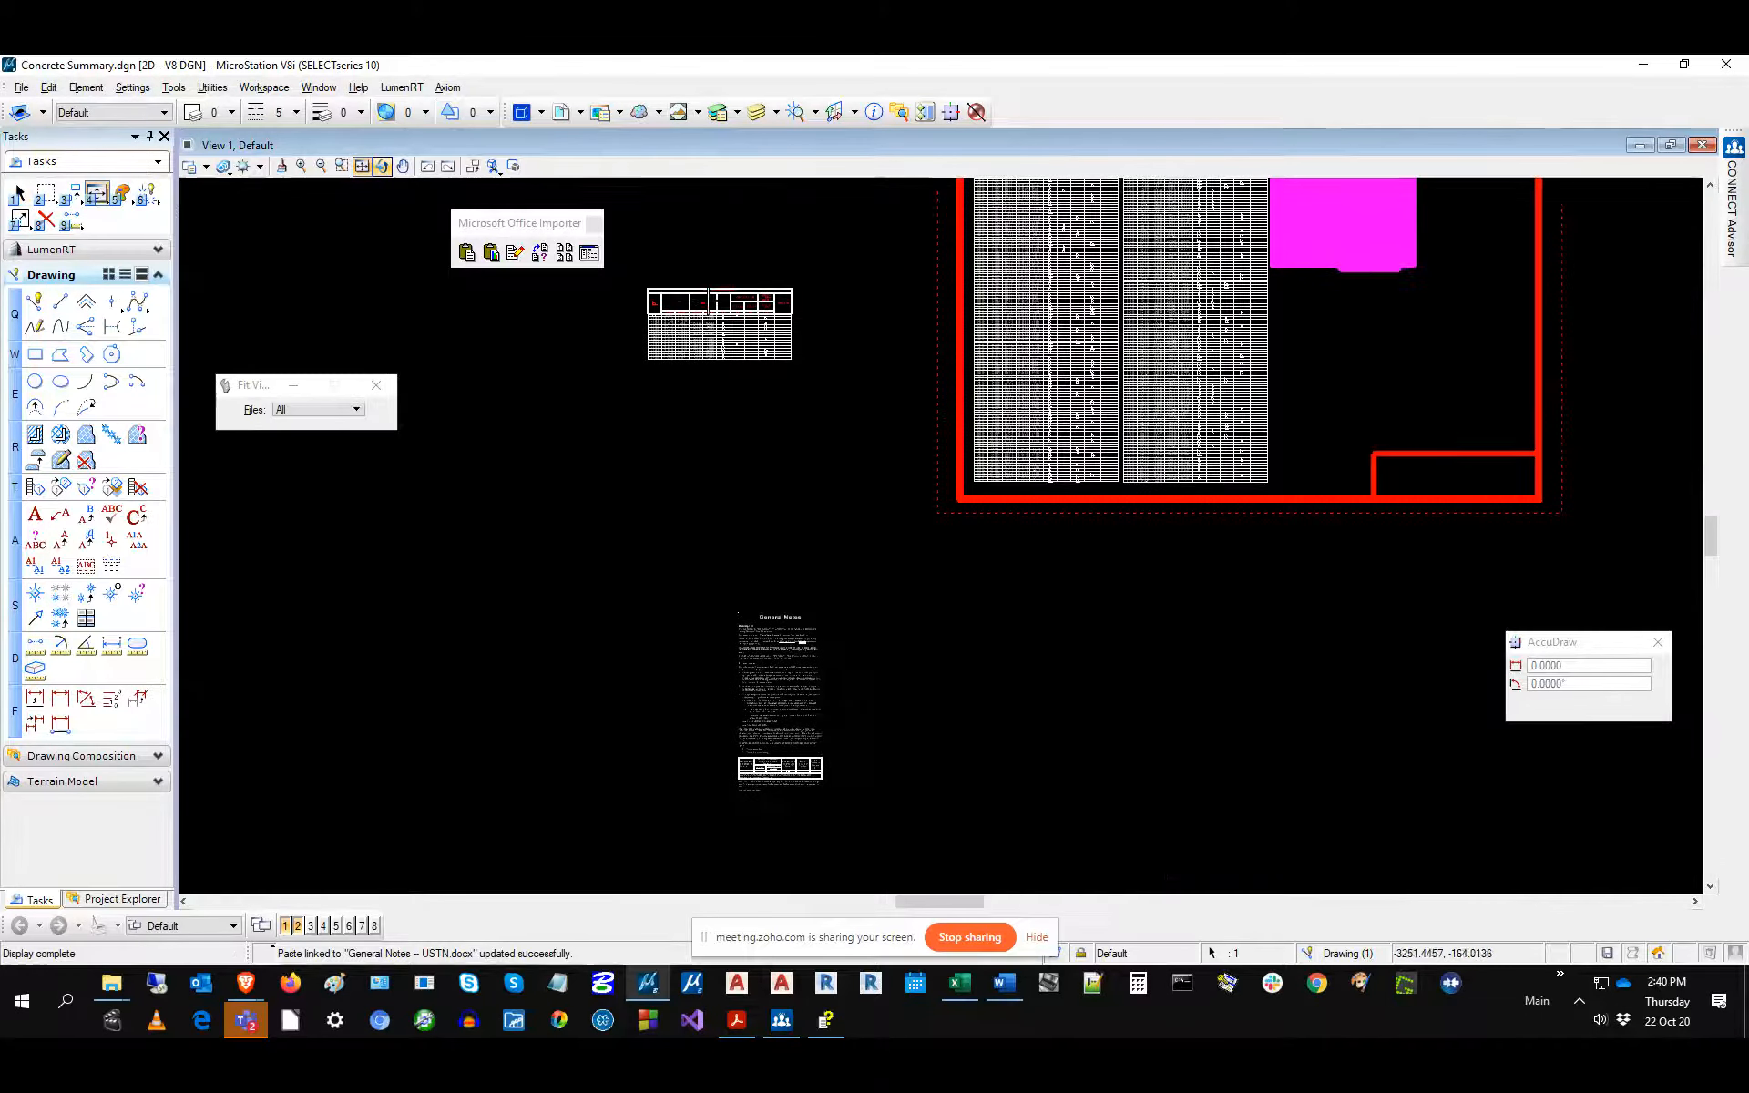
scroll(696, 290, up, 5)
scroll(582, 344, up, 8)
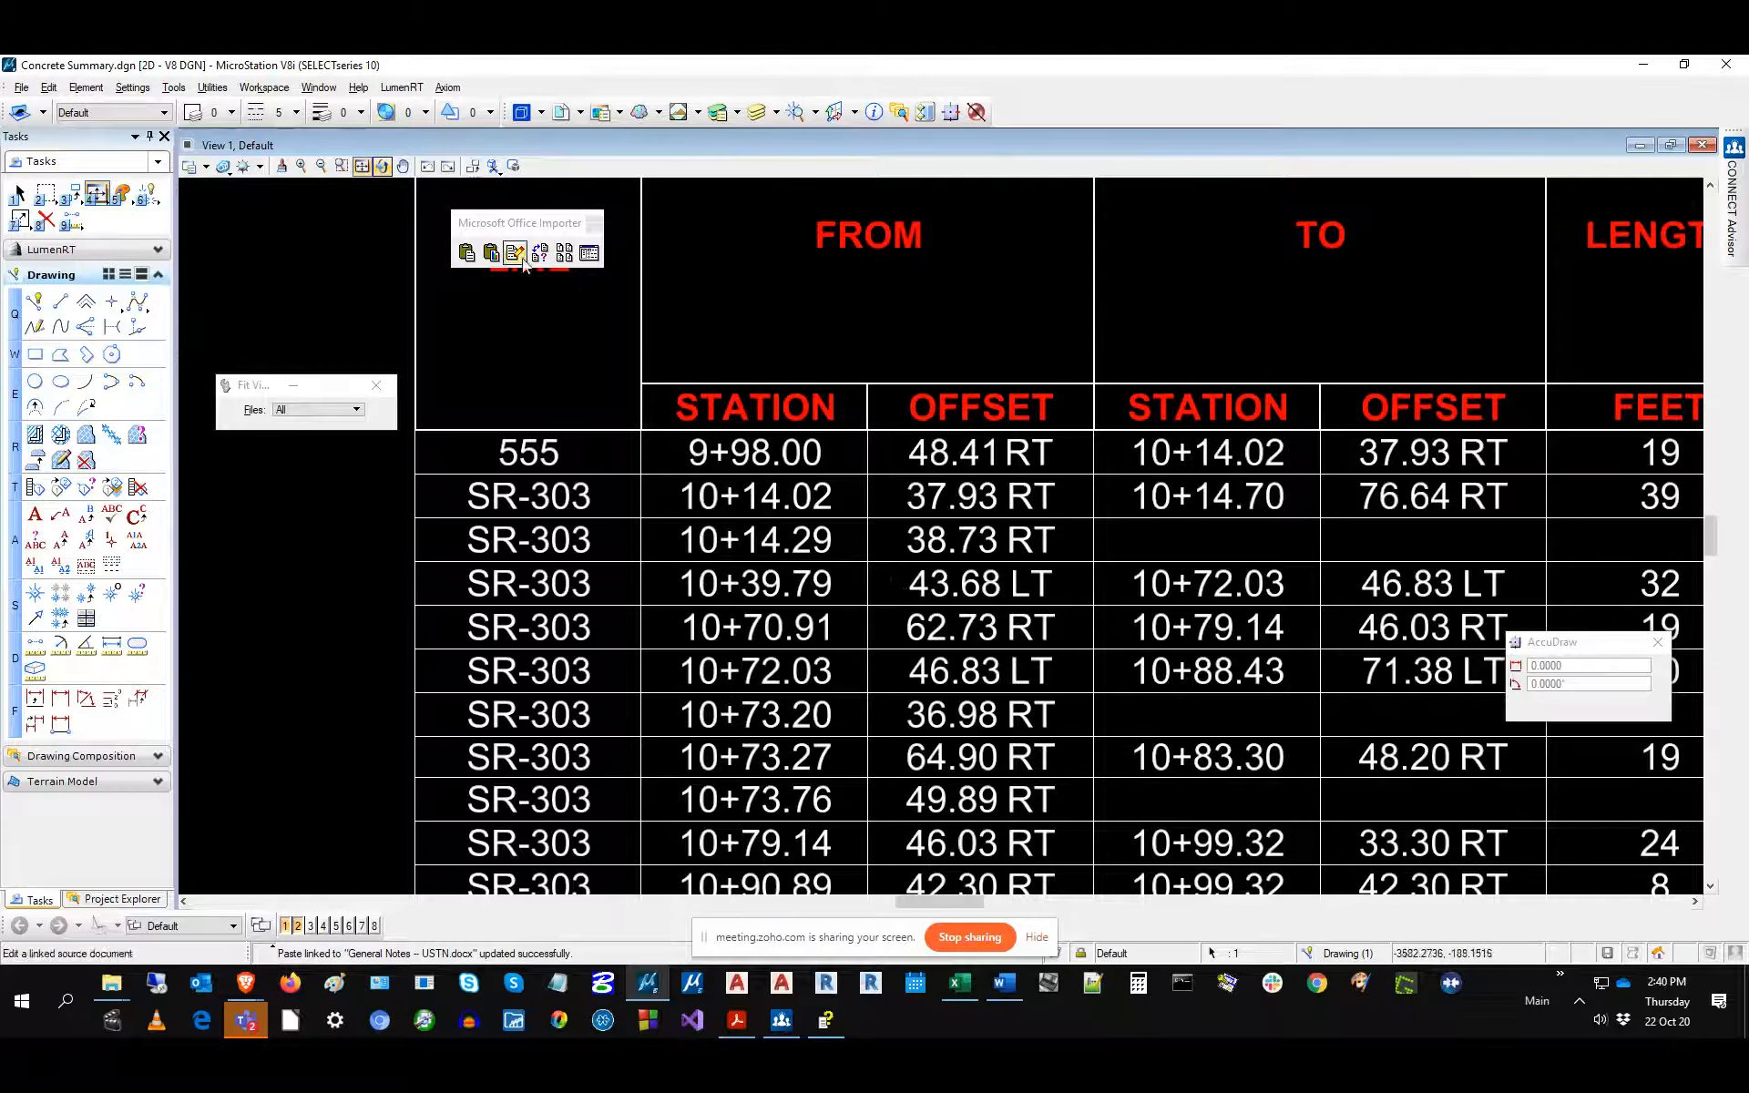
click(361, 166)
scroll(1177, 879, up, 8)
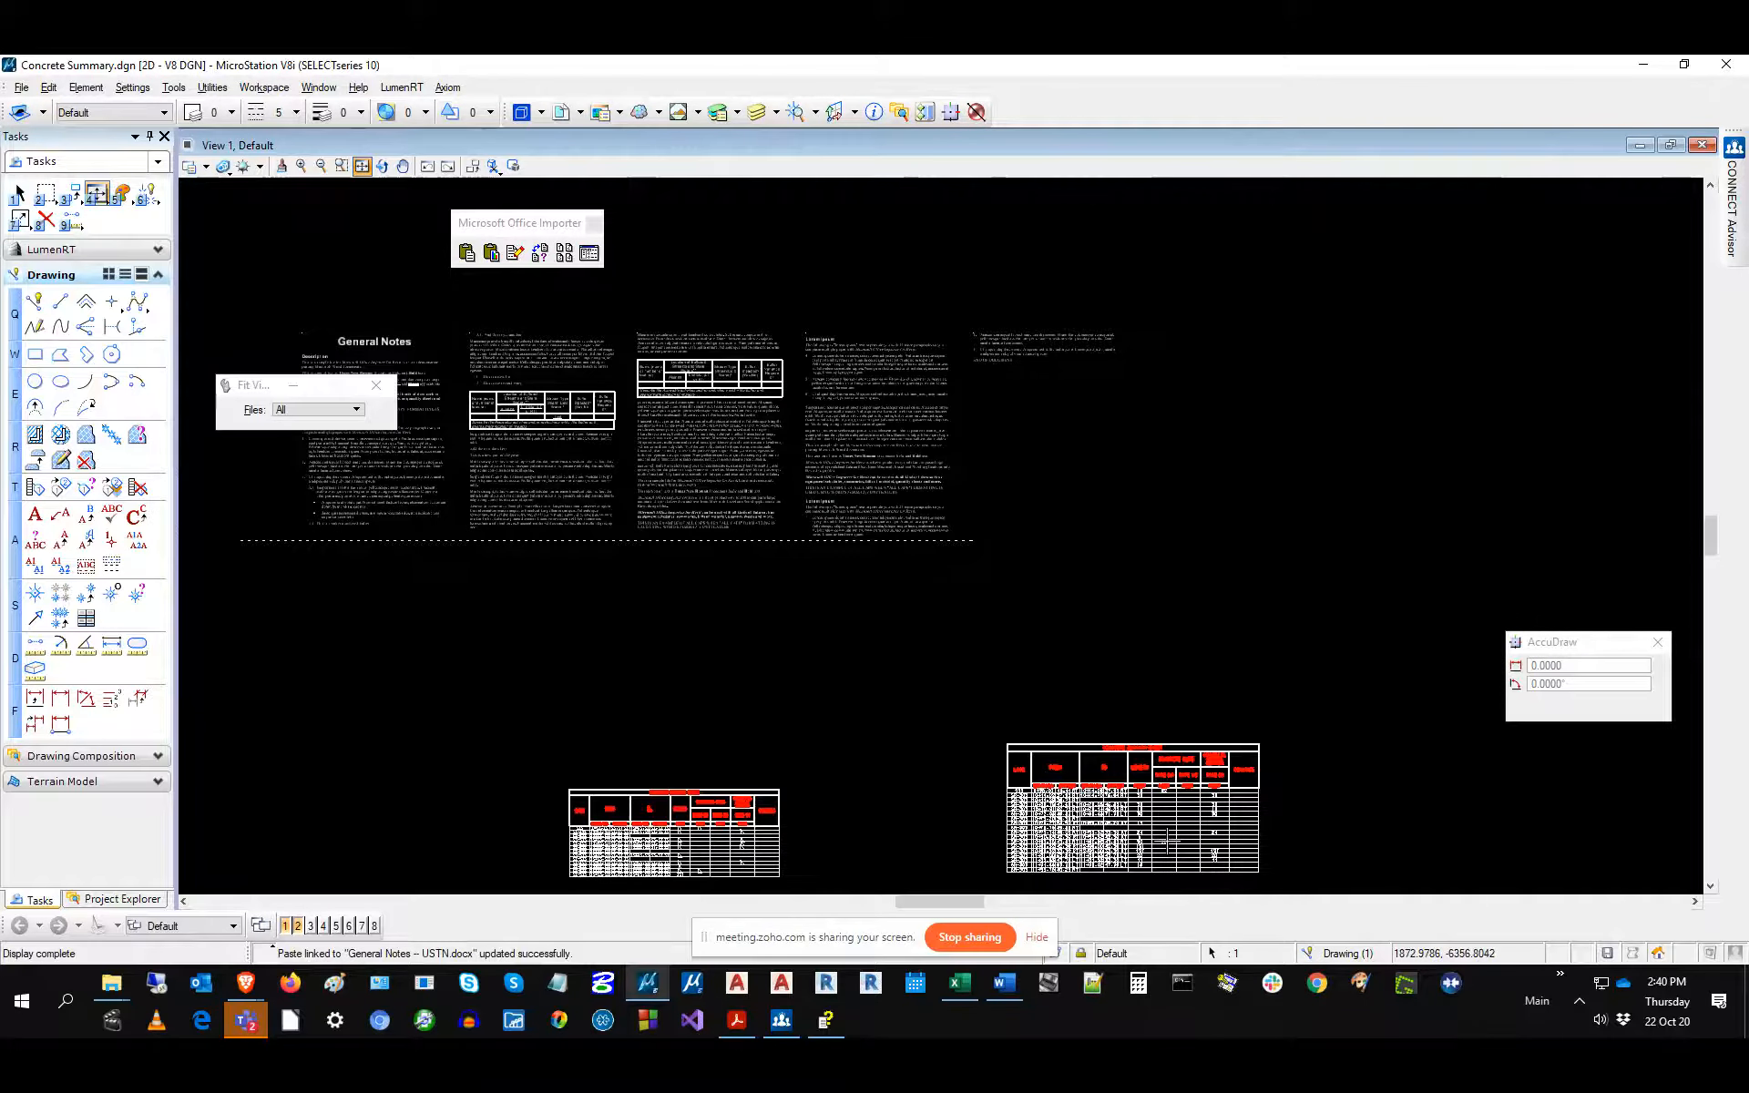
click(1710, 886)
click(1710, 885)
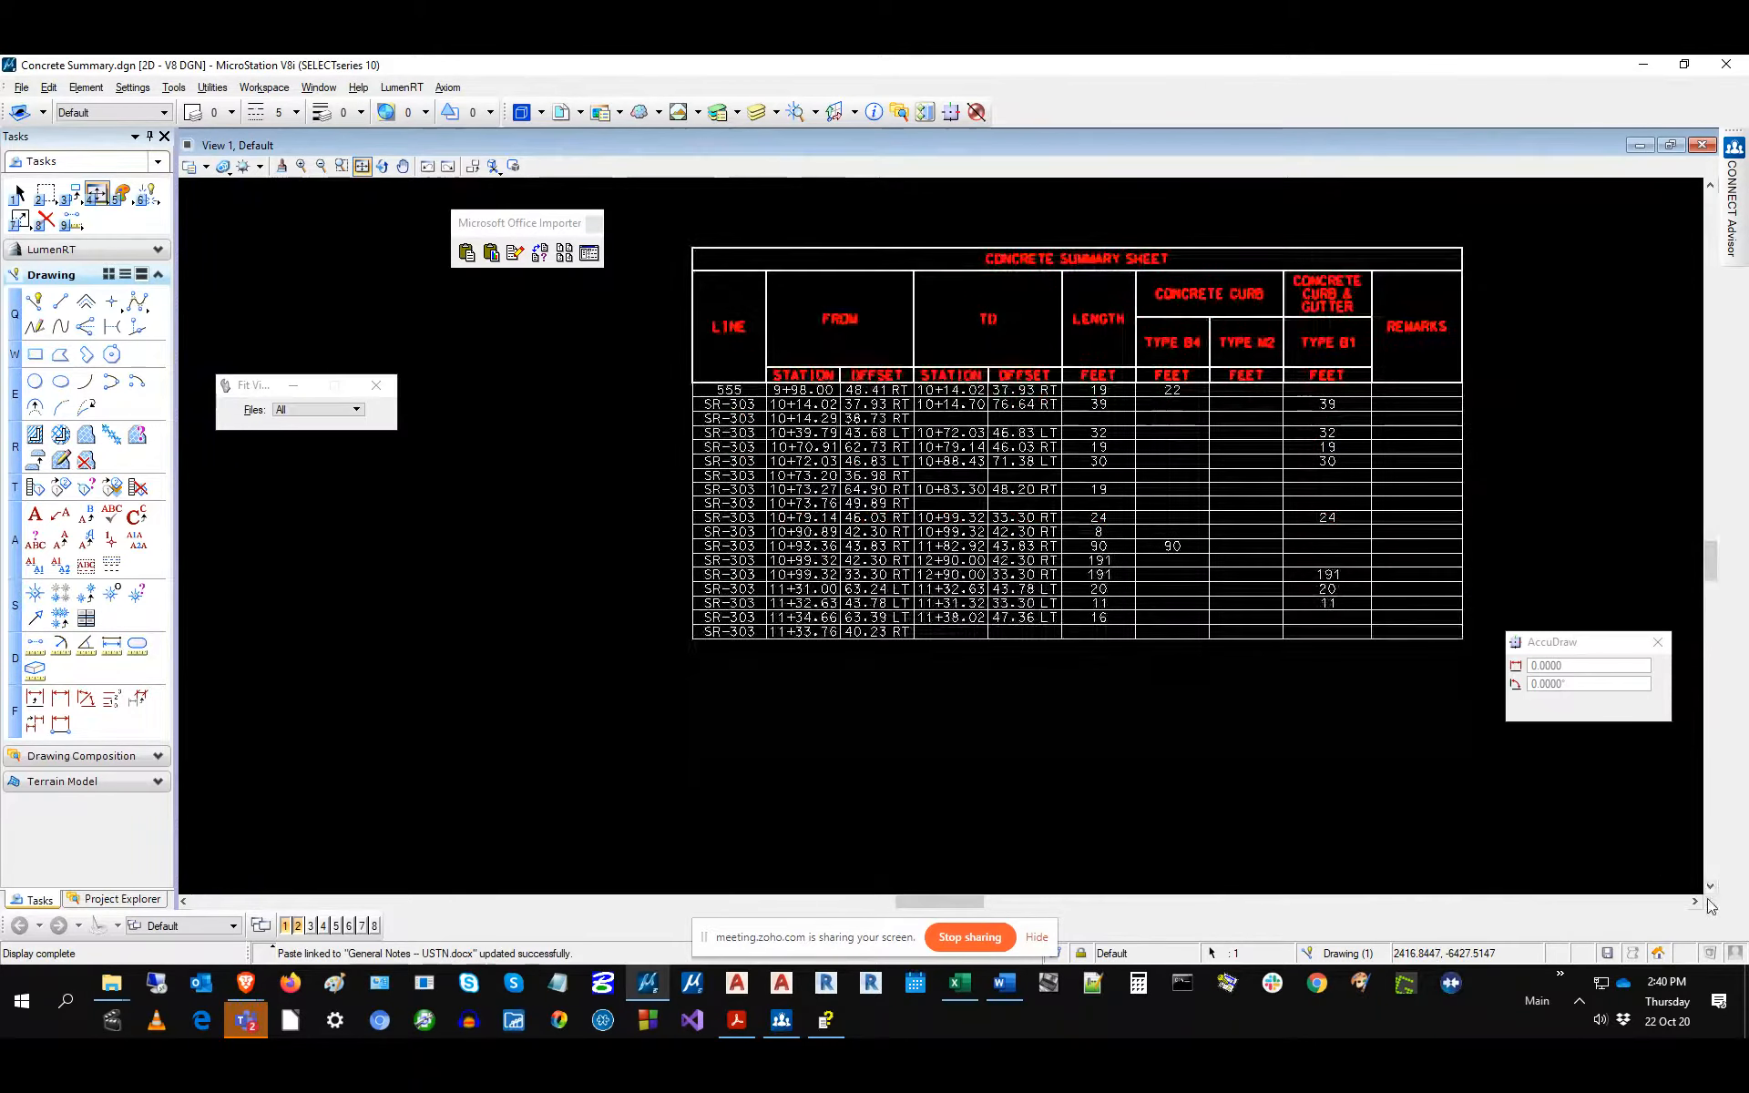
scroll(1648, 879, up, 1)
scroll(679, 378, up, 2)
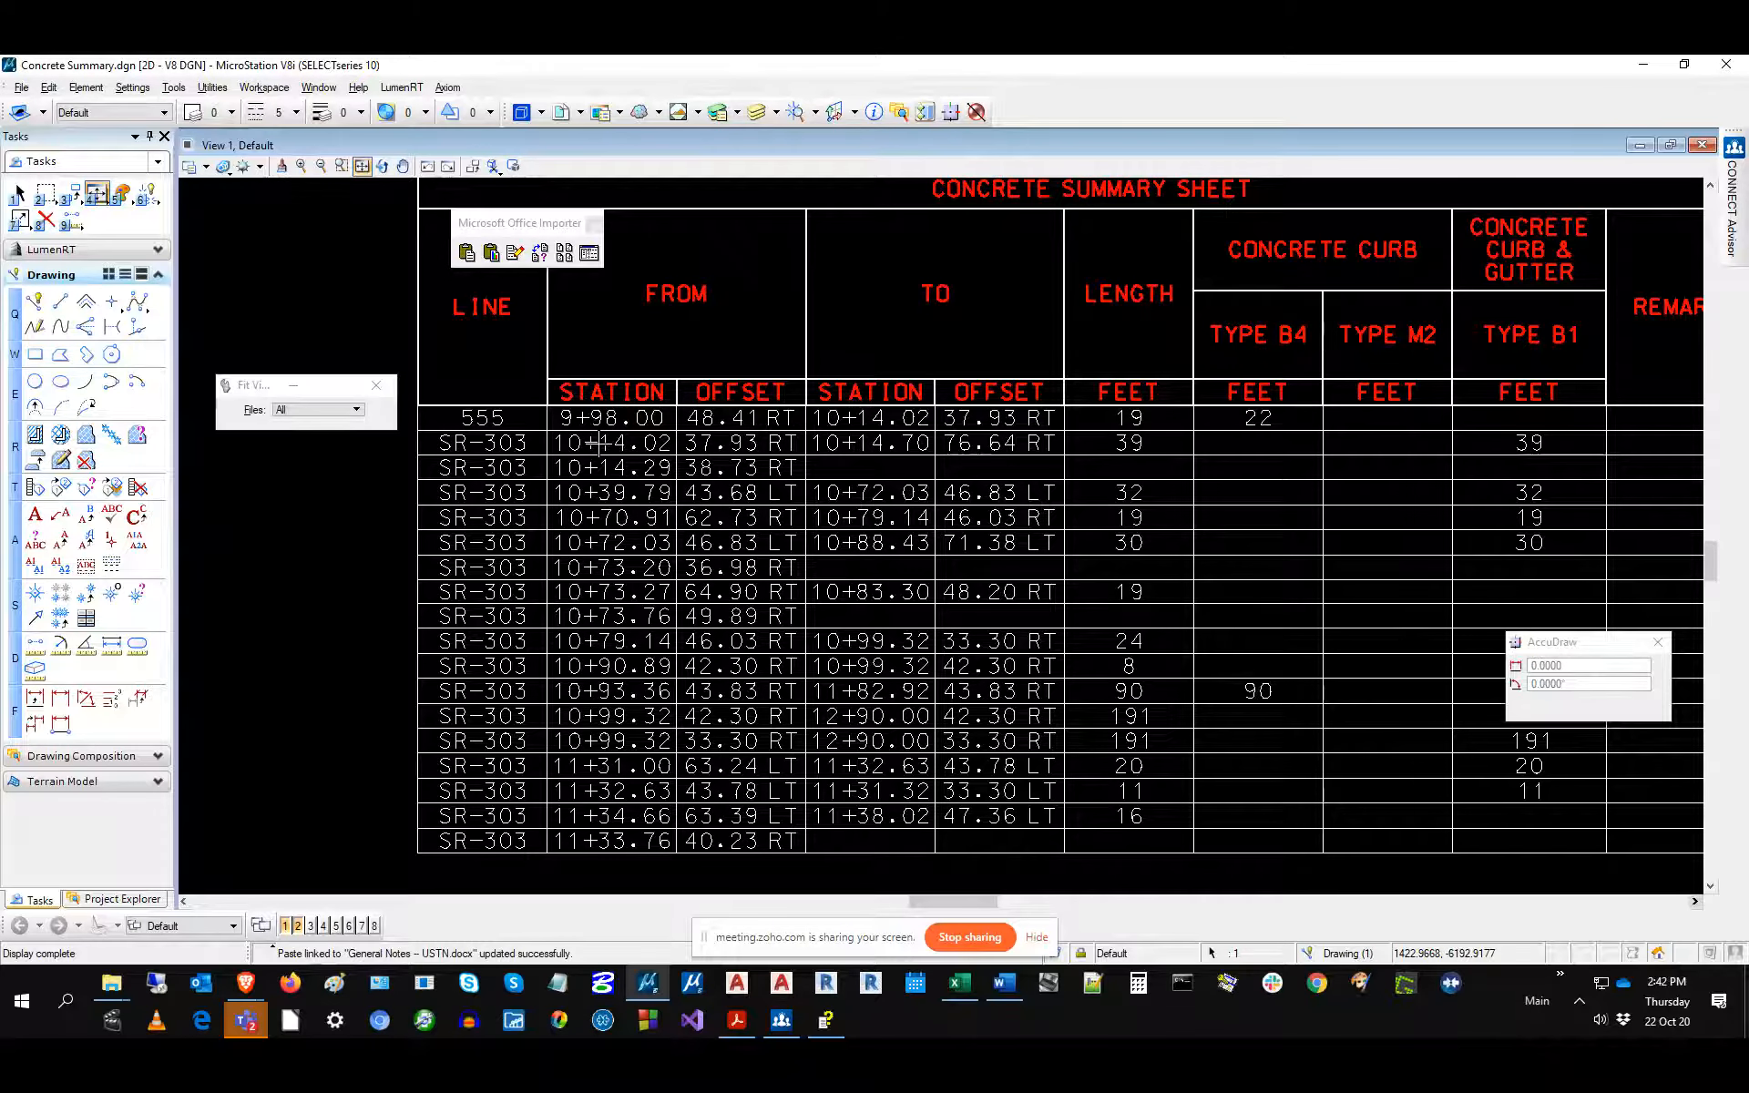
Open the linked Excel source document from MicroStation, widen columns B and C, increase the height of row 6 and save the workbook.
click(513, 257)
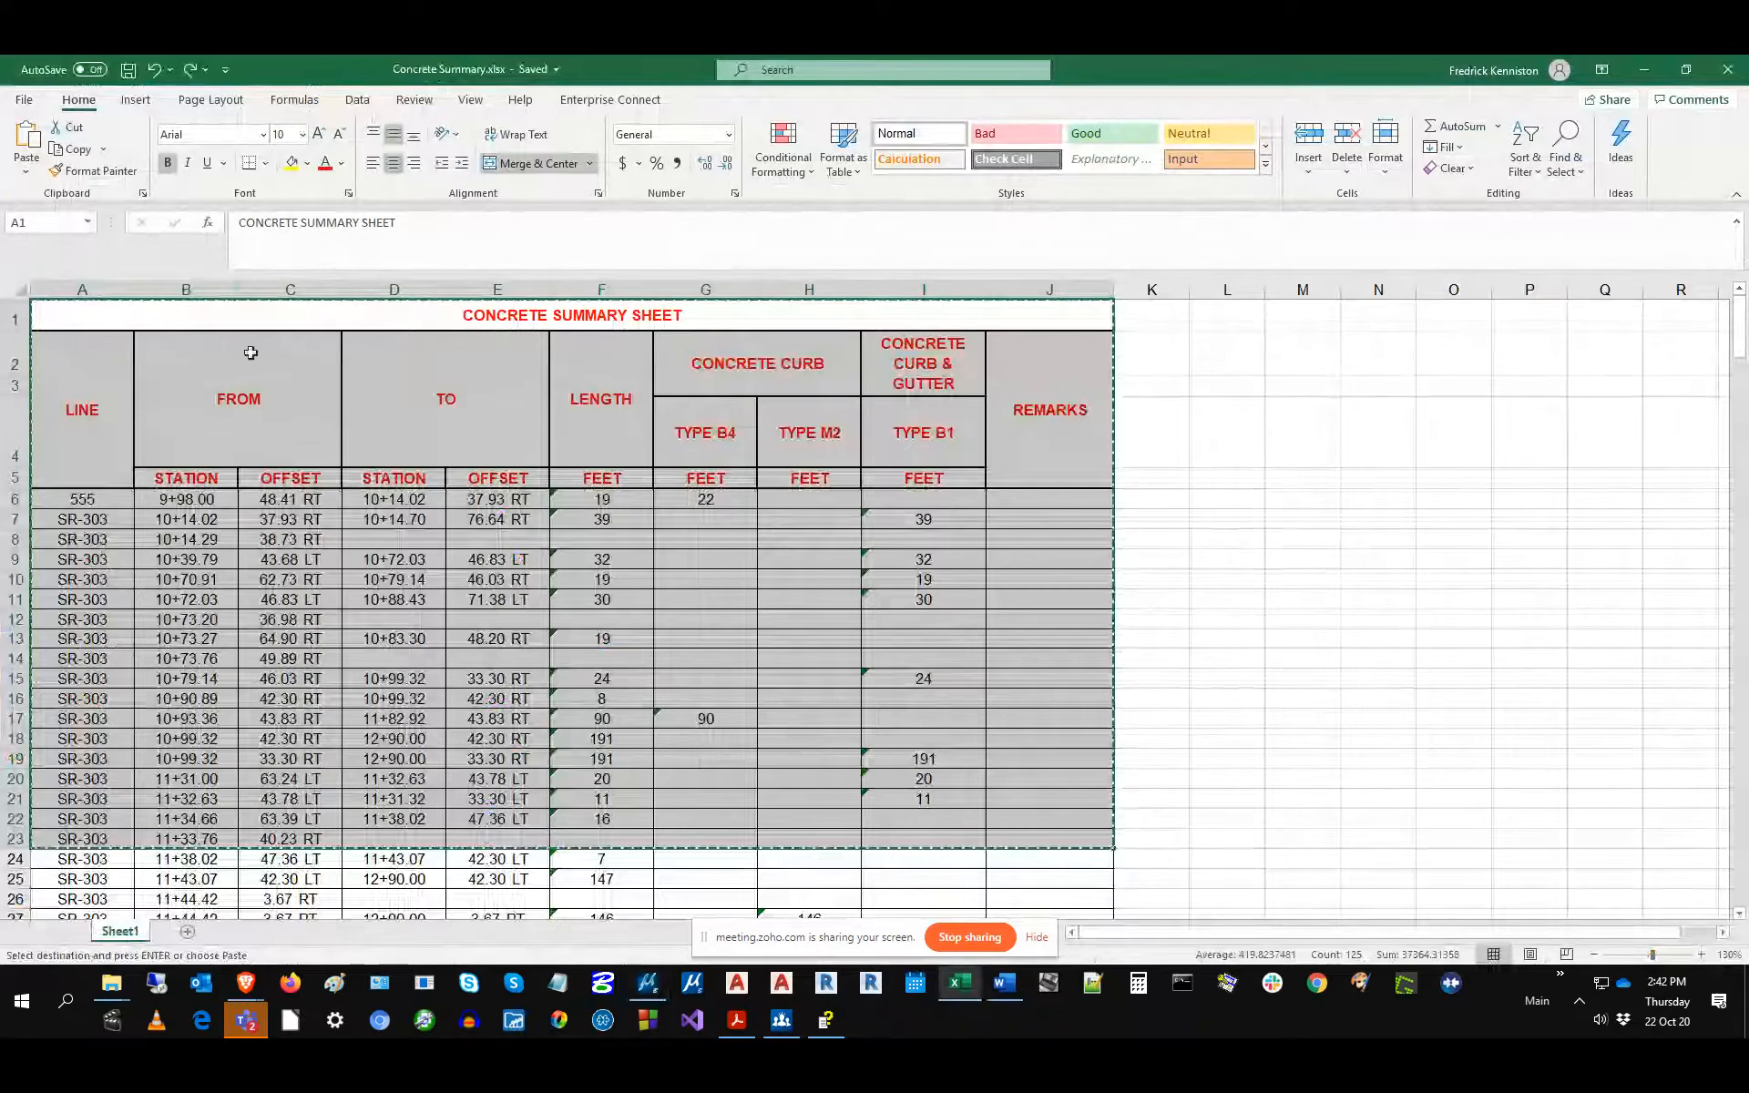
click(228, 288)
drag(235, 289, 270, 289)
drag(376, 289, 409, 289)
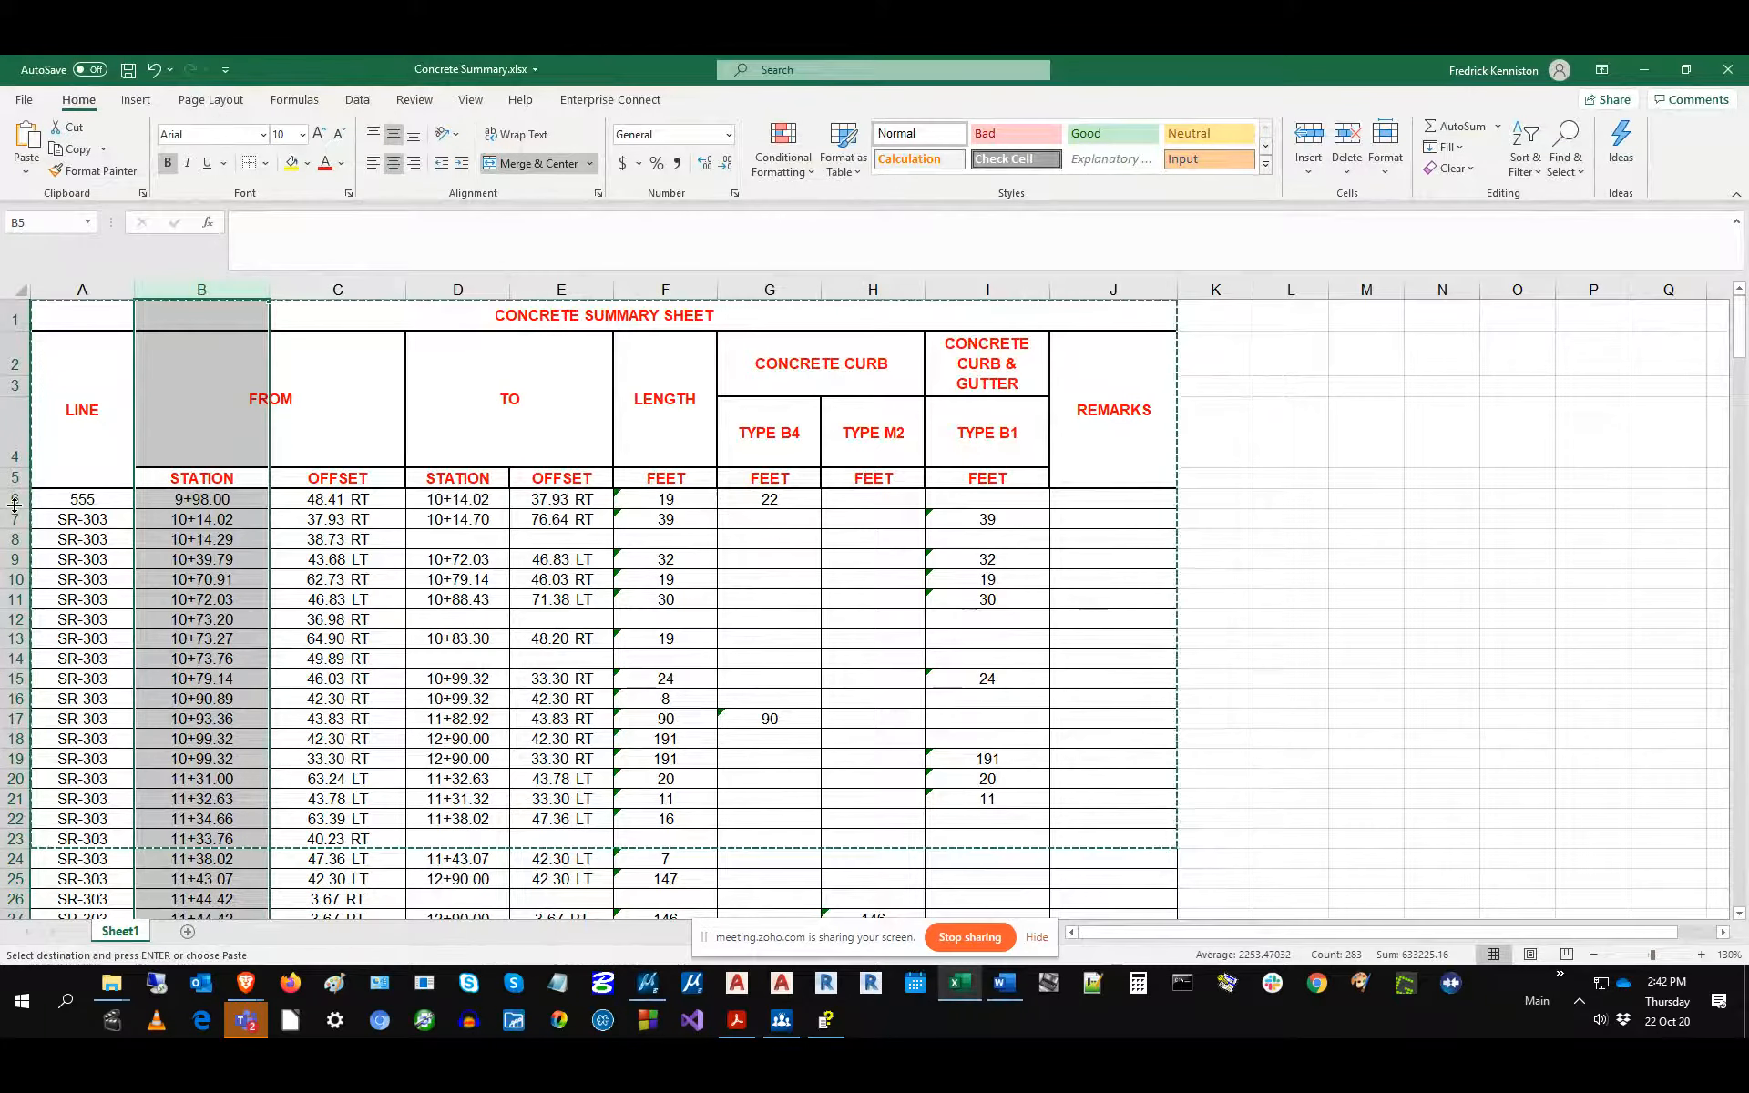
drag(16, 510, 15, 541)
click(128, 69)
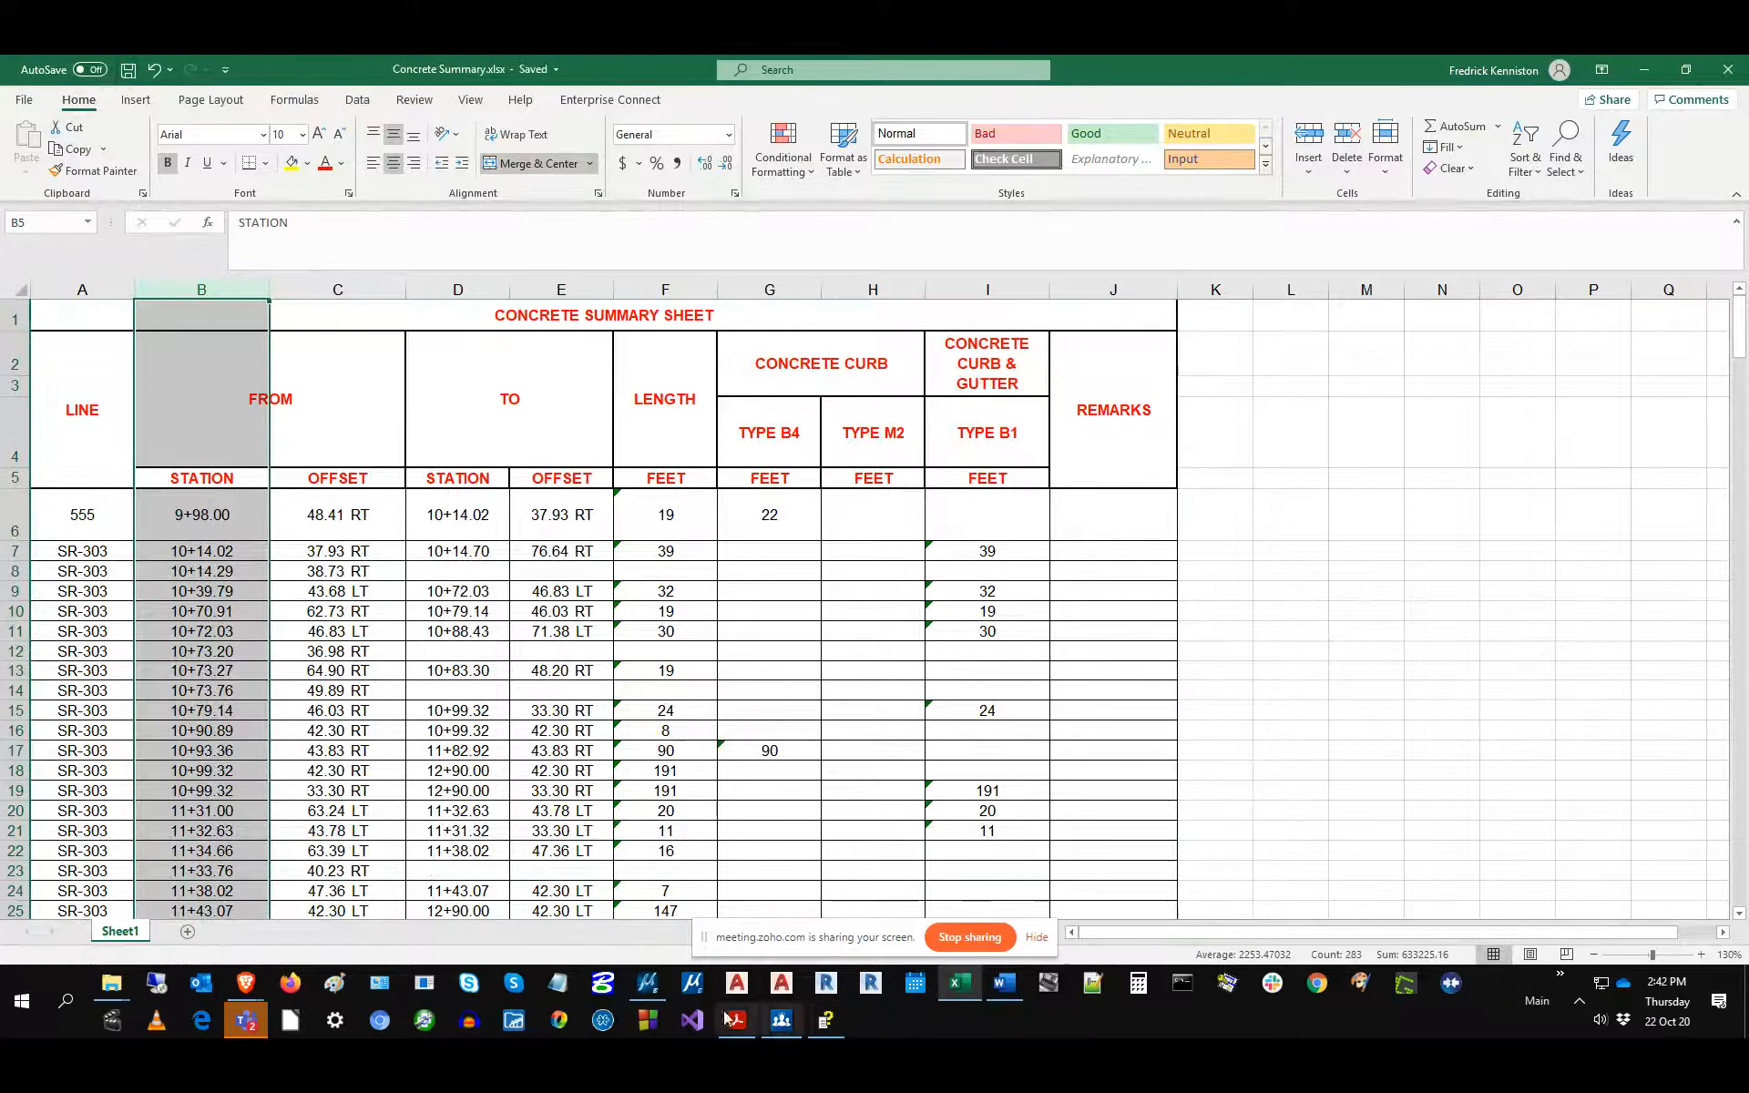
Switch to MicroStation and update the linked concrete summary table from its edited source, Concrete Summary.xlsx.
click(647, 981)
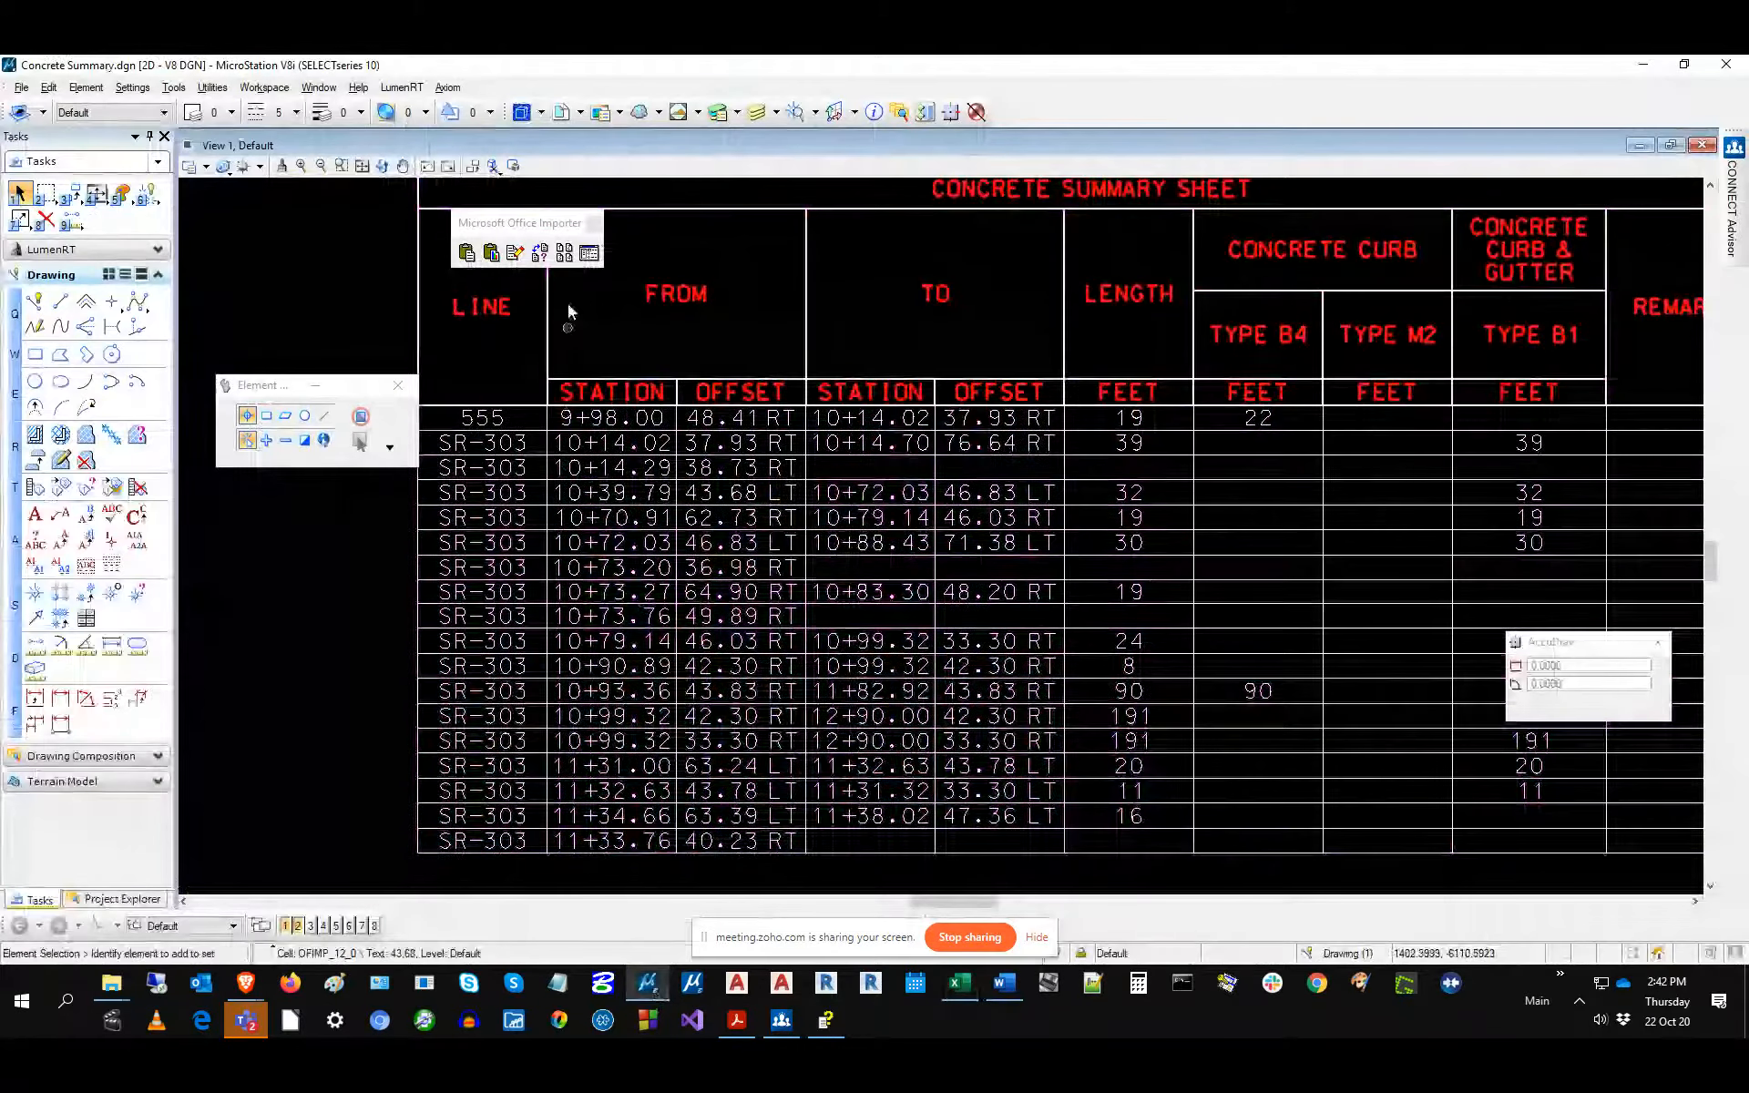
click(539, 252)
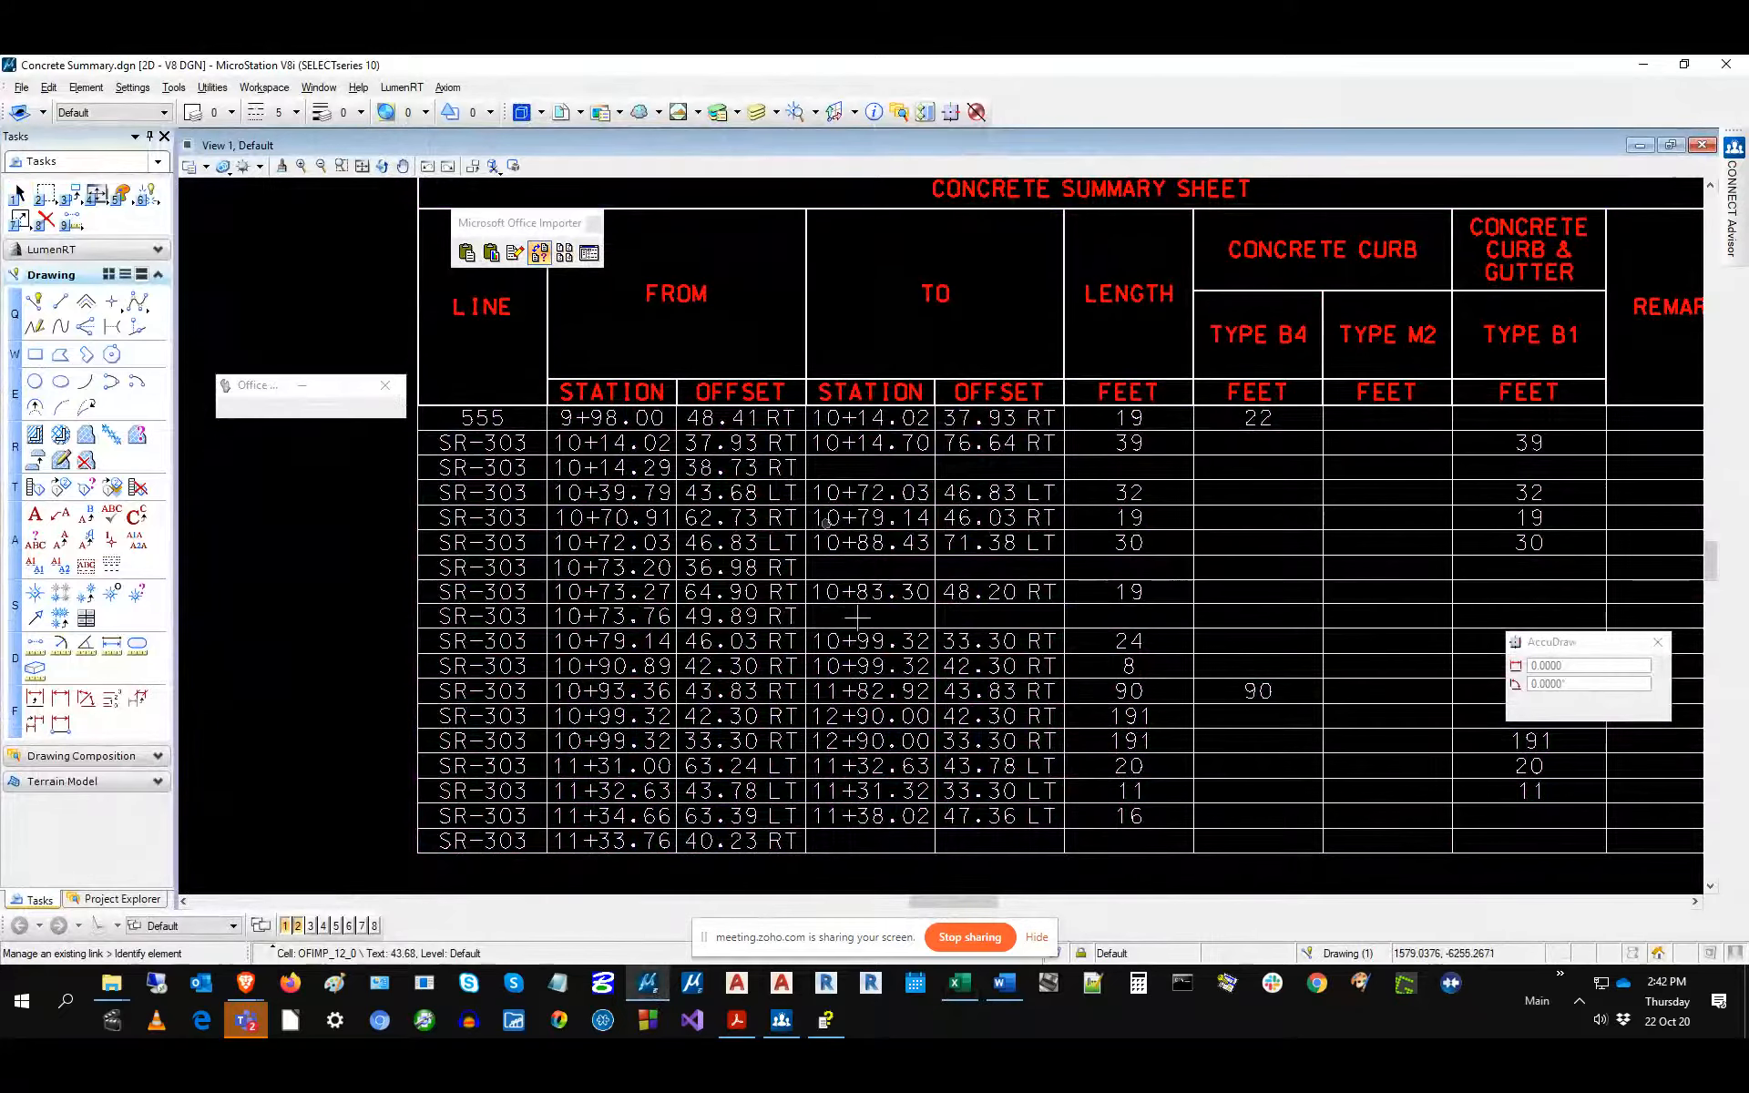
click(961, 710)
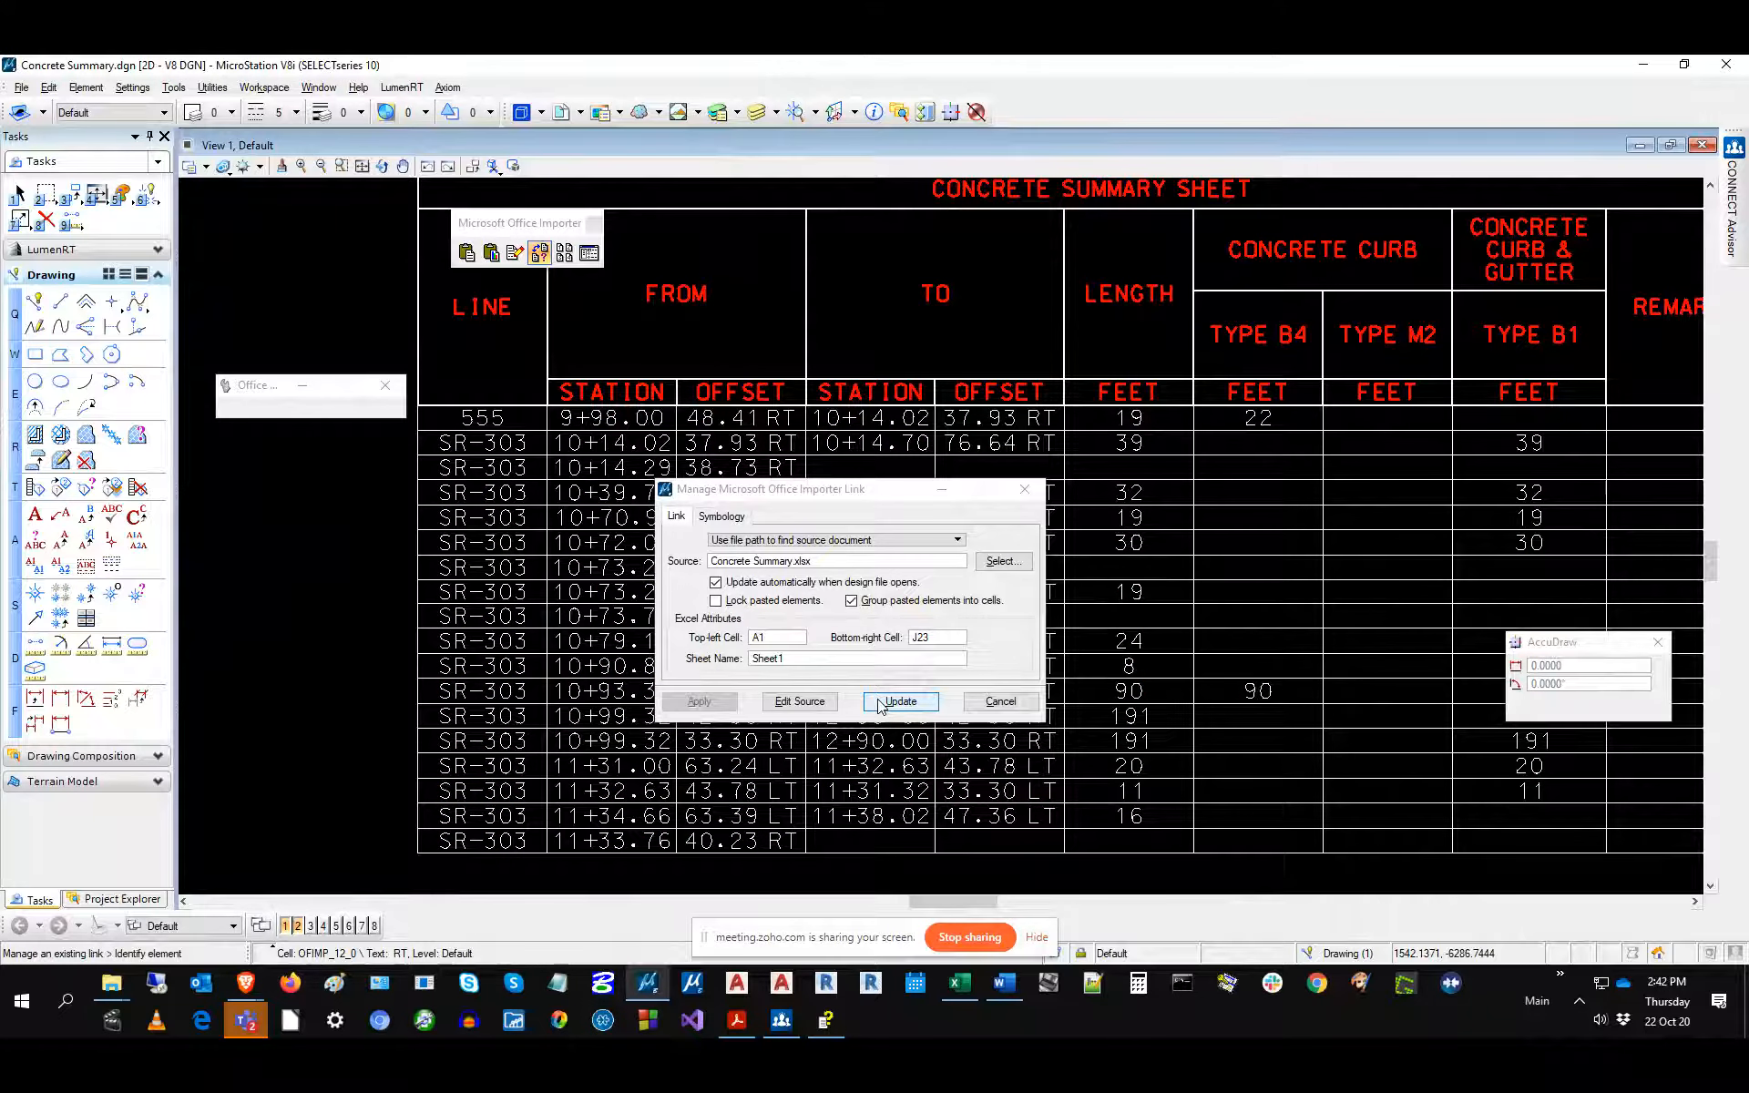
click(880, 701)
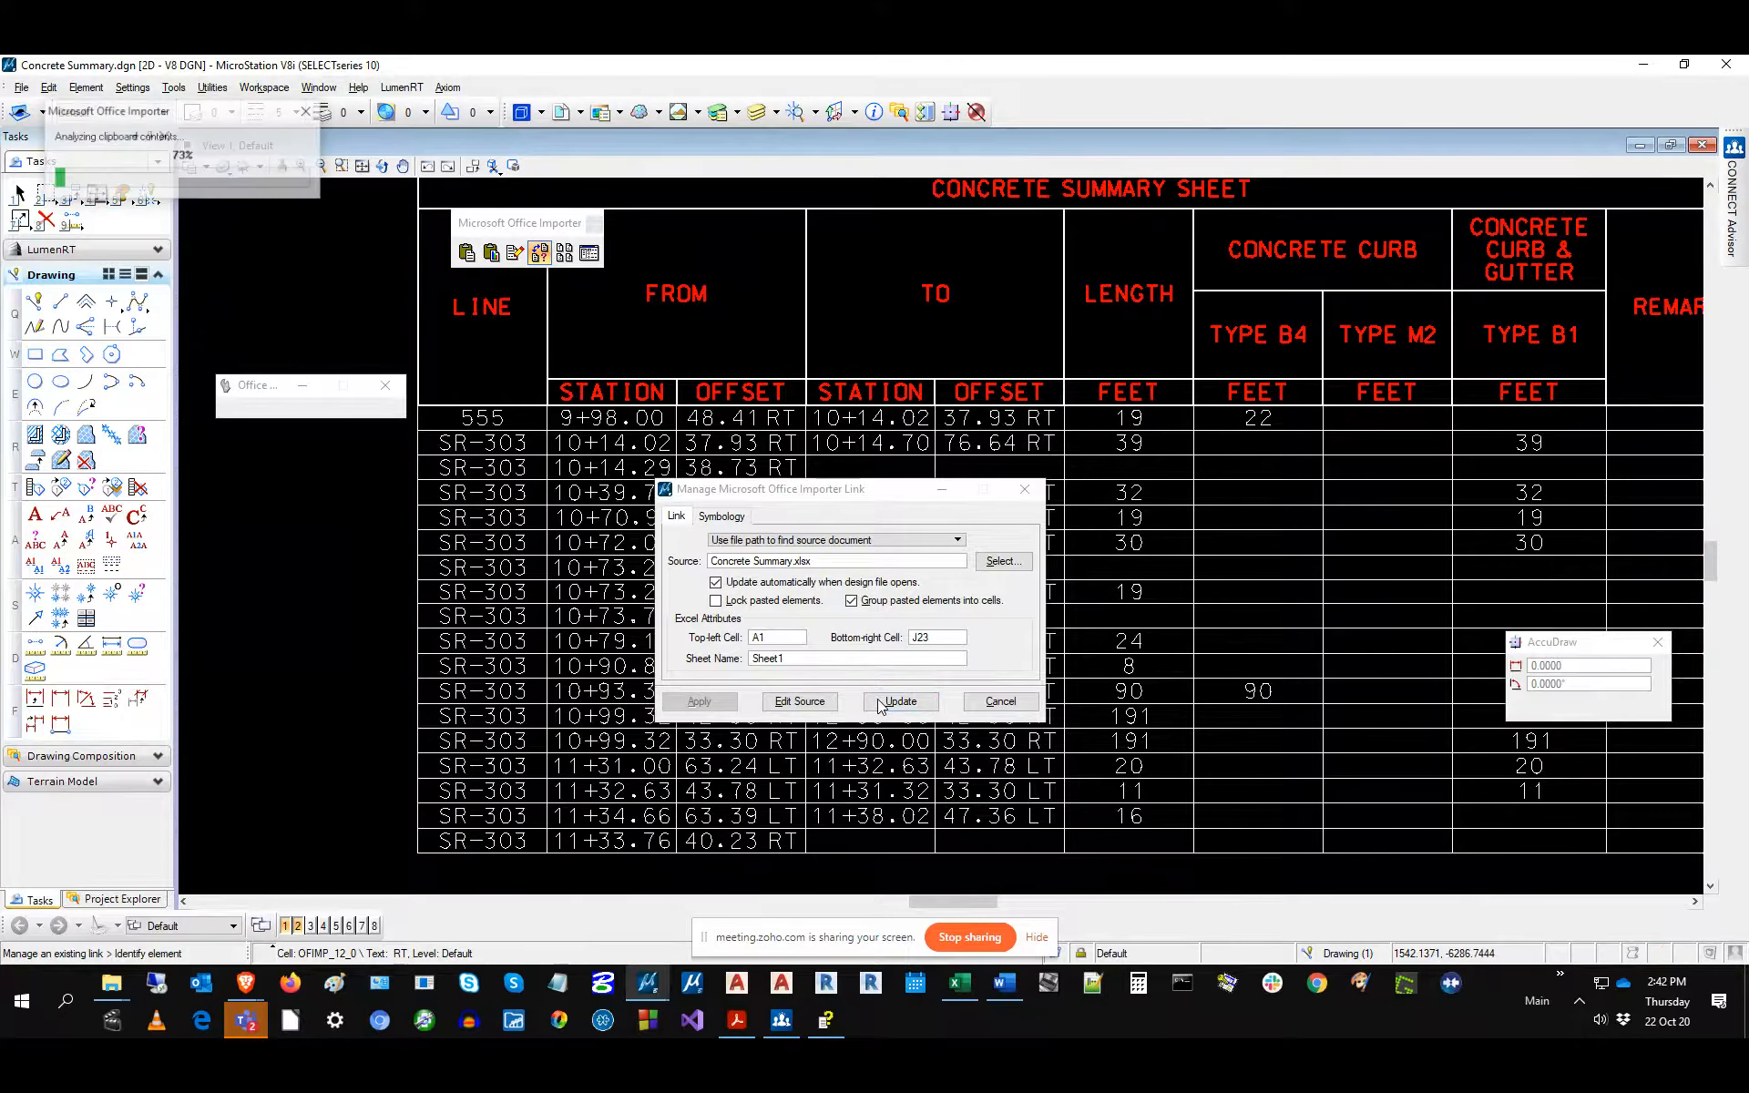
drag(854, 490, 976, 675)
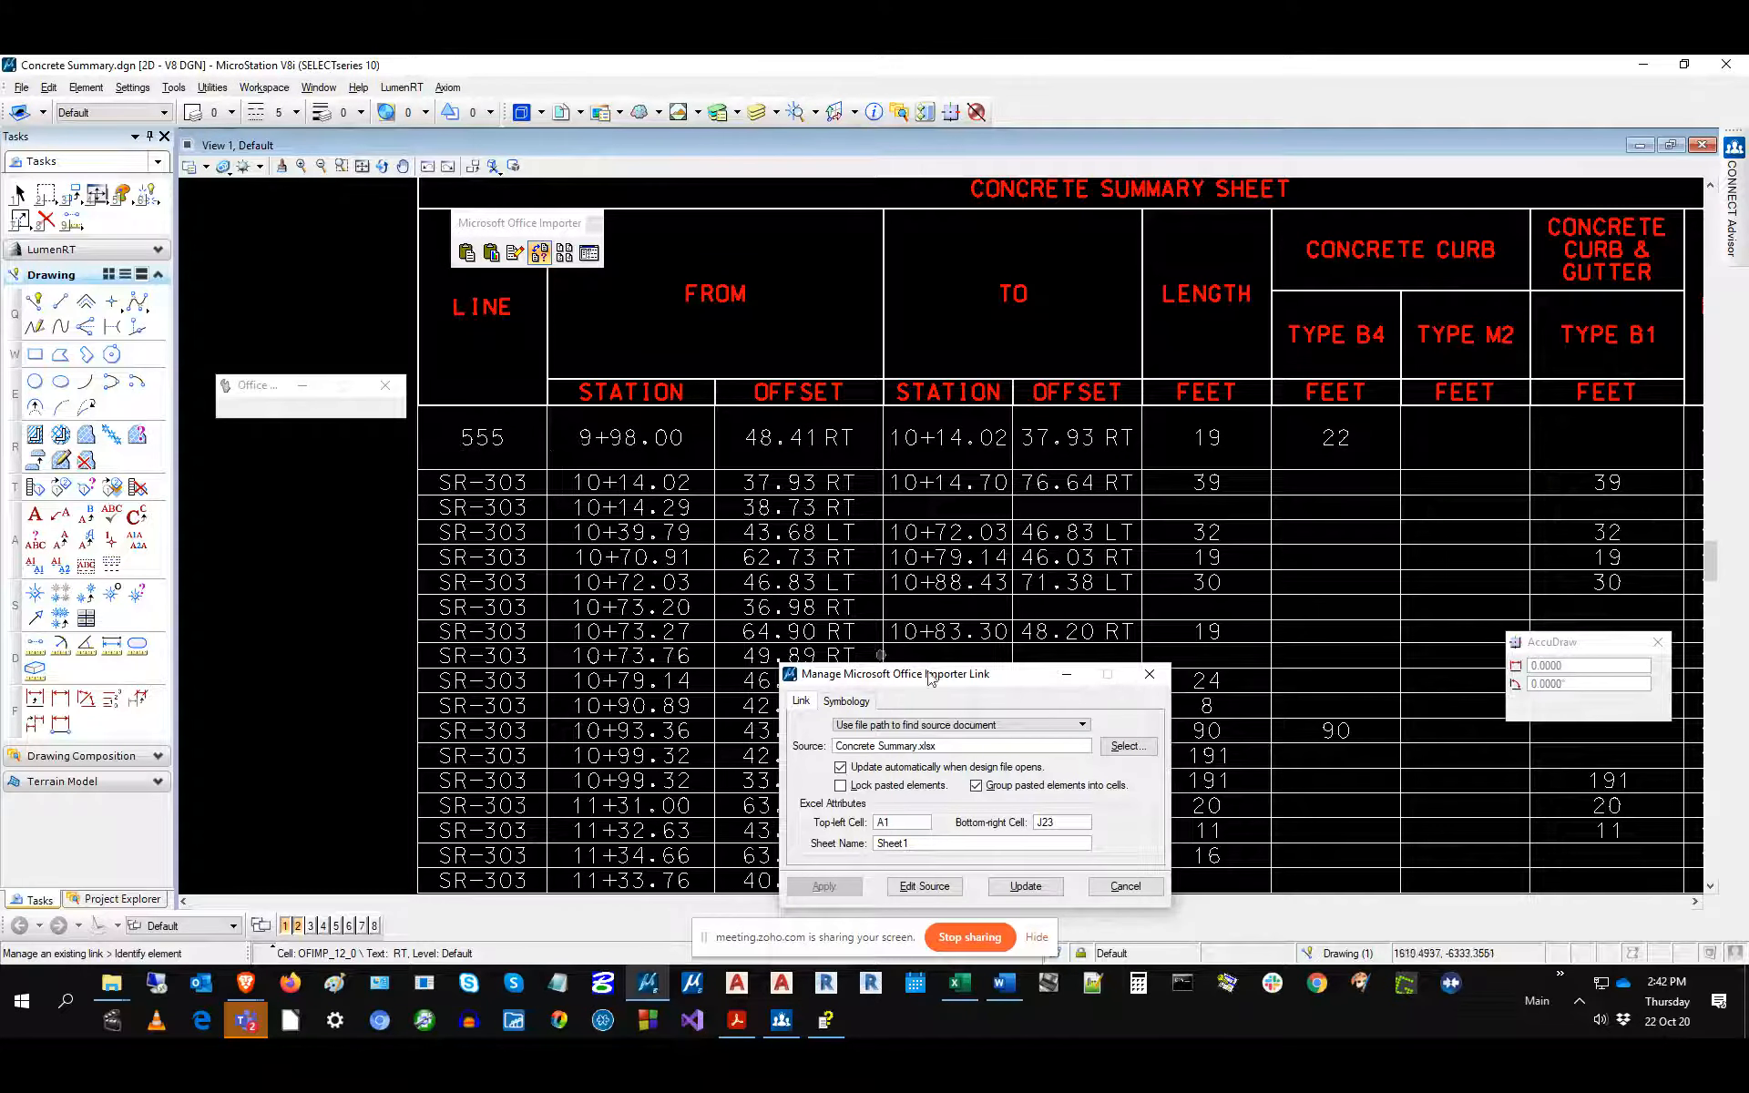
drag(1007, 673, 986, 591)
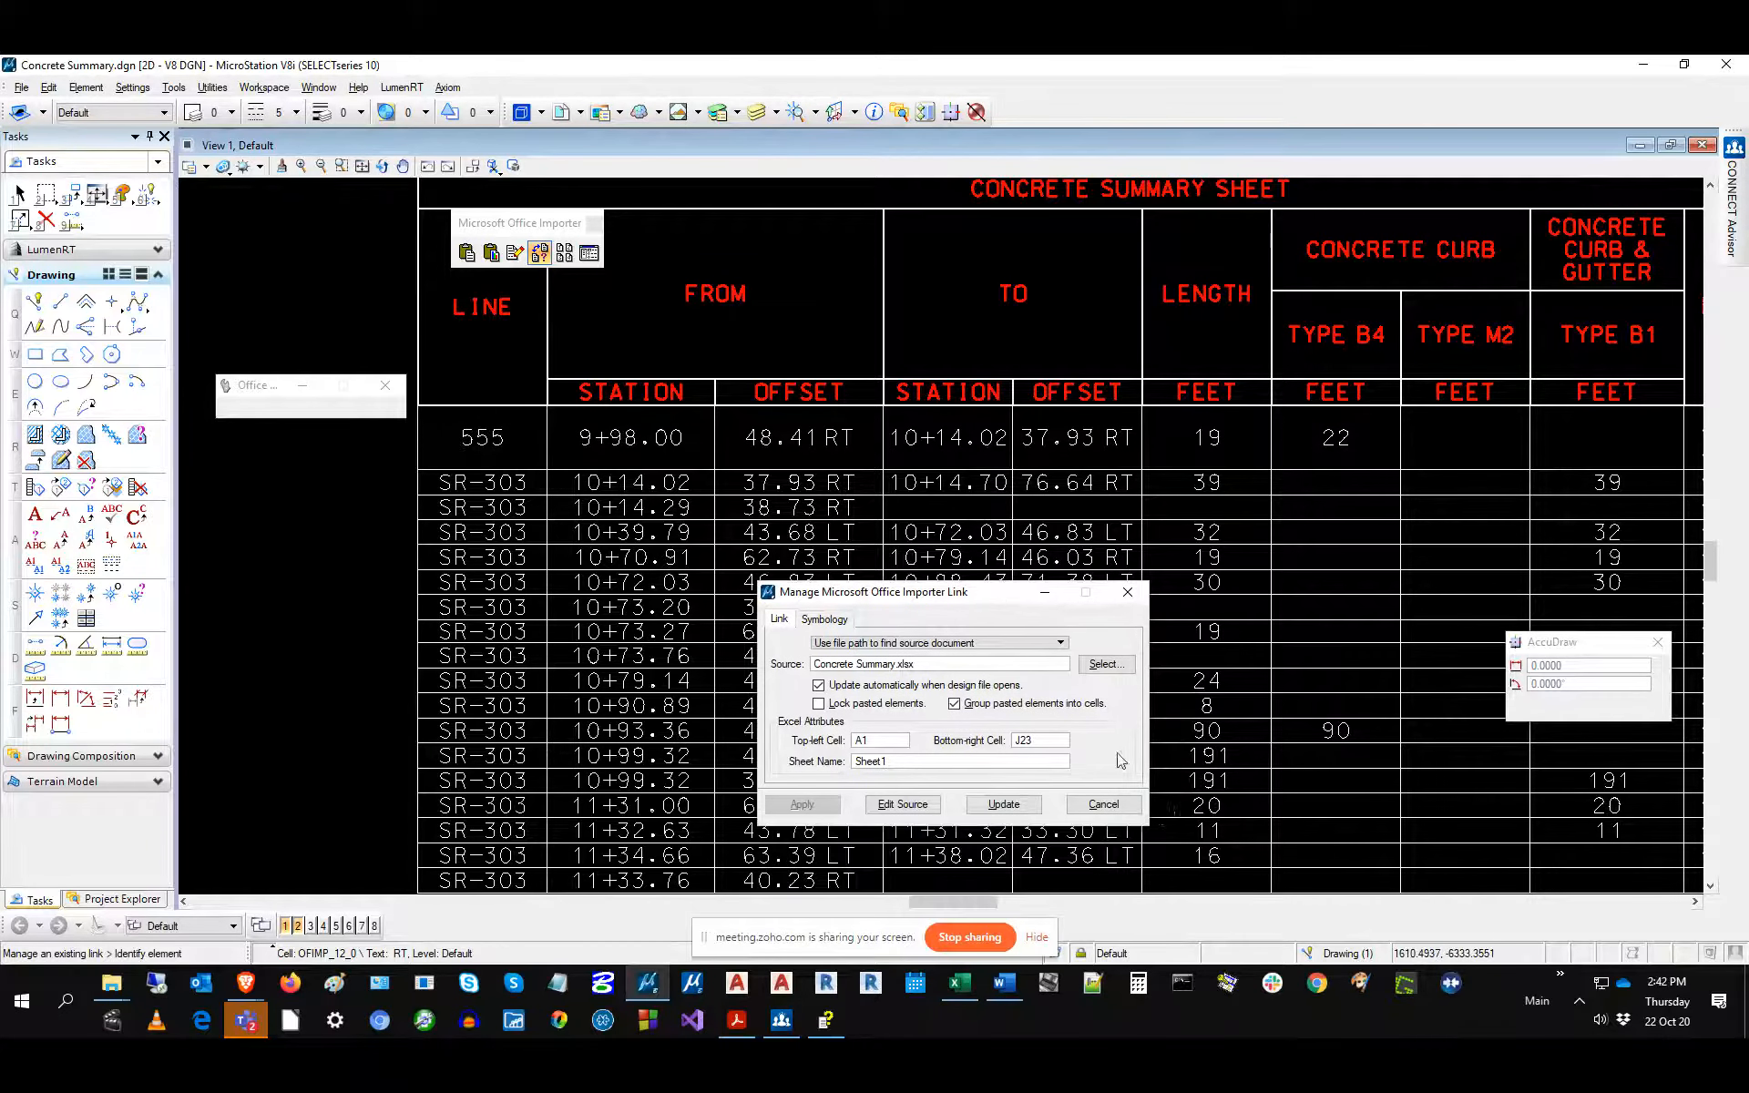
click(1108, 807)
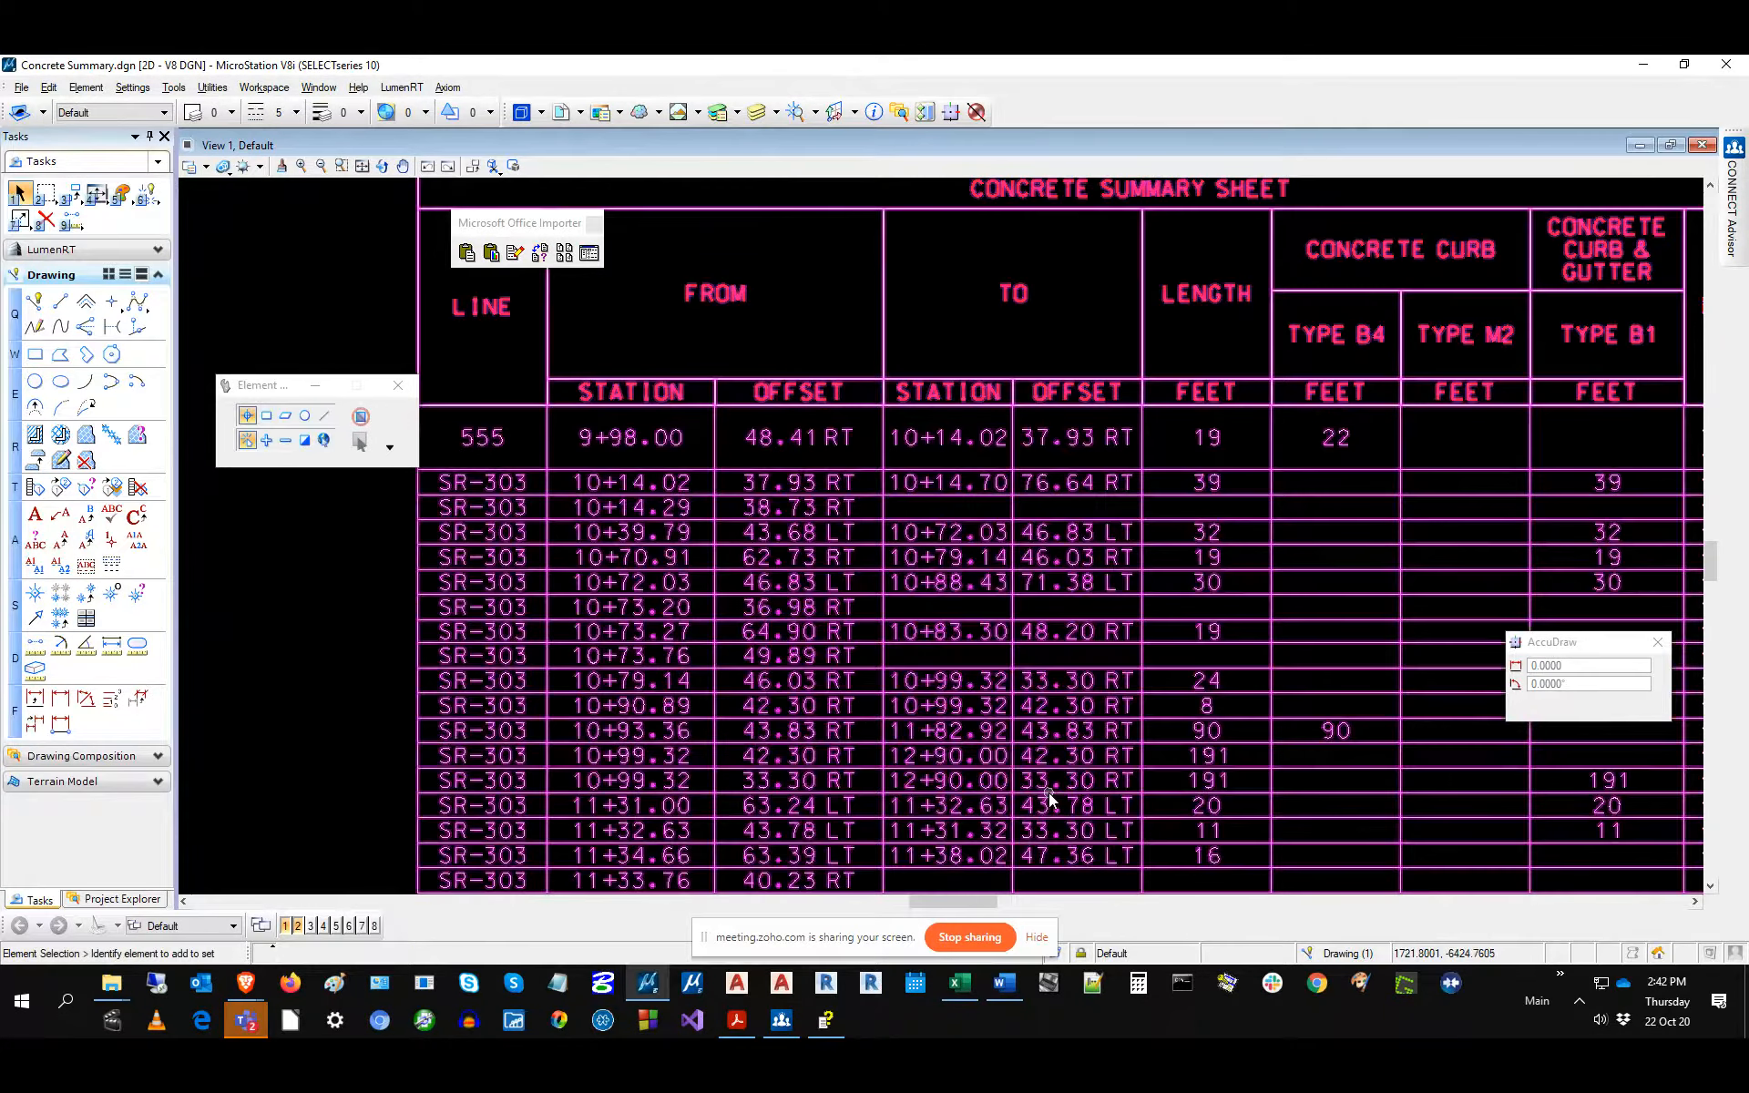
Undo the table's link update, and switch to Excel to undo the row height and column width changes.
click(49, 87)
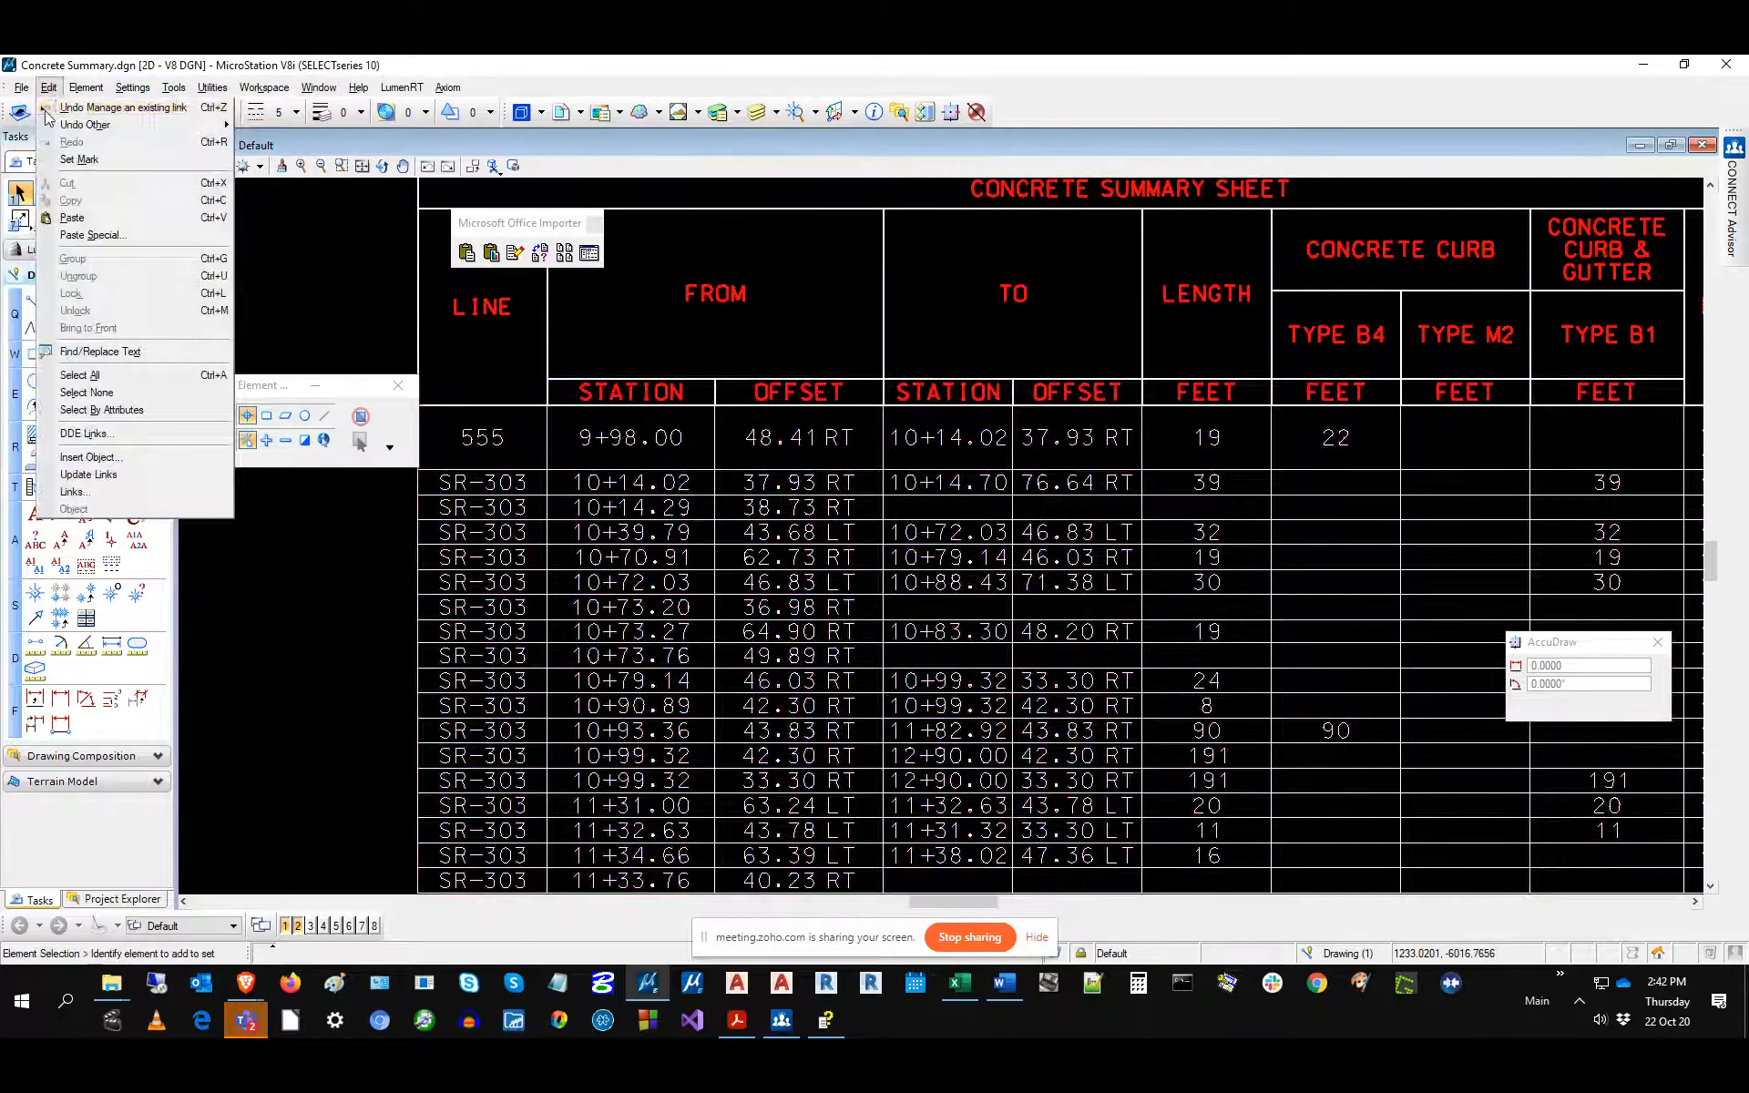
click(110, 105)
click(955, 982)
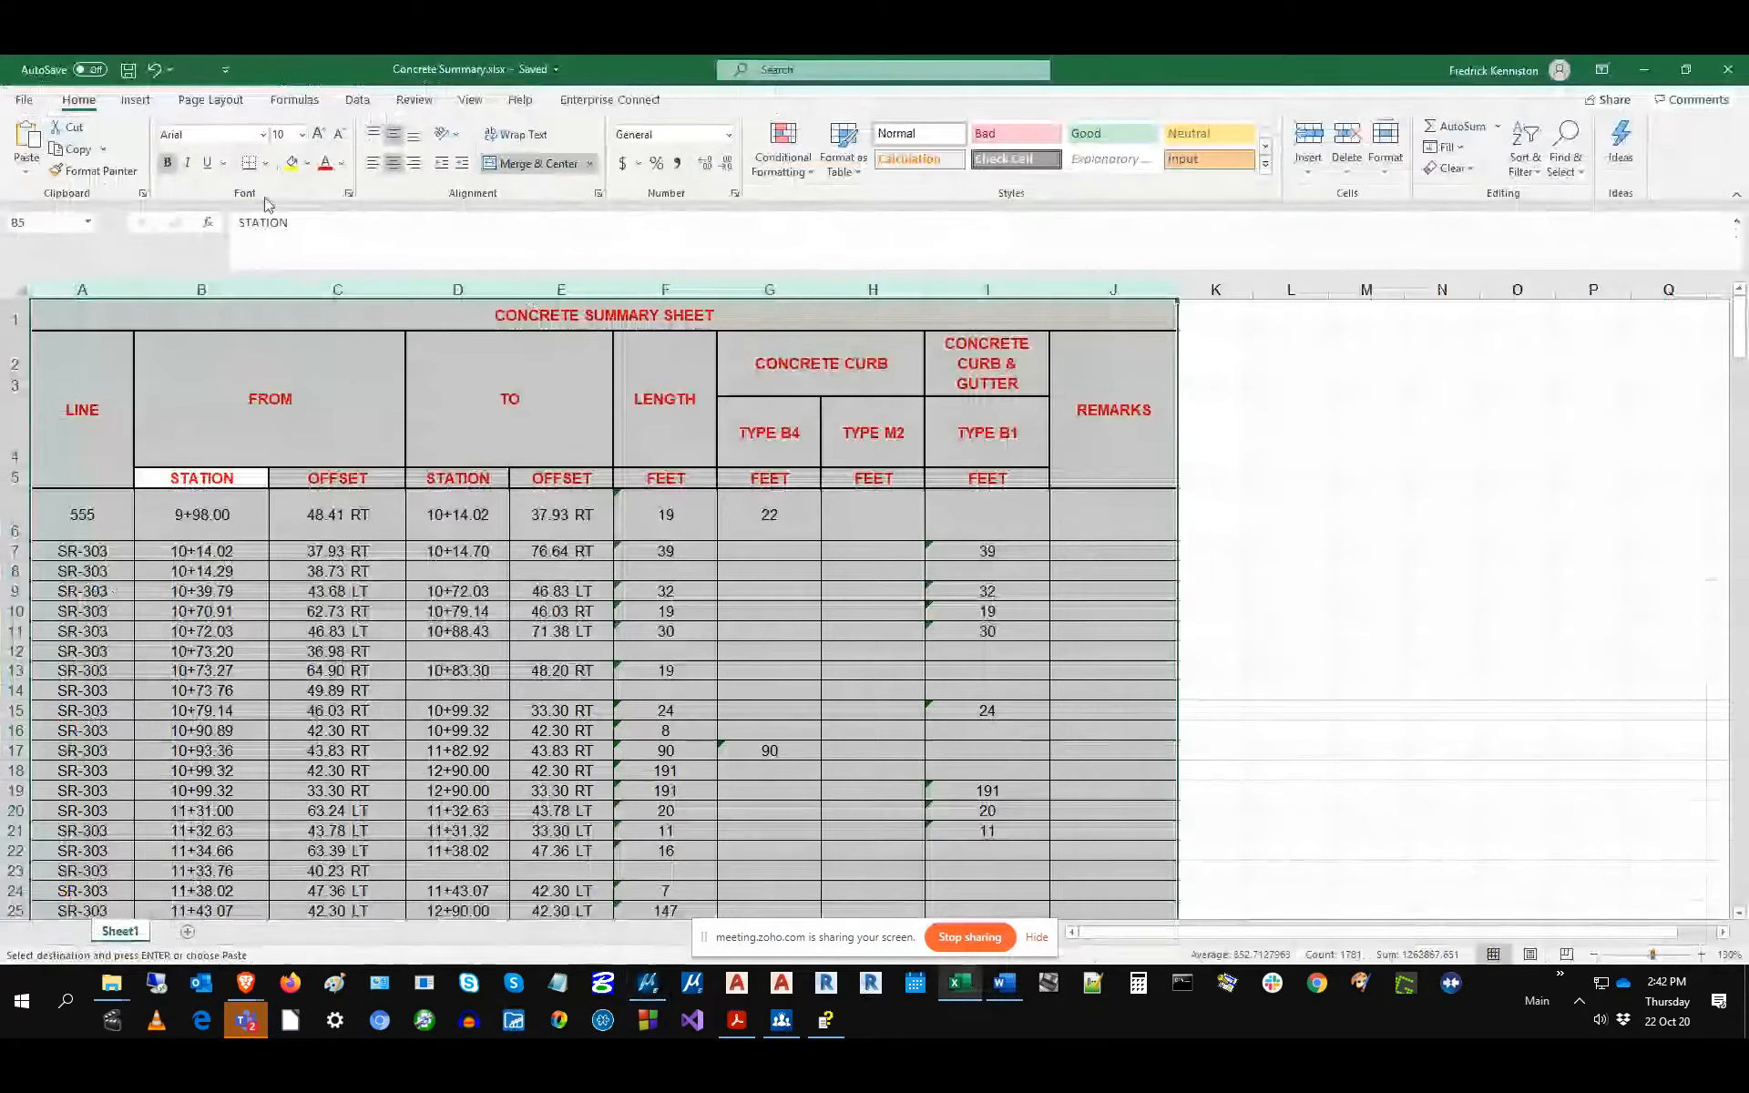
click(153, 71)
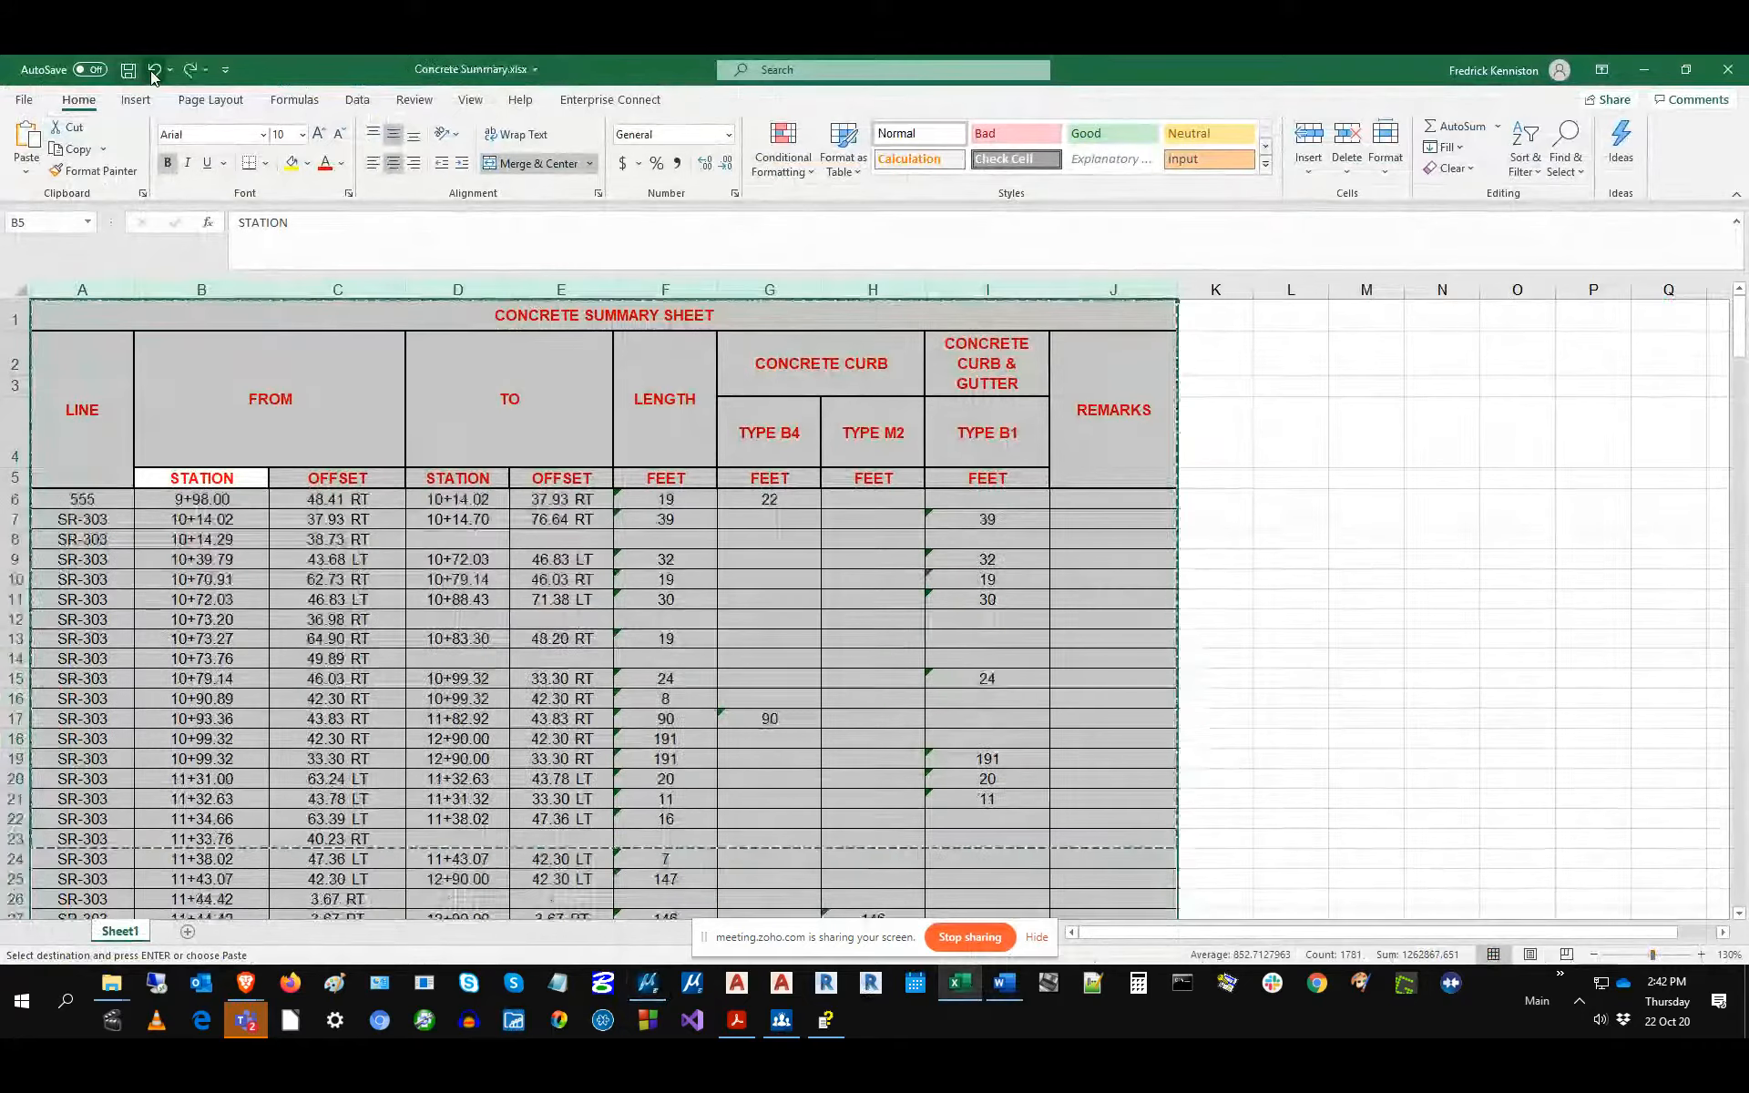
click(153, 71)
click(153, 71)
click(153, 71)
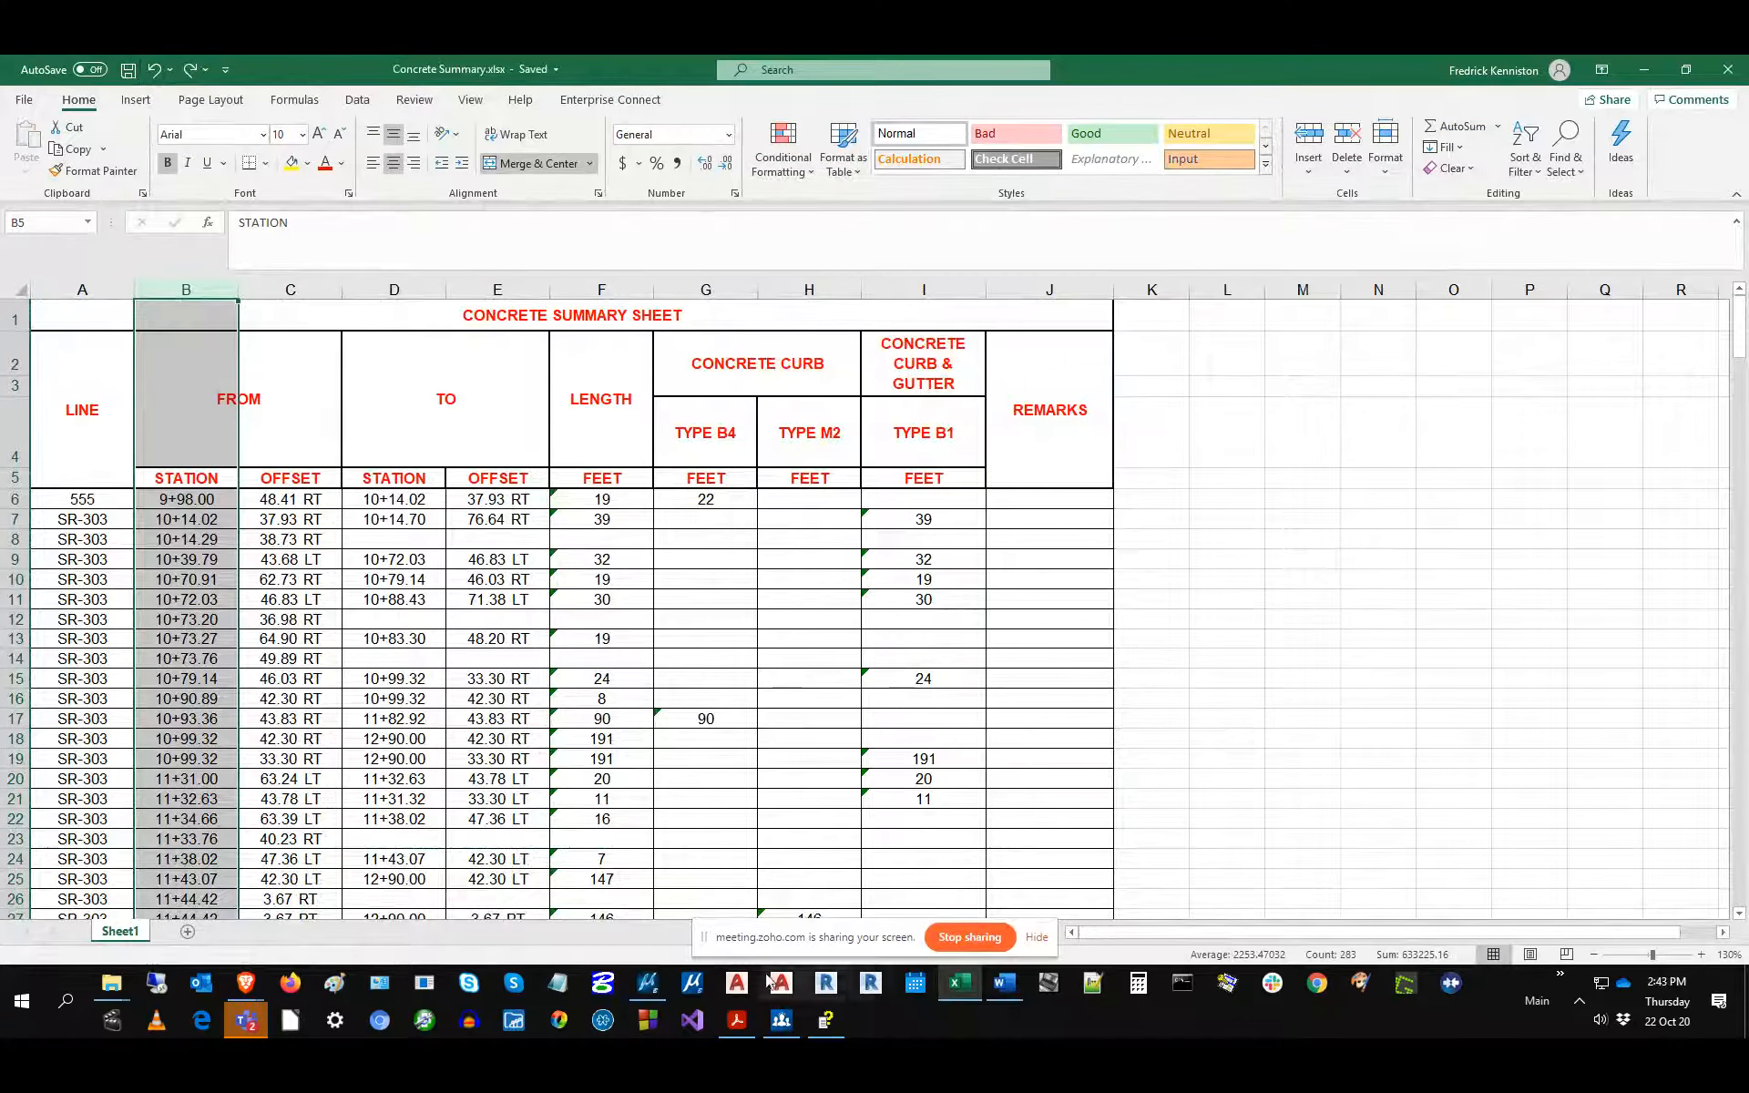
Switch to MicroStation and open the Microsoft Office Importer scale settings with the Unnamed Scale entry selected.
click(645, 983)
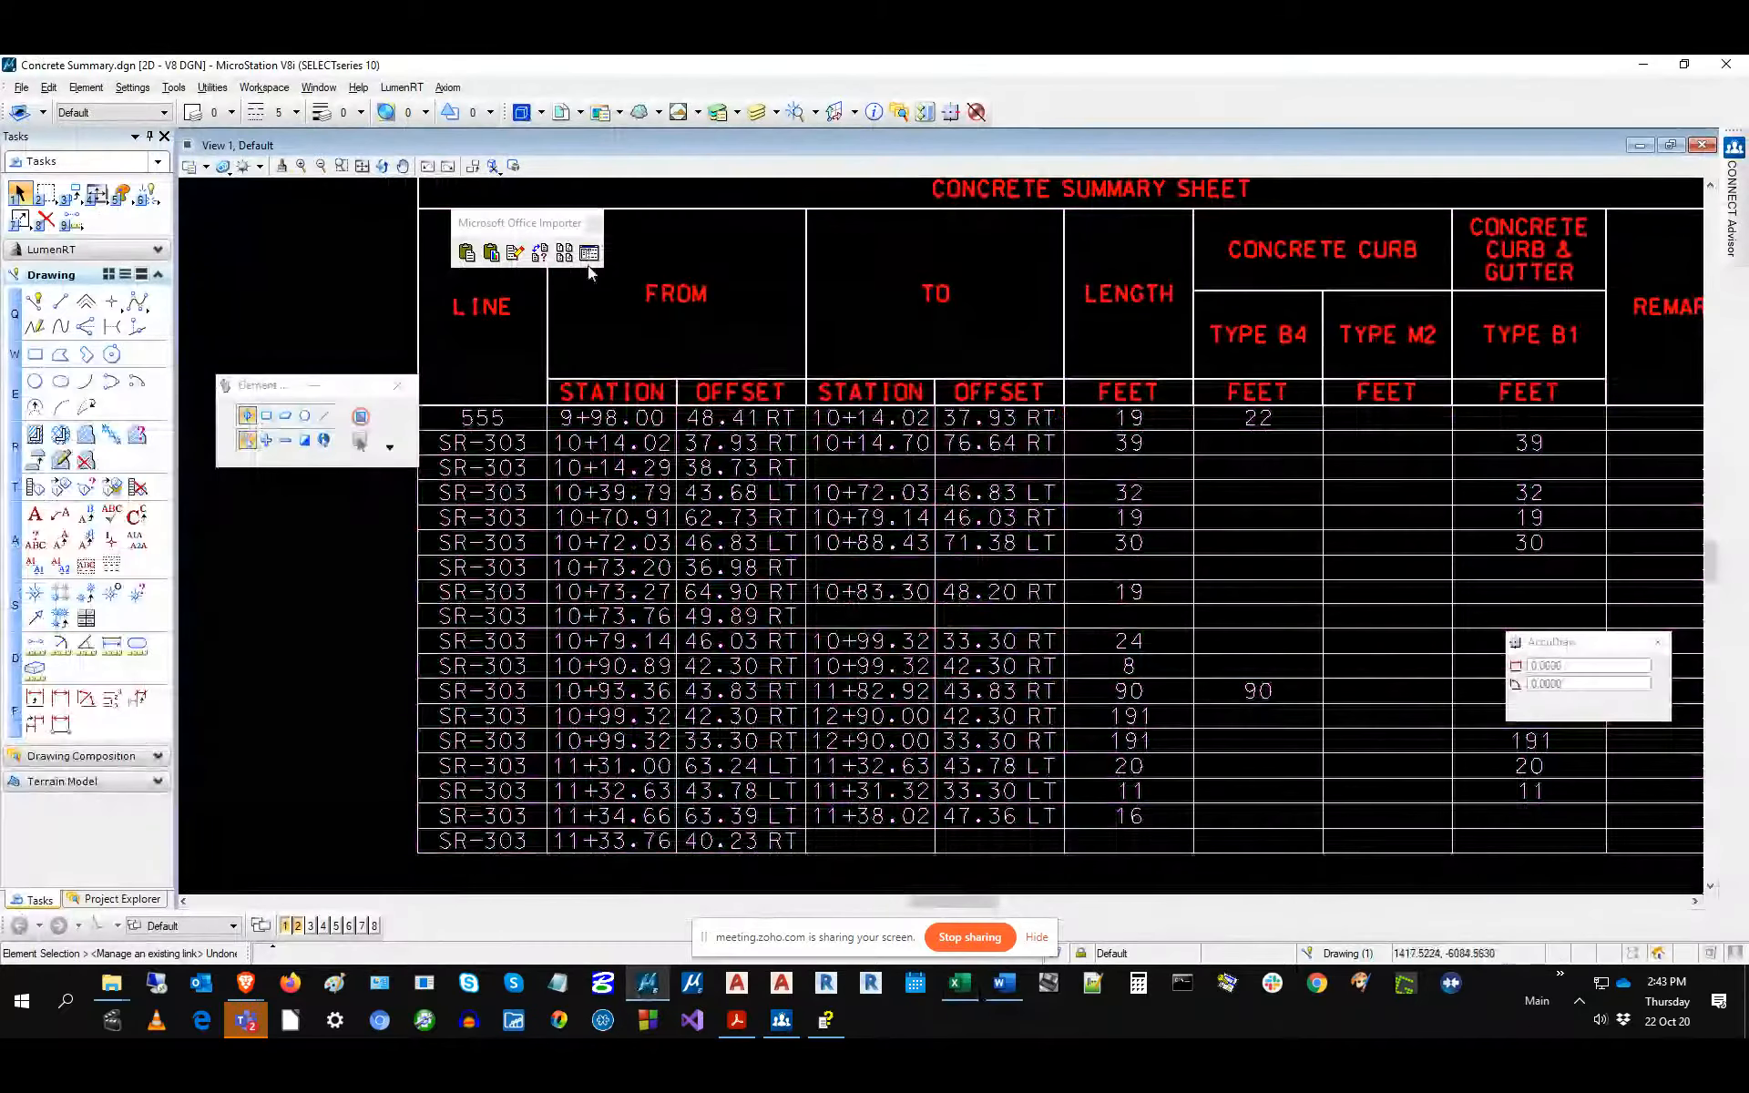
click(589, 256)
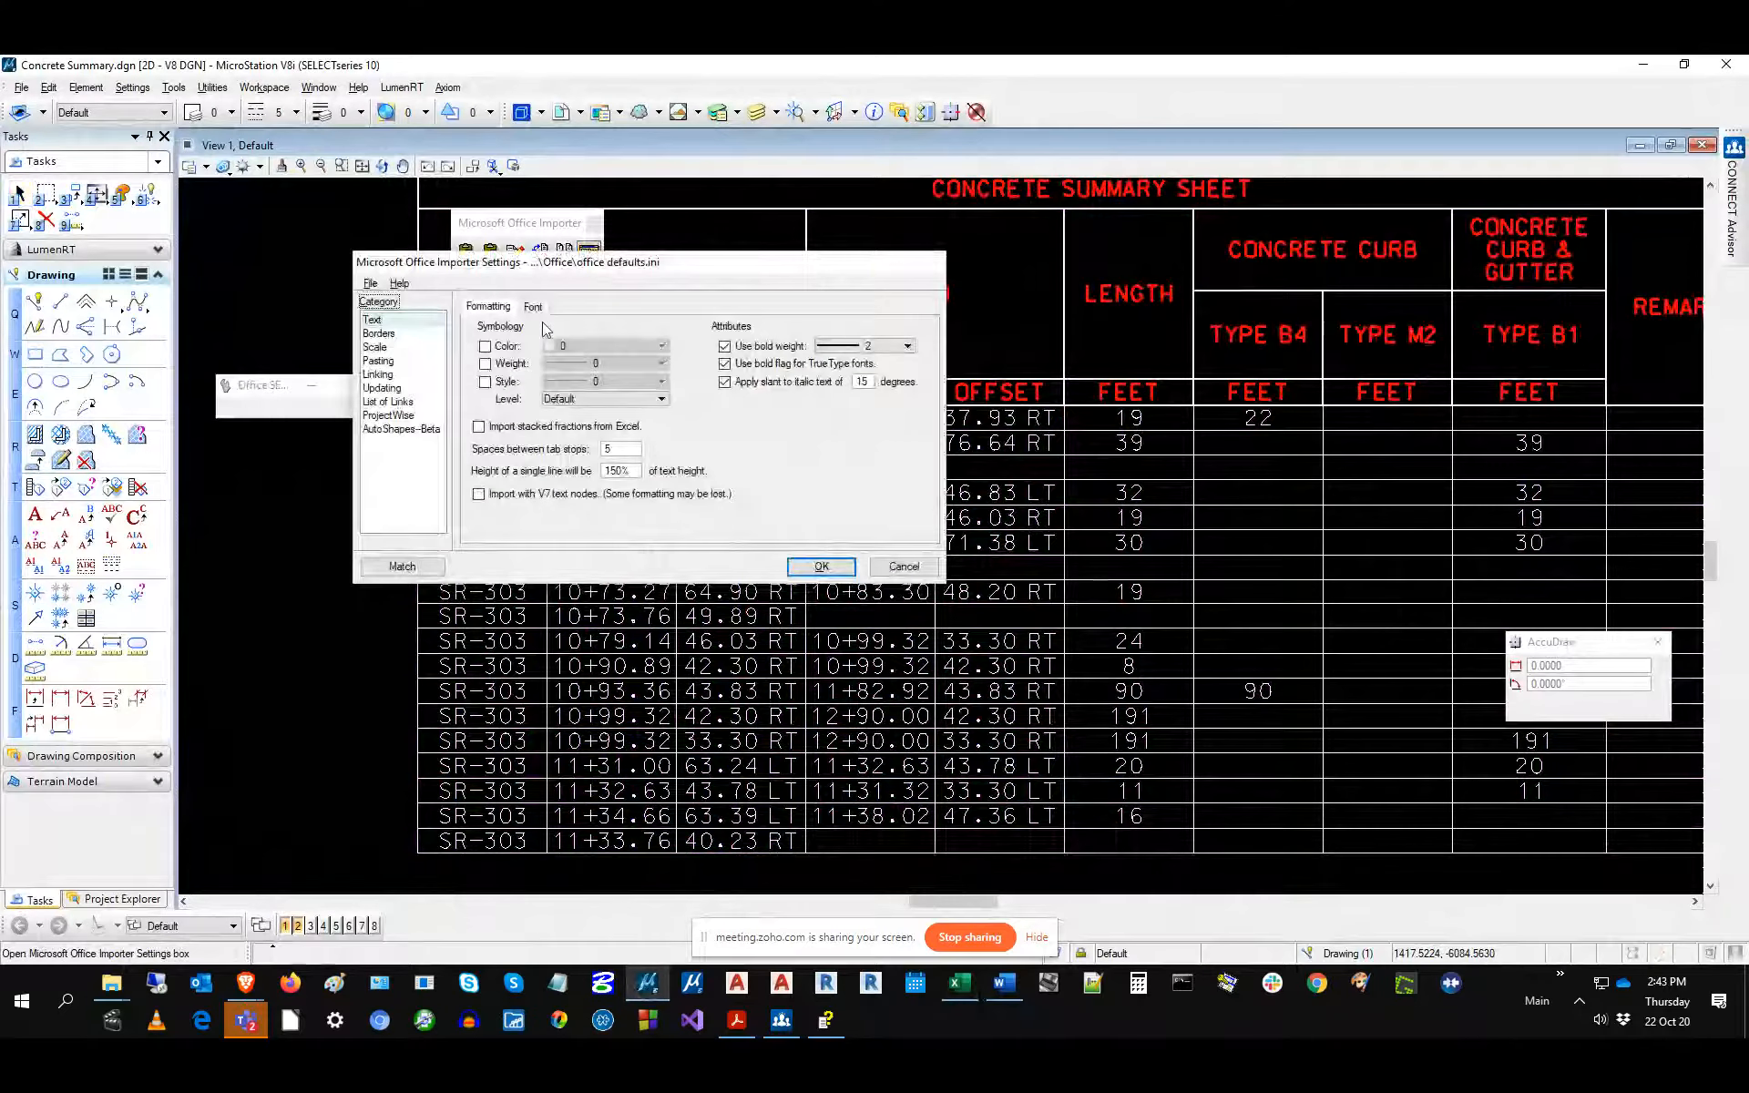
click(374, 348)
double_click(587, 422)
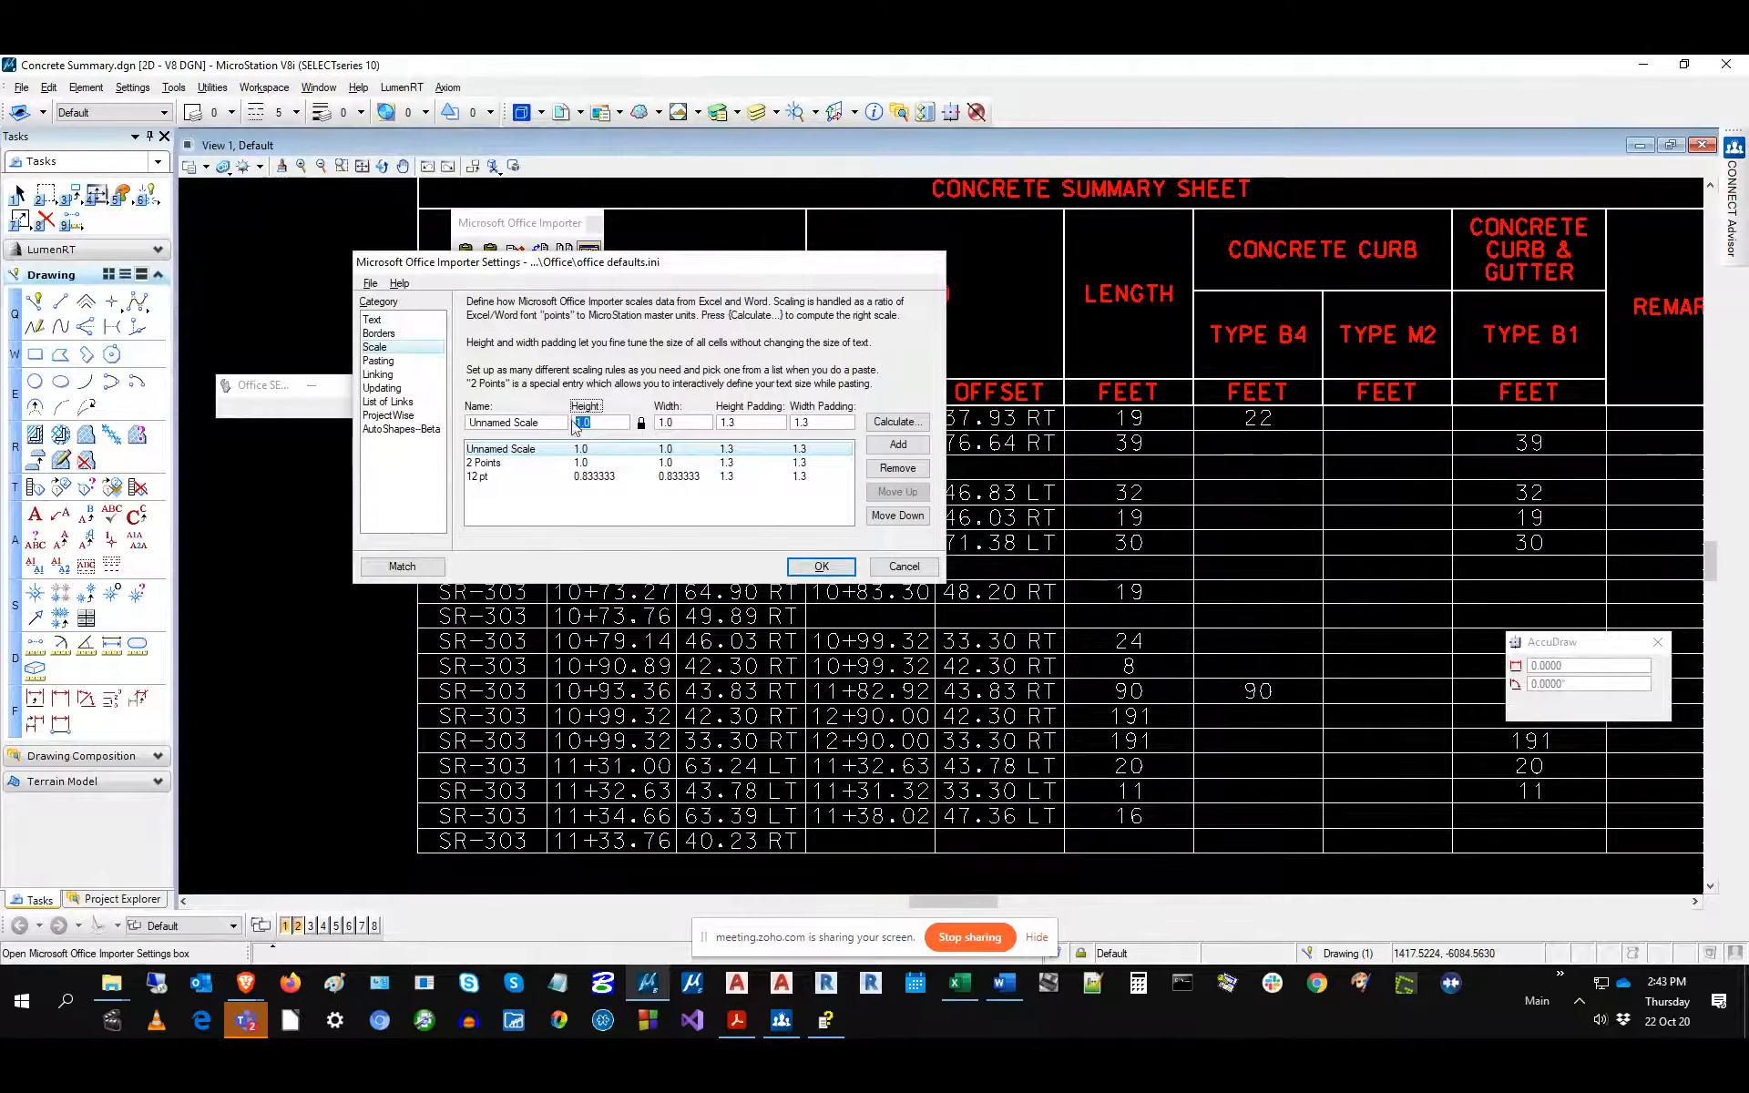
click(624, 461)
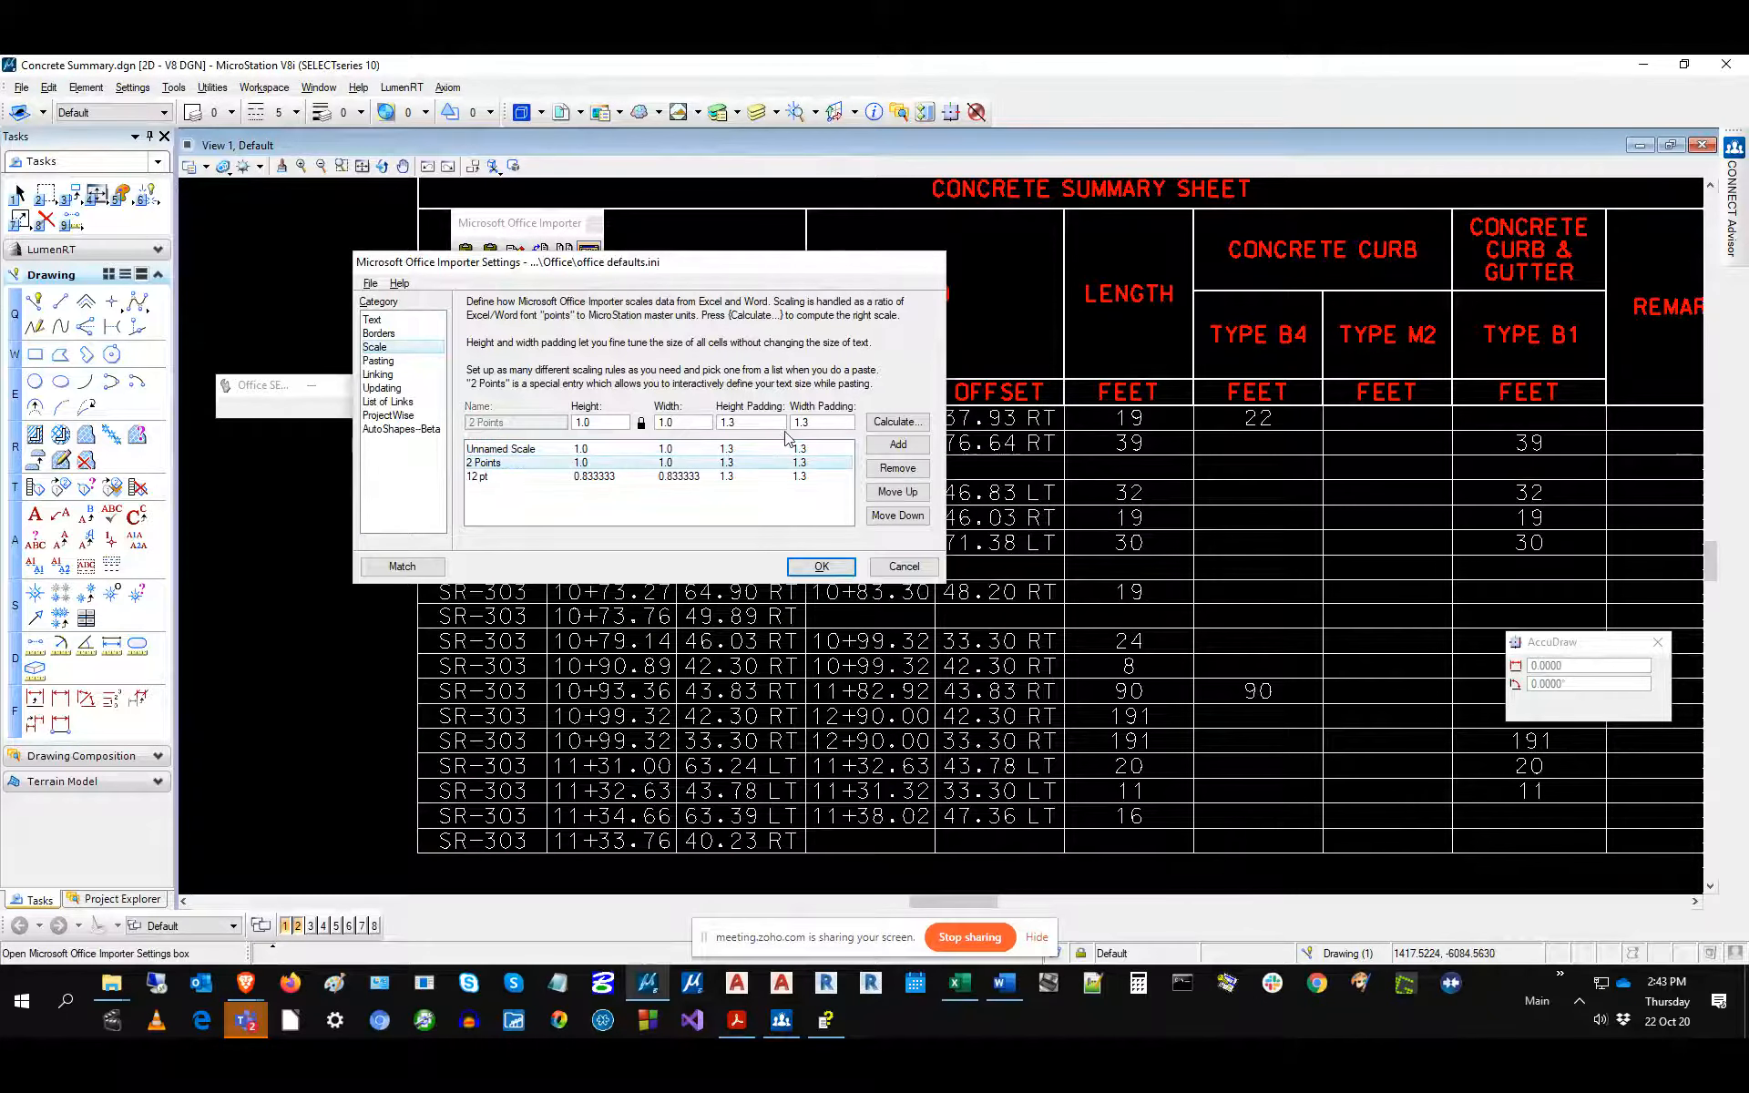
click(719, 449)
click(743, 424)
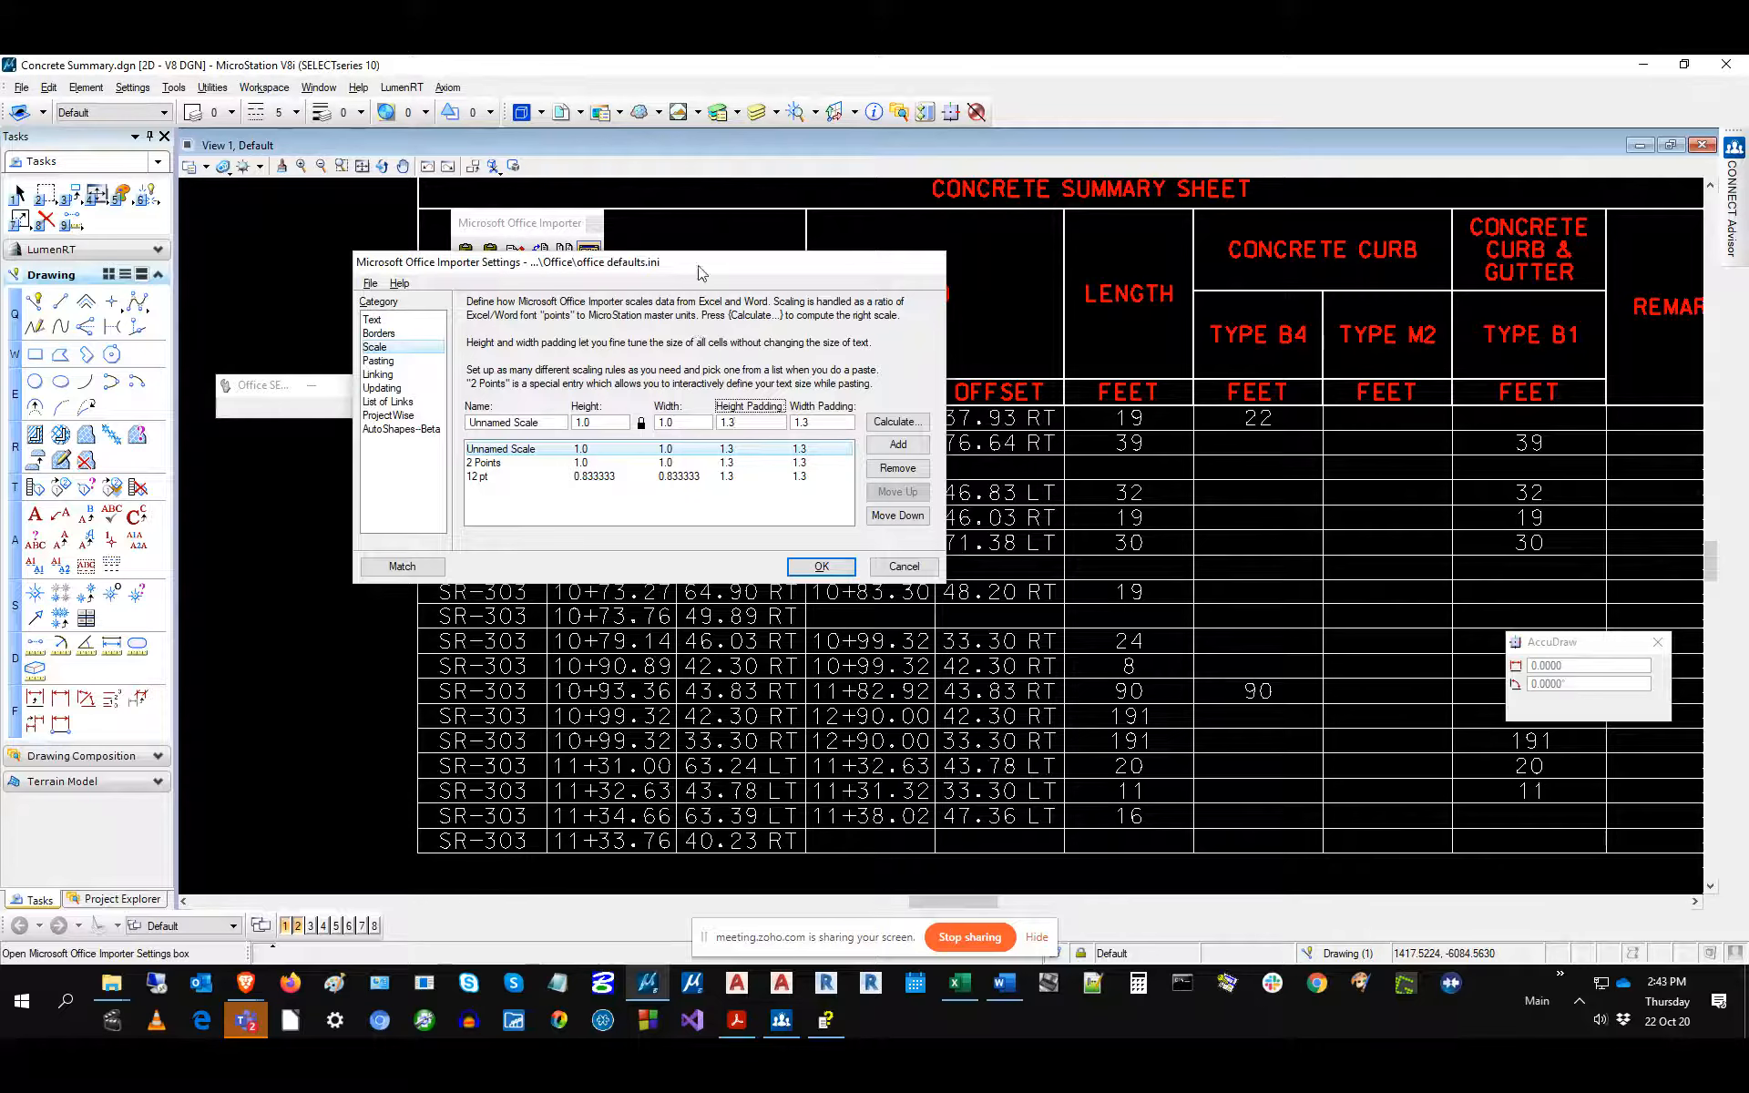
Set the Unnamed Scale's height padding to 3.0 and its width padding to 1.5.
drag(702, 273, 1109, 405)
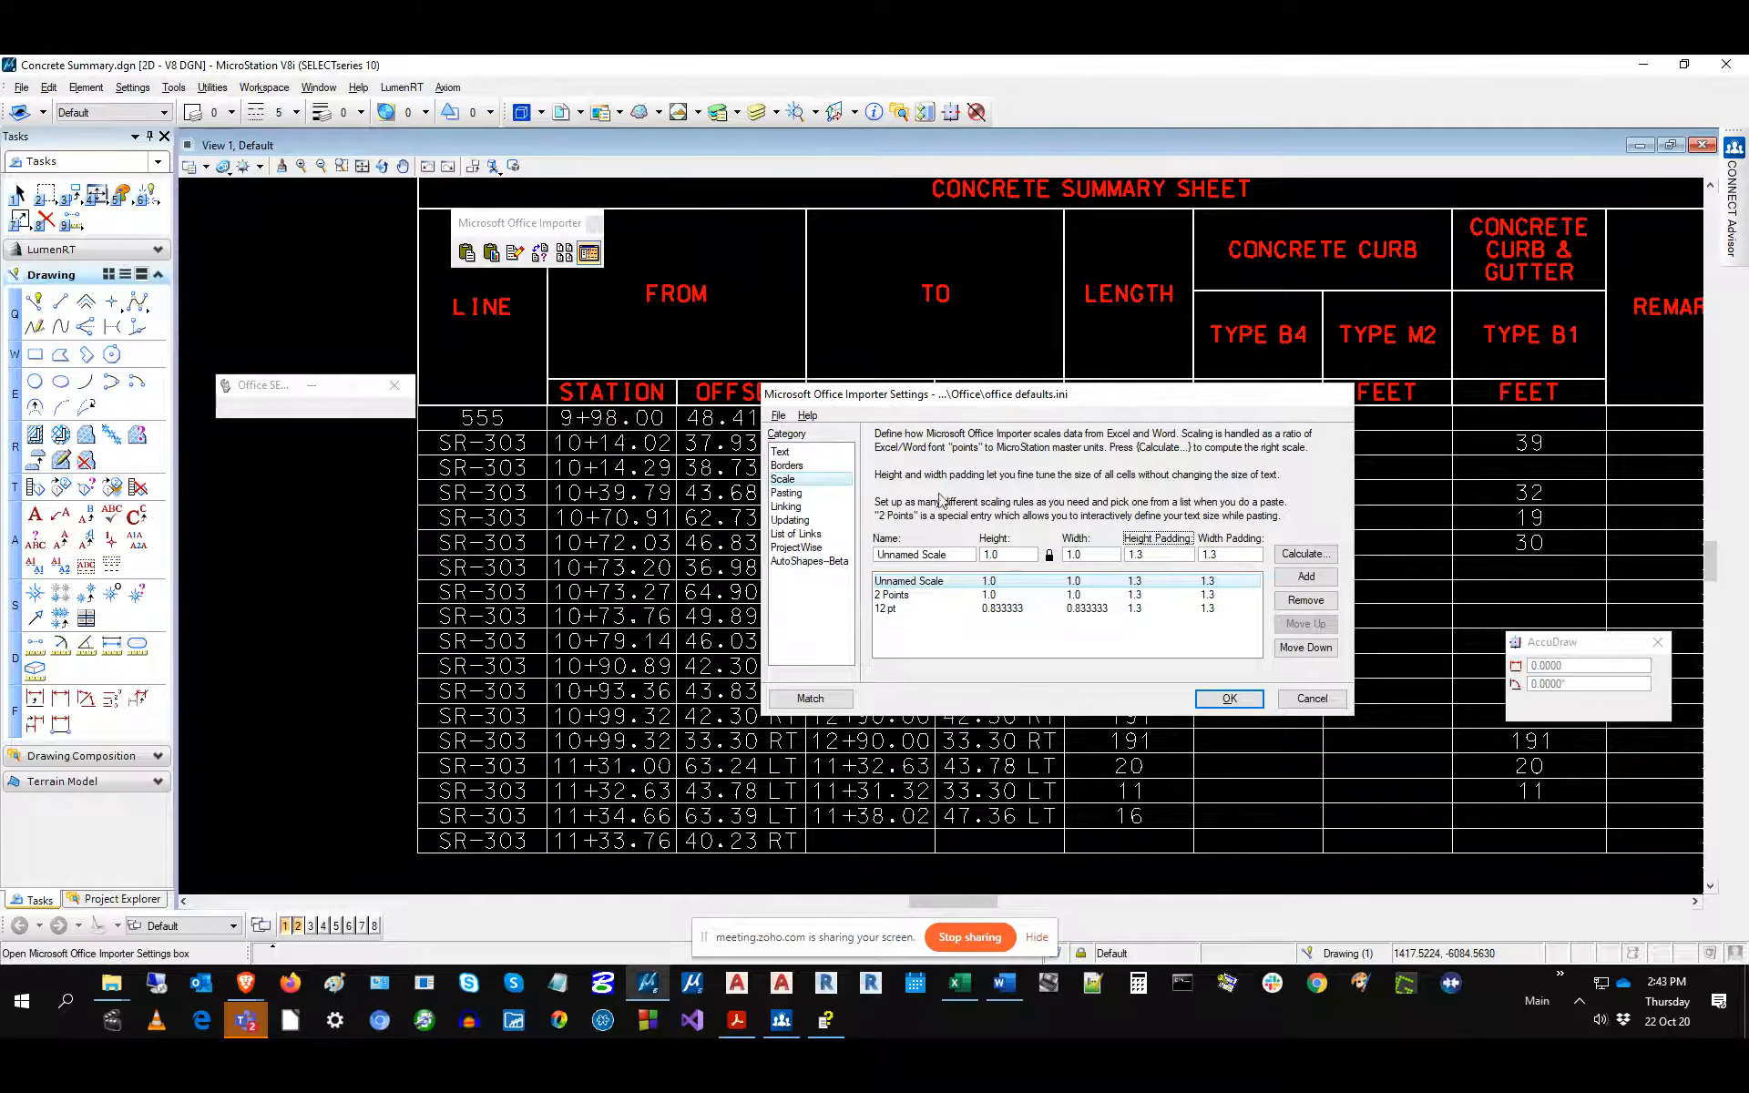
drag(1154, 400, 811, 474)
click(812, 626)
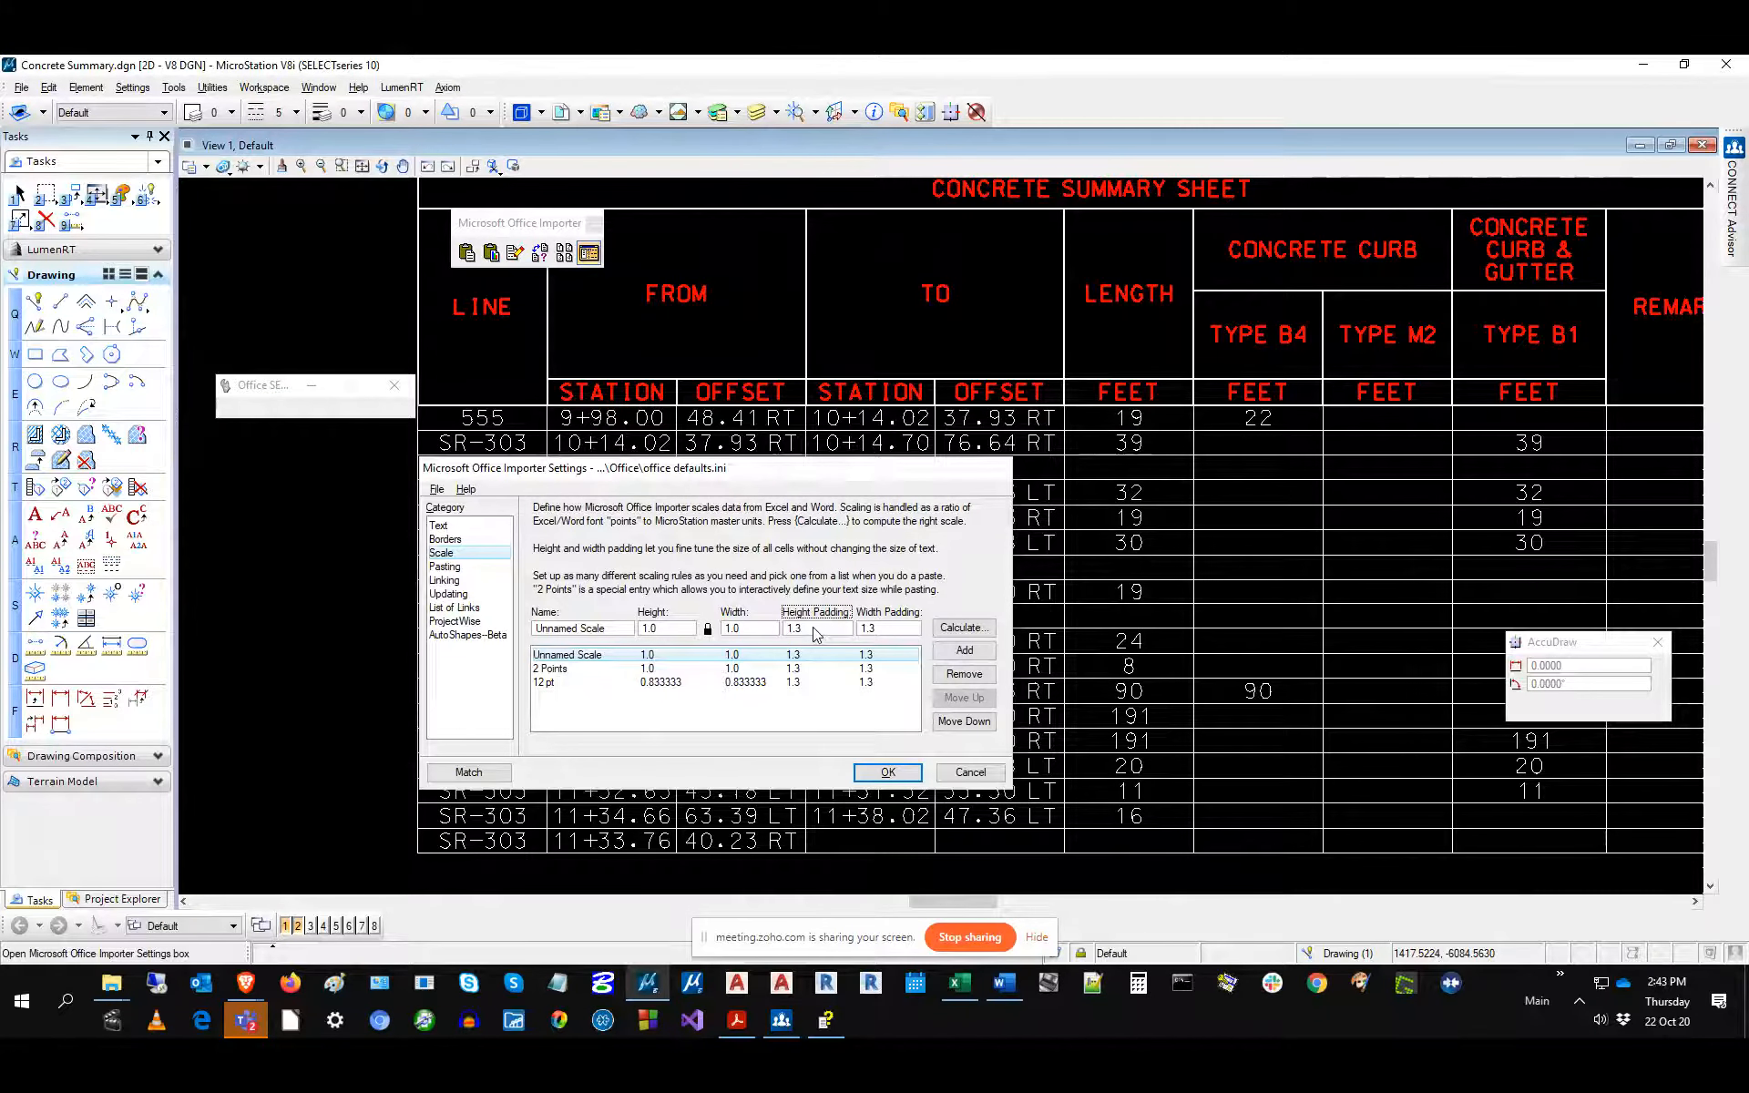
drag(816, 635, 719, 631)
text(3.0)
key(Tab)
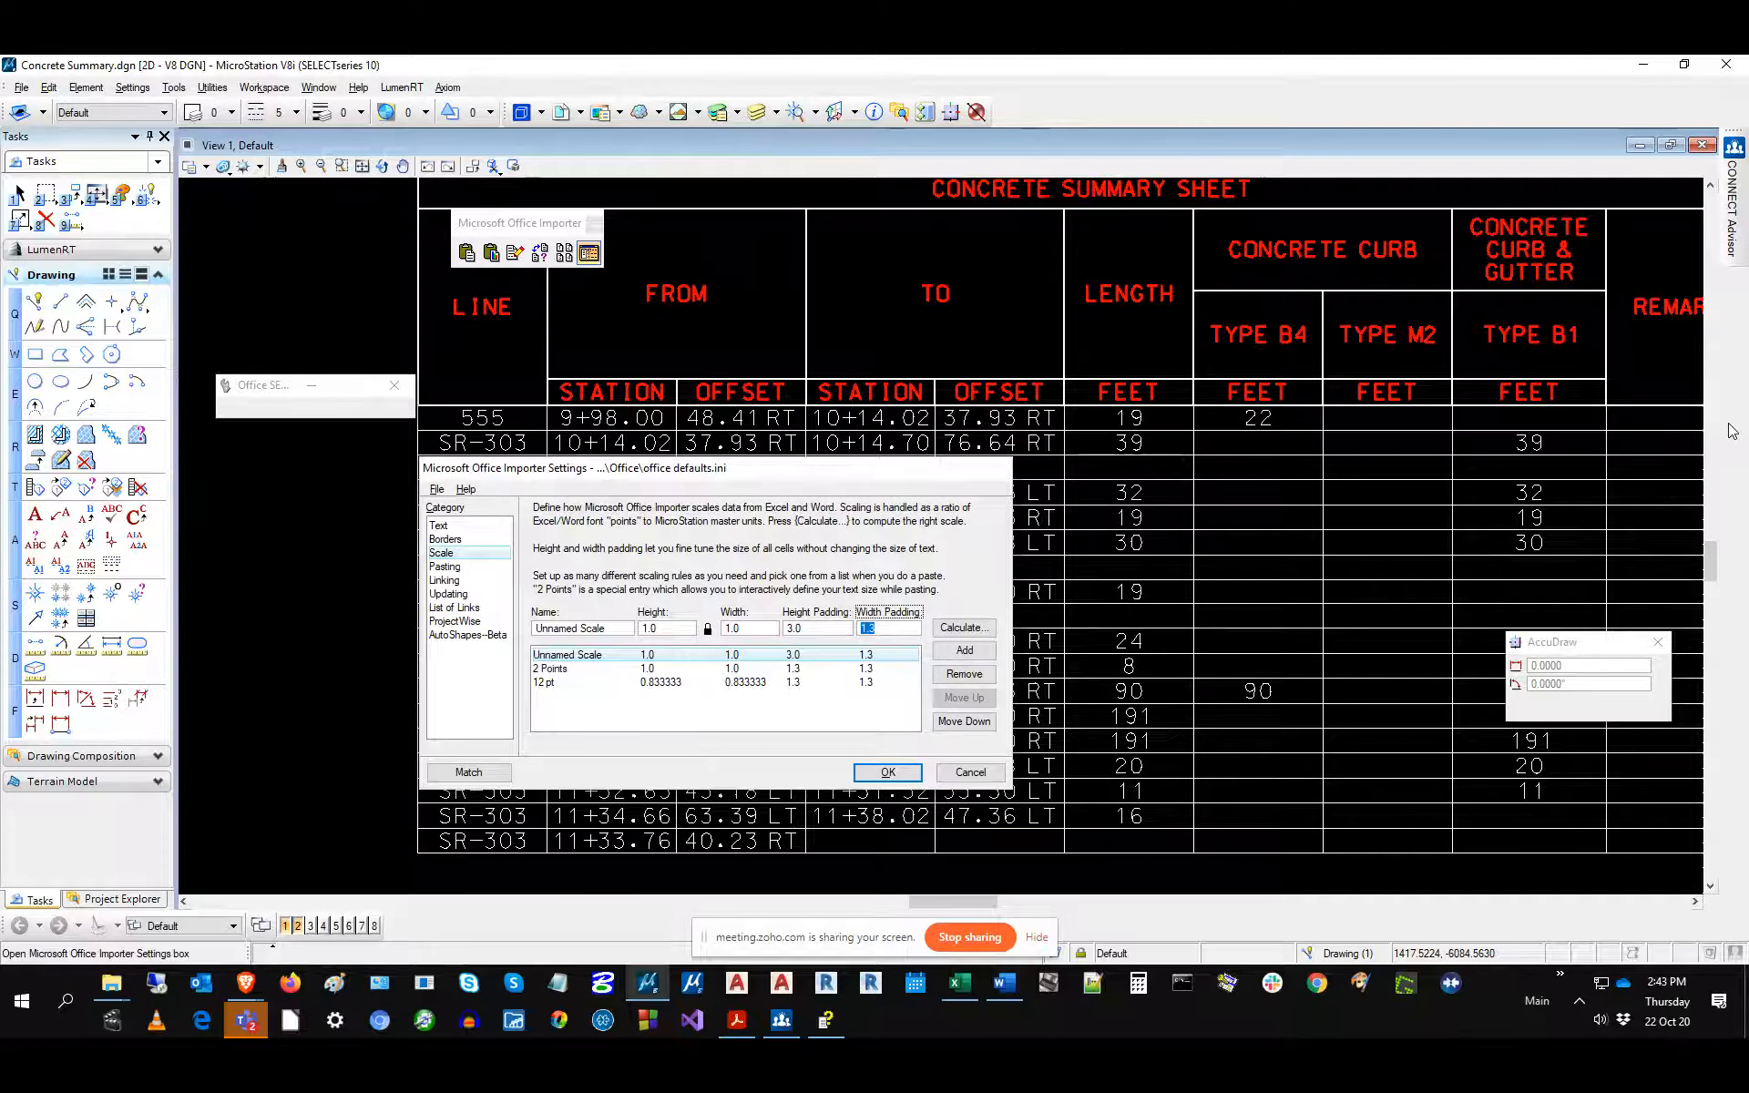
text(1.5)
Save the importer settings to the current settings file and accept the settings dialog.
click(437, 489)
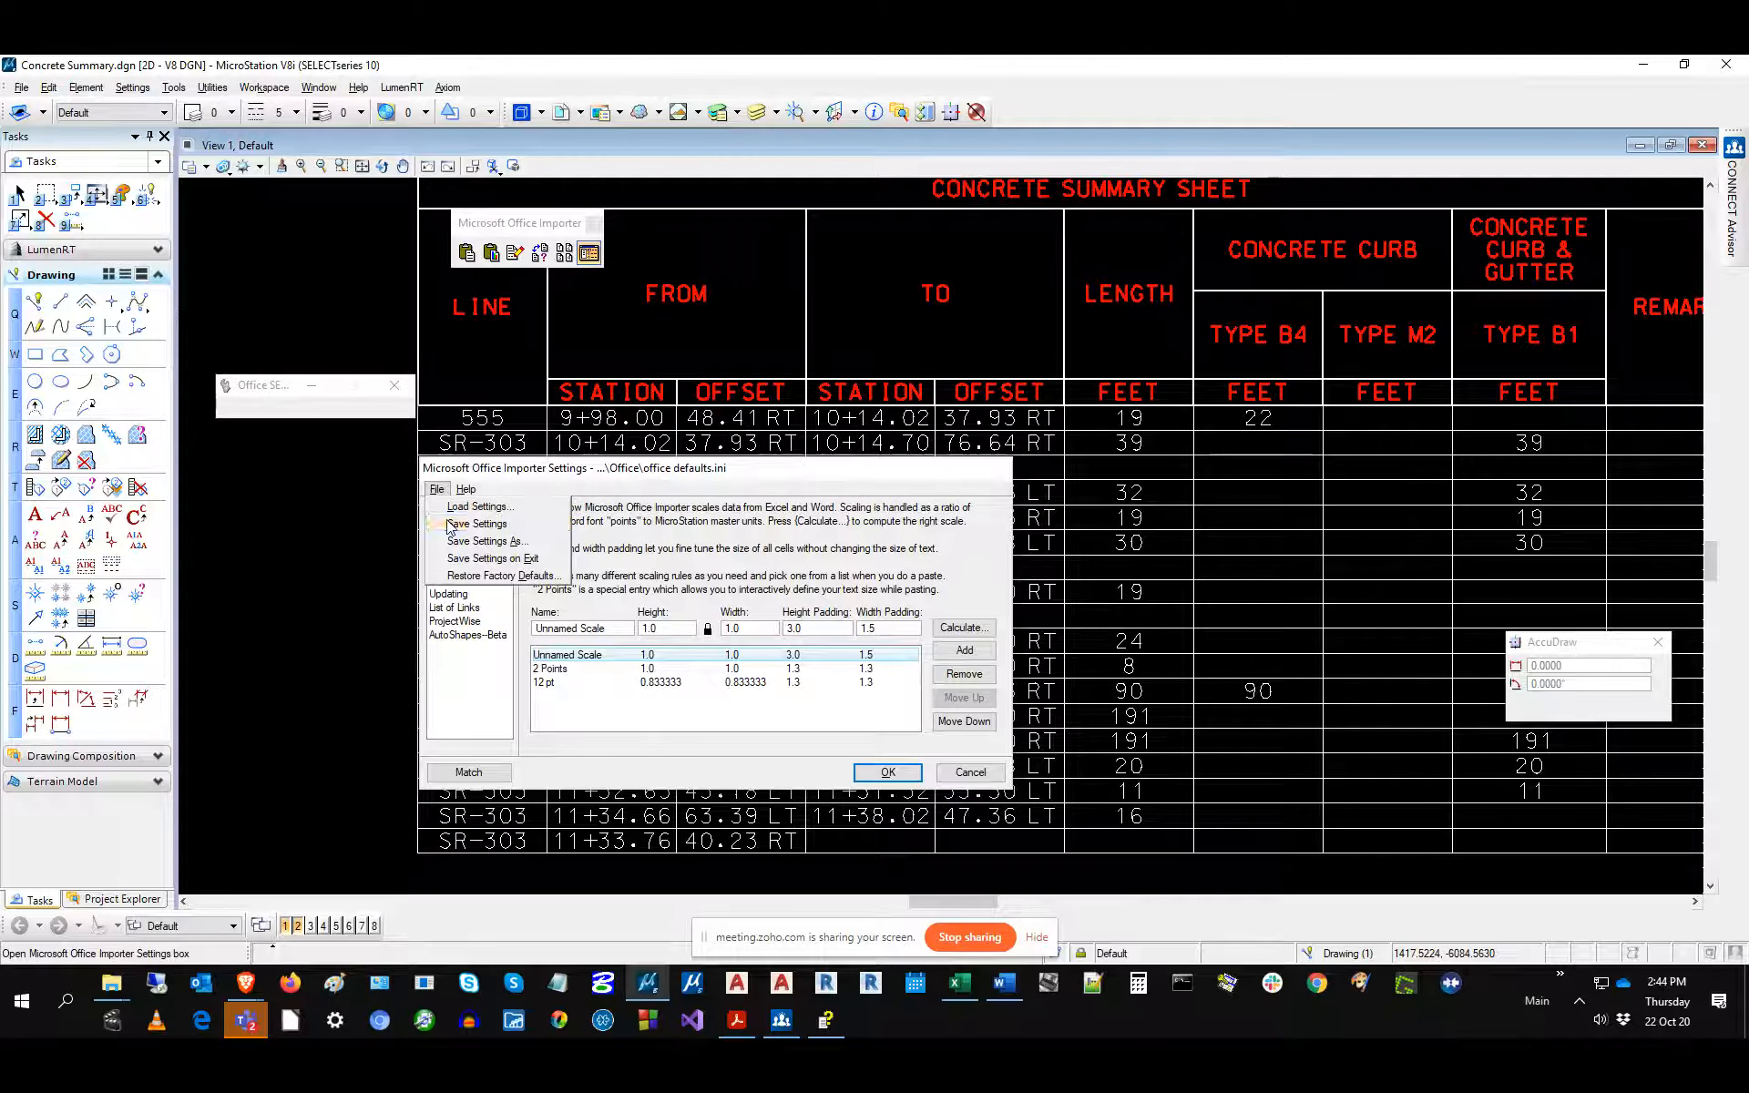
click(450, 525)
click(885, 772)
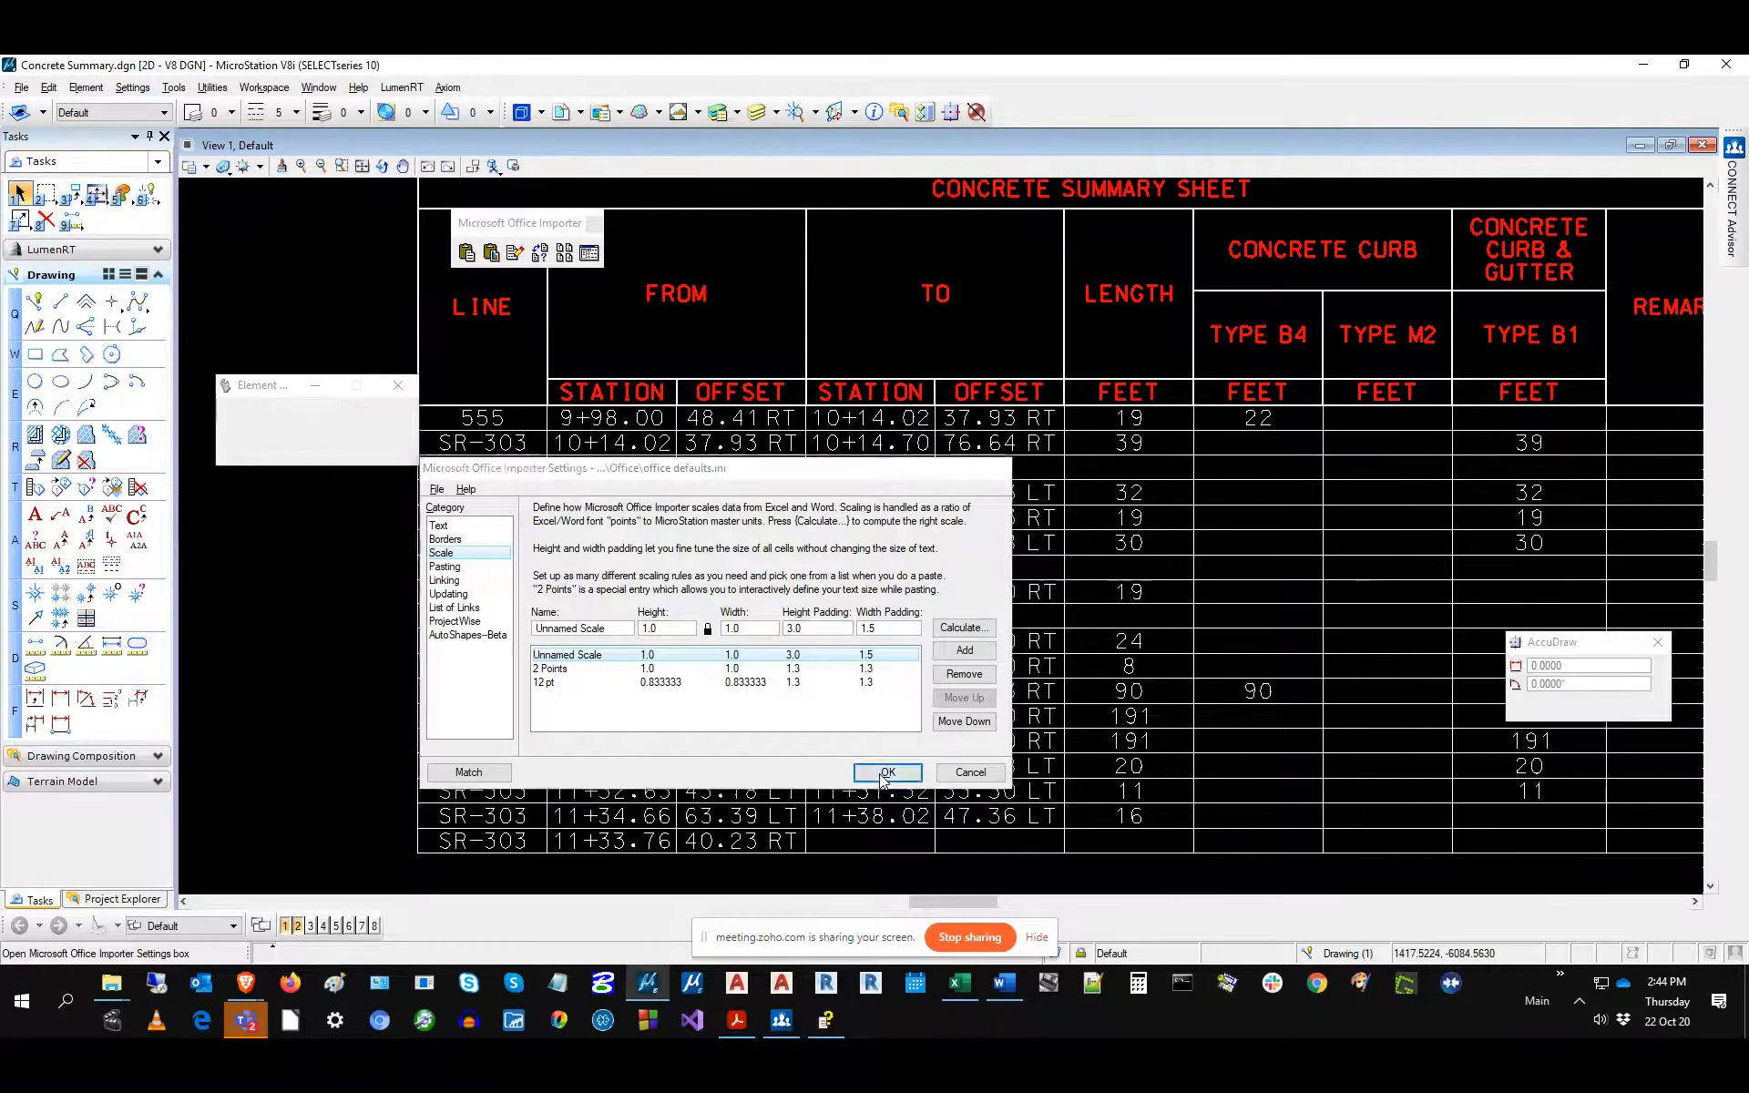
Open the Excel source document through the existing table's importer link and copy the range A1:J23.
click(1710, 887)
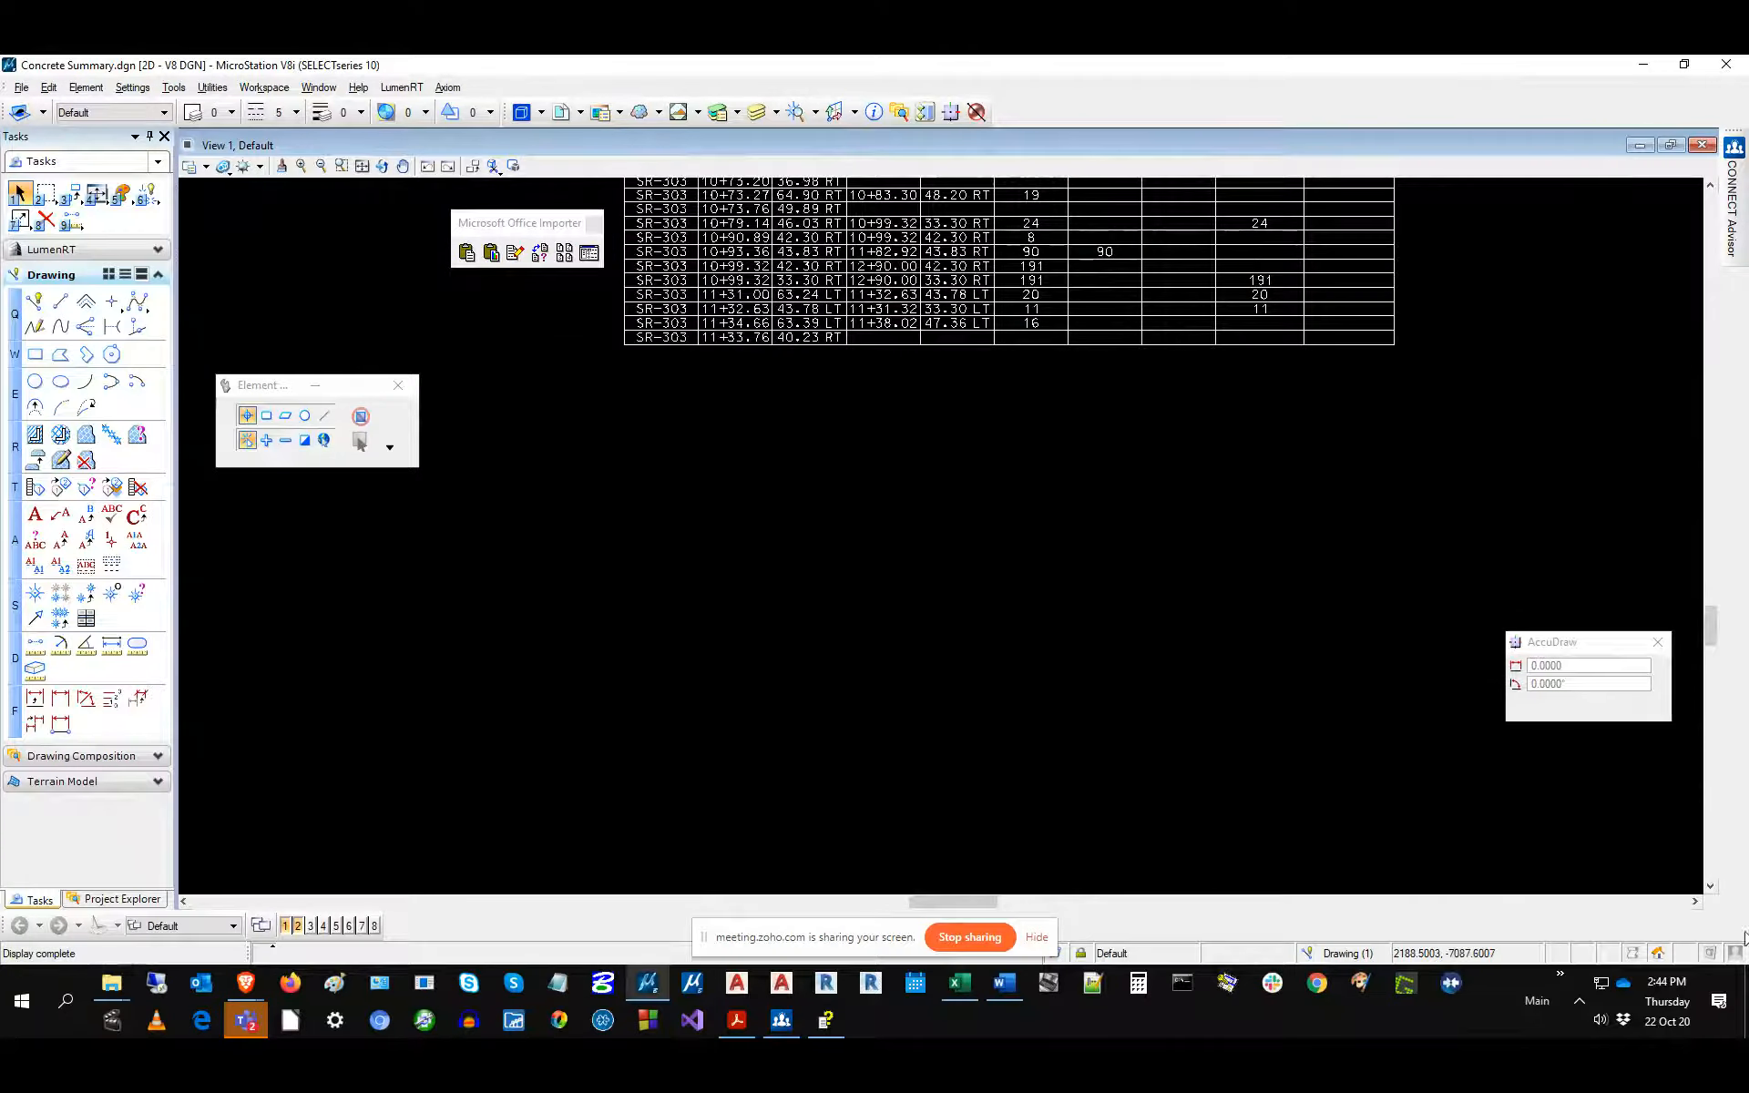
click(1694, 904)
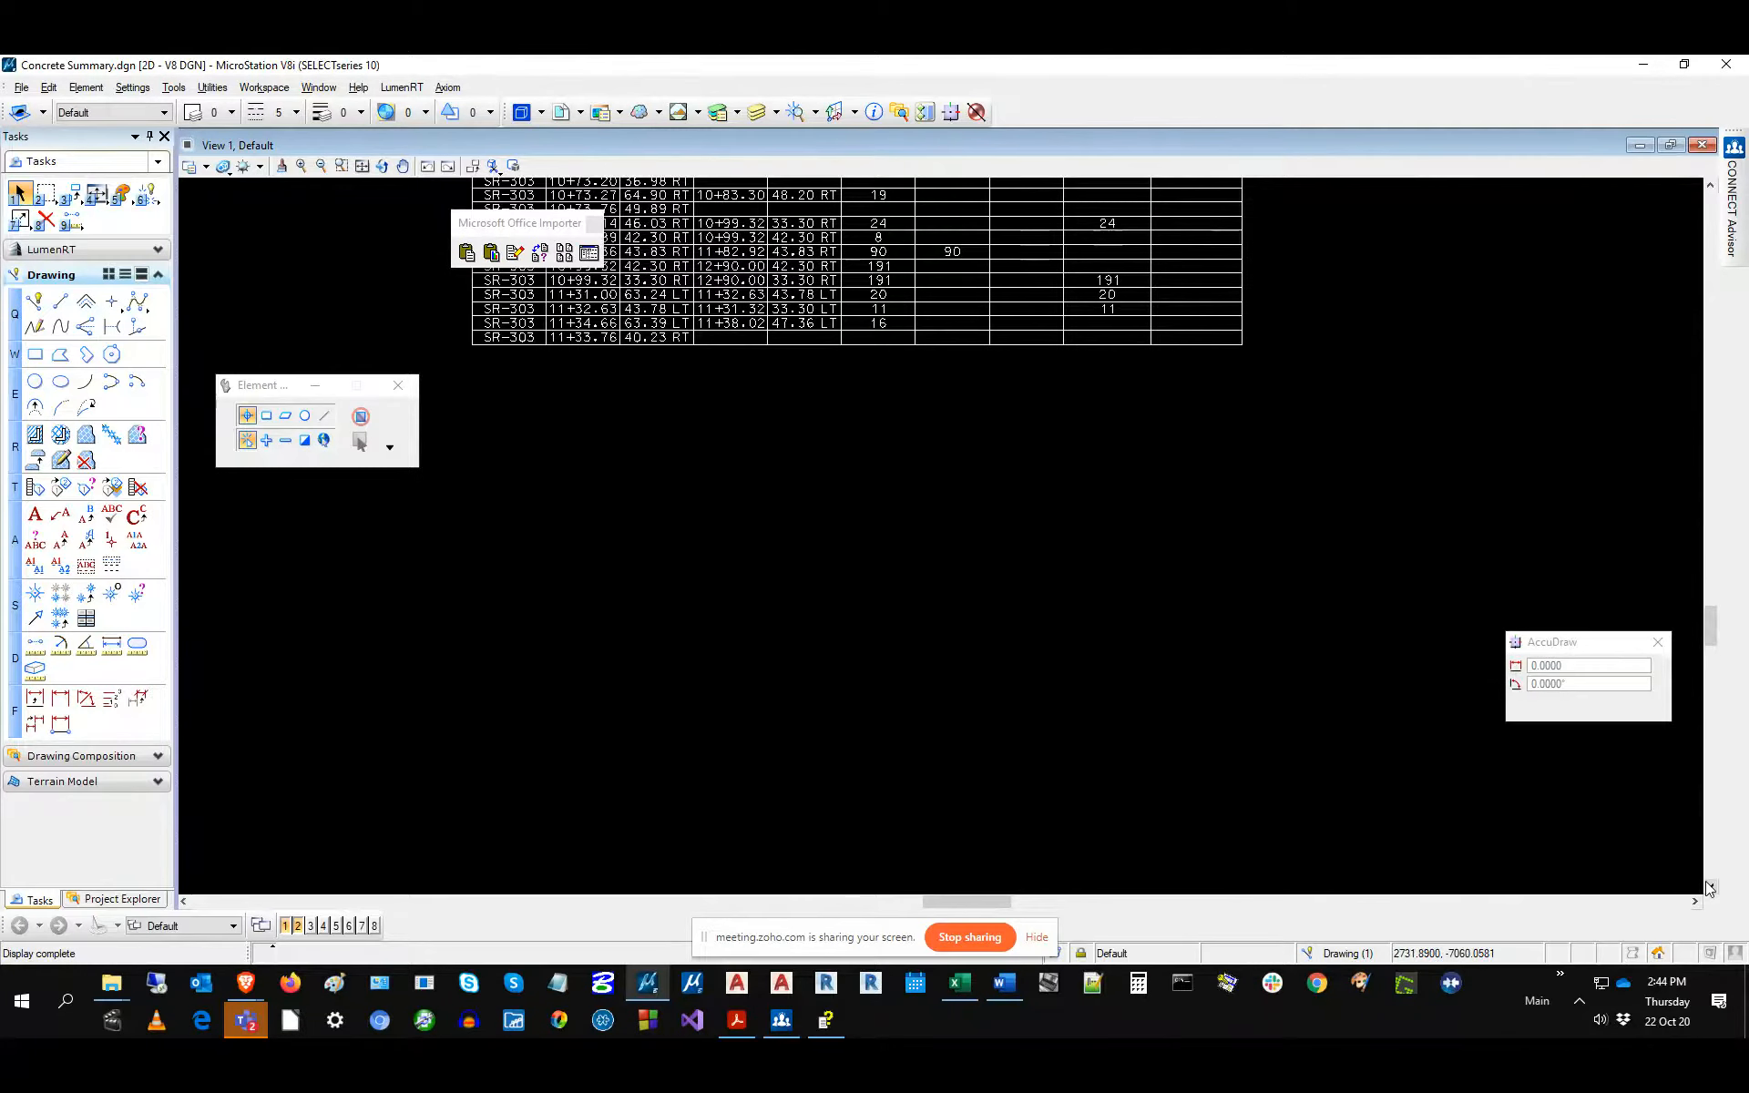
scroll(1448, 796, down, 2)
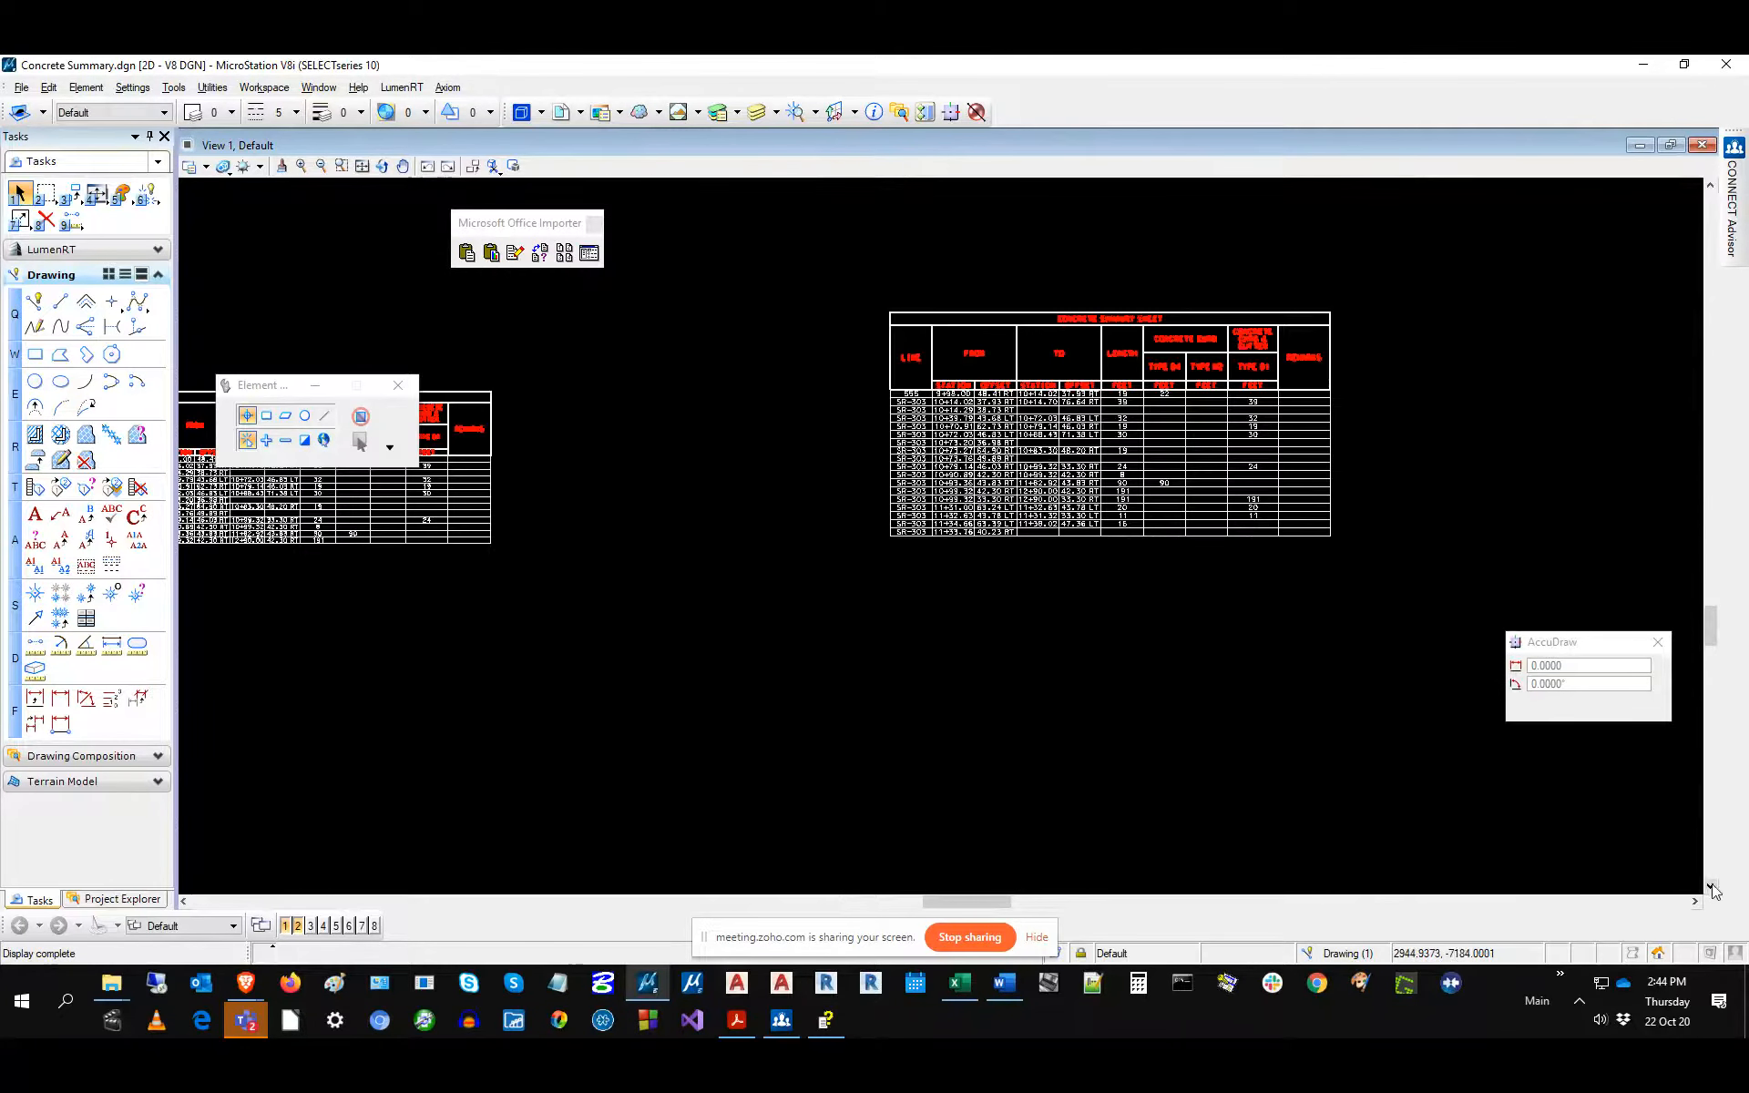
click(1711, 886)
click(1711, 885)
click(1712, 885)
click(1711, 886)
click(1692, 904)
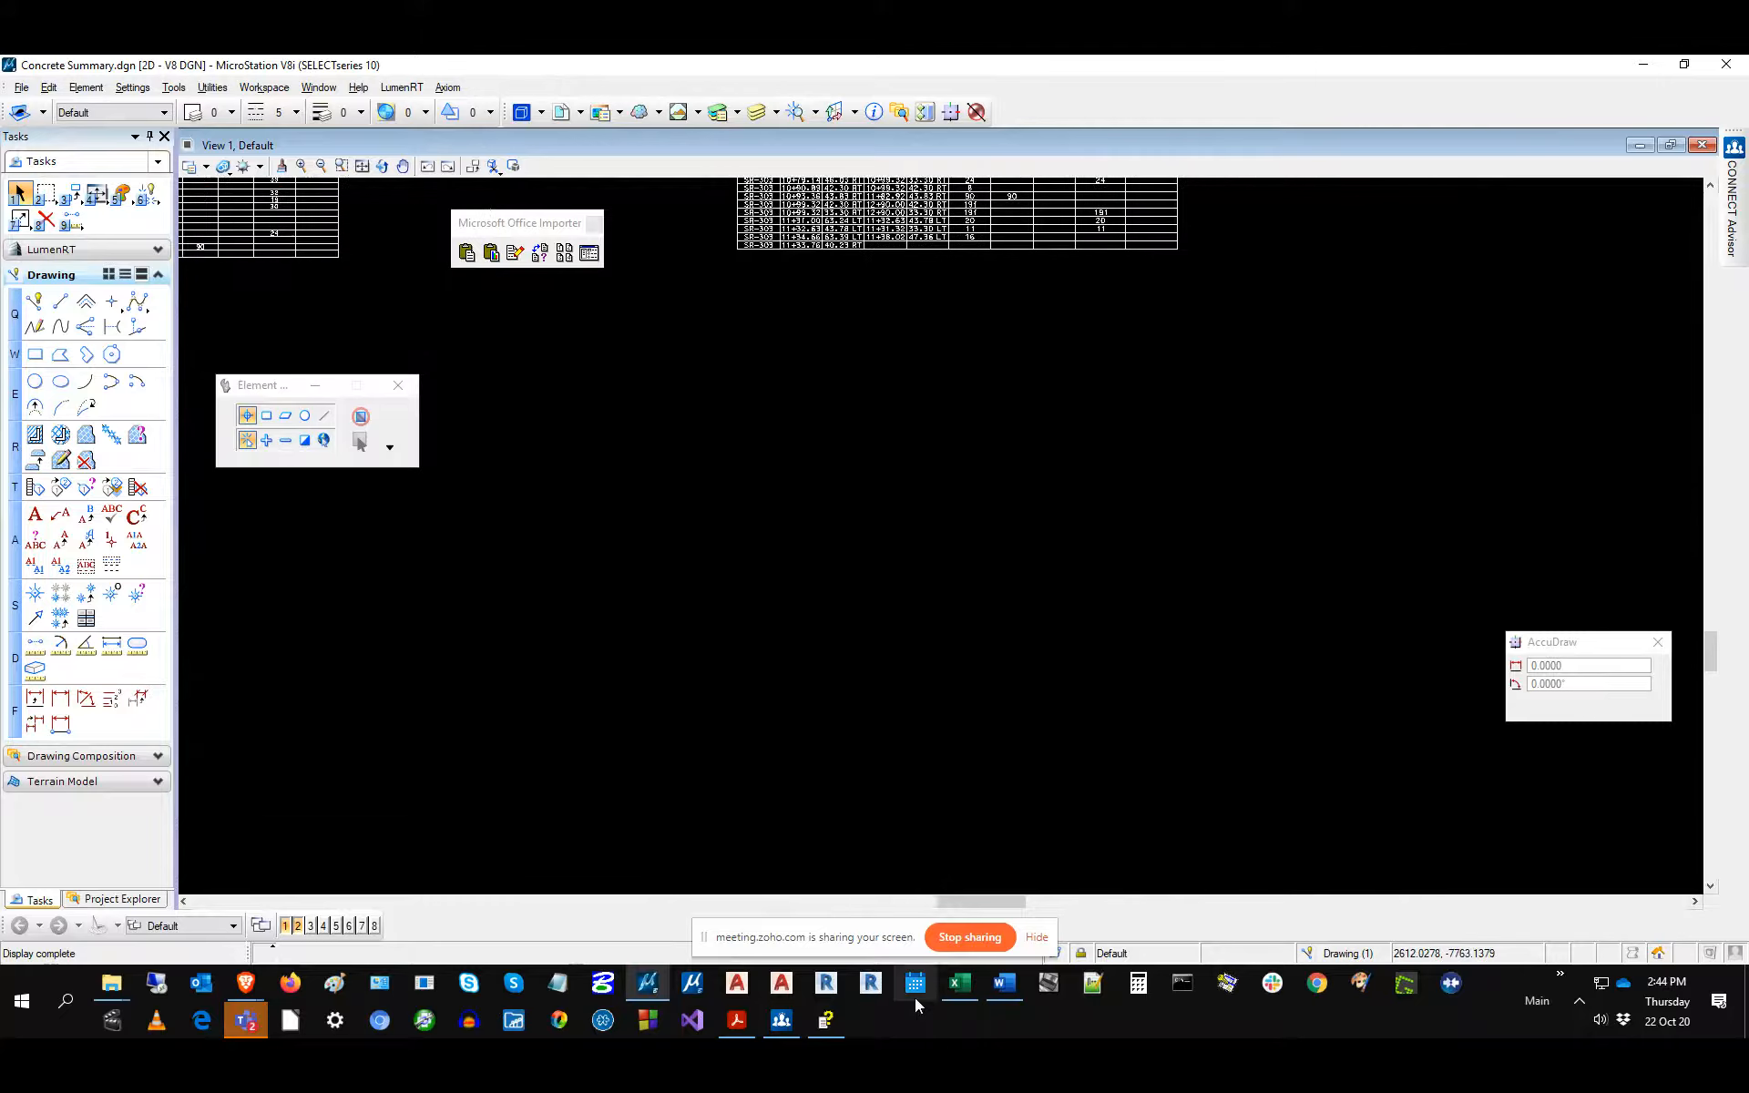
click(959, 981)
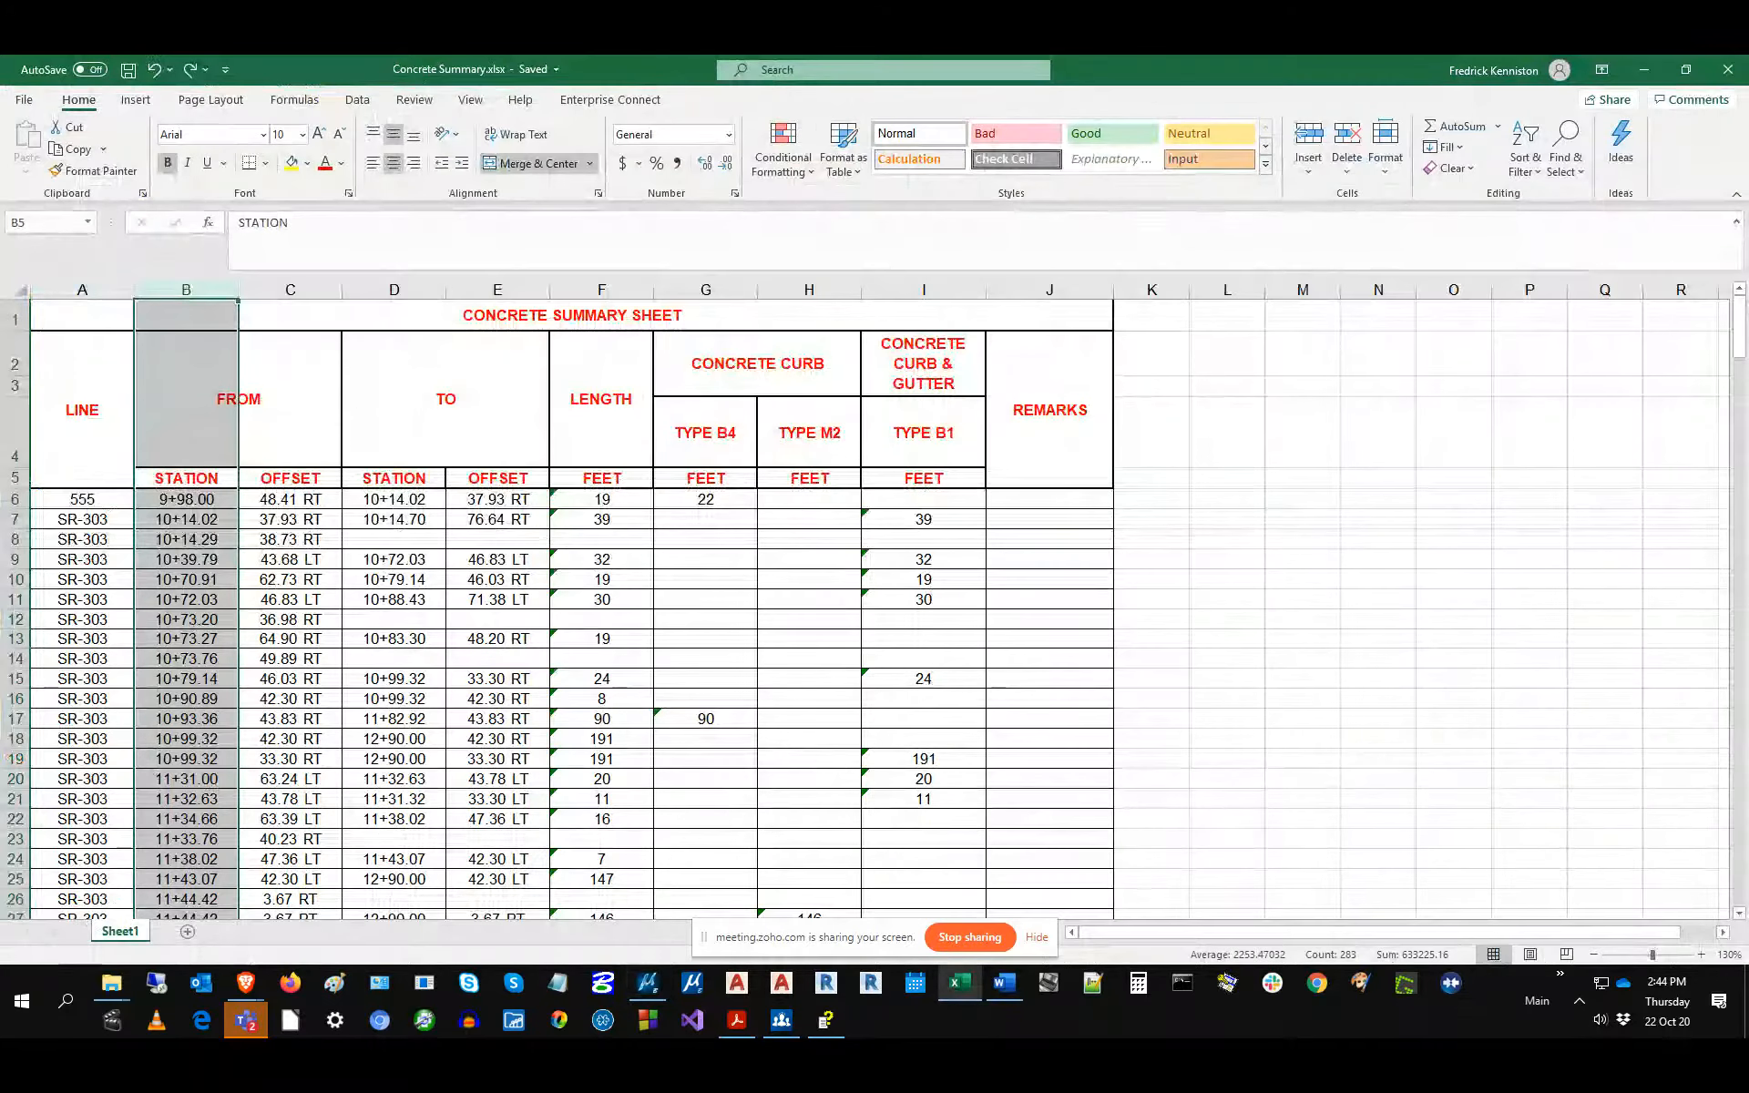
click(958, 984)
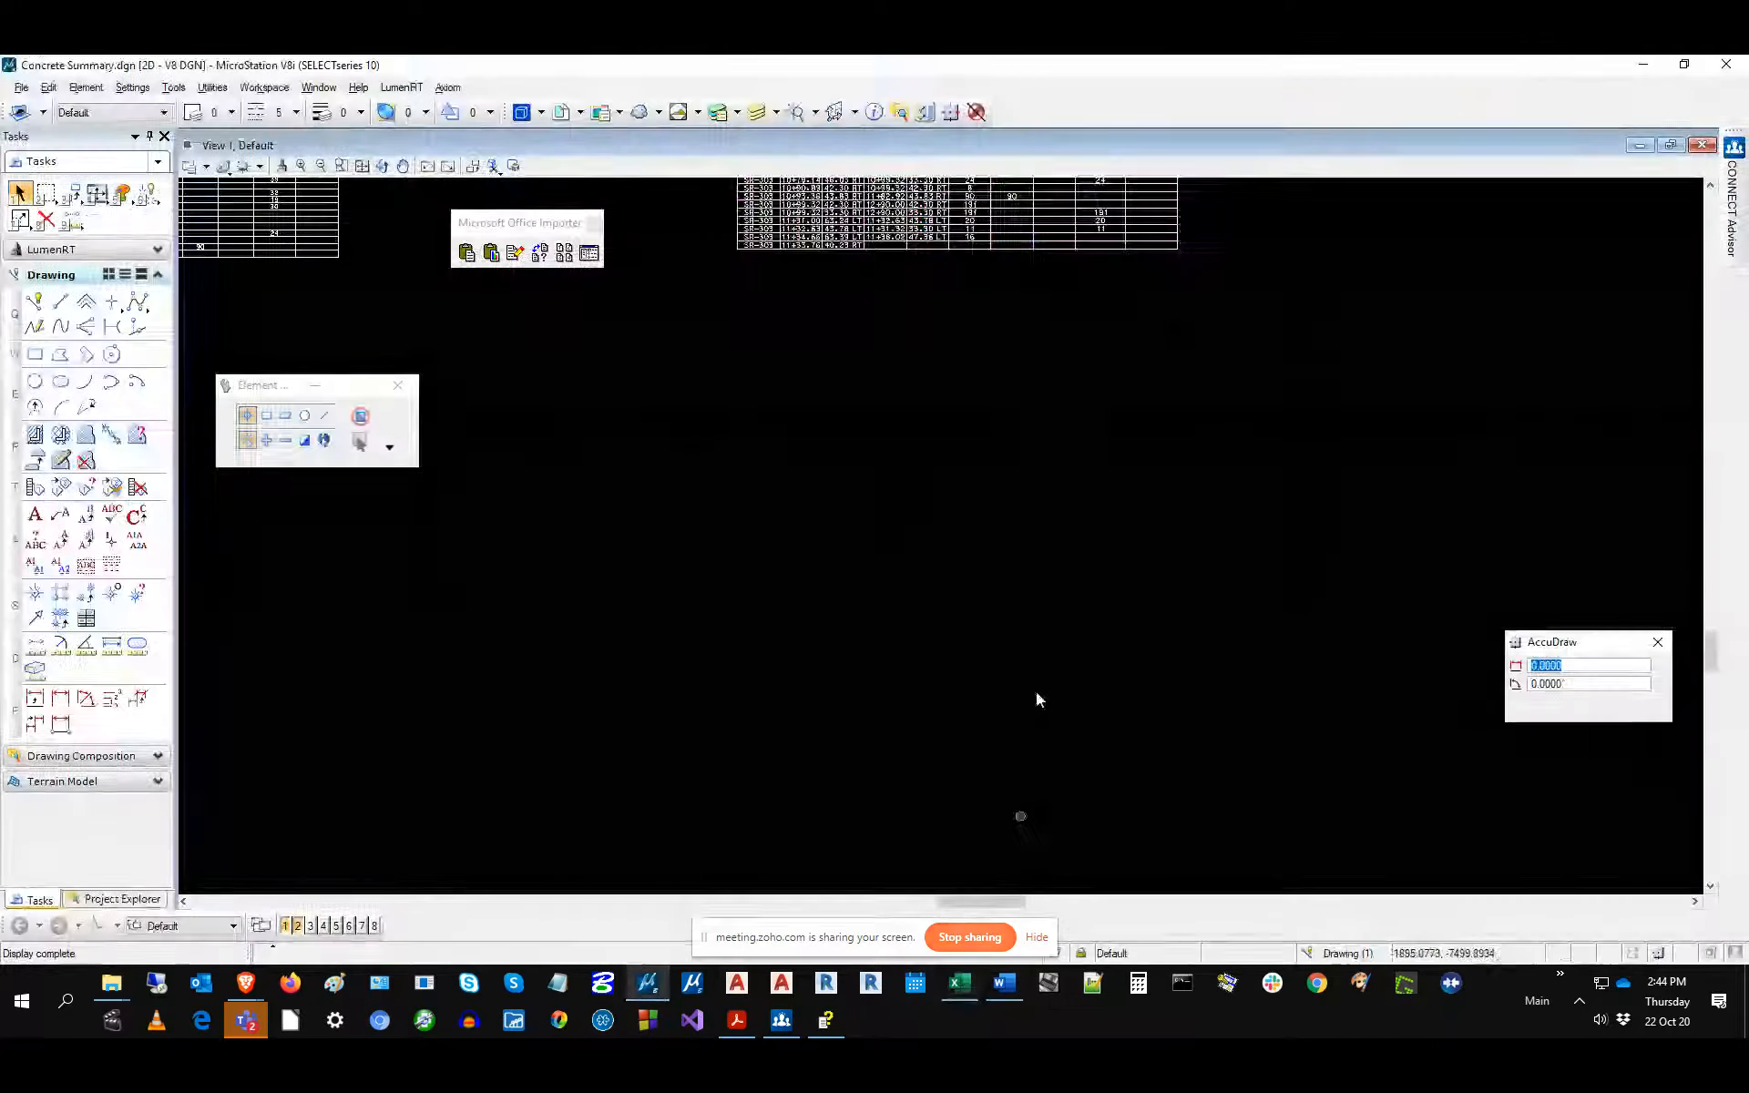
click(540, 255)
click(812, 238)
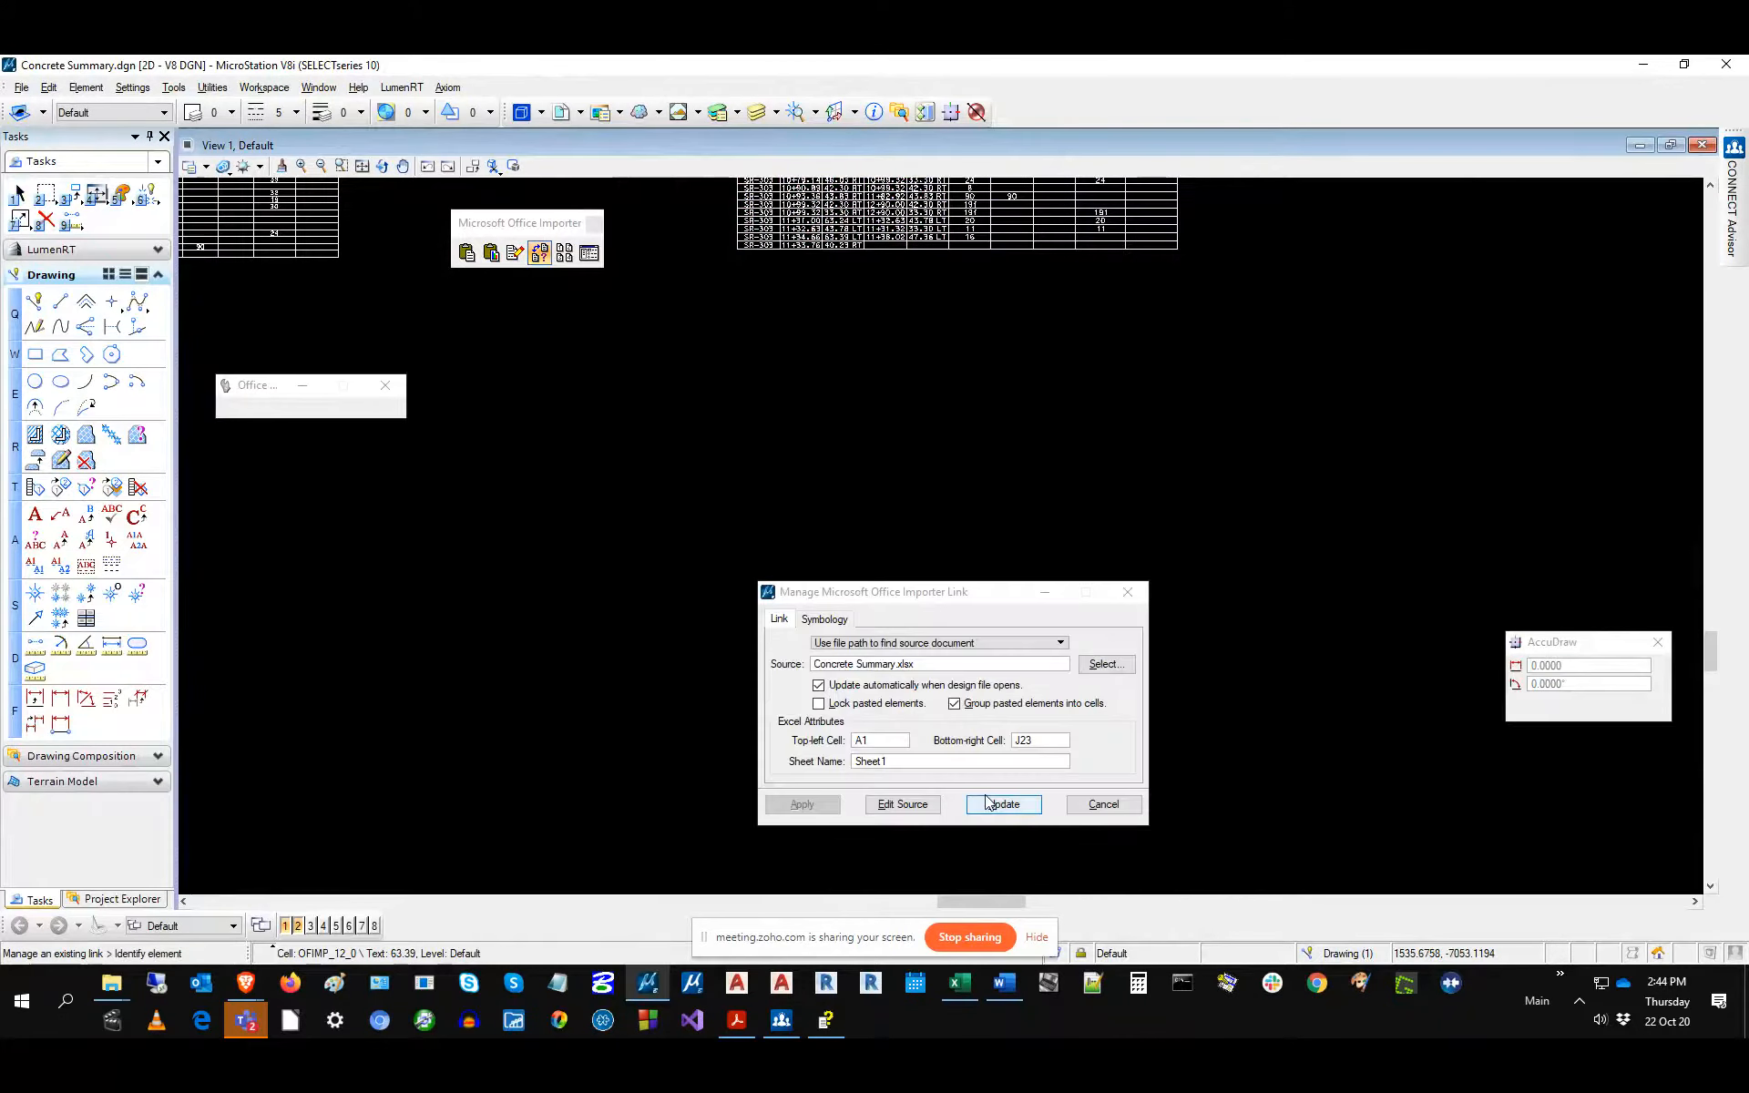
click(922, 809)
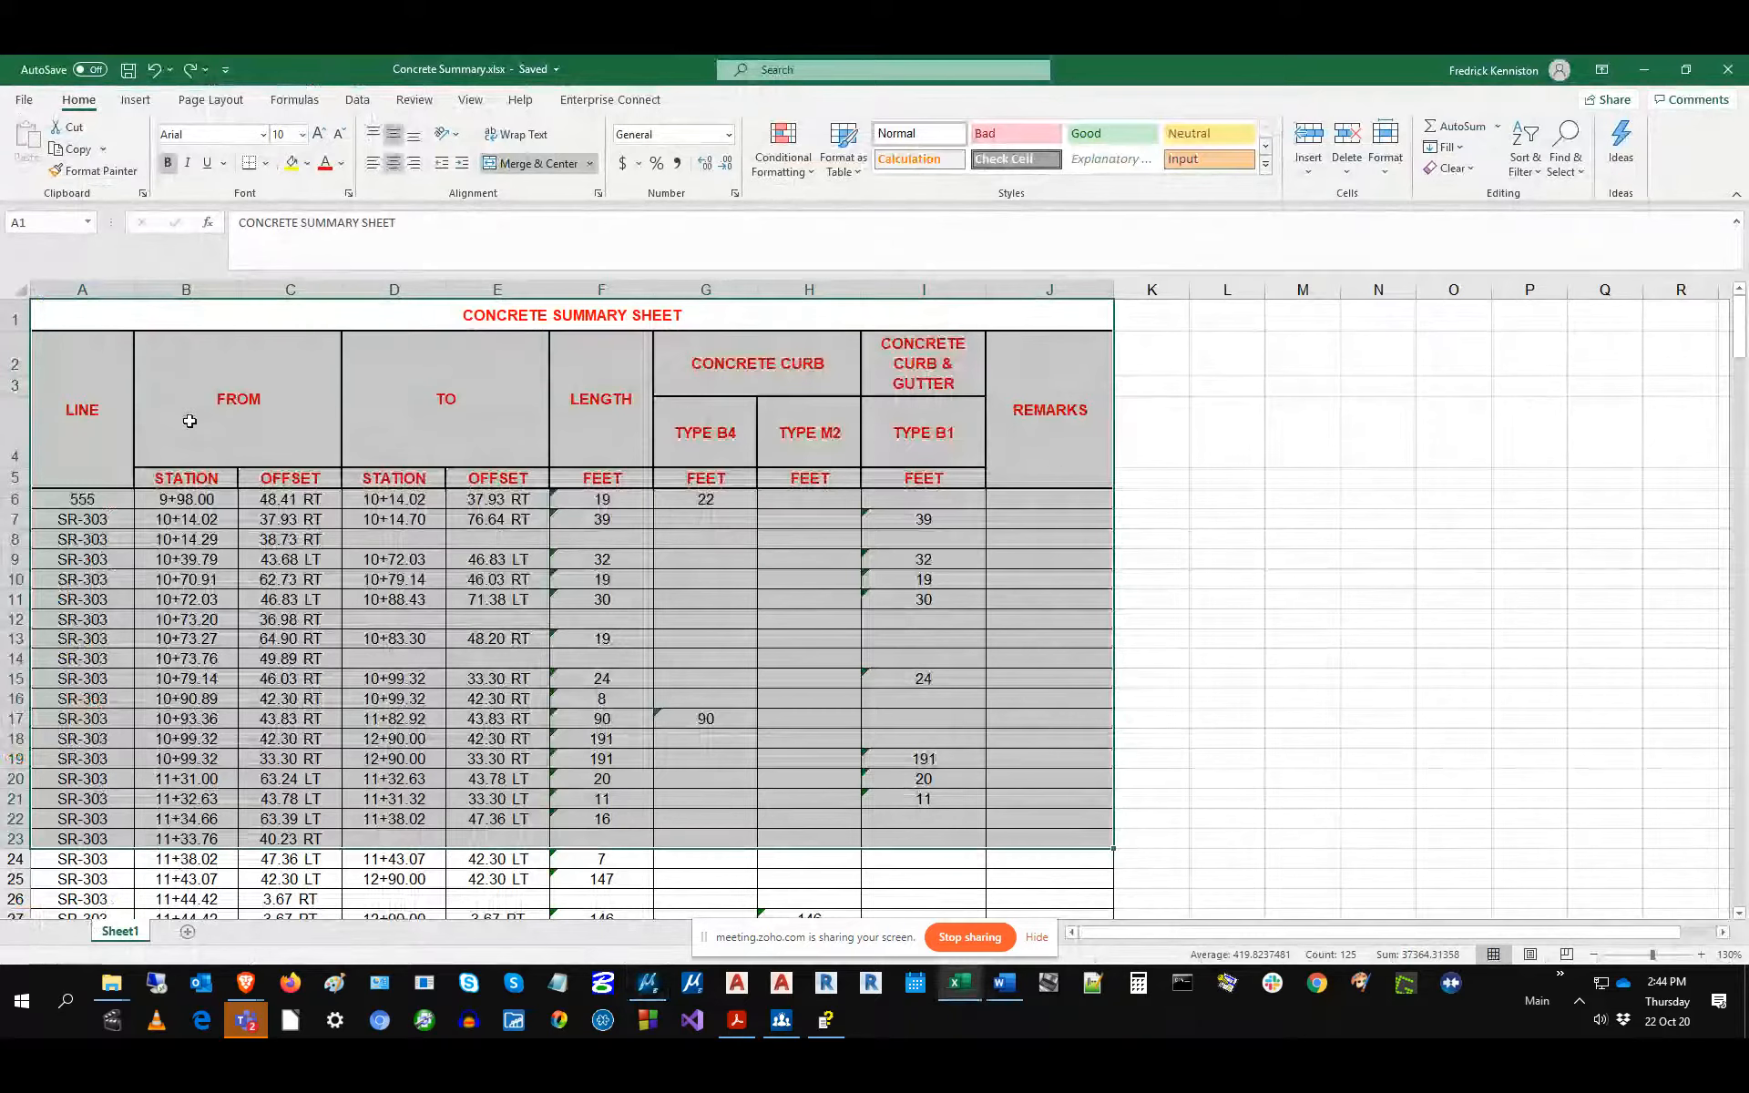
right_click(189, 420)
click(219, 454)
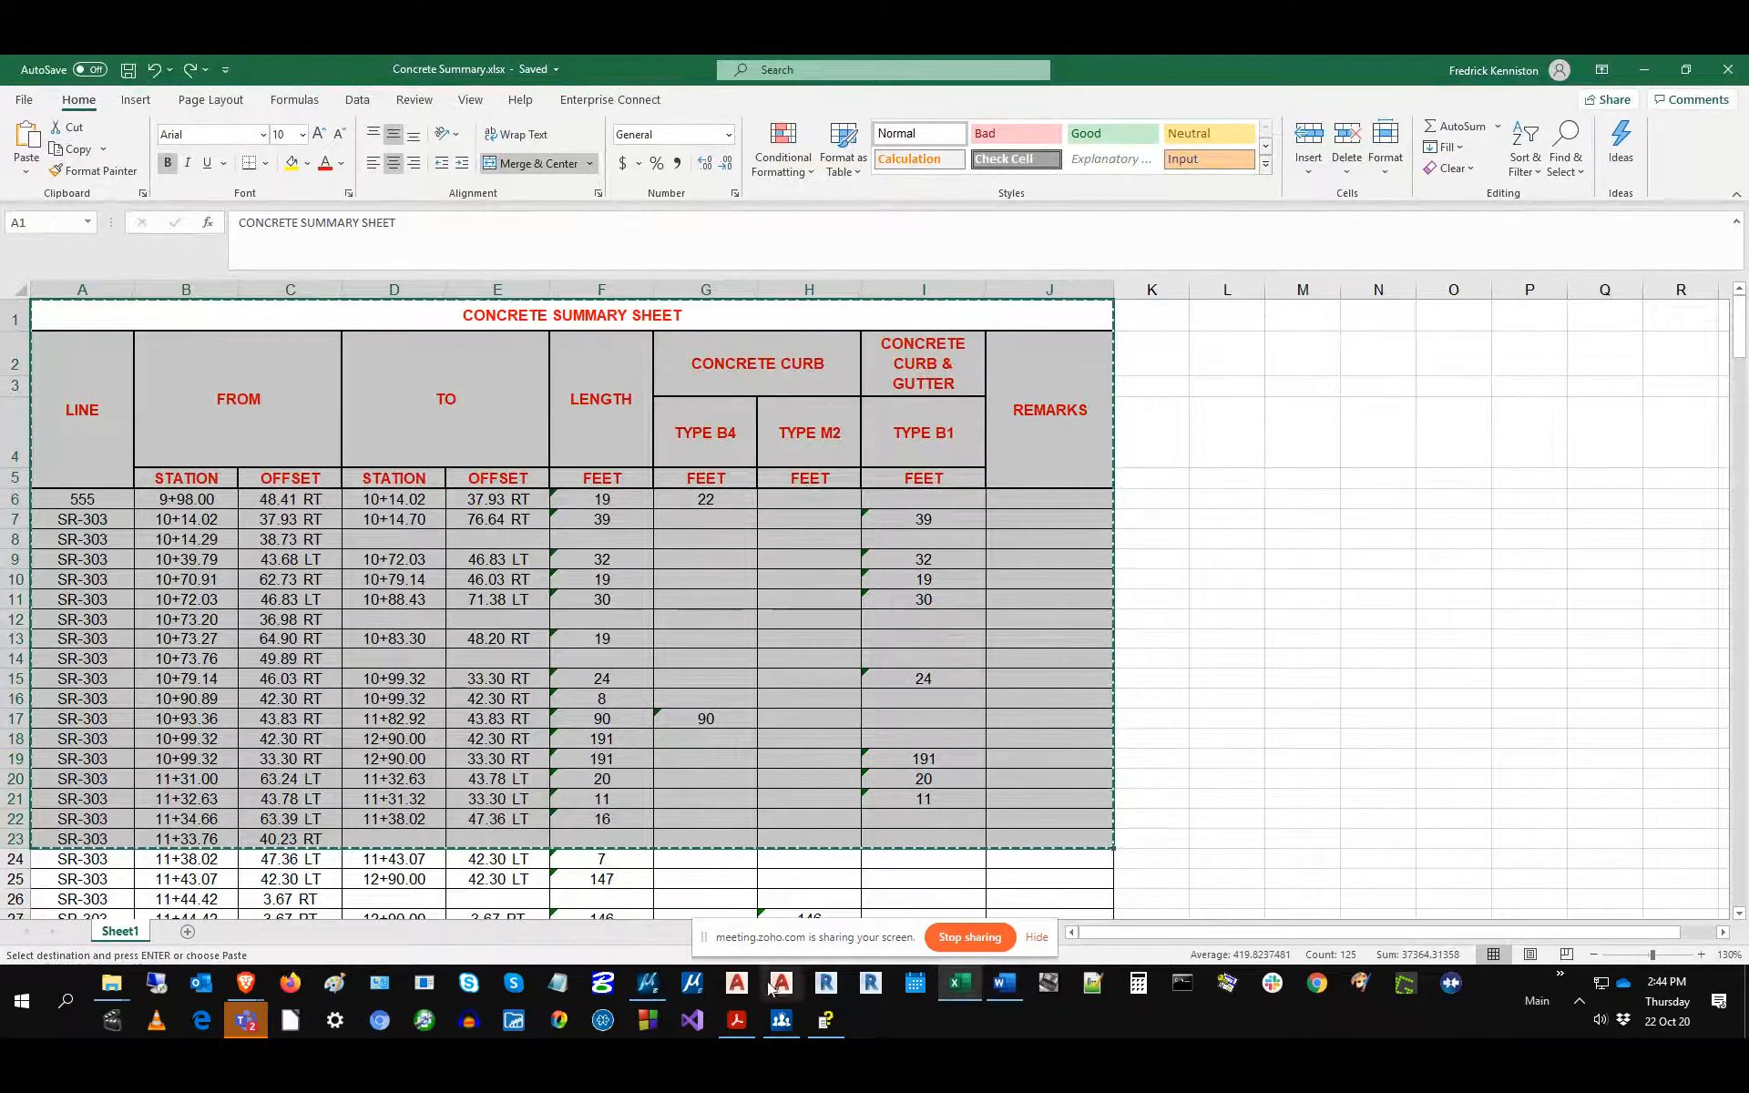
Switch to MicroStation, close the link manager and paste the range as a linked table beside the existing tables, using Unnamed Scale.
click(646, 982)
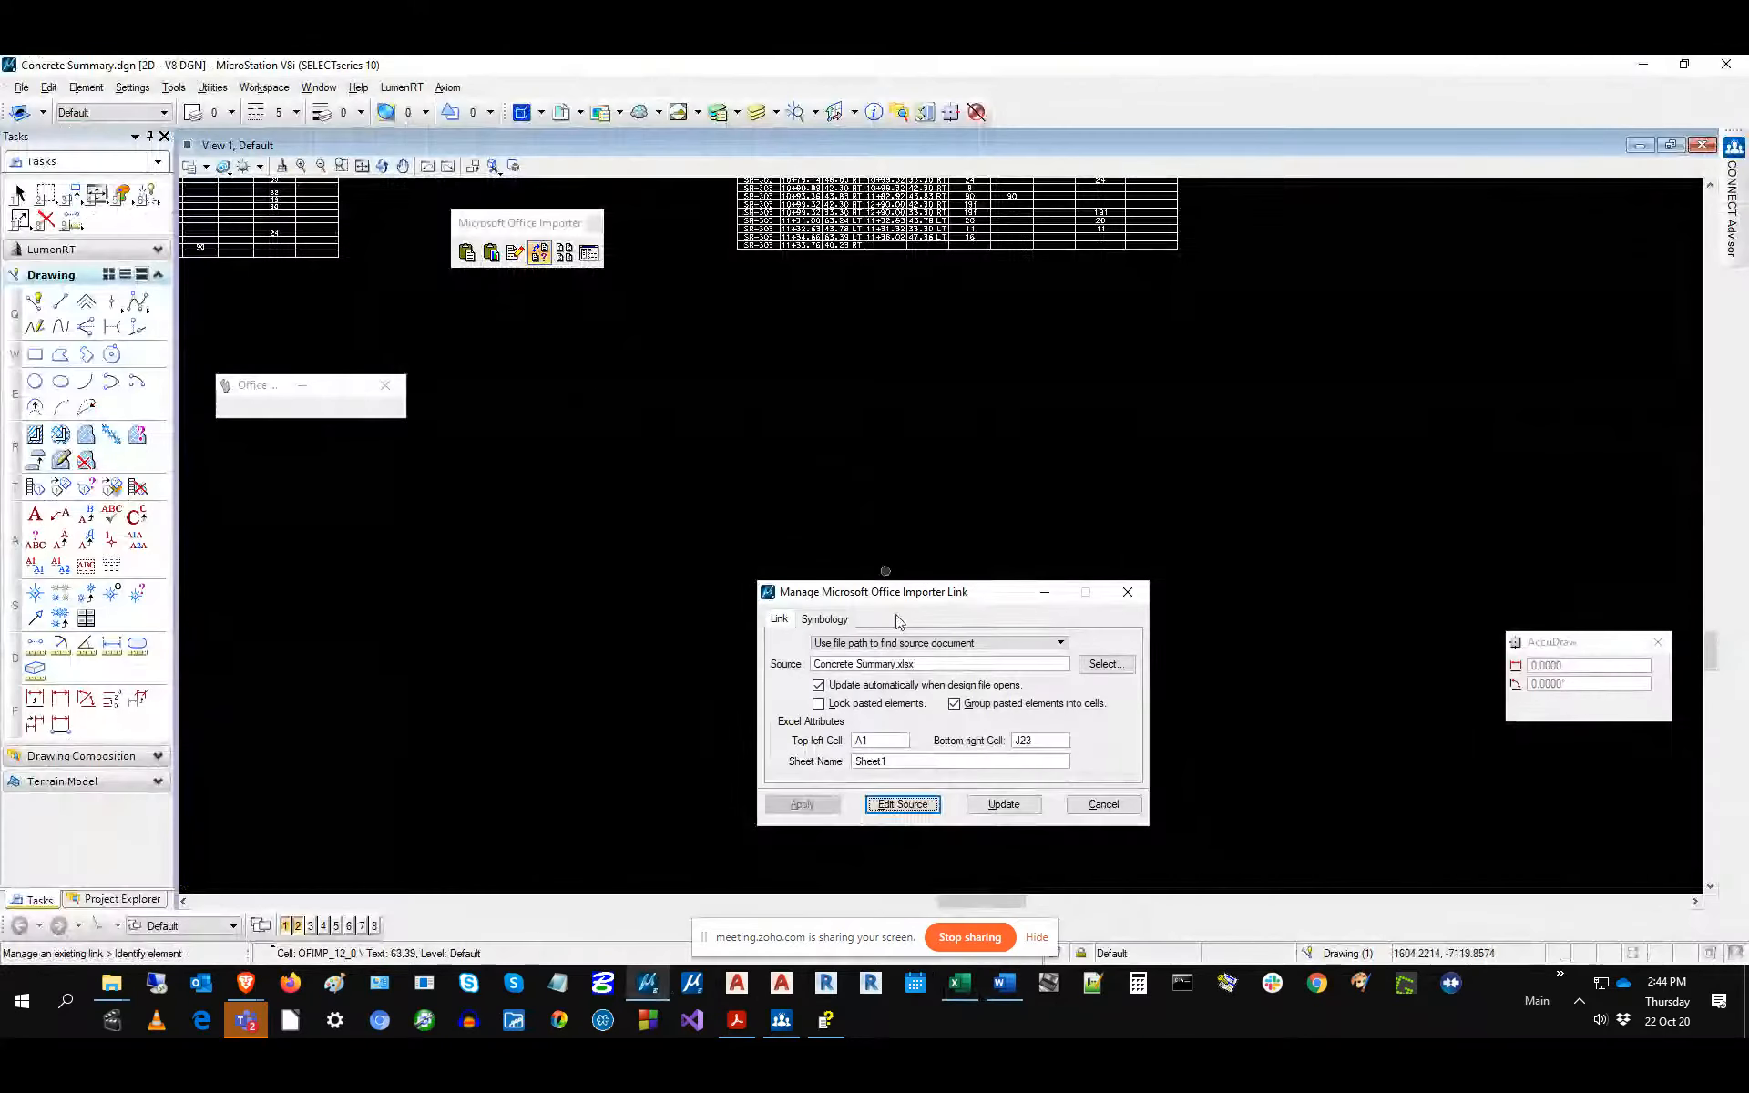
click(1097, 802)
click(466, 253)
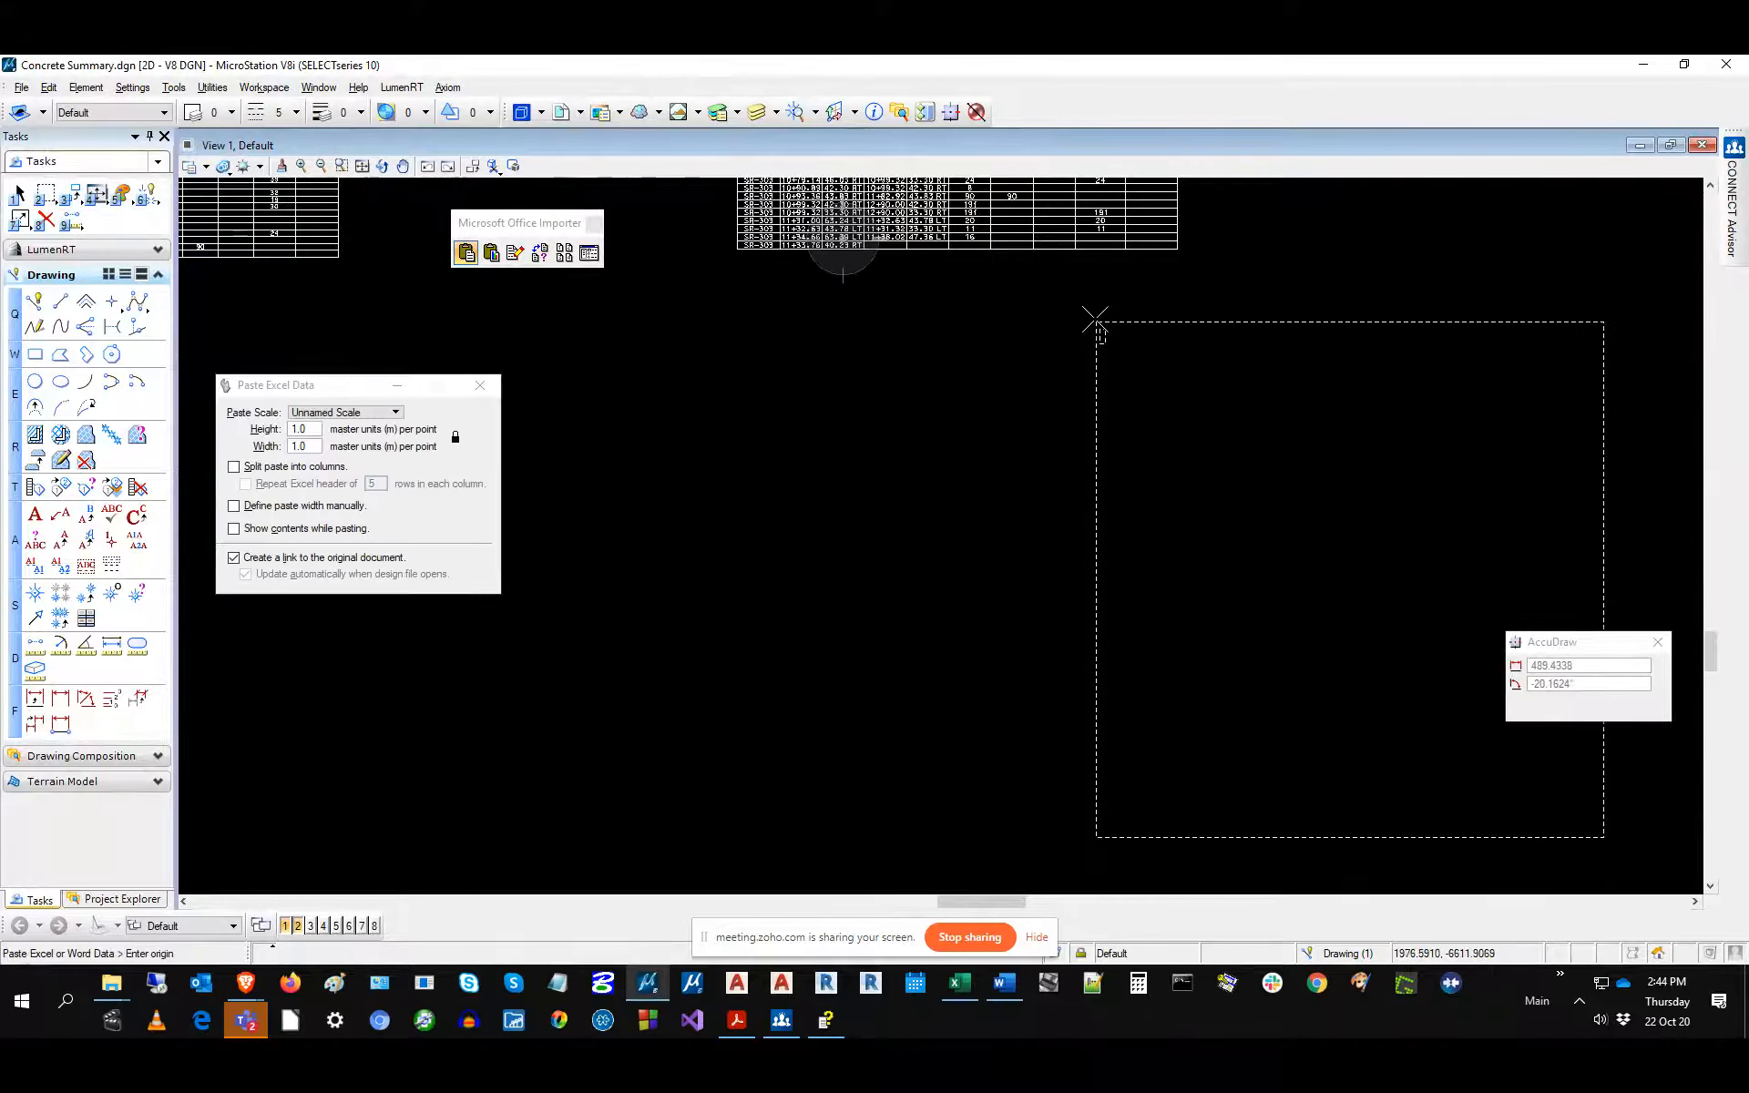
scroll(1266, 270, down, 5)
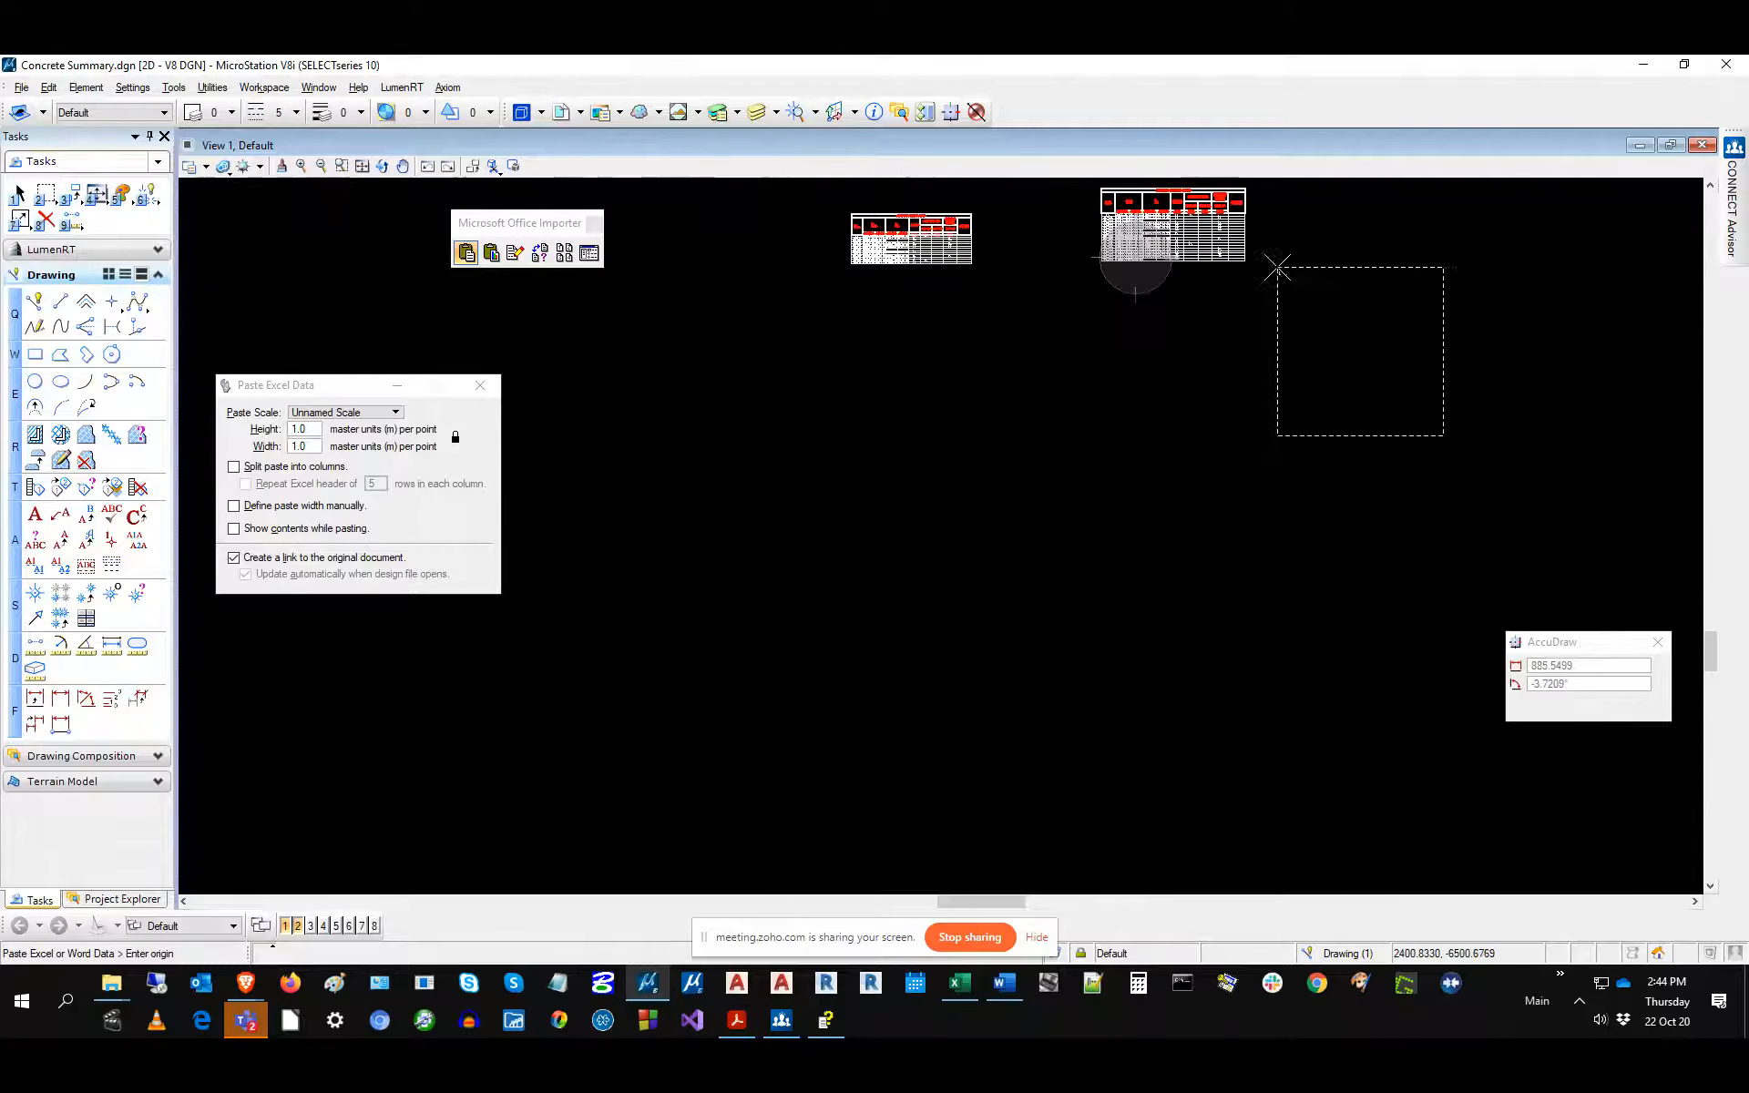
click(1266, 189)
scroll(1388, 411, up, 4)
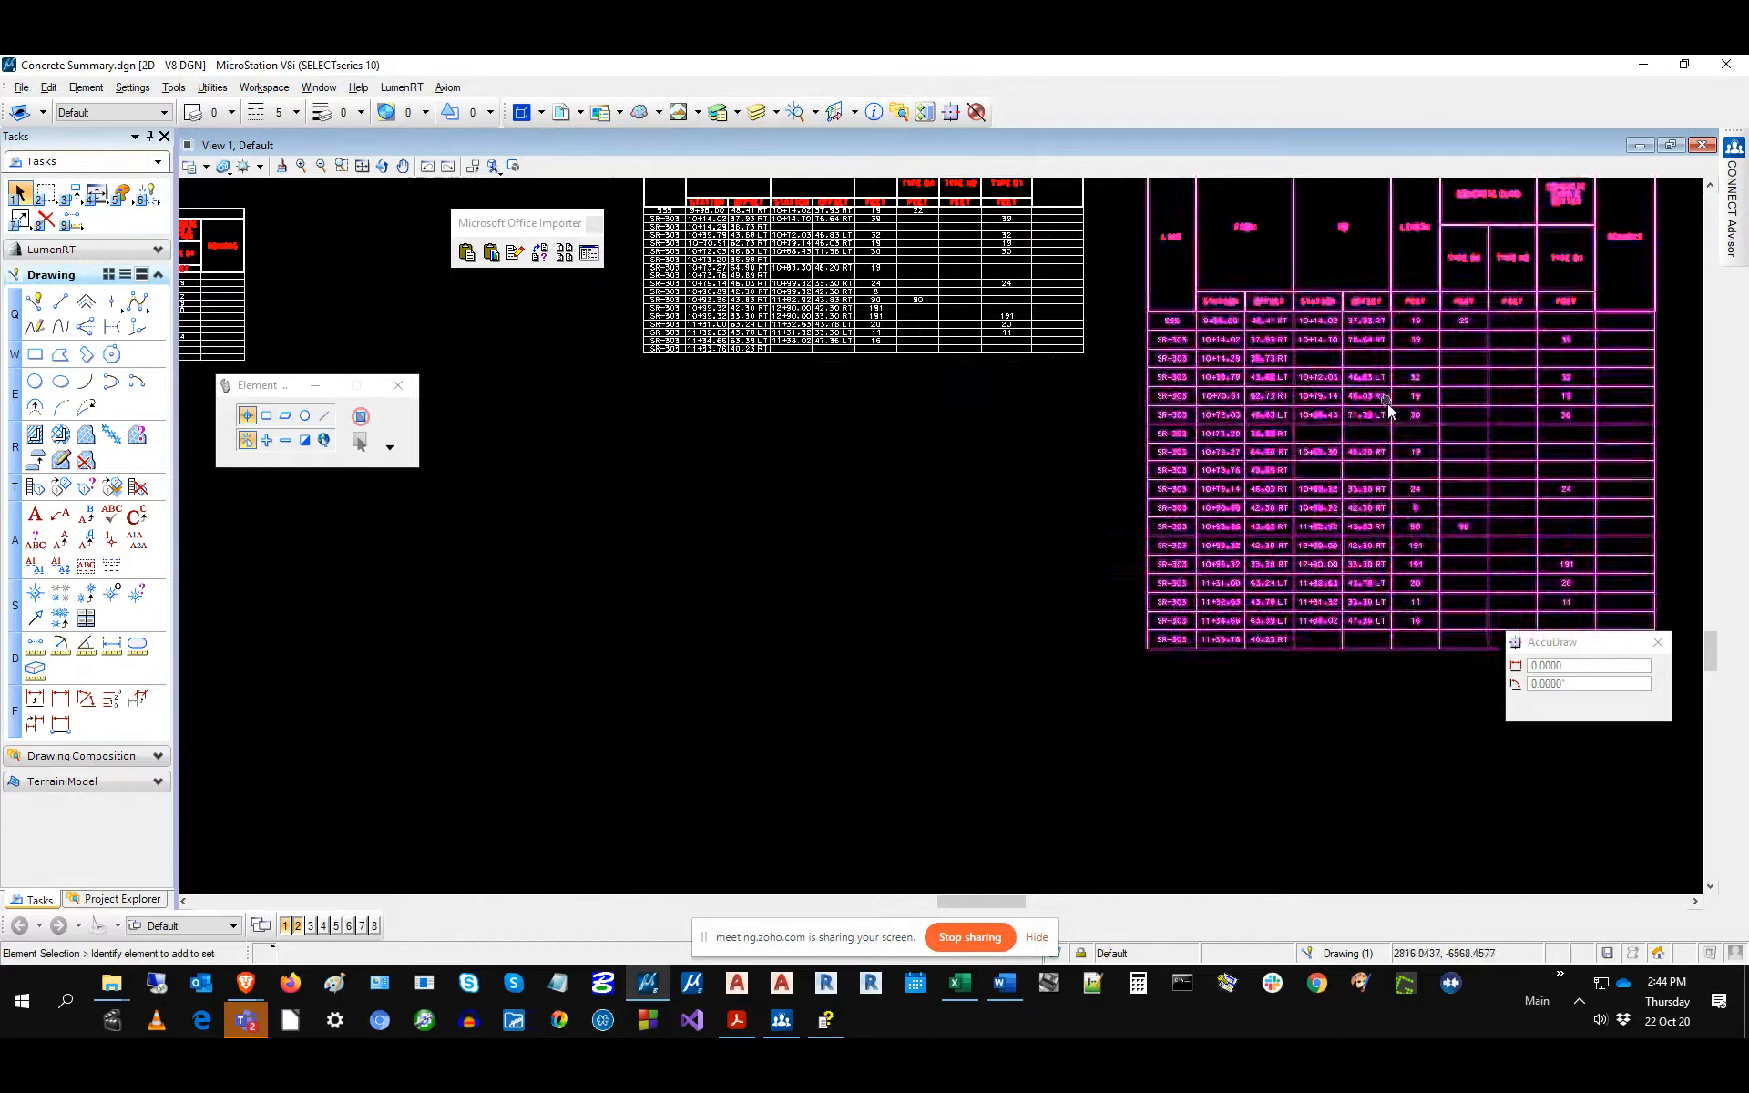
scroll(1388, 411, up, 5)
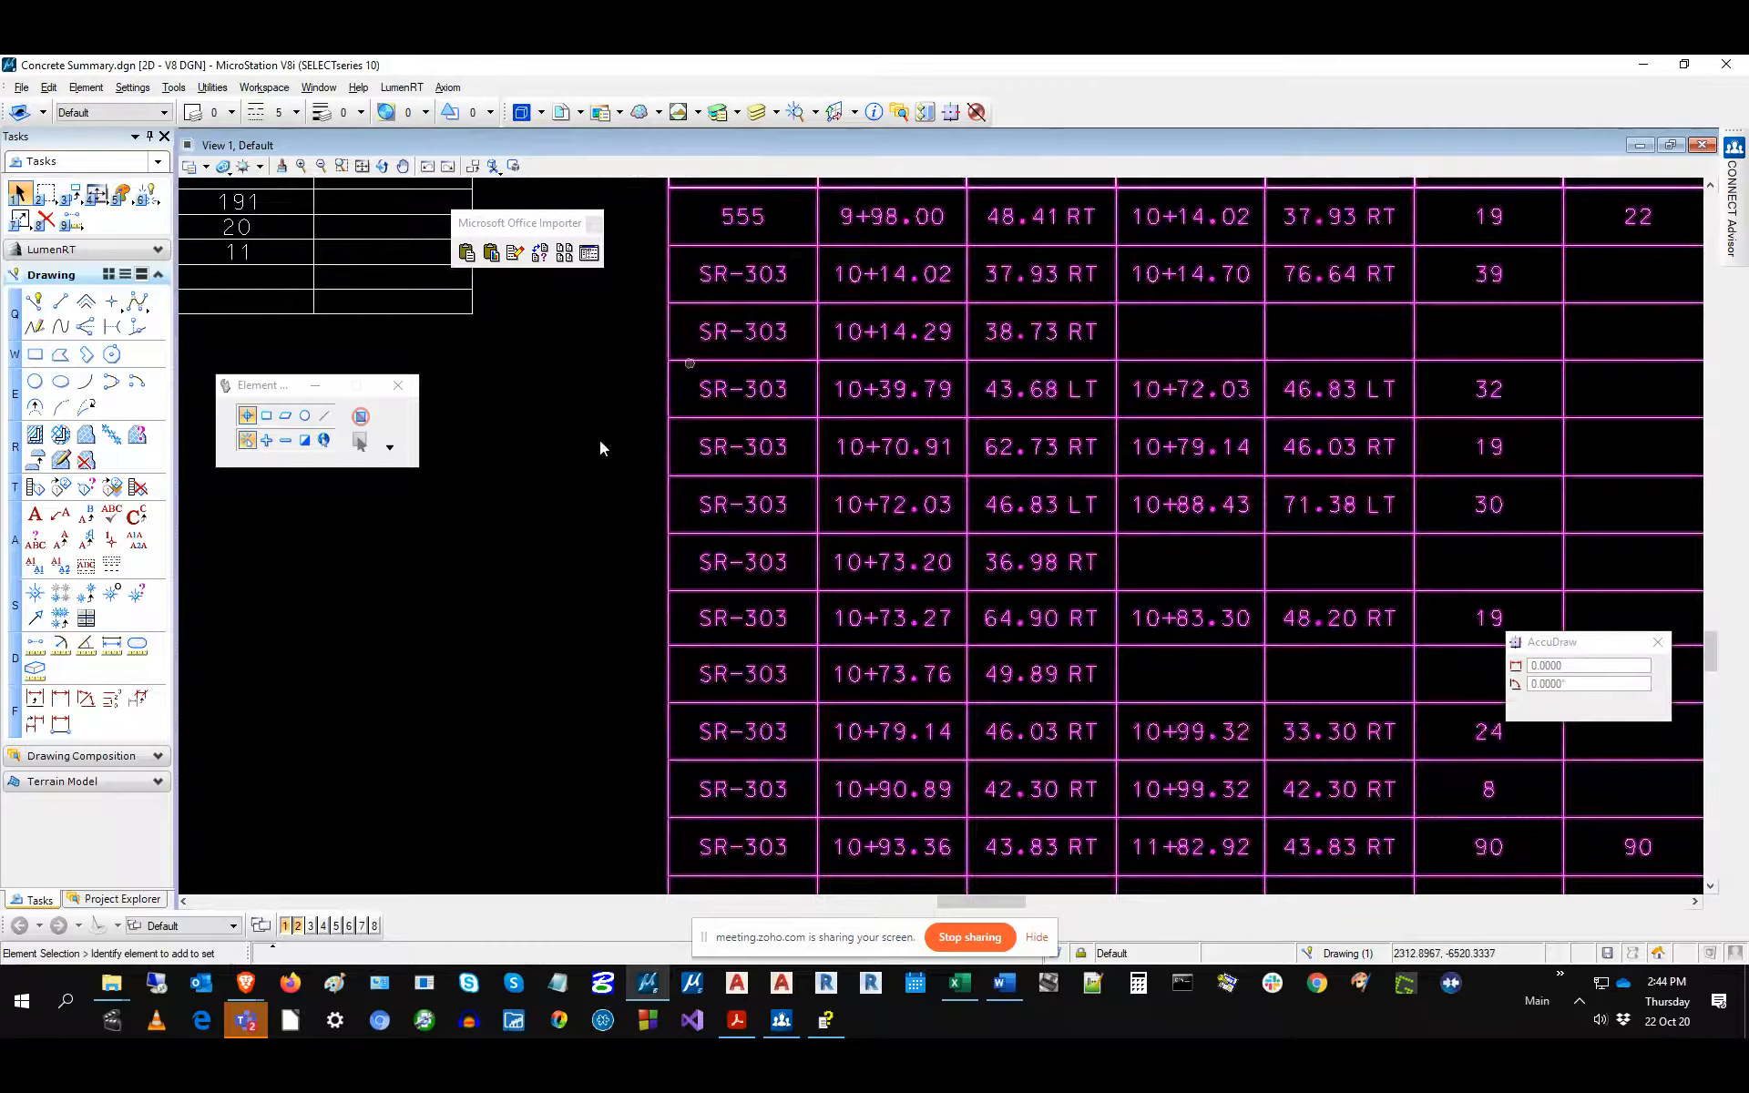
Deselect the pasted table and review the text and border symbology options in the importer settings without changing them.
click(471, 760)
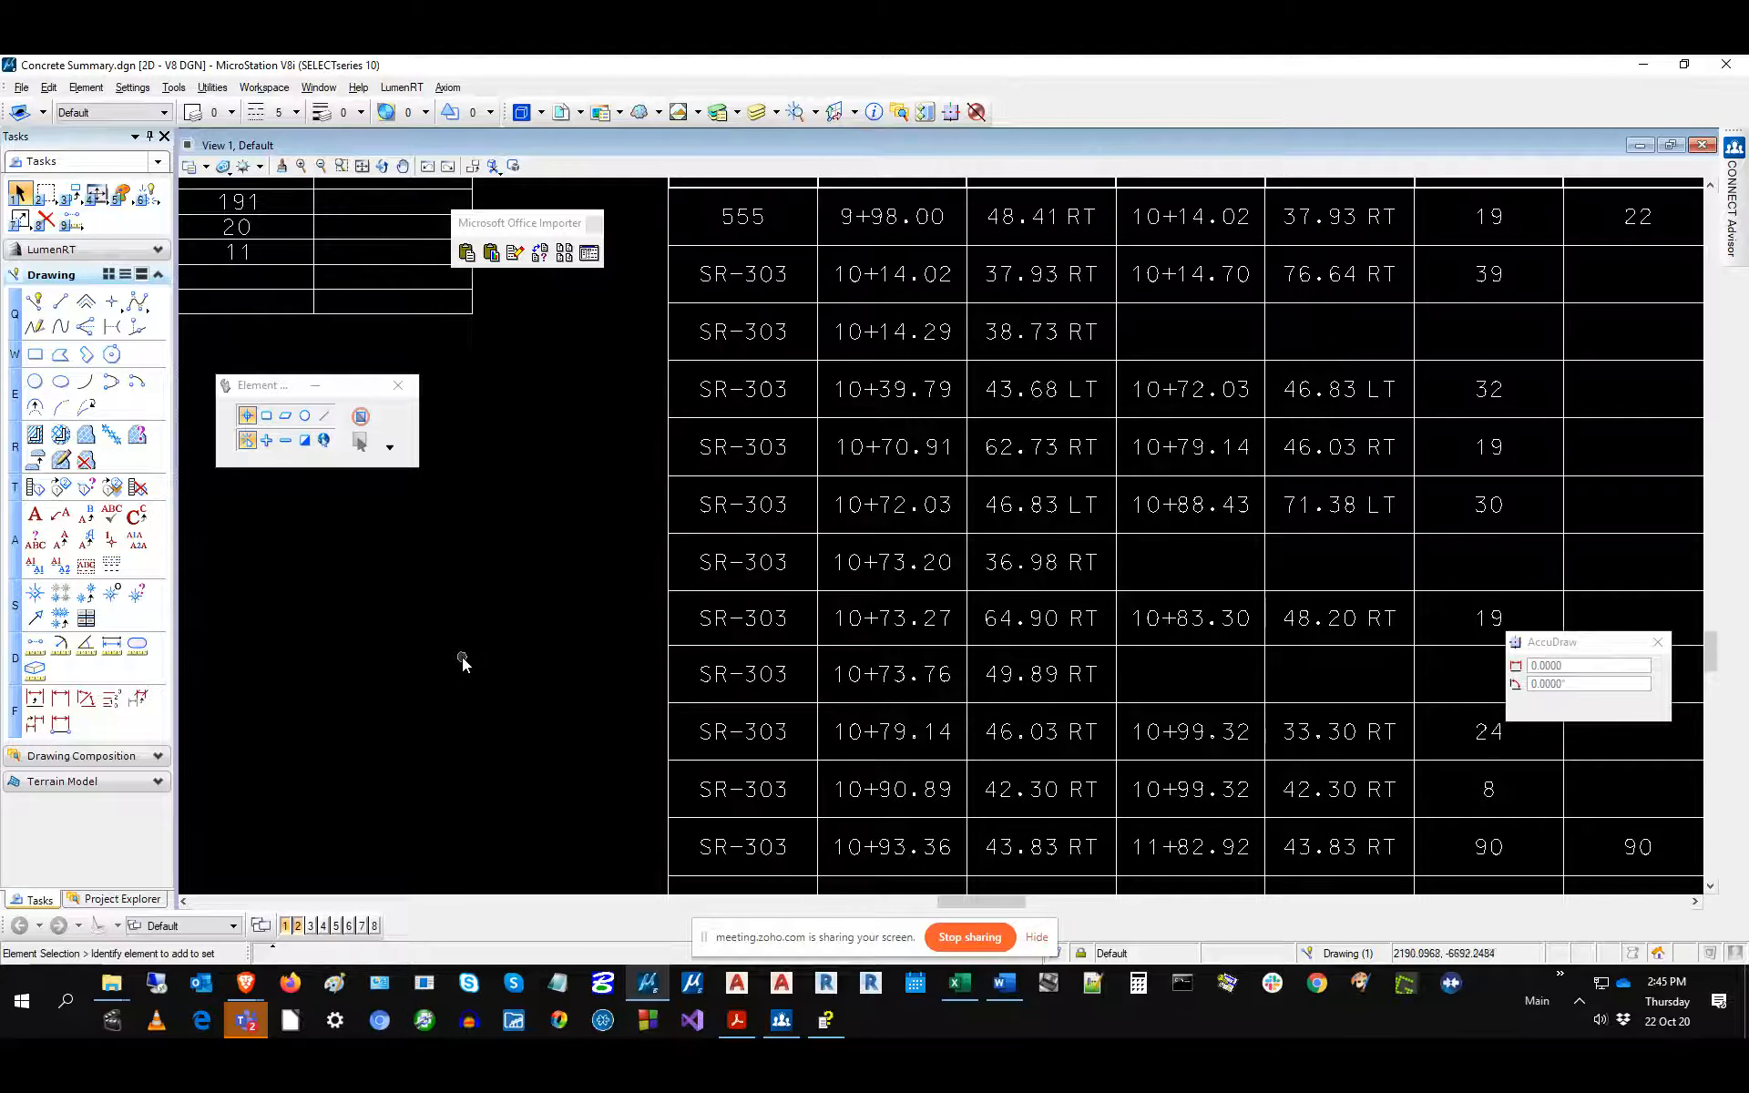
click(588, 253)
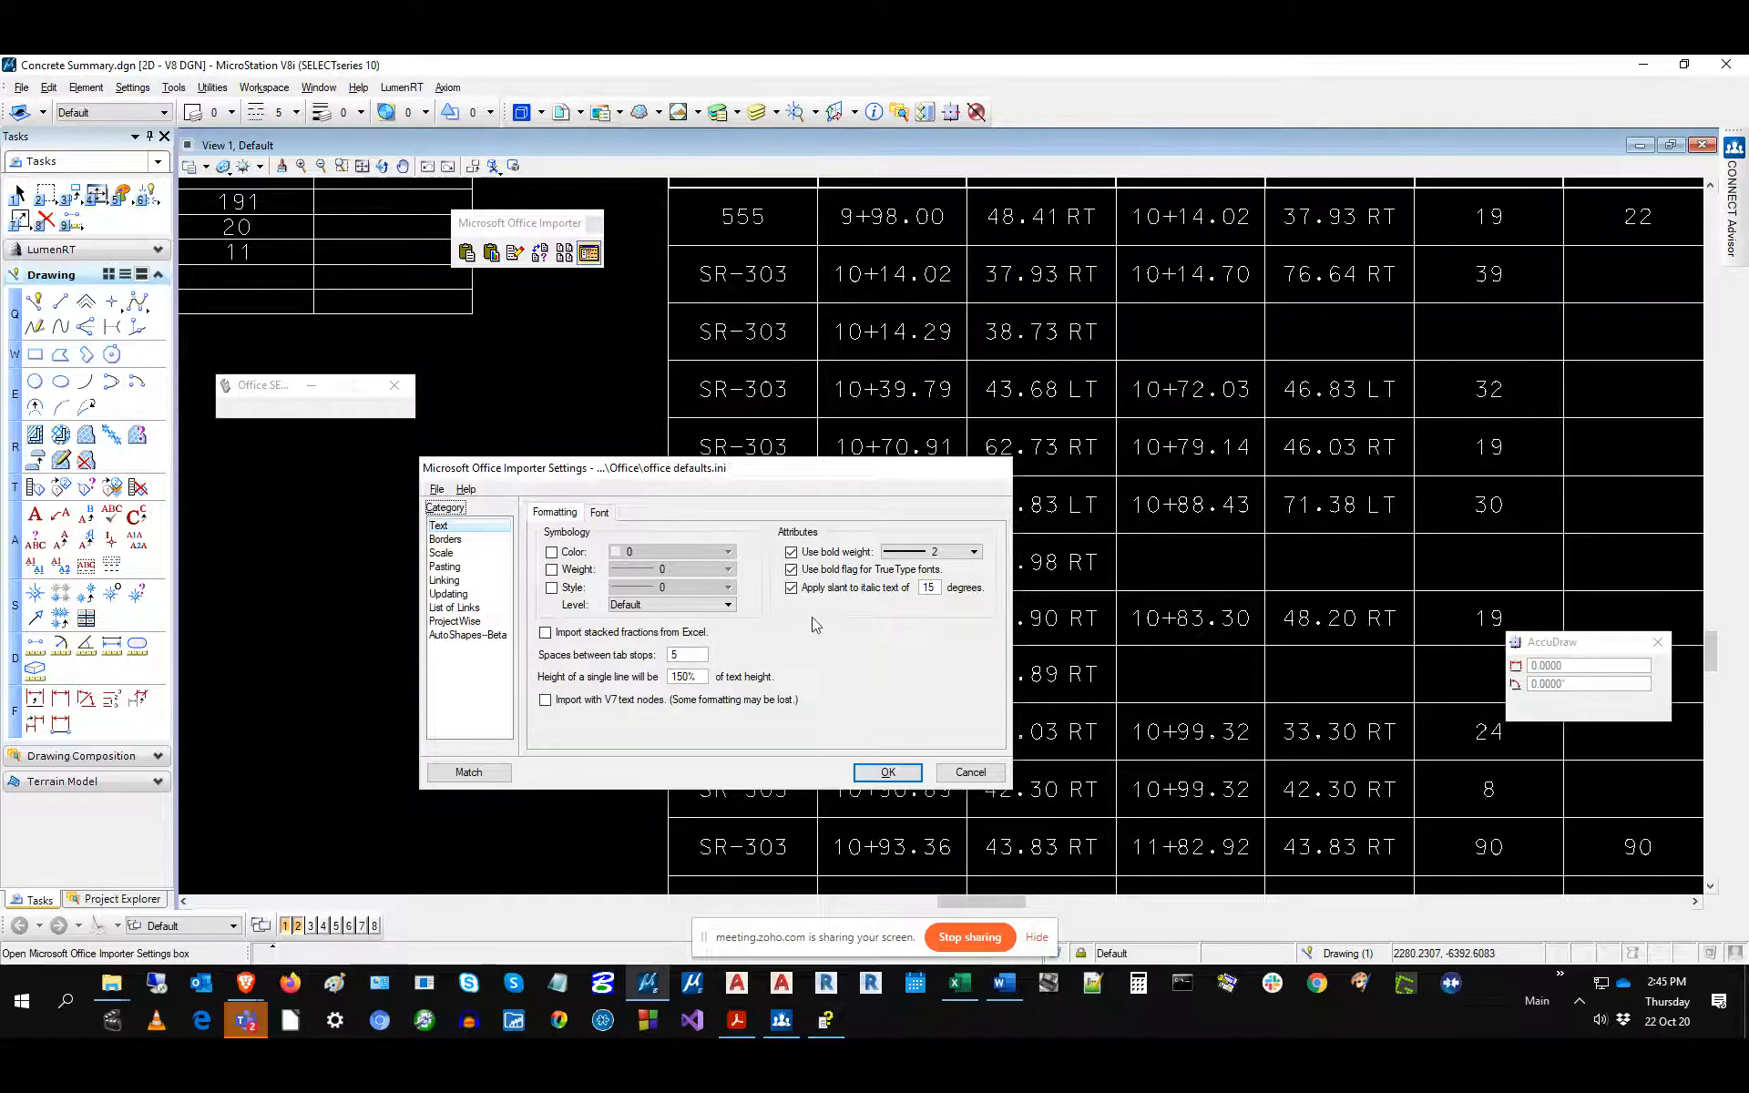
click(550, 517)
click(446, 539)
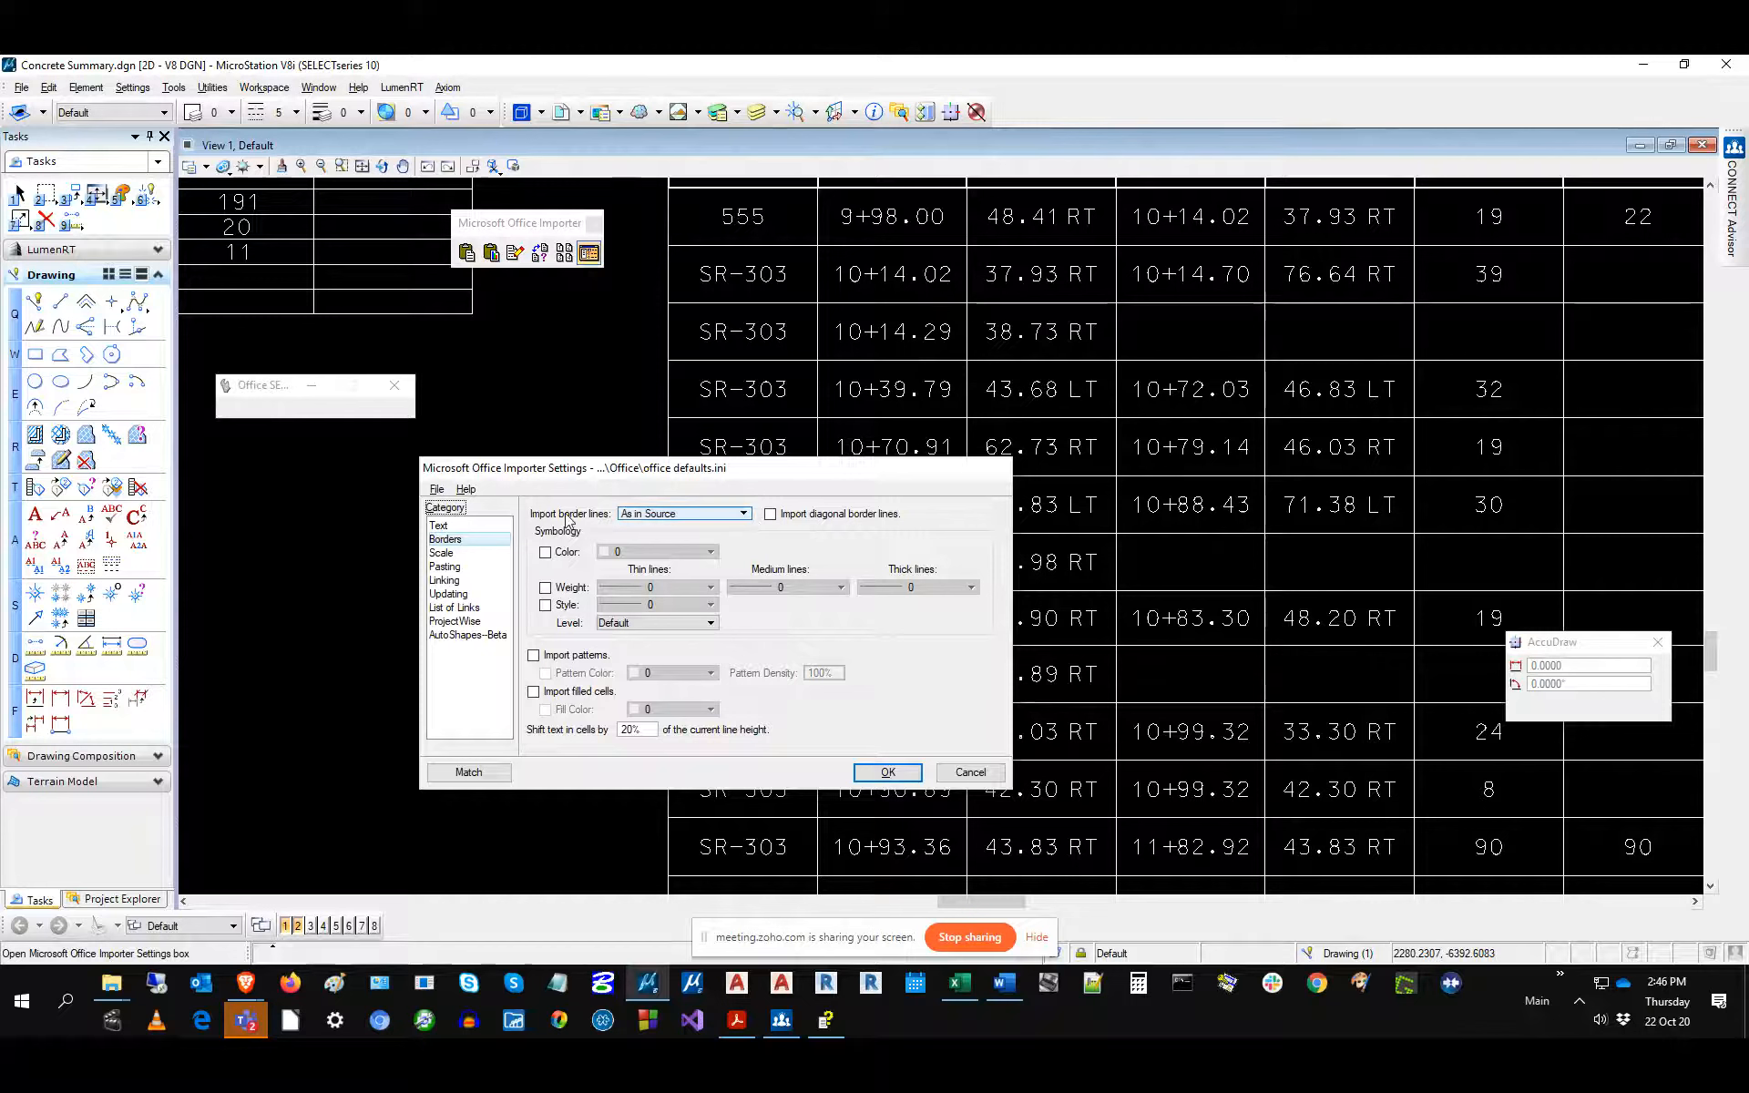
click(466, 527)
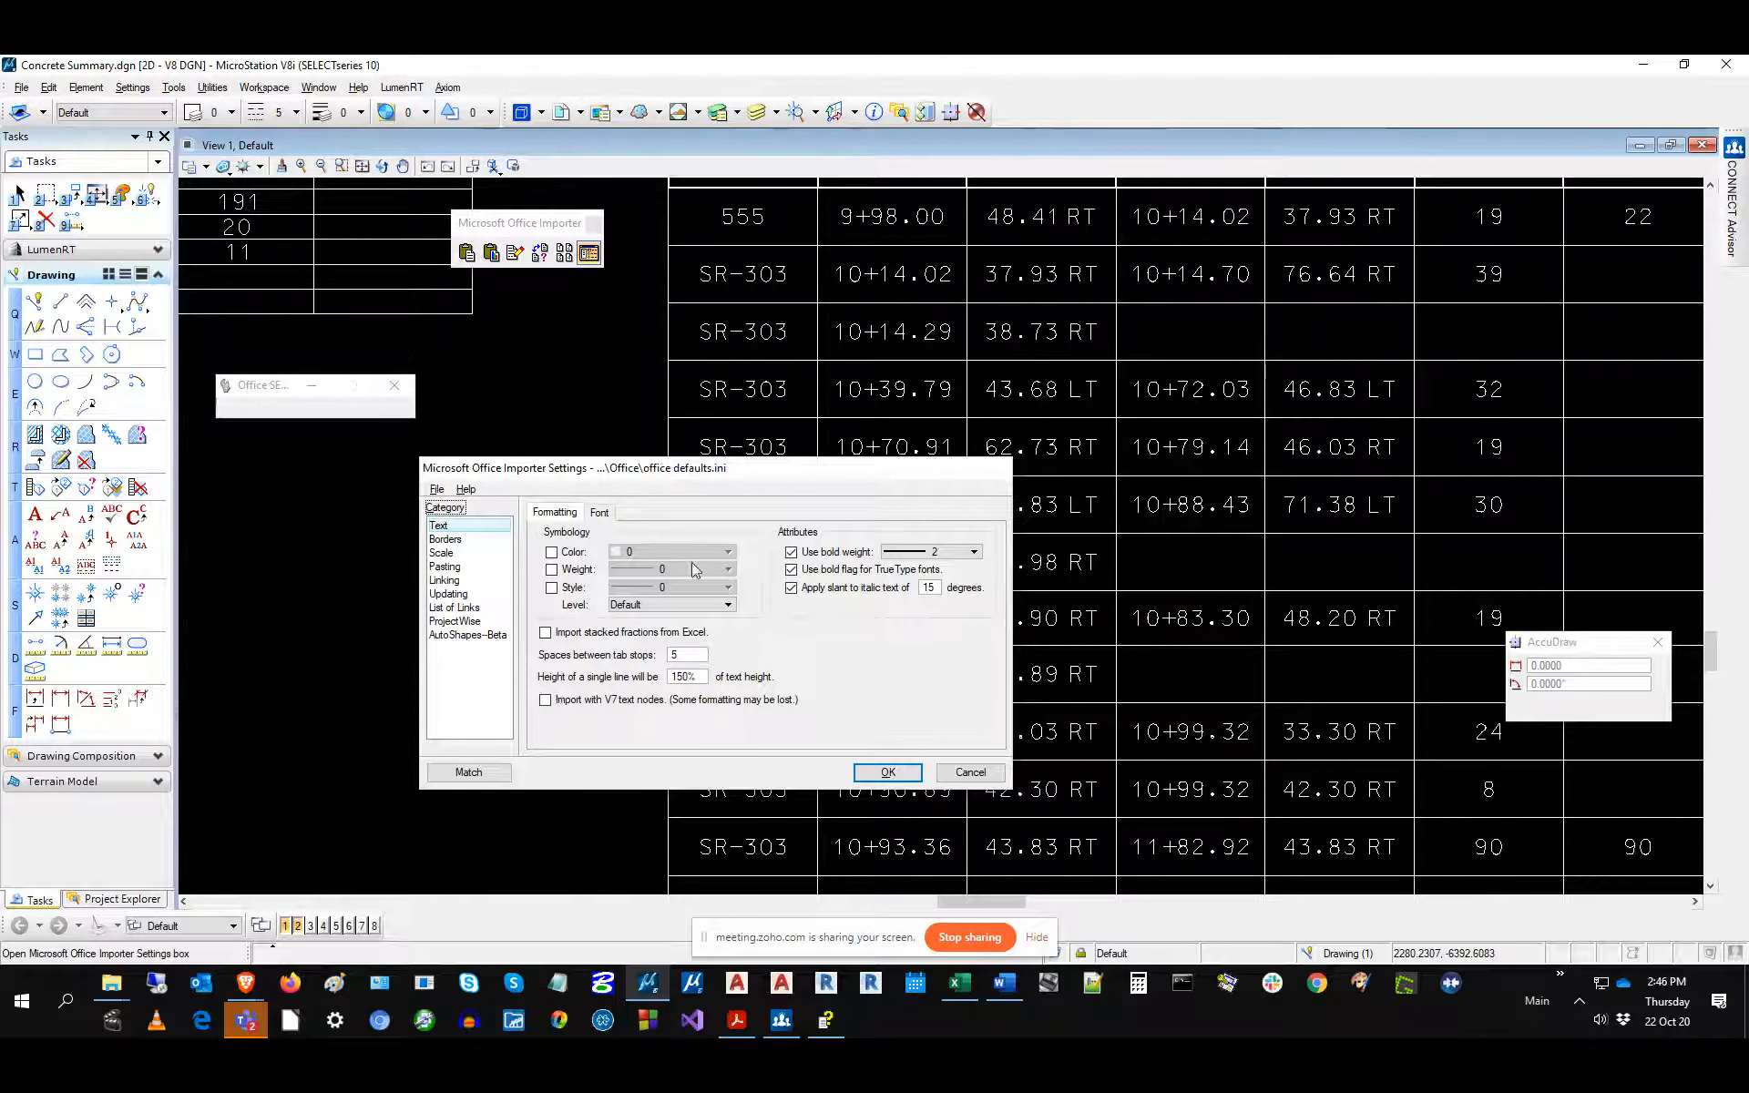
click(955, 778)
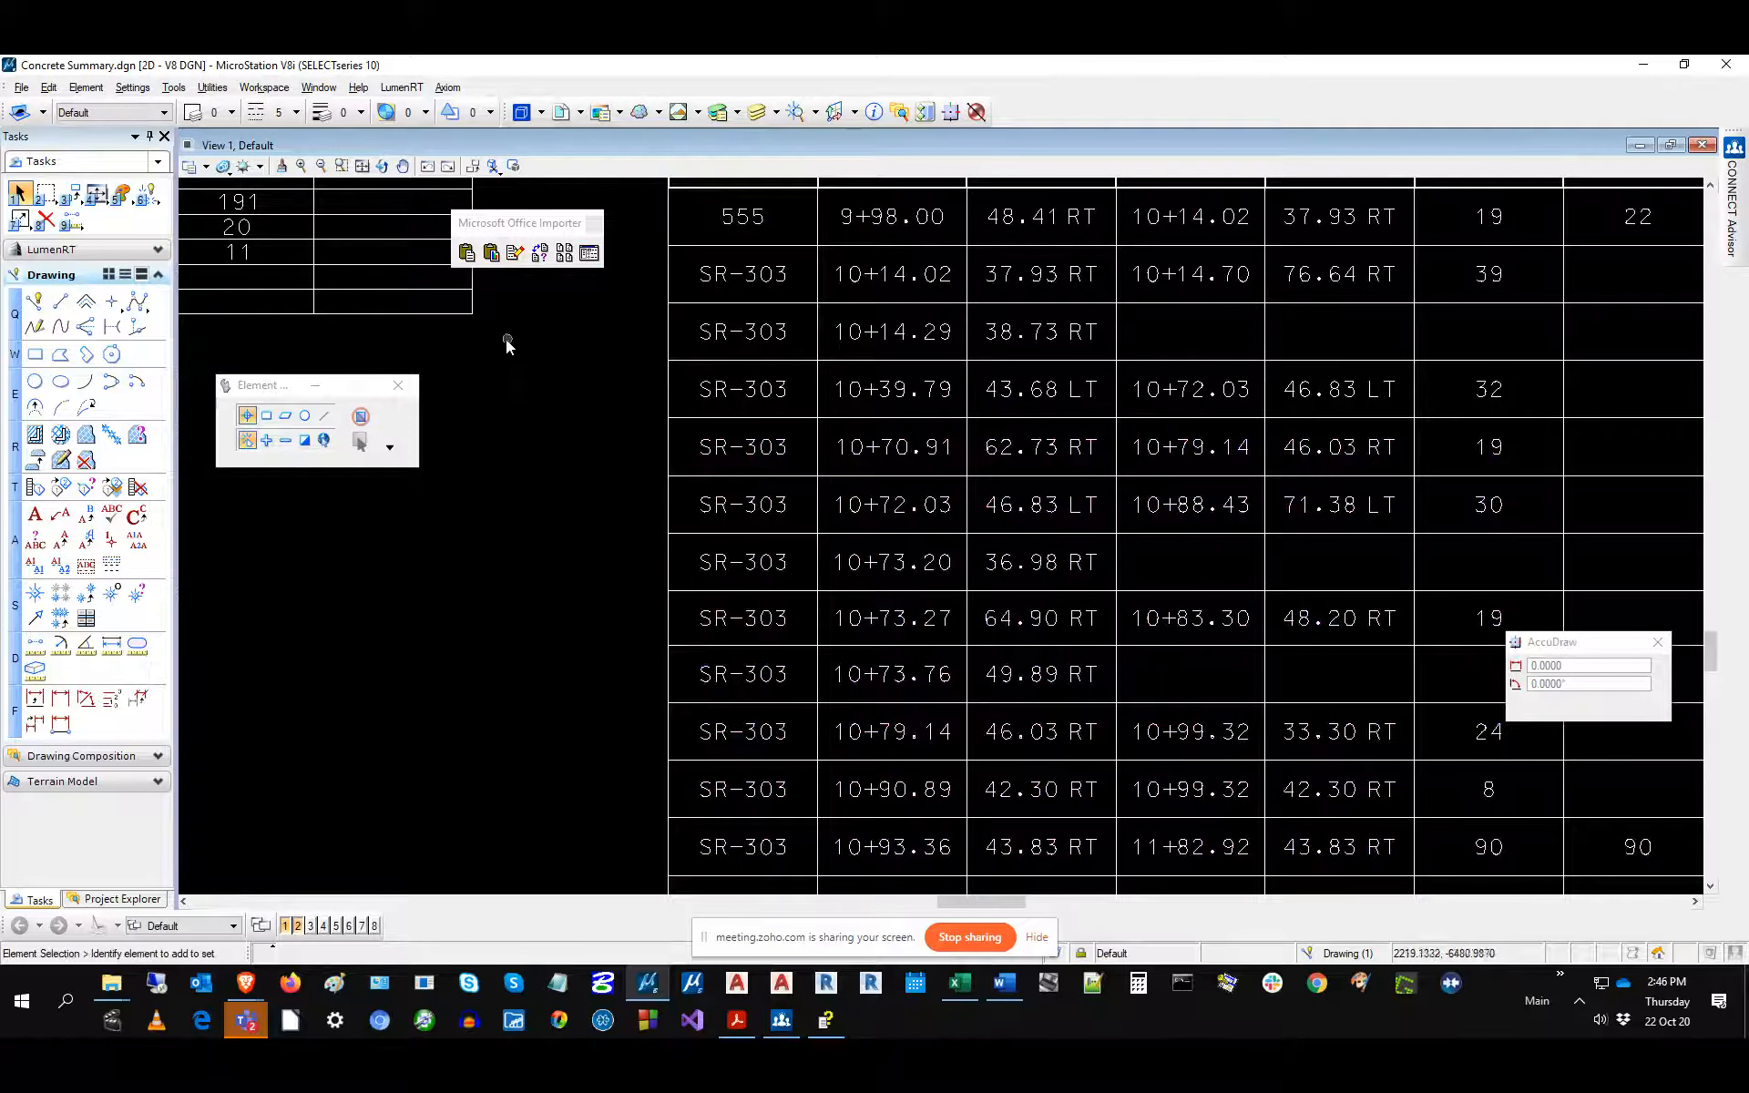
Move to an empty area of the drawing, switch to Excel and copy the range A1:J23 of the concrete summary sheet.
click(1711, 863)
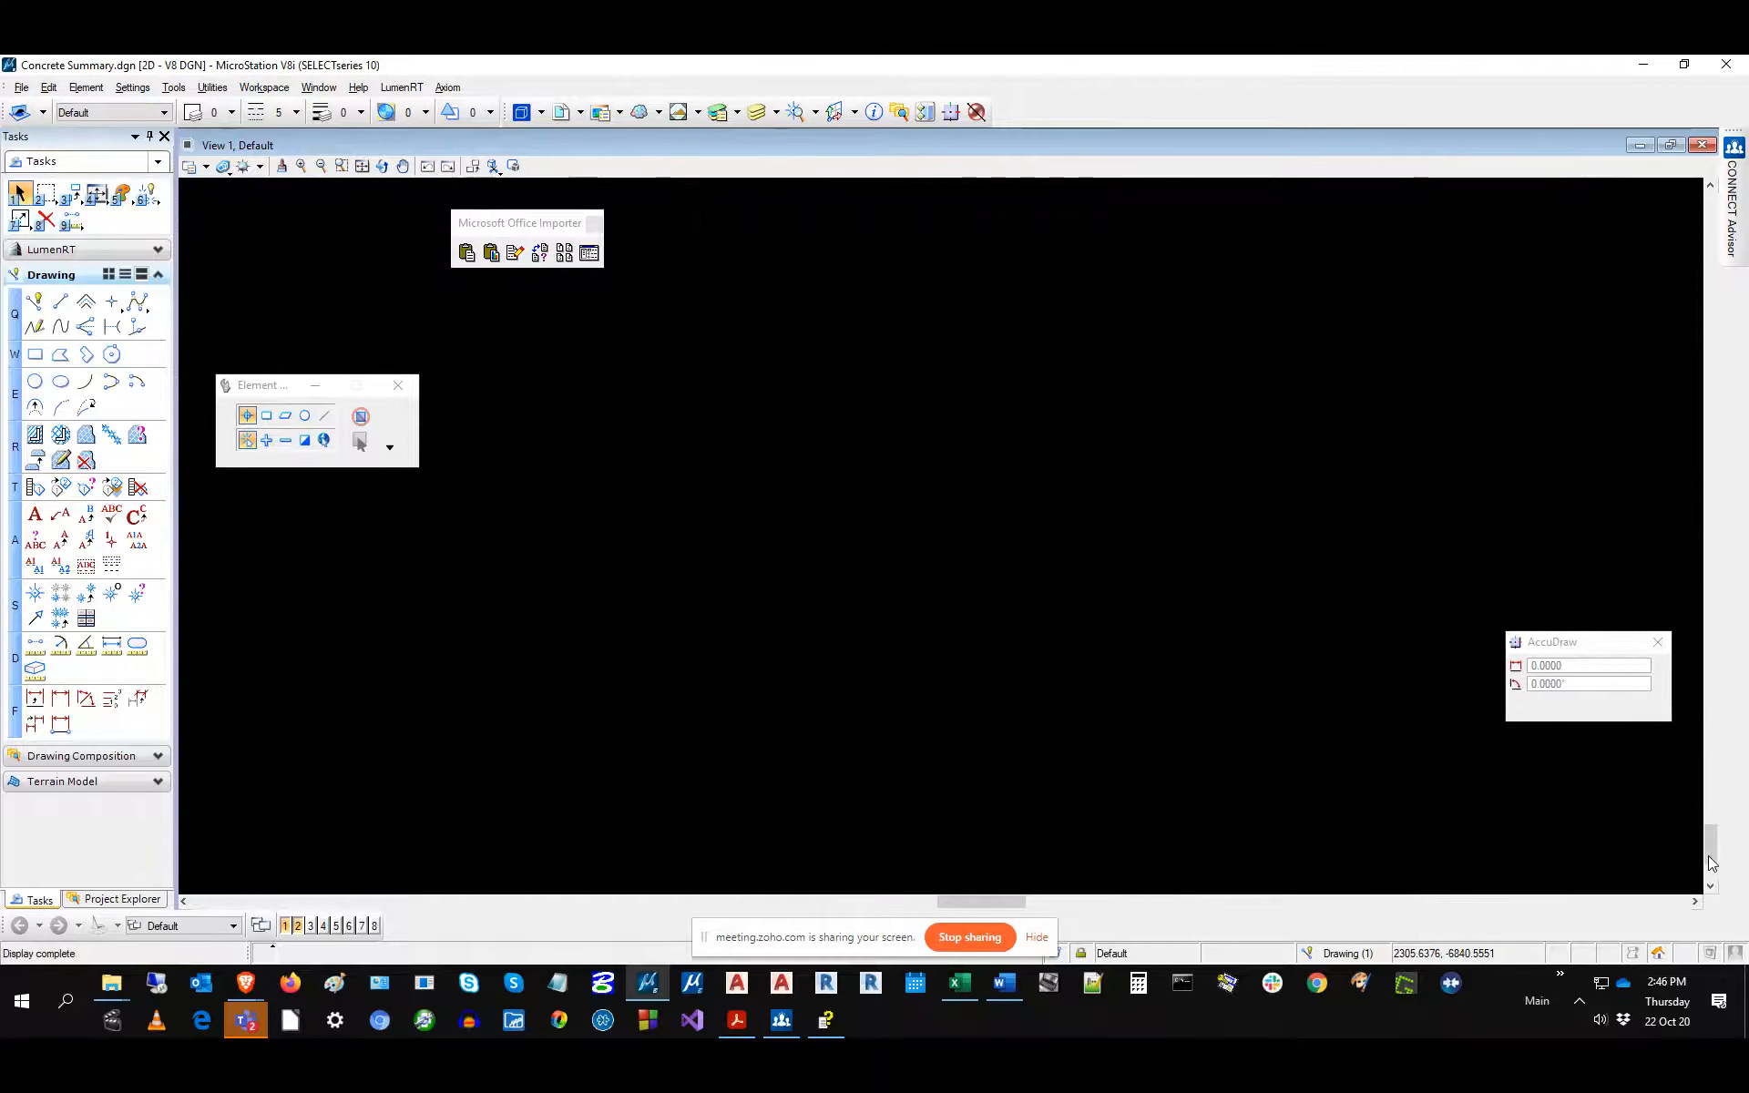
click(959, 981)
right_click(198, 351)
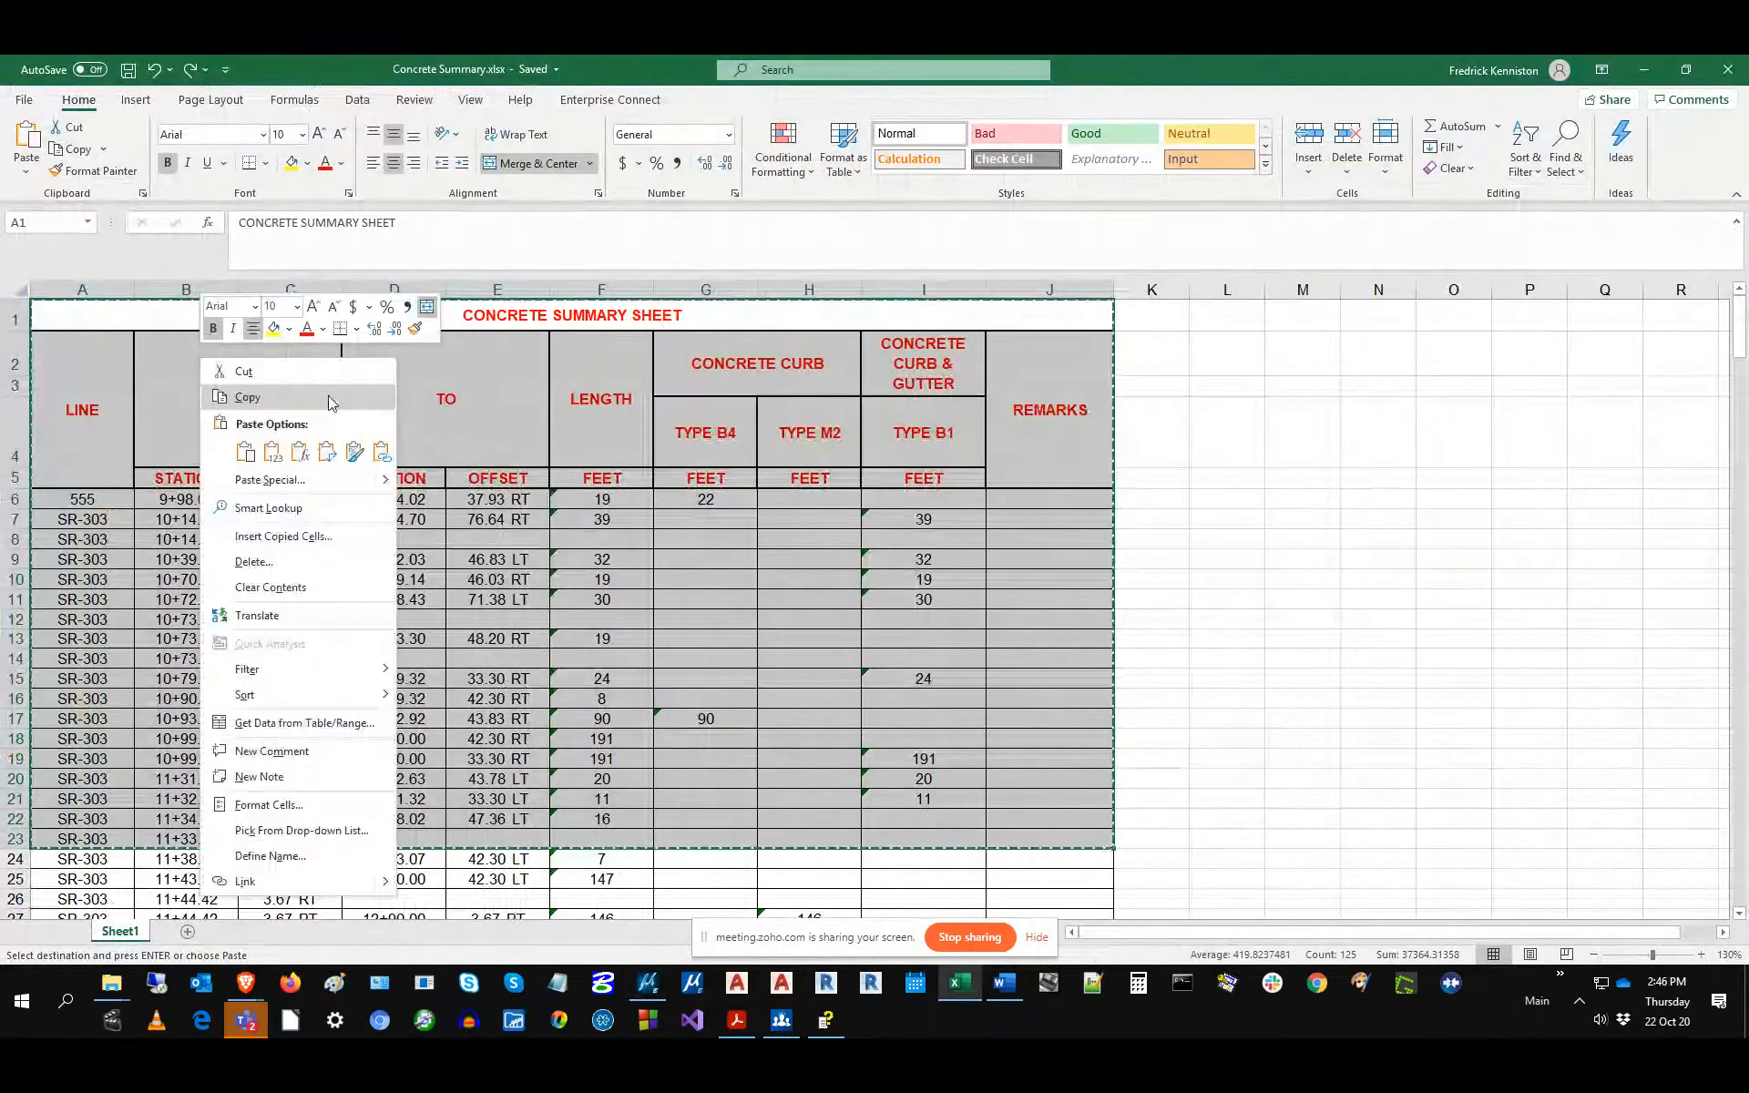
click(241, 394)
click(245, 982)
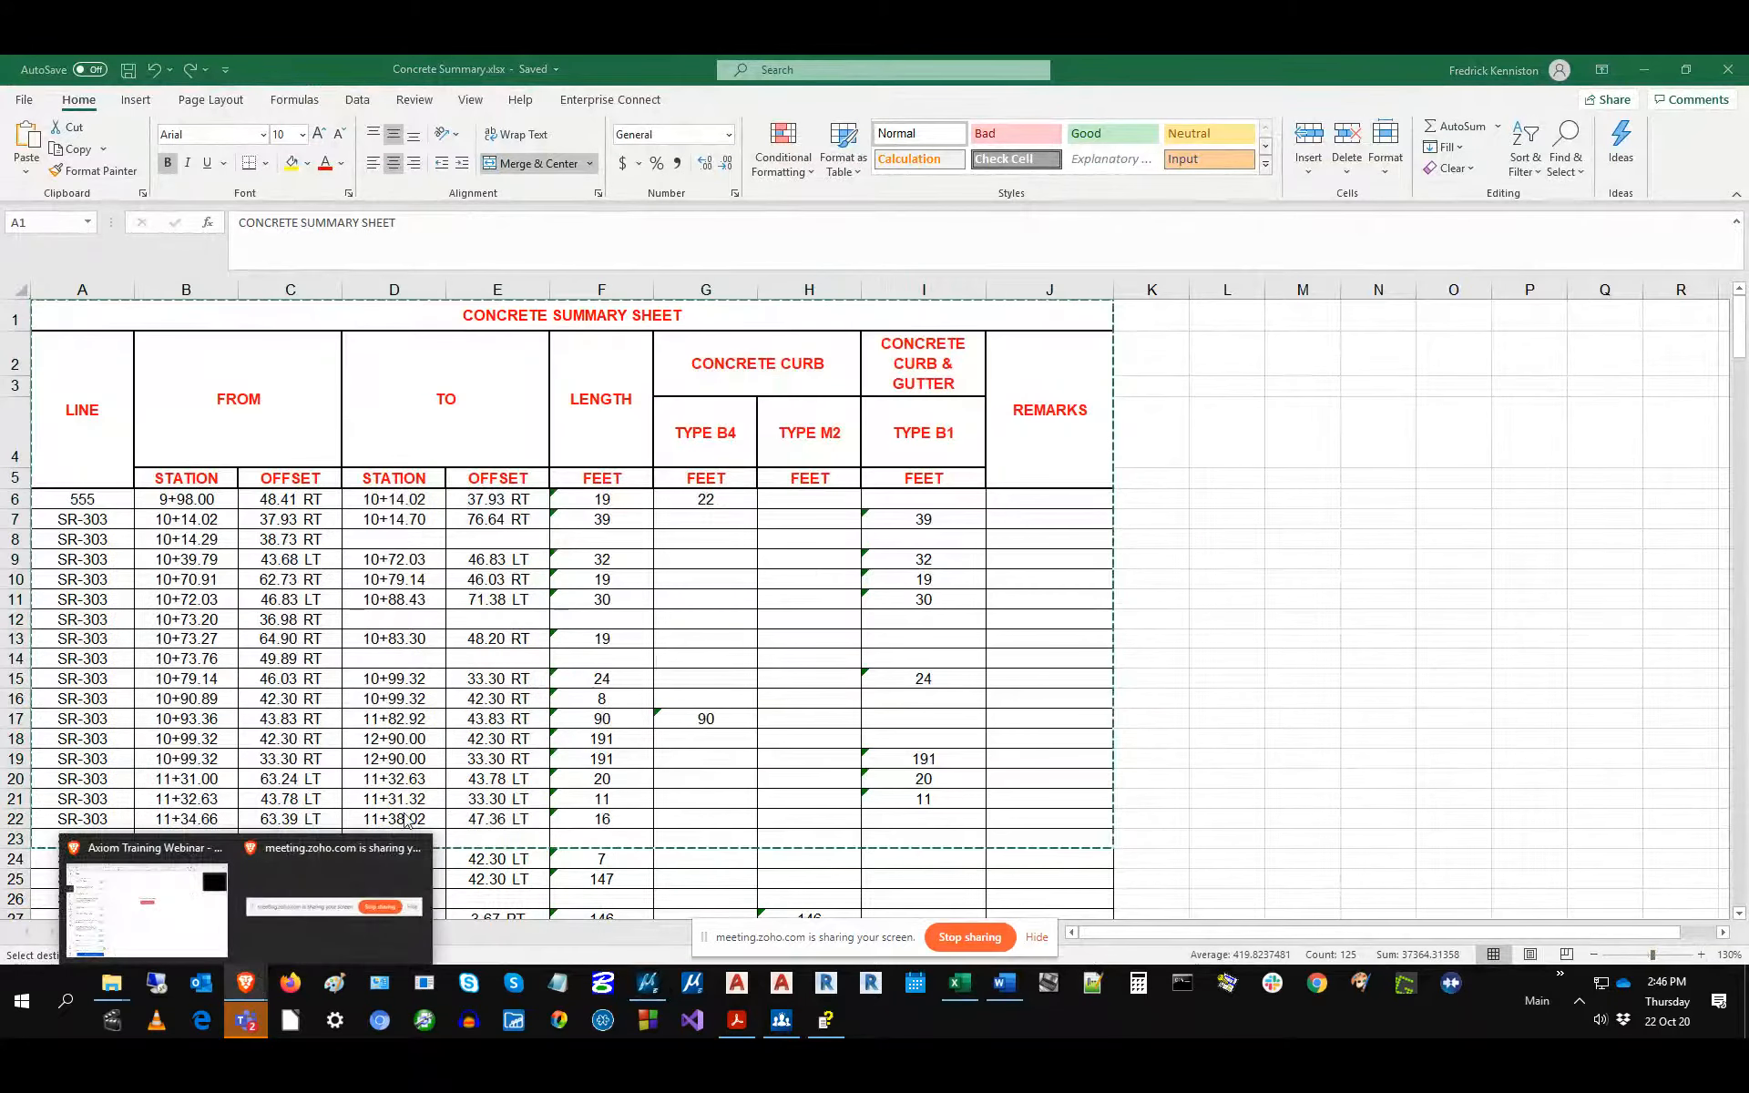
Switch to MicroStation and paste the copied range as a linked table in the empty area, using Unnamed Scale.
click(648, 982)
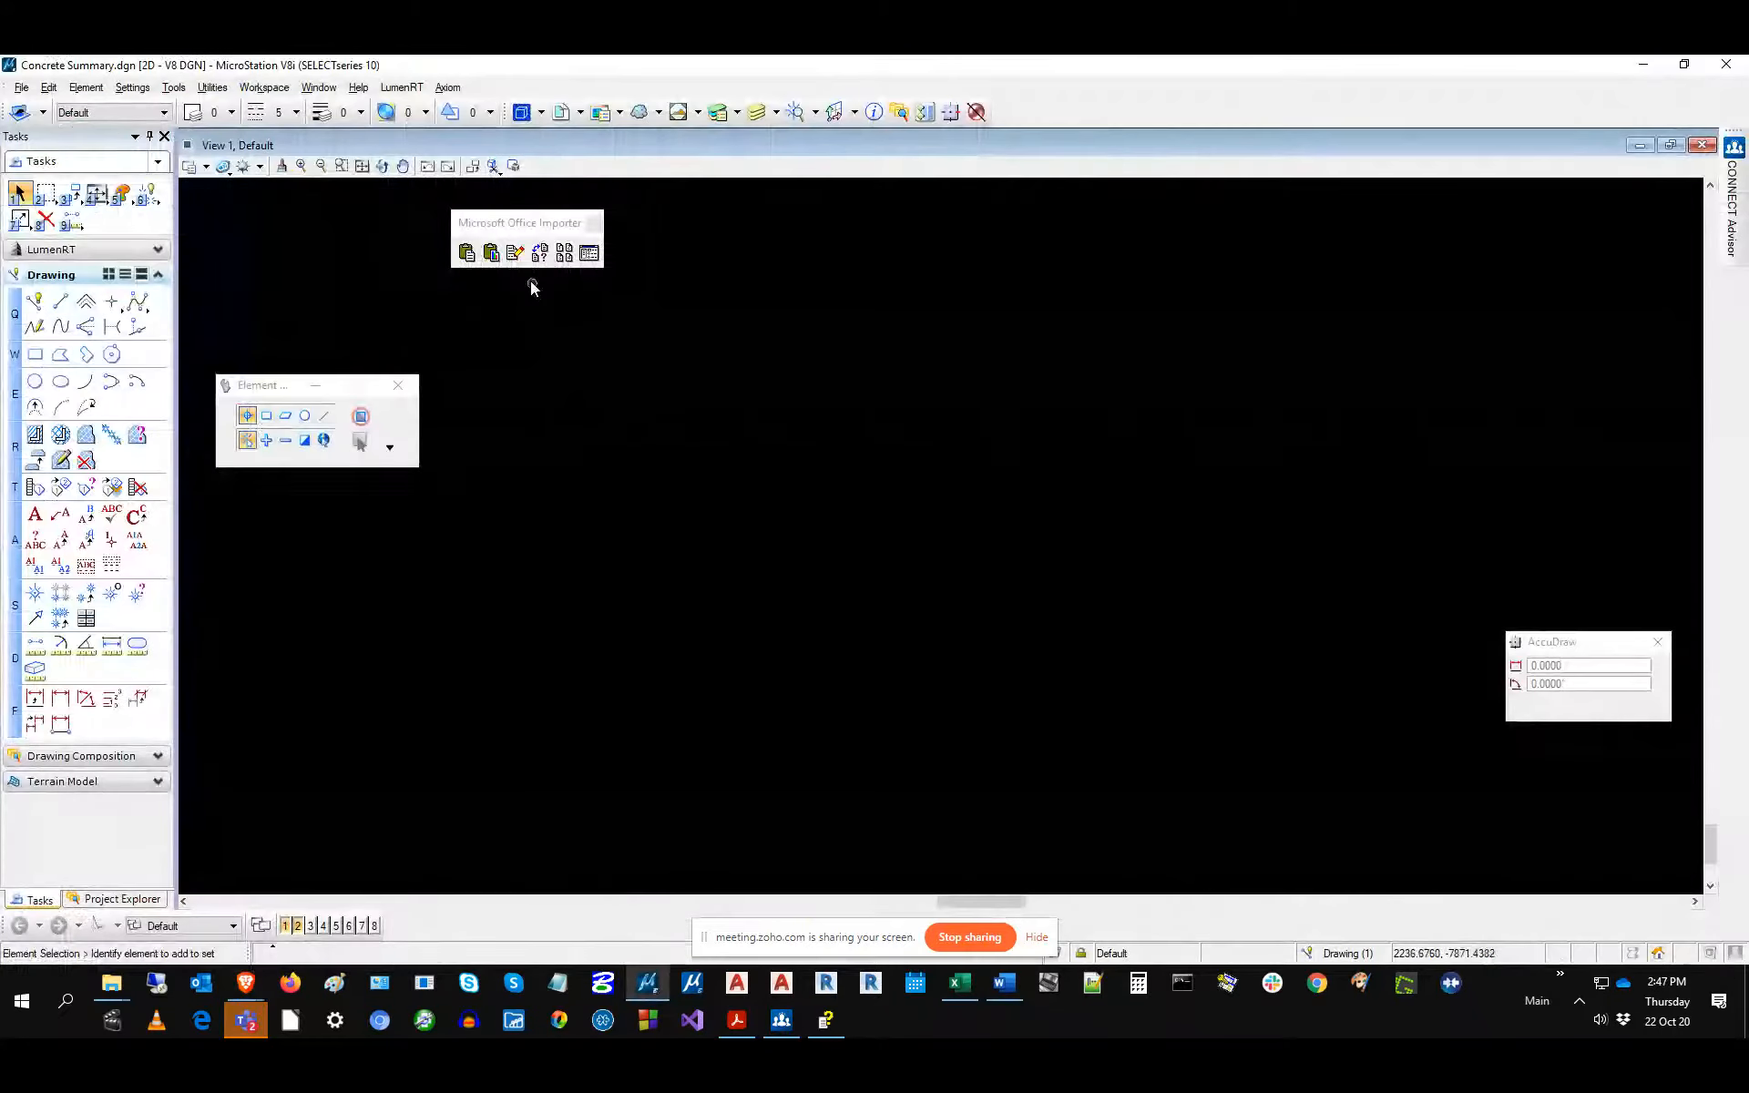
click(464, 255)
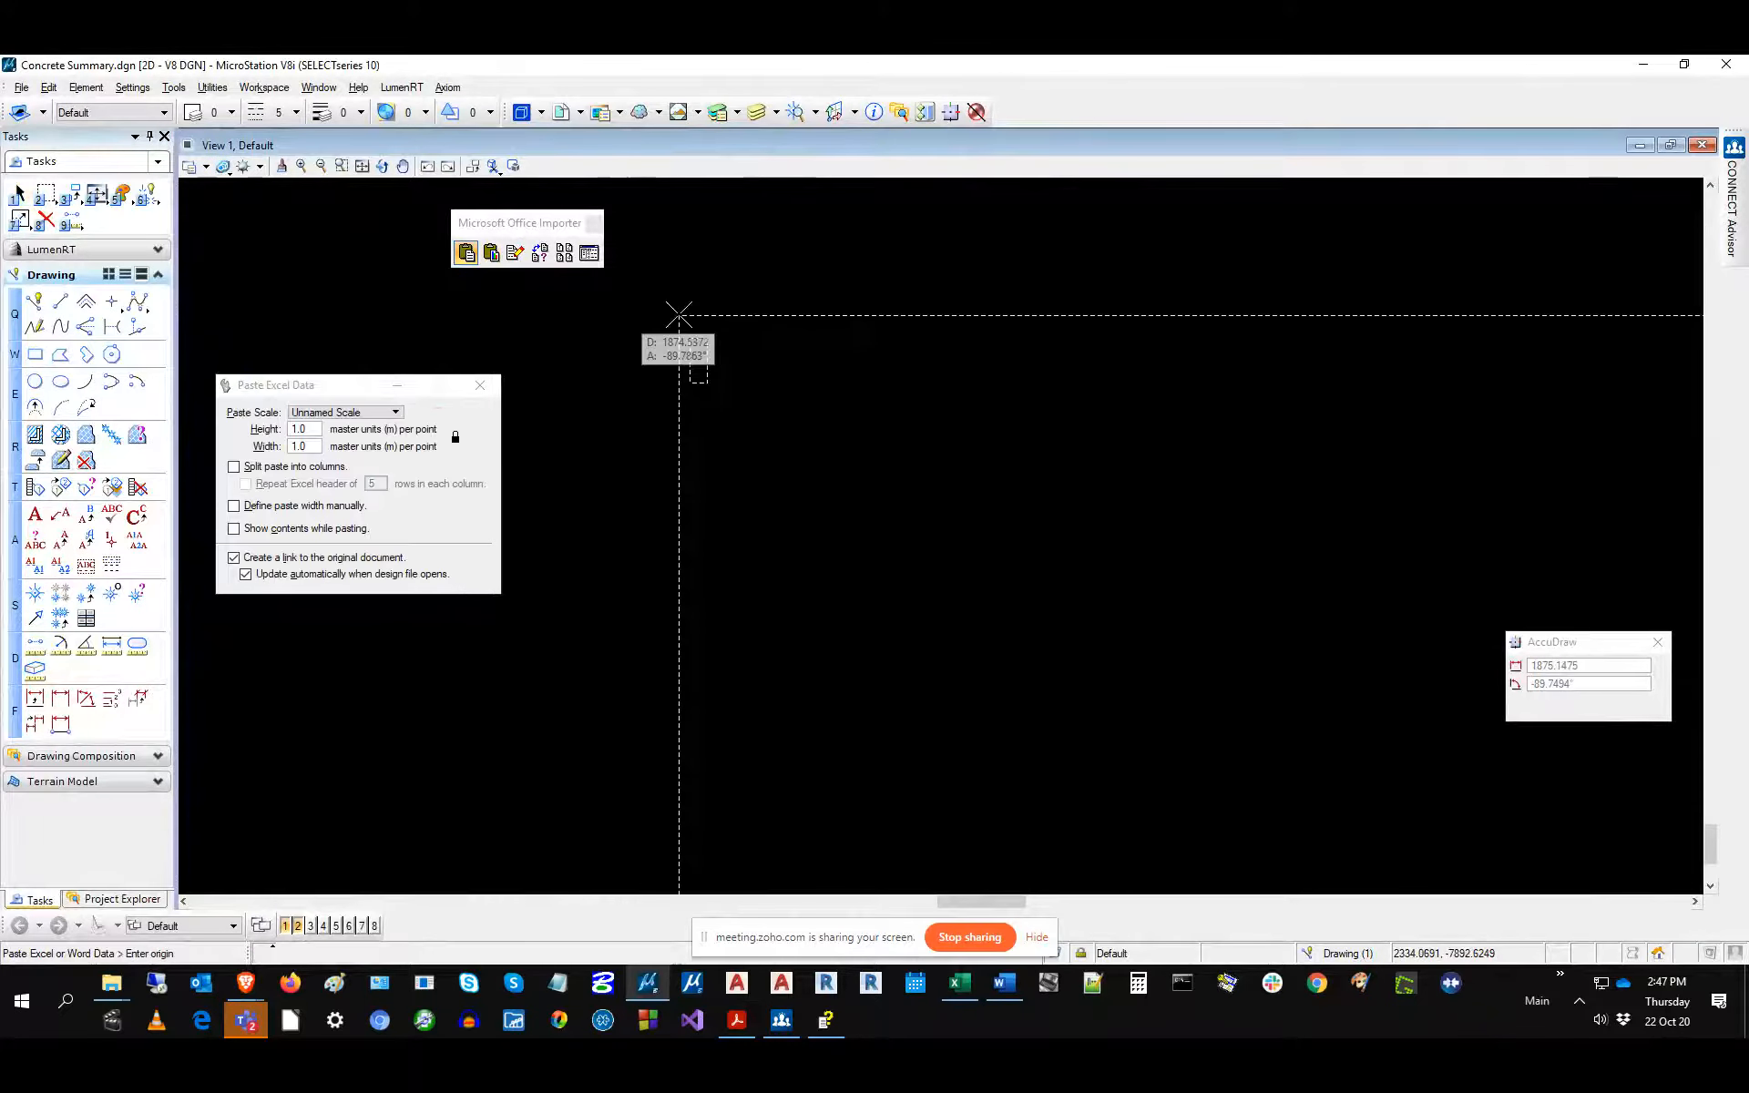
click(703, 394)
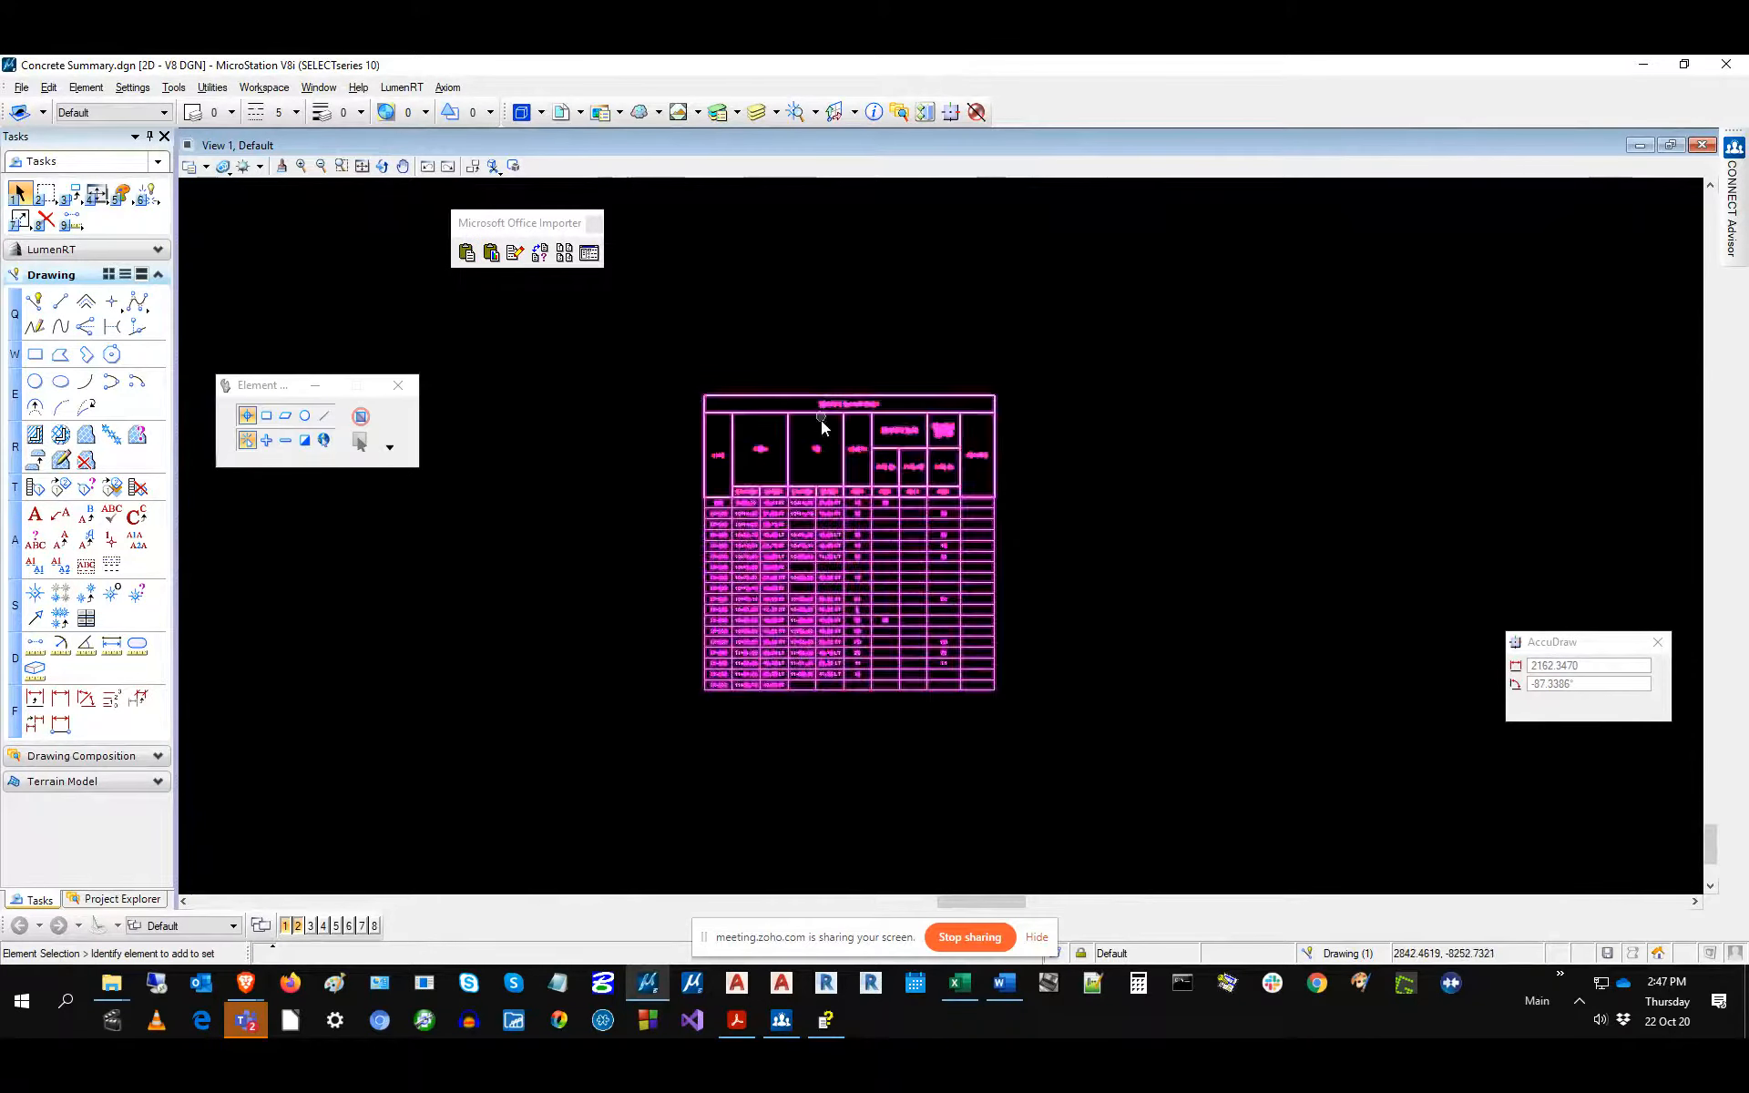
scroll(825, 456, up, 3)
scroll(826, 476, up, 2)
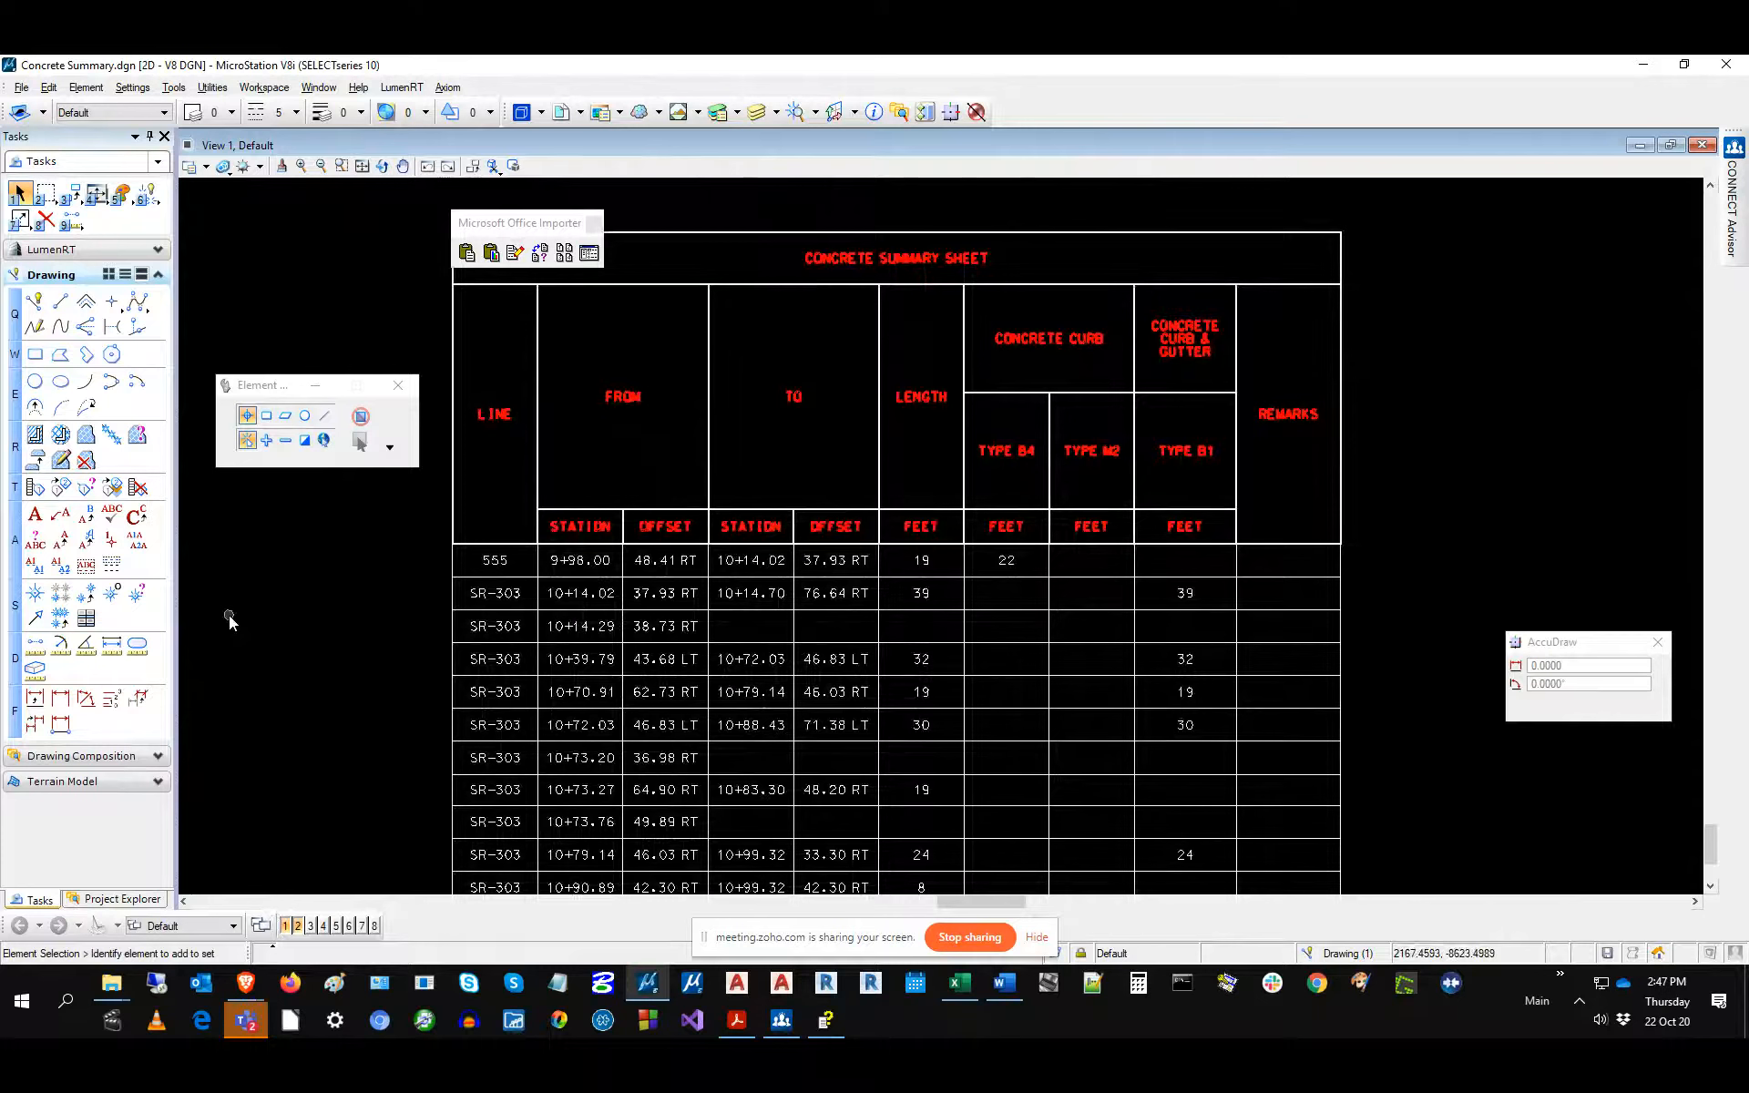
Open the new table's importer link symbology and set its text color to 2.
click(540, 253)
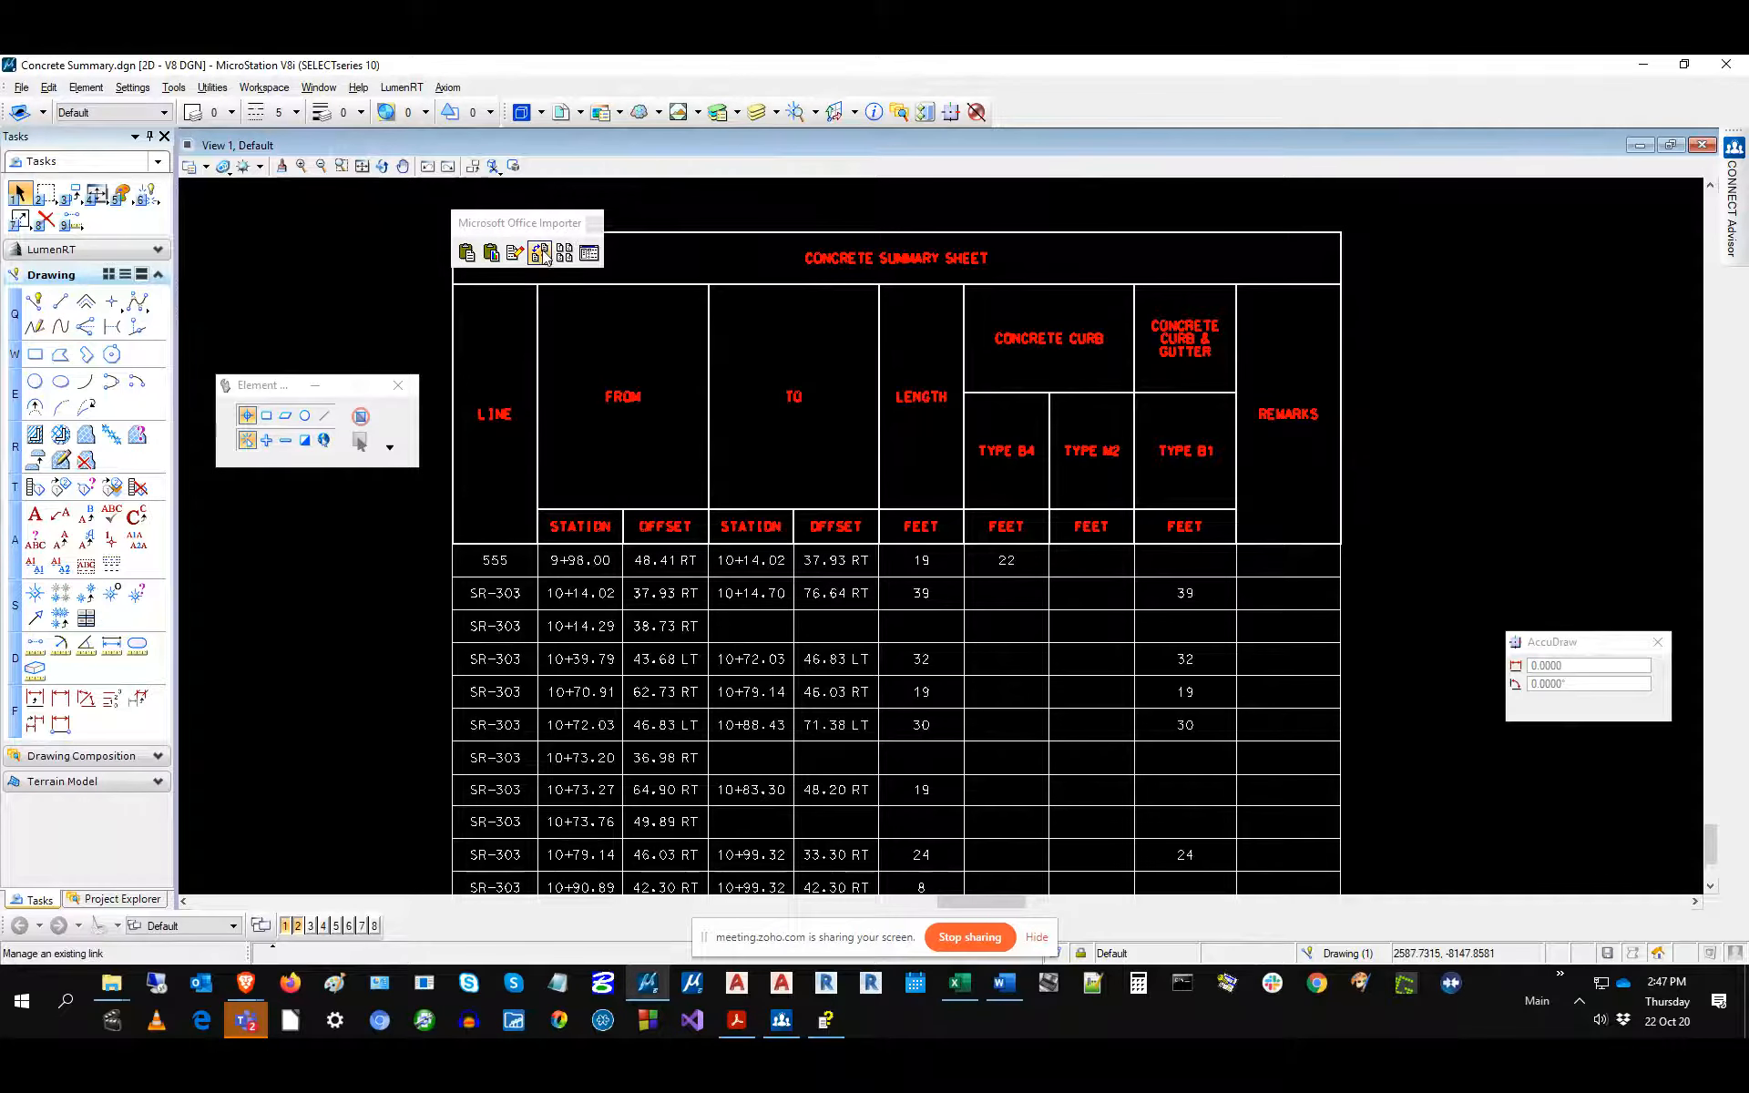
click(646, 510)
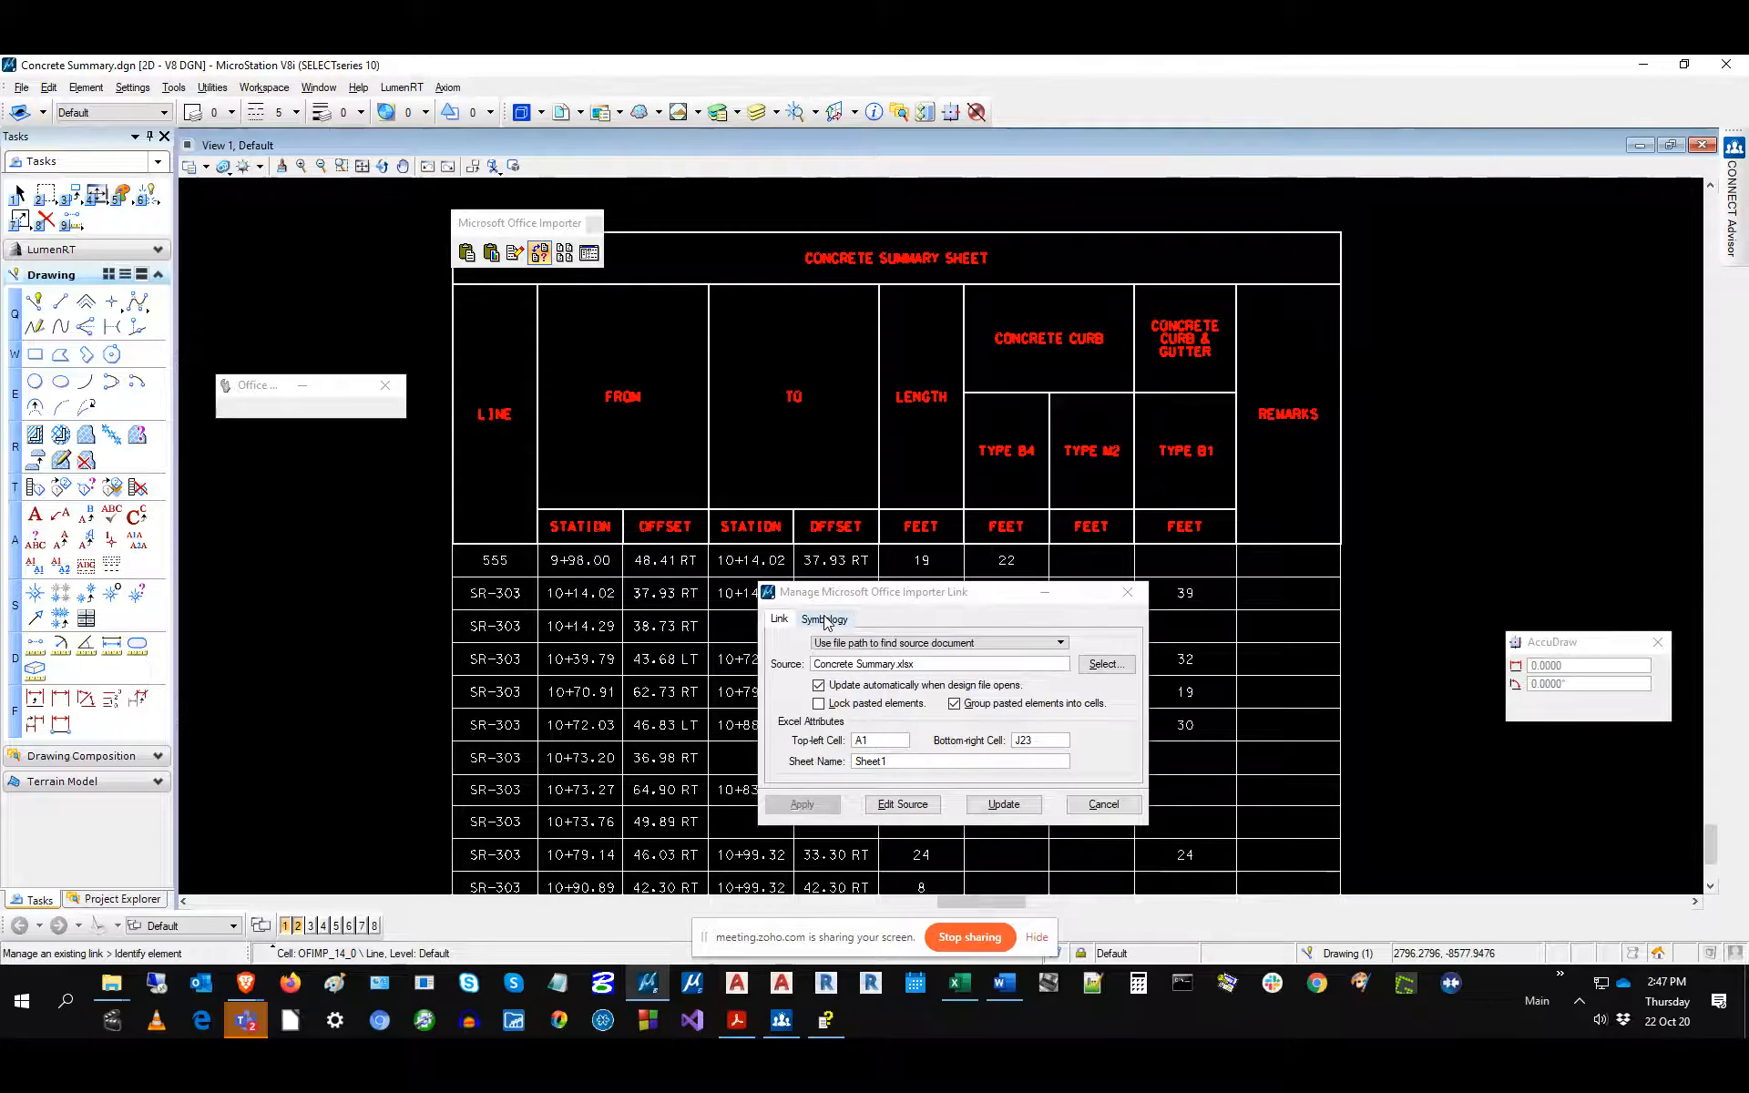
click(825, 619)
drag(967, 613, 1123, 541)
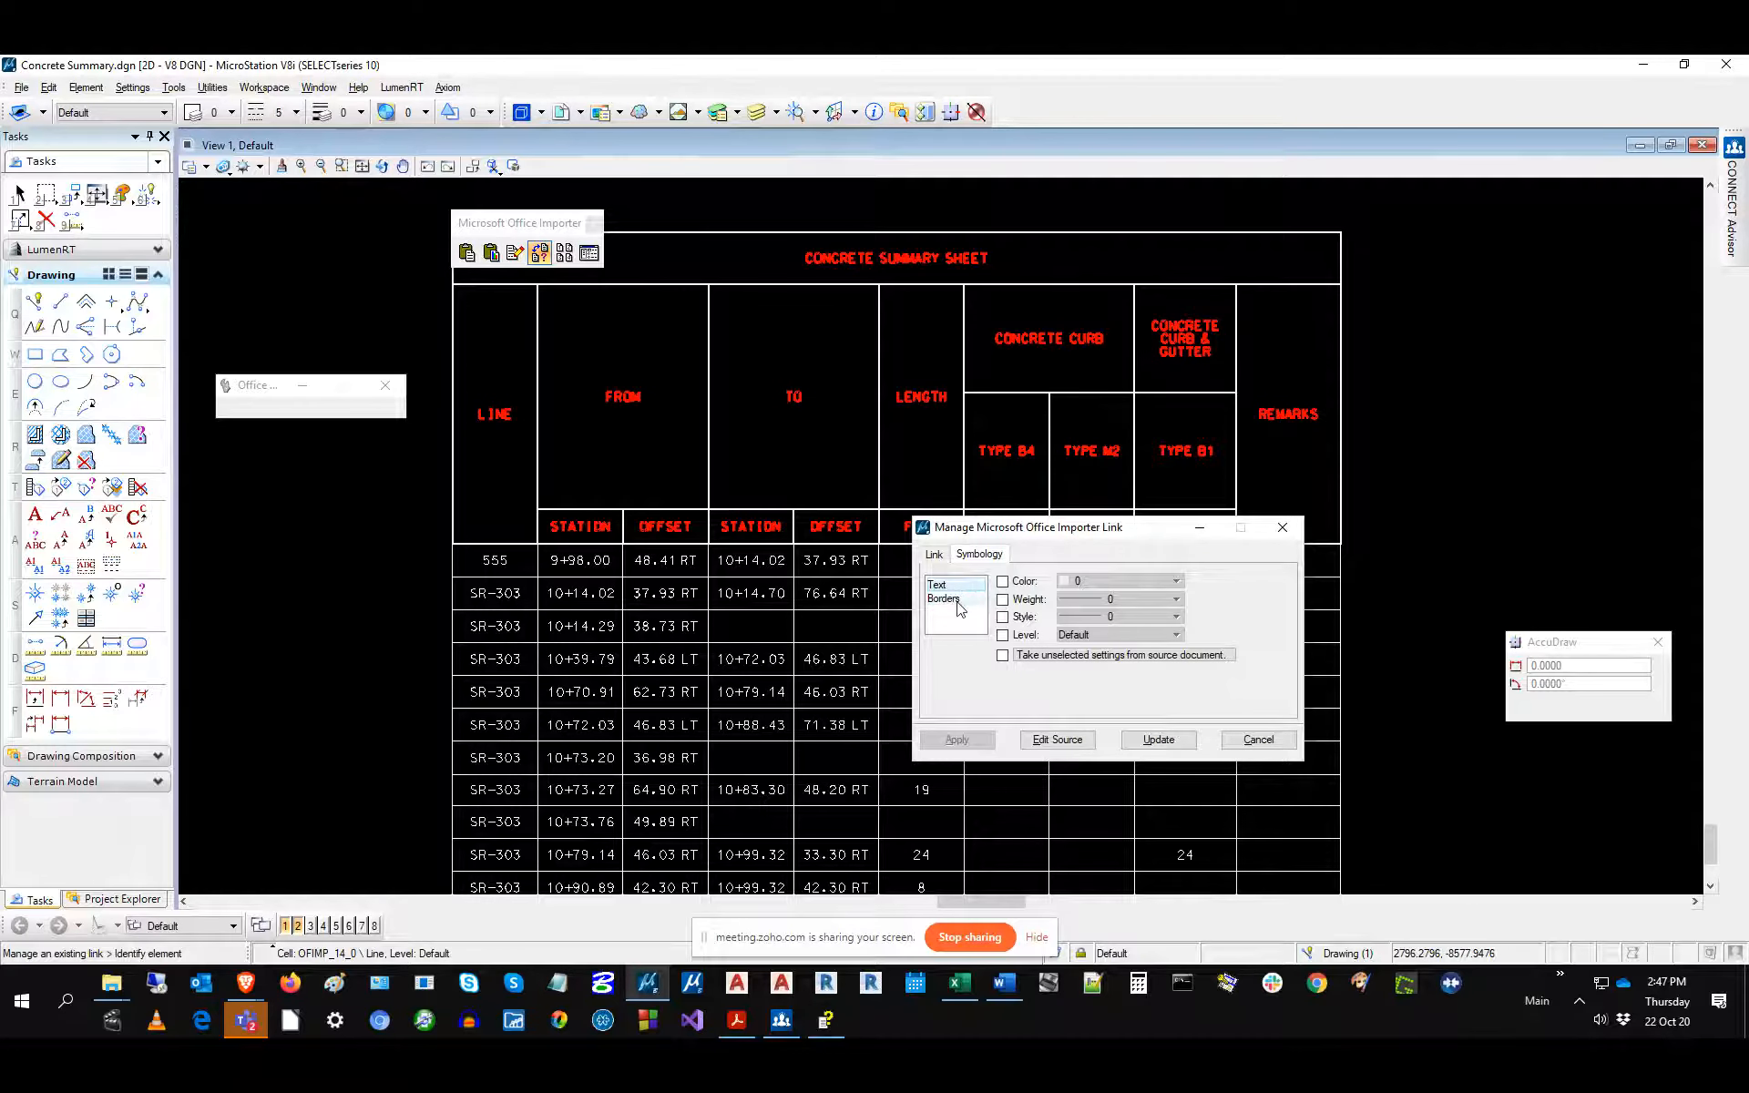
click(1002, 581)
click(1097, 582)
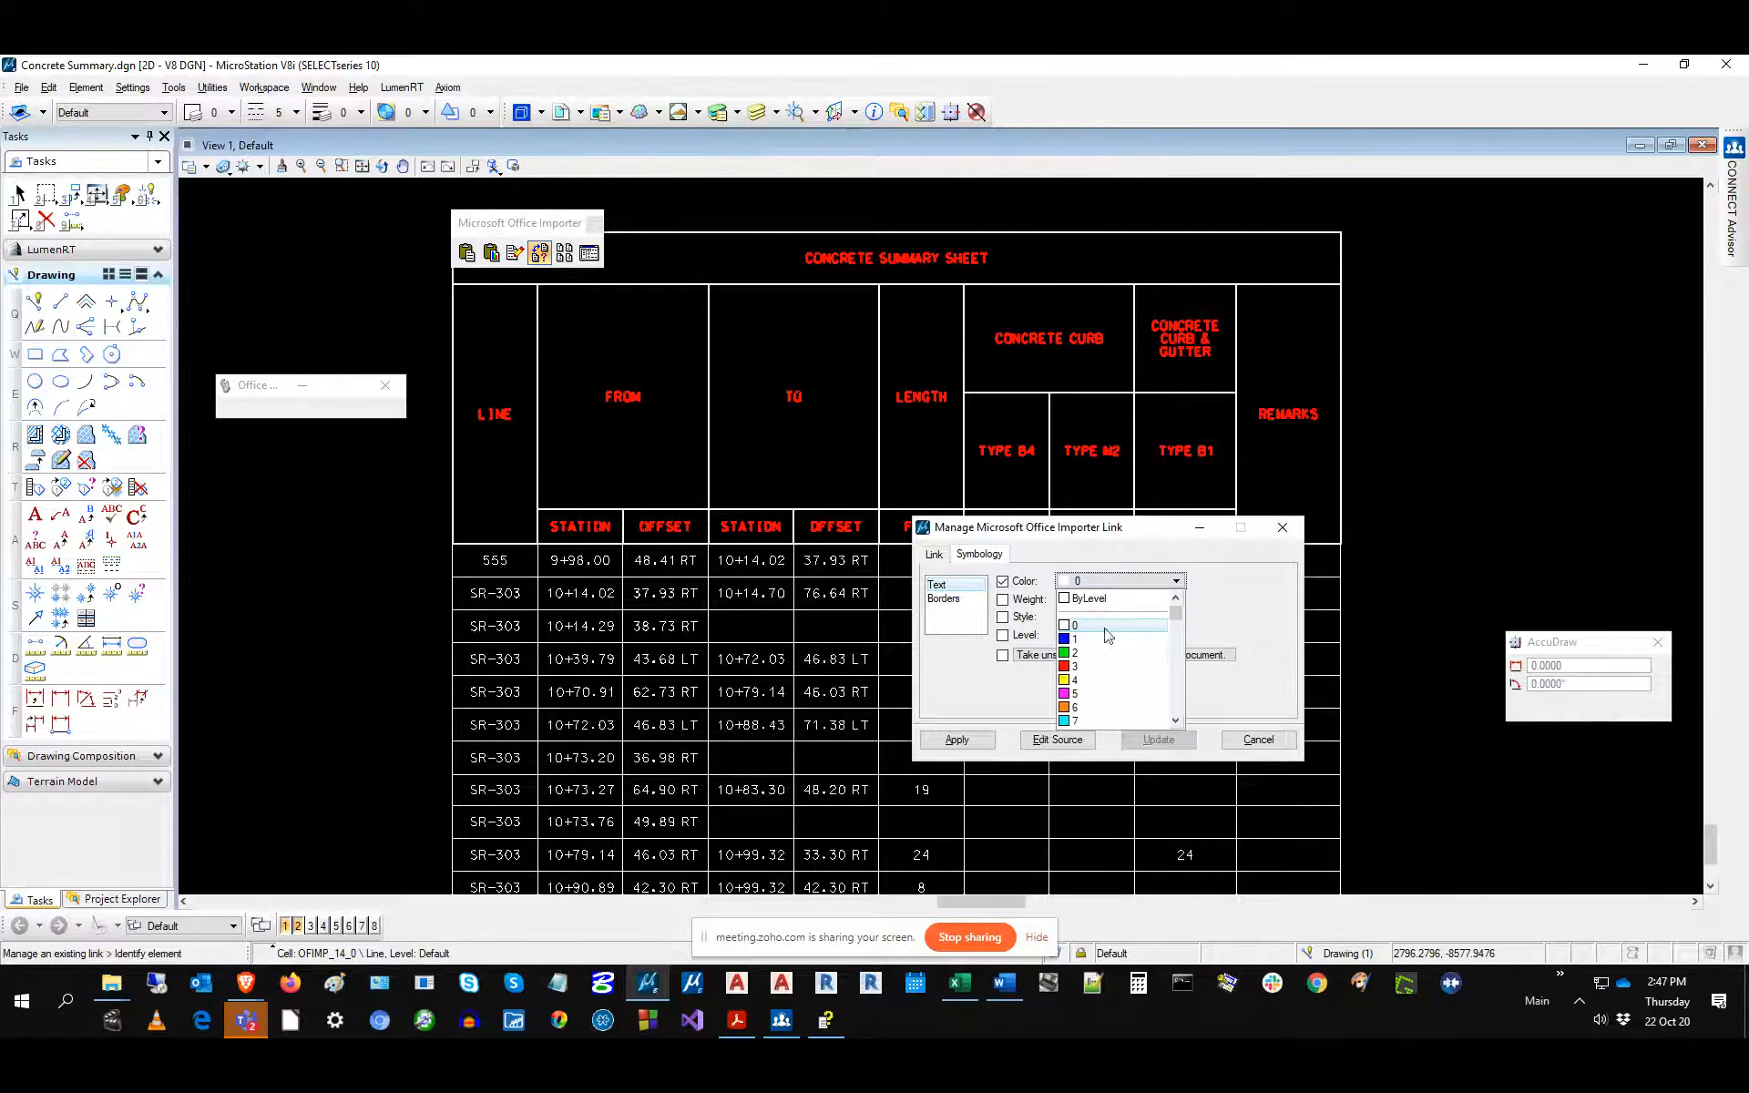
click(1073, 653)
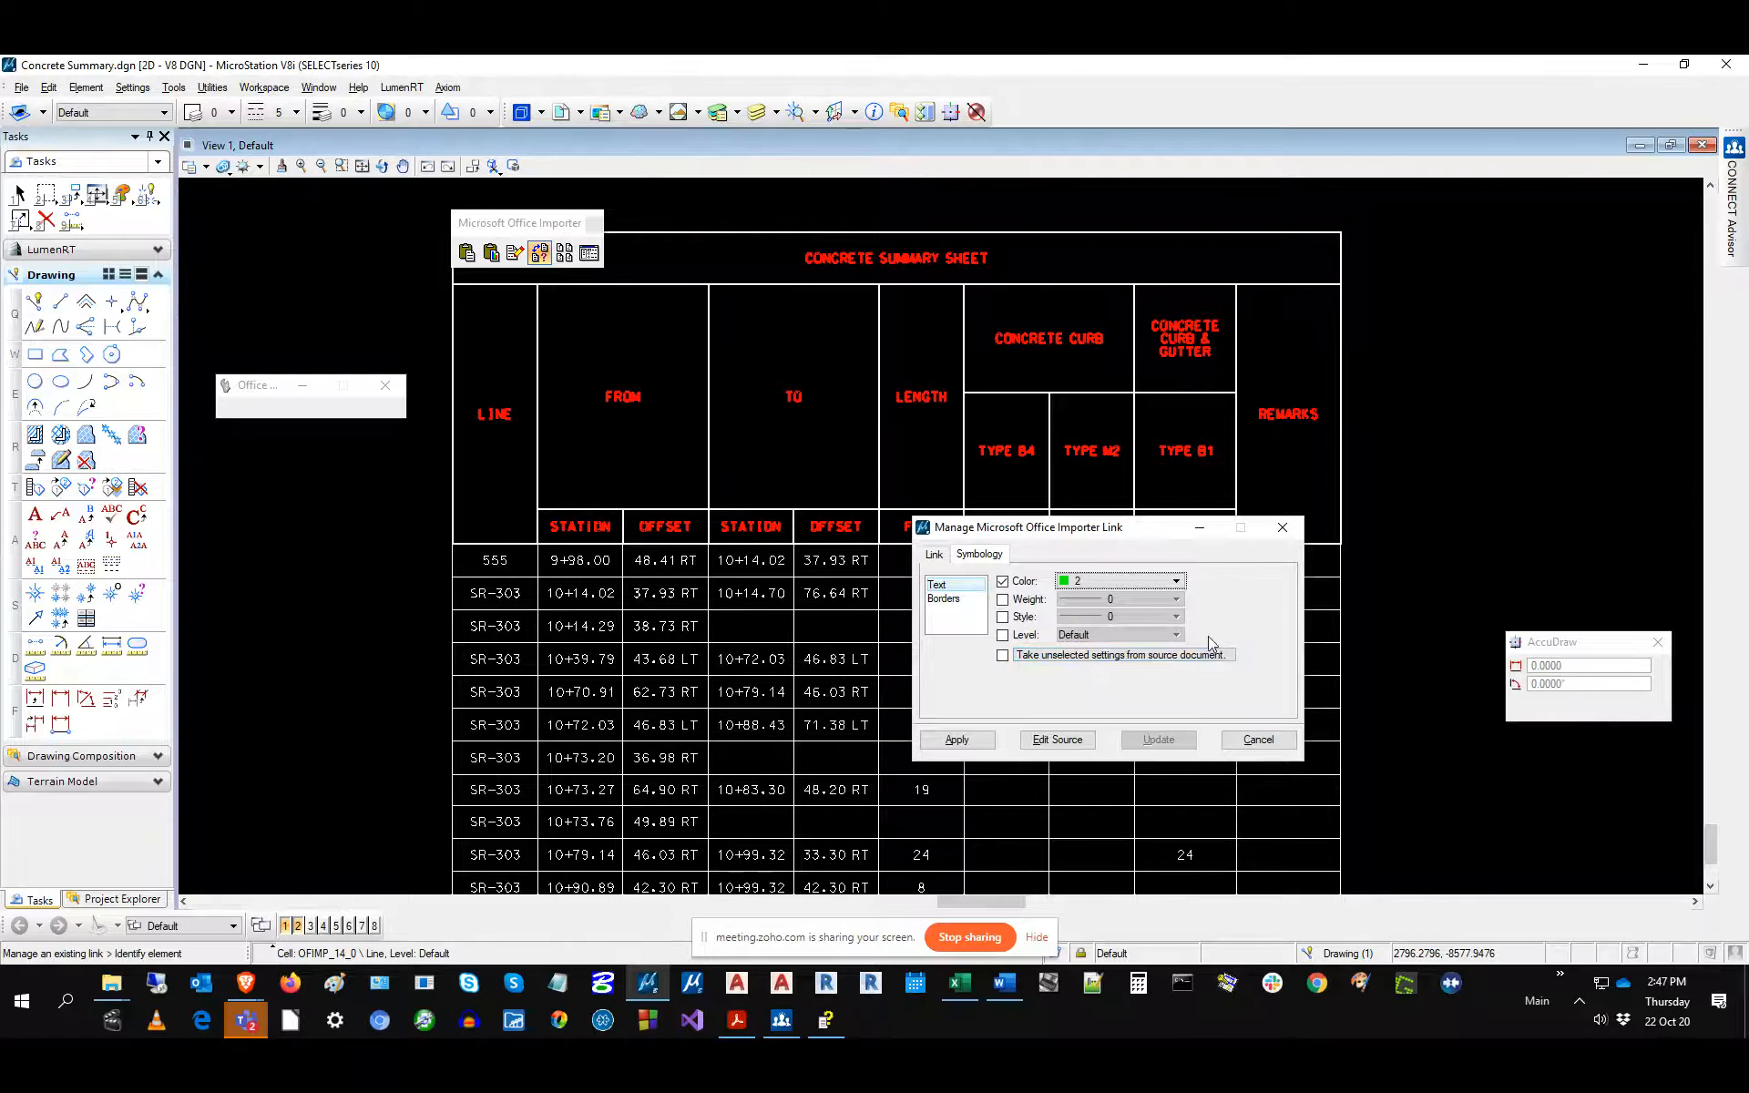
Override the table's borders with color 7 and weight 3, and apply the link's symbology changes.
click(951, 599)
click(1024, 581)
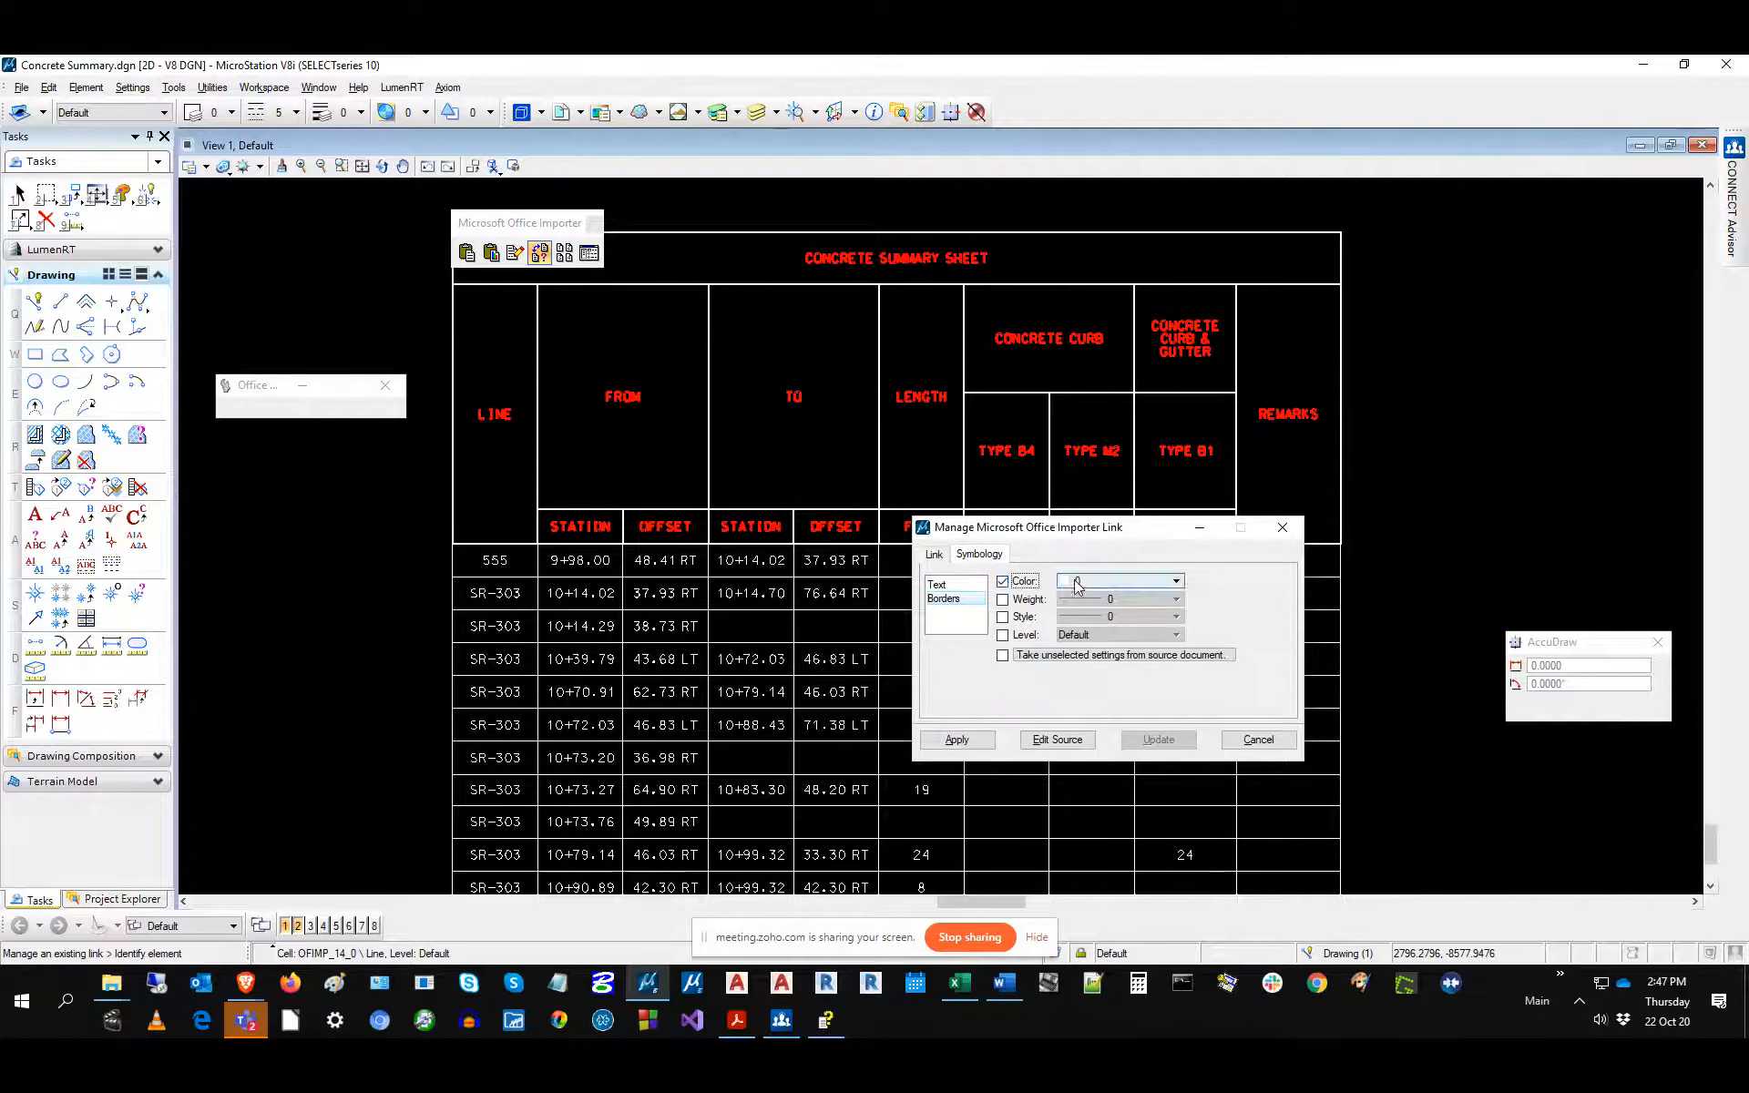
click(1081, 582)
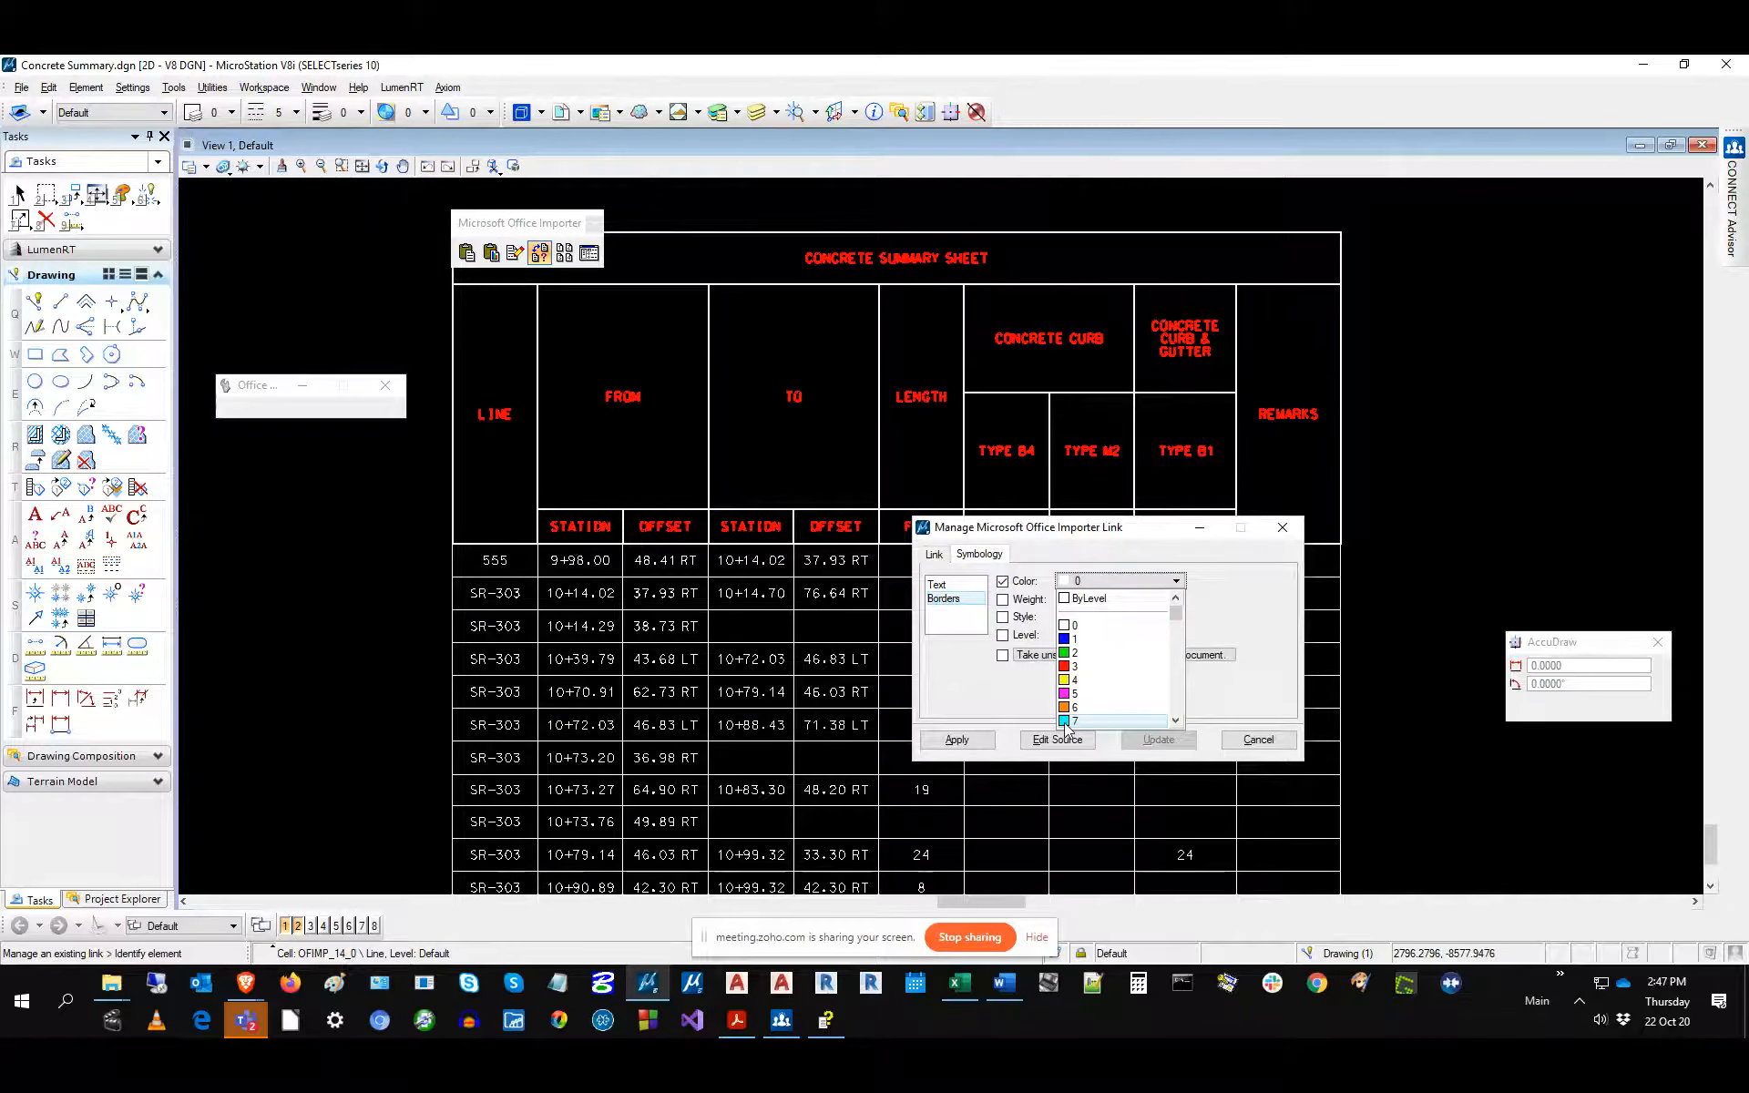
click(1075, 720)
click(1002, 599)
click(1120, 599)
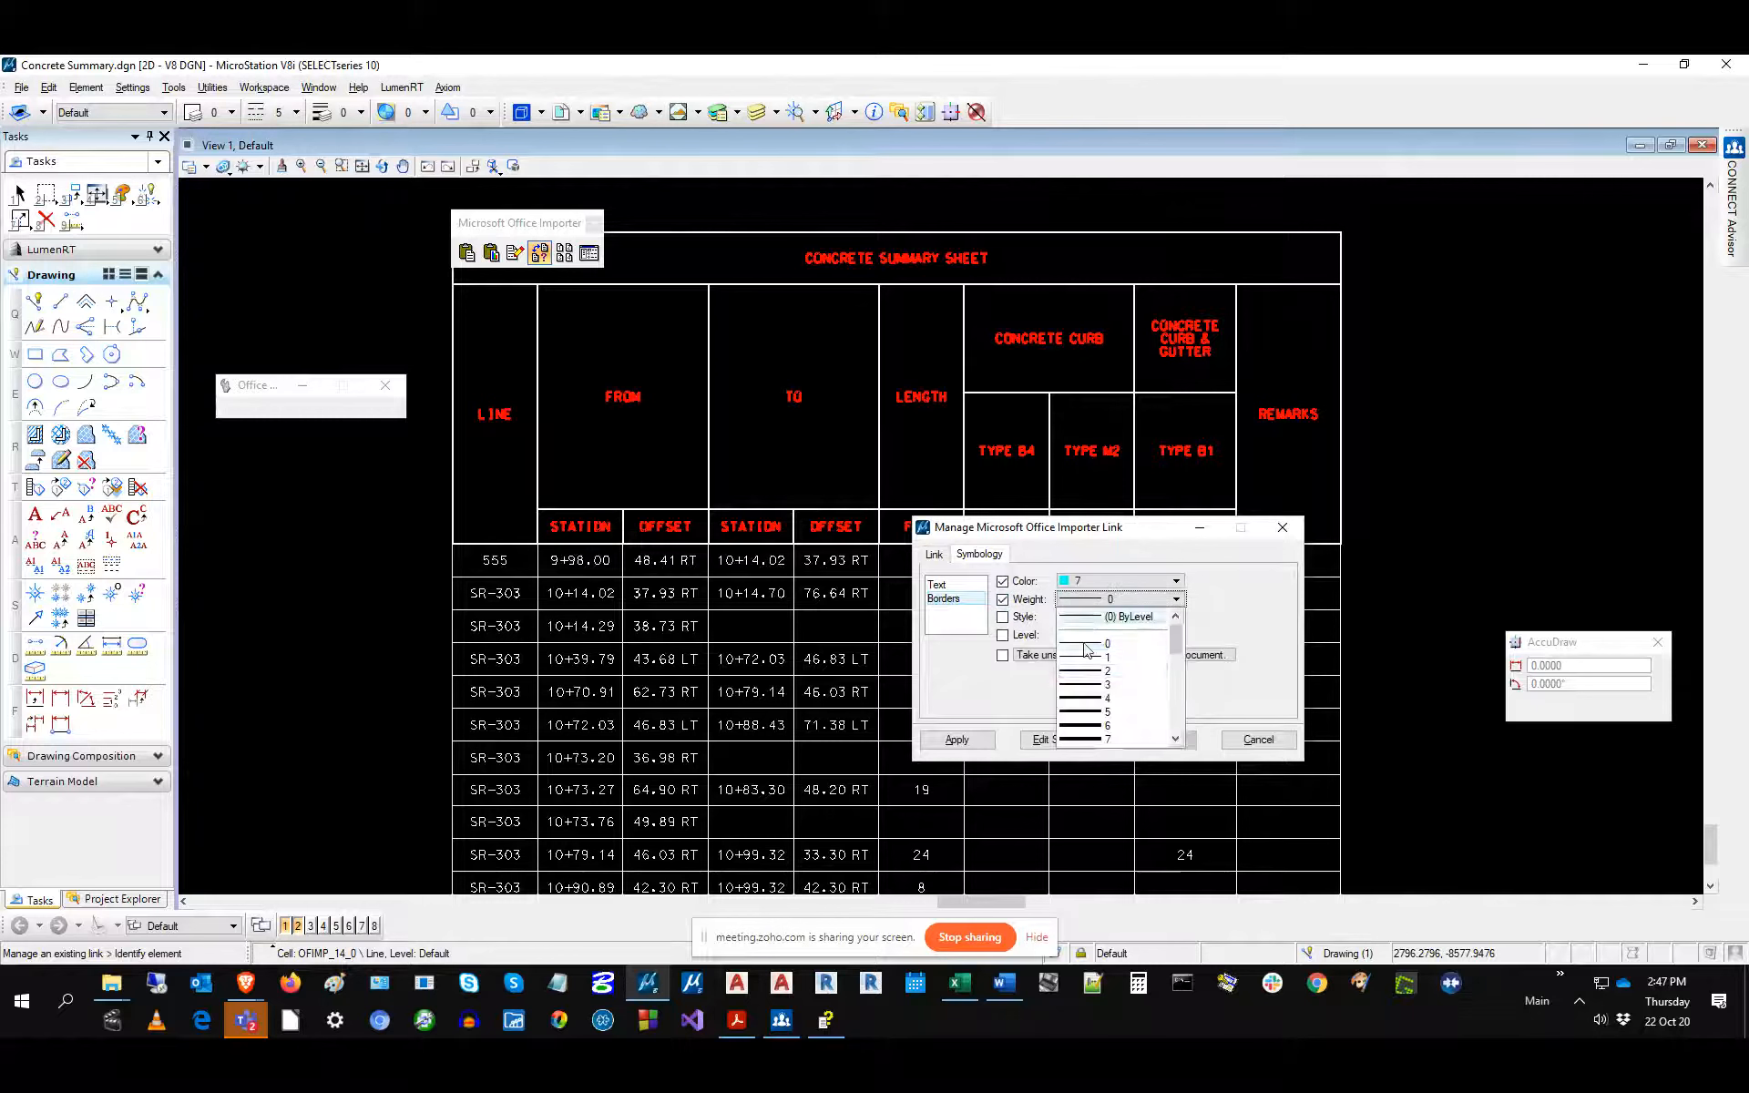
click(1083, 684)
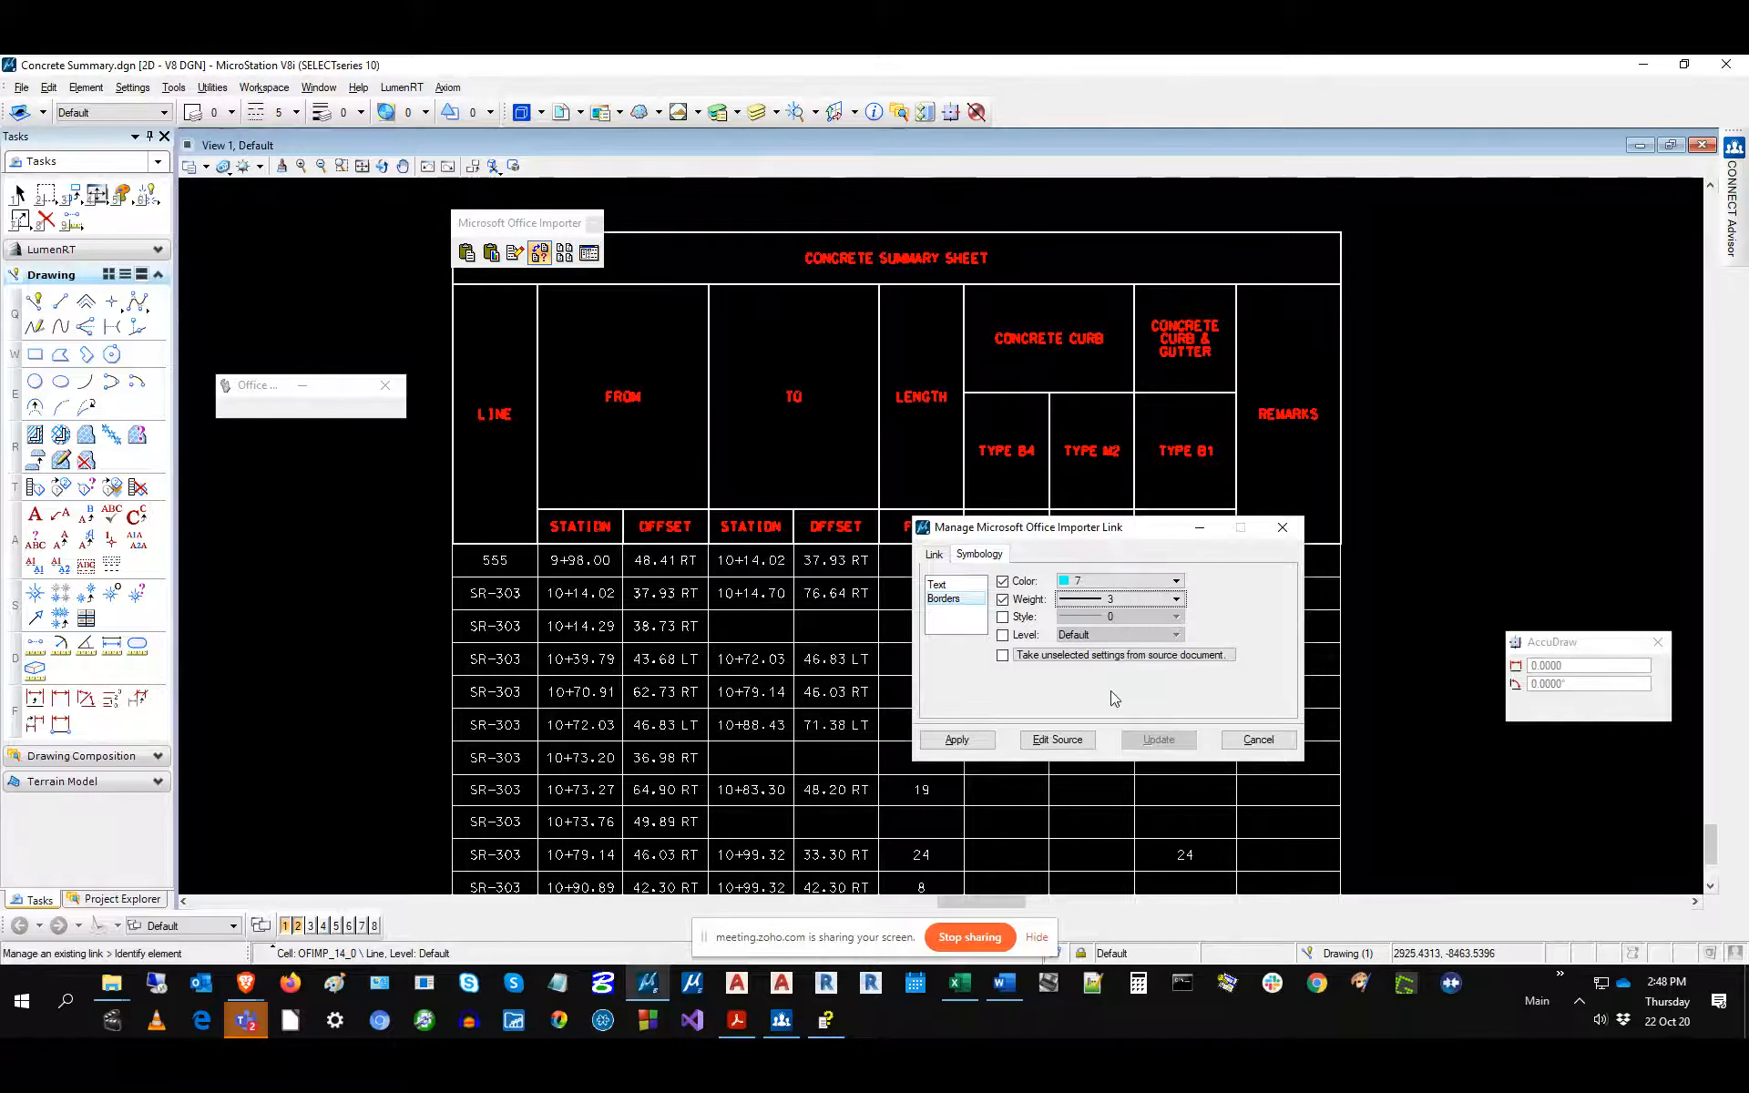
click(955, 743)
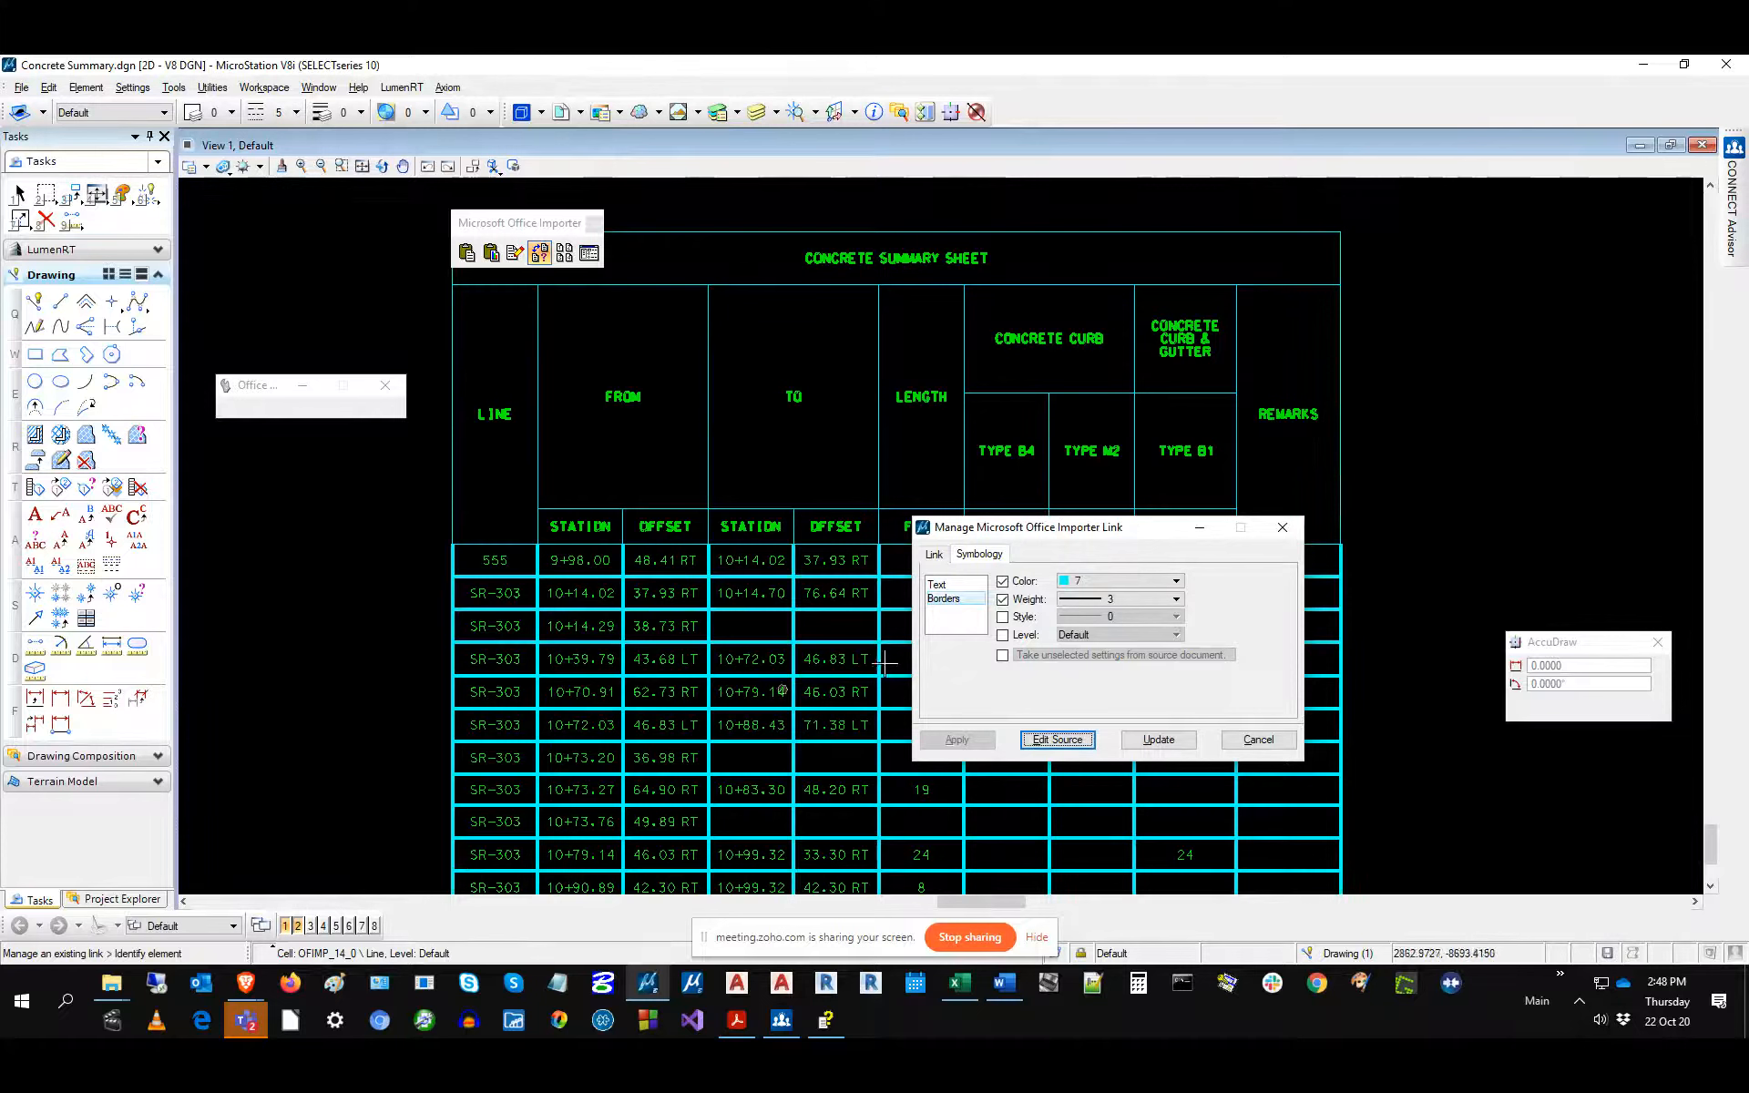
Close the link manager and undo the symbology change on the table.
drag(1111, 529, 729, 350)
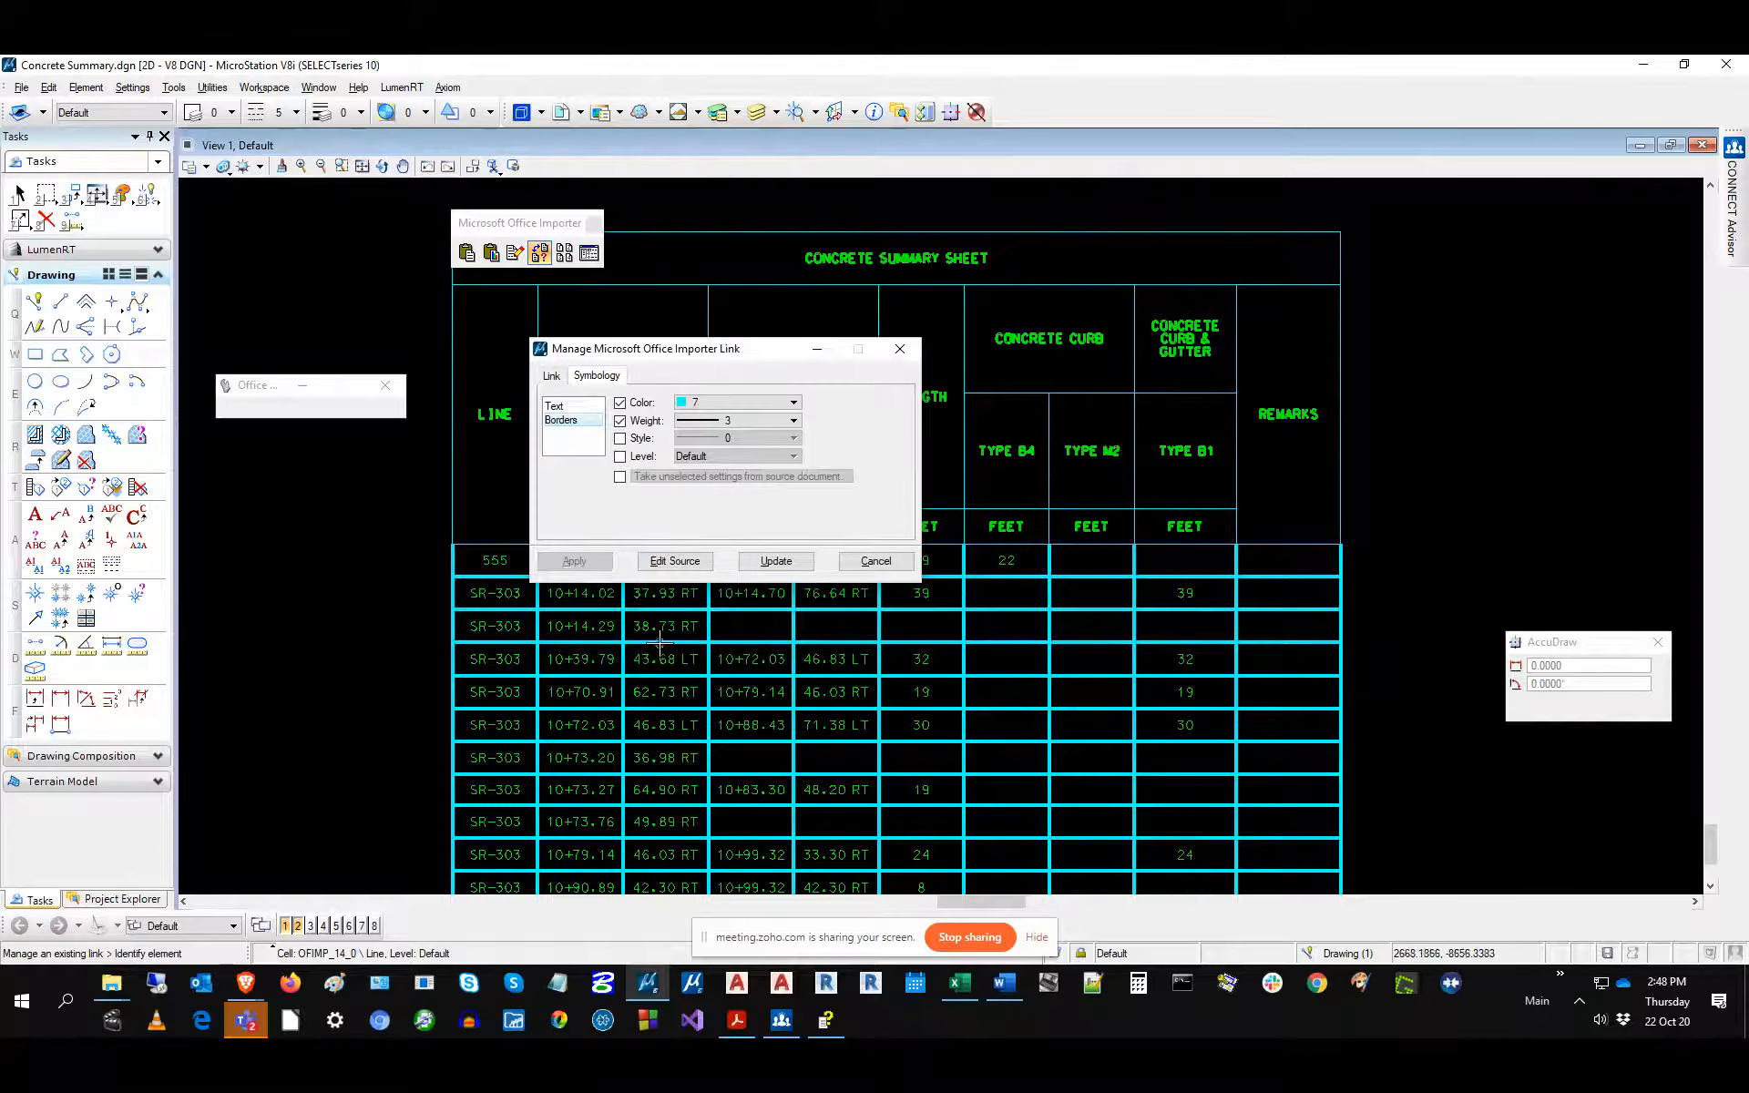
click(875, 561)
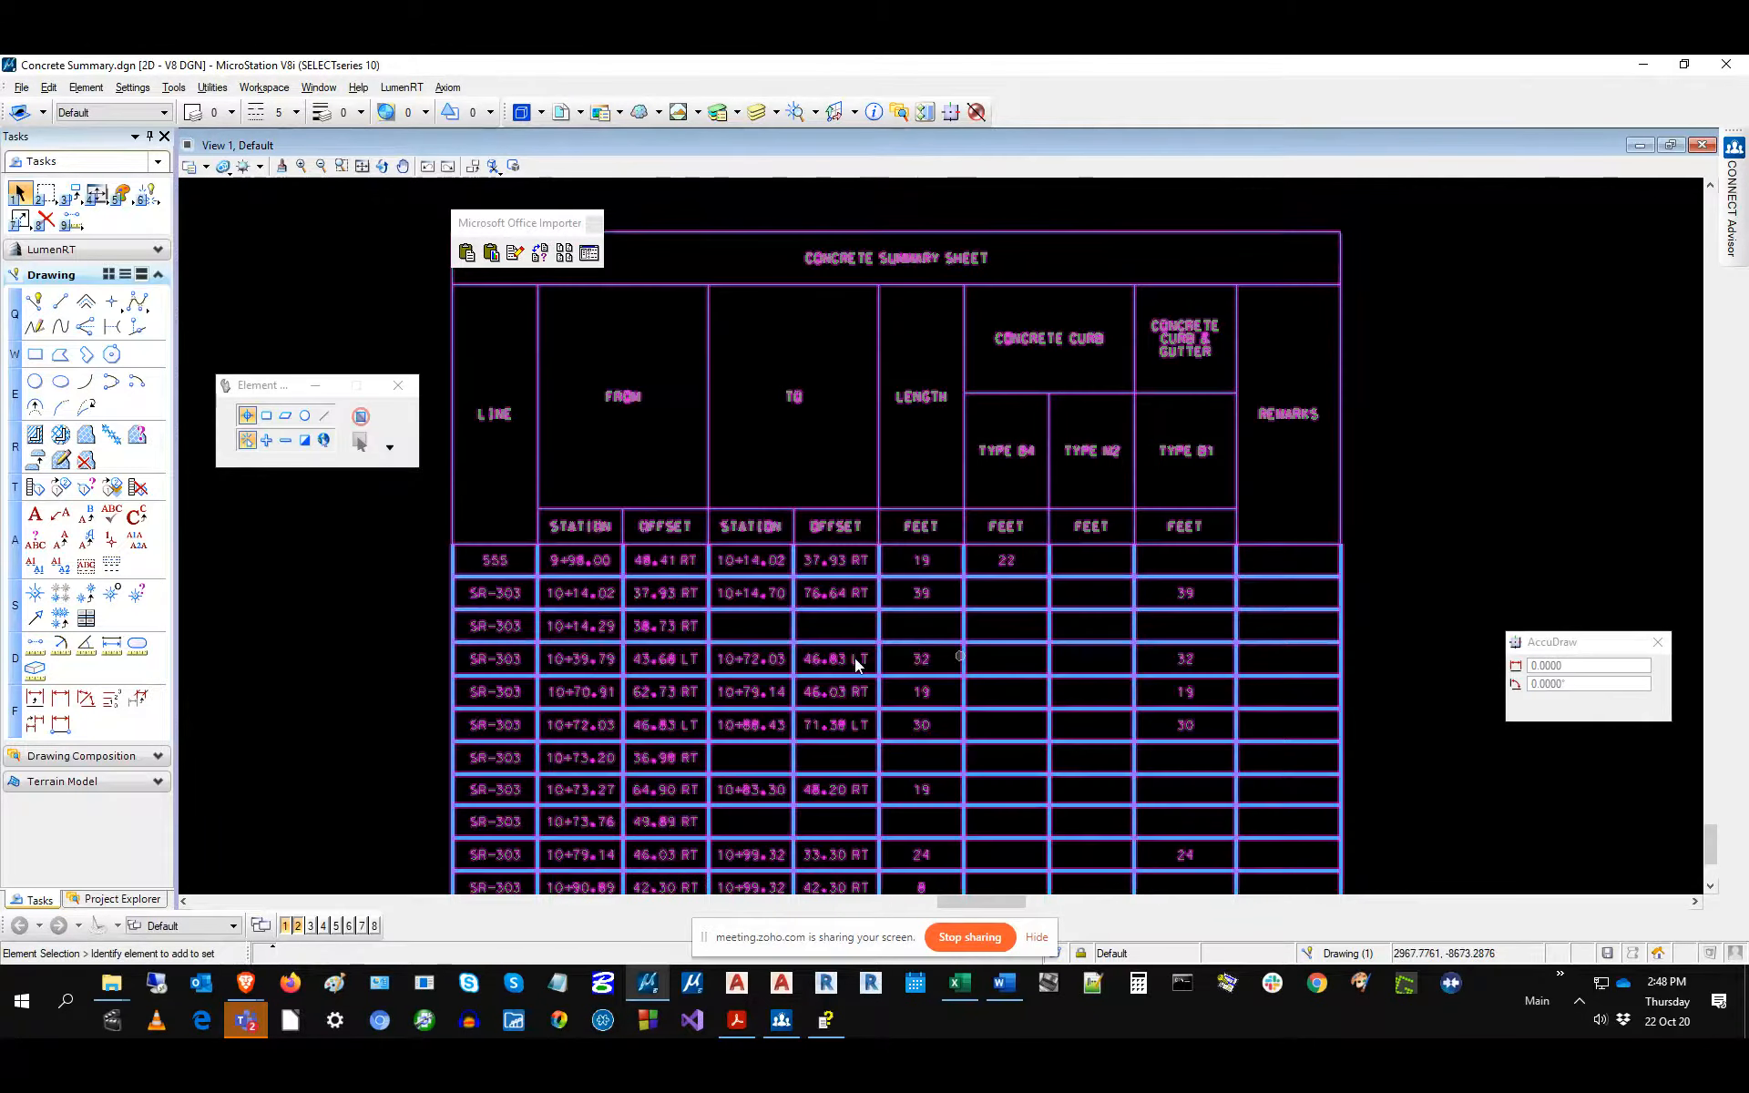
click(47, 89)
click(42, 103)
Try the Always and Never options for importing border lines in the importer settings.
click(588, 252)
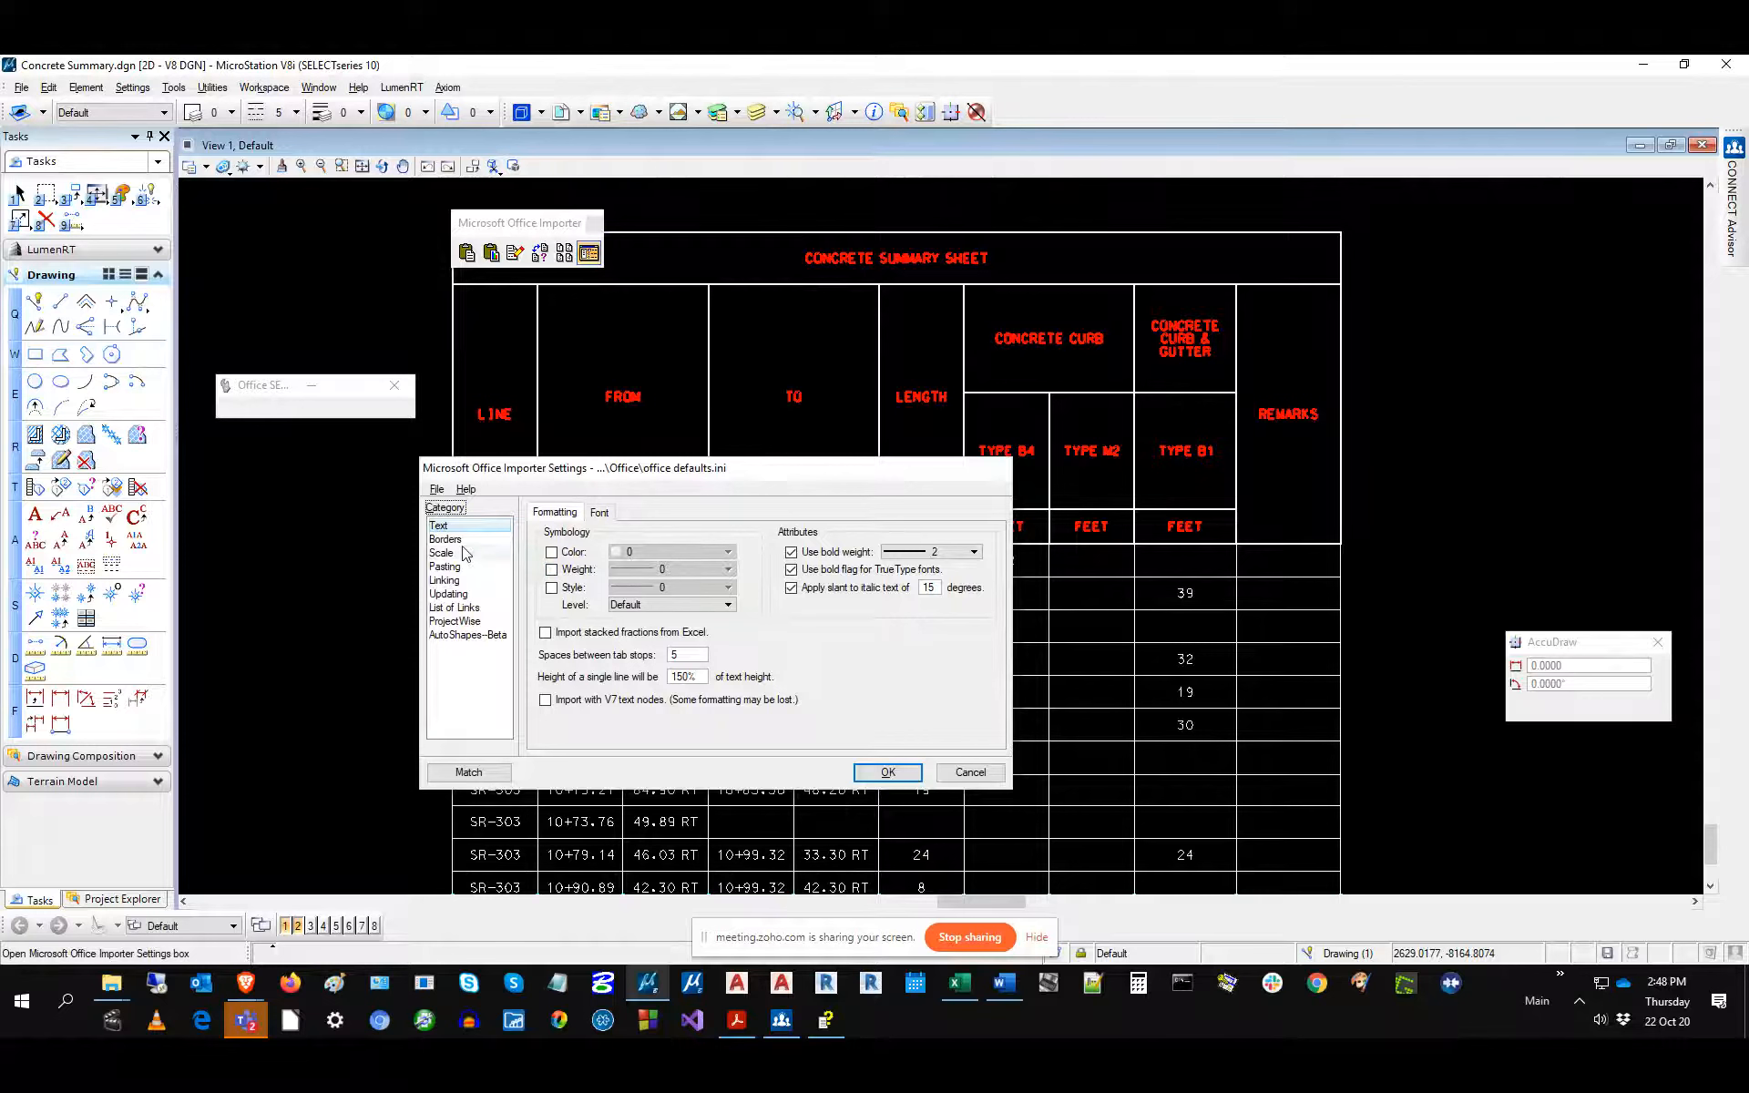
click(462, 540)
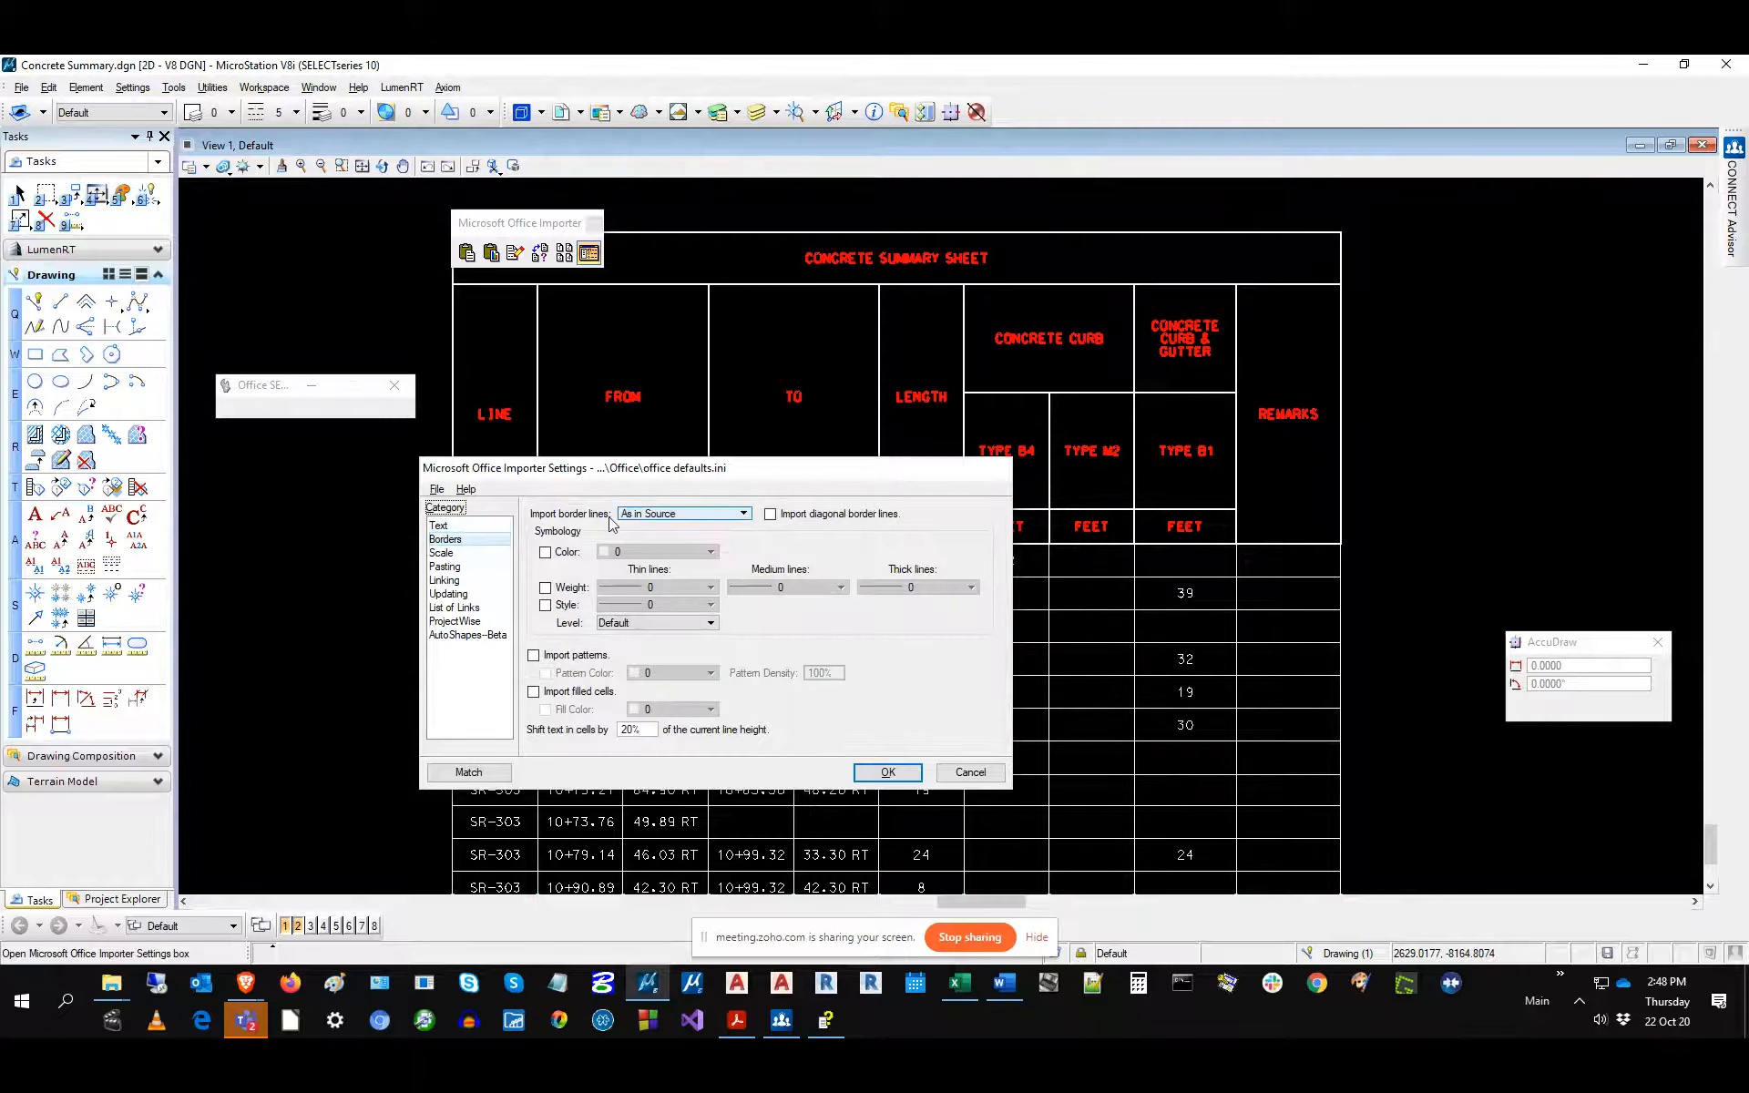
click(685, 517)
click(679, 530)
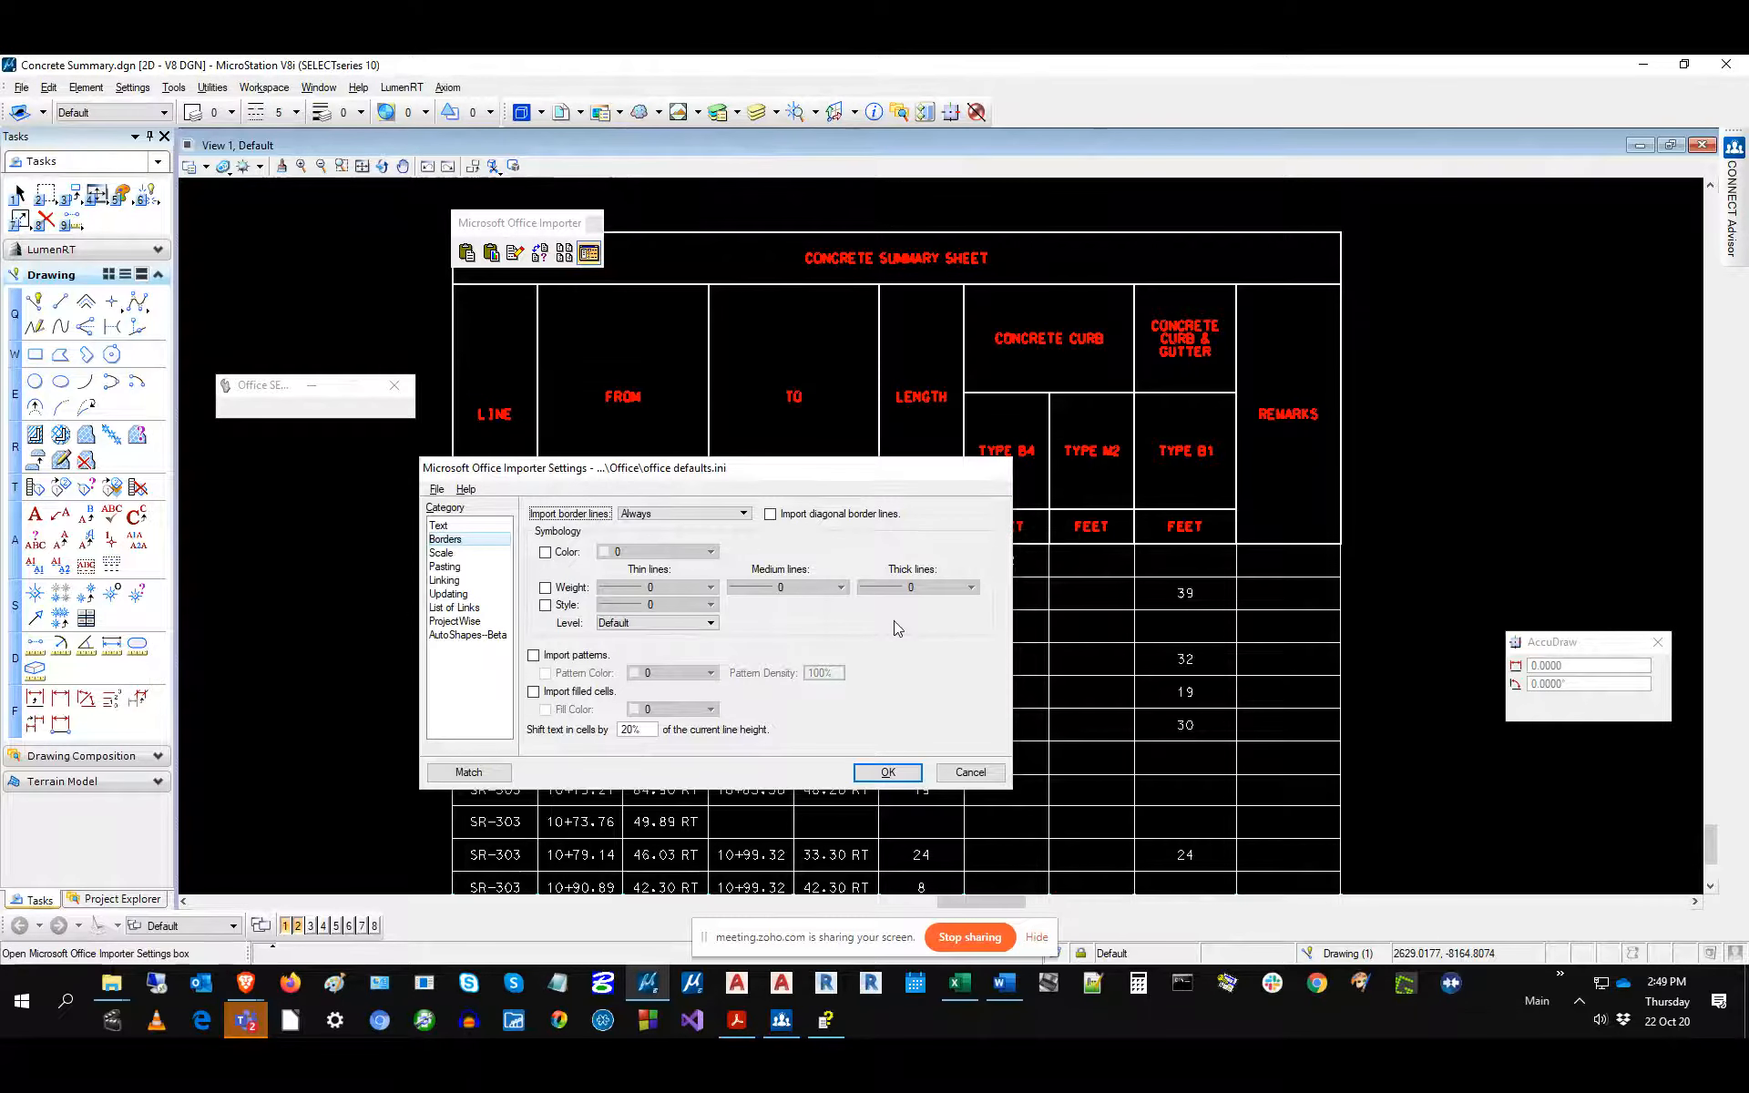
click(709, 513)
click(674, 502)
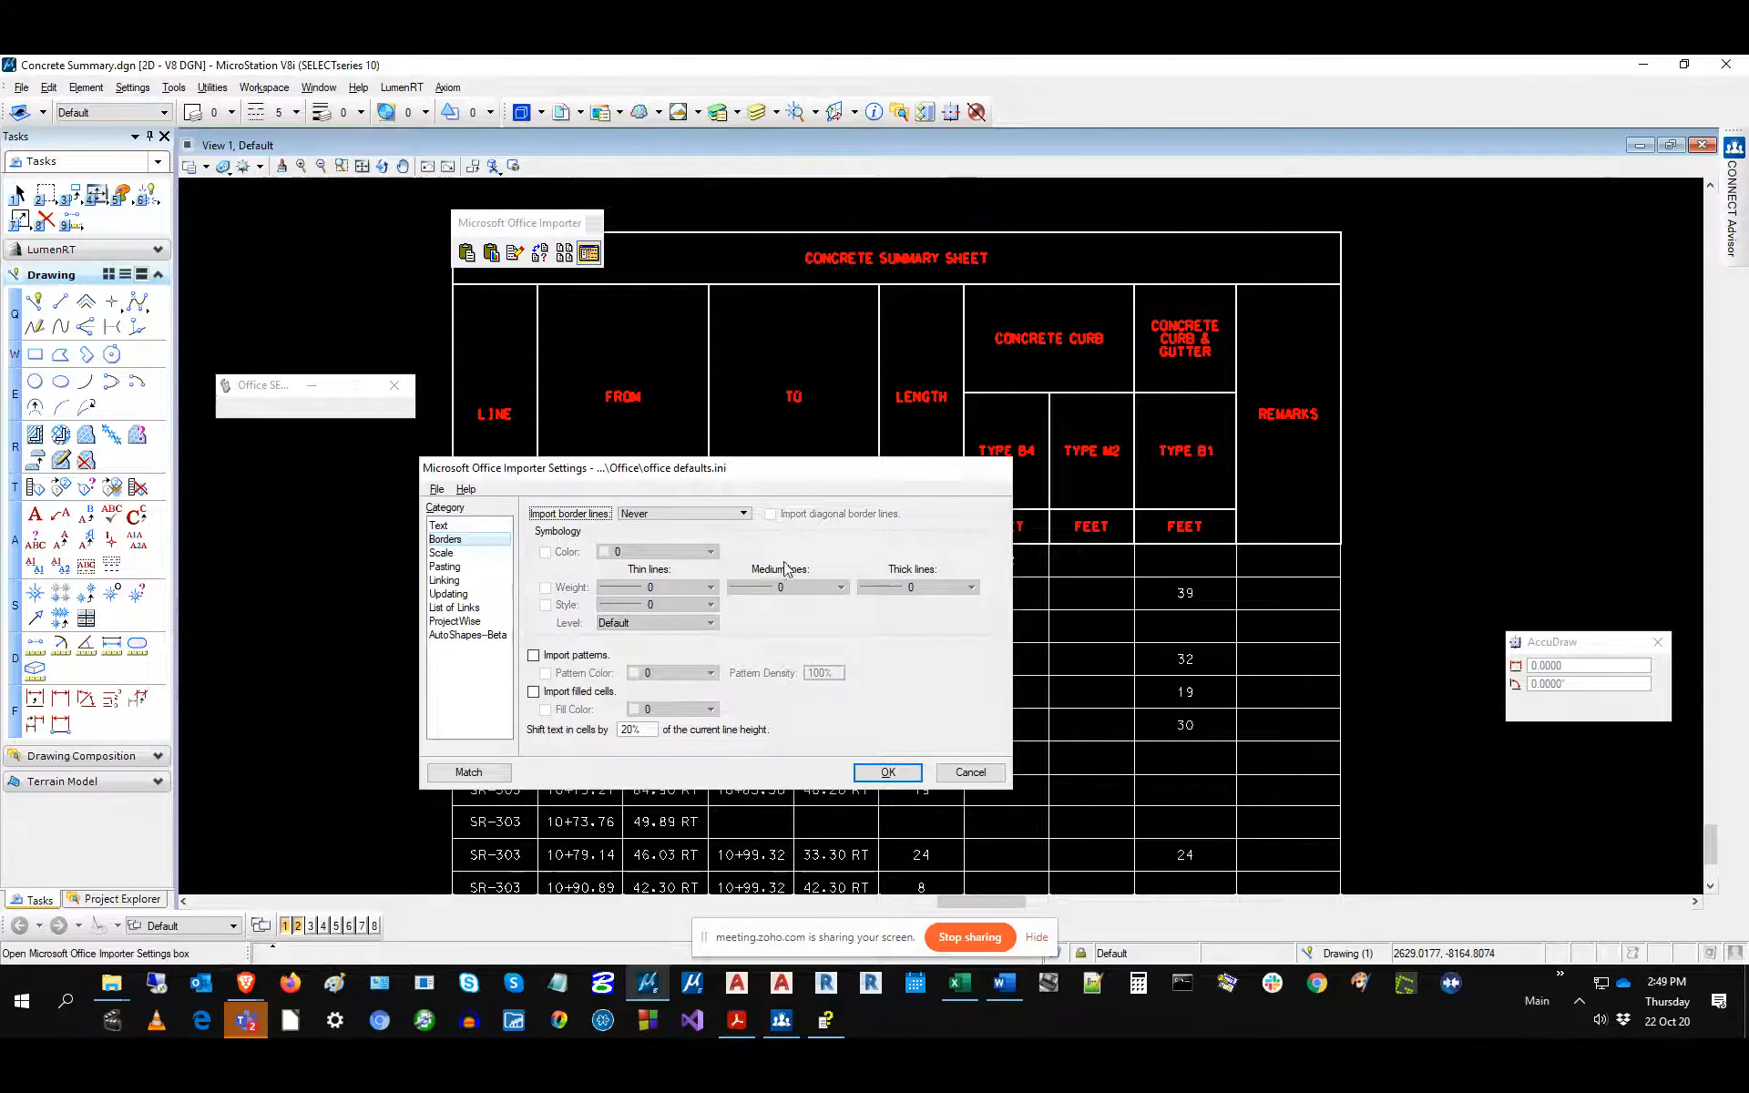
click(714, 515)
click(710, 514)
Review the importer's scale, pasting and linking settings.
click(442, 553)
click(444, 566)
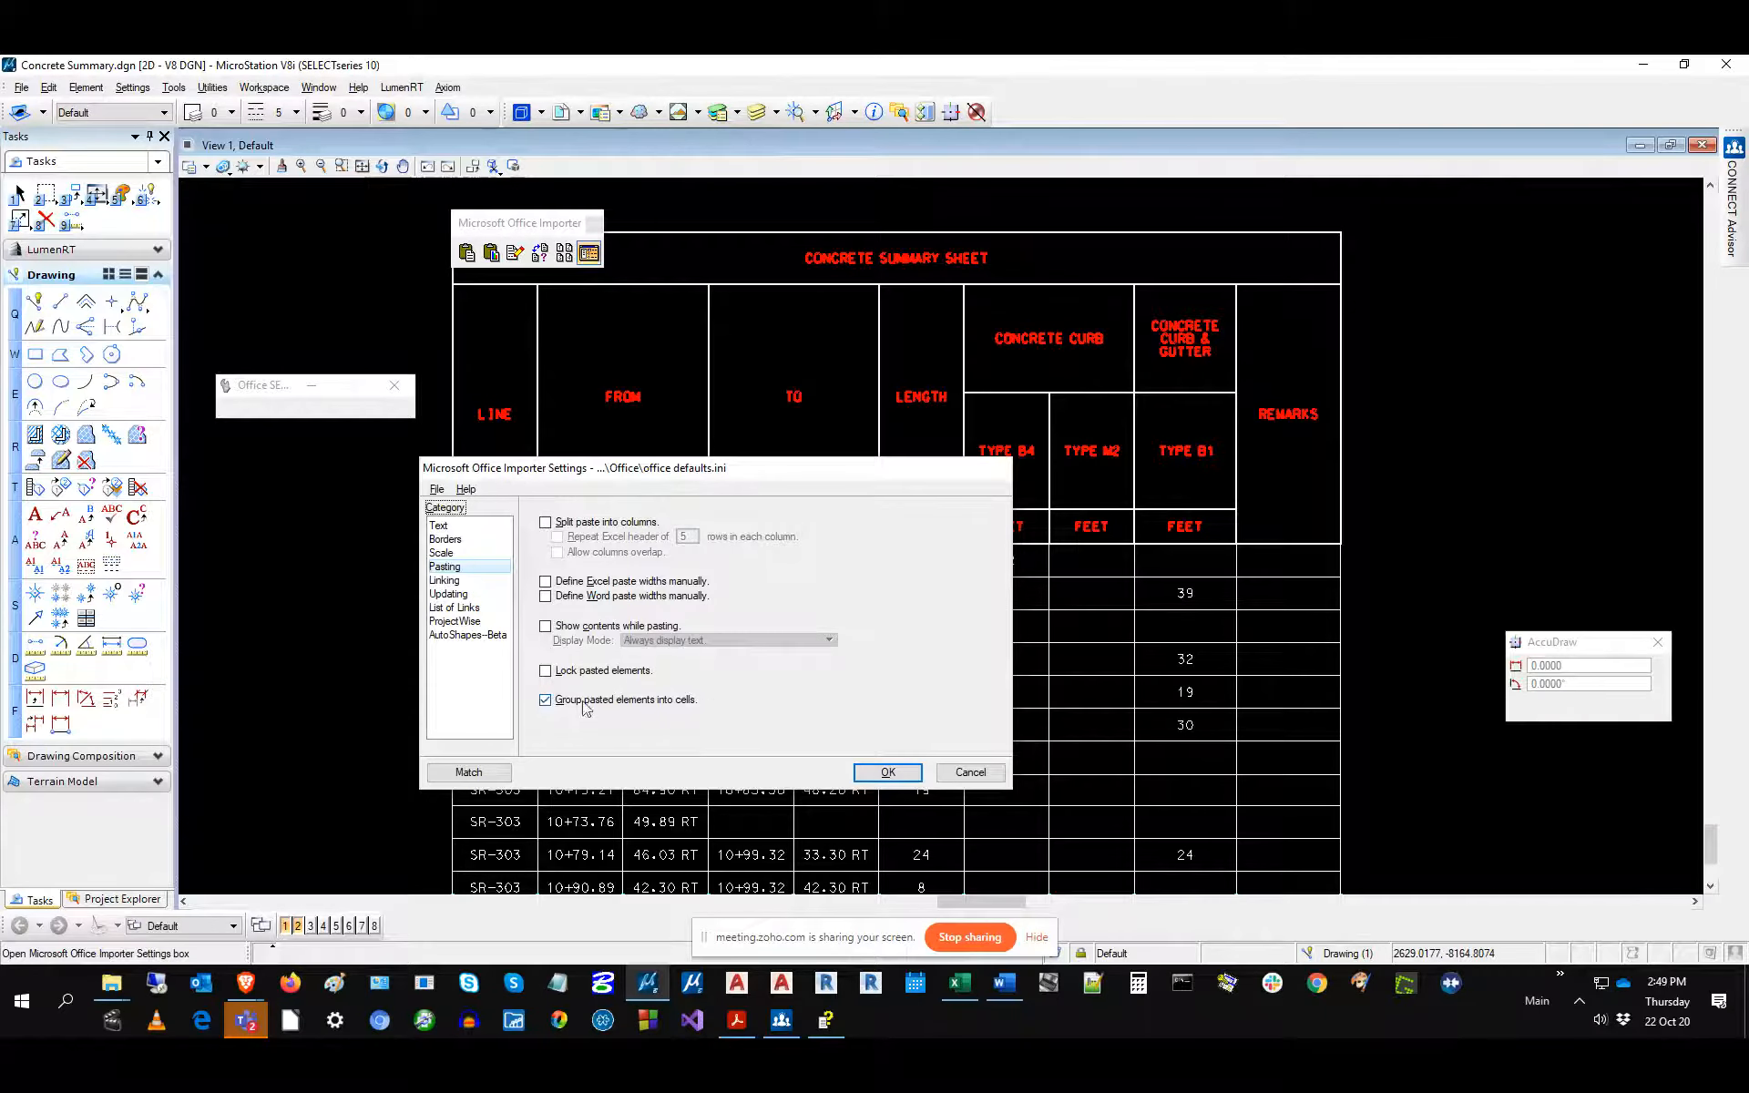
click(451, 580)
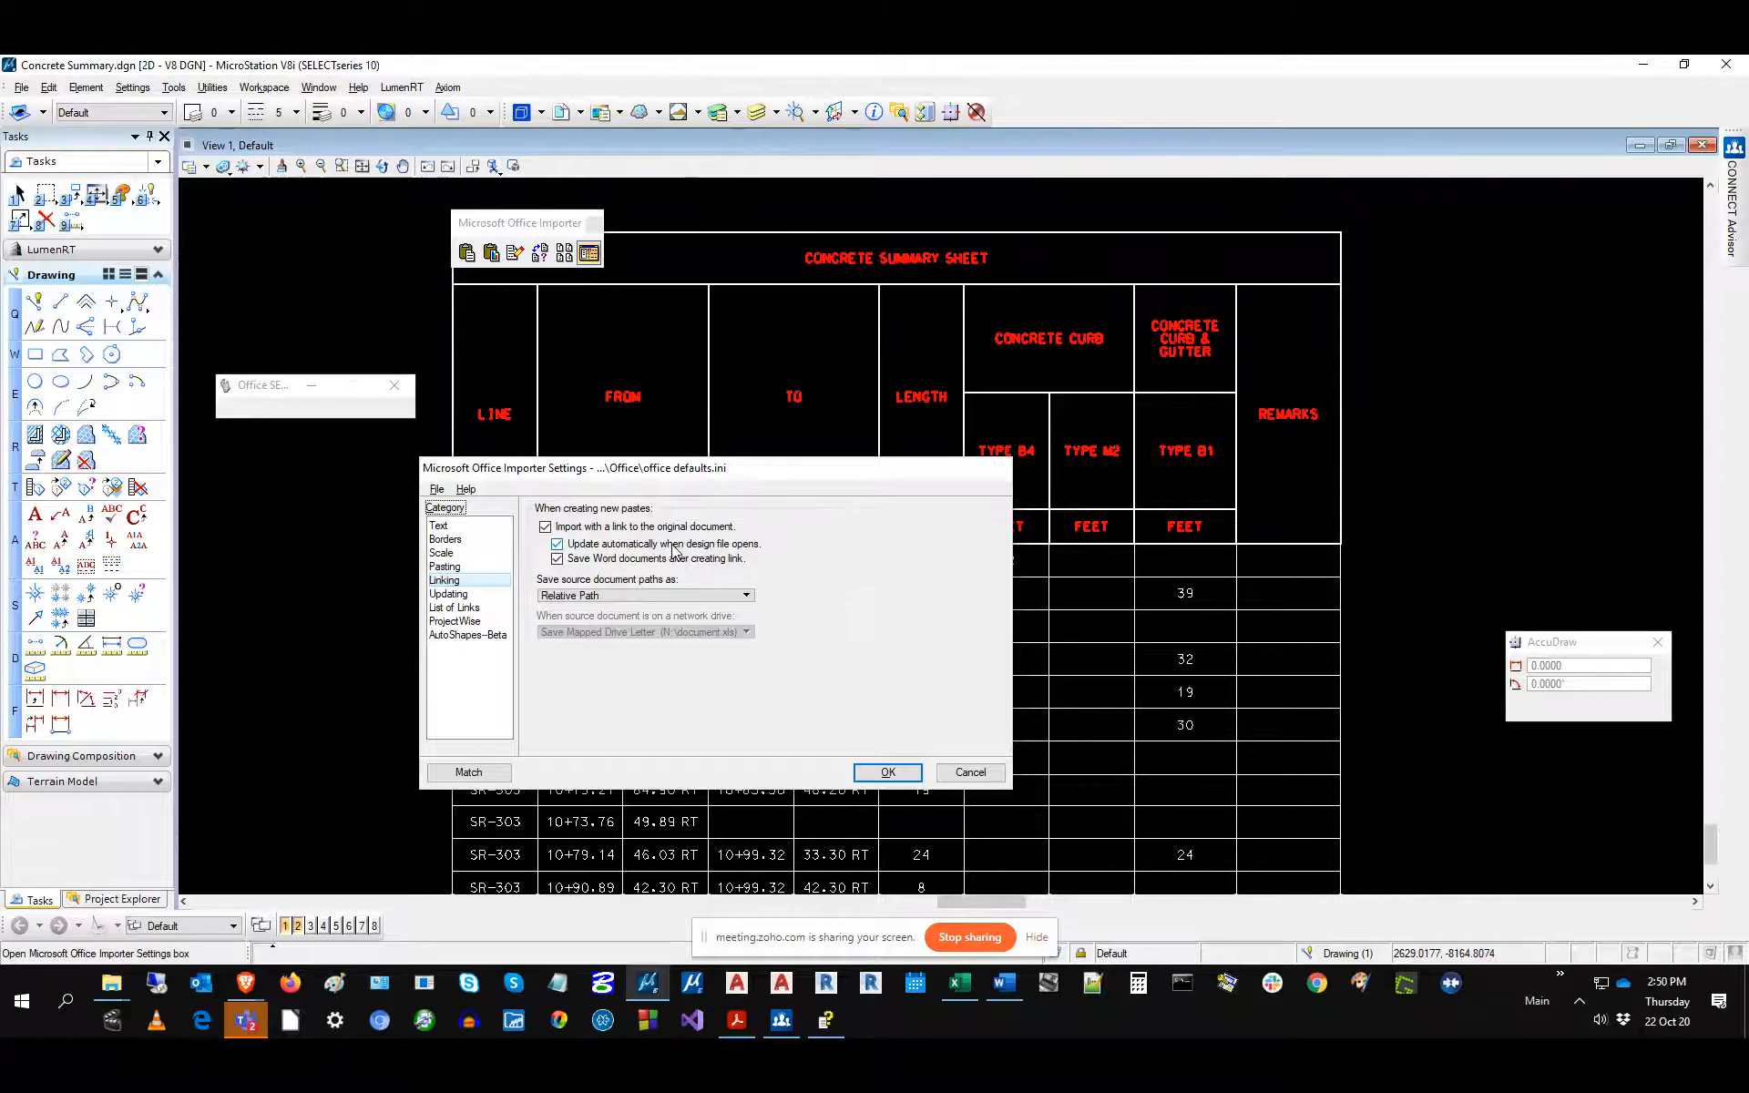
Turn off importing with a link to the original document, and reload the settings from office defaults.ini.
click(642, 526)
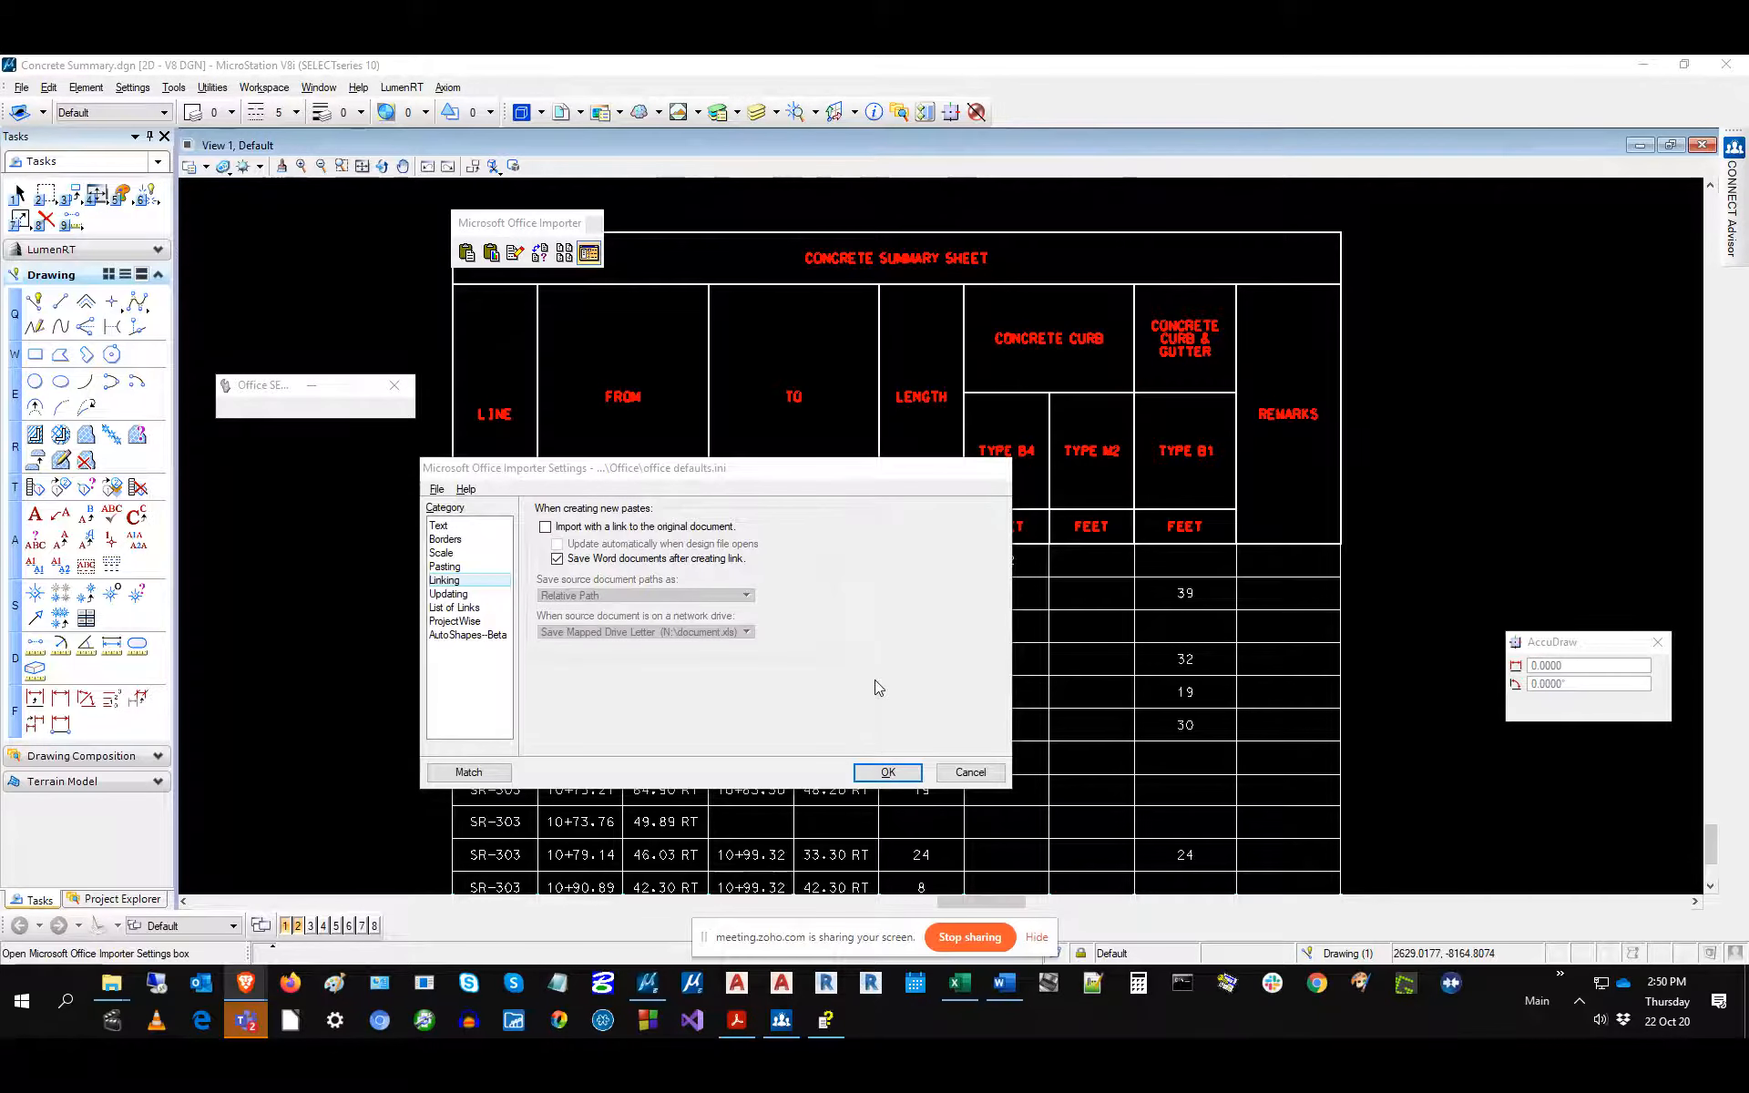
click(438, 489)
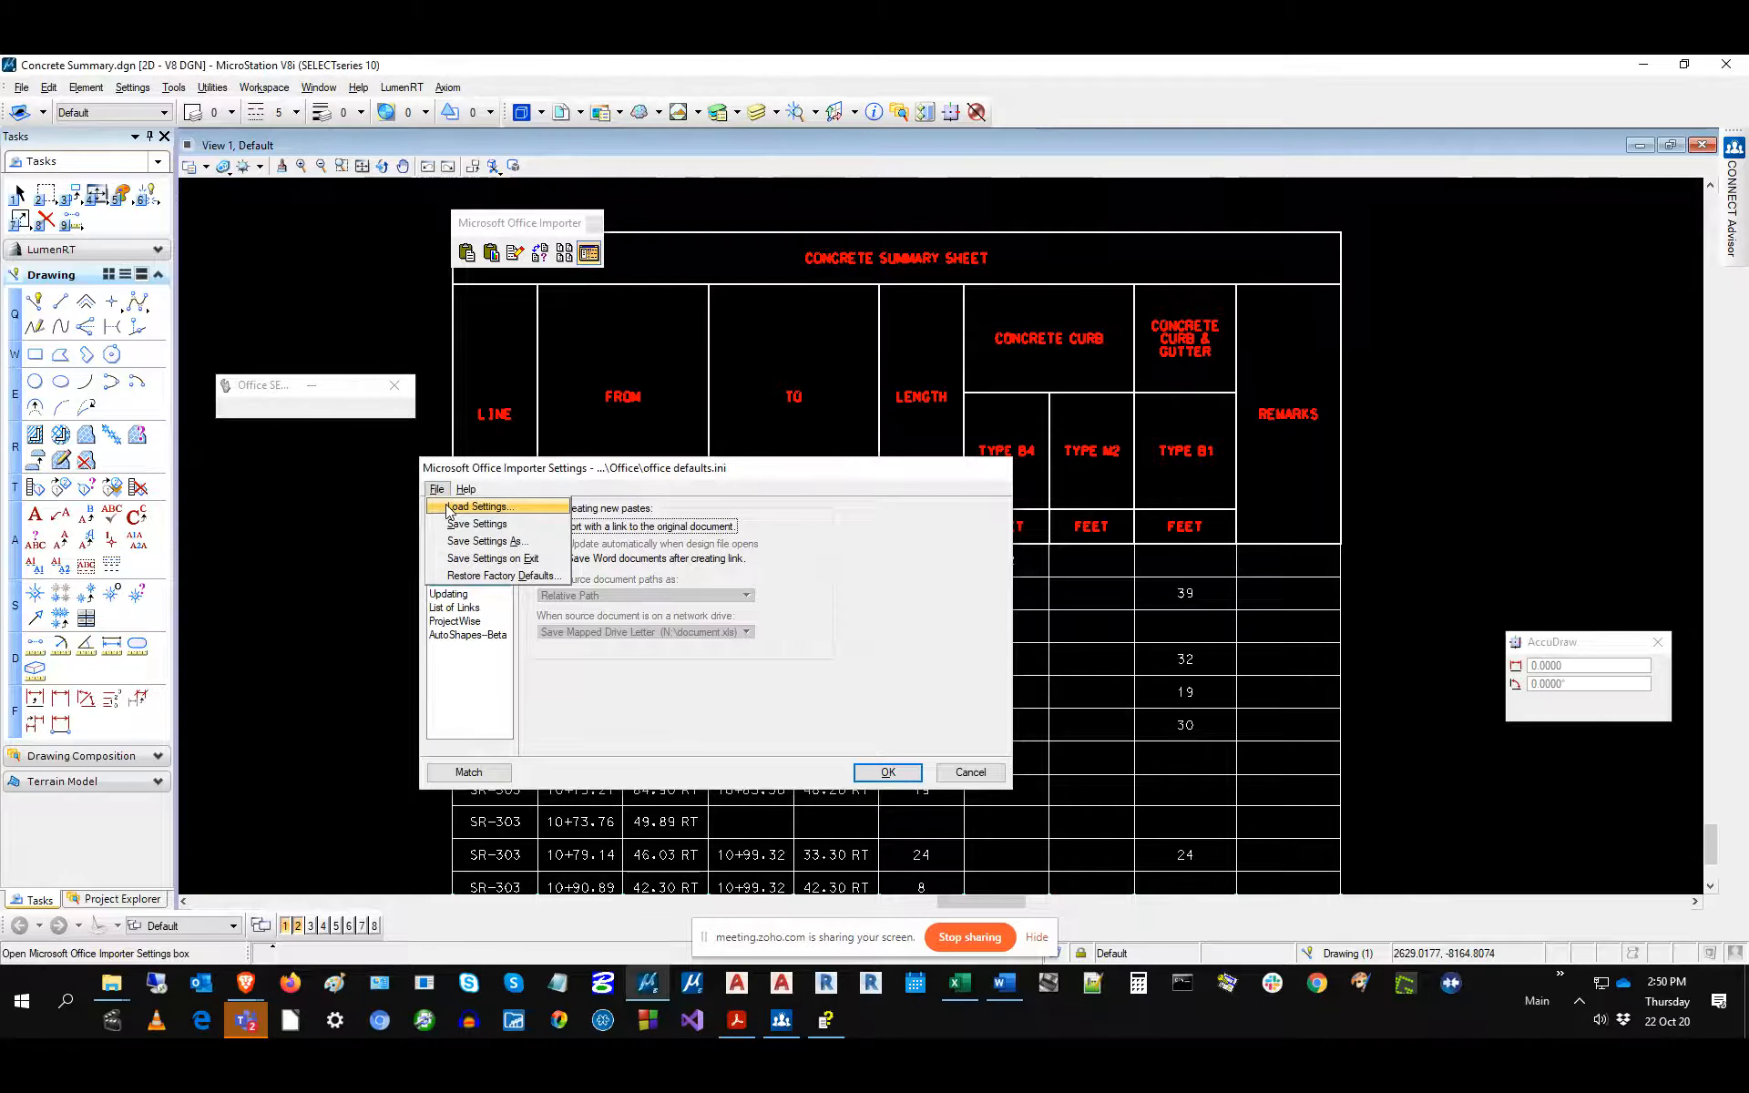
click(460, 504)
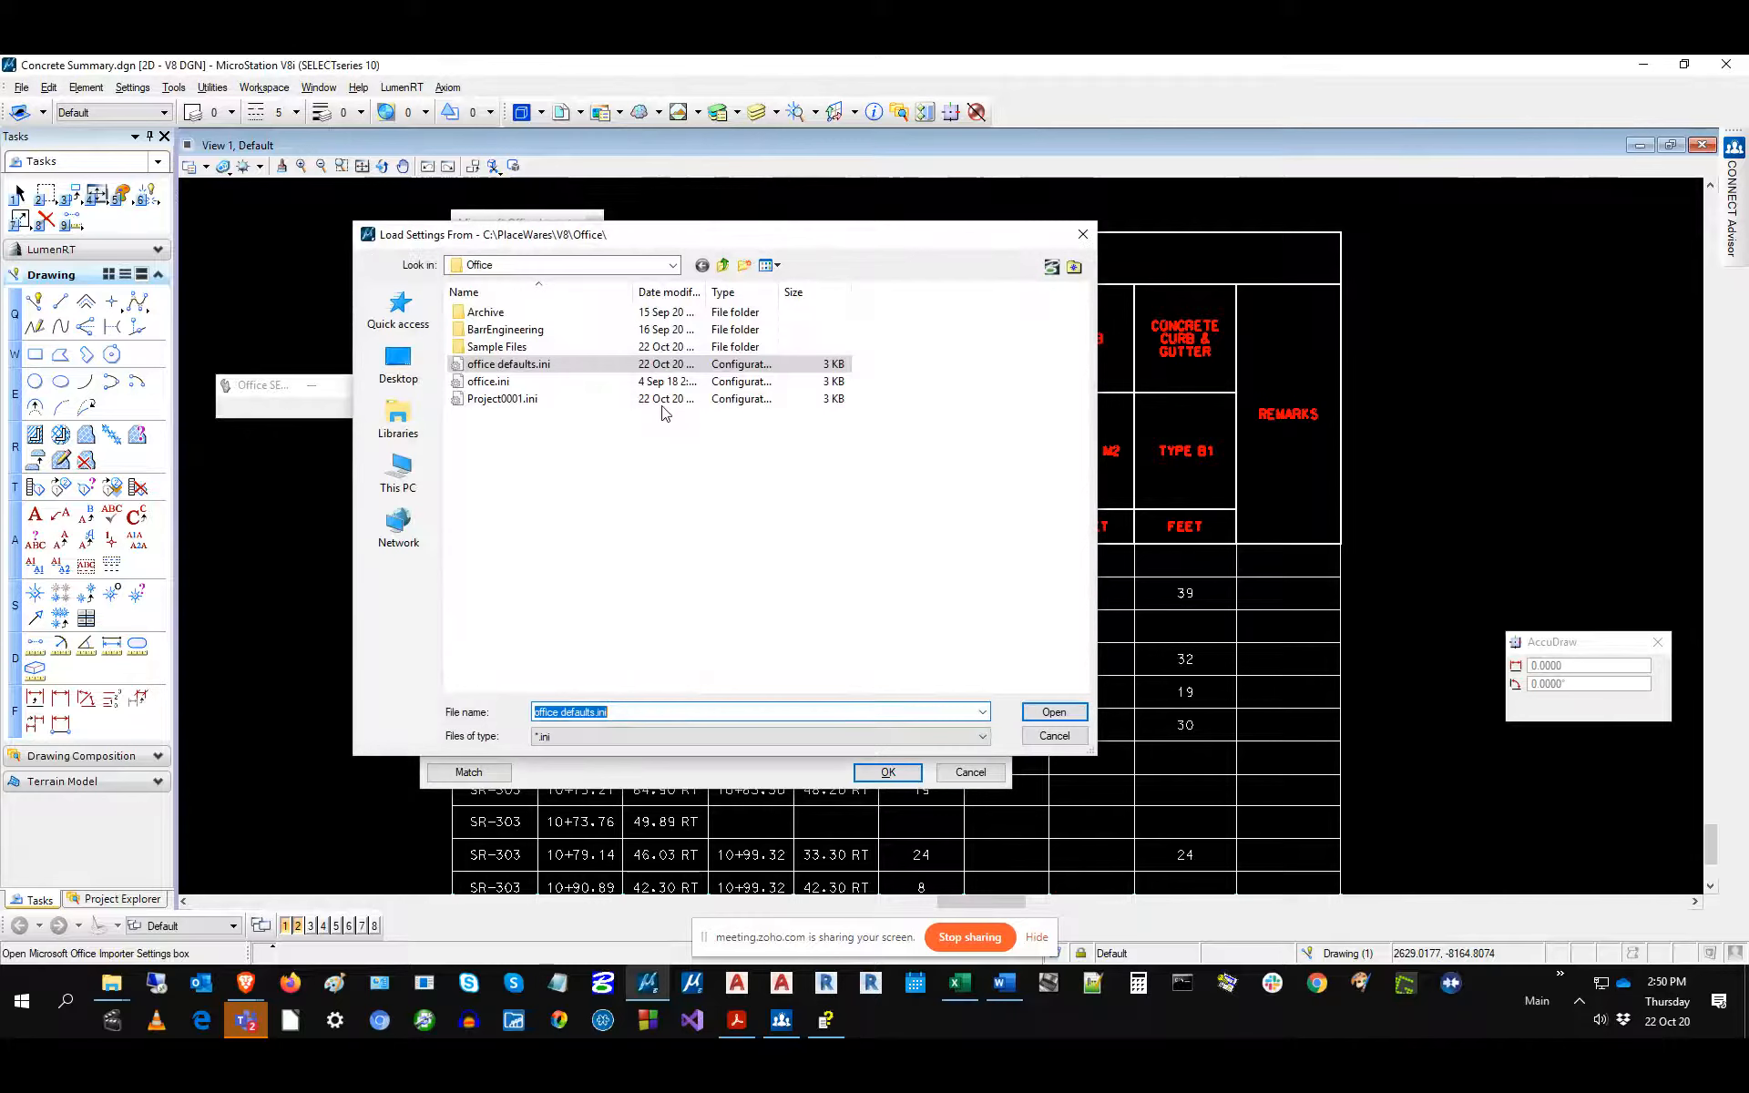
double_click(565, 365)
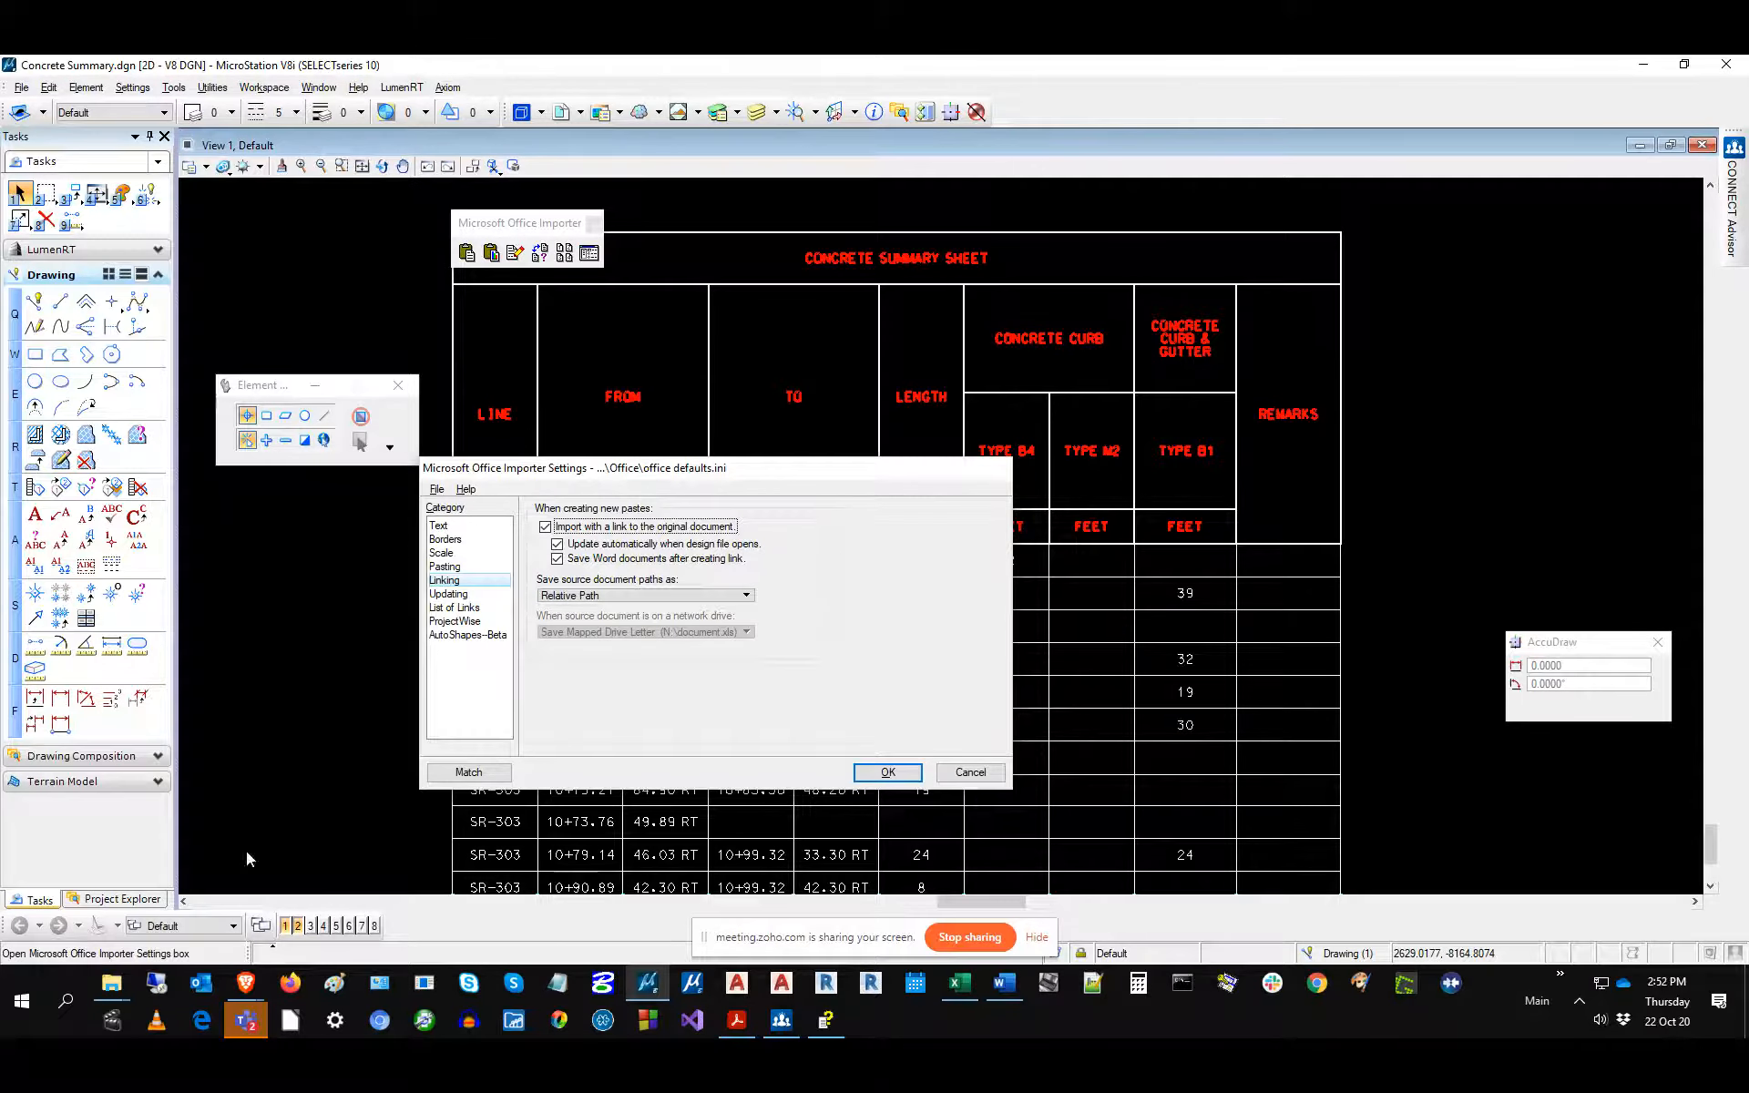
Try the options to update automatic pastes without asking, ask before updating, and not update when a design file opens.
click(450, 594)
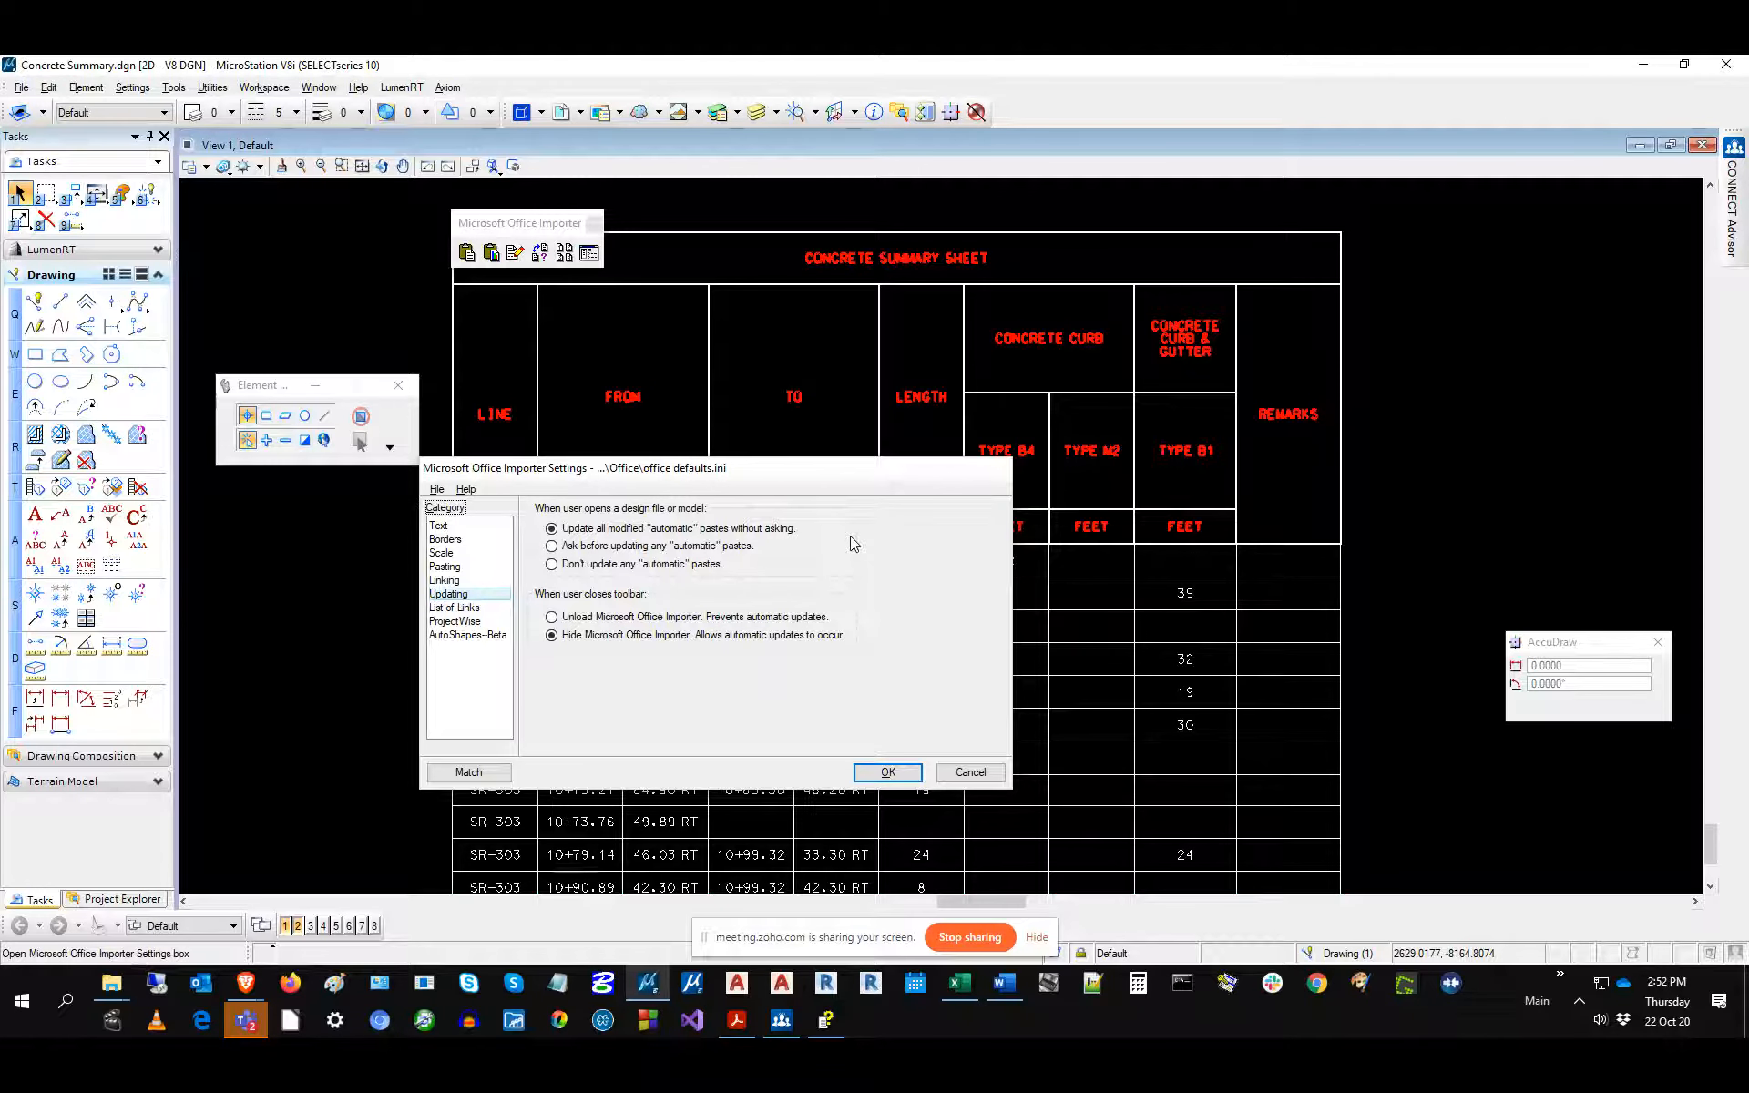
click(637, 546)
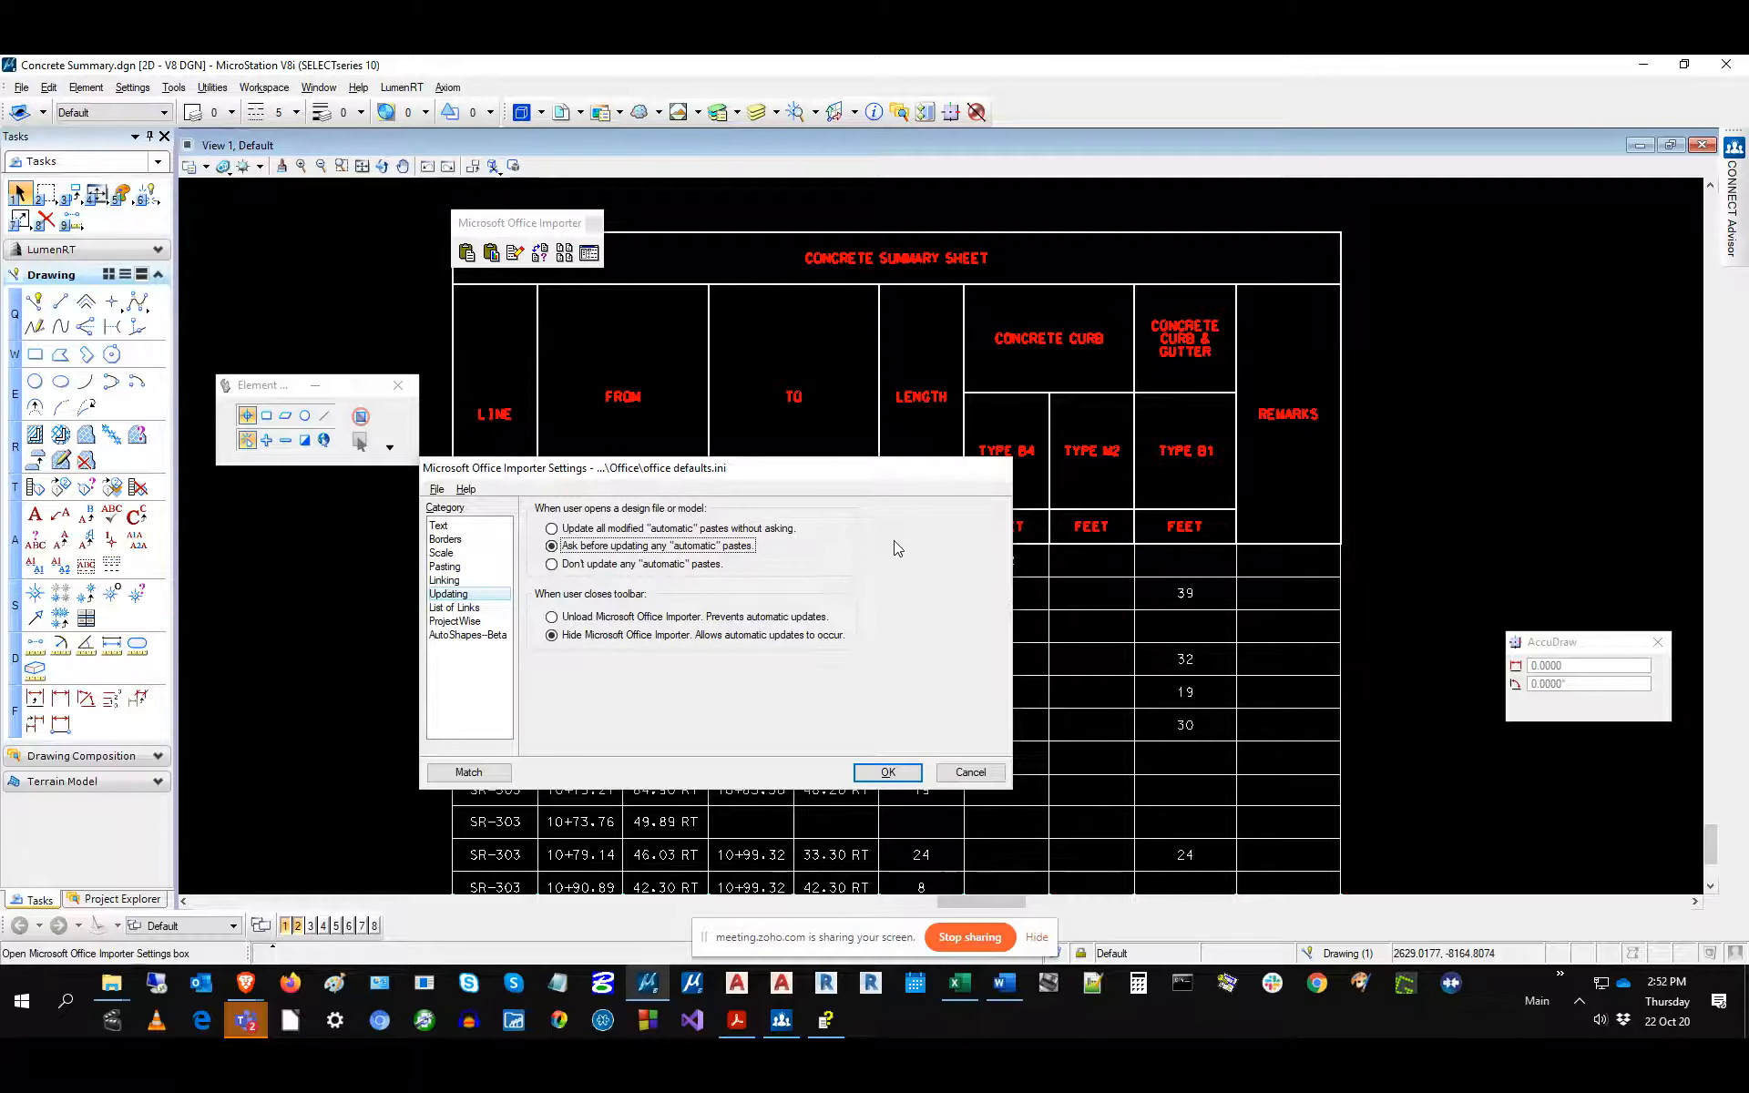
click(787, 530)
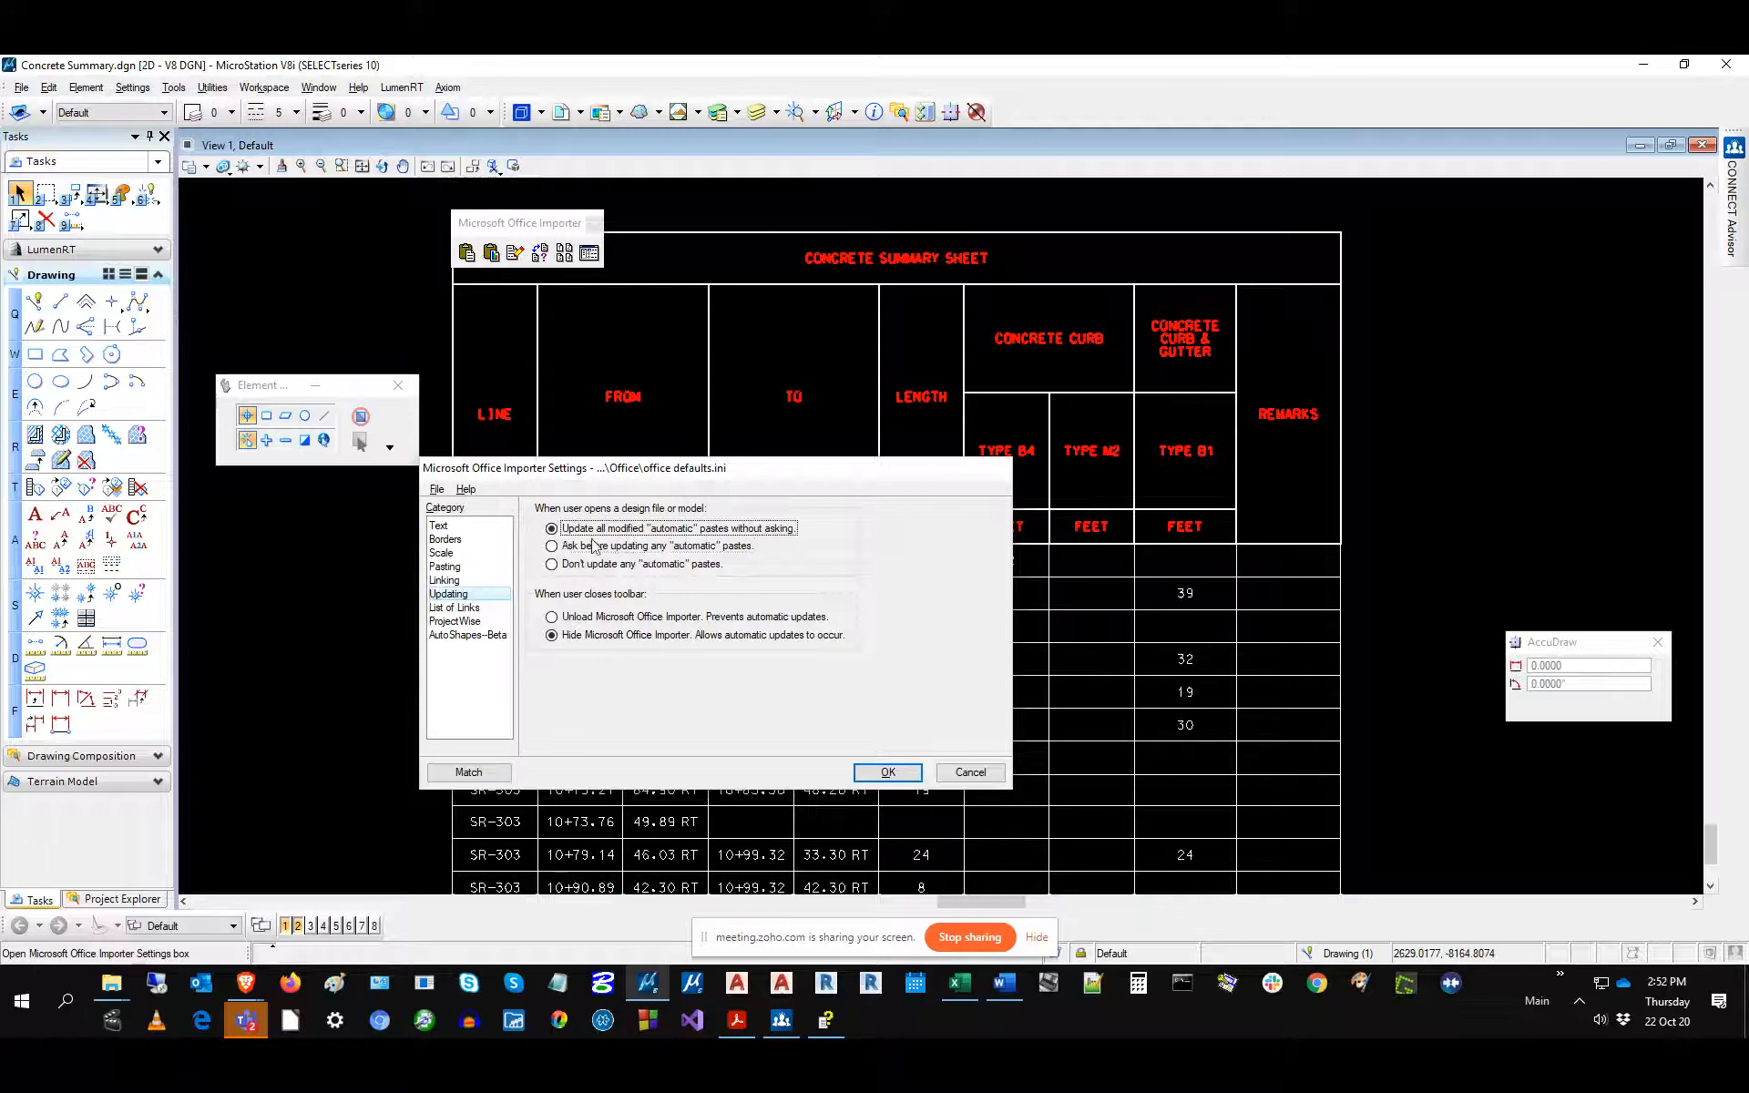
click(700, 545)
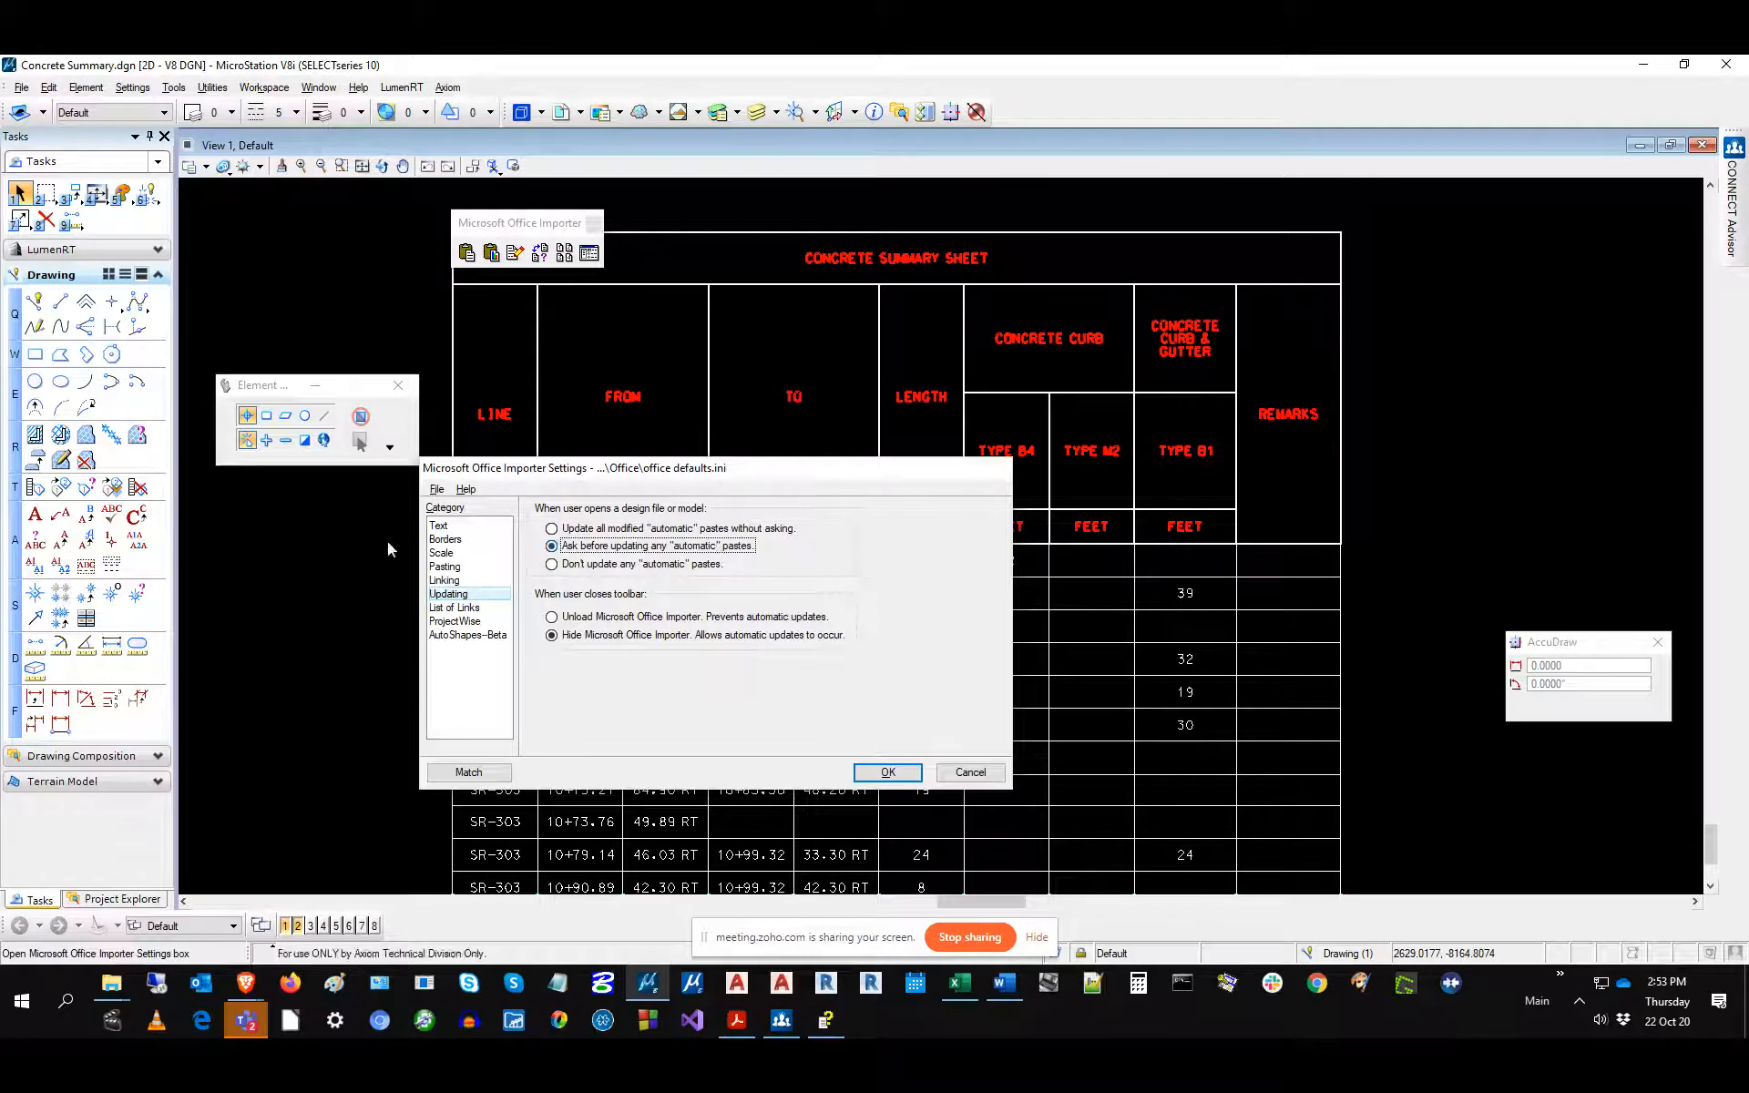
click(594, 565)
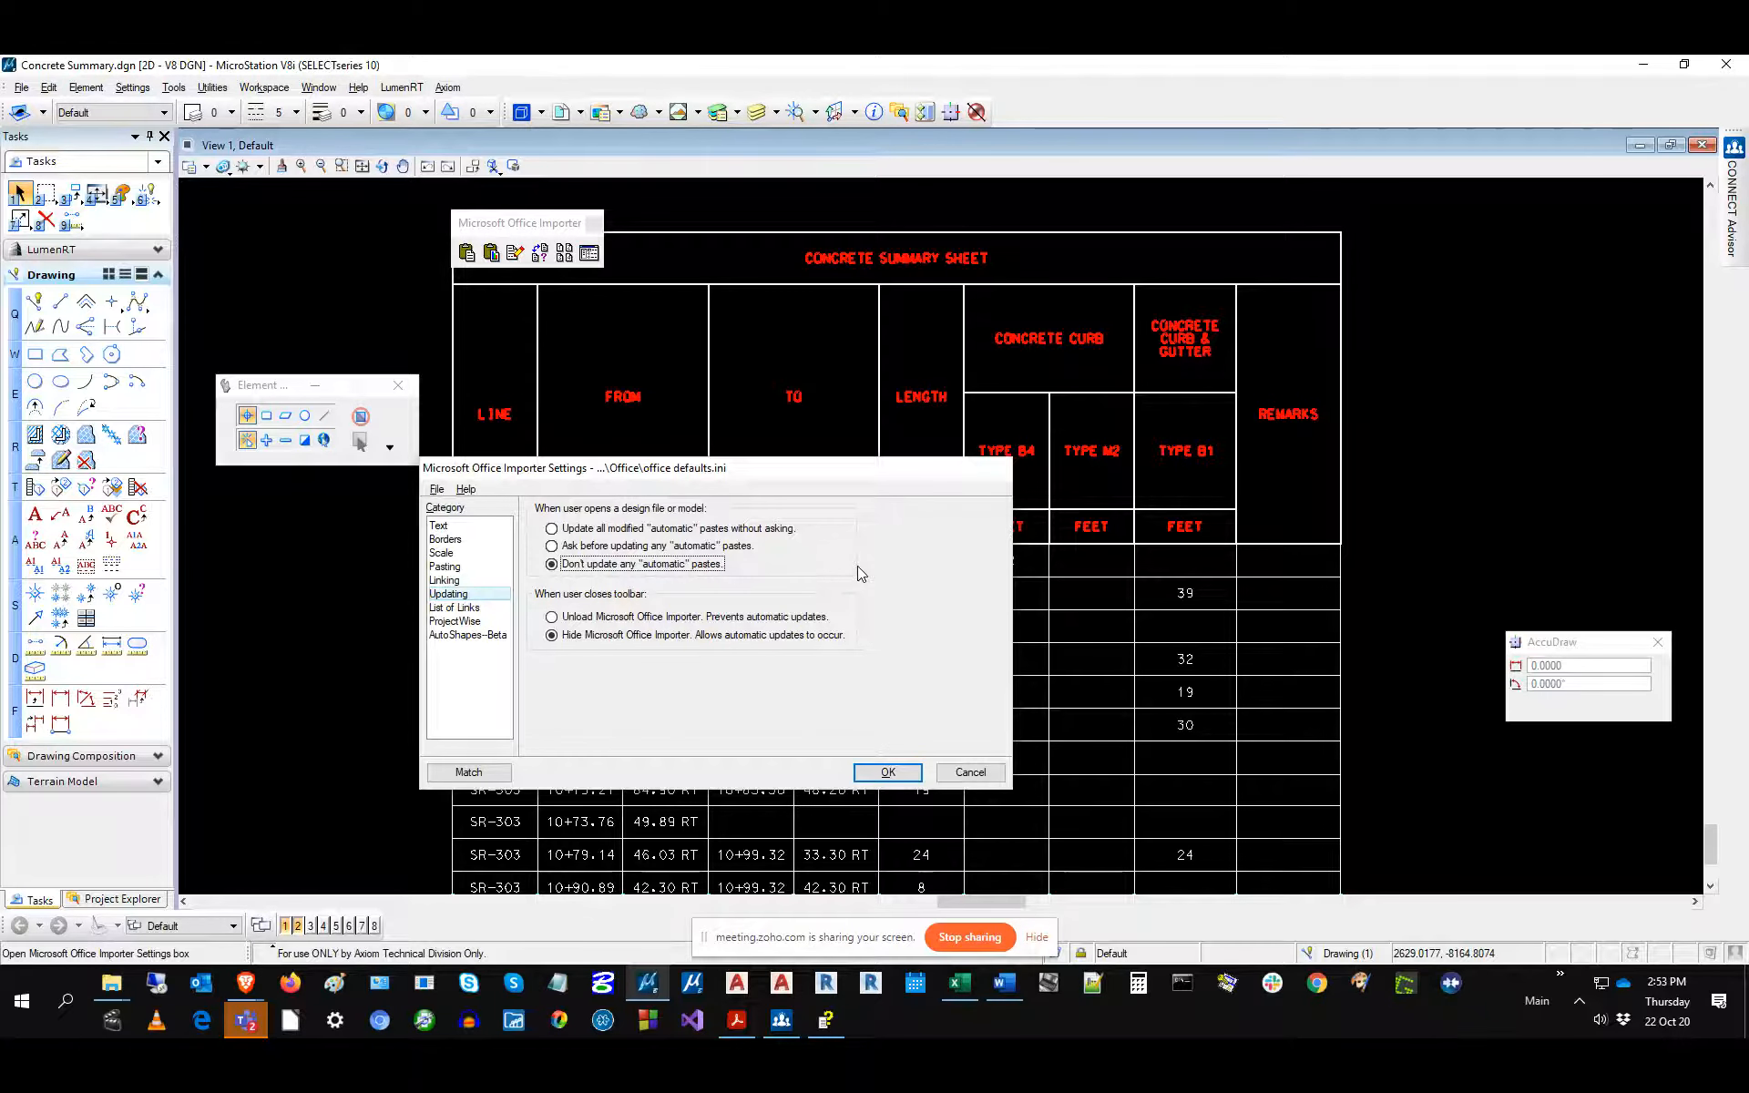
Try automatically displaying the list of links box on startup in the importer's List of Links settings.
click(453, 607)
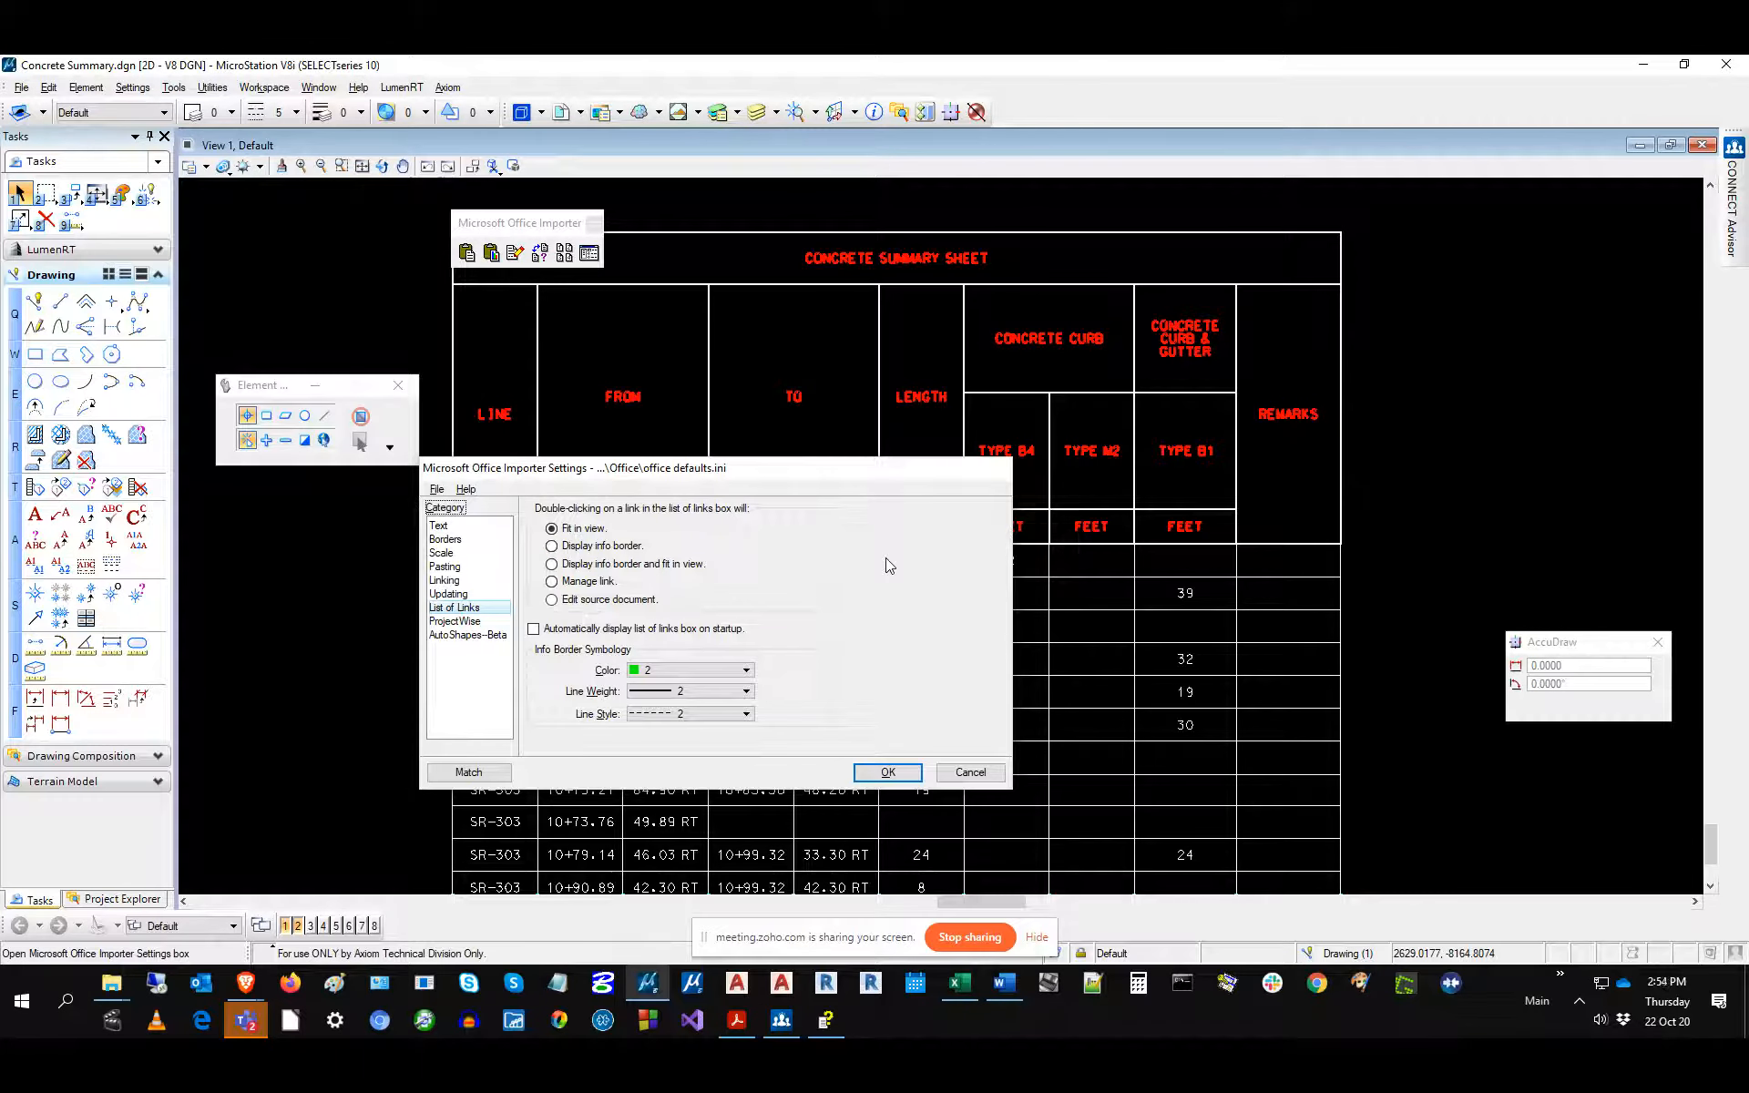
click(534, 629)
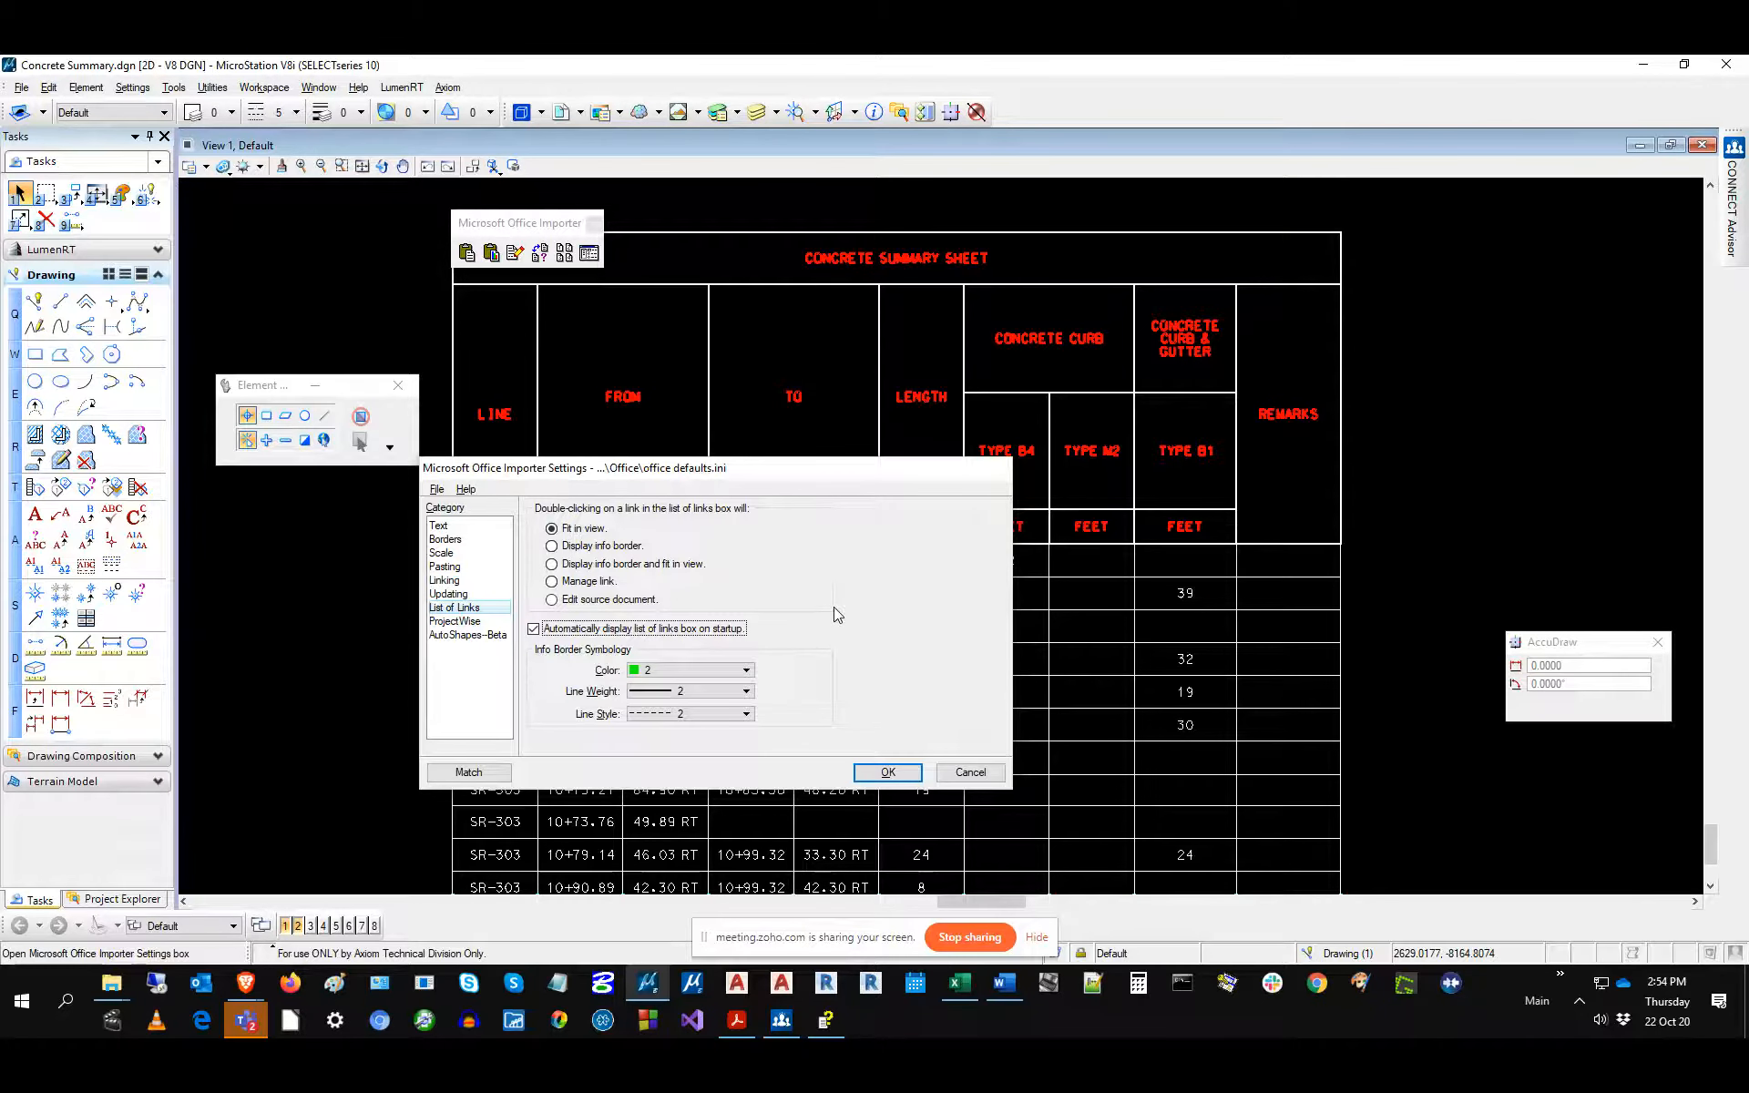
click(597, 630)
Try creating new links using ProjectWise URL, look at the AutoShapes-Beta settings, and discard the settings changes.
click(452, 621)
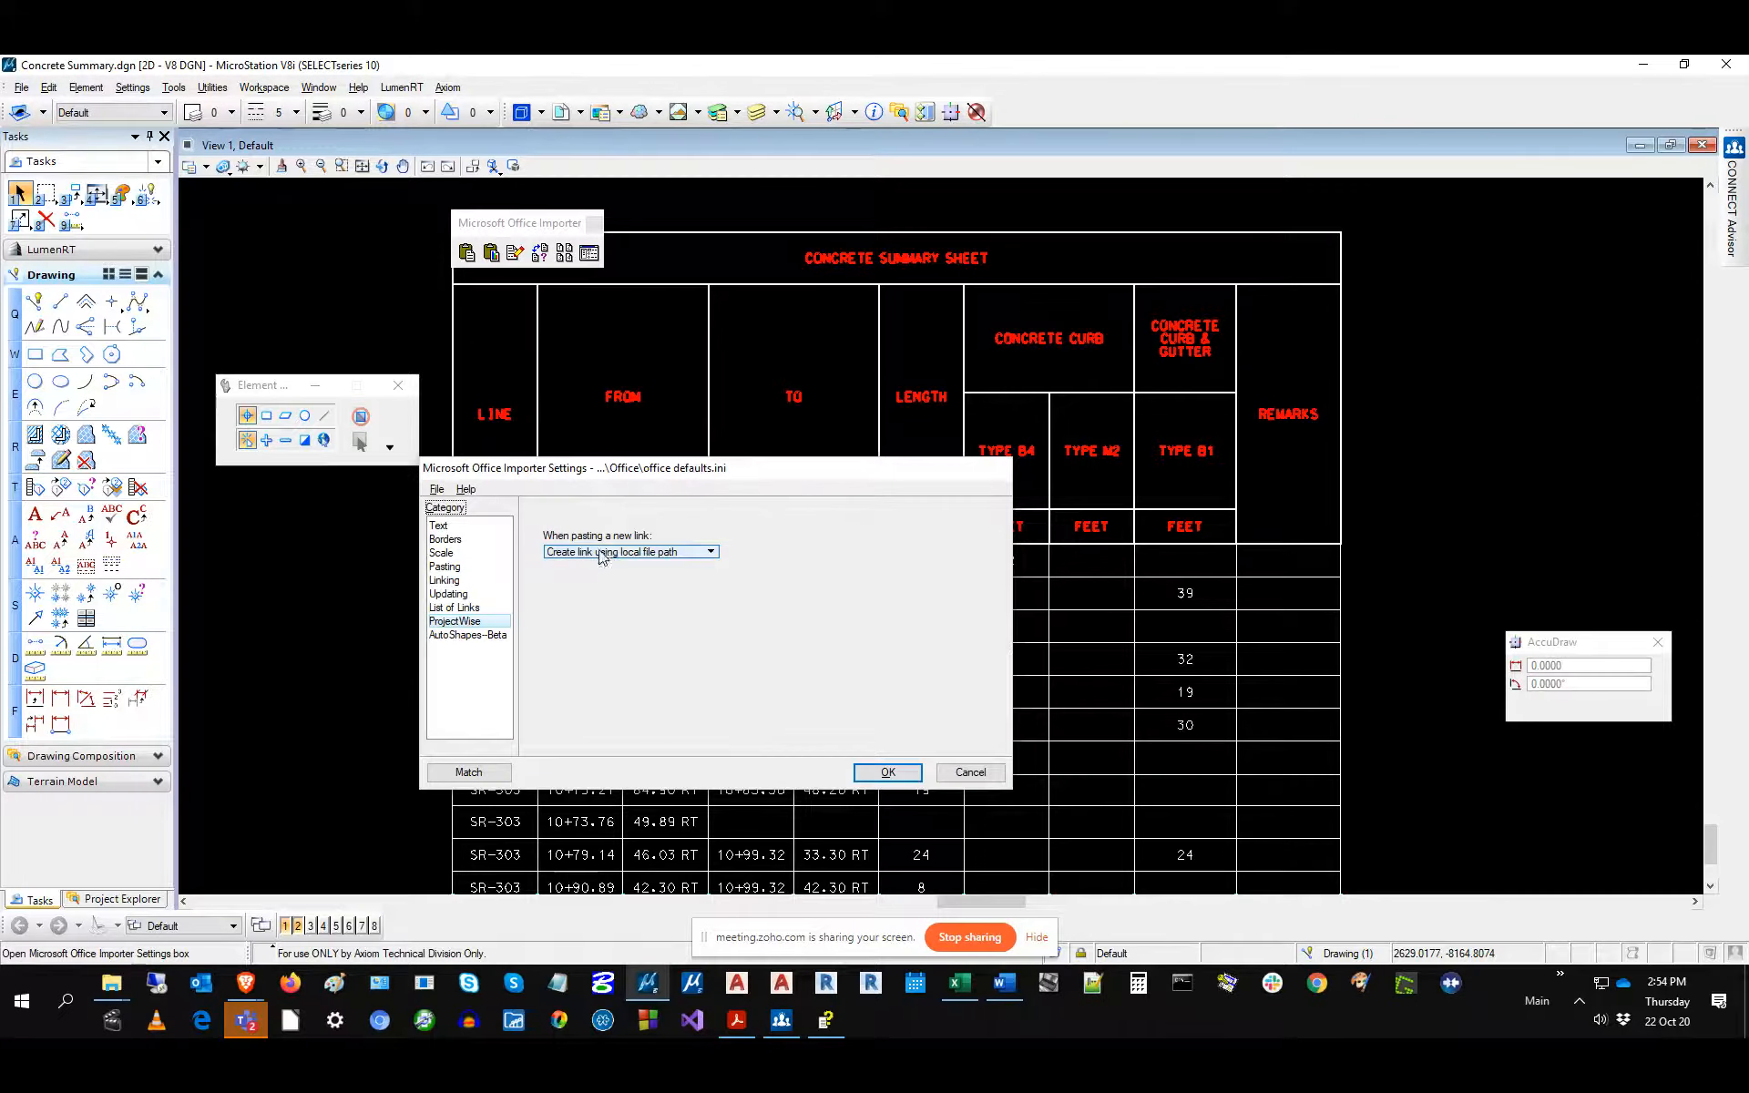
click(697, 554)
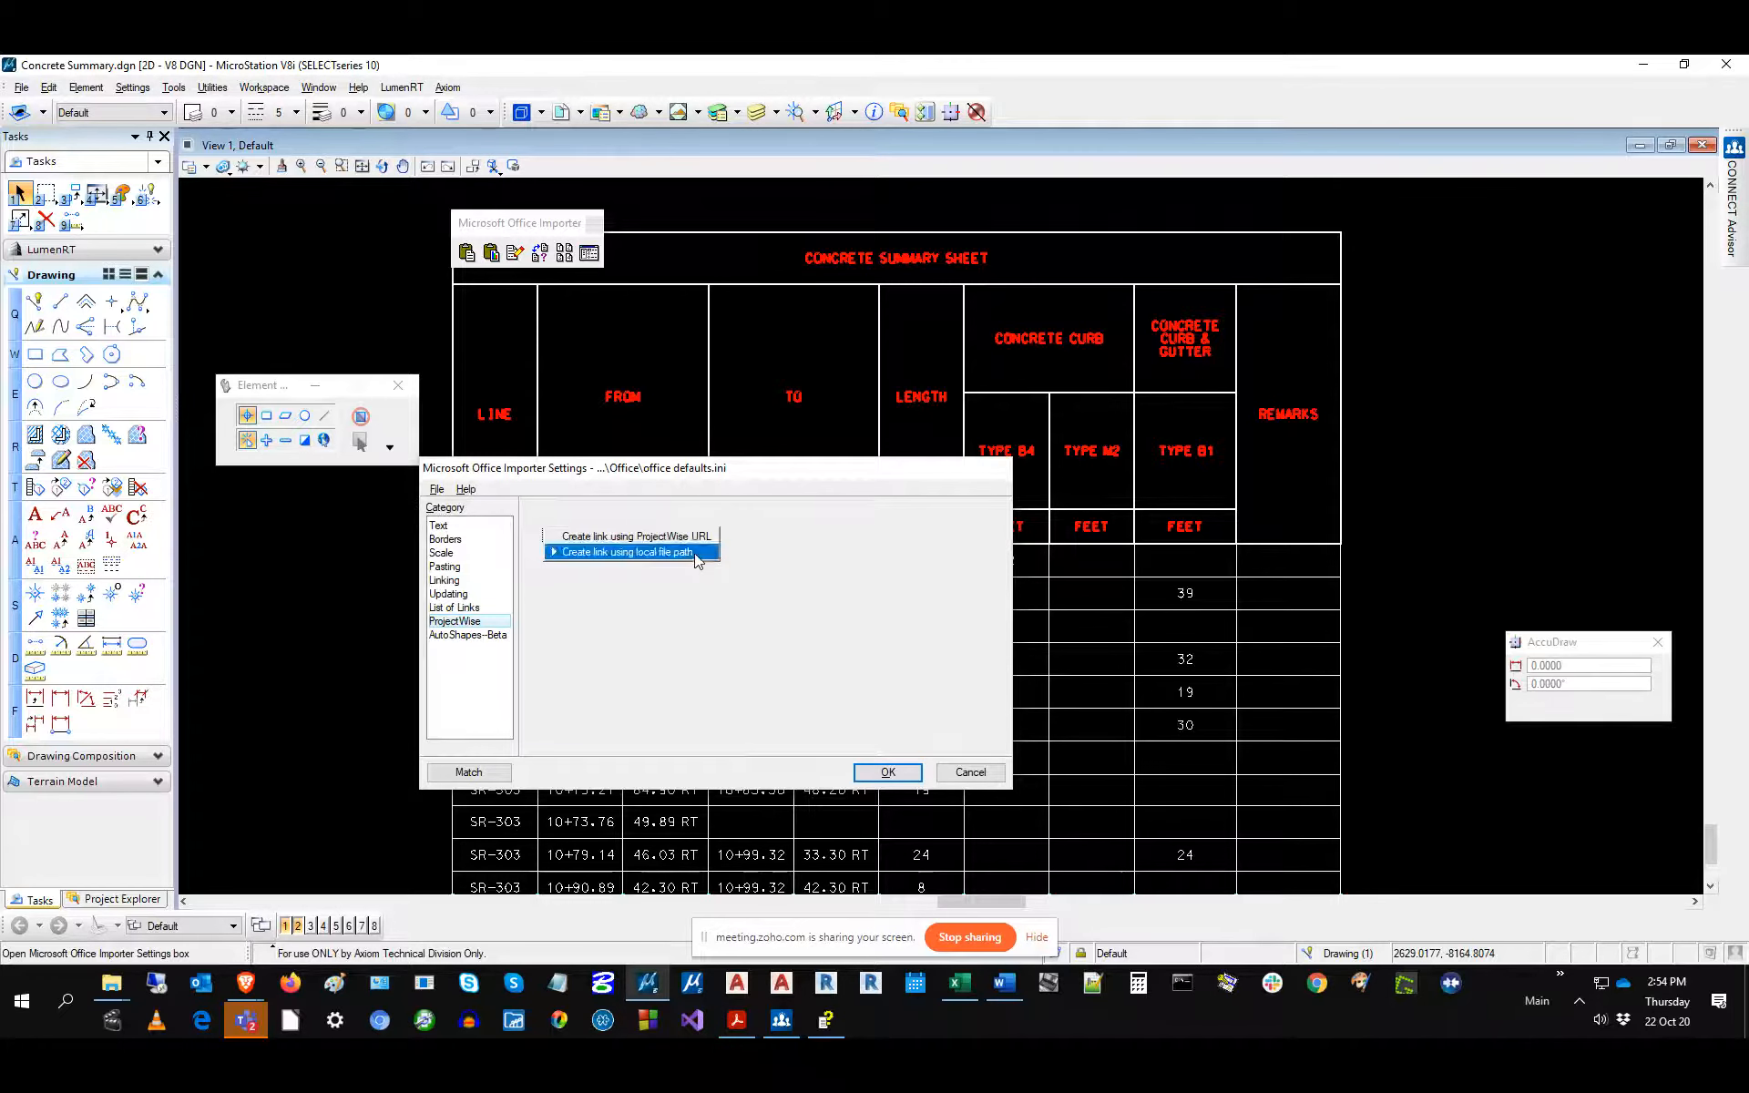
click(636, 536)
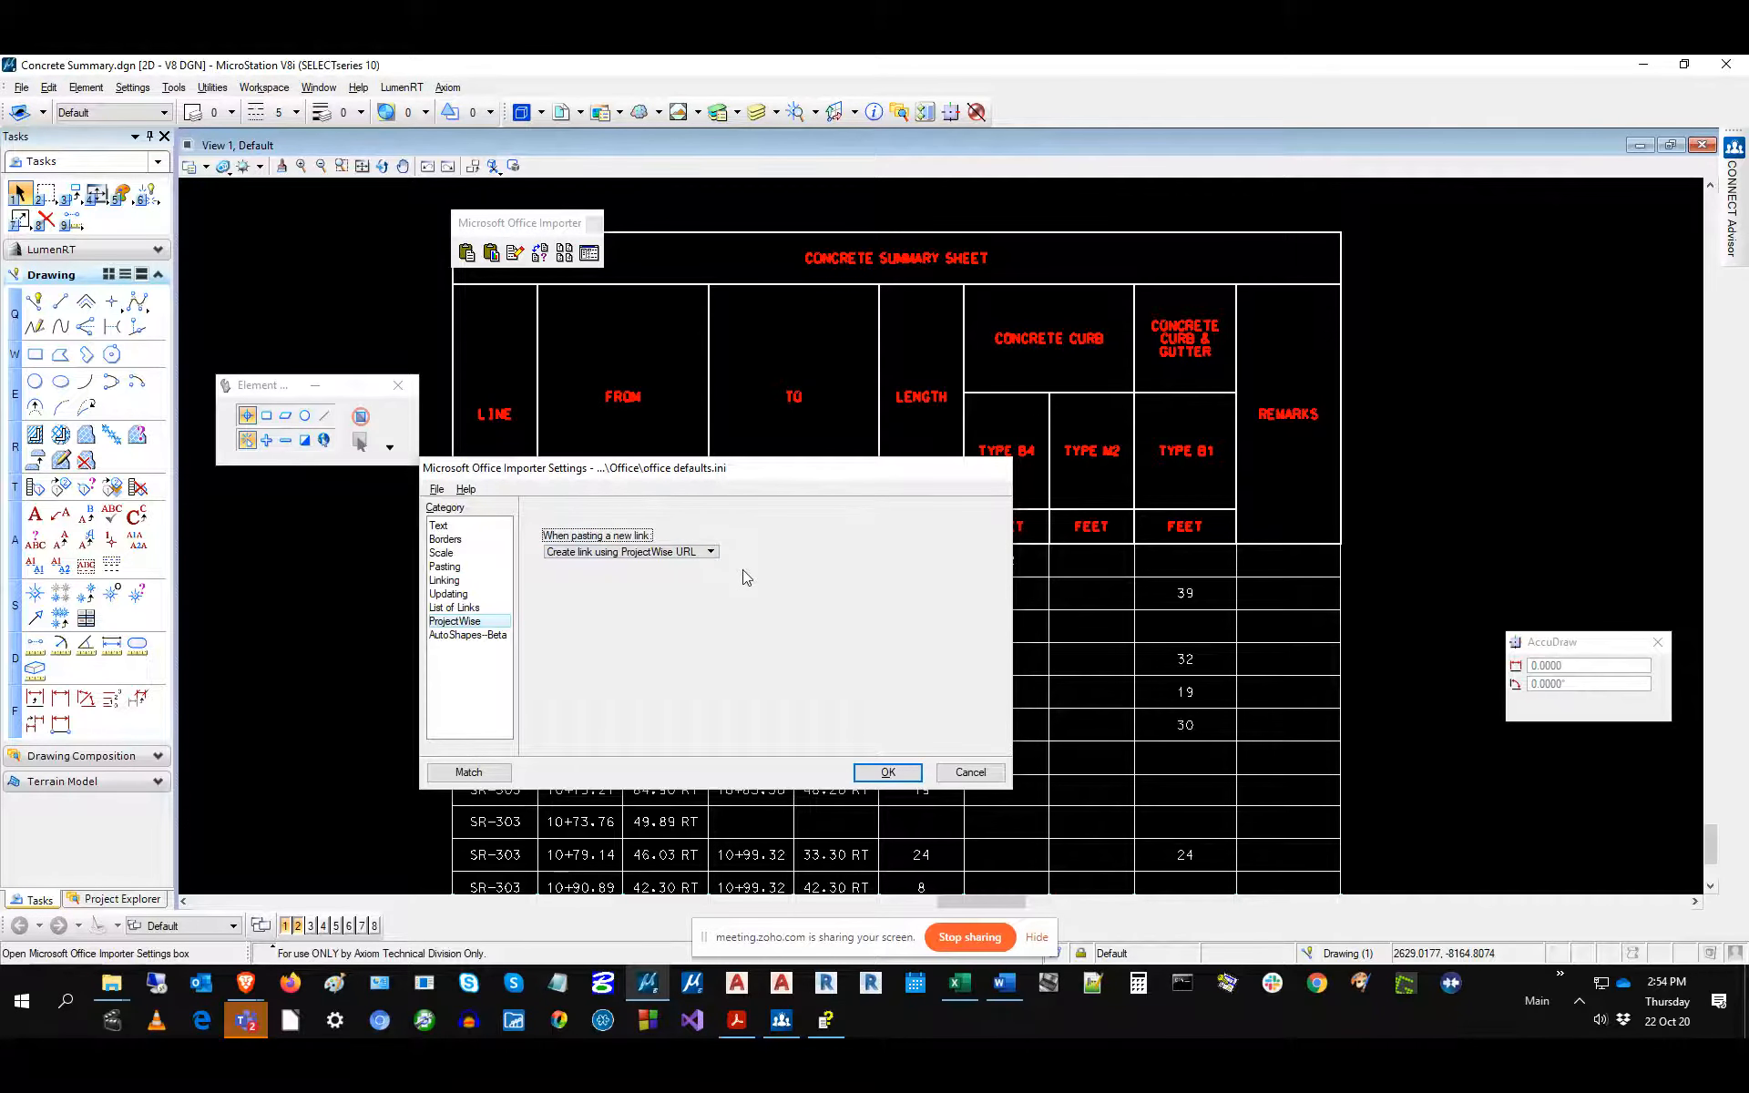
click(461, 635)
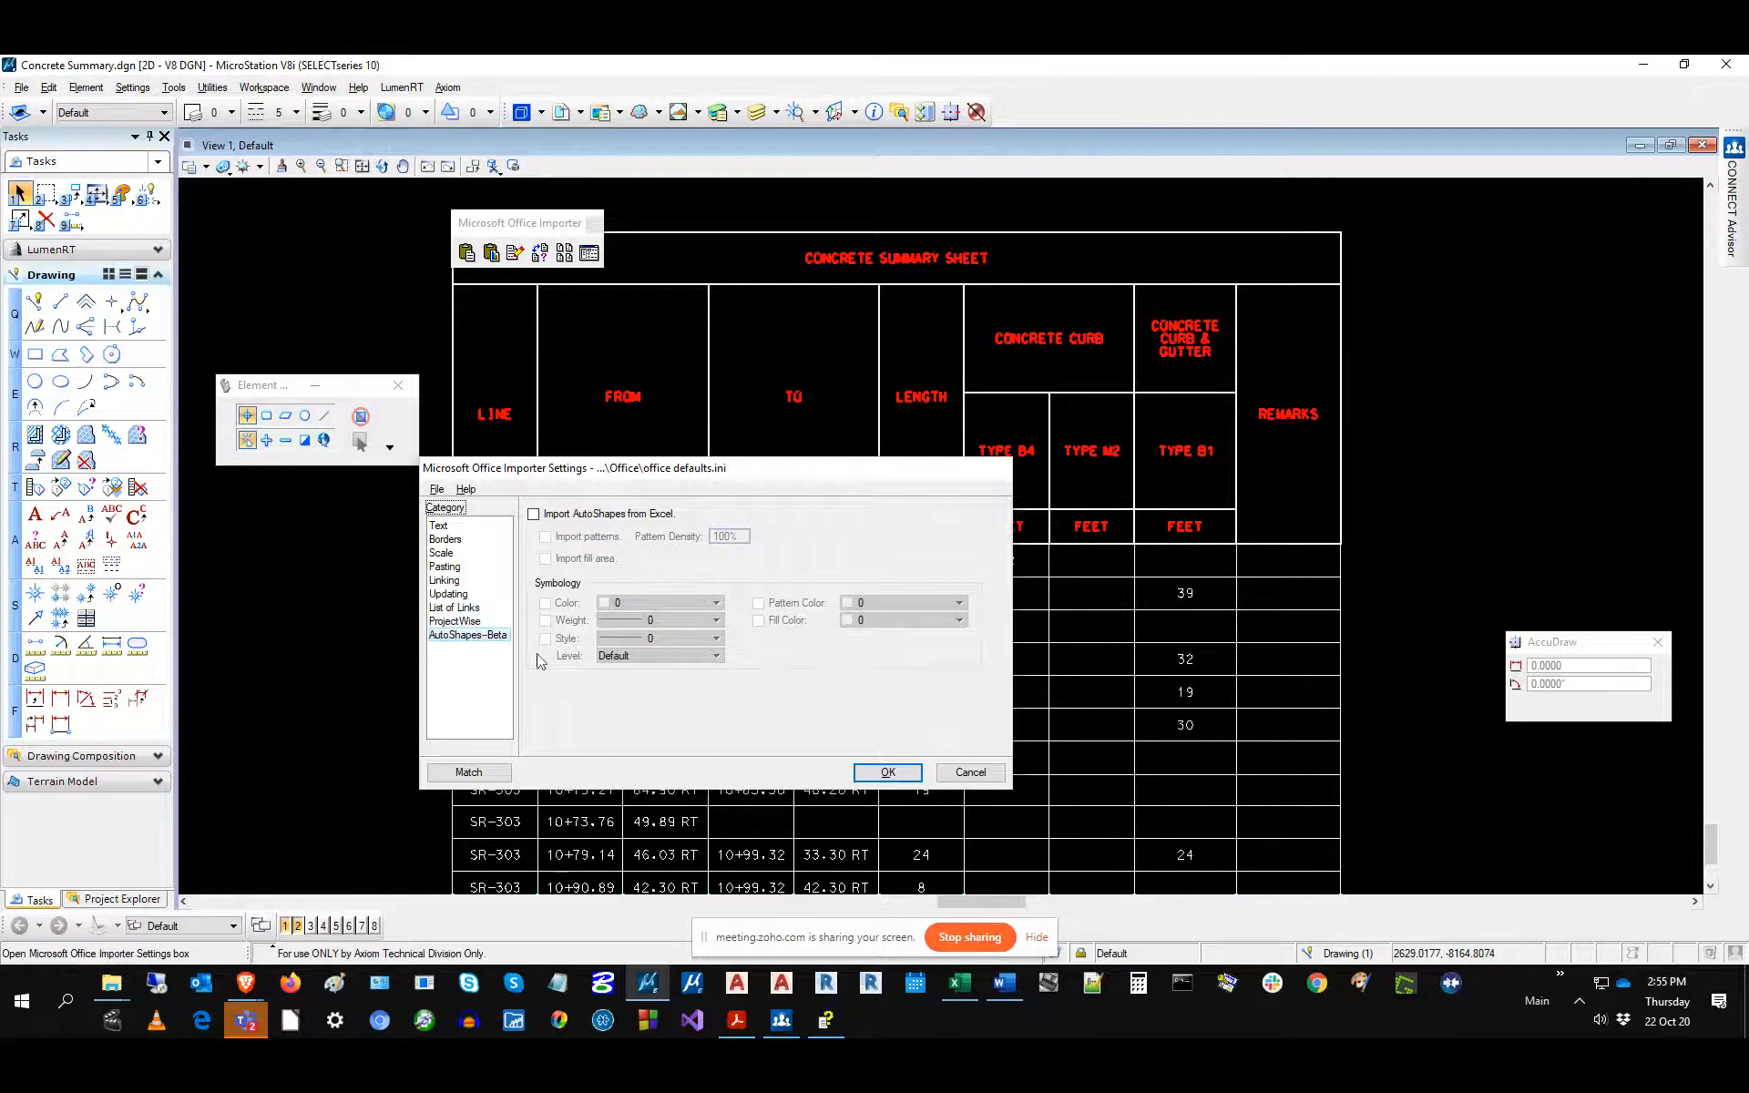
click(455, 621)
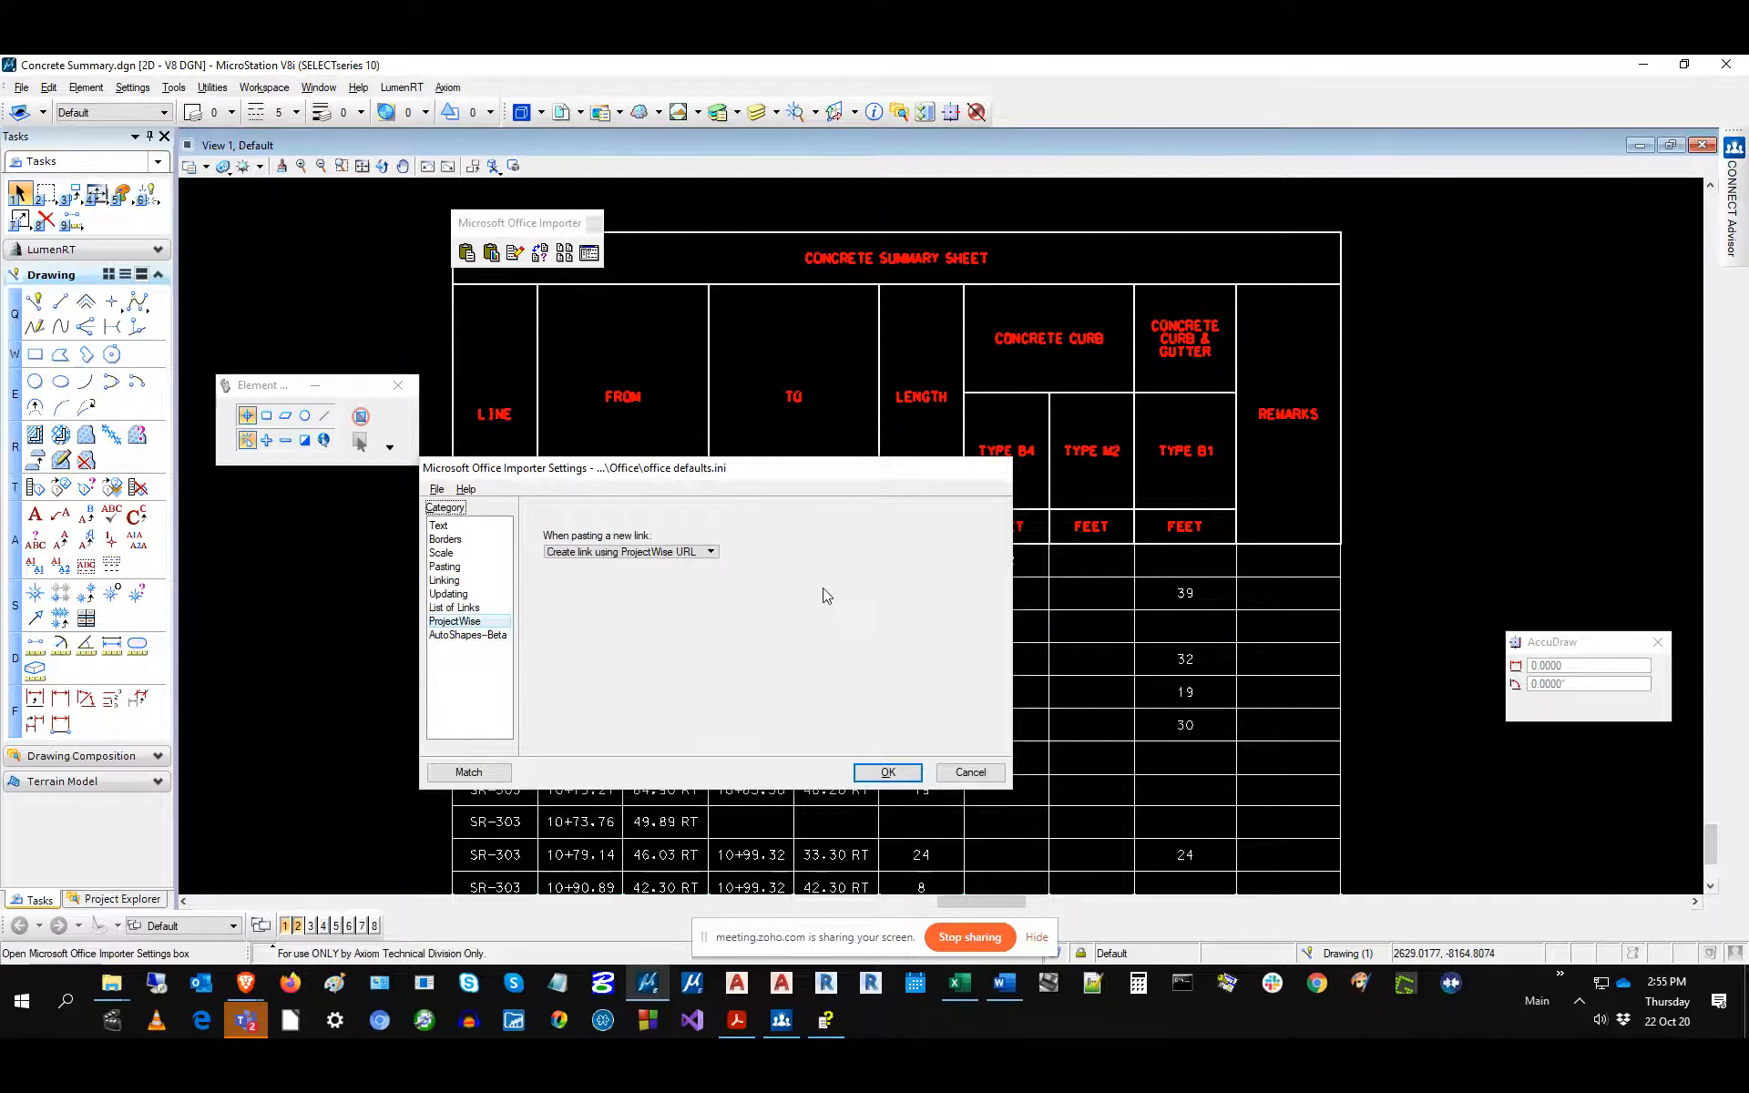
click(970, 772)
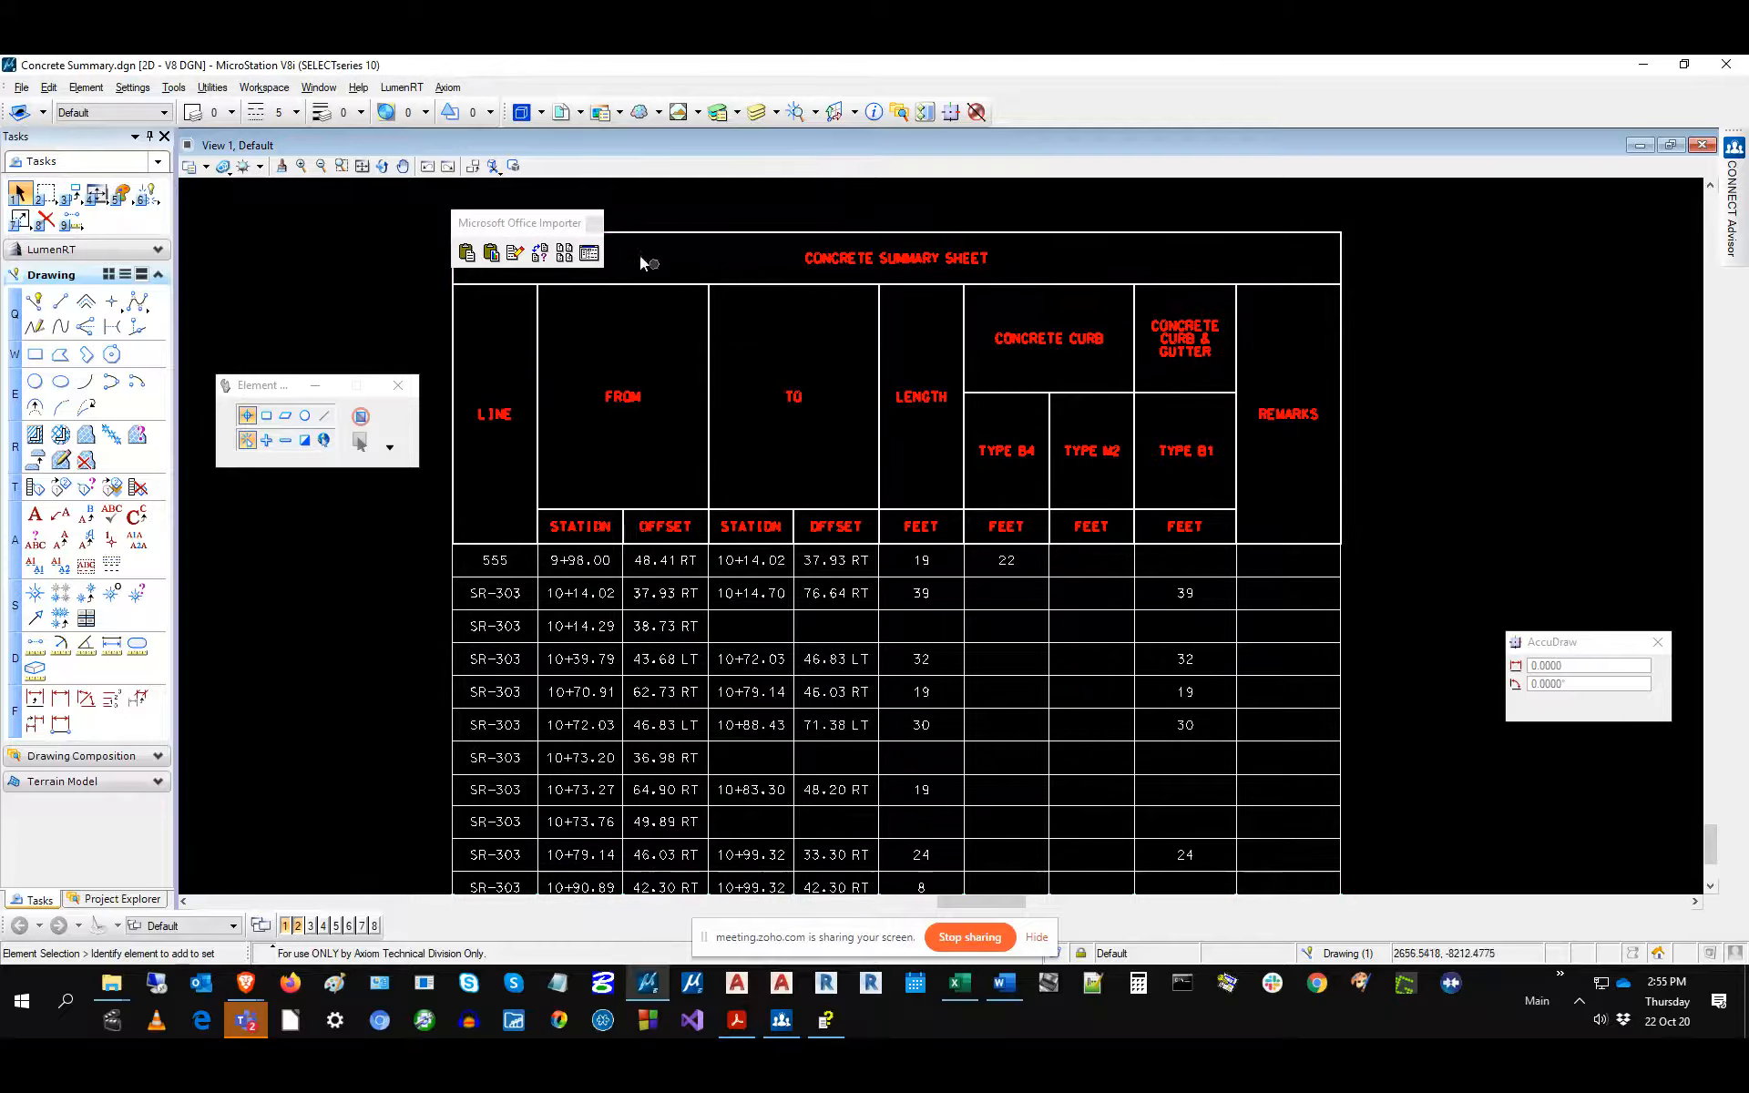
Enable the text color override in the importer's Text formatting settings and set it to color 2 (green).
click(588, 254)
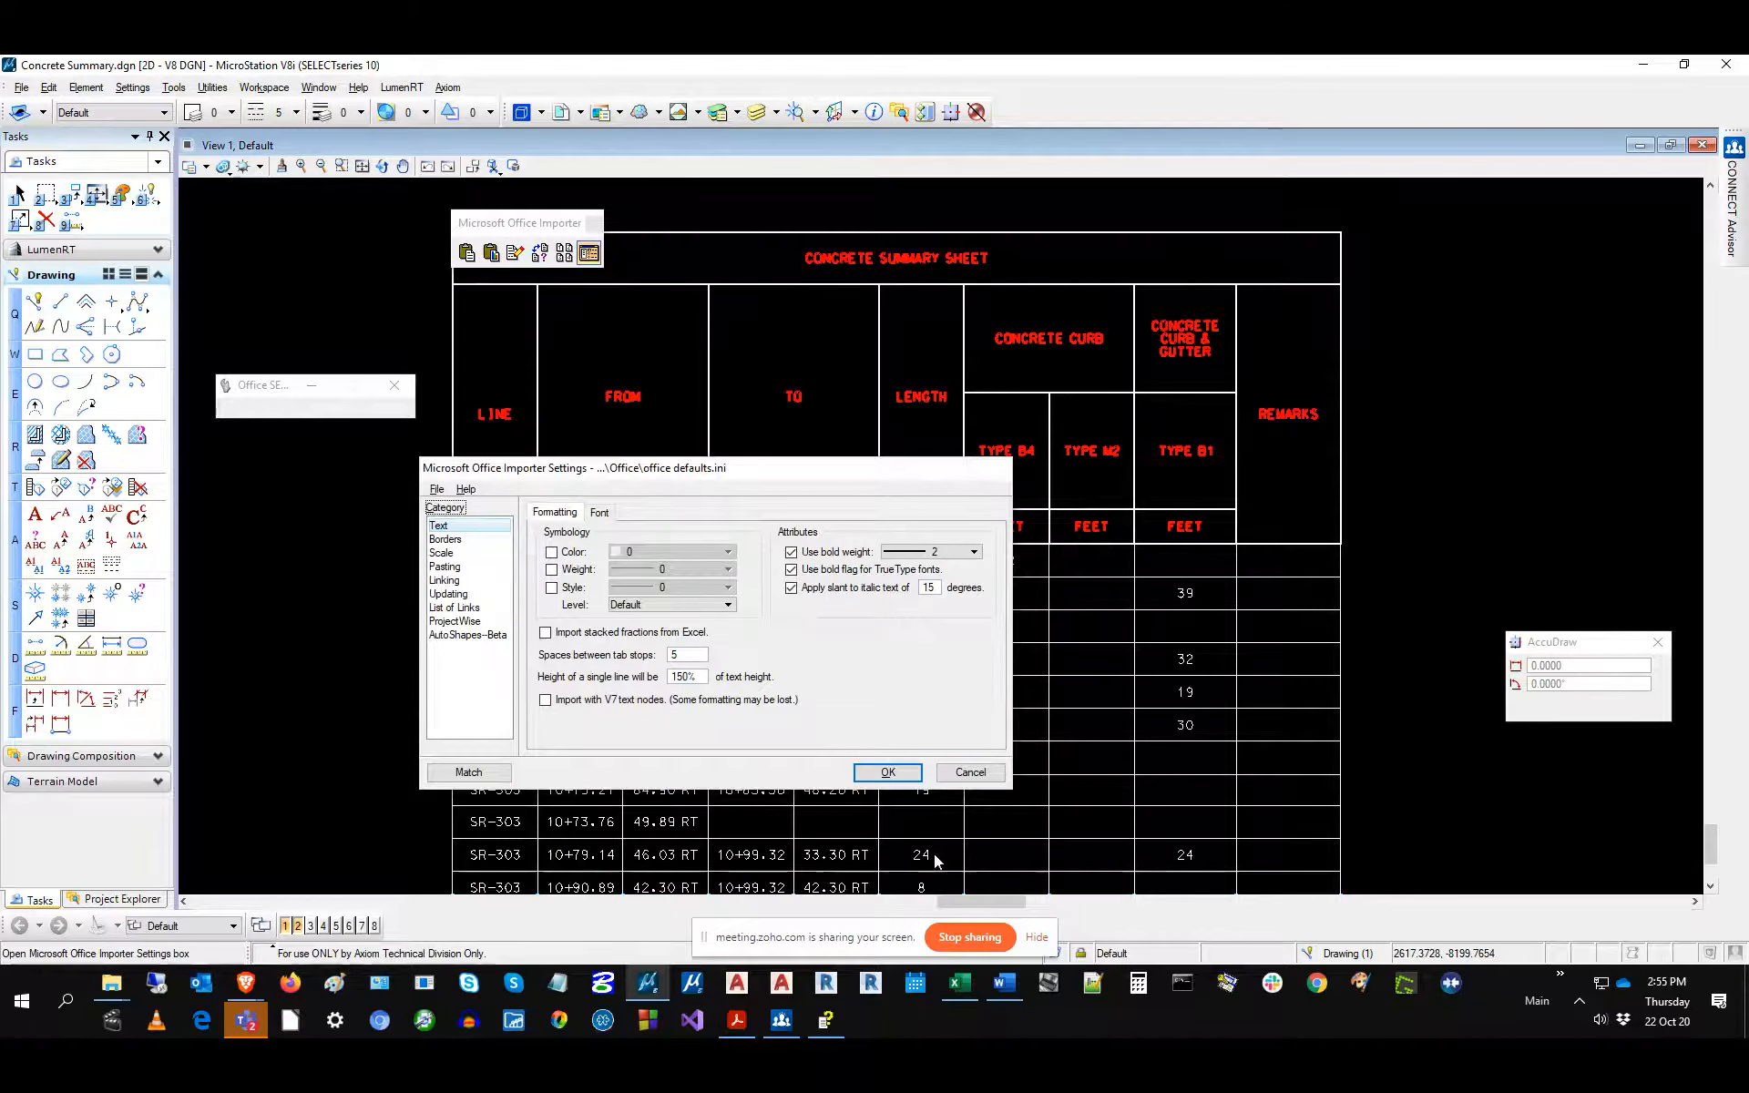
click(966, 772)
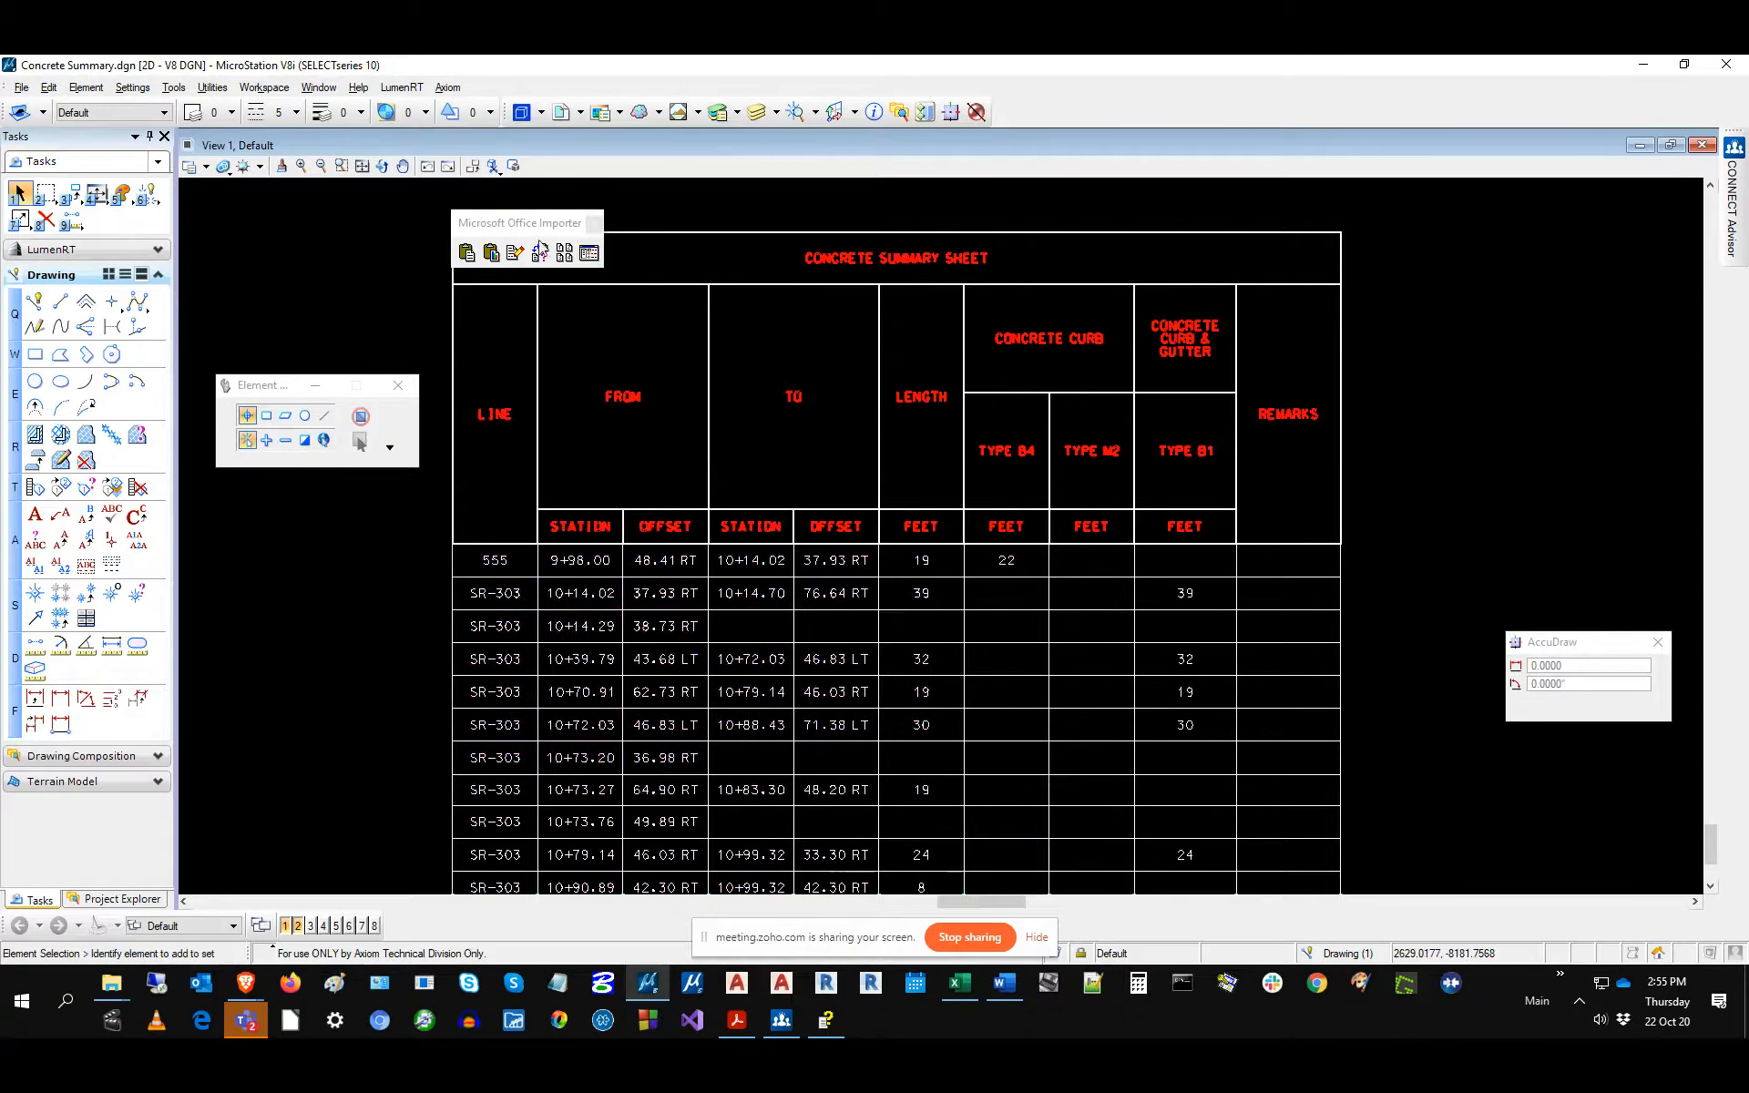
click(588, 254)
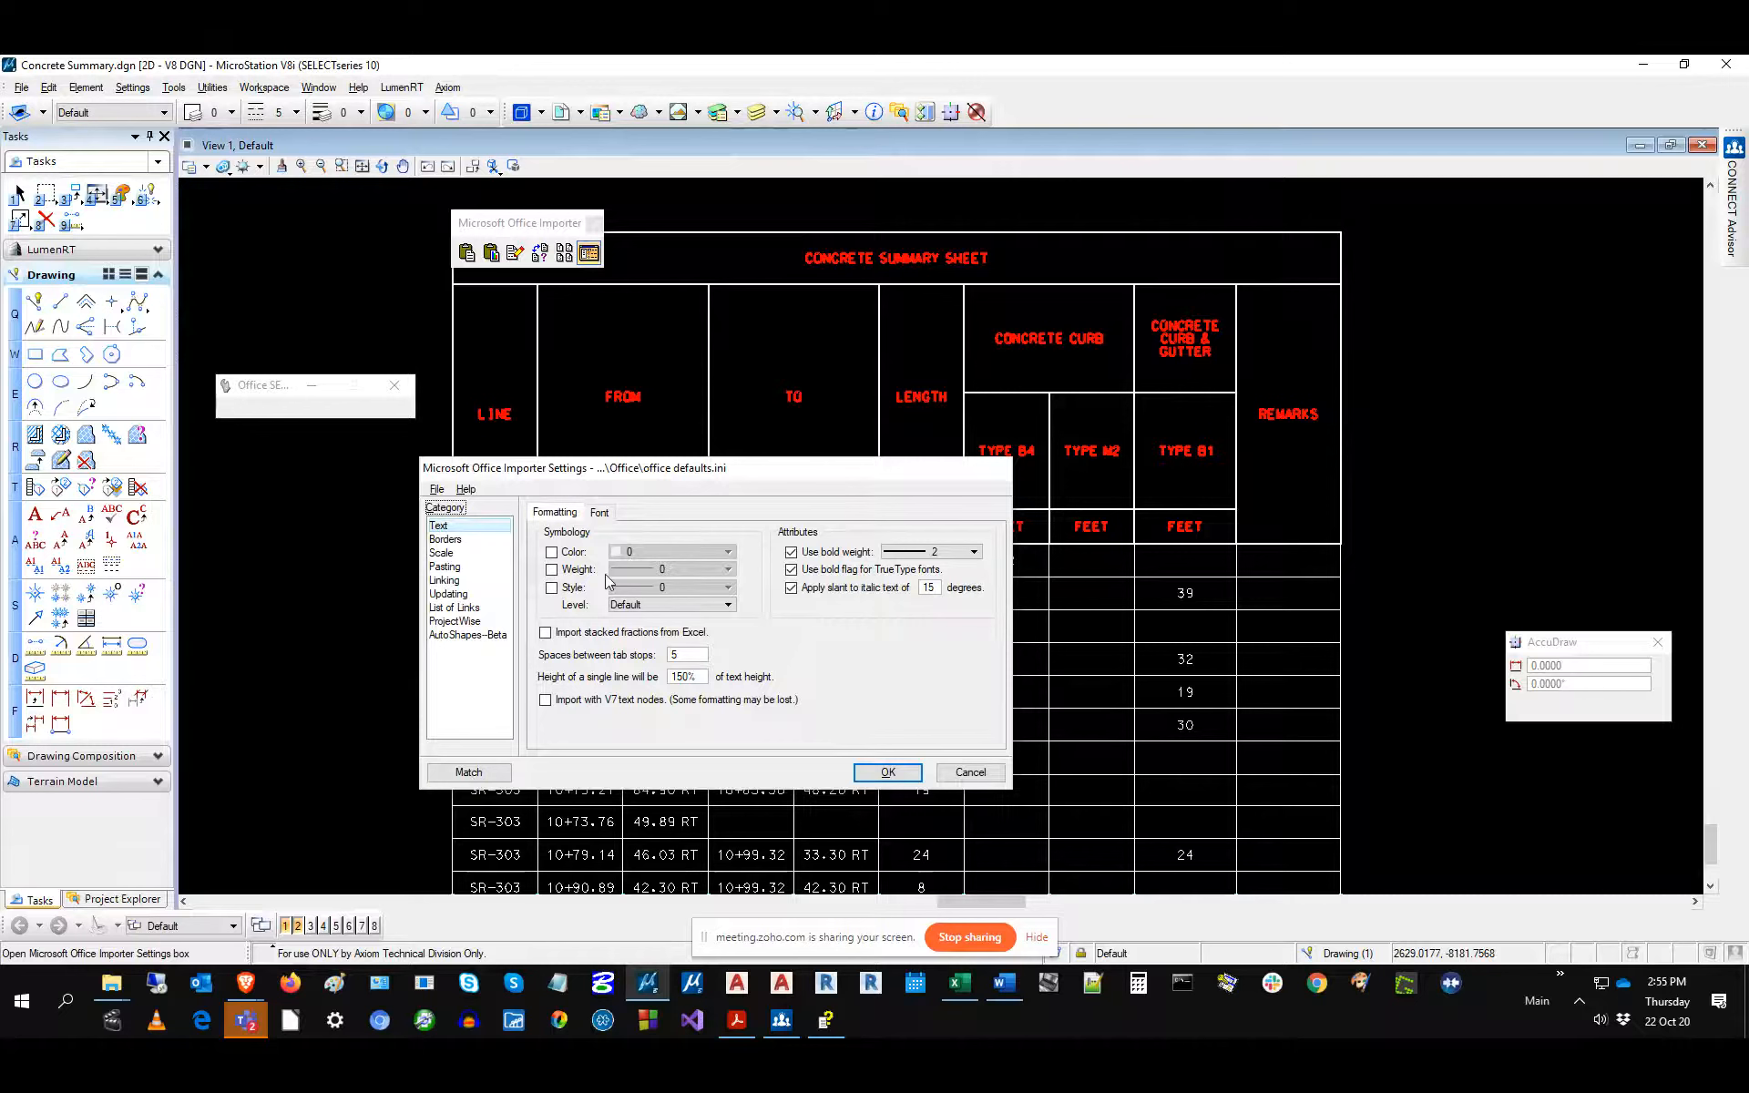
click(550, 554)
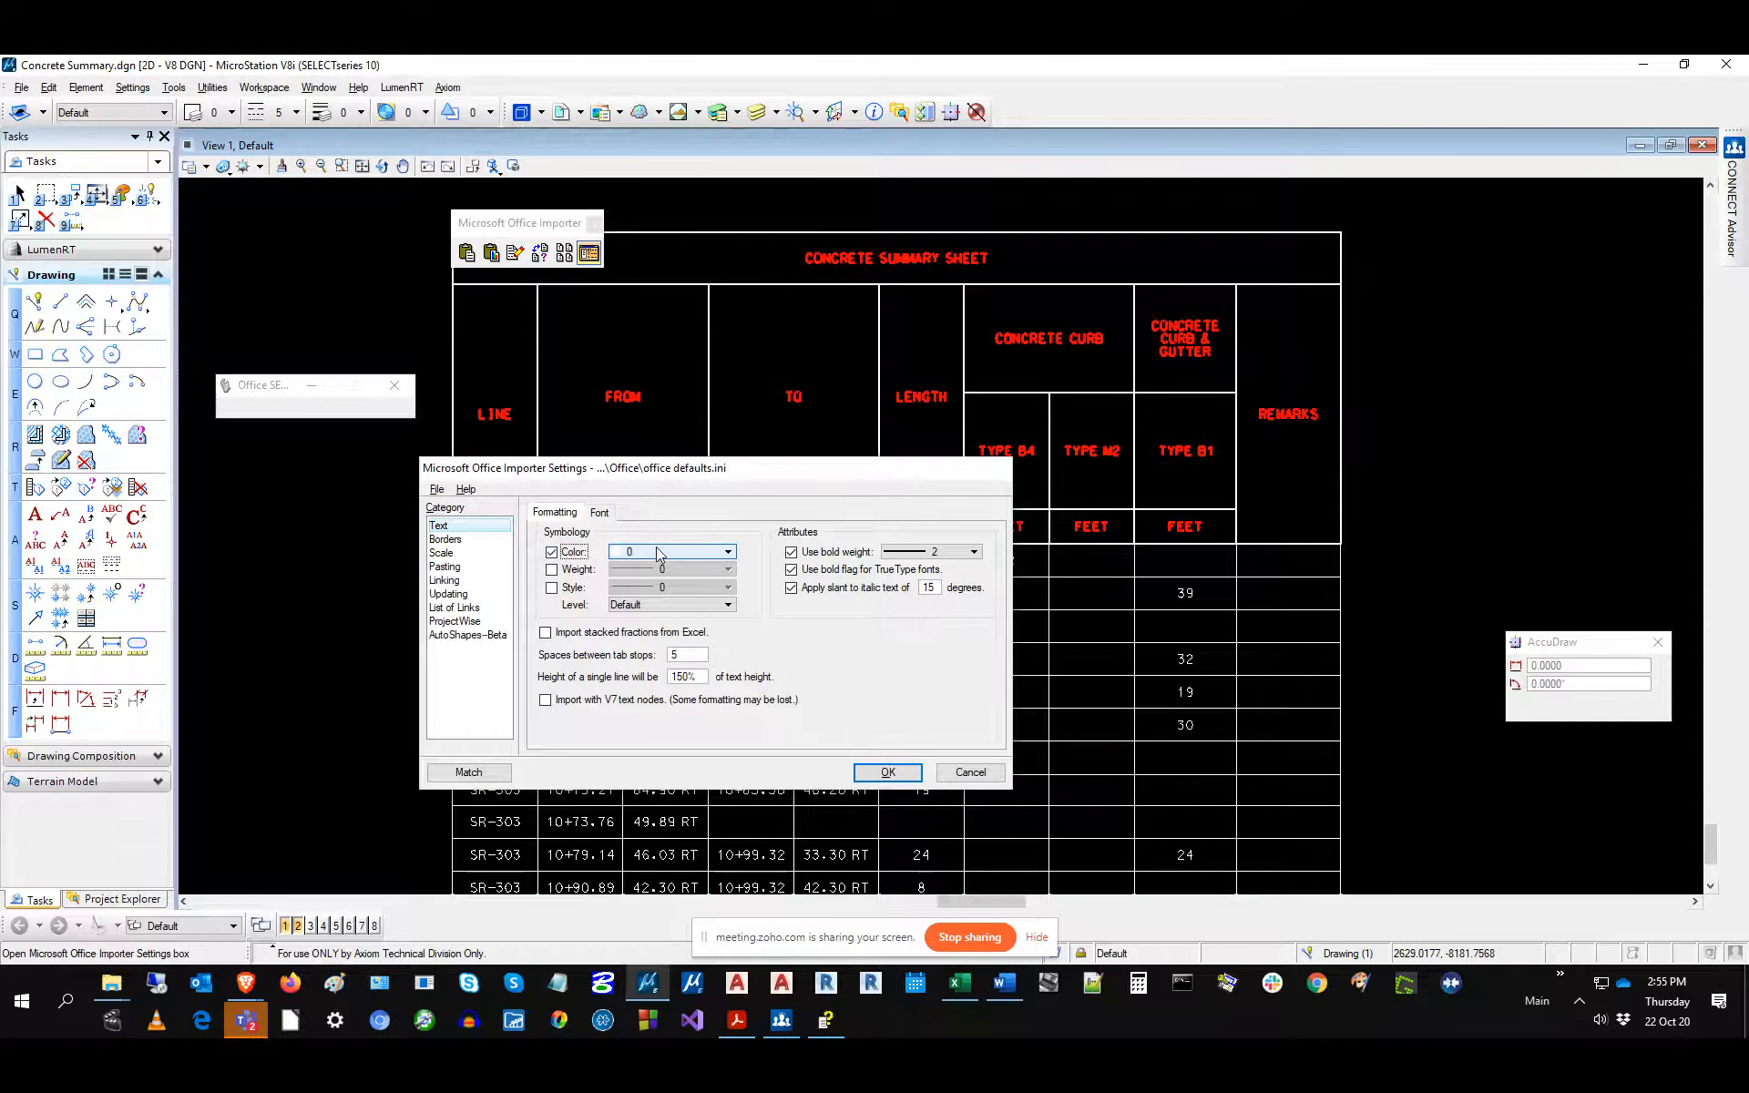
click(659, 552)
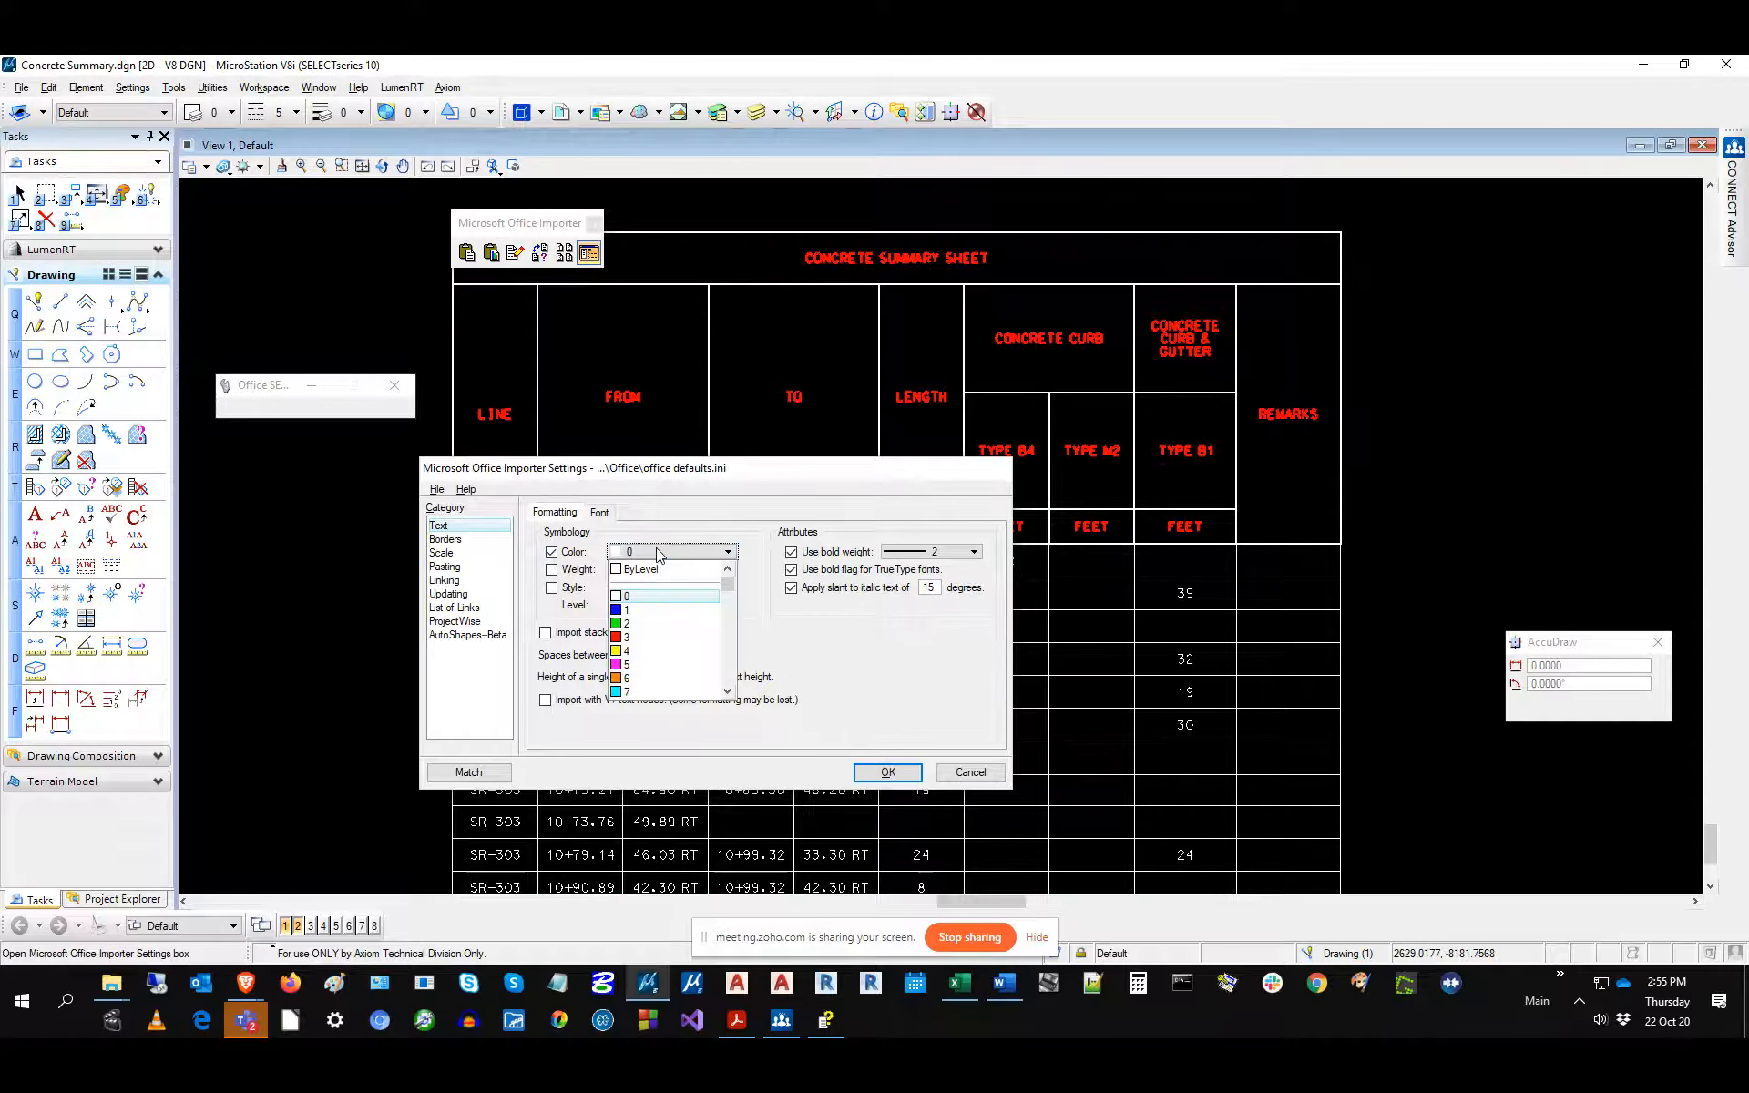
click(623, 624)
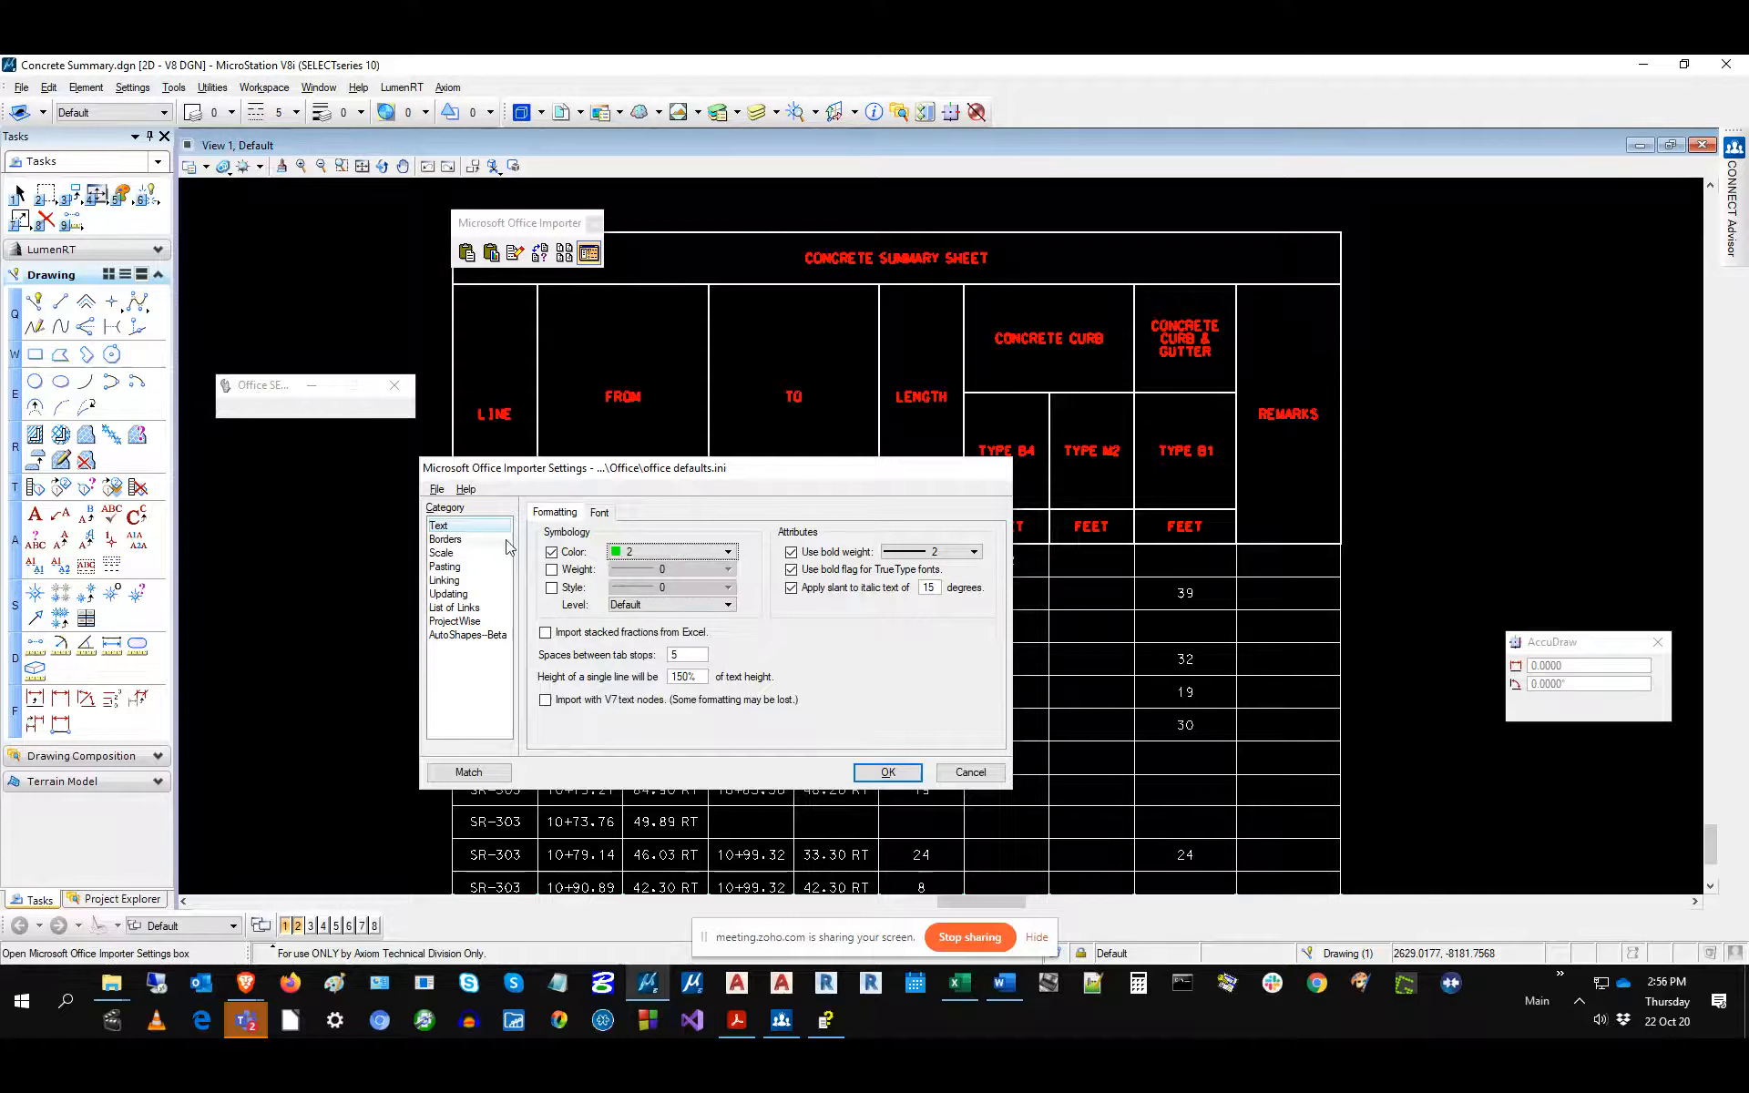
Override the imported borders' symbology with color 3 (red) and a weight of 2 for thin lines.
click(460, 540)
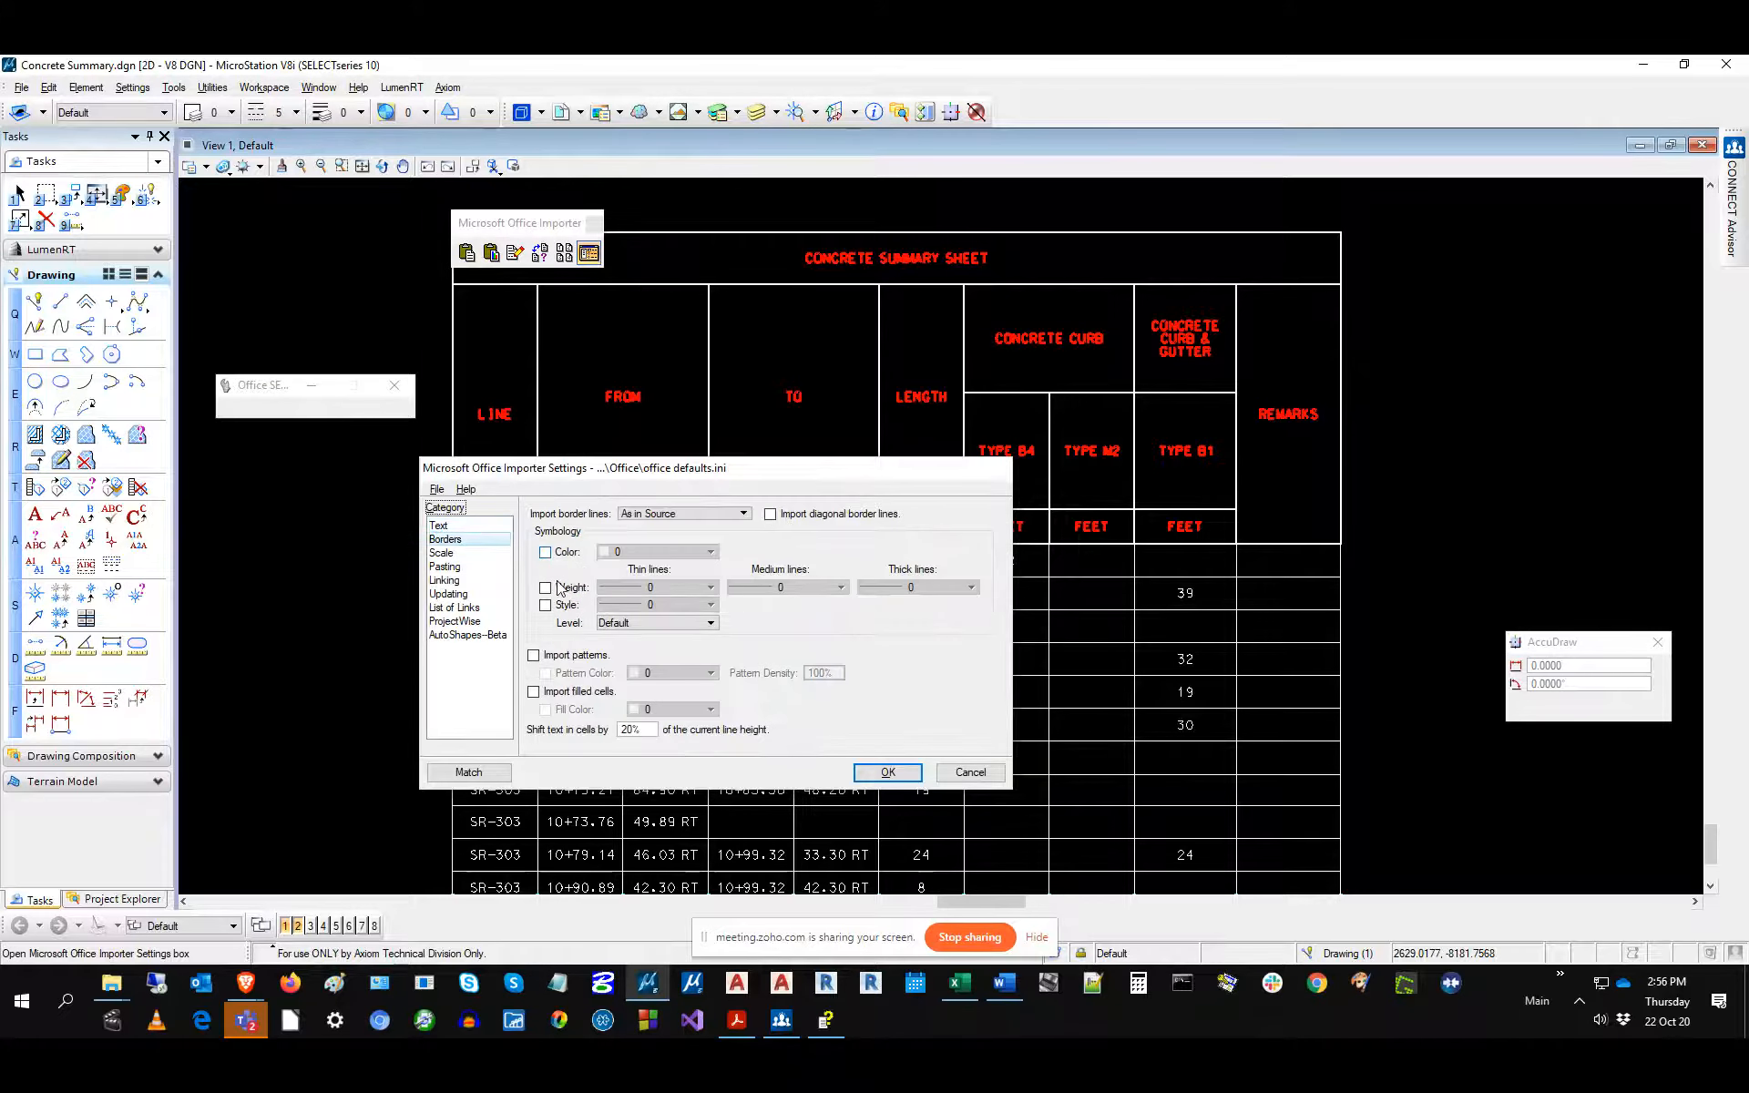
click(545, 552)
click(661, 552)
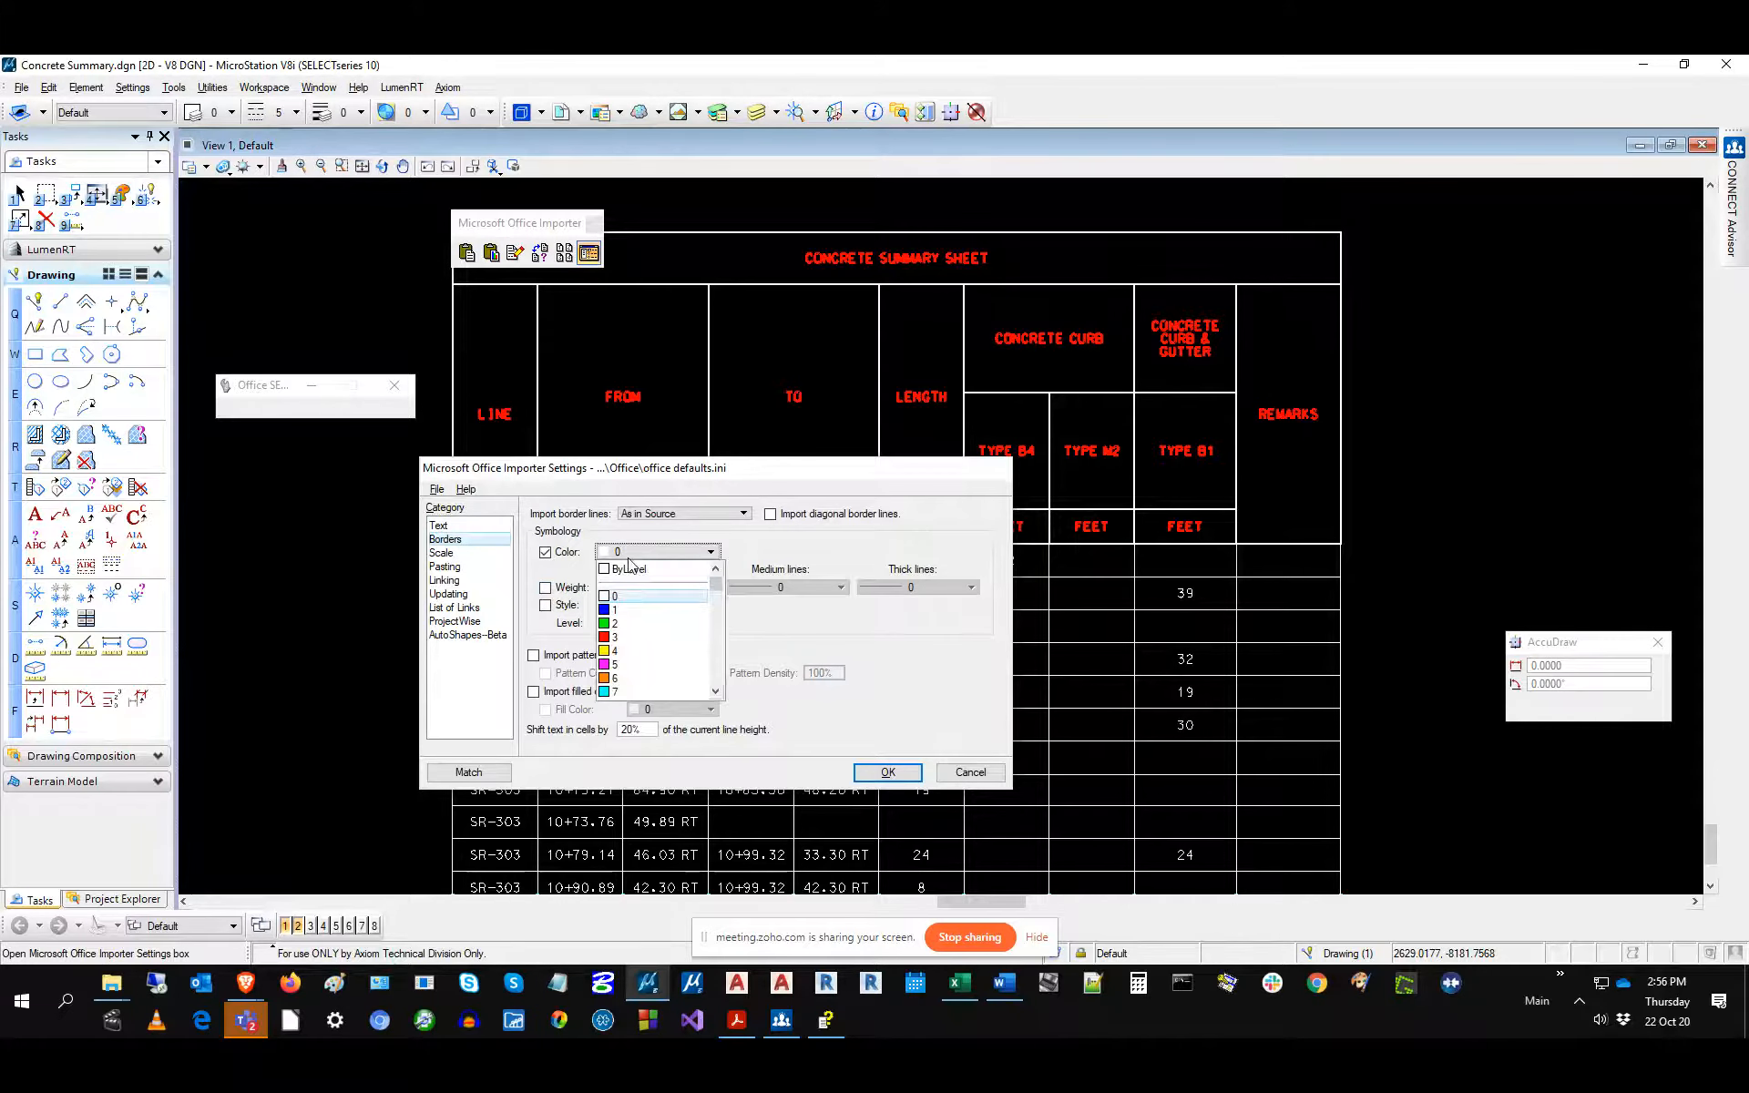
click(615, 637)
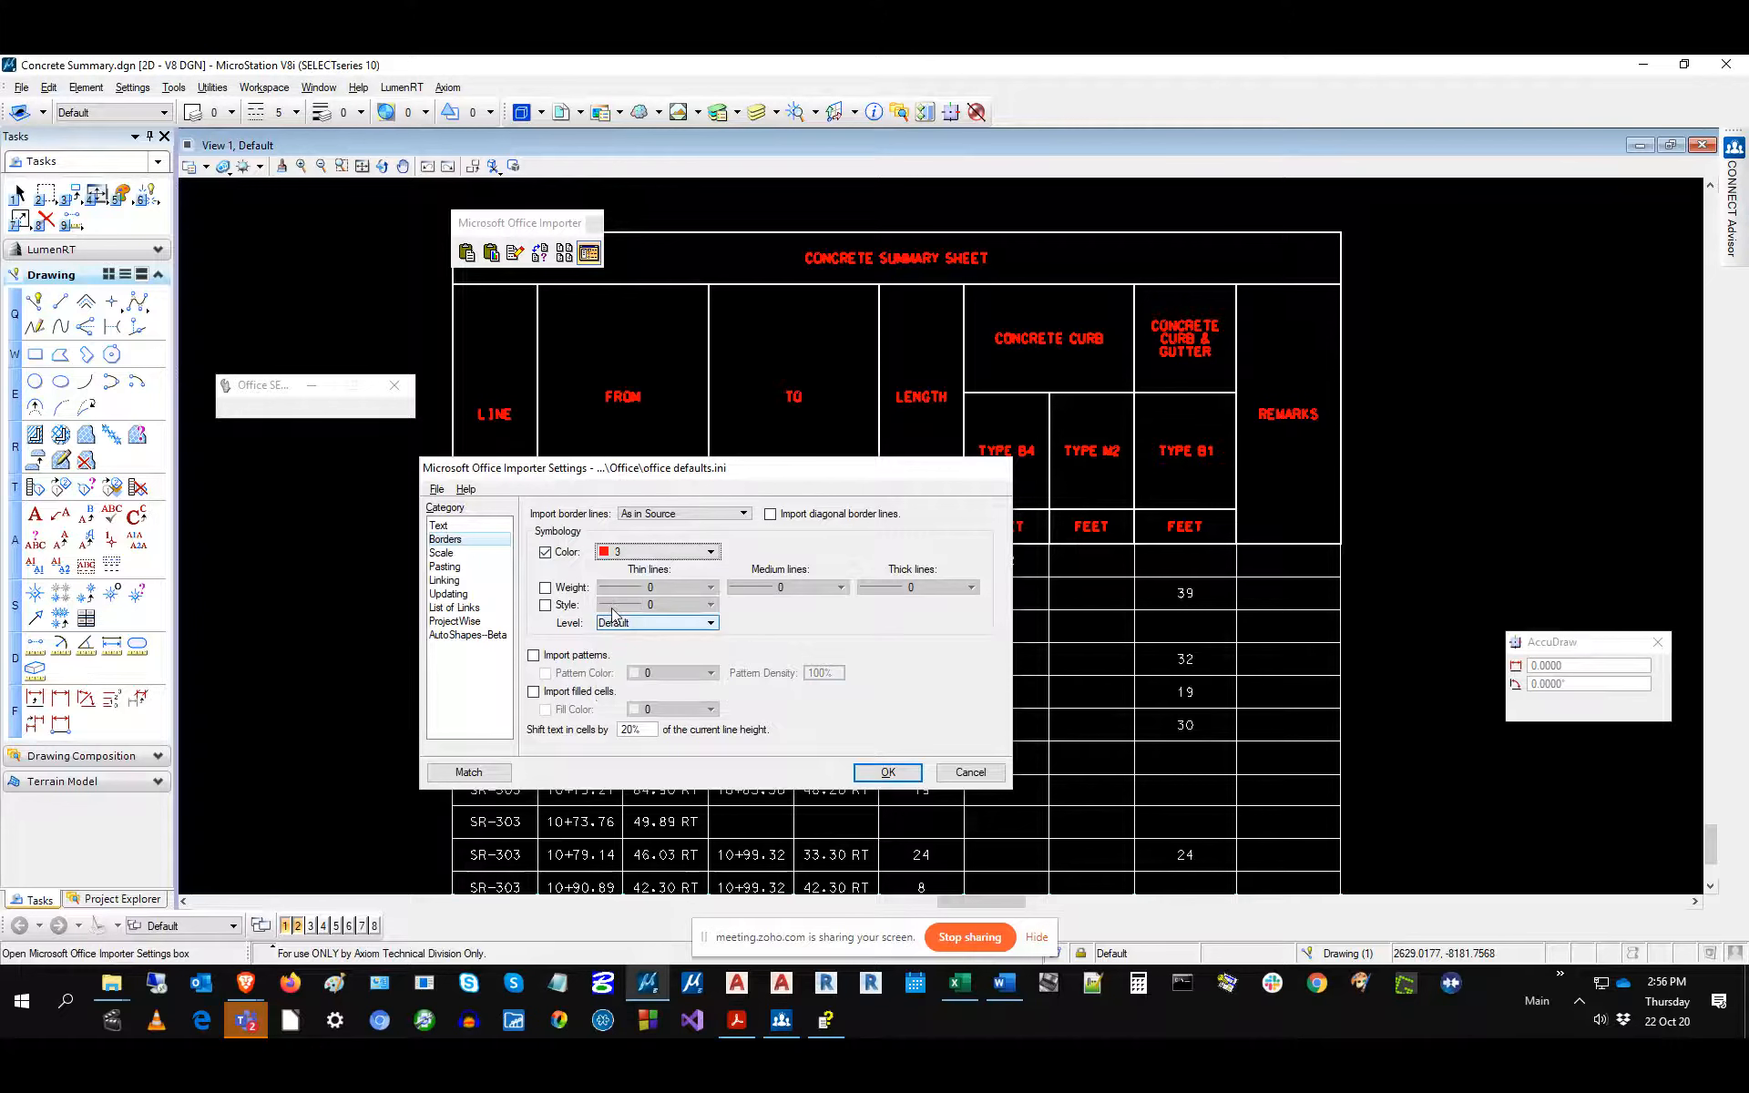
click(546, 587)
click(622, 588)
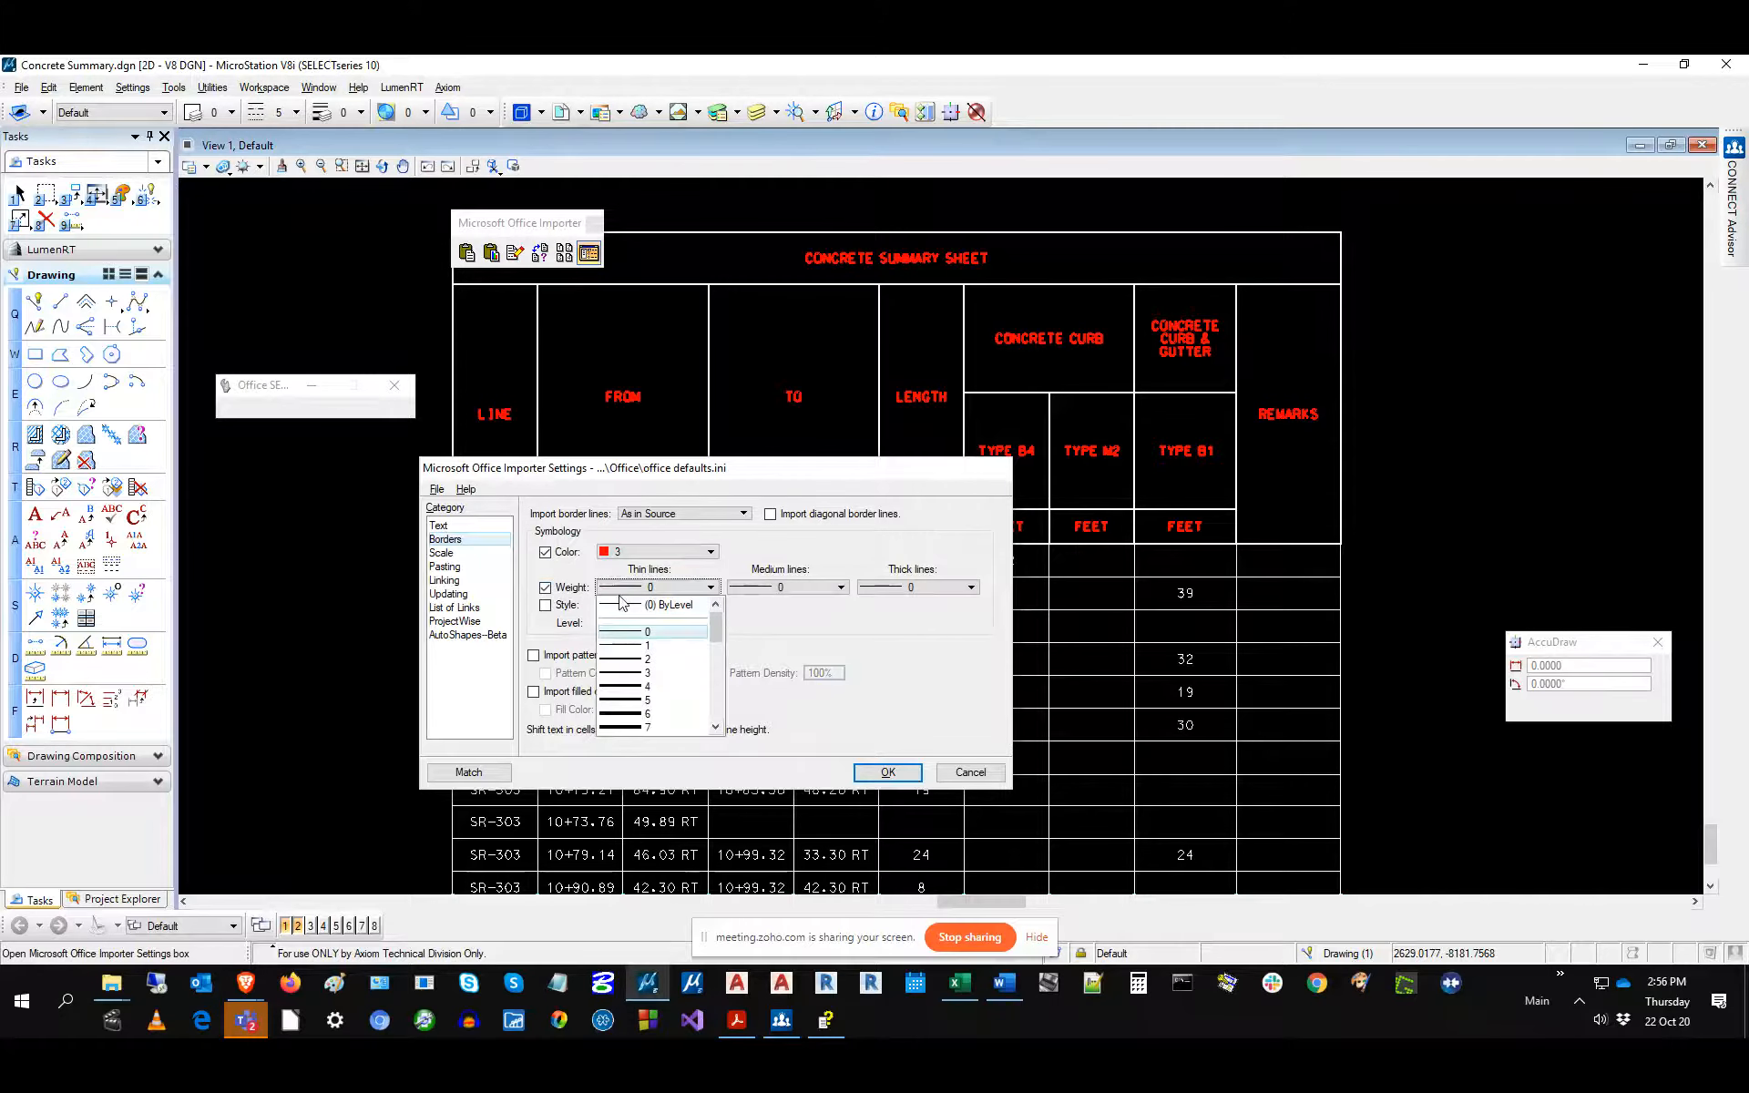
click(628, 658)
Save the importer settings to office defaults.ini and accept the settings.
click(433, 490)
click(440, 521)
click(862, 773)
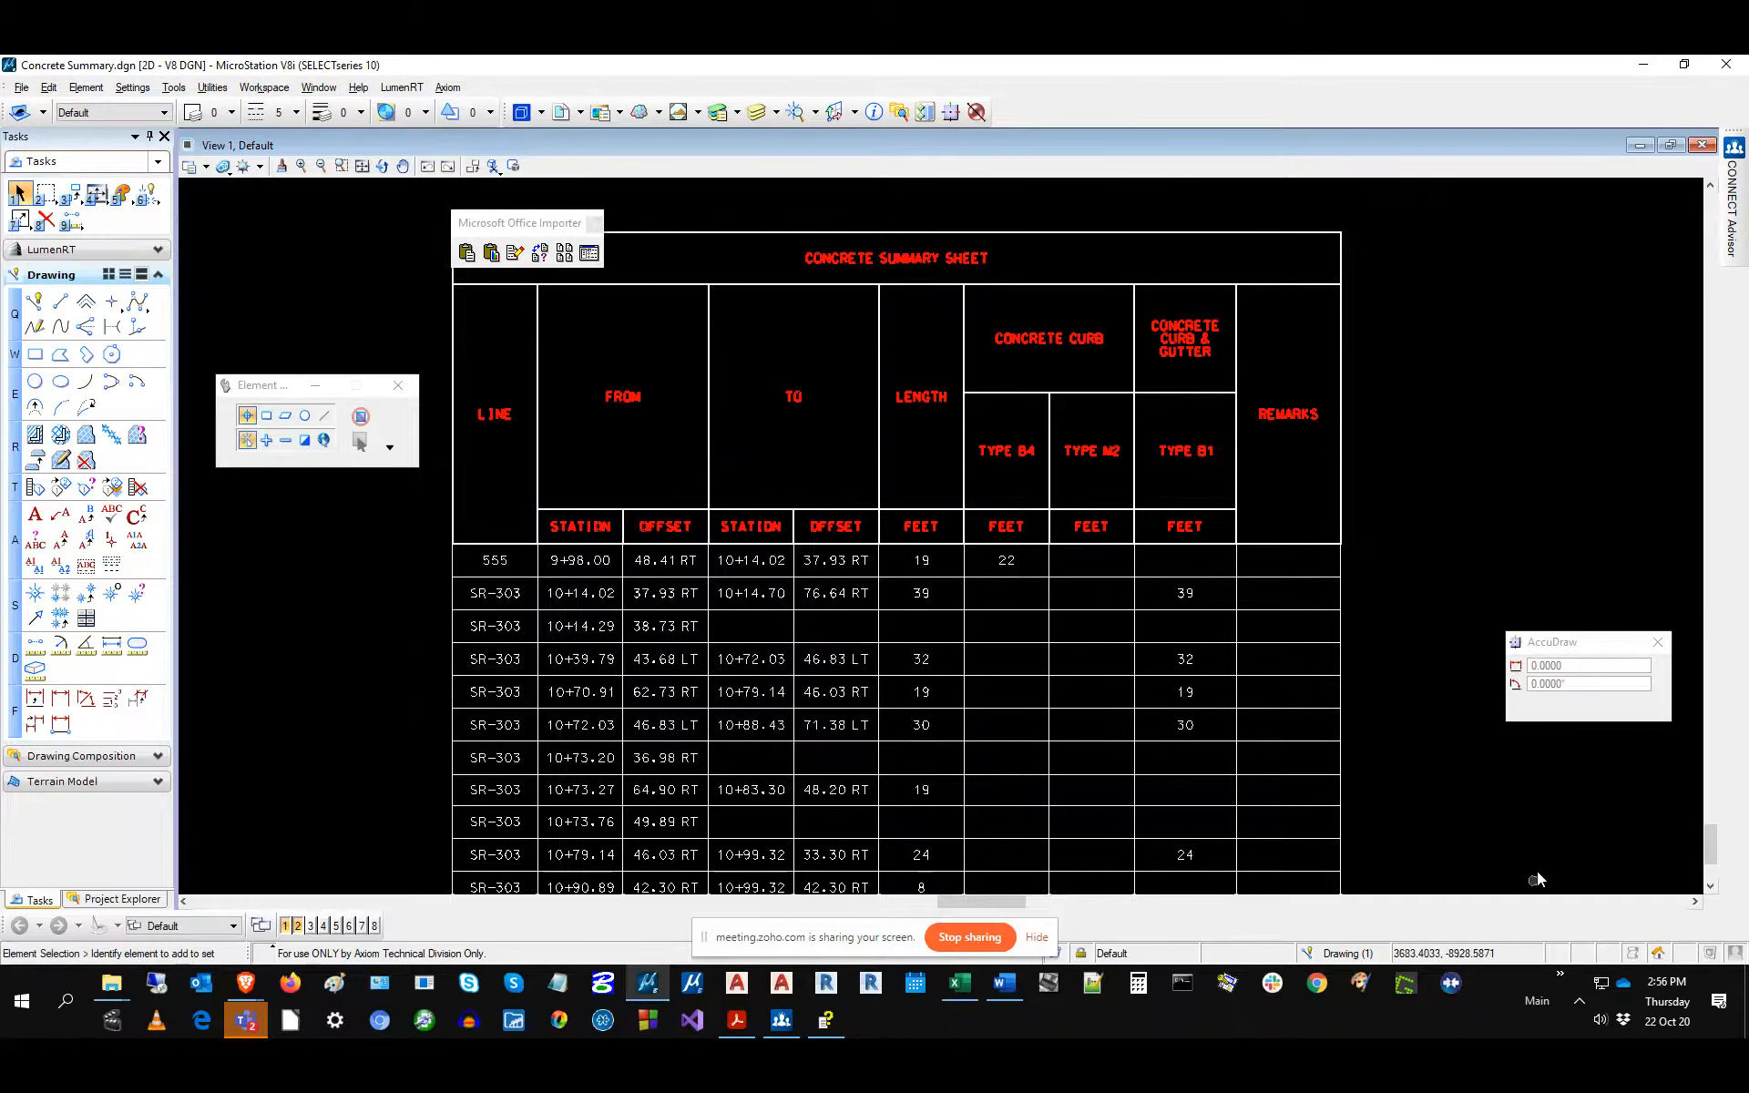
Fit the whole drawing in the view, switch to Concrete Summary.xlsx in Excel, and copy the range A1:J24.
click(362, 165)
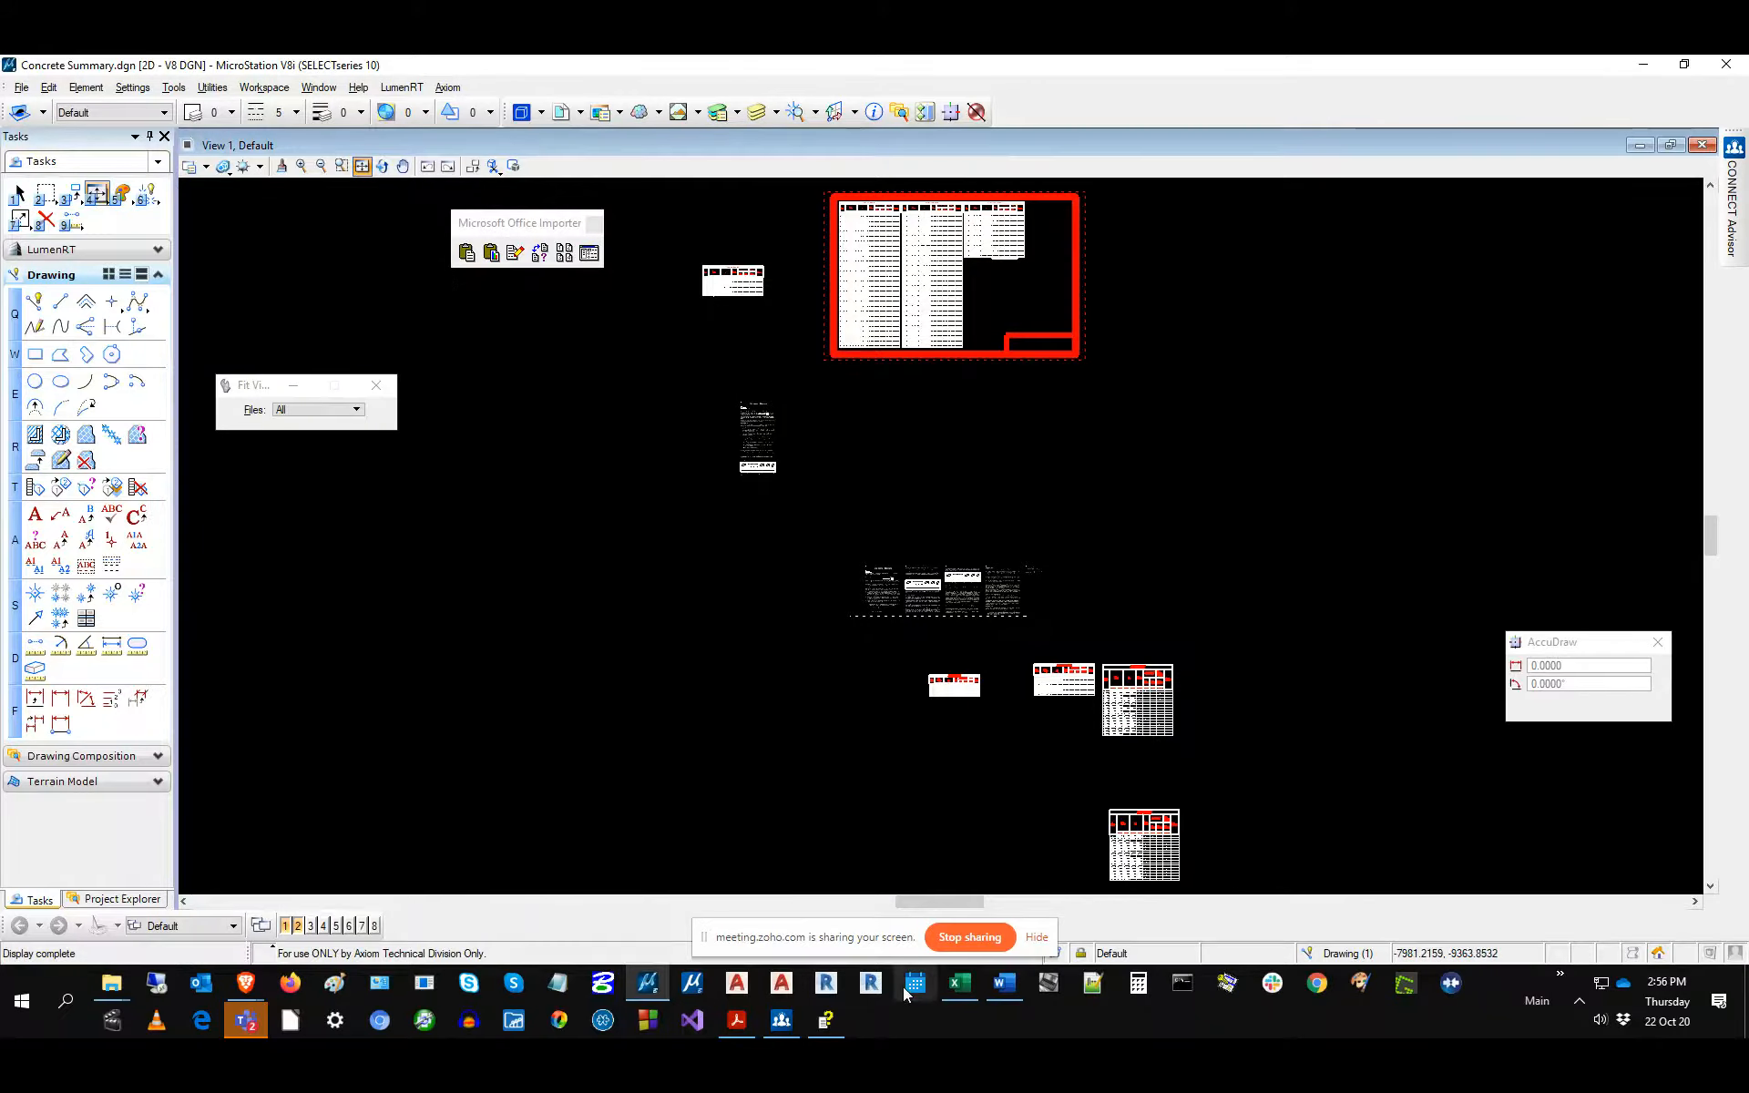
click(952, 989)
drag(203, 308, 249, 858)
right_click(249, 858)
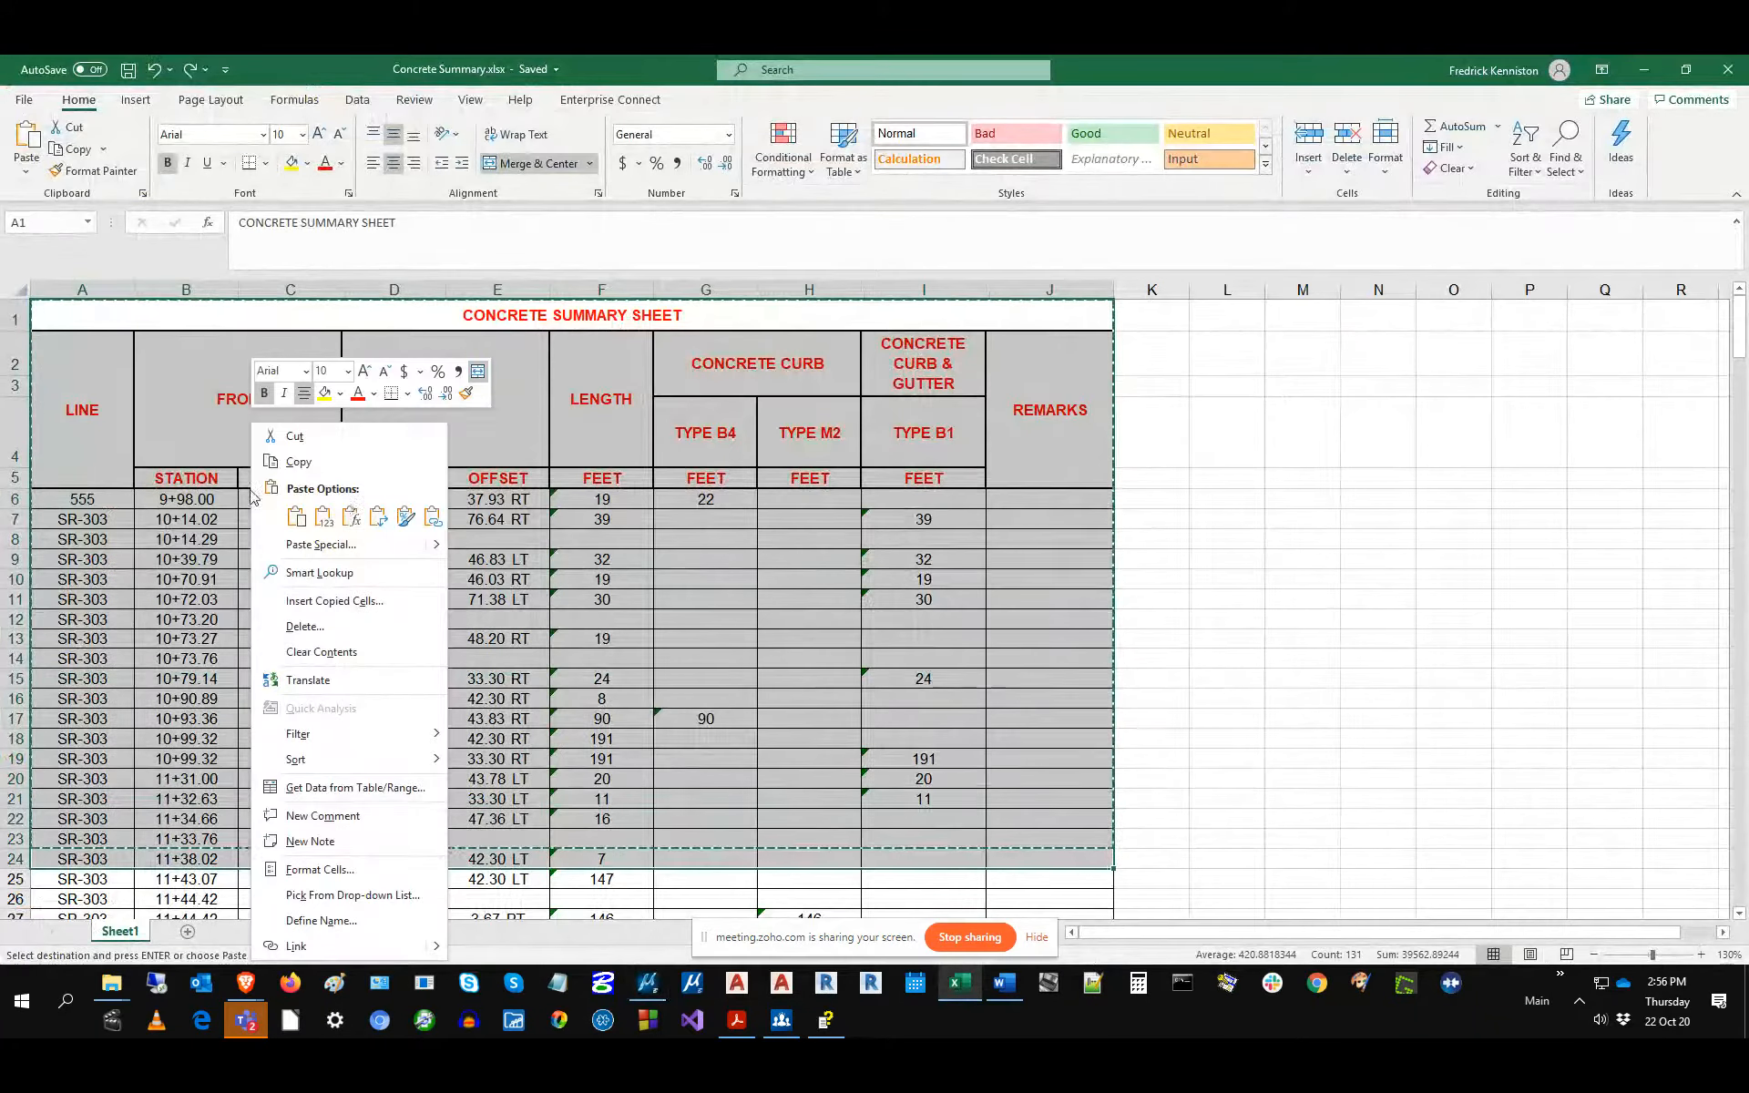
click(339, 470)
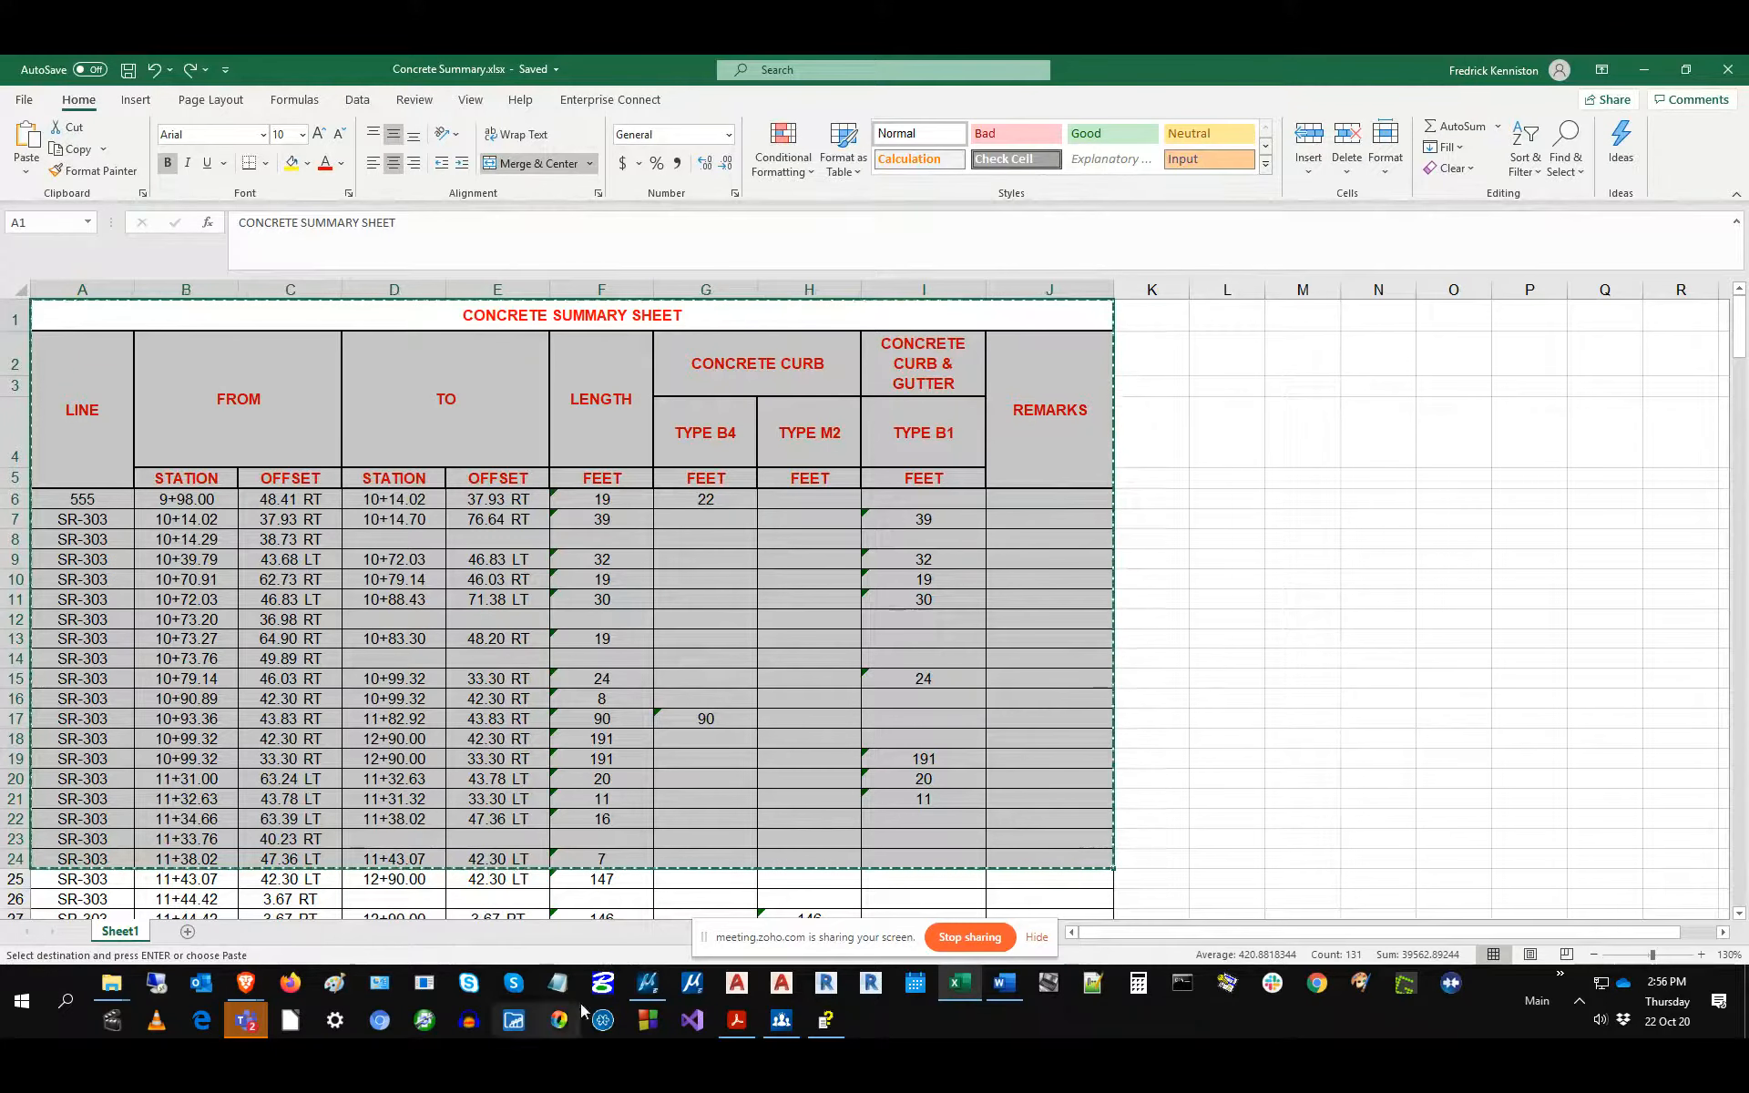
Switch back to MicroStation and paste the copied Excel table into the empty area at the drawing's lower left.
right_click(648, 984)
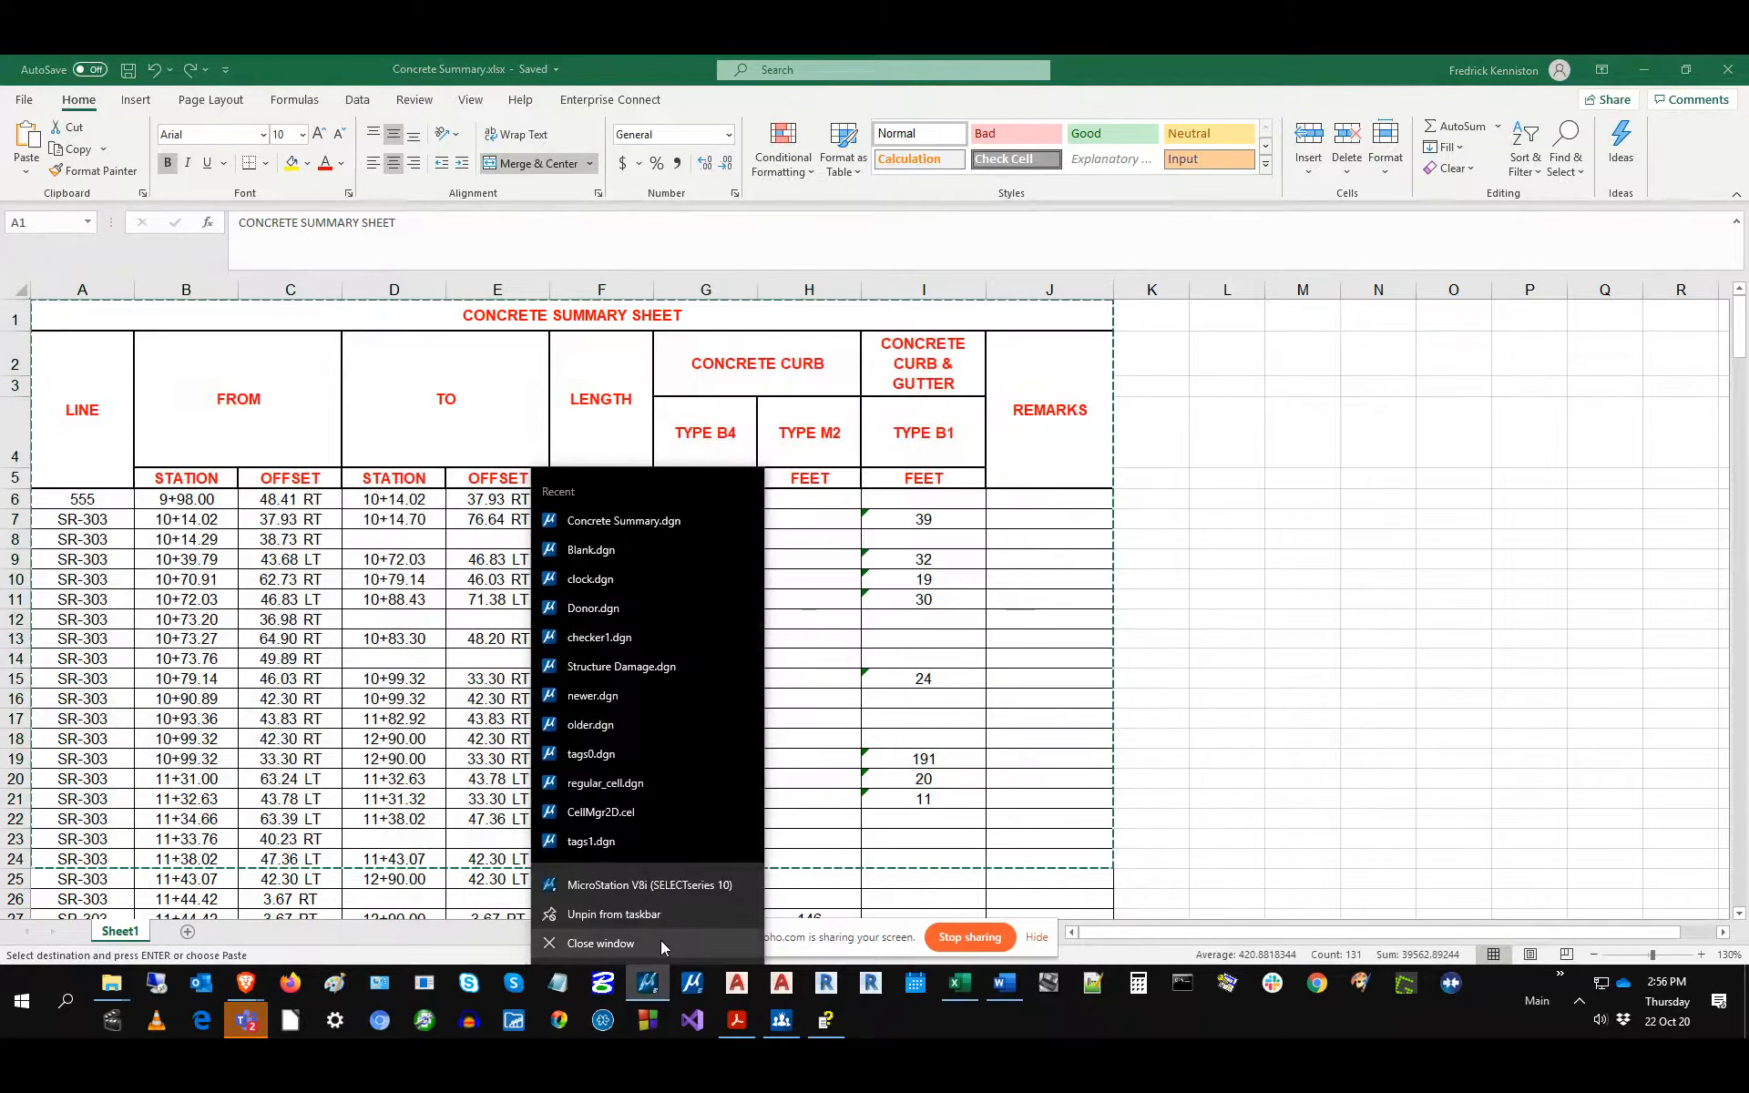
click(307, 282)
click(648, 984)
click(466, 252)
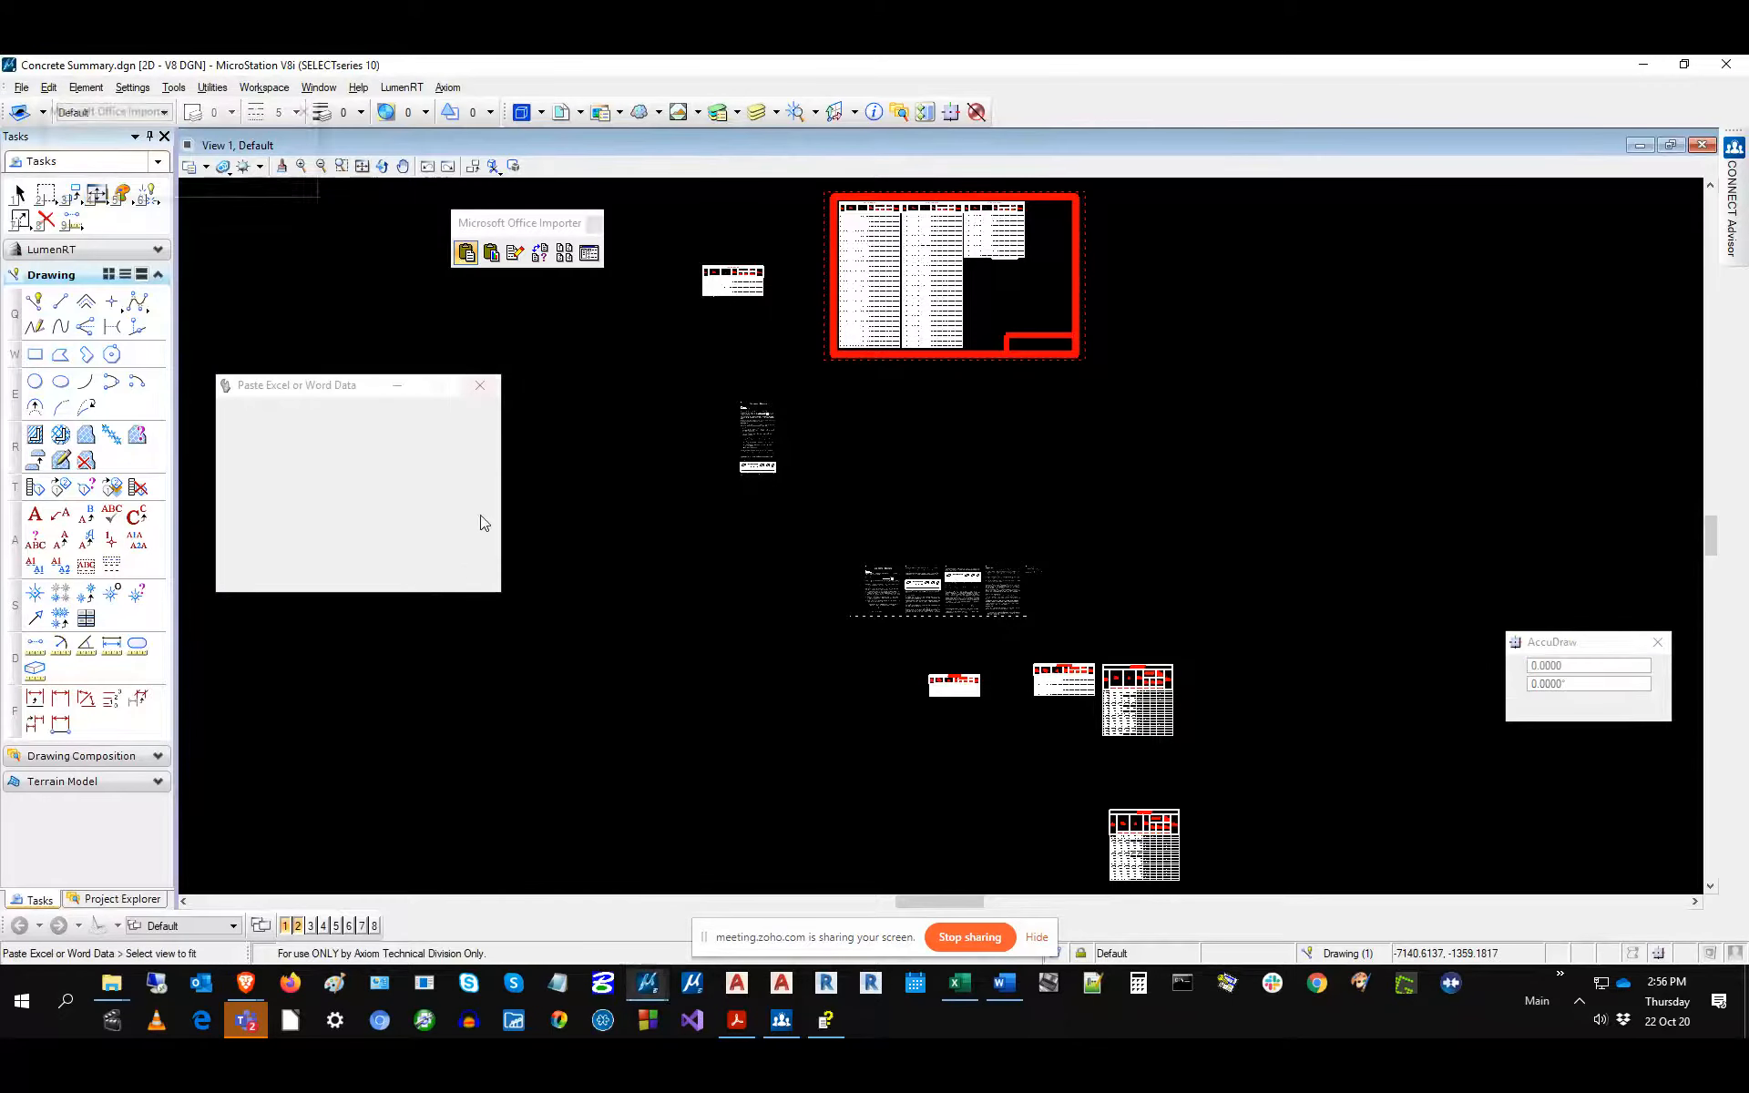
click(343, 650)
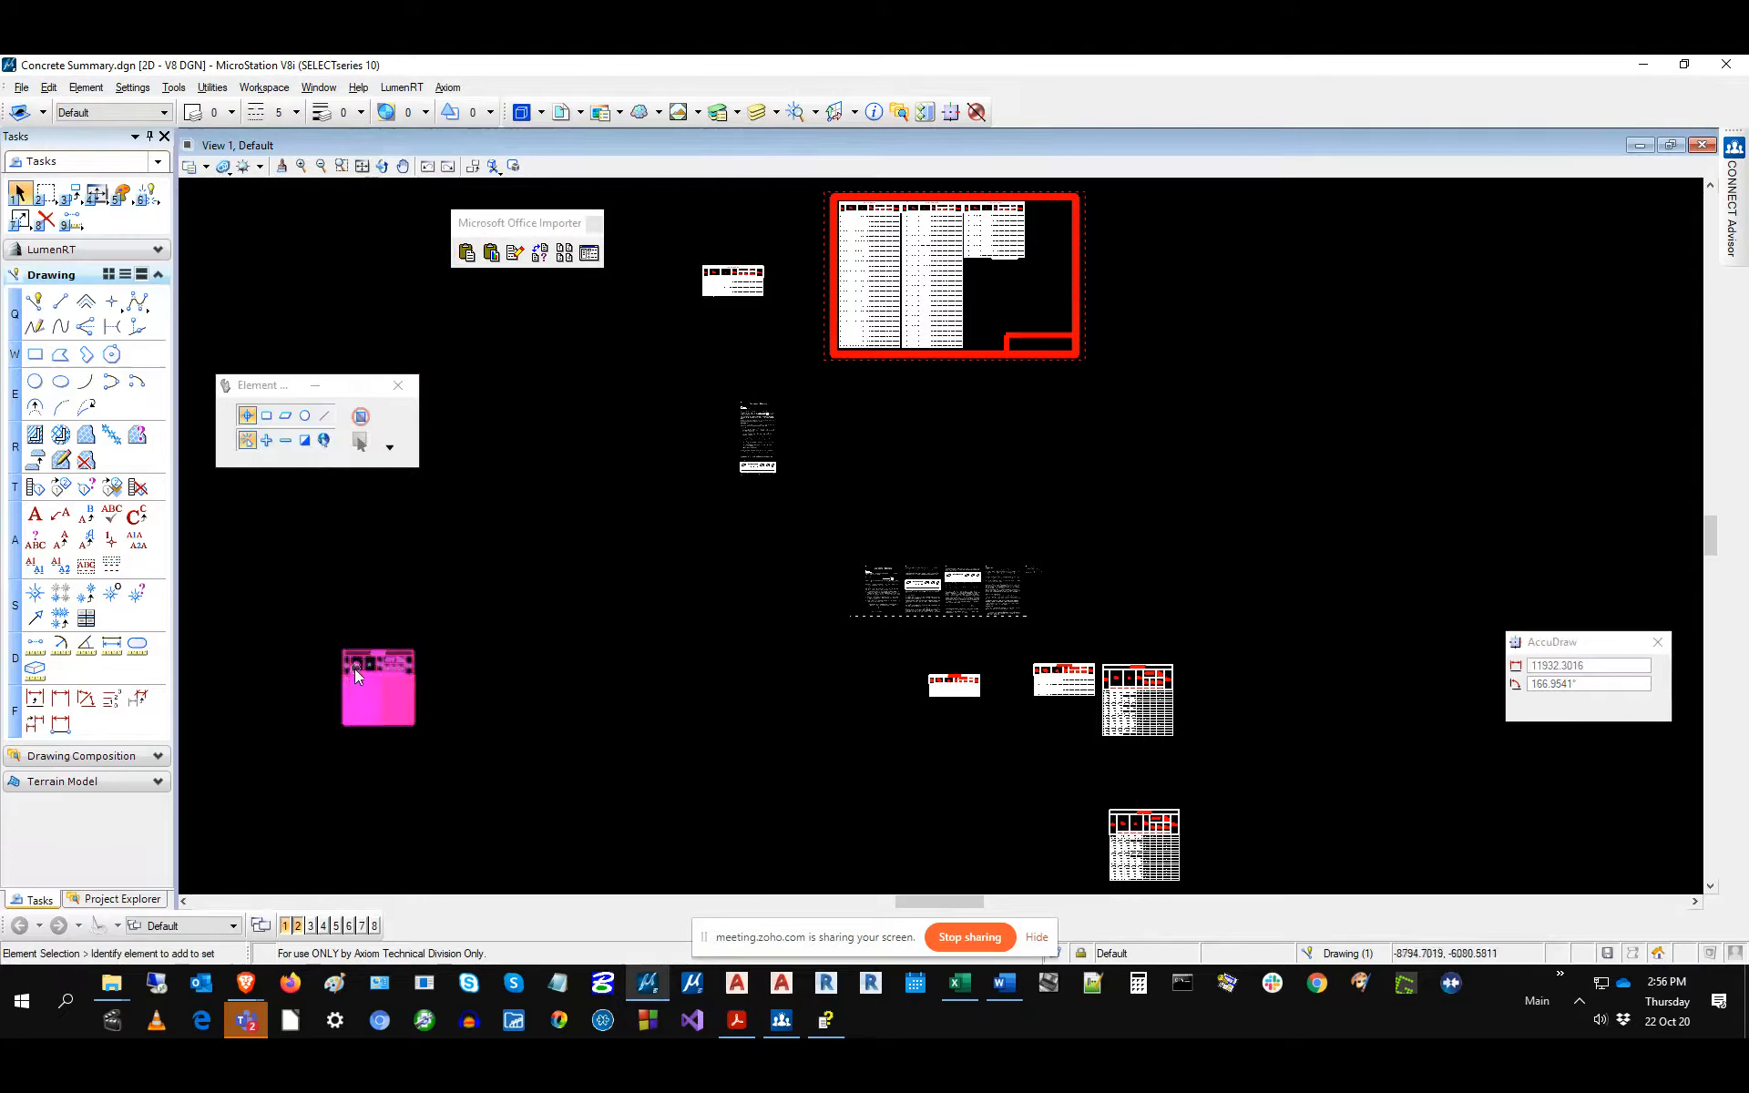
scroll(351, 664, up, 3)
scroll(308, 655, up, 3)
scroll(293, 670, up, 2)
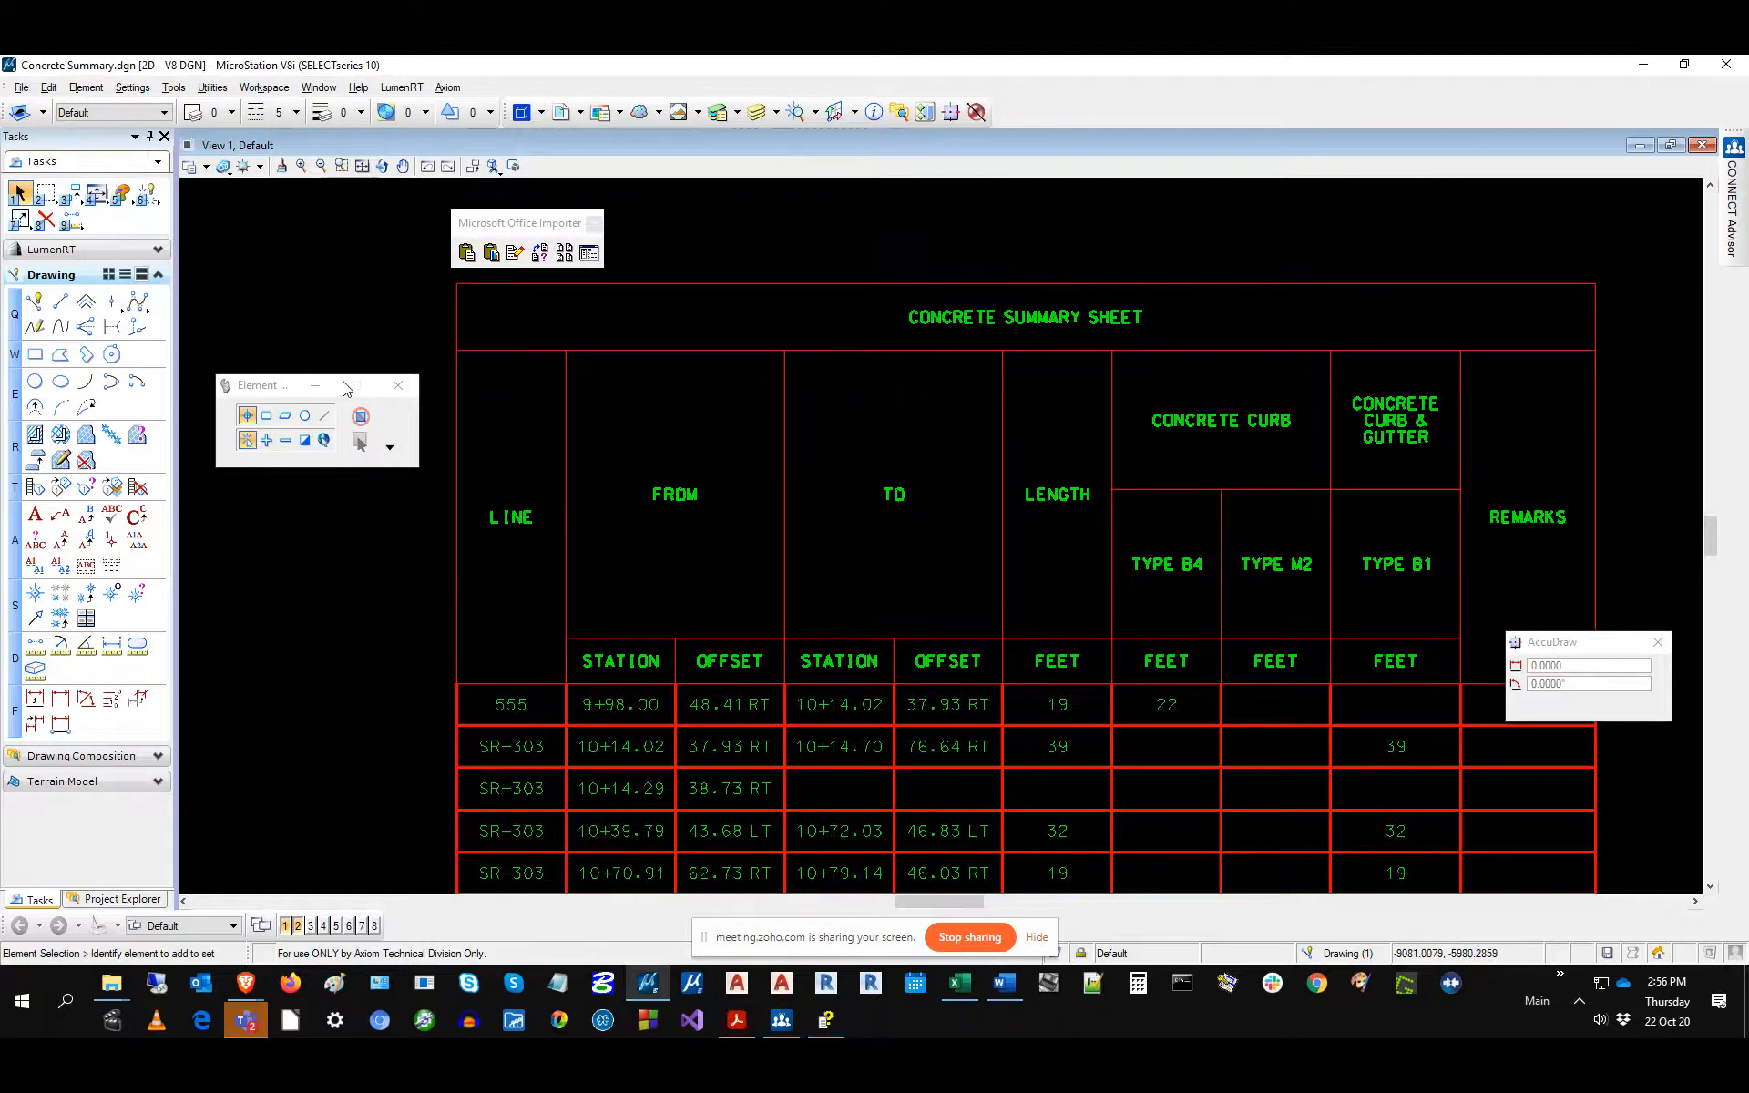
Reset all Microsoft Office Importer settings to their factory default values.
click(589, 253)
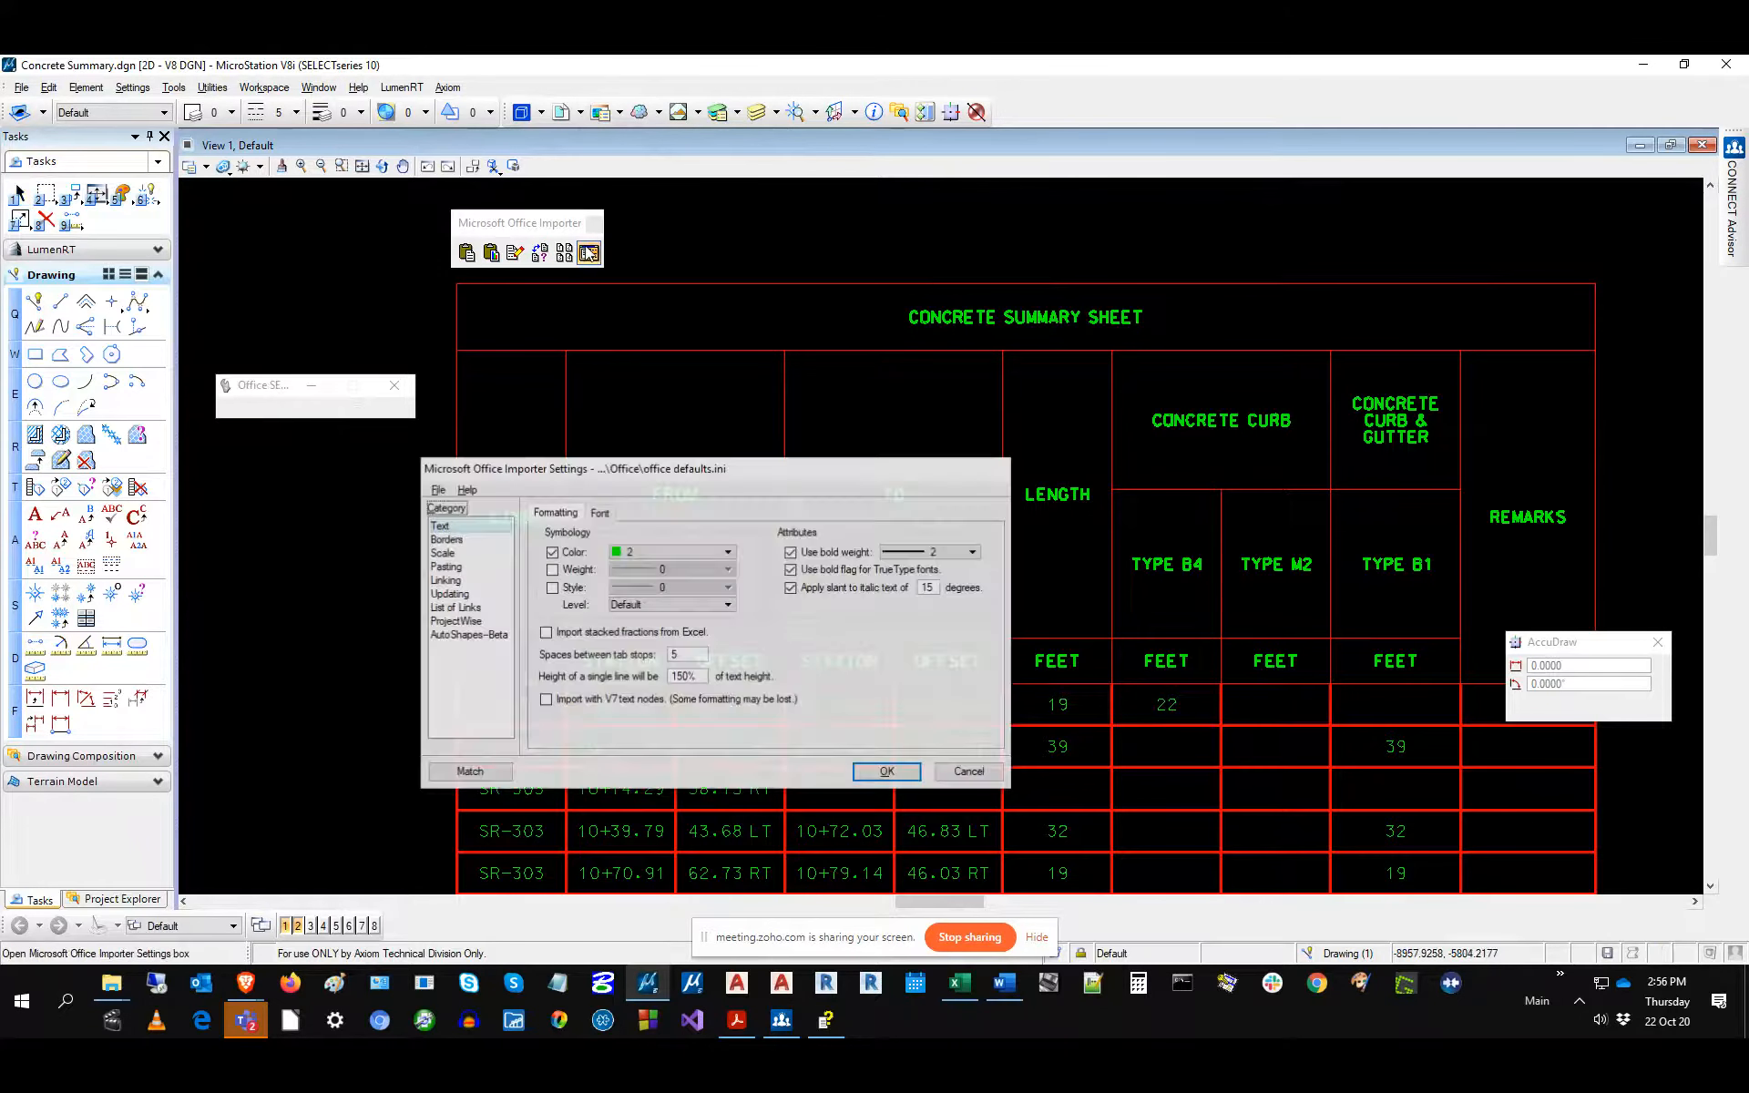
click(437, 489)
click(463, 576)
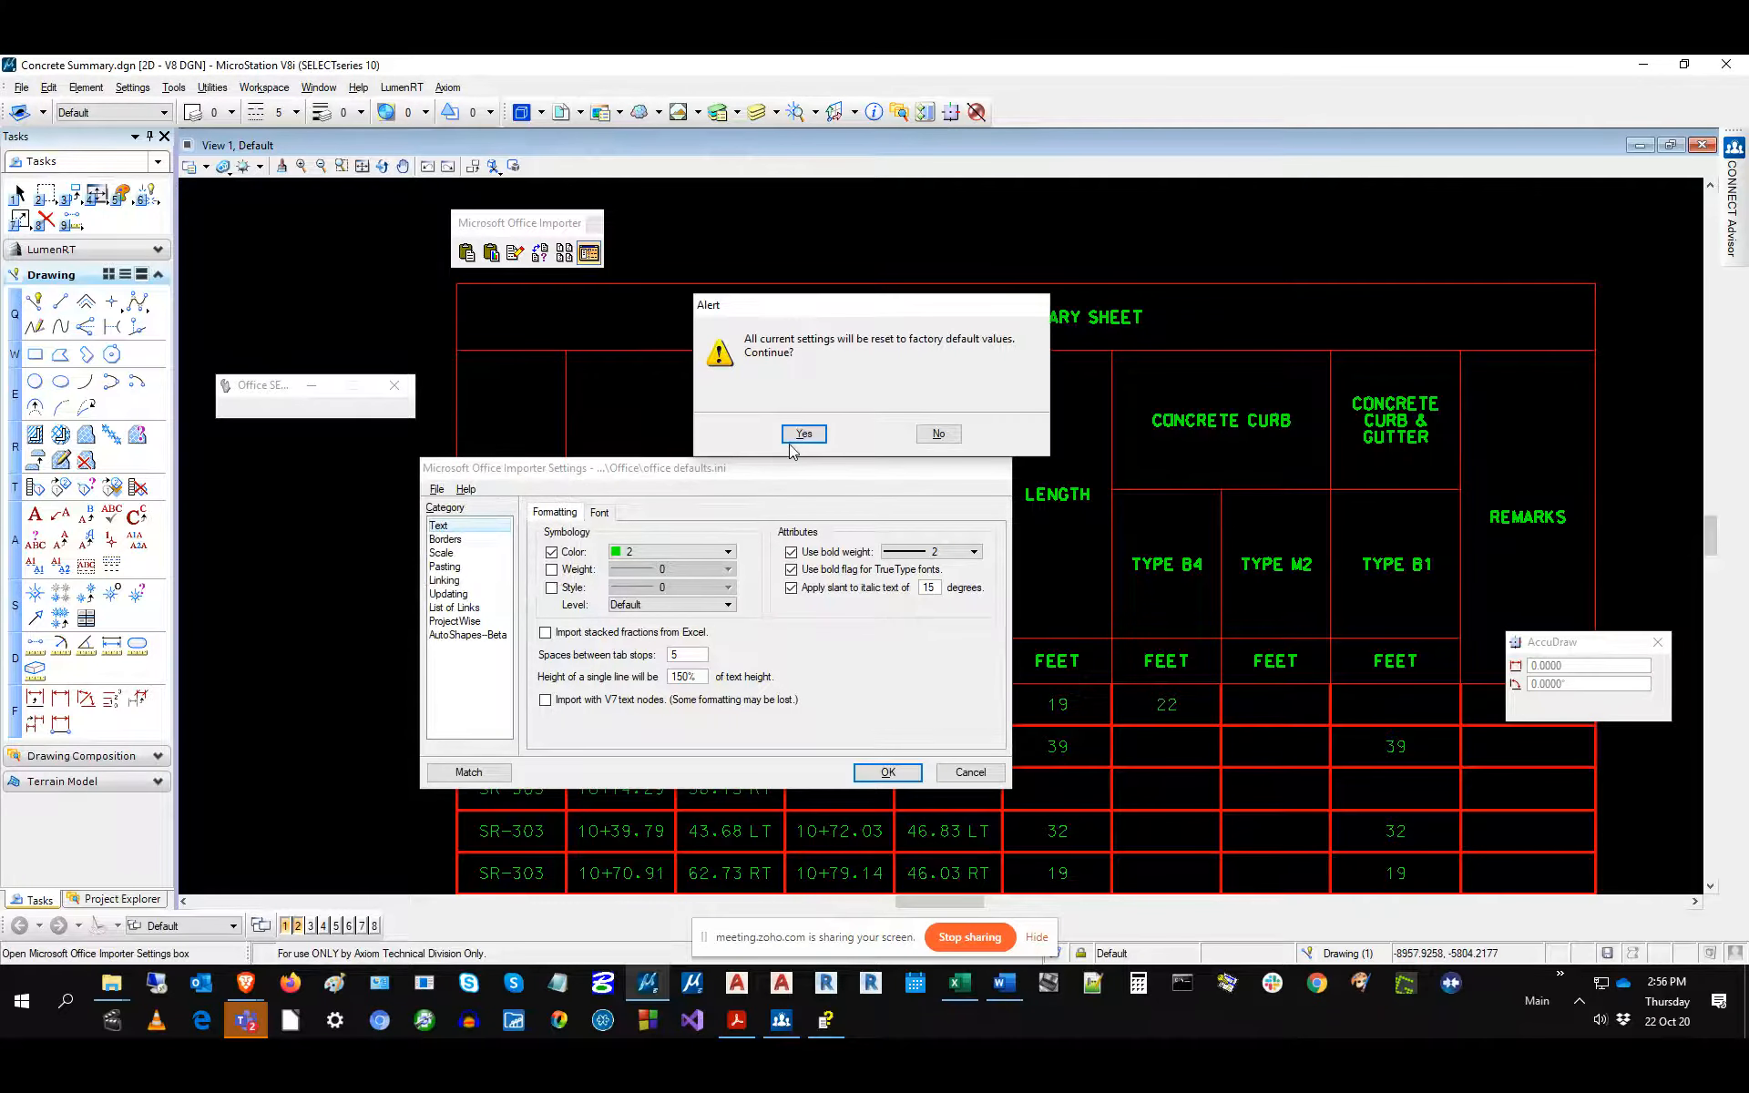
click(800, 433)
Review the pasting options, save the reset importer settings to office defaults.ini, and check the text and border categories.
click(444, 567)
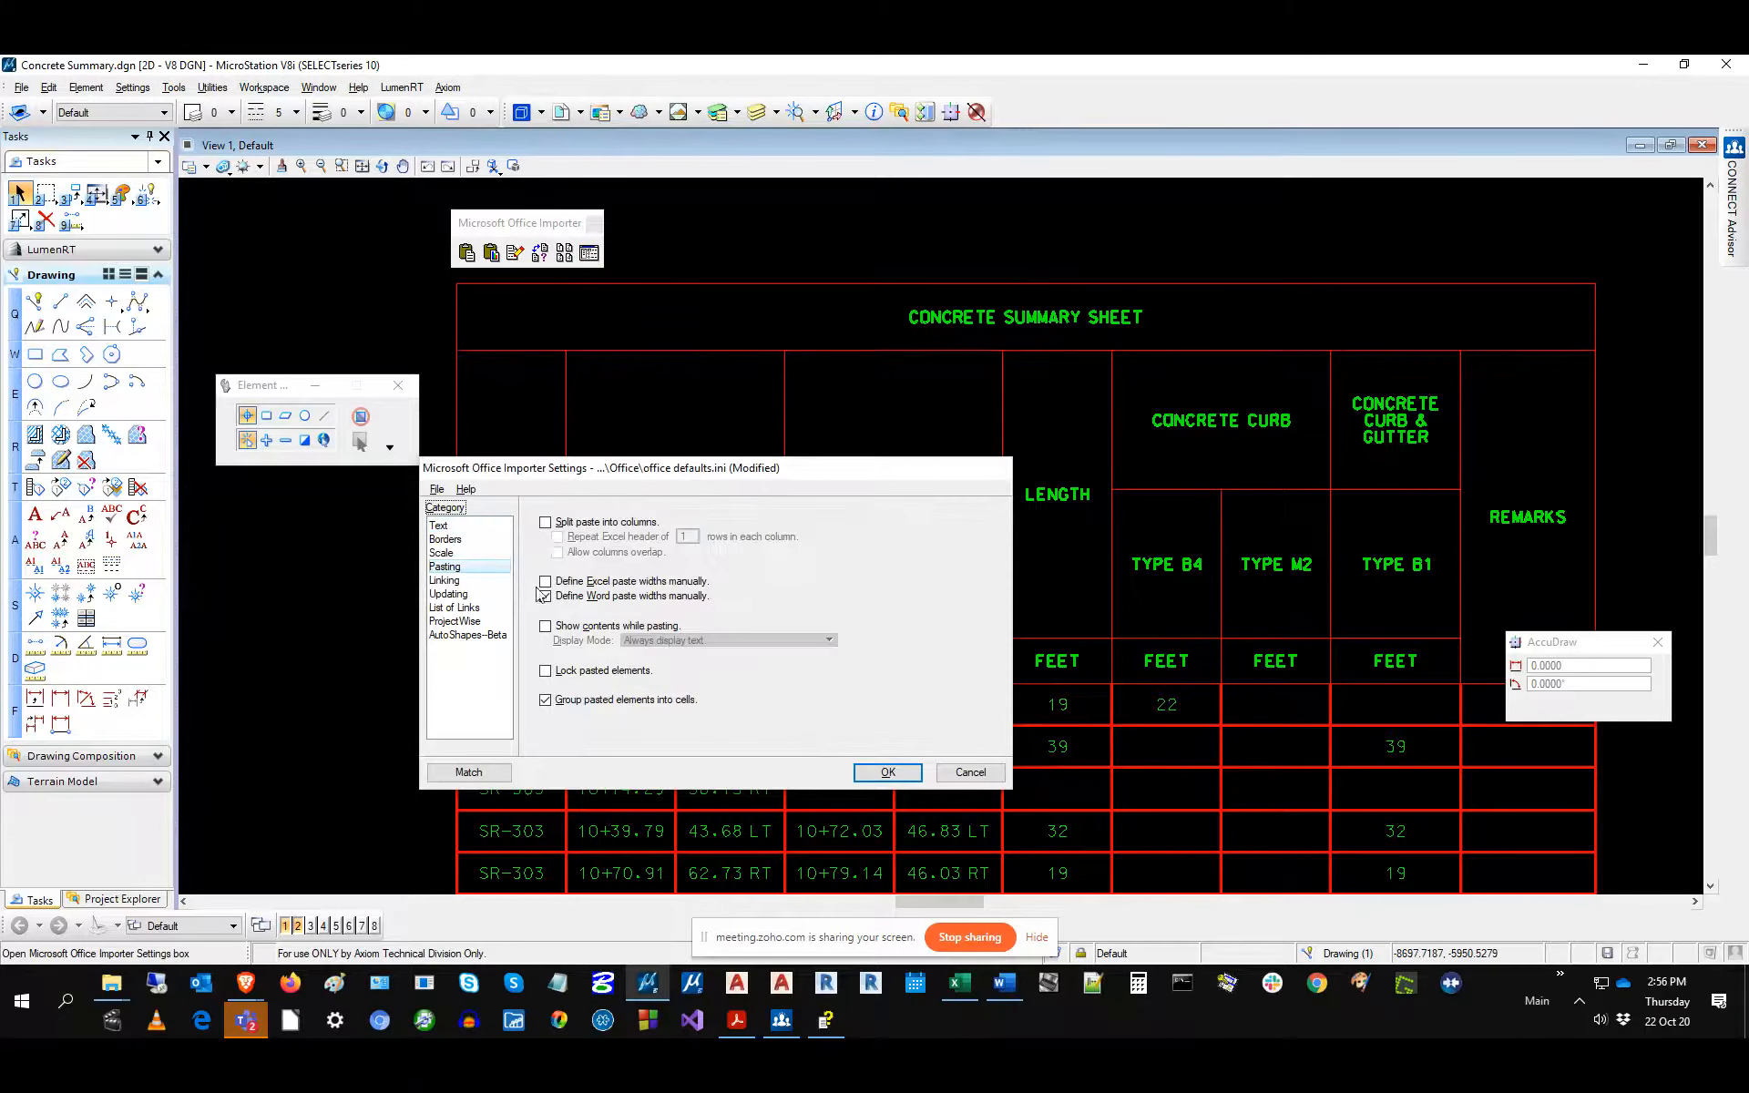
click(545, 596)
click(546, 596)
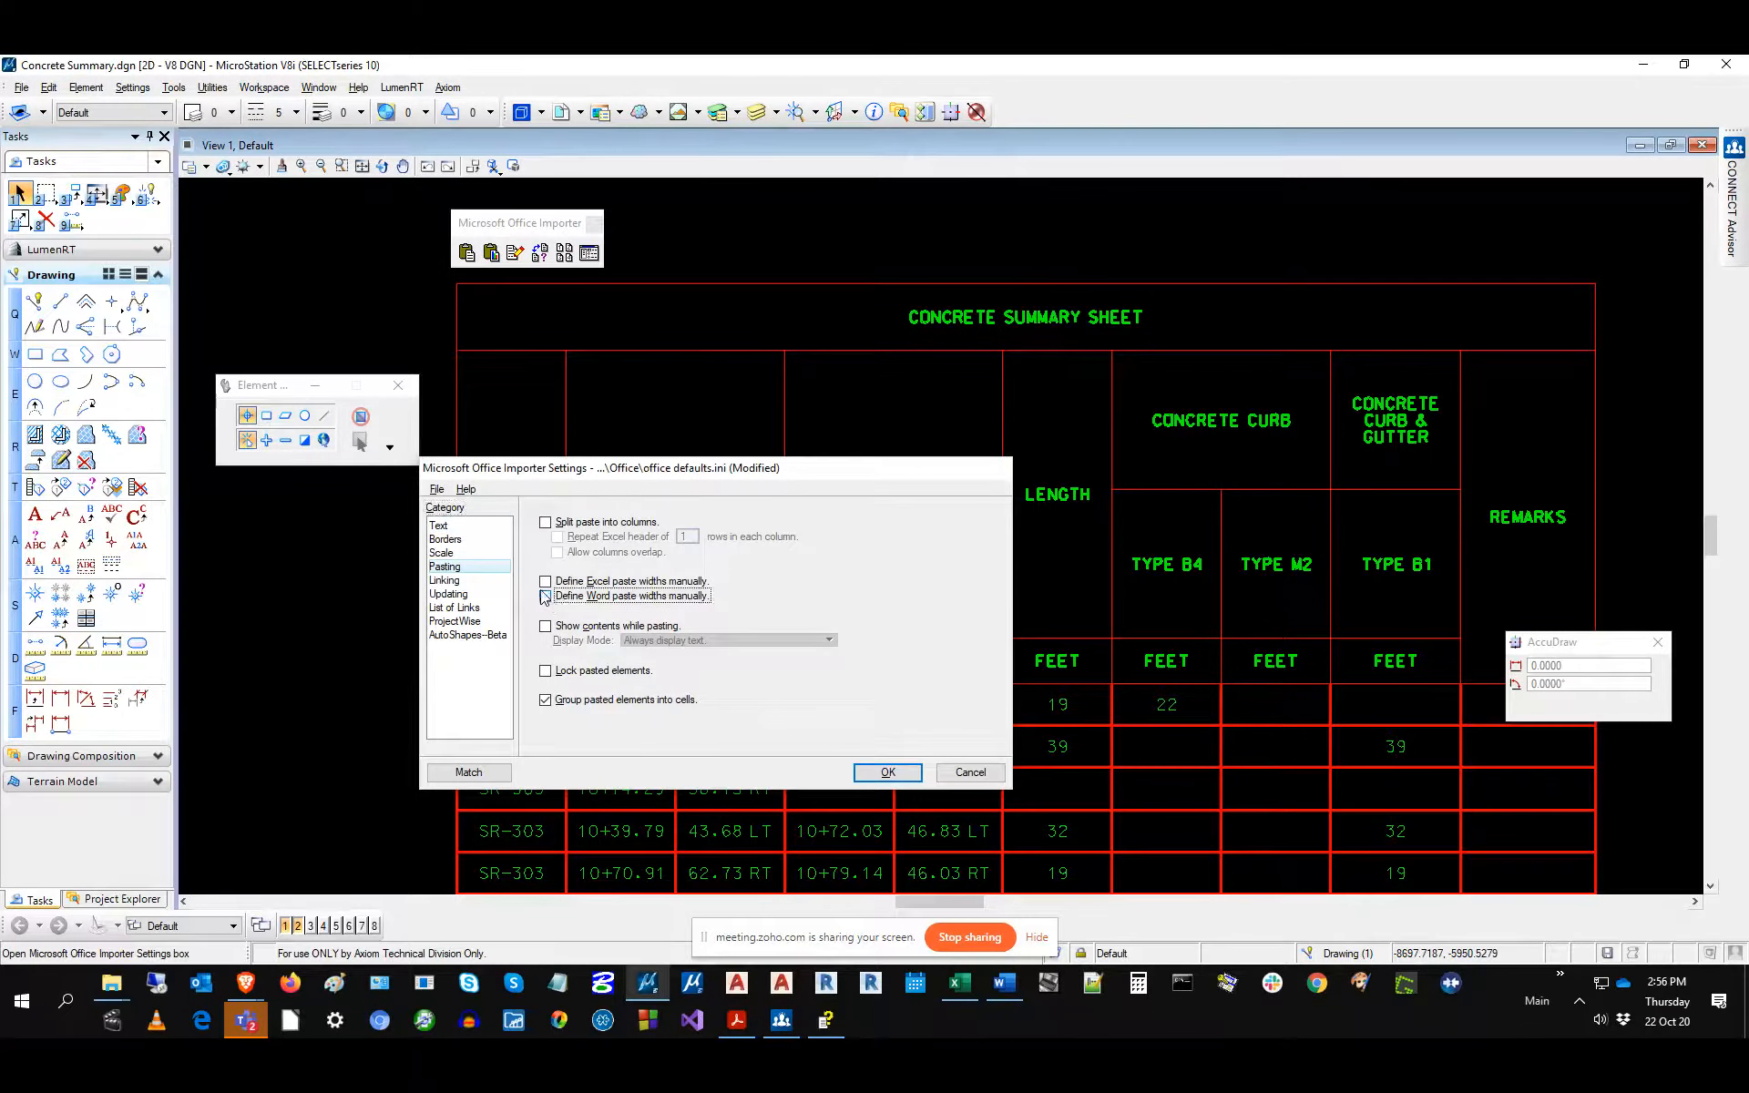
click(438, 489)
click(445, 525)
click(438, 526)
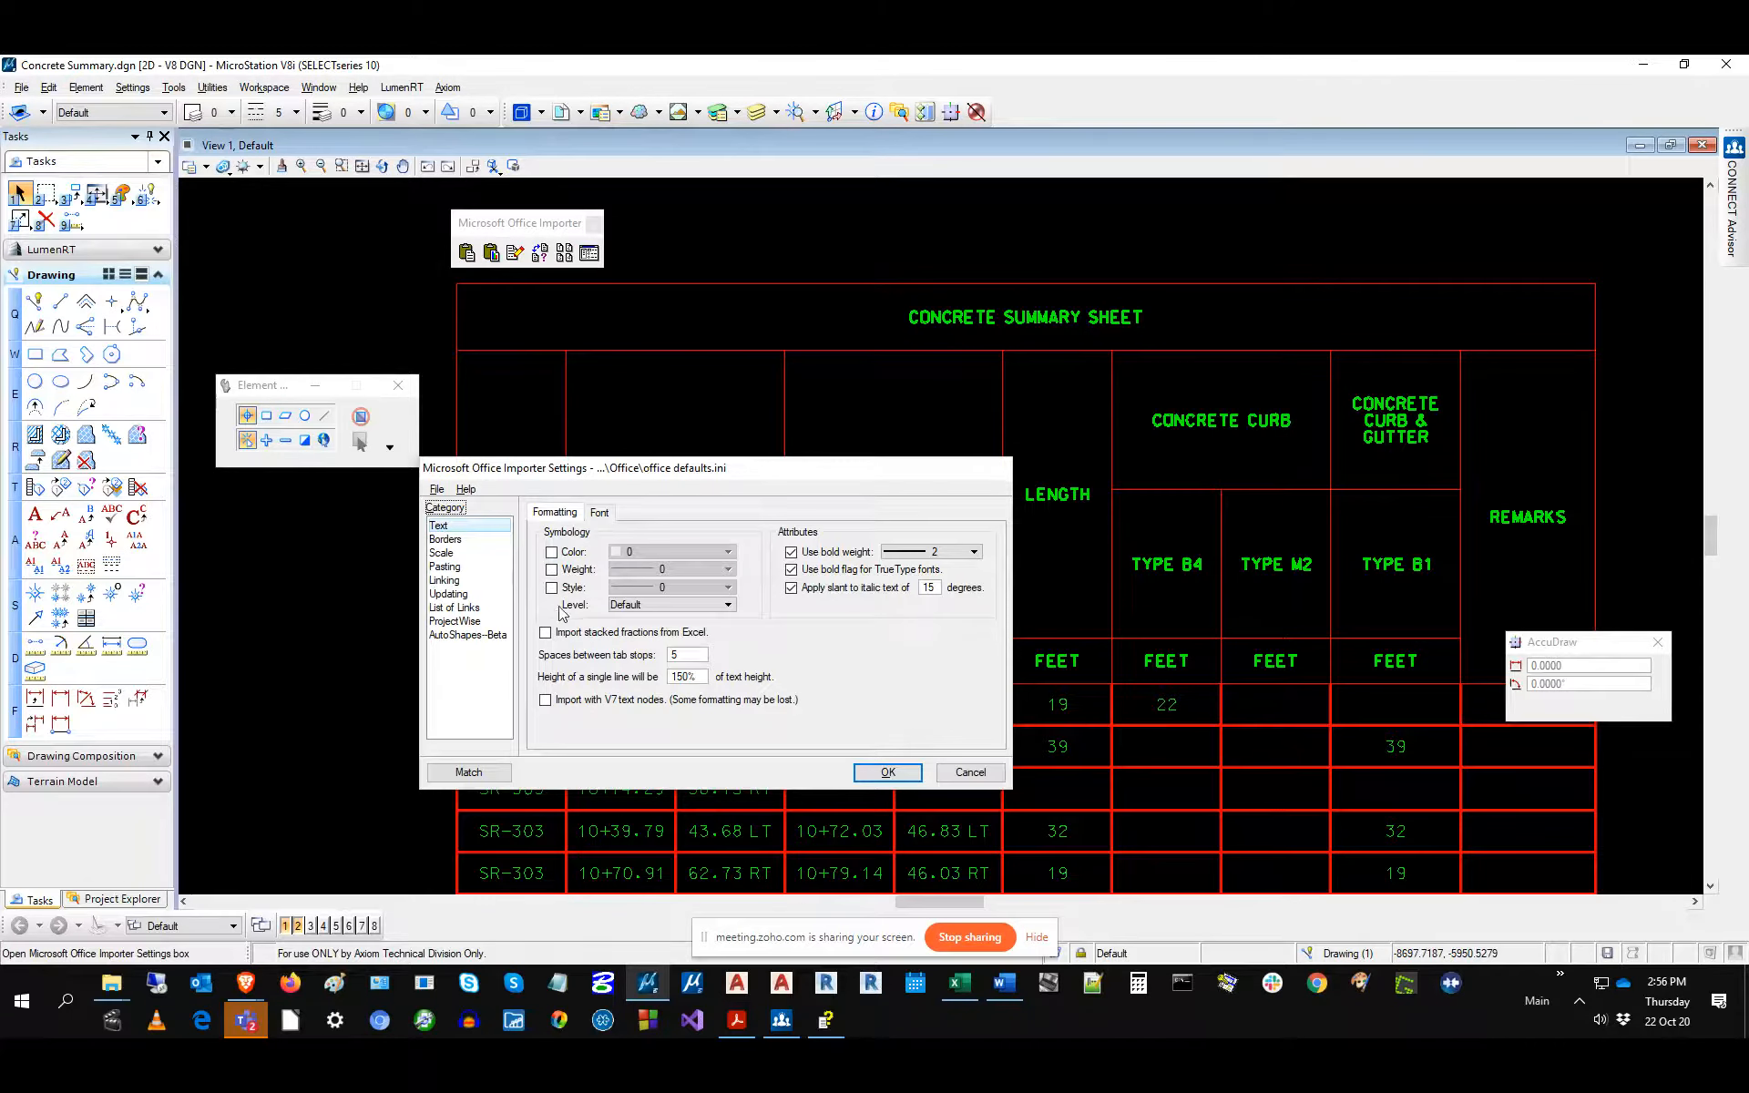
click(446, 539)
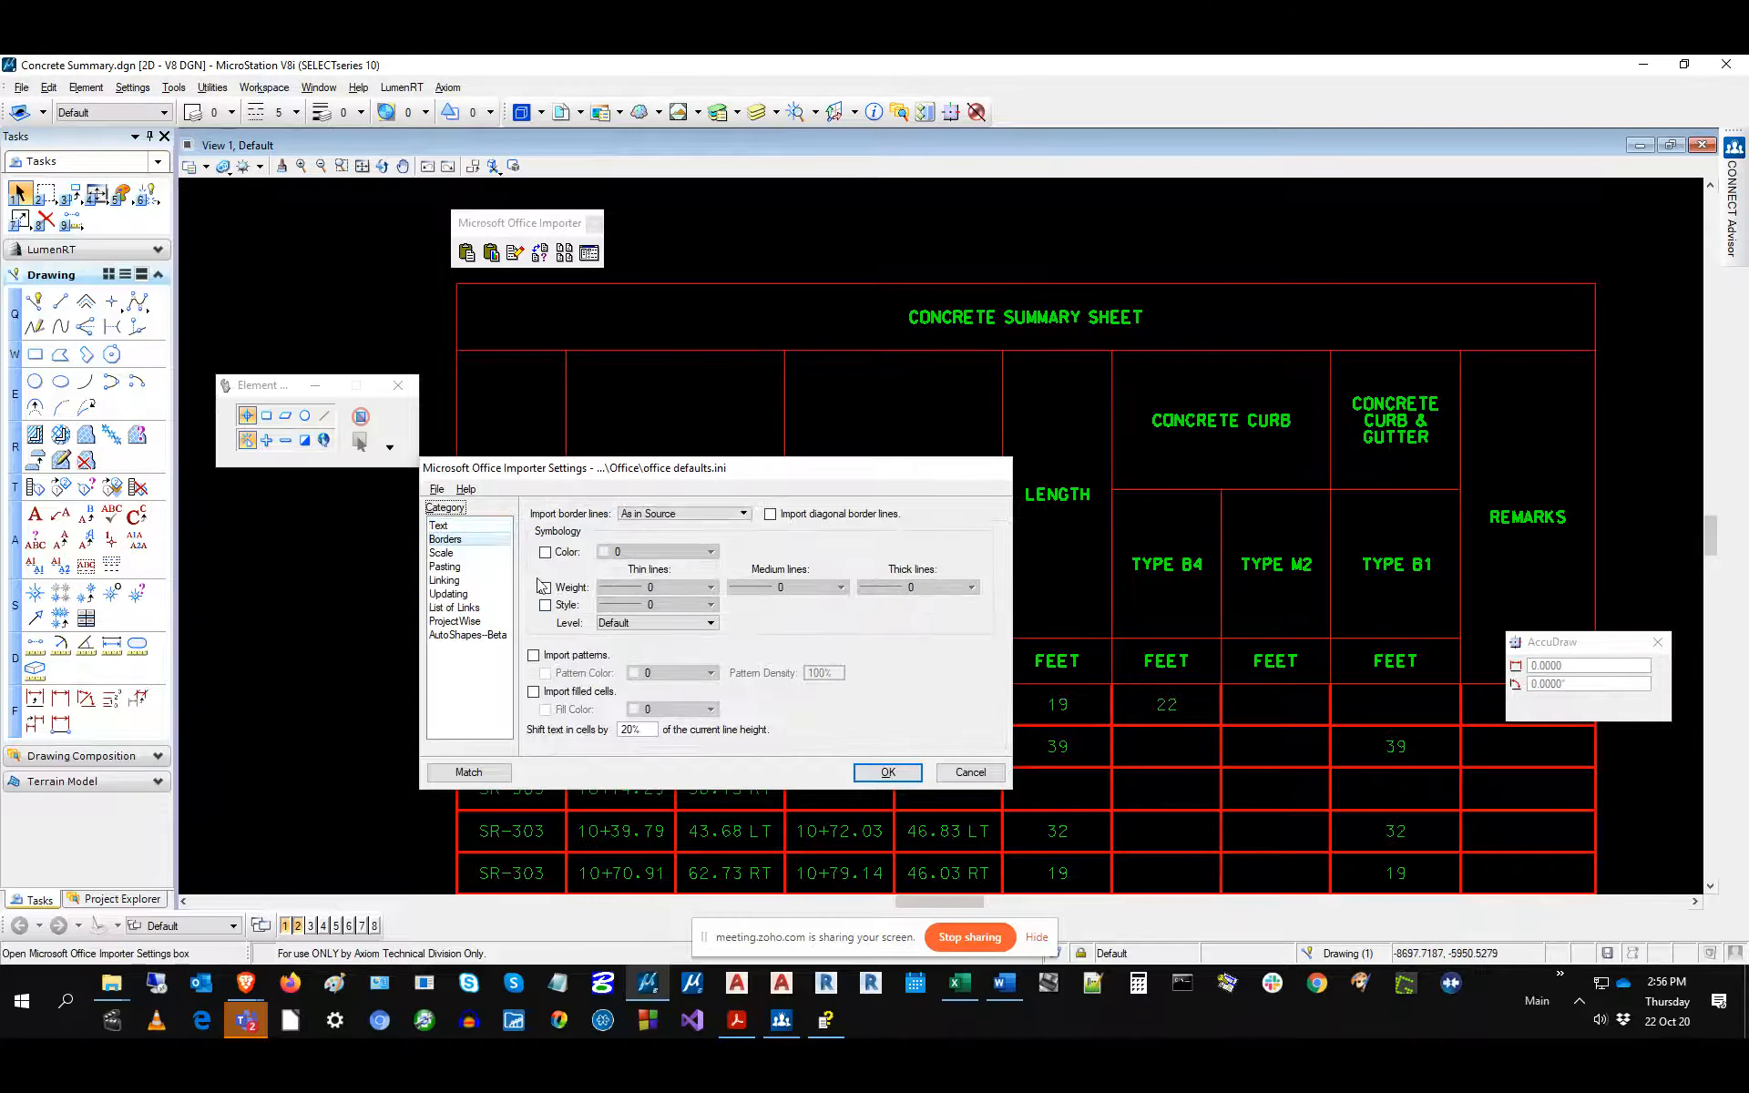
Match the importer settings from the linked Concrete Summary Sheet table and review the recovered text and border settings.
click(468, 773)
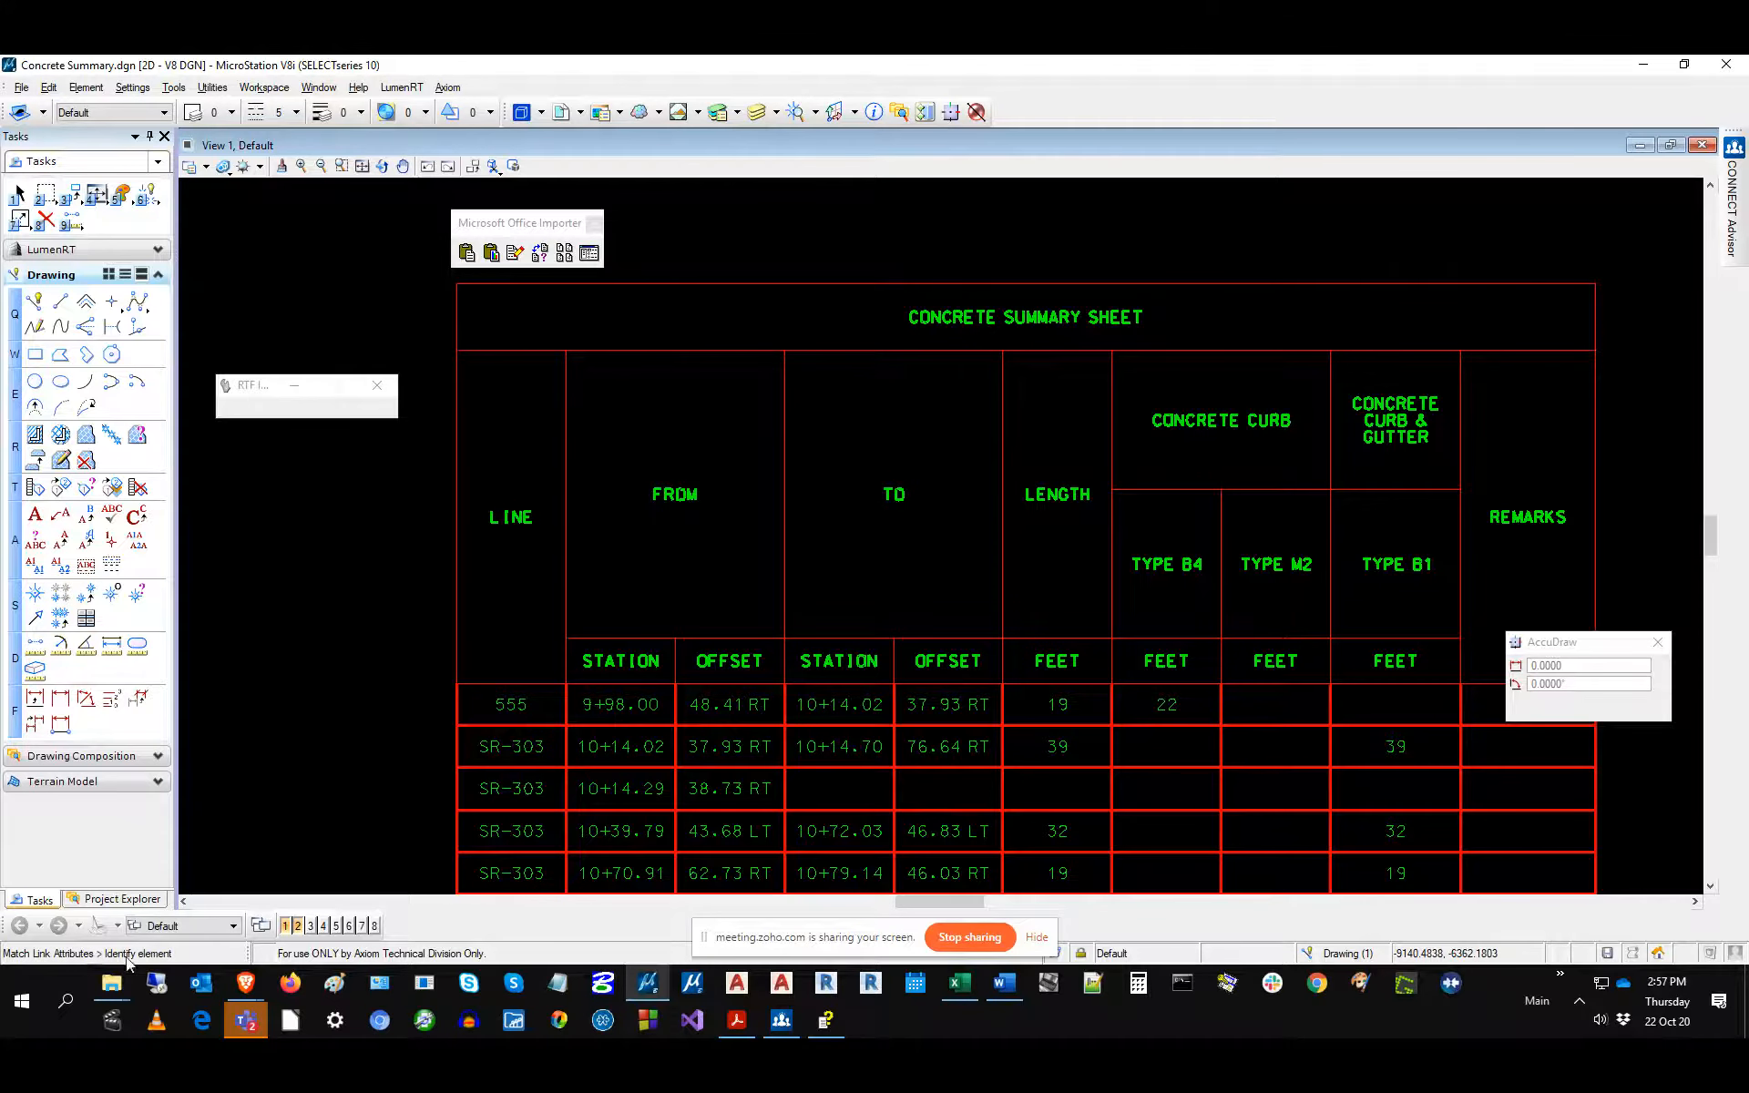
click(543, 353)
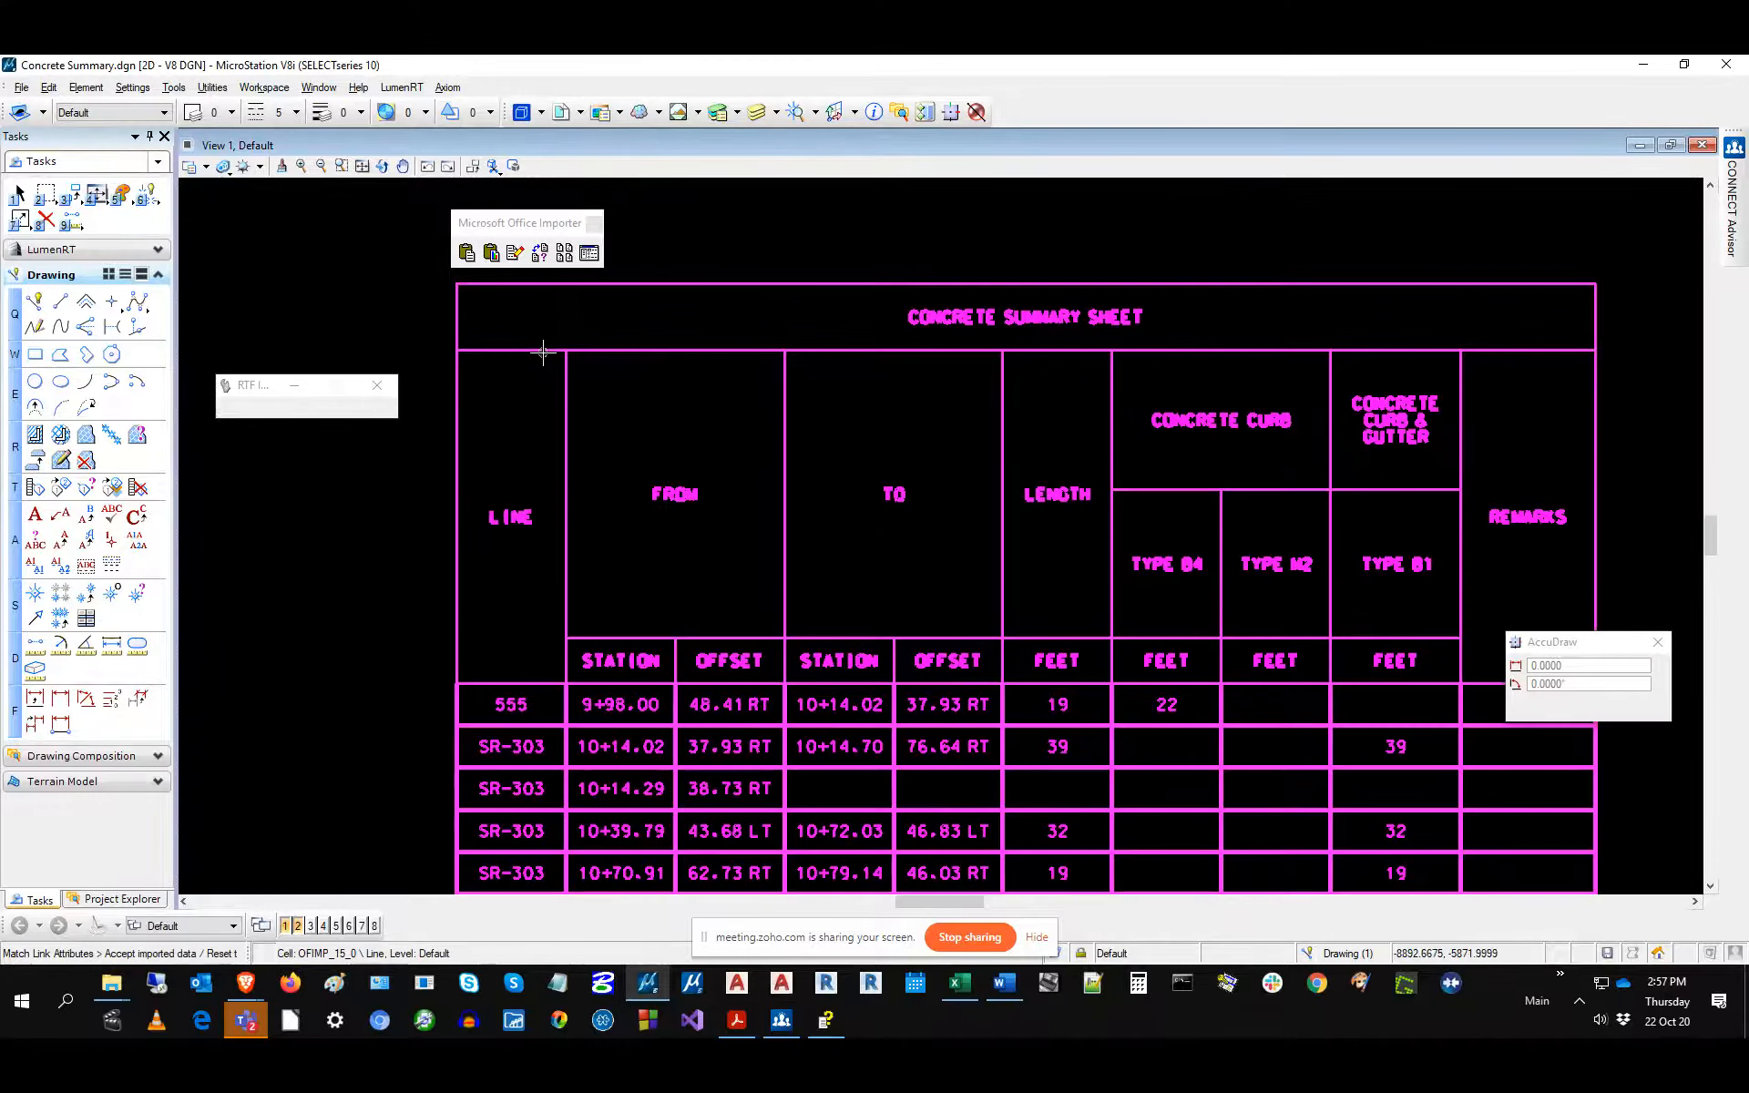
click(543, 353)
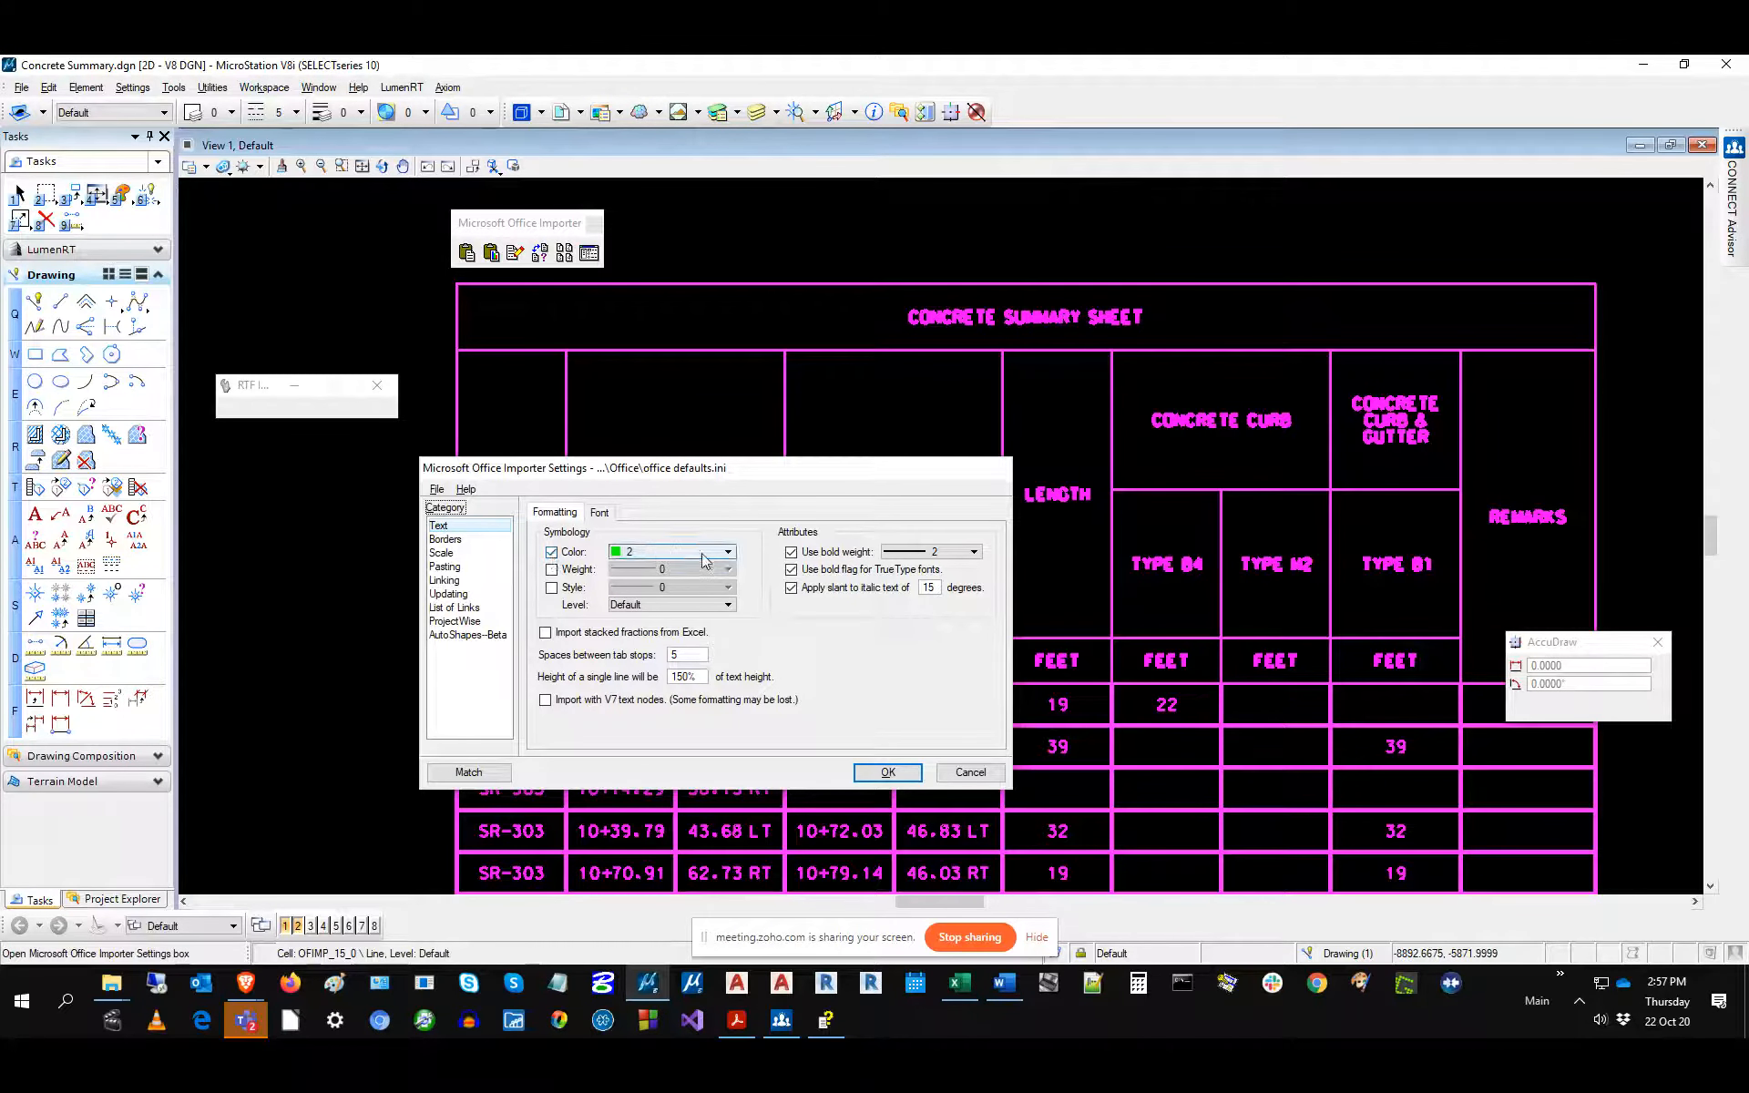
click(470, 540)
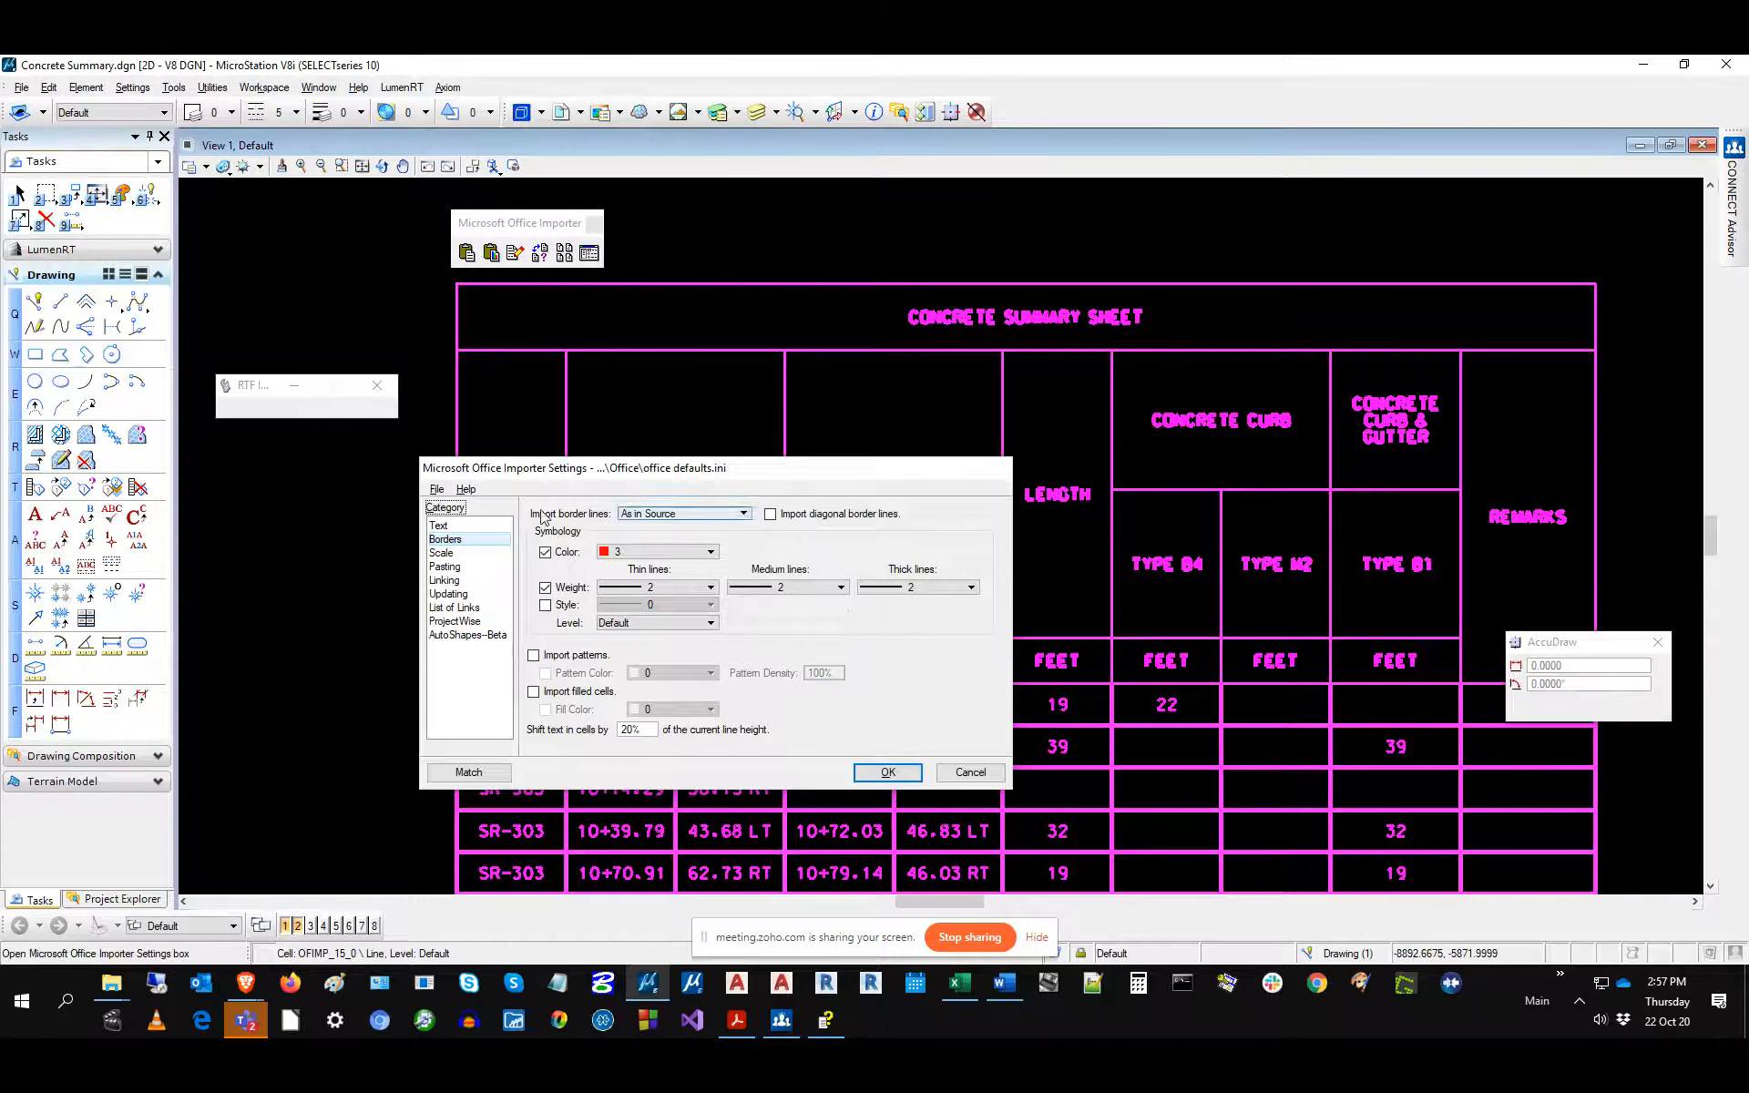
Save the matched settings to a new settings file named Recovered Settings and close the importer settings.
click(437, 489)
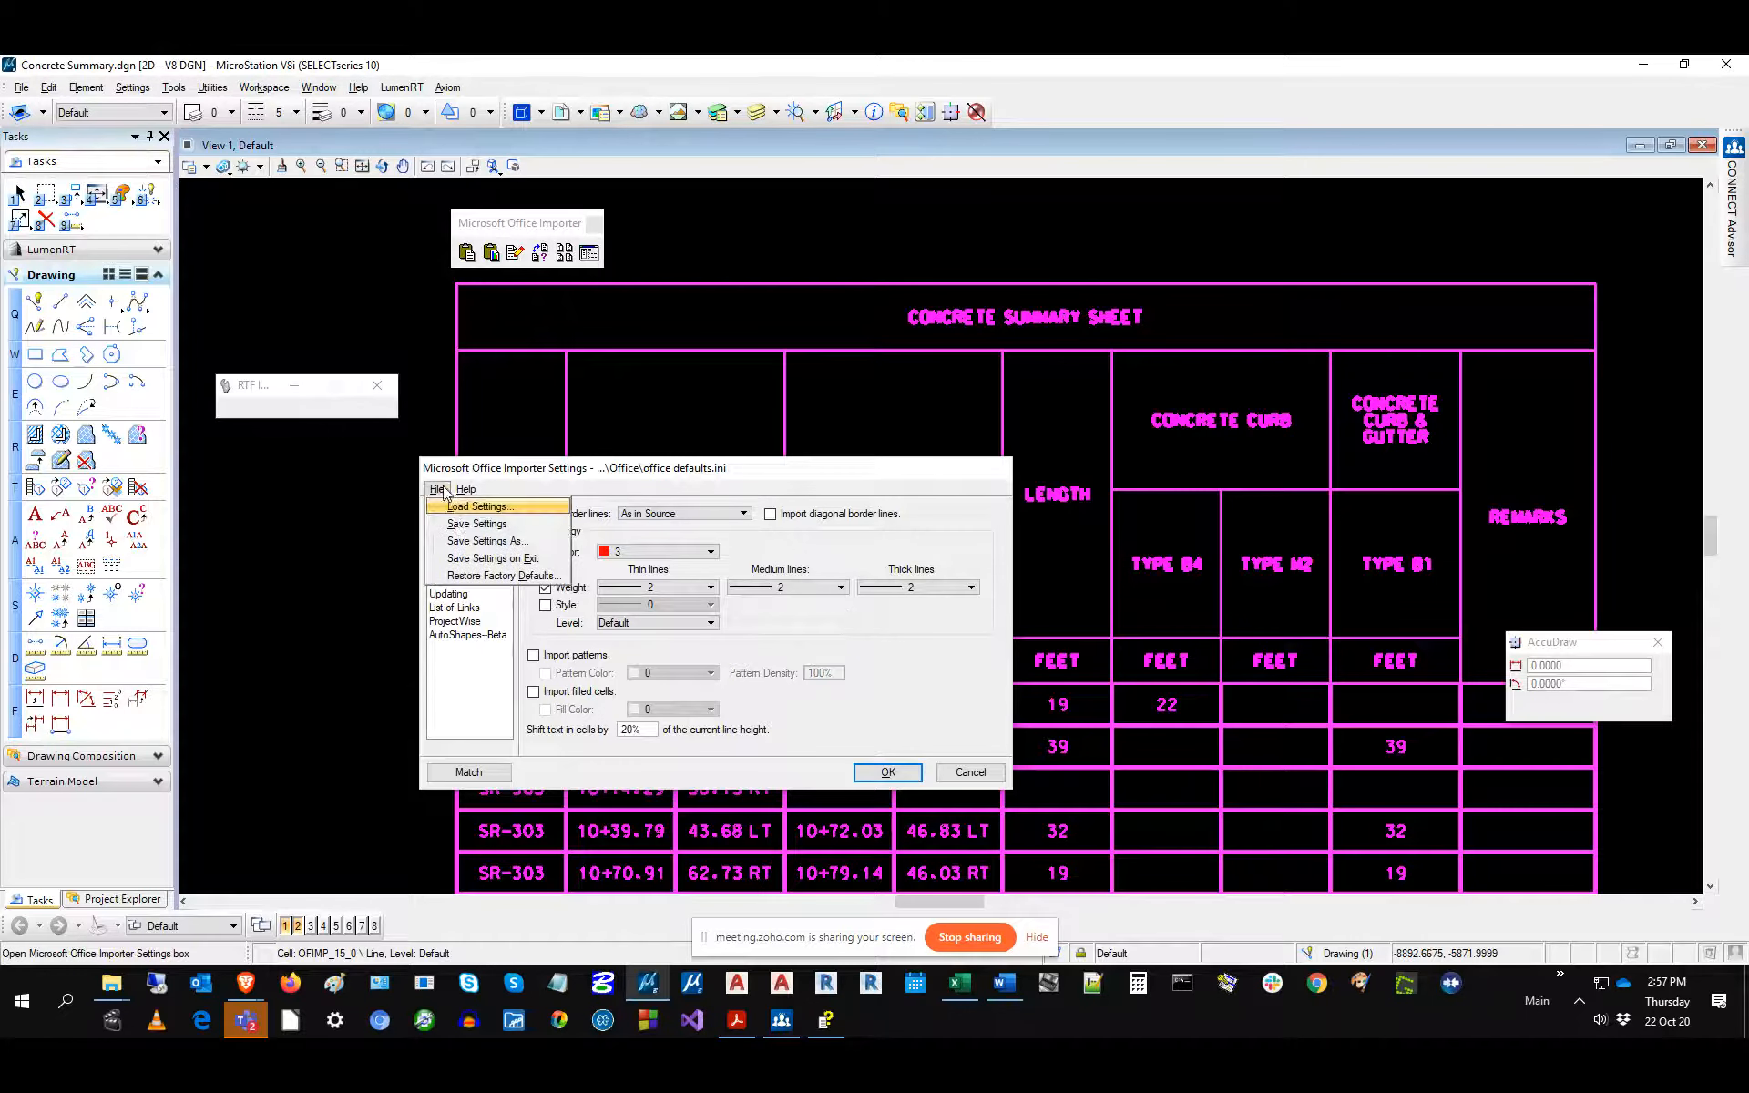
click(478, 541)
text(RE)
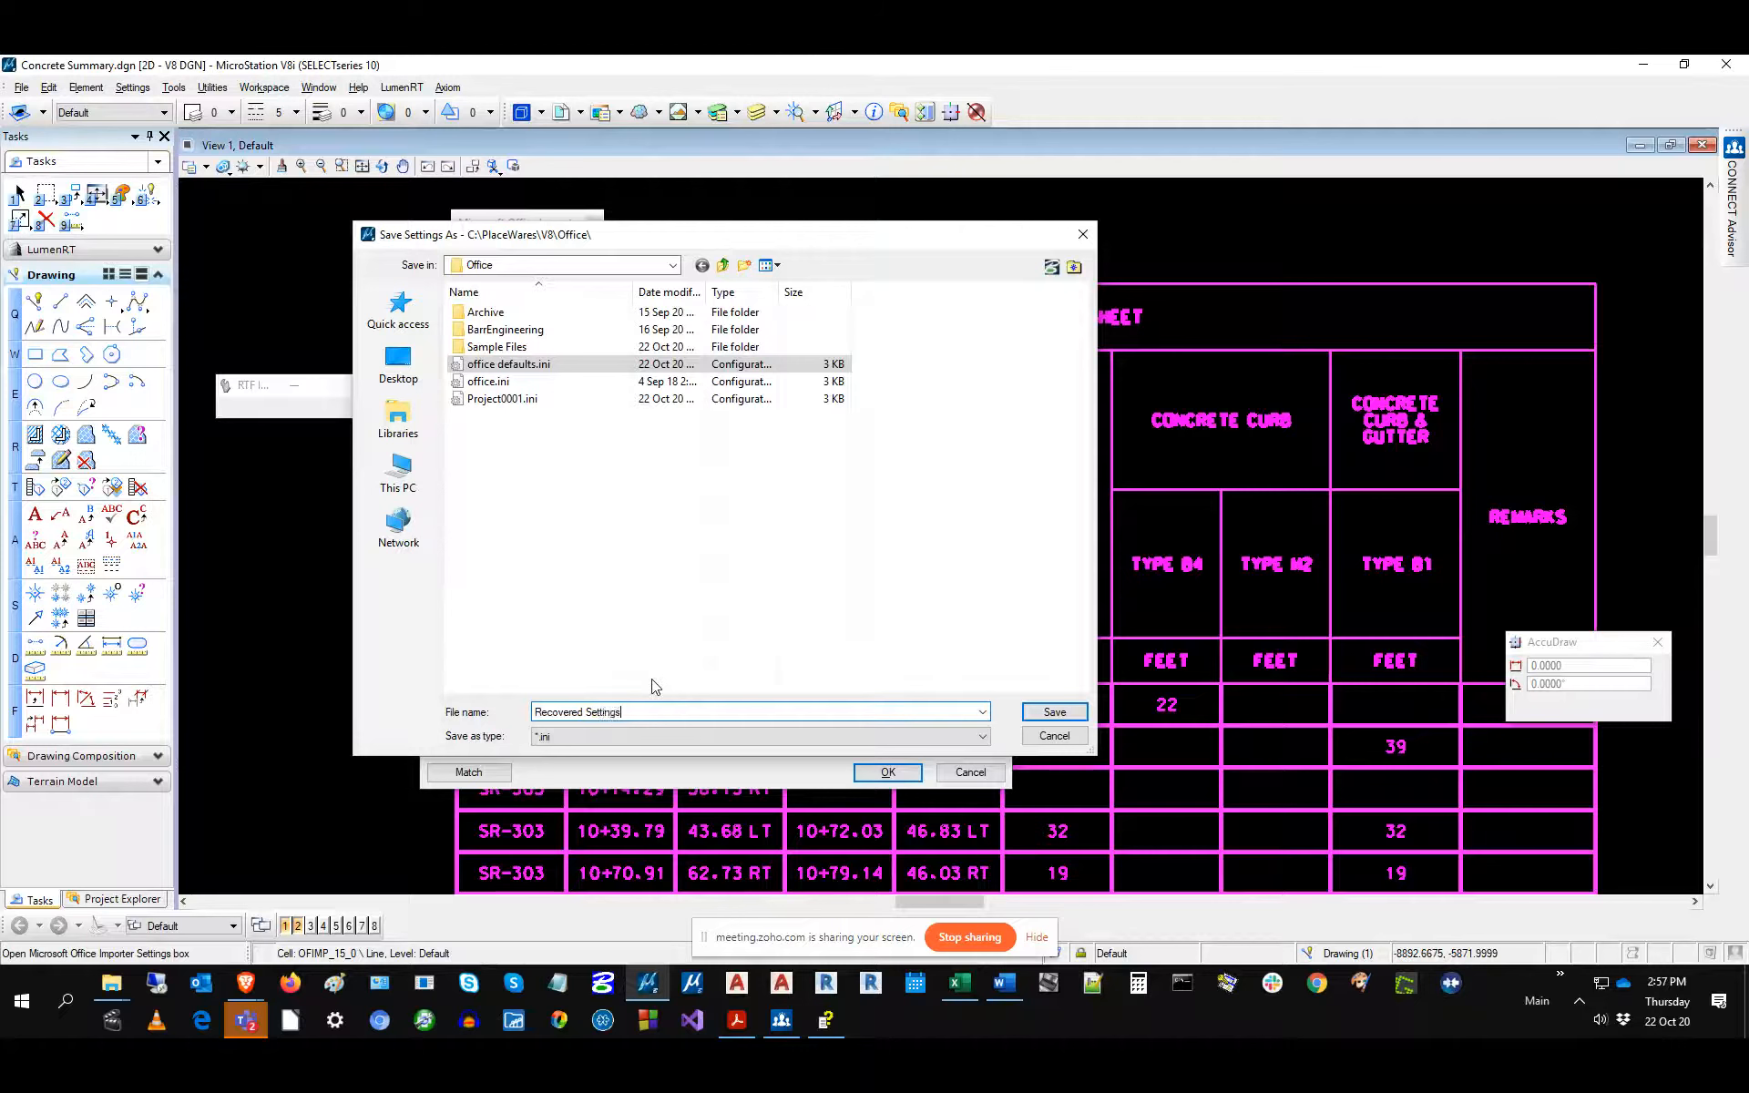
key(Return)
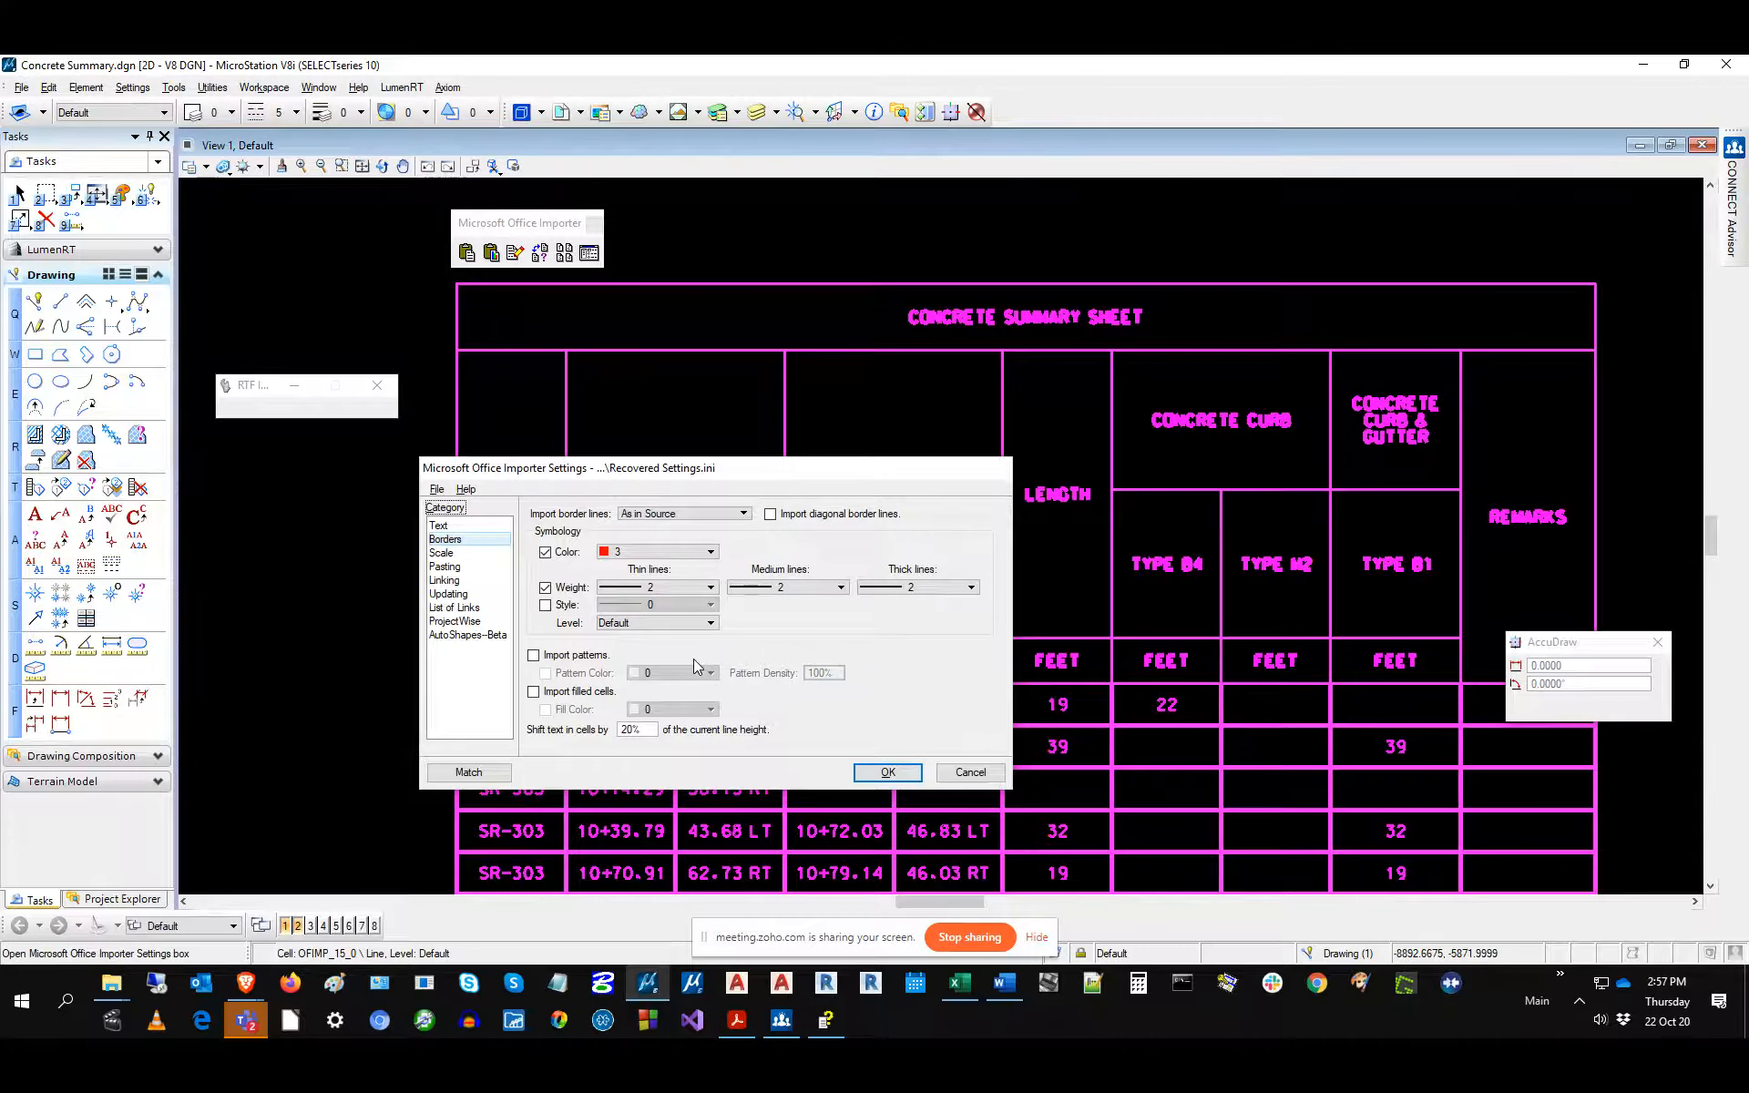
click(245, 1019)
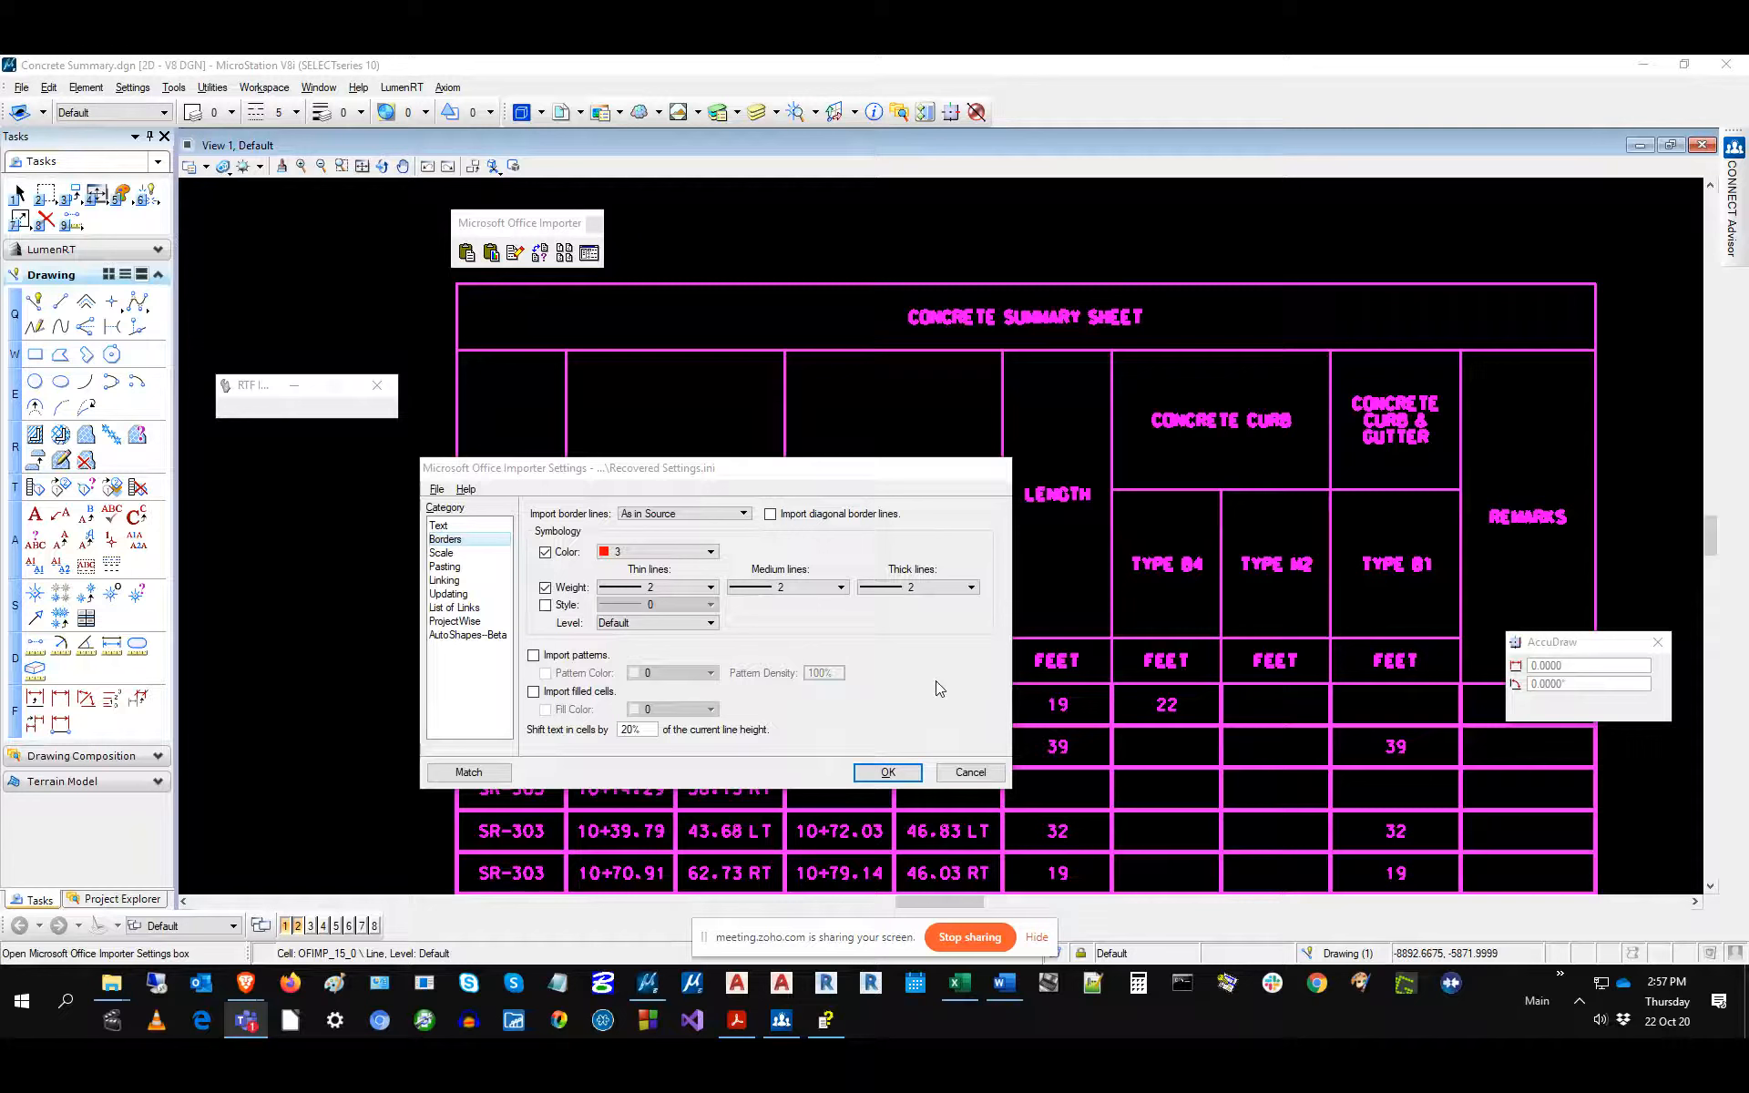
click(970, 773)
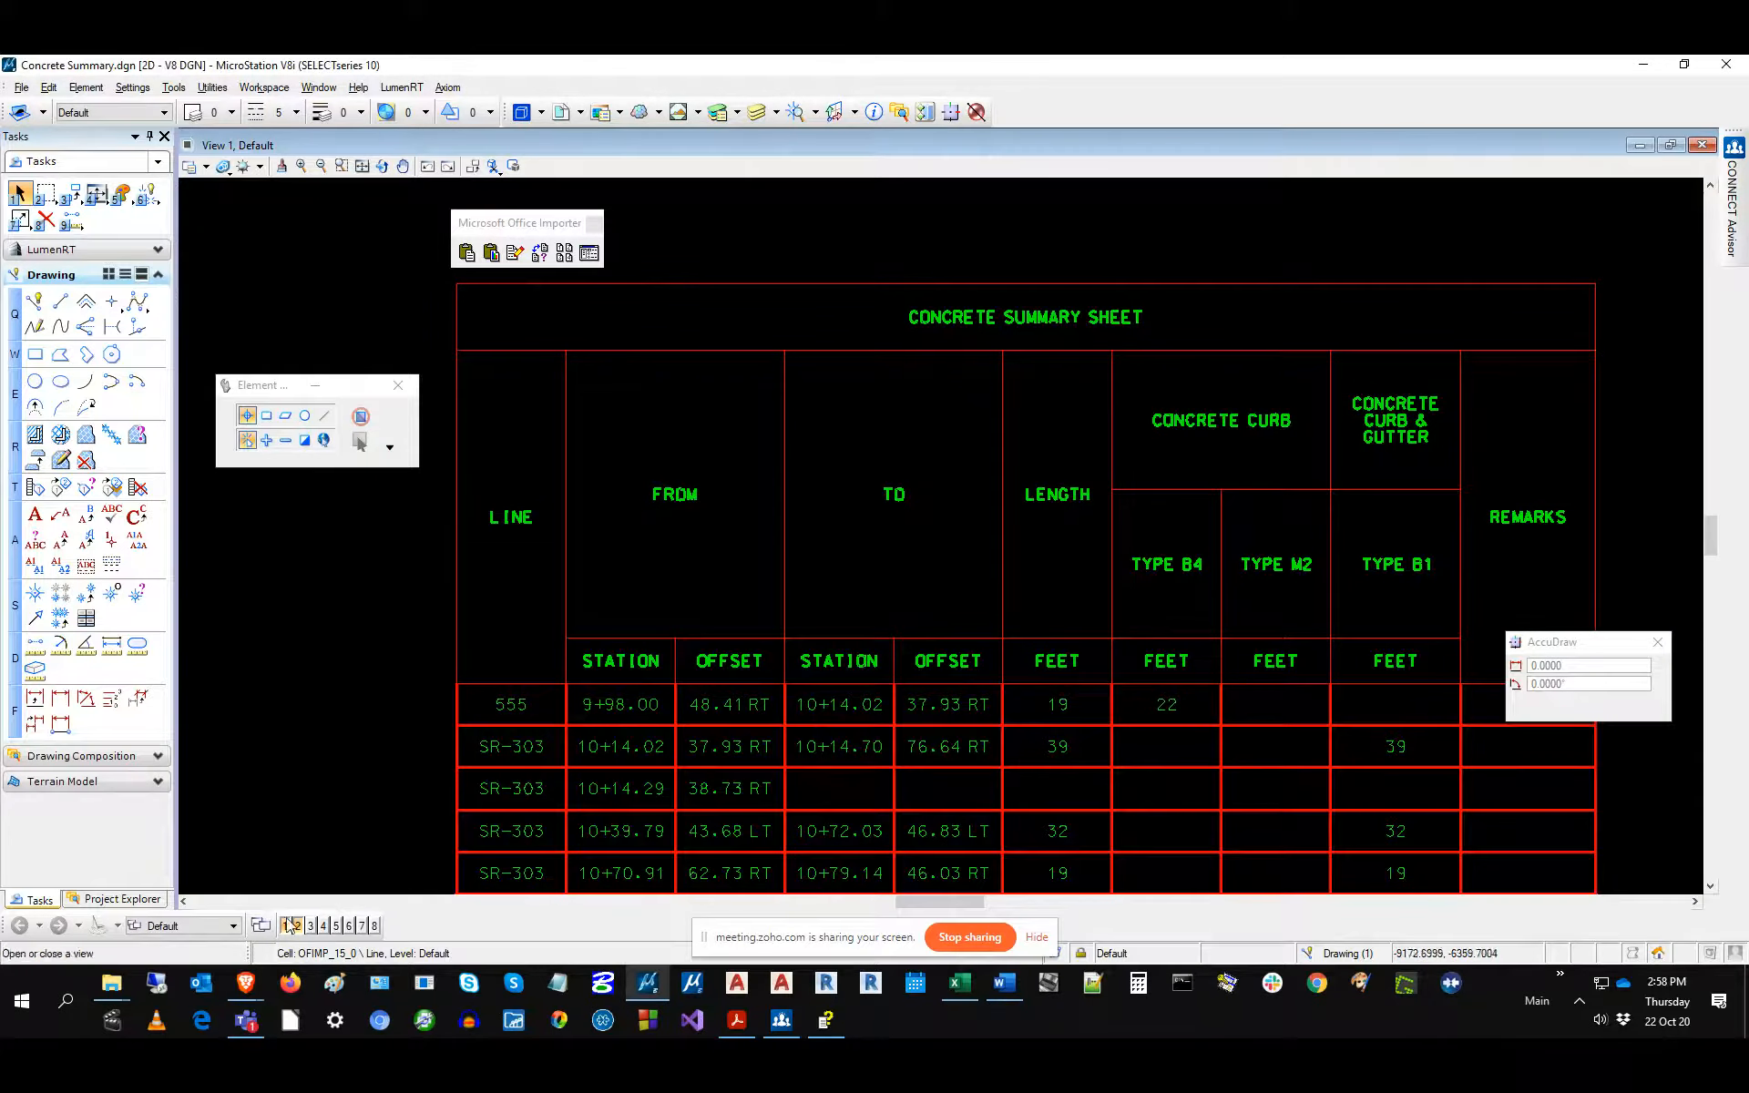
Switch to File Explorer and browse to C:\ProgramData\Axiom\V8\Office\Sample Files to examine the delivered V8 sample files and their full path.
mouse_move(112, 984)
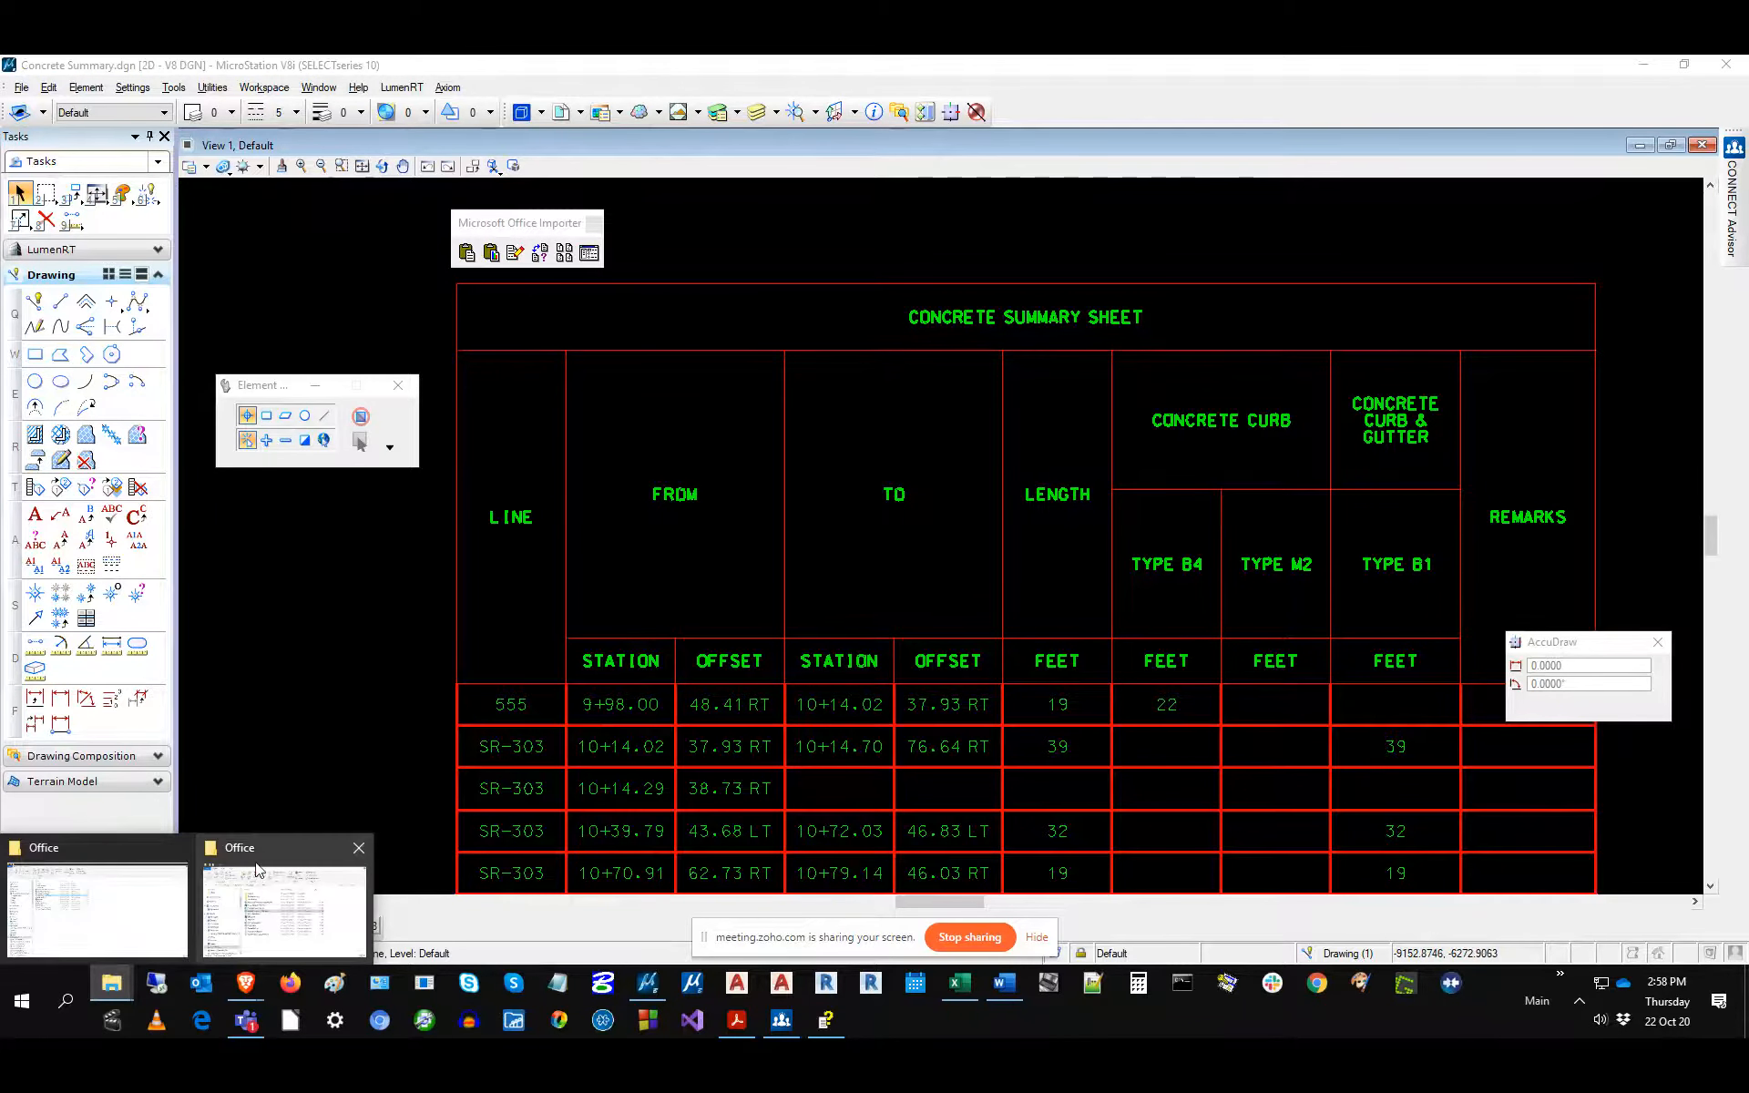
click(242, 890)
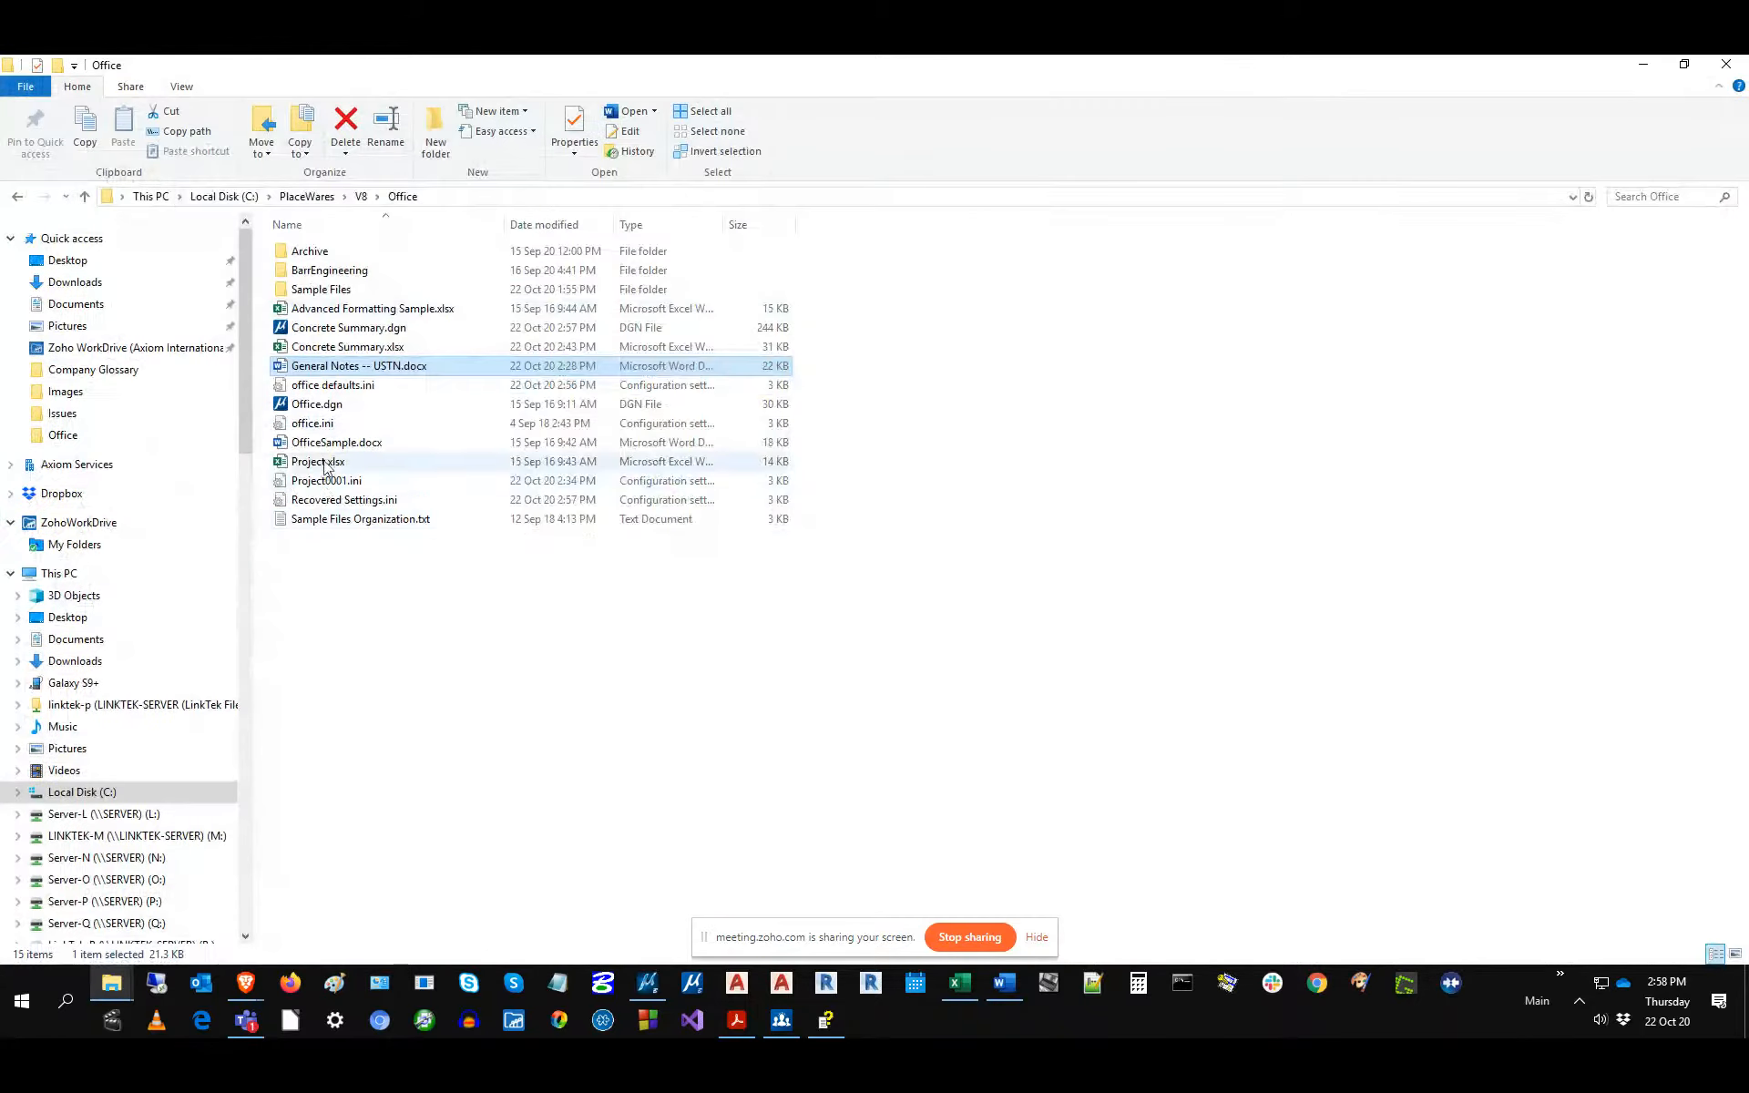
click(83, 196)
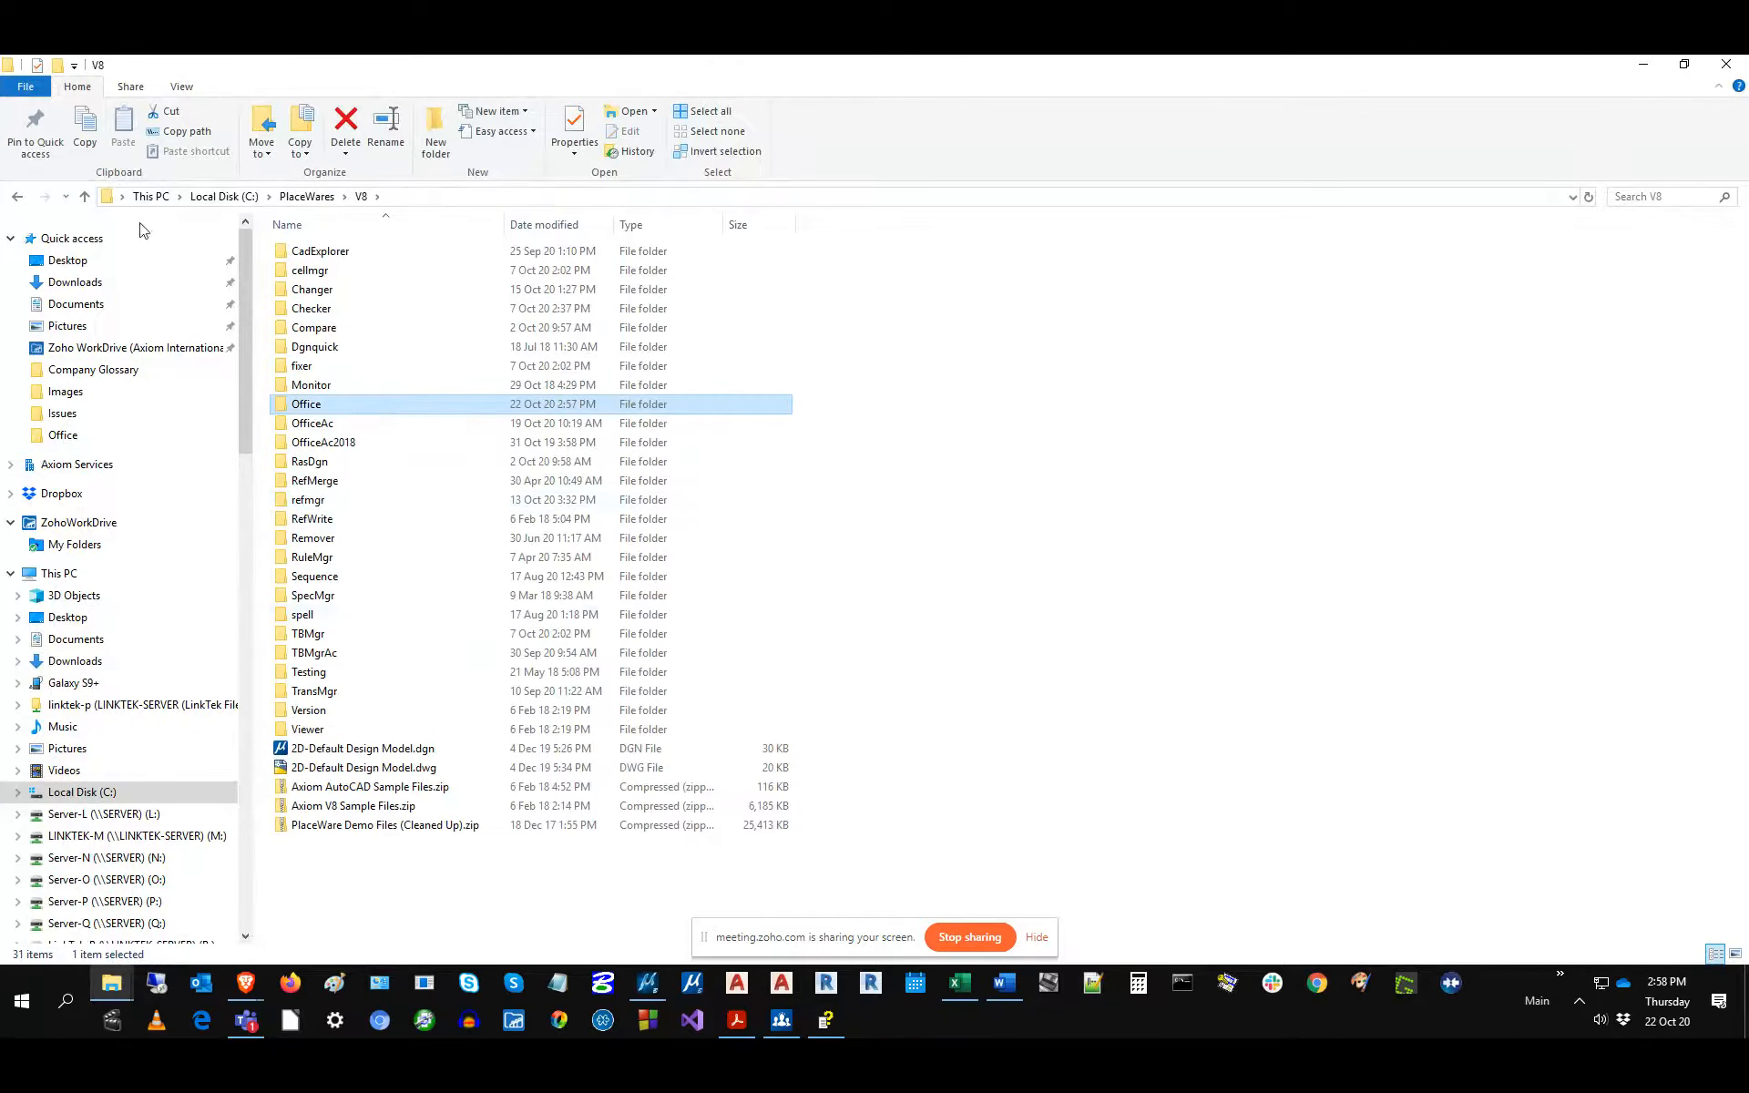
click(87, 196)
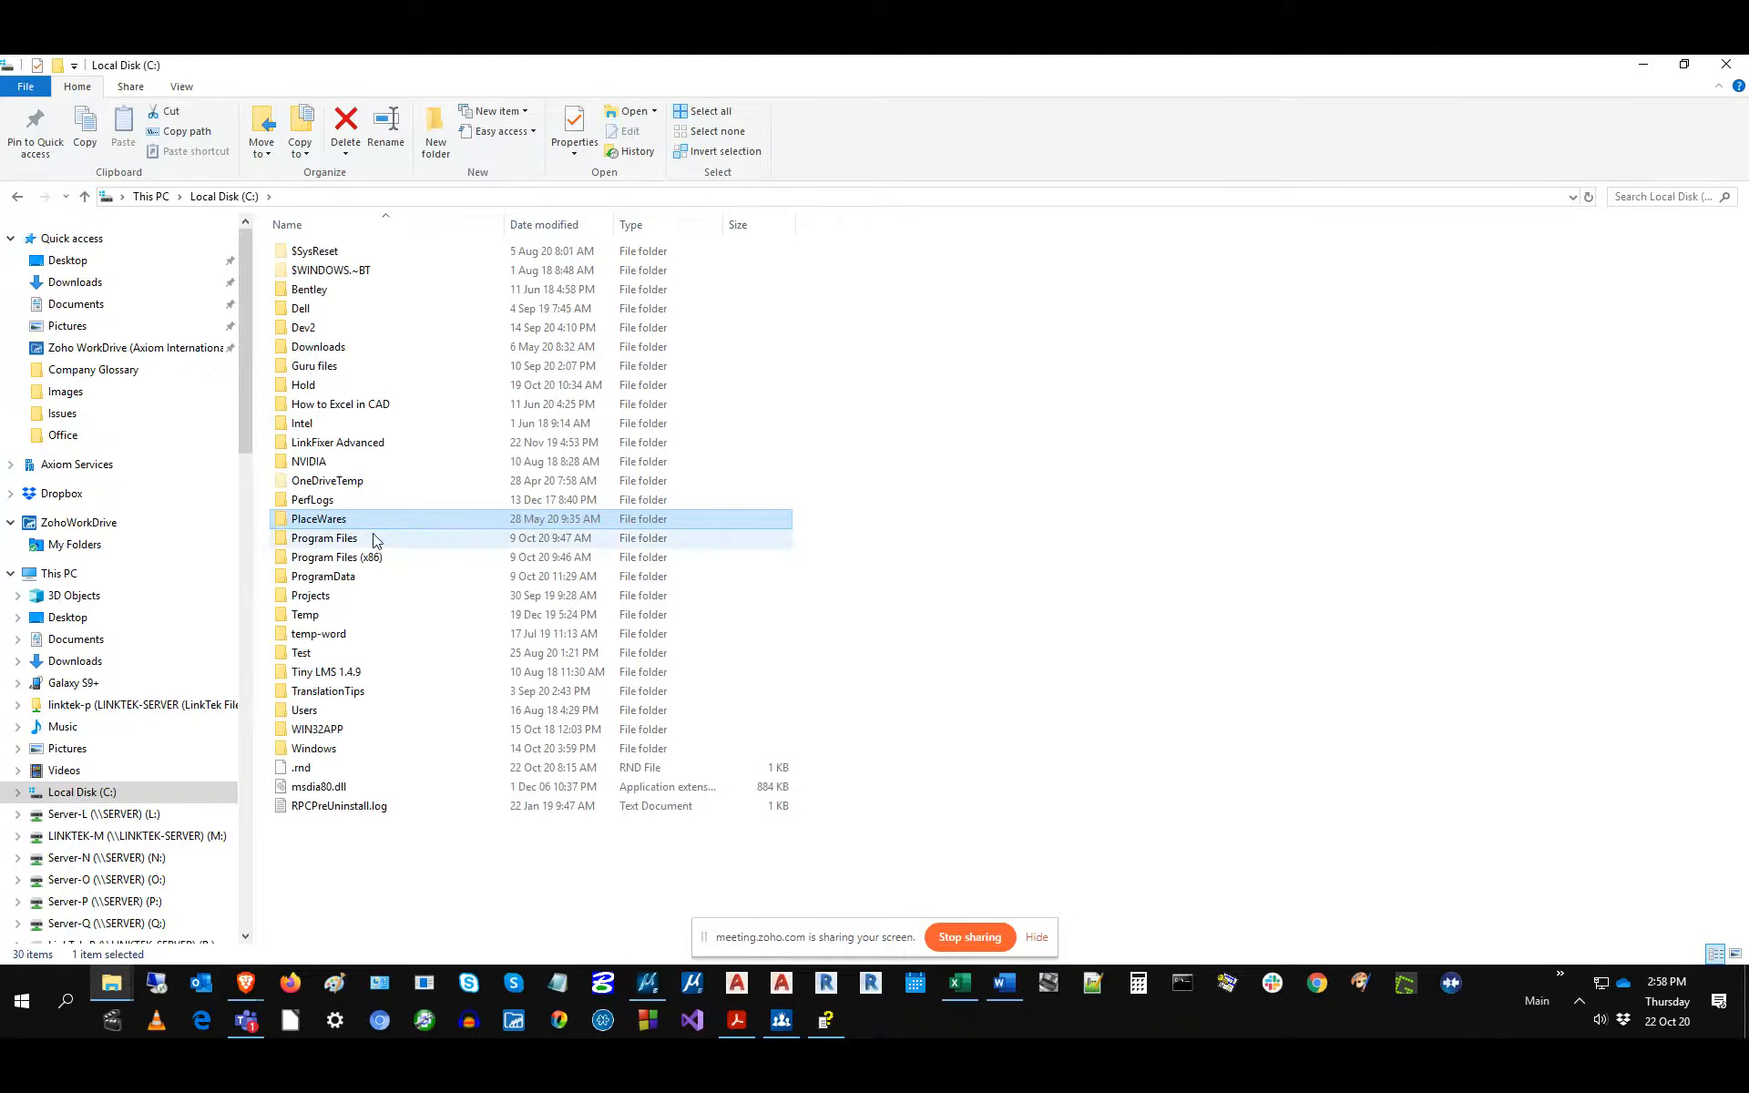
double_click(335, 577)
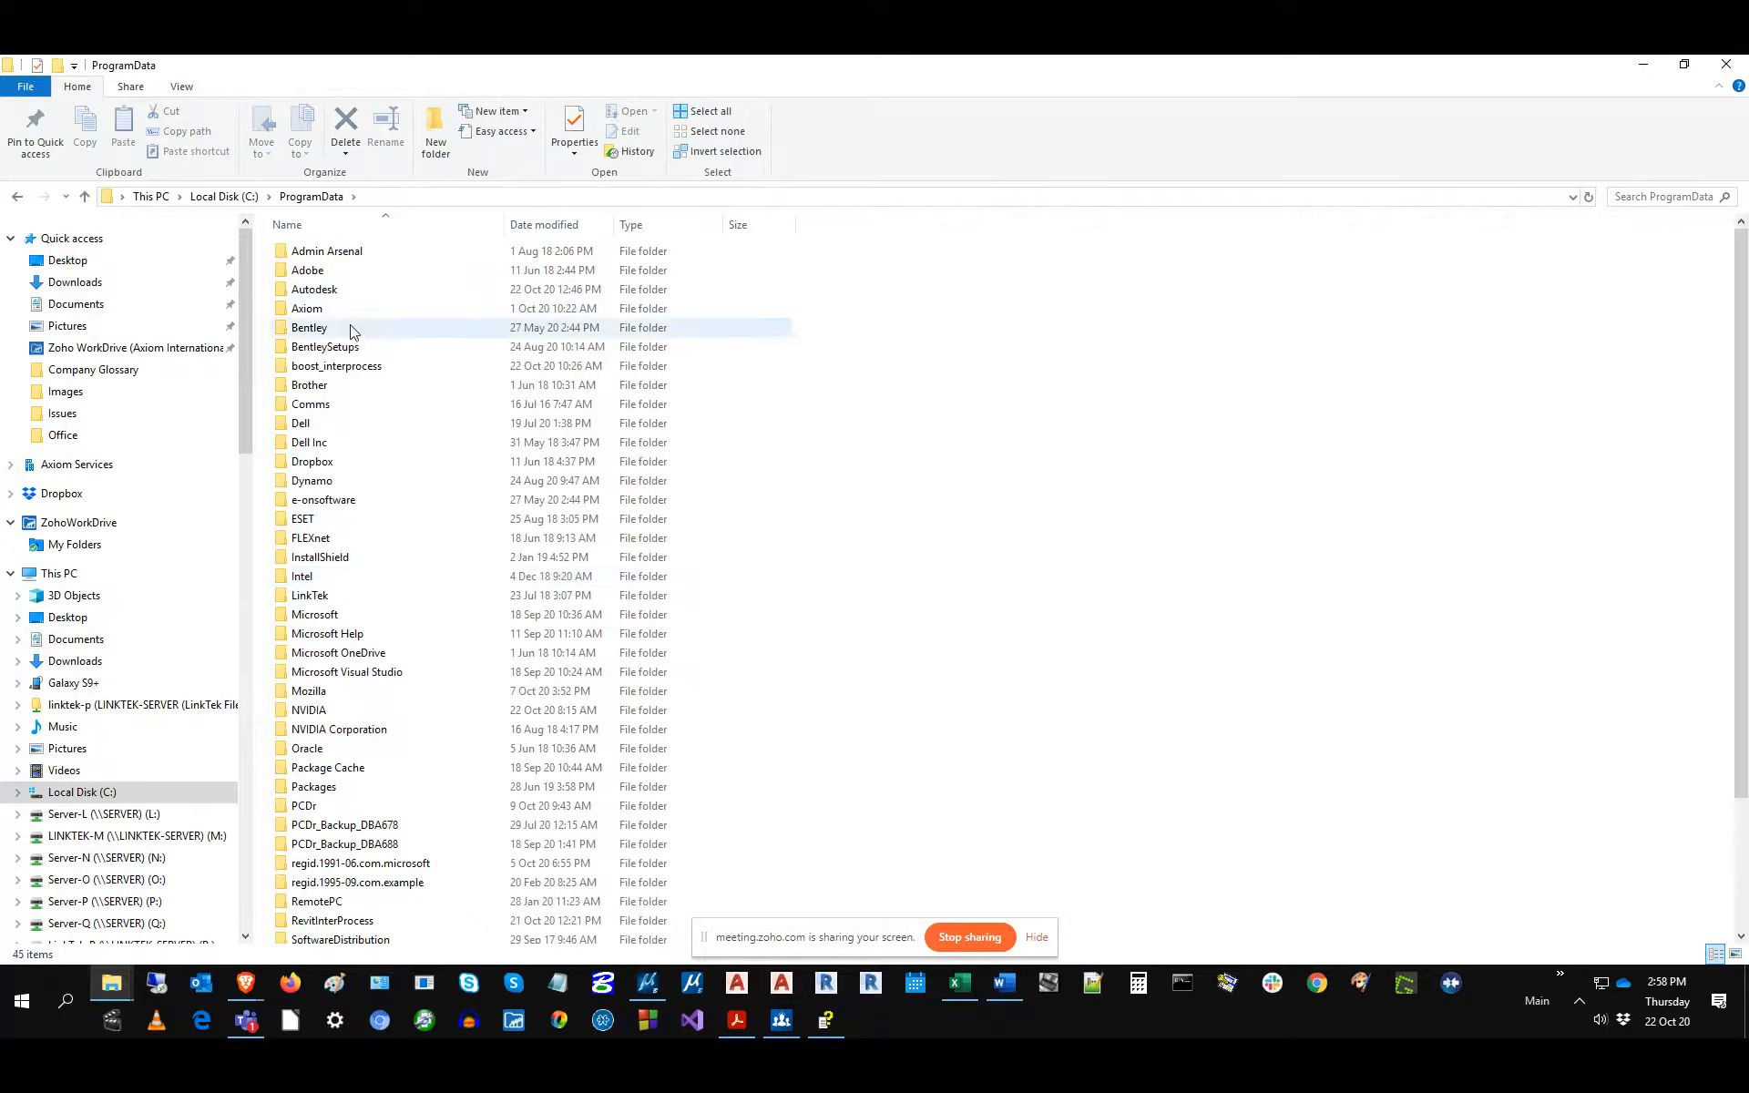
double_click(301, 309)
double_click(303, 581)
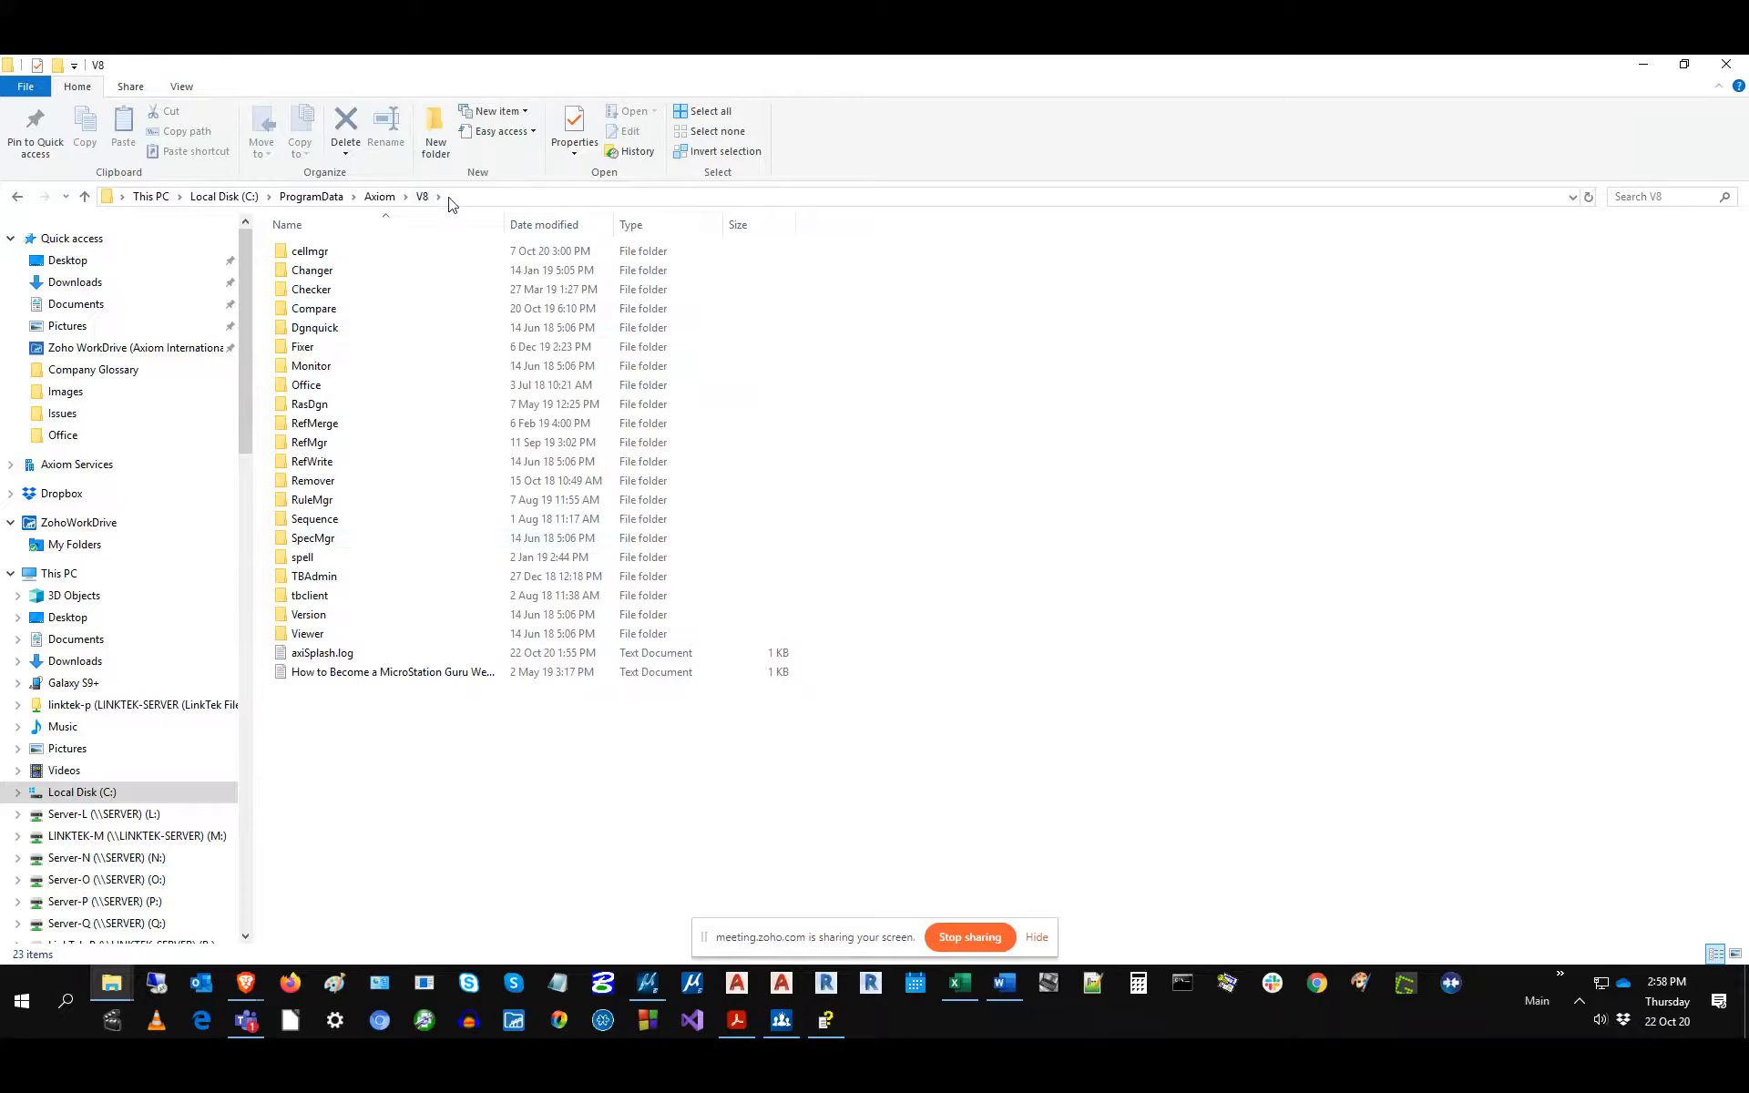
double_click(306, 384)
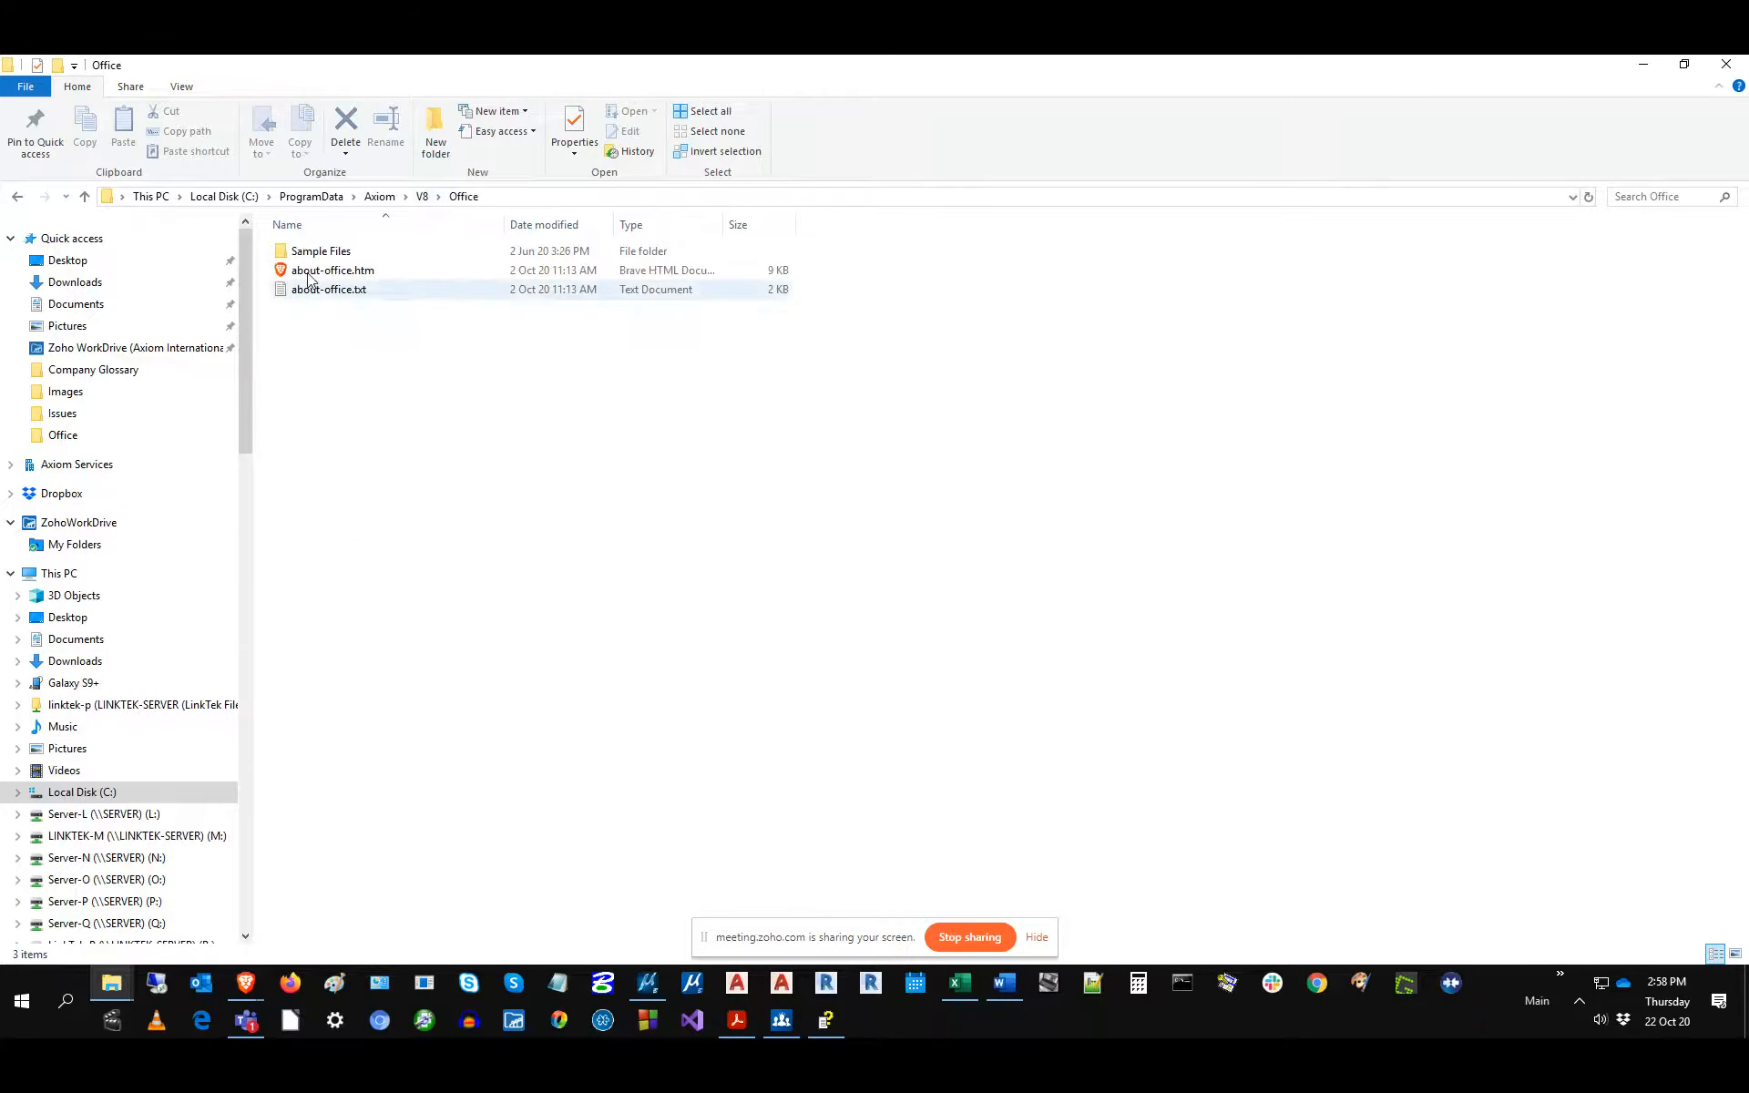
double_click(314, 251)
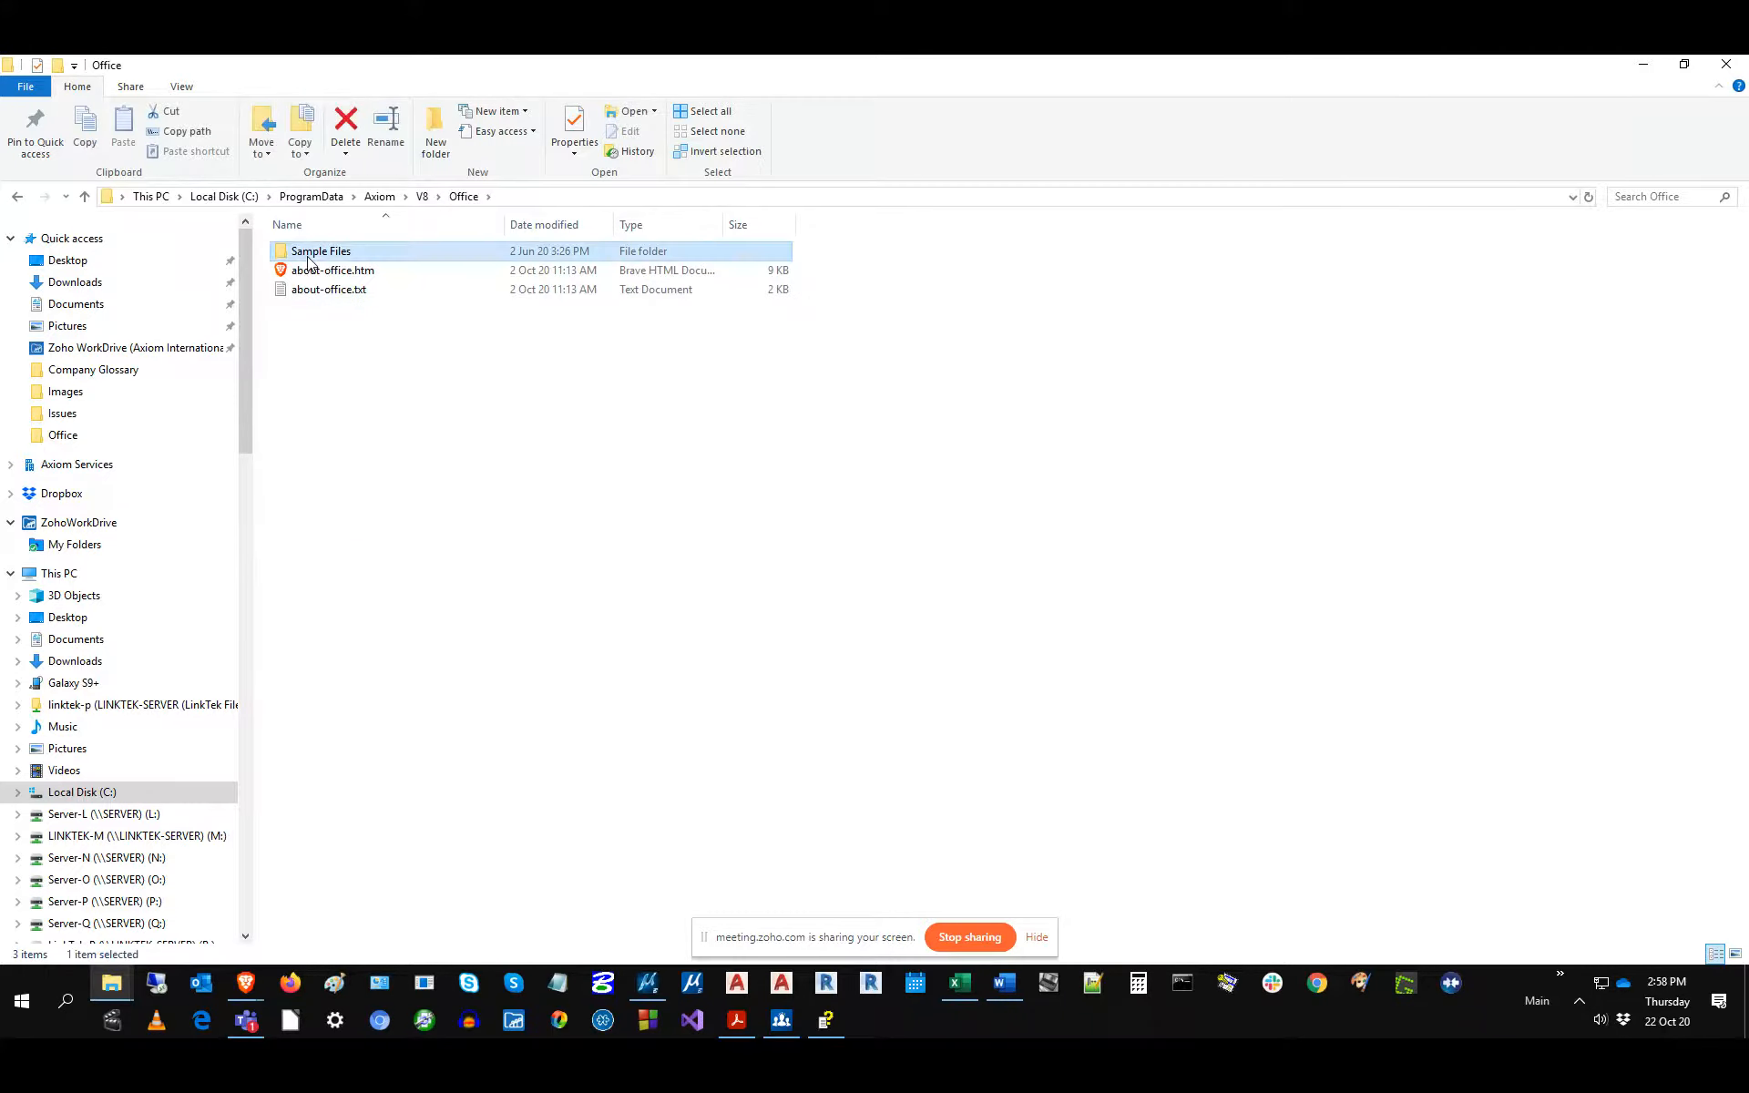
click(609, 198)
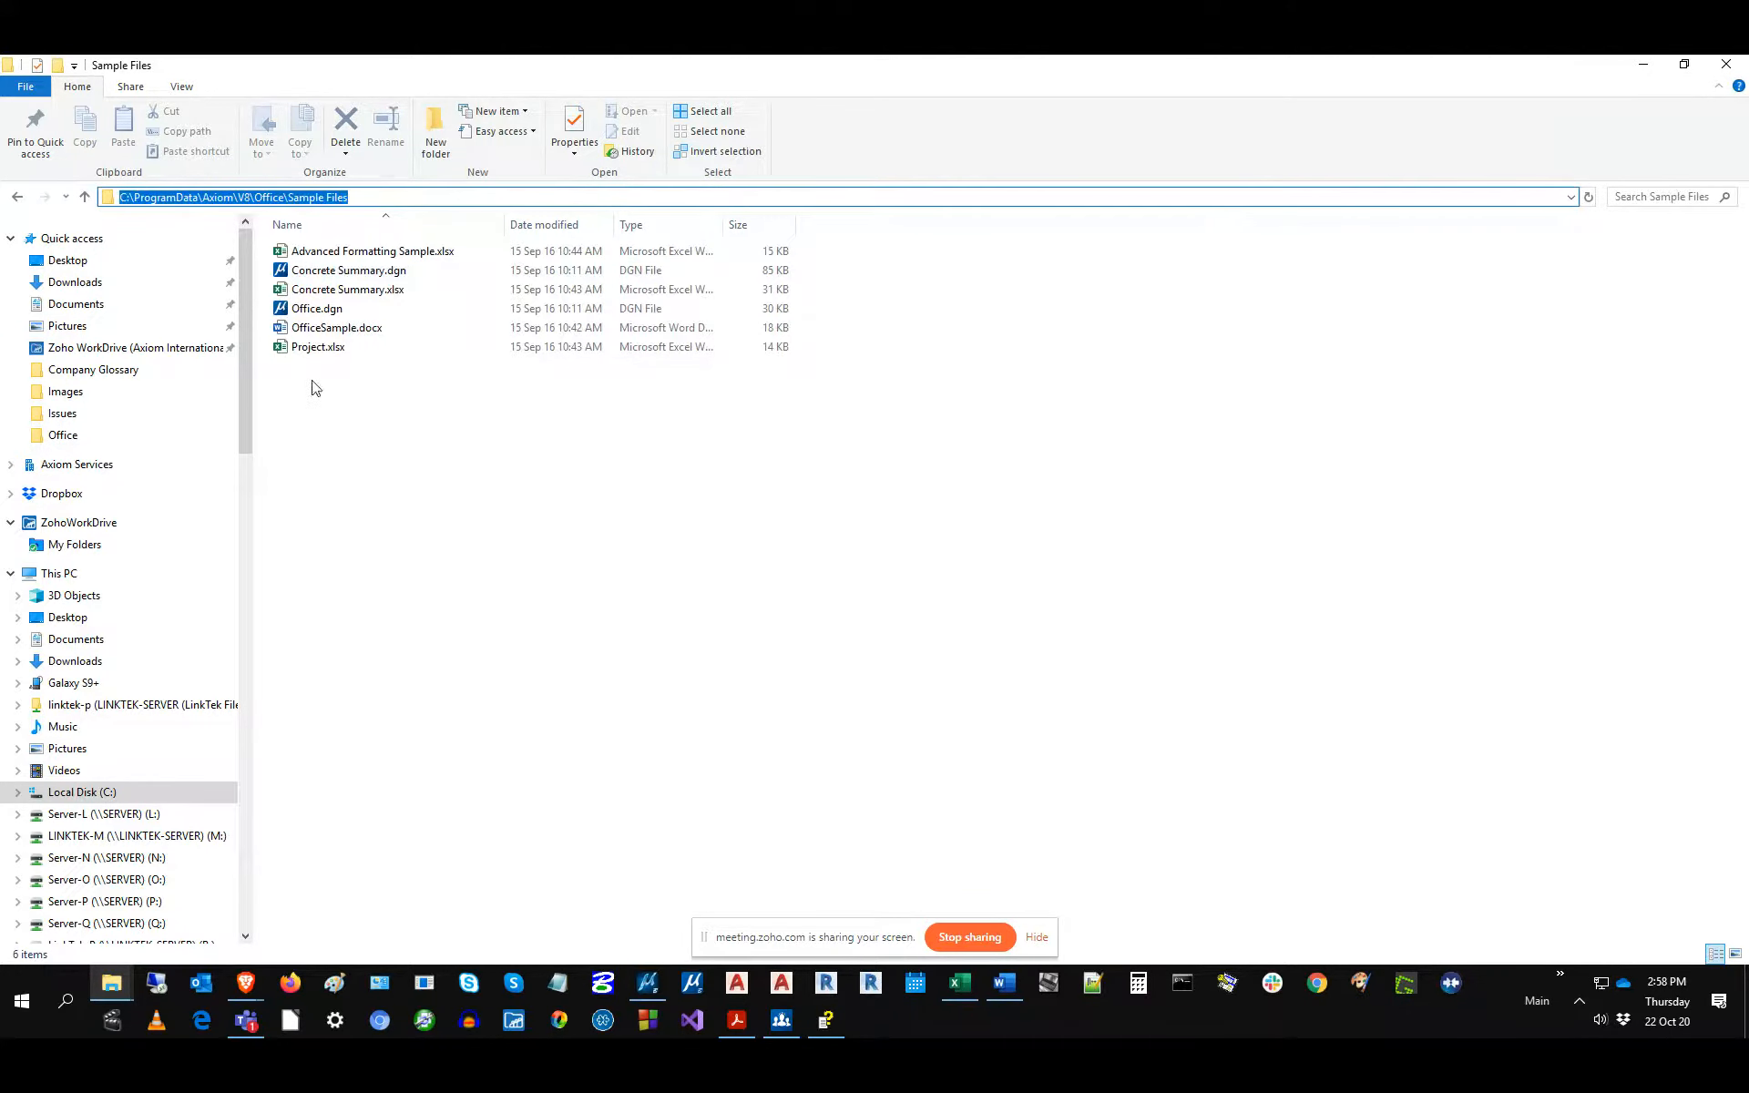
Browse to the V10 Office Sample Files folder under ProgramData\Axiom, examine its contents, and return to the Axiom folder.
click(84, 199)
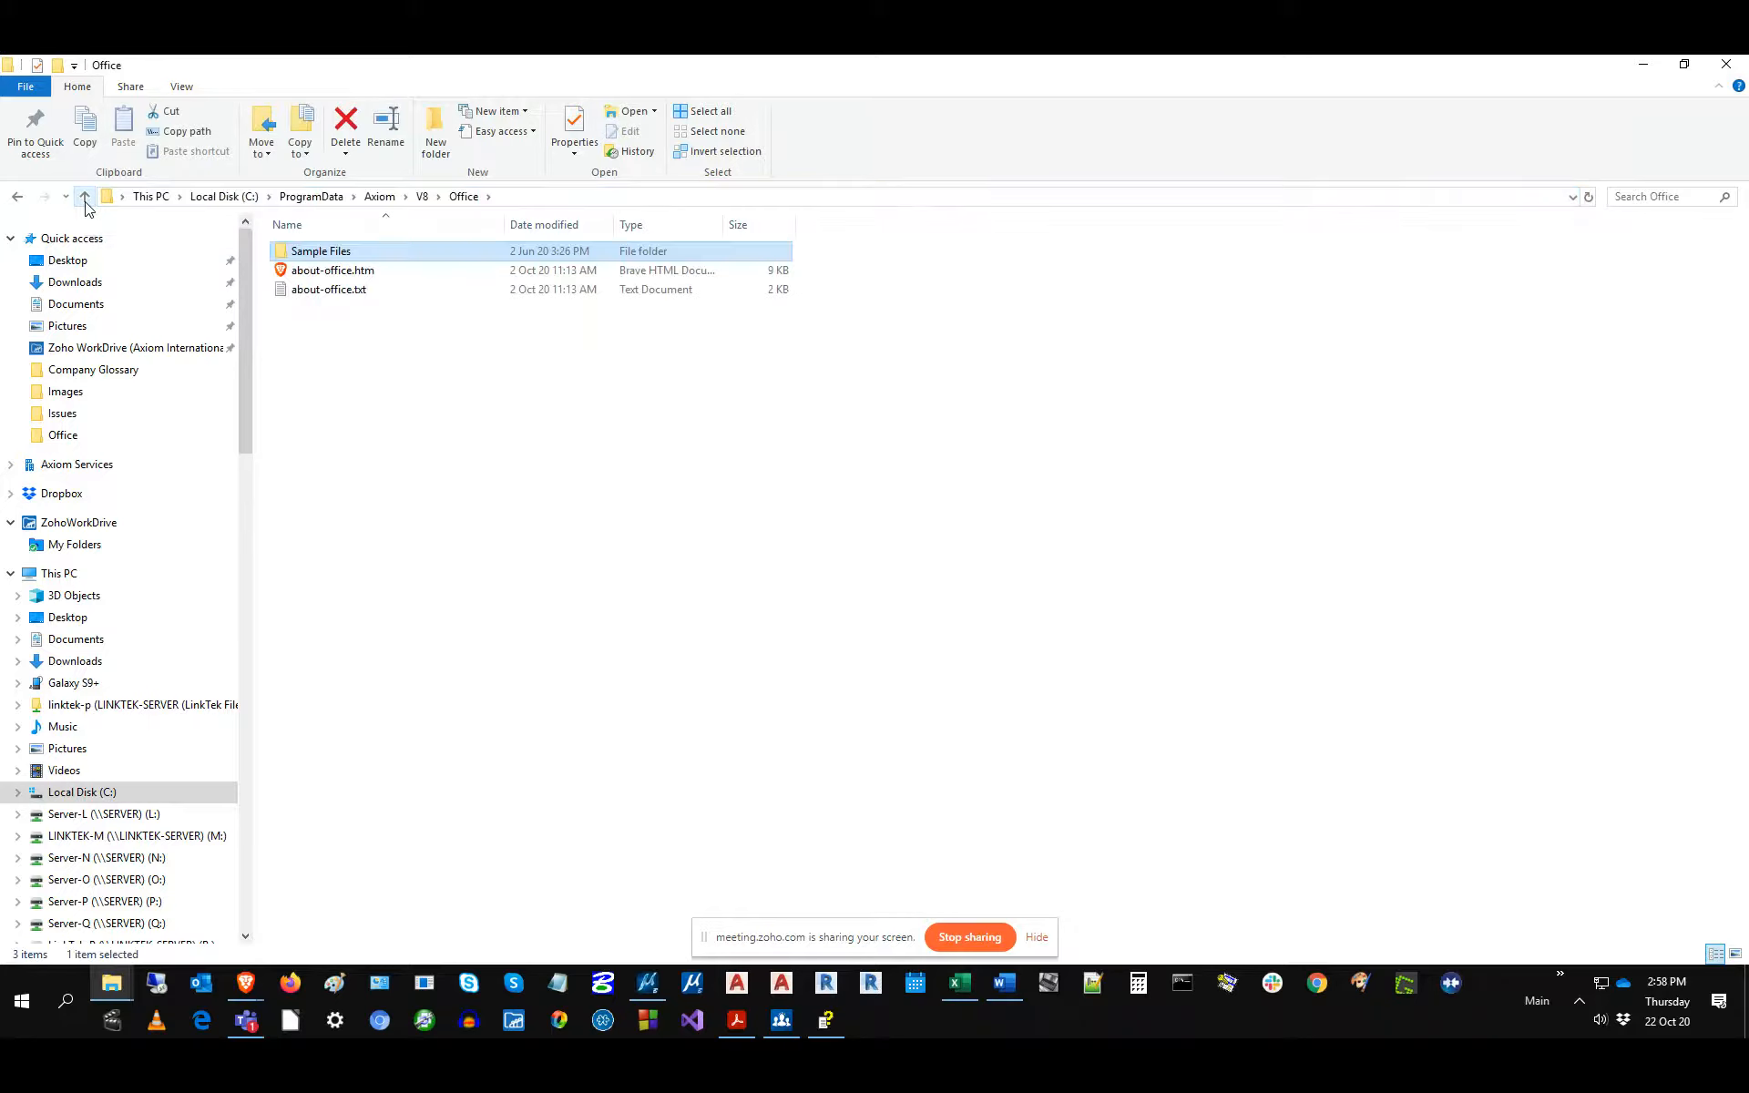
click(85, 197)
click(85, 198)
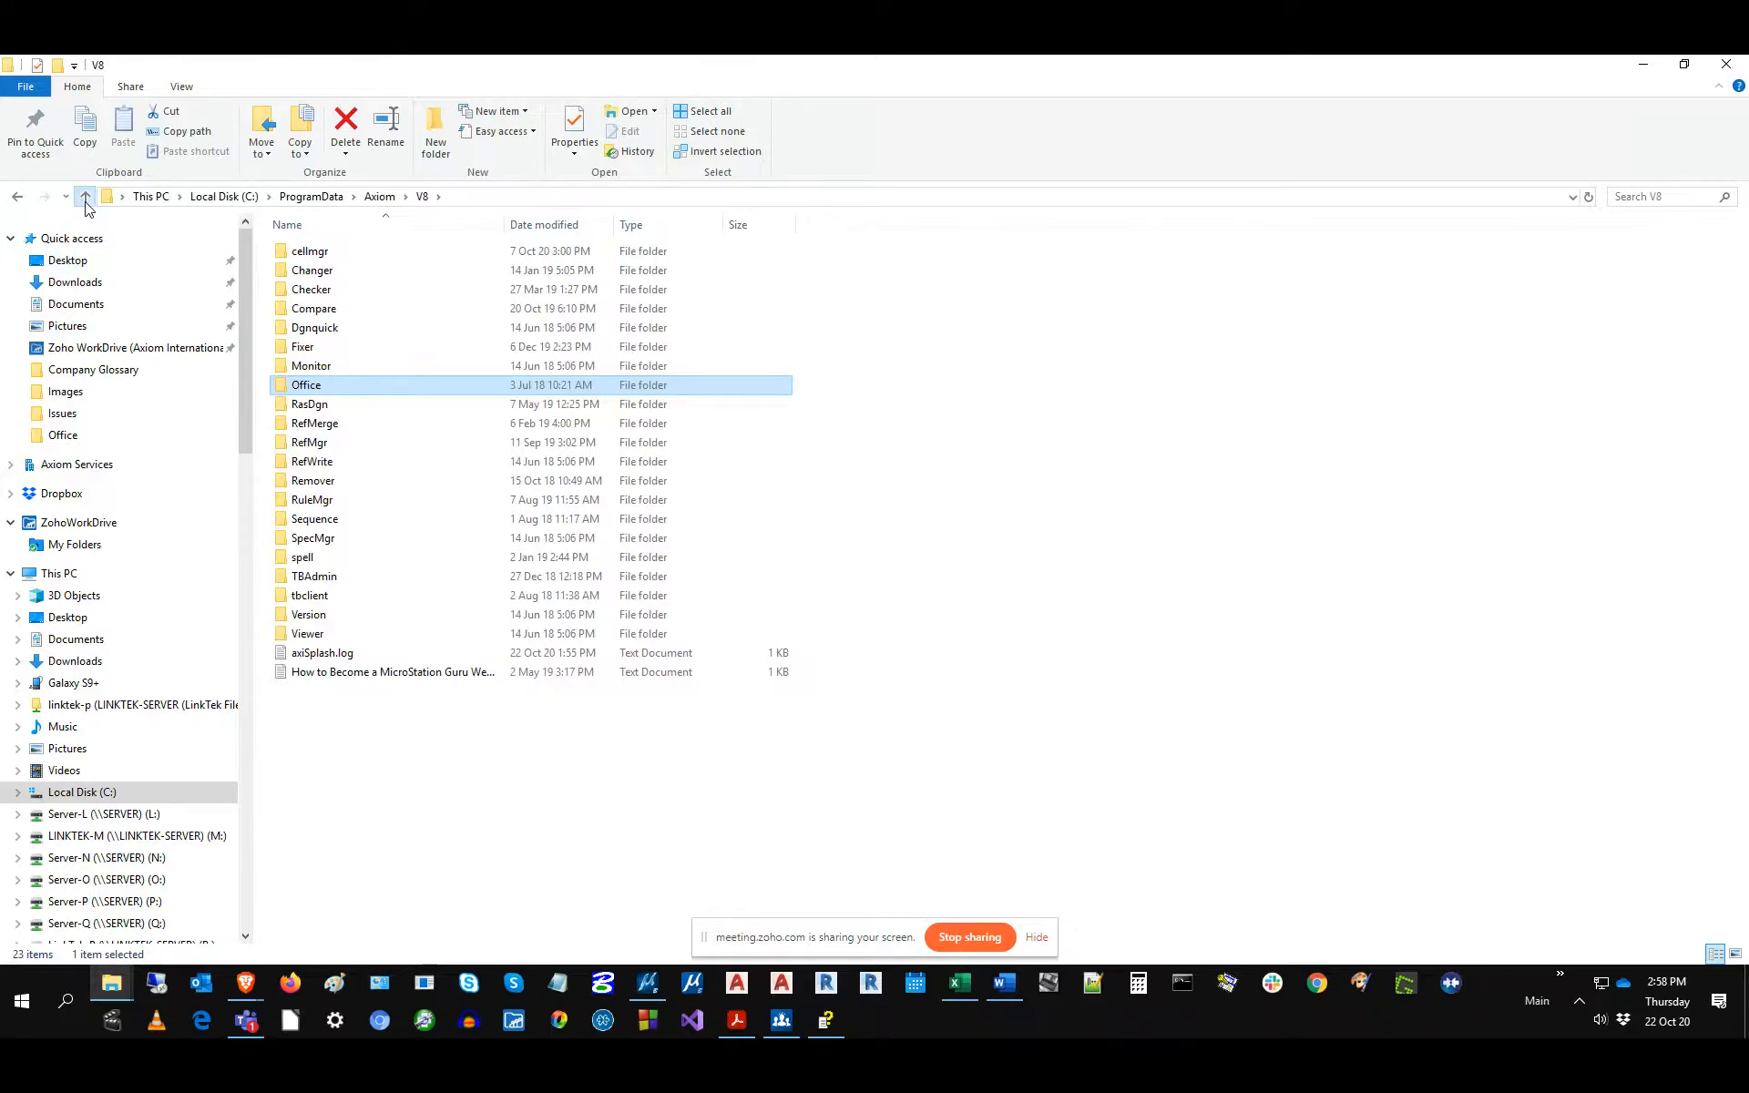
double_click(300, 598)
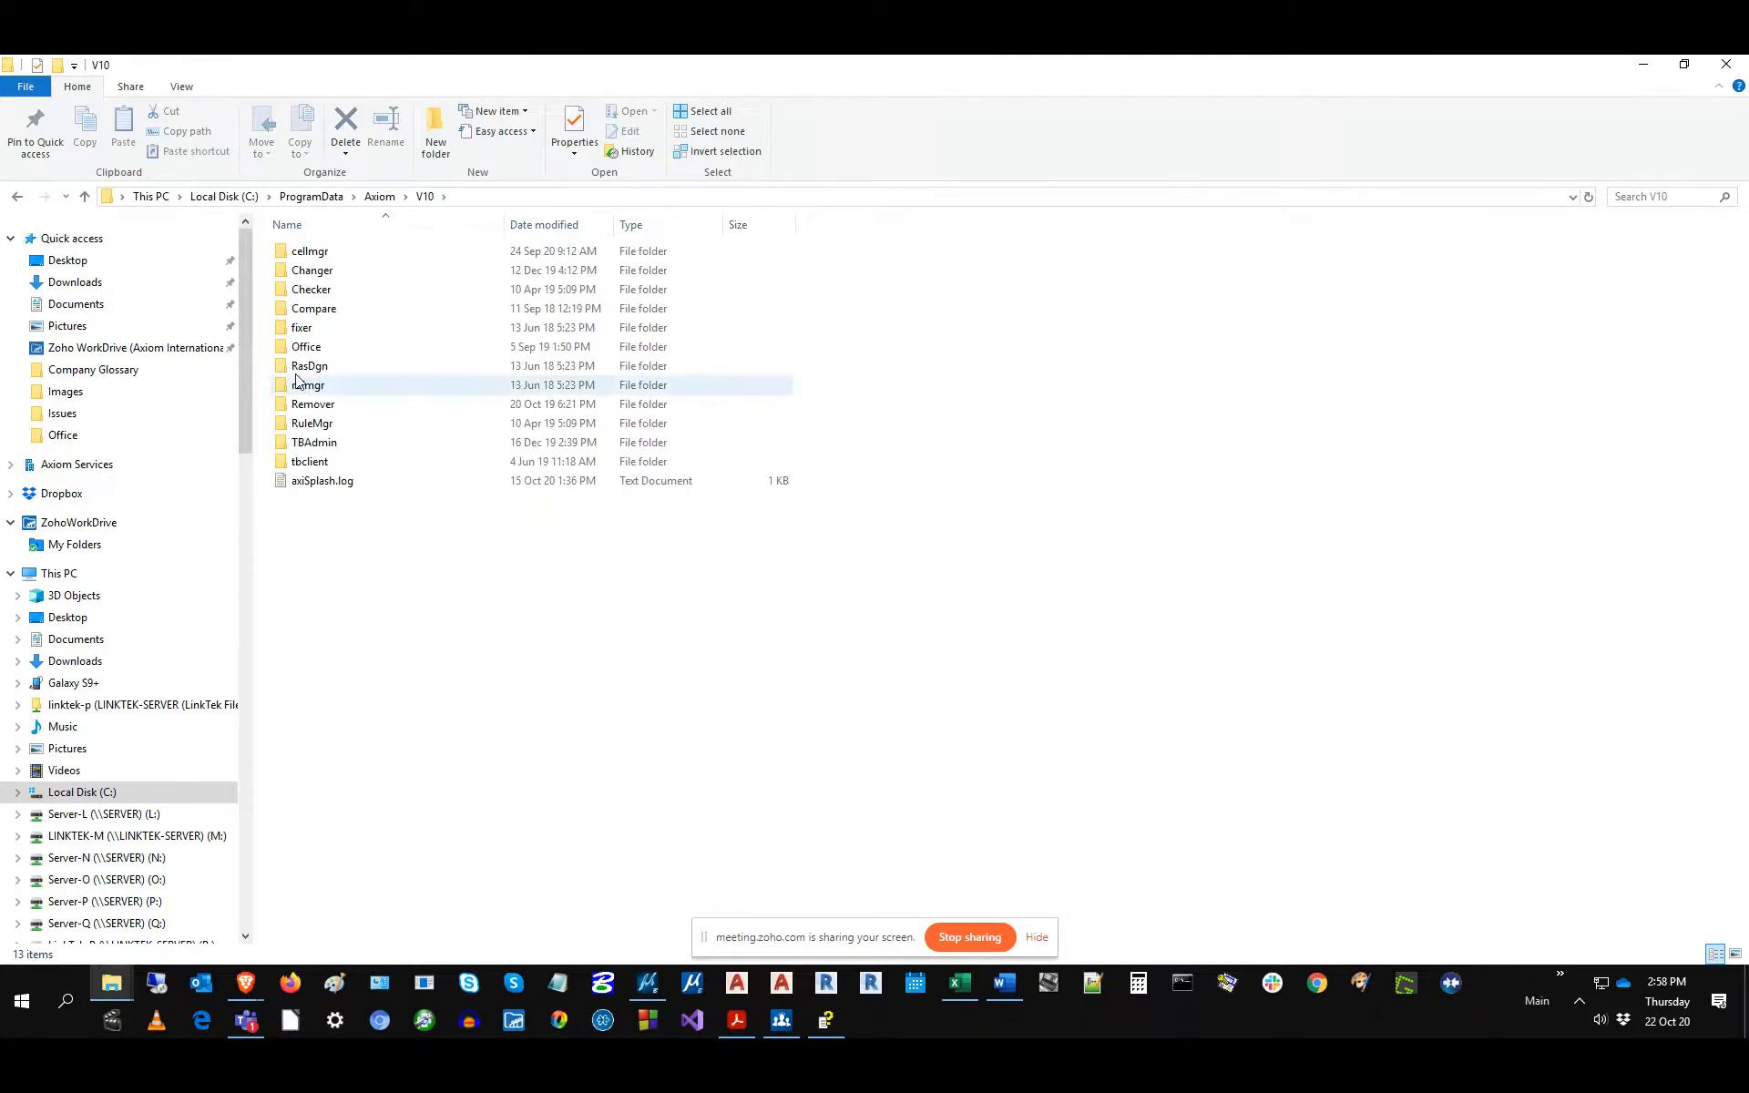
double_click(301, 347)
double_click(315, 252)
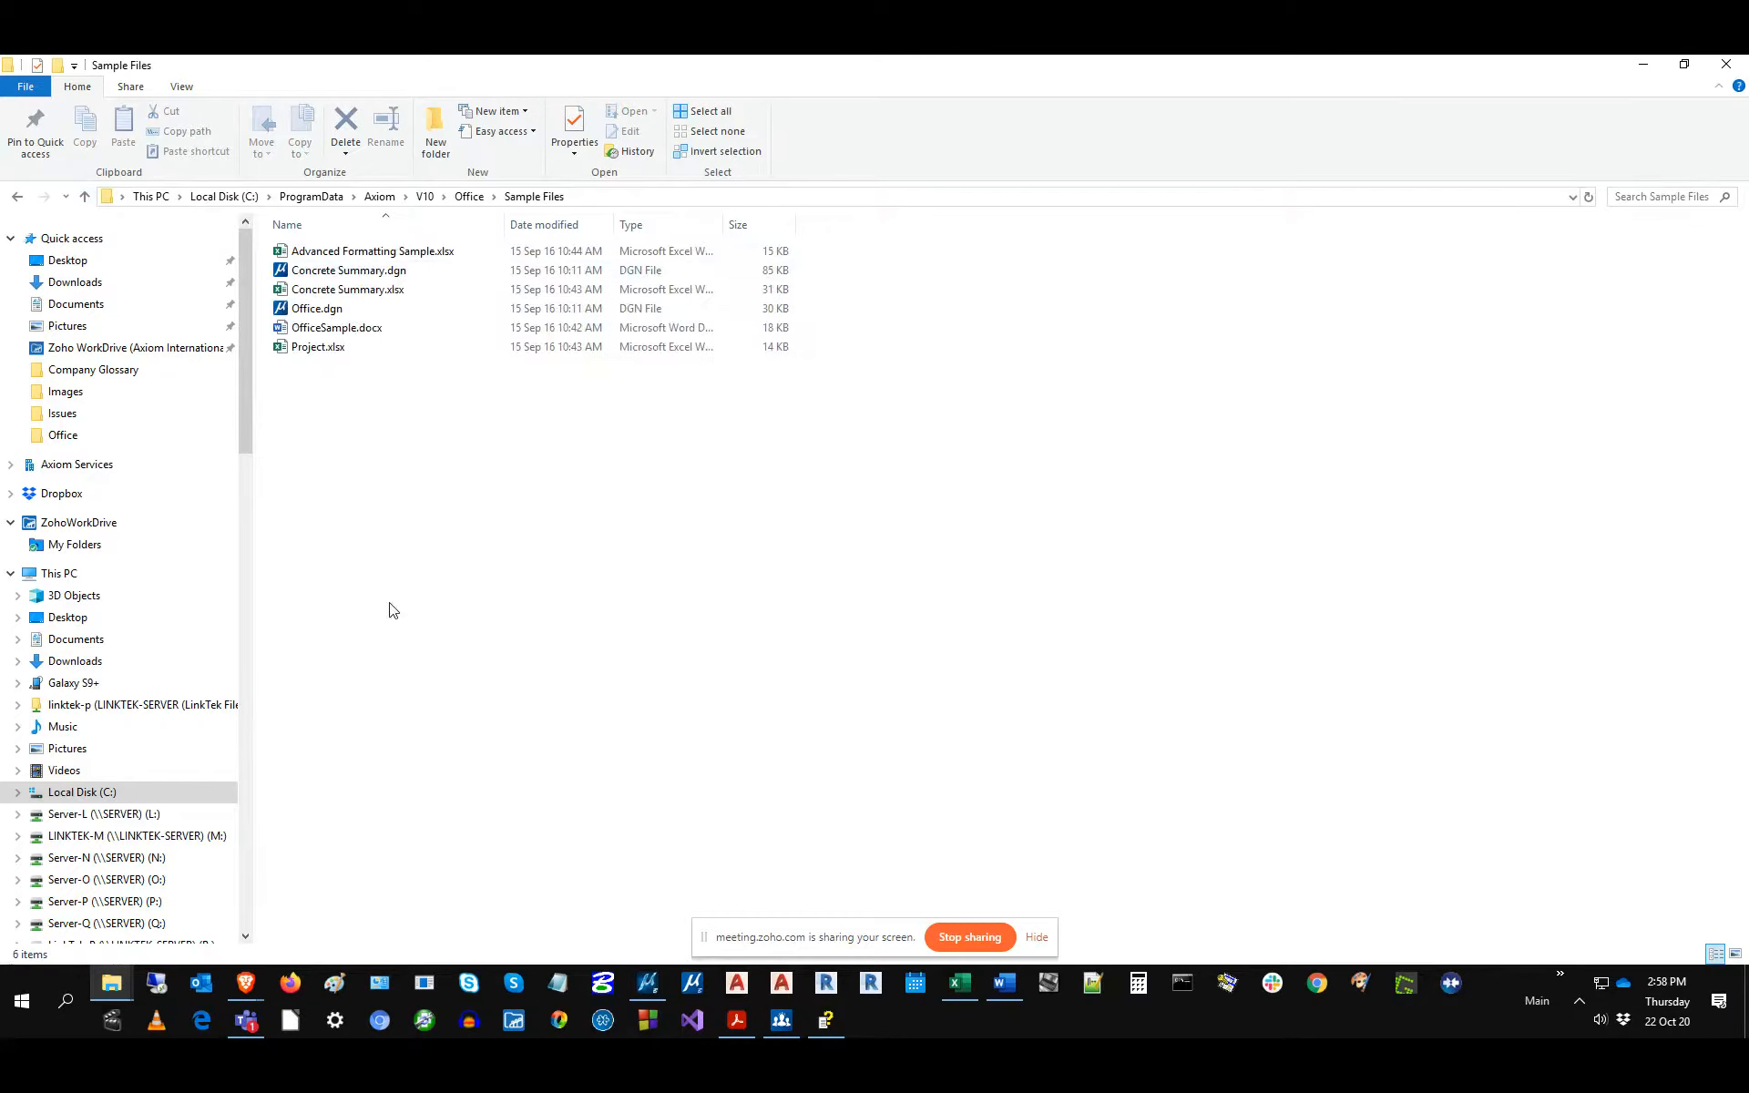
click(85, 198)
click(86, 199)
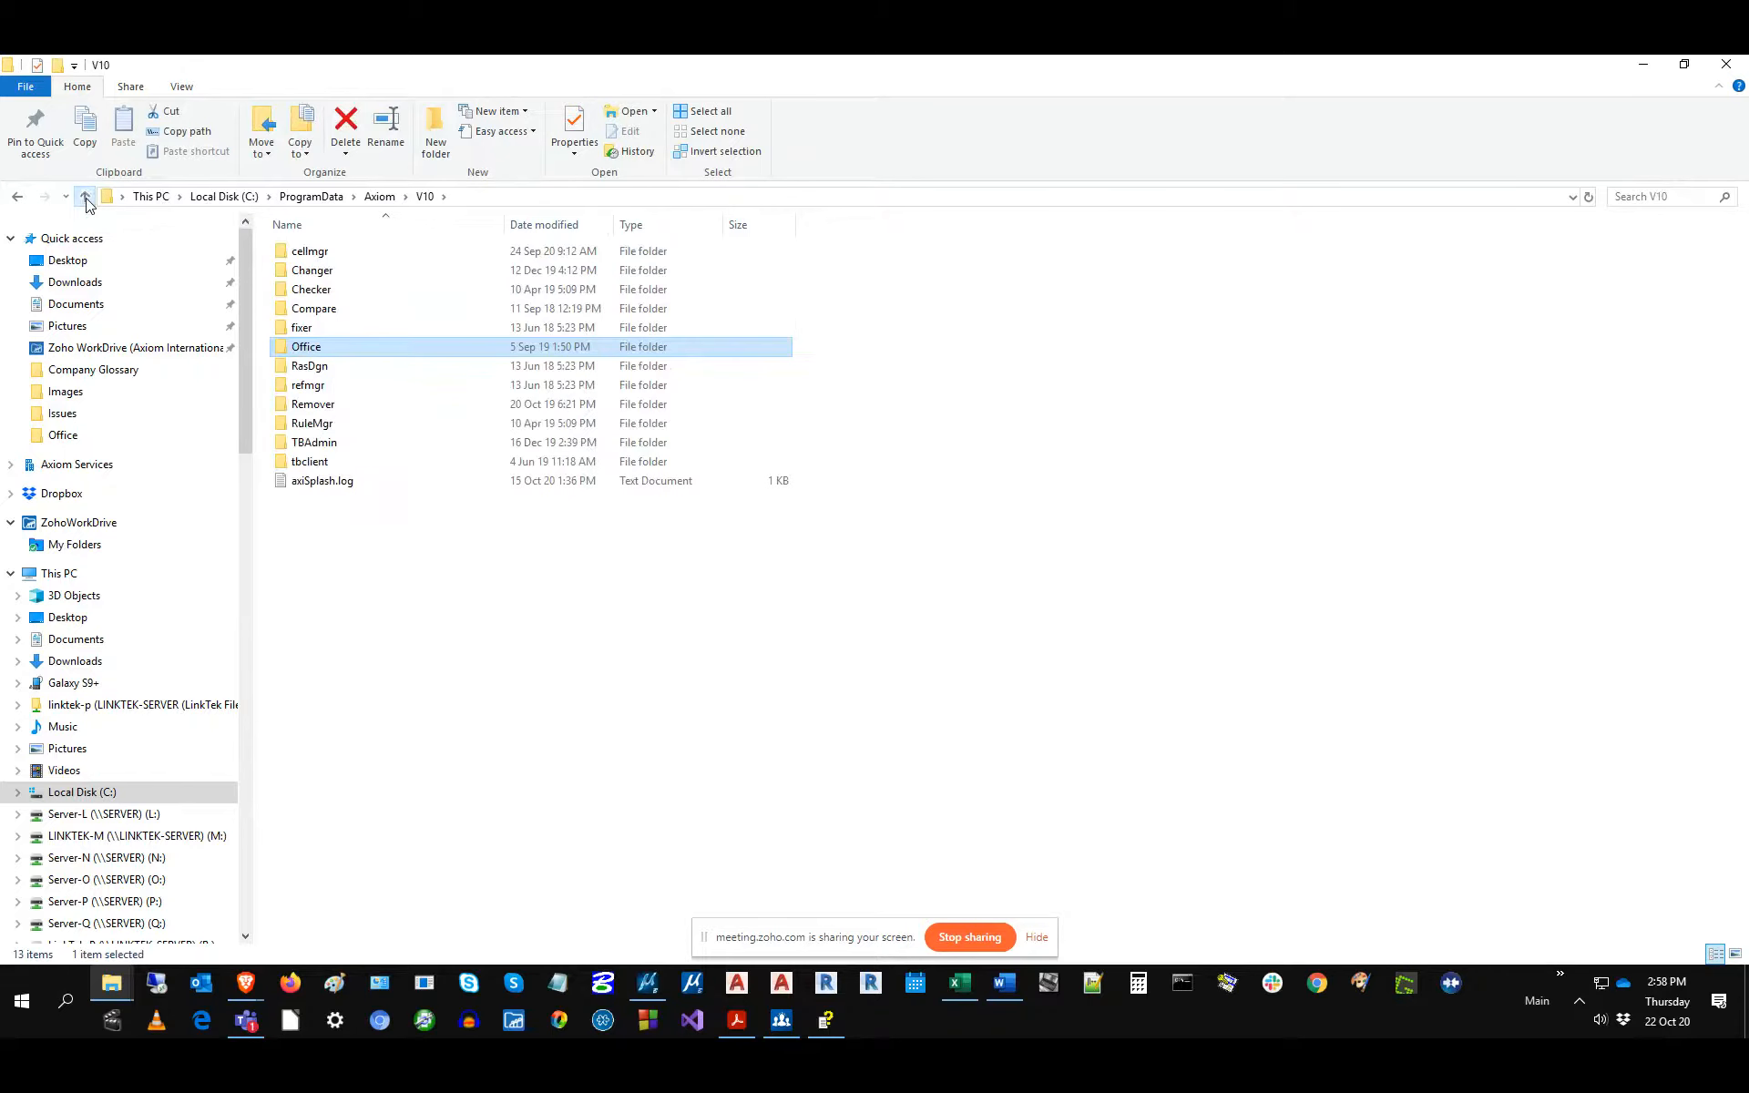
click(85, 198)
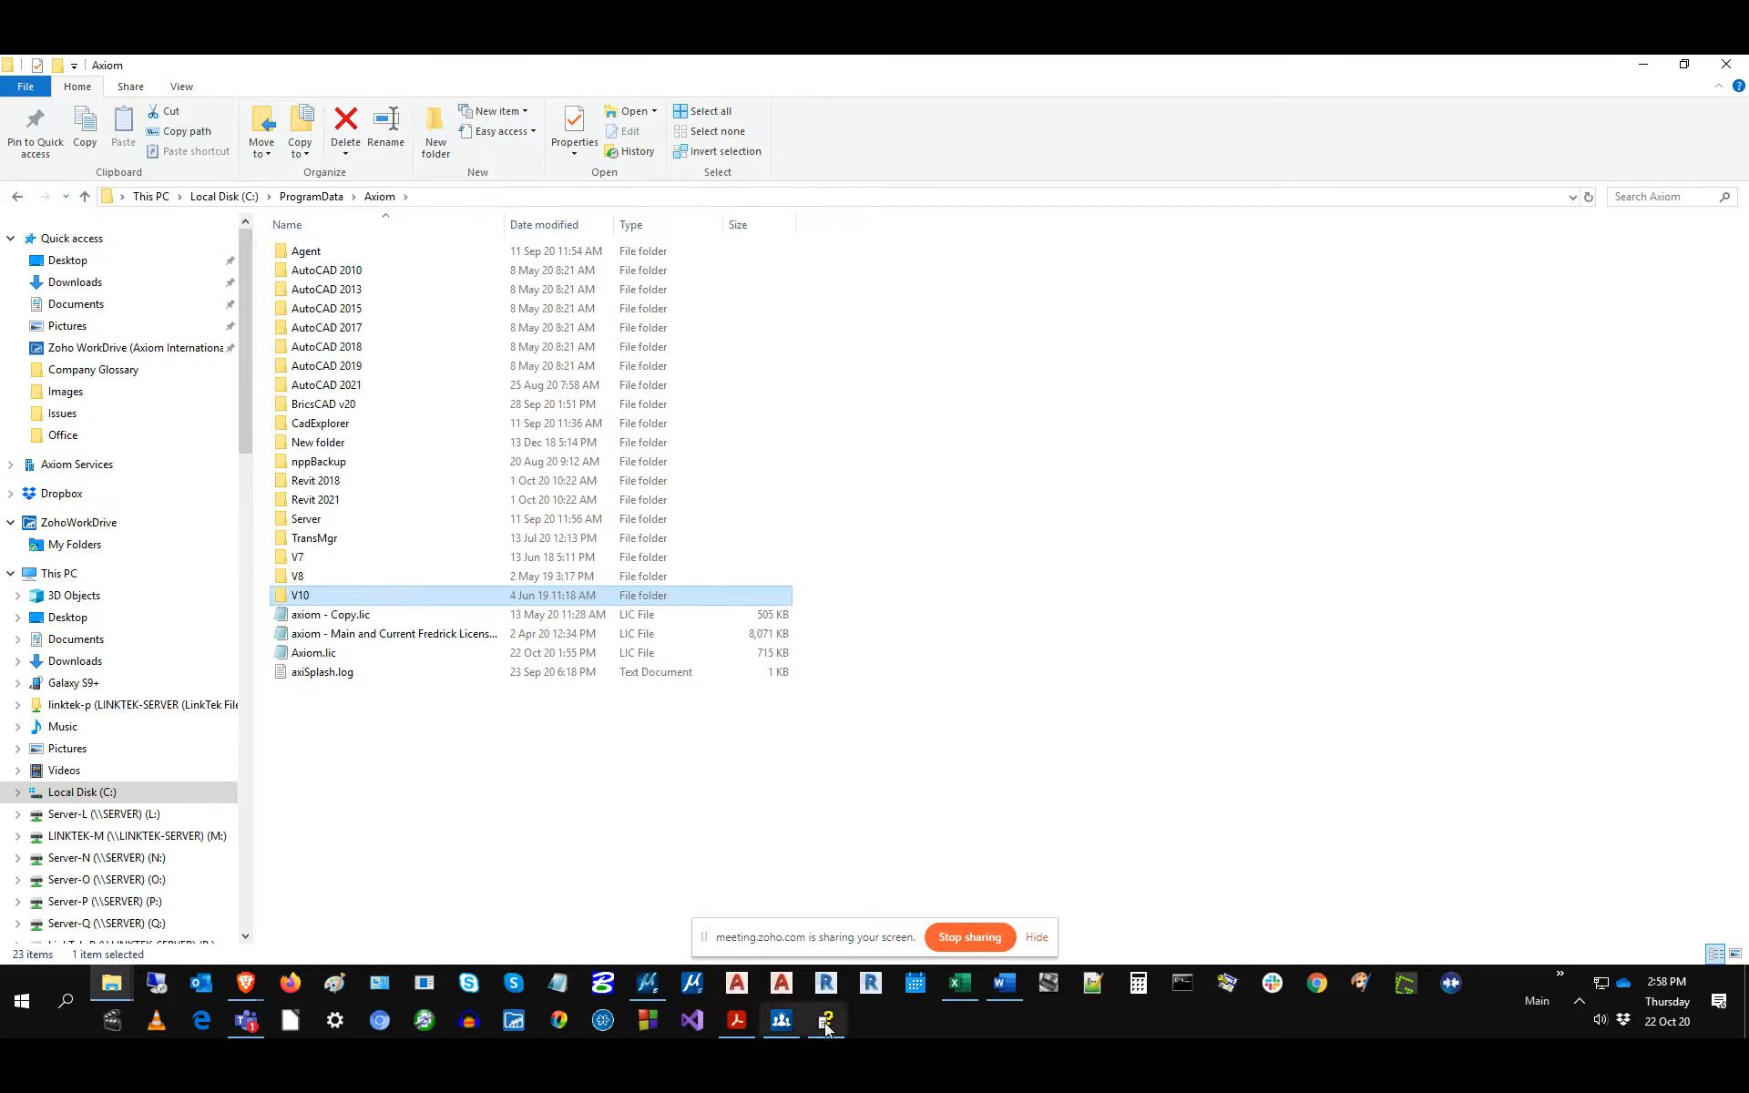
Switch back to MicroStation, open the Microsoft Office Importer User's Guide, and display Chapter 4 – Quick Start.
click(645, 983)
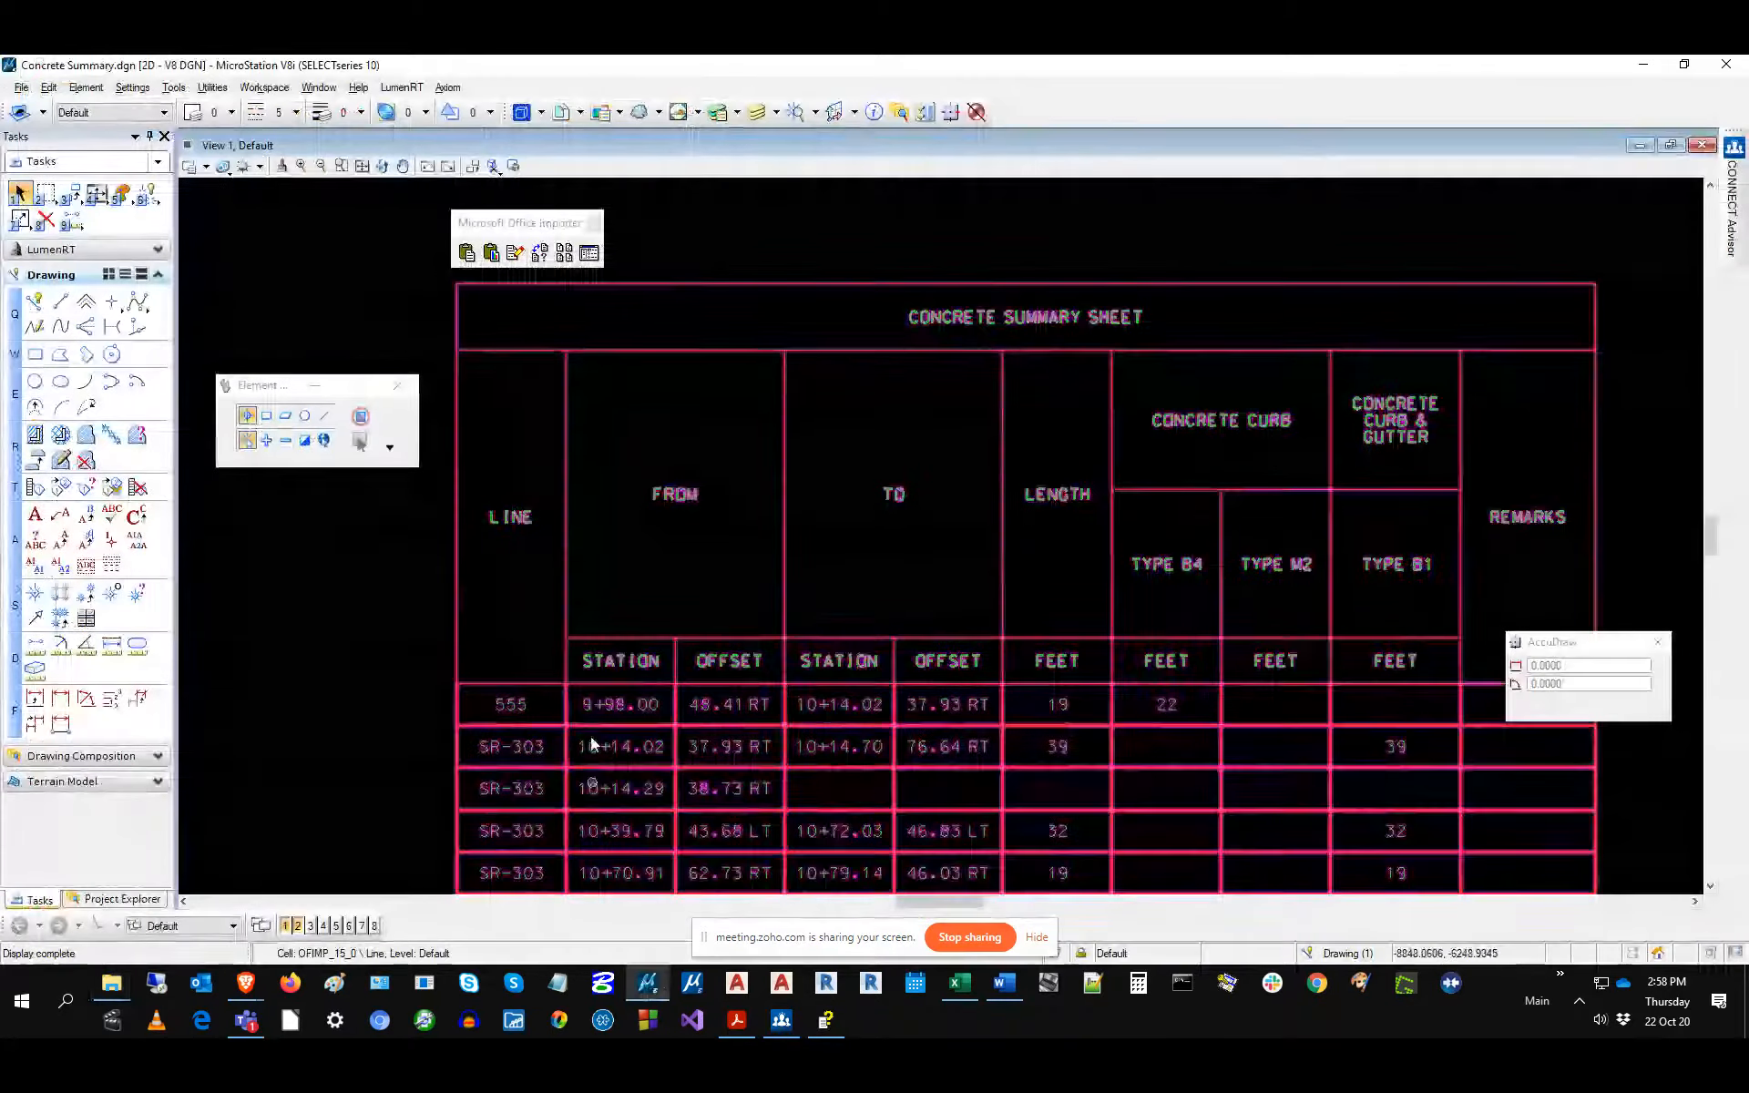
click(590, 255)
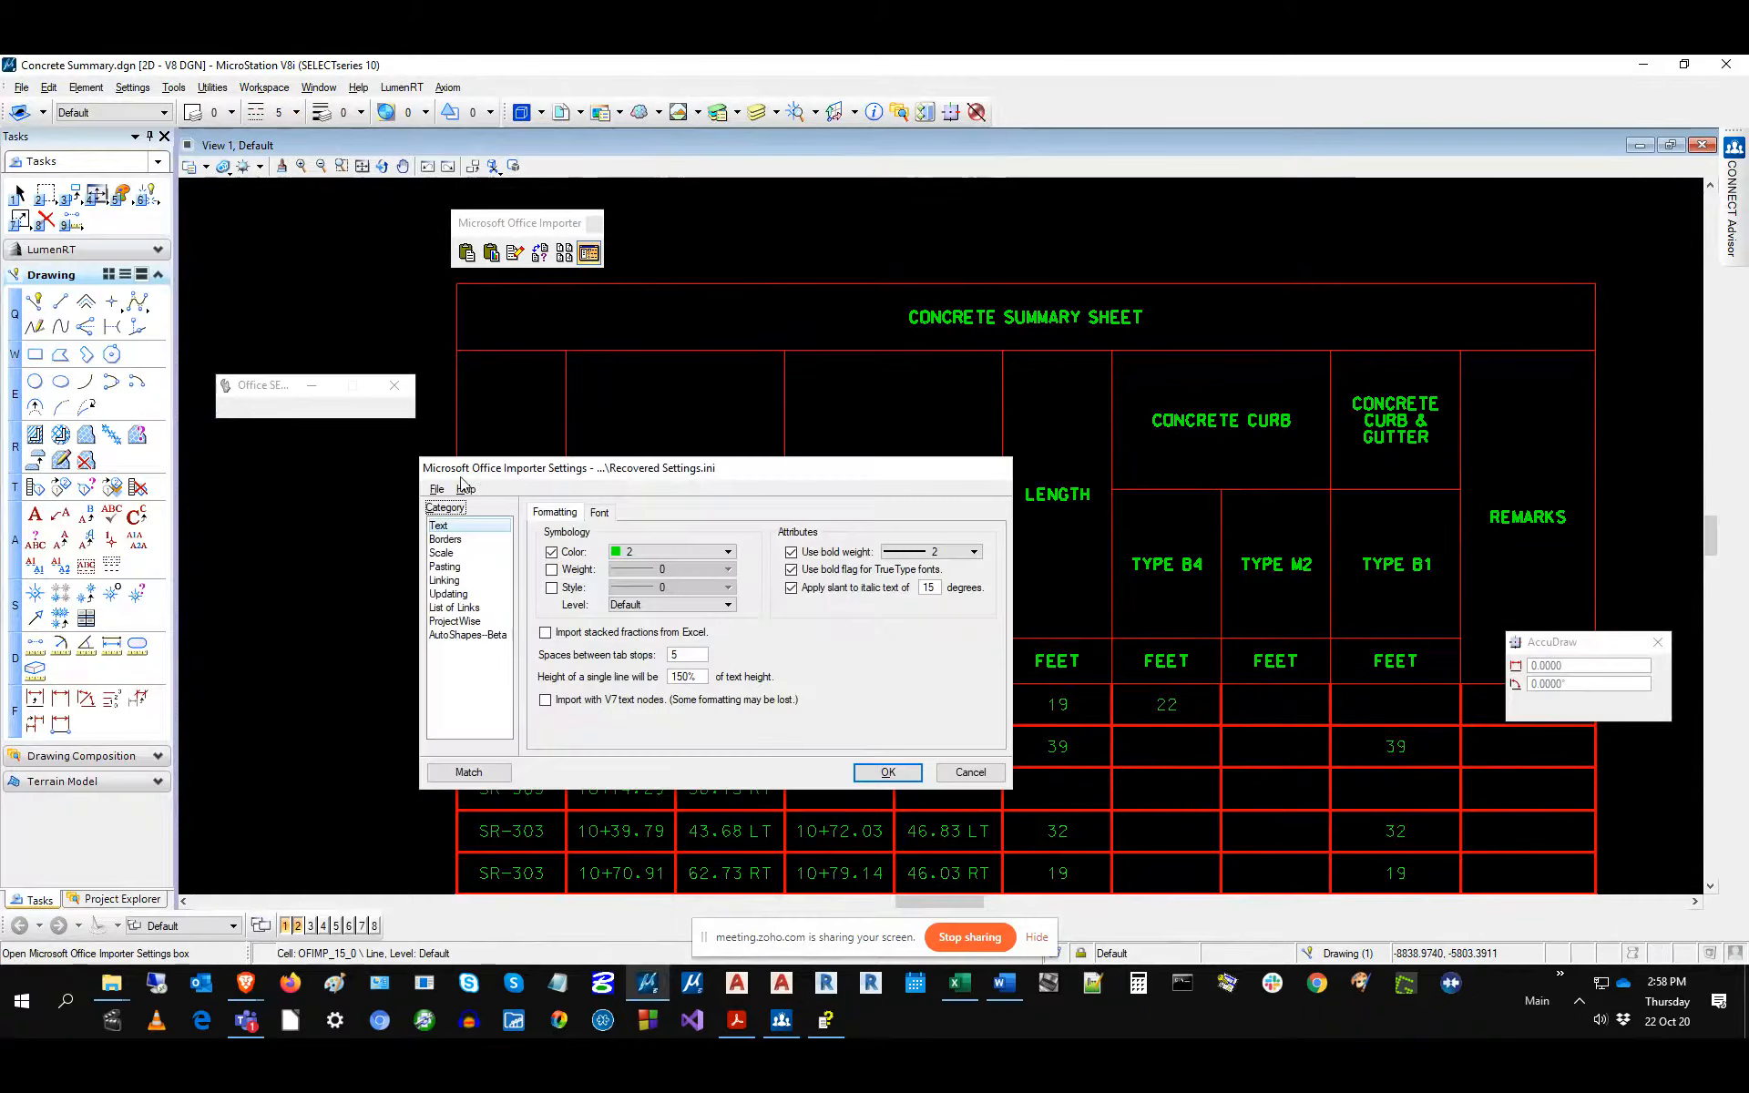
click(465, 490)
click(483, 506)
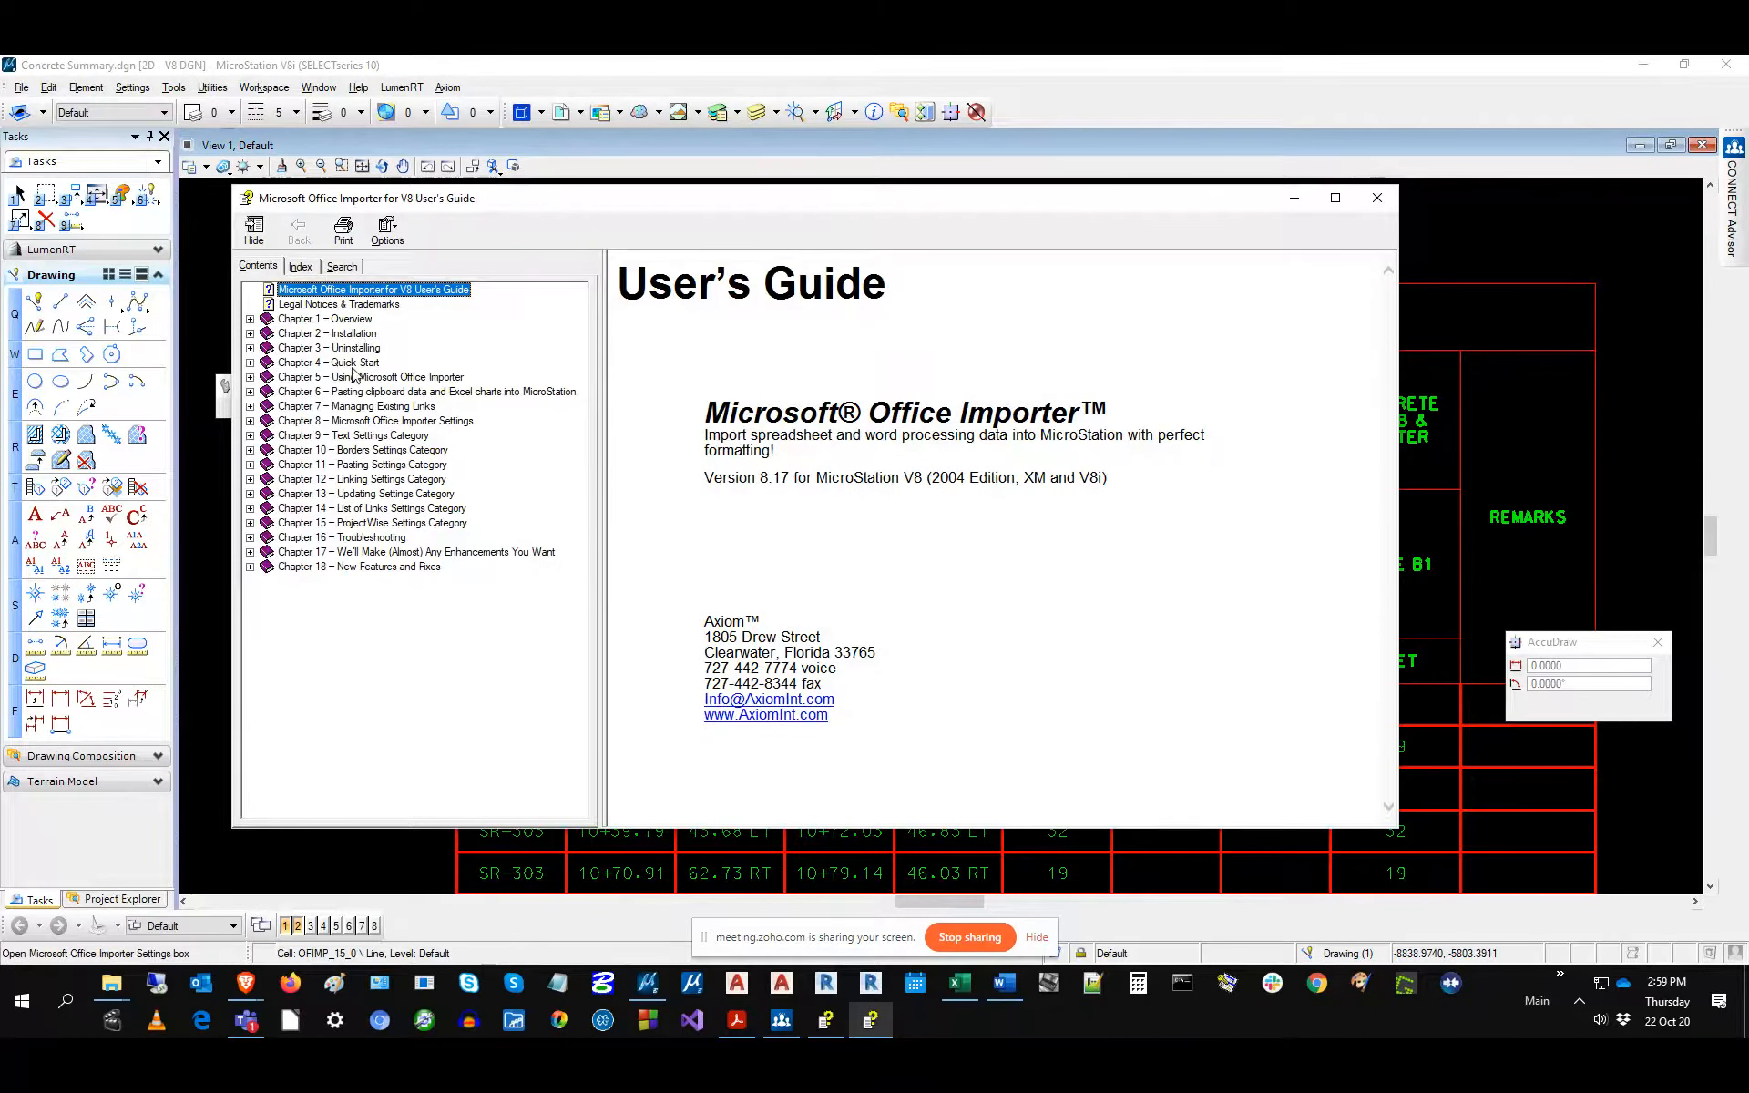
click(341, 363)
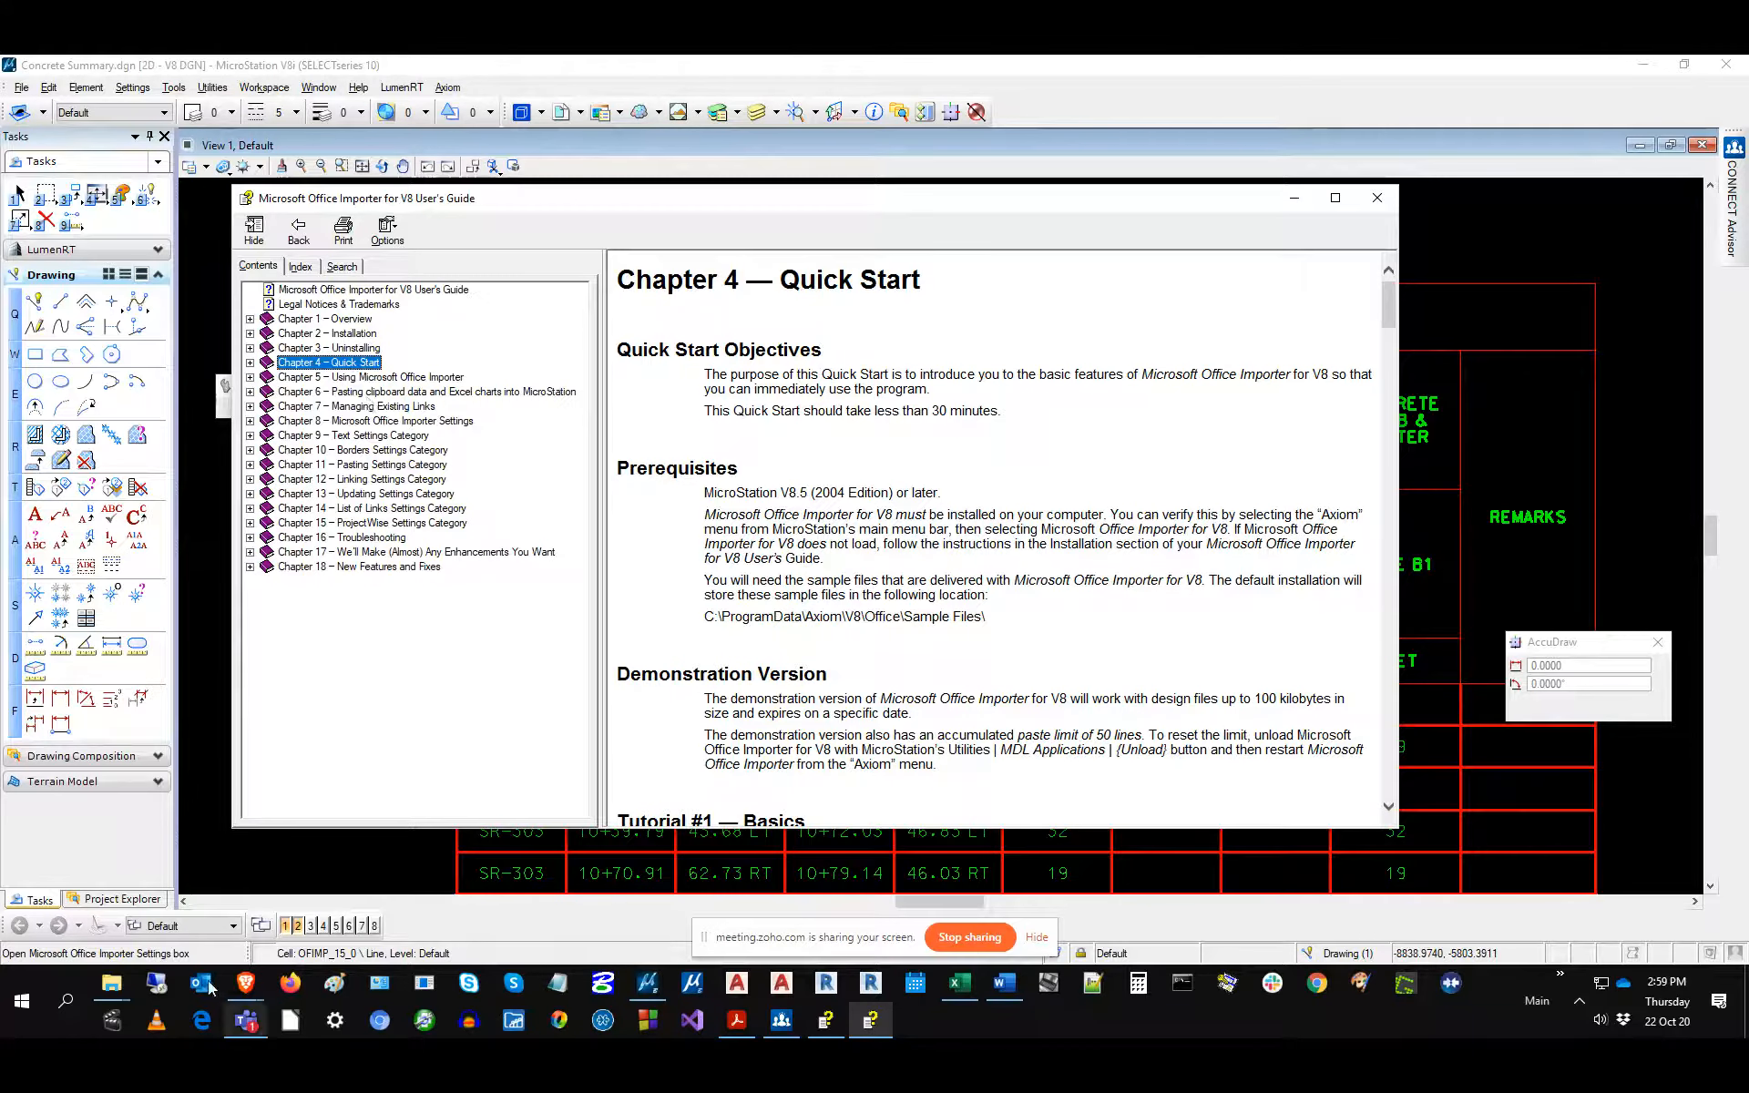
Switch to File Explorer and browse to C:\Program Files (x86)\Axiom\V8\Office.
mouse_move(117, 984)
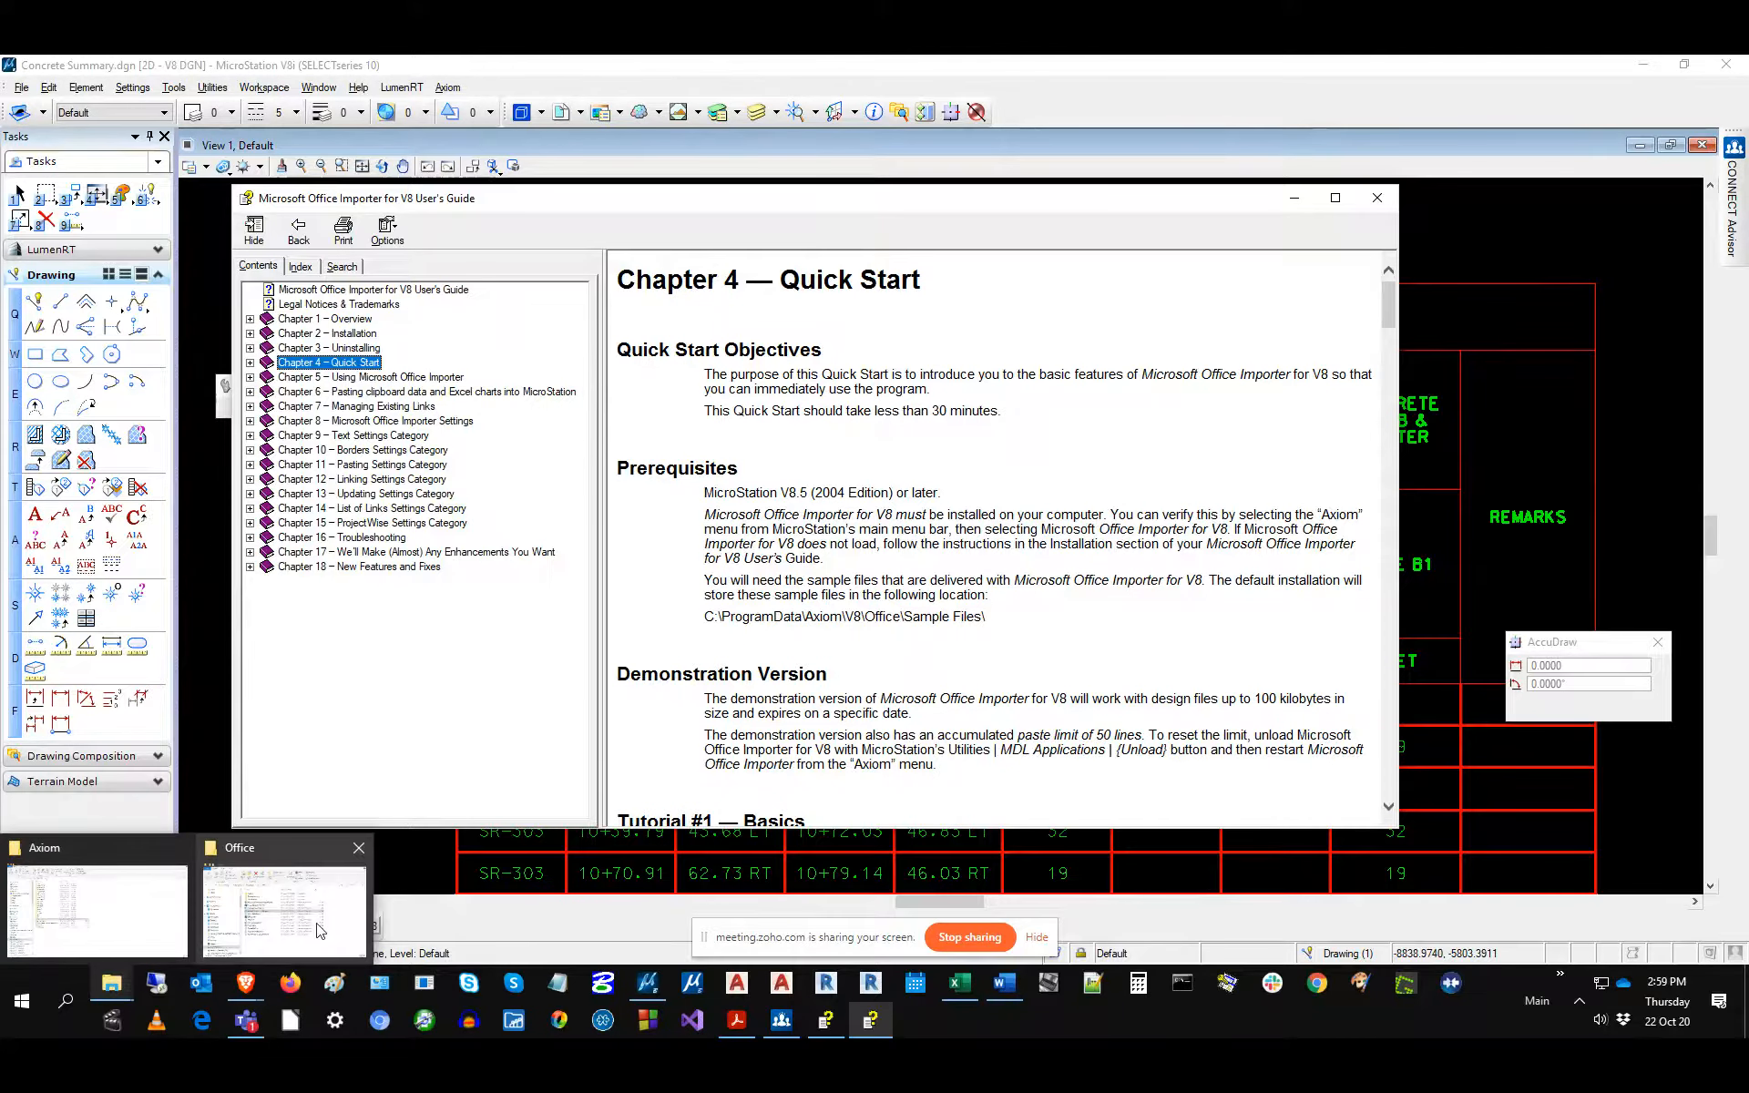
click(319, 929)
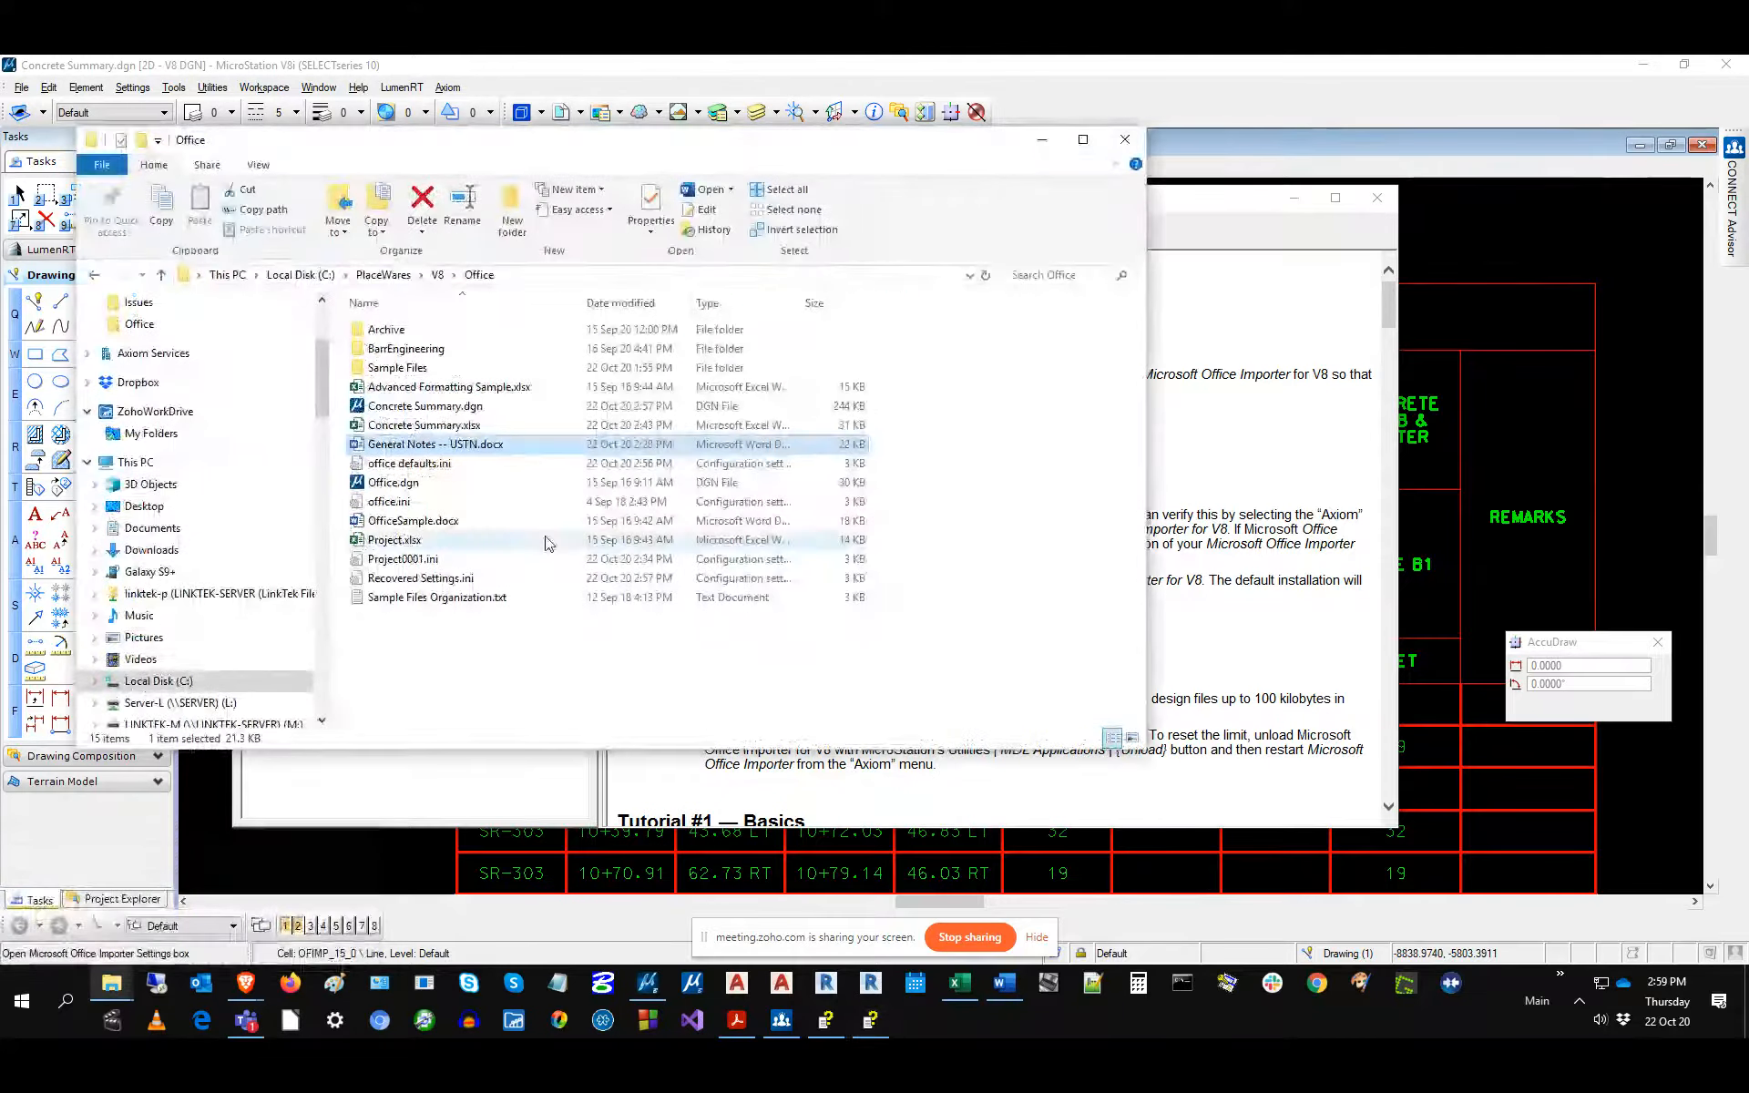
click(164, 276)
click(164, 276)
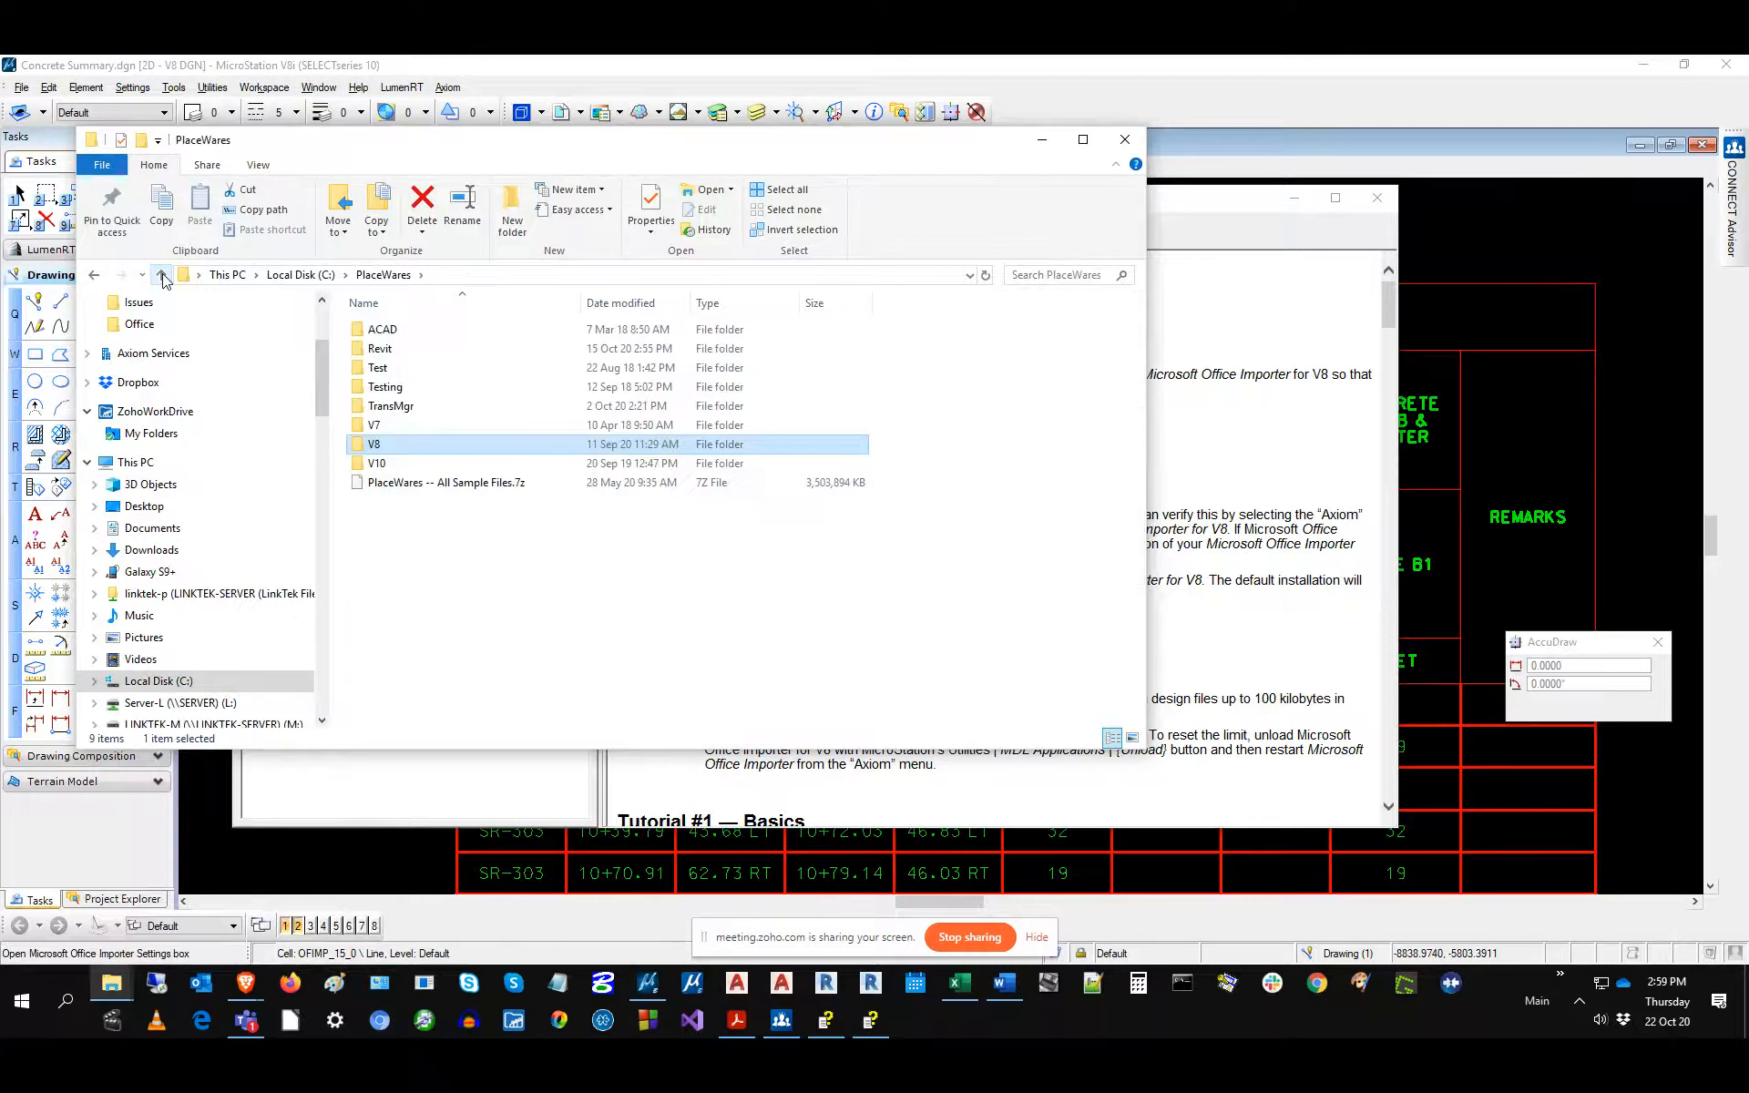
click(162, 275)
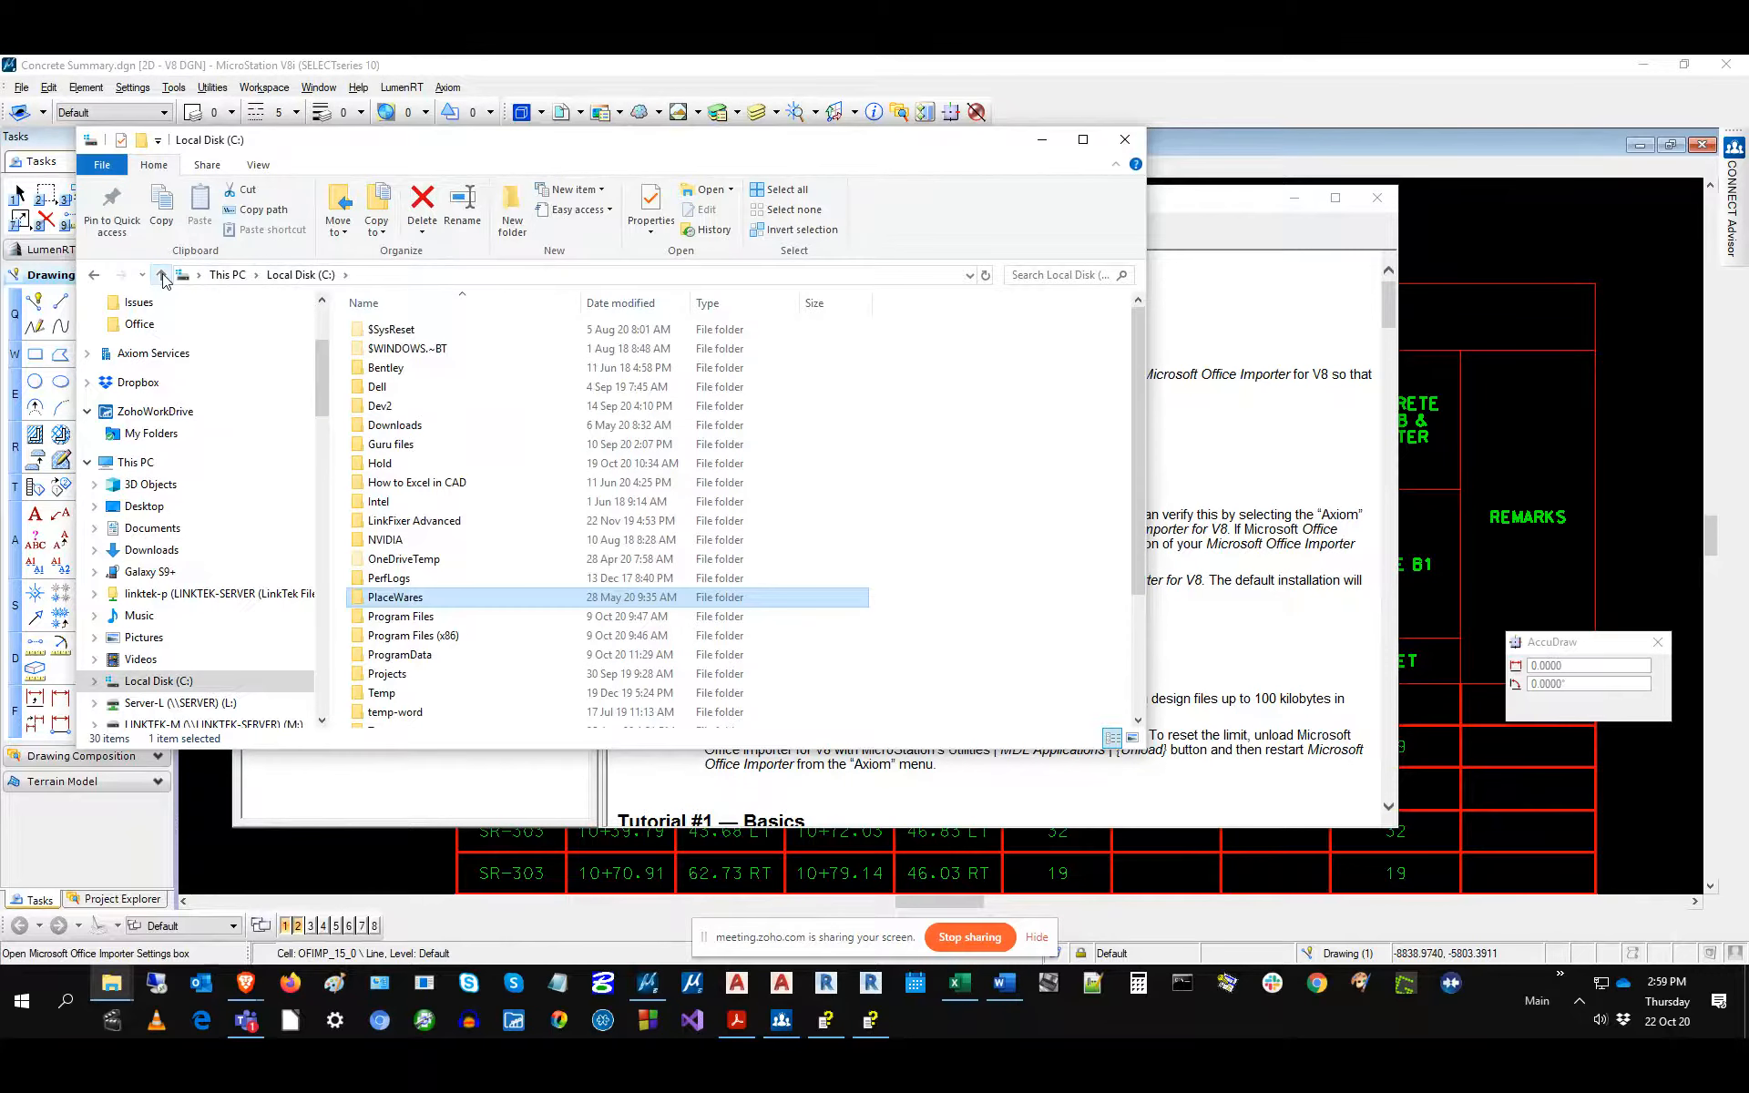
click(162, 275)
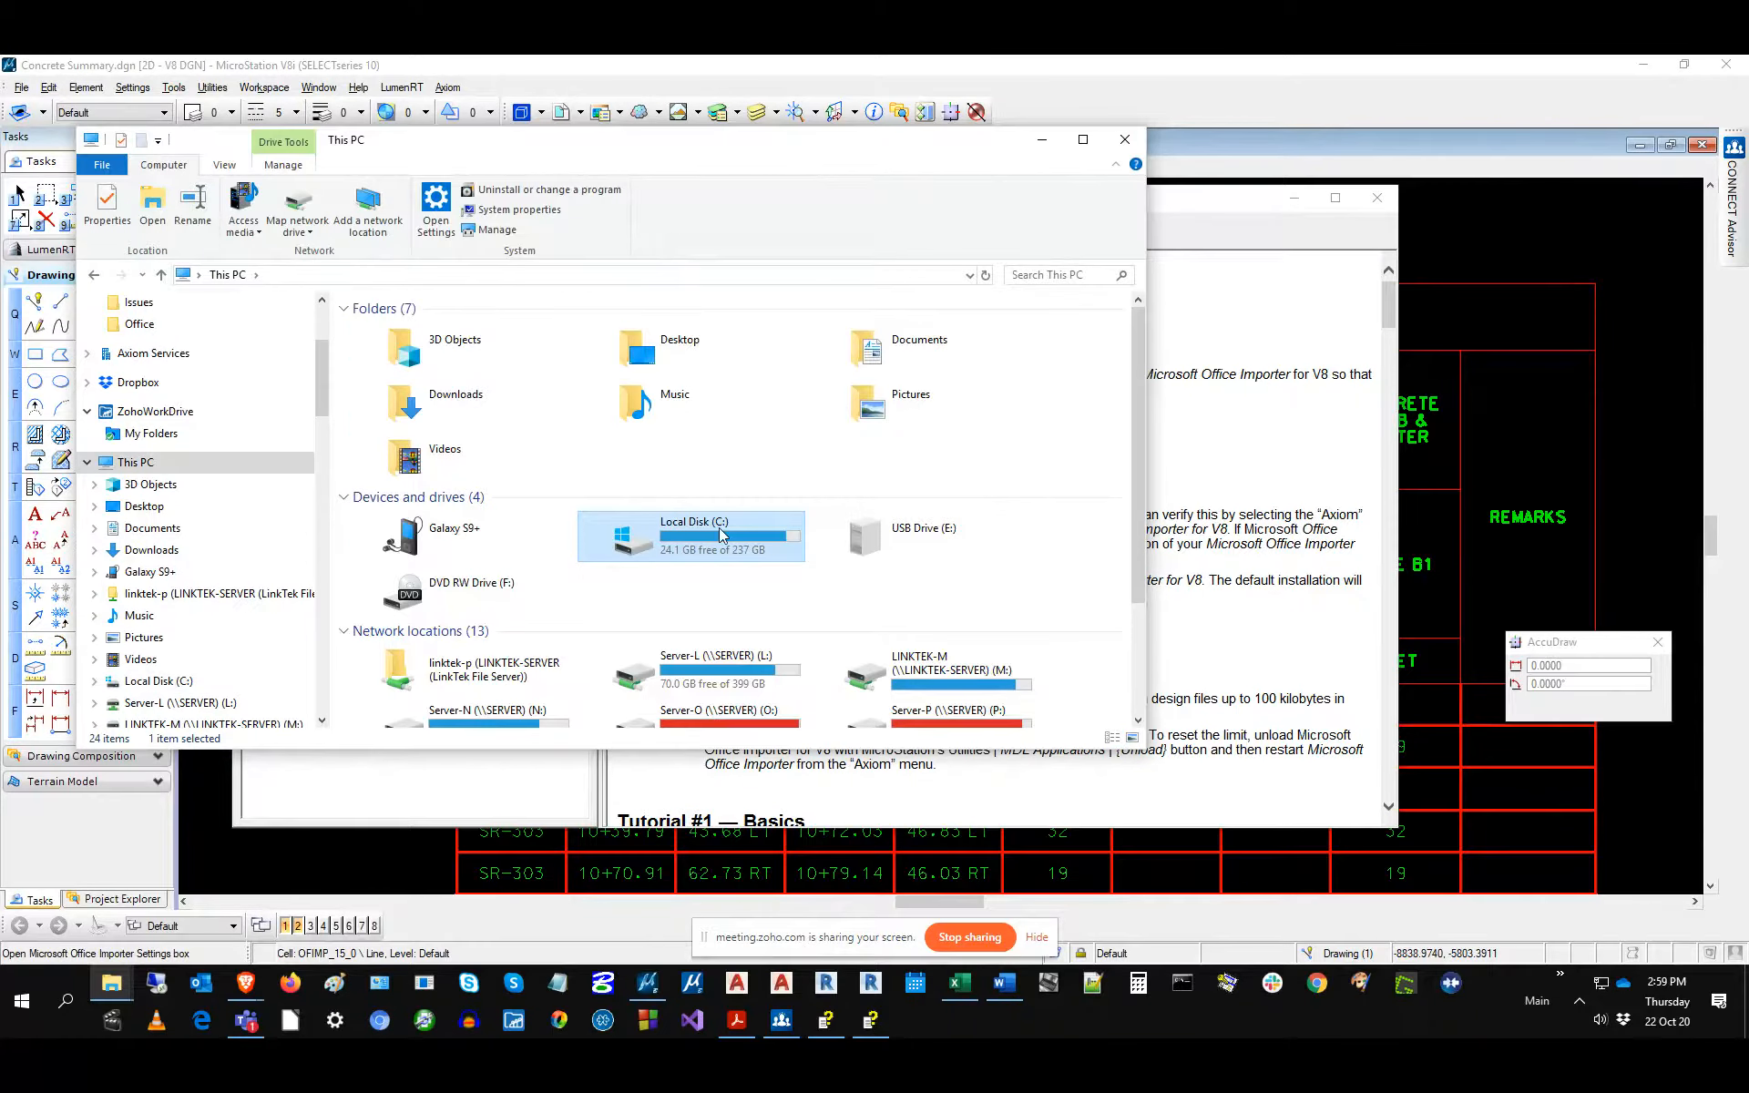
double_click(720, 535)
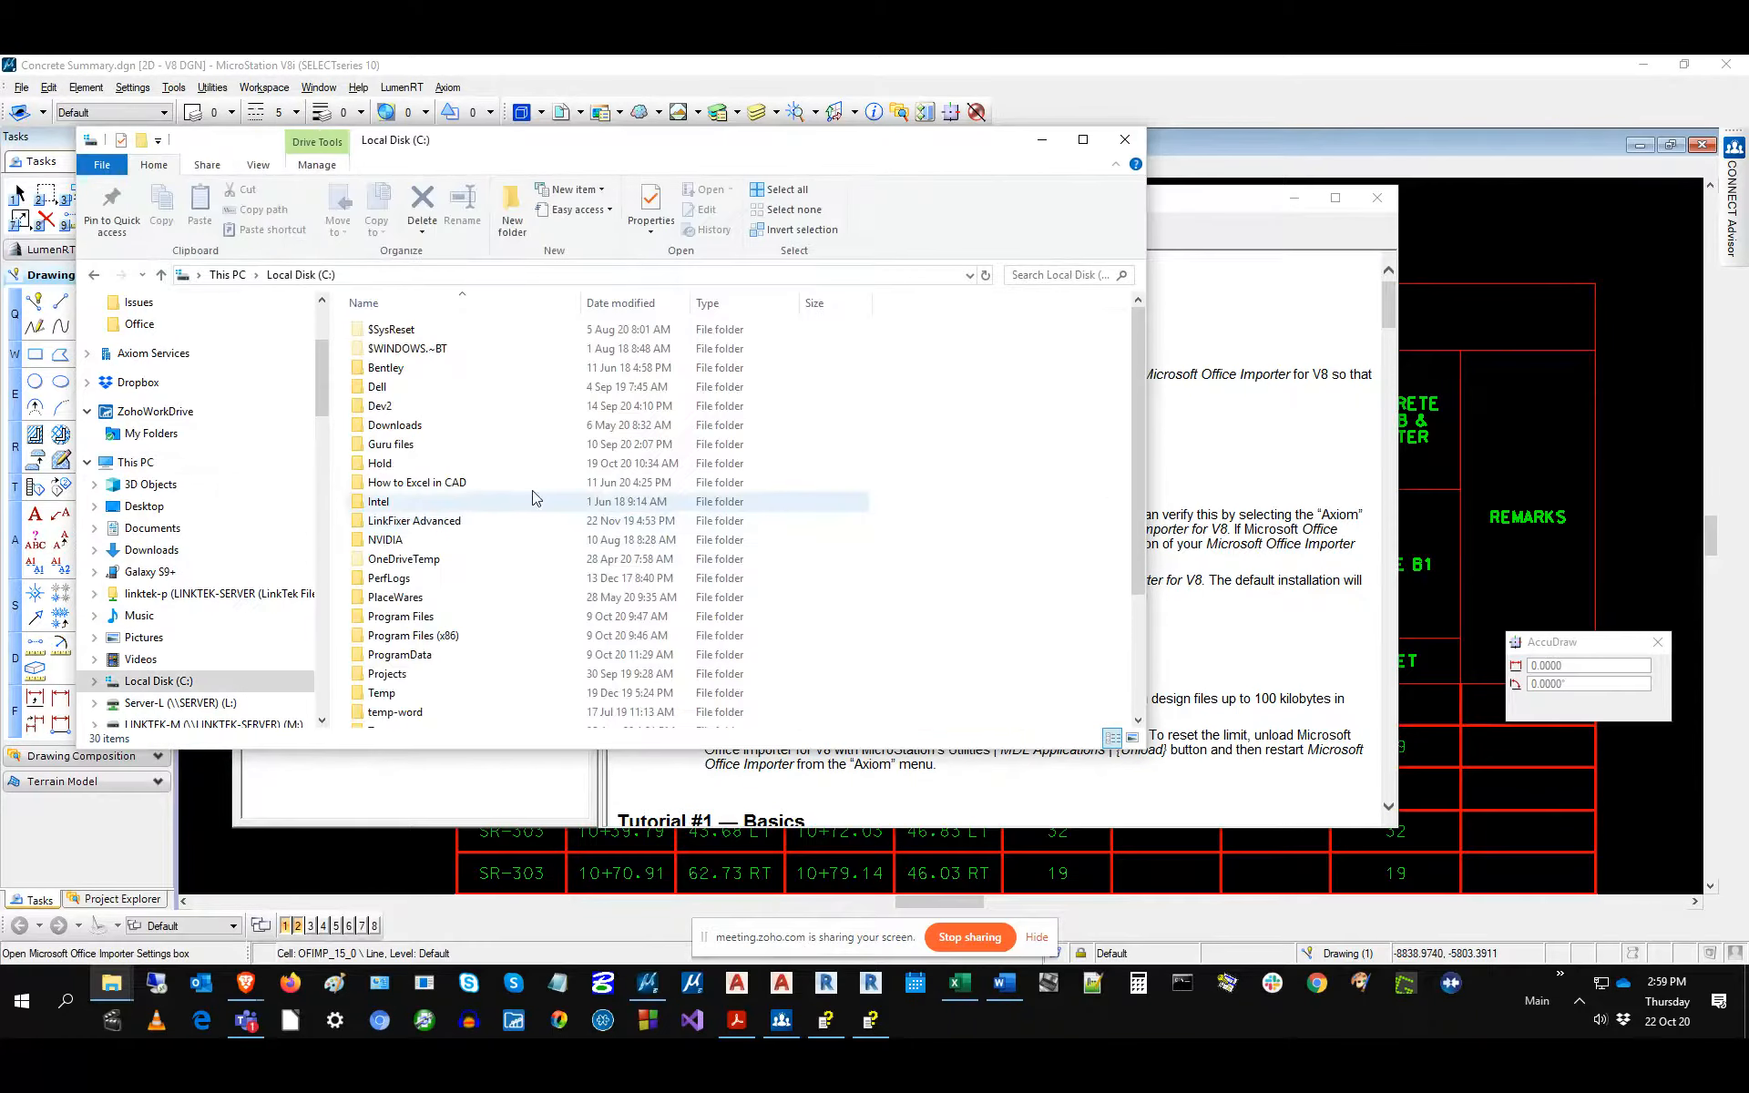
double_click(409, 637)
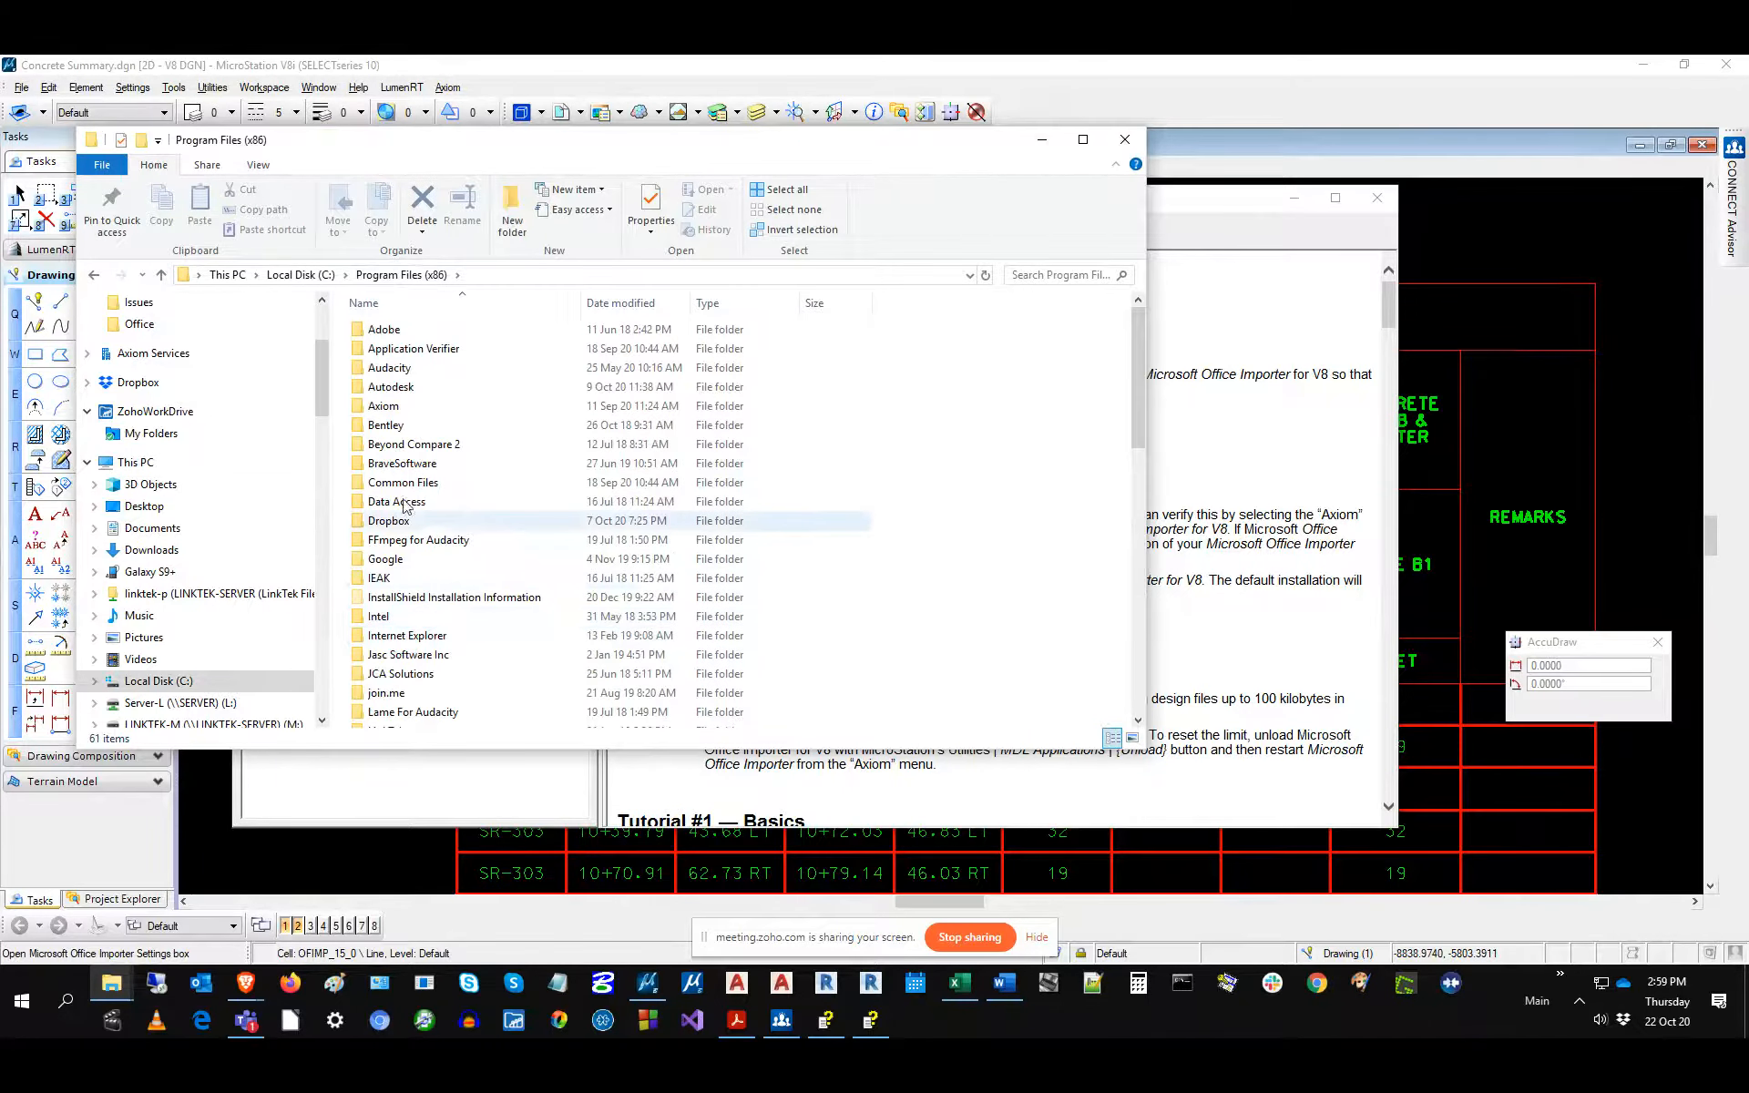
double_click(458, 406)
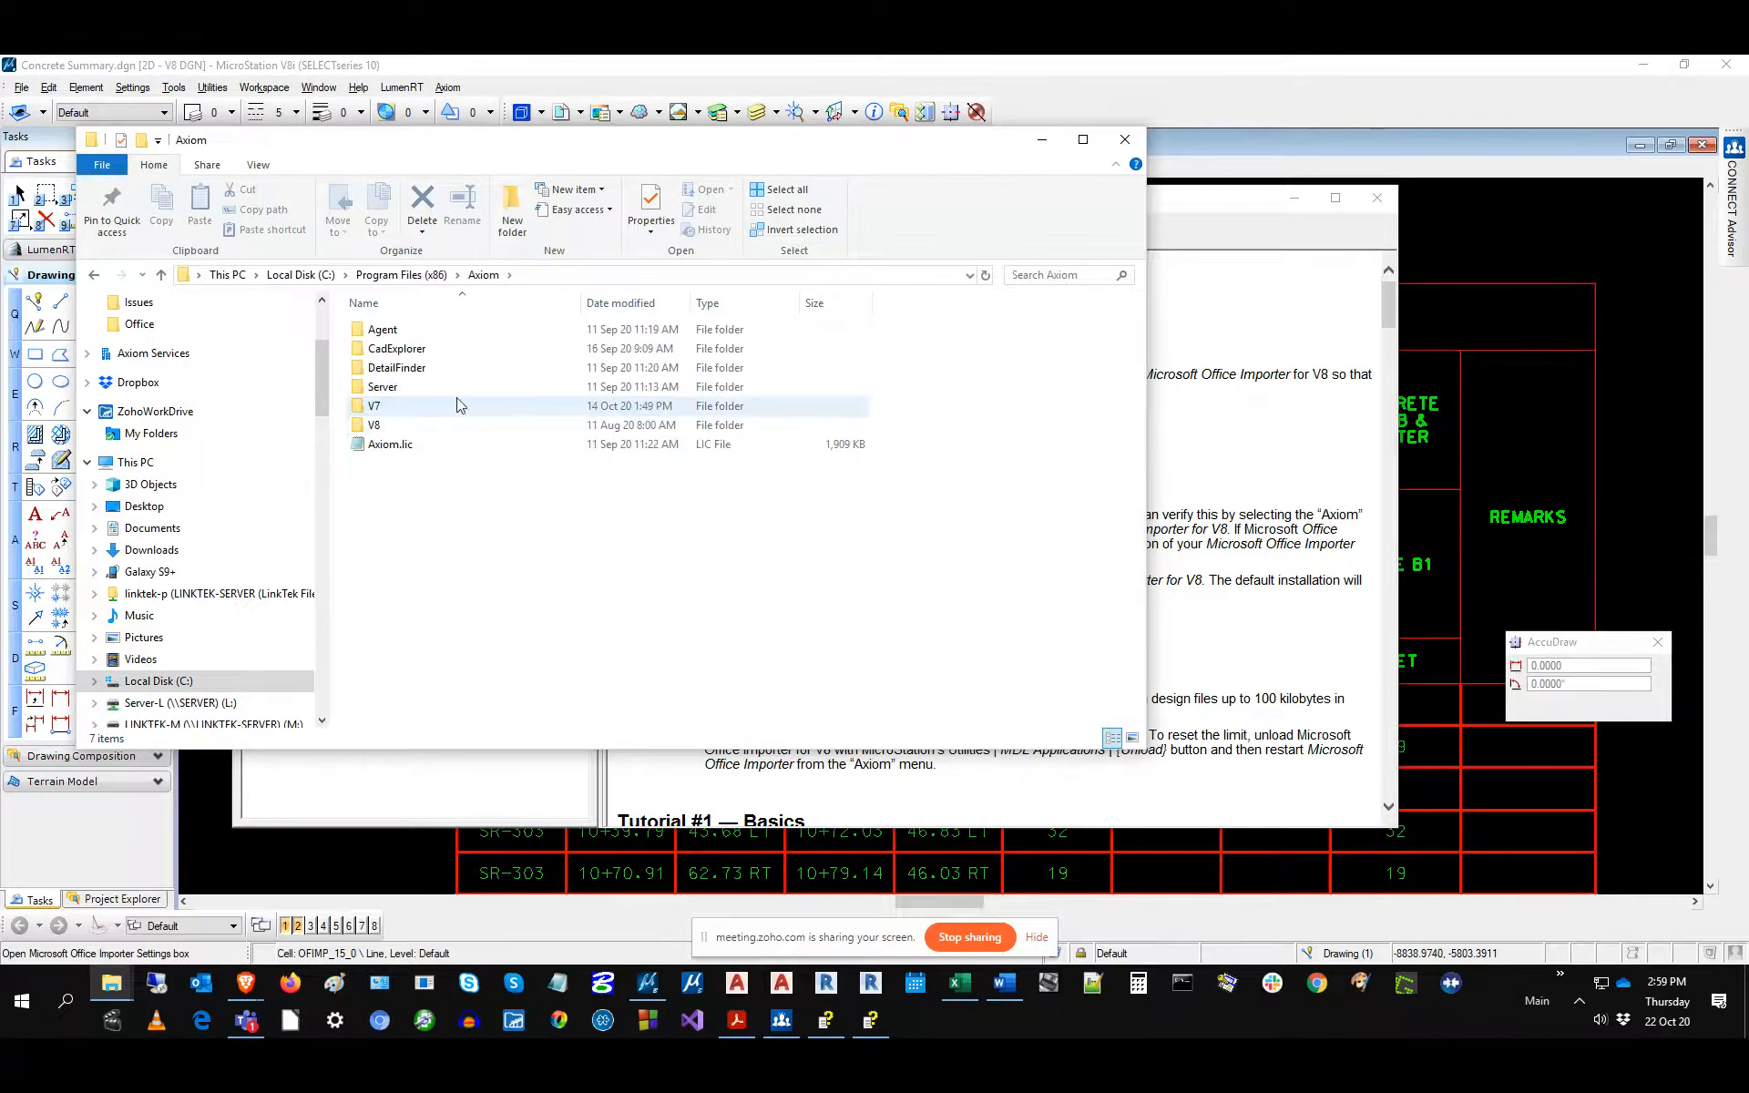
double_click(390, 425)
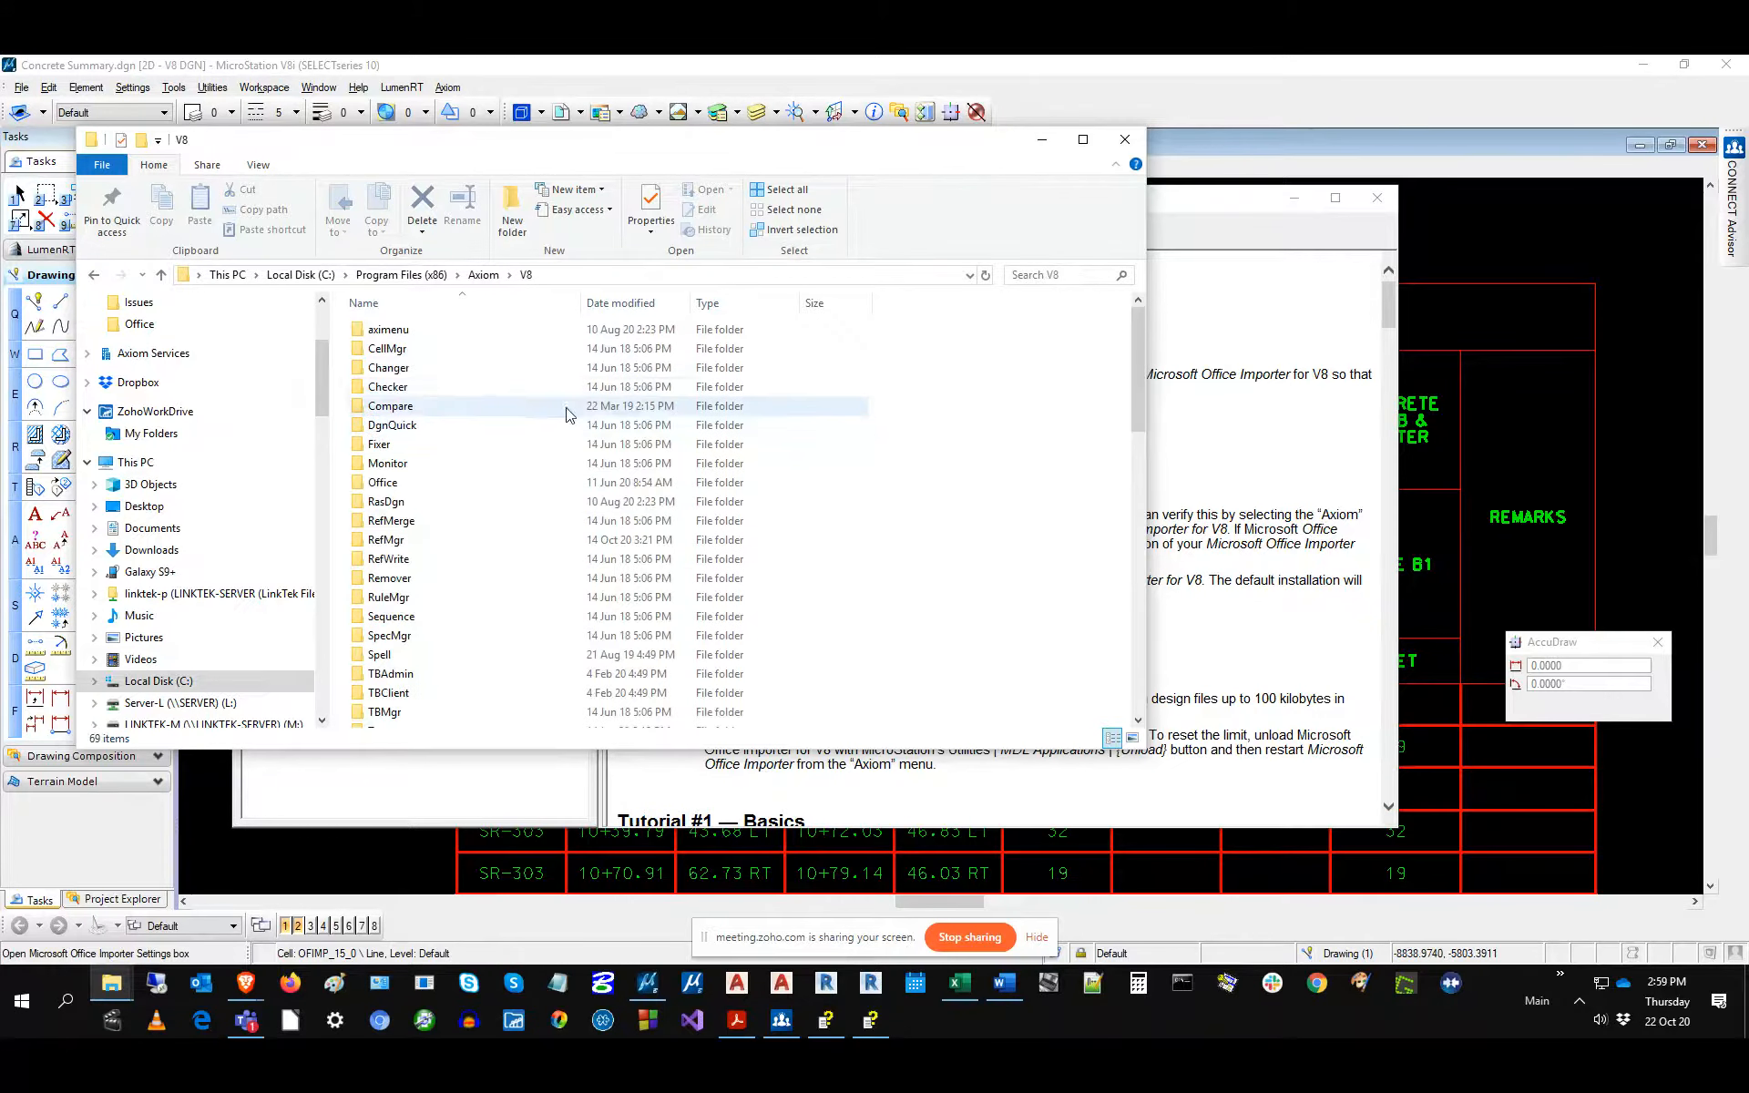
double_click(381, 483)
Locate the Office.chm, Quick Start.pdf and OfficeV8.pdf documentation files in the V8 Office folder.
click(394, 444)
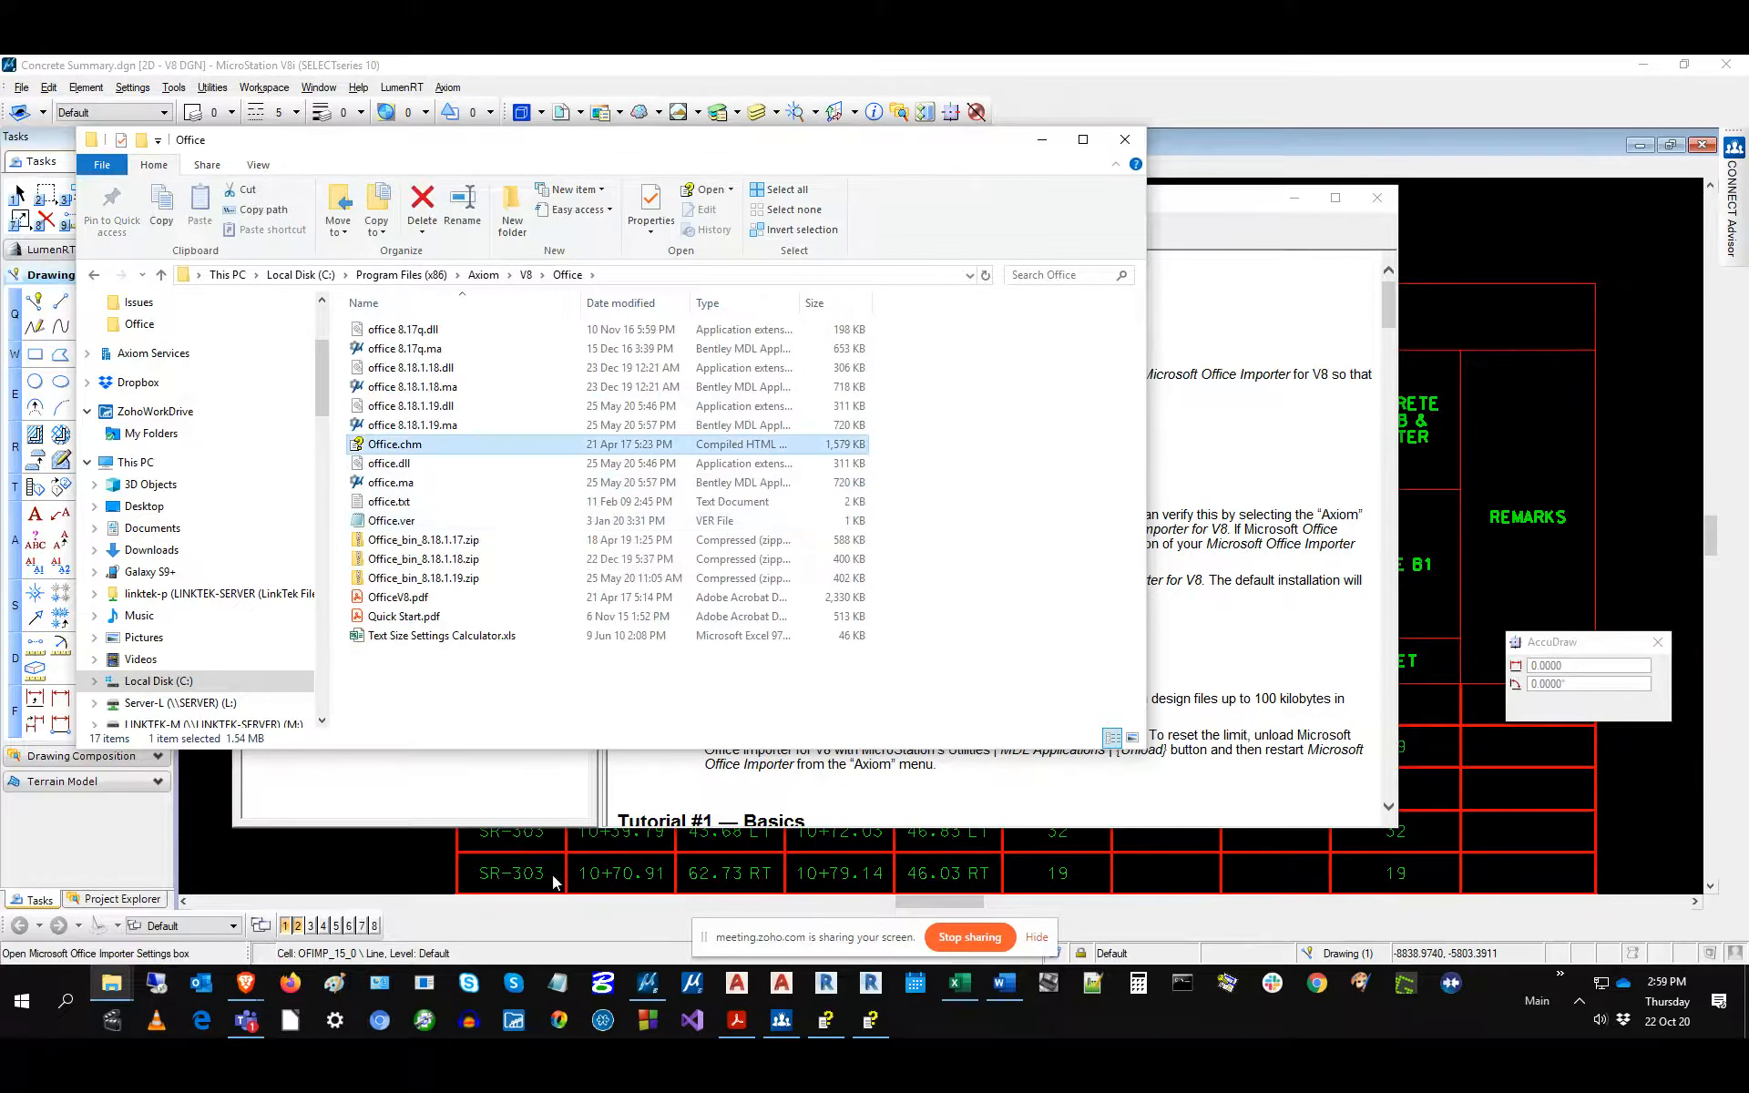
click(415, 620)
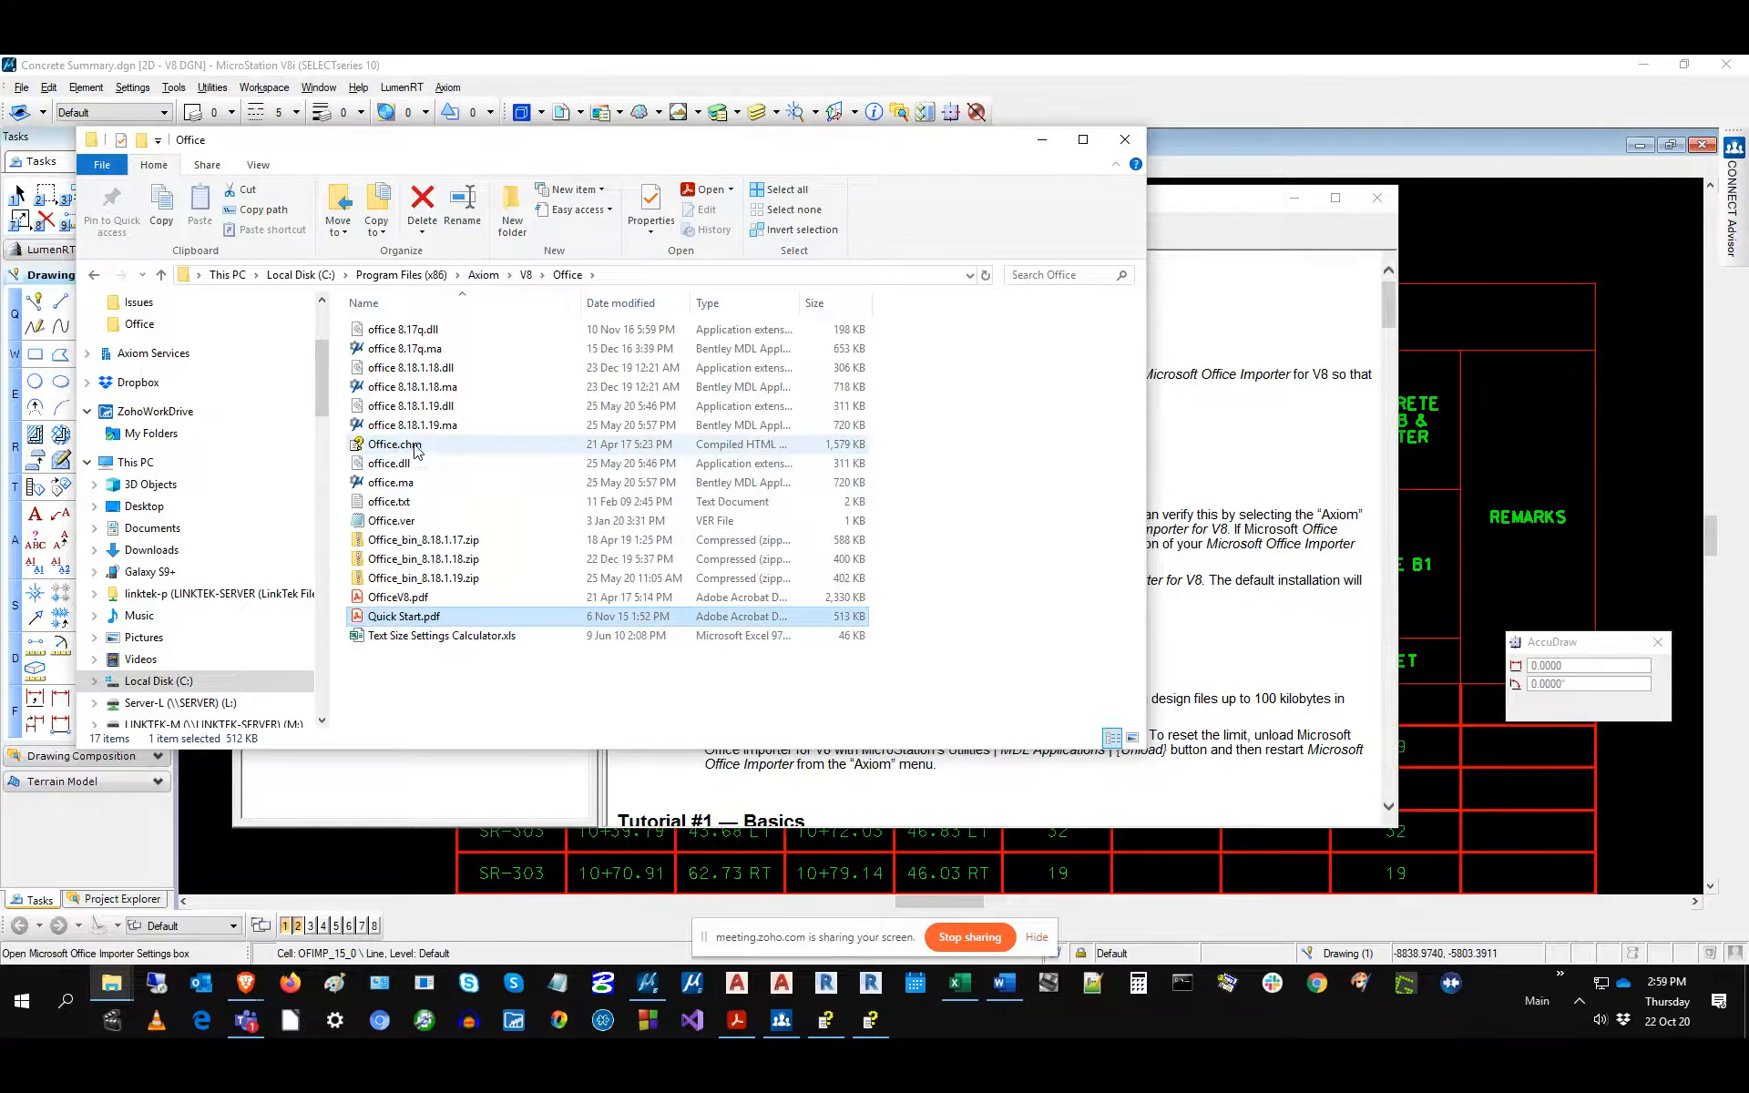
click(389, 600)
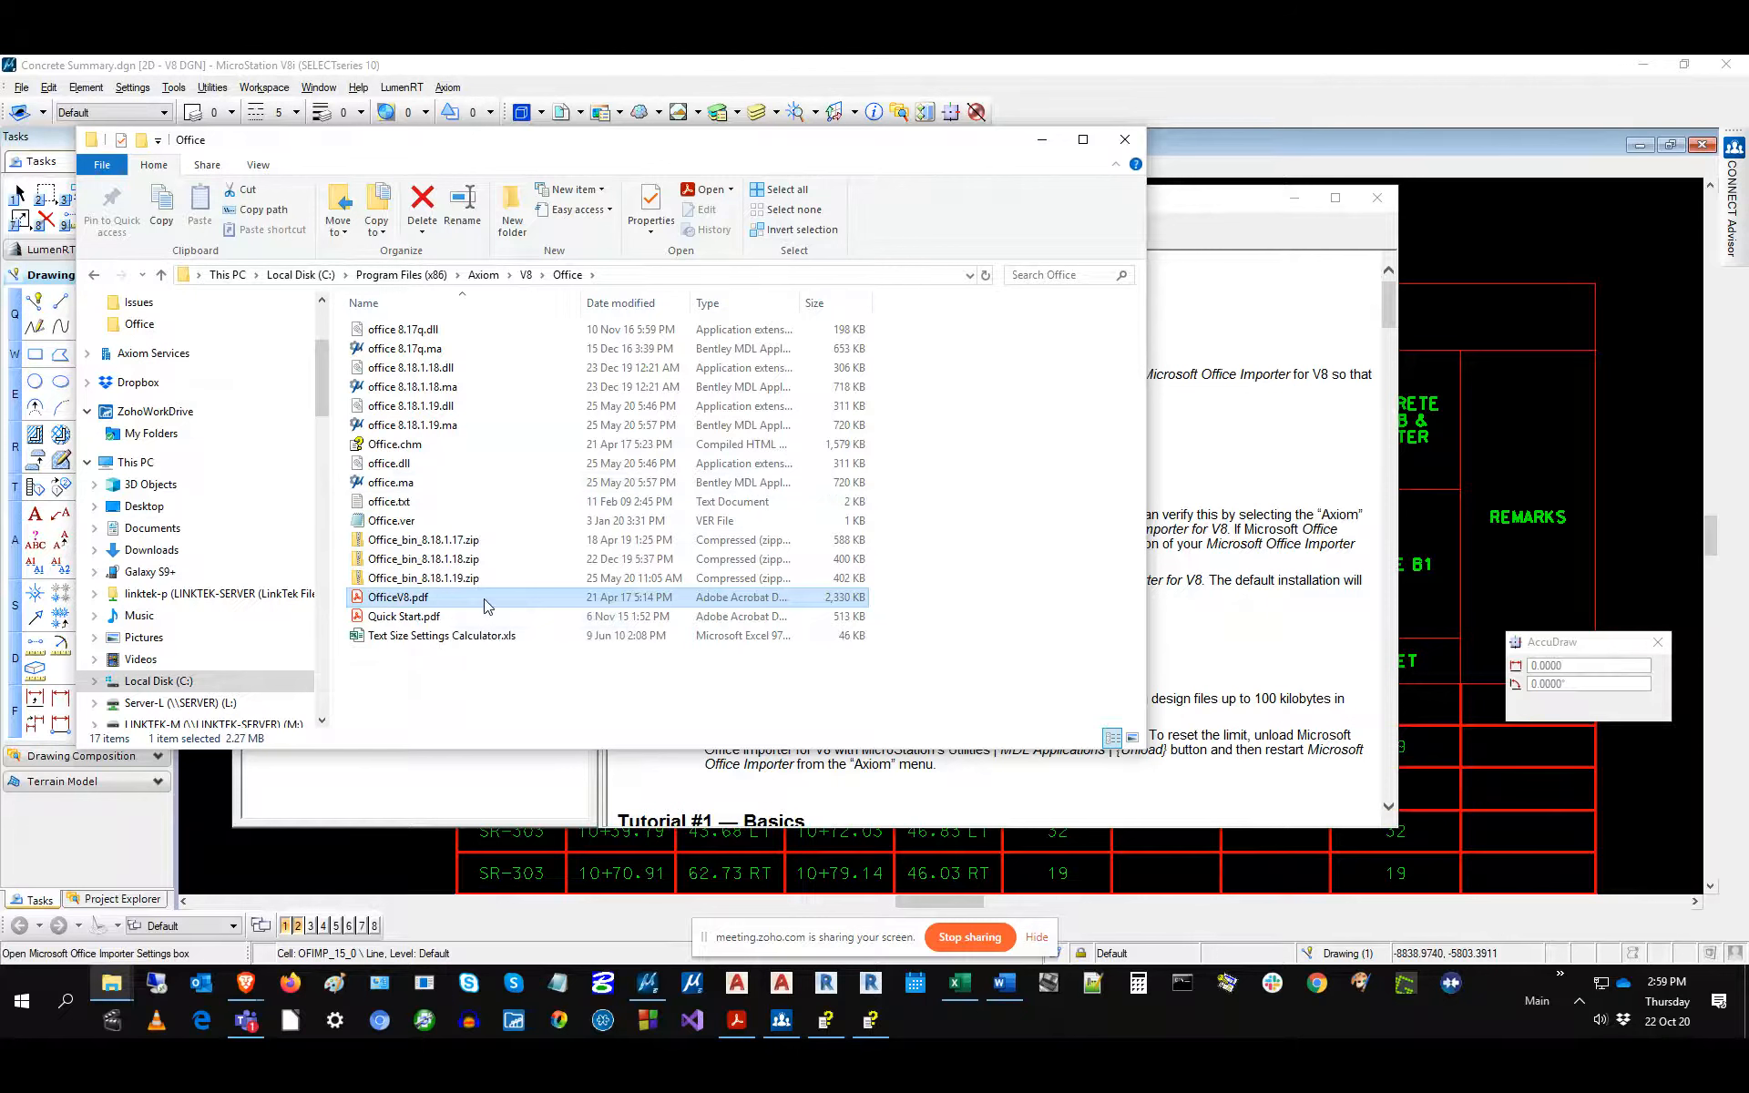
Browse to C:\Program Files\Axiom\V10\Office and locate the officev10.pdf and Office.chm guides.
click(162, 274)
click(162, 274)
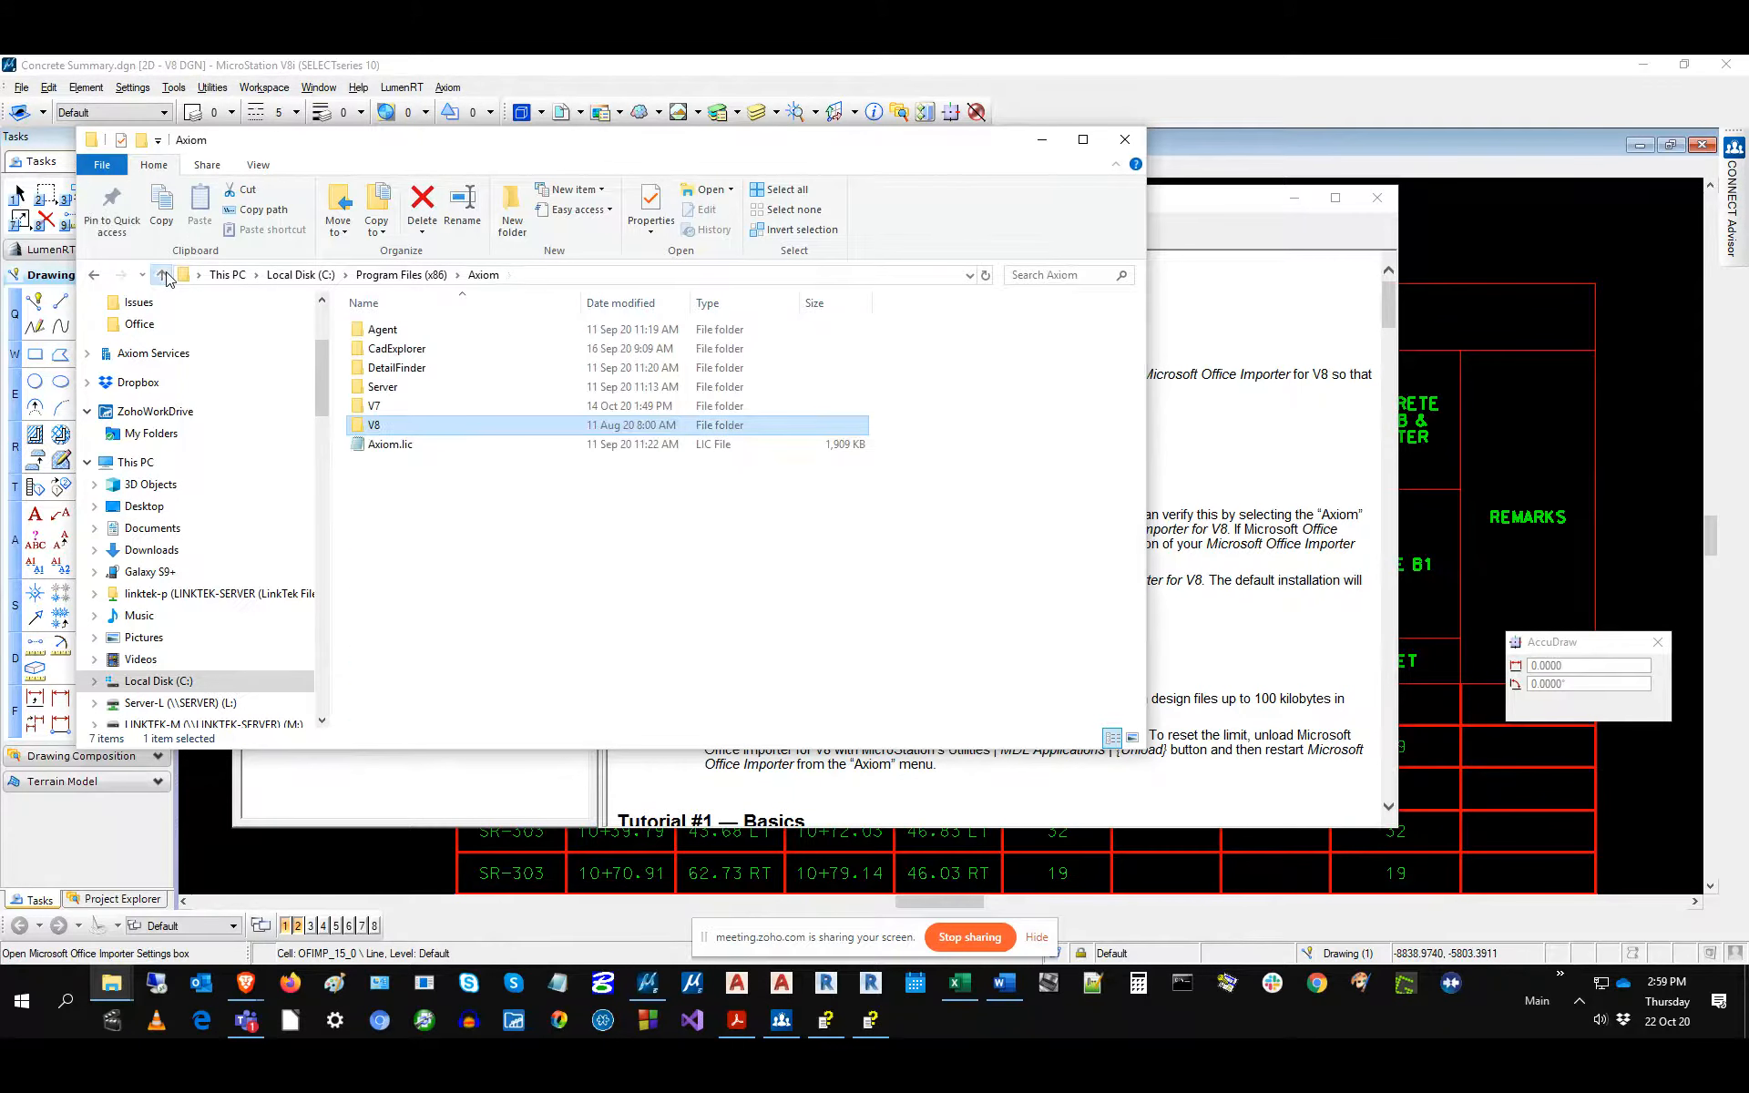
click(162, 274)
click(162, 274)
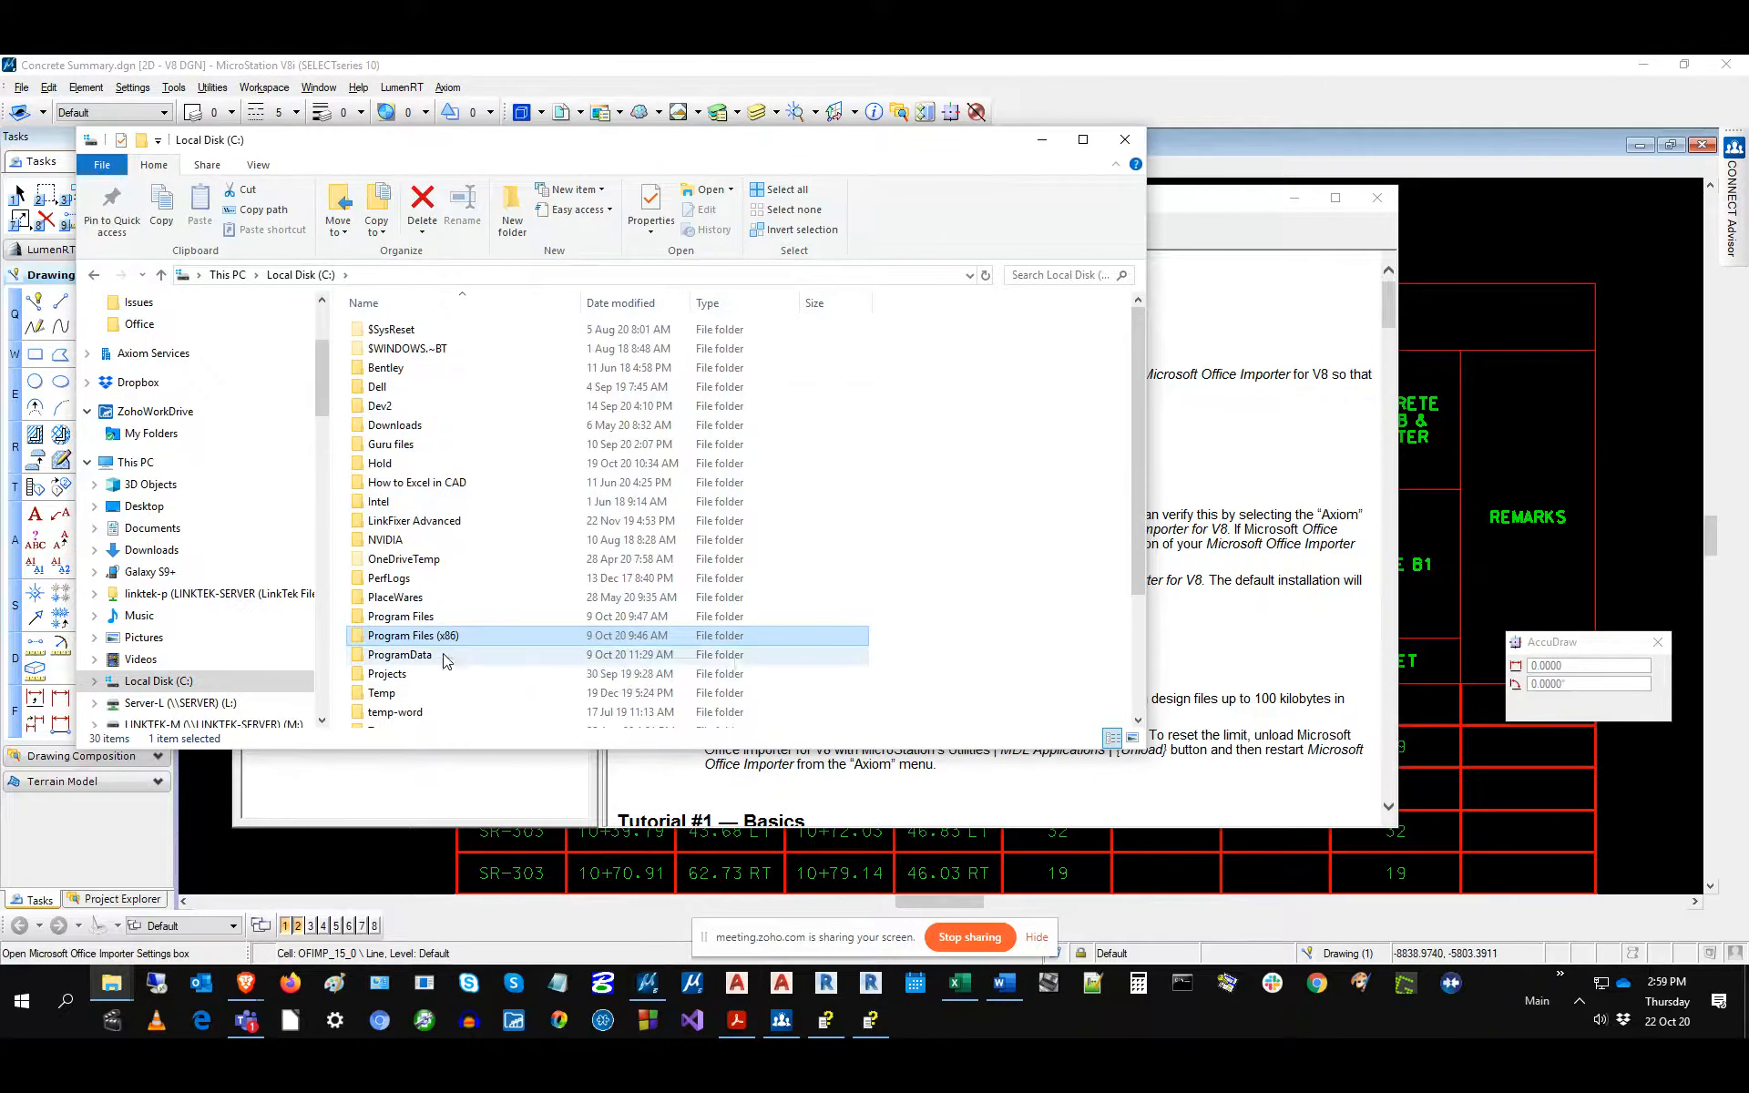
double_click(418, 624)
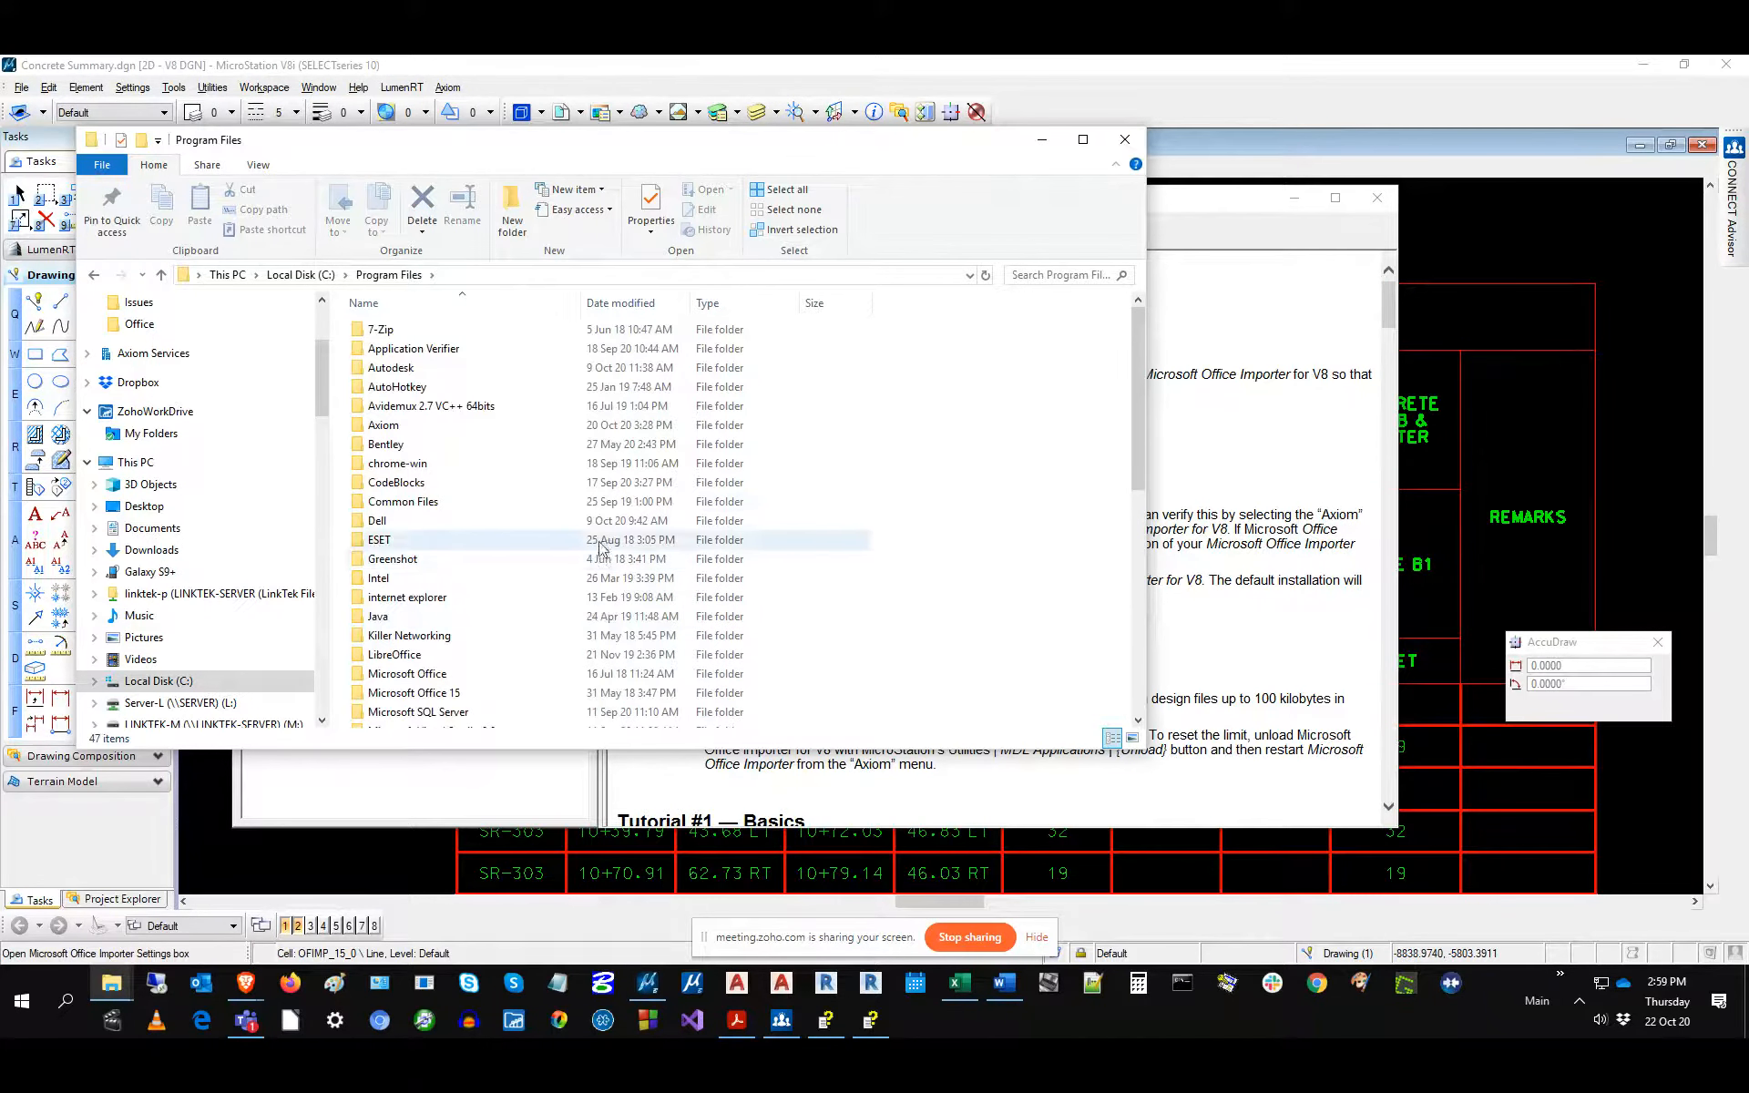
double_click(383, 425)
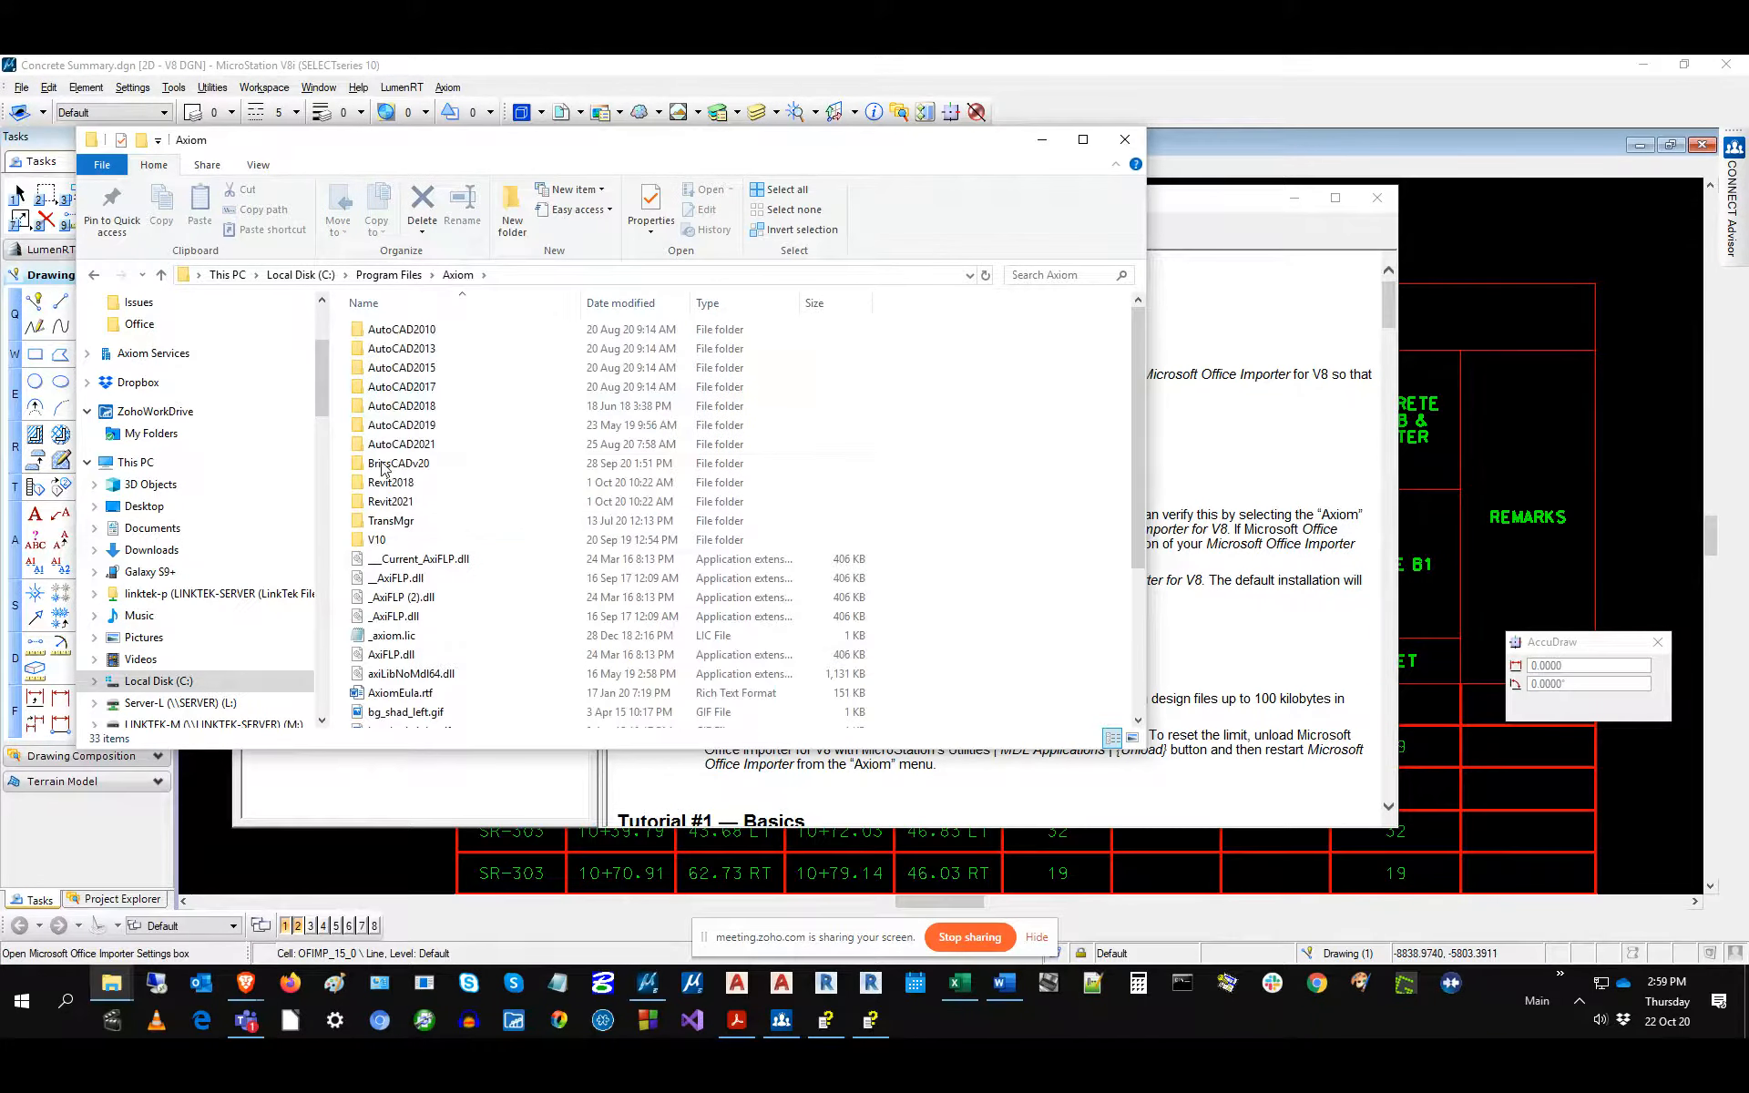
double_click(375, 540)
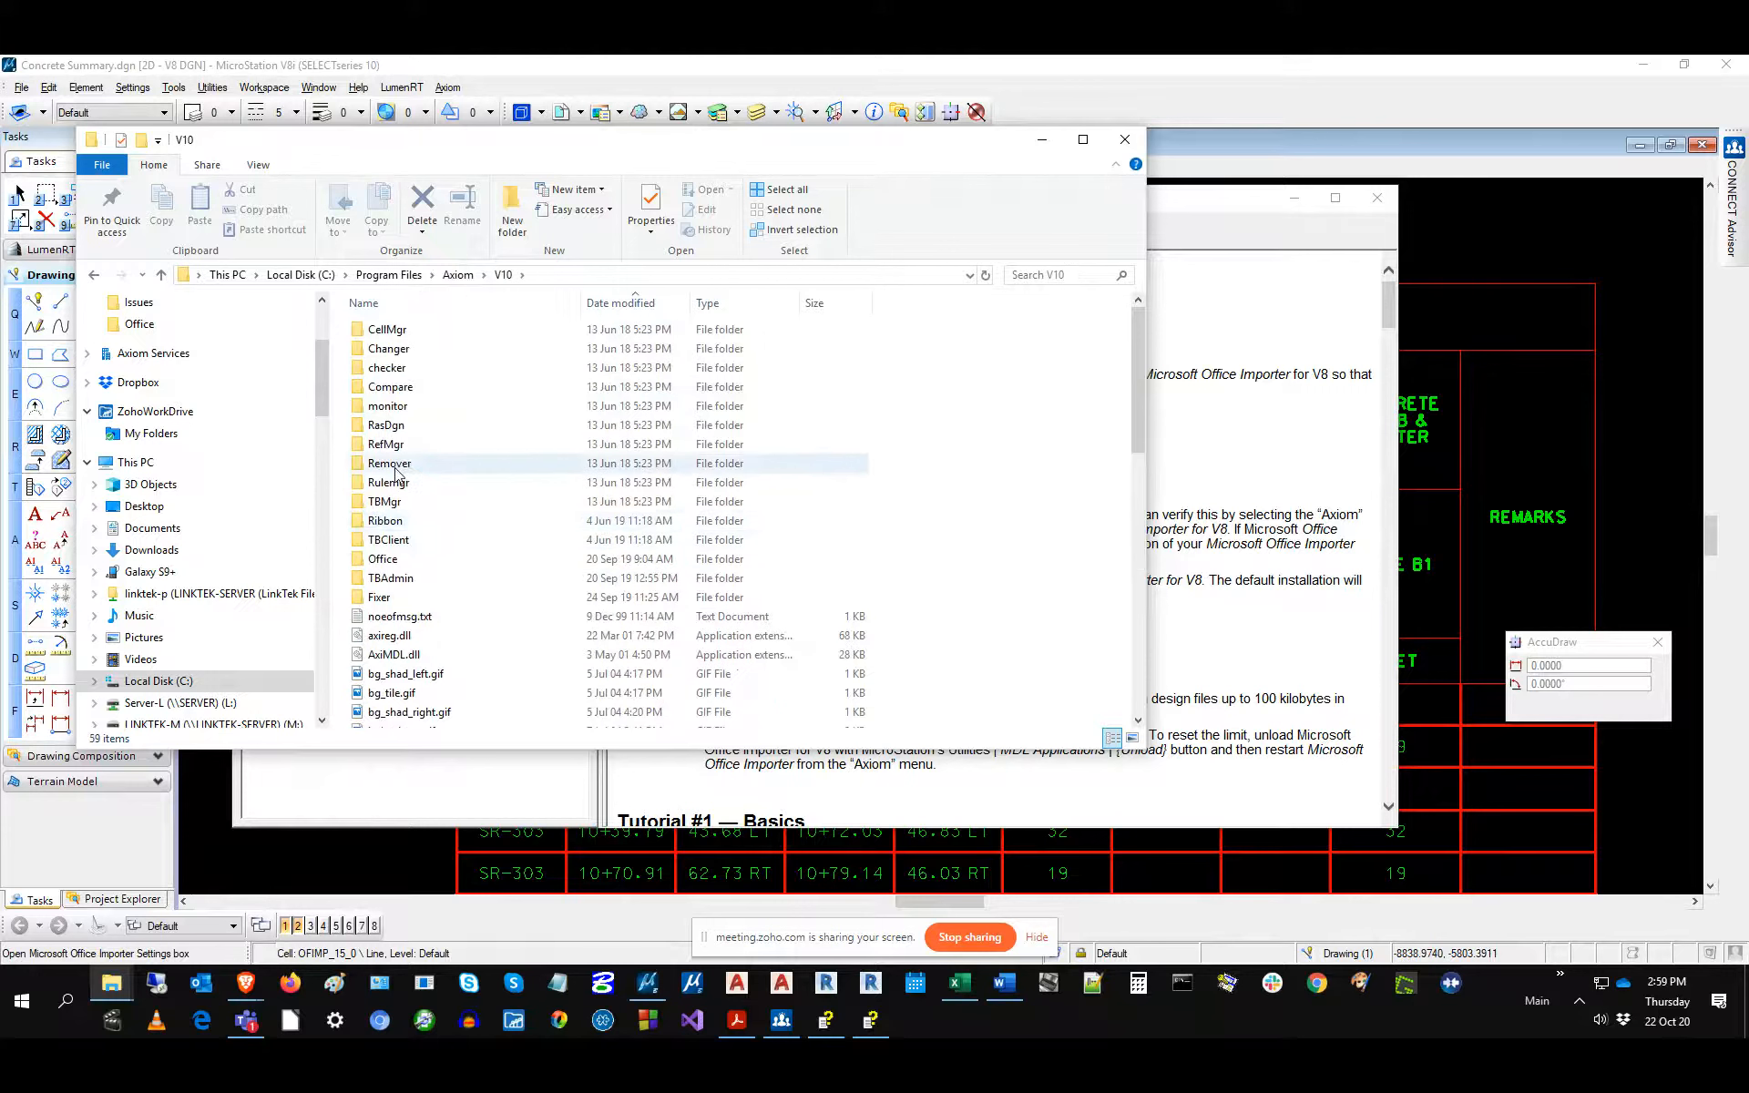
double_click(384, 557)
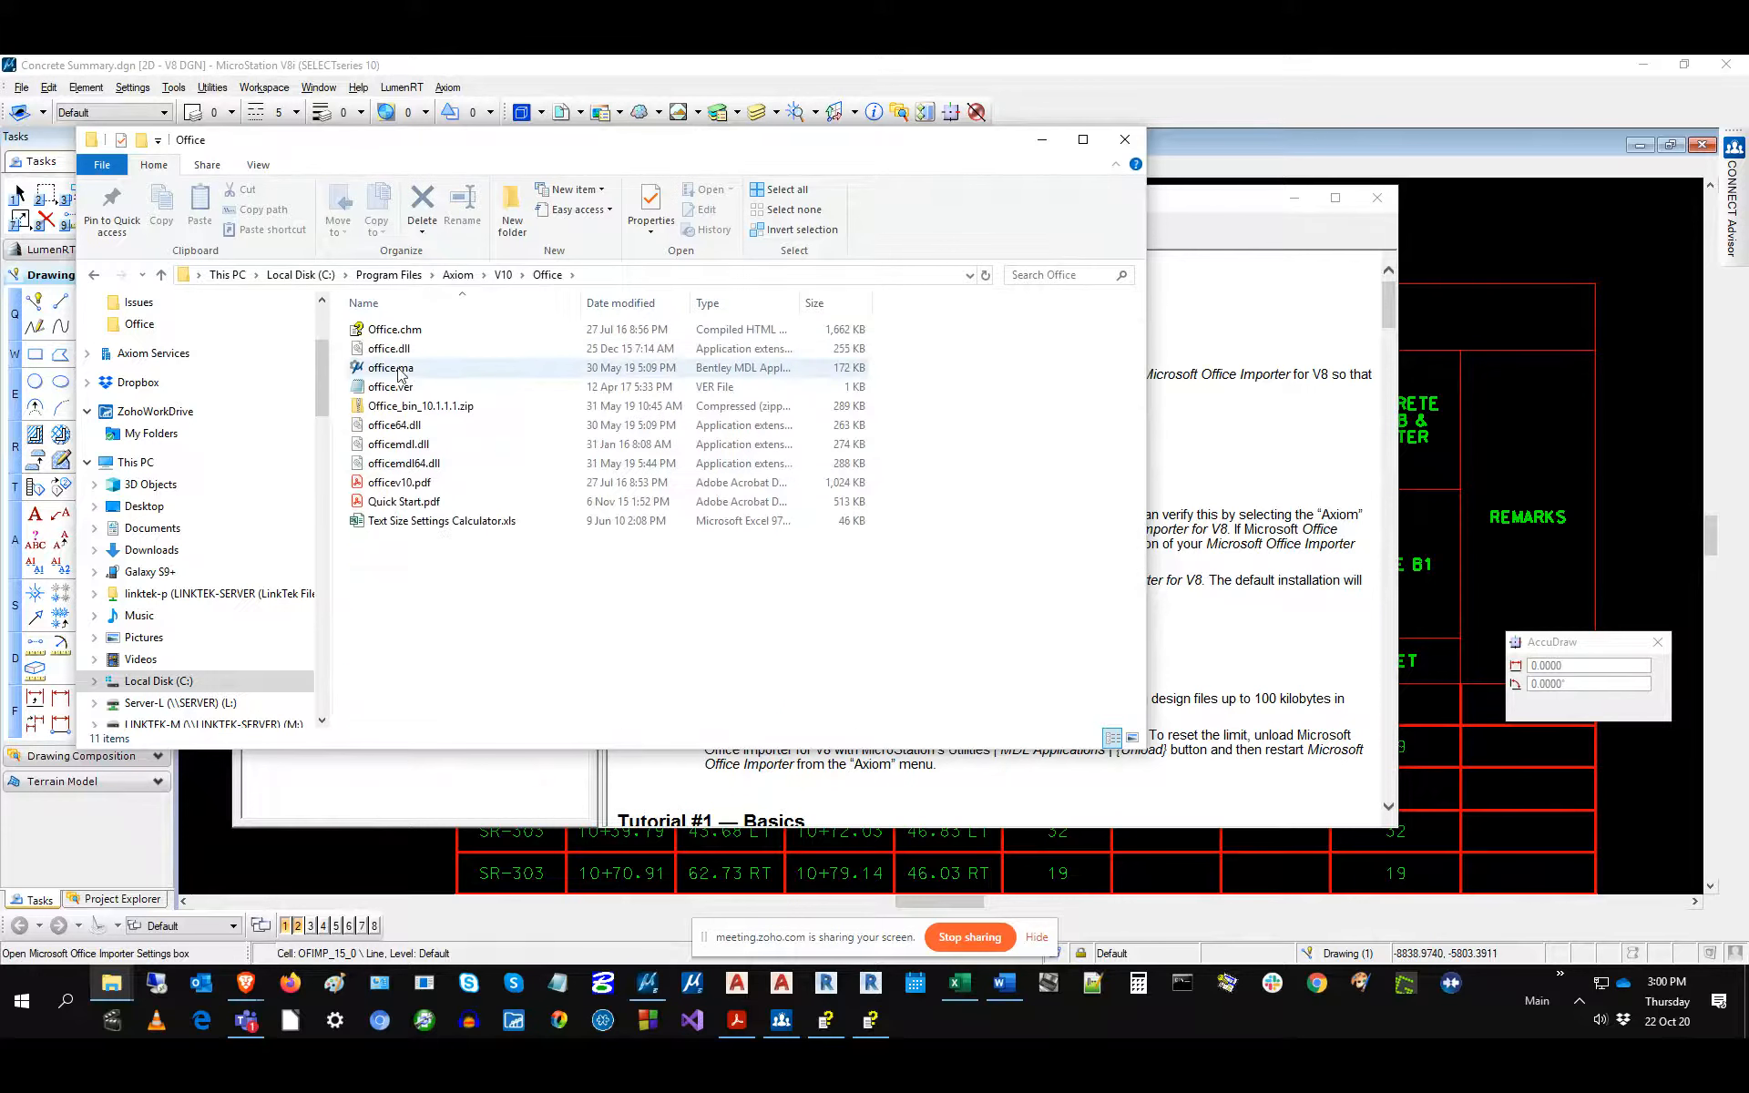
click(401, 483)
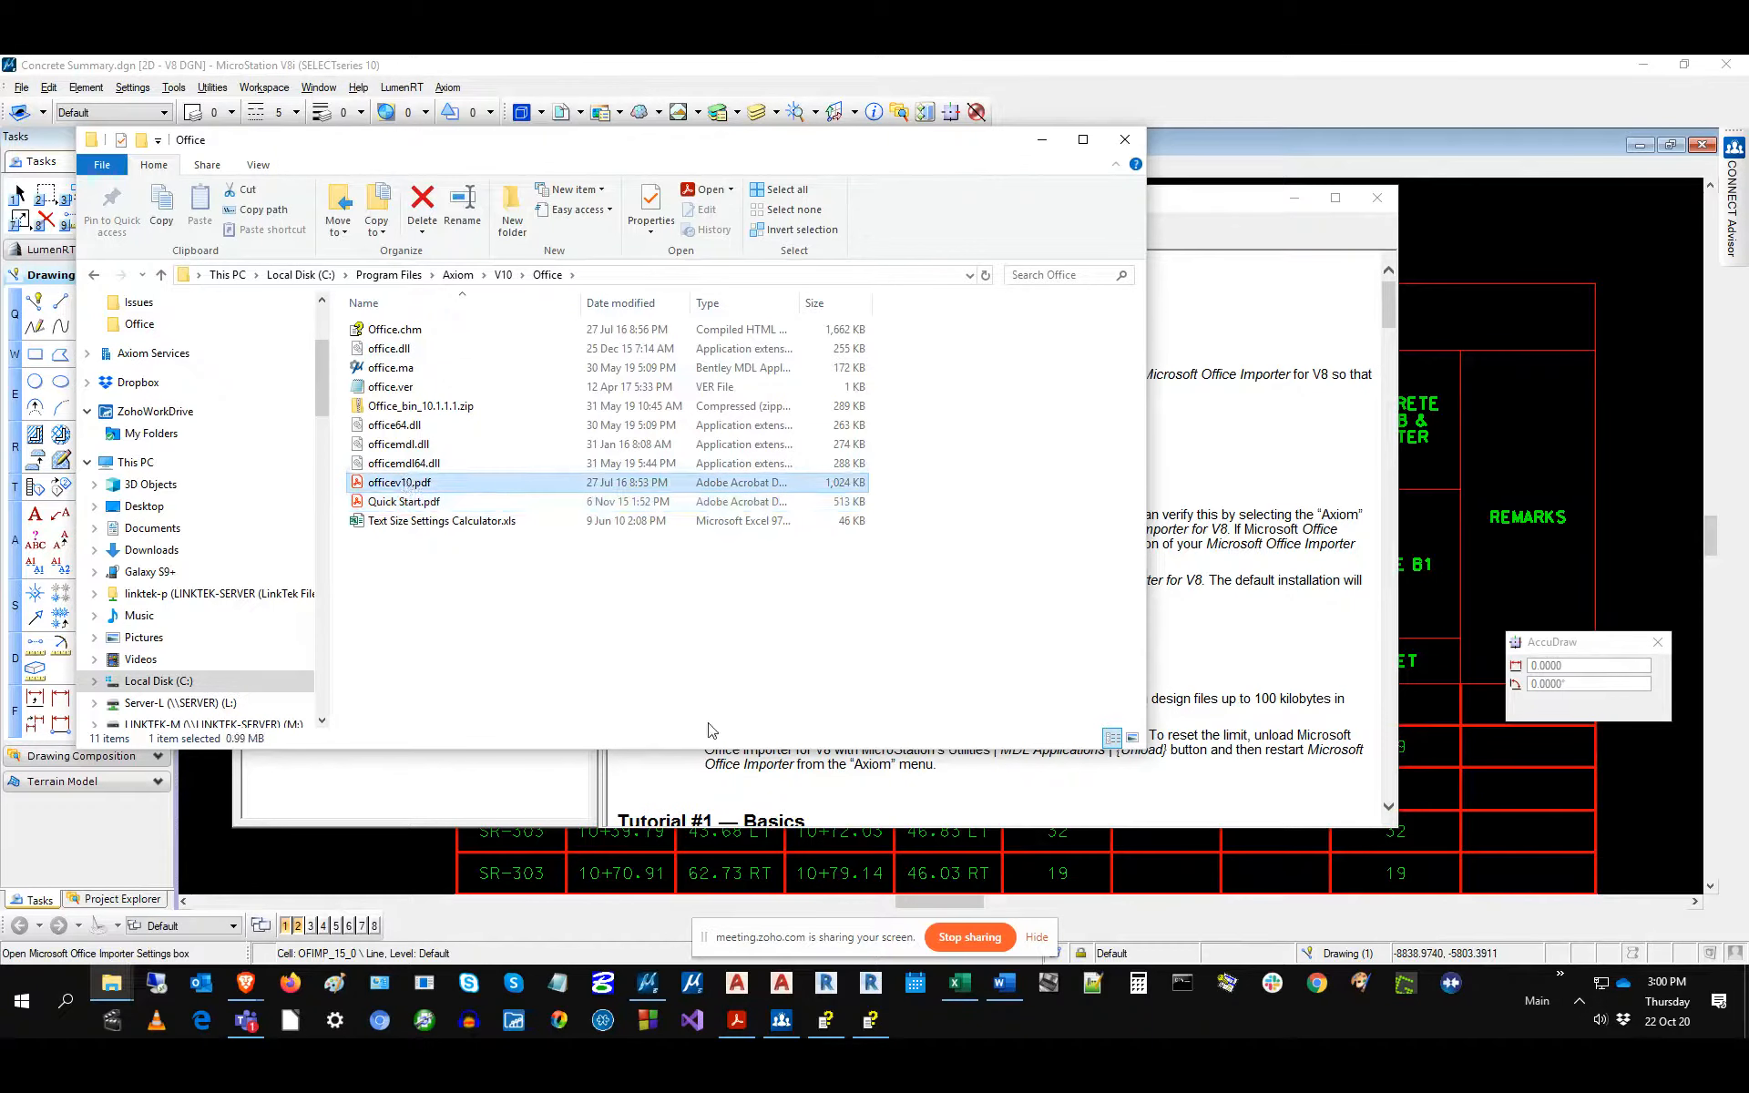
click(402, 332)
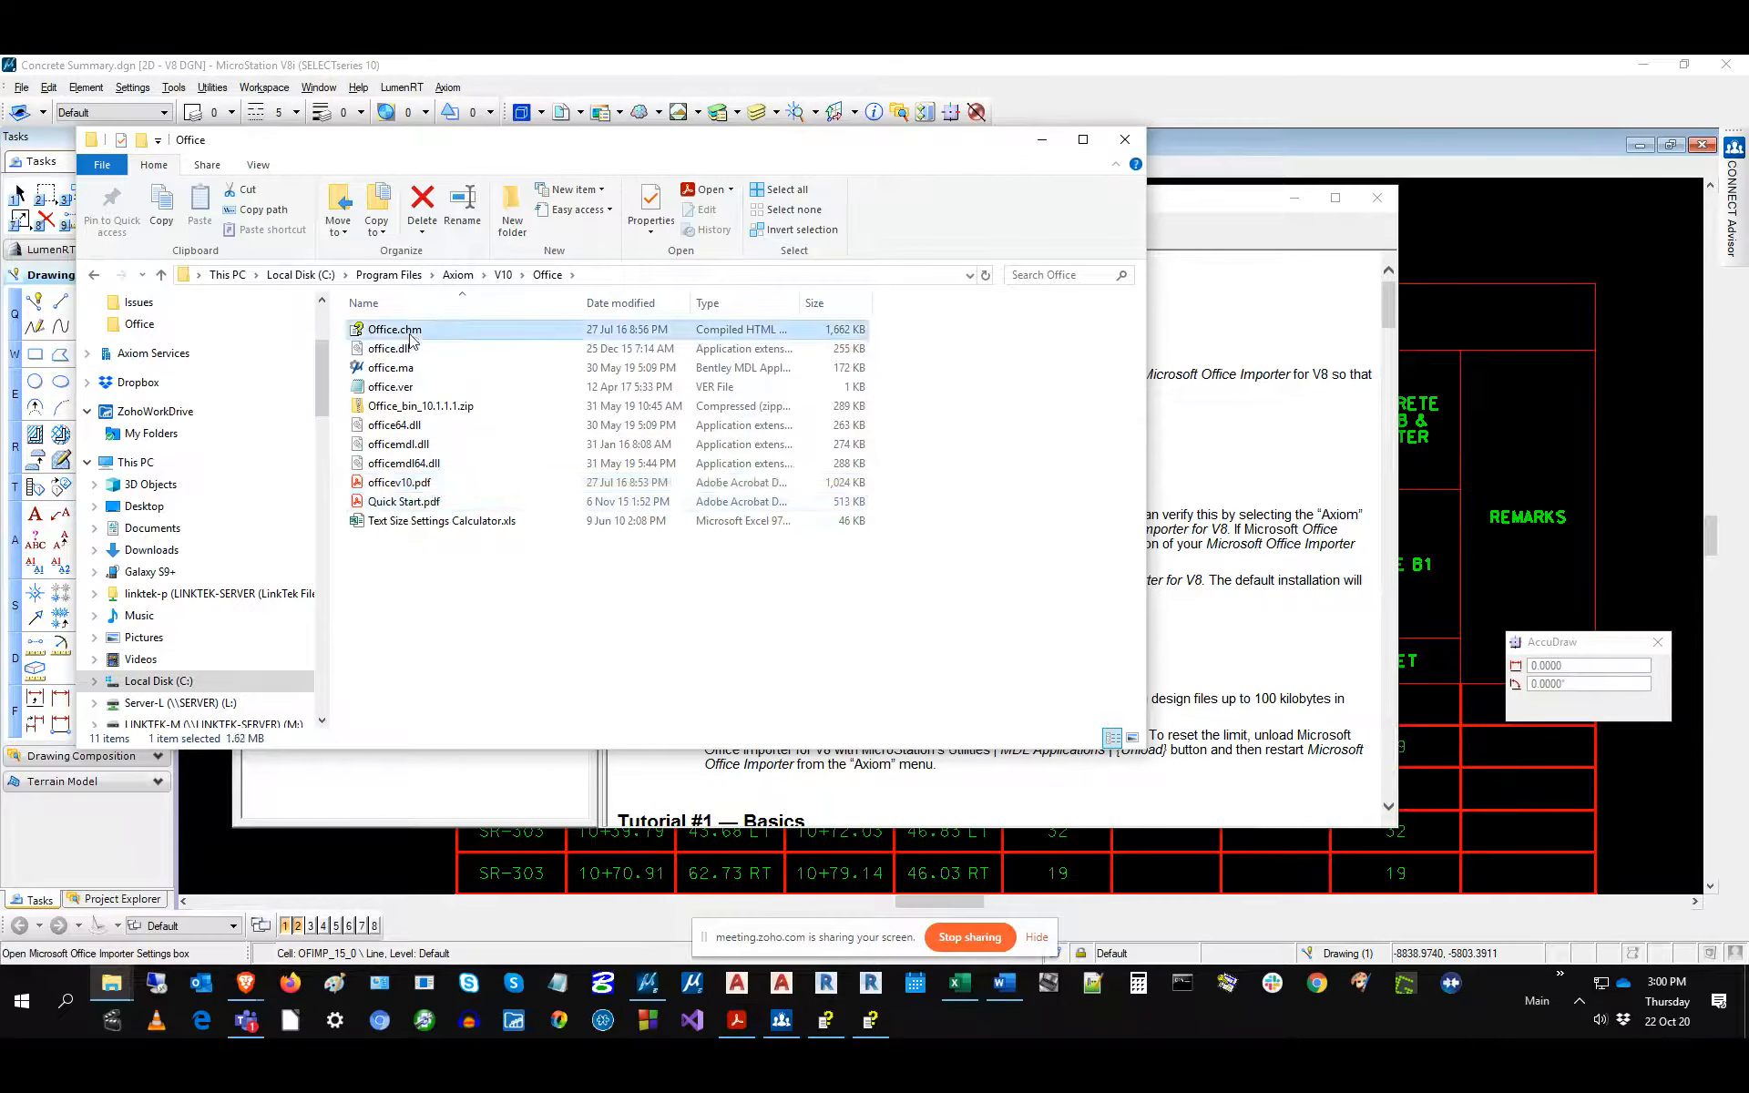
Close the Microsoft Office Importer User's Guide and the Office folder window to return to MicroStation.
click(1314, 648)
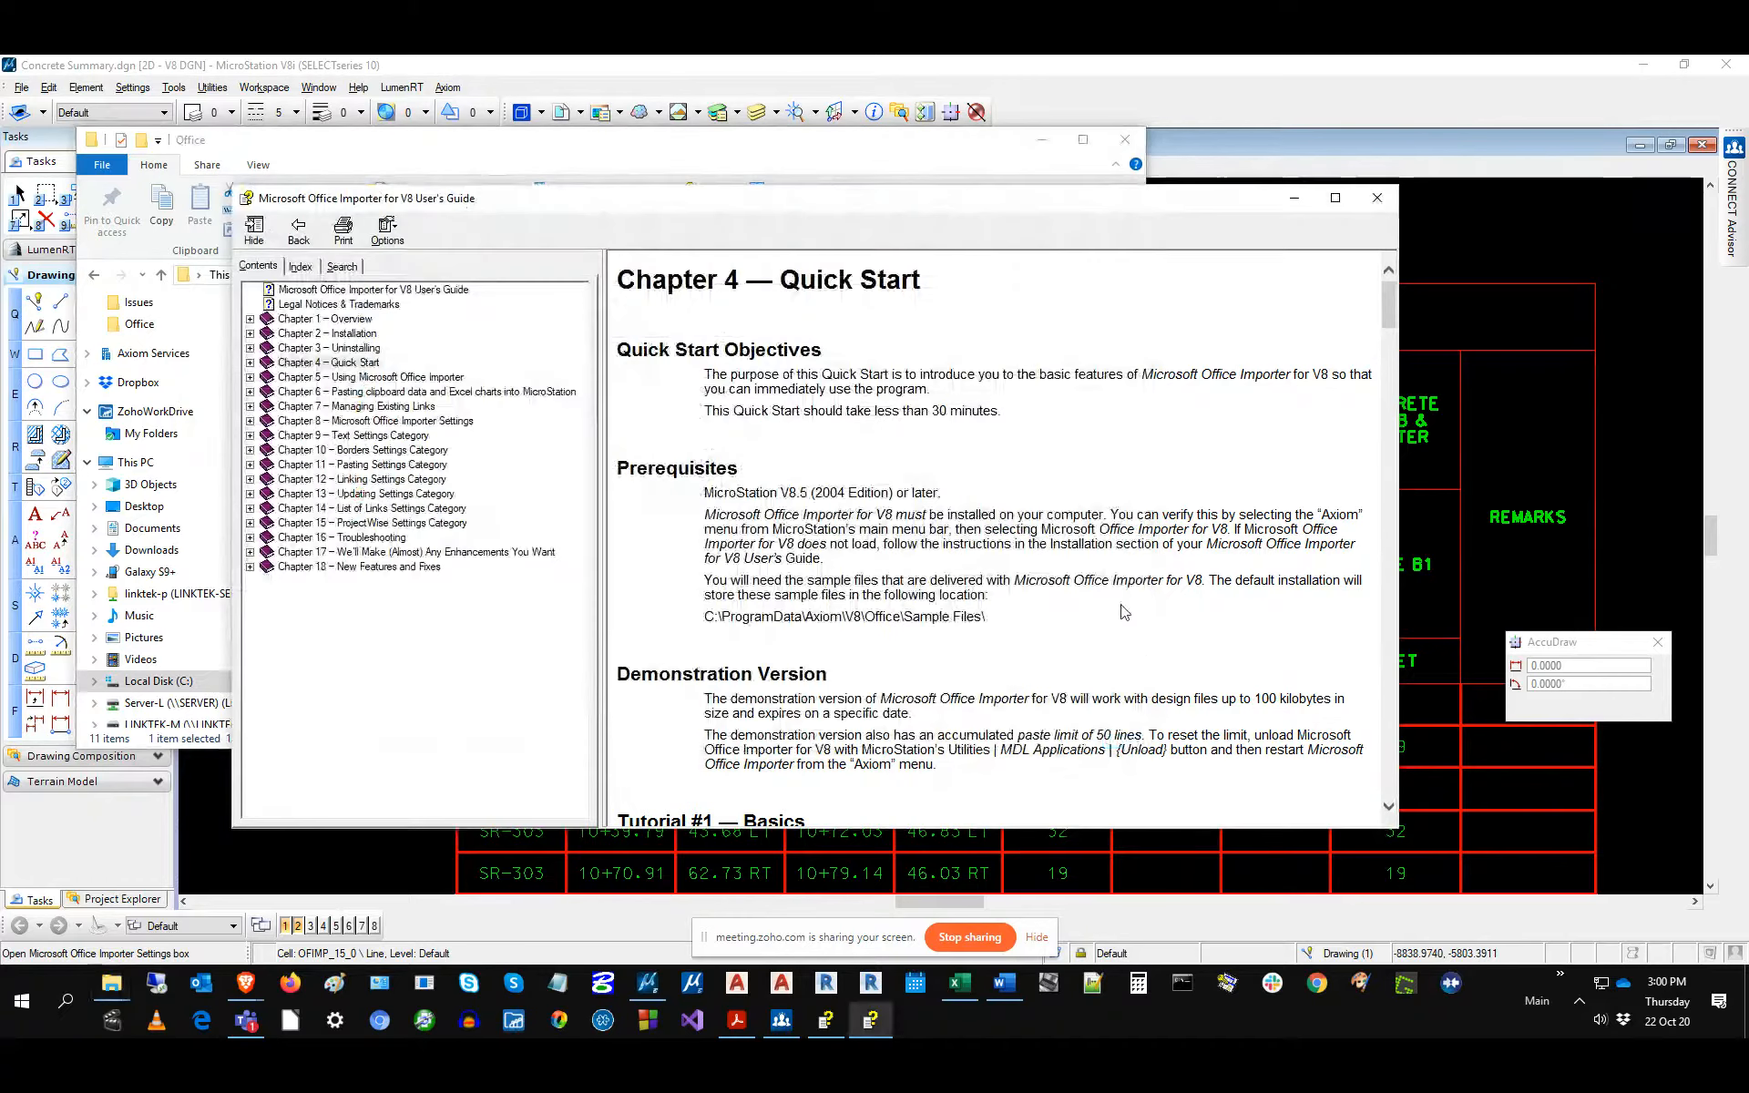
click(1377, 198)
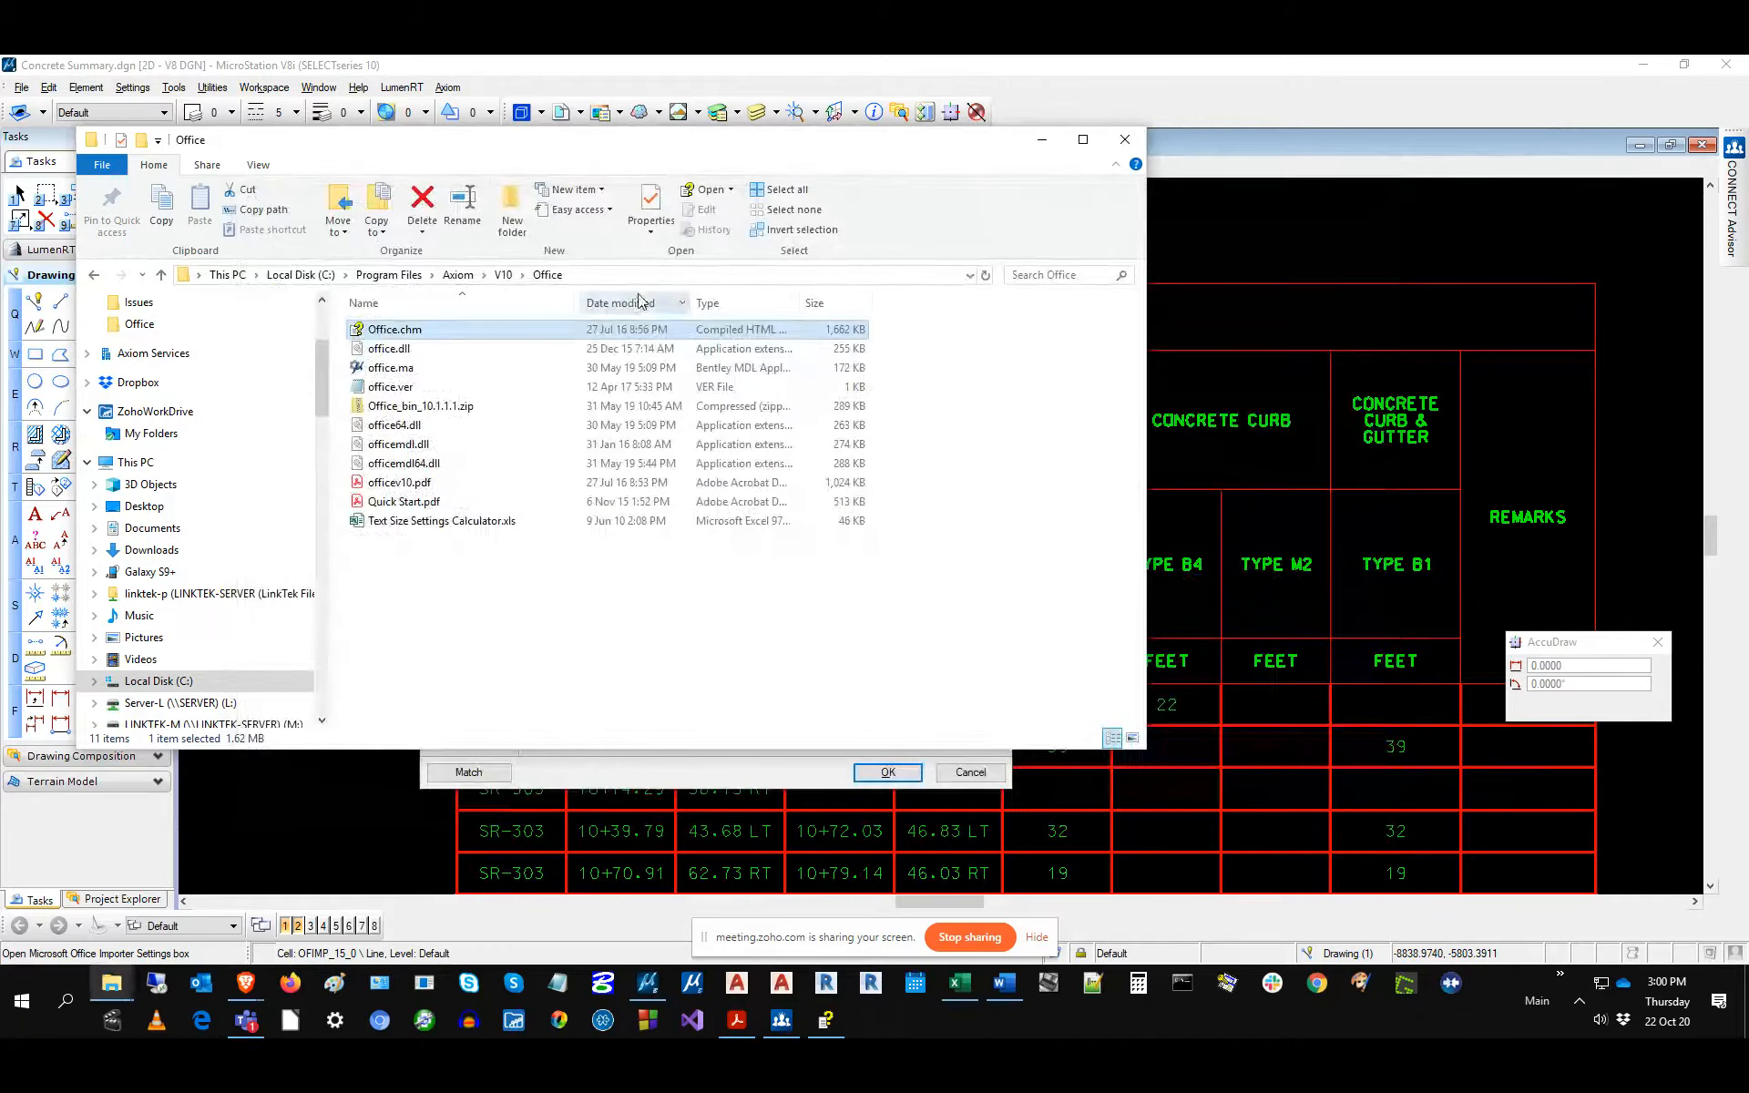
click(1125, 139)
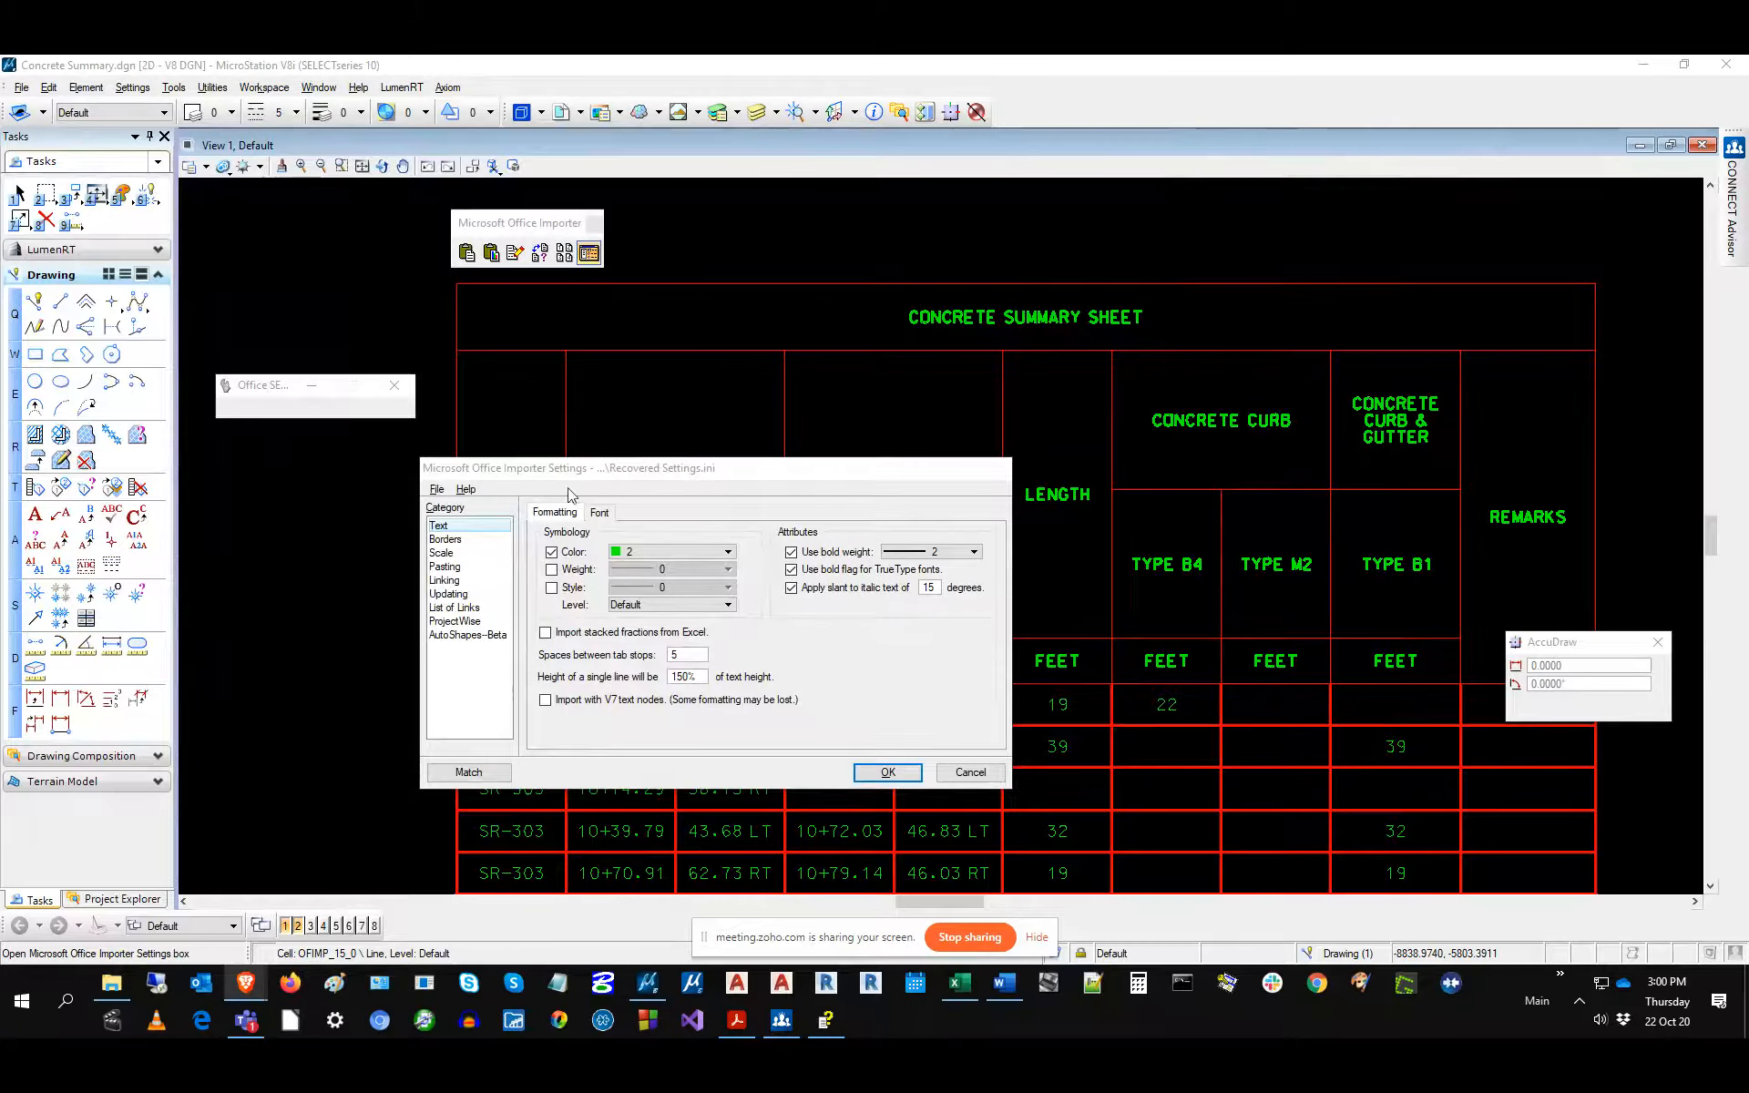
Open the Microsoft Office Importer product information page from the importer settings and examine its version, license status, expiration date, build date and license file path.
click(465, 489)
click(475, 524)
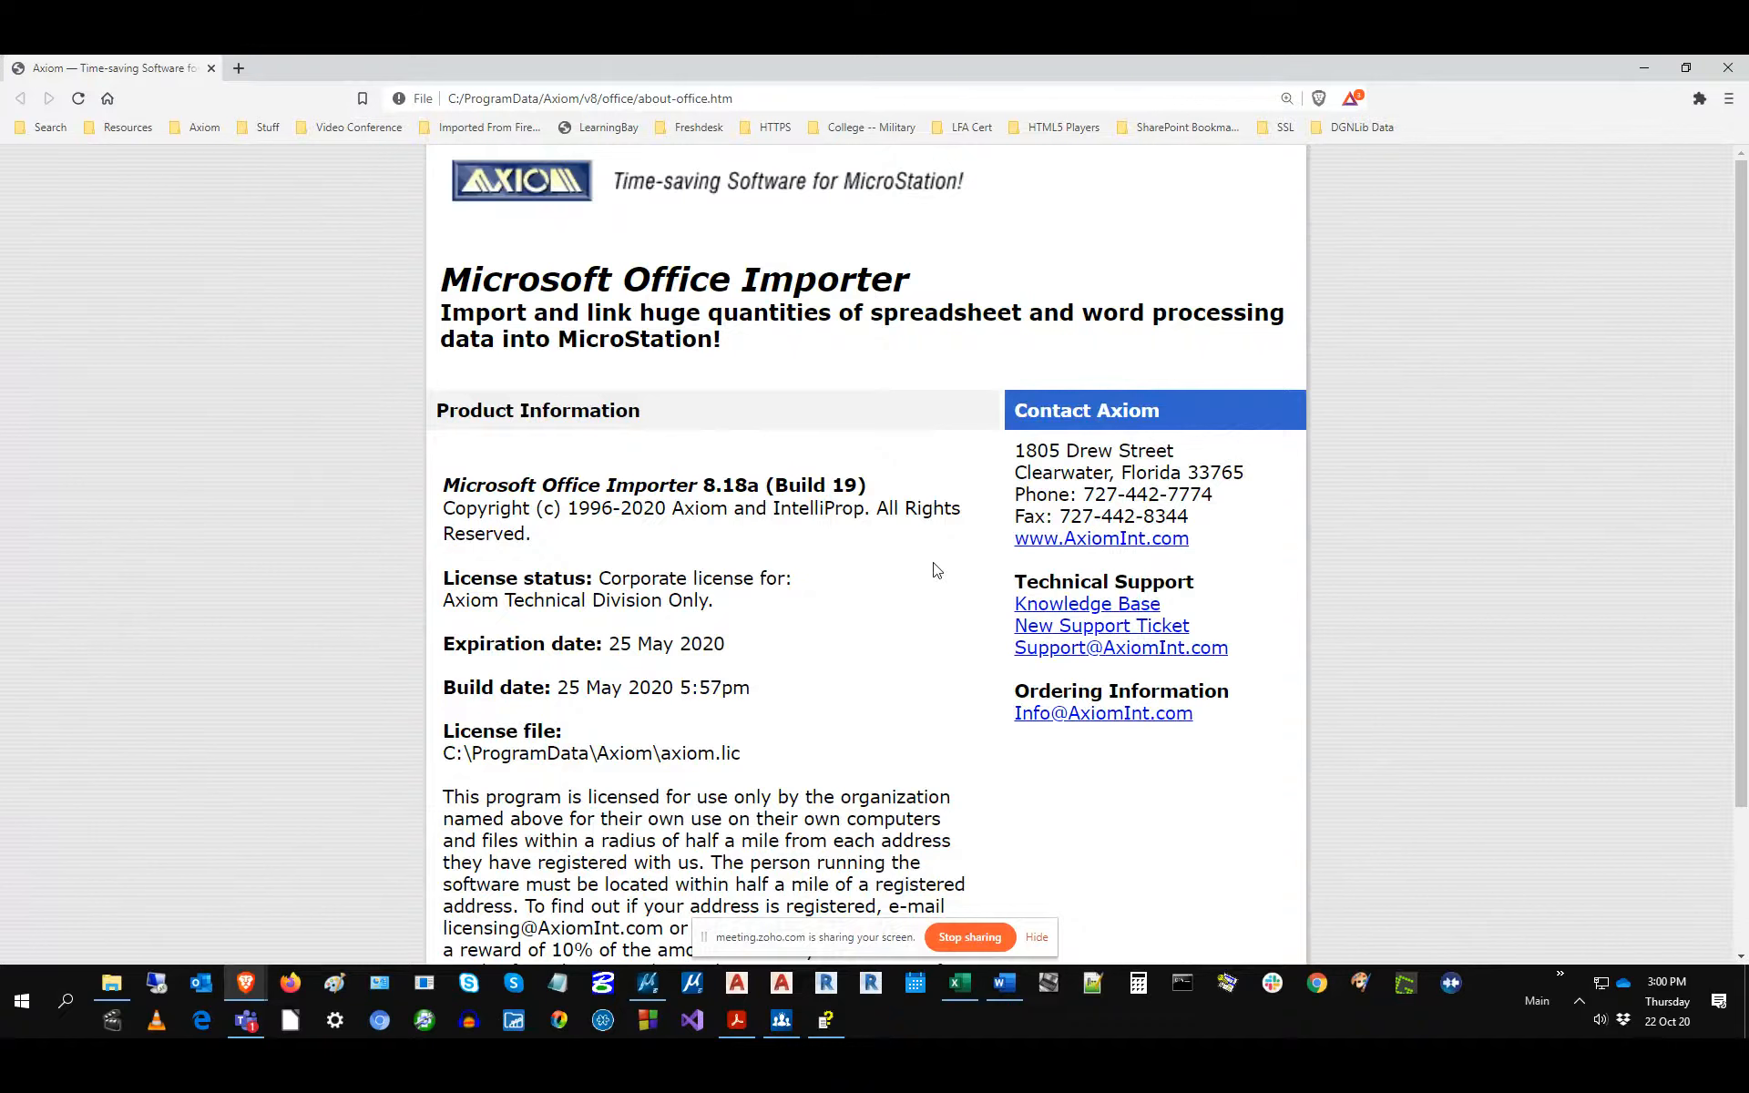
drag(442, 483, 810, 726)
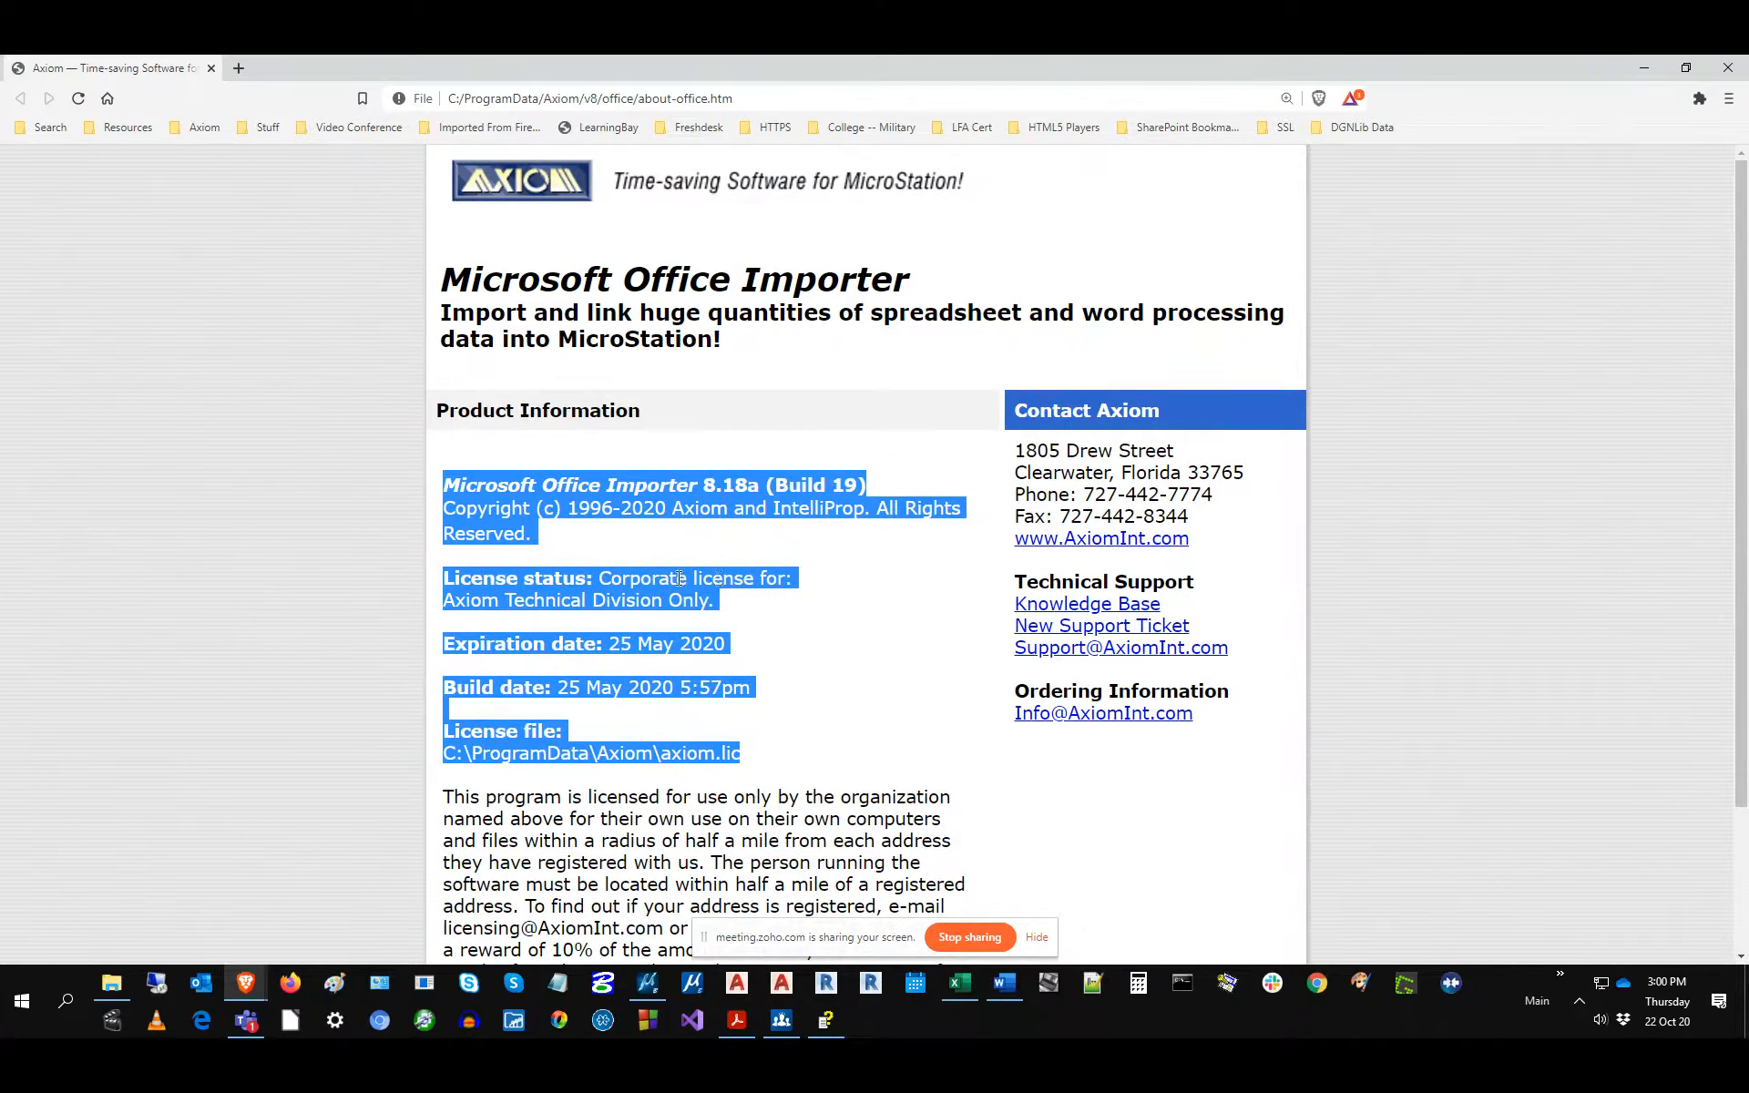
click(769, 595)
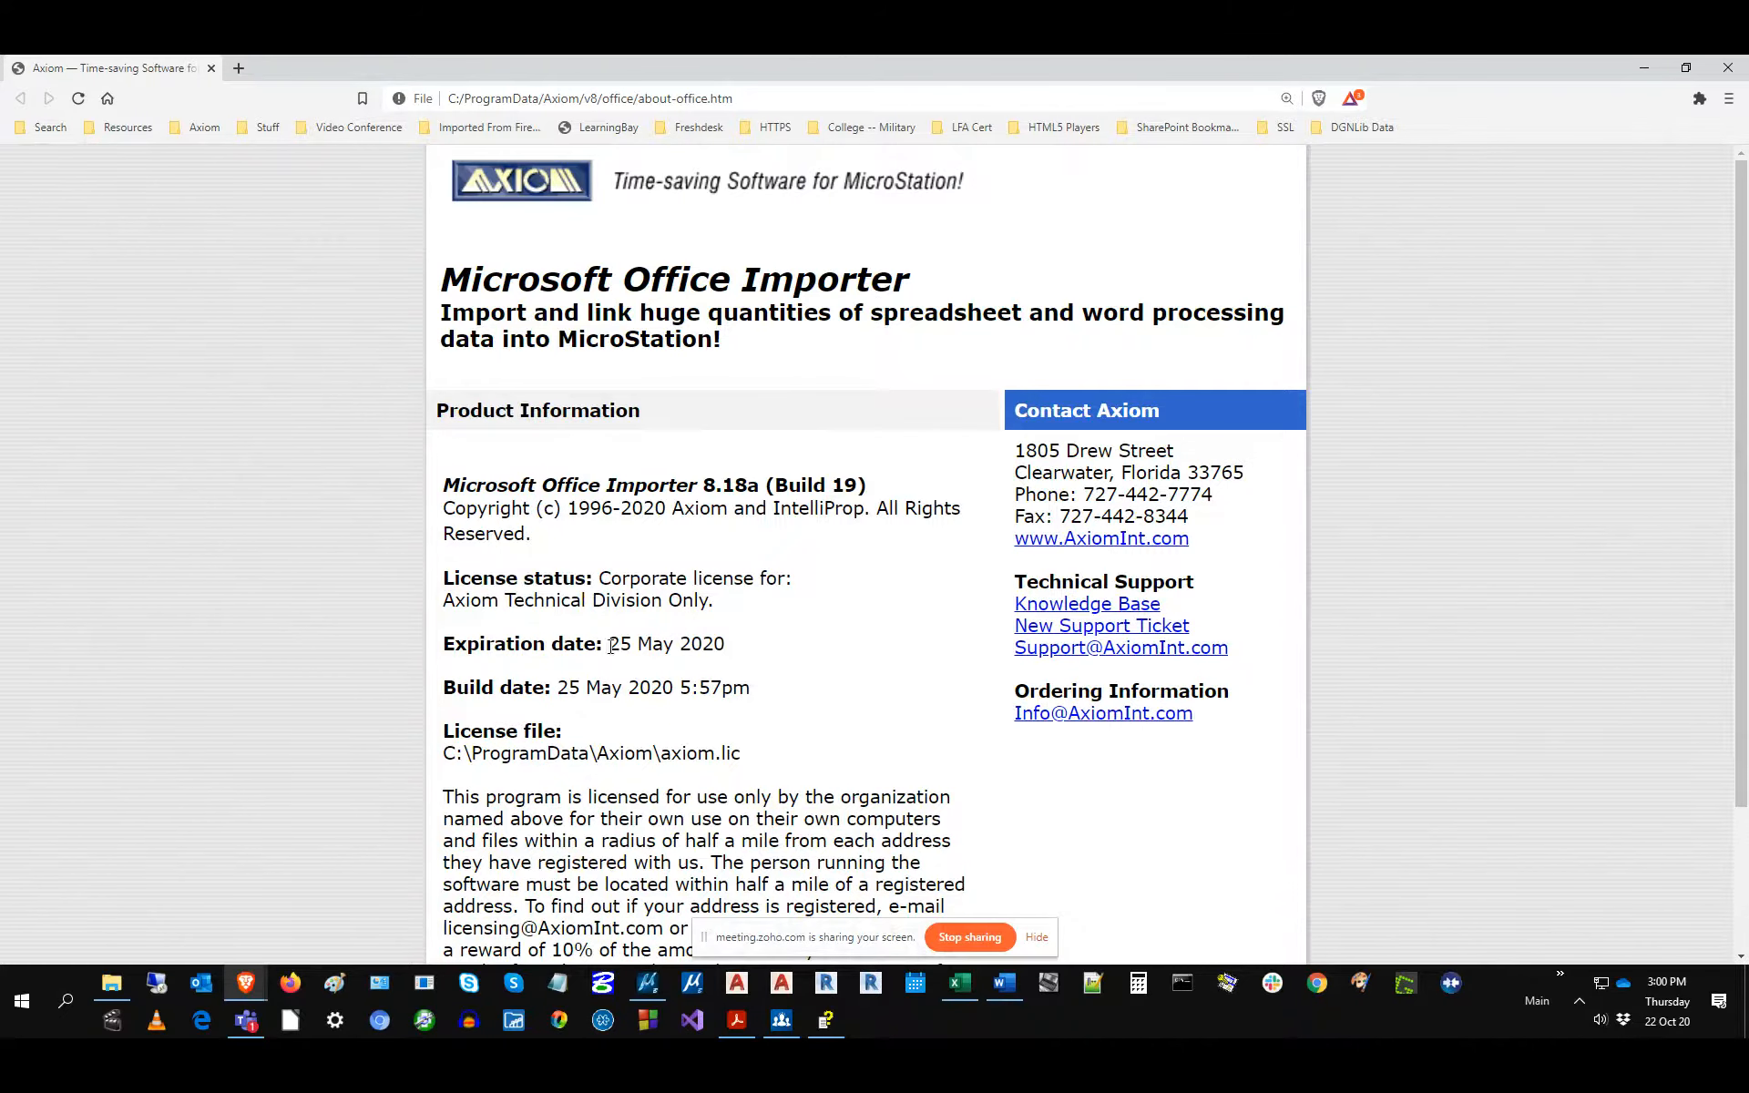
drag(609, 645, 741, 652)
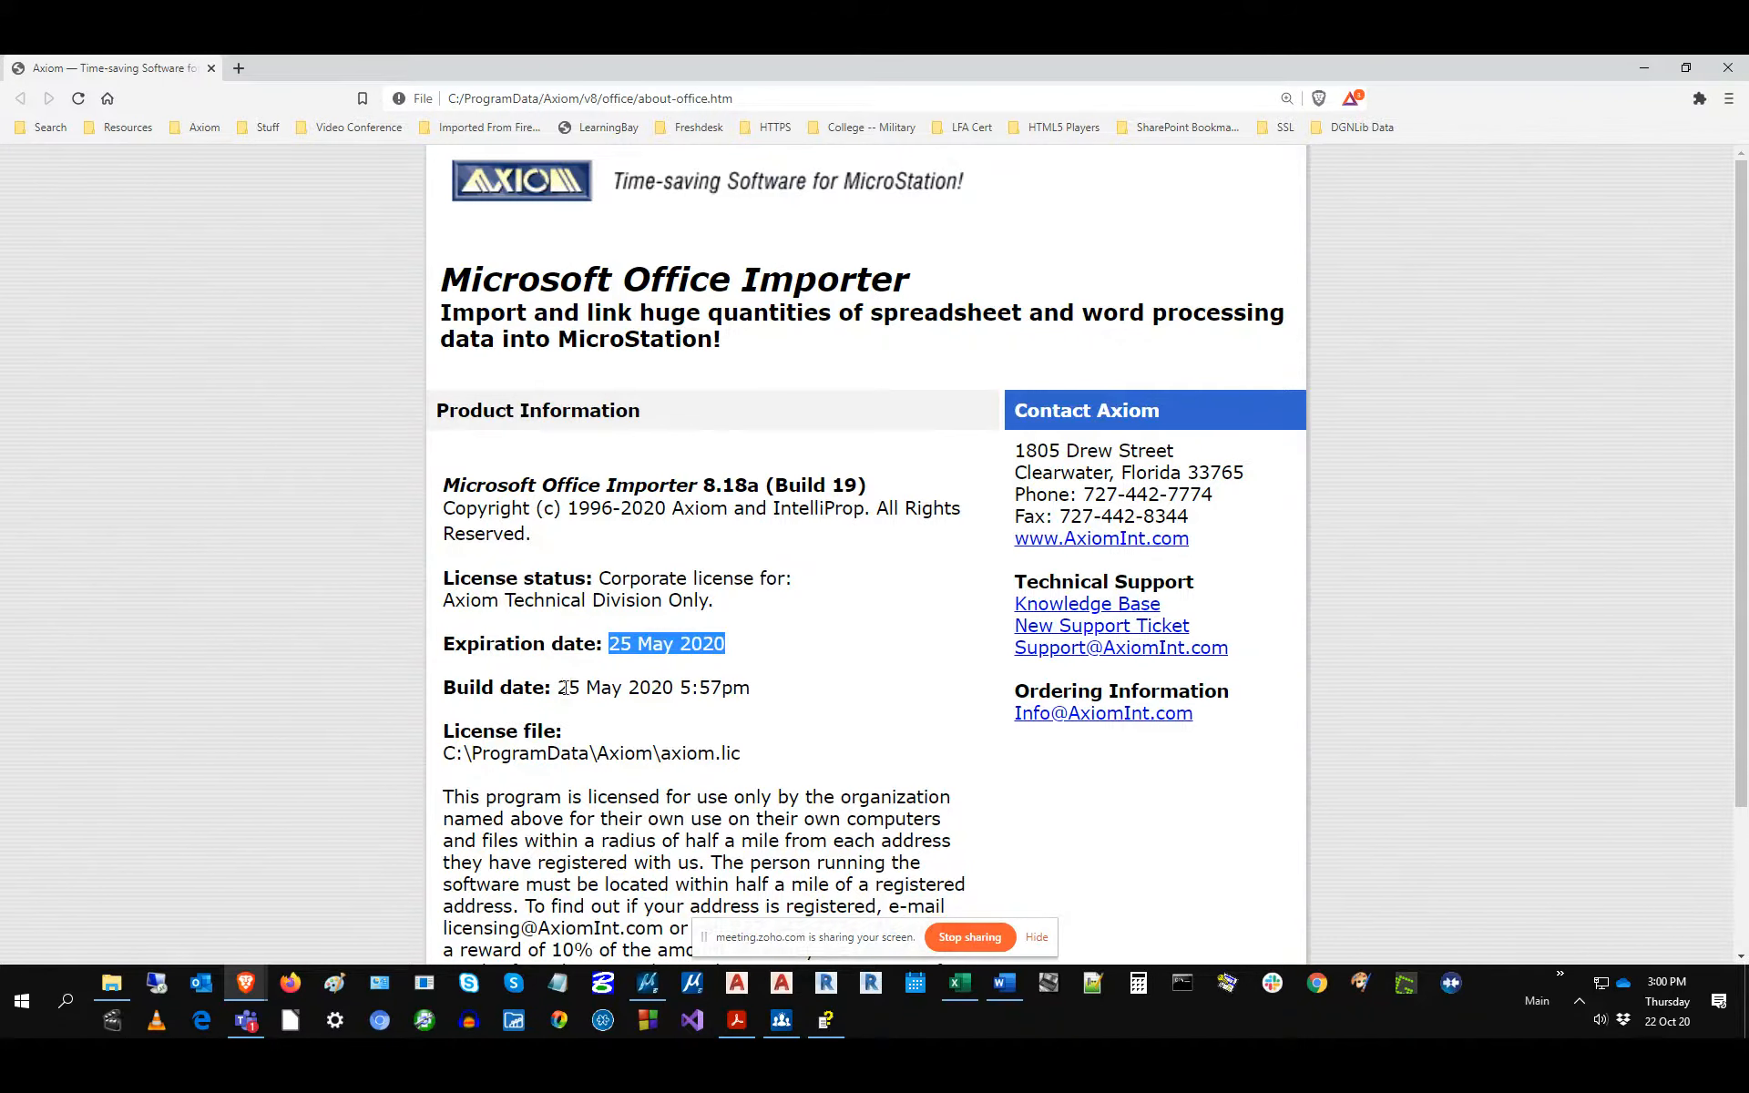
drag(558, 687, 788, 690)
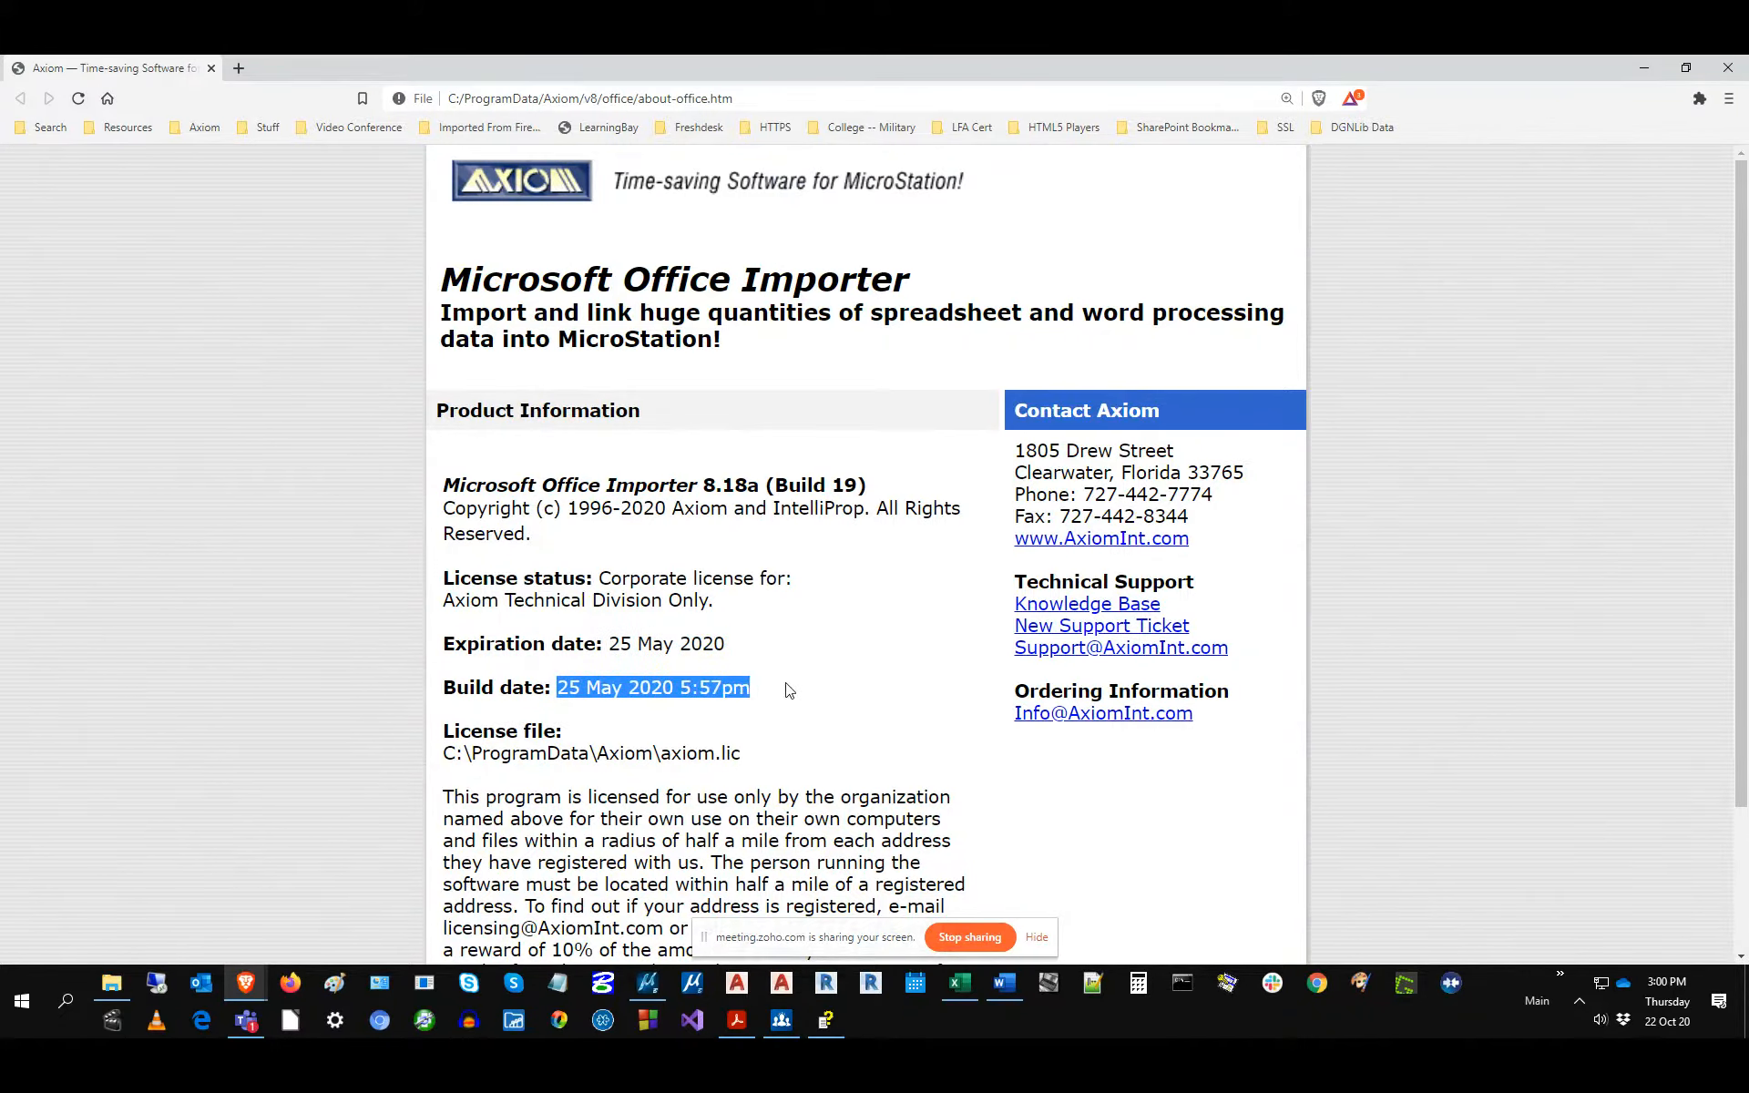
click(762, 760)
drag(738, 754, 442, 765)
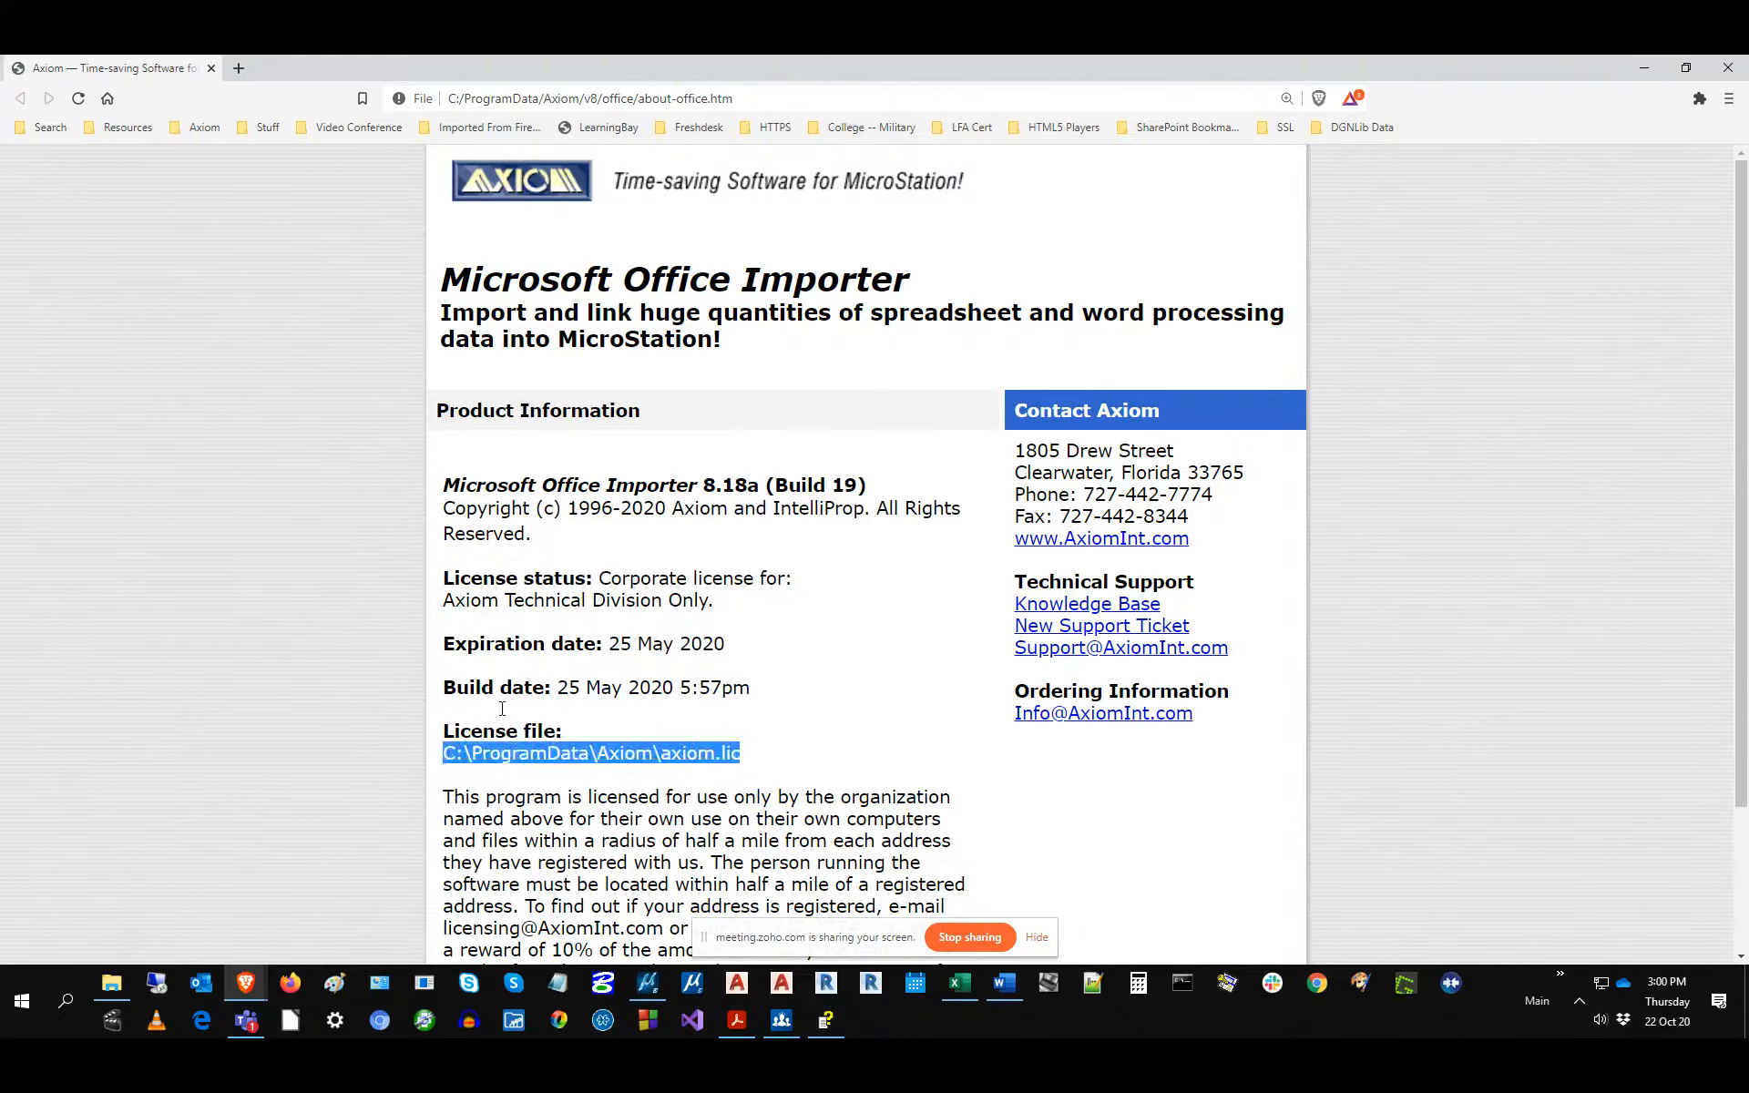
click(788, 648)
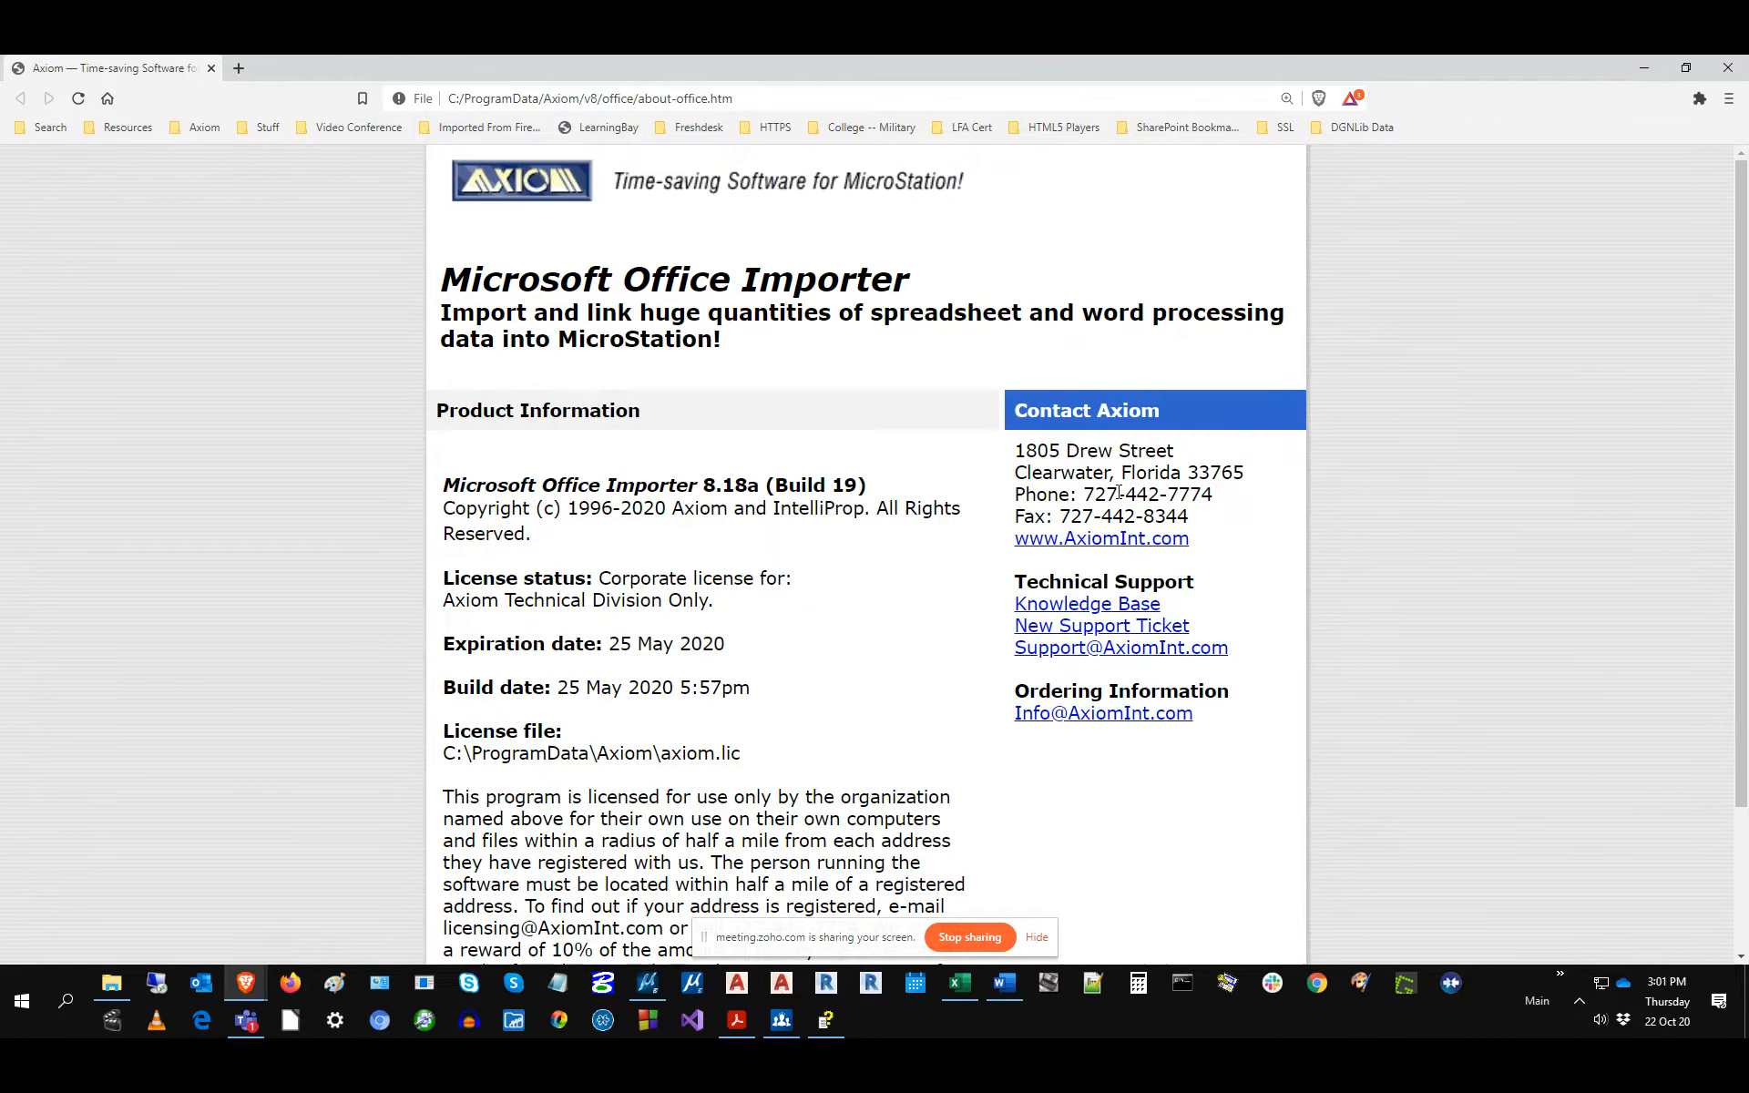
Examine the Contact Axiom phone number and the technical support links on the product information page.
drag(1083, 494, 1261, 496)
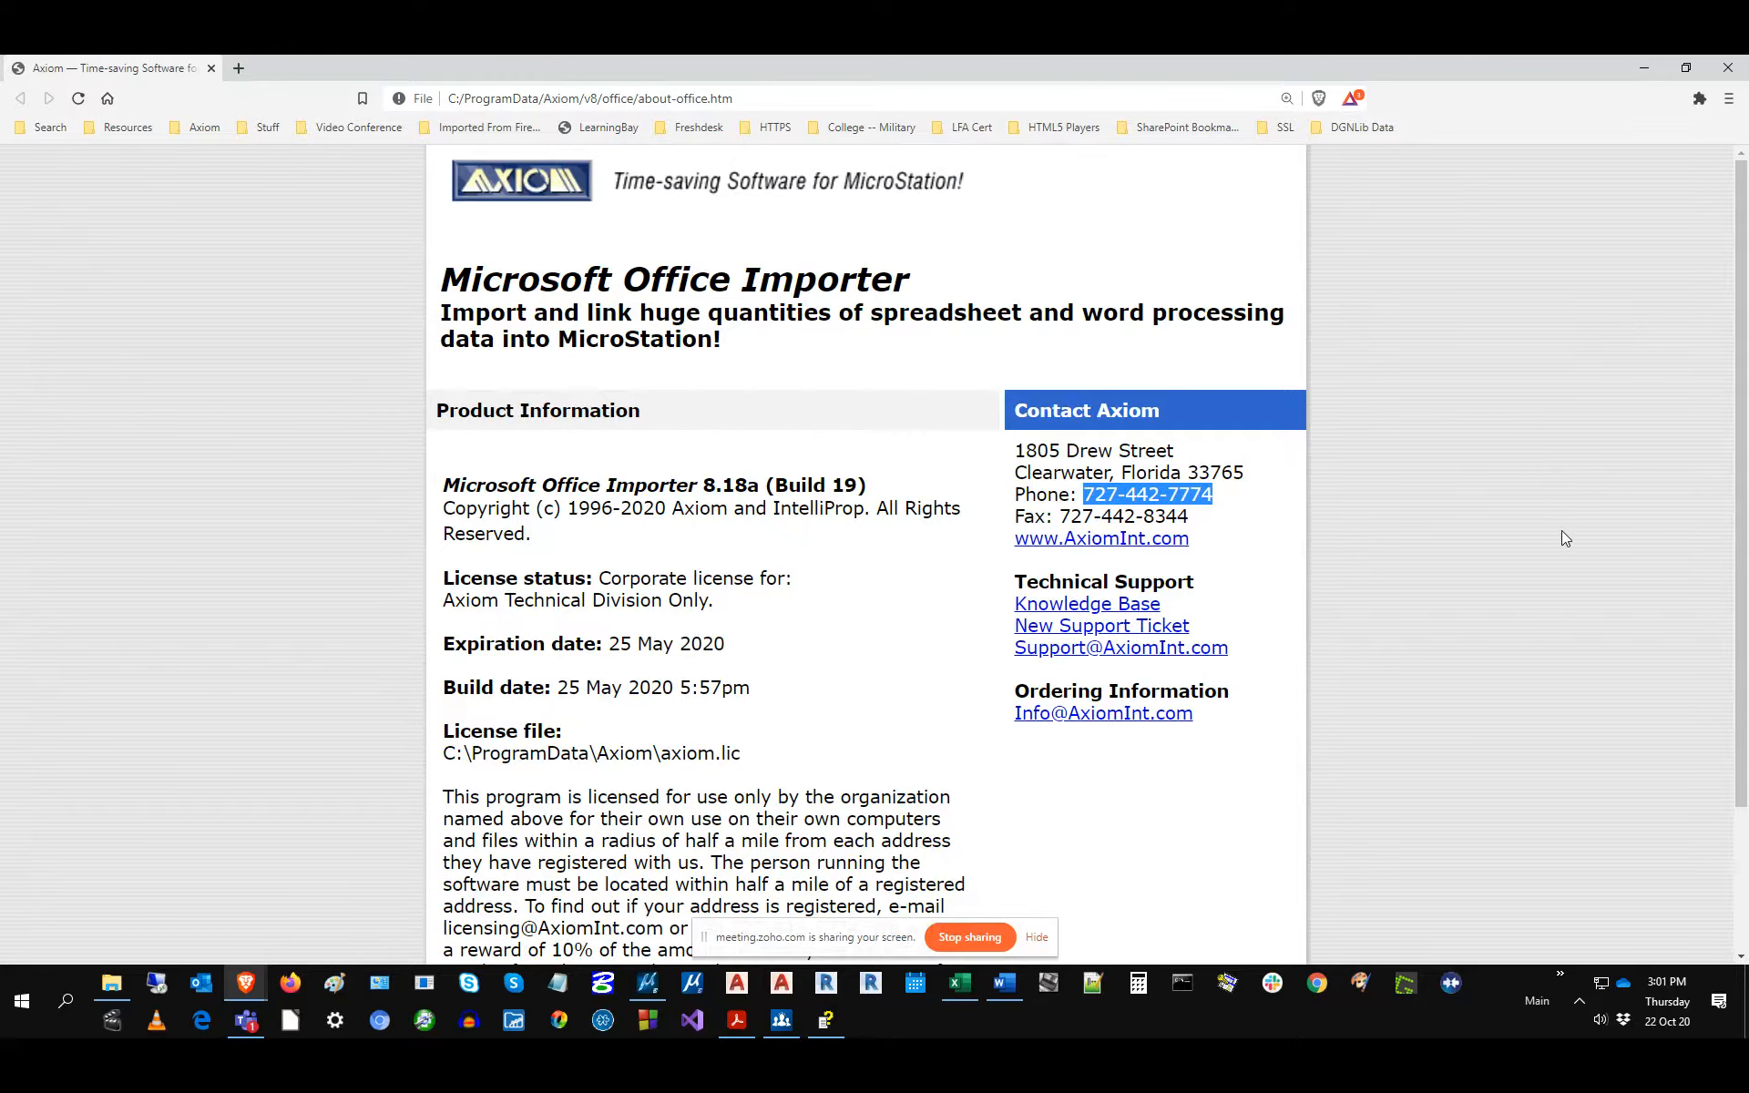
scroll(1563, 537, down, 2)
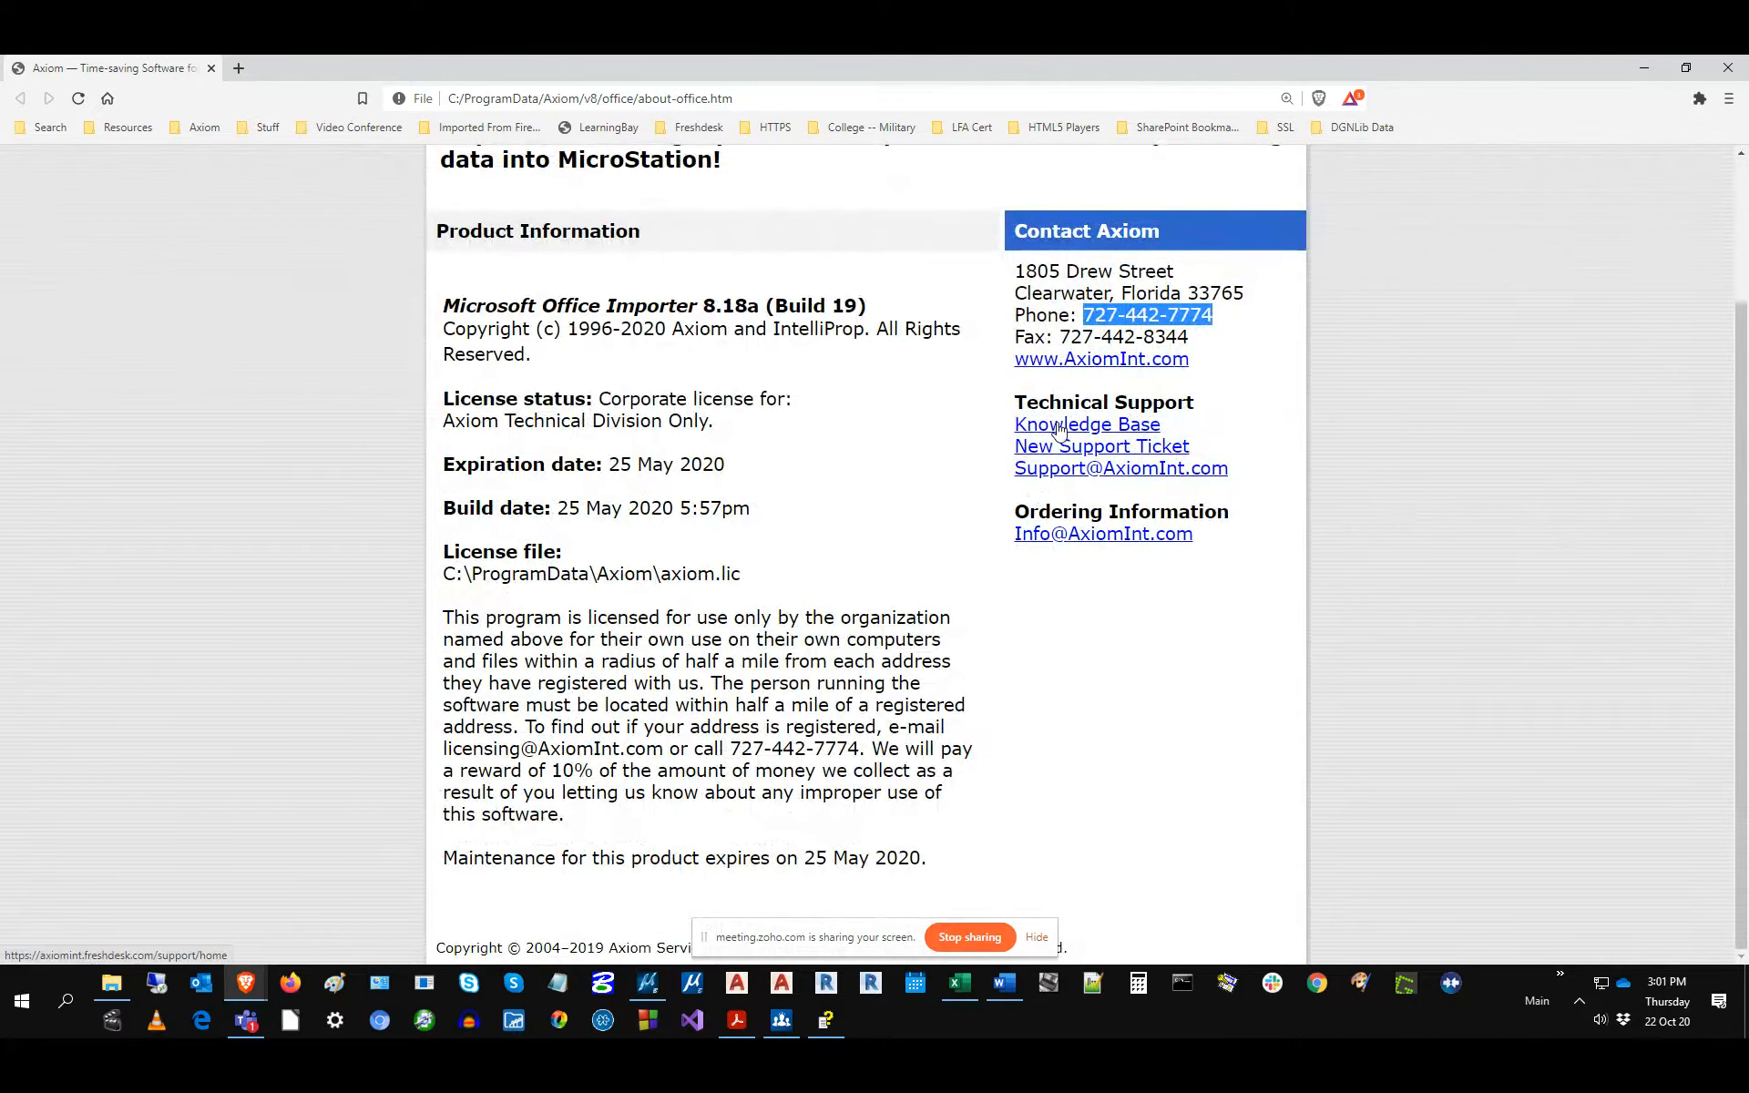